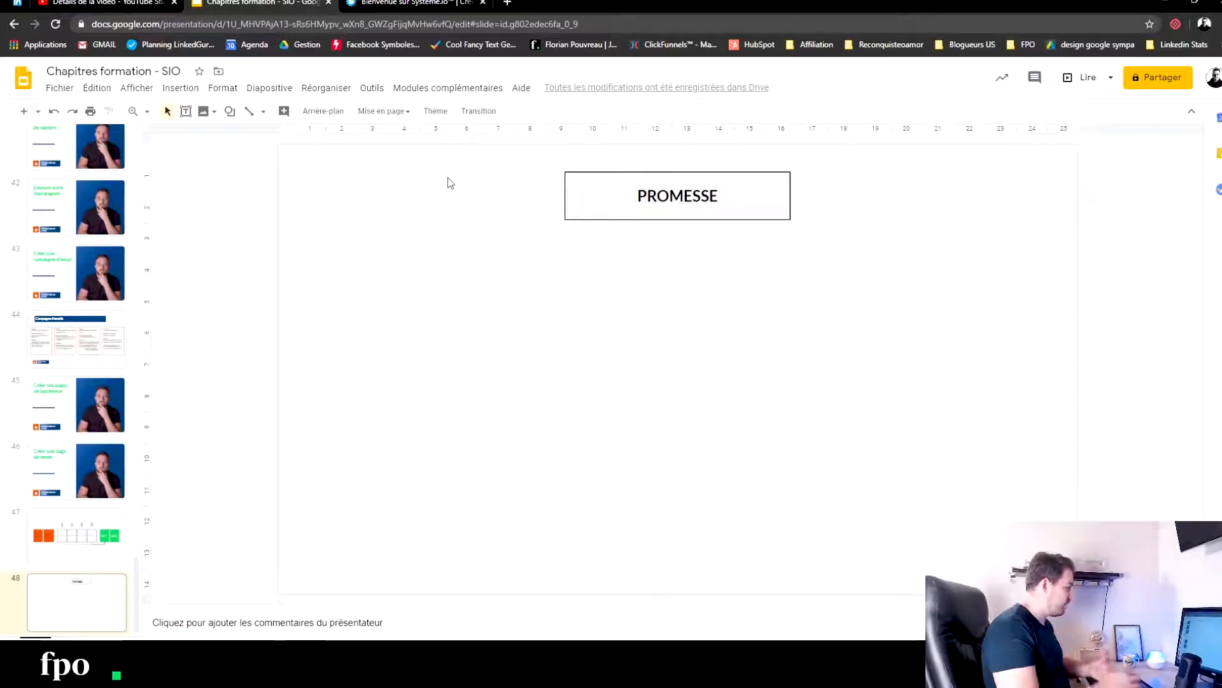
- Paste a copy of the PROMESSE box and align it directly below the original
left_click(593, 184)
left_click(501, 251)
key("ctrl+v")
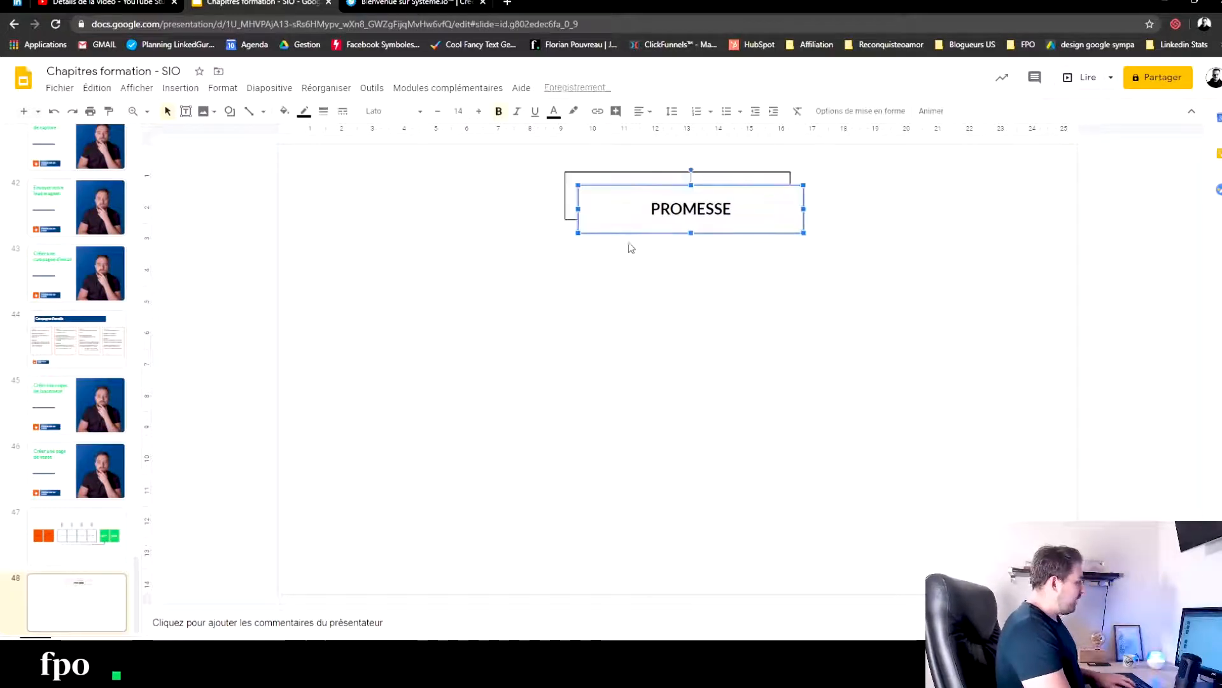
left_click_drag(637, 222, 622, 265)
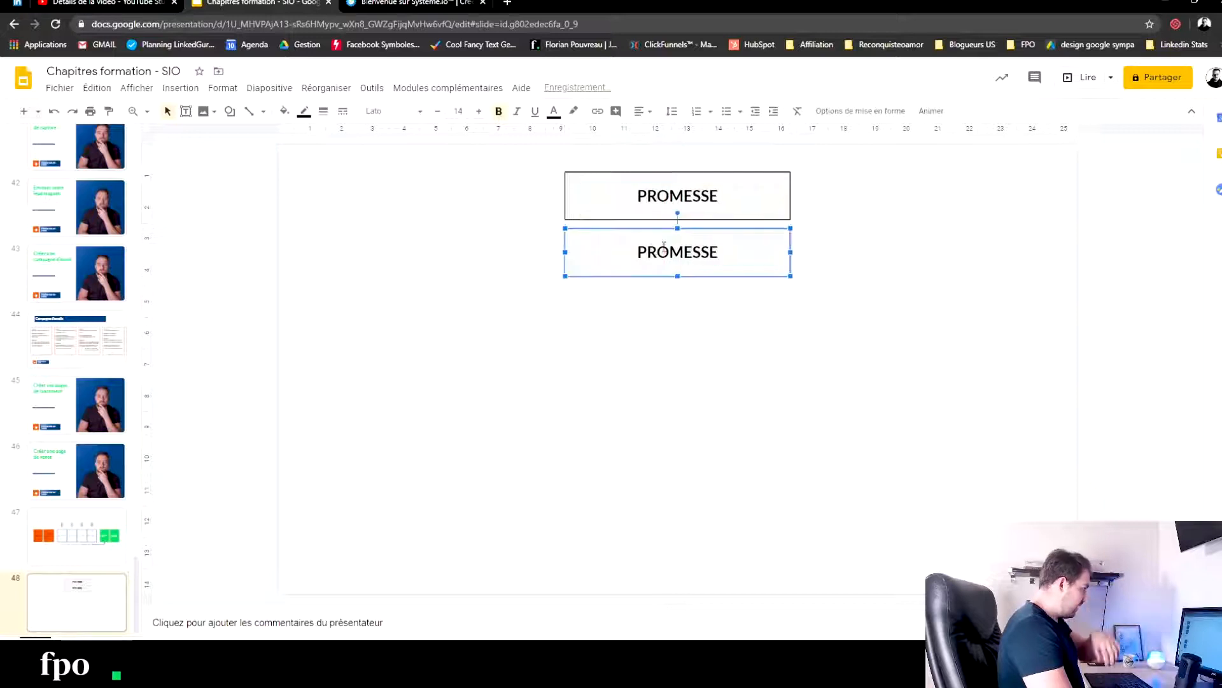
- Replace the text of the second box with "QUI TU ES"
double_click(655, 251)
type("QUI TU ES PPIR")
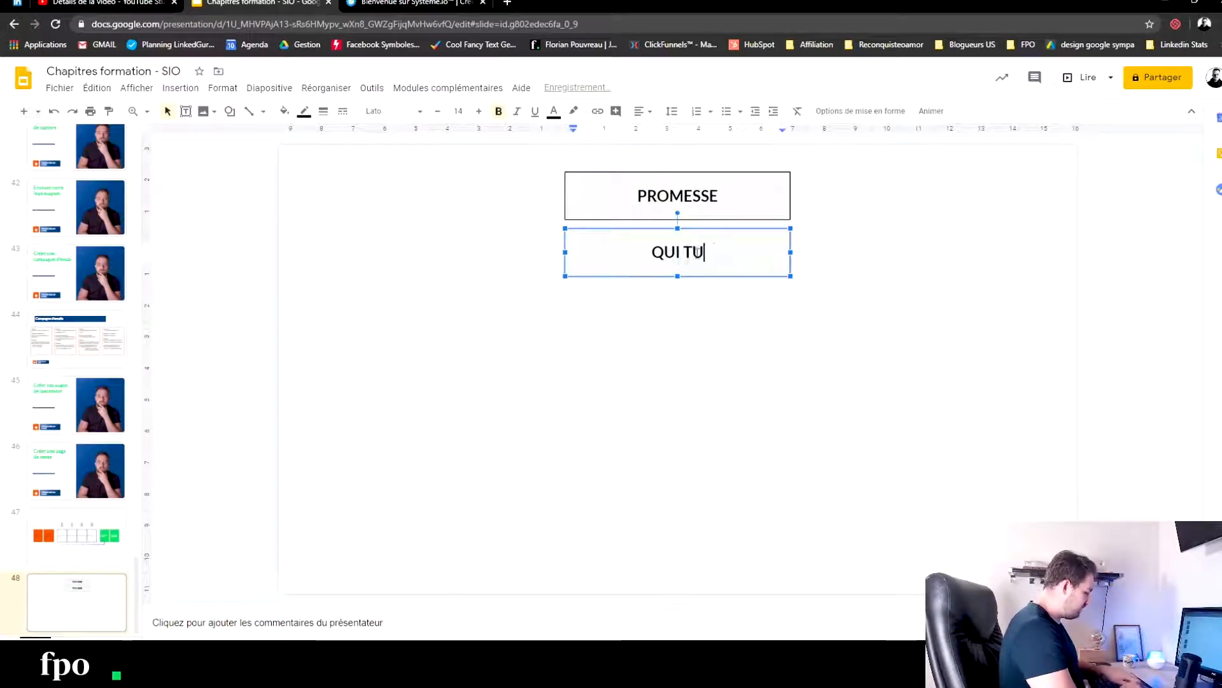
key("BackSpace")
key("BackSpace")
key("BackSpace")
key("BackSpace")
key("BackSpace")
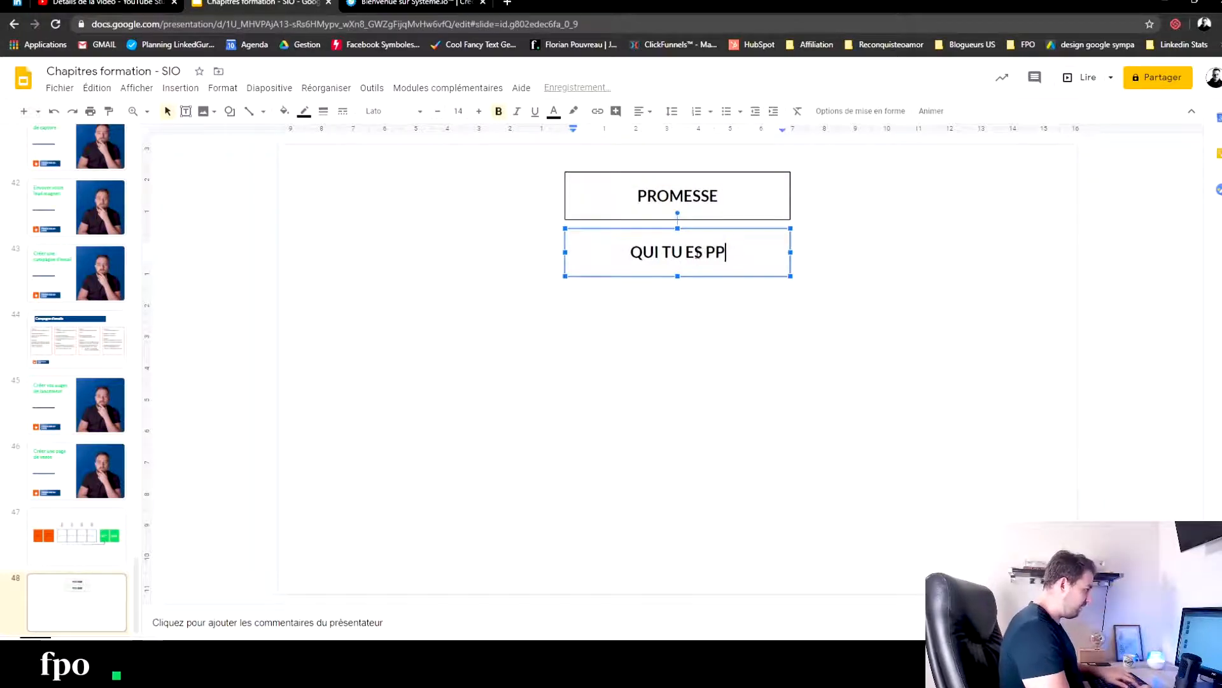
left_click(687, 349)
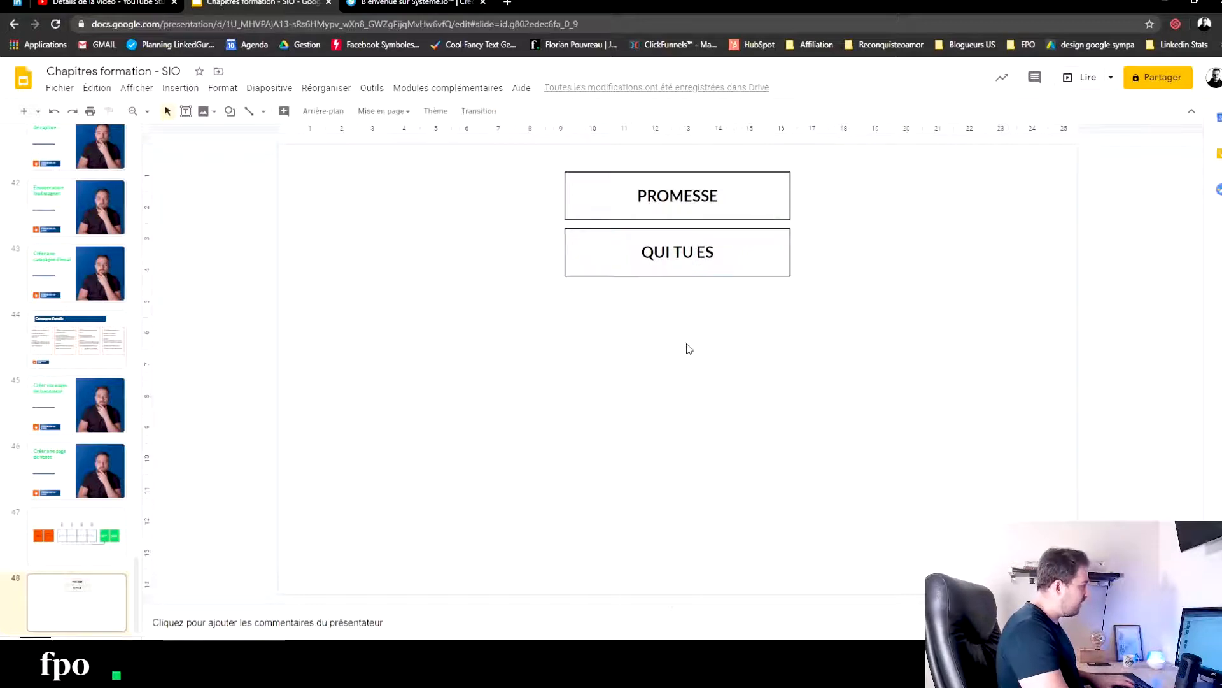
- Add another pasted box directly below the QUI TU ES box and label it "RAISONS D'Y CROIRE"
key("ctrl+v")
left_click_drag(750, 220, 726, 306)
double_click(694, 307)
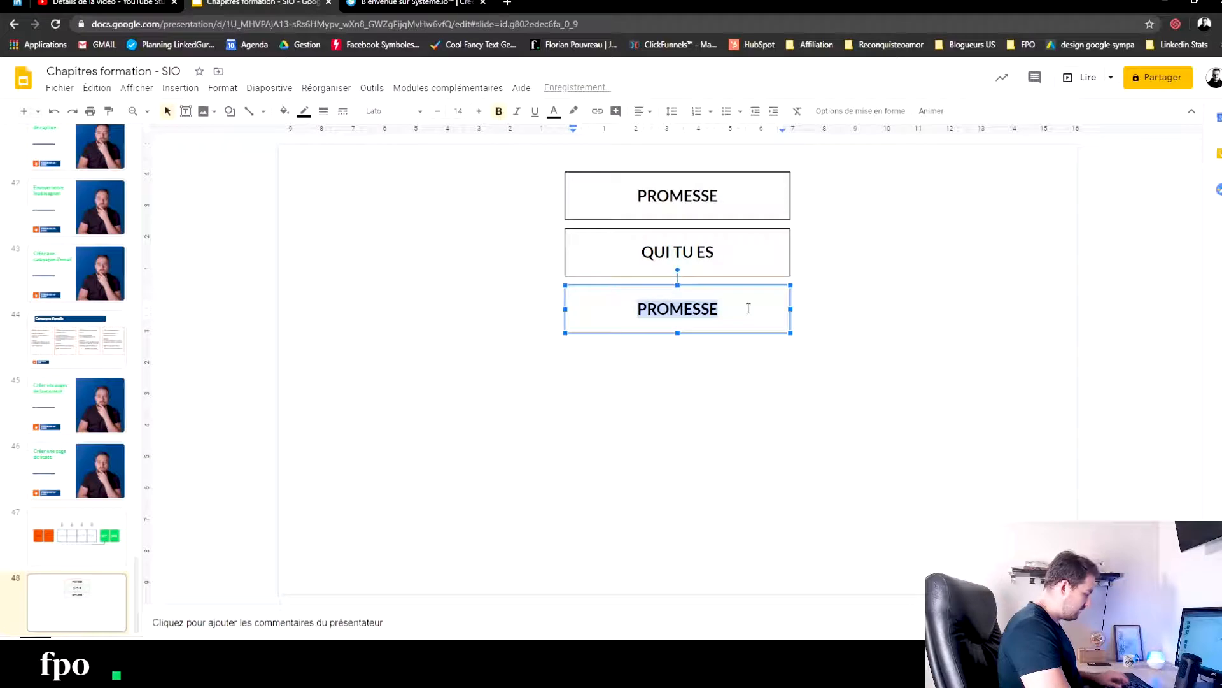
type("RAI")
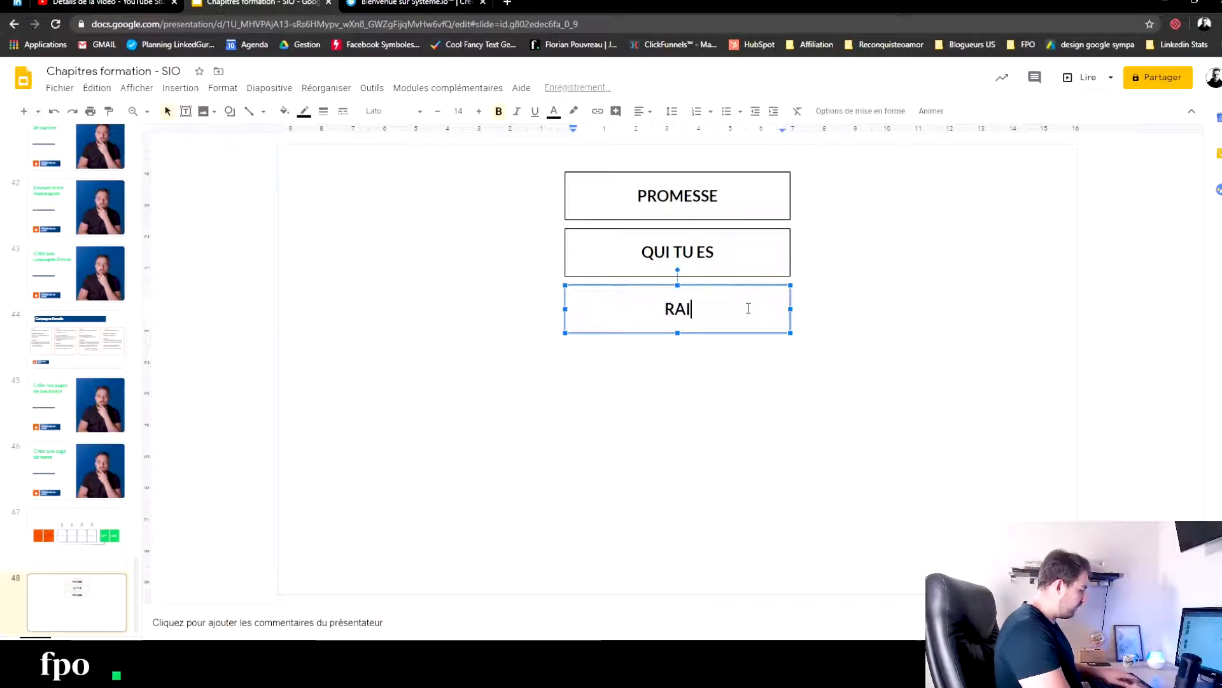
type("SONS d'Y CRO")
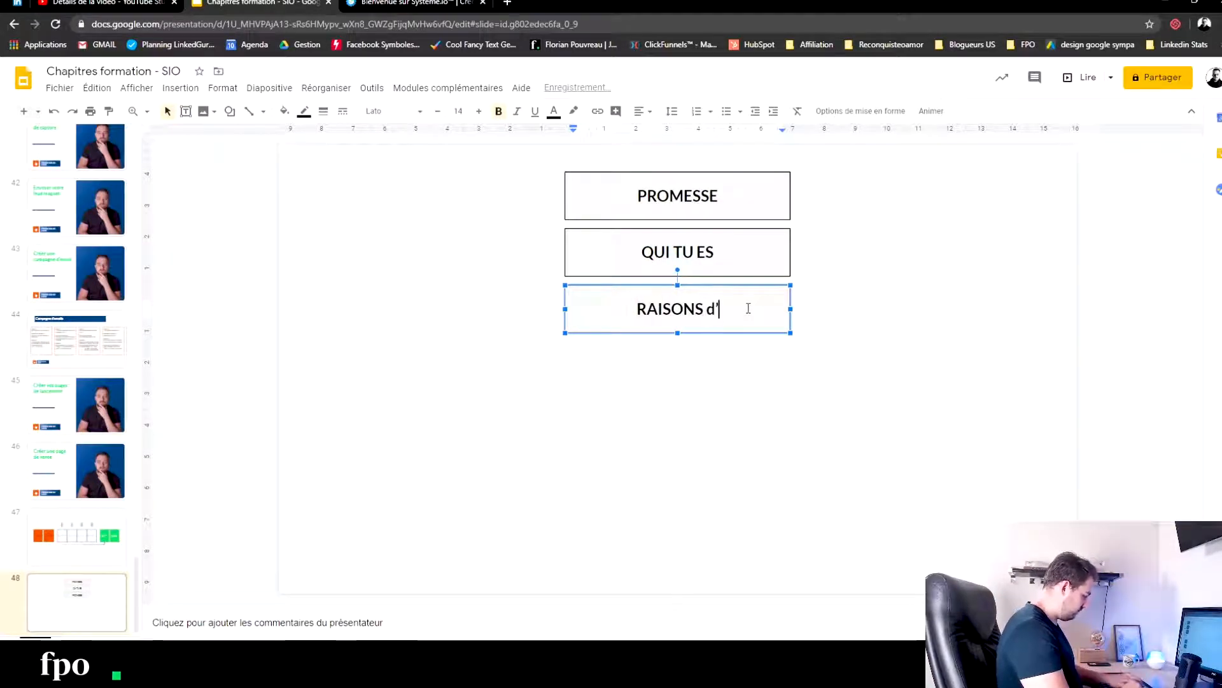
type("IRE")
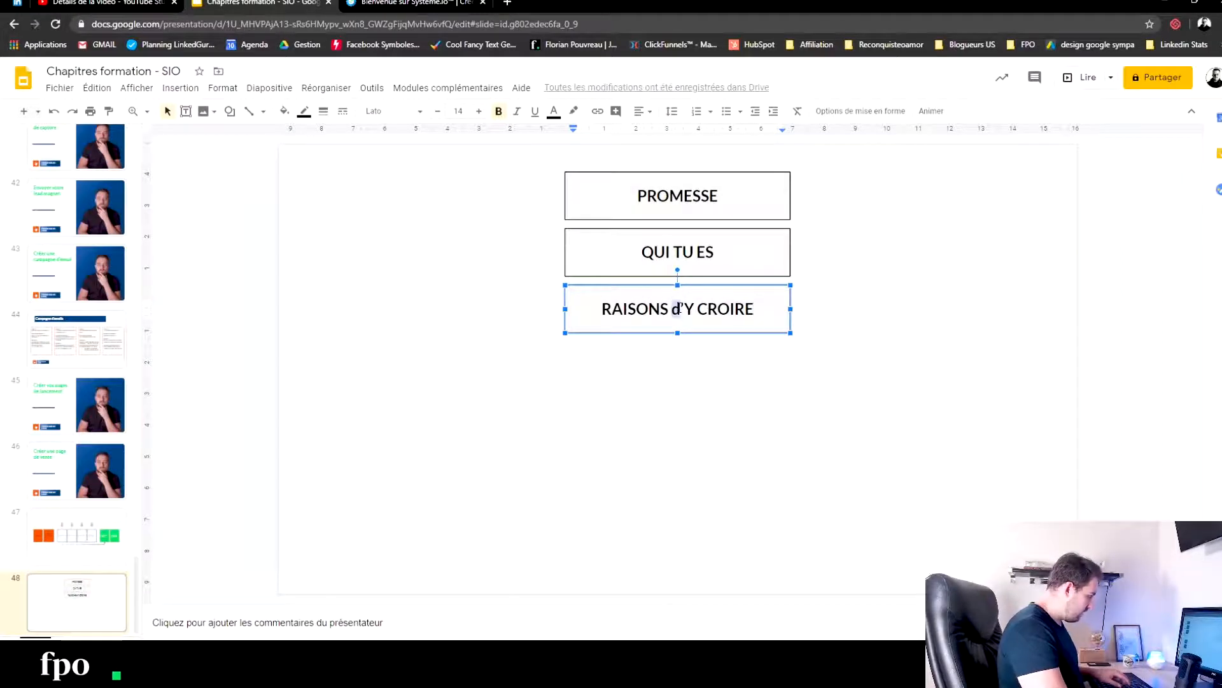
key("Delete")
type("D")
left_click(862, 415)
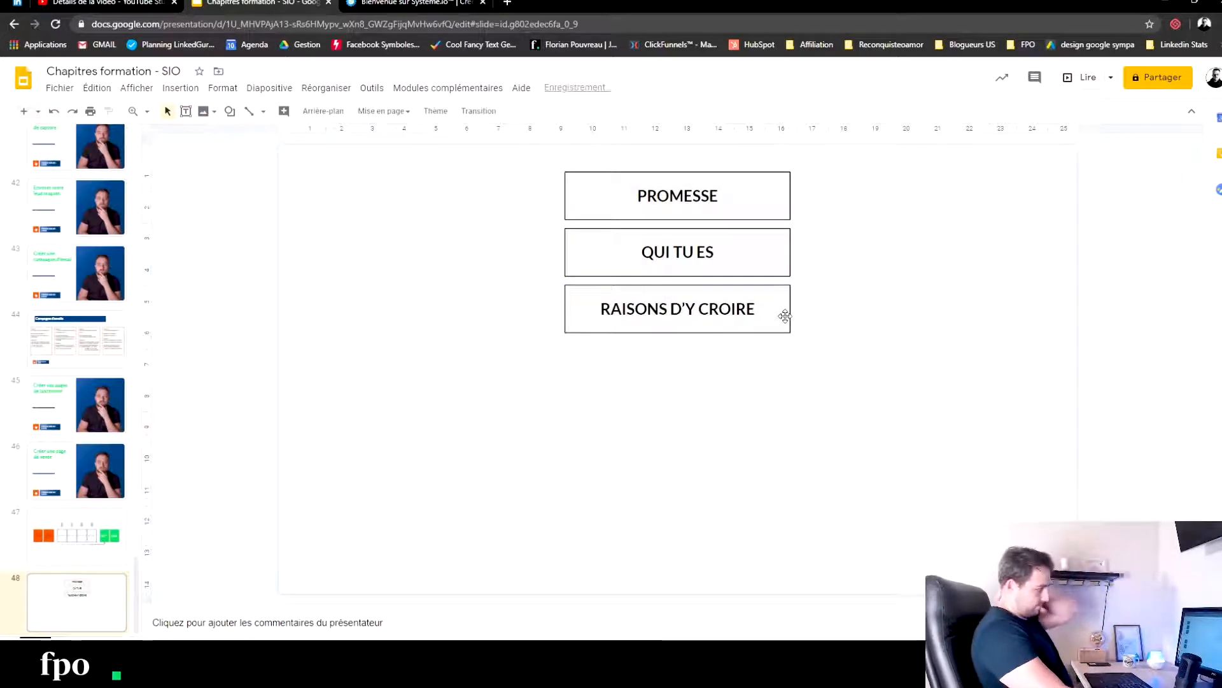
- Fill the QUI TU ES box with pale blue and the RAISONS D'Y CROIRE box with pale yellow
left_click(759, 250)
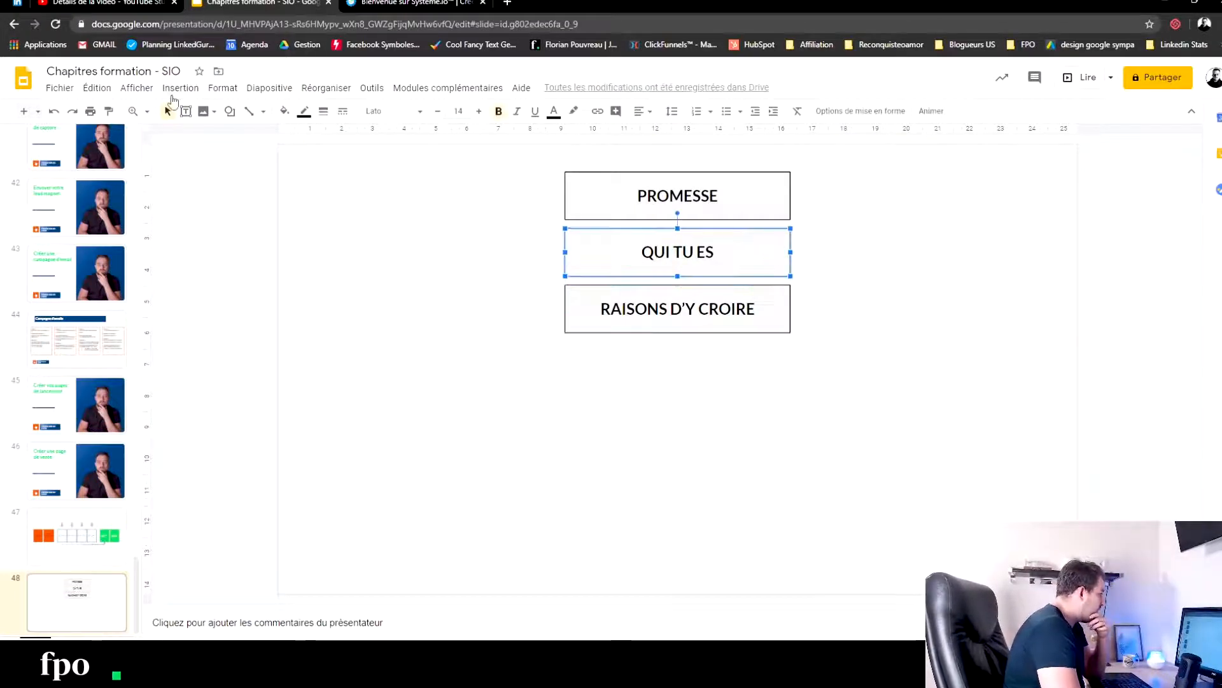
left_click(285, 111)
left_click(376, 212)
left_click(780, 321)
left_click(285, 111)
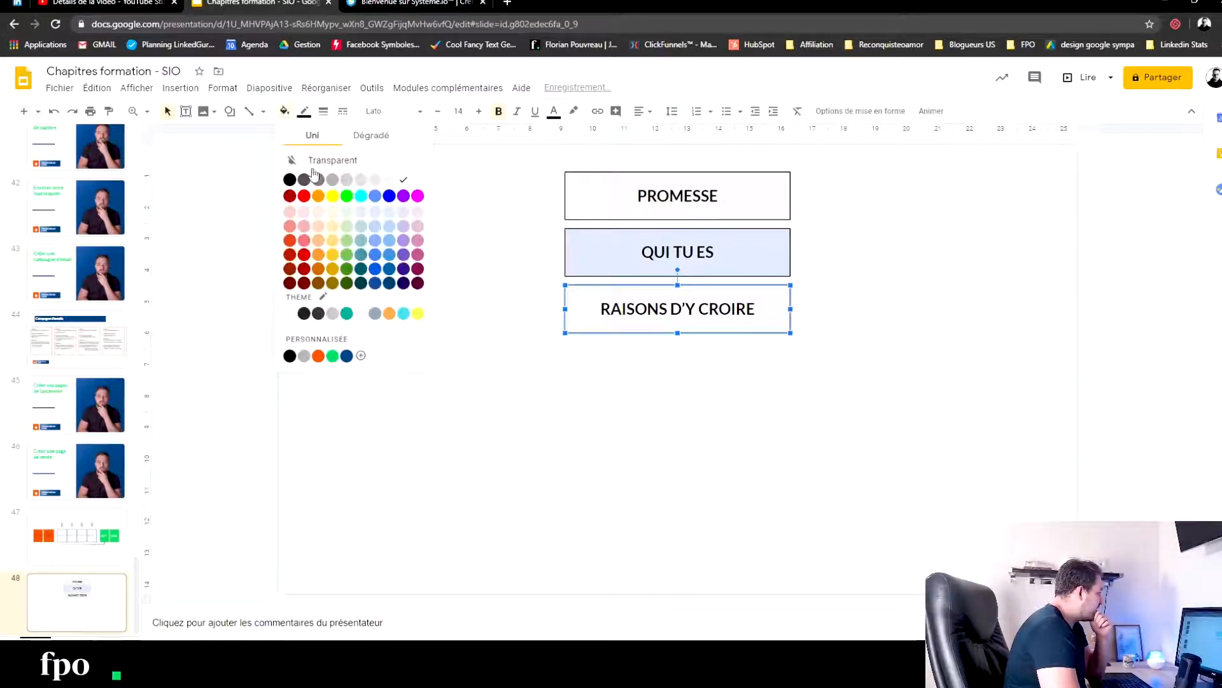
left_click(333, 213)
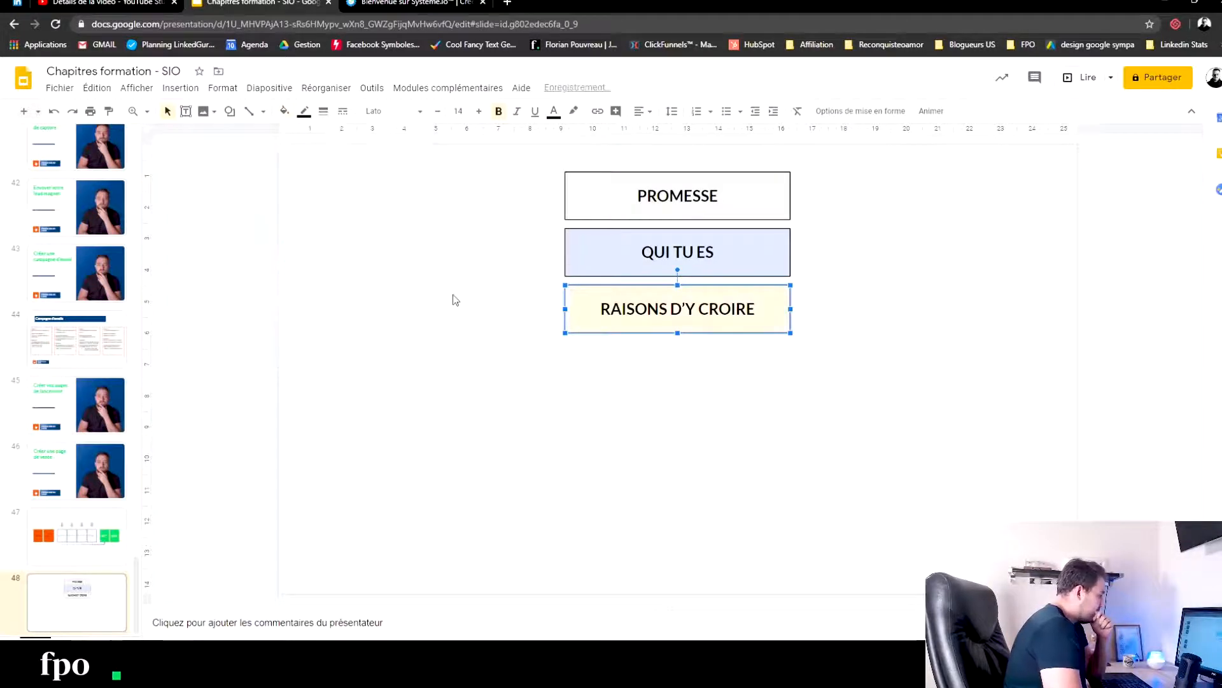
left_click(402, 280)
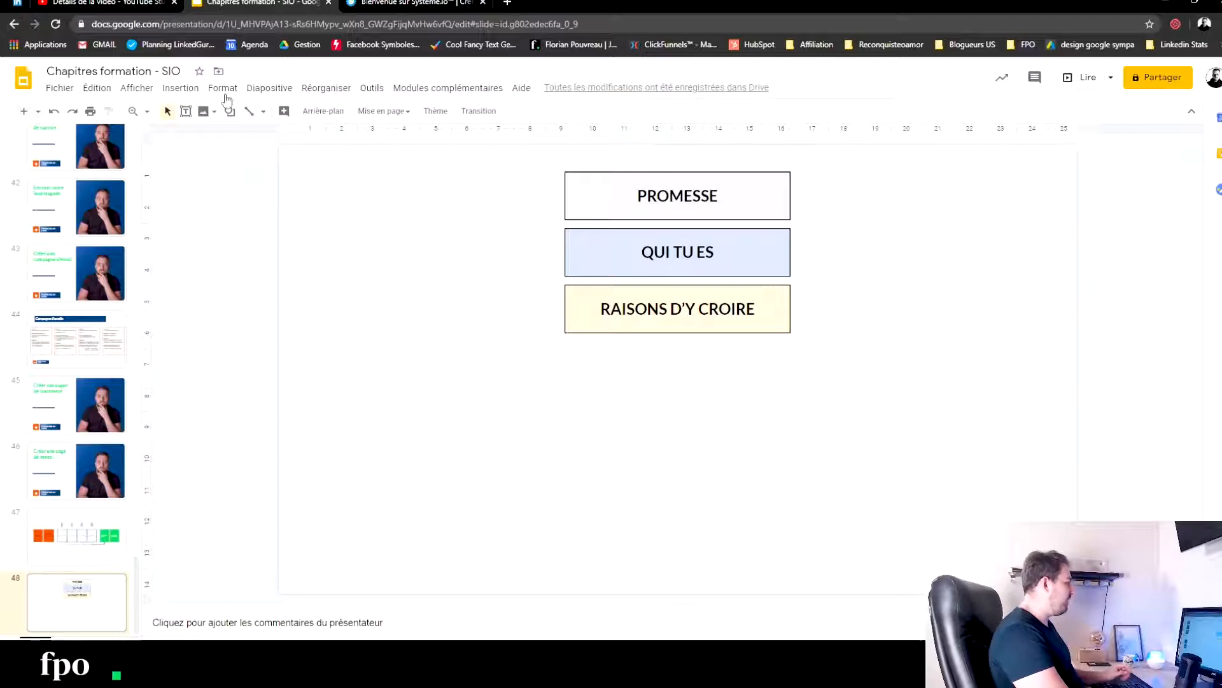
- Paste one more PROMESSE box and align it directly below the RAISONS D'Y CROIRE box
left_click(228, 112)
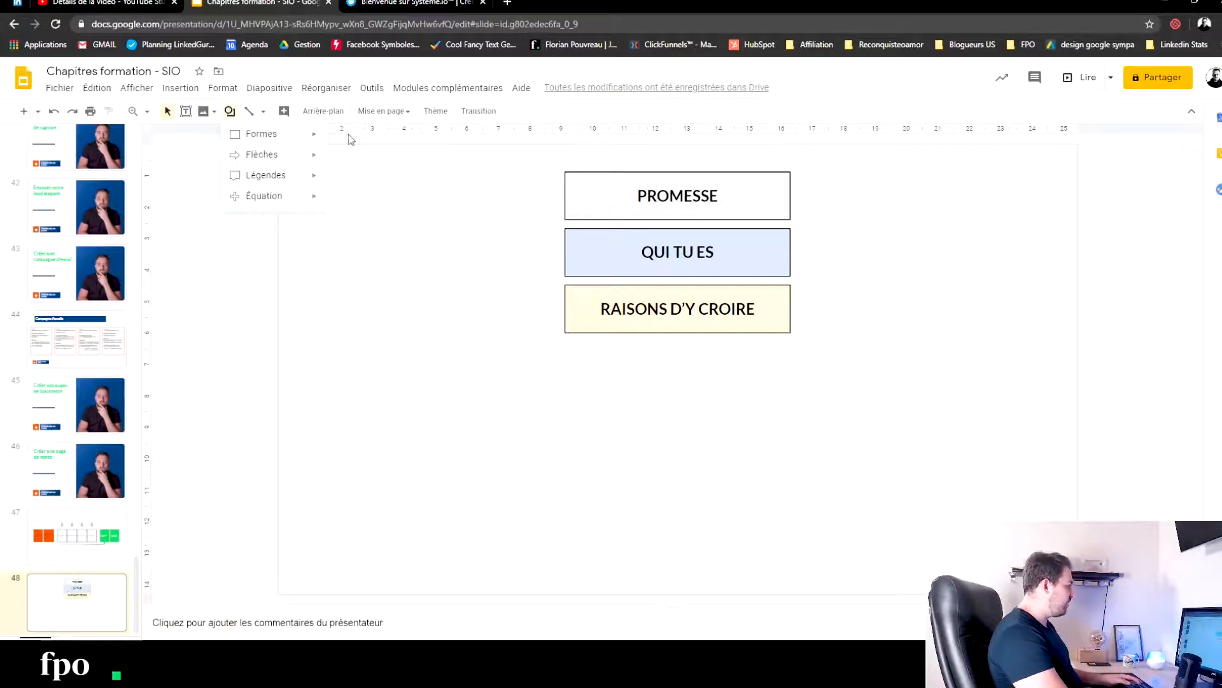
left_click(743, 246)
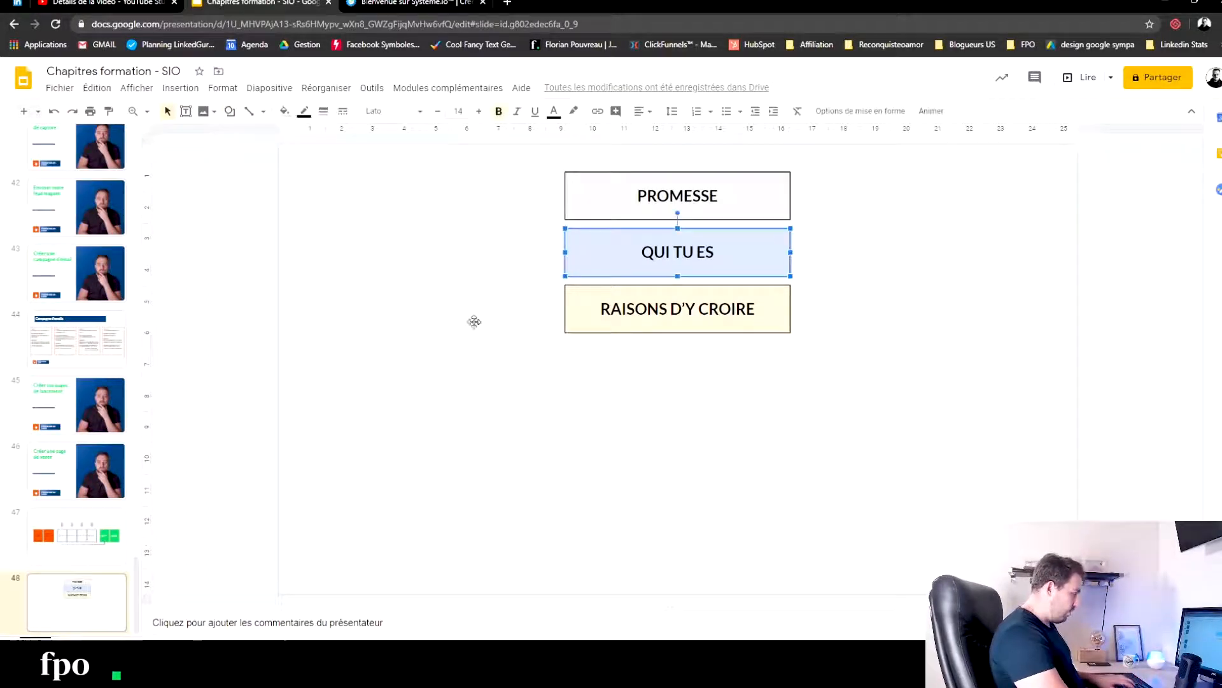
key("ctrl+v")
key("ctrl+v")
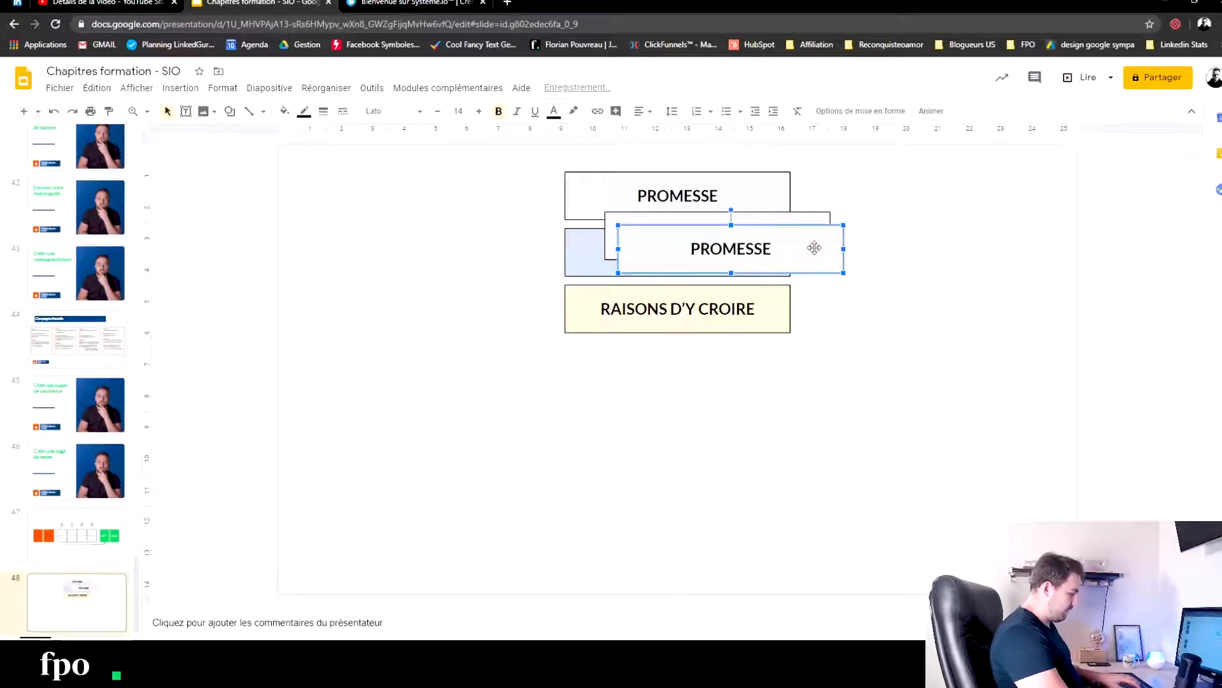
key("Delete")
left_click_drag(807, 233, 761, 363)
- Replace the fourth box's text with "THE WALL = INDIFICATION"
double_click(671, 371)
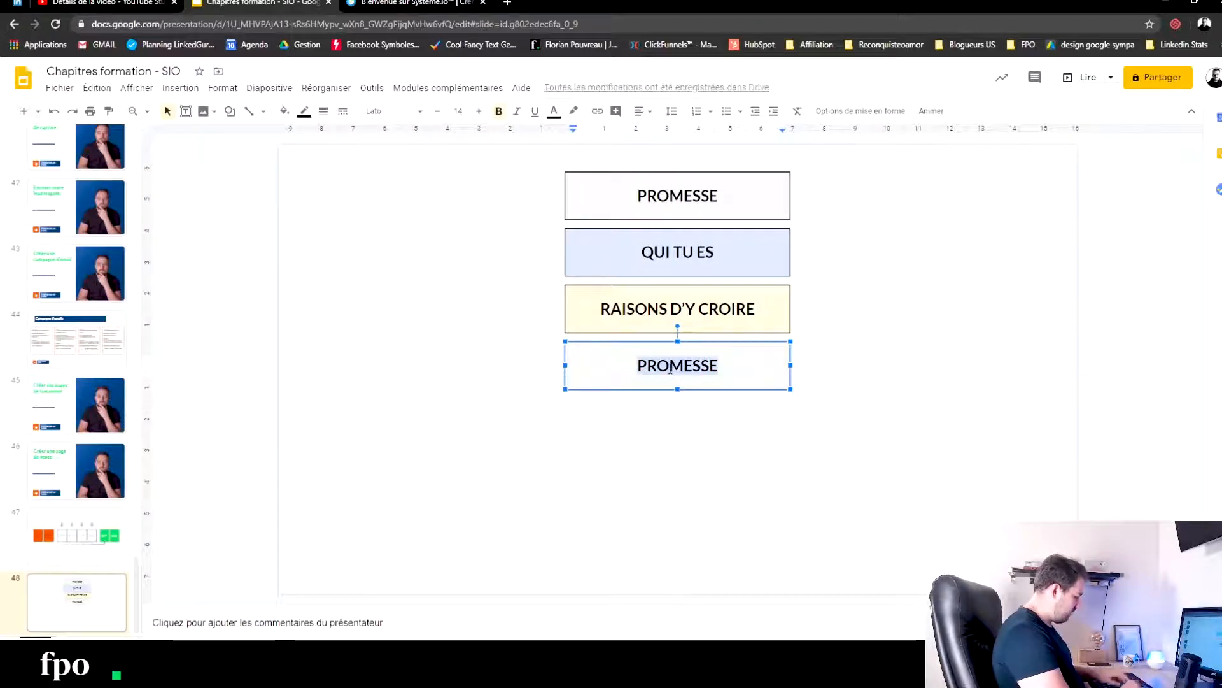
type("THE WALL")
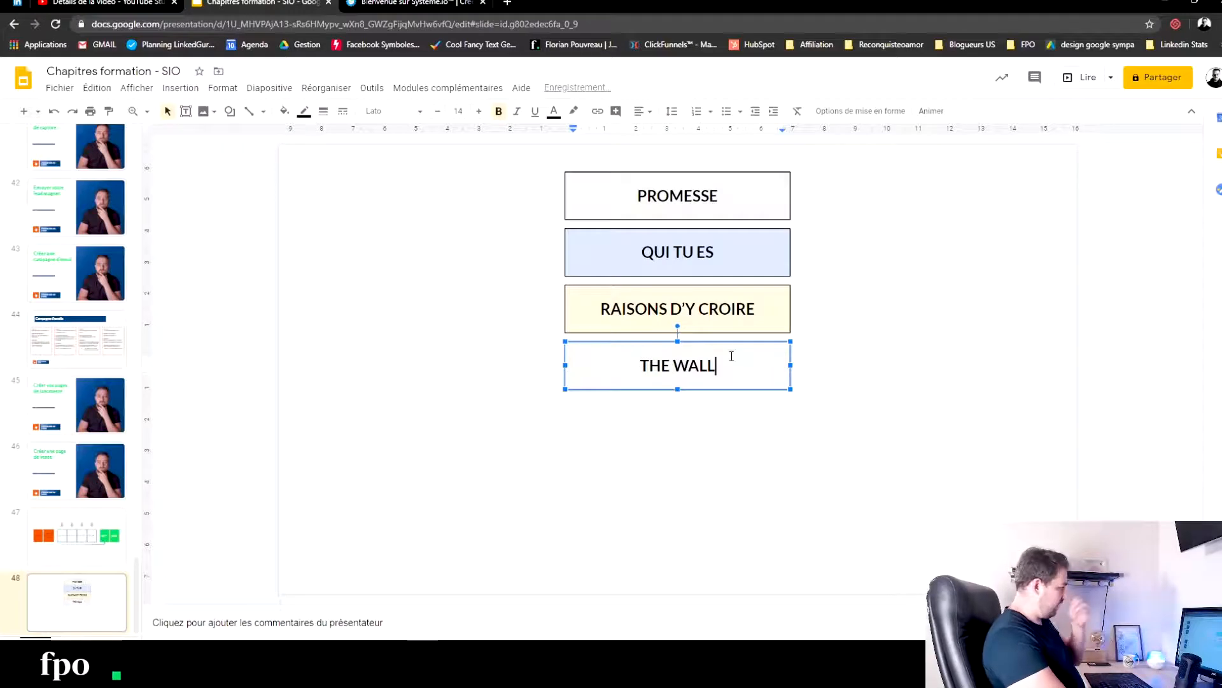
type(" = INDIFICATION")
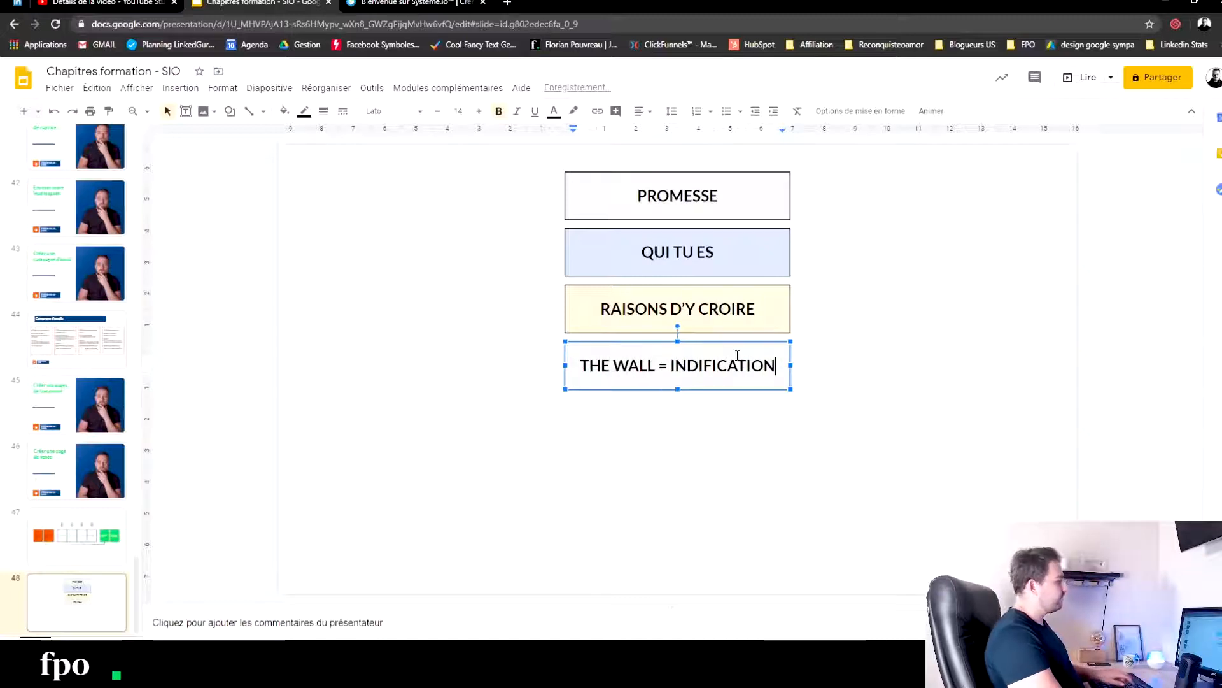
- Correct the spelling in the fourth box so its label reads "THE WALL = IDENTIFICATION"
left_click(699, 366)
left_click_drag(718, 366, 701, 366)
type("ENTIF")
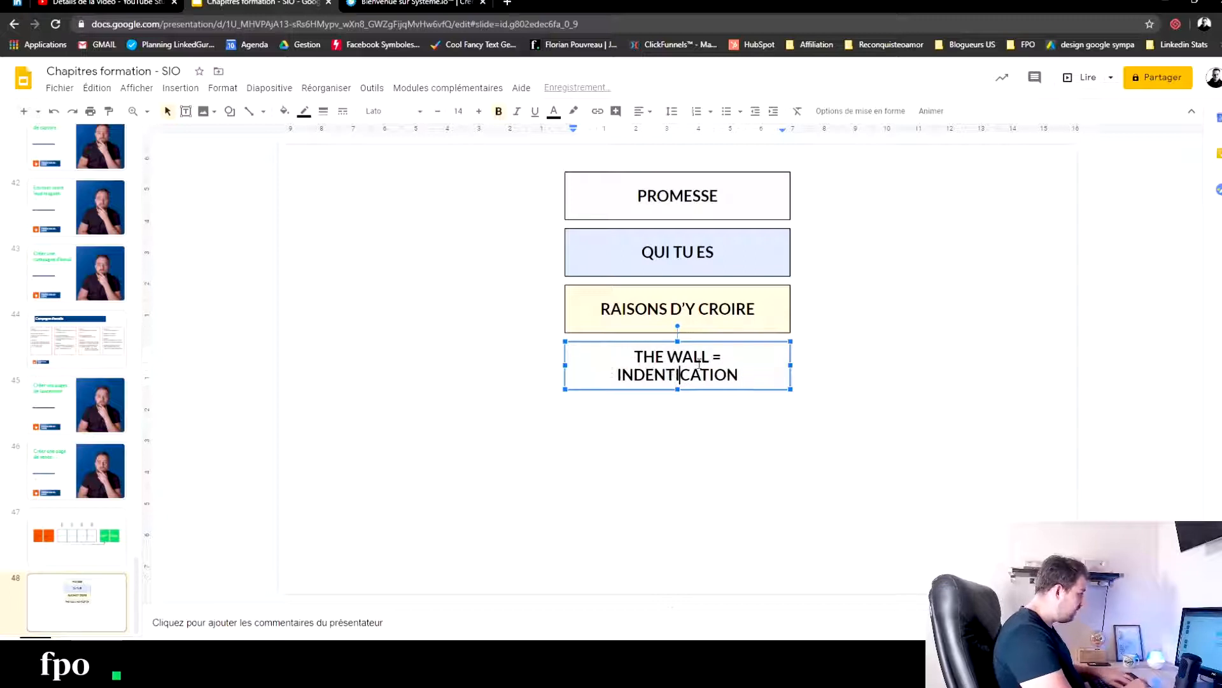
type("I")
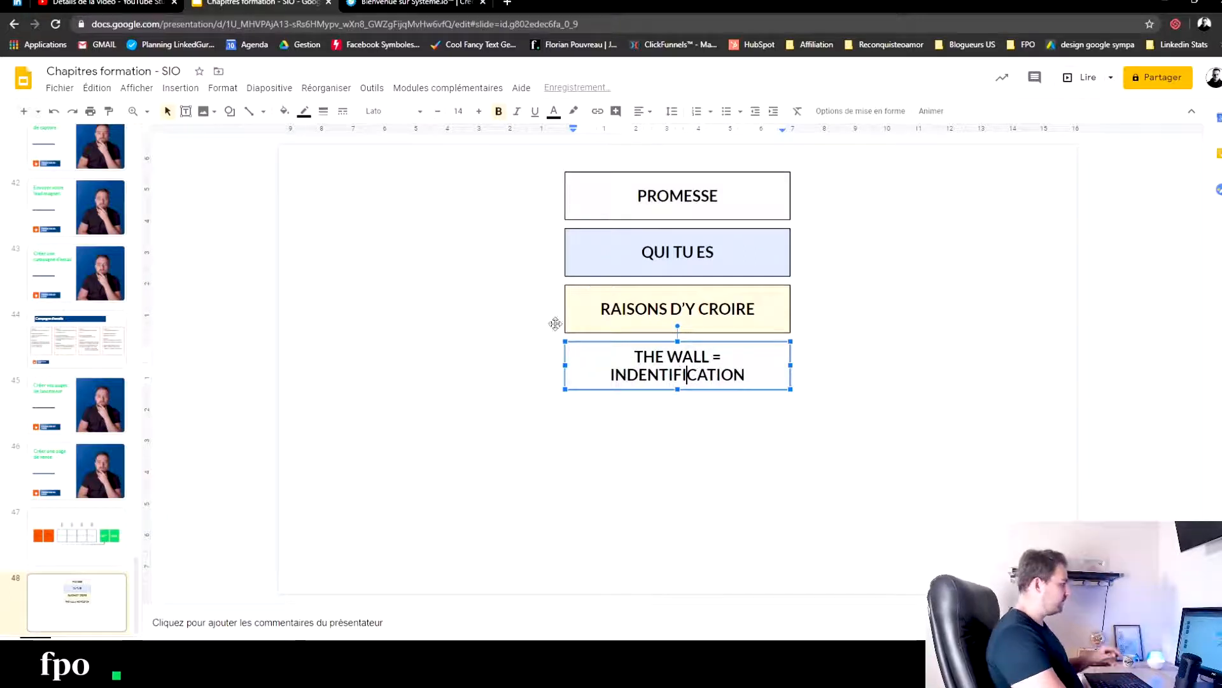
left_click(623, 377)
key("BackSpace")
left_click(701, 499)
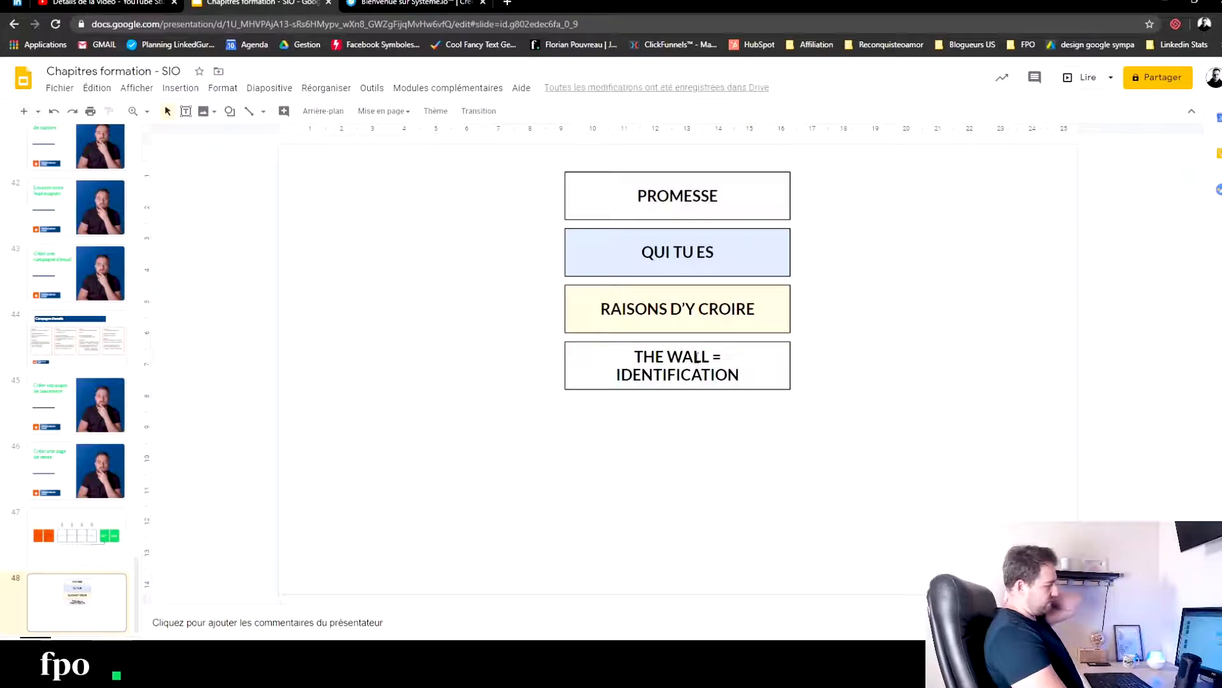
- Fill the THE WALL = IDENTIFICATION box with the custom bright green and make its text white
left_click(761, 353)
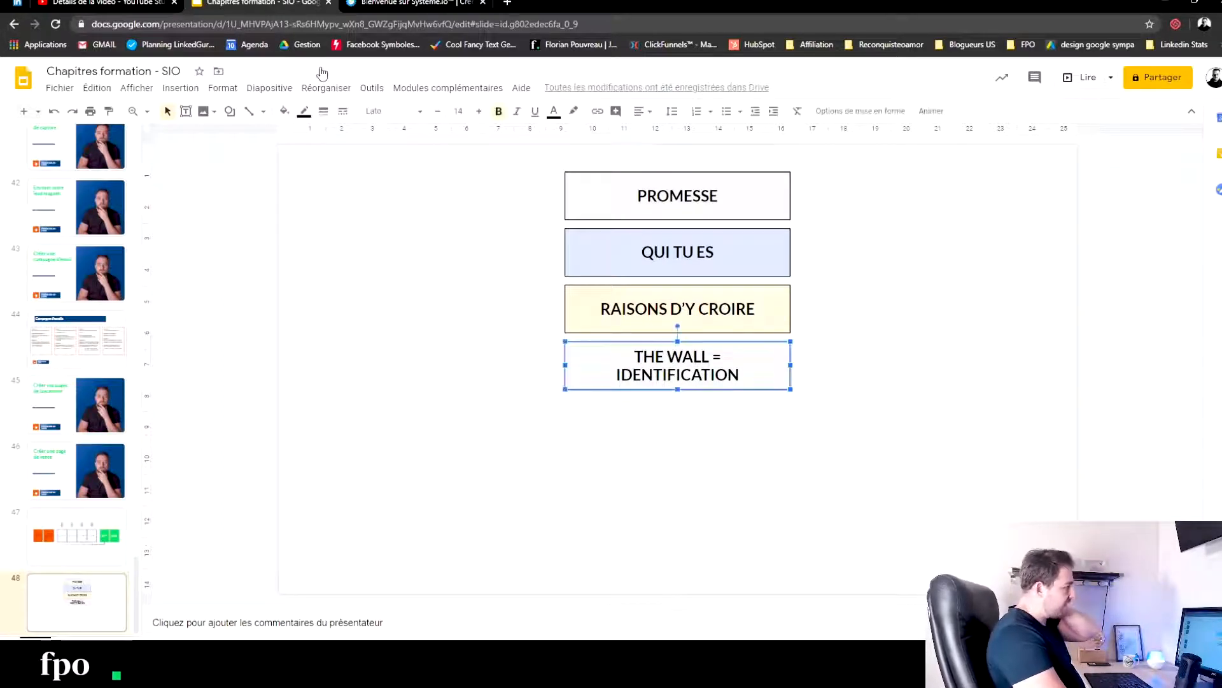
left_click(284, 111)
left_click(332, 355)
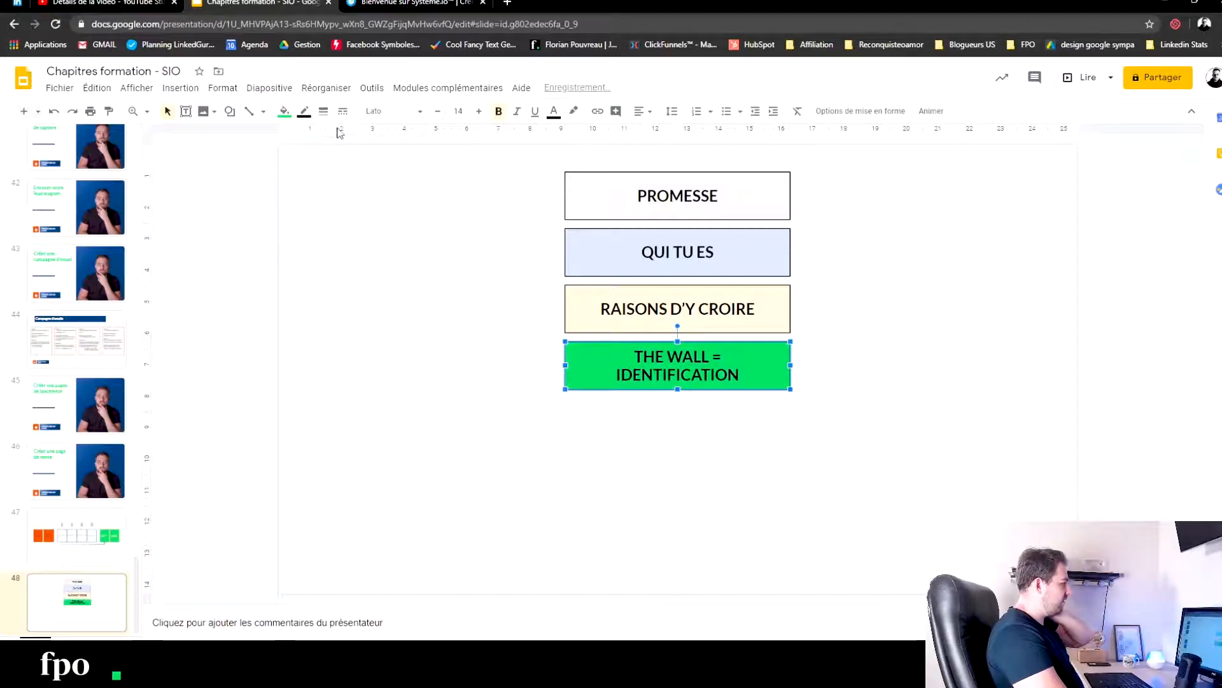
left_click(305, 111)
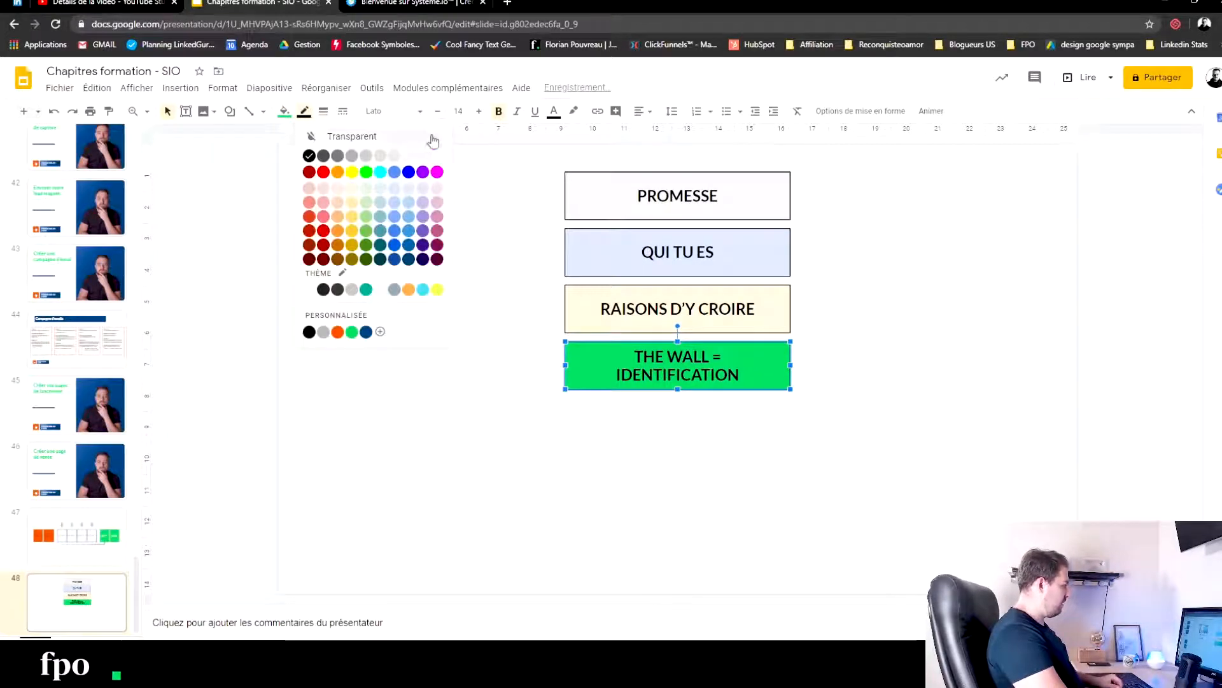
left_click(554, 115)
left_click(686, 135)
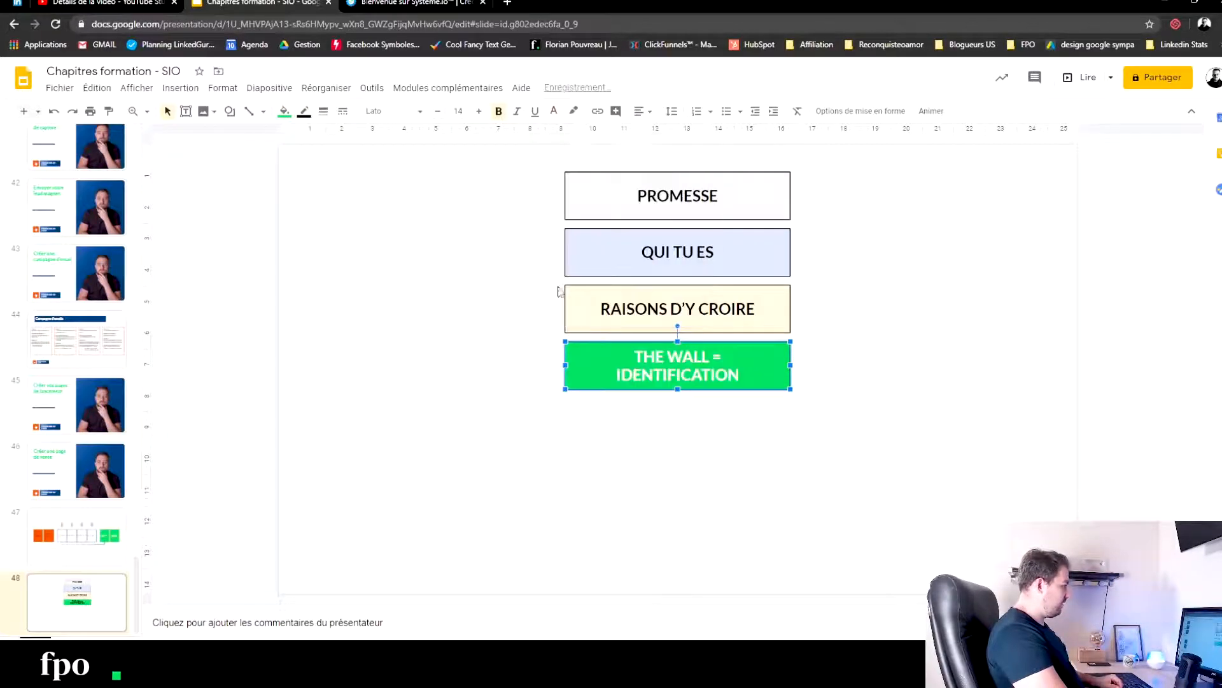
left_click(454, 355)
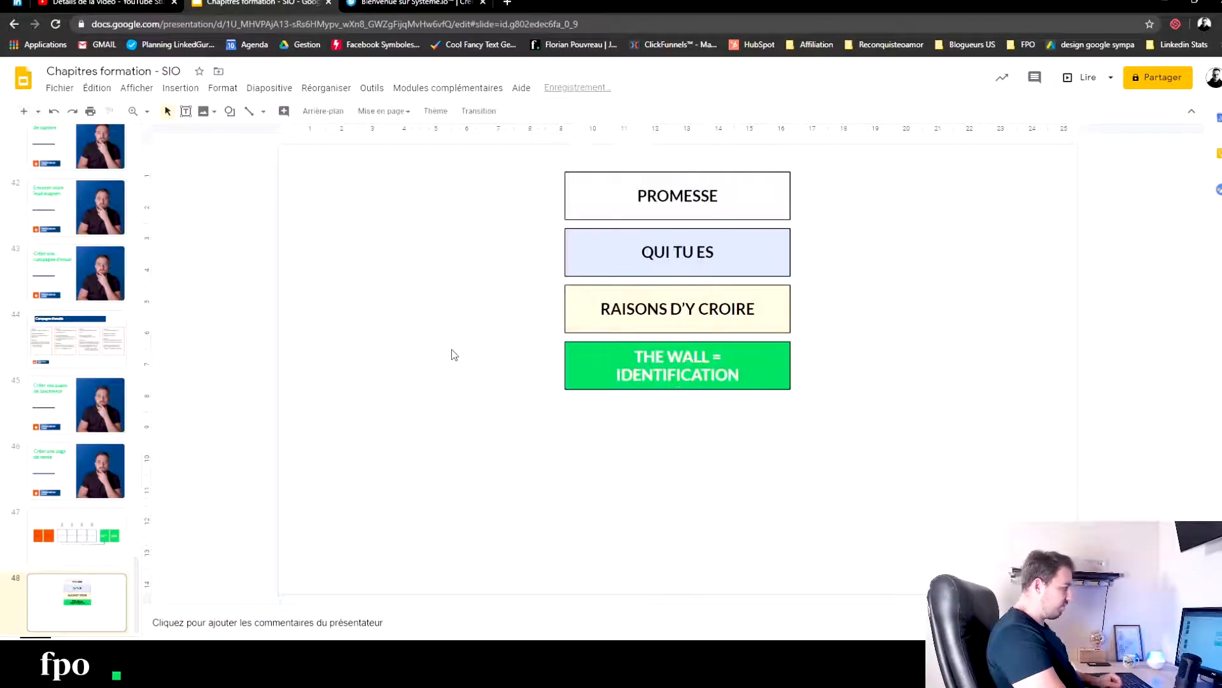
- Give the green THE WALL = IDENTIFICATION box a thick black border
left_click(592, 350)
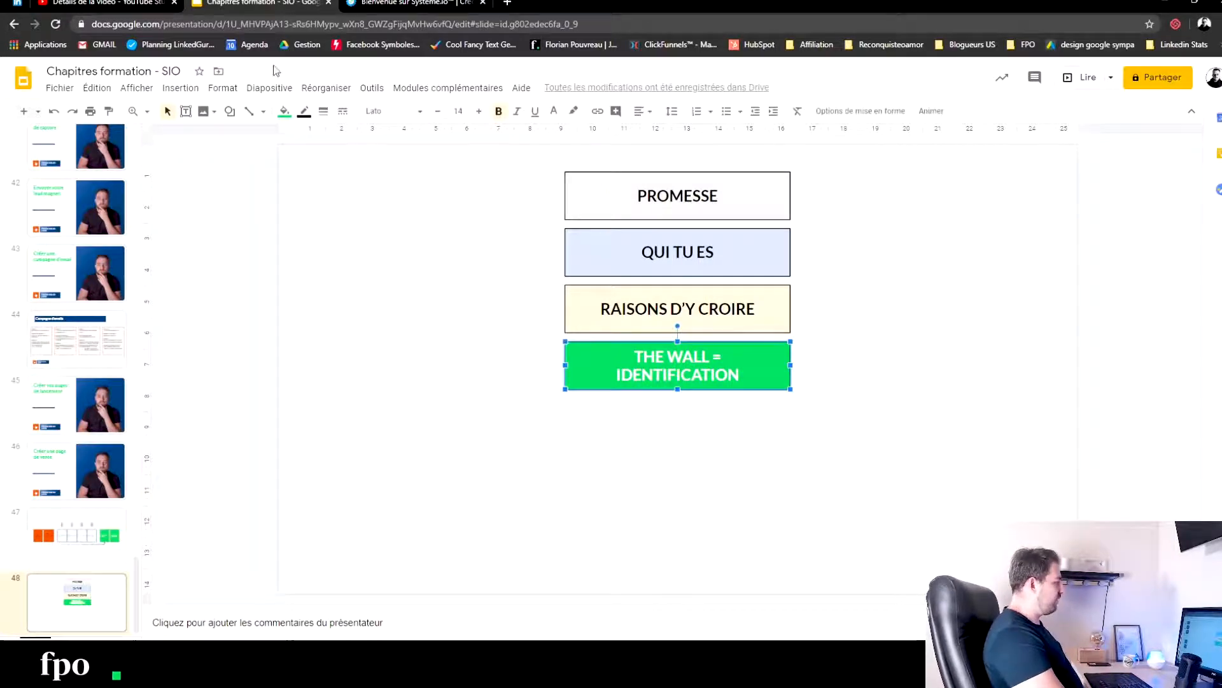
left_click(304, 112)
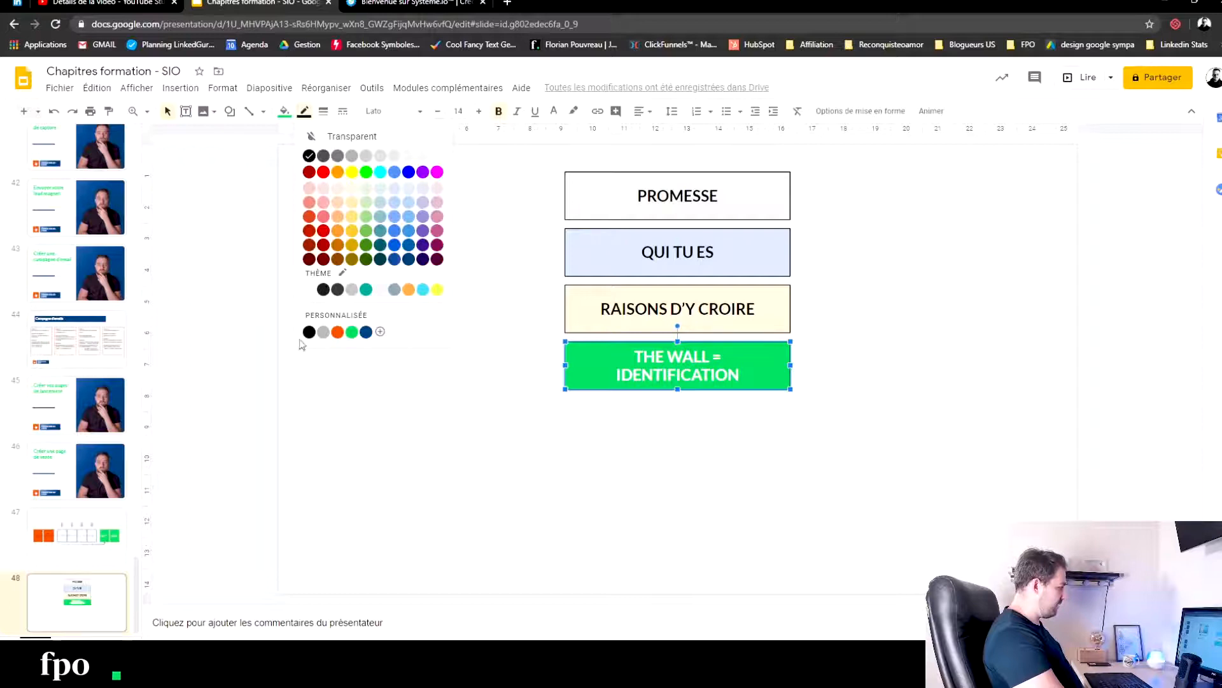
left_click(309, 331)
left_click(324, 111)
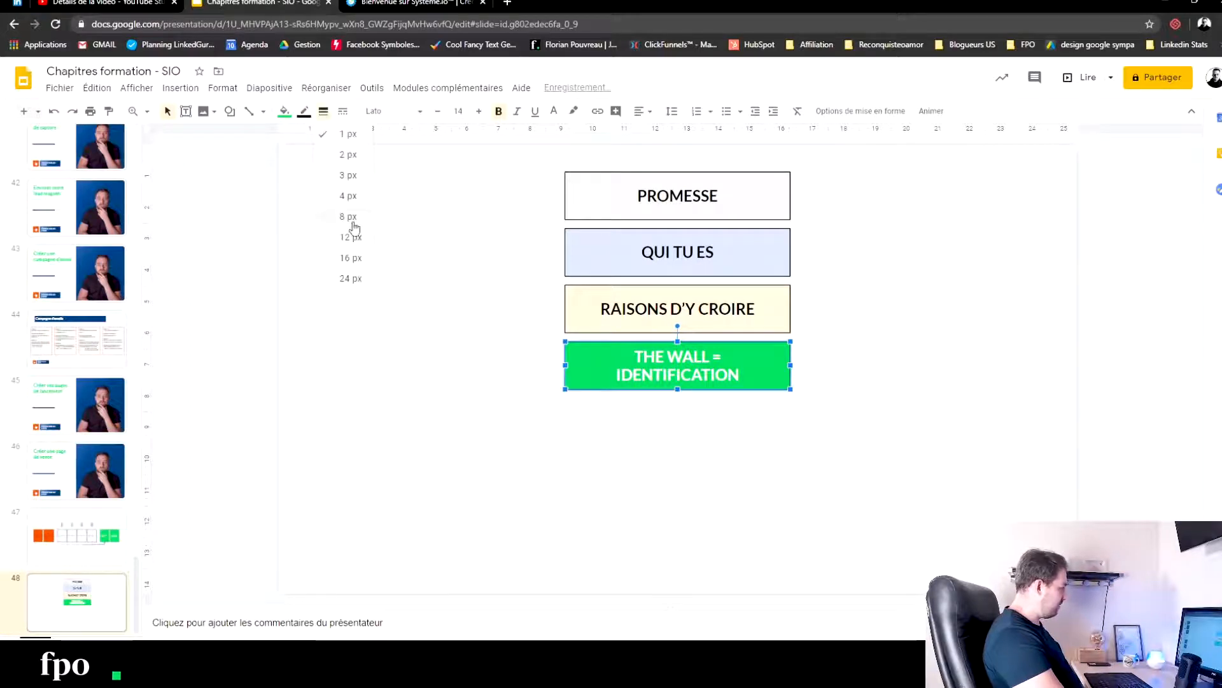
left_click(349, 211)
left_click(375, 247)
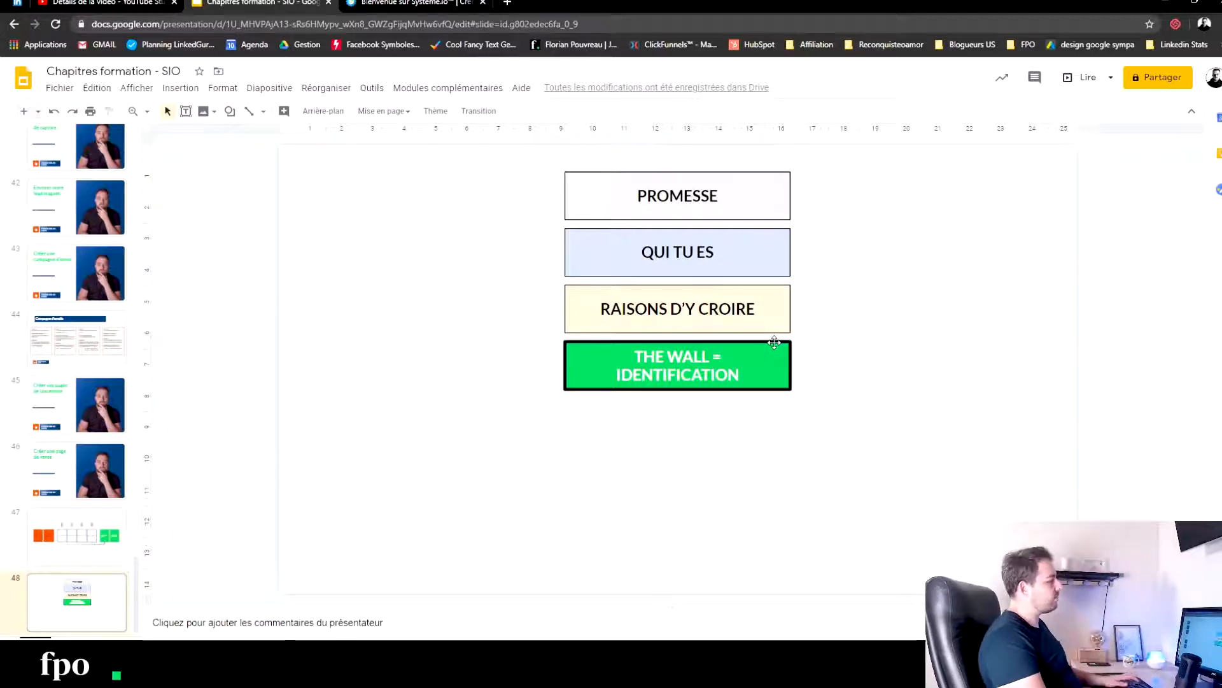
- Stretch the green THE WALL = IDENTIFICATION box downward to about one and a half times its height
left_click(769, 363)
left_click_drag(677, 389, 679, 417)
left_click(509, 359)
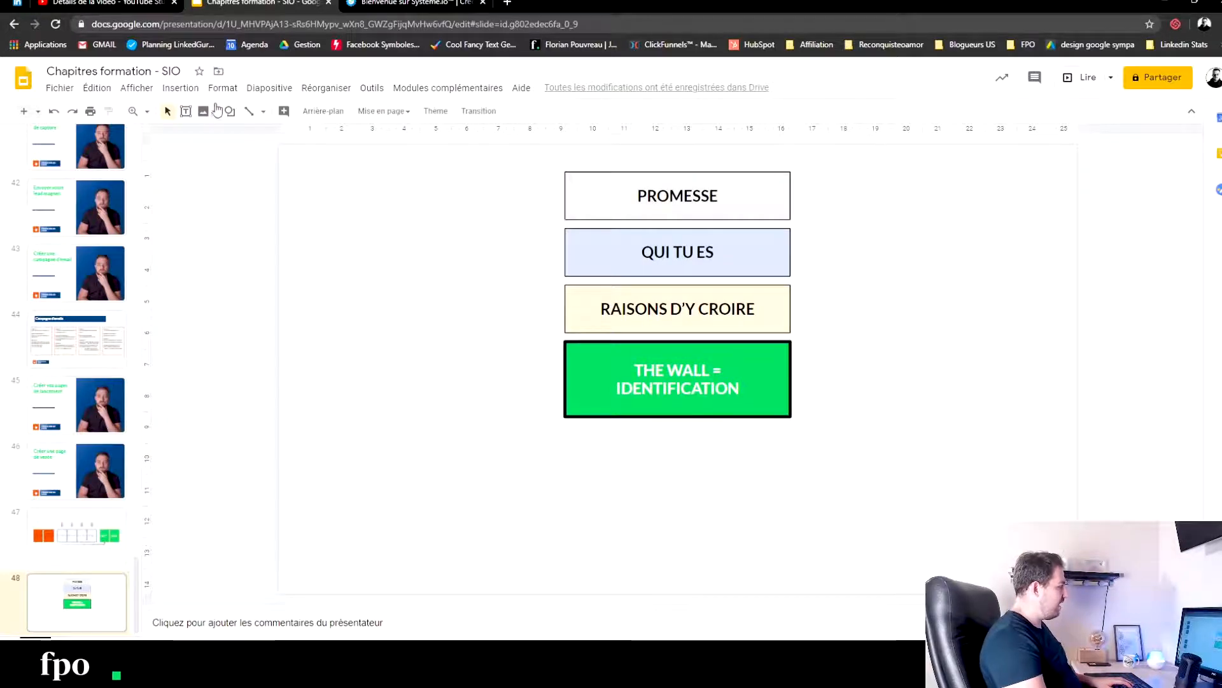
- Draw an elbow connector from the PROMESSE box's left side to the green box's left side, with a filled arrowhead at the green box
left_click(263, 112)
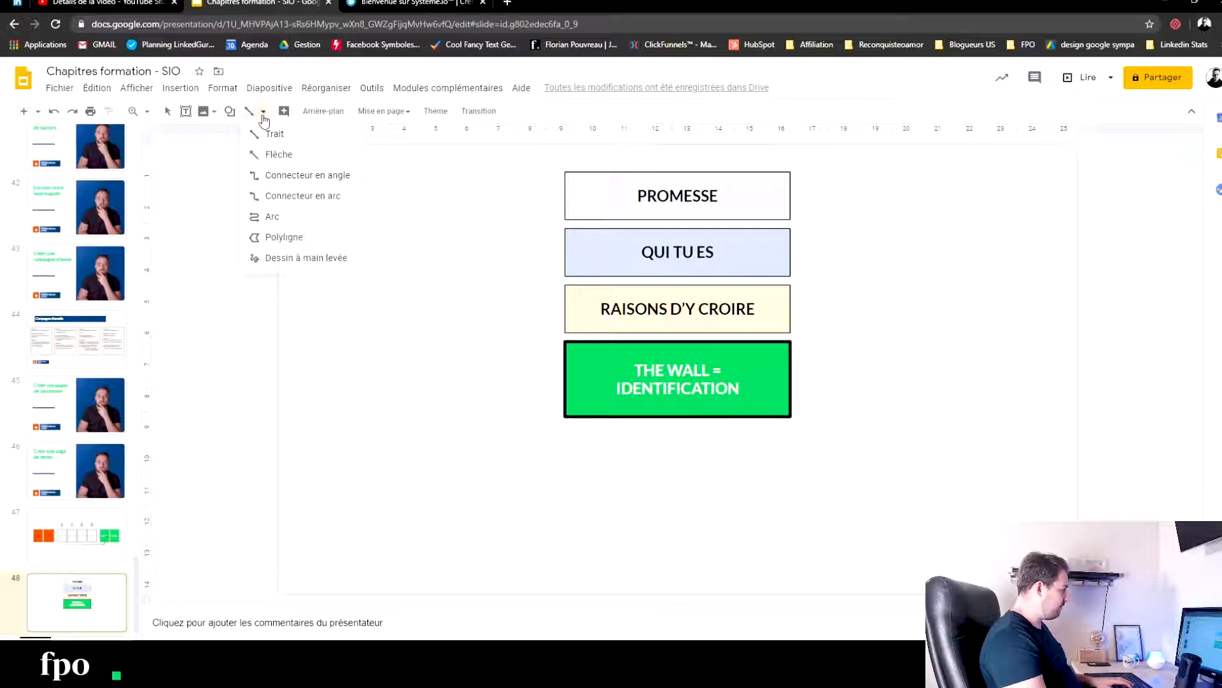
left_click(271, 176)
left_click_drag(566, 195, 565, 379)
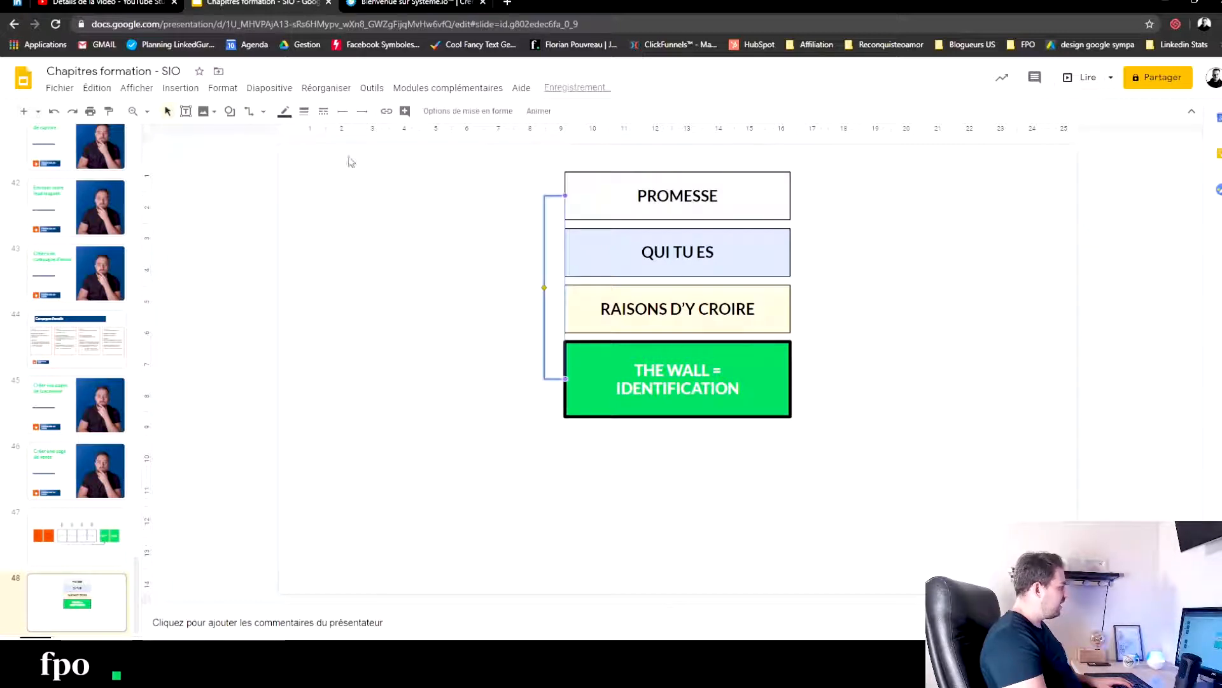
left_click(362, 112)
left_click(383, 175)
left_click(409, 445)
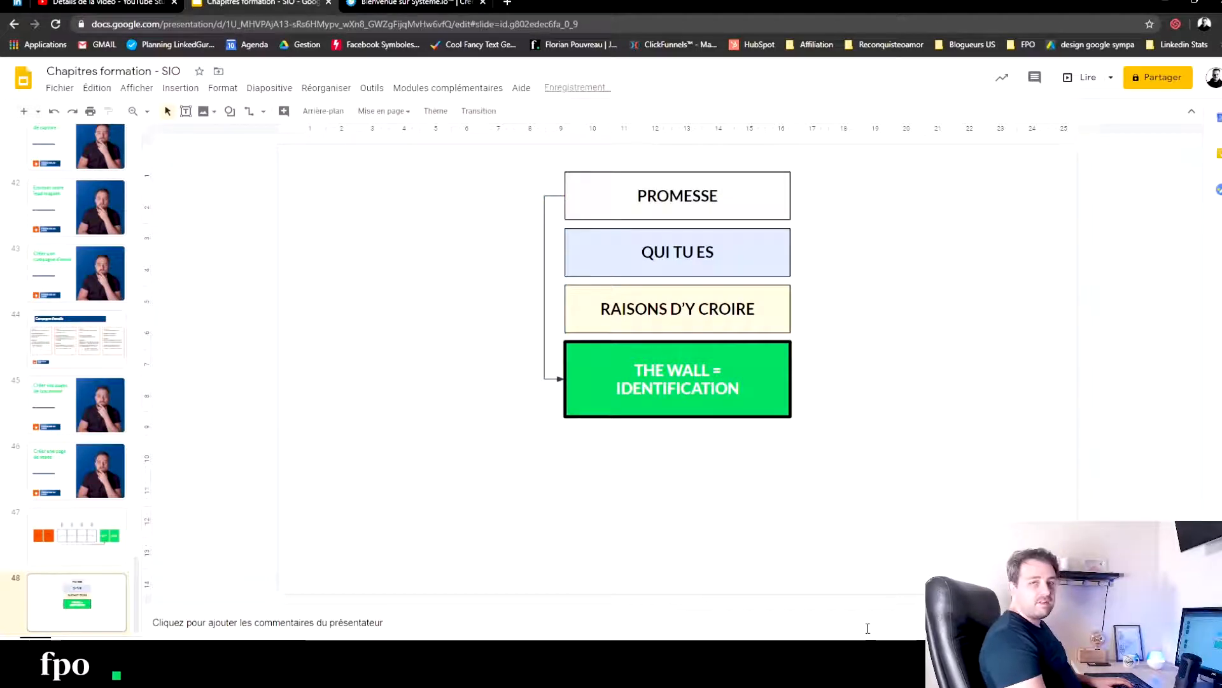
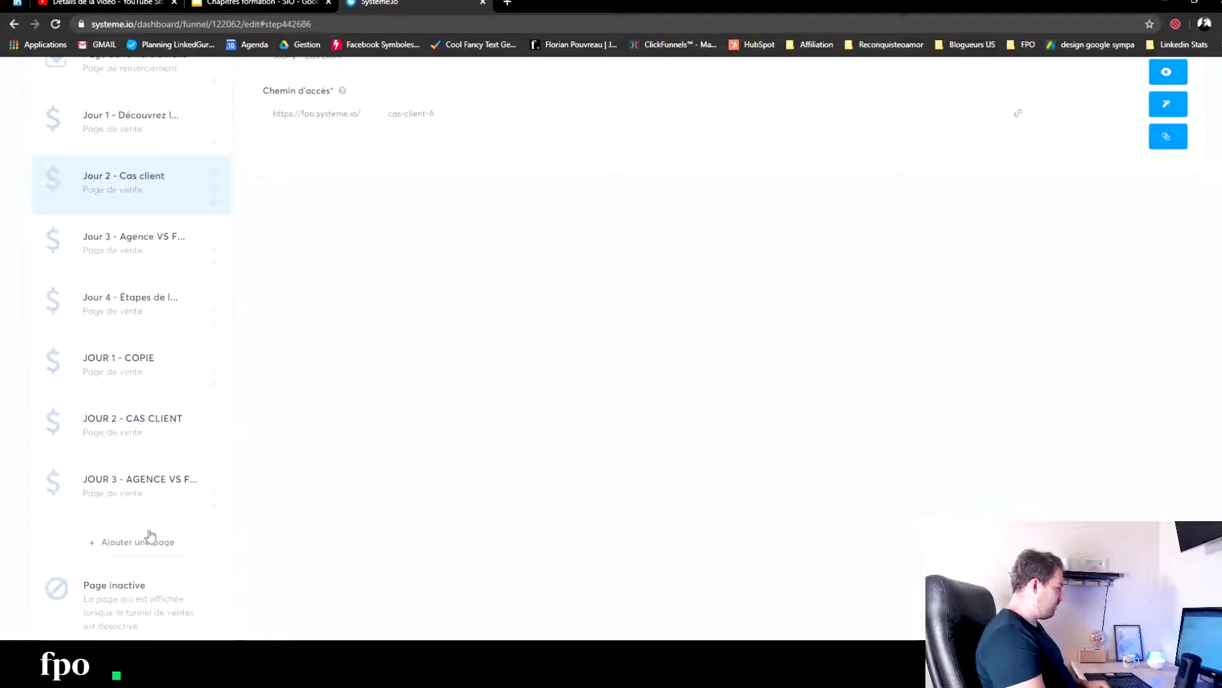
- Add a funnel step named PAGE DE VENTE with the type Page de vente and save it
left_click(143, 543)
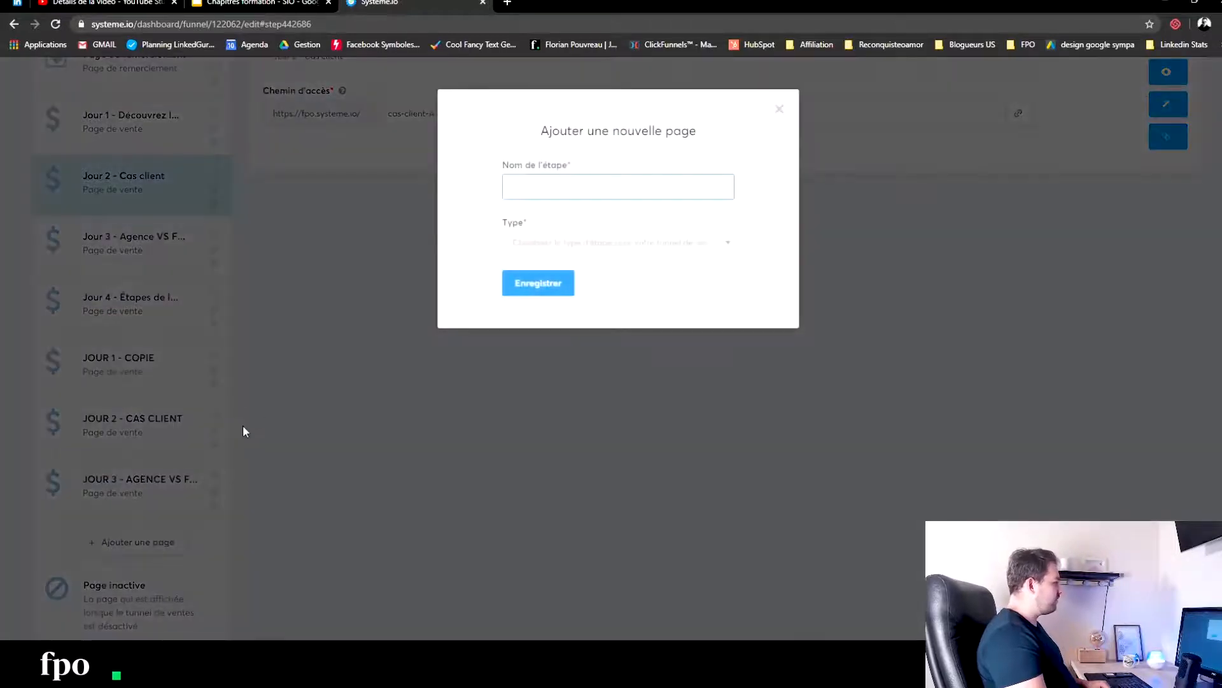
type("pa")
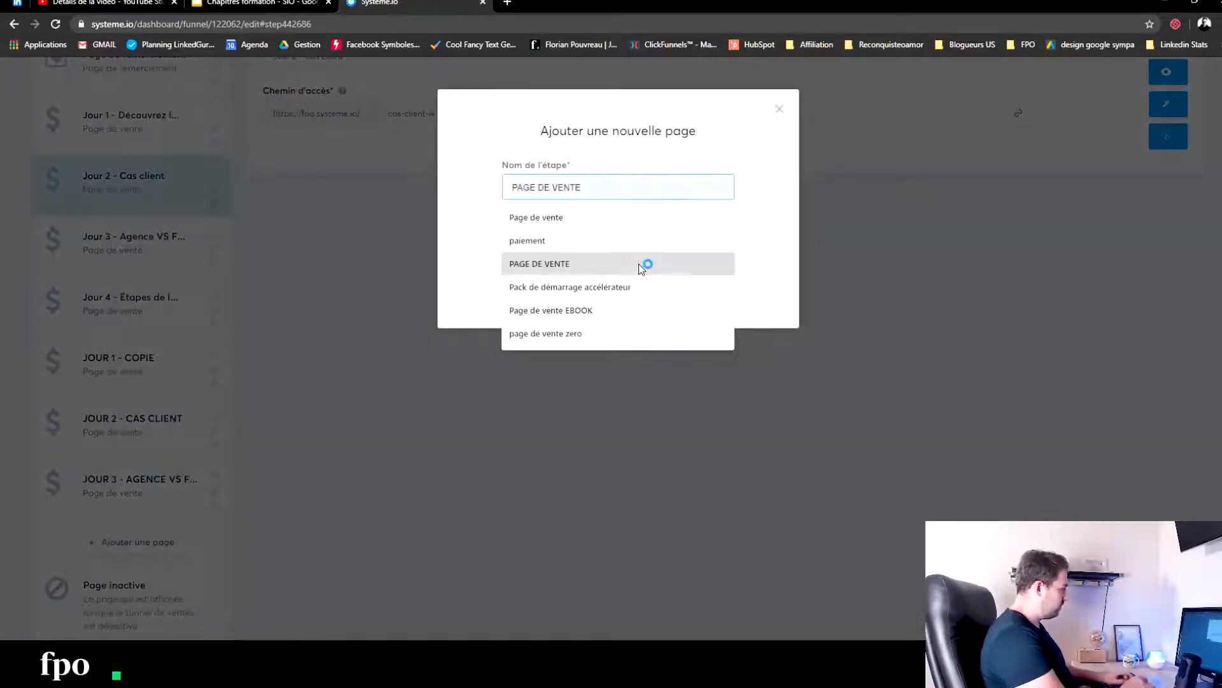
left_click(639, 265)
left_click(644, 242)
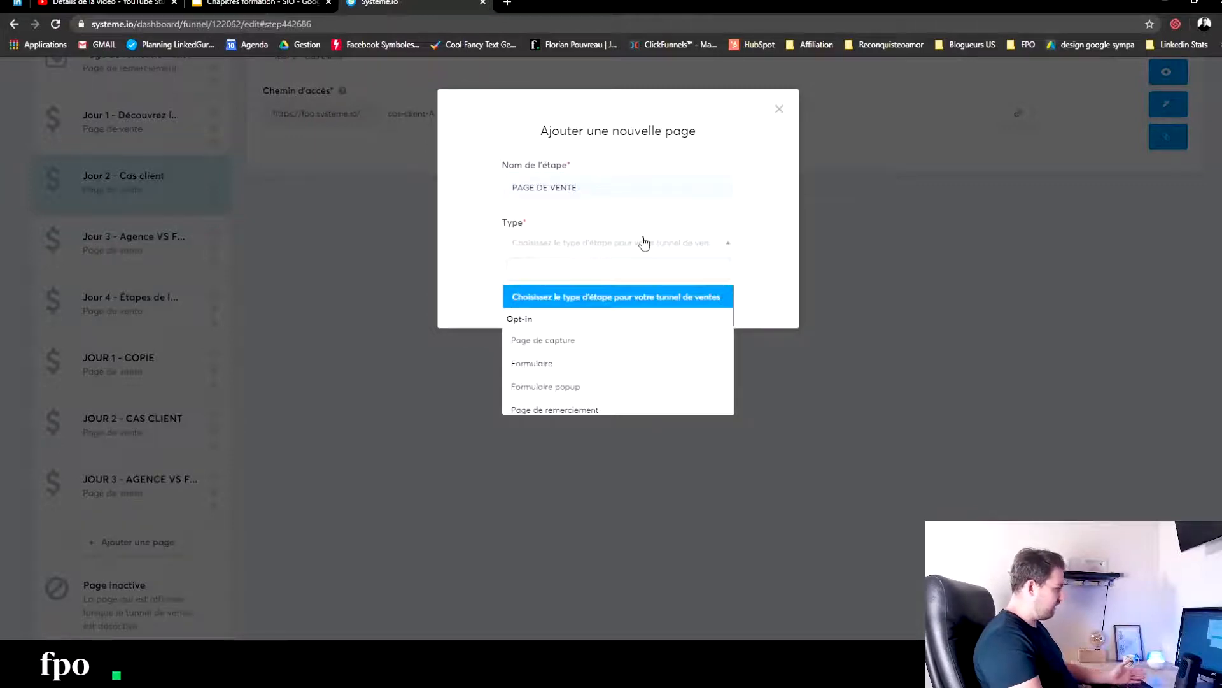
scroll(596, 324, "down", 5)
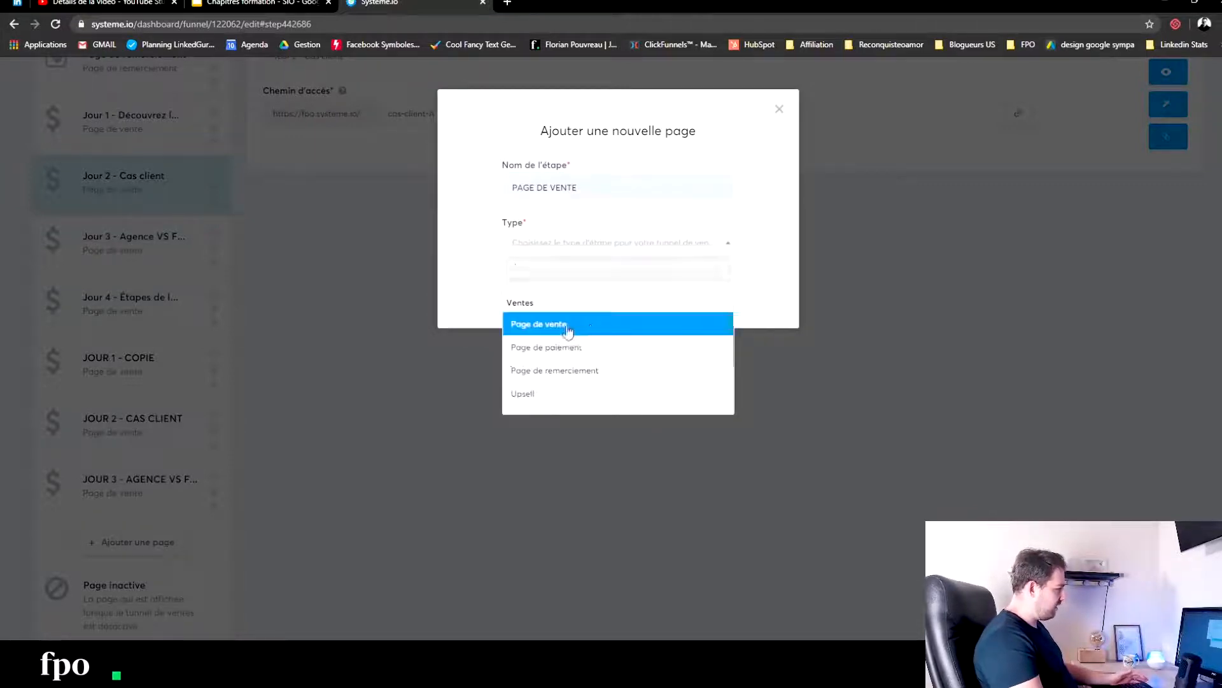
left_click(567, 327)
left_click(561, 274)
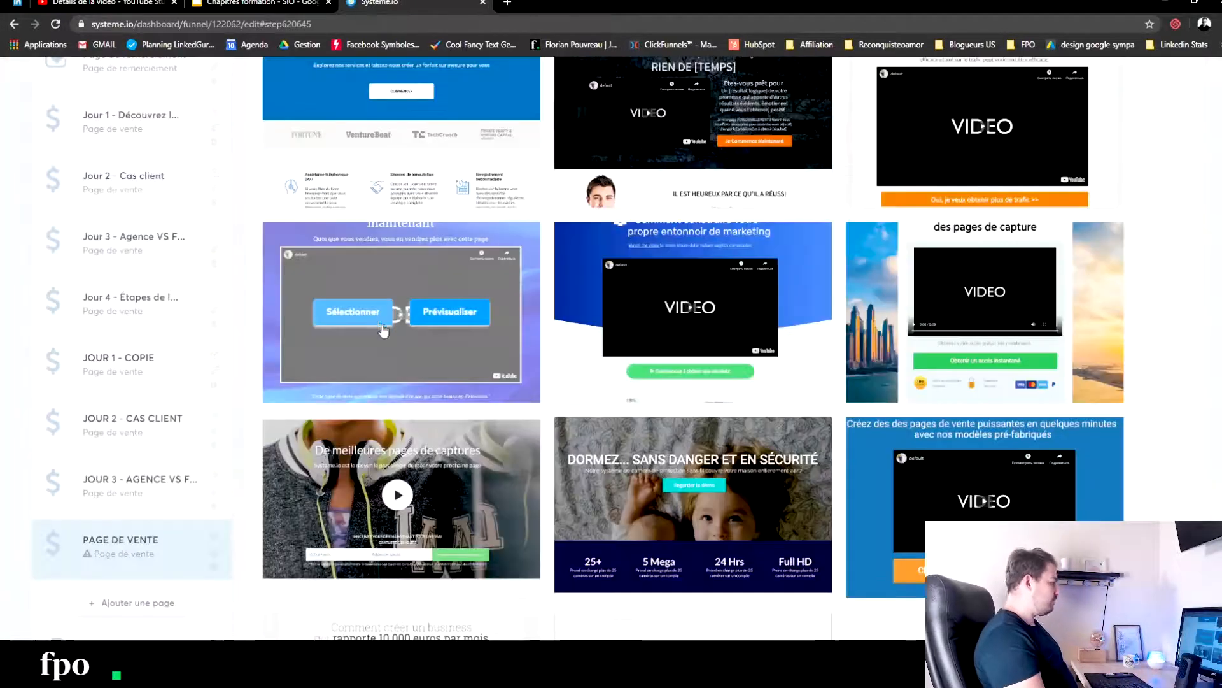
- Choose the blank template for the PAGE DE VENTE step and open the page for editing
left_click(380, 323)
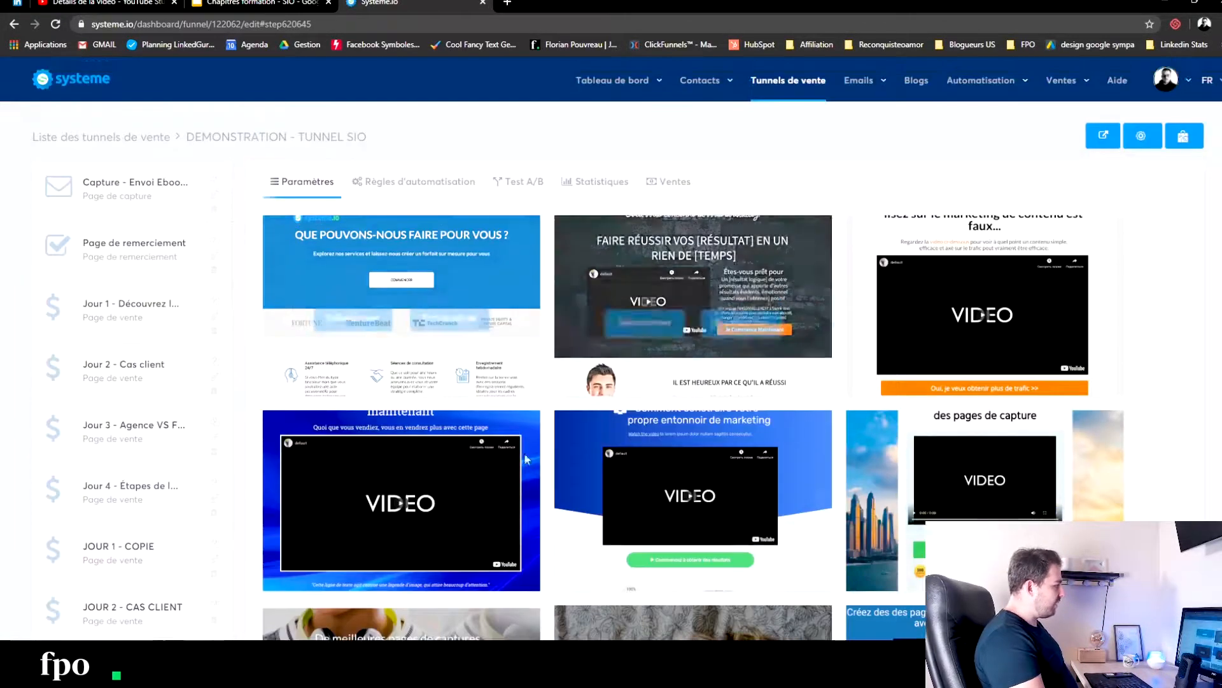
scroll(590, 389, "down", 5)
mouse_move(661, 494)
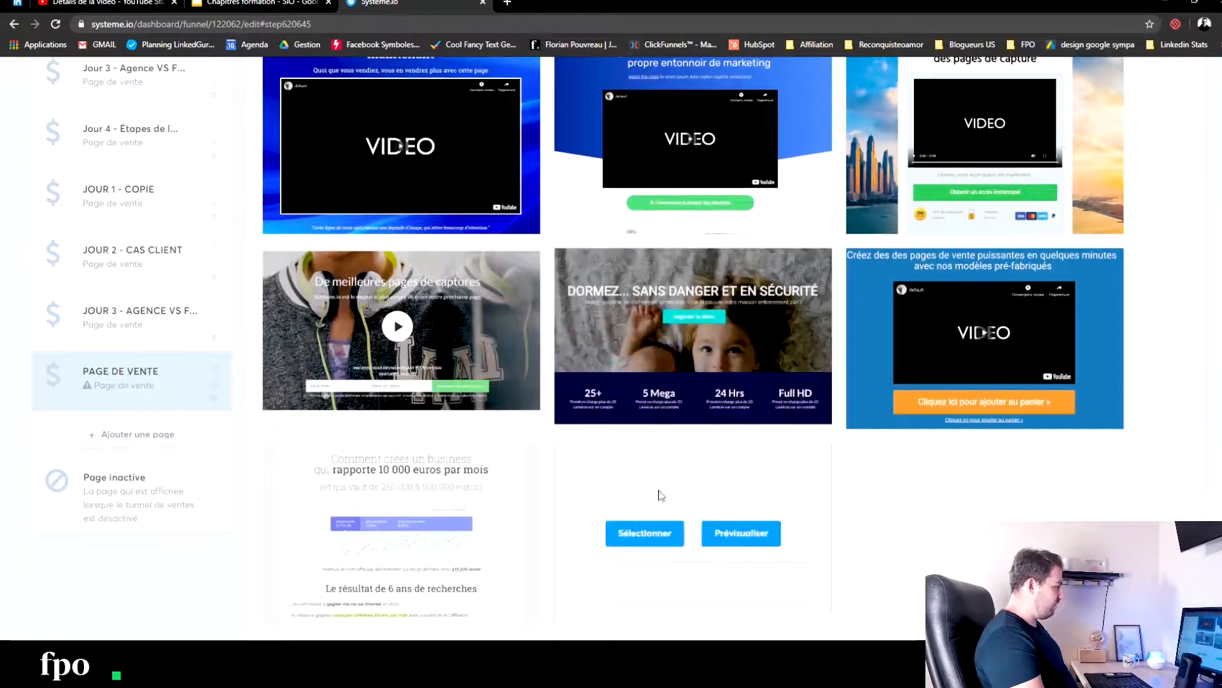
left_click(649, 534)
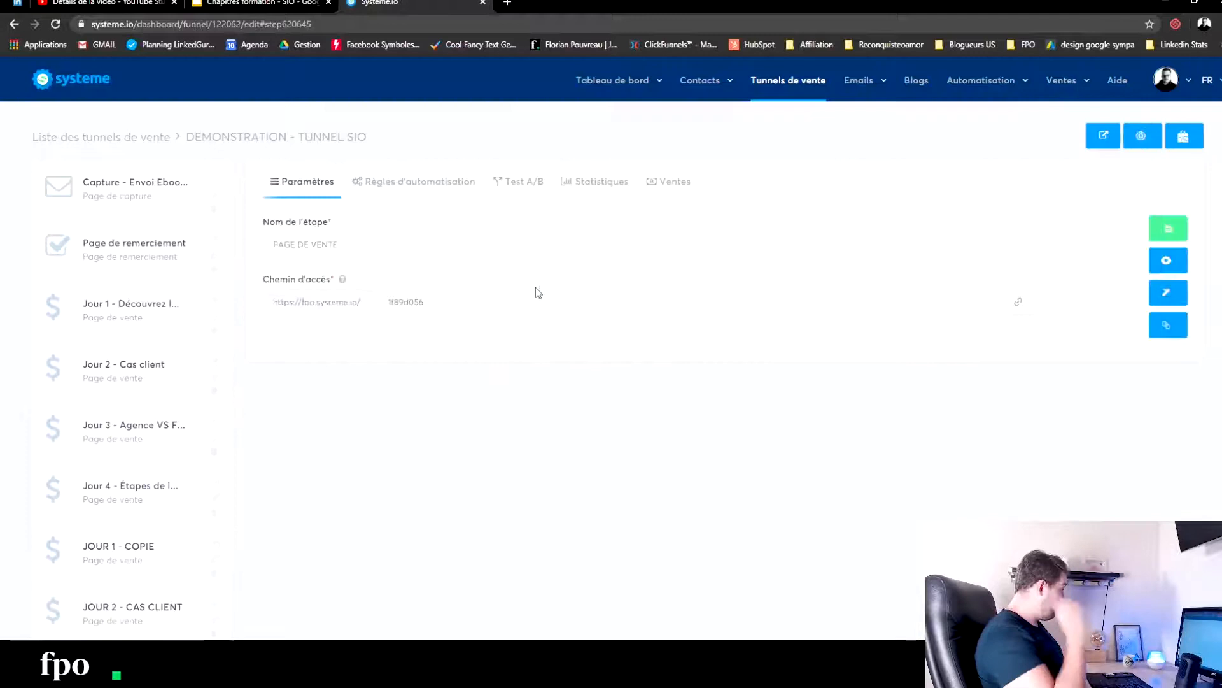
left_click(1164, 298)
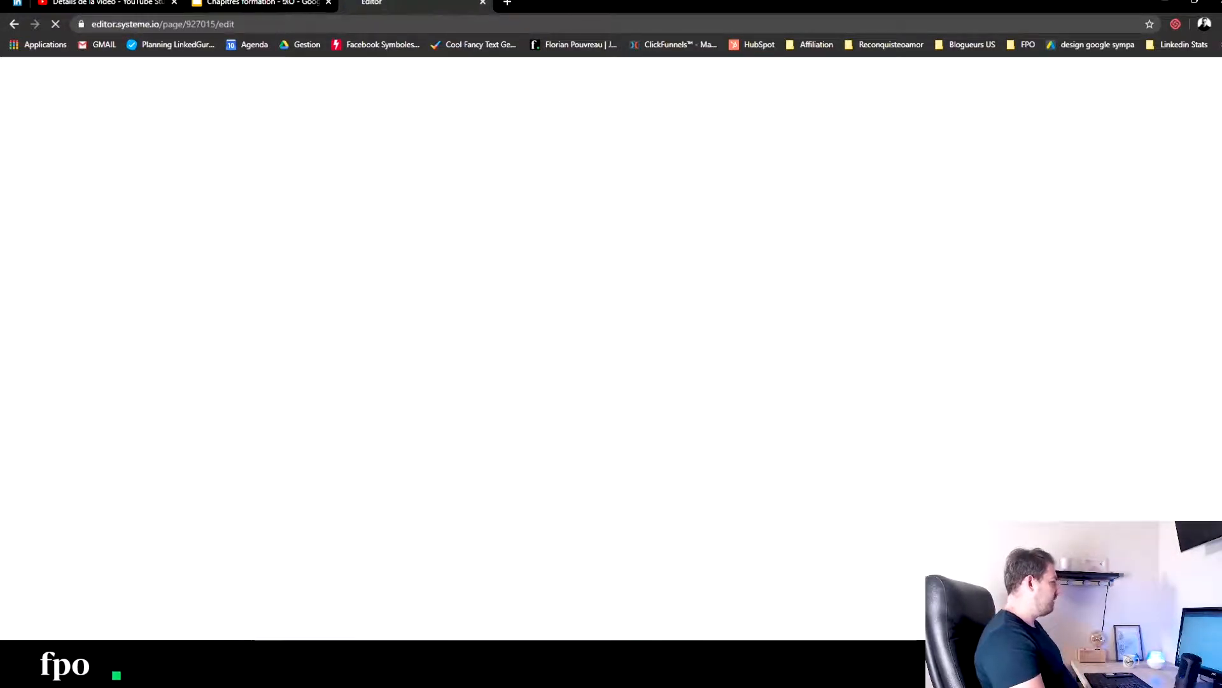
- Switch to the Google Slides diagram and detach its tab from the browser window
left_click(286, 3)
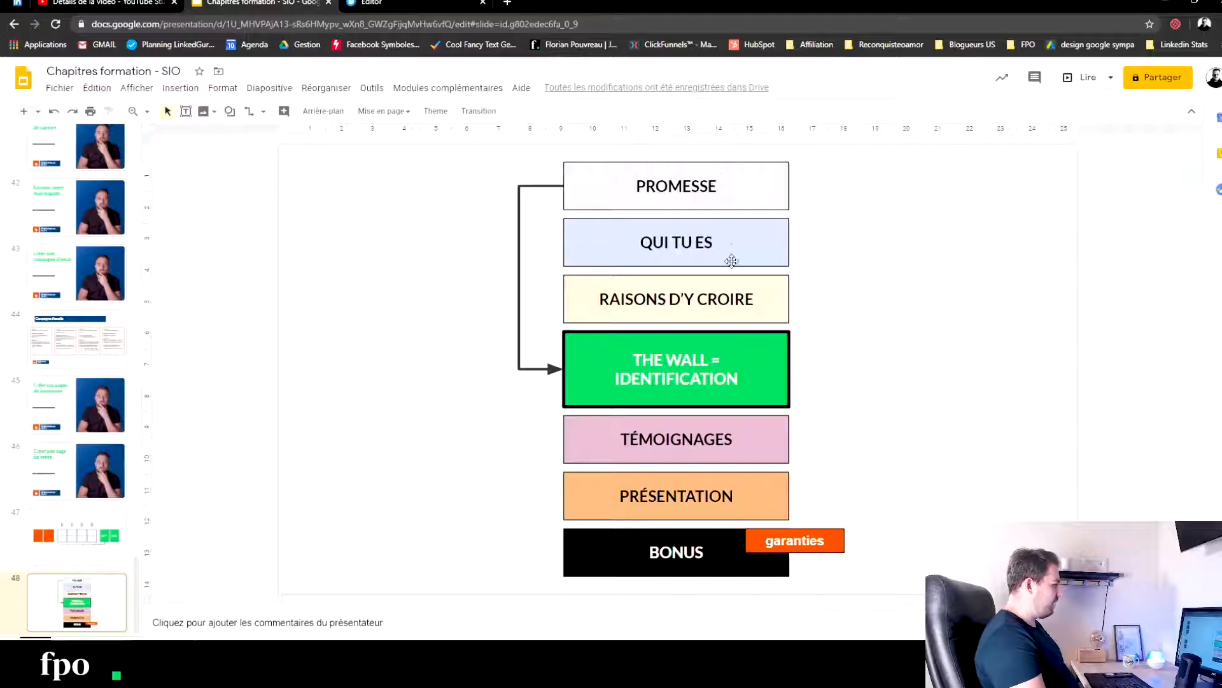
left_click_drag(326, 1, 1221, 25)
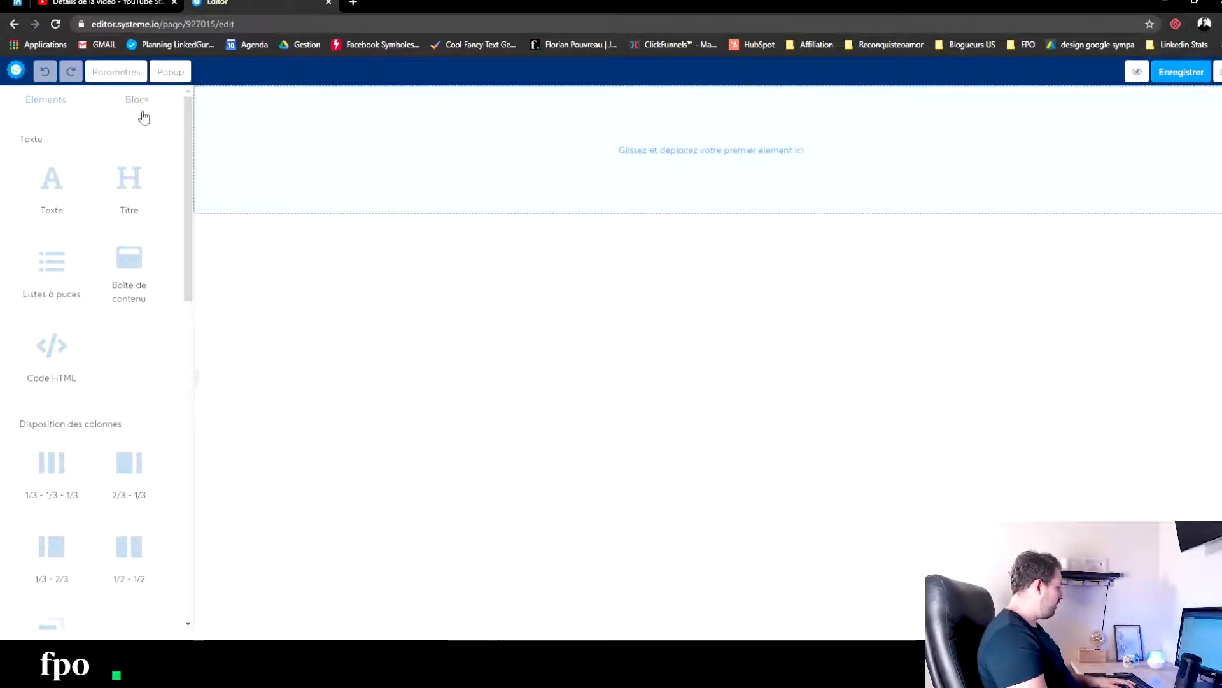
- Add a section to the empty page and open the section's settings
scroll(121, 560, "down", 5)
left_click_drag(50, 248, 503, 153)
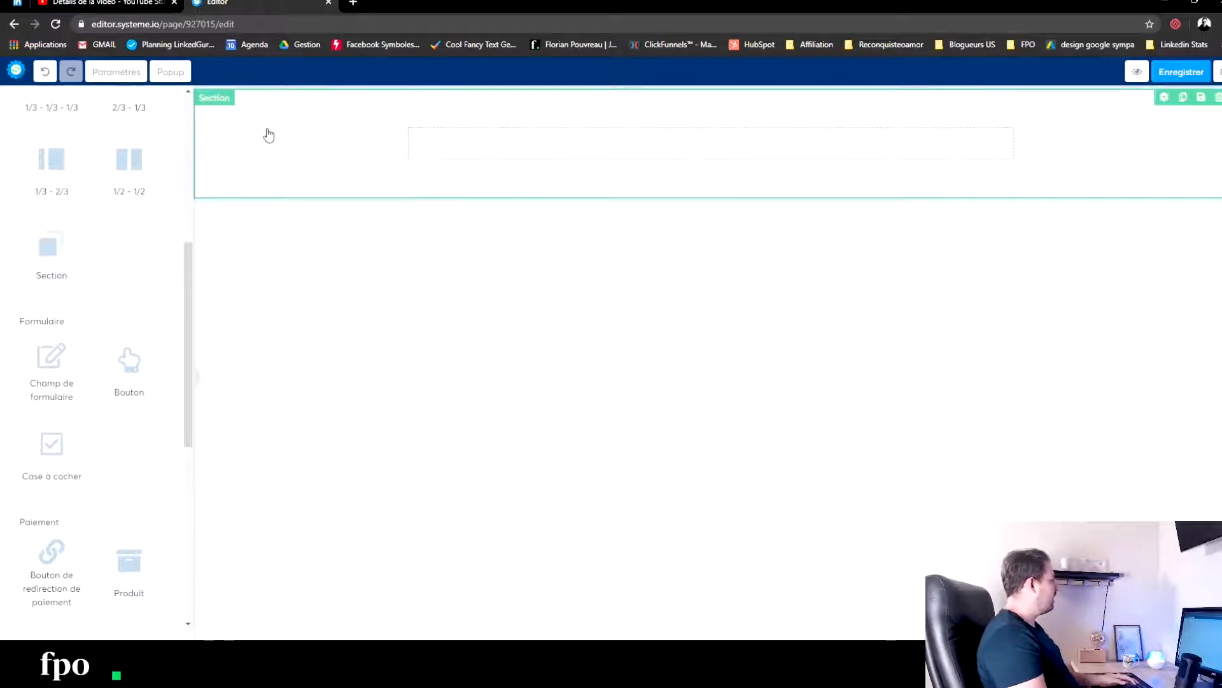
left_click(928, 126)
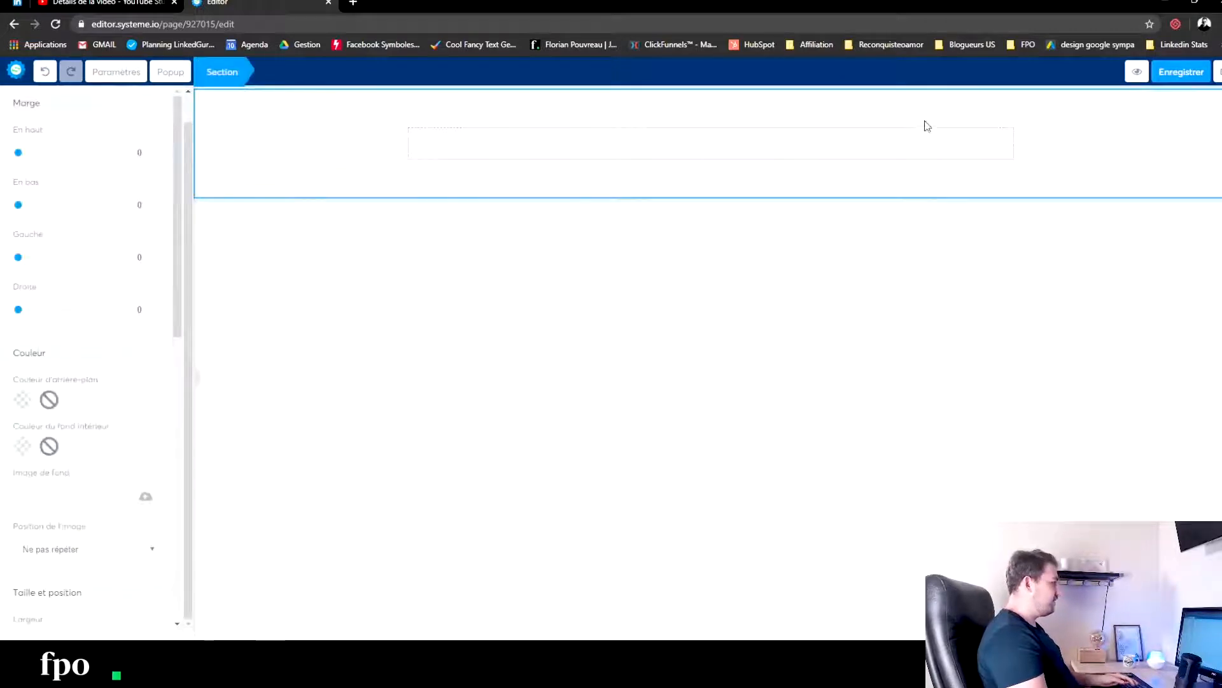
left_click(659, 156)
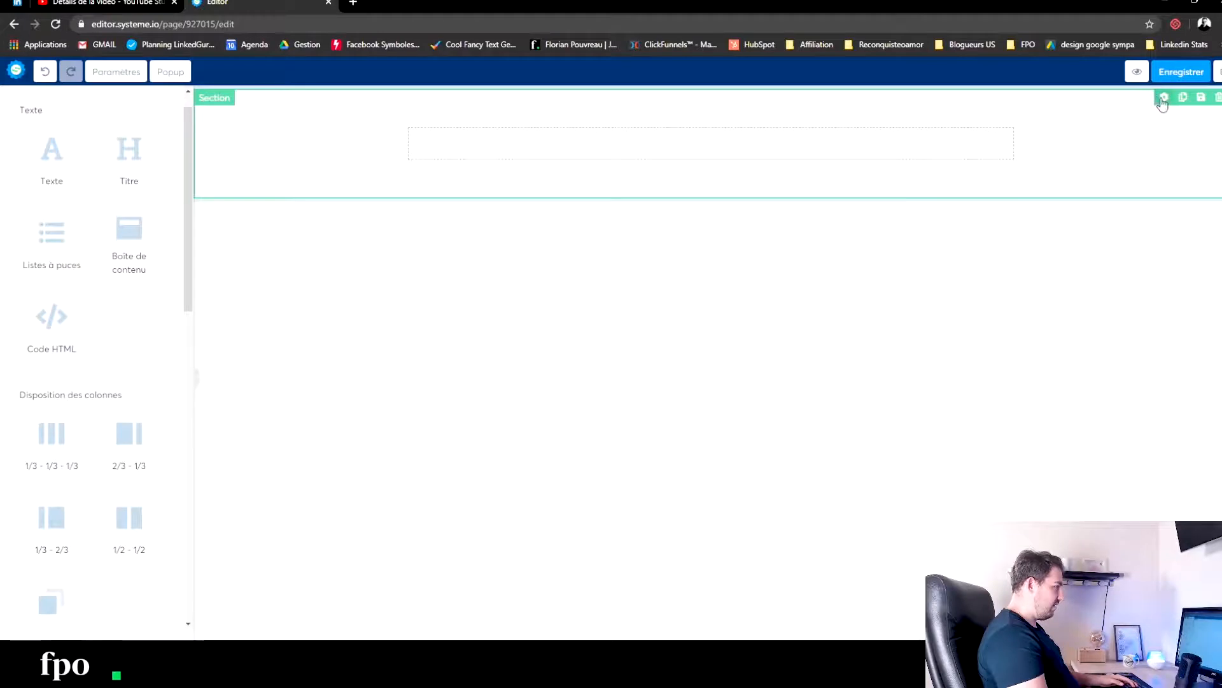
left_click(547, 135)
- Try a red inner background colour on the section and clear it
left_click(22, 446)
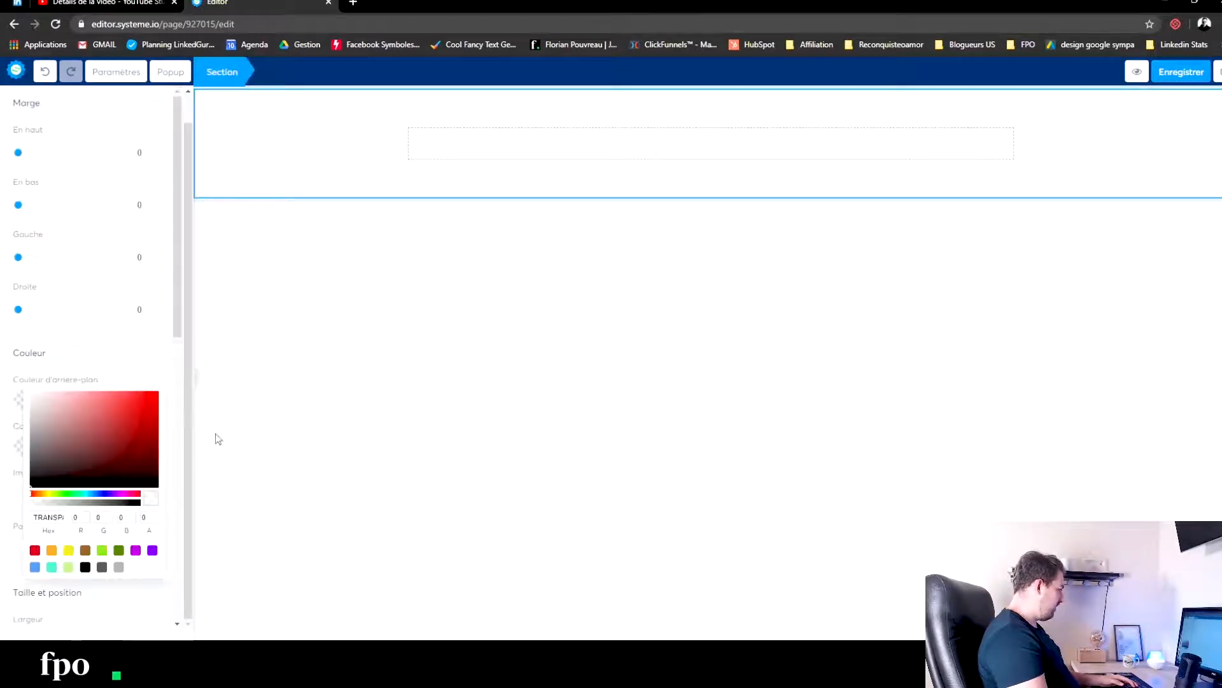
left_click_drag(31, 396, 32, 396)
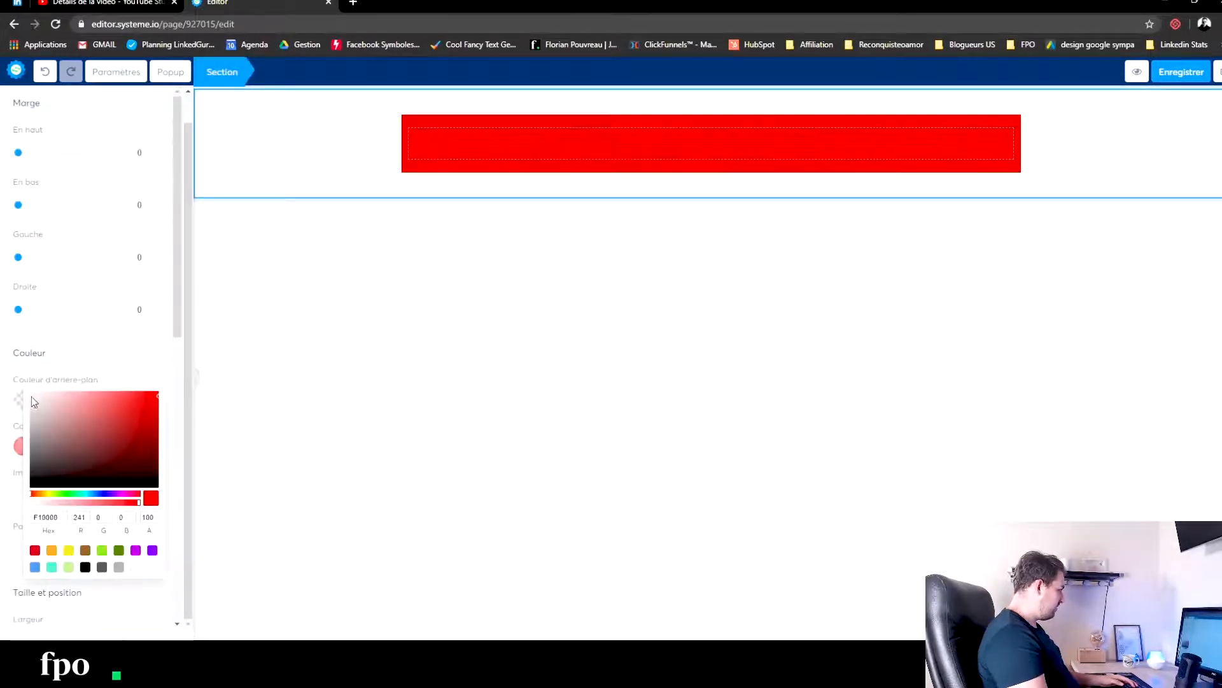
left_click(75, 365)
left_click(49, 446)
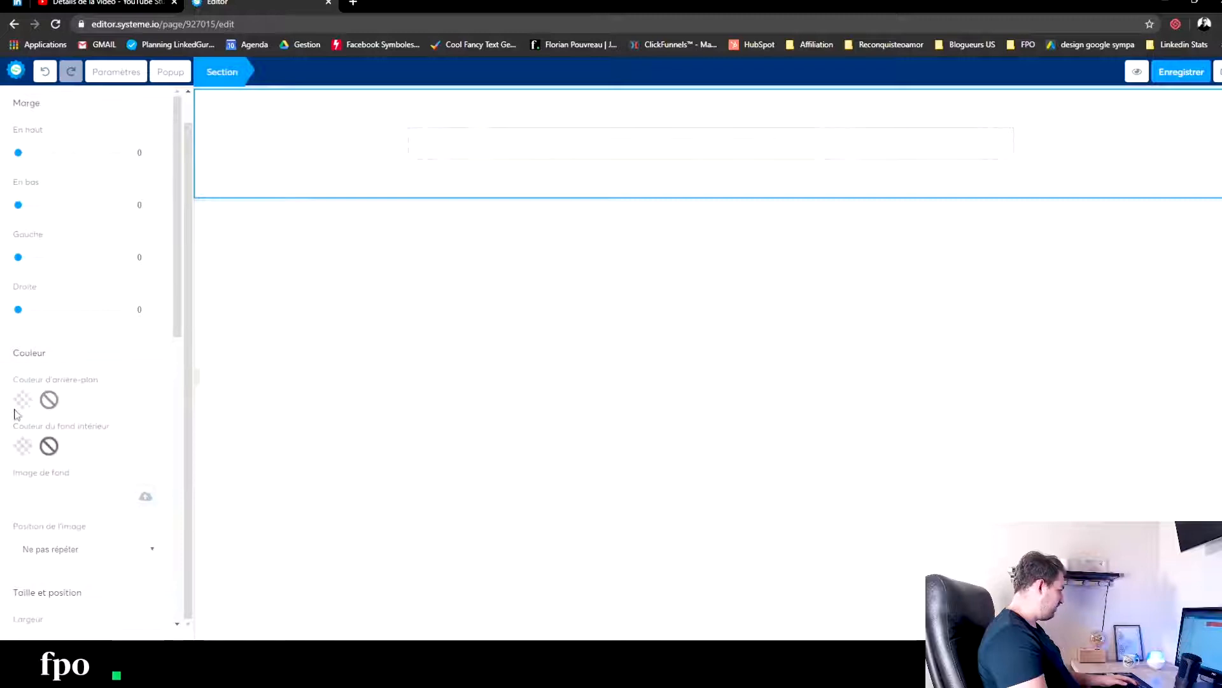
- Set the section's background colour to a very light grey, about F3F3F3, and deselect the section
left_click(21, 400)
left_click(33, 355)
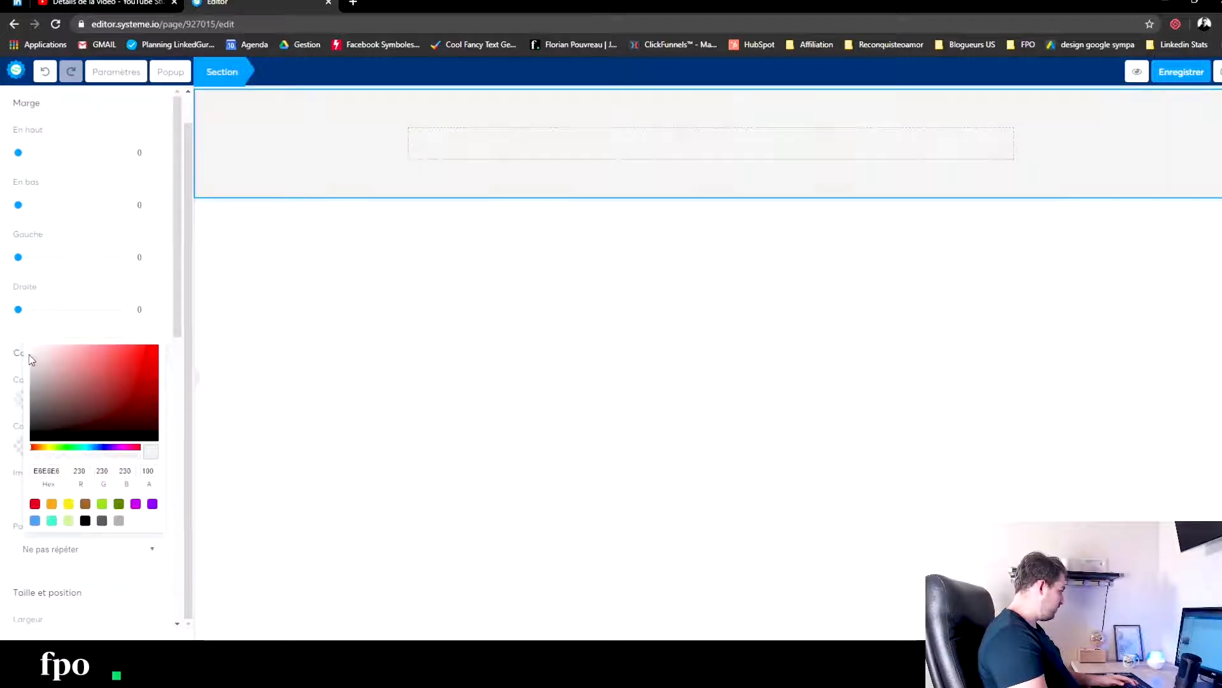
left_click_drag(28, 357, 28, 355)
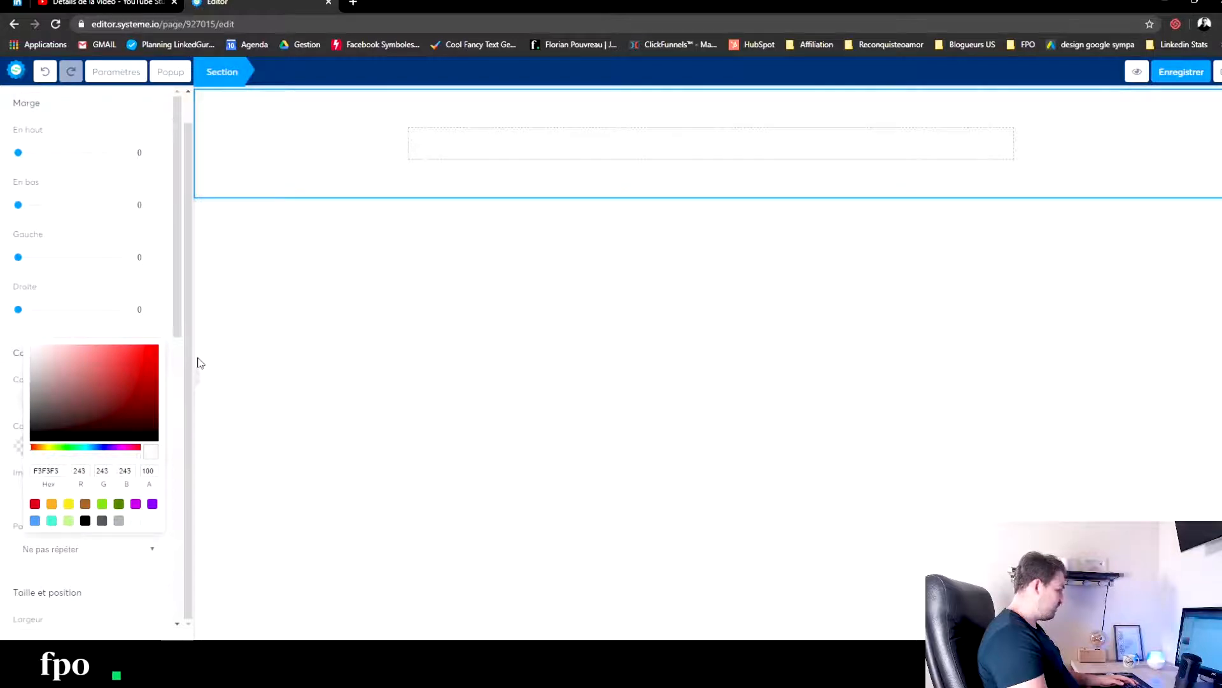
left_click(658, 335)
left_click(444, 379)
- Try to add another section and a half-and-half column row below the first section
left_click_drag(58, 618, 726, 224)
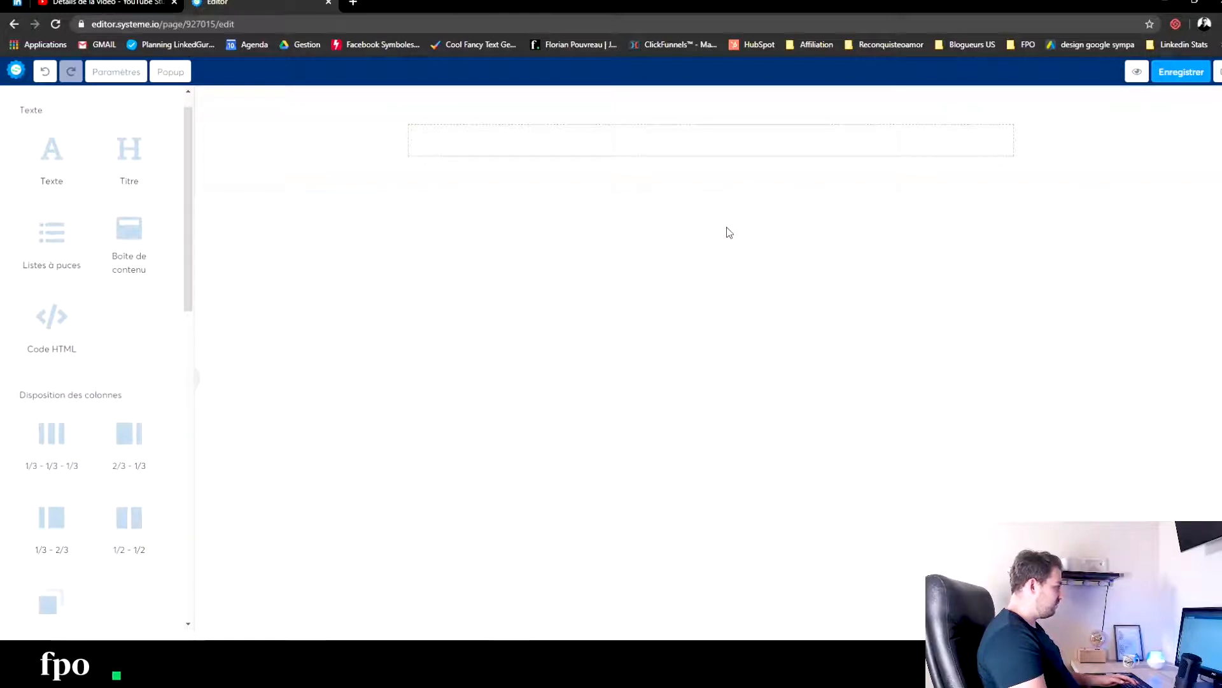
left_click_drag(81, 605, 637, 220)
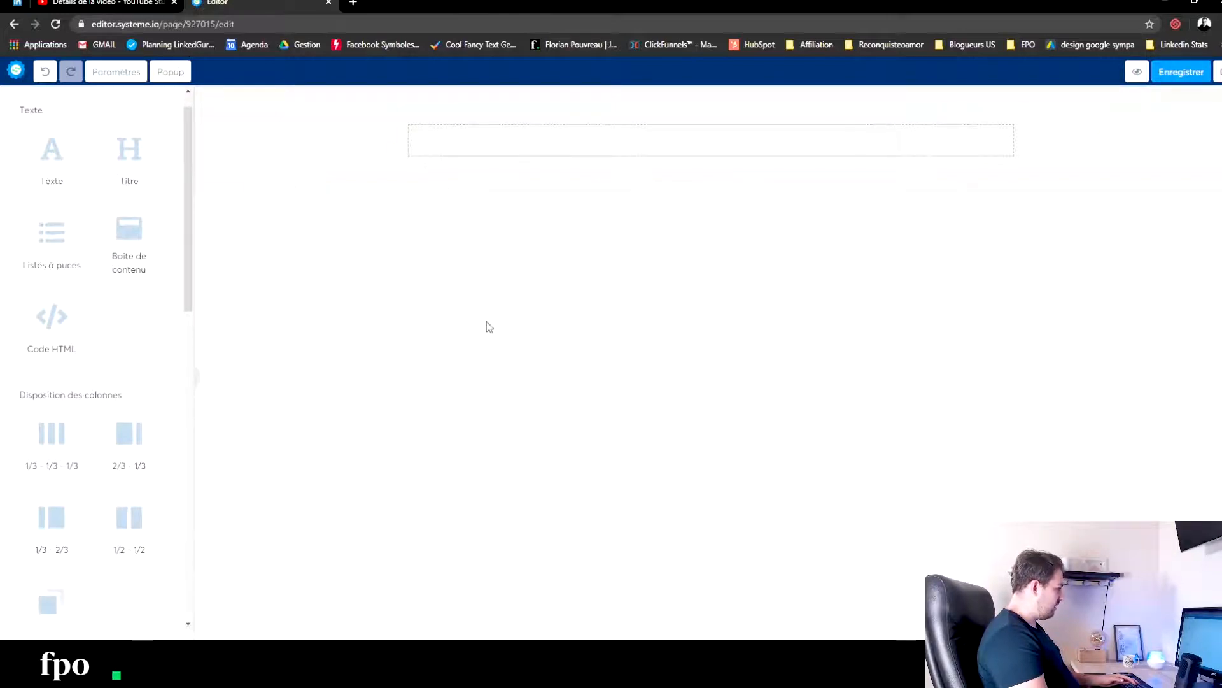
left_click_drag(128, 529, 646, 250)
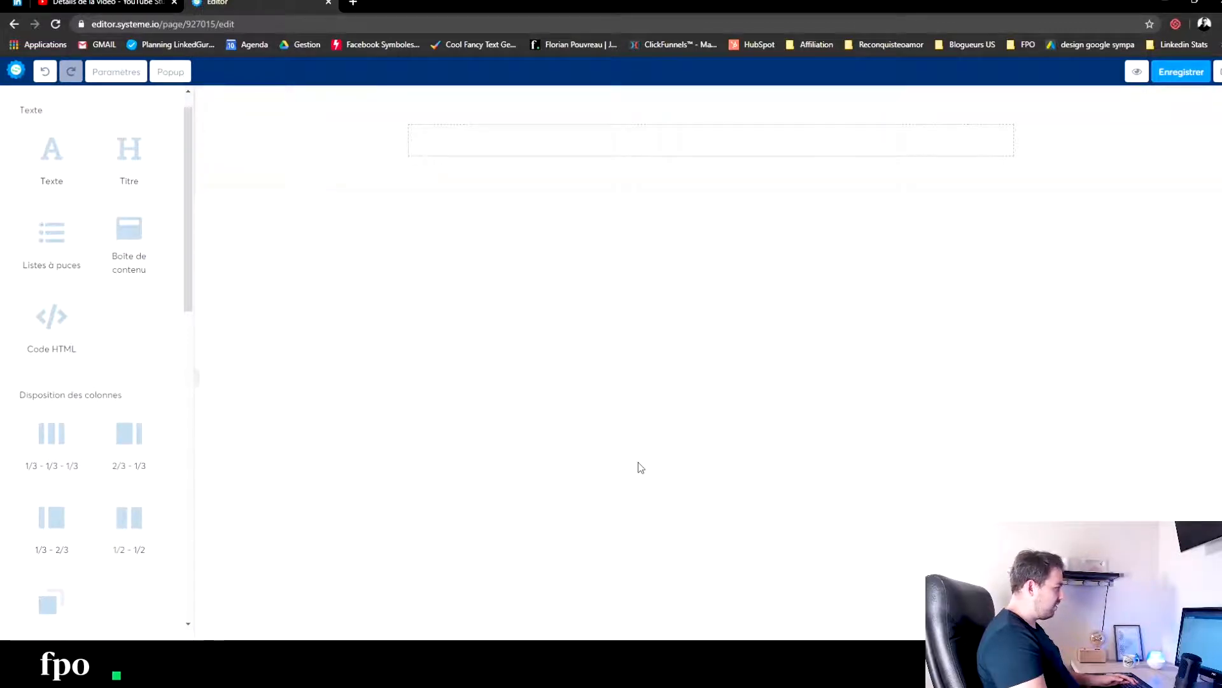
left_click(570, 147)
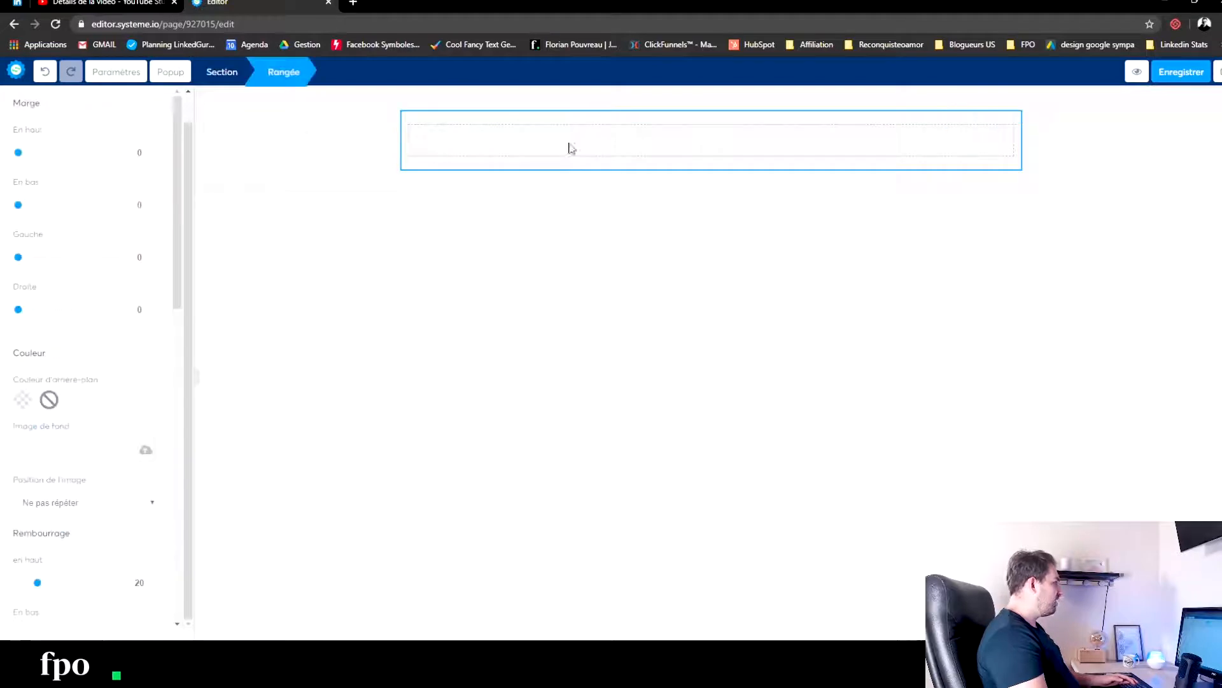
left_click(412, 435)
- Add a title element to the first section's row and set its text to PROMESSE
left_click_drag(113, 157, 592, 142)
left_click(730, 150)
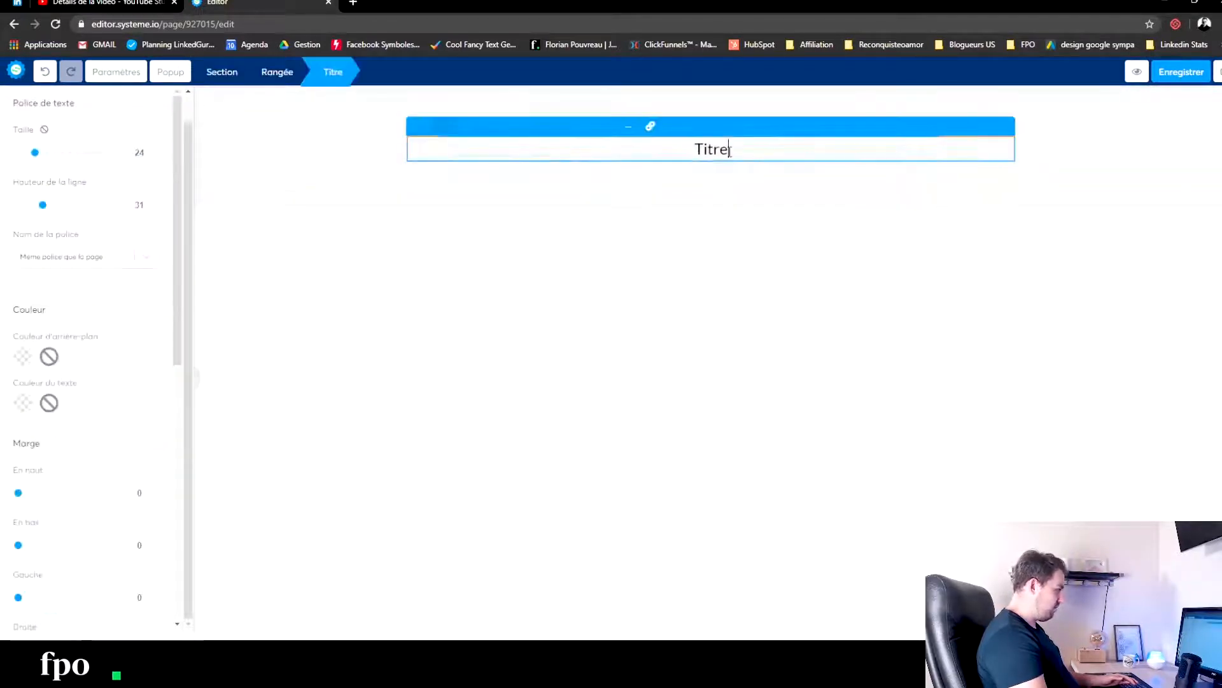
key("ctrl+a")
type("PROMESSE")
left_click(516, 326)
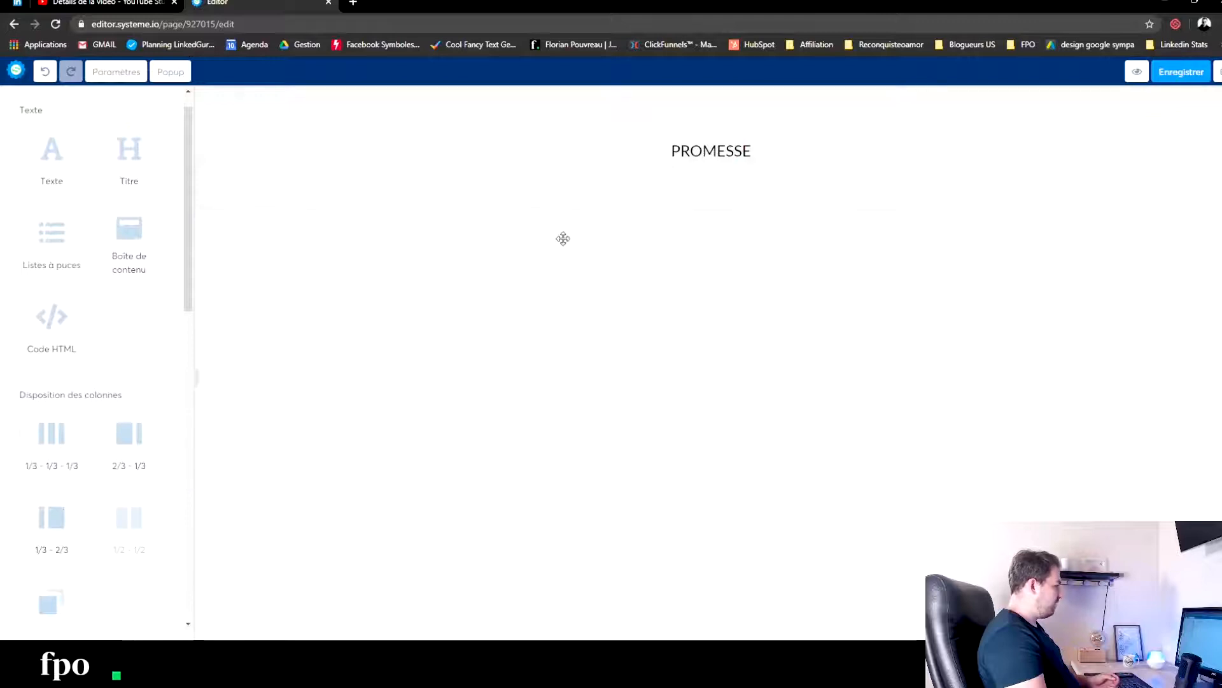
left_click(633, 206)
left_click(597, 349)
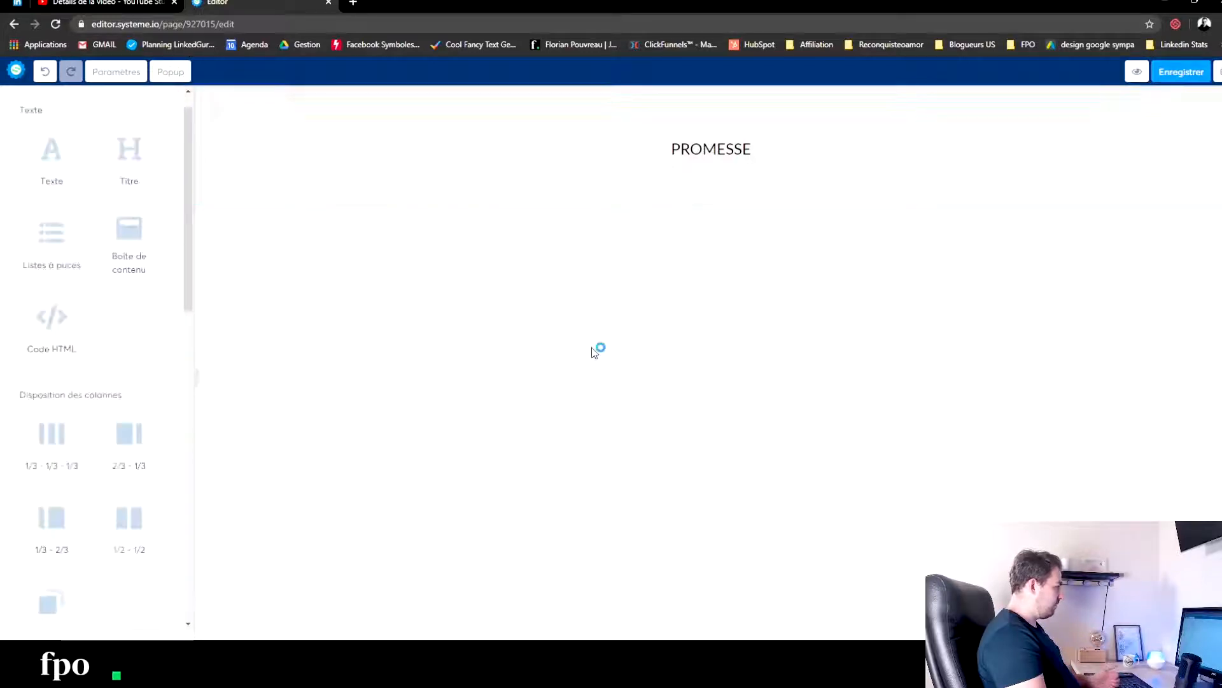
- Add a half-and-half column row below PROMESSE and give its section a pale blue background, about D7EEFD
left_click_drag(128, 535, 659, 212)
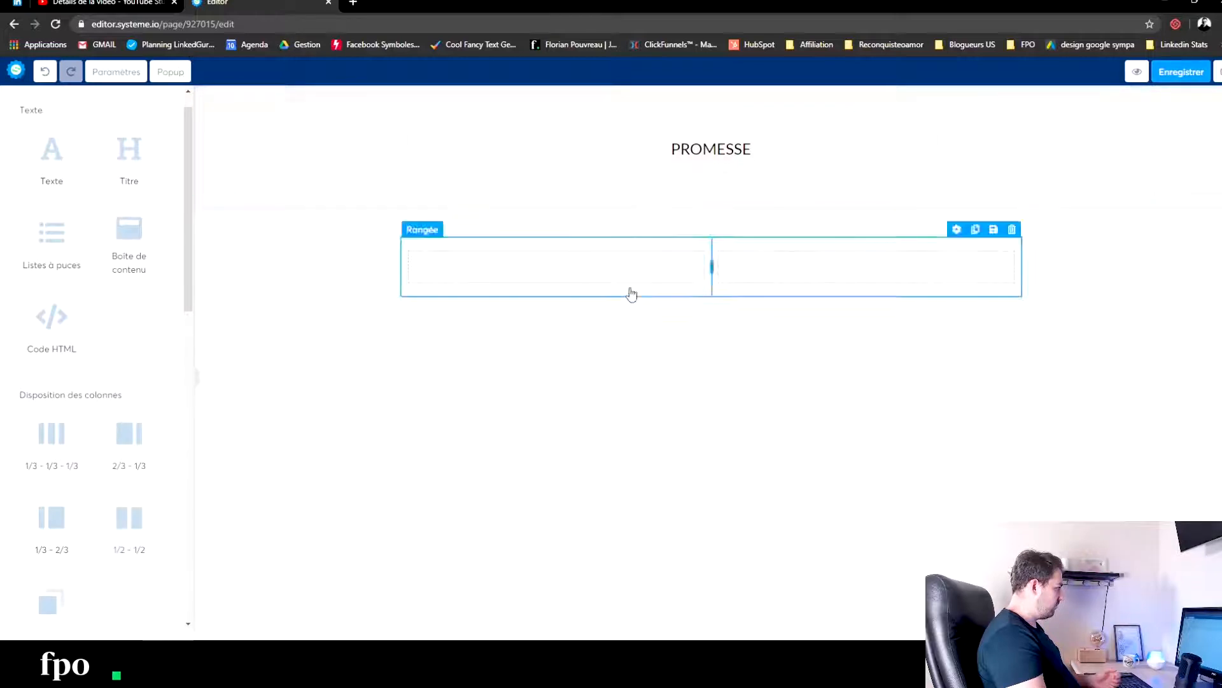
left_click(266, 254)
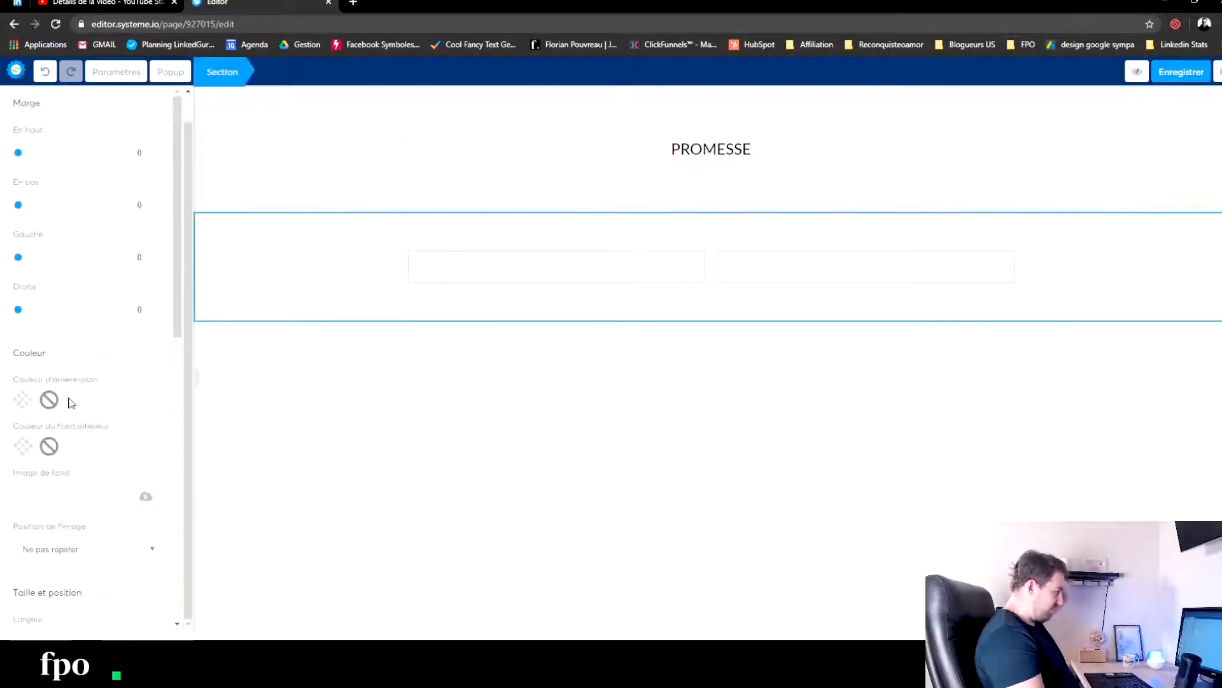
left_click(22, 399)
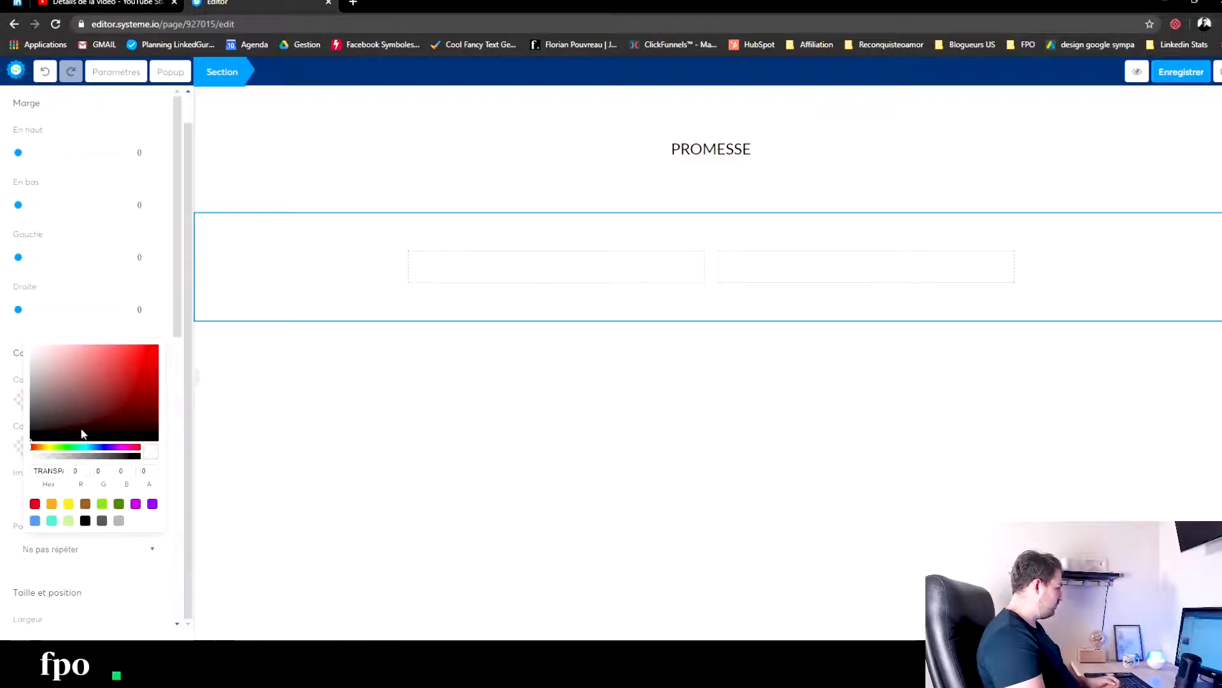
left_click(94, 447)
left_click(63, 350)
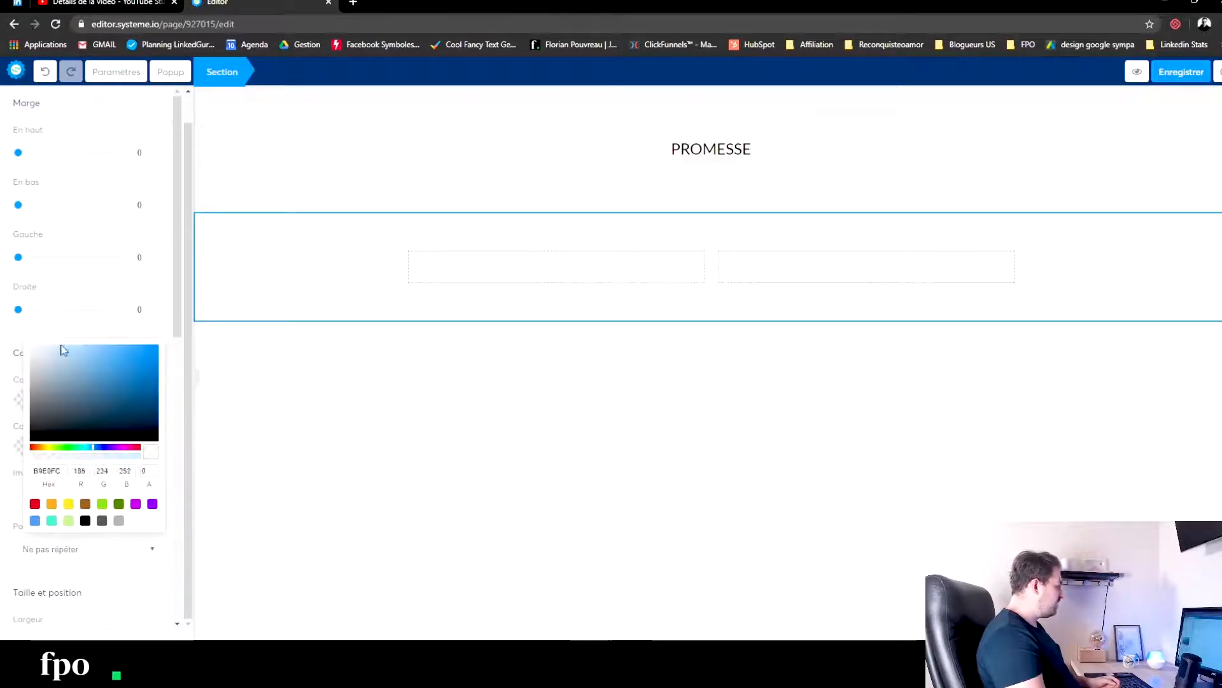
left_click(50, 345)
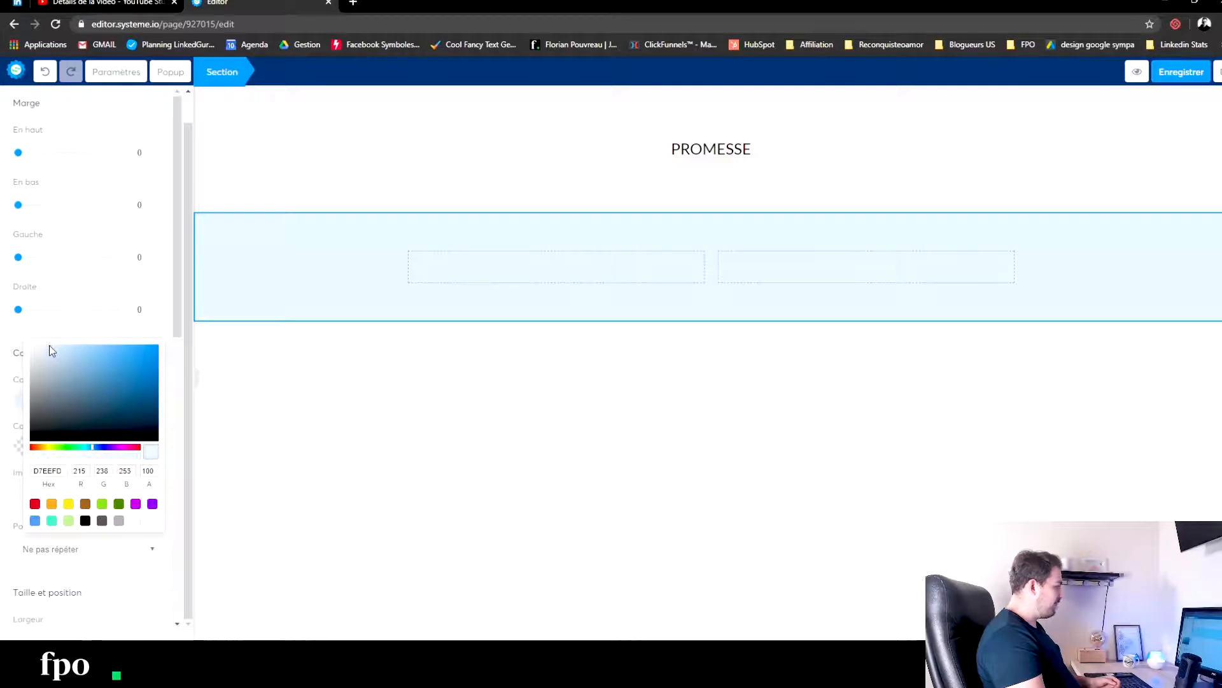
left_click(561, 308)
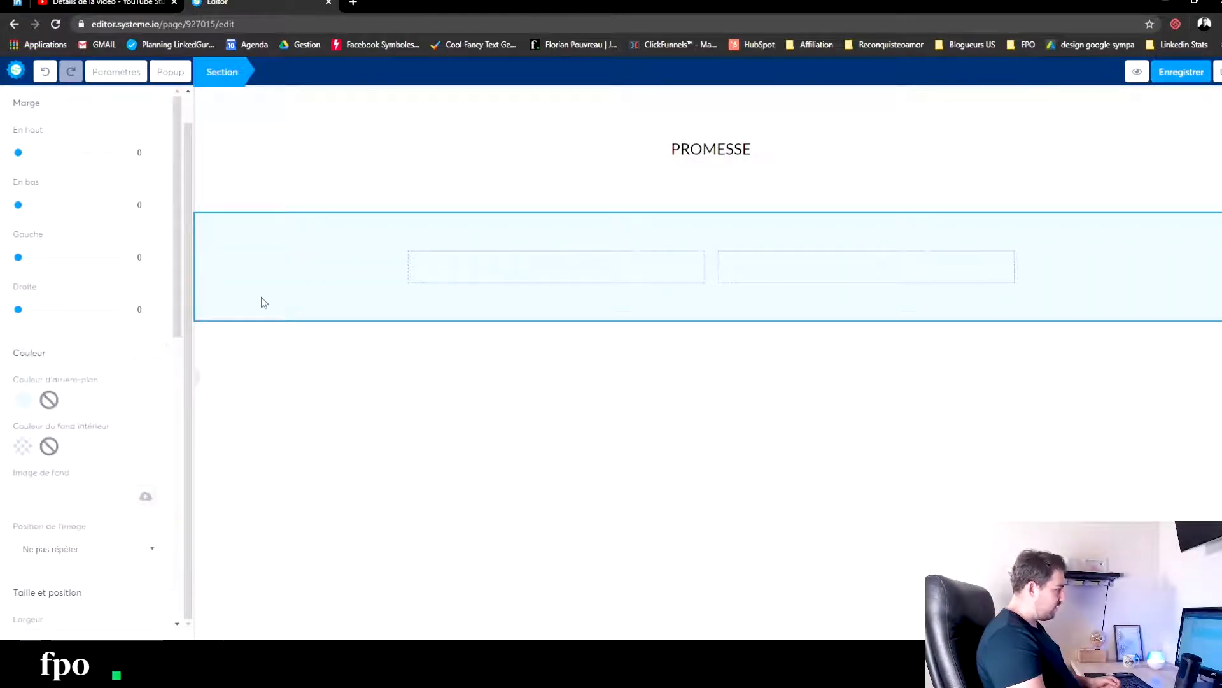
- Add an image element to the first column of the half-and-half row in the pale blue section
scroll(105, 275, "up", 2)
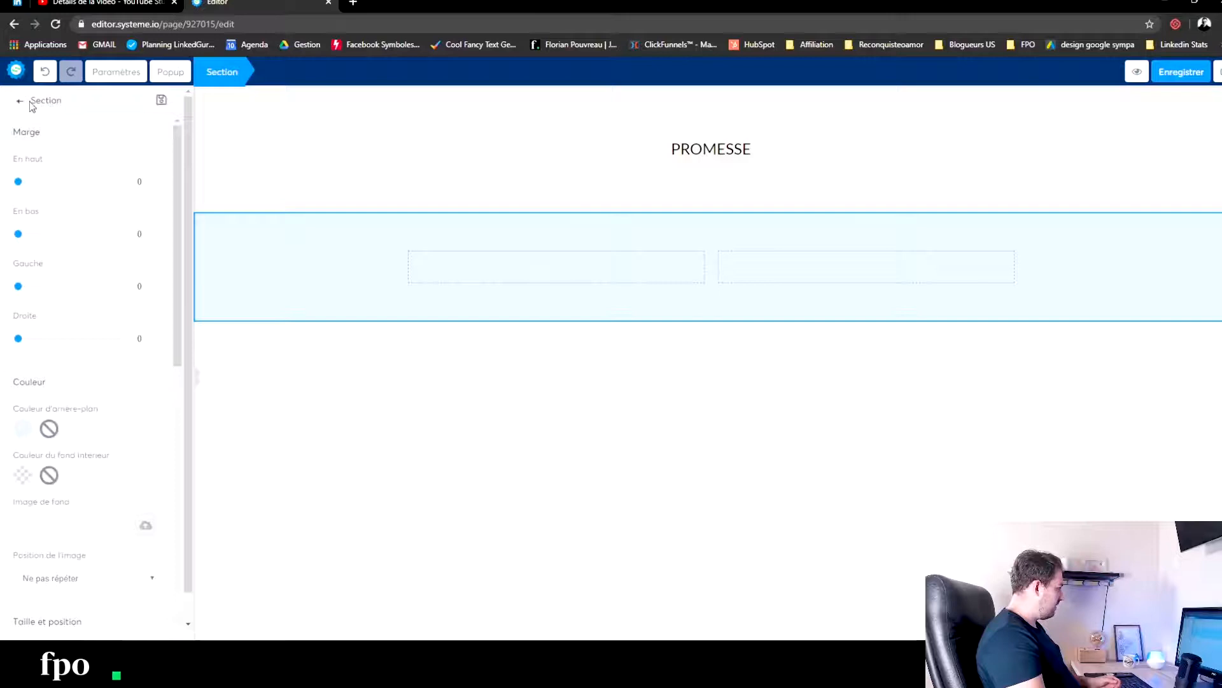
left_click(22, 105)
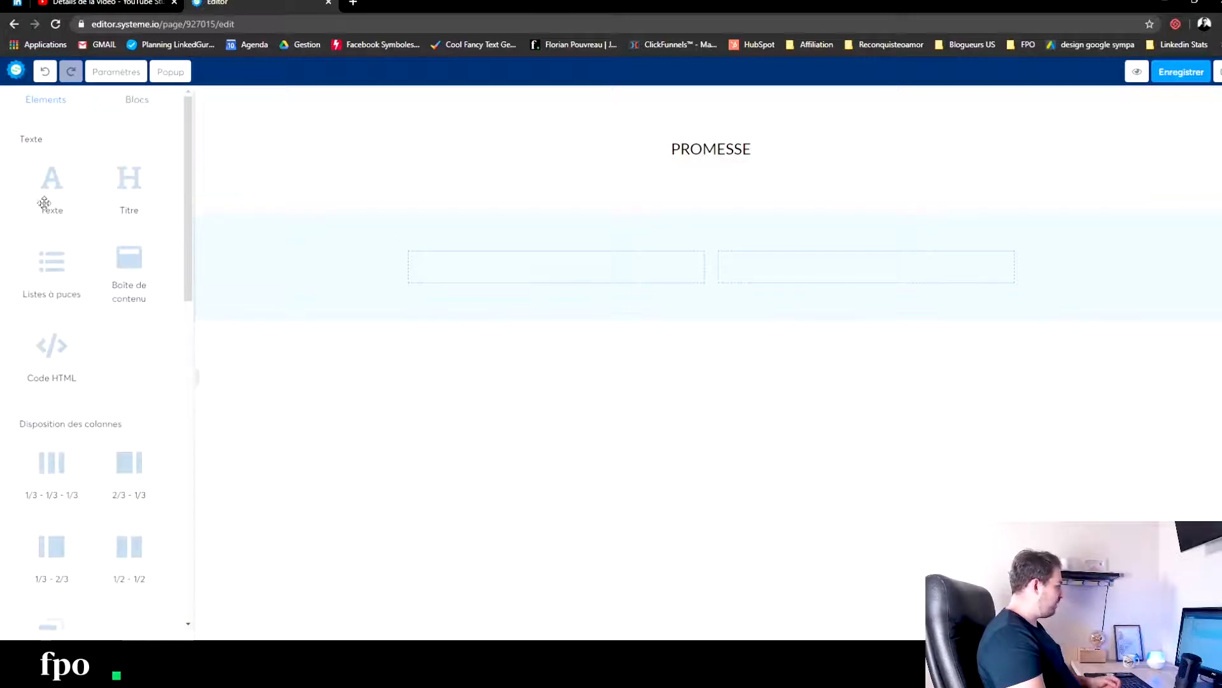
scroll(128, 439, "down", 5)
scroll(56, 469, "down", 3)
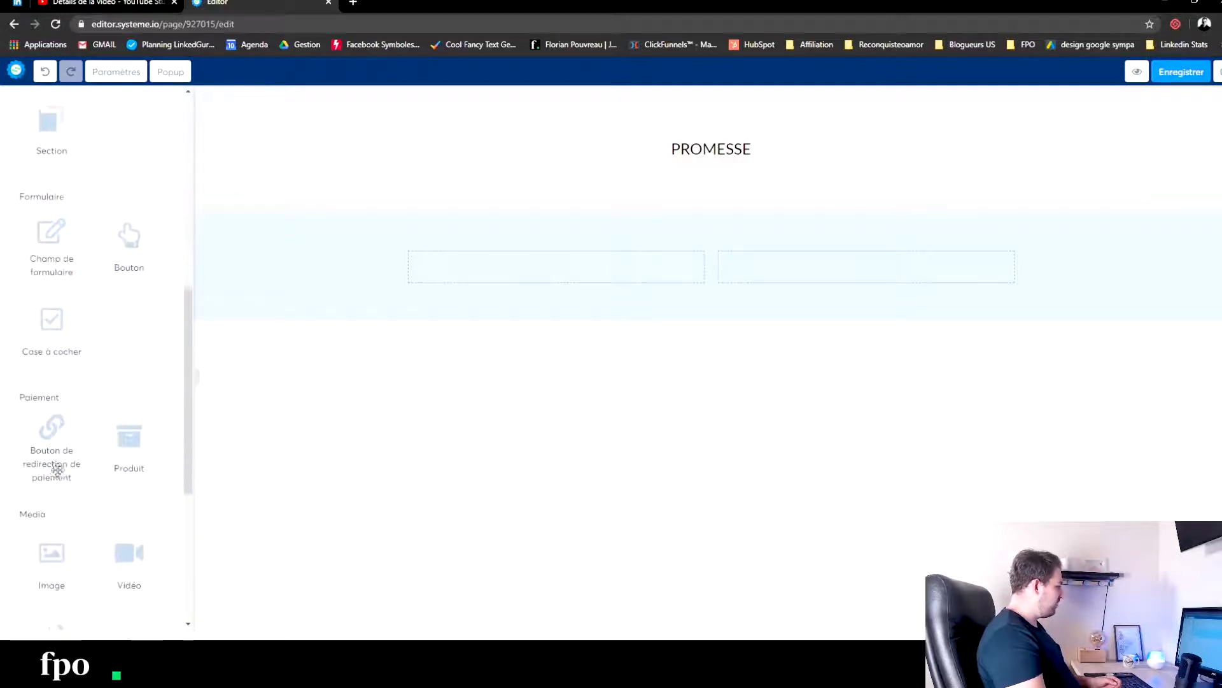
left_click_drag(58, 562, 513, 292)
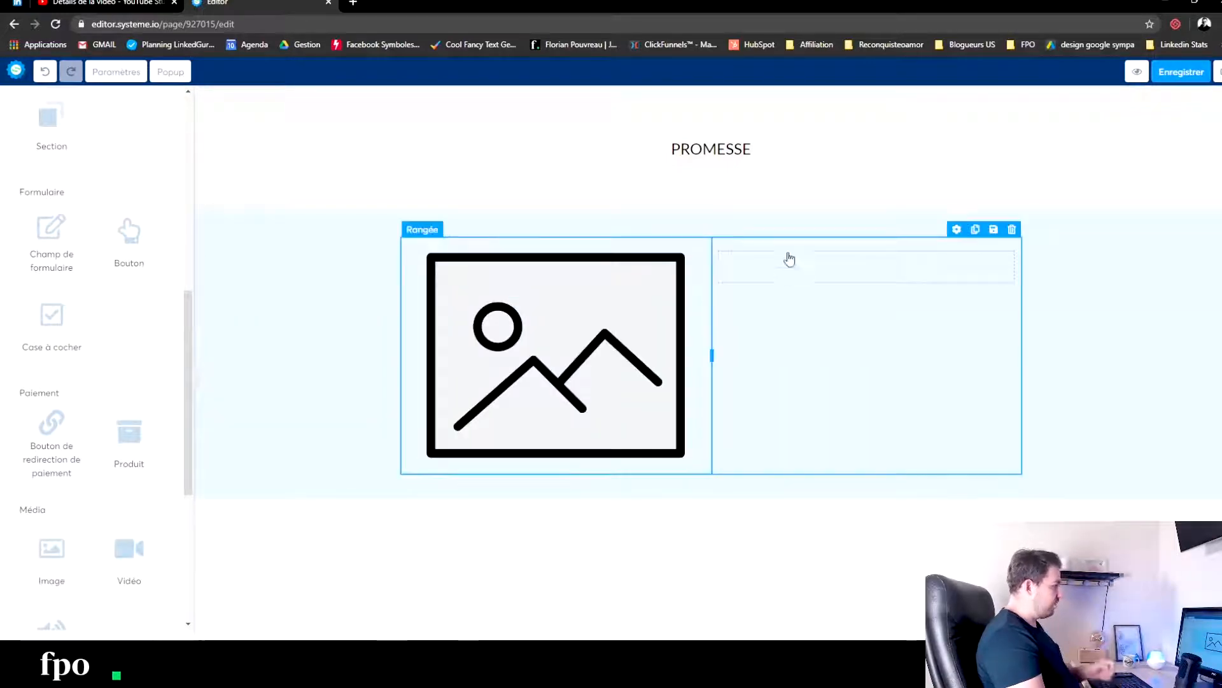
- Add a title reading QUI SUIS-JE with a text element beneath it in the empty column beside the image
scroll(100, 368, "up", 8)
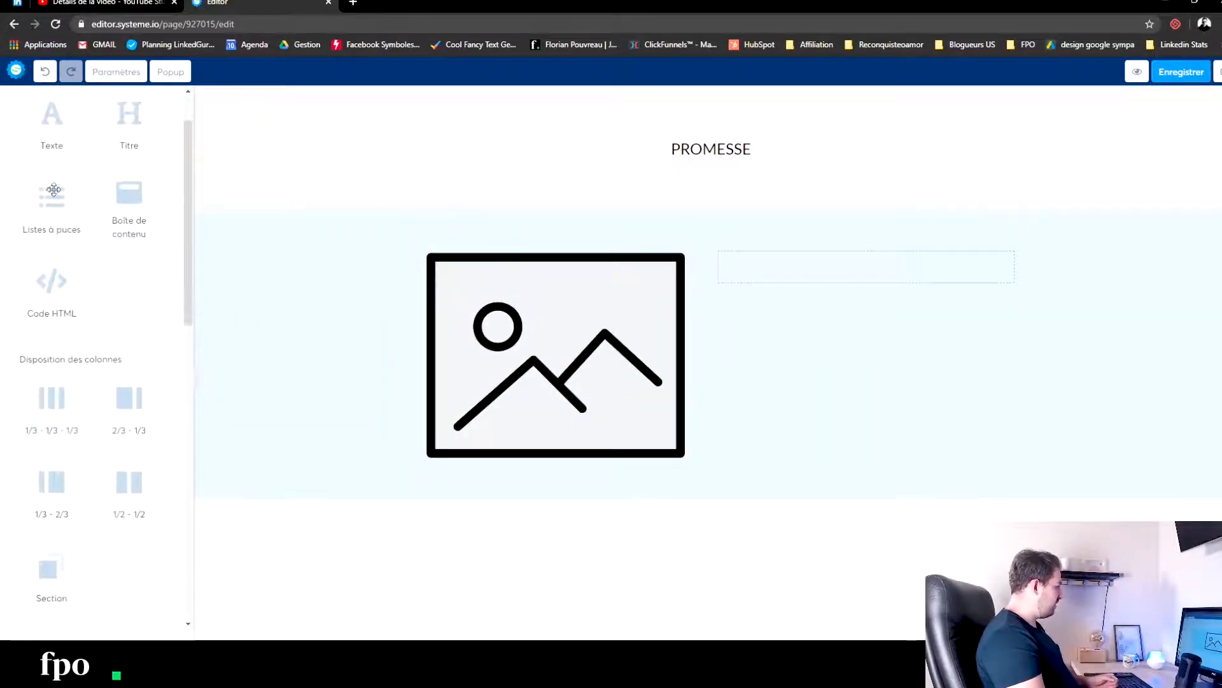
left_click_drag(104, 196, 777, 288)
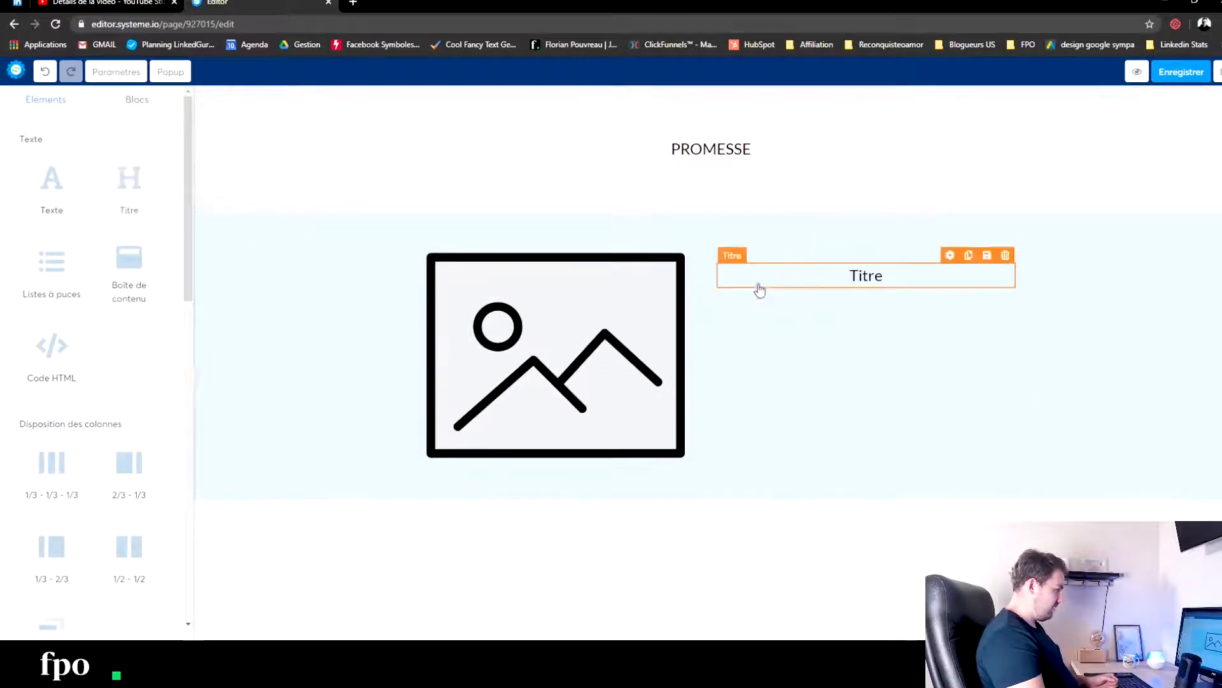
double_click(854, 279)
type("QUI")
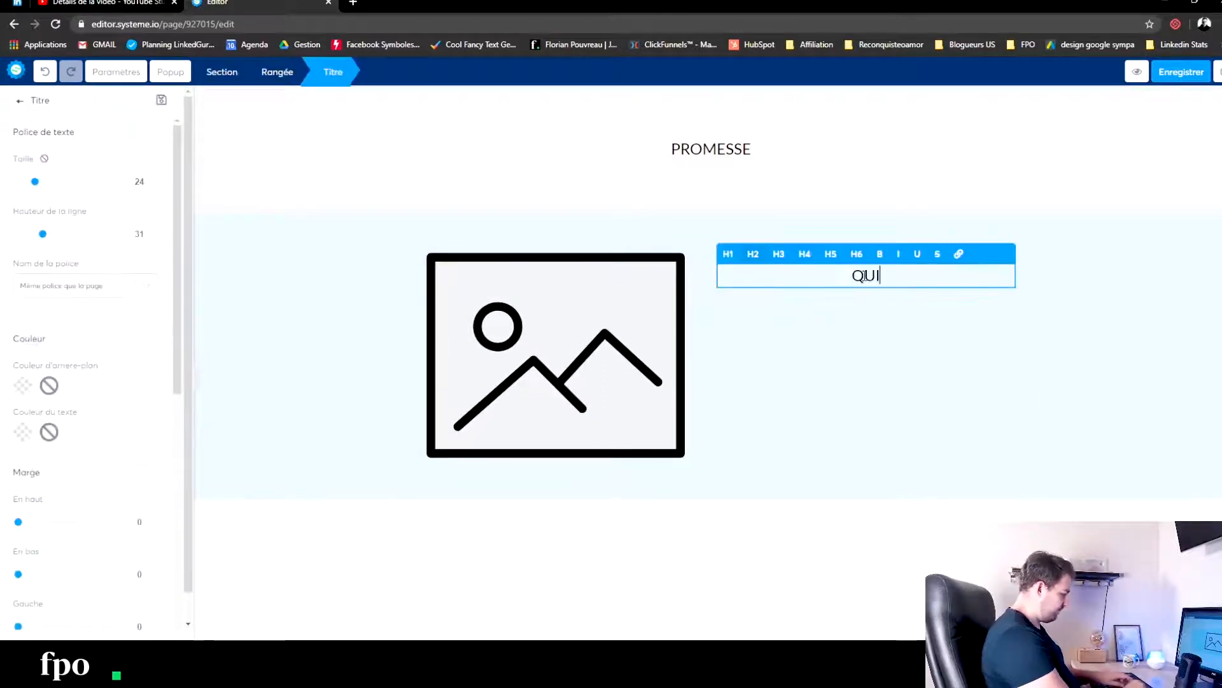
type(" SUIS-J")
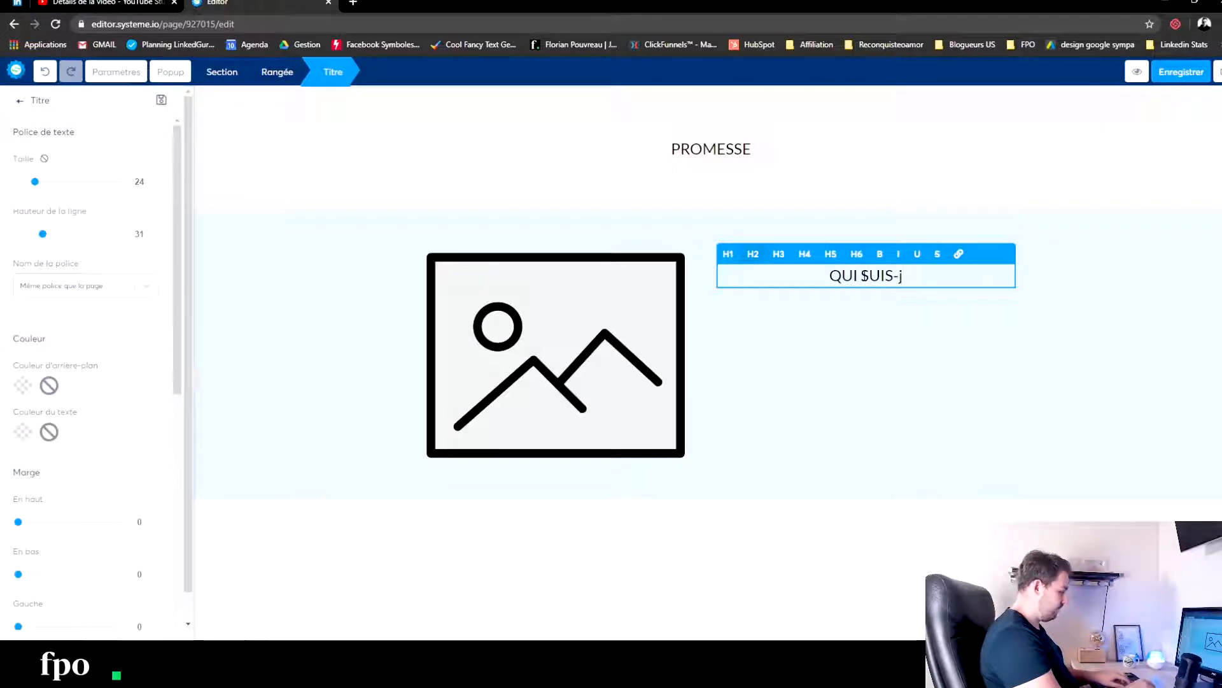
type("E")
left_click(843, 409)
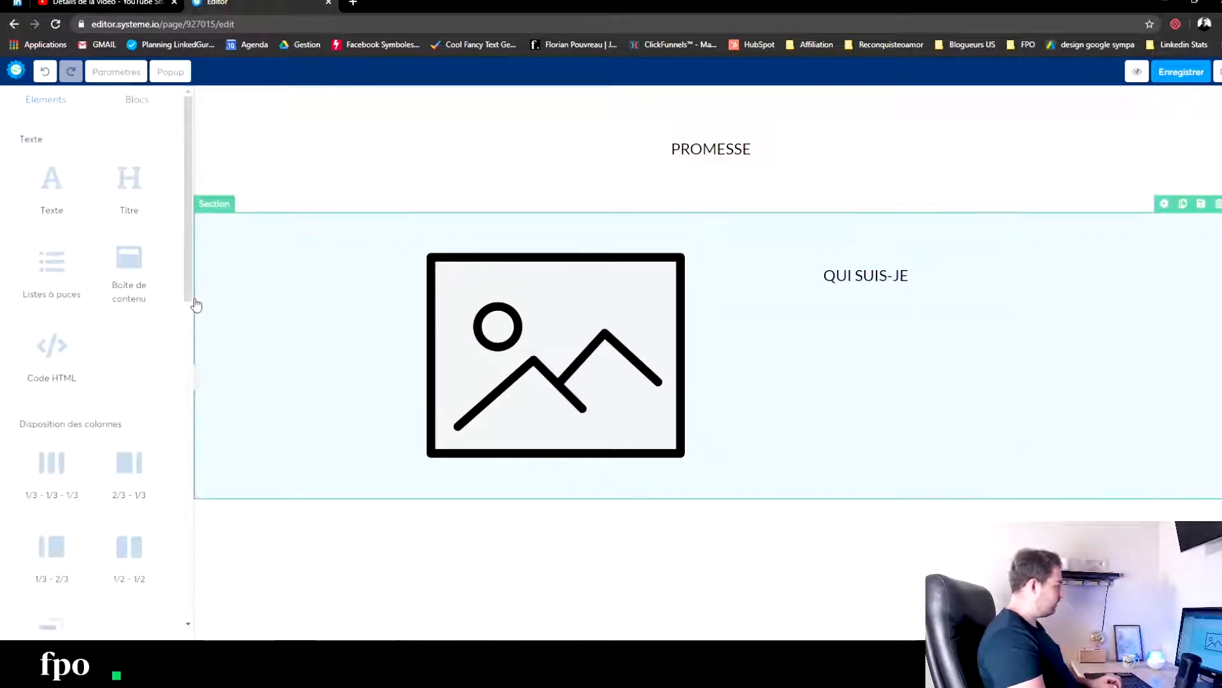
left_click_drag(48, 199, 863, 307)
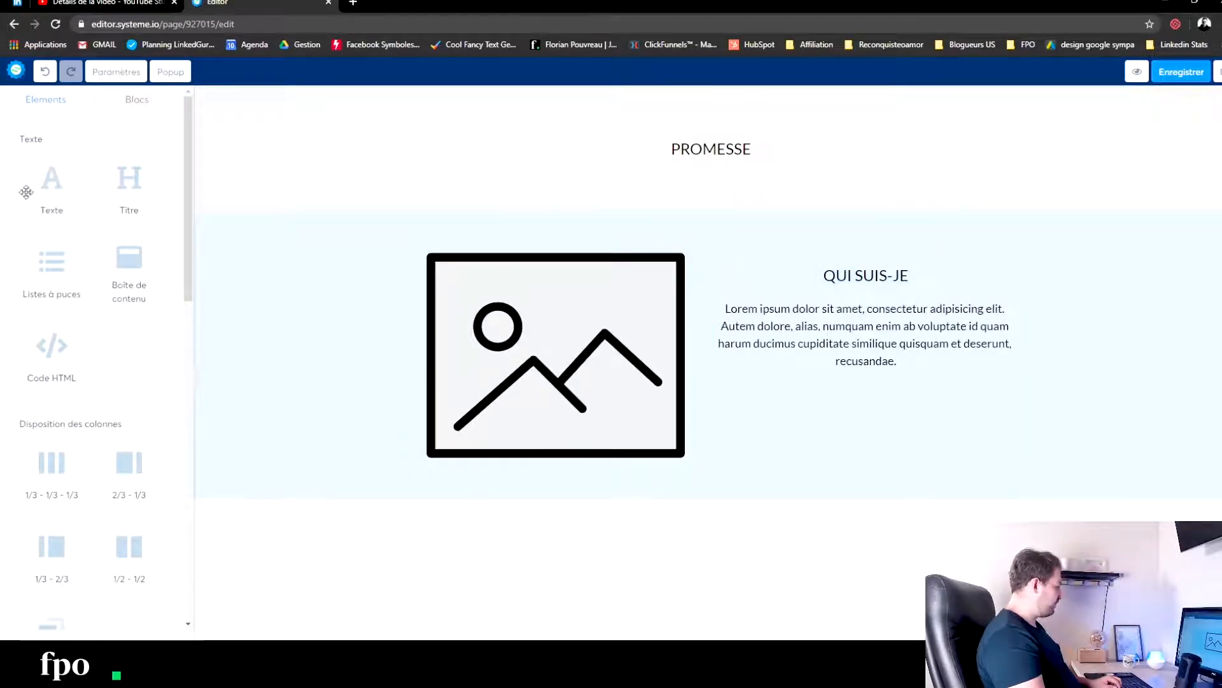
- Look through the available page elements, from text and column layouts to payment, media and social items
scroll(104, 366, "down", 4)
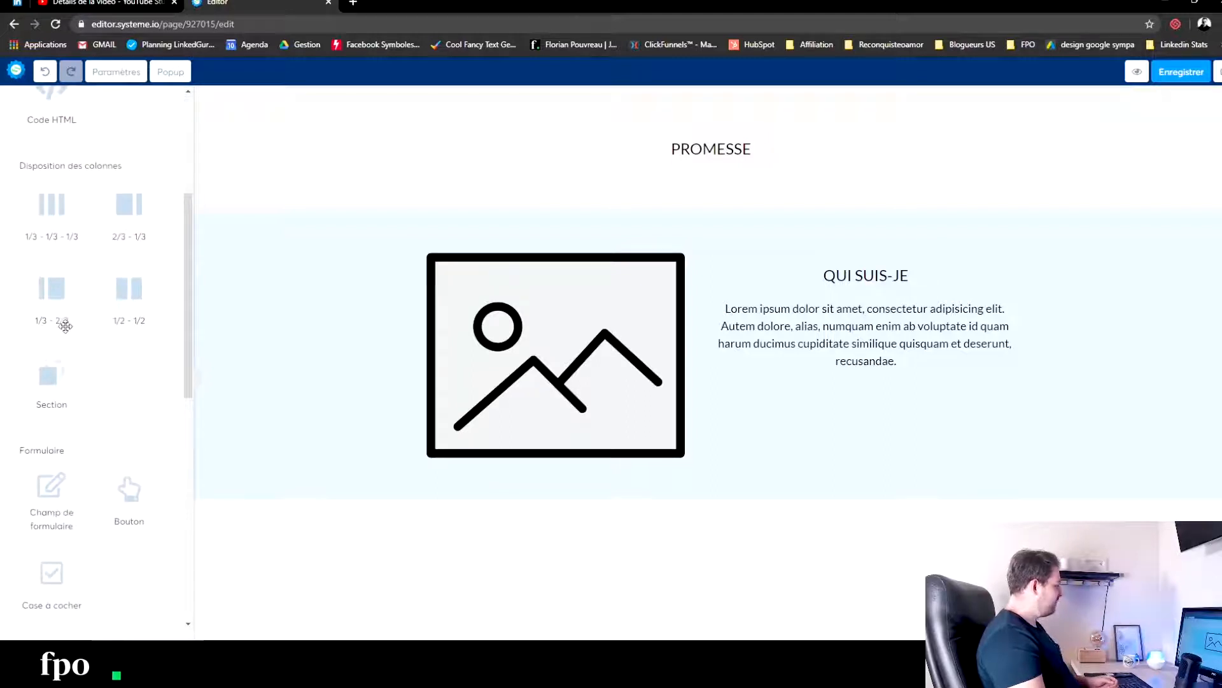
scroll(128, 273, "down", 2)
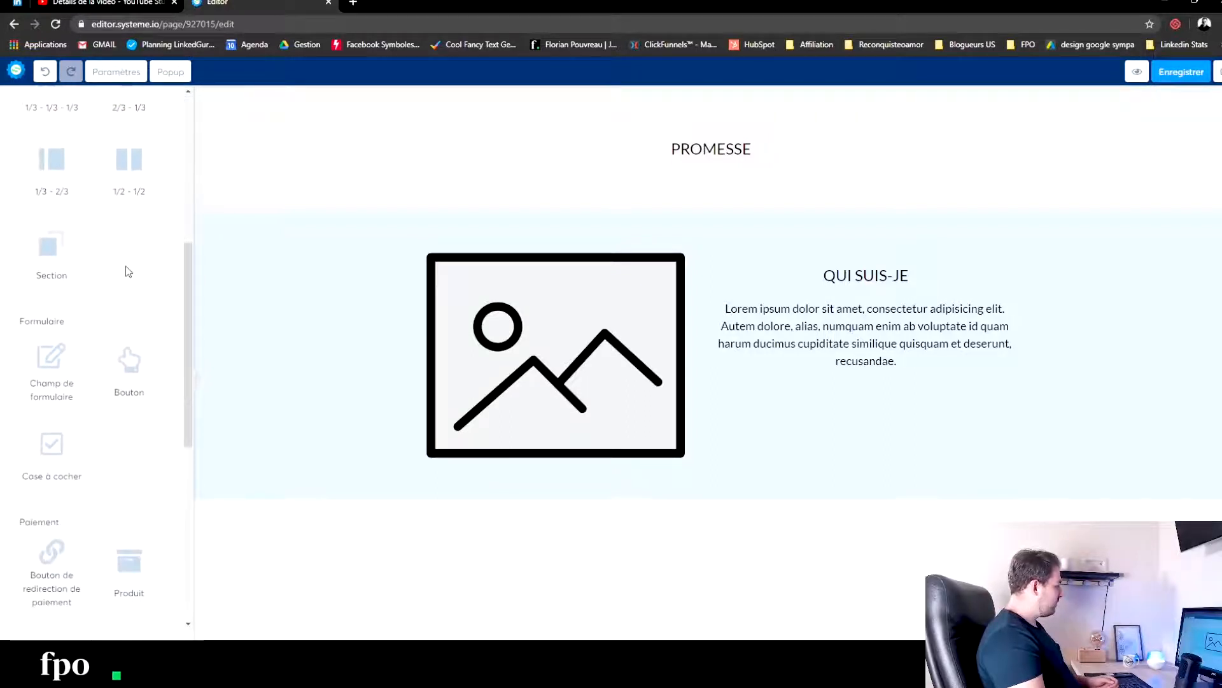
scroll(128, 273, "up", 1)
scroll(128, 272, "up", 3)
scroll(109, 415, "down", 8)
scroll(123, 430, "down", 3)
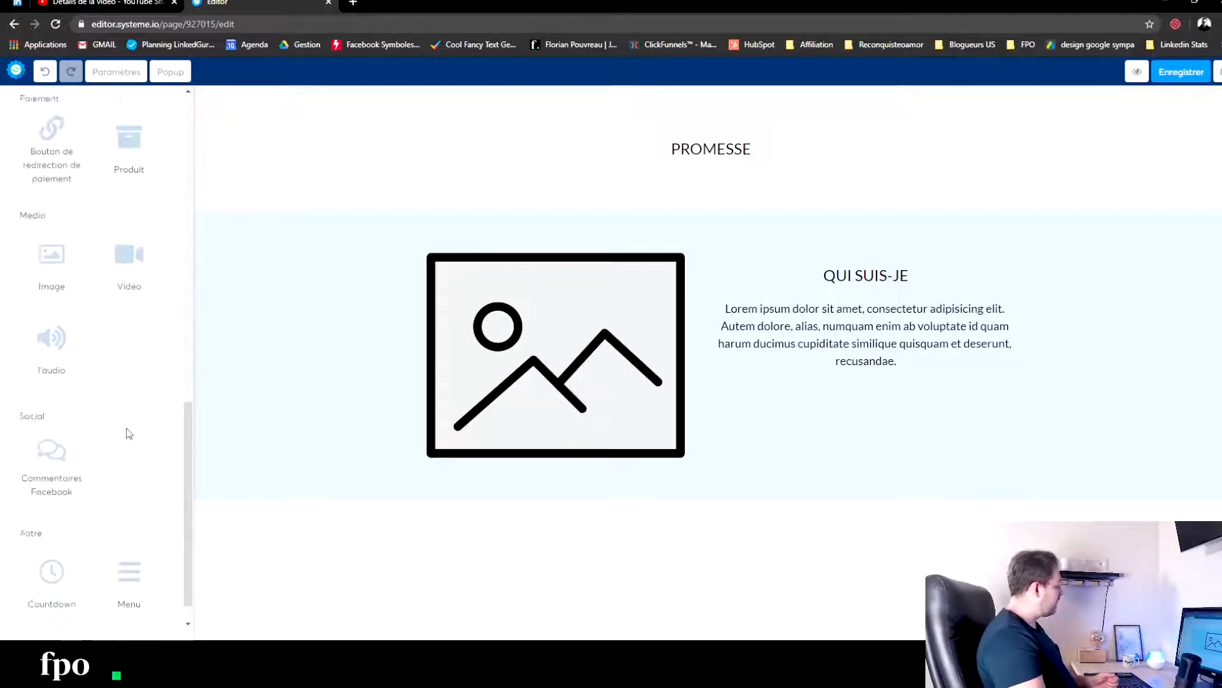
scroll(79, 377, "up", 10)
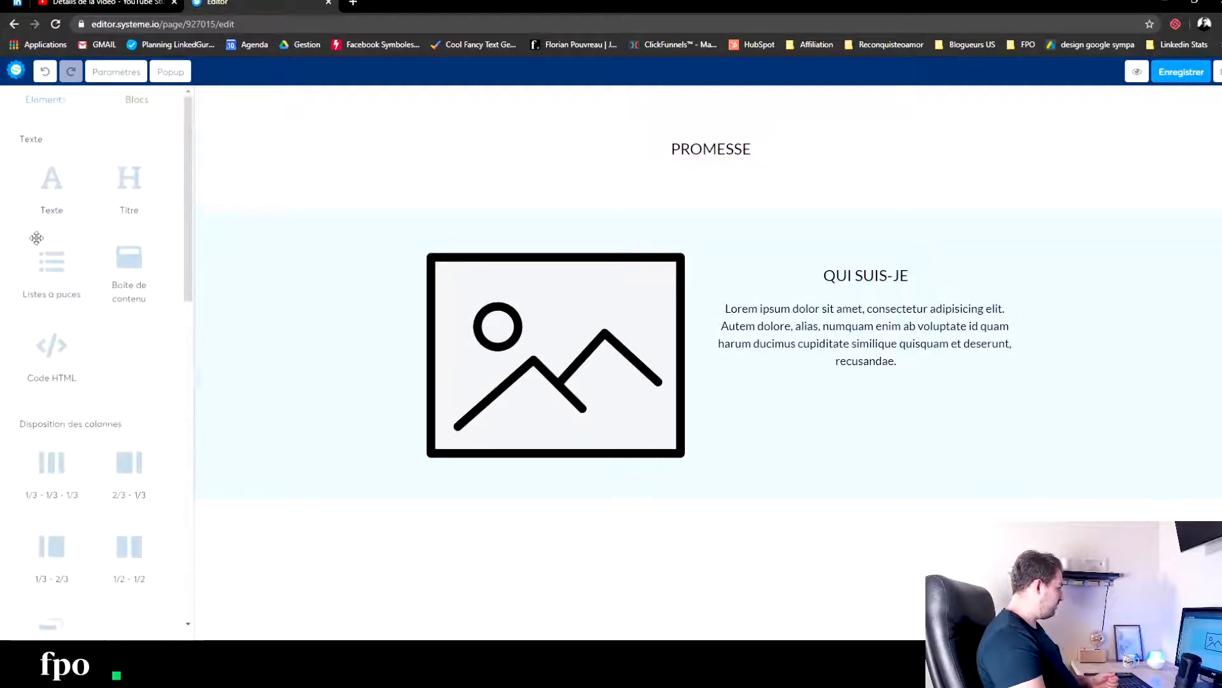
left_click(278, 149)
left_click(336, 558)
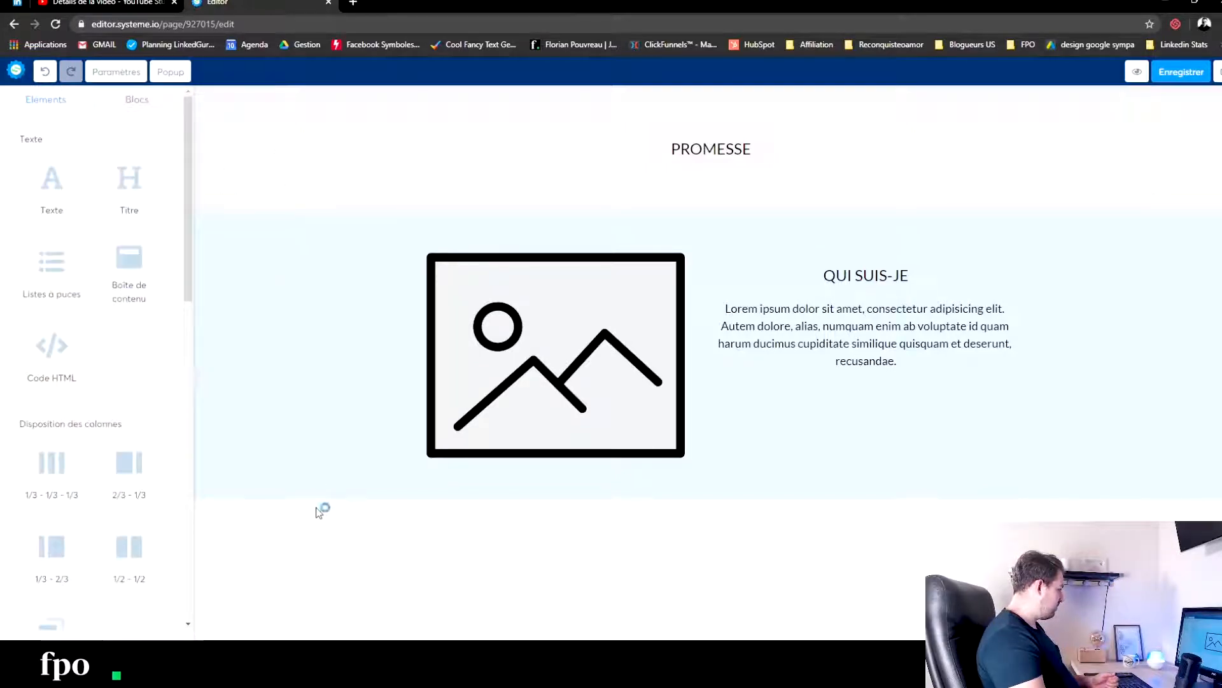
- Add a new section below the pale blue one and place a title element and a text element in it
scroll(61, 519, "down", 4)
left_click_drag(44, 370, 562, 508)
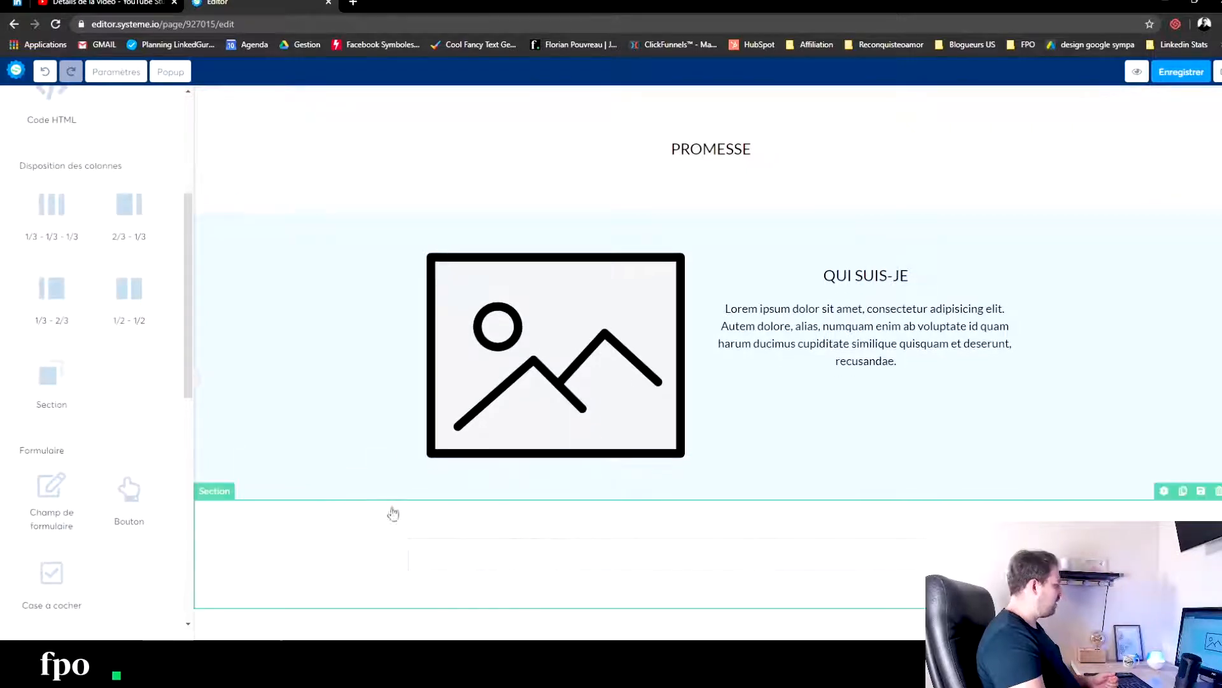
scroll(114, 265, "up", 4)
left_click_drag(137, 188, 719, 566)
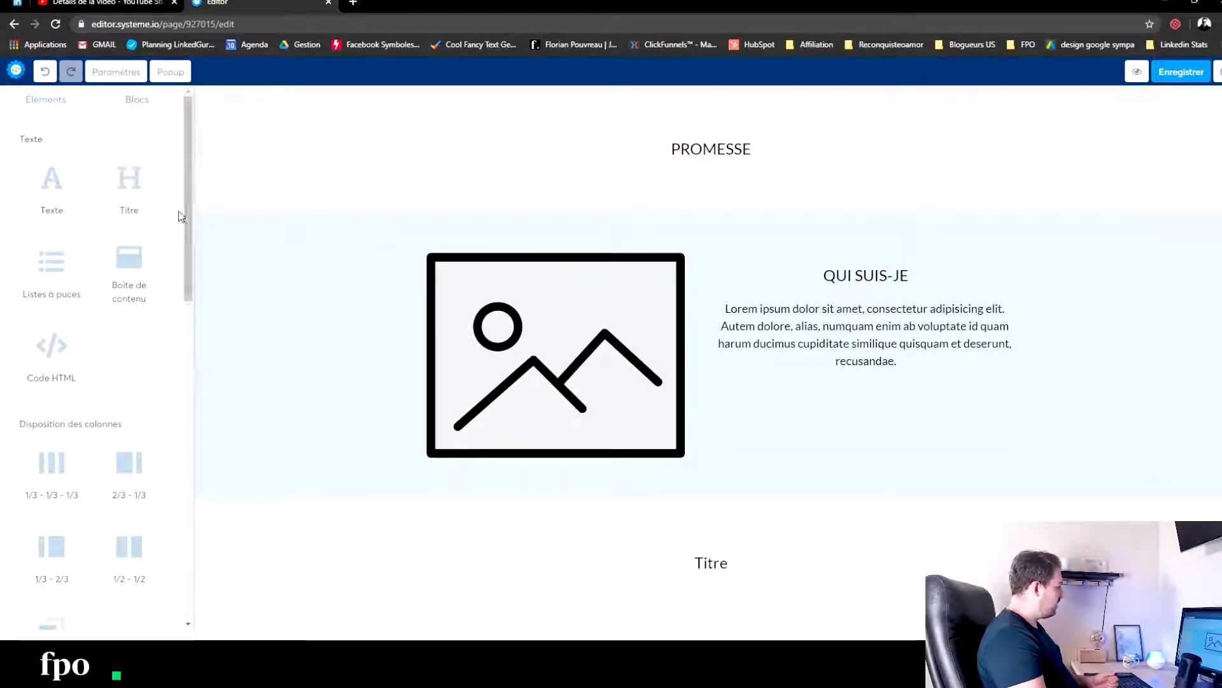
left_click_drag(71, 198, 682, 594)
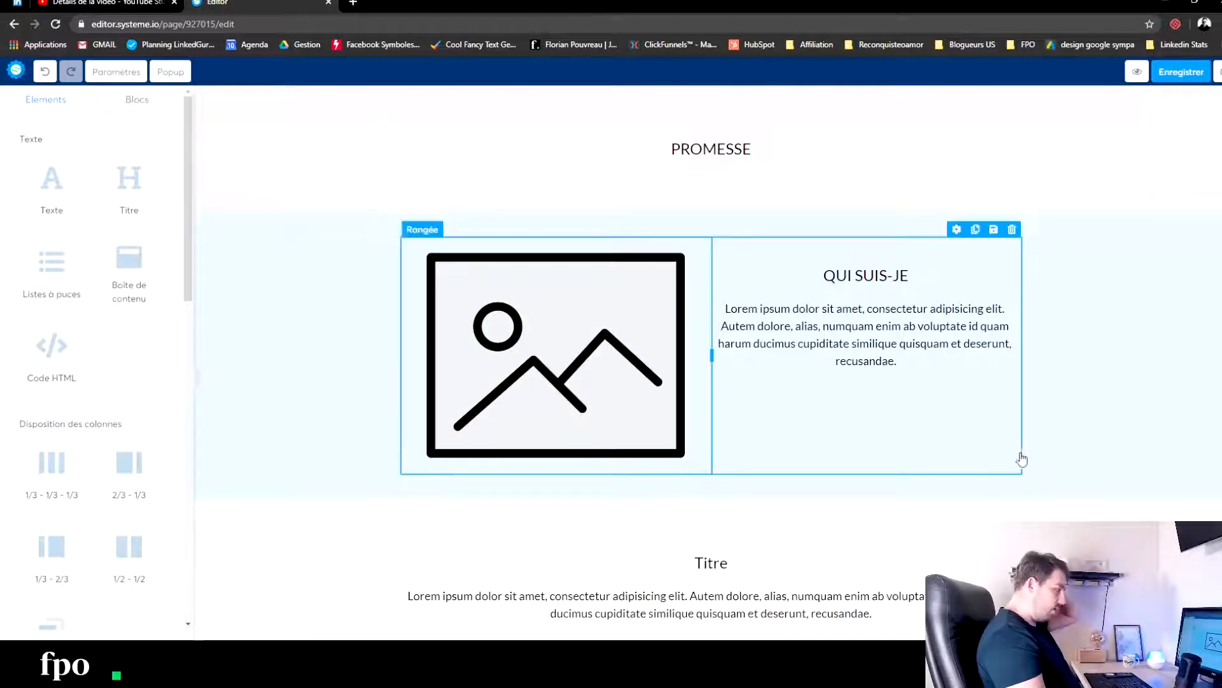
- Set the new third section's background colour to a very pale yellow, about FAFCEA, and deselect the section
left_click(903, 529)
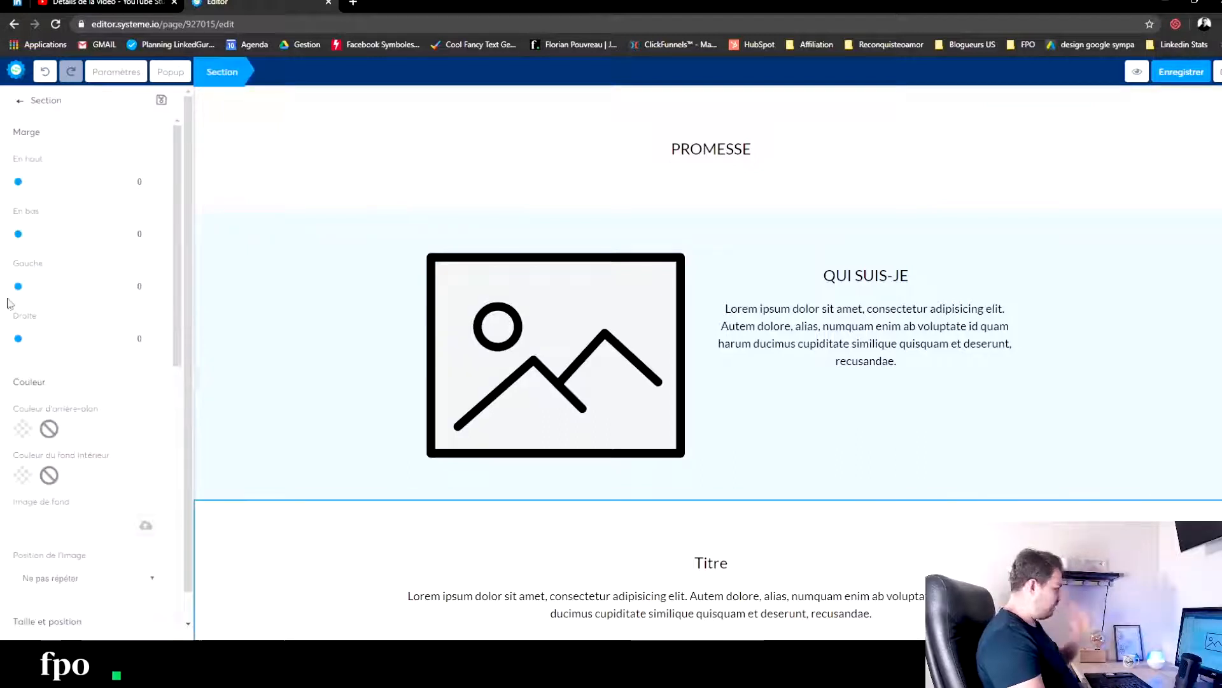
left_click(28, 428)
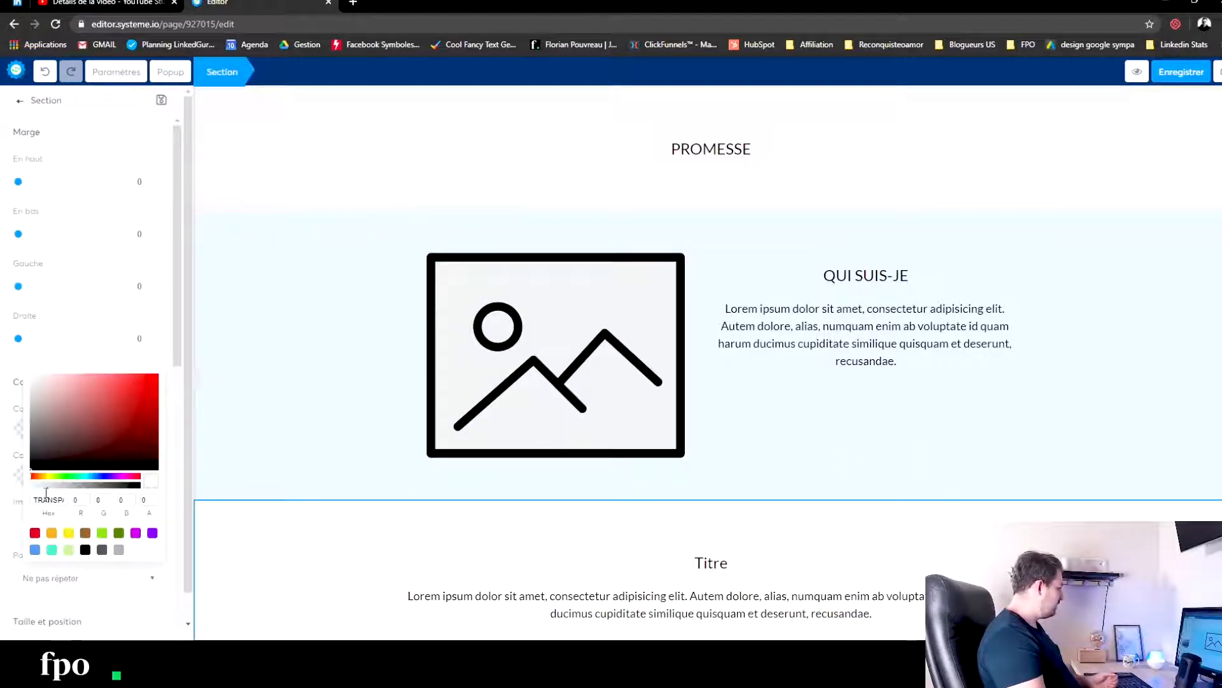
left_click_drag(50, 477, 54, 477)
left_click(57, 380)
left_click_drag(36, 376, 40, 376)
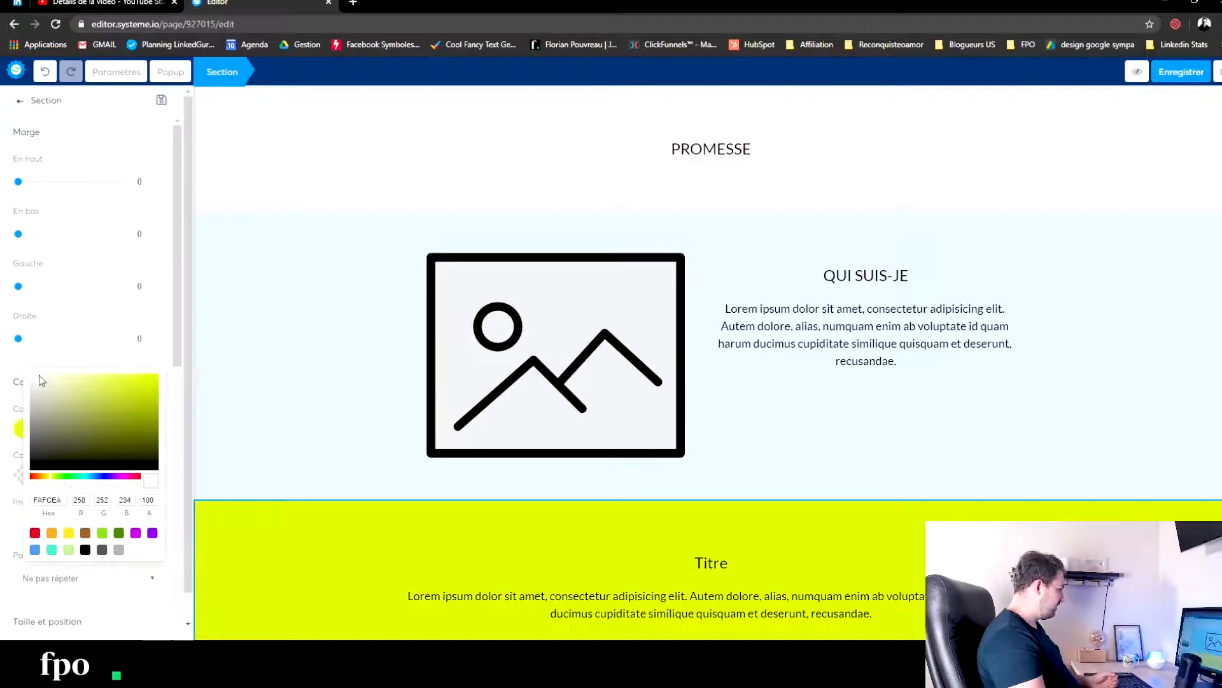
left_click(284, 373)
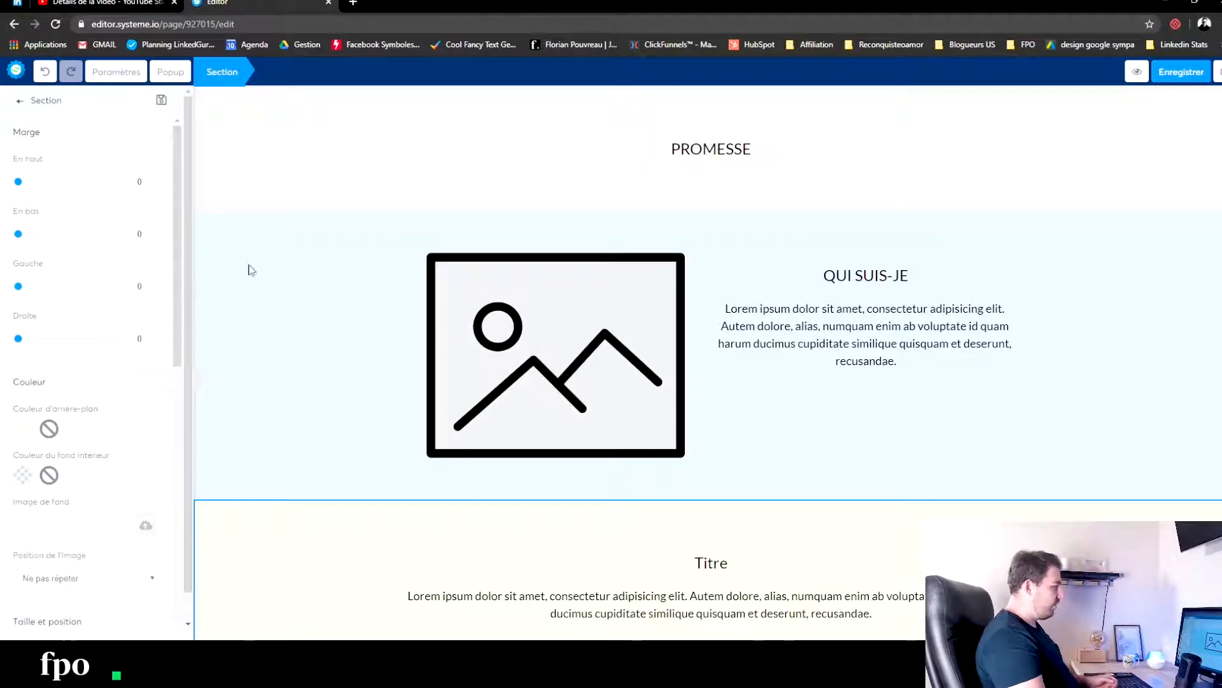
- Set the title text in the pale yellow section to RAISONS D'Y CROIRE
double_click(707, 563)
type("RAI")
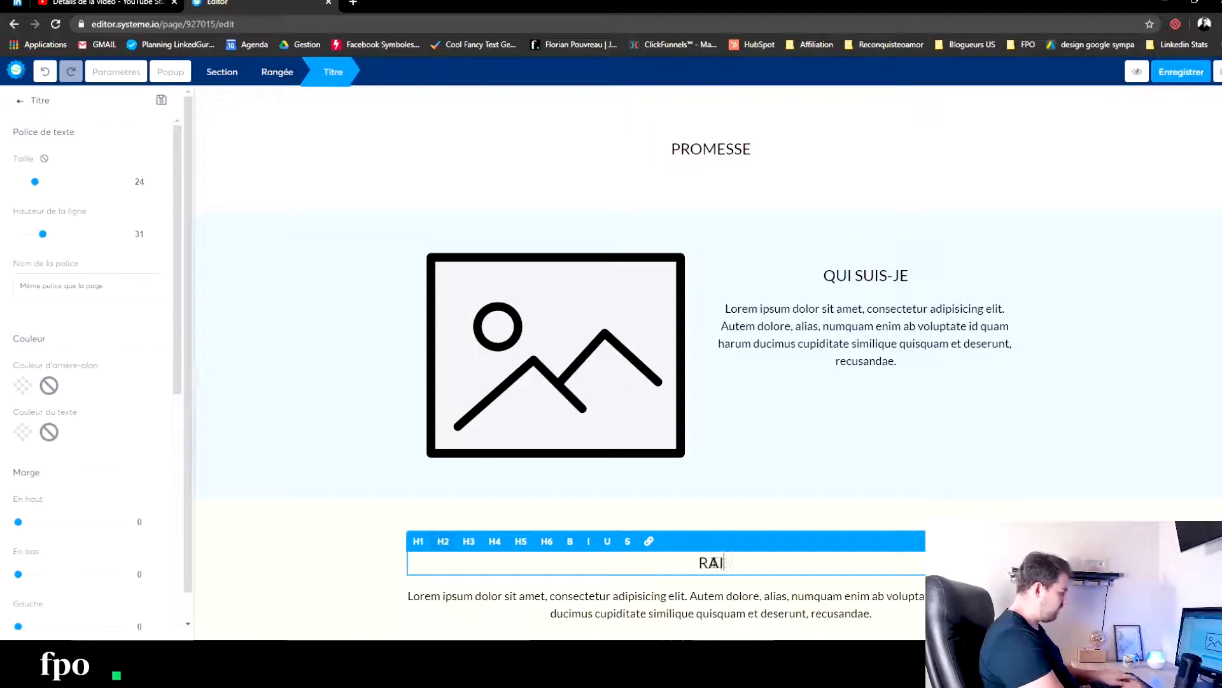
type("SONS D'Y CROIRE")
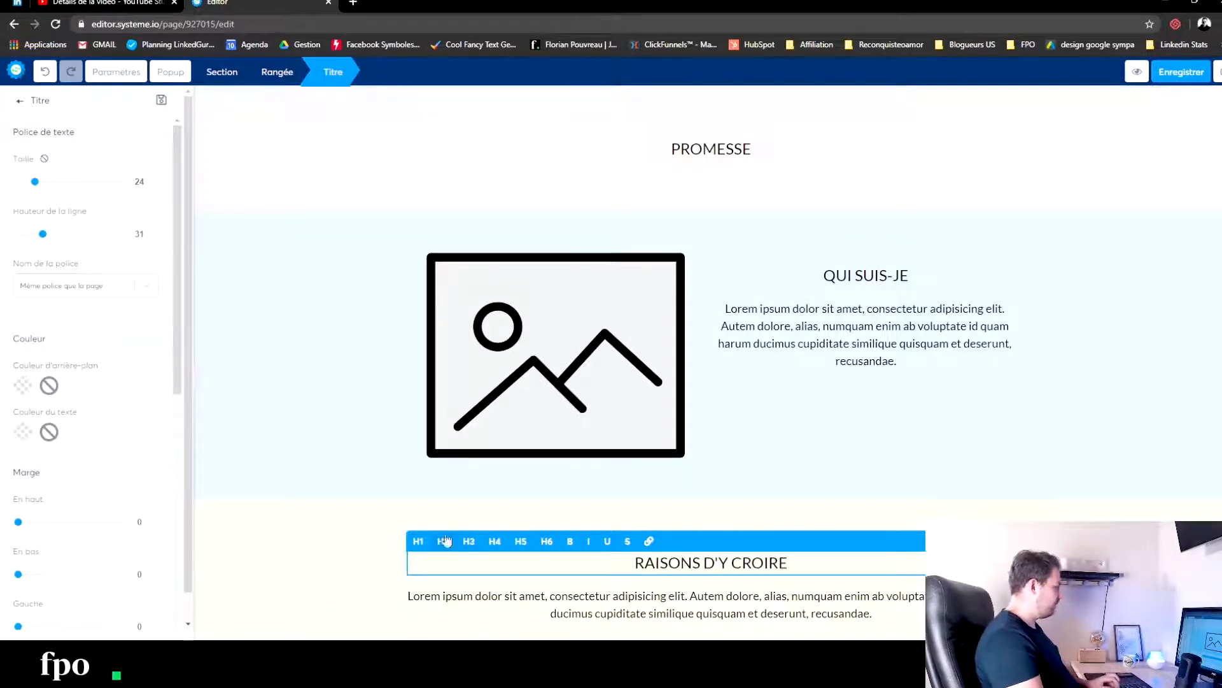
left_click(204, 535)
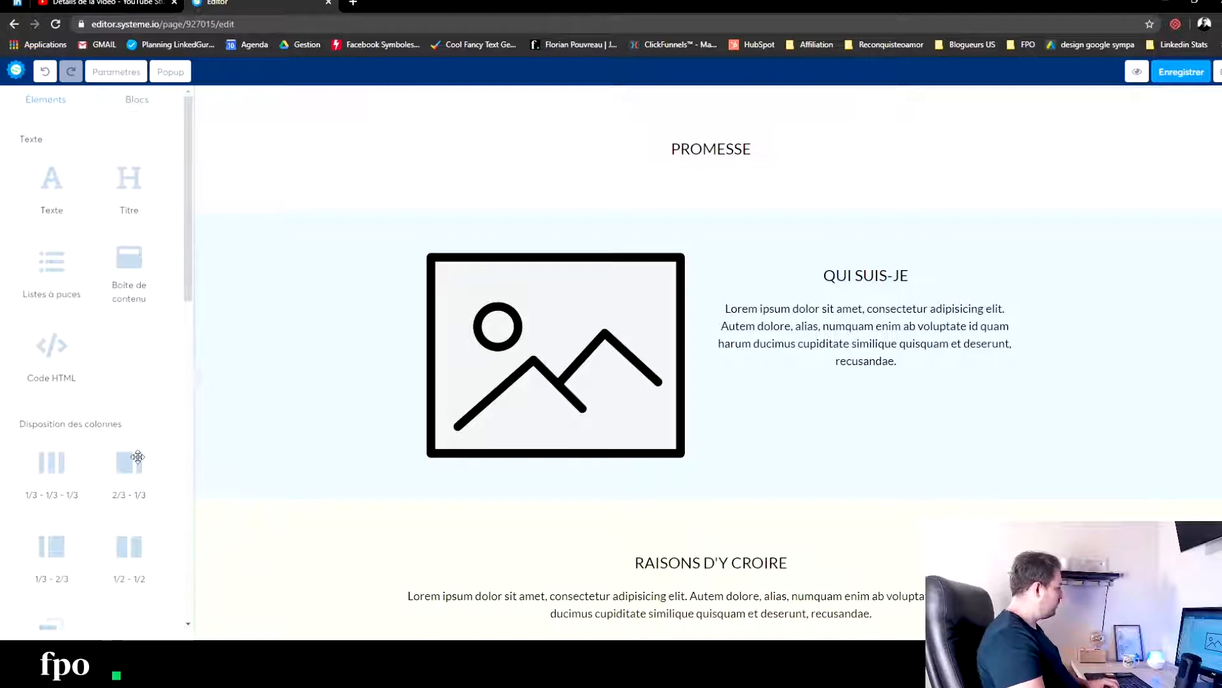
- Add a section below RAISONS D'Y CROIRE and give it a bright green background
scroll(138, 456, "down", 3)
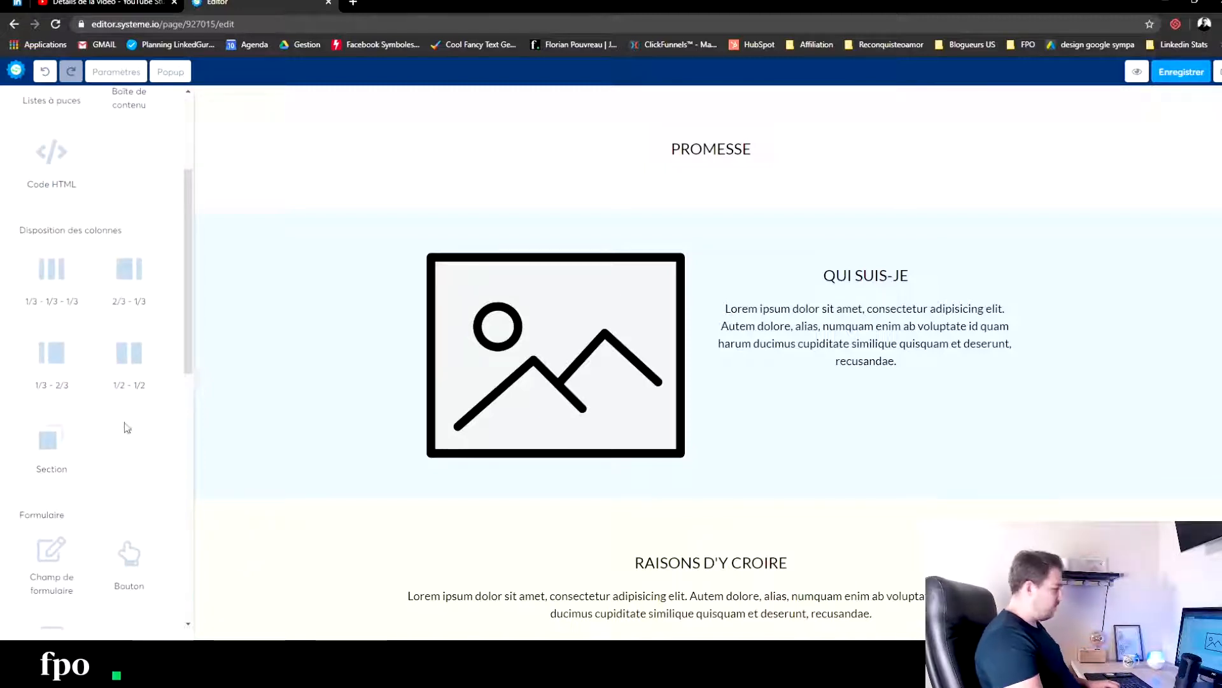
left_click_drag(58, 451, 587, 616)
left_click(245, 586)
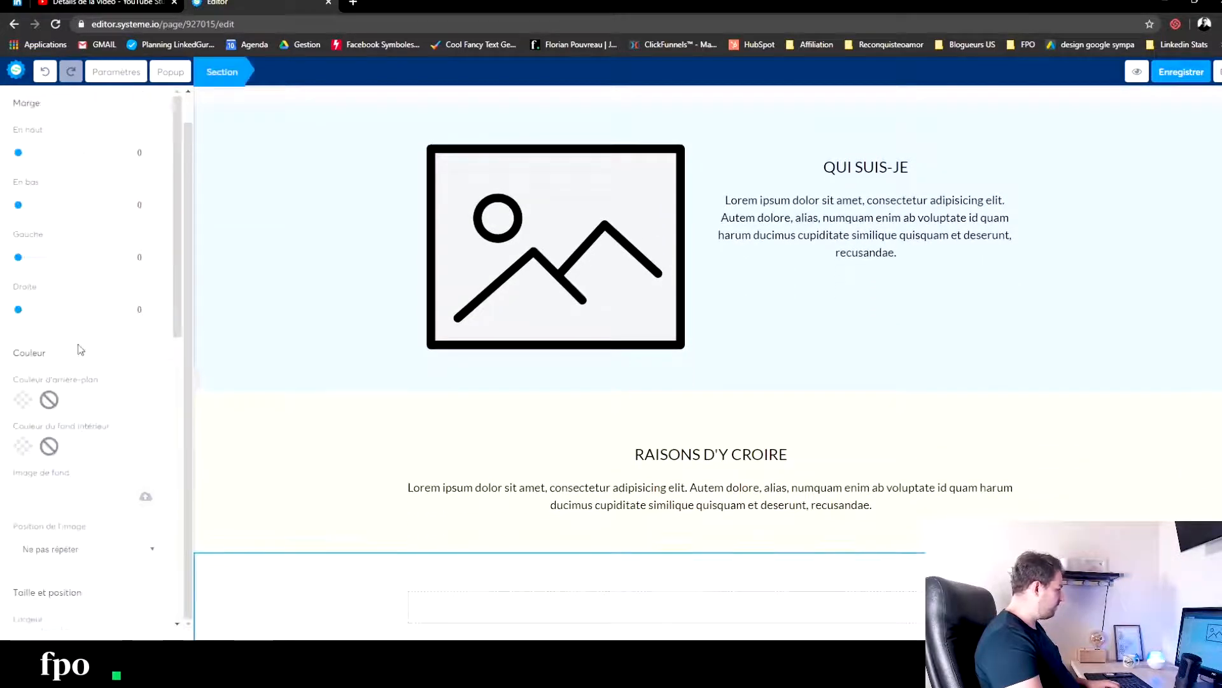
scroll(56, 385, "down", 4)
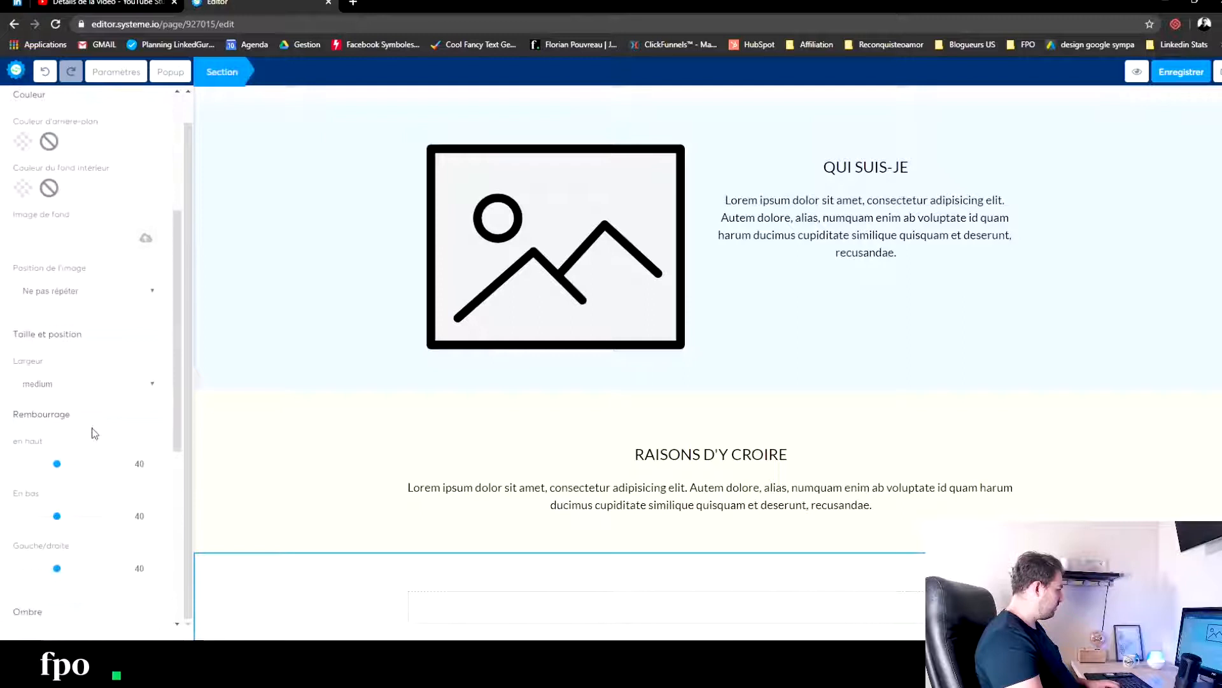
left_click(23, 143)
left_click(66, 189)
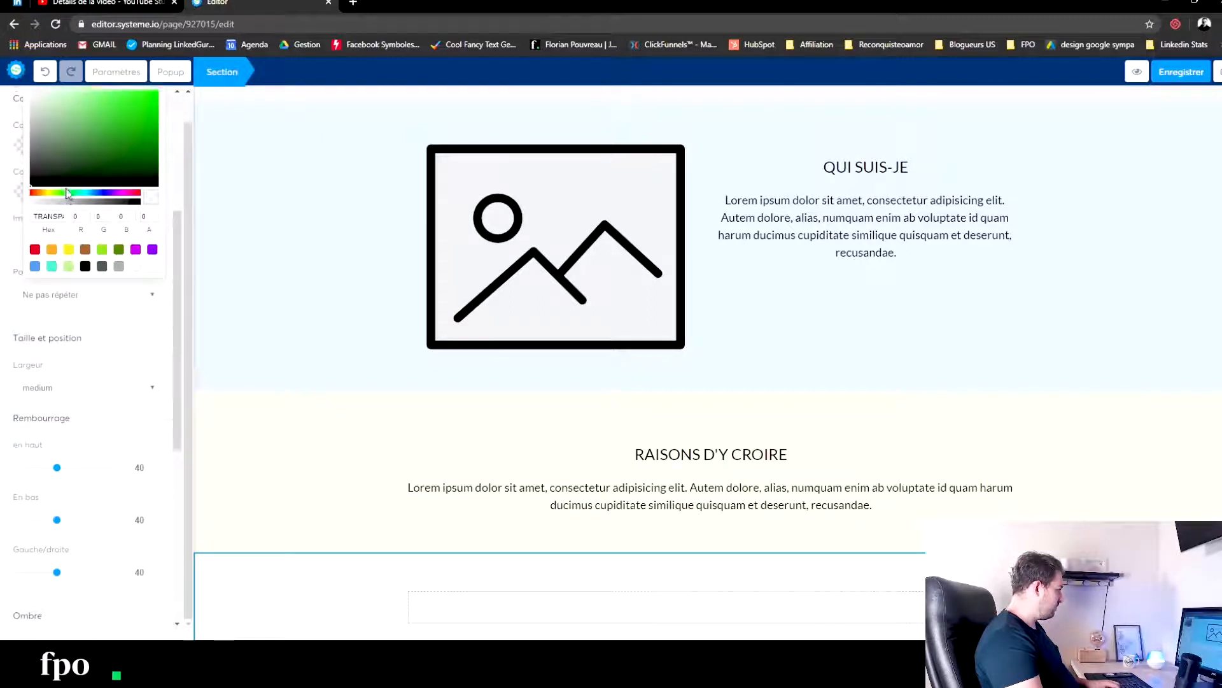
scroll(96, 289, "up", 3)
left_click(118, 287)
left_click(123, 282)
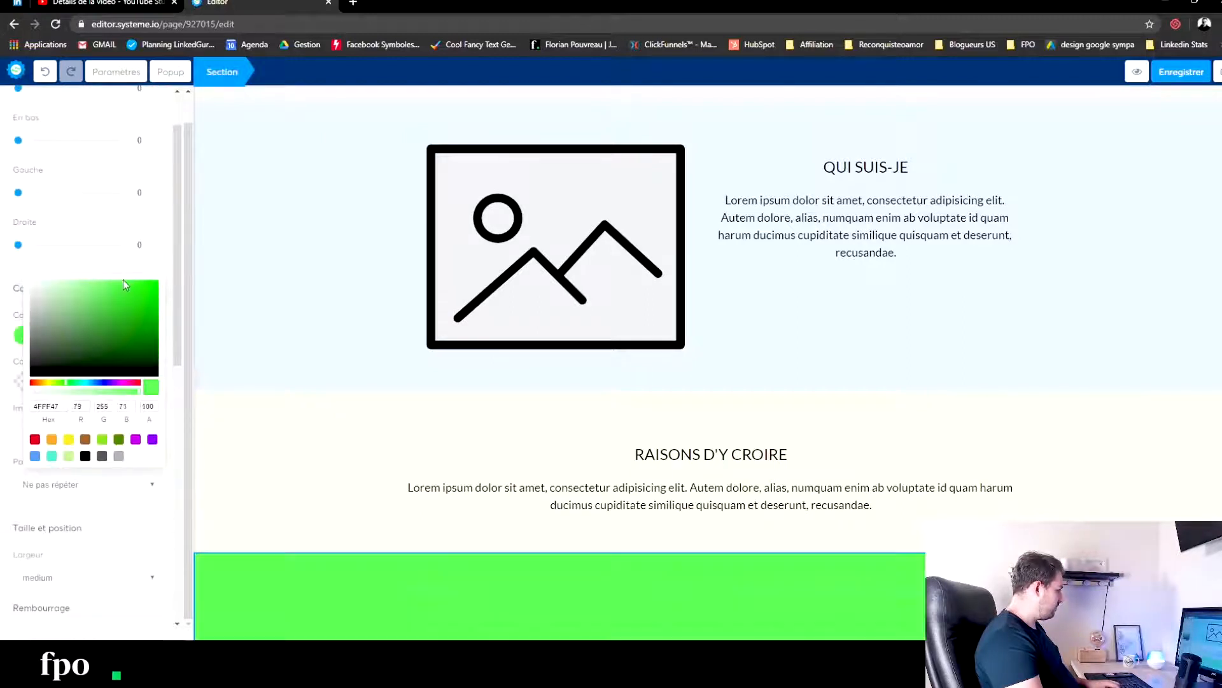
left_click(278, 428)
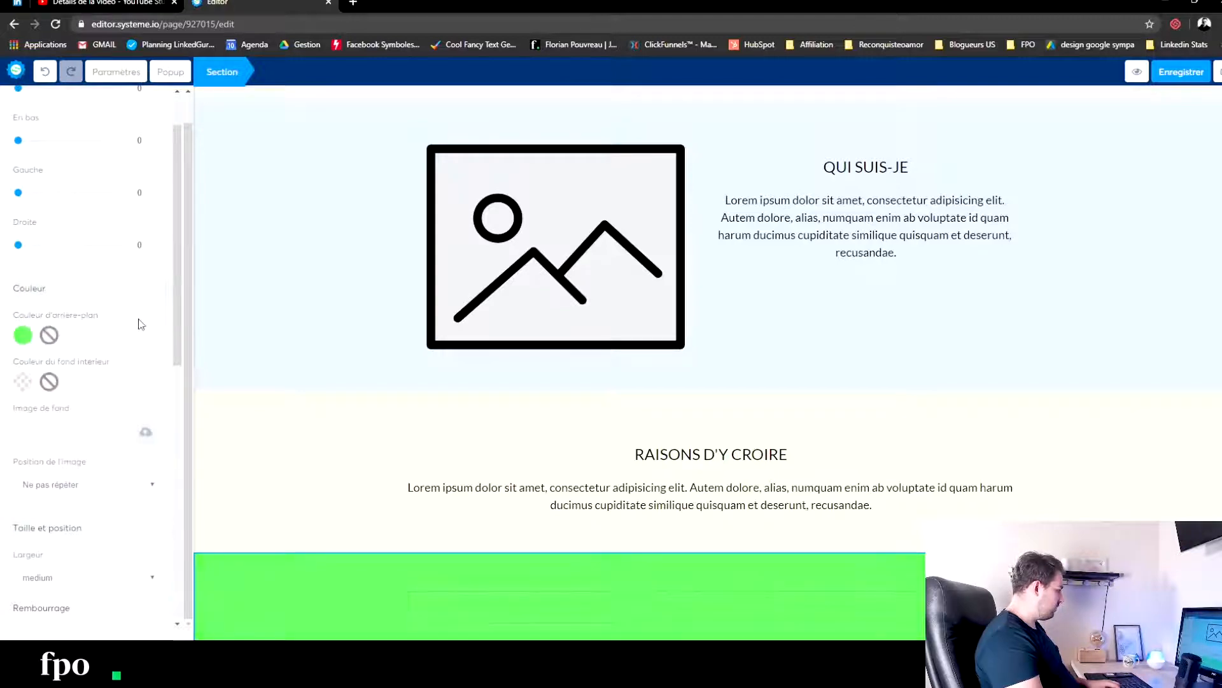
scroll(99, 319, "down", 5)
scroll(155, 458, "up", 6)
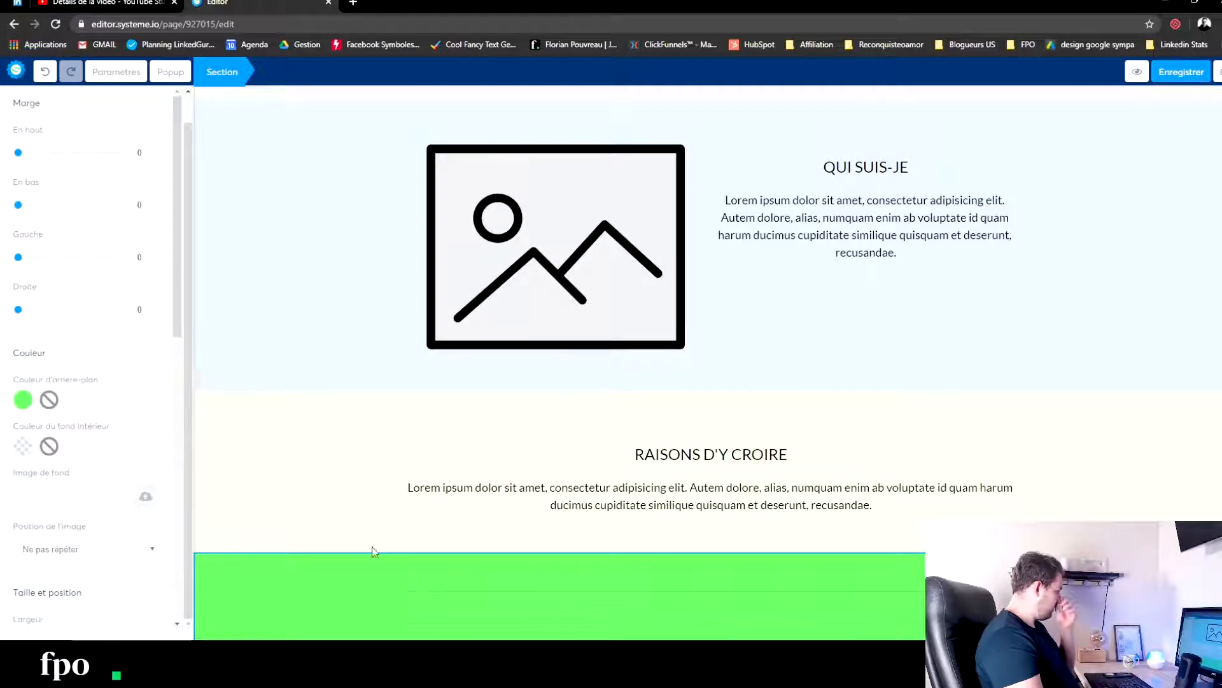
left_click(320, 488)
- Add a title element to the green section and set its text to THE WALL
left_click_drag(138, 150, 641, 616)
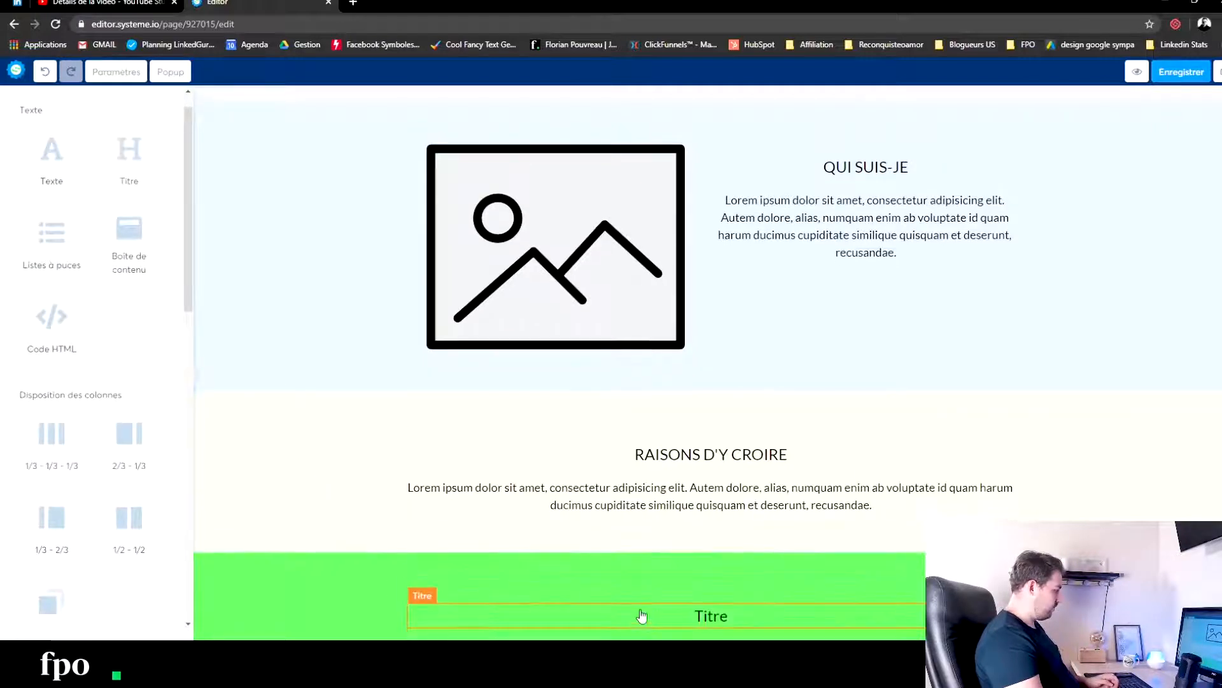
left_click(695, 613)
type("THE WALL")
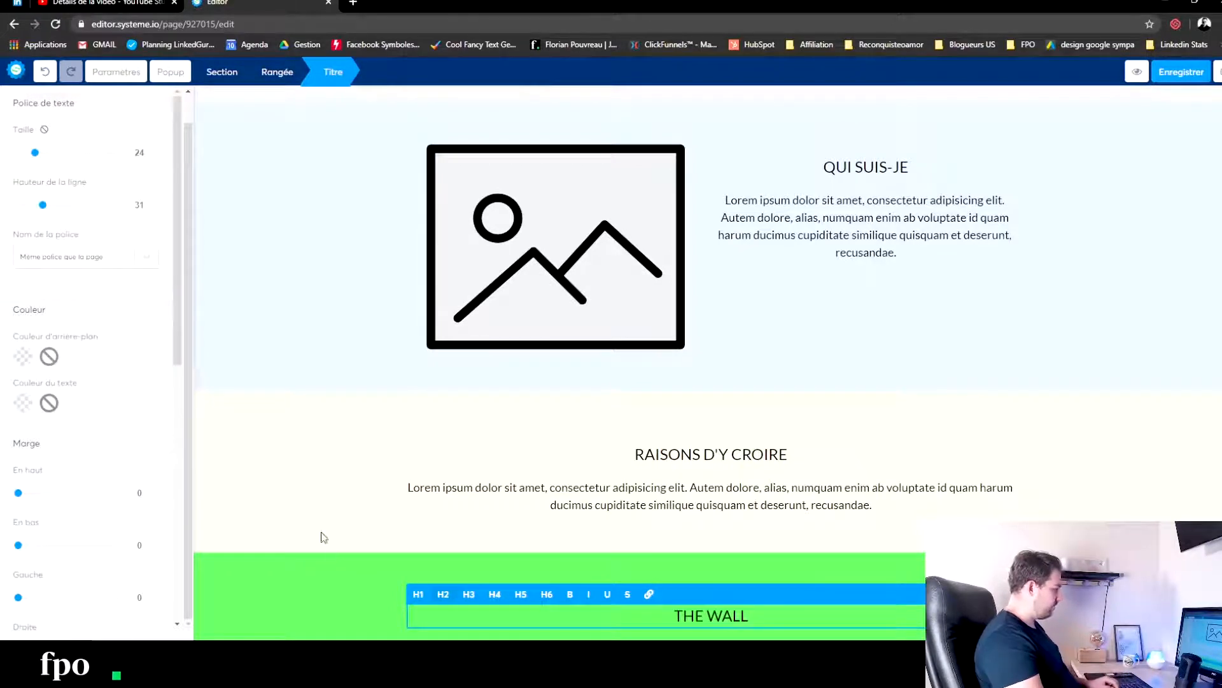
left_click(279, 501)
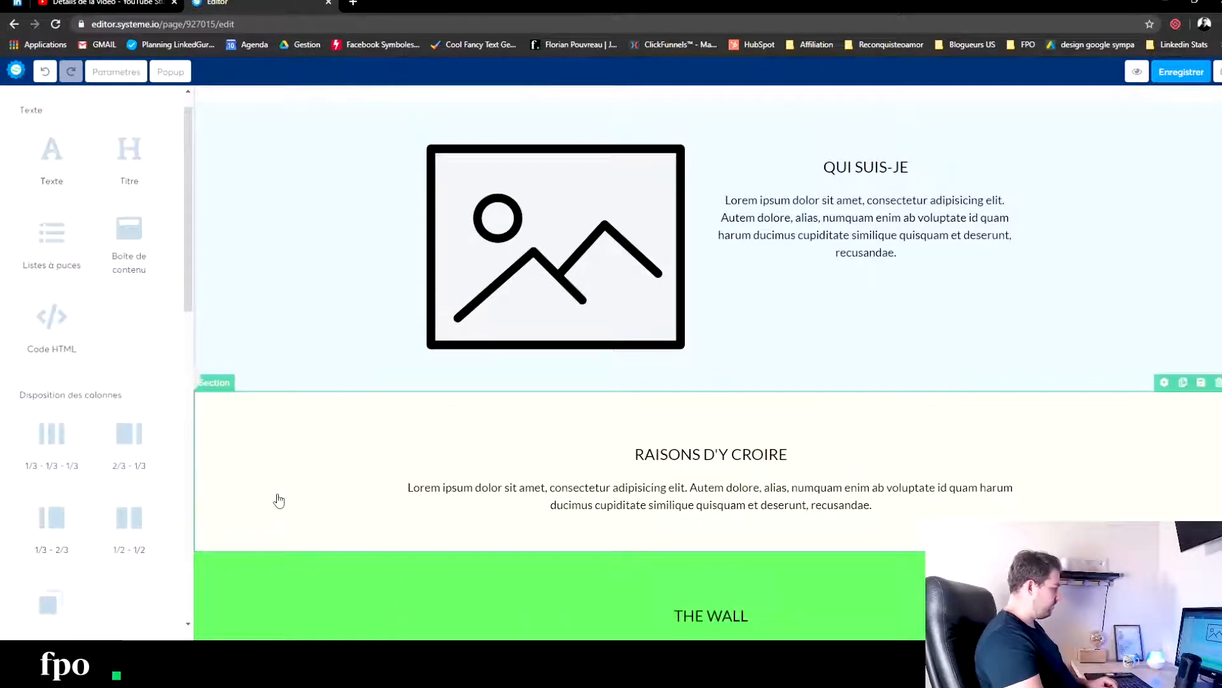
- Place a 1/2 - 1/2 column row in the section below THE WALL and nest another 1/2 - 1/2 row in each half
scroll(358, 493, "down", 1)
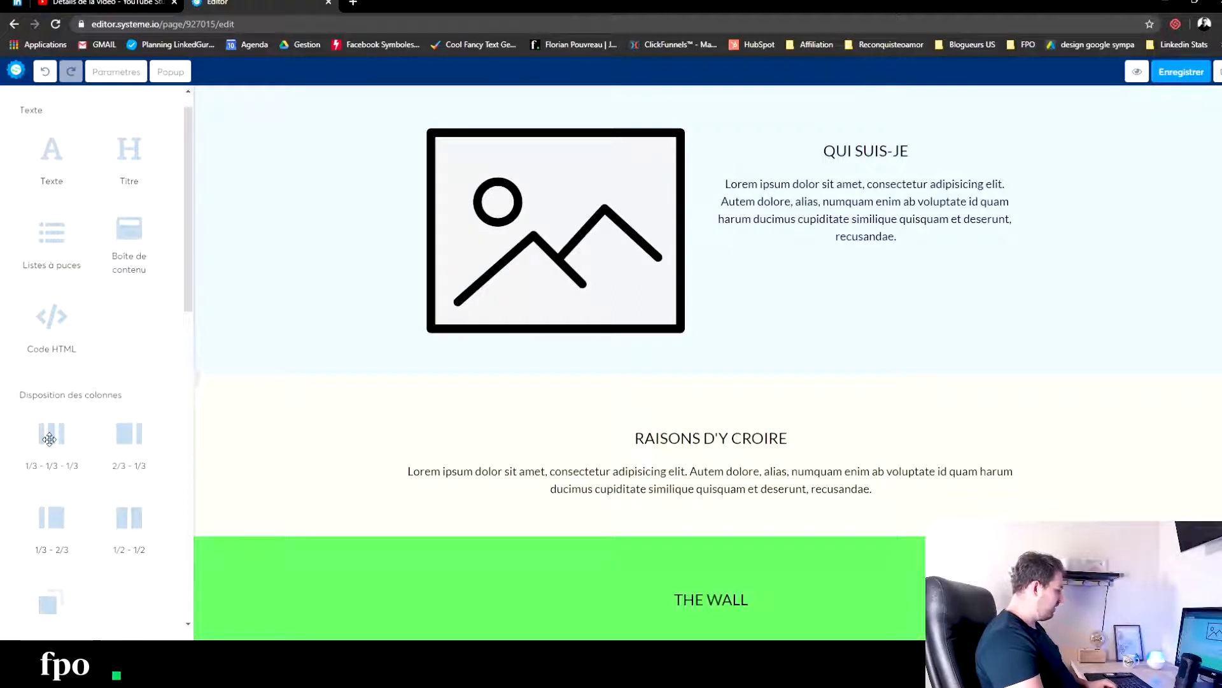
left_click_drag(128, 519, 632, 595)
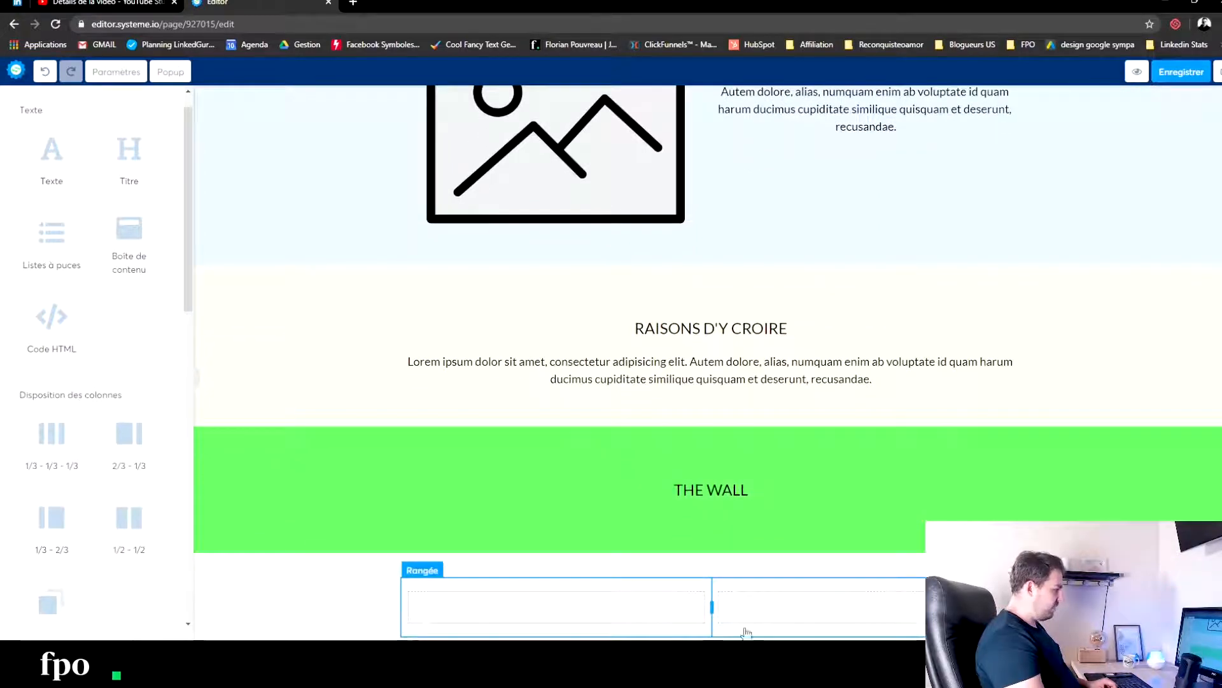
left_click_drag(128, 536, 536, 610)
left_click_drag(145, 524, 828, 633)
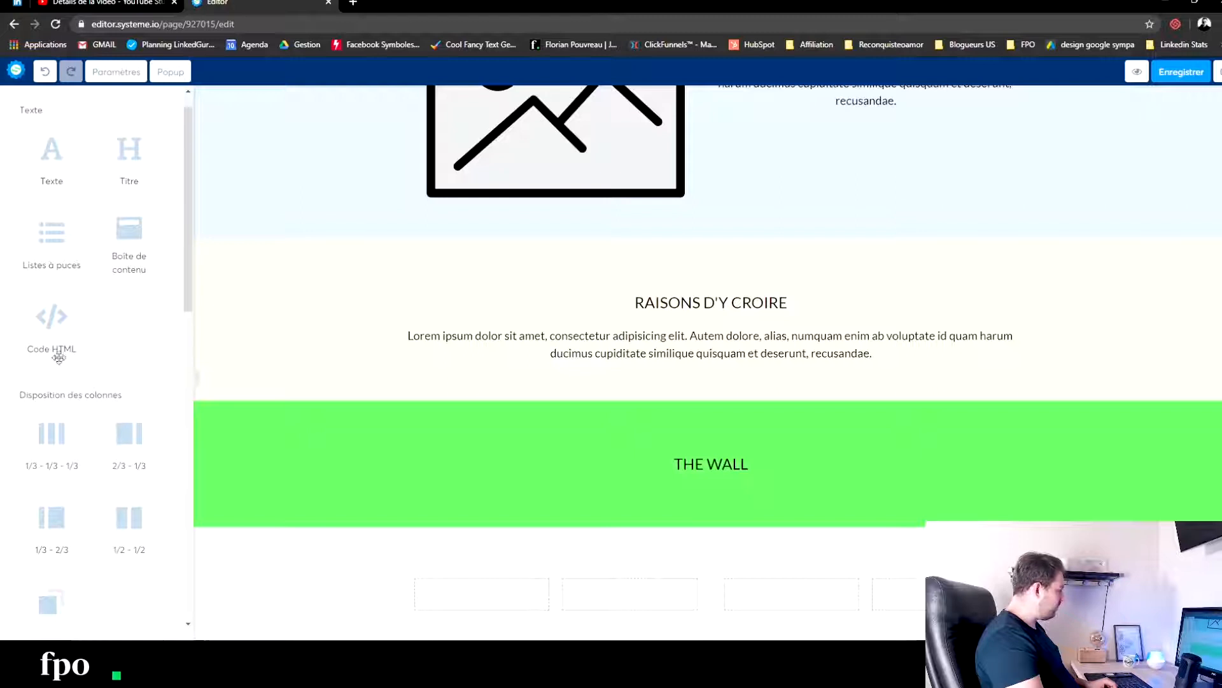
- Add a title element above the four-column row and set its text to Témoignages
left_click_drag(128, 149, 731, 577)
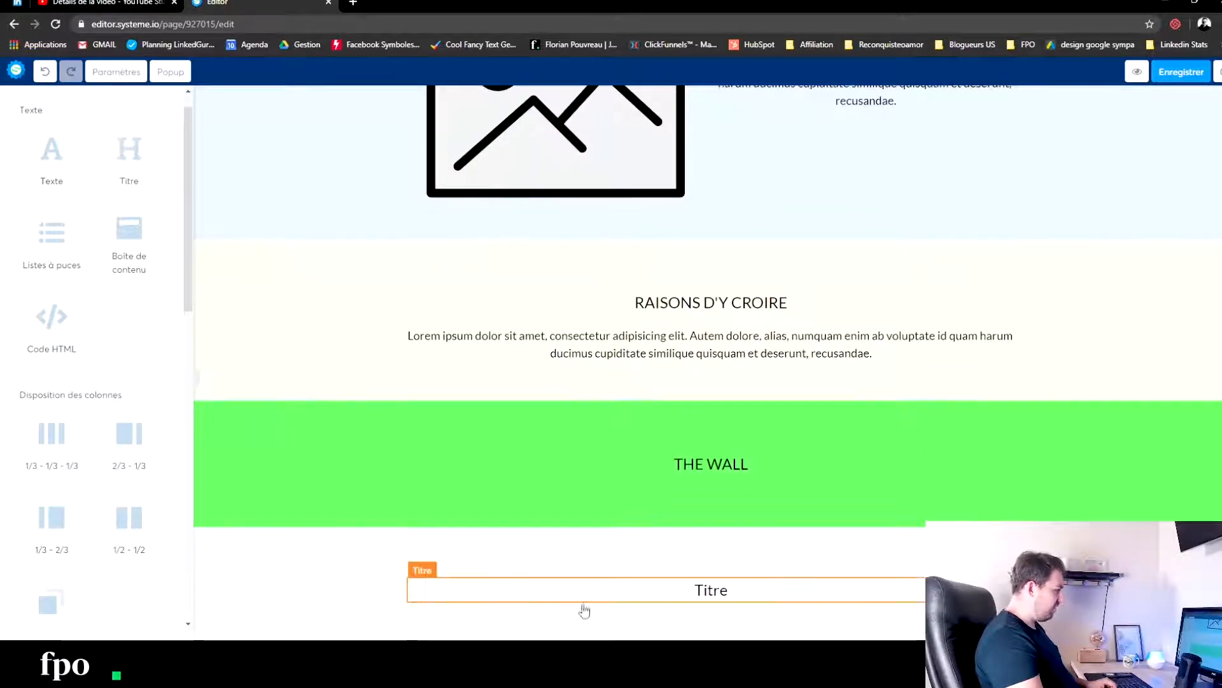
scroll(460, 633, "down", 1)
left_click(717, 515)
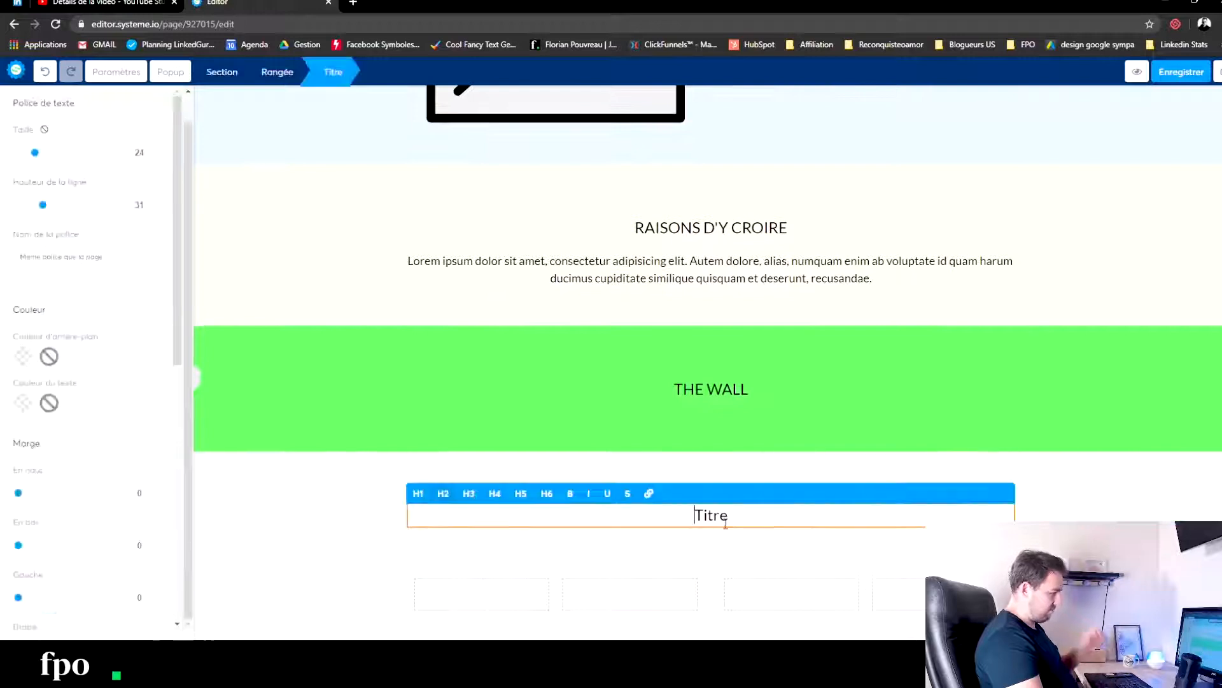
type("T2")
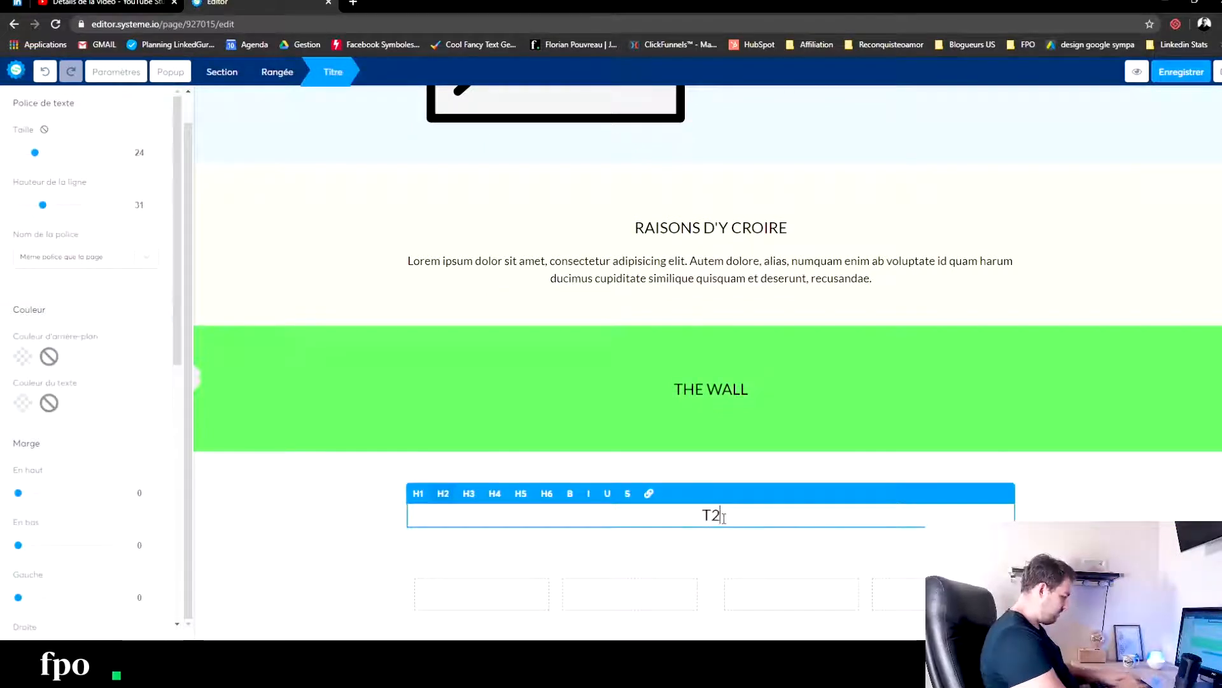
type("MOIGNAGES")
key("BackSpace")
key("BackSpace")
key("BackSpace")
key("BackSpace")
key("BackSpace")
key("BackSpace")
key("BackSpace")
key("BackSpace")
key("BackSpace")
key("BackSpace")
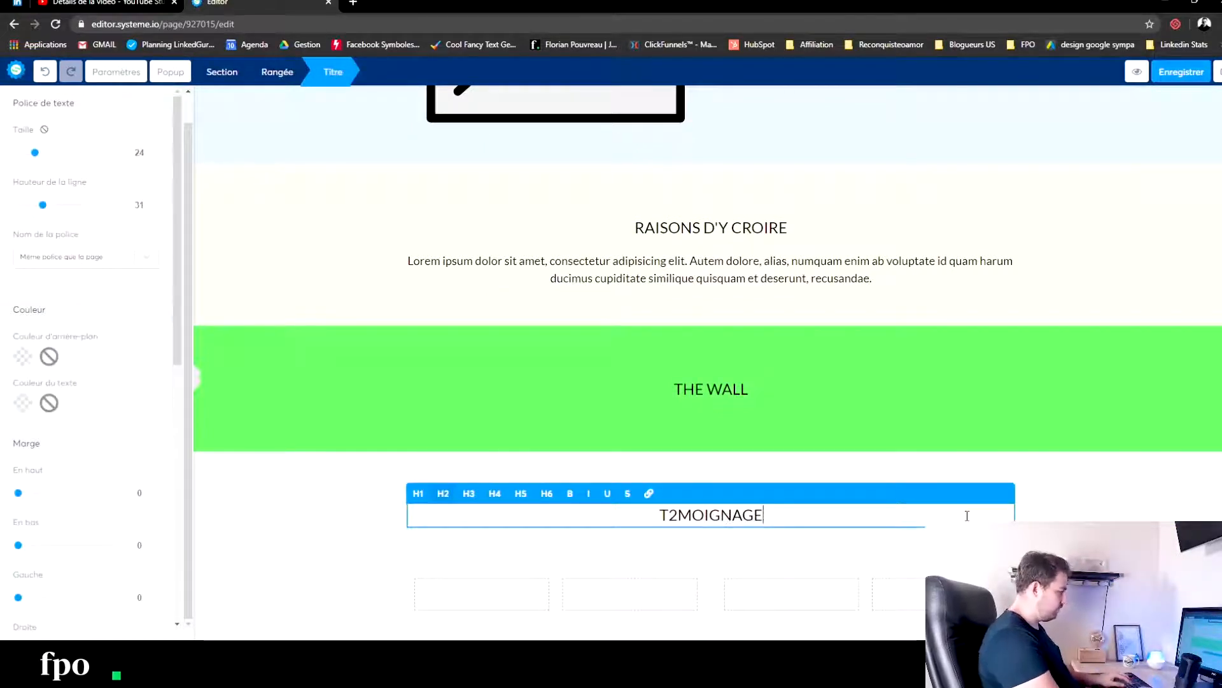
type("émoignages")
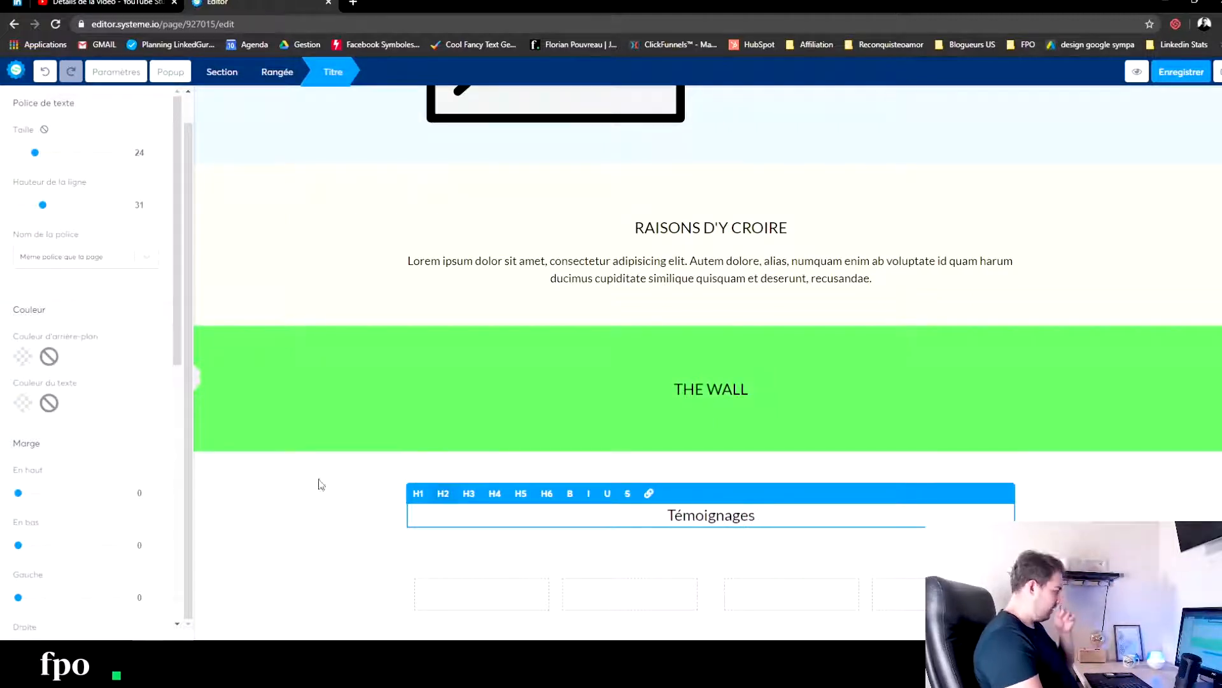
left_click(300, 563)
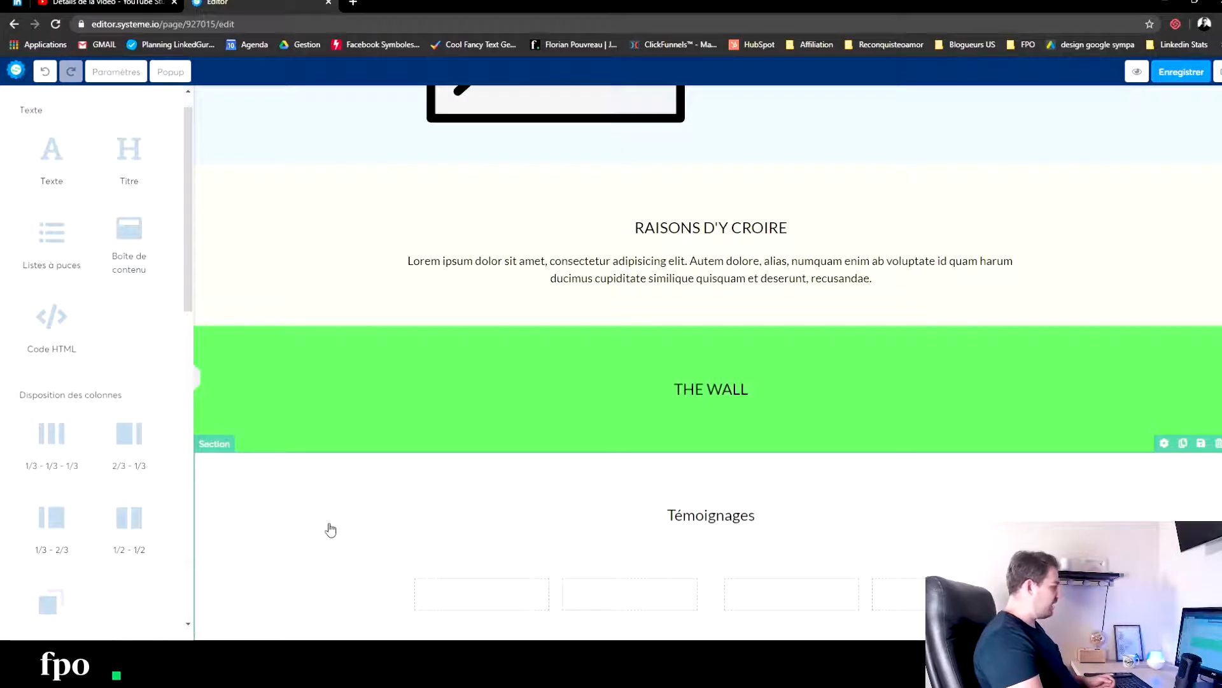
- Give the Témoignages section a pale pink background colour and deselect the section
left_click(261, 500)
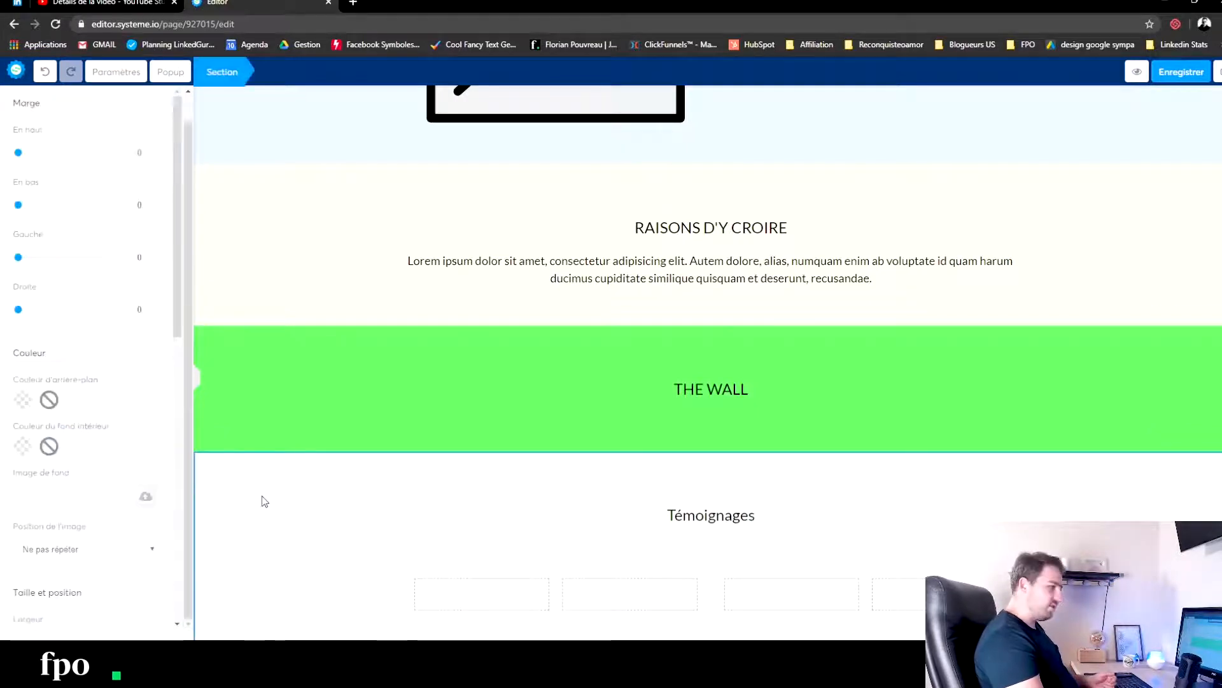
left_click(23, 400)
mouse_move(63, 363)
left_mouse_down()
mouse_move(73, 361)
mouse_move(60, 360)
left_mouse_up()
left_click(444, 481)
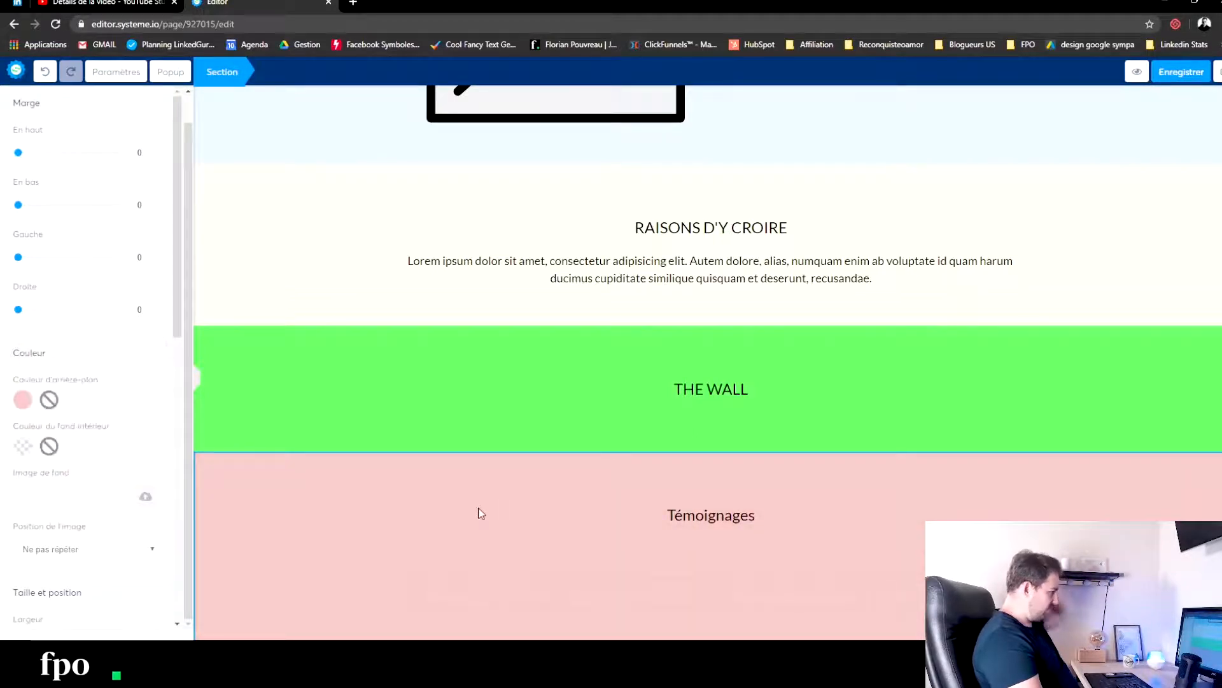
scroll(63, 443, "down", 8)
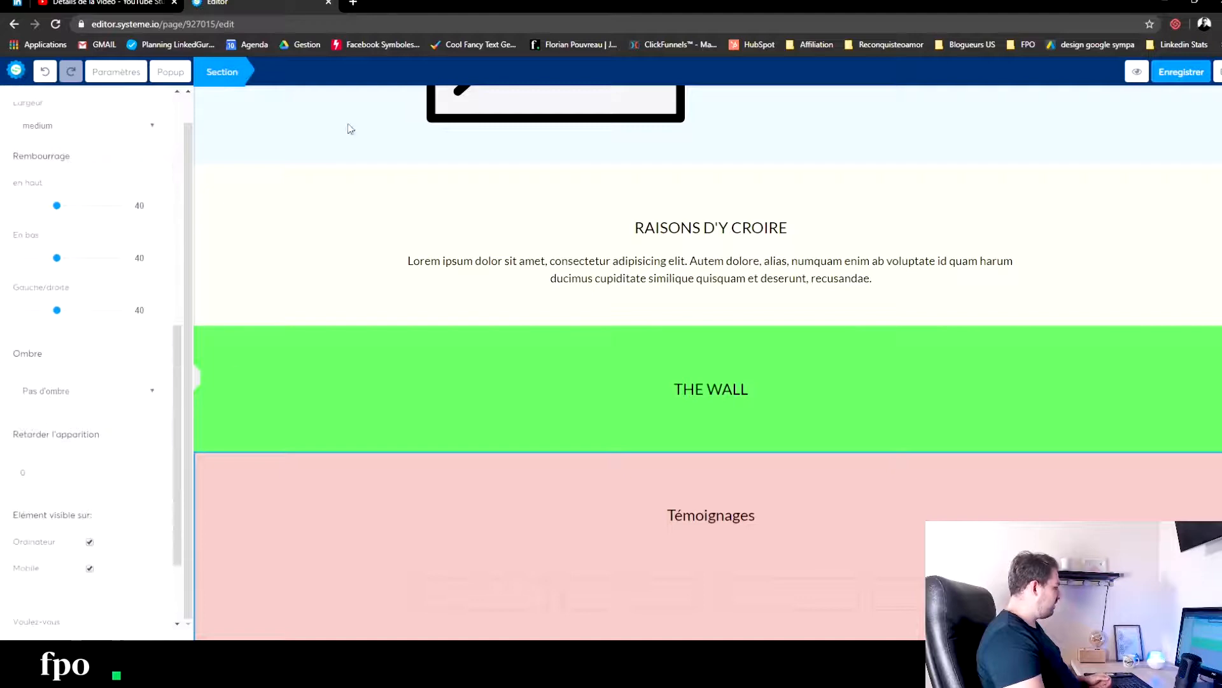
left_click(314, 211)
- Add a section below Témoignages and place a 1/2 - 1/2 column row in it
scroll(111, 384, "down", 5)
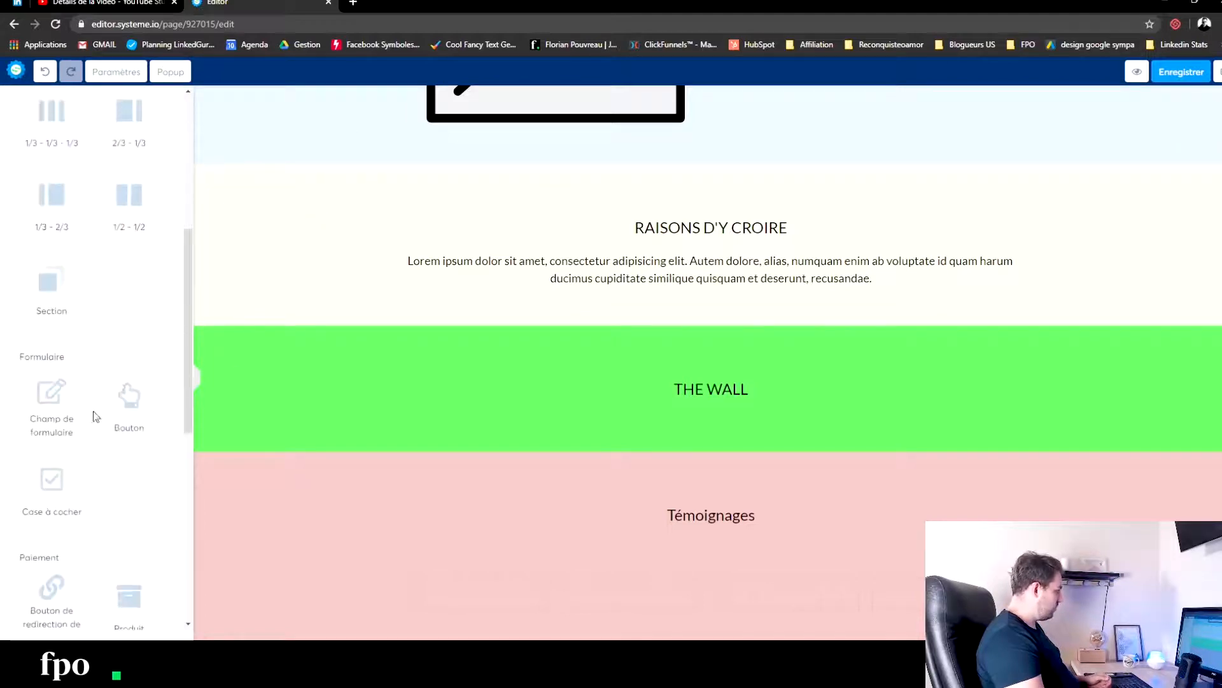
scroll(65, 306, "down", 2)
left_click_drag(58, 163, 635, 635)
scroll(483, 505, "down", 2)
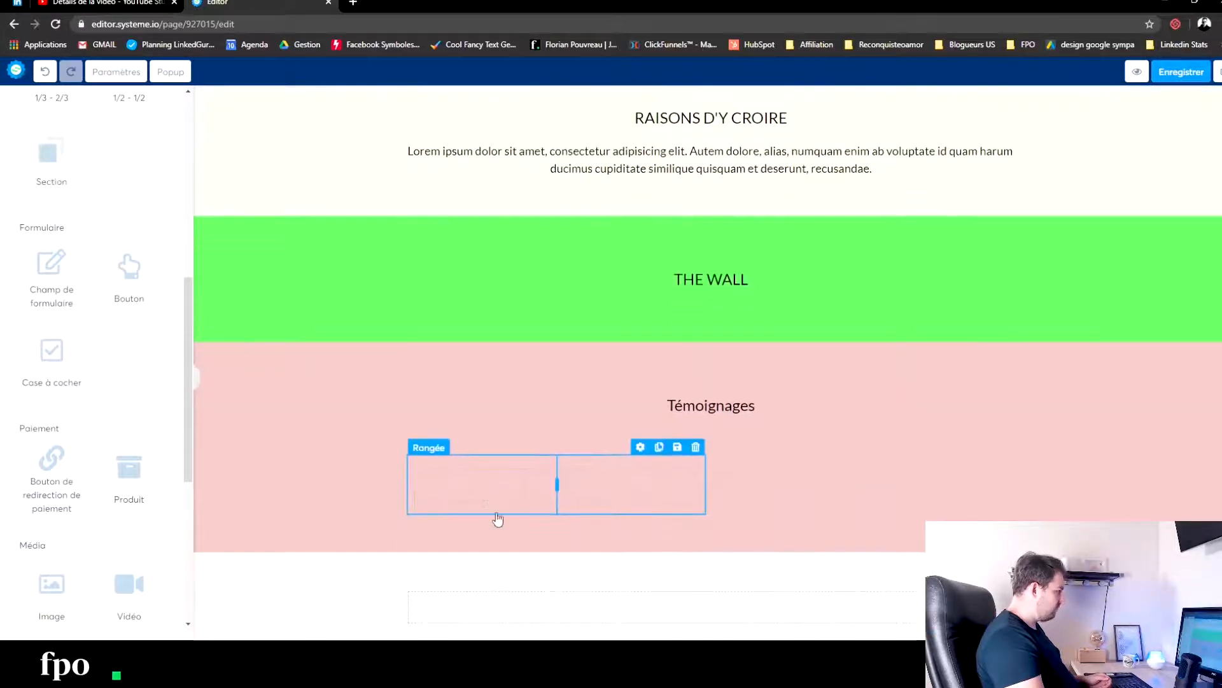
scroll(130, 236, "up", 7)
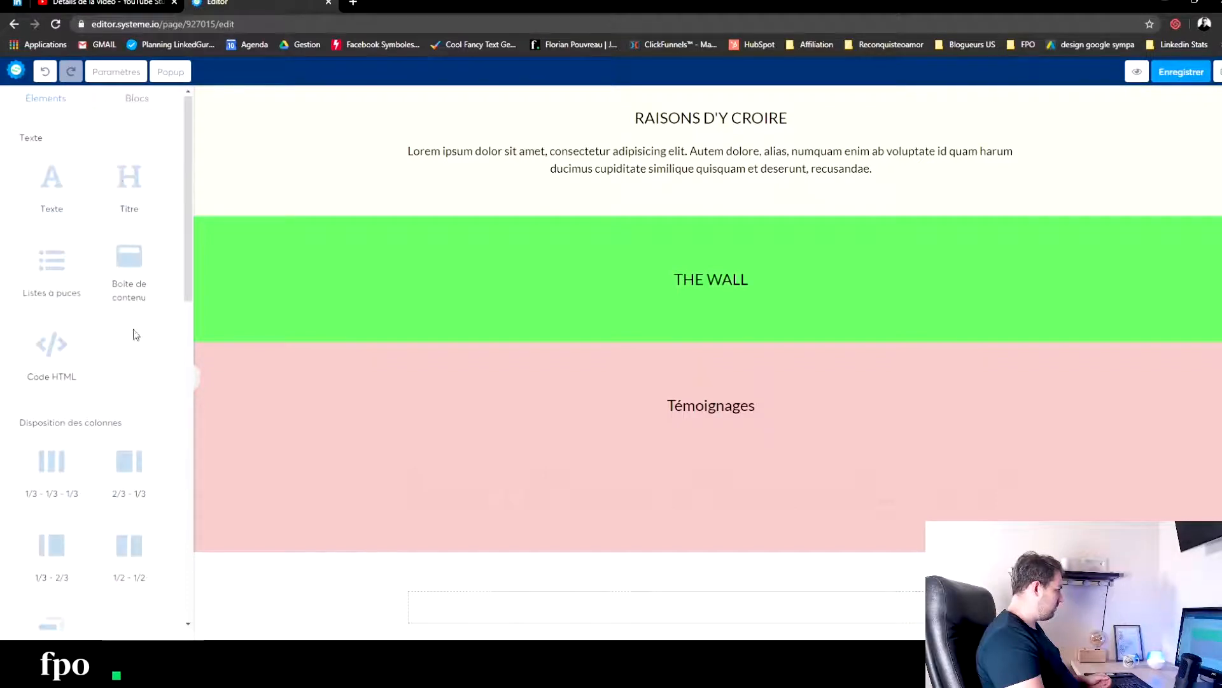
scroll(149, 378, "down", 4)
left_click_drag(122, 292, 505, 580)
- Add a title element above the new two-column row and set its text to PRESENTATION
scroll(189, 312, "up", 4)
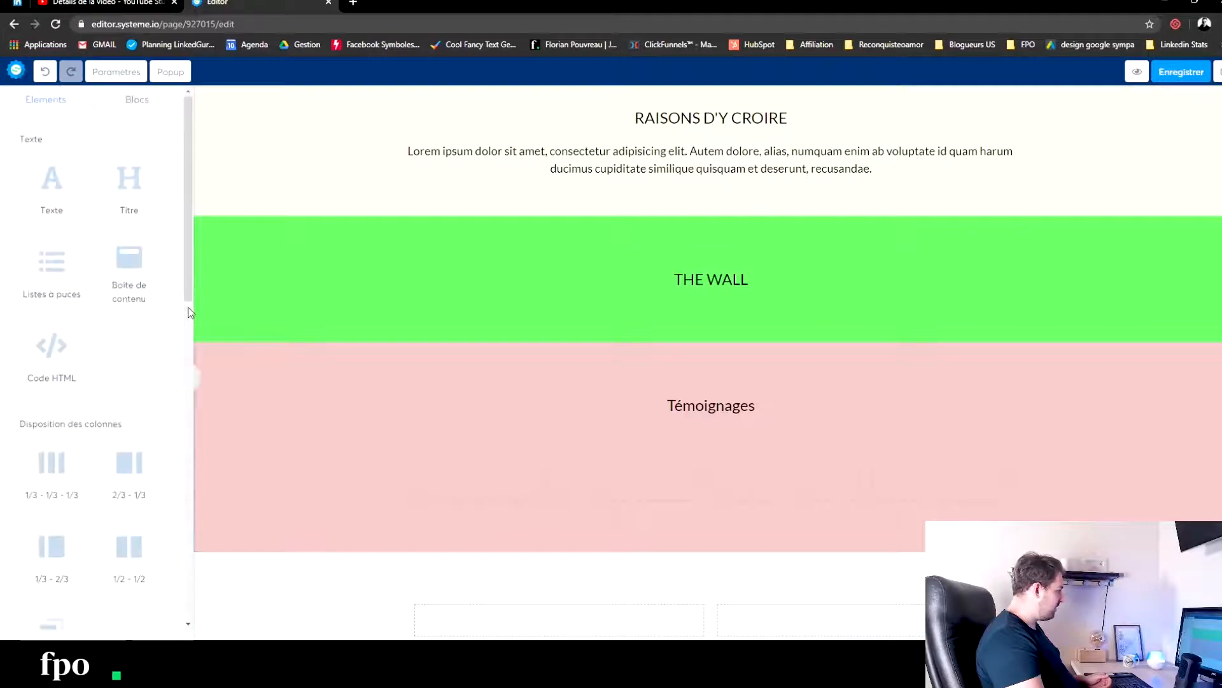
left_click_drag(141, 211, 684, 617)
scroll(752, 541, "down", 1)
double_click(712, 542)
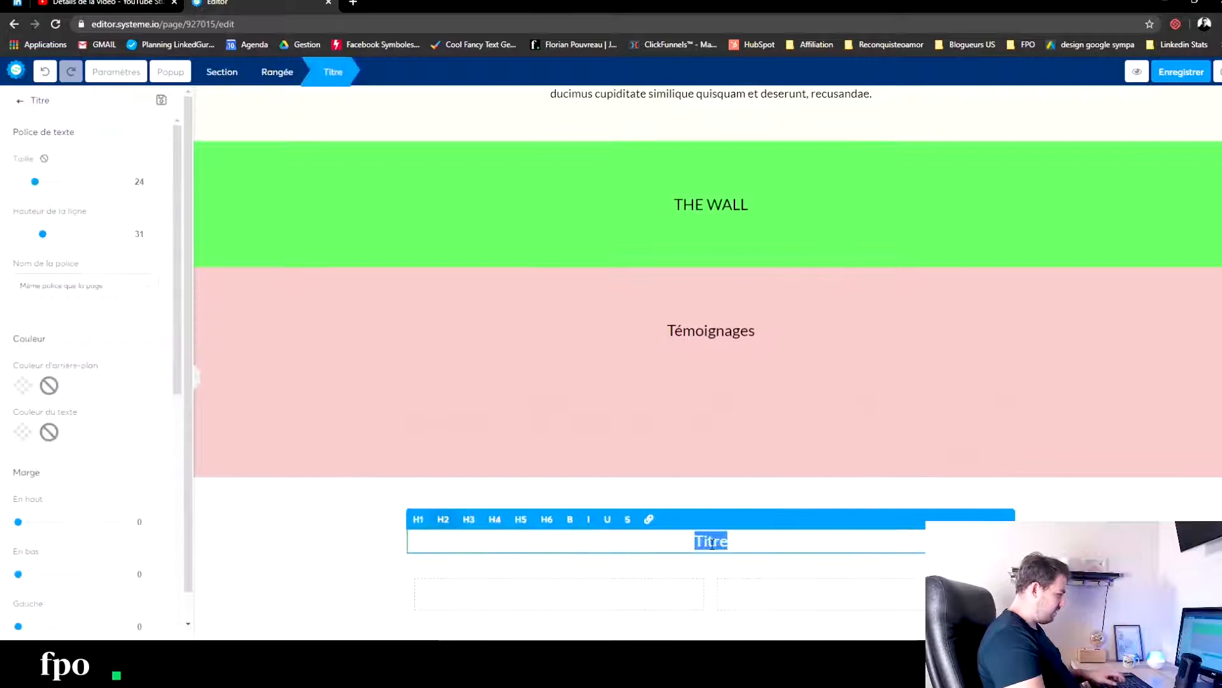
type("PR2SEN")
key("BackSpace")
key("BackSpace")
key("BackSpace")
key("BackSpace")
type("ESENTATION")
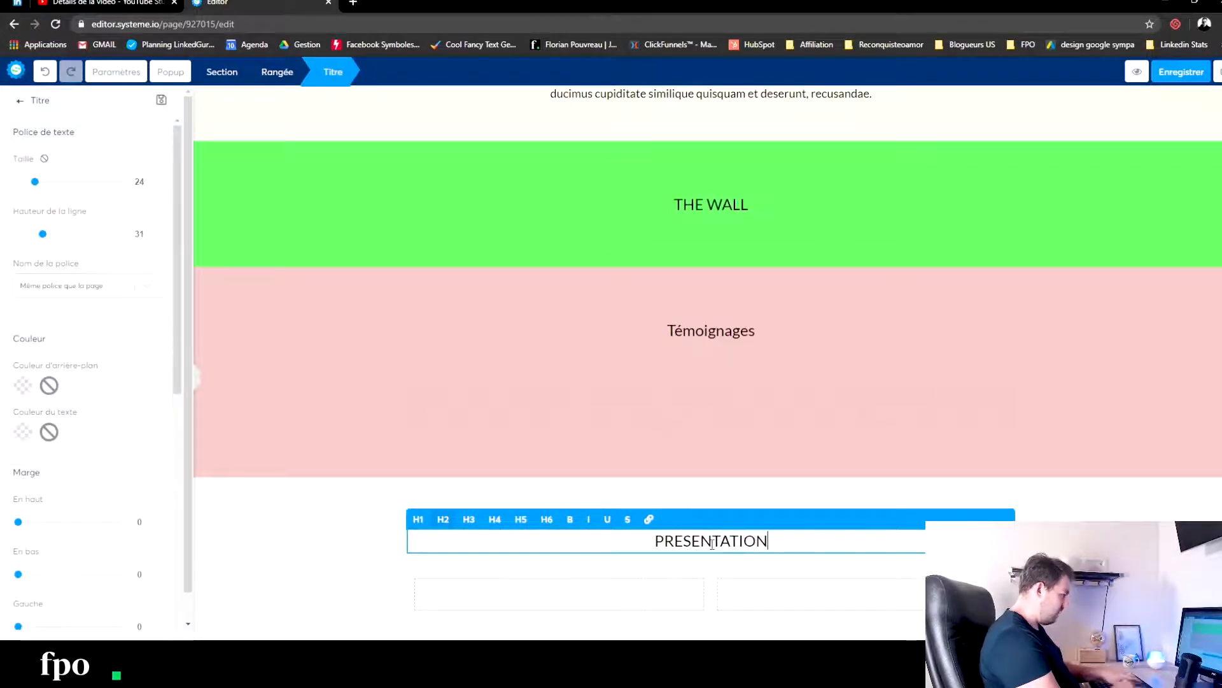
left_click(309, 486)
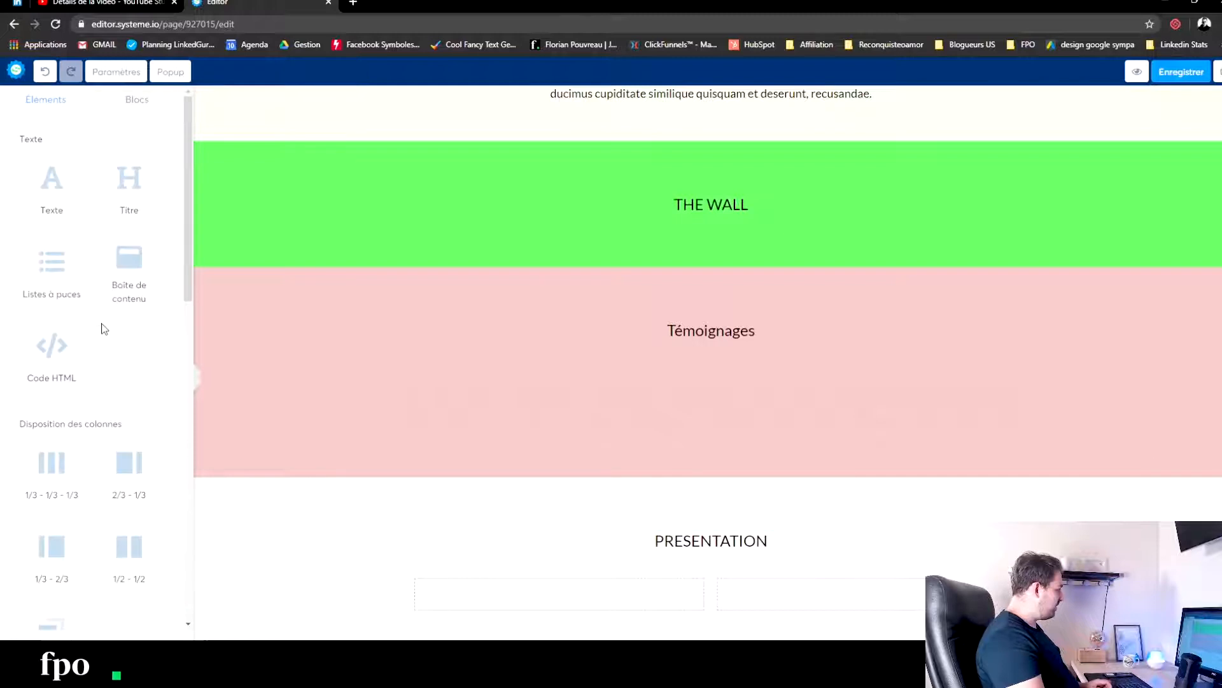
- Place an image element in the first column of the row under PRESENTATION
scroll(102, 328, "down", 7)
scroll(112, 356, "up", 7)
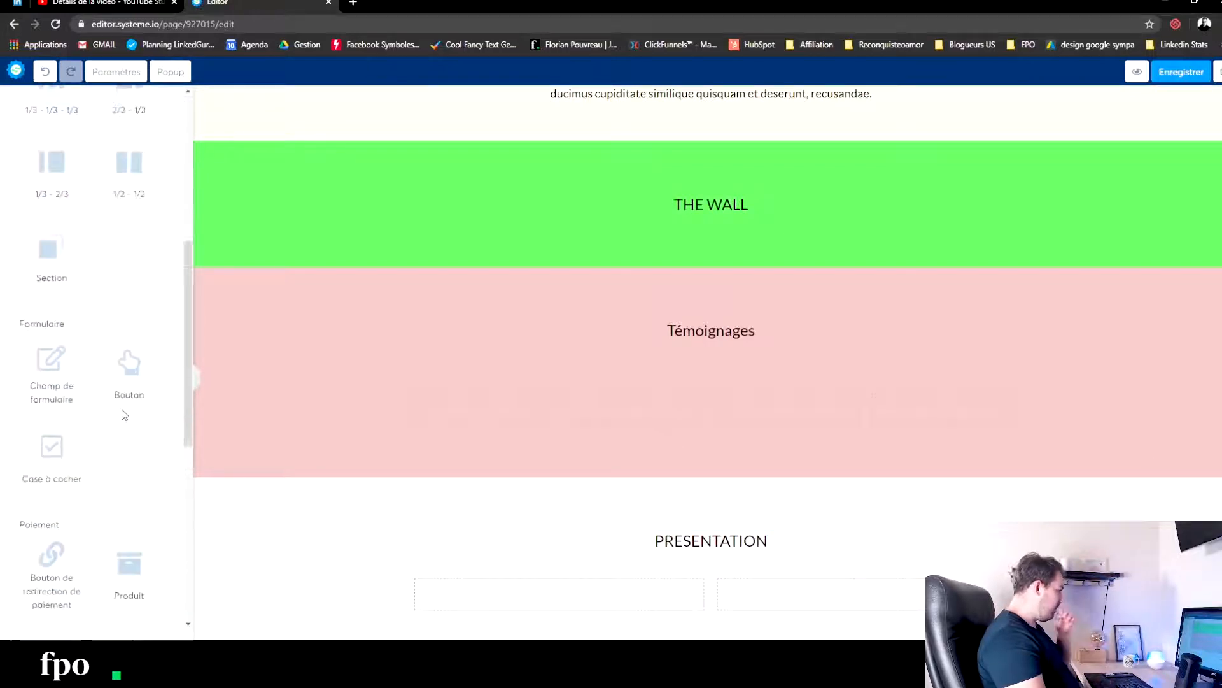
scroll(124, 433, "down", 6)
scroll(128, 448, "down", 6)
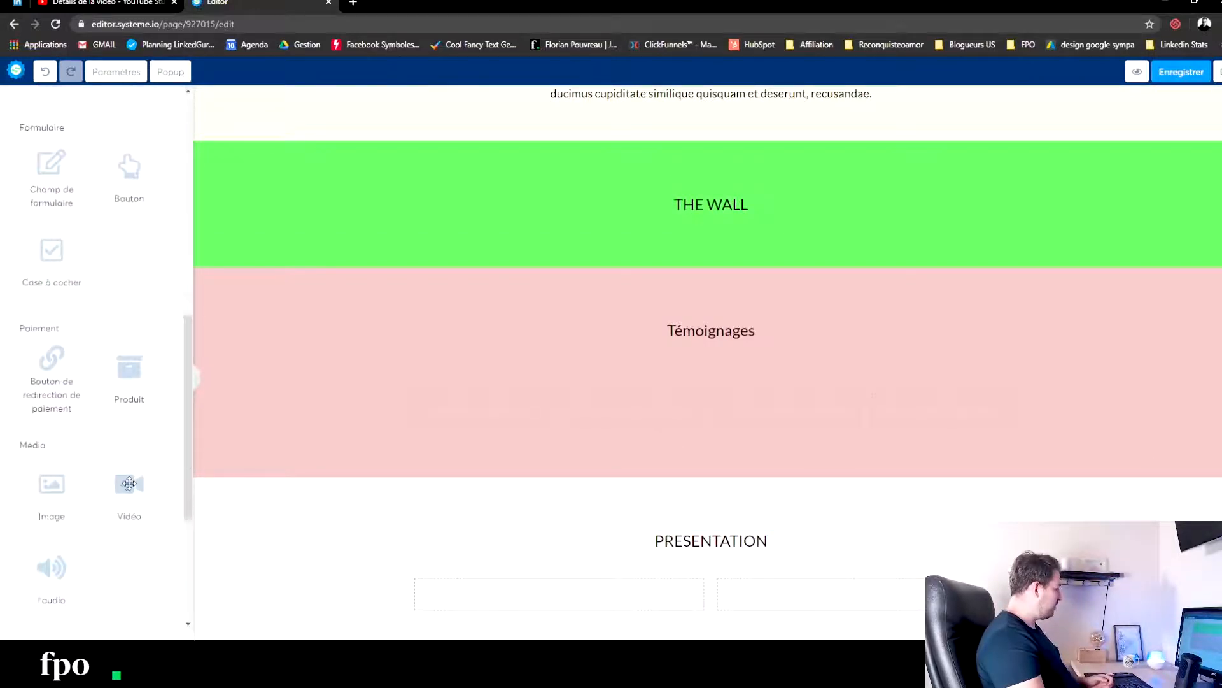
left_click_drag(48, 315, 595, 620)
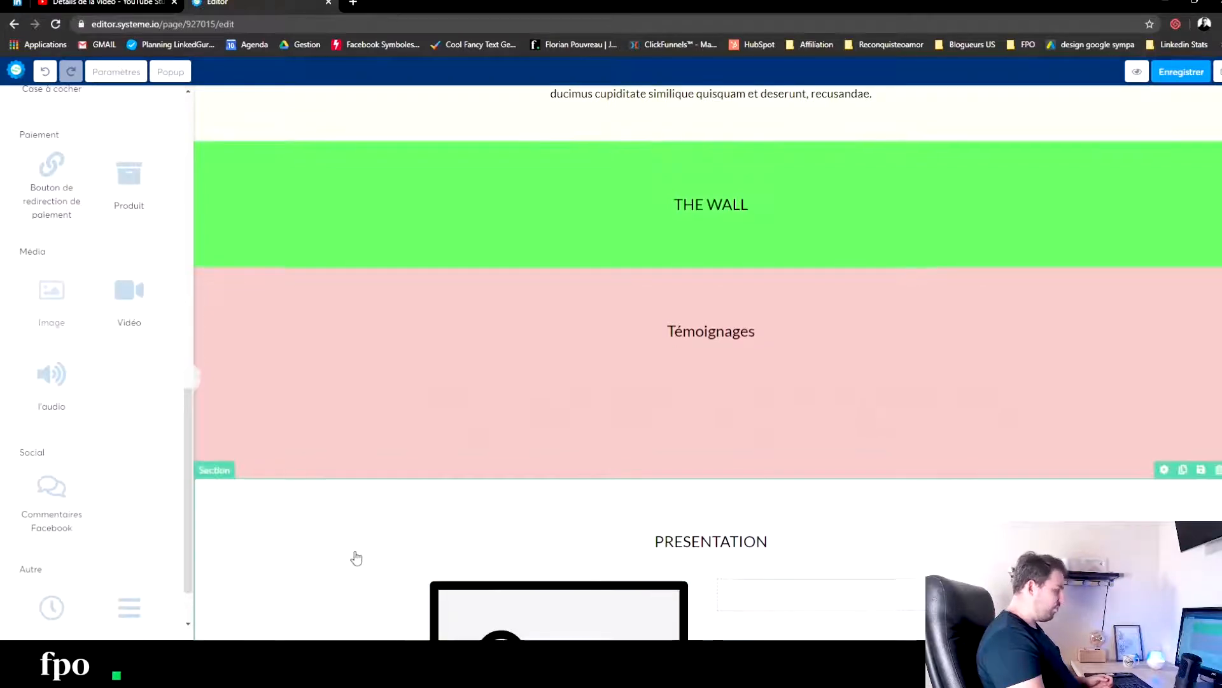
left_click(354, 553)
left_click(1182, 471)
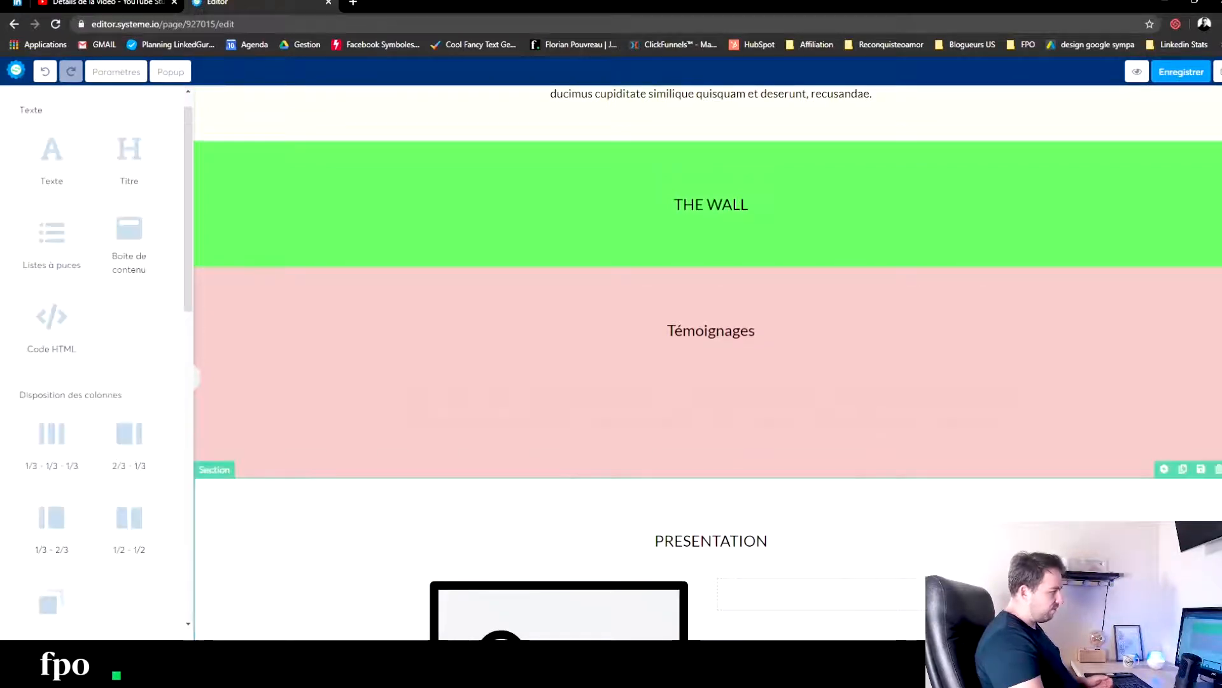
scroll(748, 589, "down", 3)
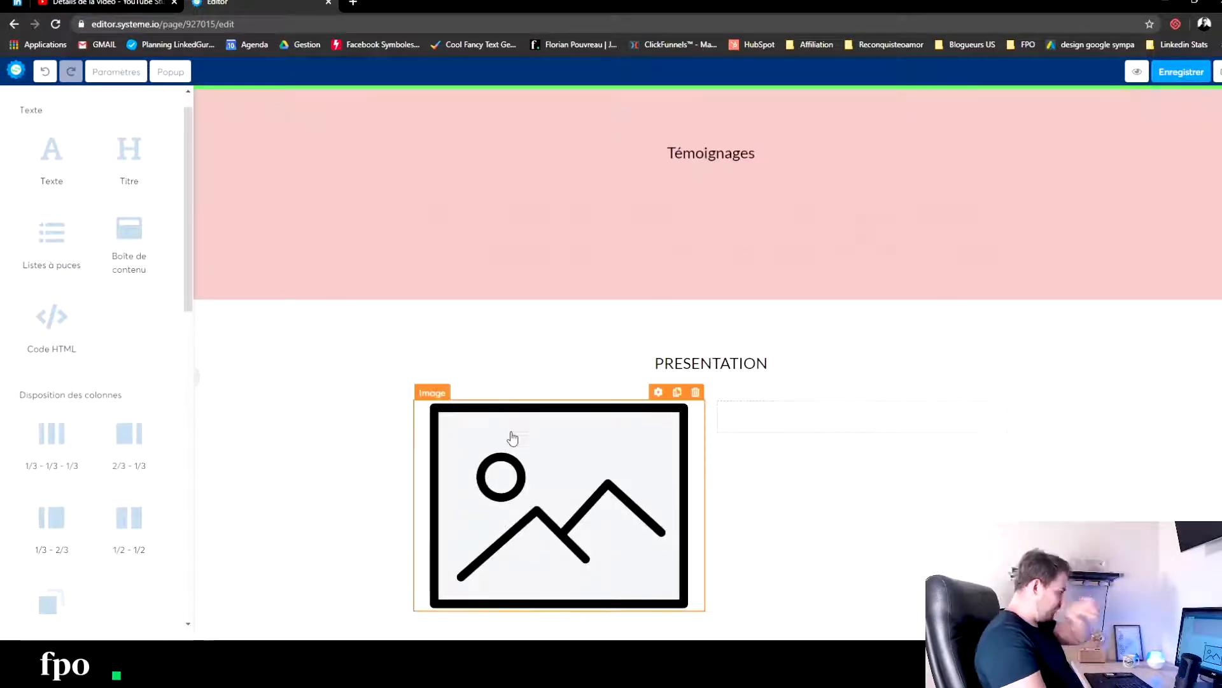
- Give the PRESENTATION section a light orange background colour and deselect the section
left_click(270, 324)
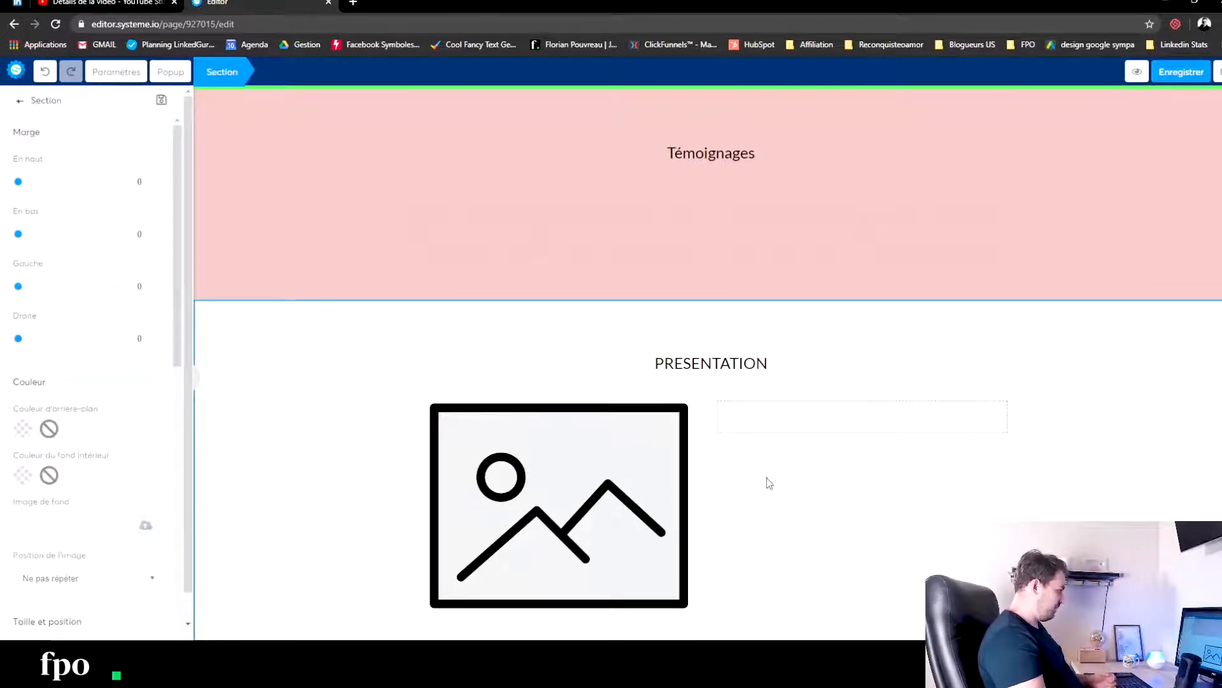
left_click(789, 427)
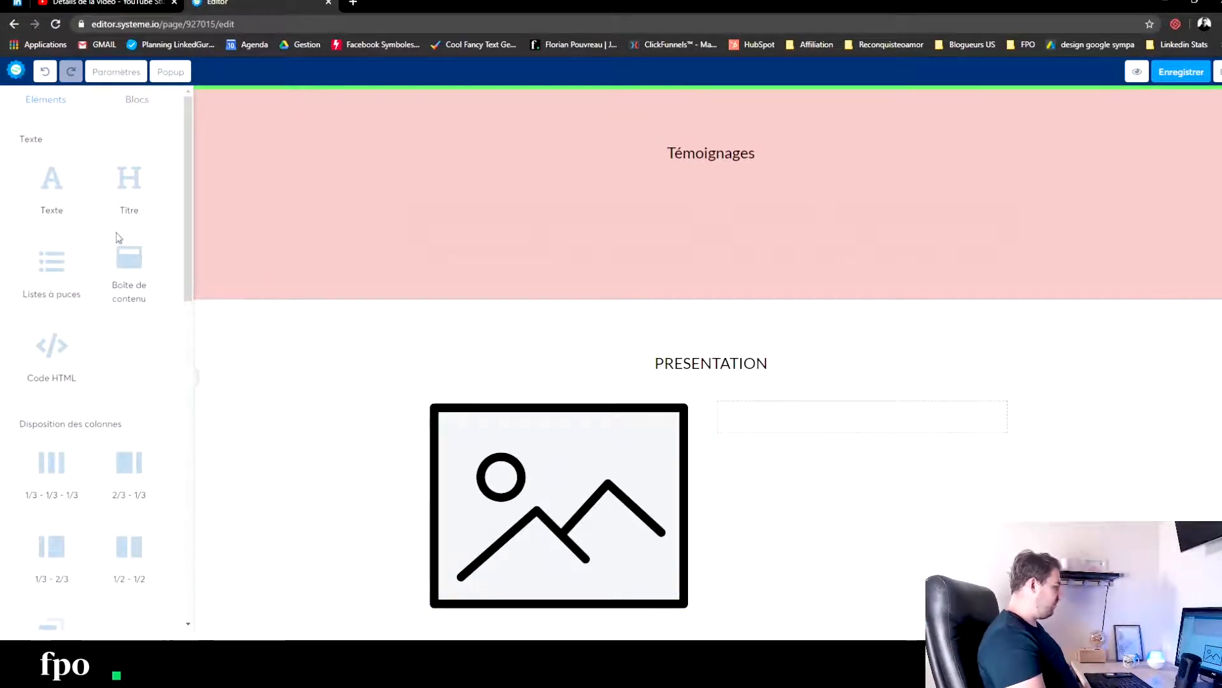
left_click(246, 328)
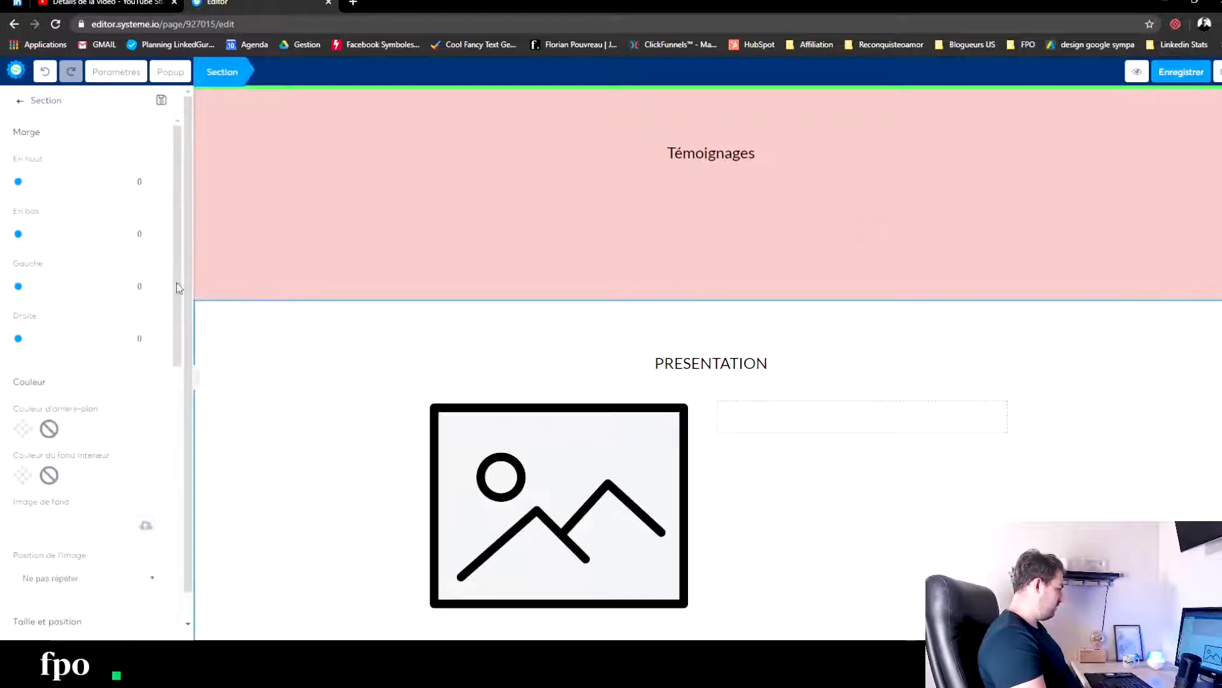
left_click(23, 430)
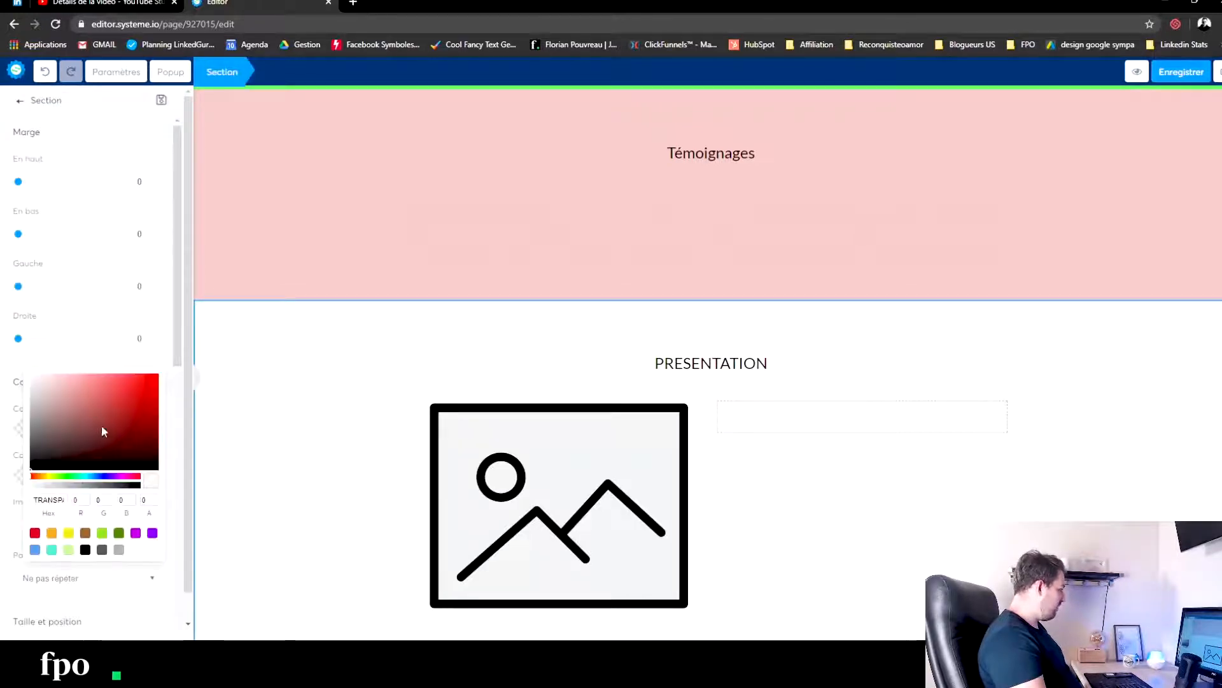
left_click(43, 477)
left_click_drag(45, 481, 41, 480)
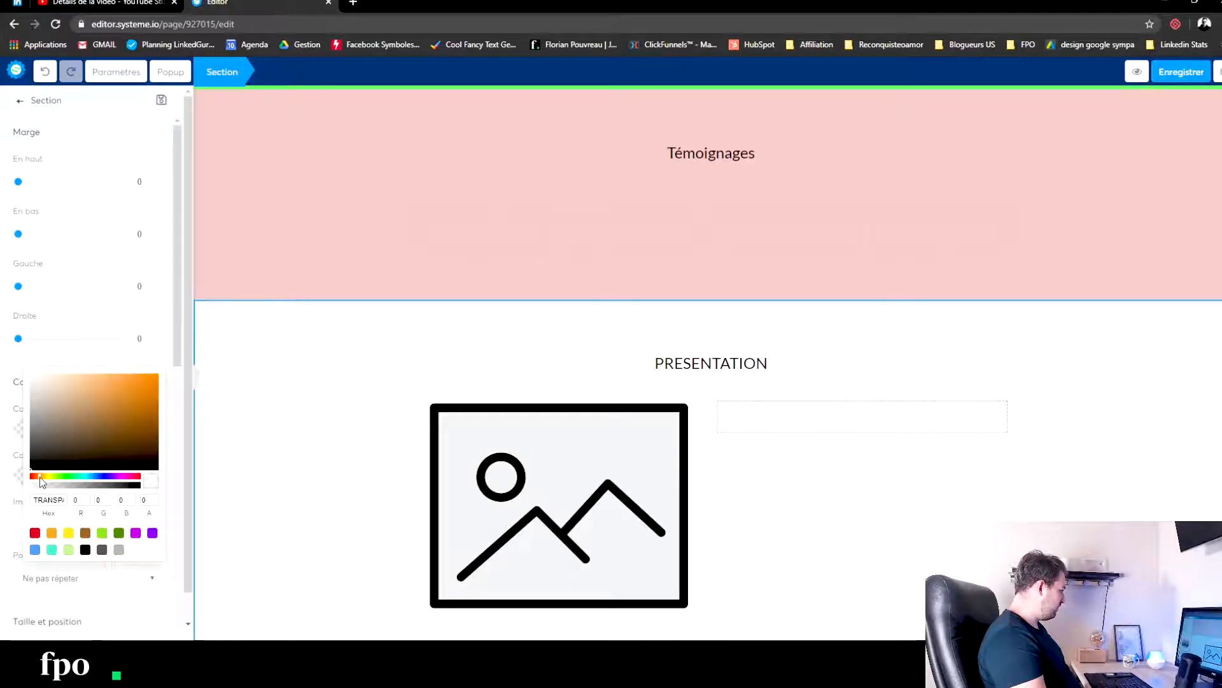
left_click(101, 376)
mouse_move(102, 377)
left_mouse_down()
mouse_move(84, 384)
mouse_move(95, 378)
left_mouse_up()
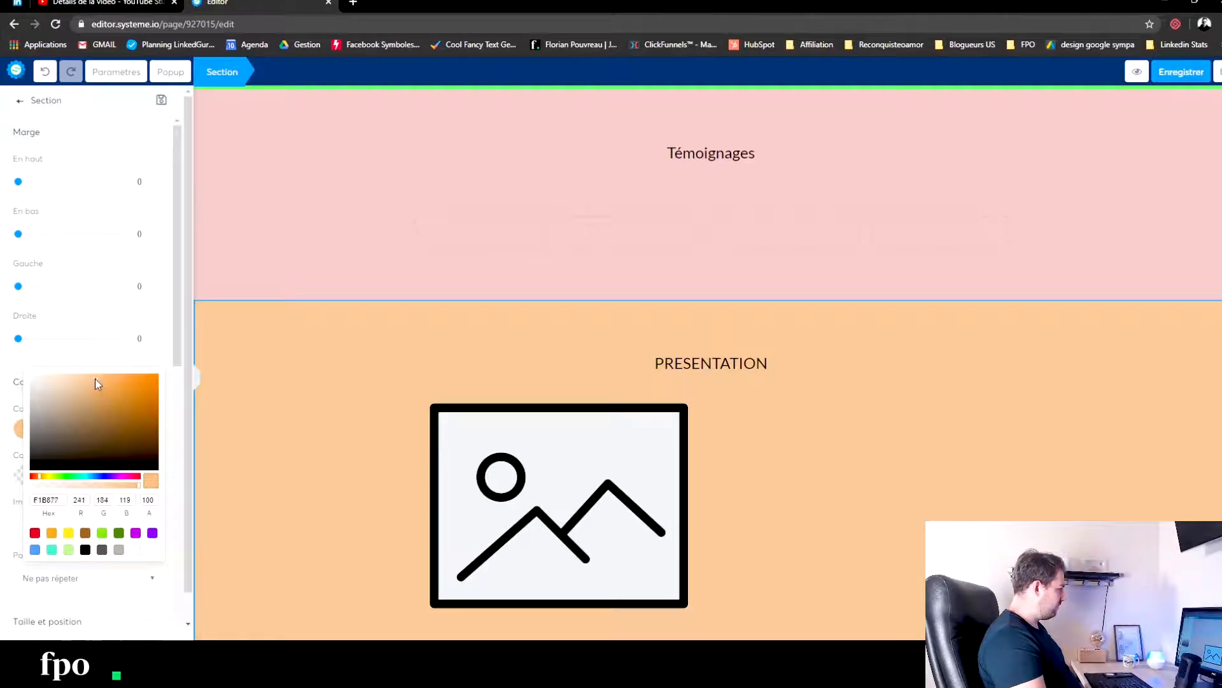
left_click(352, 353)
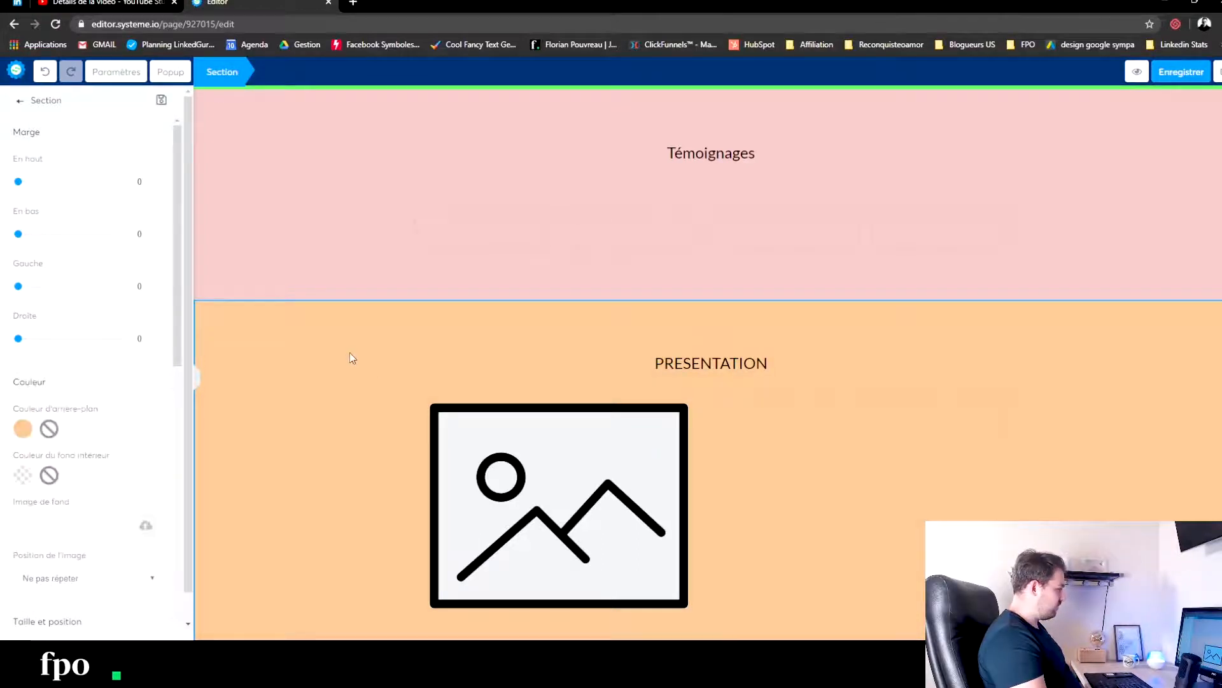
left_click(368, 325)
- Add a new section below the light orange PRESENTATION section
scroll(79, 234, "down", 6)
scroll(80, 242, "down", 4)
scroll(95, 274, "up", 4)
left_click_drag(58, 247, 664, 621)
scroll(666, 611, "down", 2)
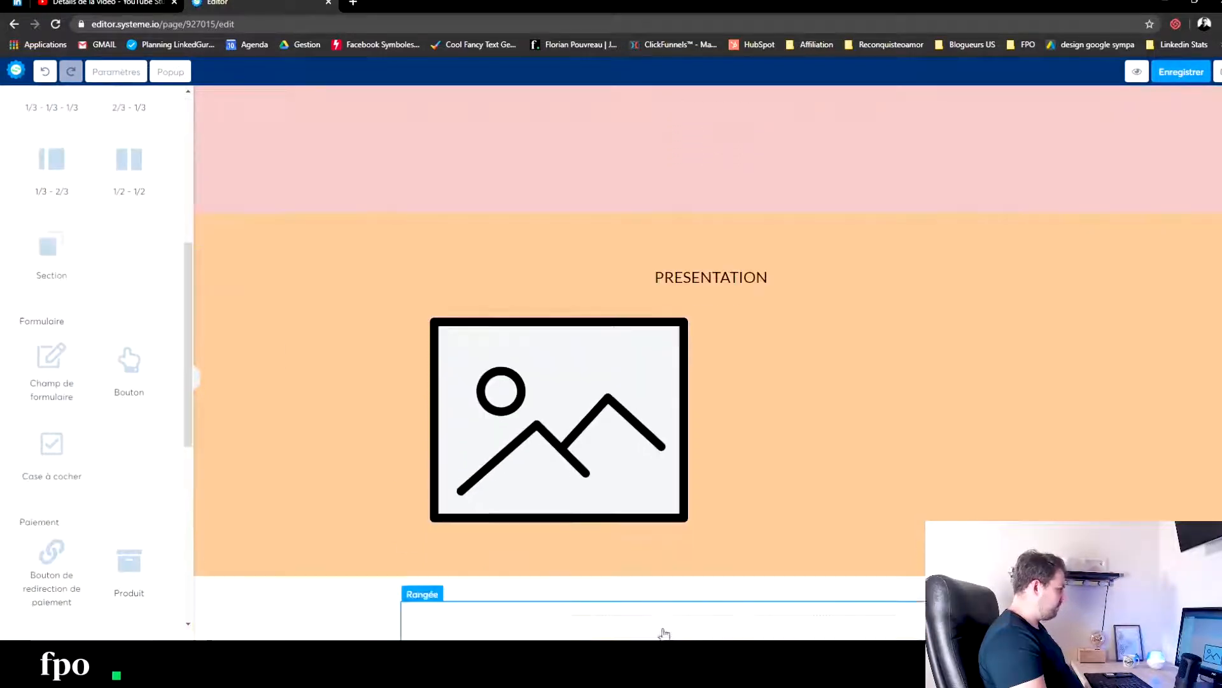
- Place a content box in the empty section below PRESENTATION and open the box's settings
scroll(126, 360, "up", 6)
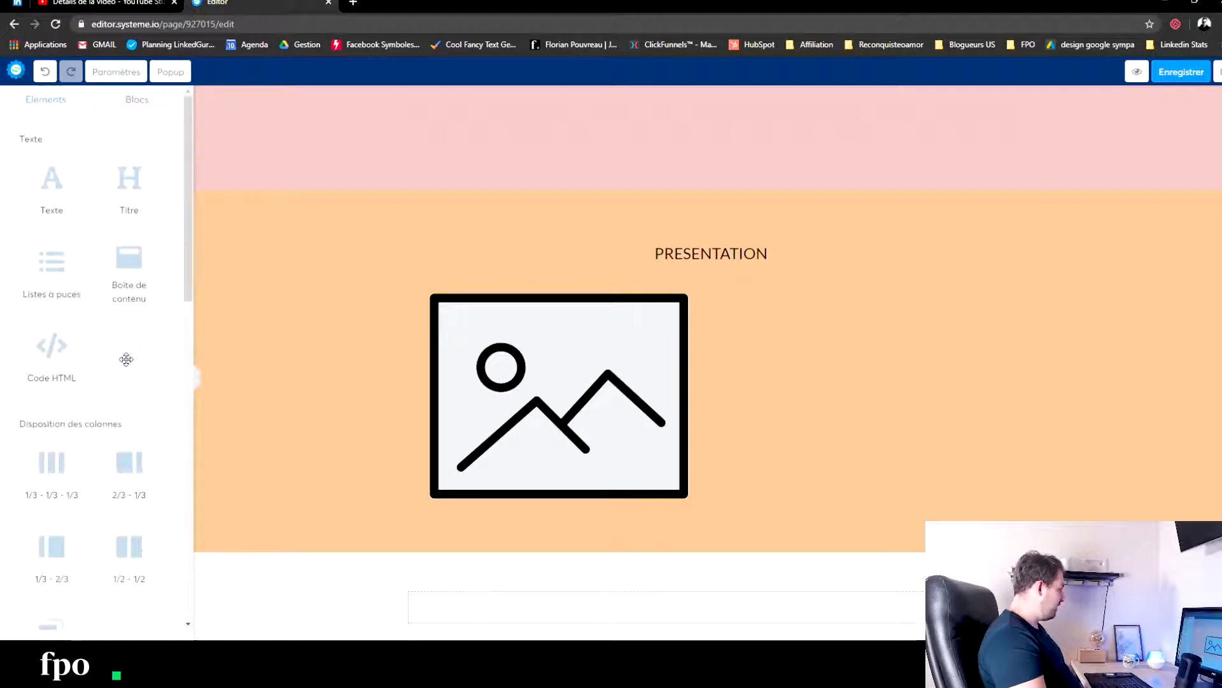
left_click_drag(121, 284, 599, 608)
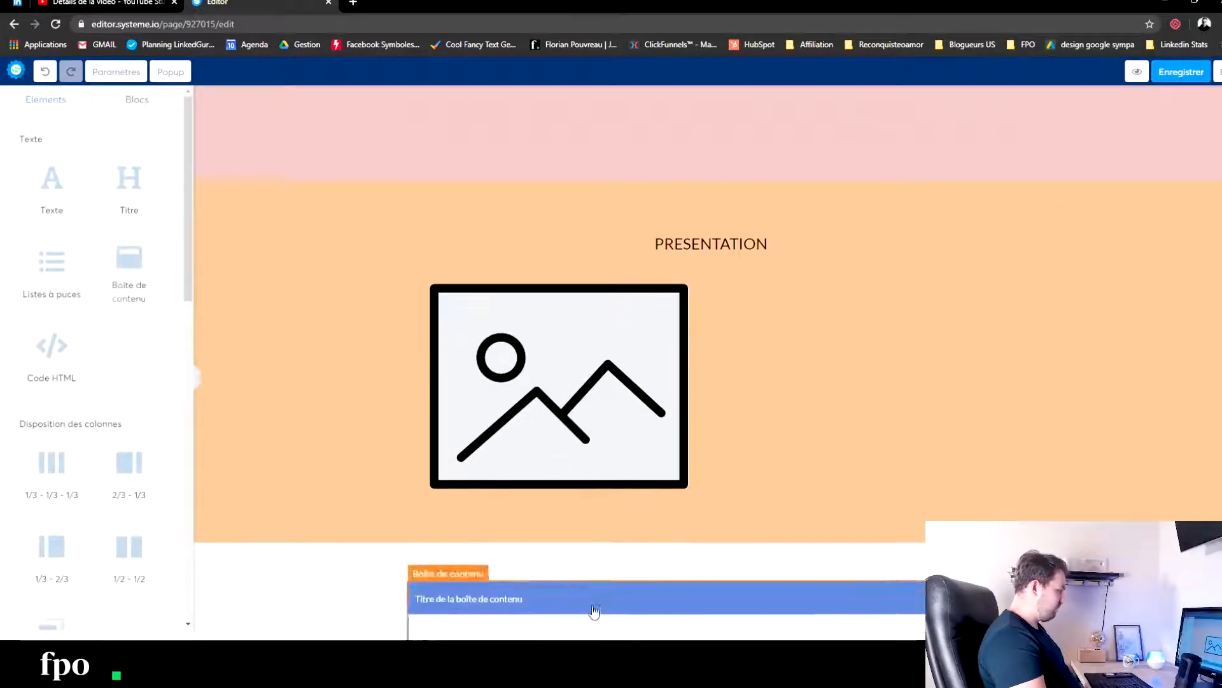
scroll(602, 548, "down", 1)
left_click(602, 549)
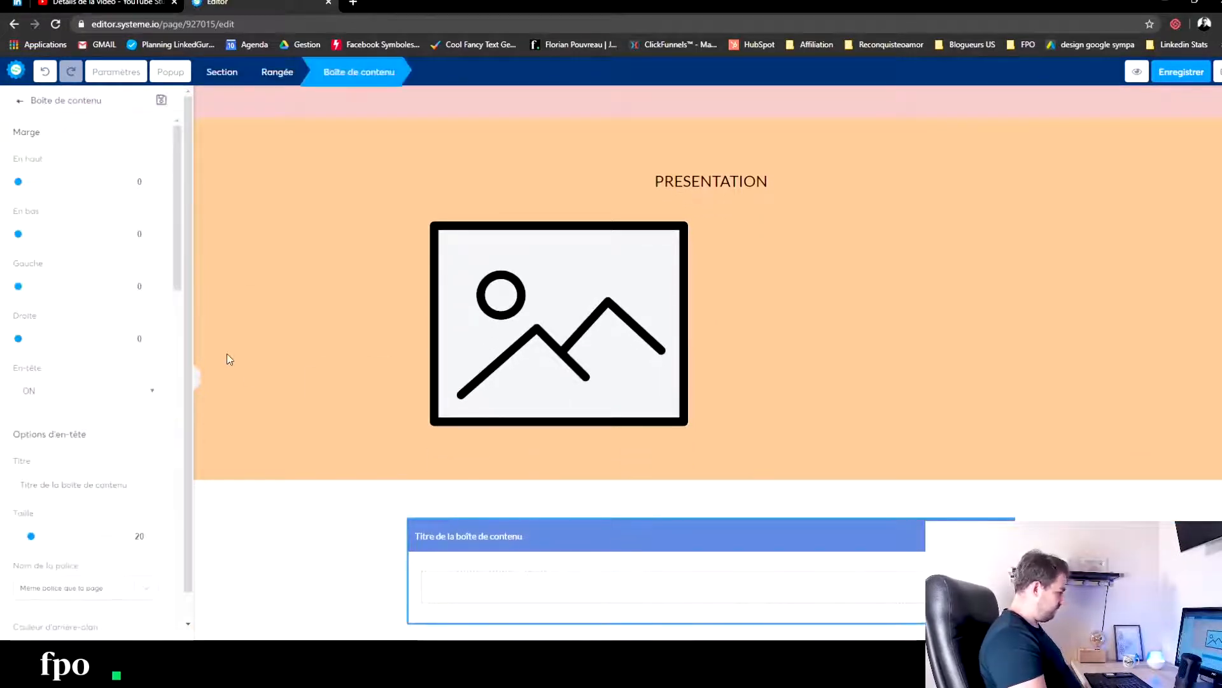
- Give the section containing the content box below PRESENTATION a black background colour
left_click(514, 546)
left_click(310, 542)
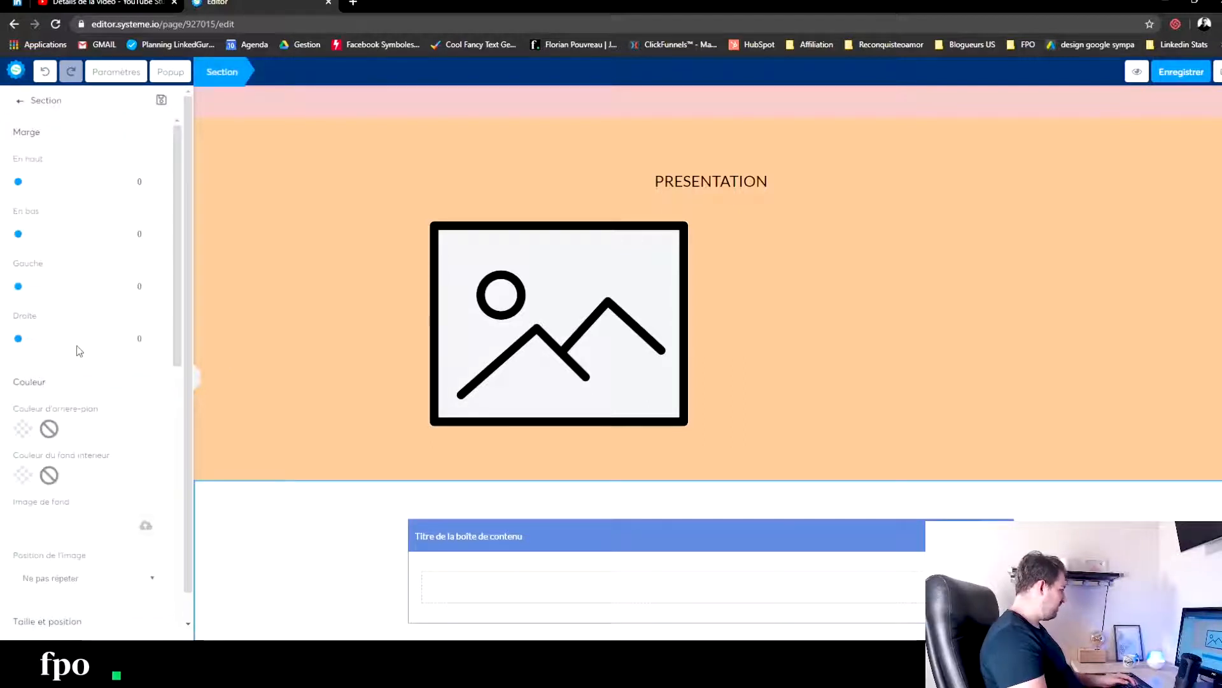
left_click(23, 430)
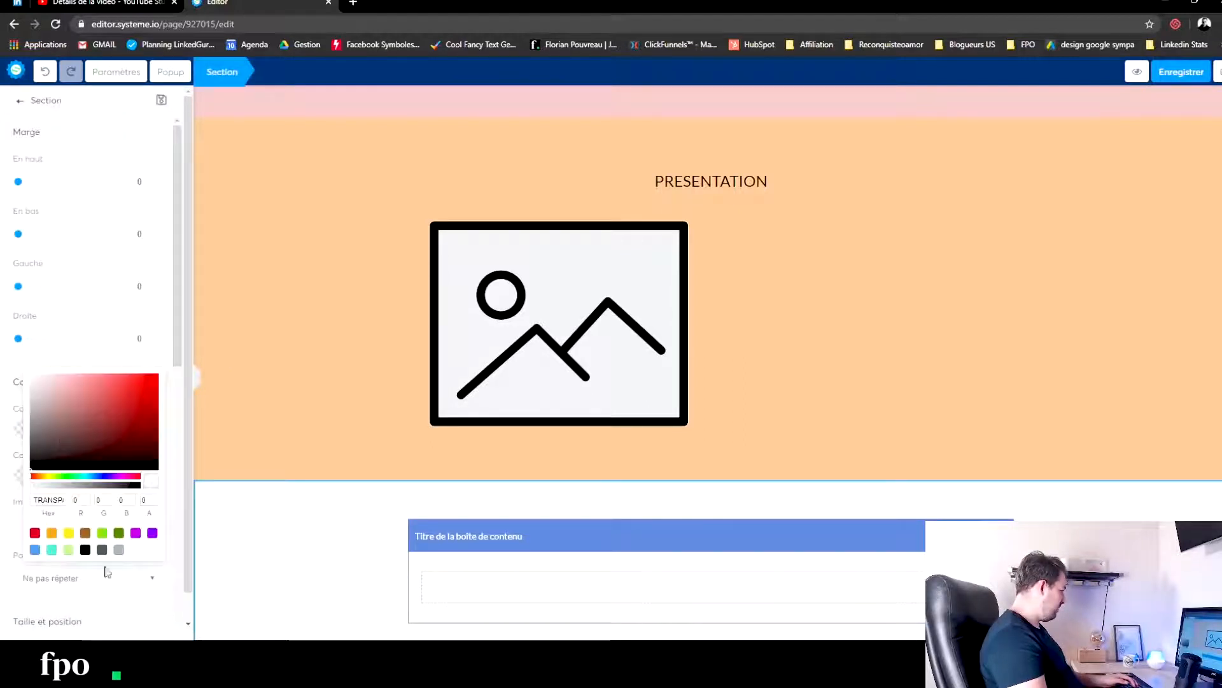
left_click(86, 551)
left_click(253, 550)
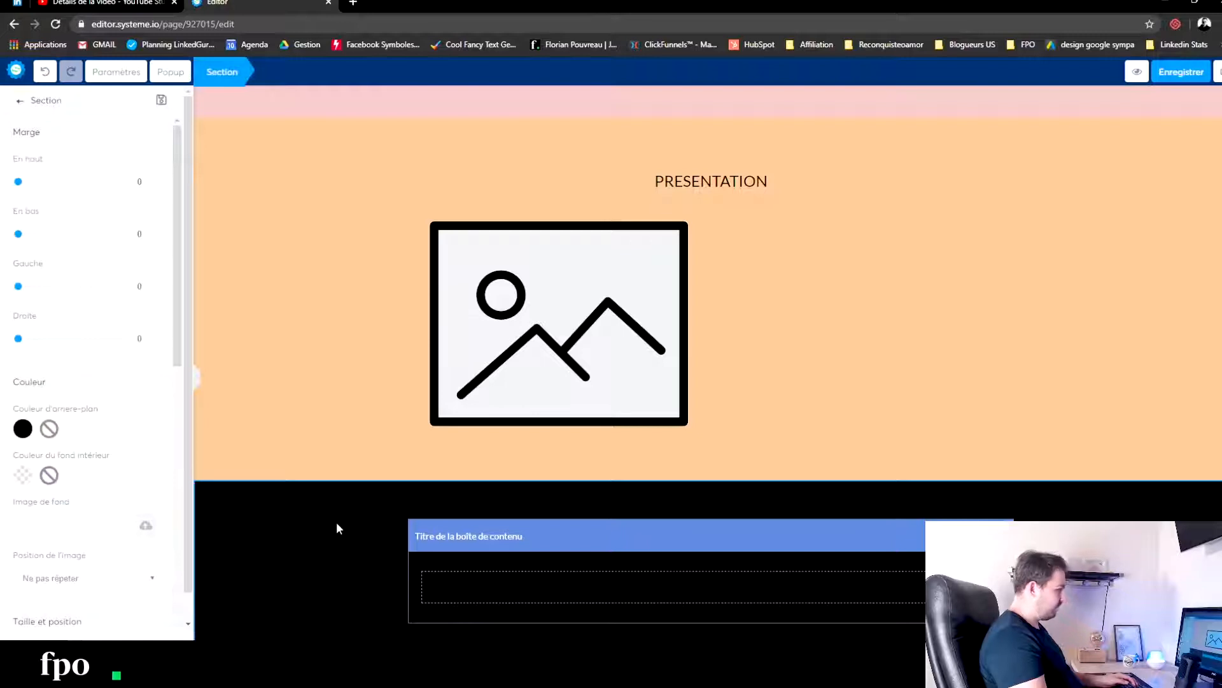
- Set the header title of the content box in the black section to "BONUS 1 :" and deselect the box
left_click(482, 540)
left_click(483, 540)
left_click(490, 540)
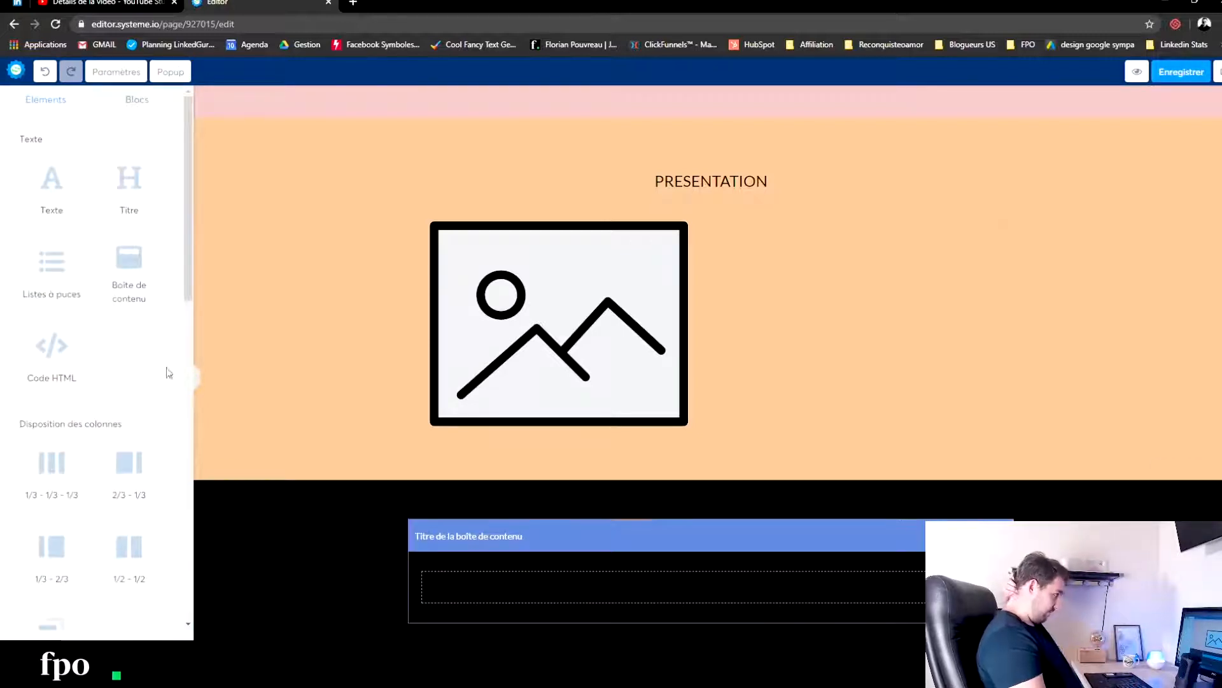
left_click(535, 555)
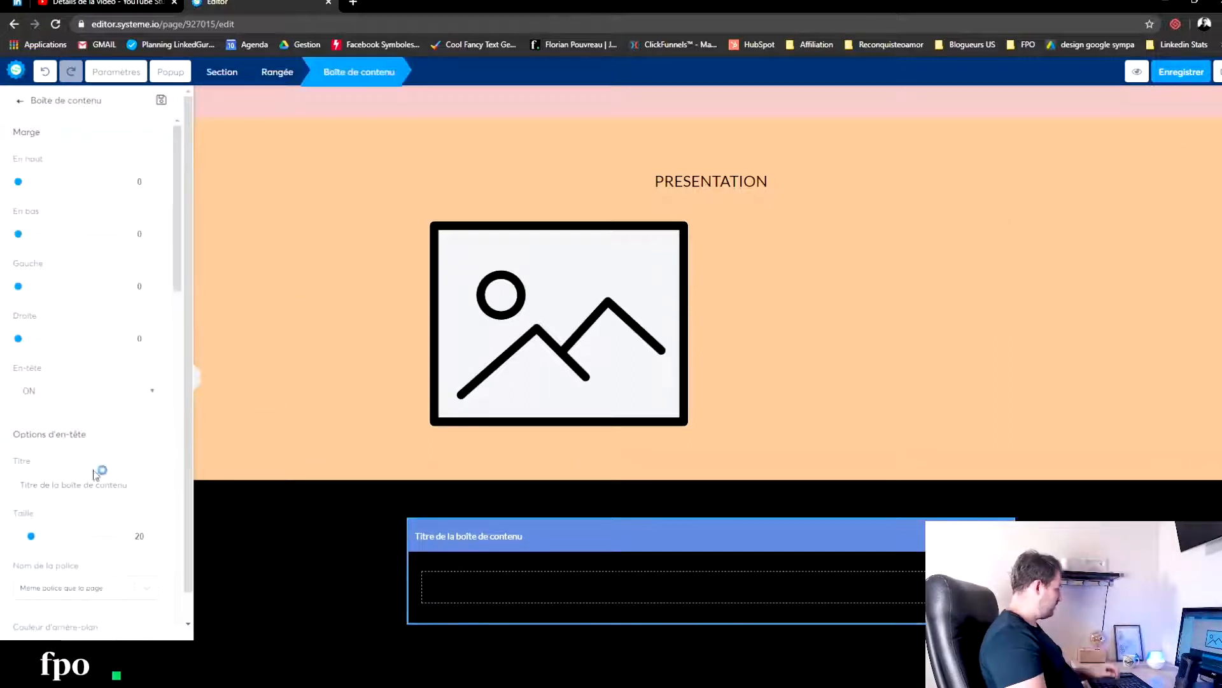
scroll(74, 501, "down", 4)
scroll(54, 482, "down", 4)
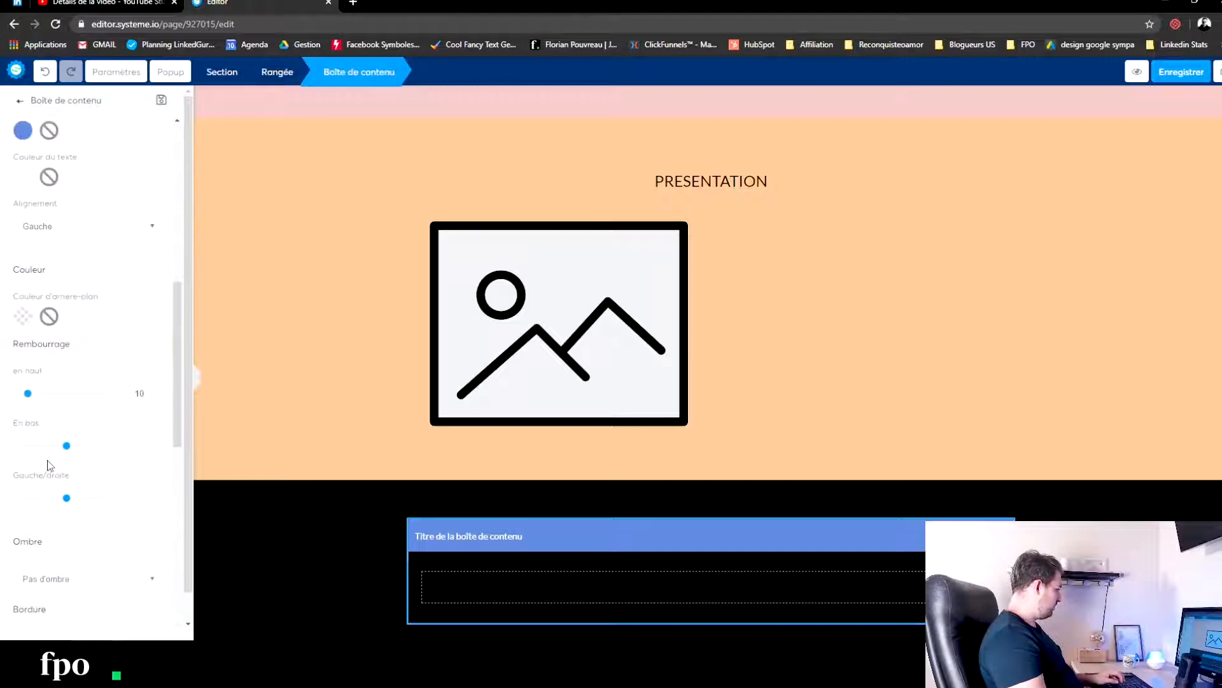
scroll(51, 414, "down", 7)
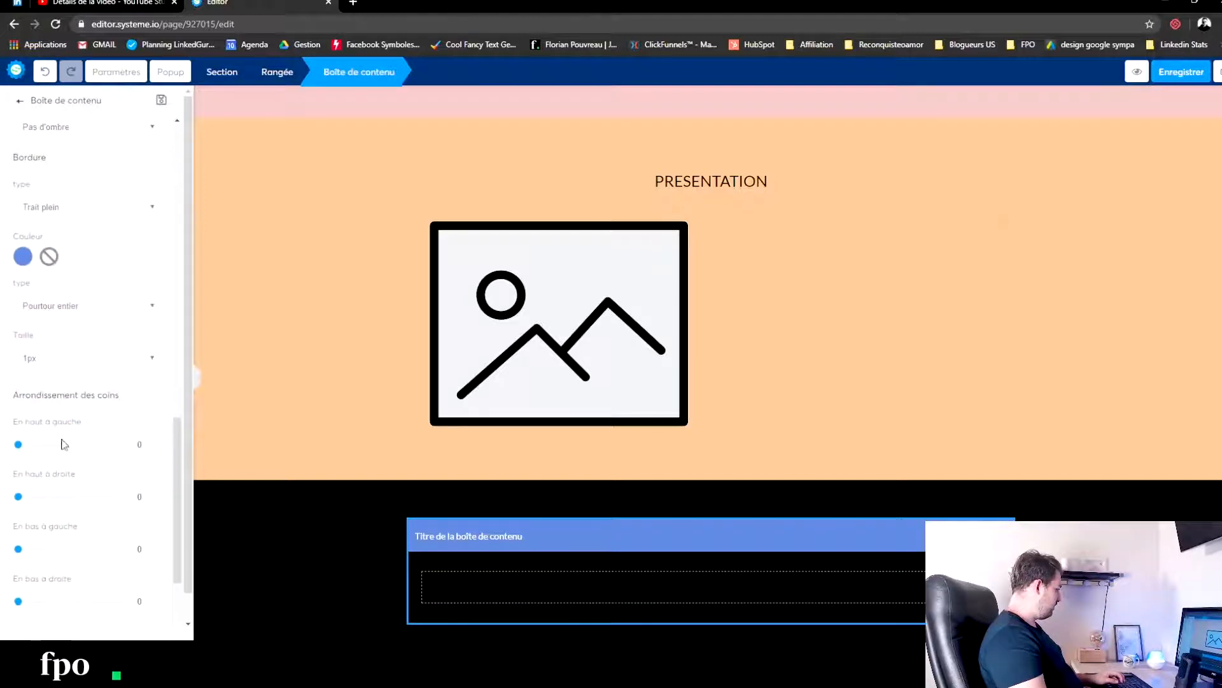
scroll(61, 410, "up", 6)
scroll(59, 405, "up", 3)
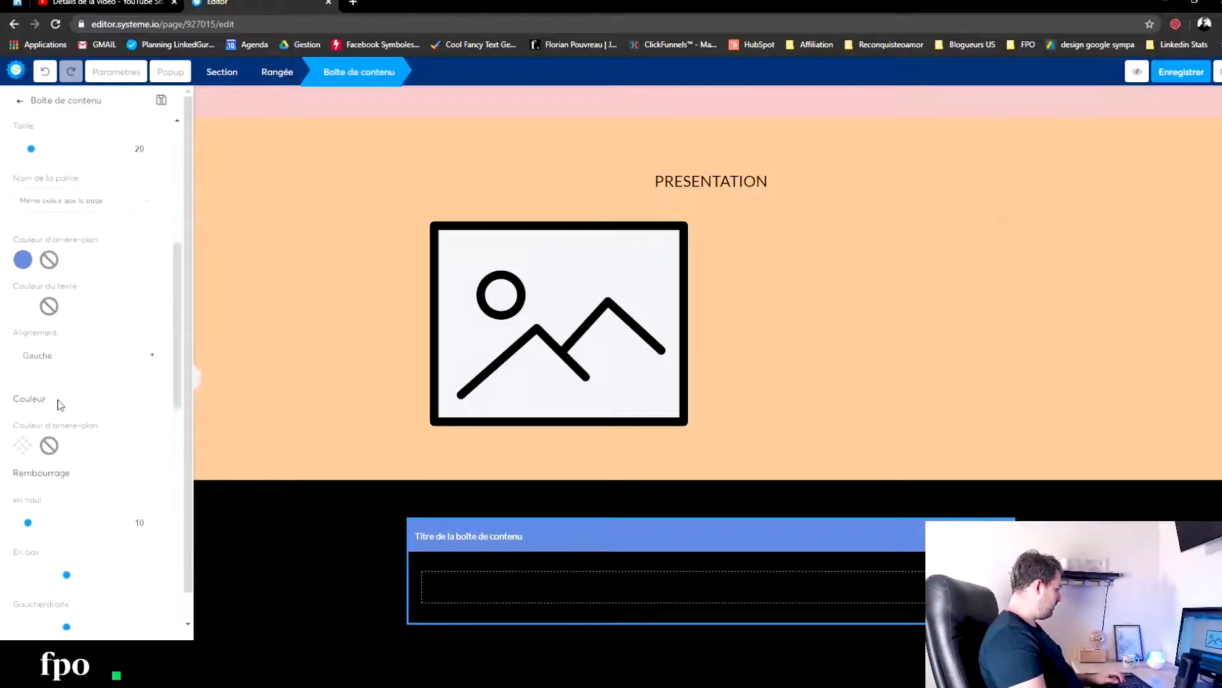
scroll(64, 391, "up", 3)
left_click_drag(136, 293, 3, 290)
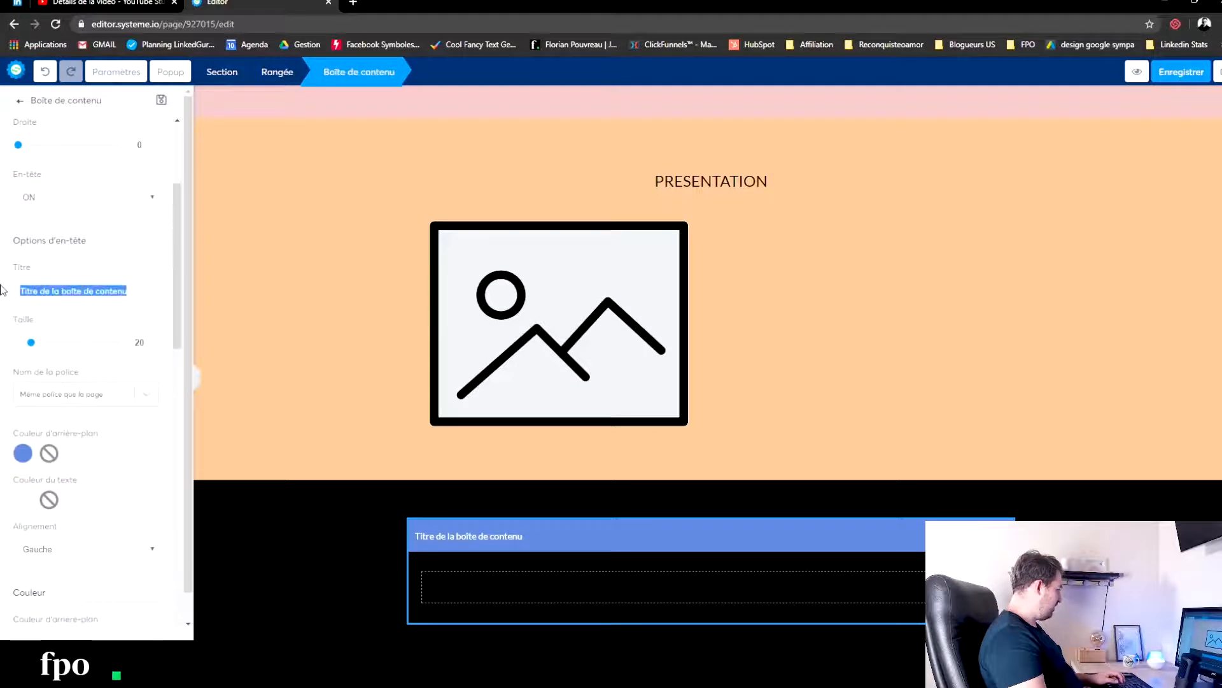
type("BONUS 1 :")
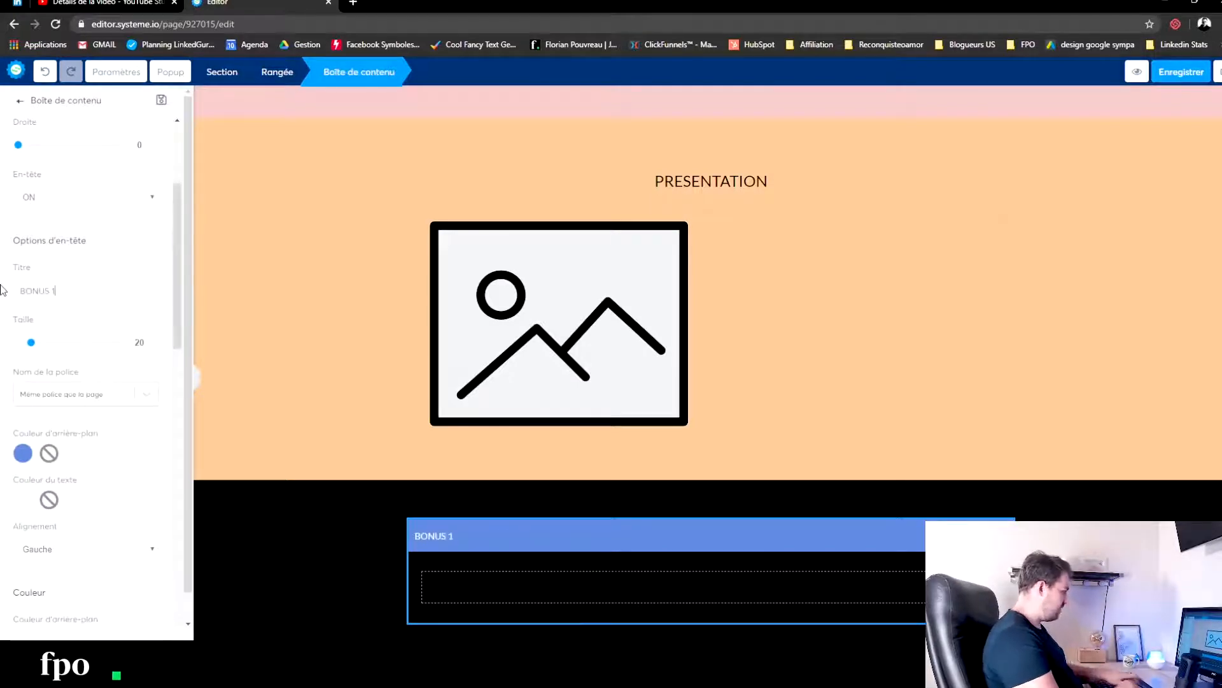
left_click(286, 314)
- Check the section diagram in the Google Slides presentation, then return to the systeme.io page editor
scroll(287, 314, "up", 5)
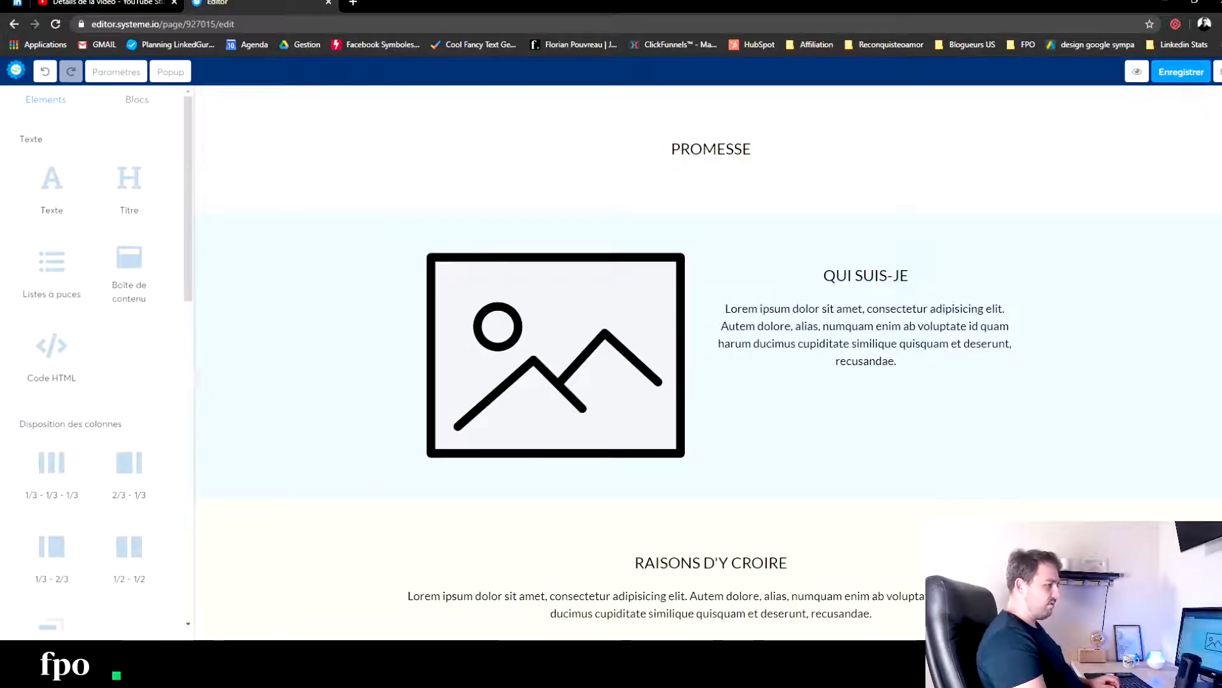
left_click_drag(449, 0, 334, 14)
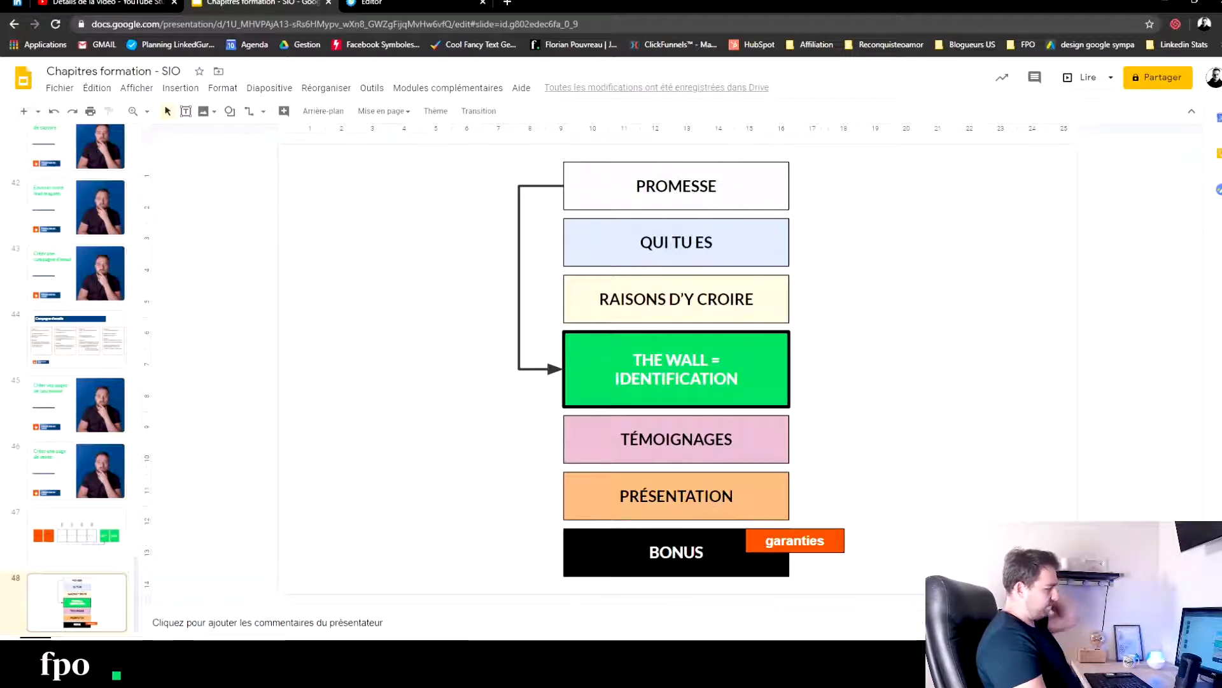
left_click(387, 2)
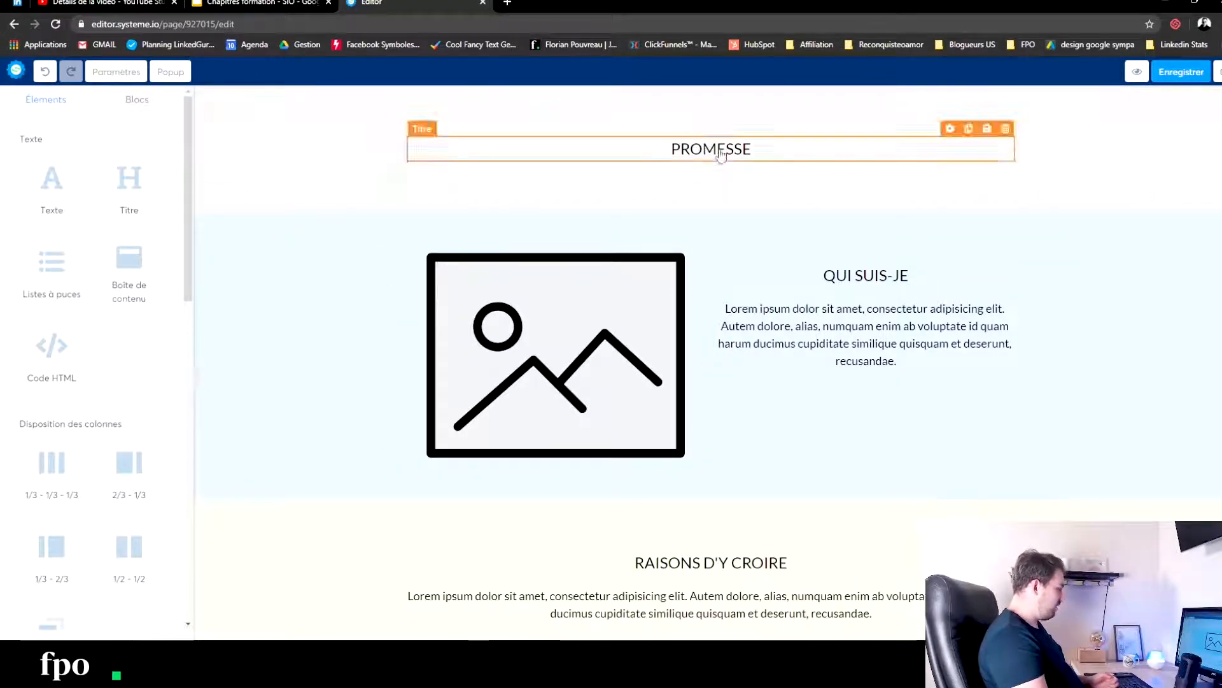
- Place a button element below the PROMESSE title
scroll(91, 383, "down", 6)
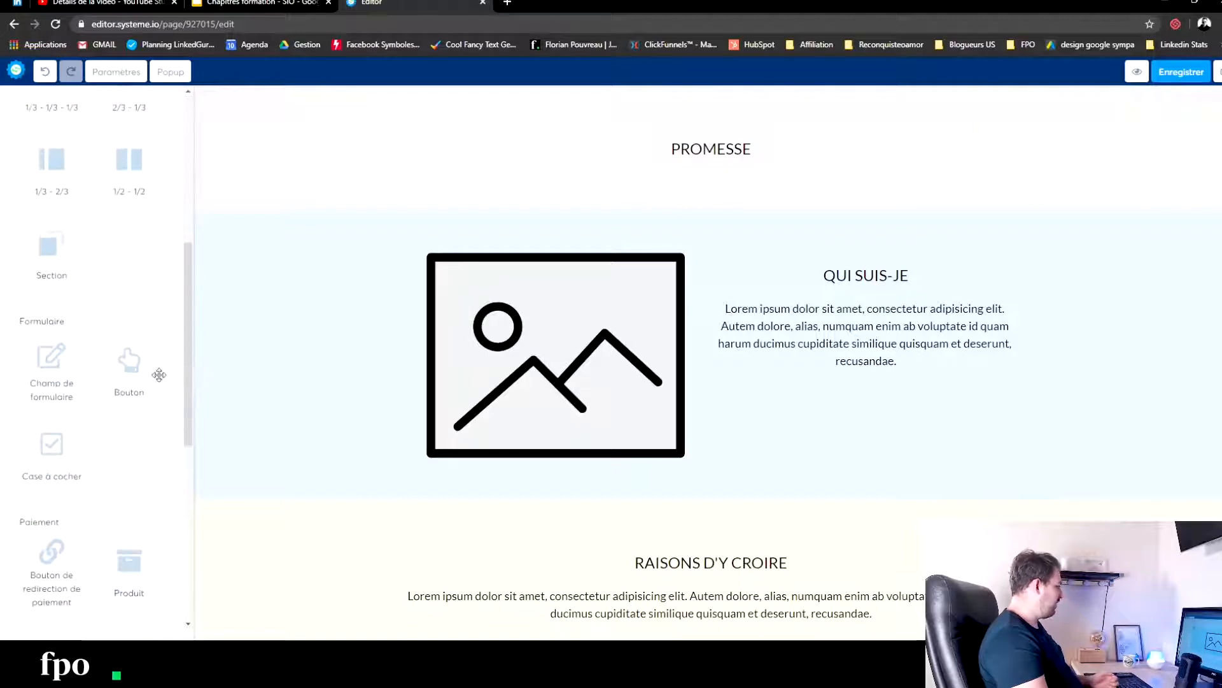
left_click_drag(132, 378, 725, 185)
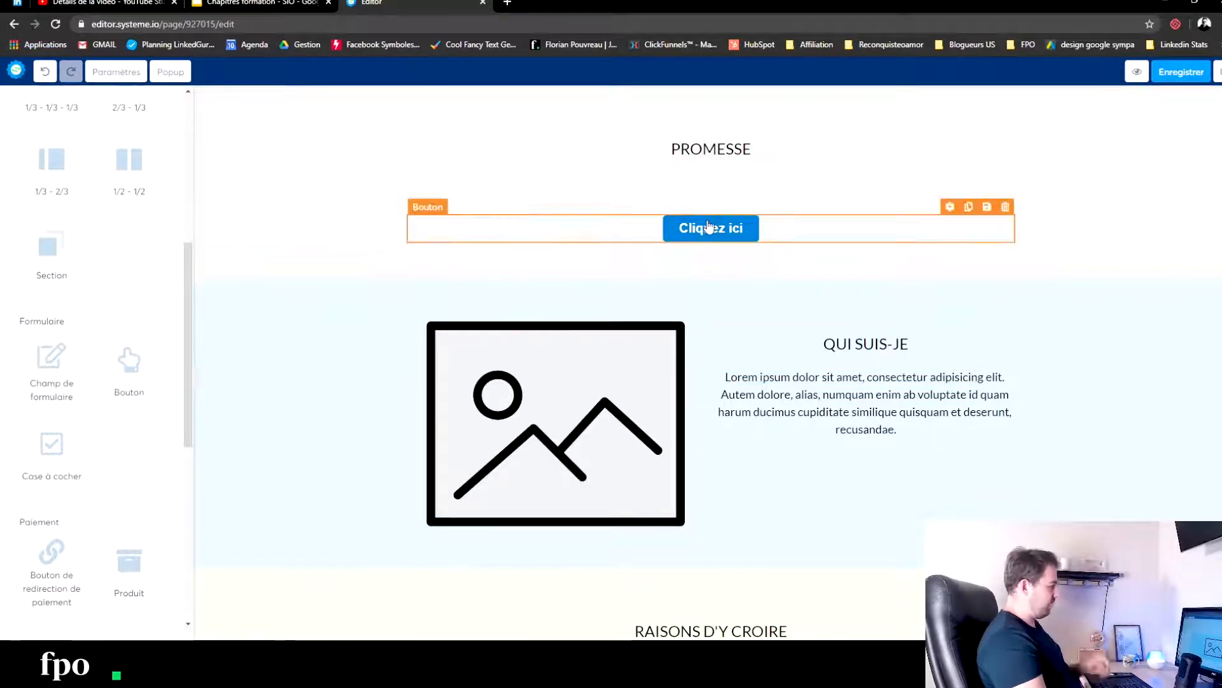
left_click(722, 236)
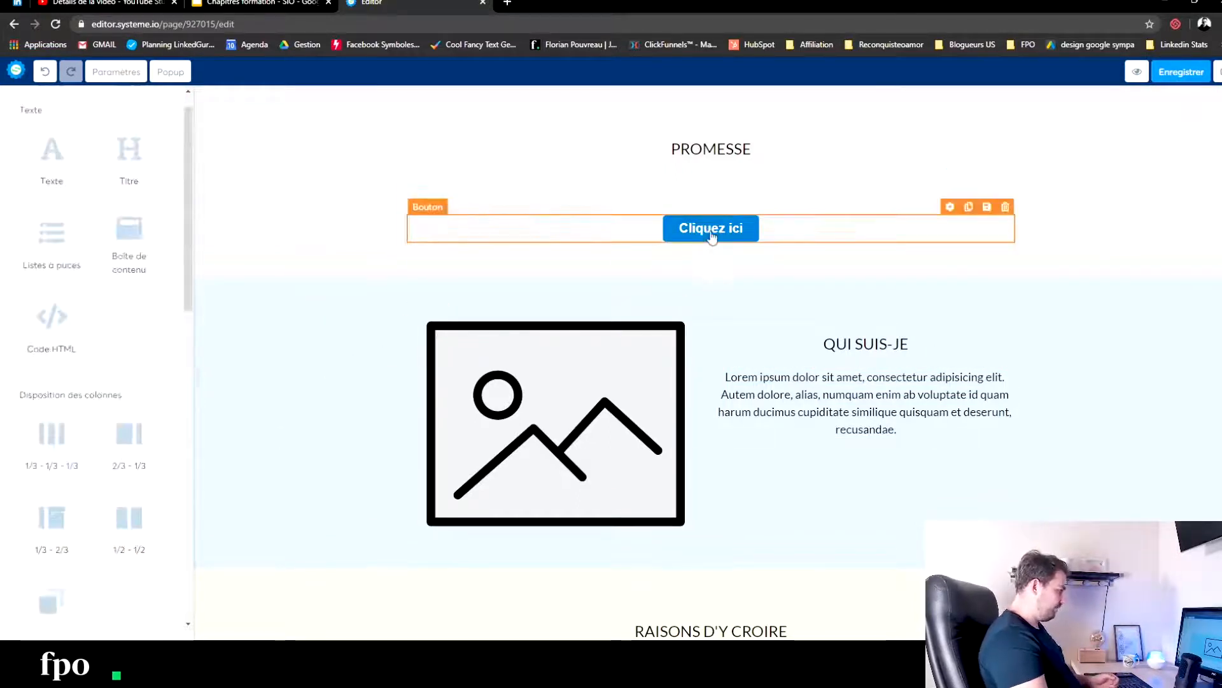
scroll(97, 298, "up", 1)
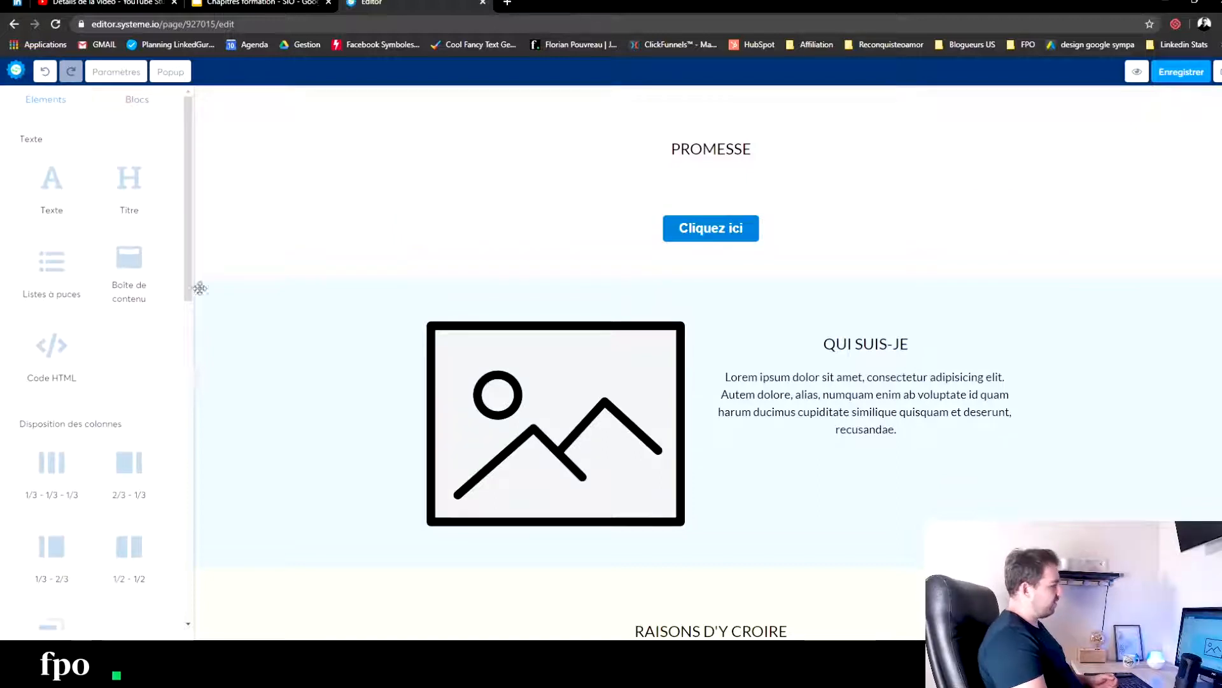
- Set the action of the button under PROMESSE to "Vers l'étape suivante dans le tunnel" and deselect it
left_click(684, 240)
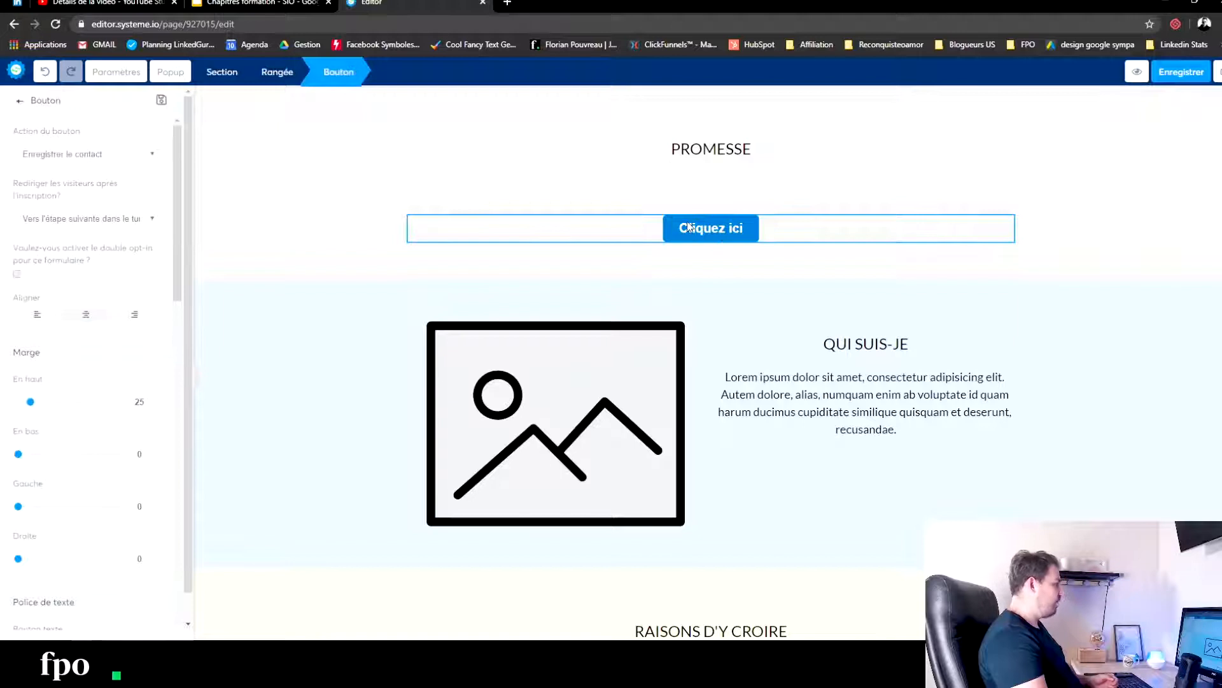
left_click(68, 156)
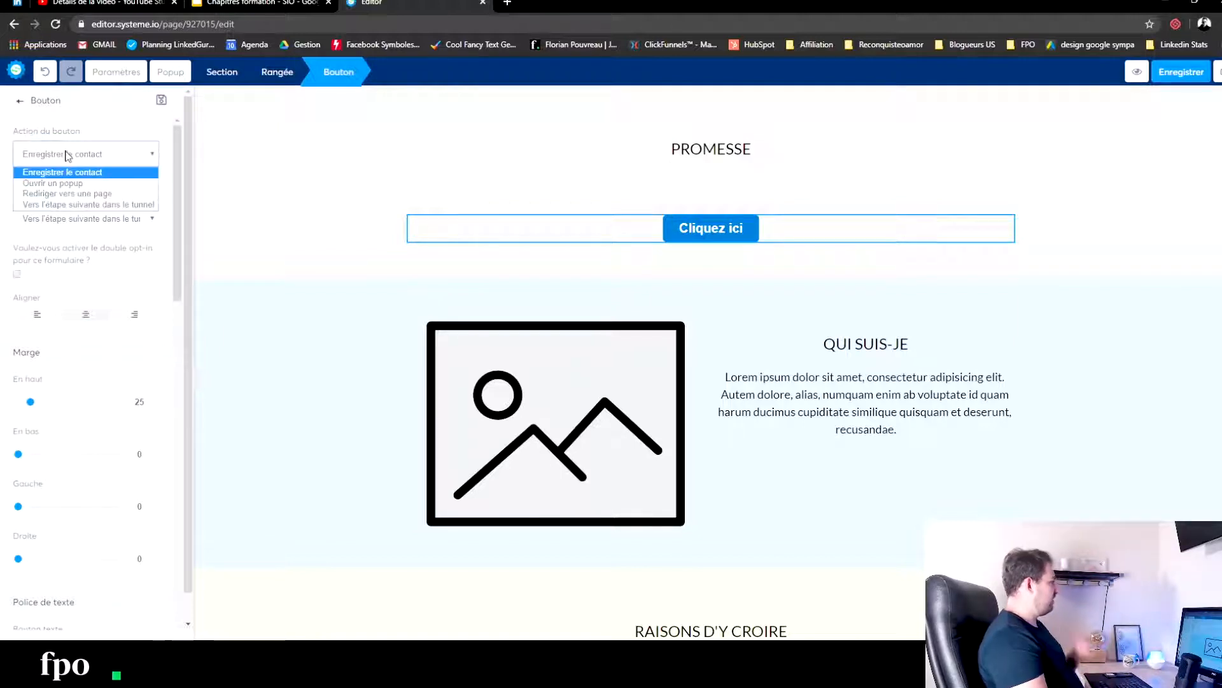
left_click(84, 205)
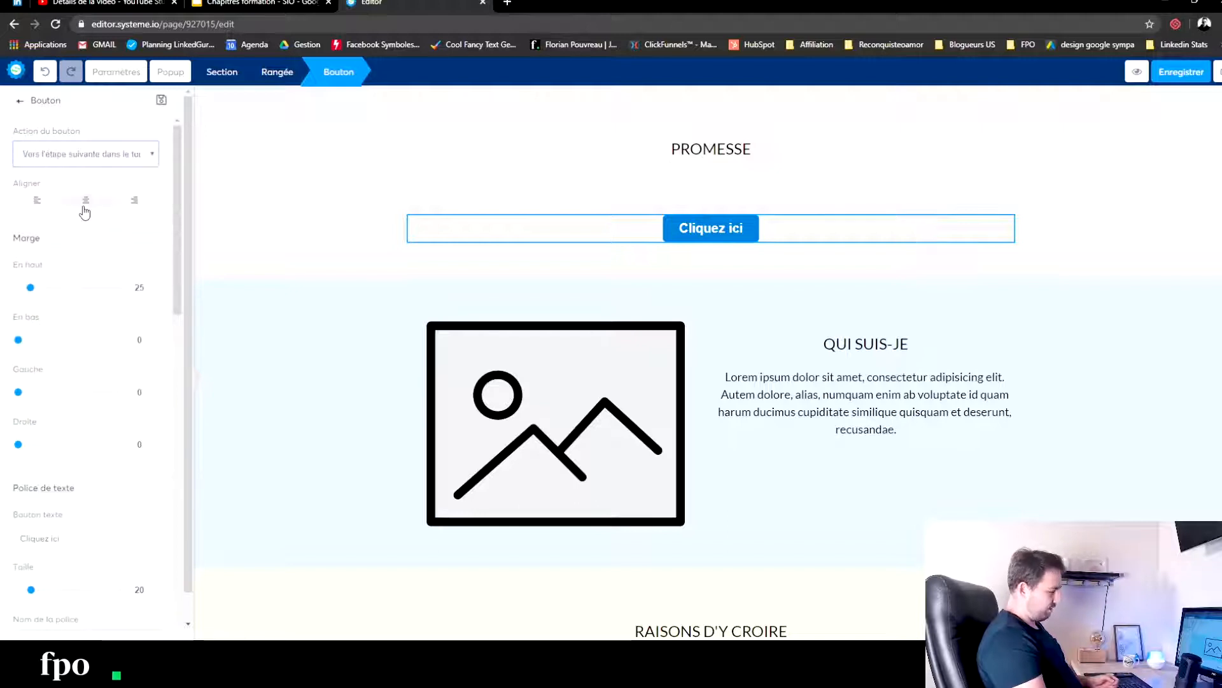
left_click(321, 169)
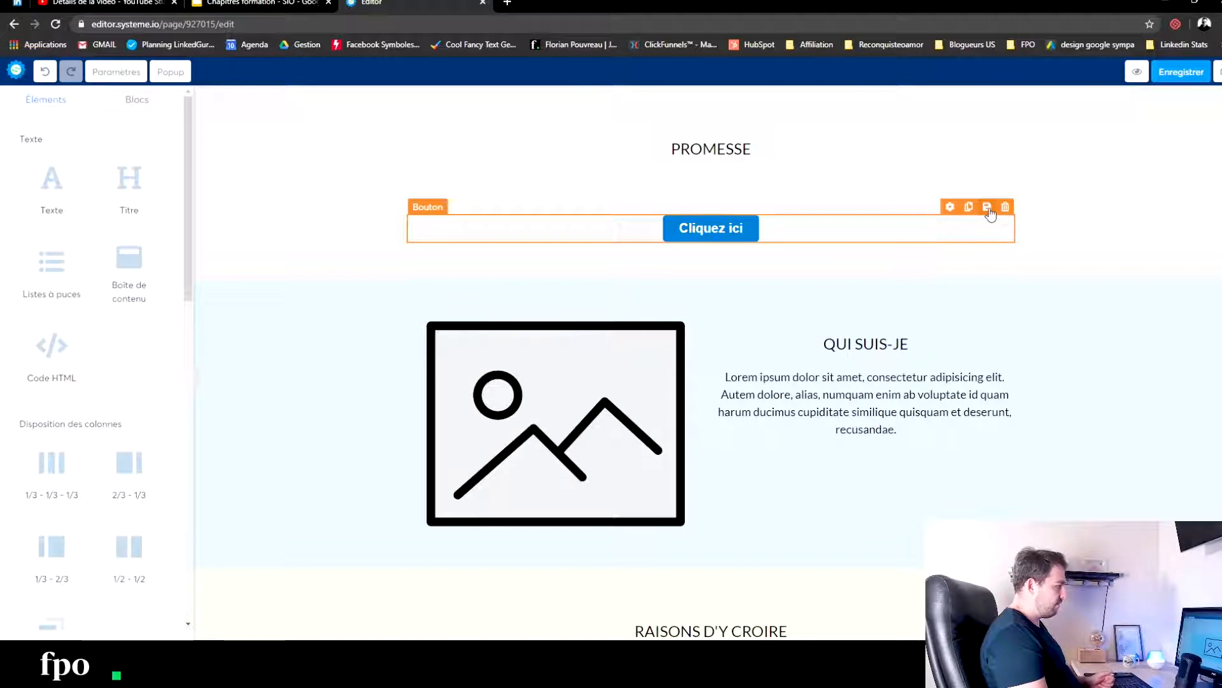
- Duplicate the button under PROMESSE and move the copy below the image in the QUI SUIS-JE section
left_click(987, 207)
left_click(859, 176)
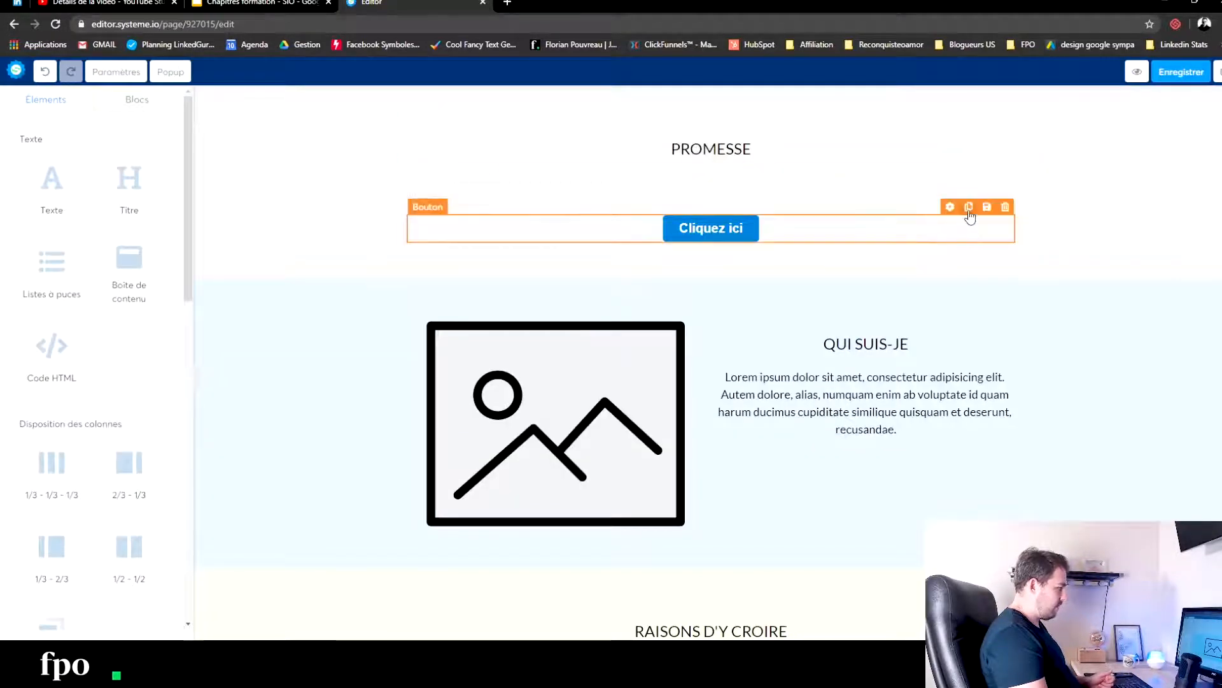
left_click(969, 209)
left_click_drag(694, 273, 684, 589)
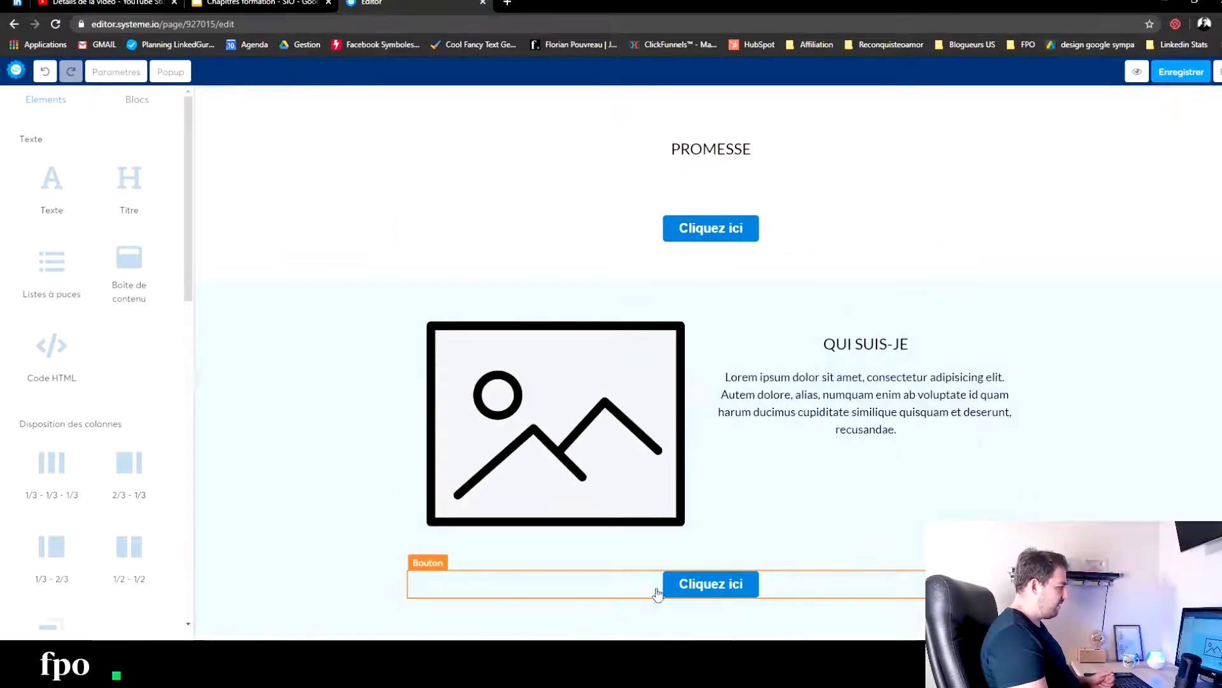
- Place a text element under THE WALL title and a button below that text
scroll(633, 448, "down", 6)
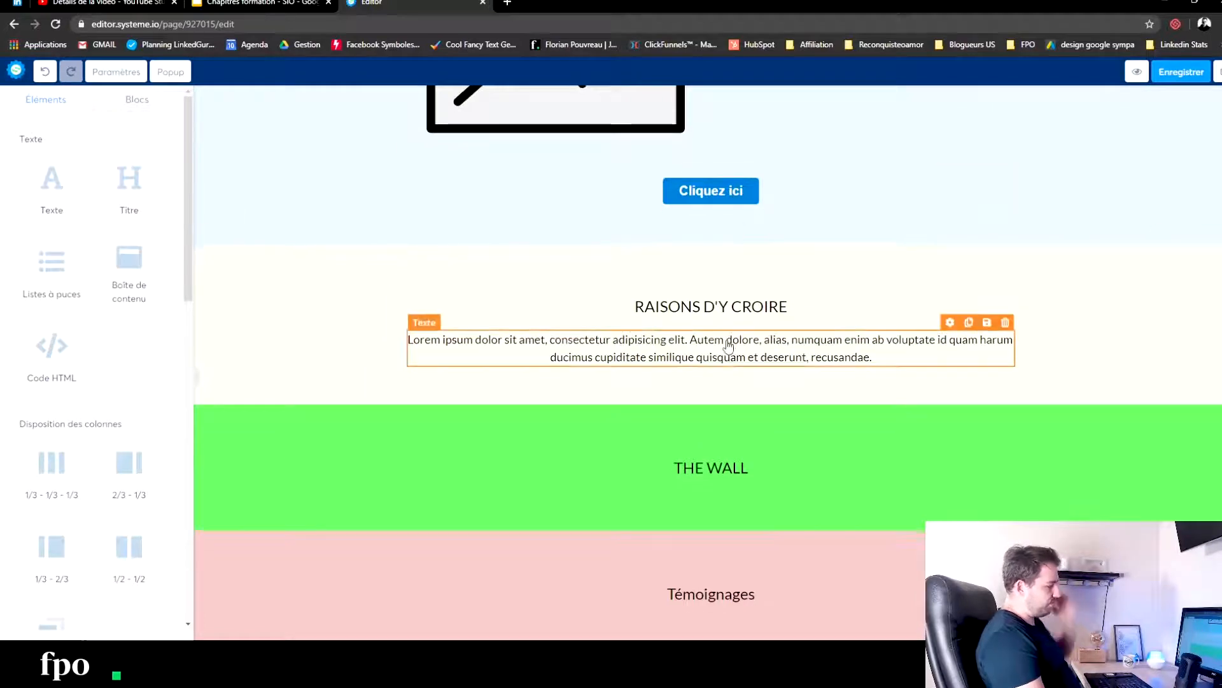
scroll(700, 324, "down", 3)
left_click_drag(44, 192, 738, 315)
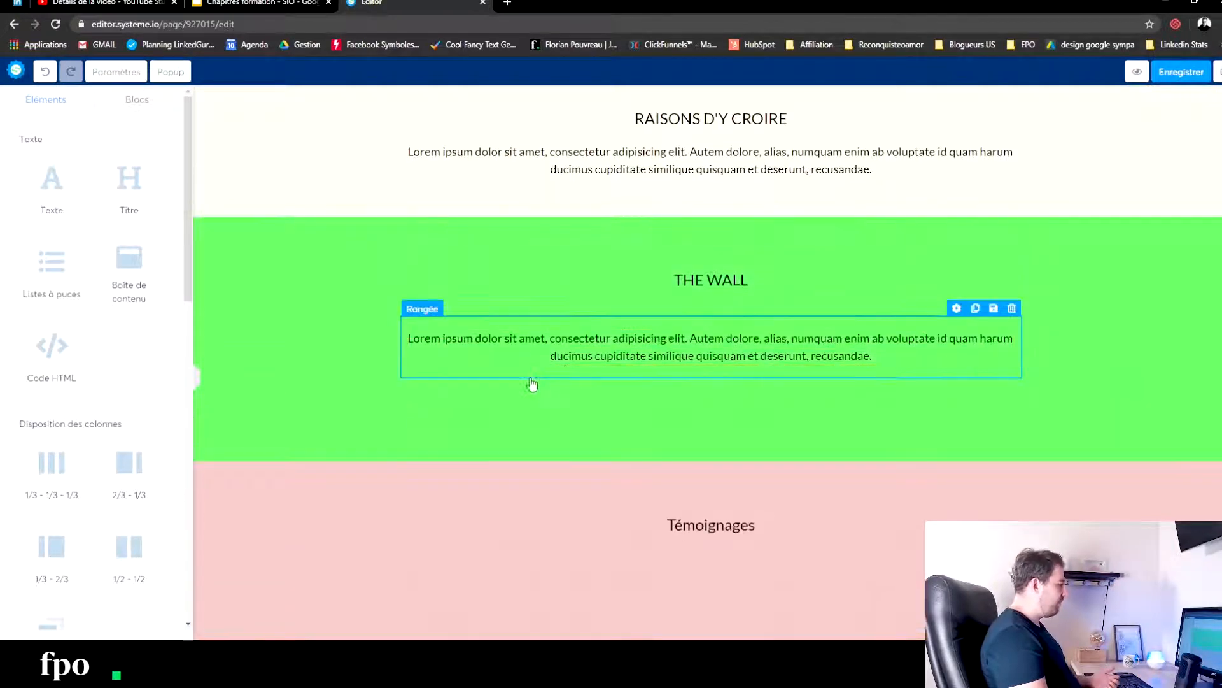
scroll(111, 484, "down", 7)
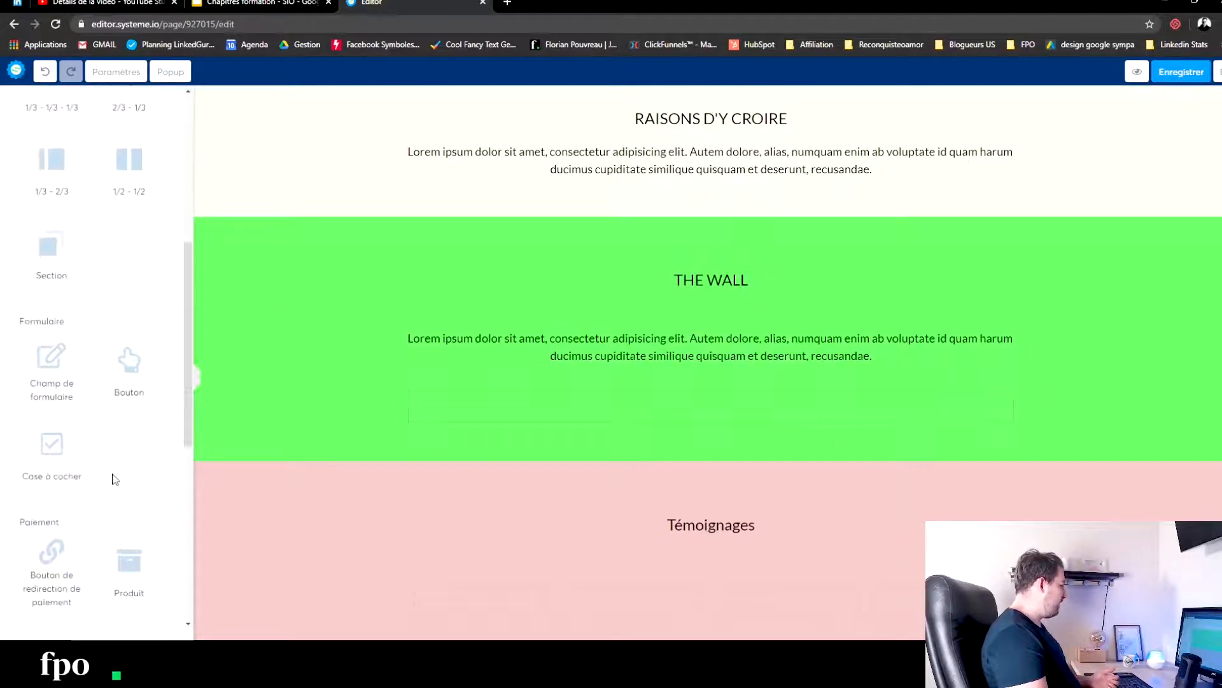
left_click_drag(147, 299, 764, 423)
- Place an image element in each of the four columns under the Témoignages title
scroll(233, 329, "down", 5)
scroll(234, 329, "up", 3)
scroll(224, 242, "down", 2)
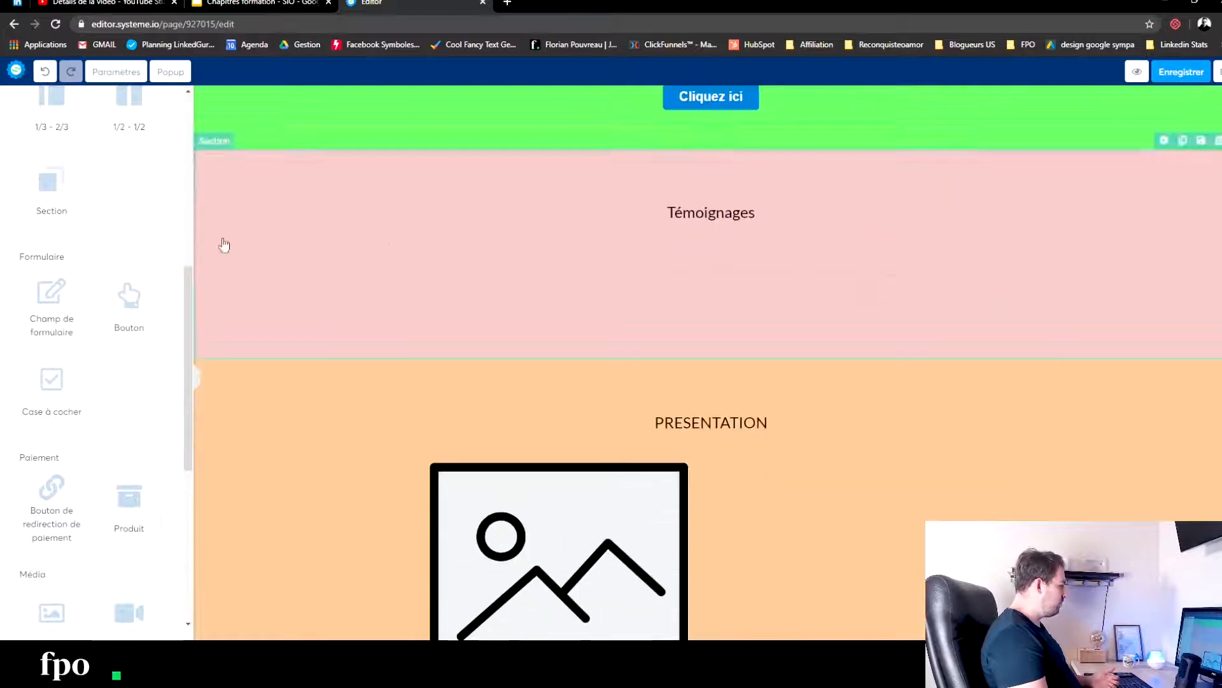
scroll(77, 205, "up", 3)
scroll(78, 205, "up", 4)
scroll(97, 382, "down", 6)
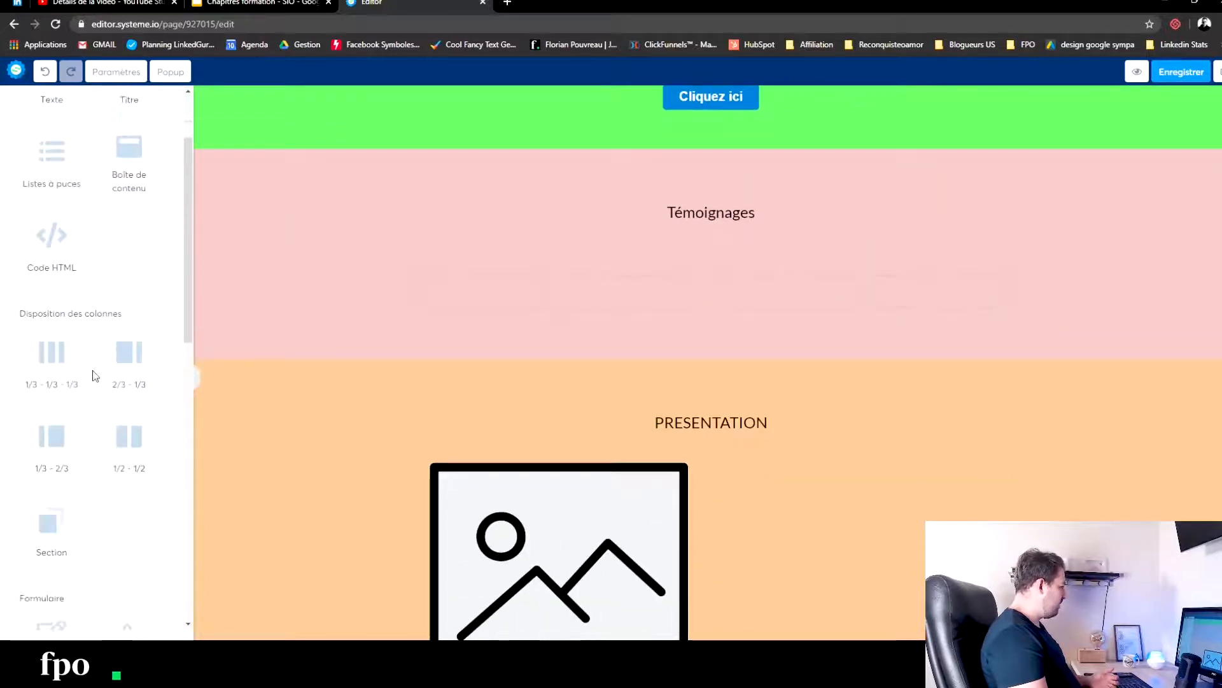
scroll(90, 423, "down", 1)
left_click_drag(65, 558, 481, 306)
left_click_drag(51, 560, 637, 319)
left_click_drag(51, 559, 834, 319)
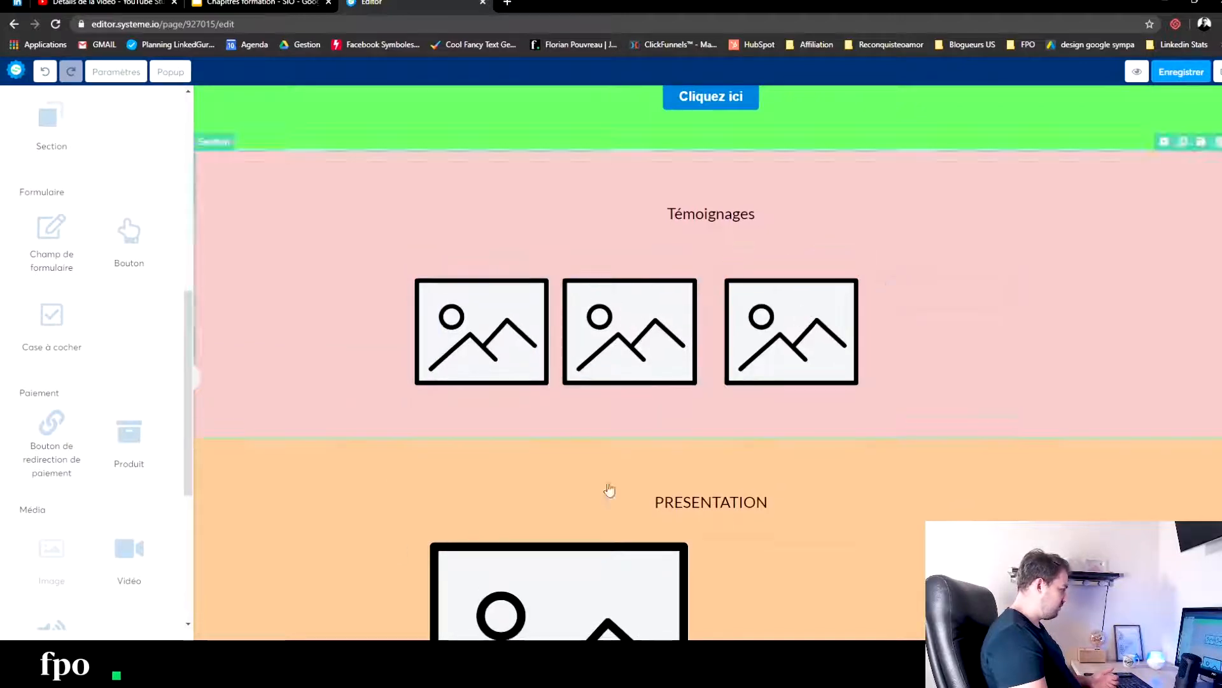
left_click_drag(51, 559, 924, 306)
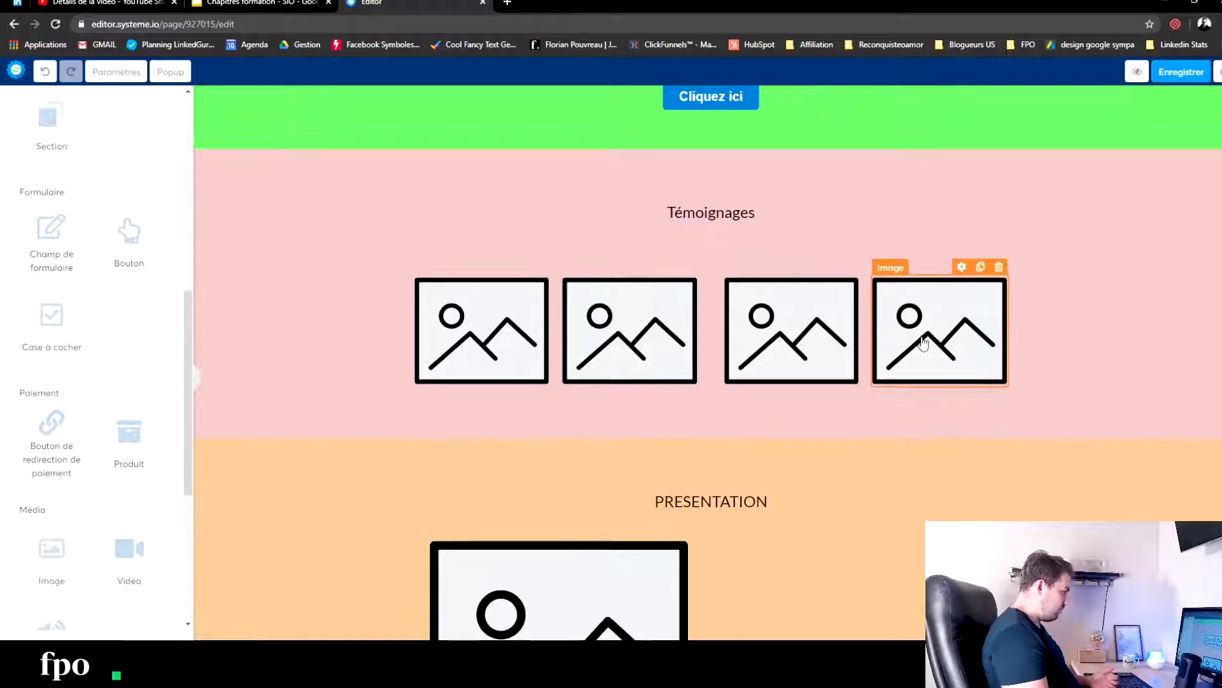
- Place a text element below each of the four images in the Témoignages section
scroll(110, 200, "up", 4)
scroll(110, 200, "up", 4)
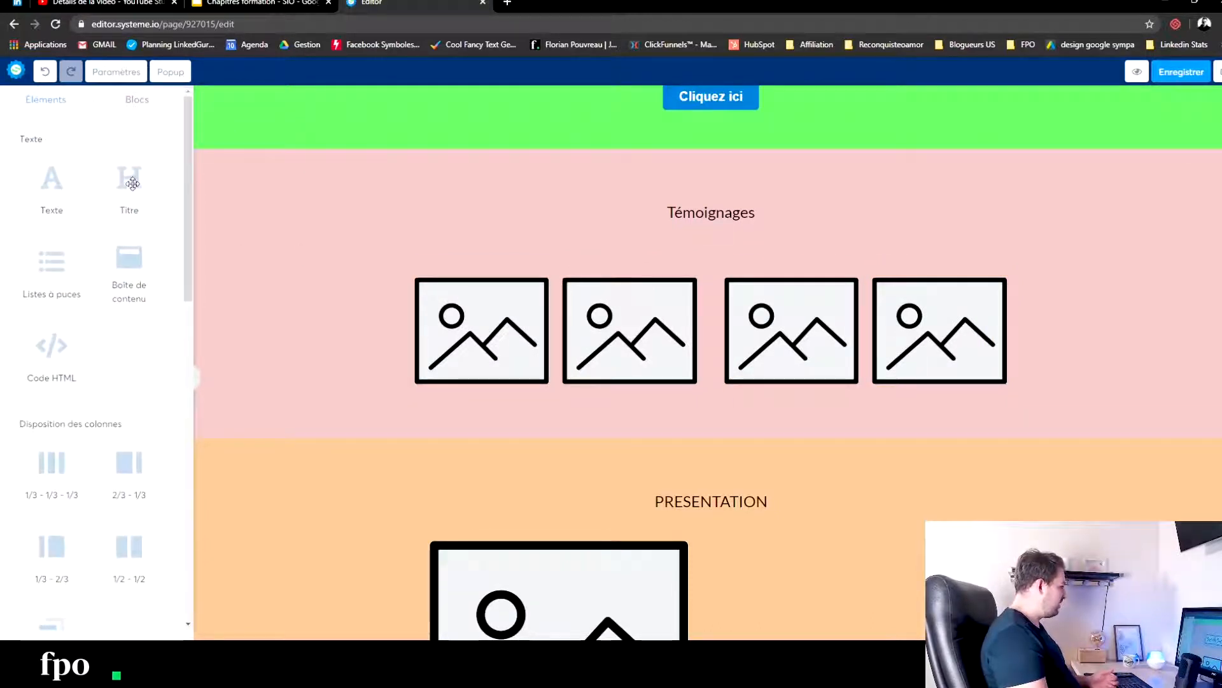
left_click_drag(50, 189, 503, 391)
left_click_drag(71, 200, 637, 357)
left_click_drag(74, 204, 817, 392)
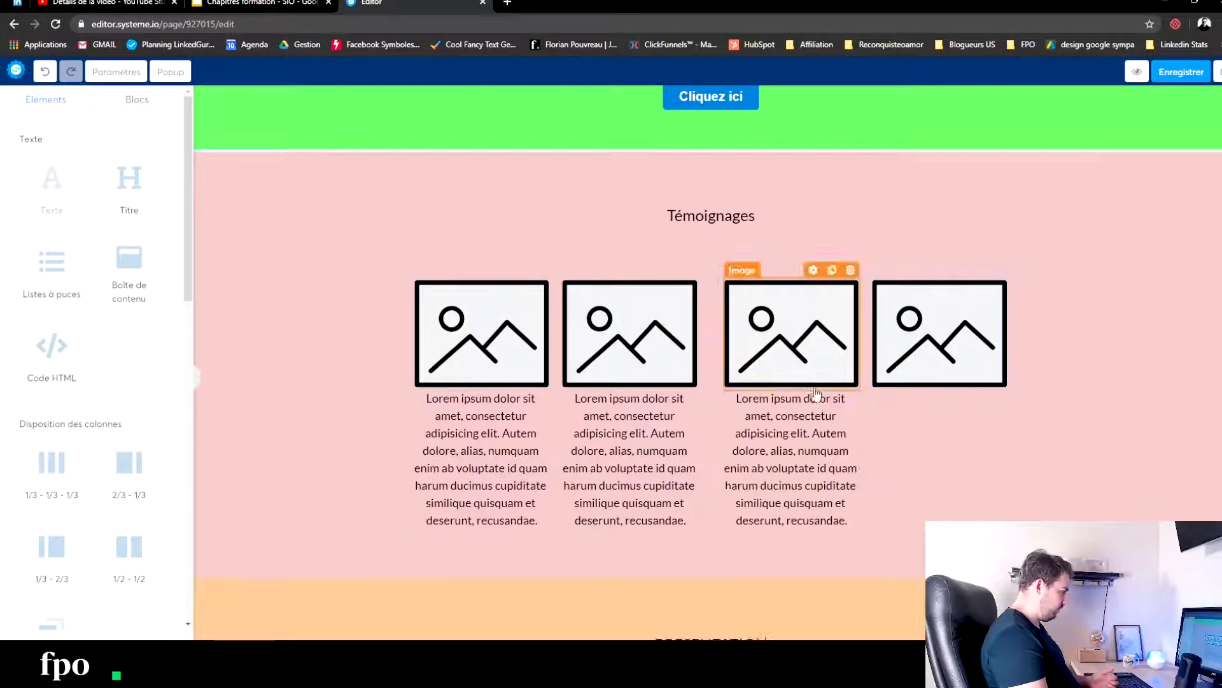
left_click_drag(51, 191, 941, 387)
left_click(1088, 284)
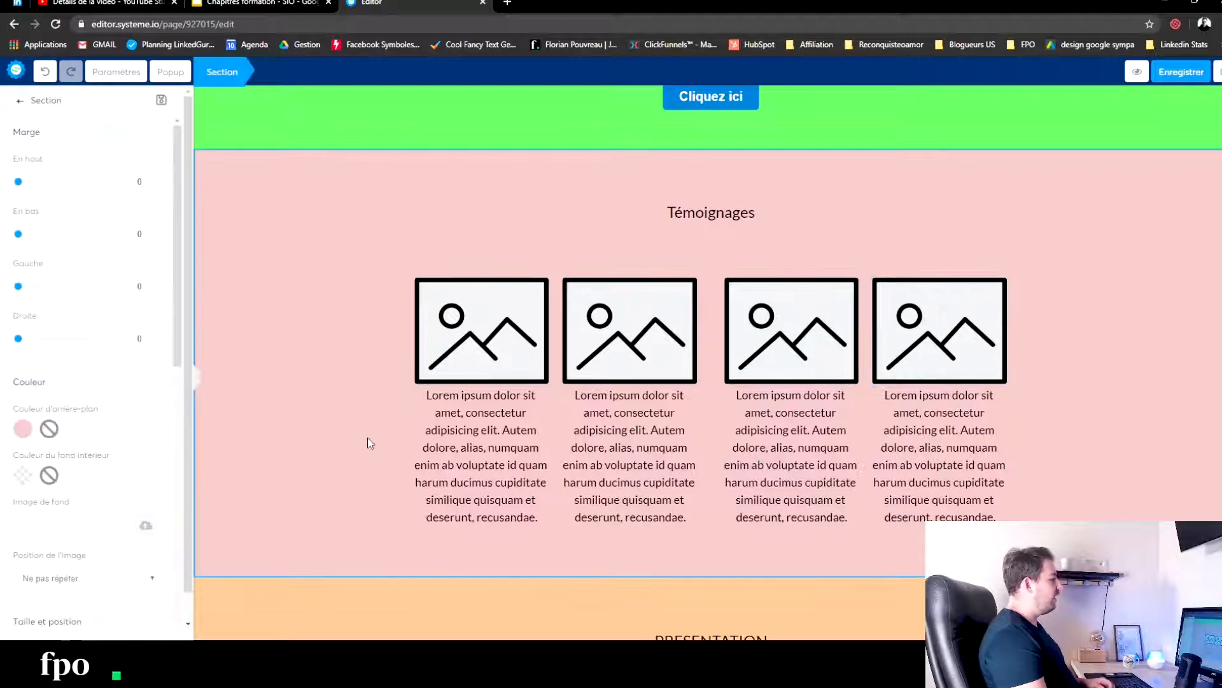
- Set the top margin of the text below the first Témoignages image to 12
left_click(467, 455)
left_click(479, 437)
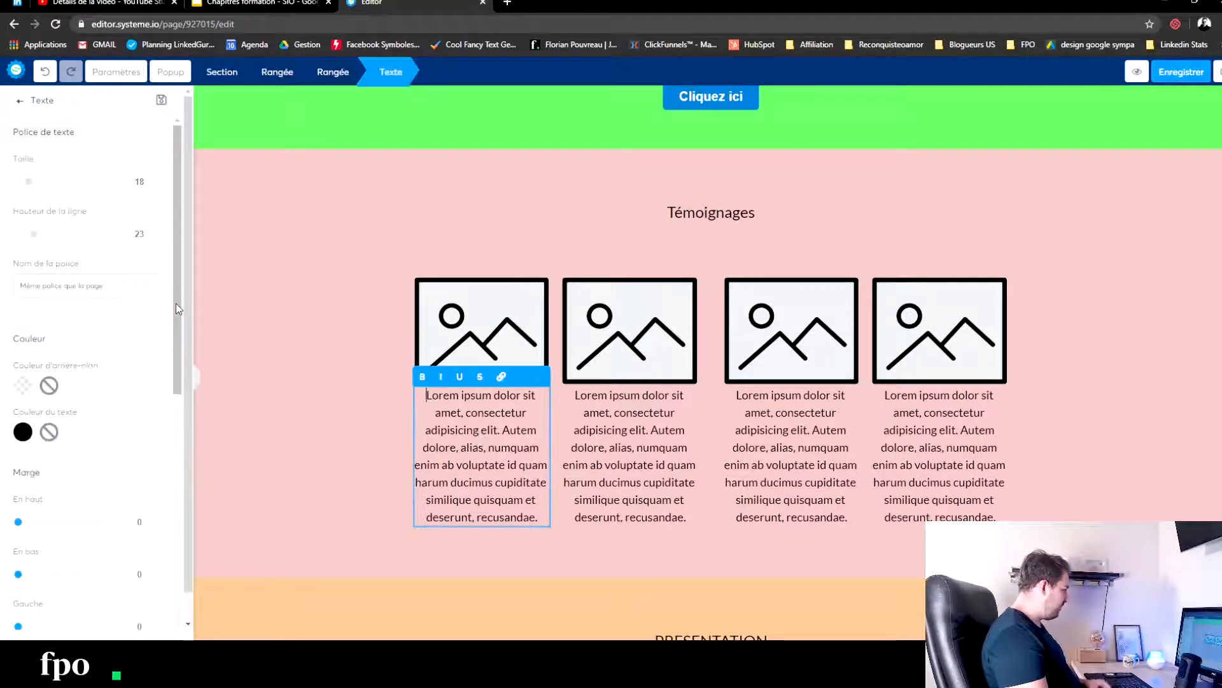
left_click_drag(20, 523, 25, 526)
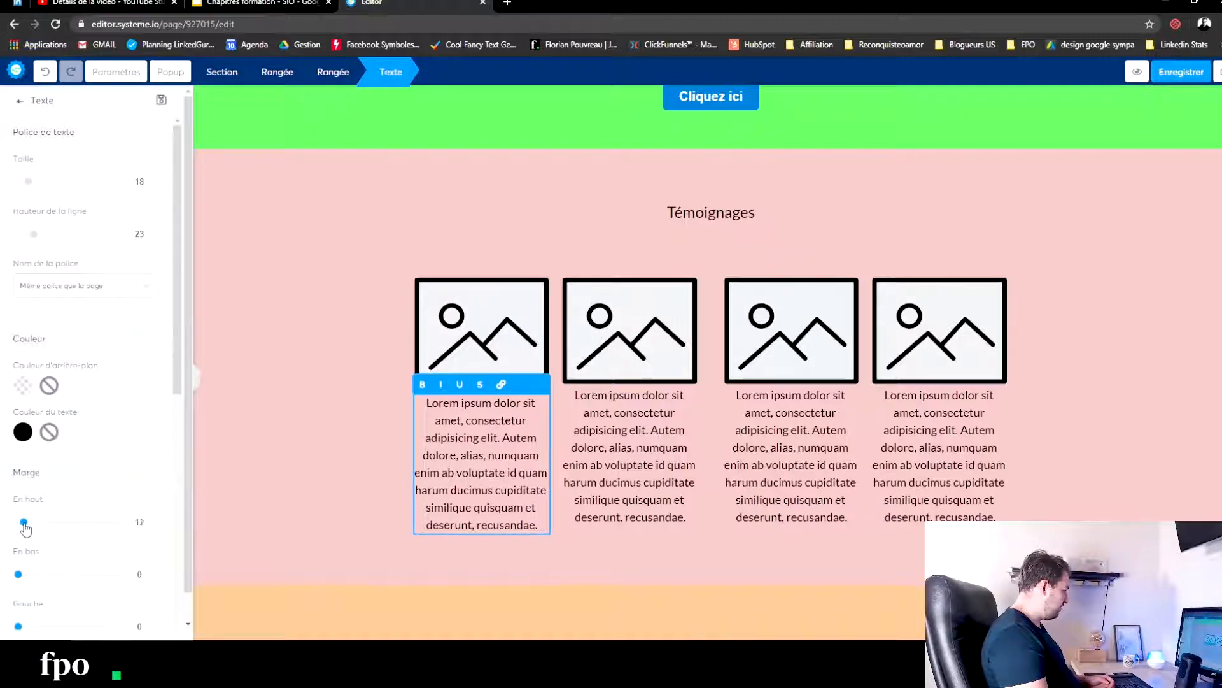
- Set the top margin of the texts below the first and second Témoignages images to 10
left_click(154, 525)
left_click(154, 525)
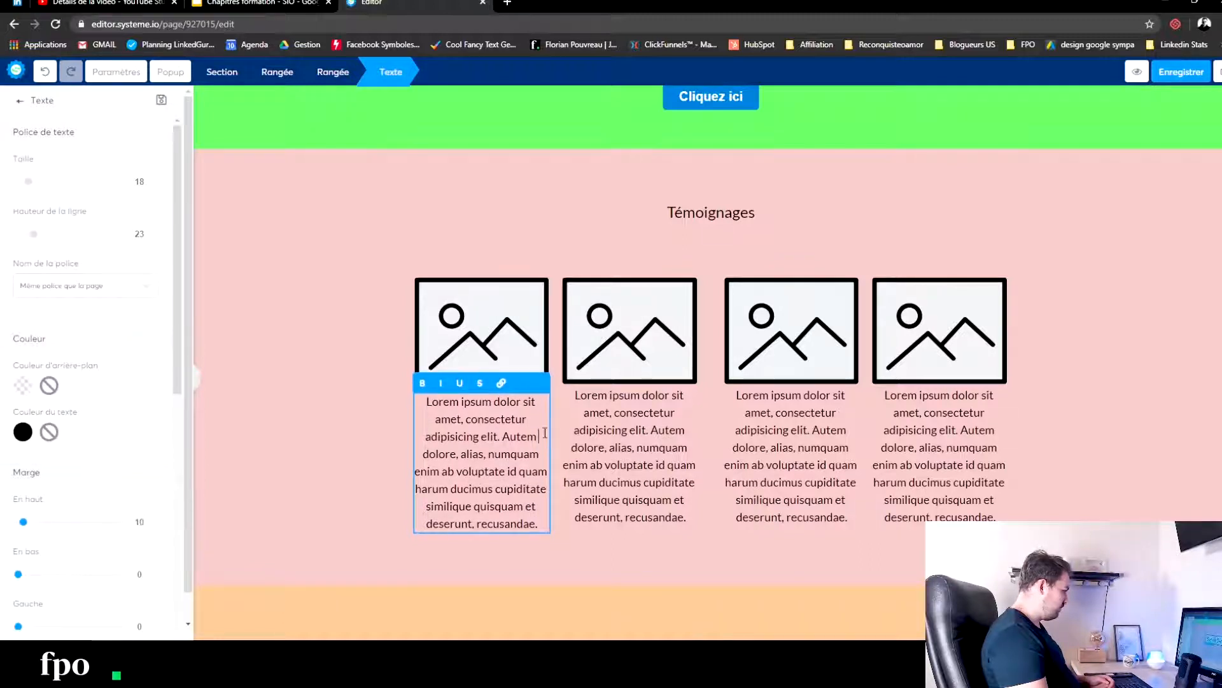
left_click(619, 436)
left_click(629, 410)
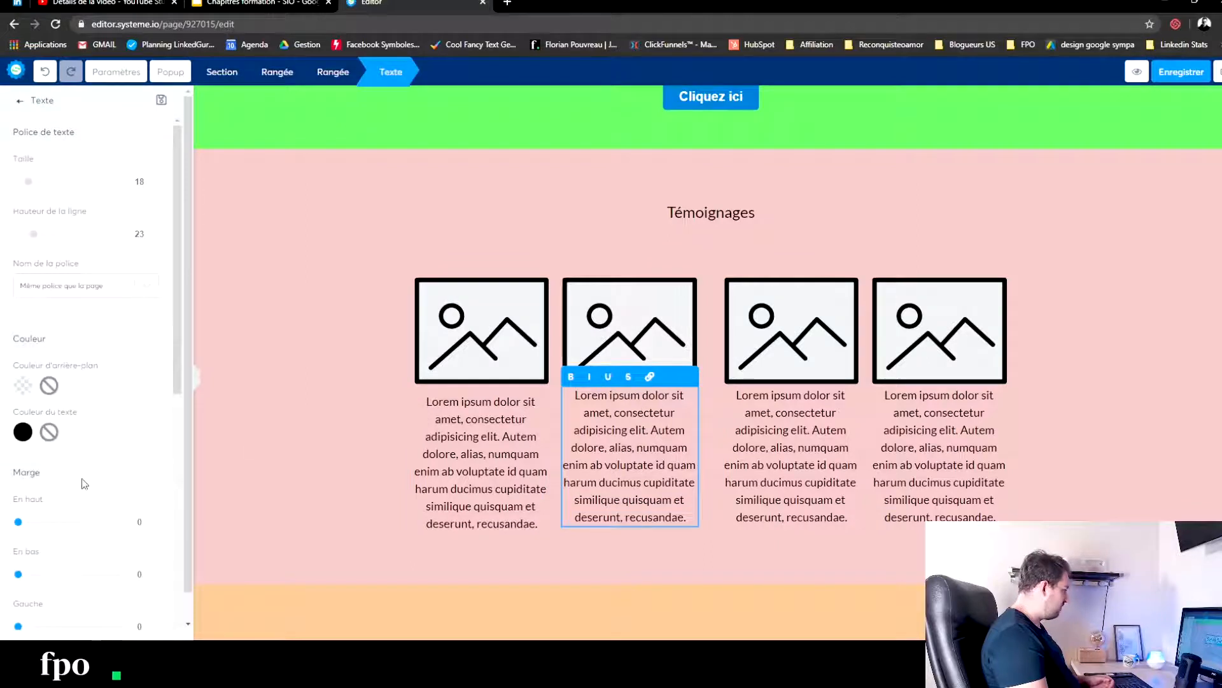
double_click(155, 519)
left_click(155, 519)
left_click(156, 519)
left_click(156, 519)
left_click(156, 519)
left_click(155, 519)
left_click(156, 519)
left_click(156, 519)
left_click(155, 519)
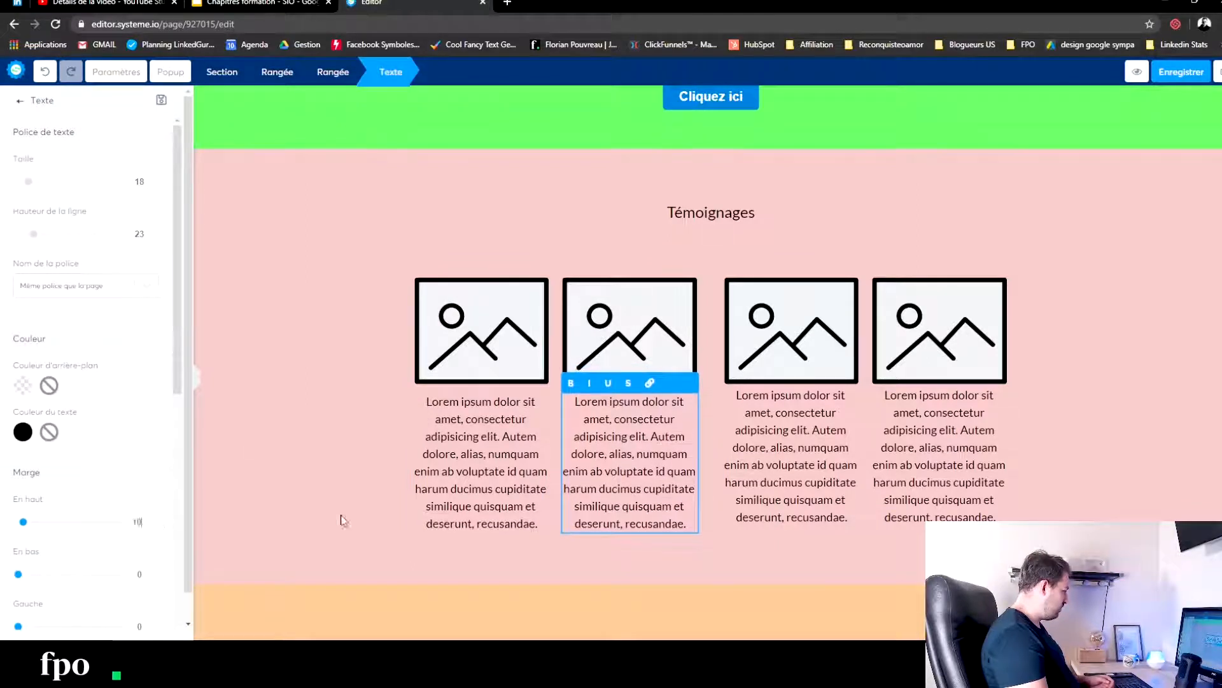
- Set the top margin of the text below the third Témoignages image to 10
left_click(759, 410)
left_click(786, 428)
left_click(156, 518)
left_click(156, 519)
left_click(156, 519)
left_click(156, 519)
left_click(156, 519)
left_click(156, 519)
left_click(156, 519)
left_click(156, 519)
left_click(156, 519)
- Set the top margin of the text below the fourth Témoignages image to 10
left_click(156, 519)
left_click(915, 438)
left_click(915, 438)
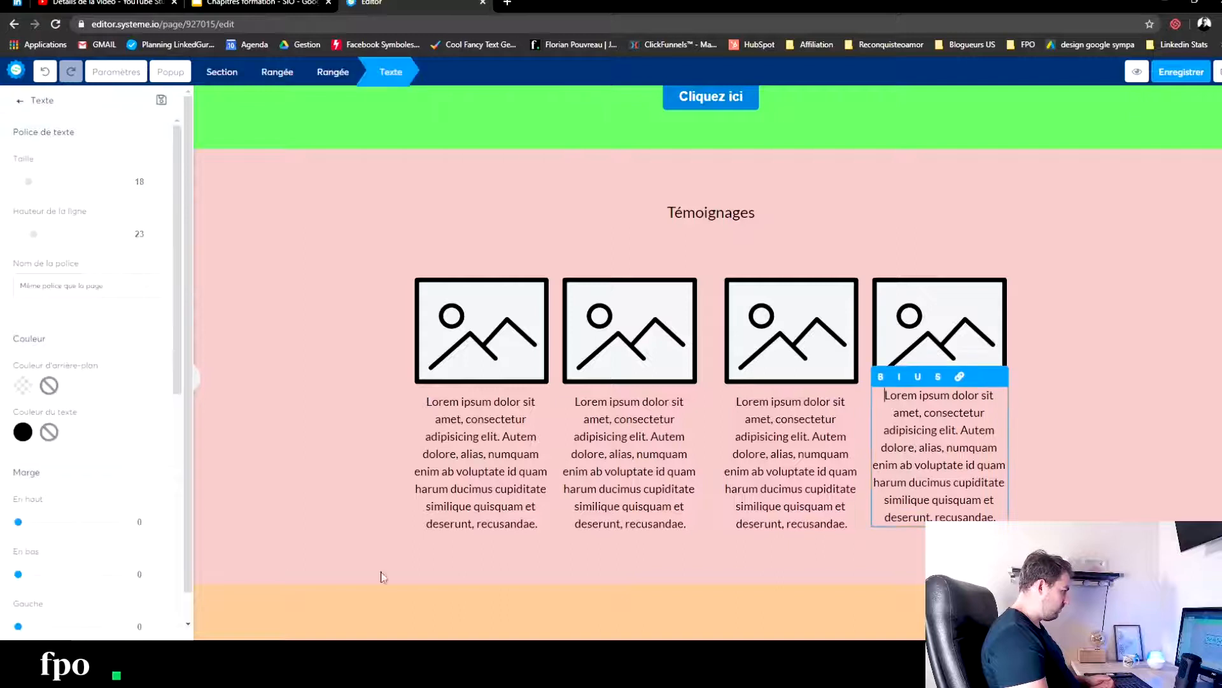
left_click(156, 519)
left_click(156, 519)
left_click(156, 518)
left_click(156, 519)
left_click(156, 519)
left_click(156, 519)
left_click(156, 519)
double_click(156, 519)
left_click(293, 440)
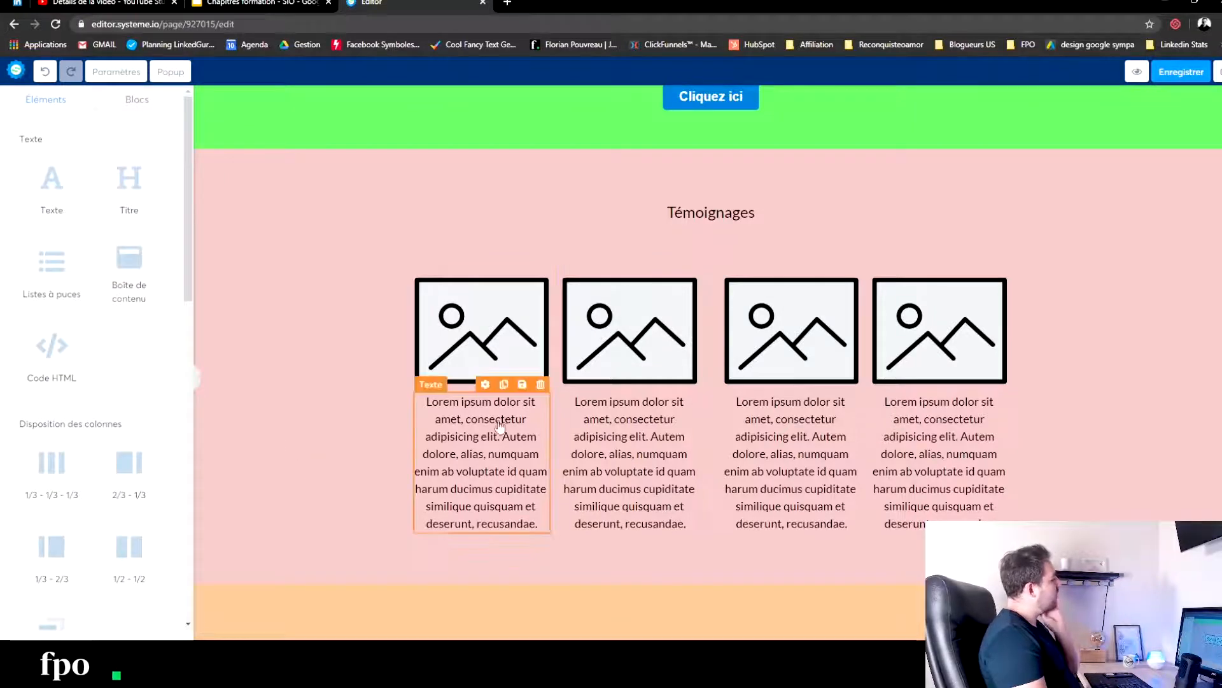
- Place a button element below the four image and text columns of the Témoignages section
scroll(341, 399, "down", 3)
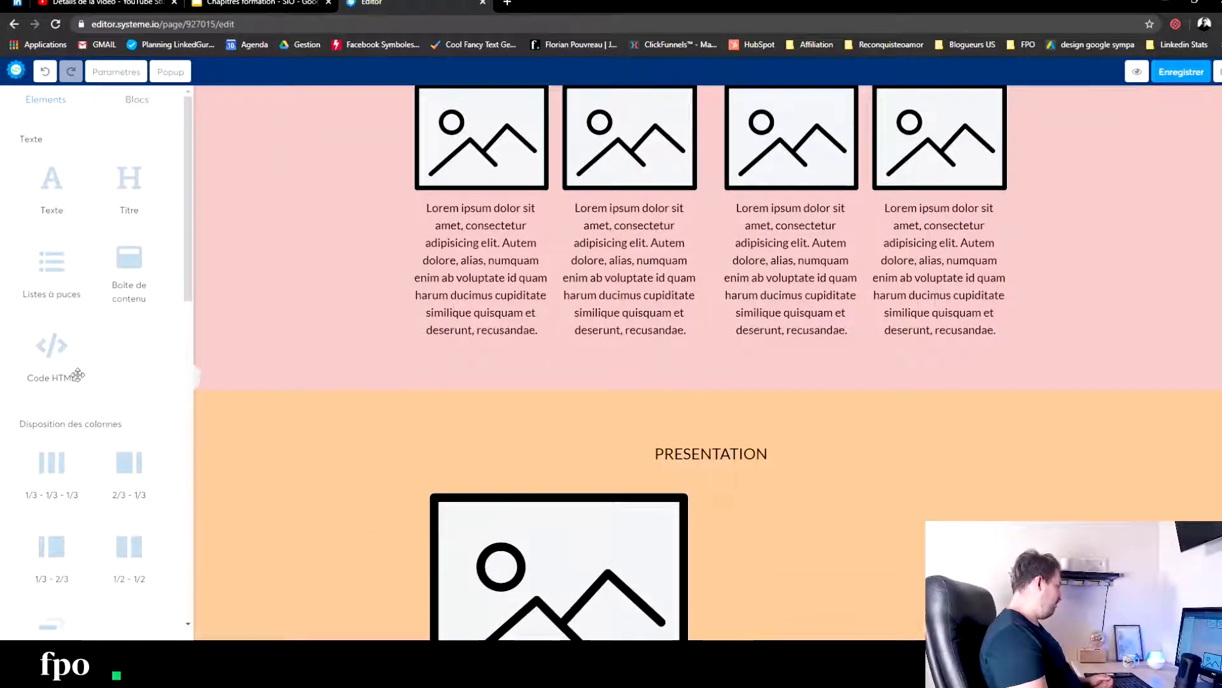
scroll(106, 362, "down", 7)
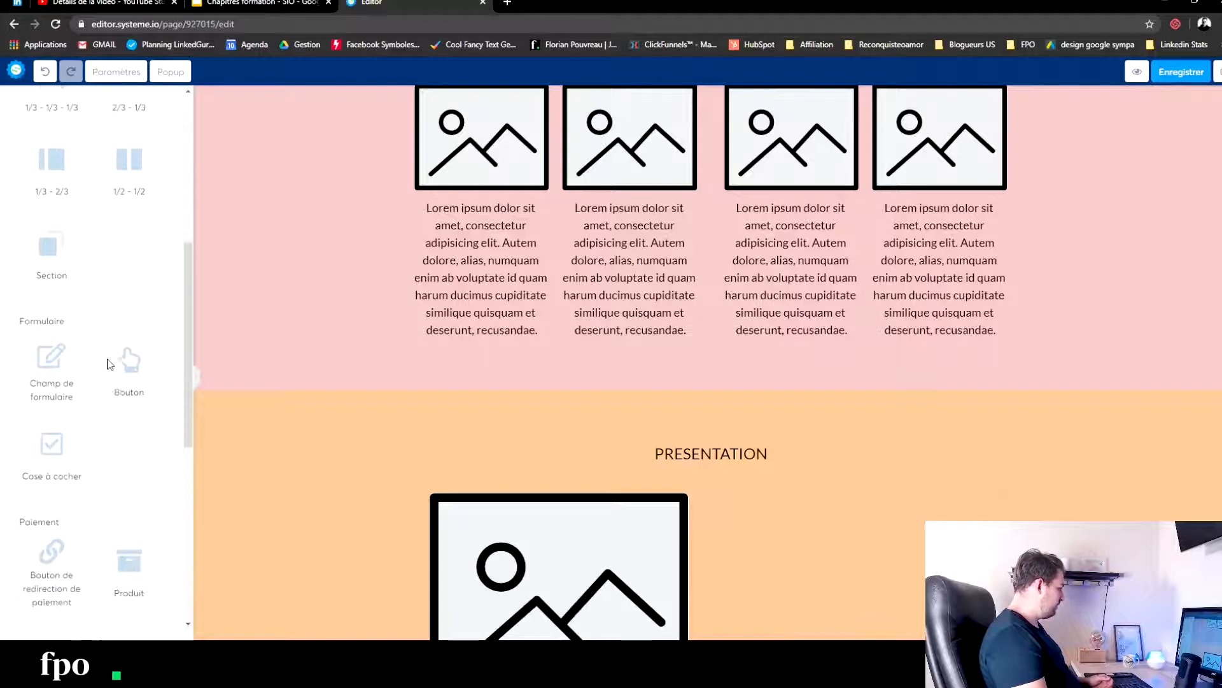
scroll(106, 423, "down", 1)
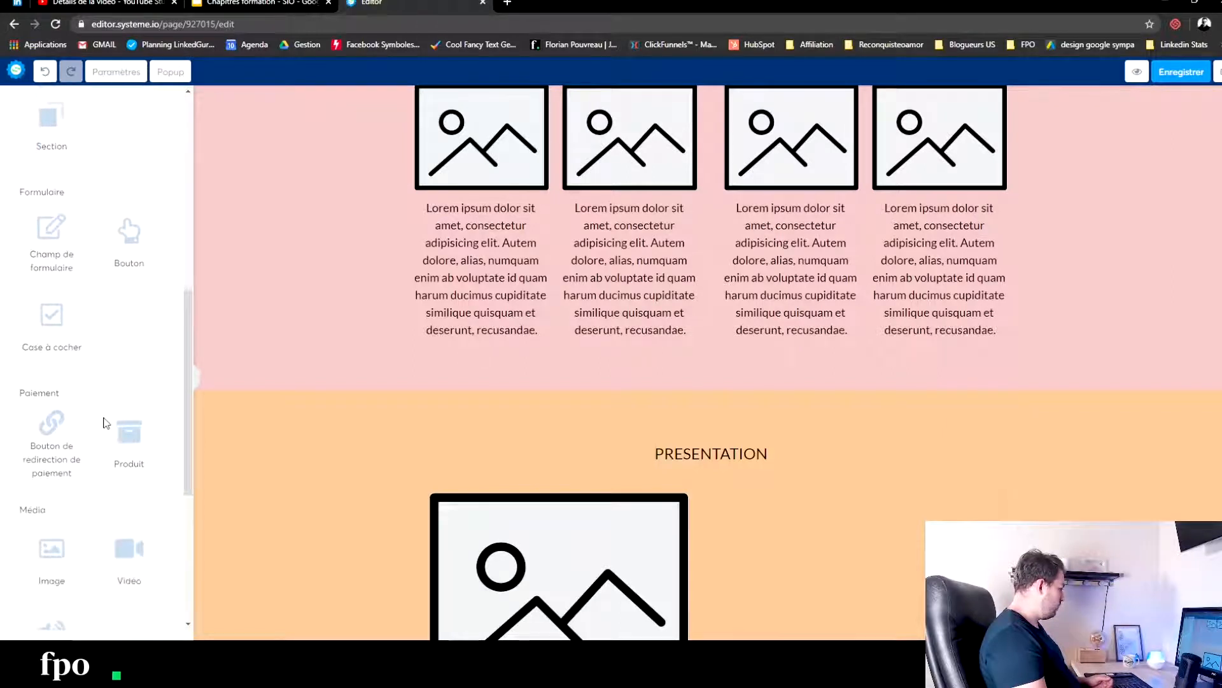
left_click_drag(118, 230, 705, 367)
left_click(327, 357)
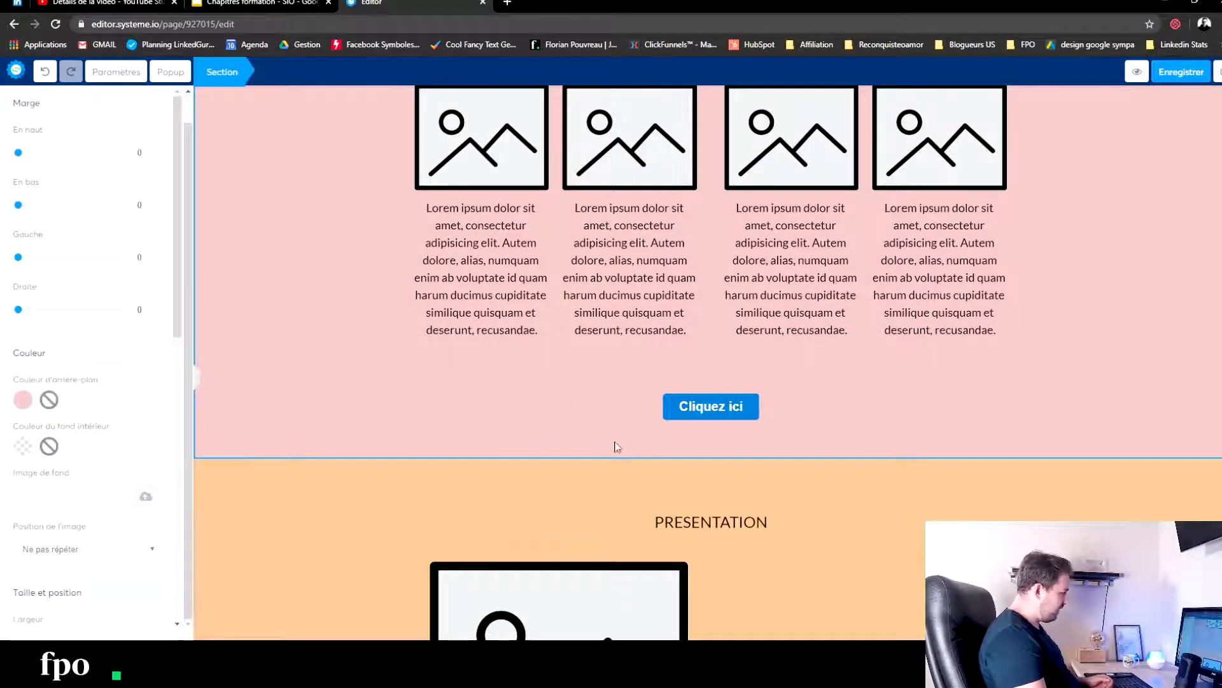
left_click(888, 495)
- Place a title element beside the image in the PRESENTATION section and a text element below that title
scroll(886, 496, "down", 5)
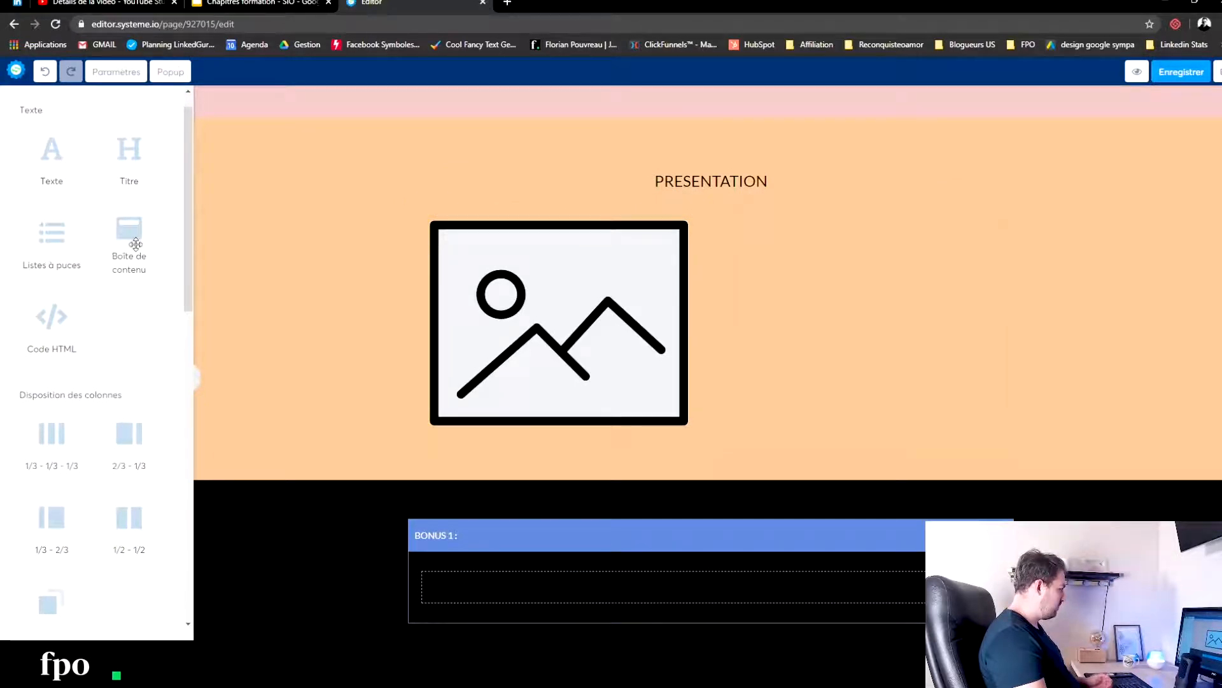
scroll(98, 232, "up", 1)
left_click_drag(129, 184, 801, 243)
left_click_drag(54, 204, 870, 257)
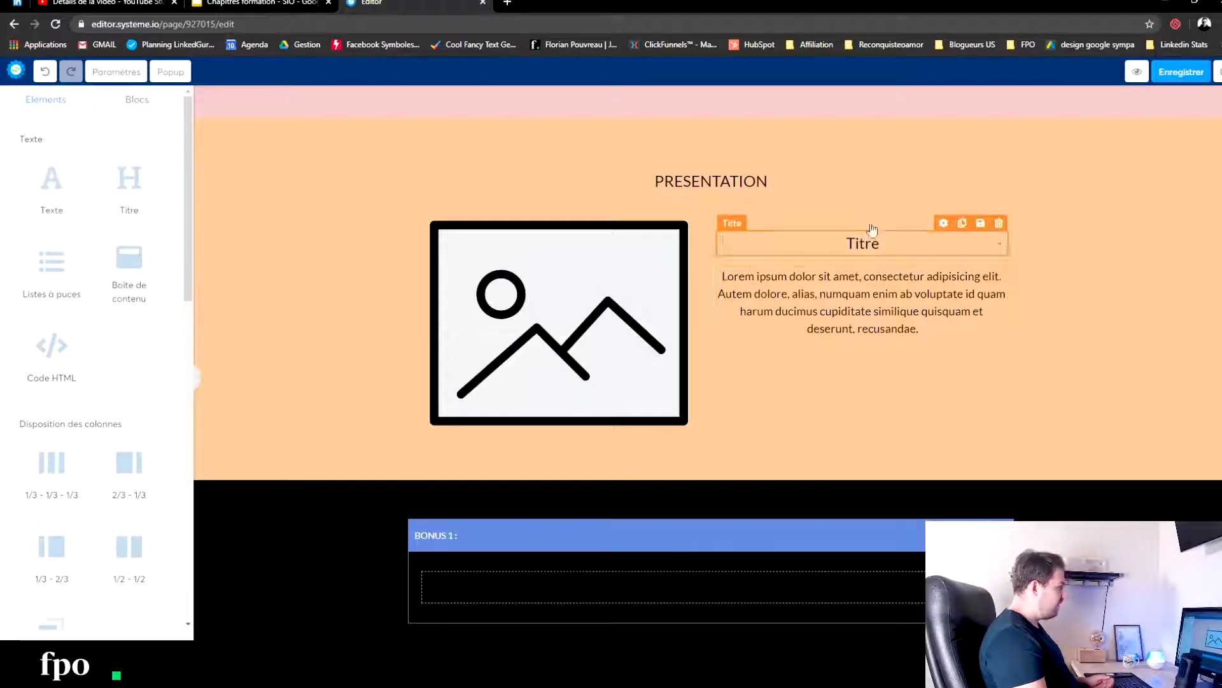
- Duplicate the PRESENTATION row that holds the image, title and text
mouse_move(975, 223)
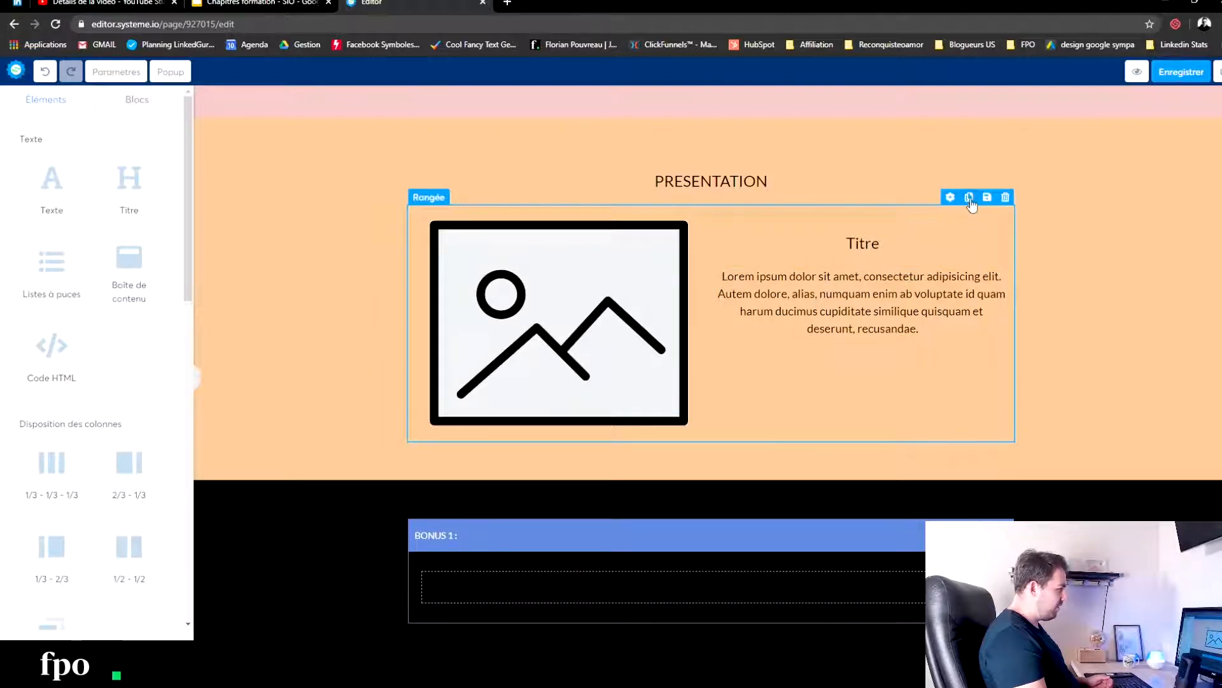
left_click(969, 197)
scroll(758, 414, "down", 3)
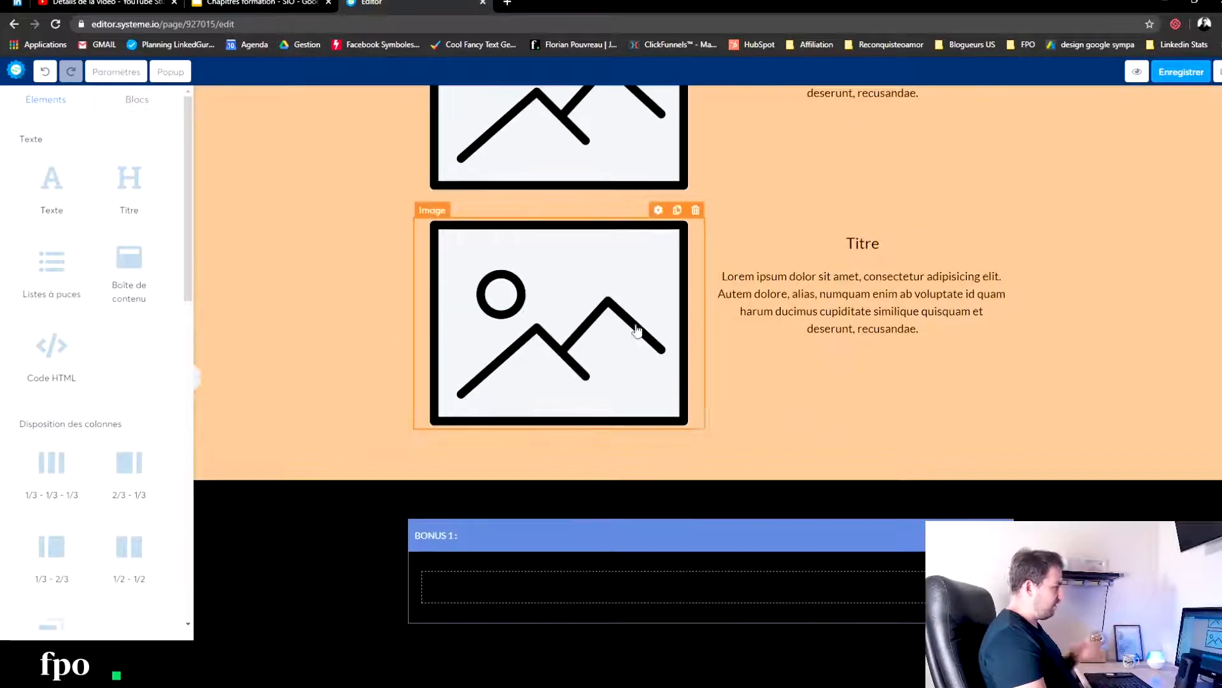
scroll(519, 380, "up", 2)
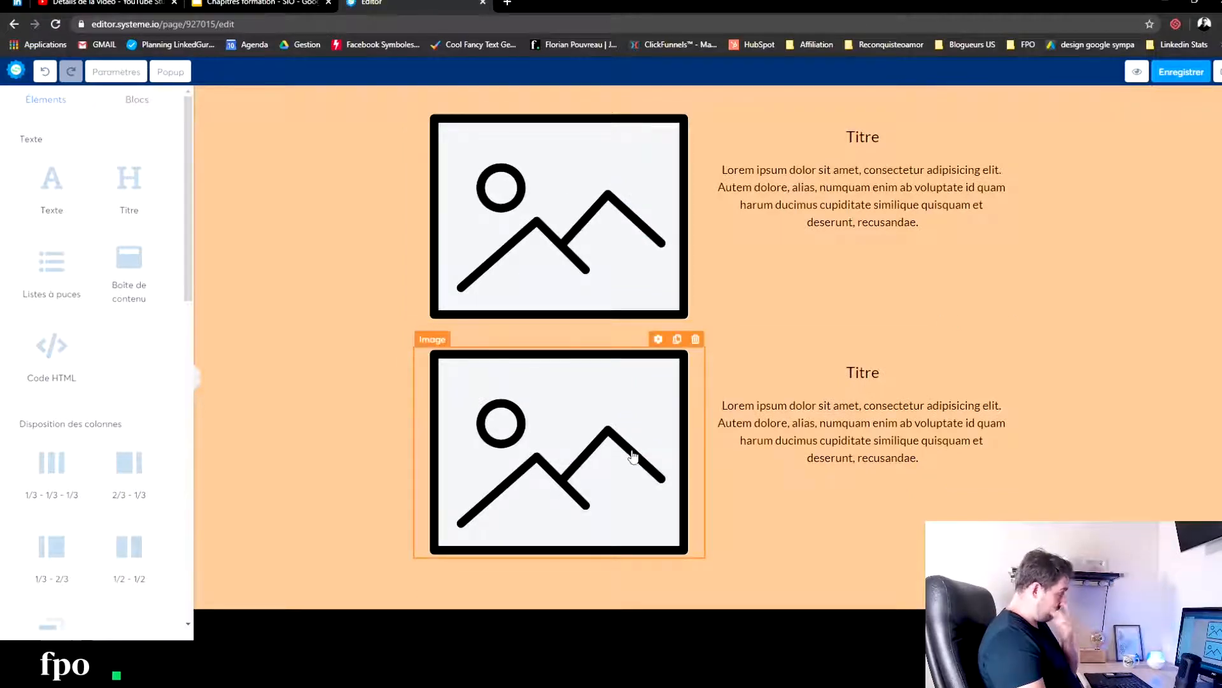
scroll(914, 465, "down", 1)
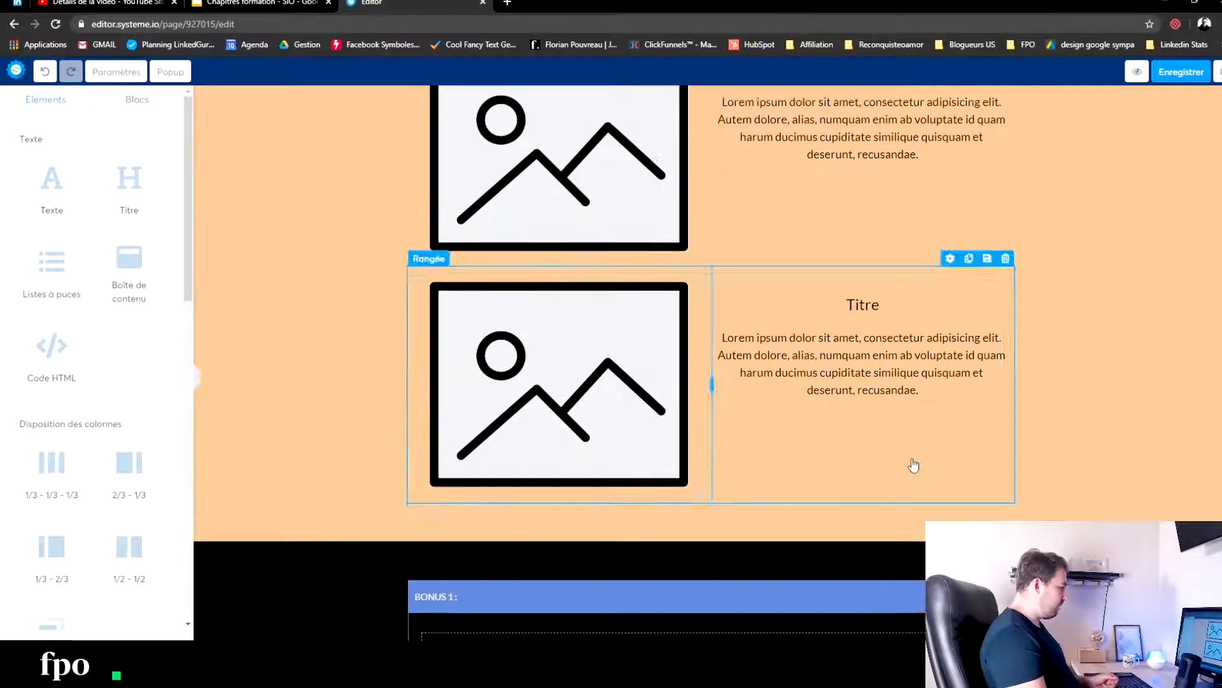
- Place a button element below the second image row of the PRESENTATION section
scroll(764, 484, "down", 1)
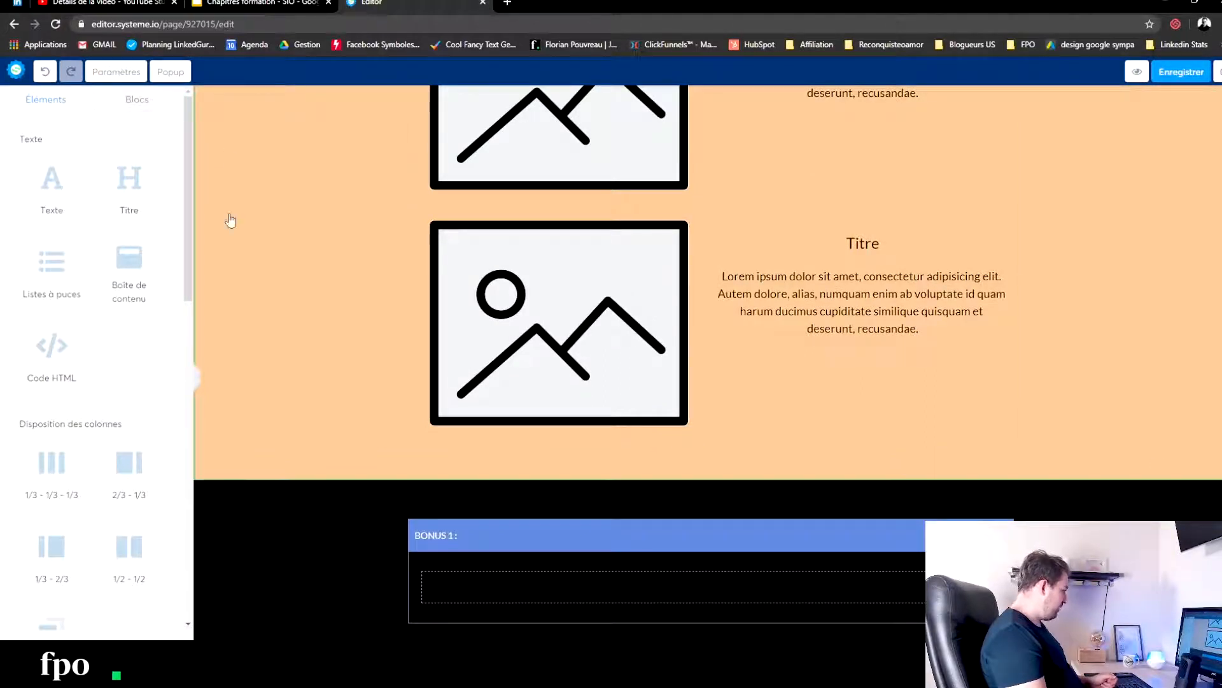
scroll(91, 443, "down", 10)
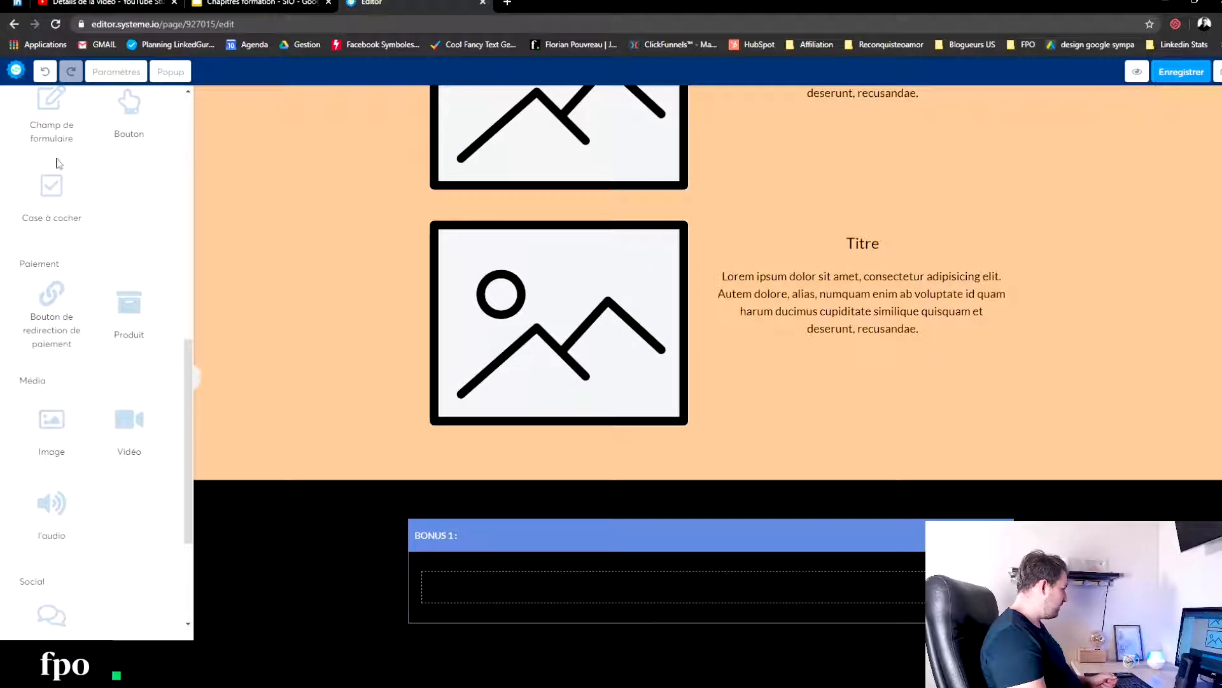
scroll(89, 185, "up", 2)
left_click_drag(129, 242, 778, 458)
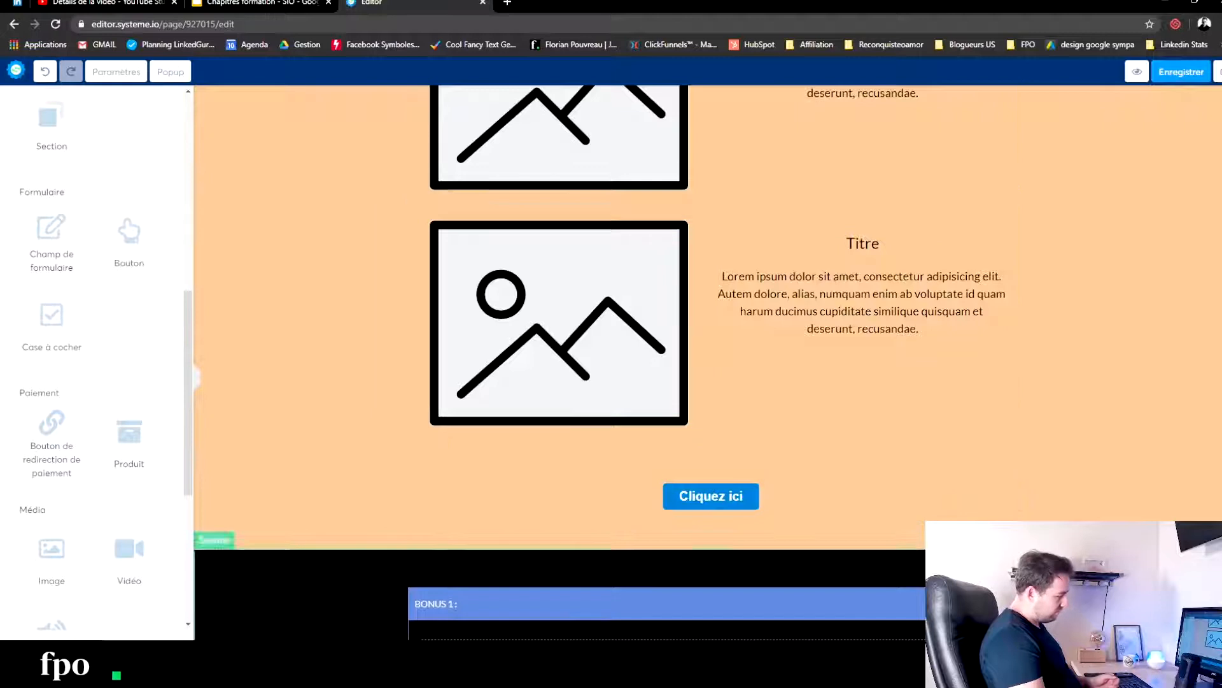
- Duplicate the BONUS 1 content box to make four boxes and place a button below them in the black section
scroll(374, 355, "down", 1)
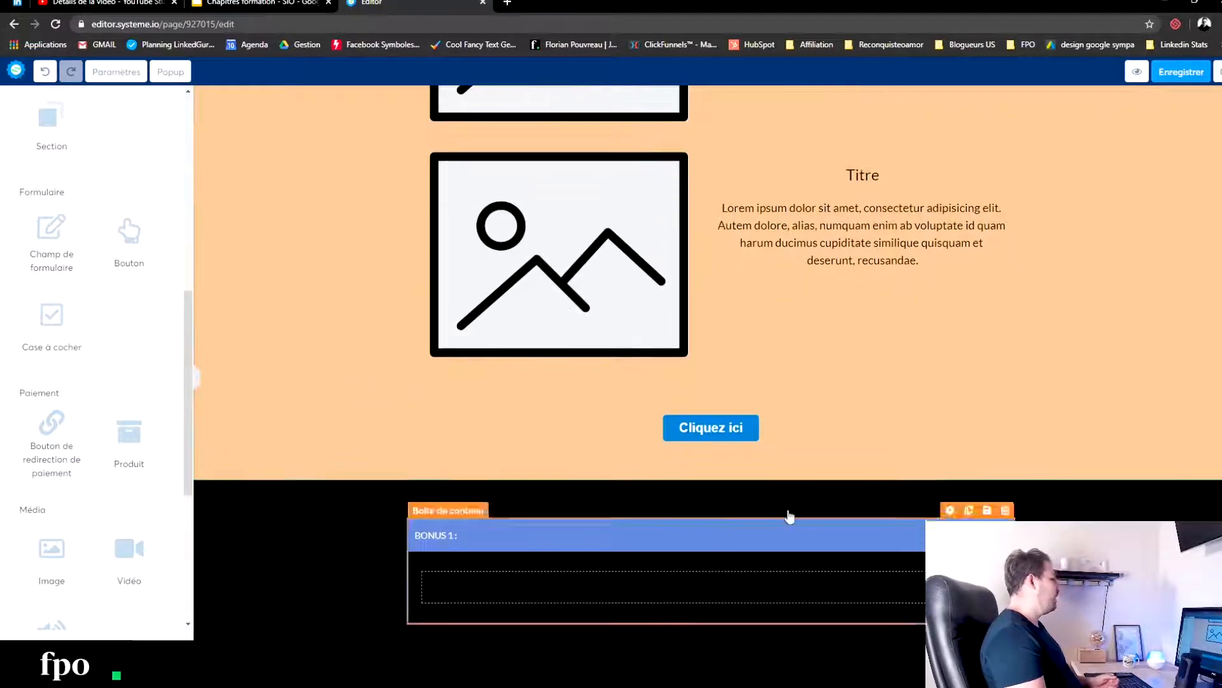
left_click(969, 511)
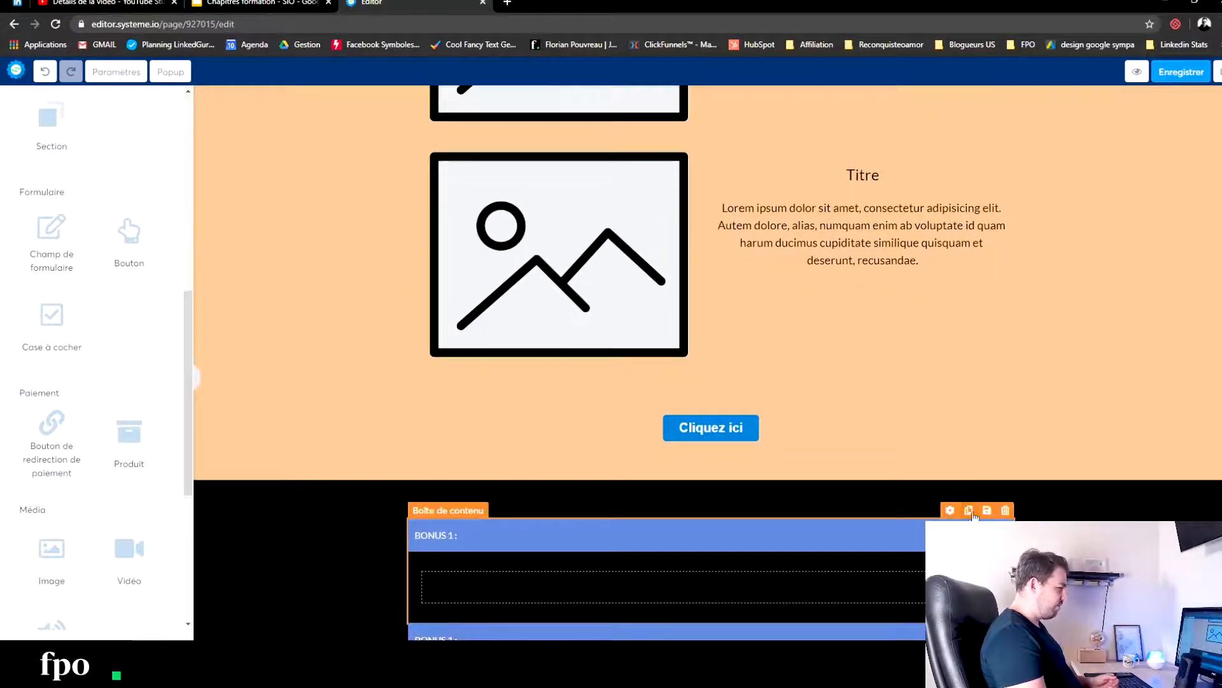
scroll(316, 565, "down", 5)
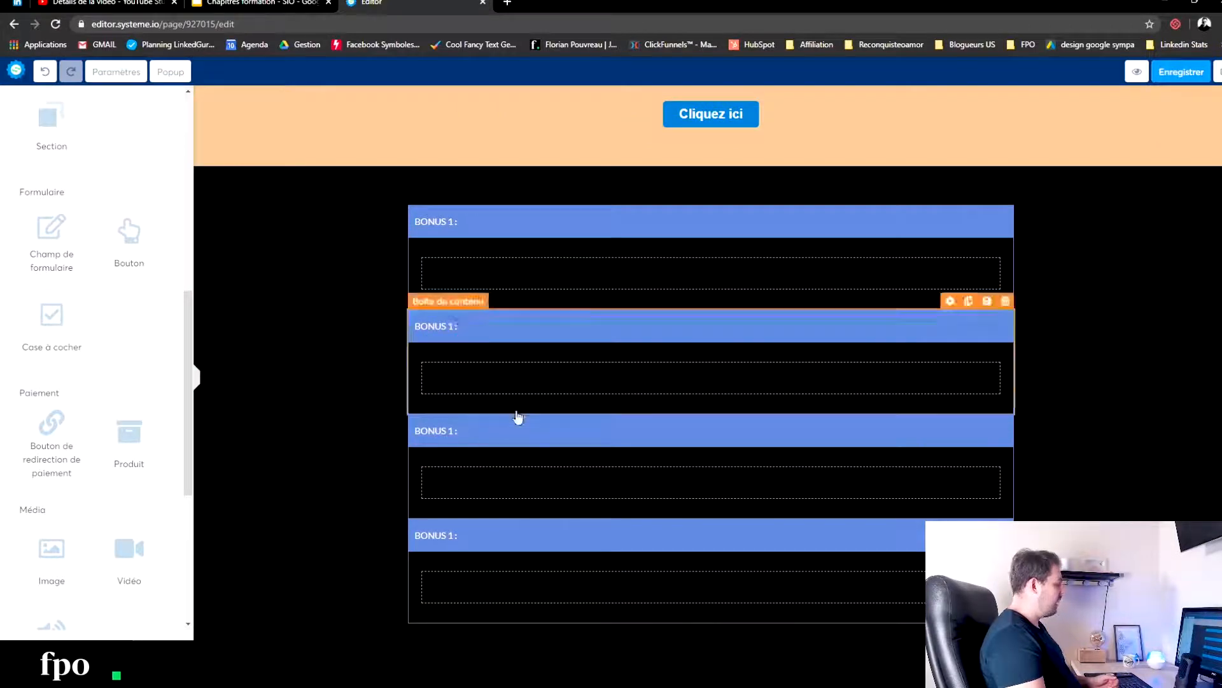
left_click_drag(127, 237, 431, 604)
scroll(273, 464, "down", 1)
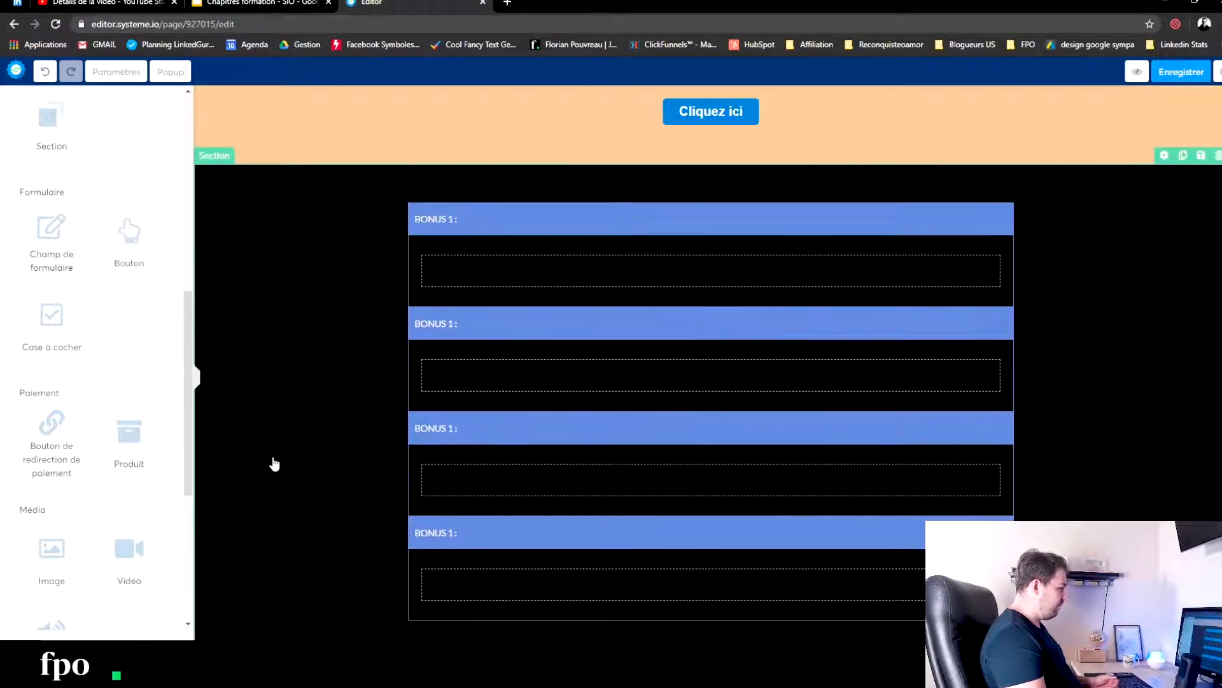
- Review all the page's sections from PROMESSE to the BONUS boxes, checking their buttons, texts and images
scroll(373, 411, "up", 12)
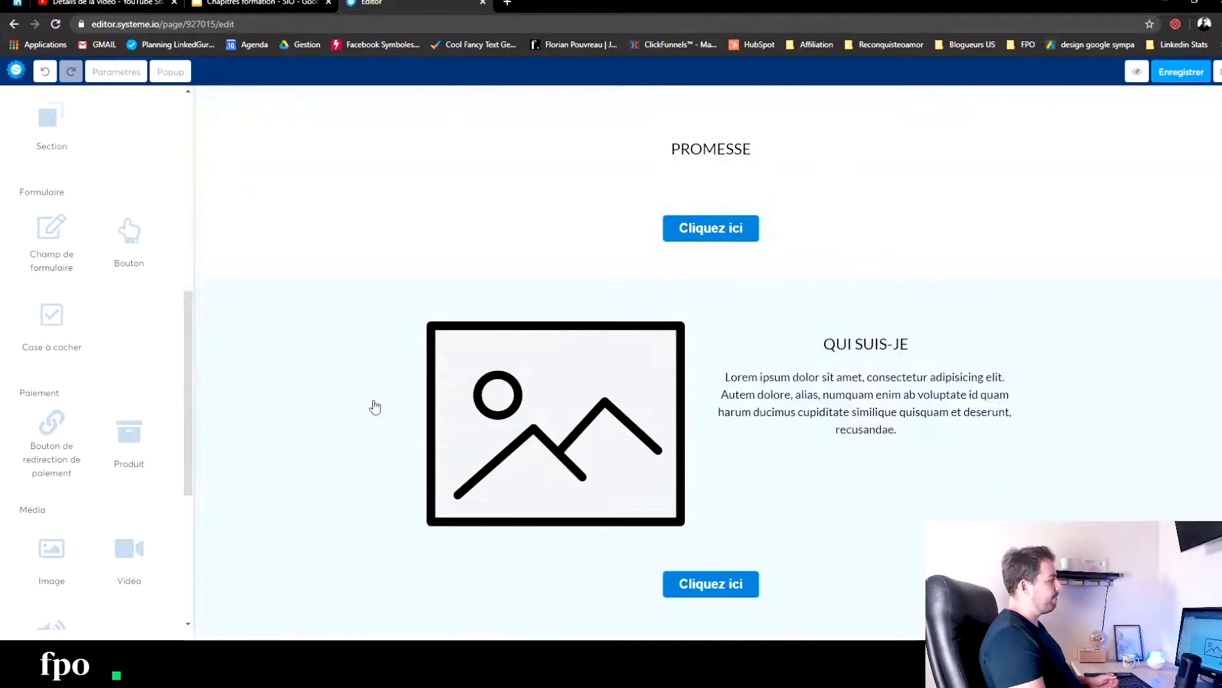
scroll(727, 360, "down", 15)
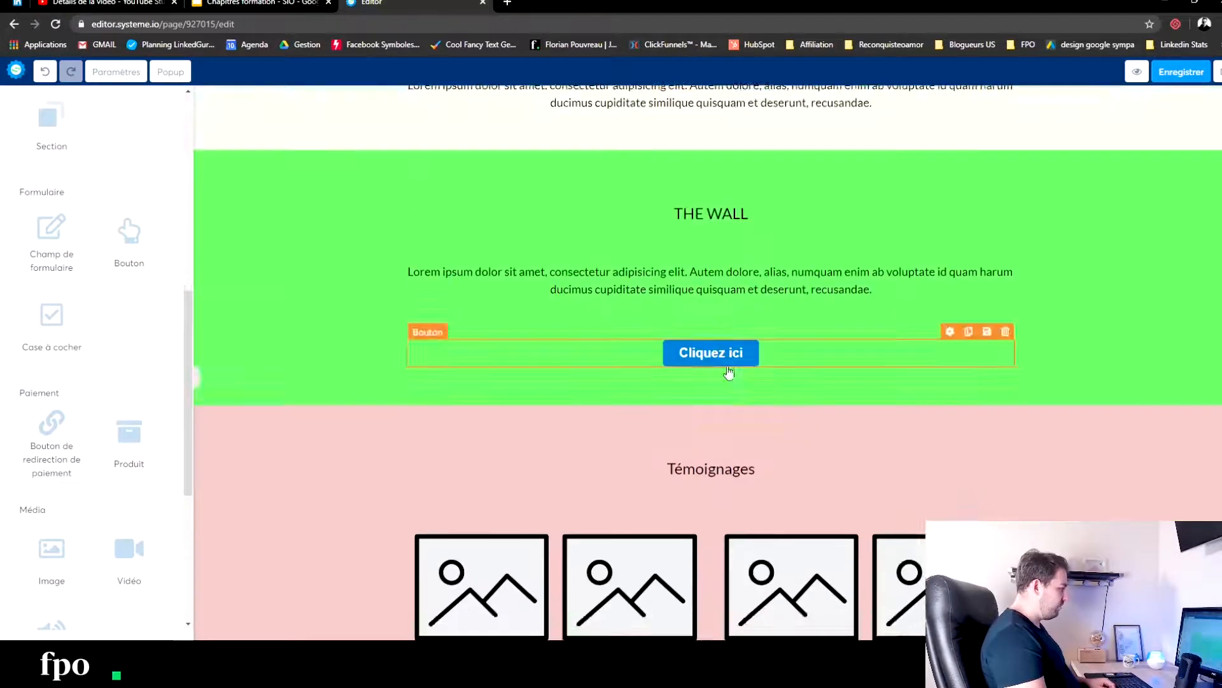
scroll(729, 368, "up", 15)
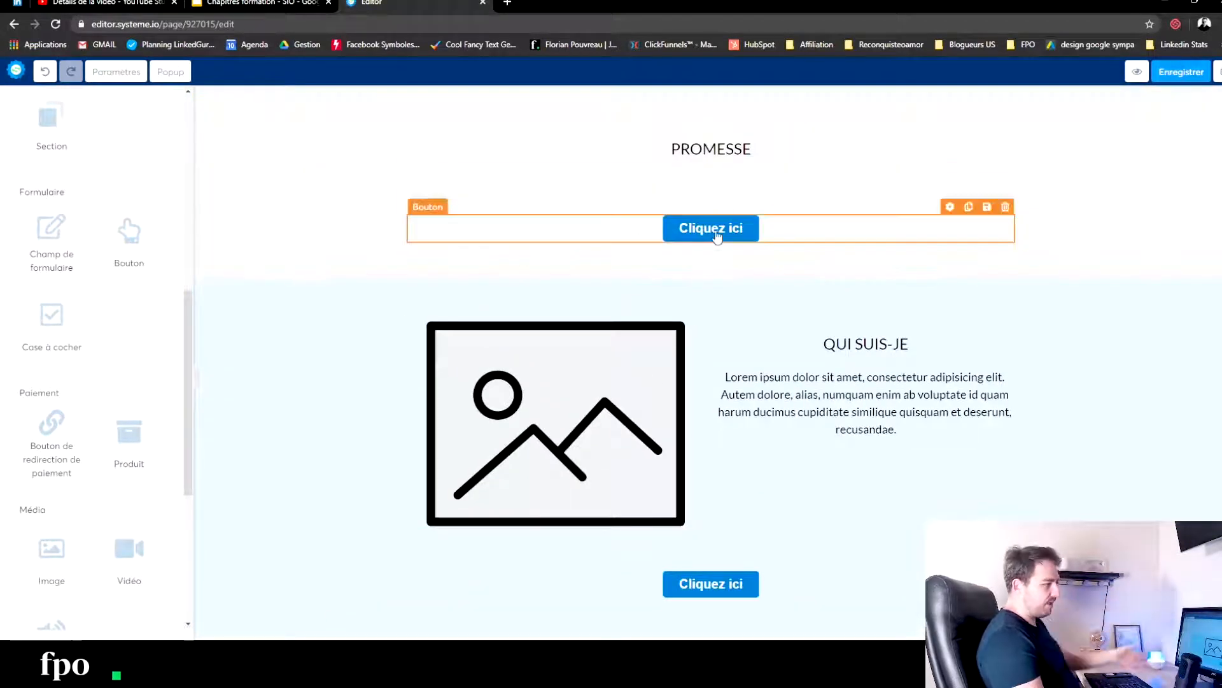
scroll(768, 431, "down", 8)
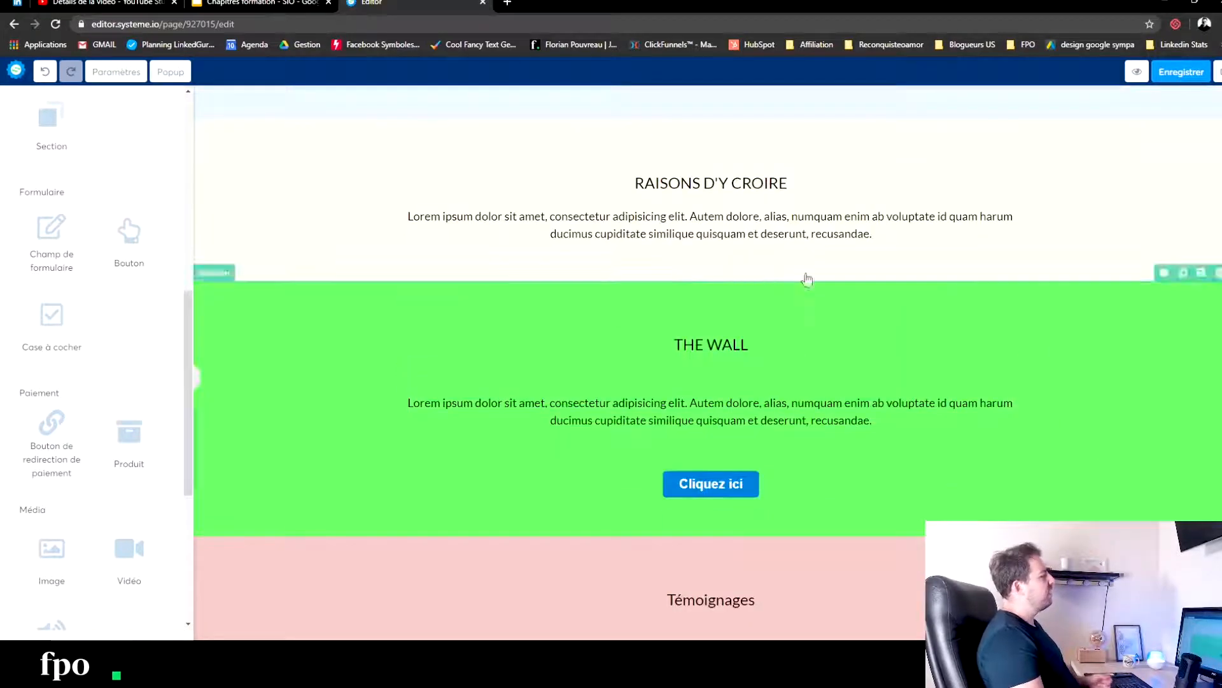
scroll(870, 387, "down", 4)
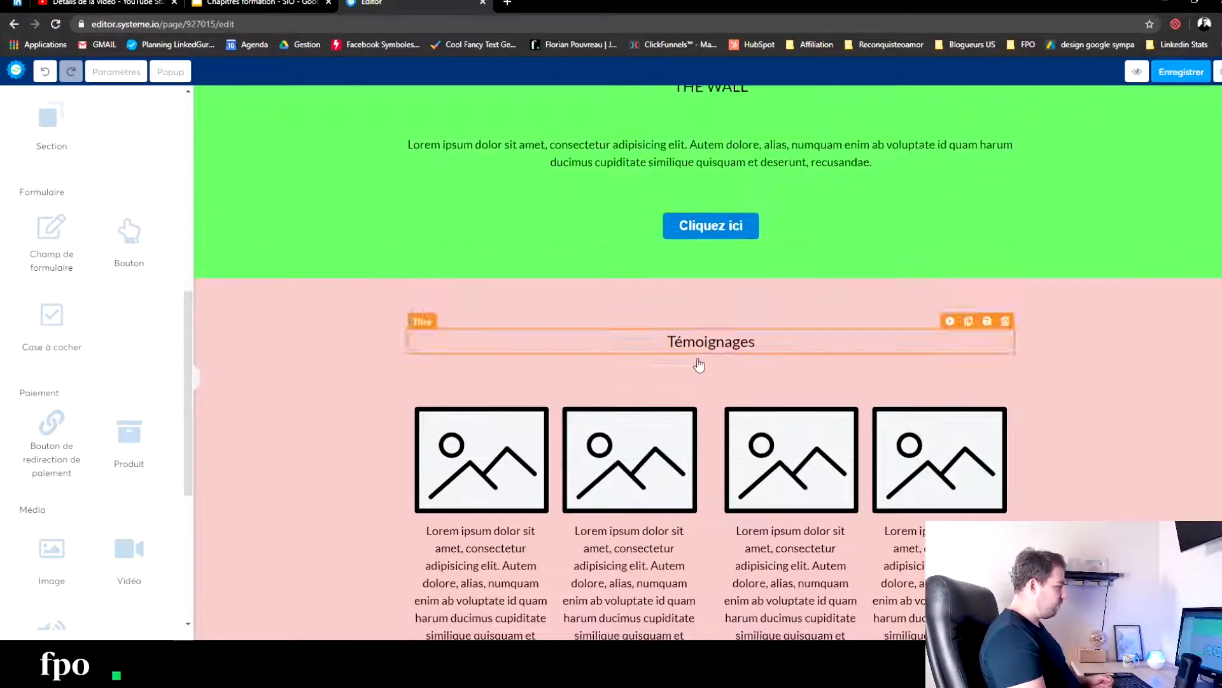
scroll(709, 344, "down", 11)
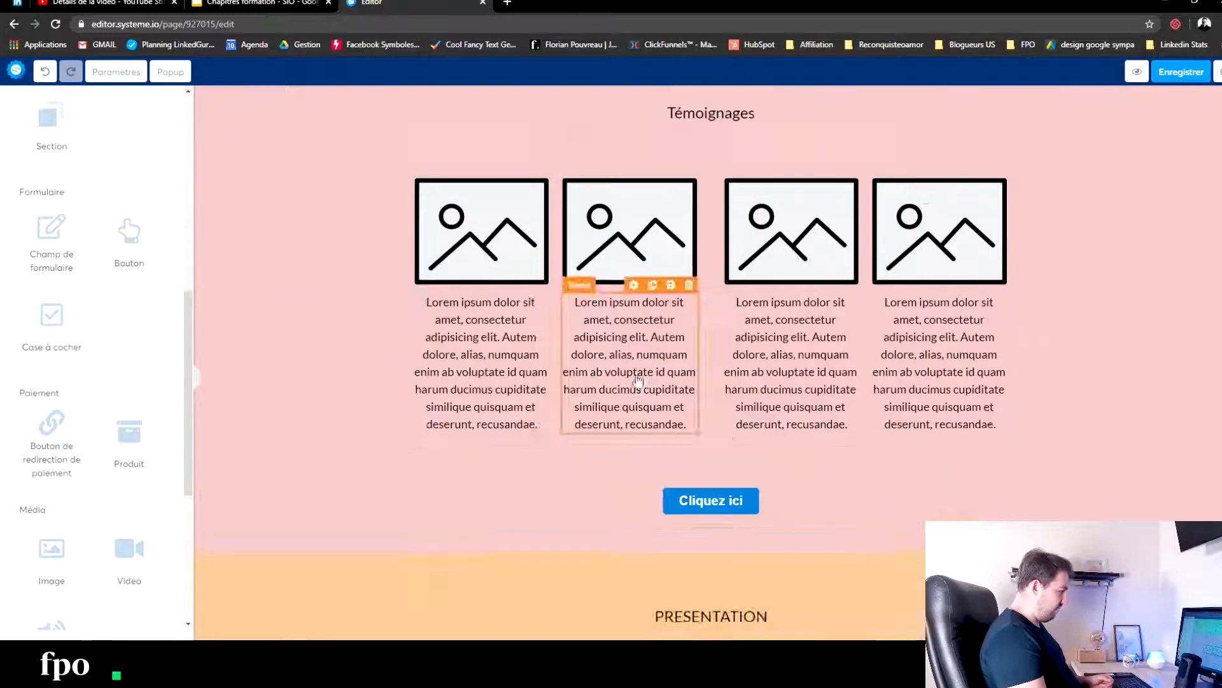
scroll(850, 463, "down", 9)
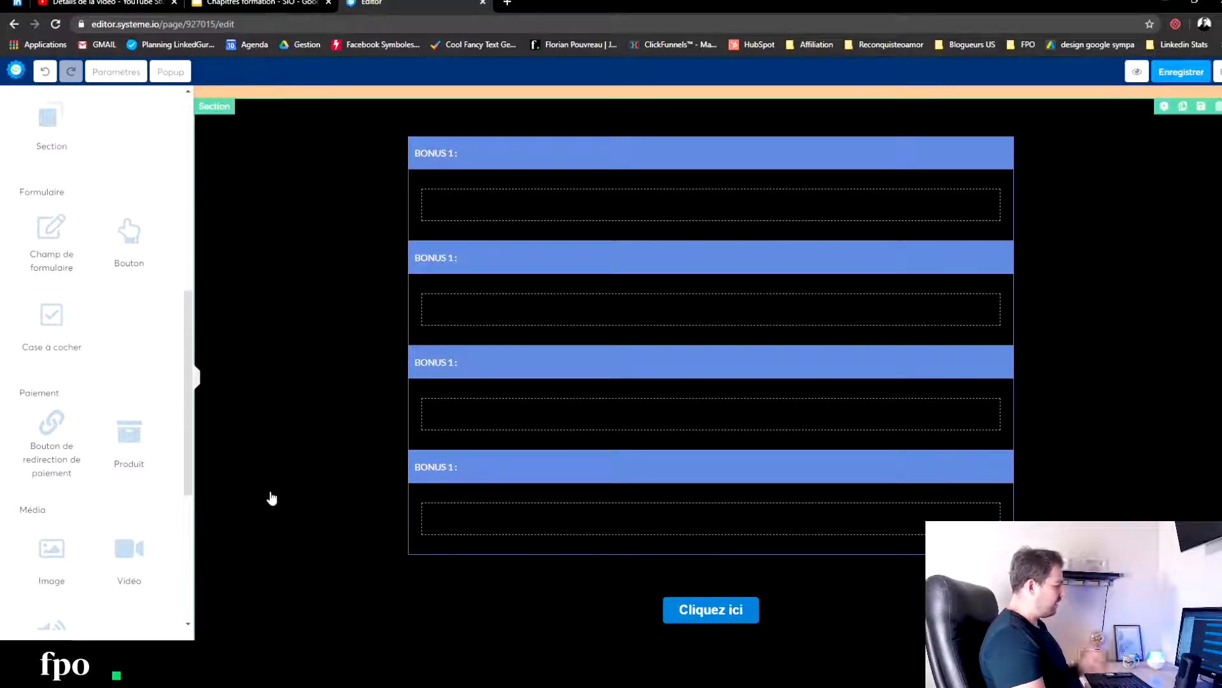
scroll(334, 406, "up", 4)
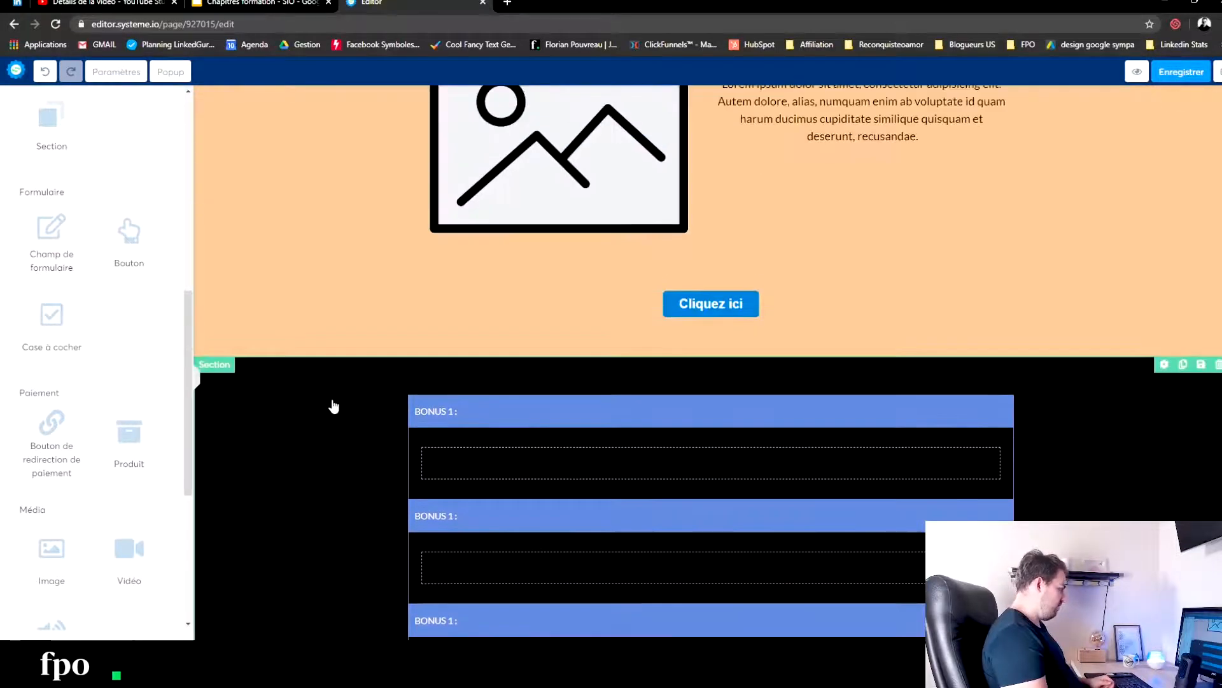
scroll(334, 406, "up", 10)
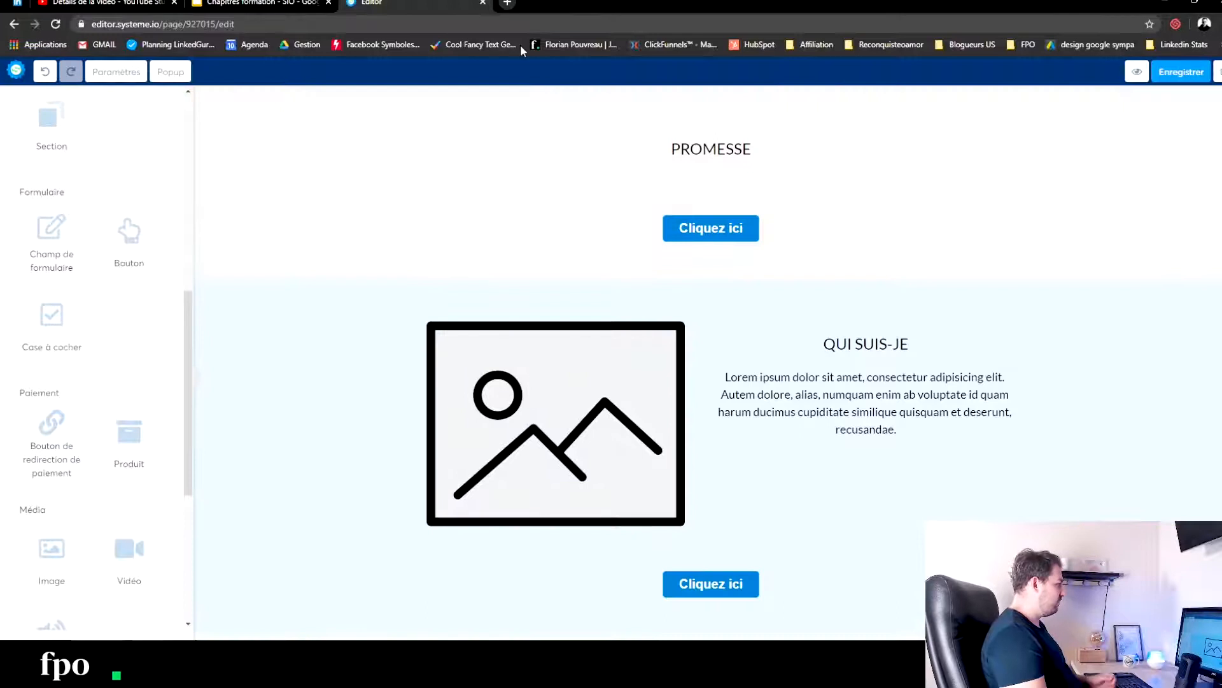
- Open Adobe Color in a new tab and search its Explore palettes for "fitness"
key("ctrl+t")
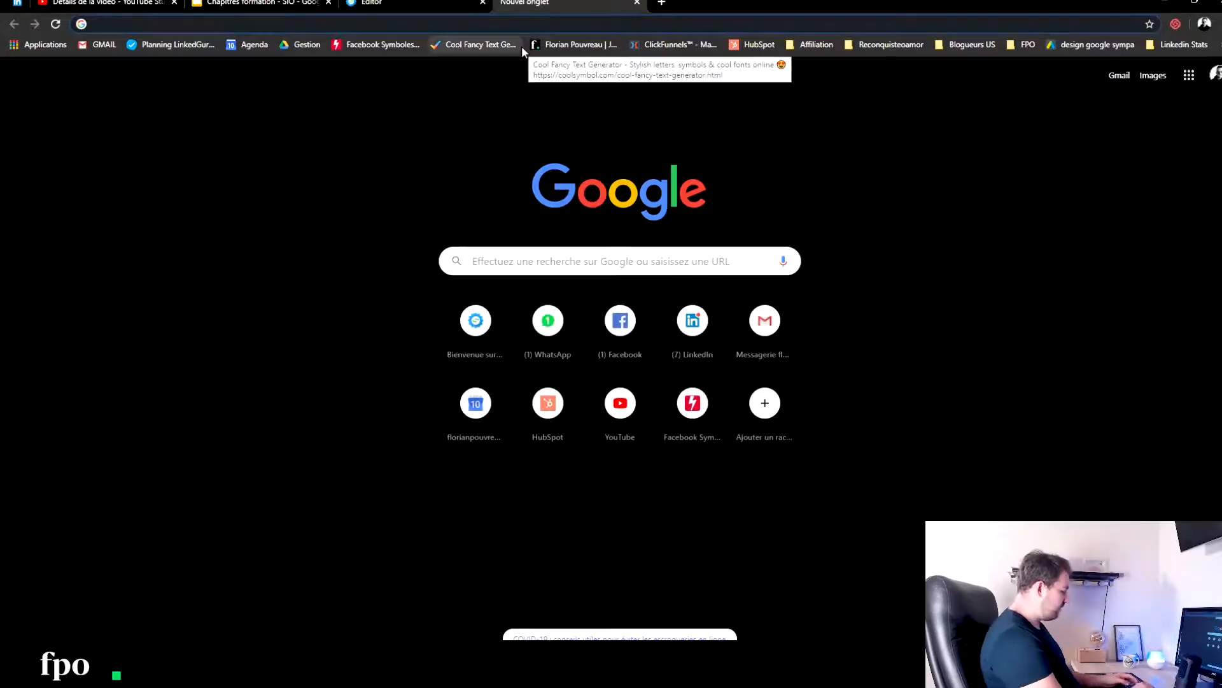
type("colo")
key("Return")
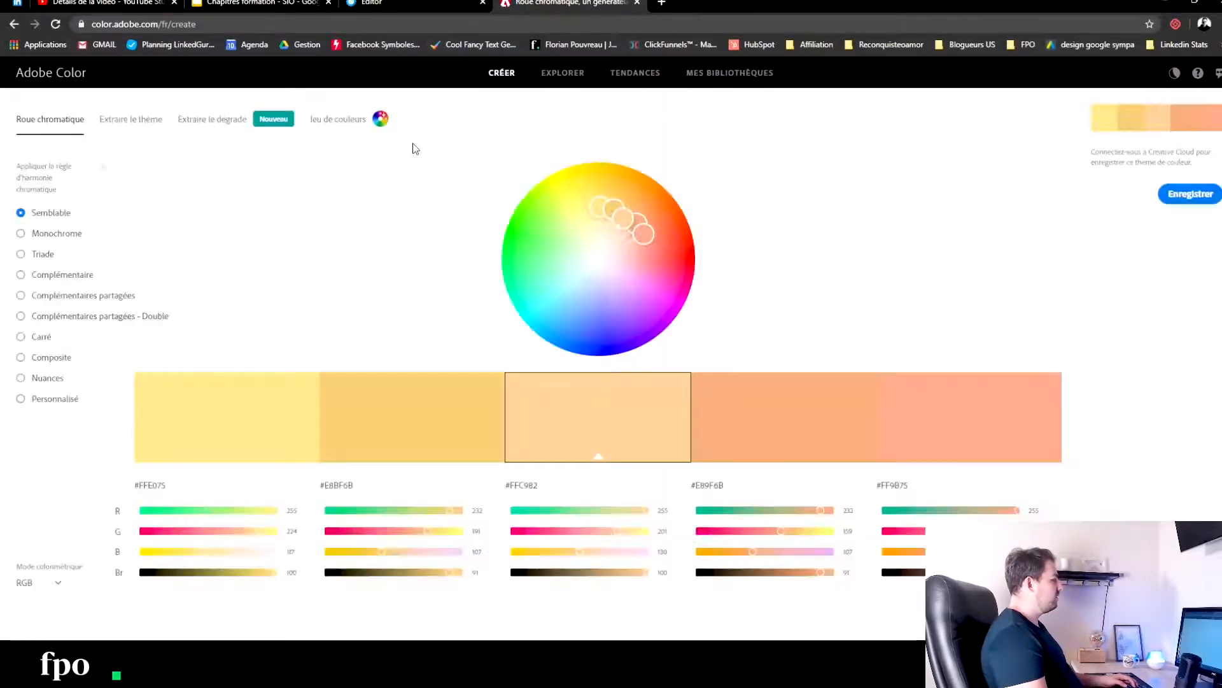
left_click(541, 74)
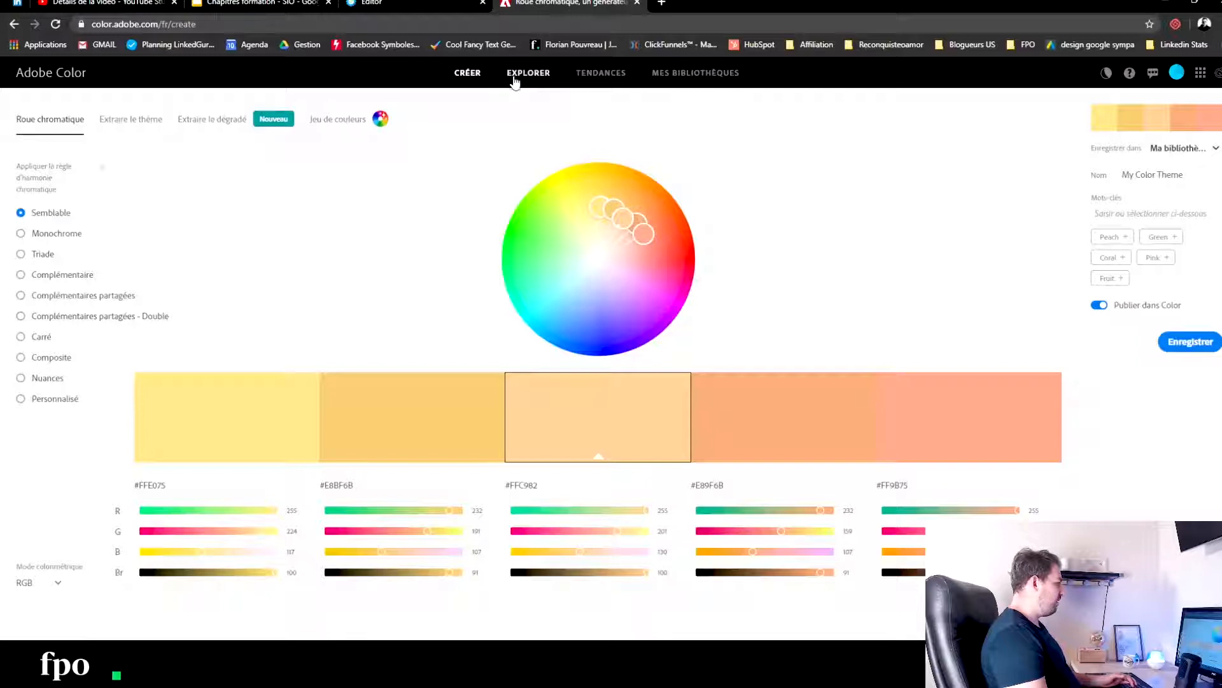
left_click(256, 113)
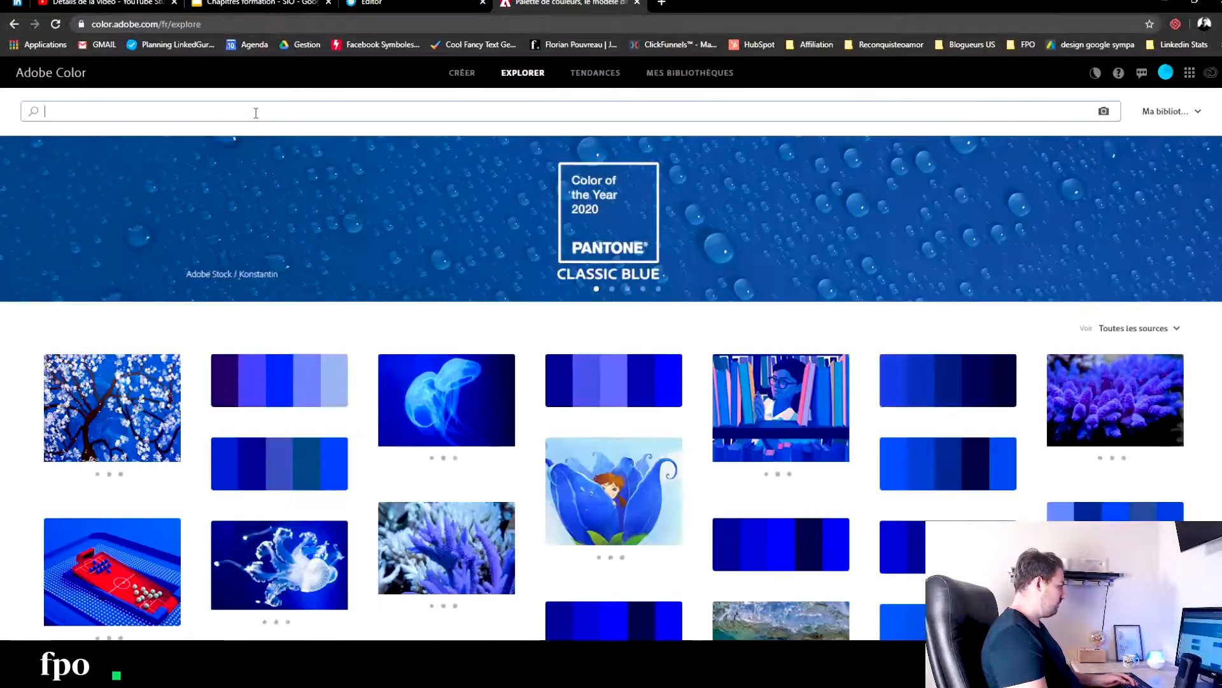
type("fitness")
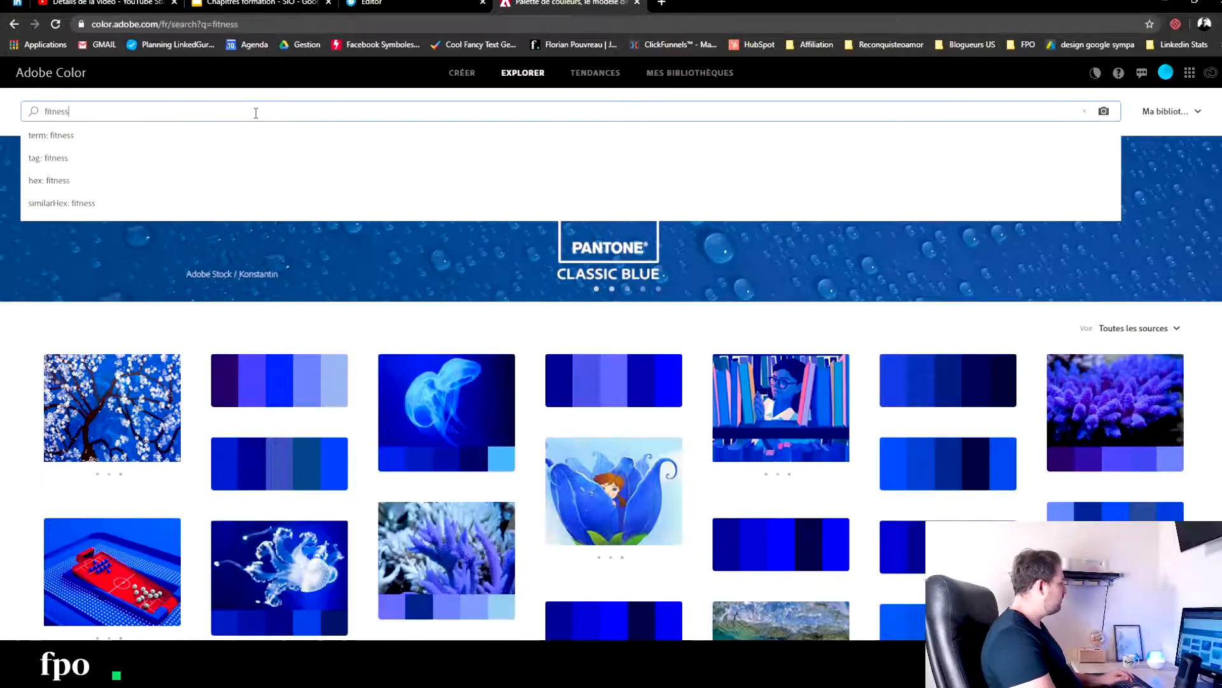
key("Return")
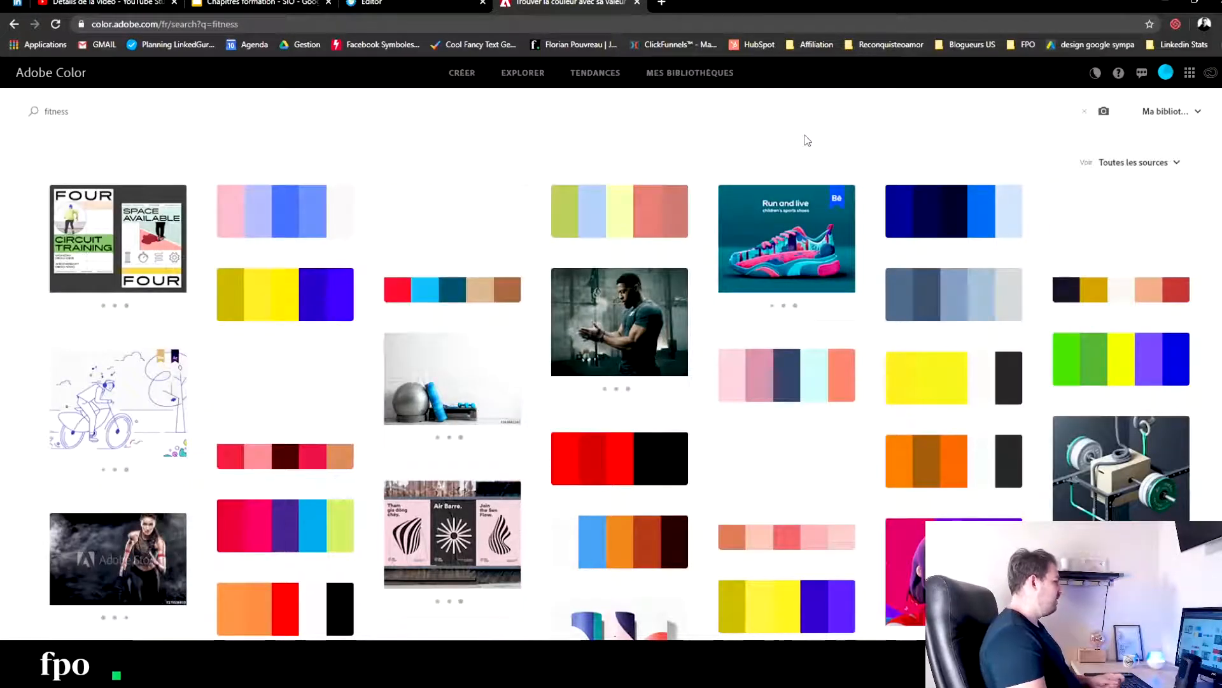
- Look through the fitness colour palettes and open the one extracted from the "Beautiful fitness girl posing" photo
scroll(1030, 431, "down", 4)
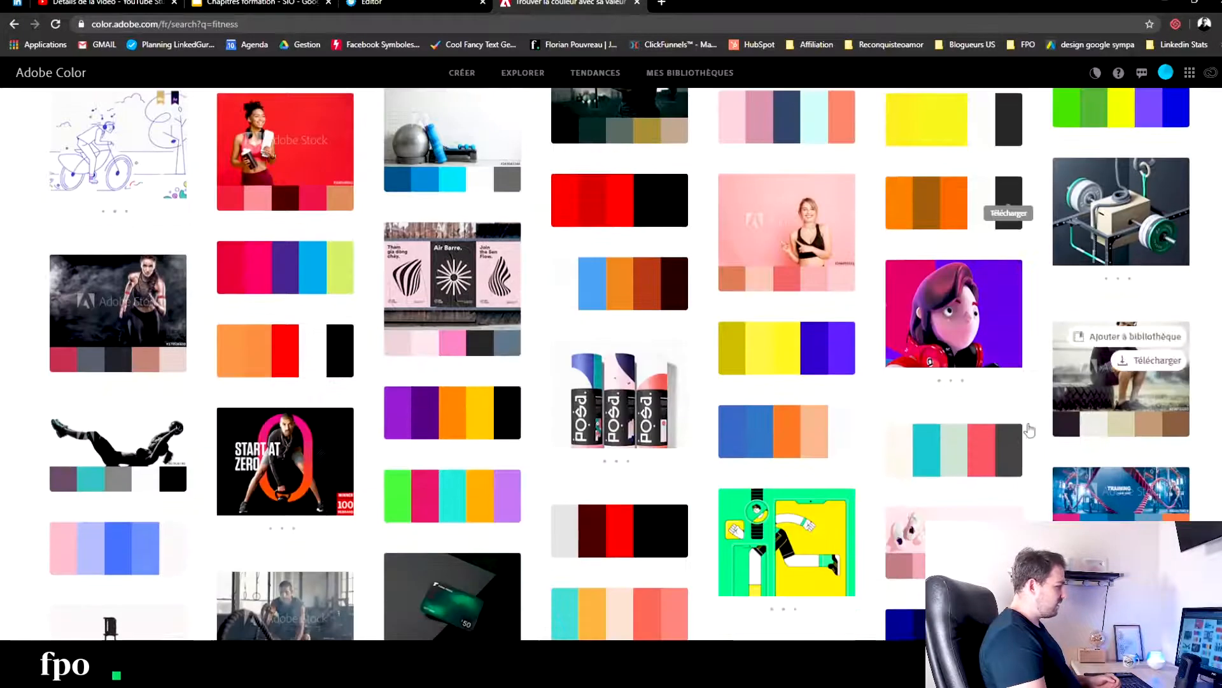
scroll(358, 317, "down", 5)
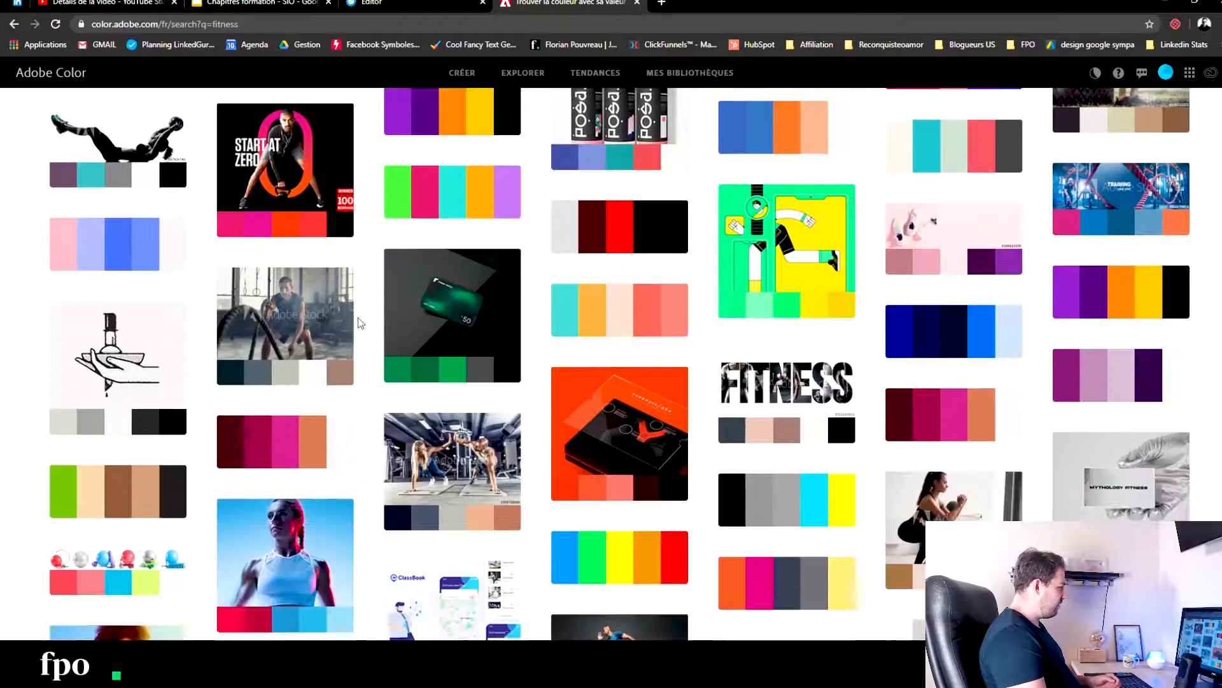
scroll(358, 317, "down", 3)
scroll(358, 322, "down", 4)
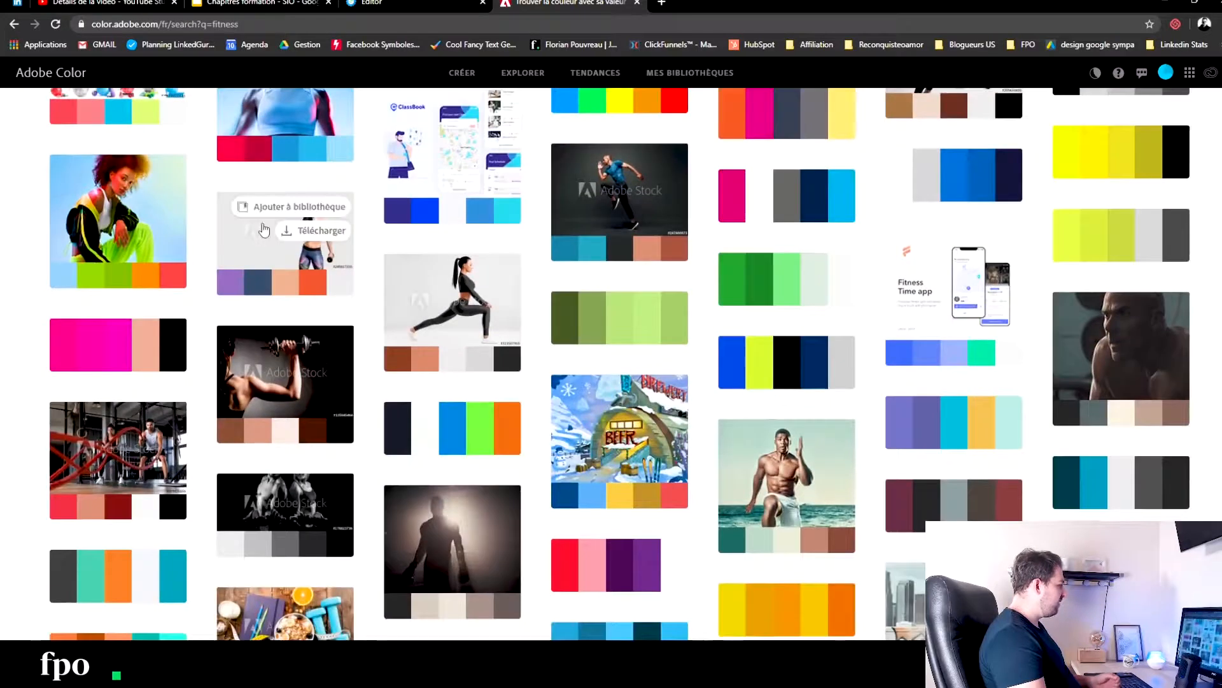
left_click(235, 242)
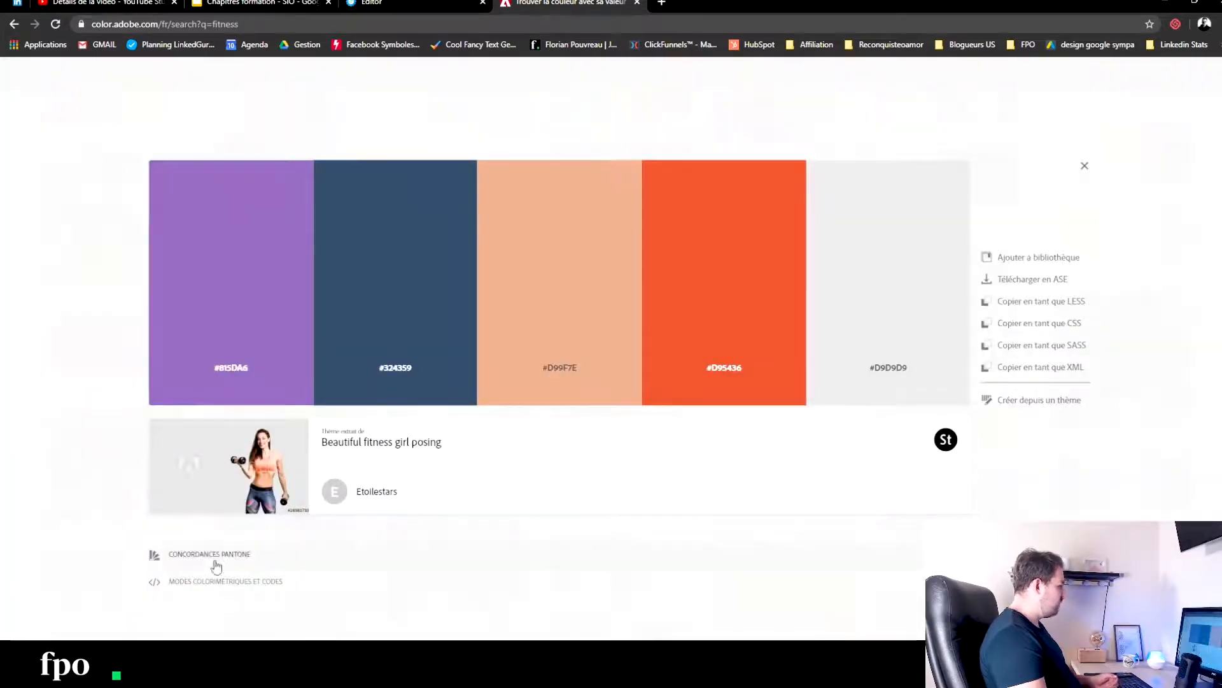
- Close the palette site, return to the page editor and open the PROMESSE section's settings
left_click_drag(576, 8, 1221, 83)
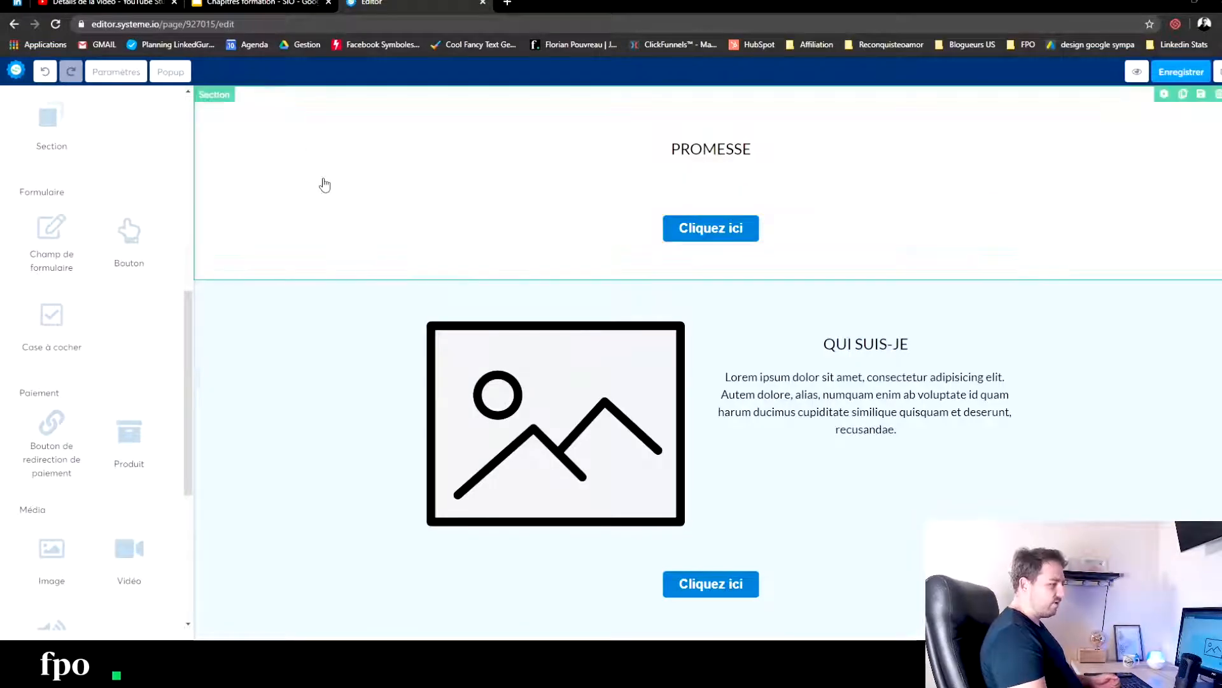
left_click(261, 139)
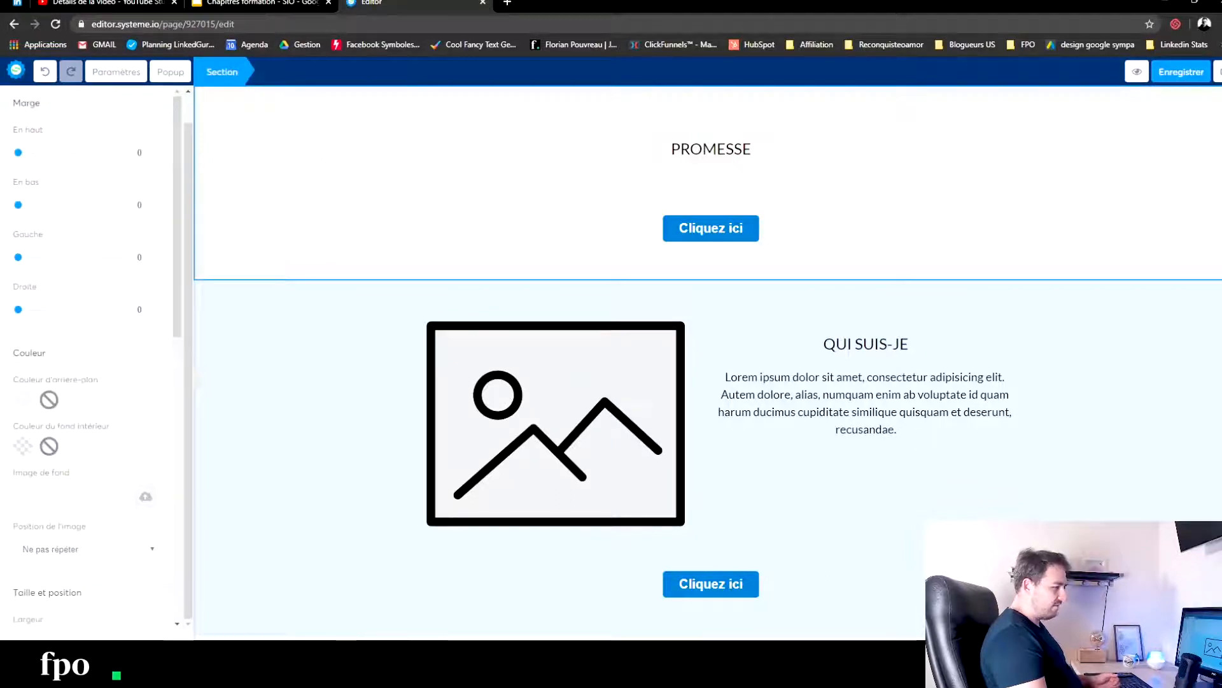
- Open Pexels in a new tab and search its free photos for "pregnant"
left_click(507, 4)
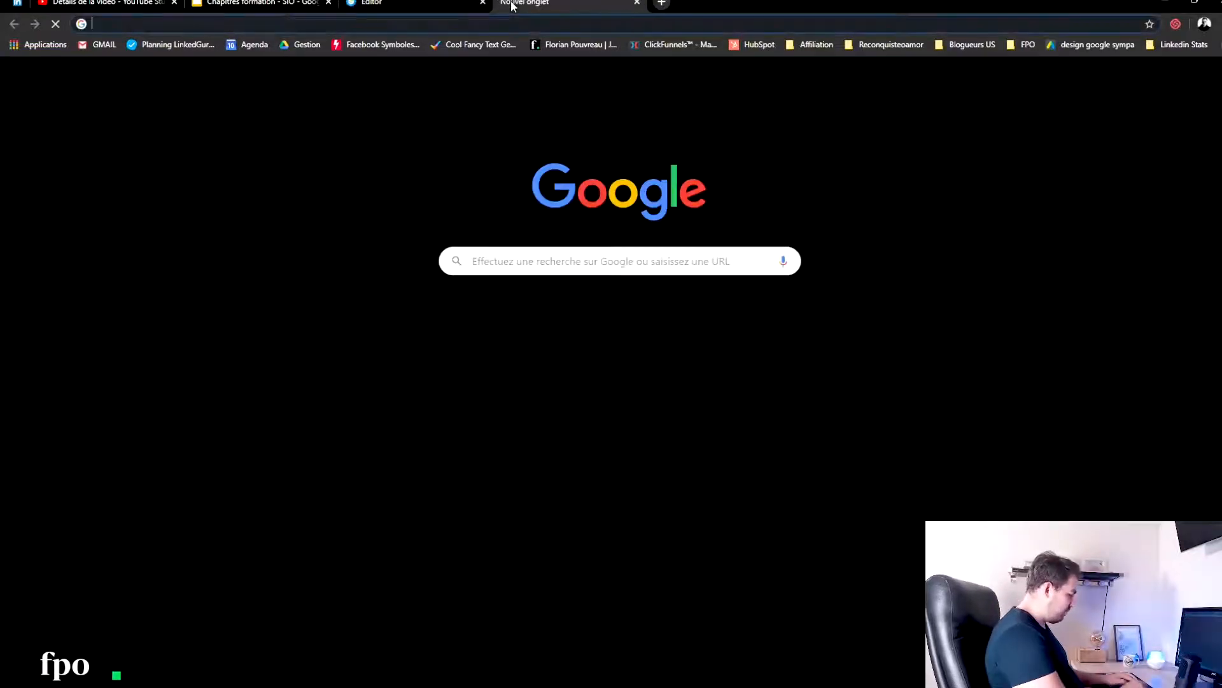
type("pexels.com/fr-fr/")
key("Return")
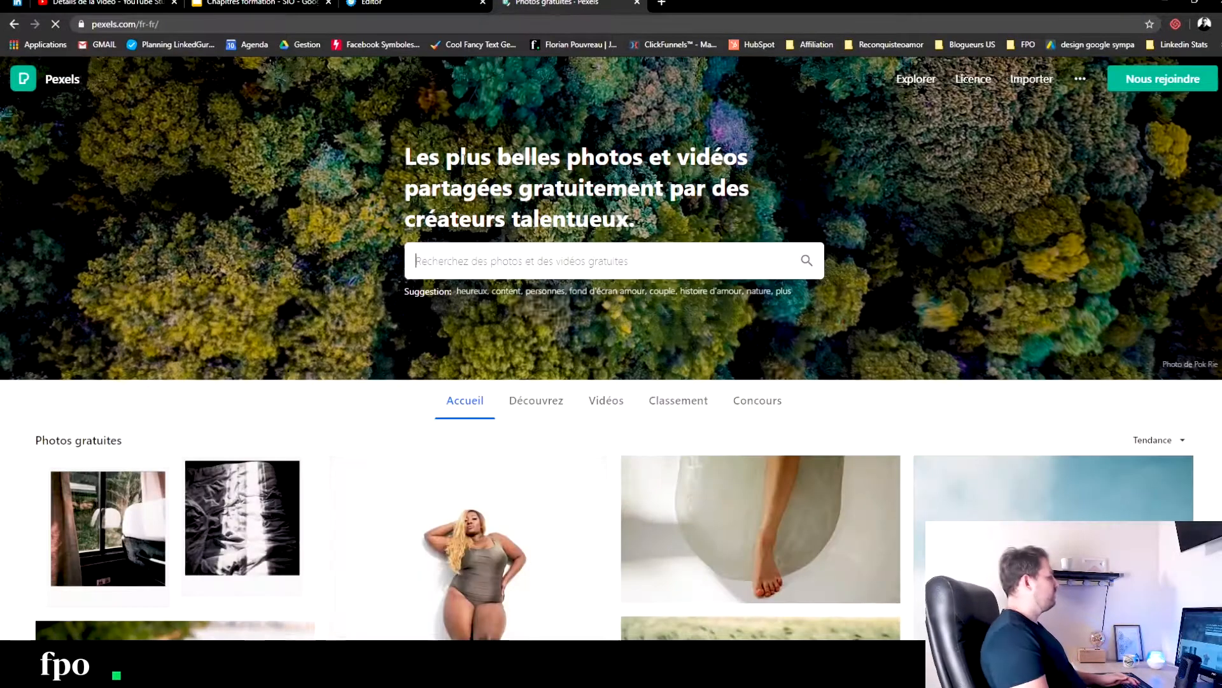
left_click(484, 256)
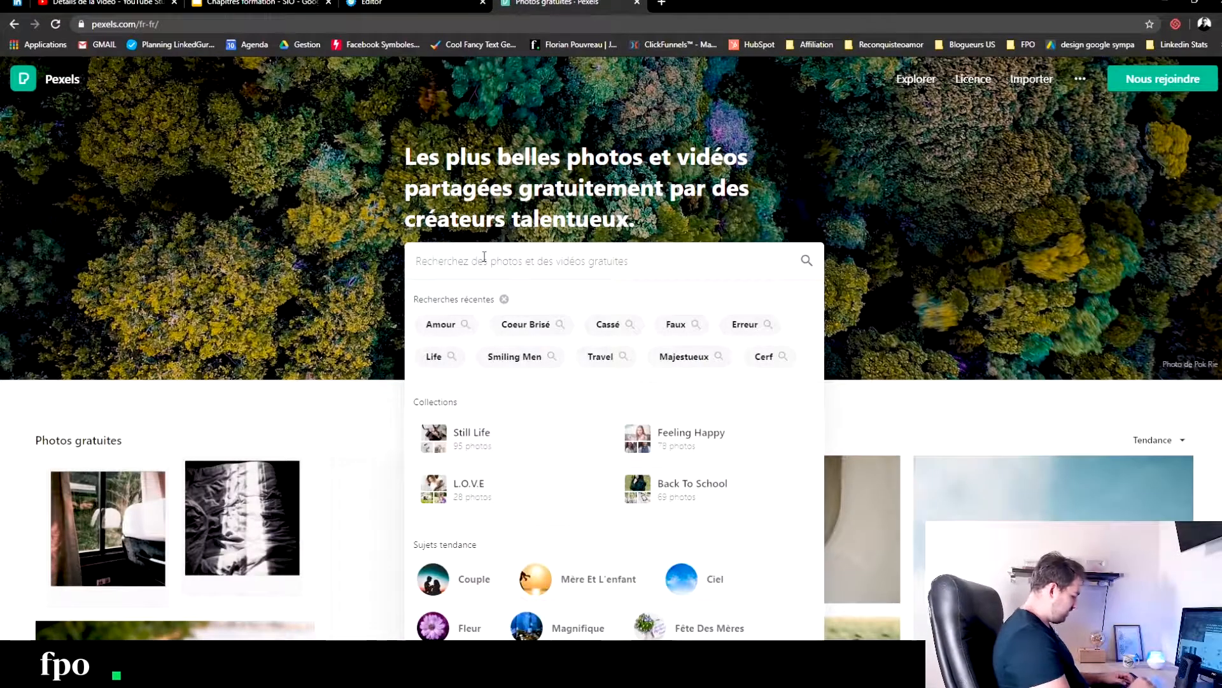
type("pregnant")
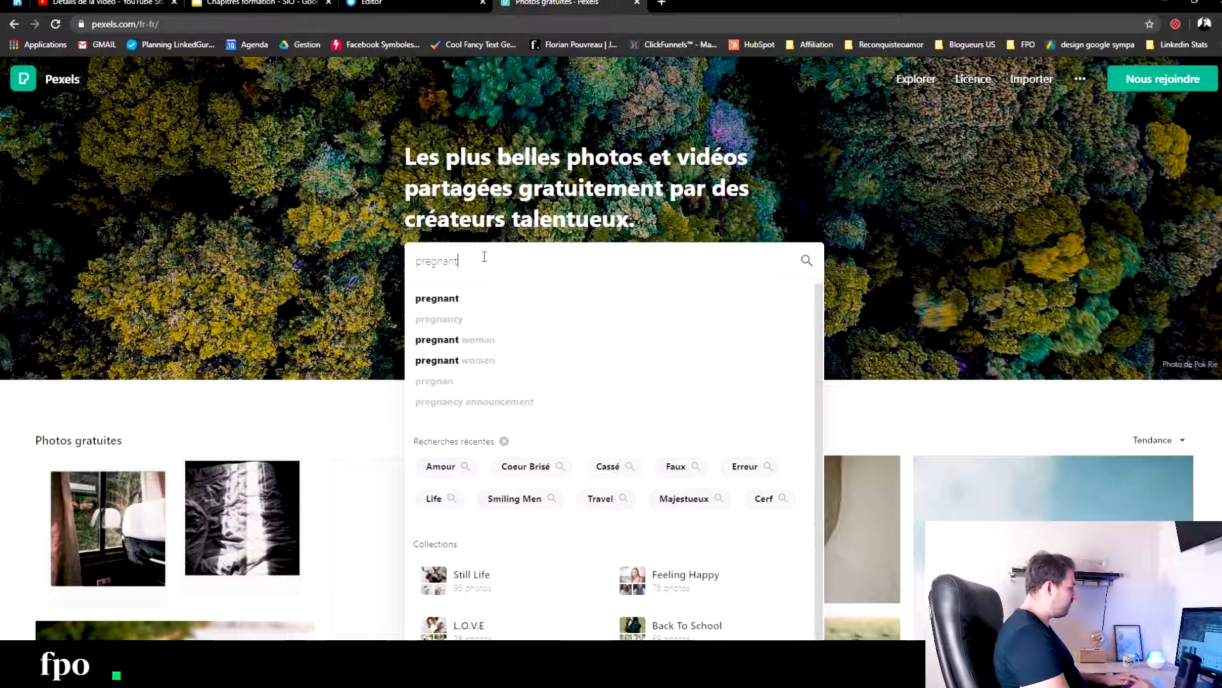
key("Return")
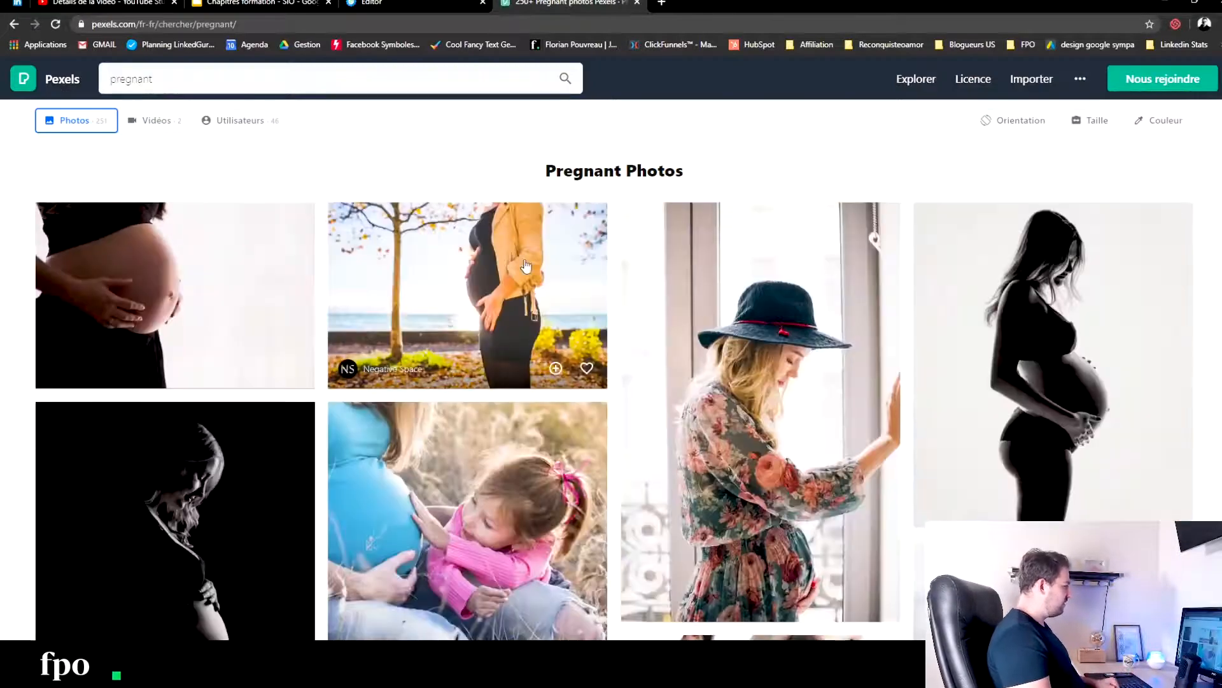
- Examine the pregnancy photos on Pexels for an image that suits the sales page
scroll(526, 266, "down", 1)
scroll(526, 266, "down", 8)
scroll(812, 255, "up", 2)
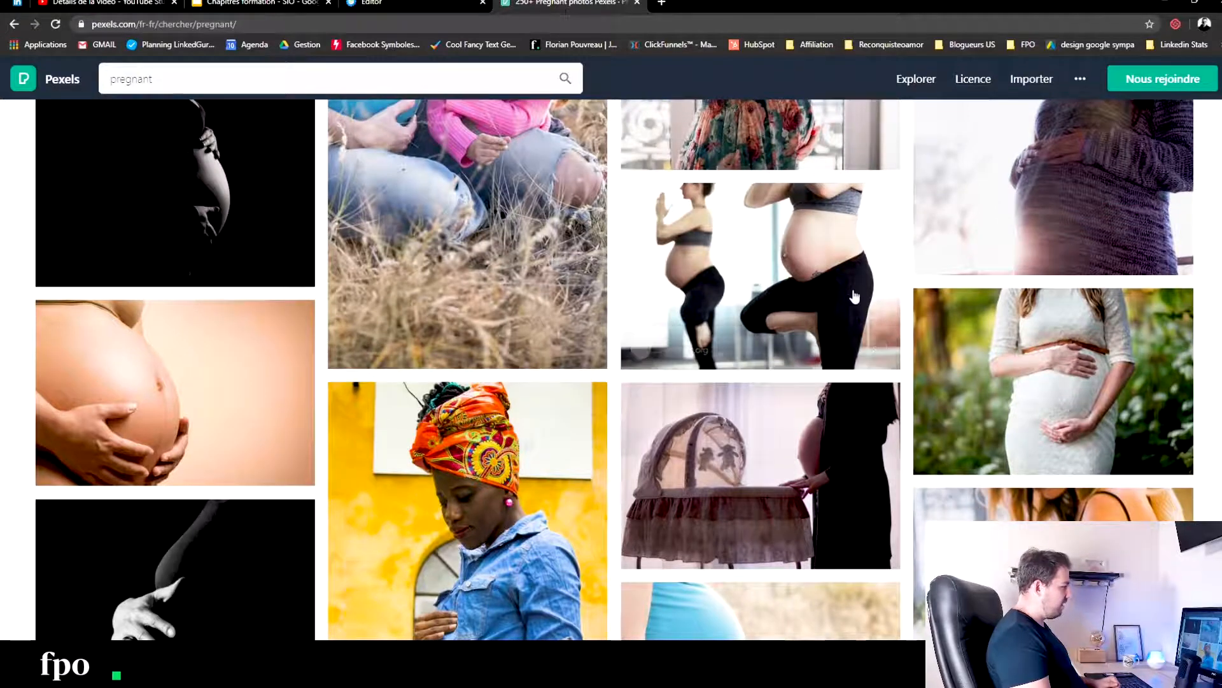
scroll(760, 277, "down", 4)
scroll(688, 449, "down", 4)
scroll(688, 449, "down", 3)
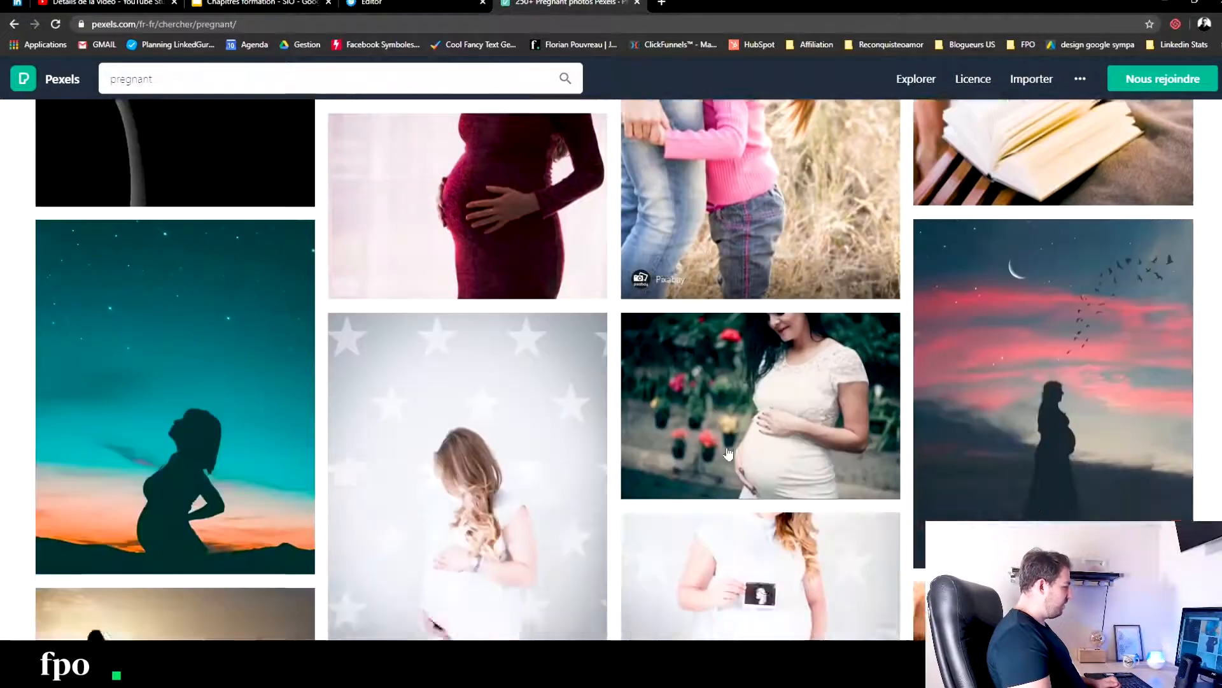
scroll(768, 359, "up", 10)
scroll(768, 360, "up", 2)
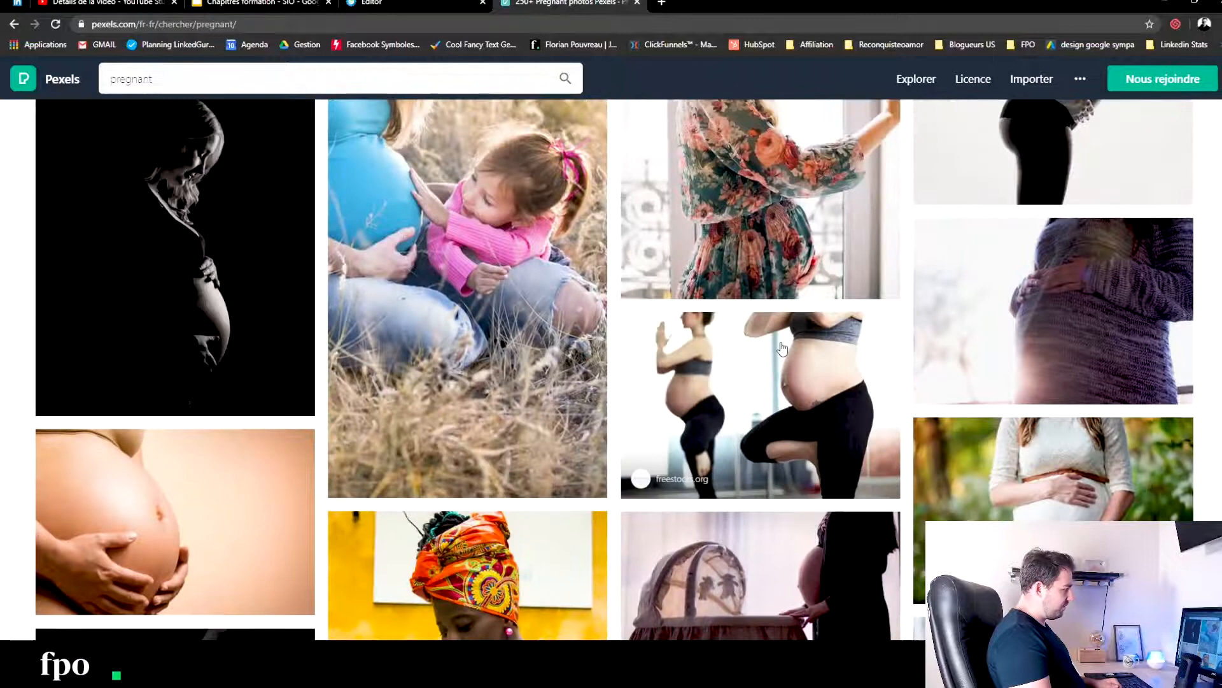
scroll(842, 278, "down", 2)
scroll(811, 254, "down", 15)
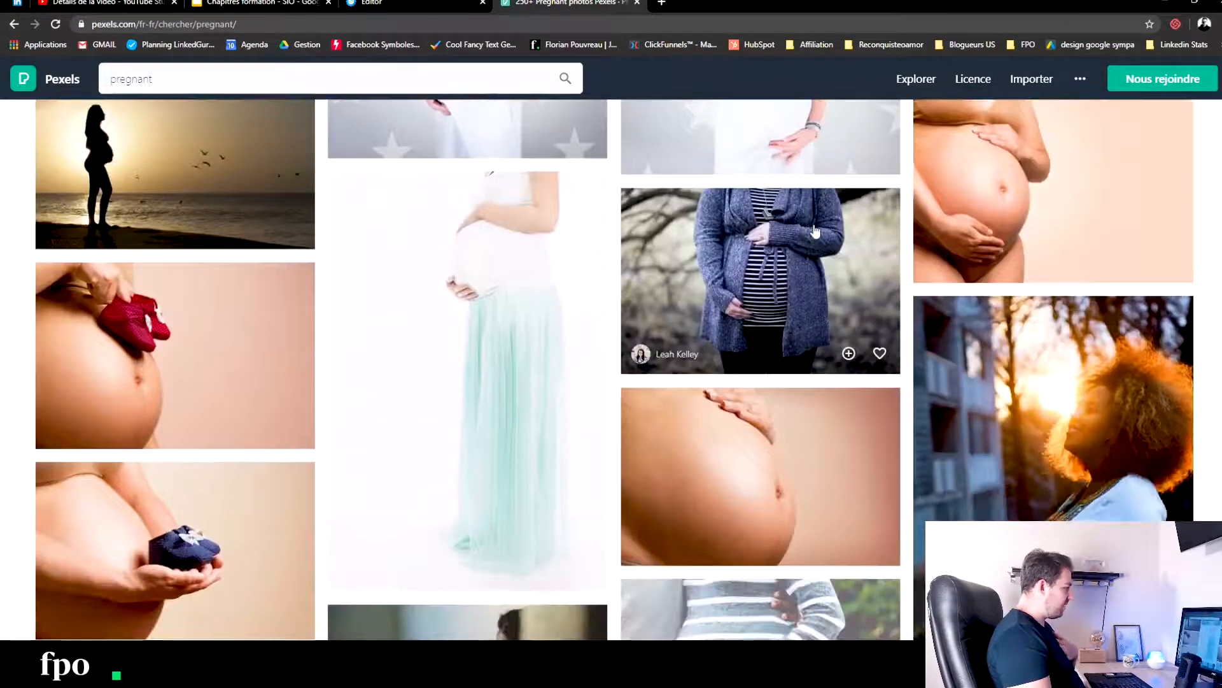
scroll(815, 230, "down", 5)
scroll(814, 232, "down", 5)
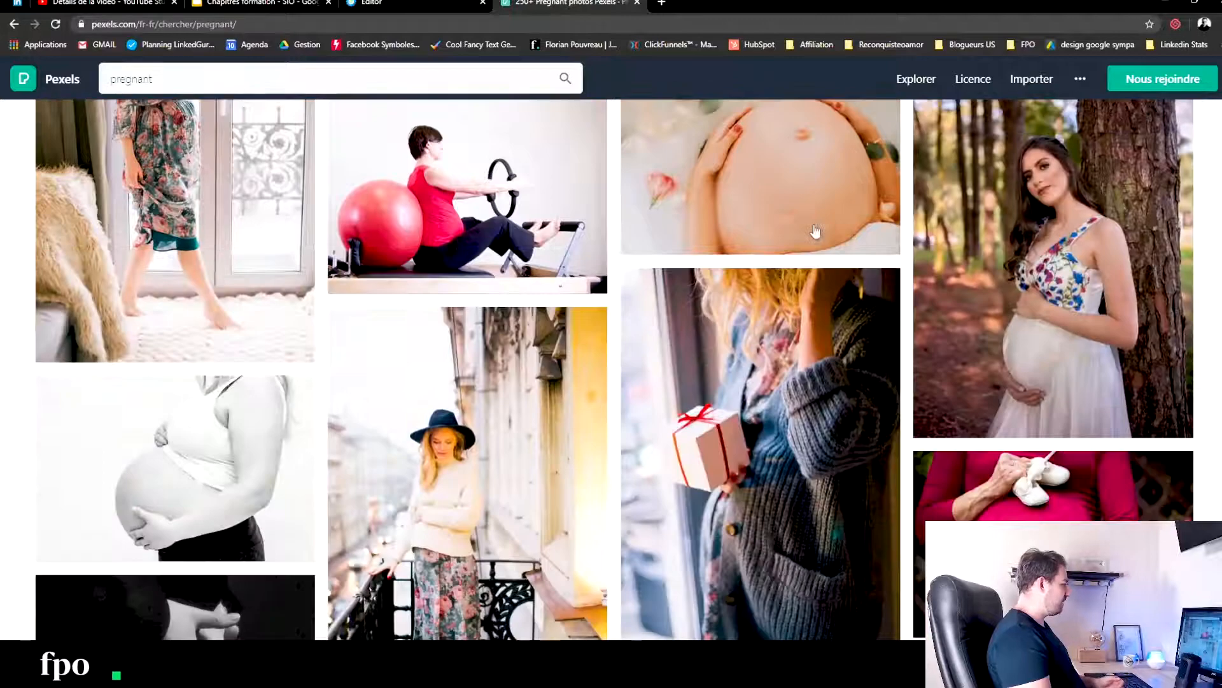
scroll(796, 357, "down", 5)
scroll(791, 382, "down", 10)
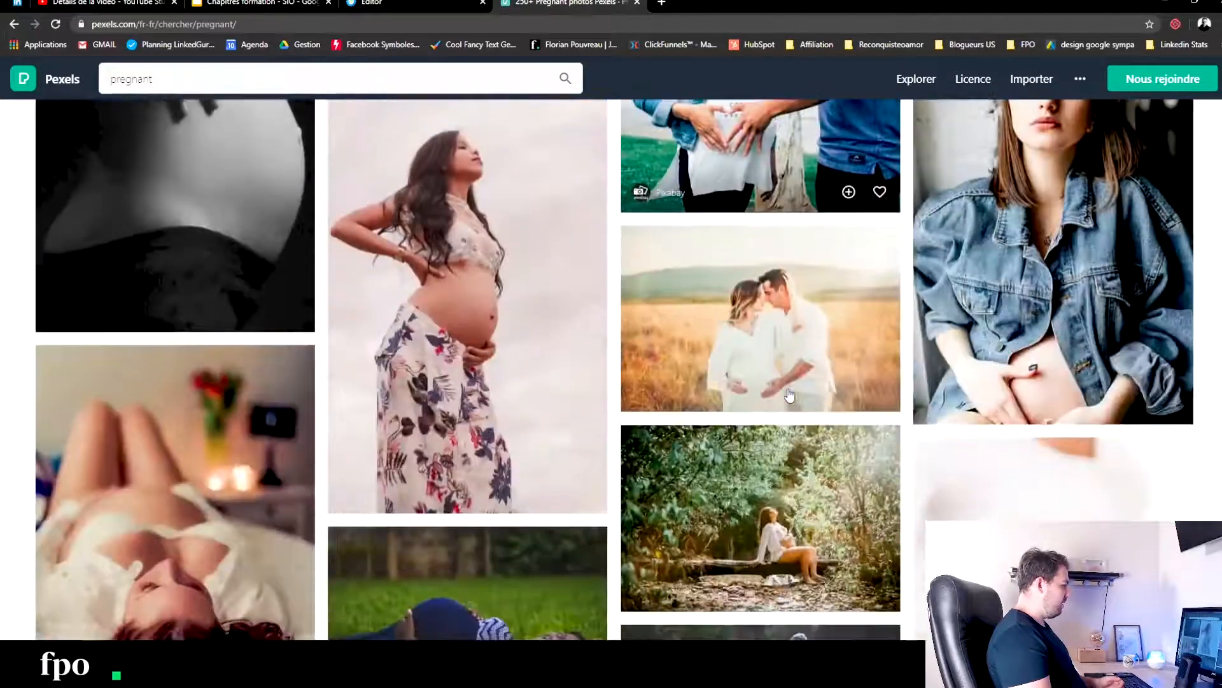
scroll(792, 398, "down", 5)
scroll(792, 400, "up", 20)
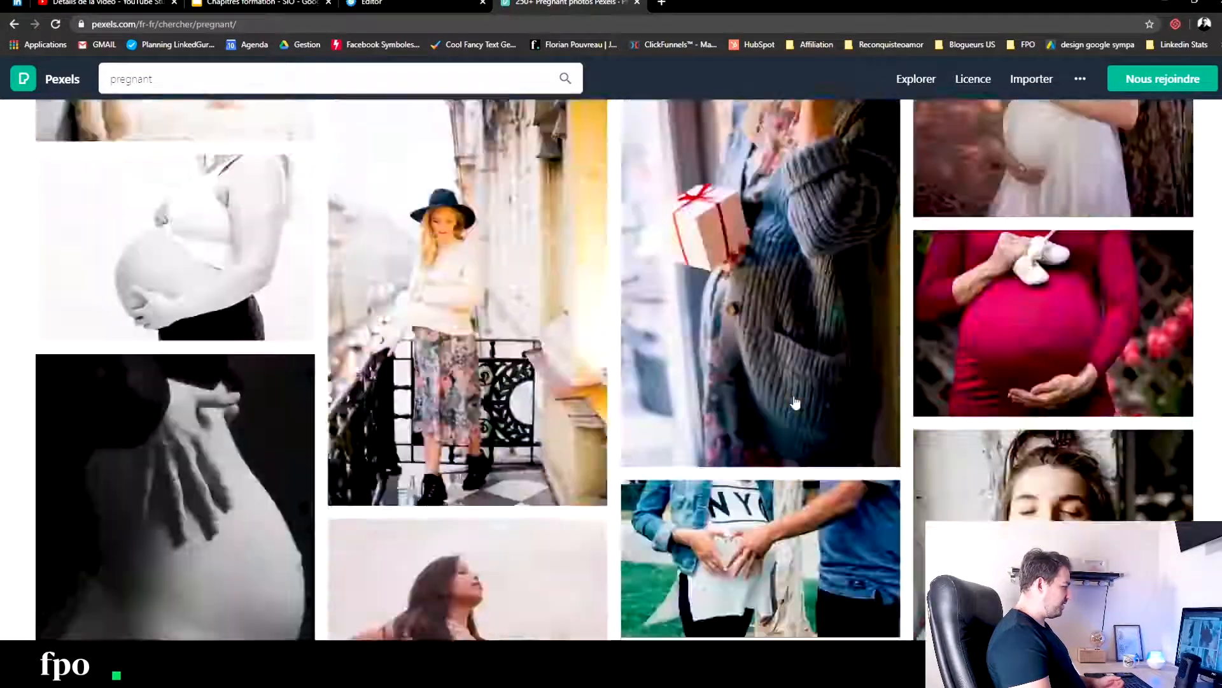
- Search the Pexels photos for "new born" and replace that search with "young mother fitness"
left_click(160, 86)
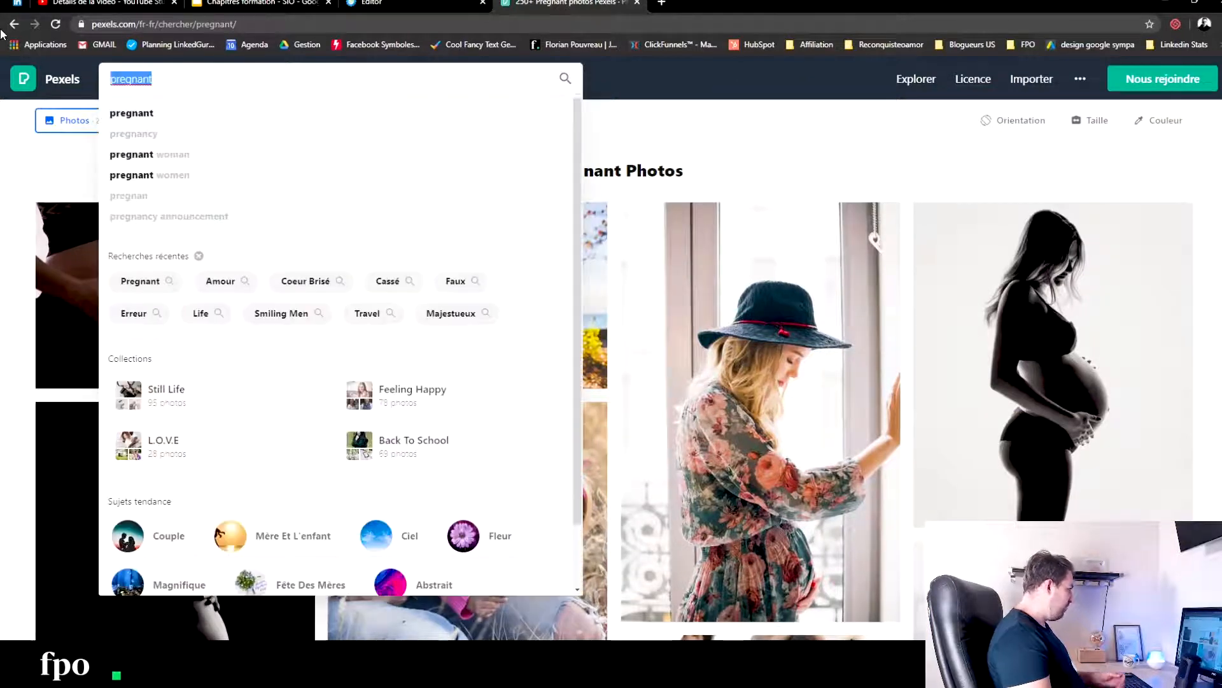
type("new born")
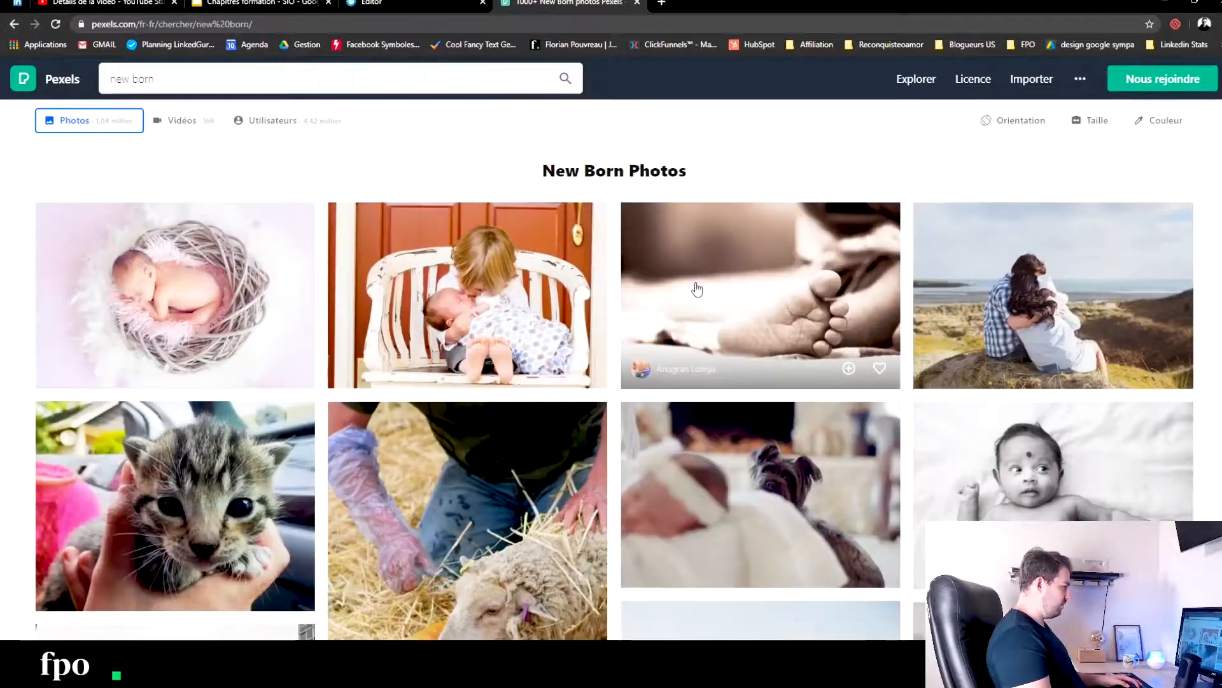
left_click(189, 78)
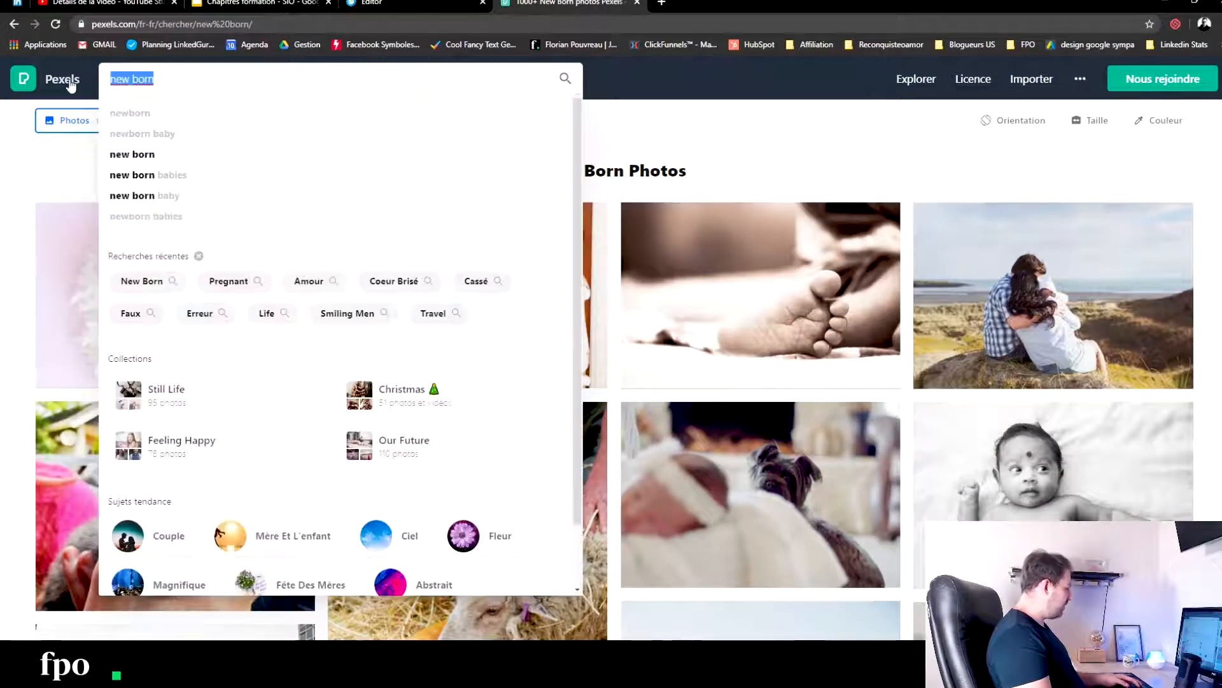
type("youn")
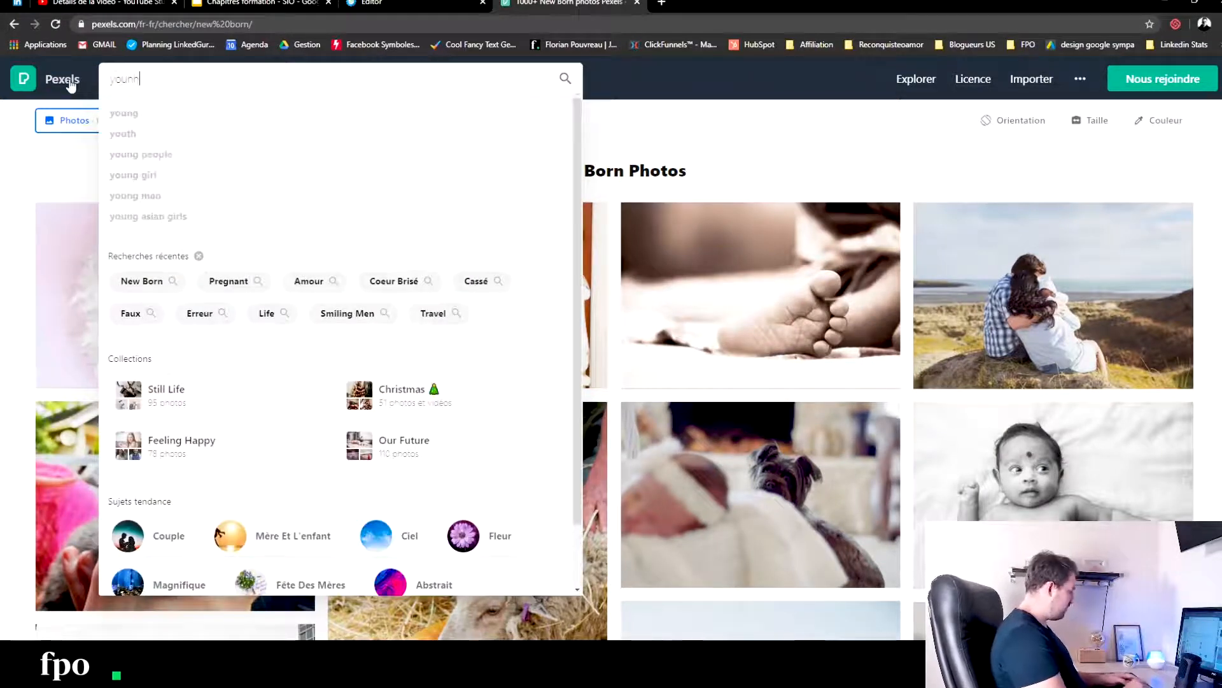
type("g mother fitness")
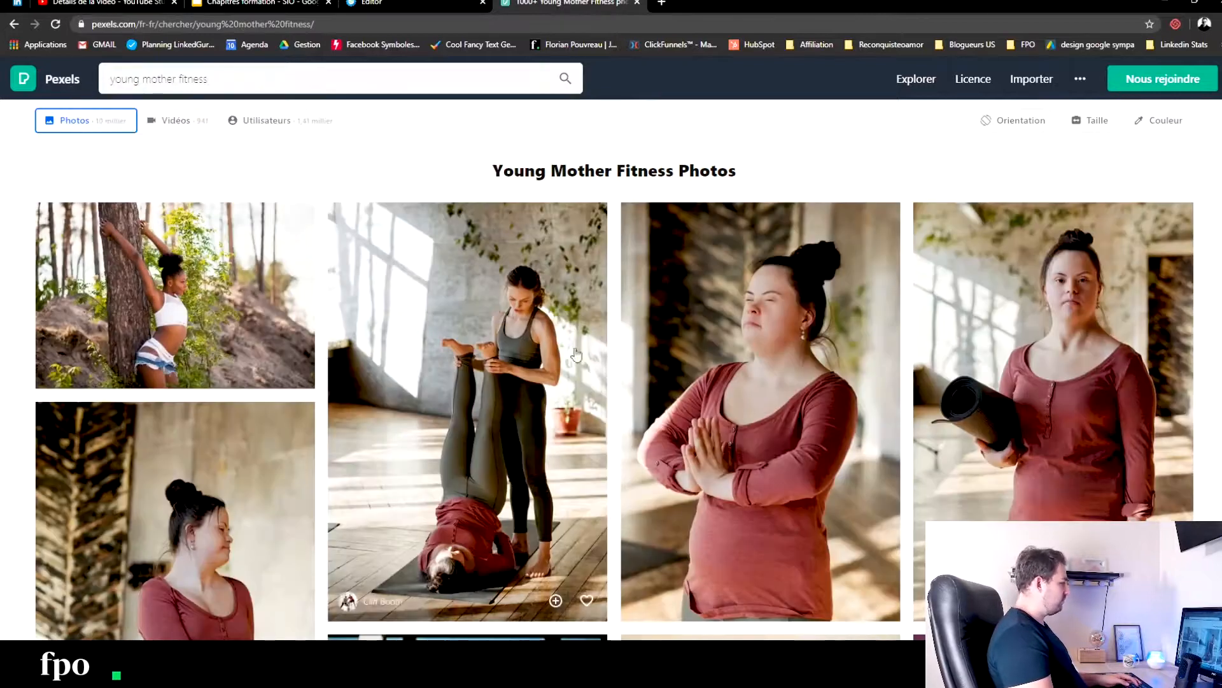
- Examine the "young mother fitness" photos for an image of a mother, baby or workout that suits the page
scroll(558, 351, "down", 3)
scroll(534, 291, "up", 3)
scroll(534, 291, "down", 3)
scroll(533, 291, "down", 3)
scroll(534, 292, "down", 3)
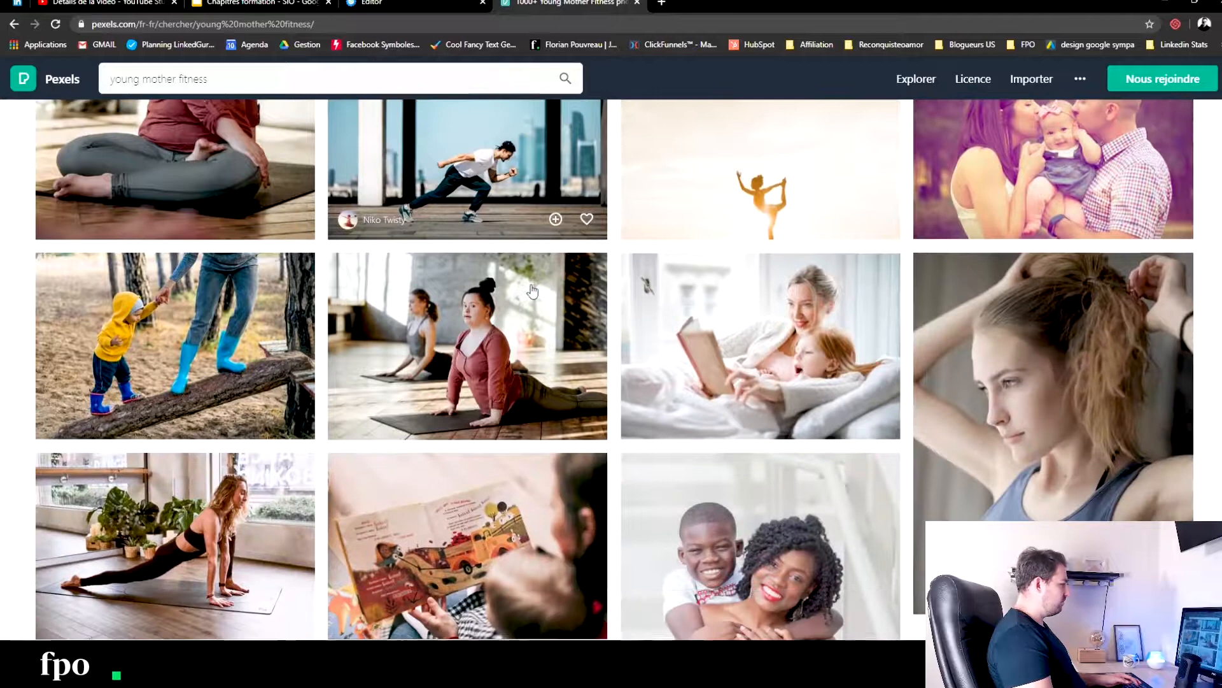
scroll(534, 292, "down", 4)
scroll(534, 292, "down", 4)
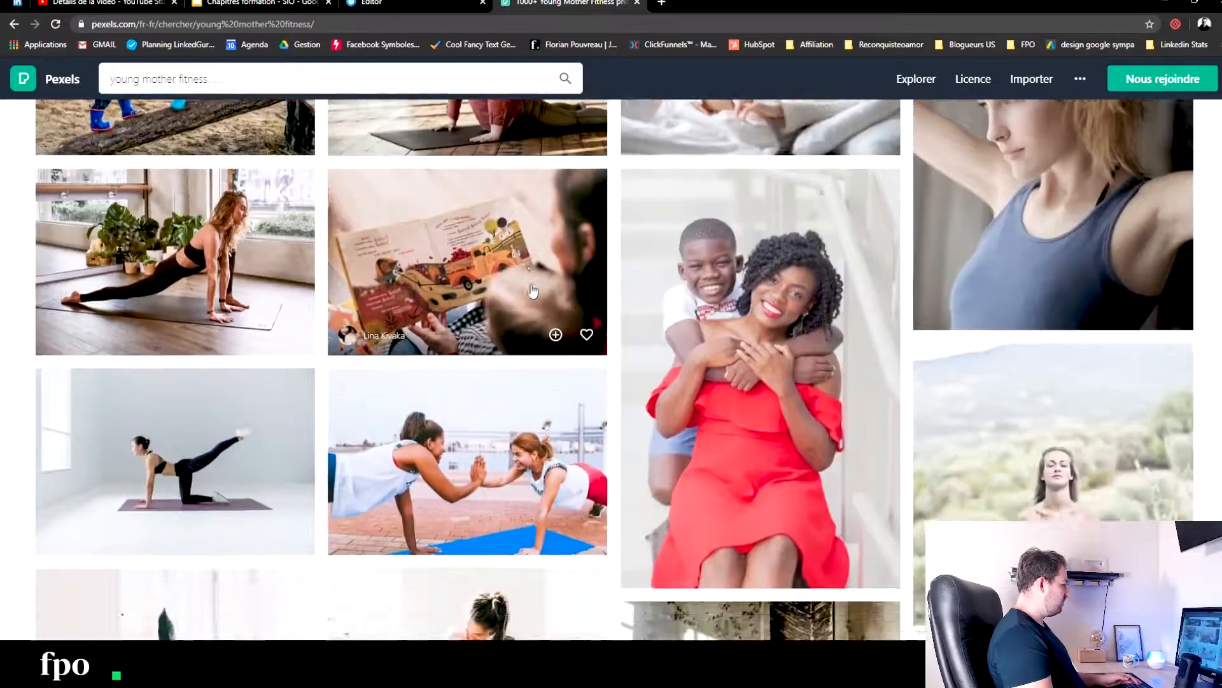
scroll(534, 292, "down", 4)
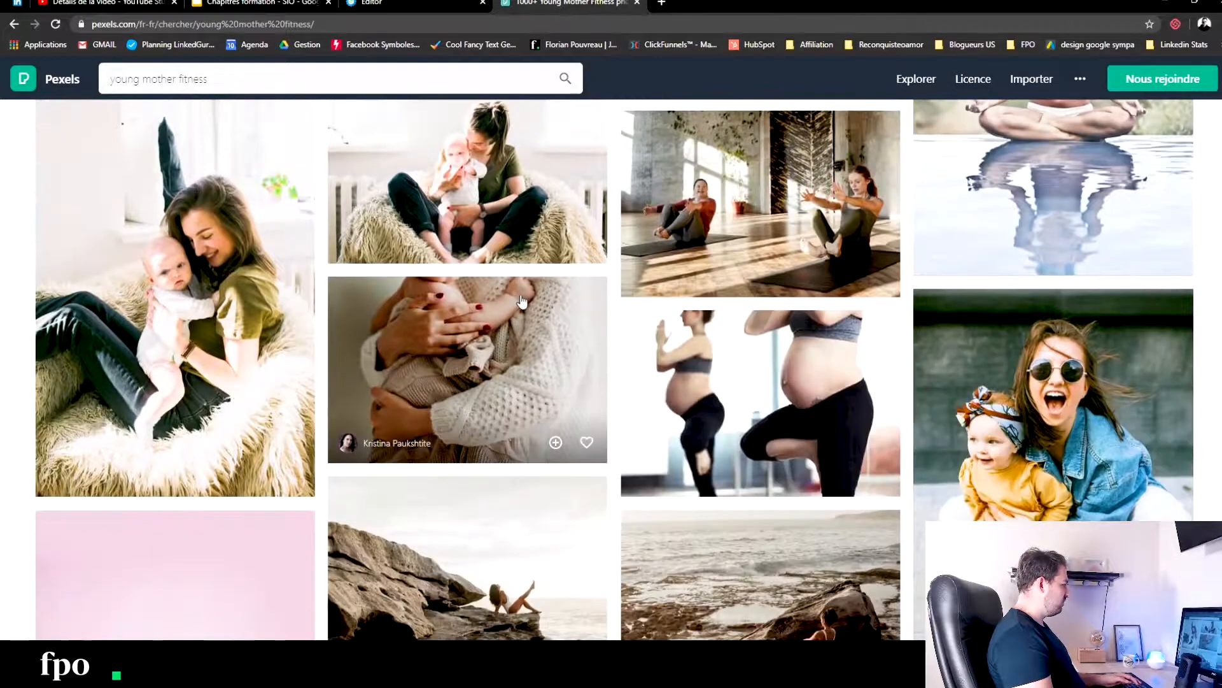
scroll(522, 300, "down", 2)
scroll(522, 301, "down", 4)
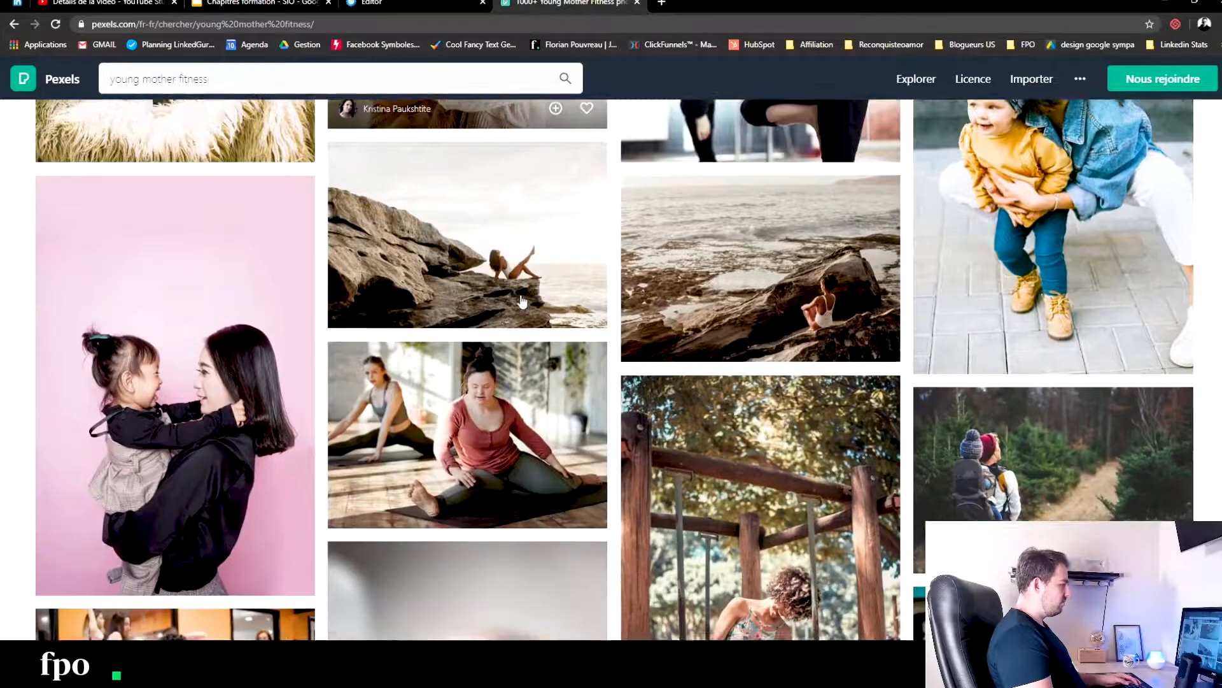
scroll(522, 301, "down", 5)
scroll(522, 300, "down", 4)
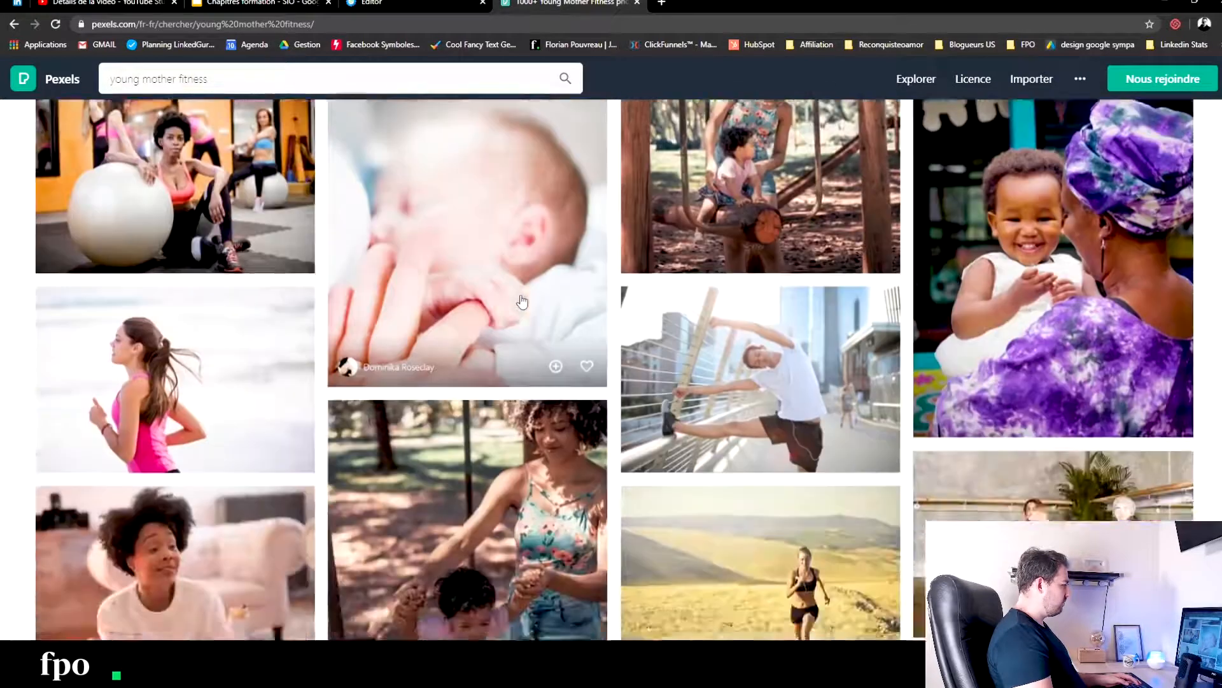
scroll(522, 301, "up", 4)
scroll(522, 300, "up", 4)
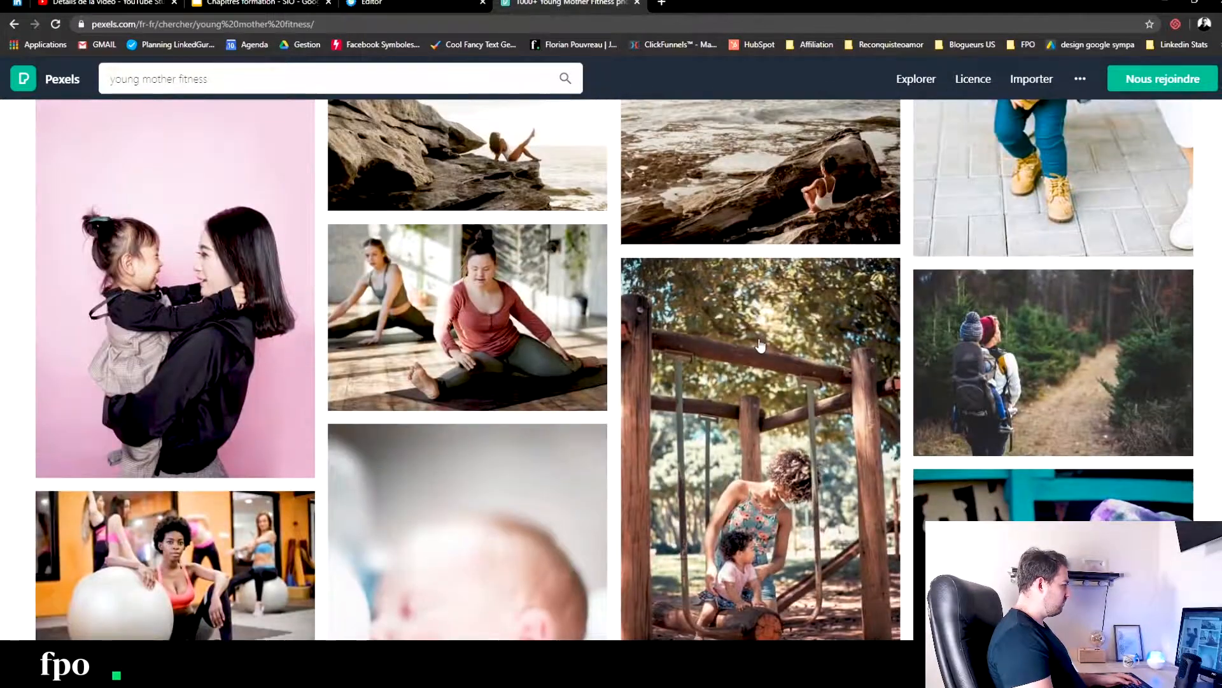
- Look further down the "young mother fitness" results on Pexels for a photo combining motherhood and exercise for the sales page
scroll(761, 345, "up", 10)
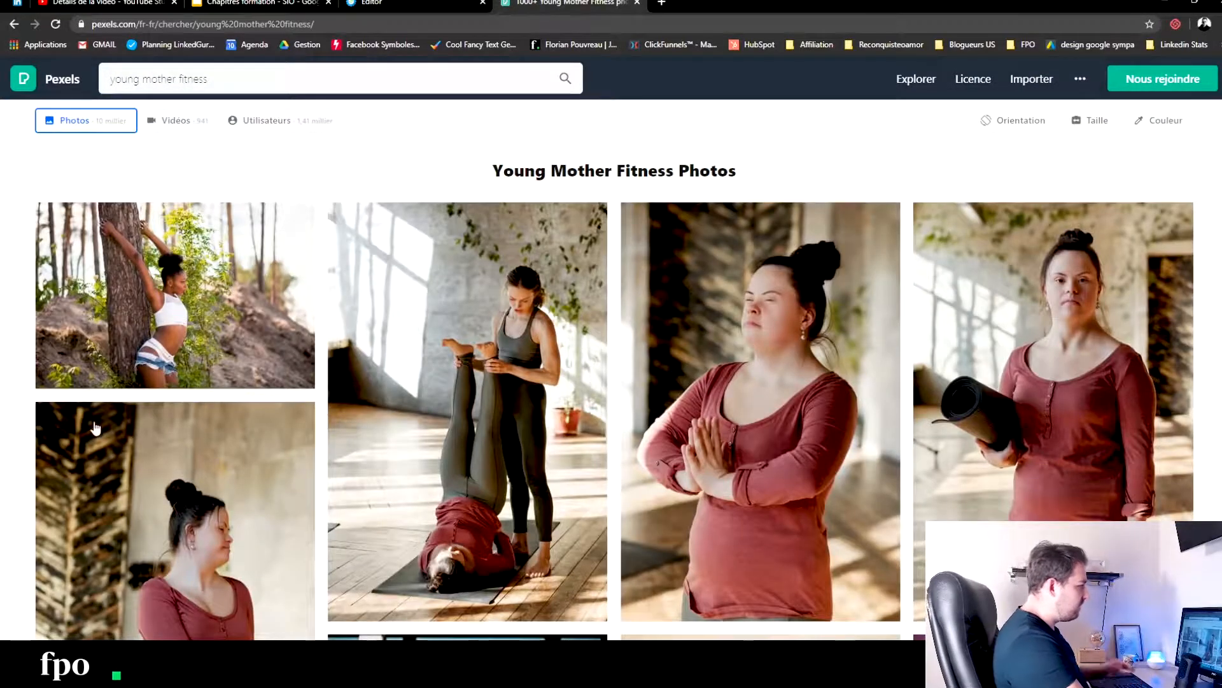
scroll(452, 386, "down", 10)
scroll(453, 386, "down", 15)
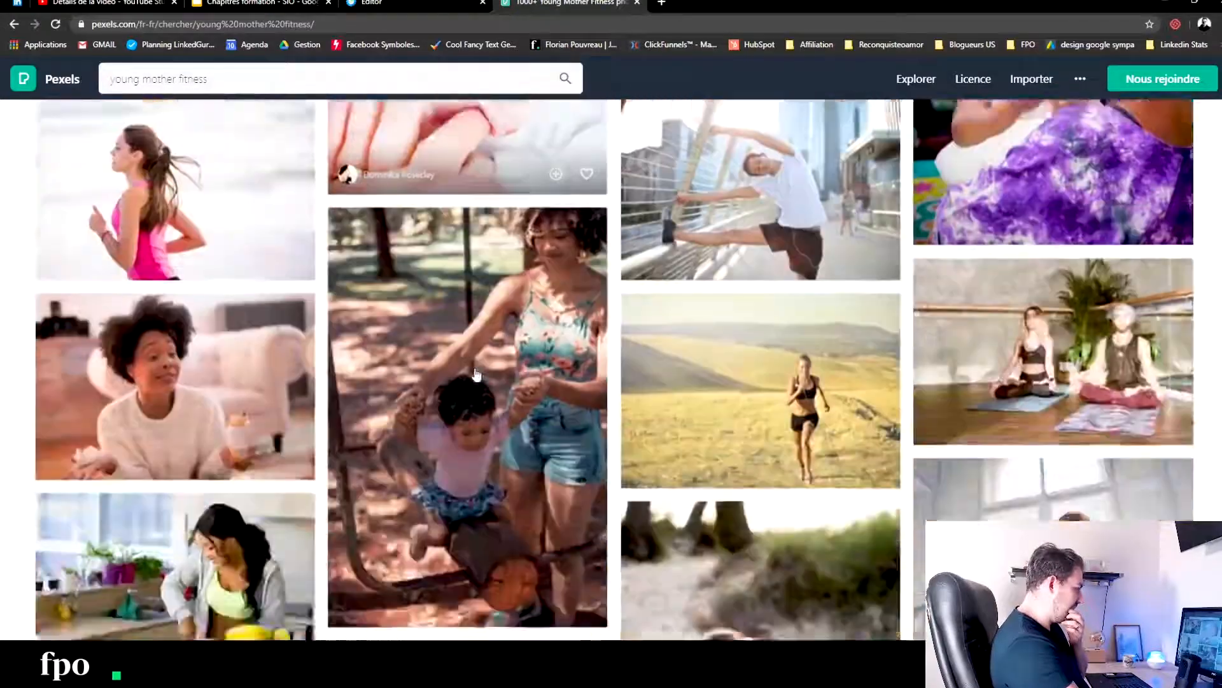
scroll(476, 374, "down", 3)
scroll(477, 374, "down", 5)
scroll(478, 373, "up", 5)
mouse_move(478, 374)
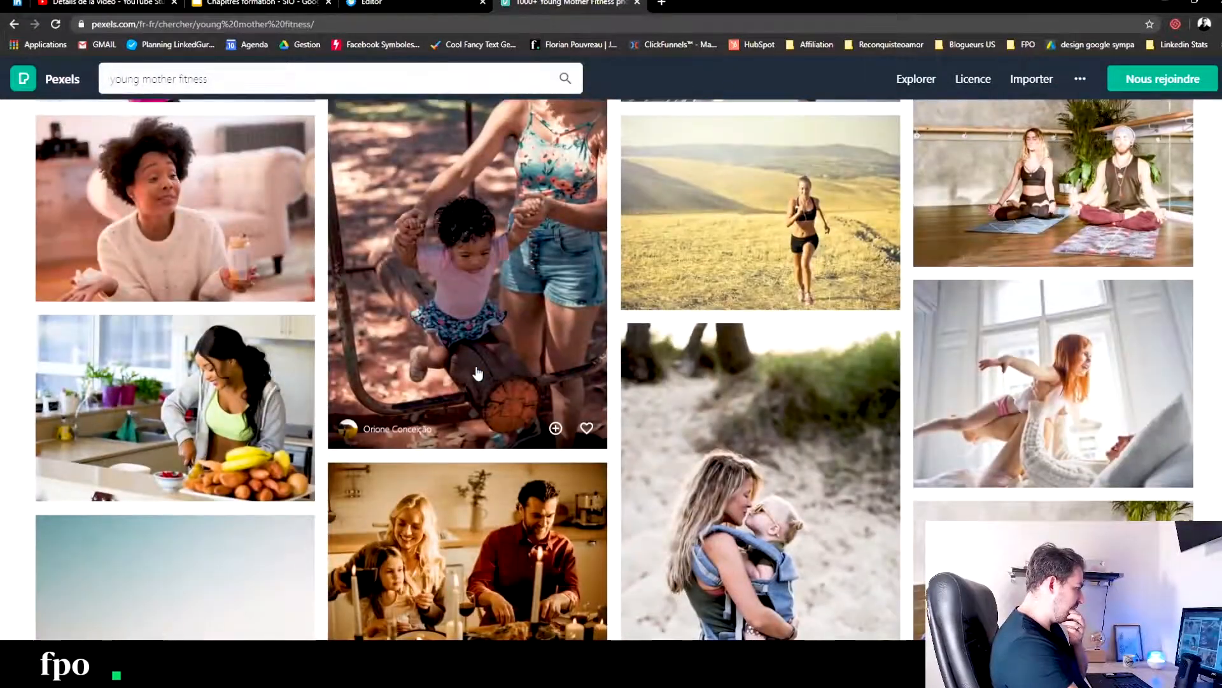
scroll(479, 373, "down", 12)
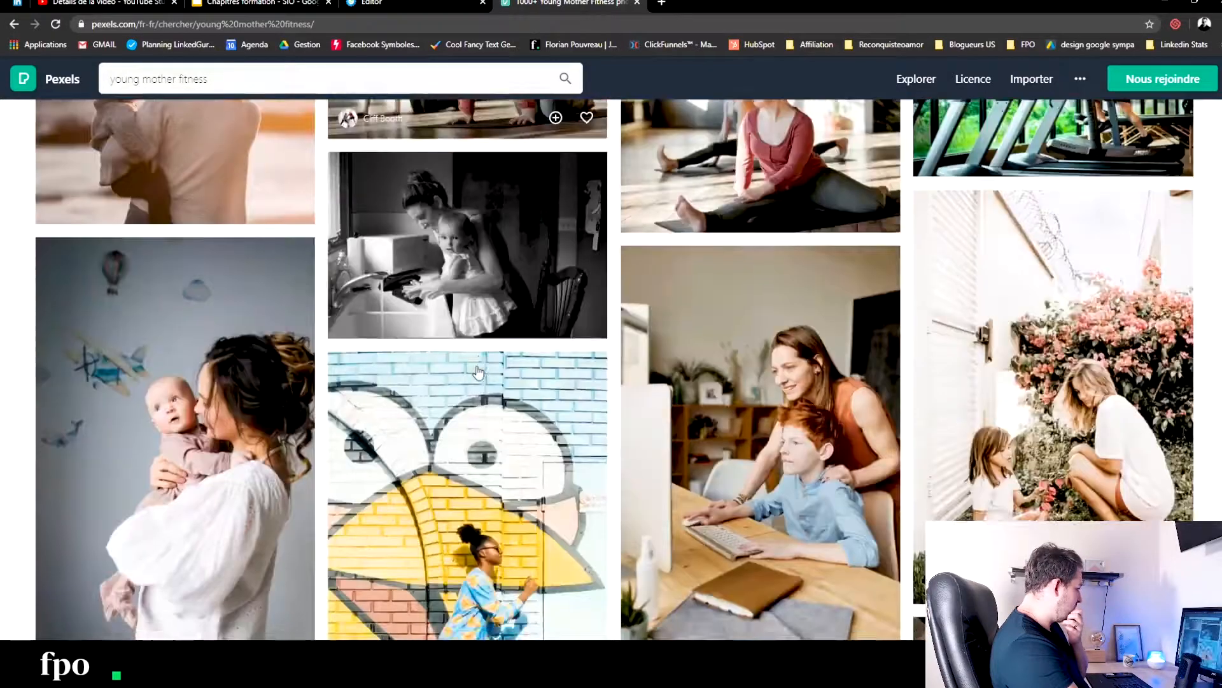
scroll(478, 374, "down", 6)
scroll(575, 364, "down", 3)
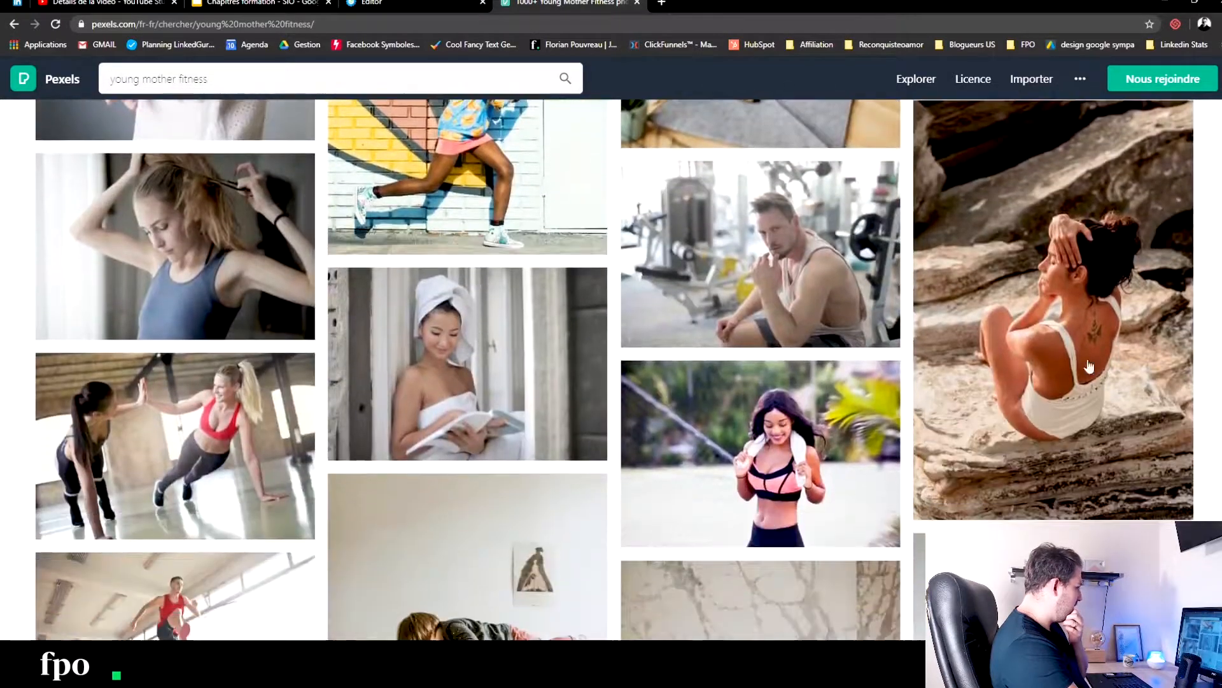
scroll(575, 364, "down", 7)
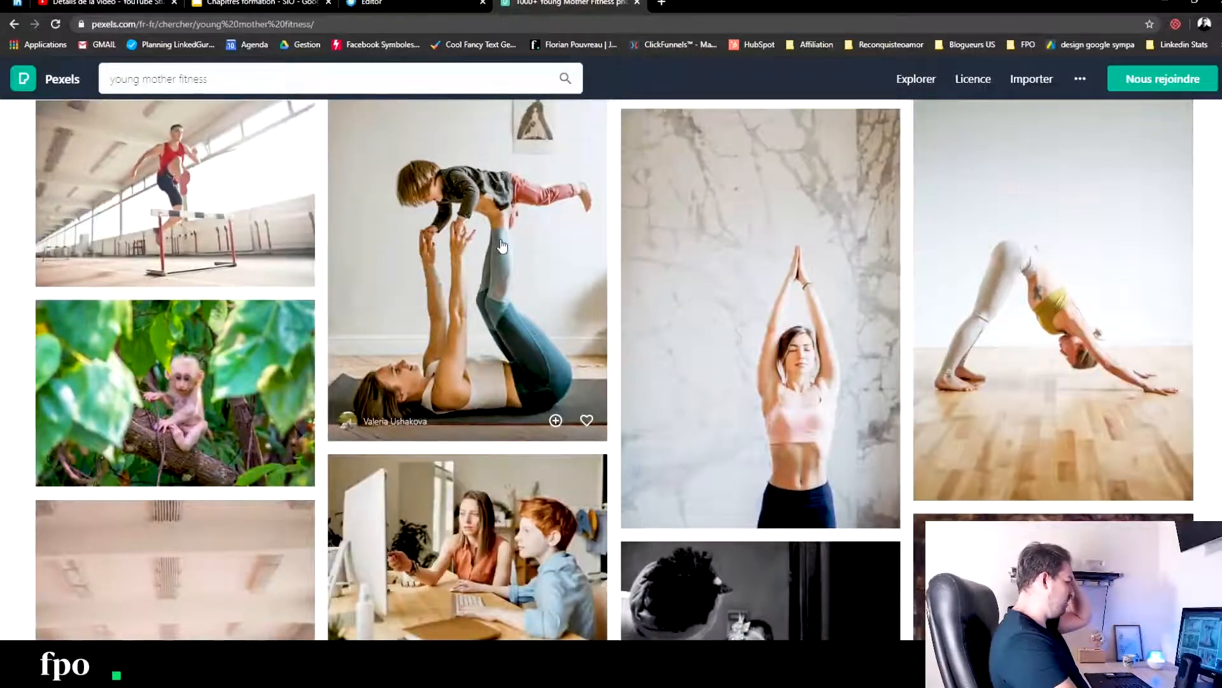
scroll(503, 246, "down", 7)
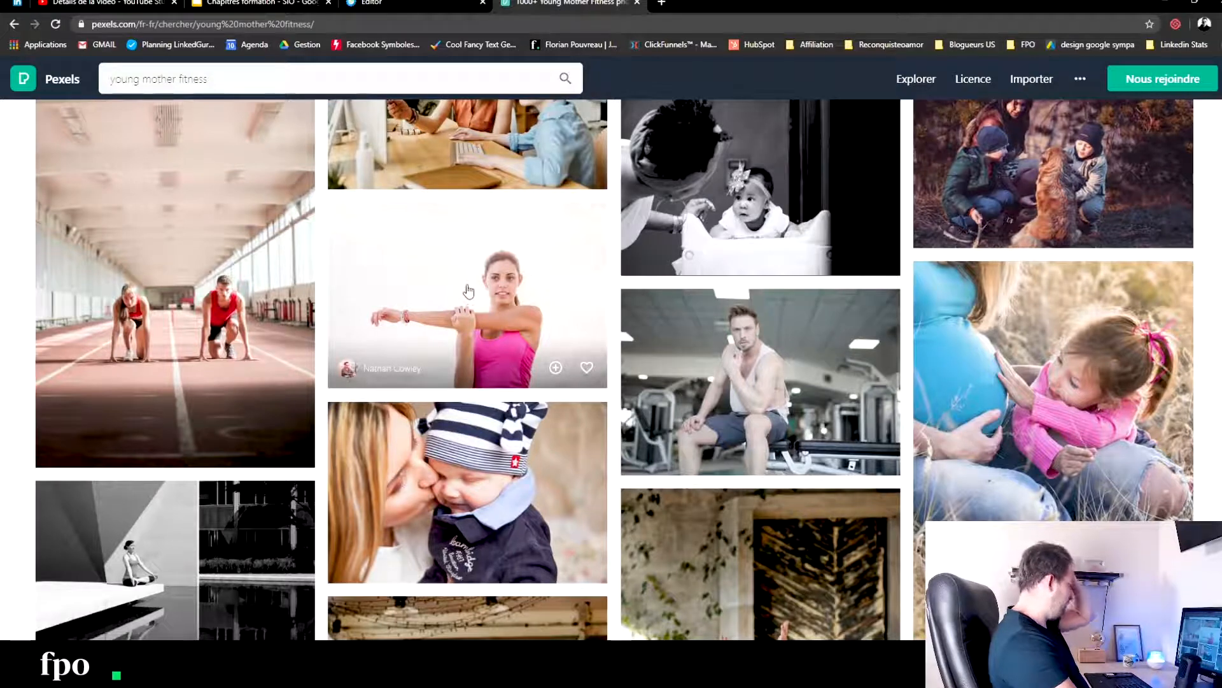
scroll(469, 291, "down", 10)
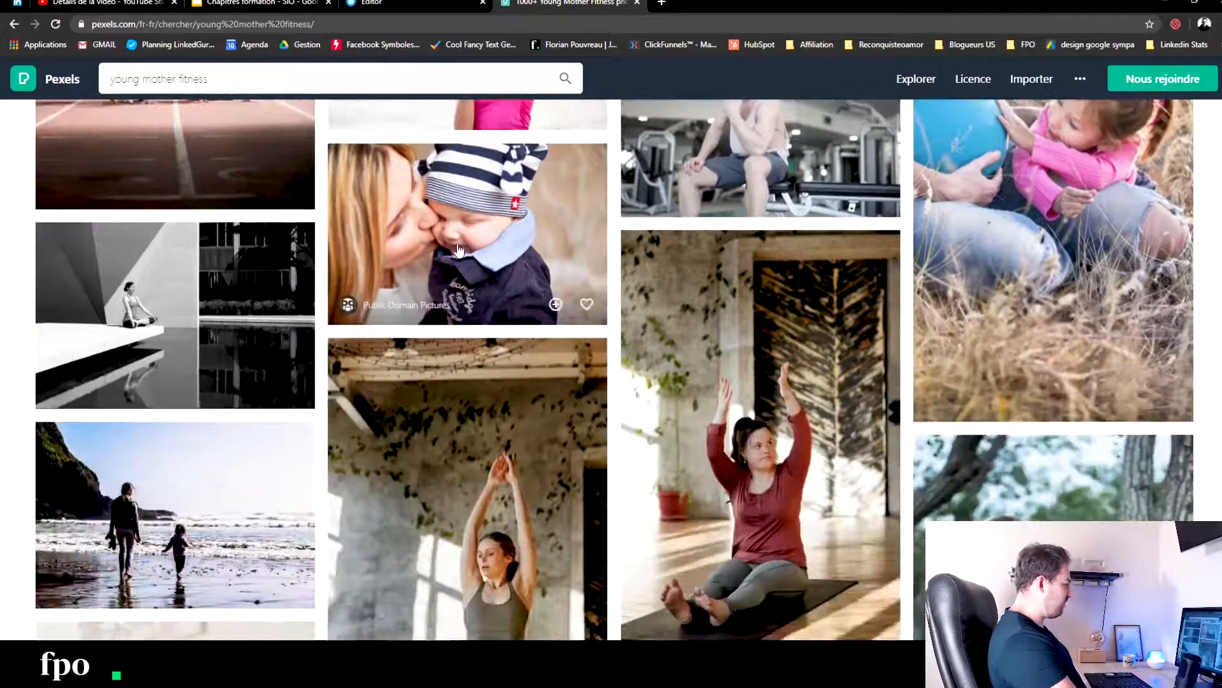
scroll(470, 241, "down", 8)
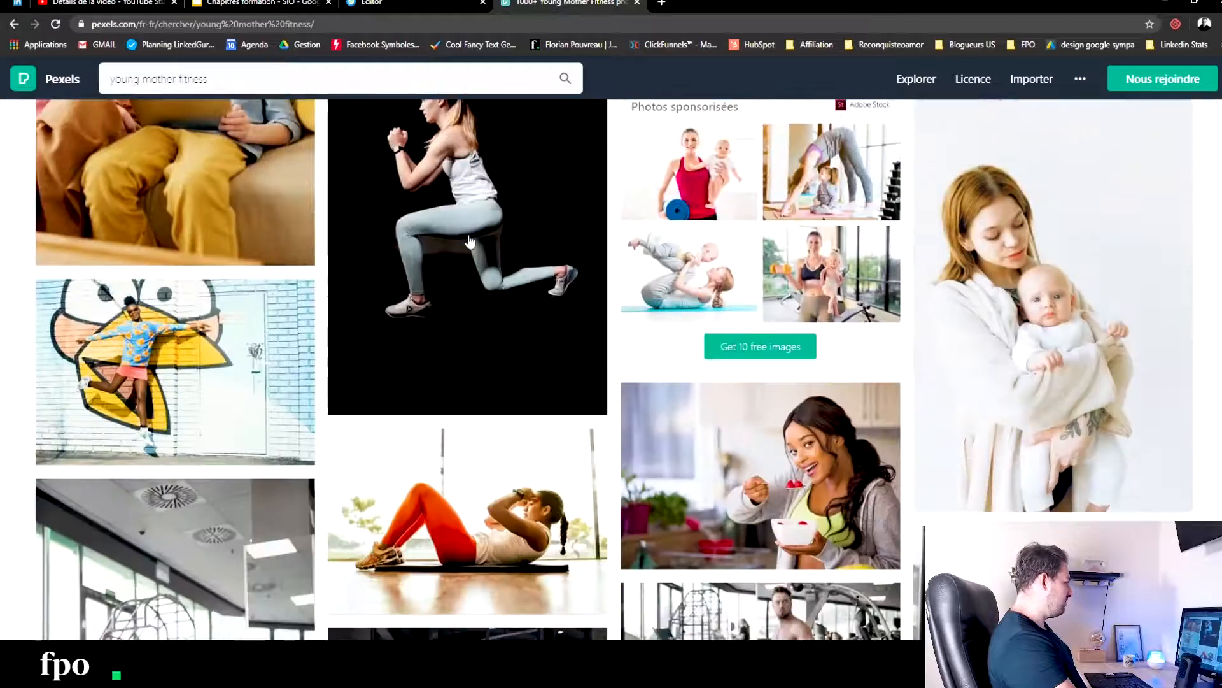
scroll(469, 241, "up", 15)
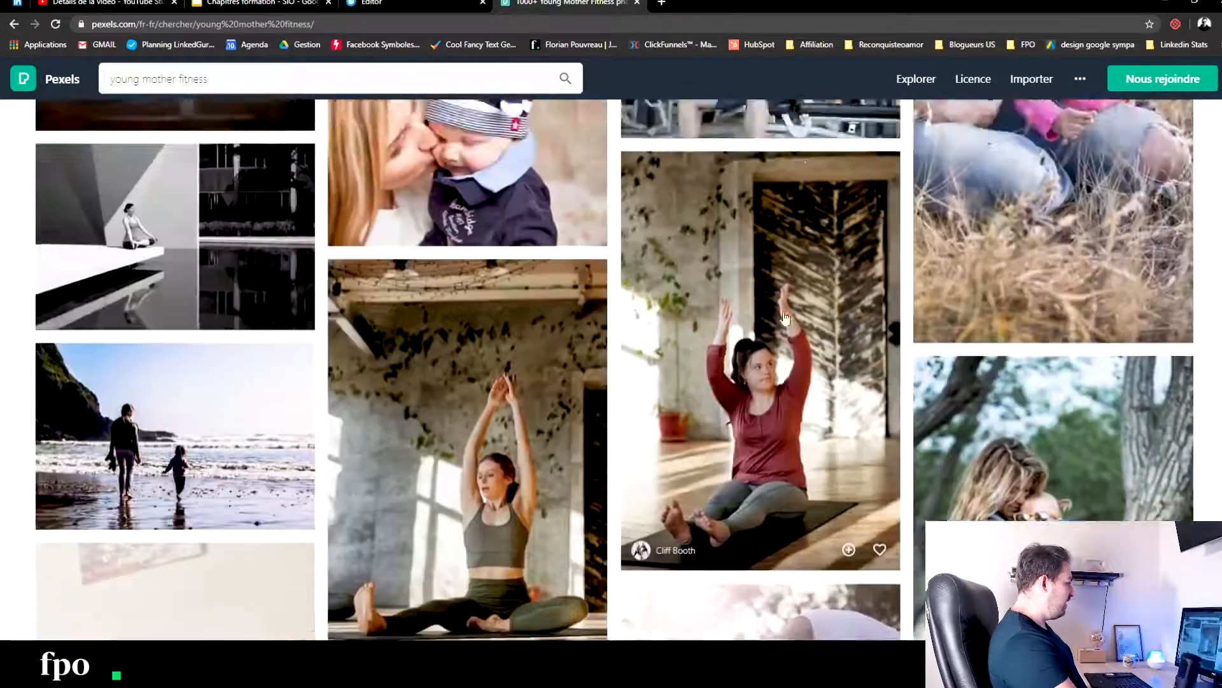
scroll(796, 334, "down", 6)
scroll(732, 210, "down", 2)
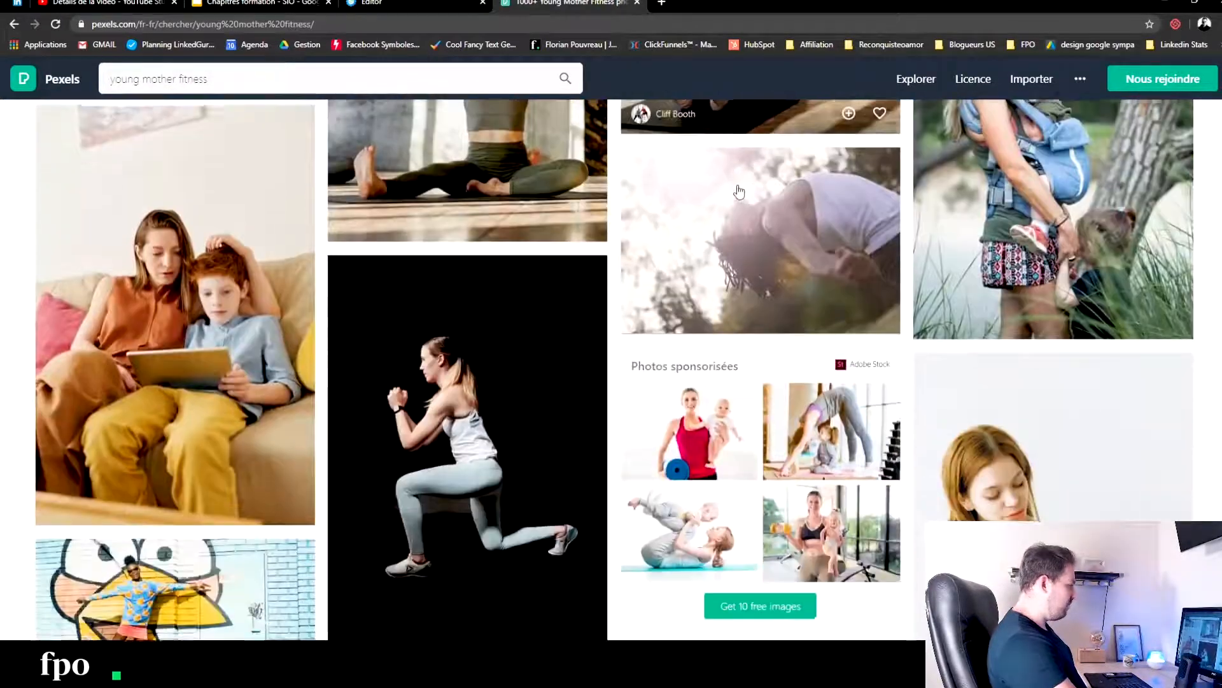
scroll(727, 219, "up", 2)
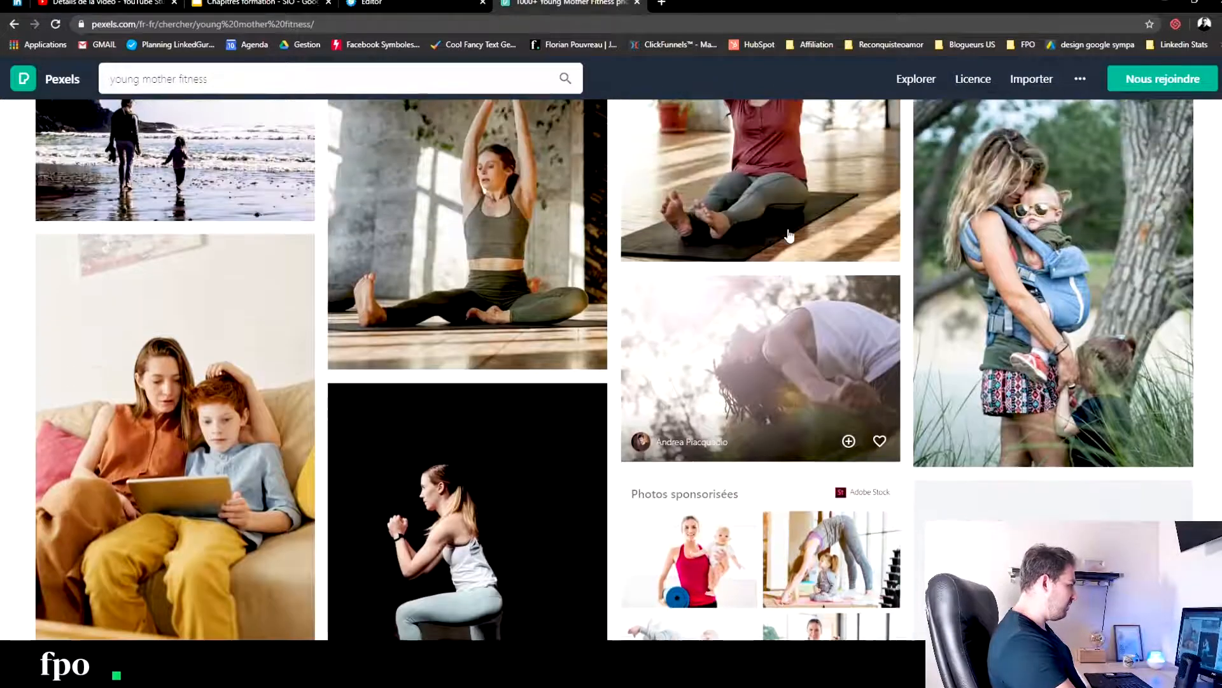
scroll(789, 245, "down", 1)
scroll(788, 245, "down", 5)
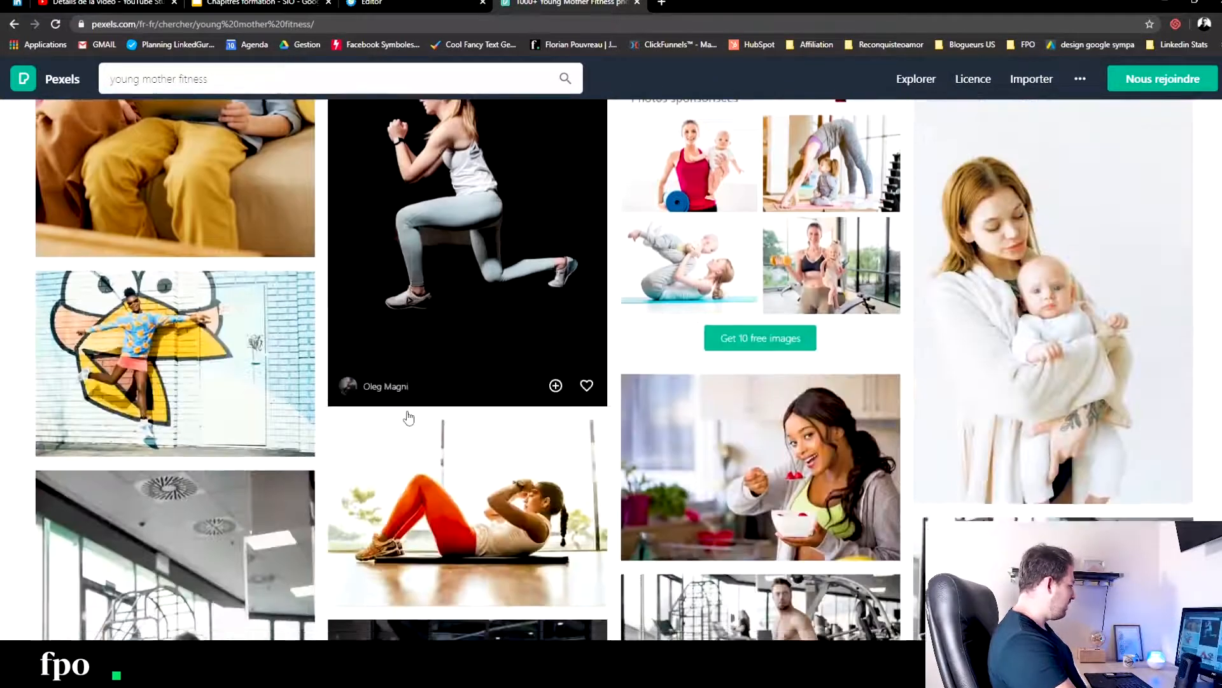
scroll(404, 414, "down", 2)
scroll(244, 413, "down", 3)
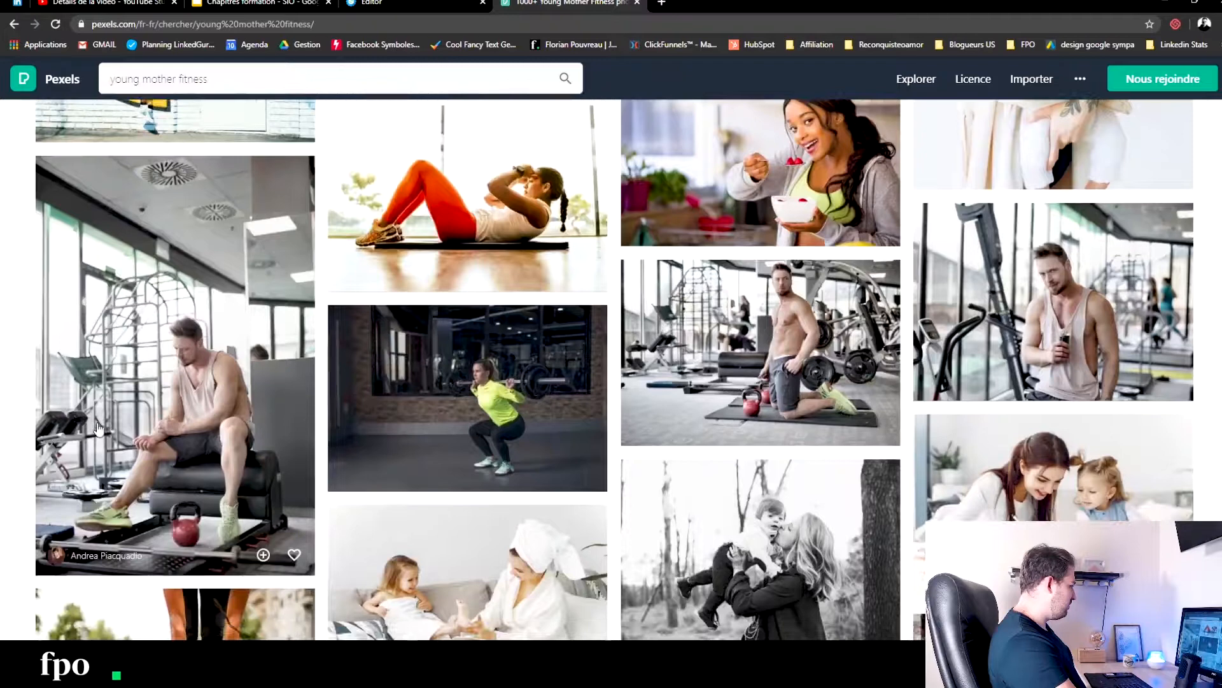
scroll(101, 427, "down", 5)
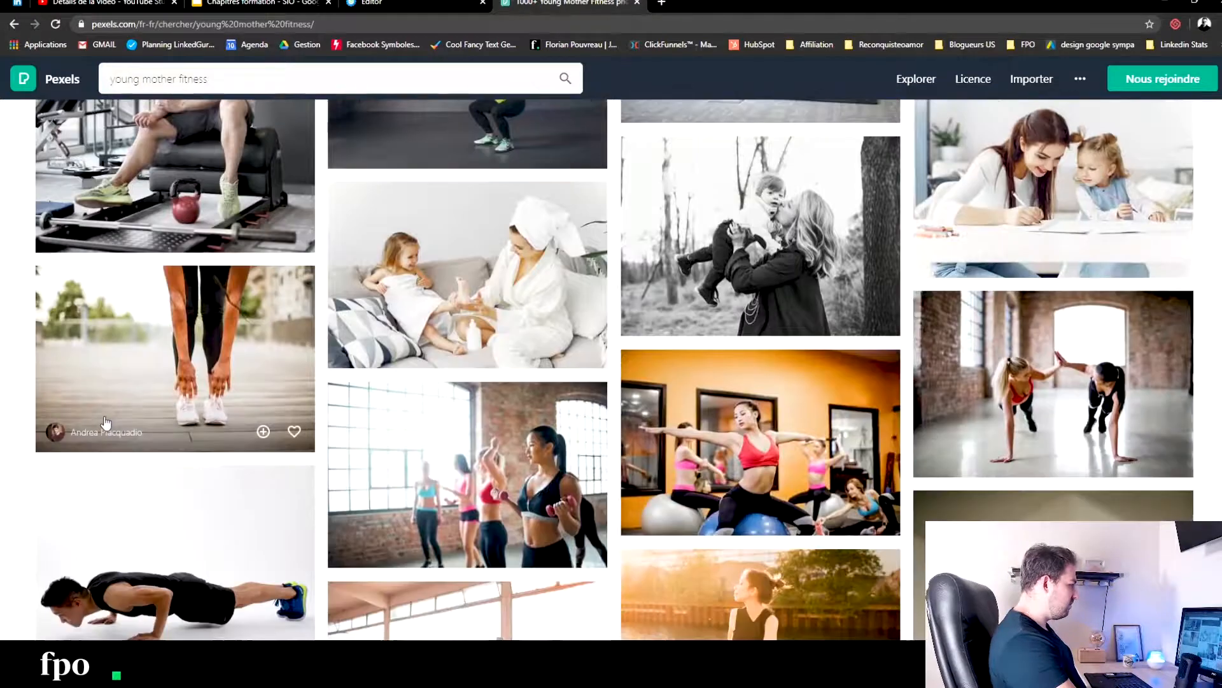
scroll(106, 423, "down", 10)
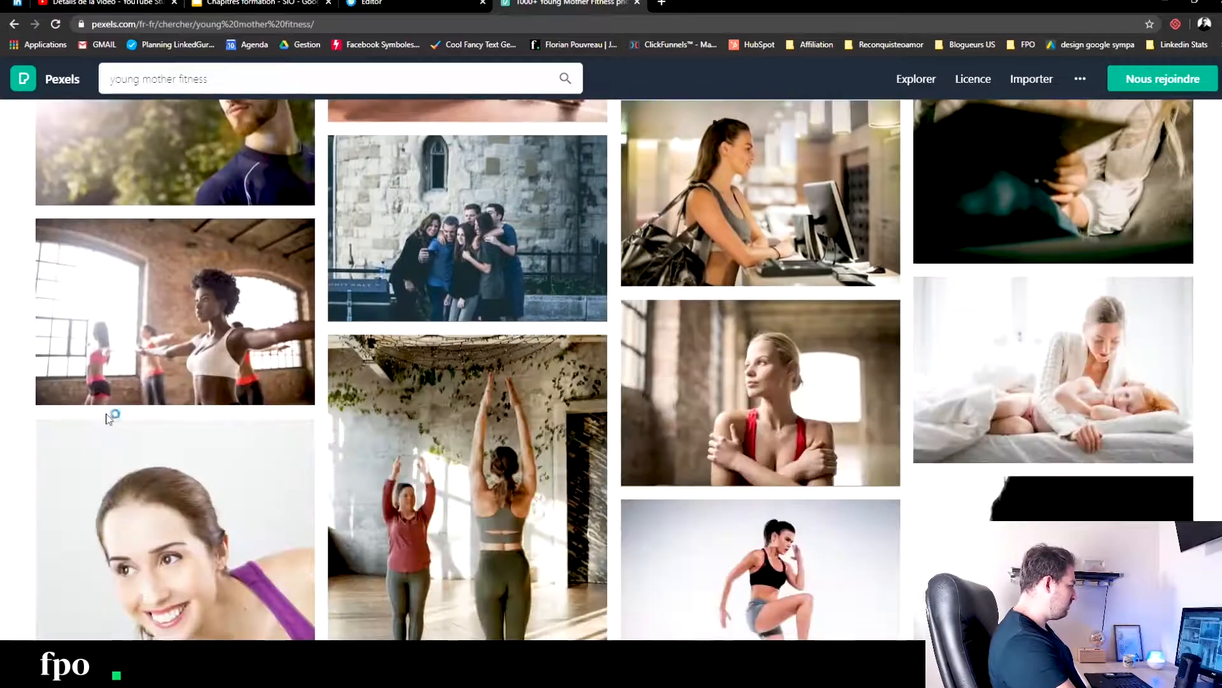
scroll(121, 407, "down", 12)
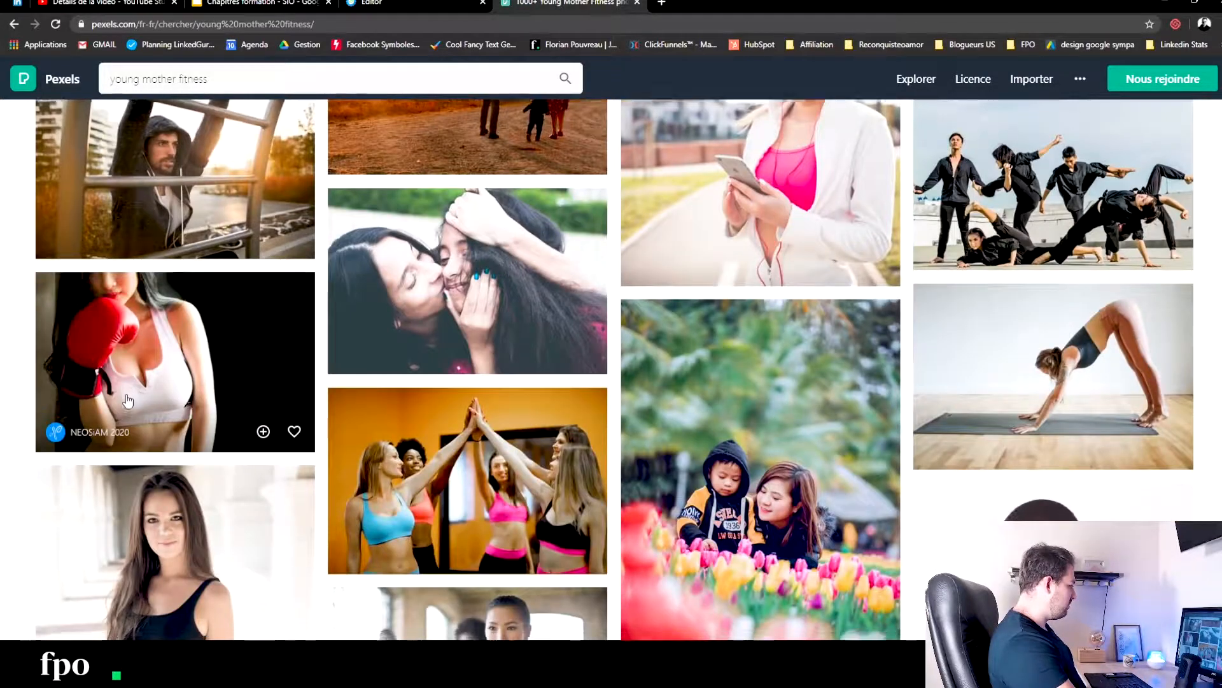
scroll(128, 400, "down", 9)
scroll(157, 381, "down", 4)
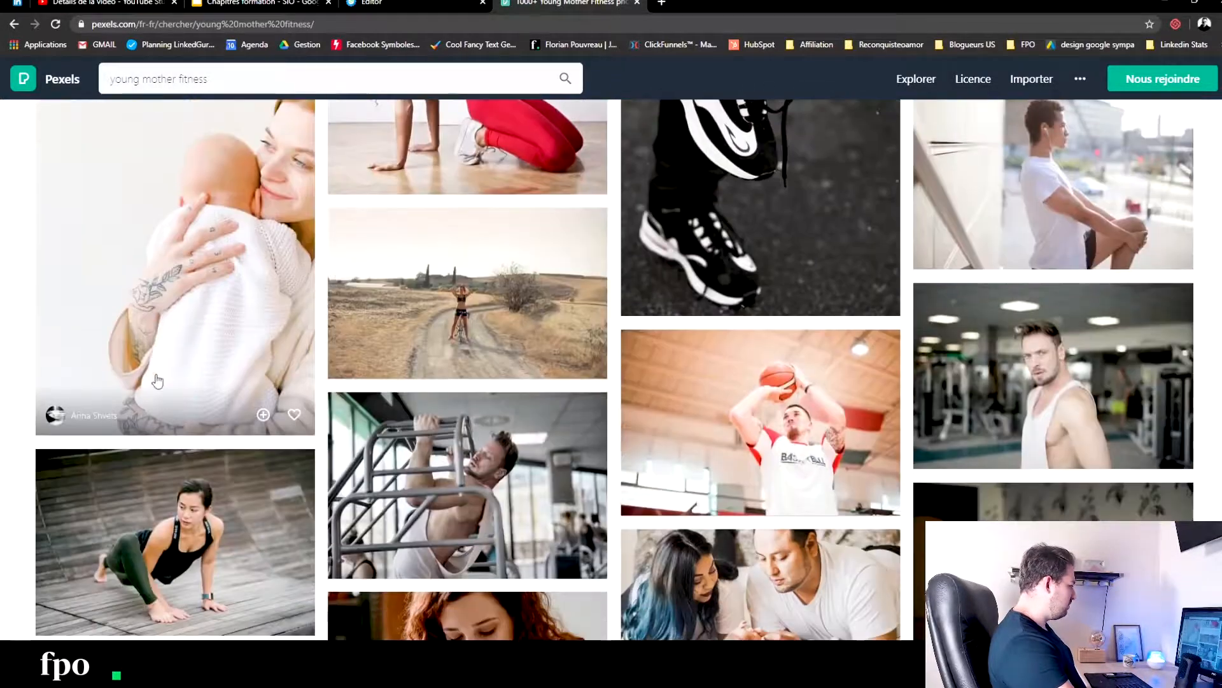
scroll(160, 380, "down", 7)
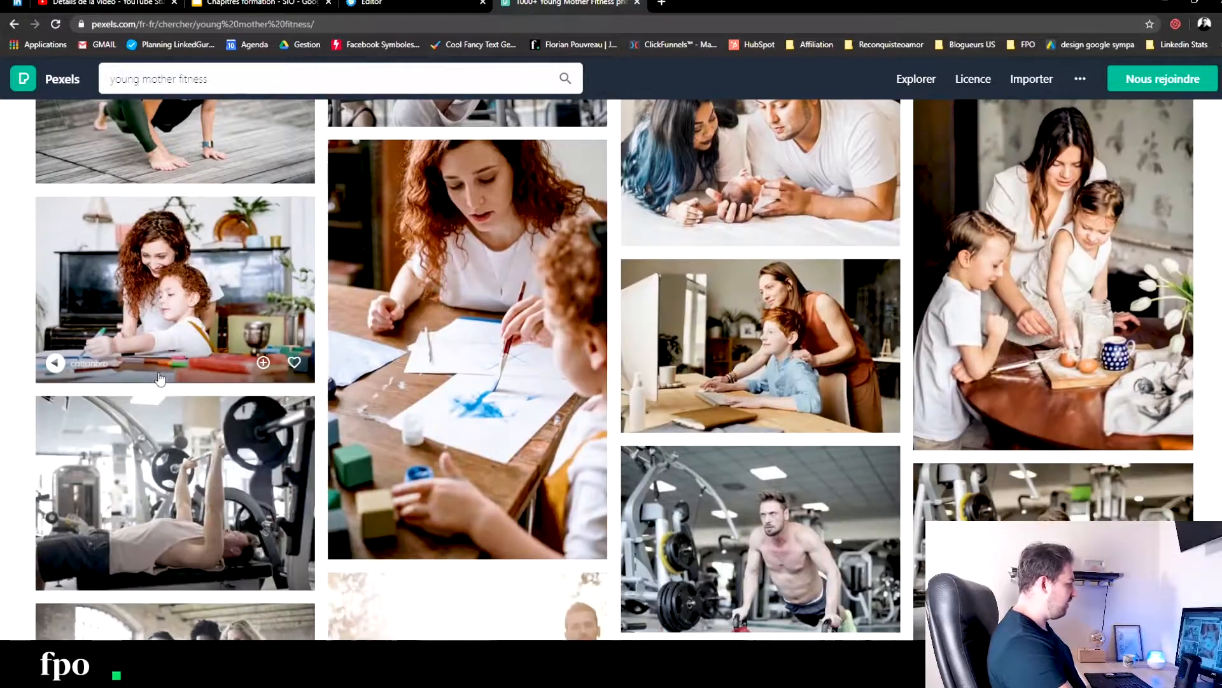
scroll(160, 379, "down", 9)
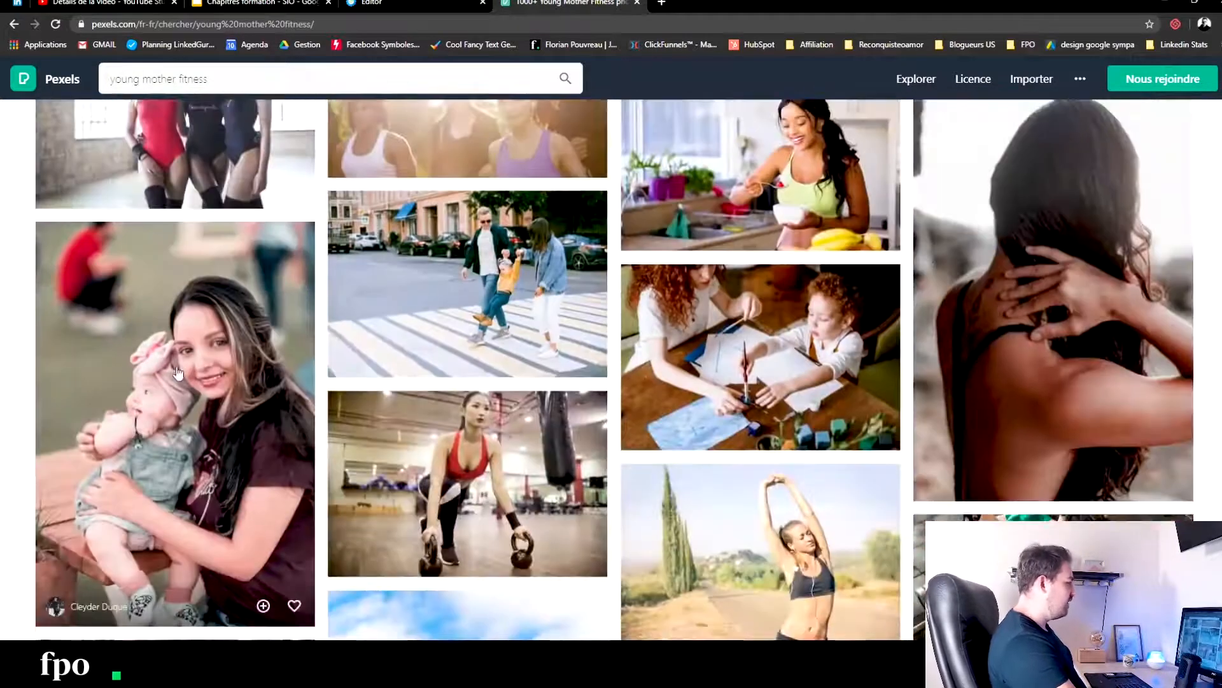
scroll(573, 334, "down", 8)
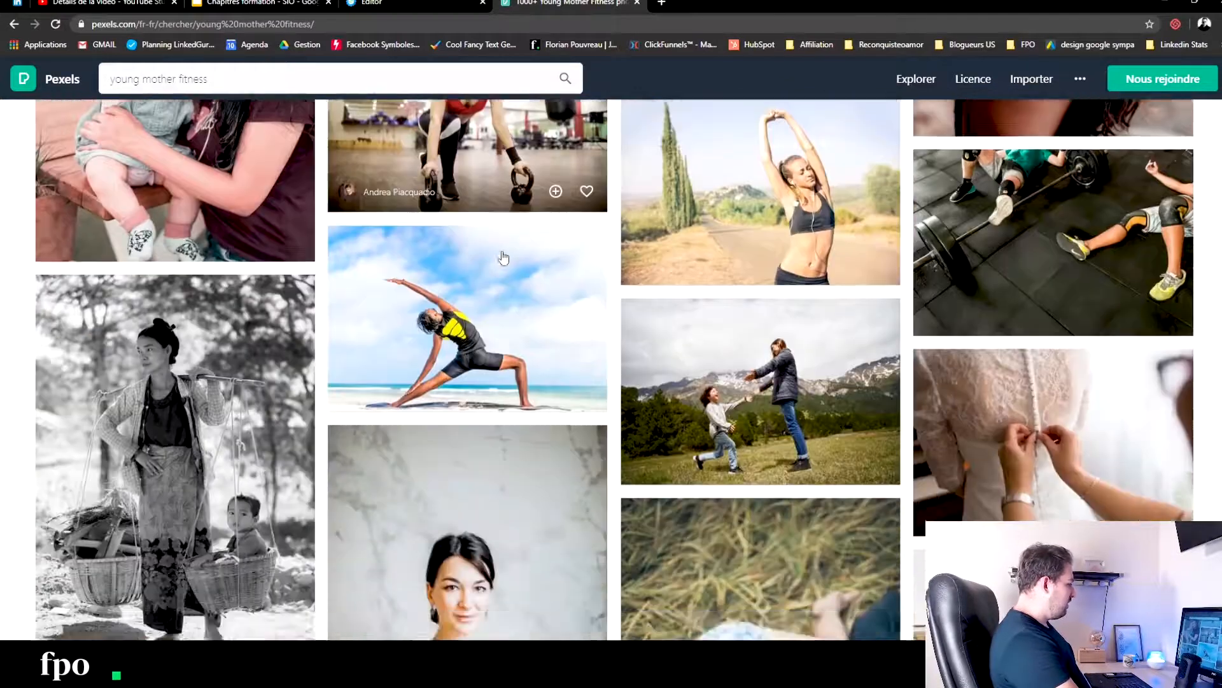
scroll(505, 254, "down", 3)
scroll(504, 255, "down", 5)
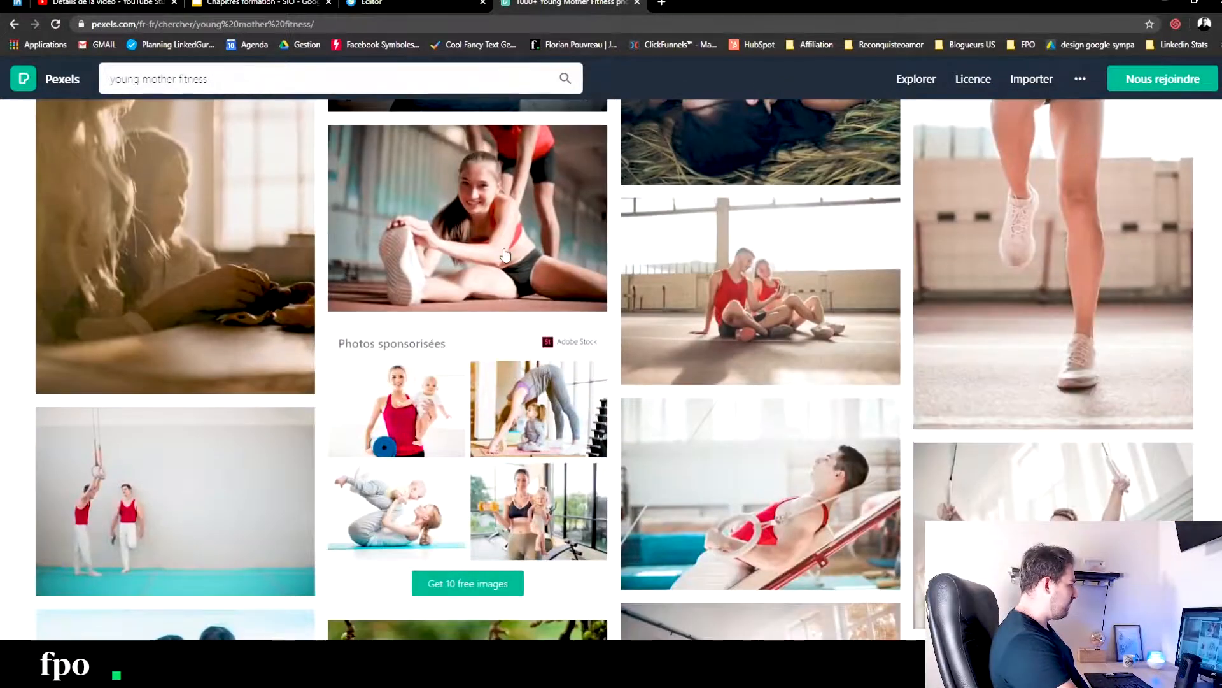
scroll(504, 255, "down", 8)
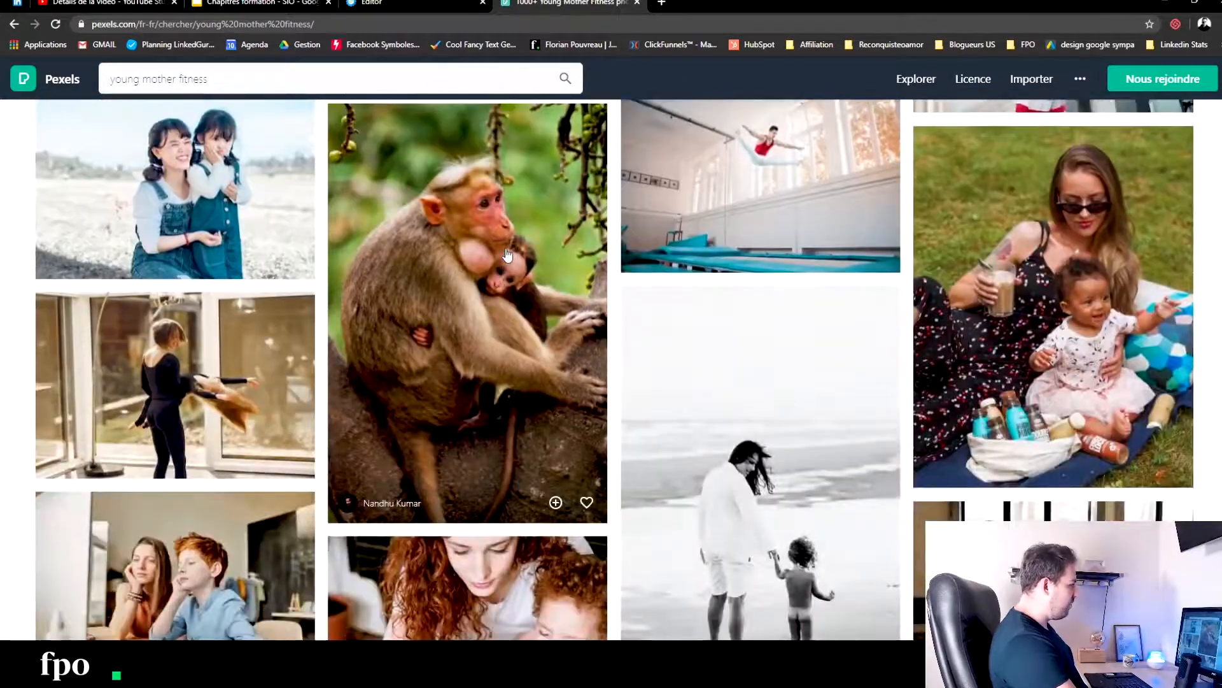
scroll(507, 255, "down", 6)
scroll(551, 247, "down", 4)
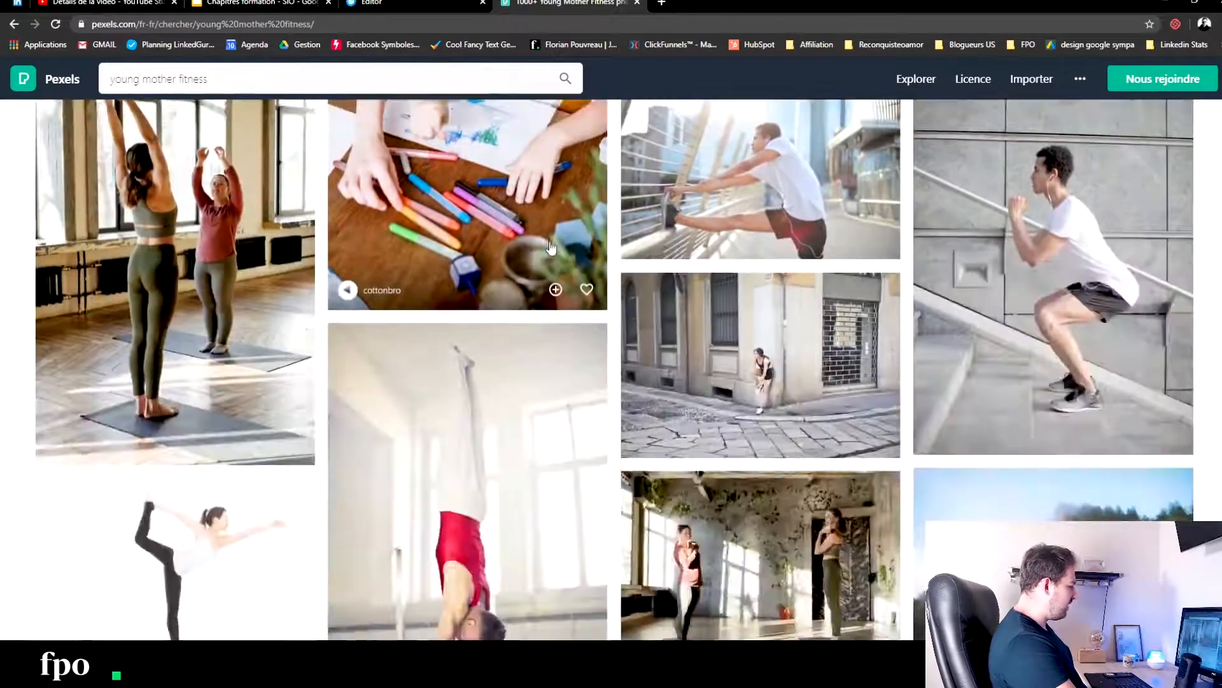
scroll(551, 247, "down", 8)
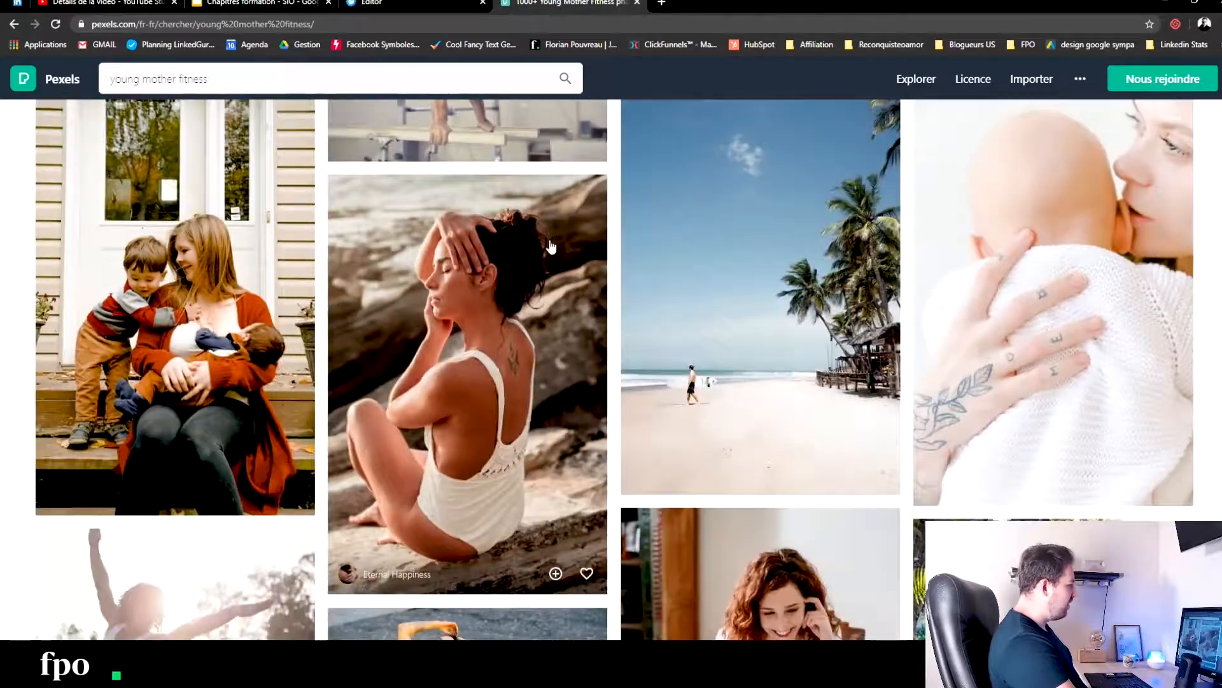
scroll(551, 247, "down", 5)
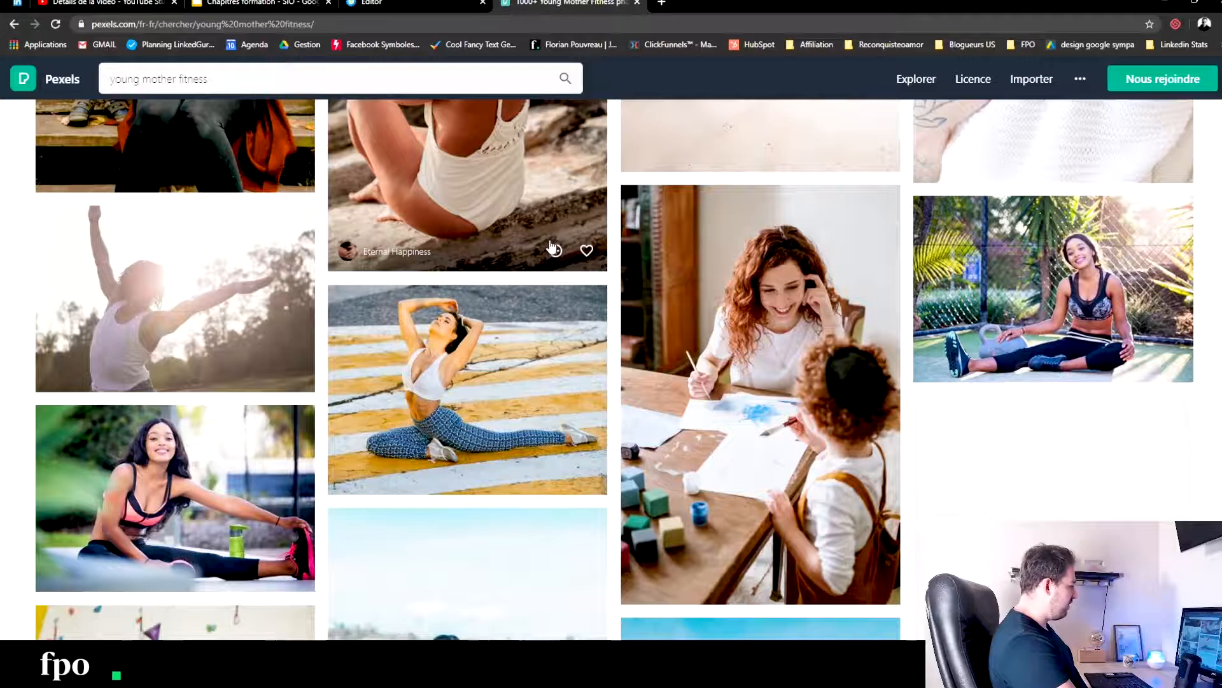
scroll(551, 247, "down", 9)
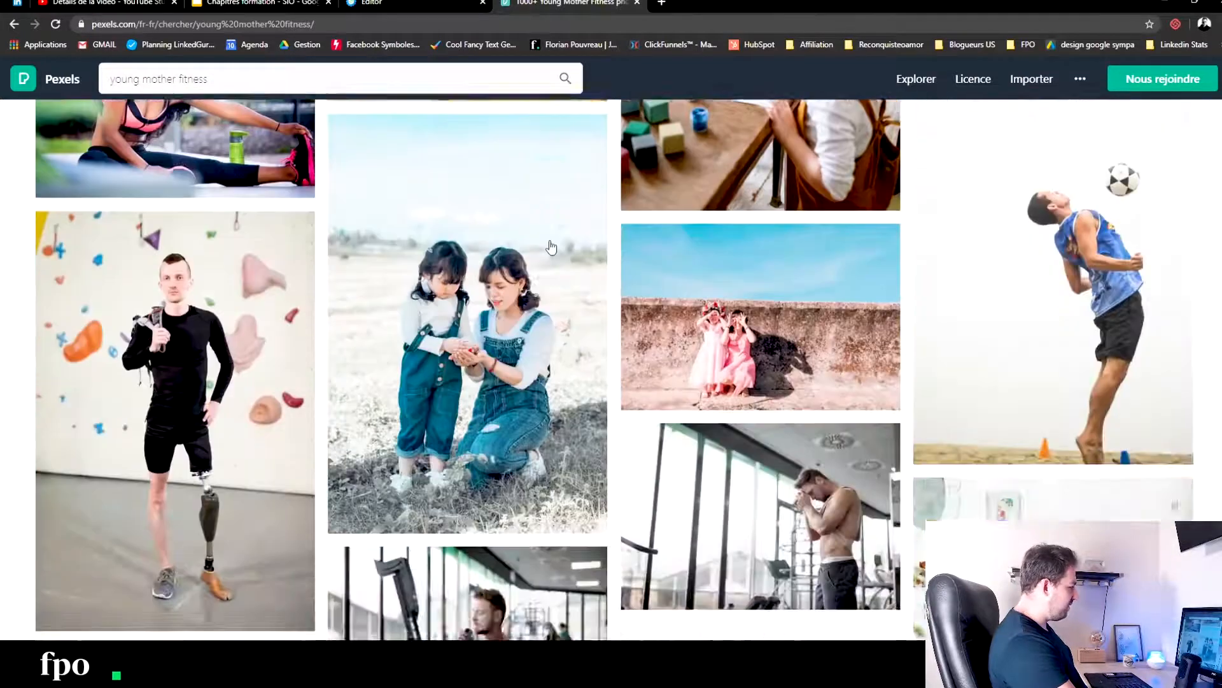
scroll(552, 247, "down", 4)
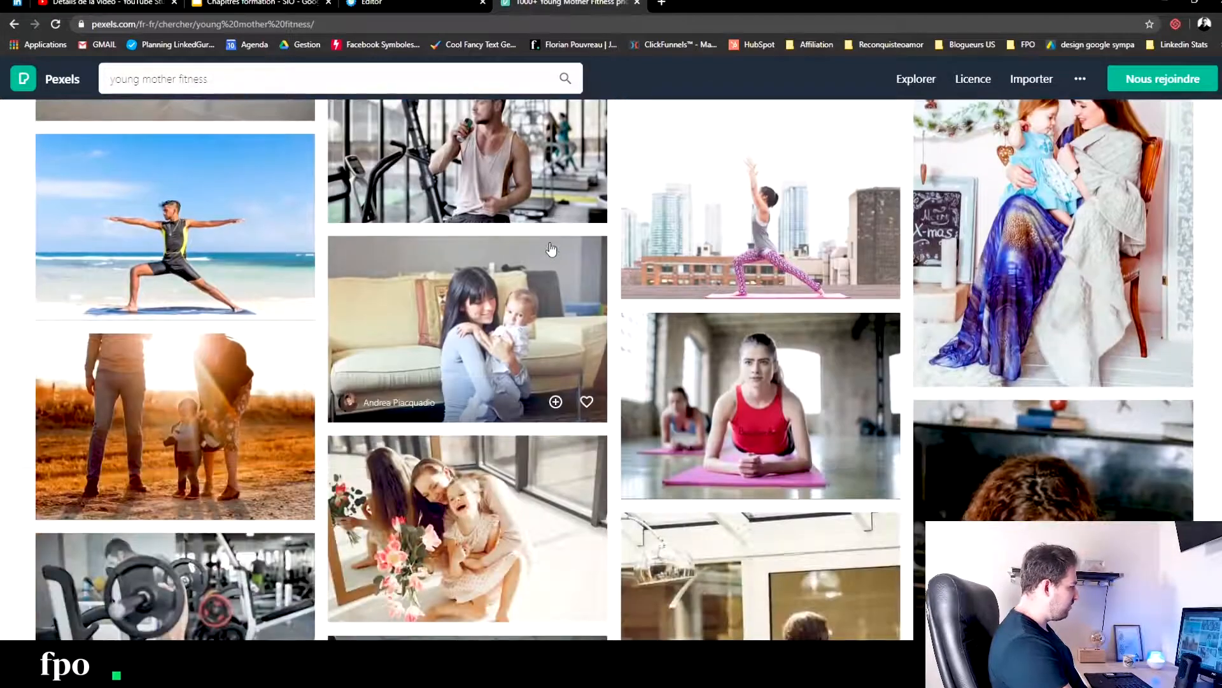
scroll(551, 249, "down", 9)
scroll(546, 274, "down", 5)
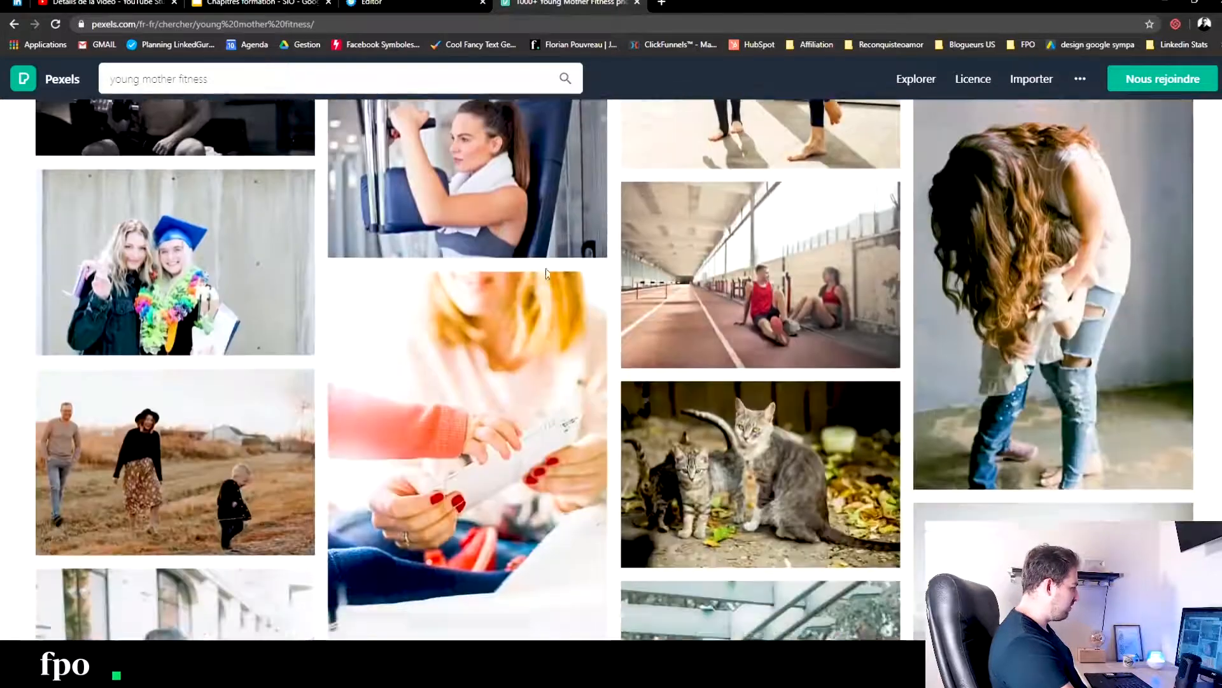
scroll(548, 275, "down", 5)
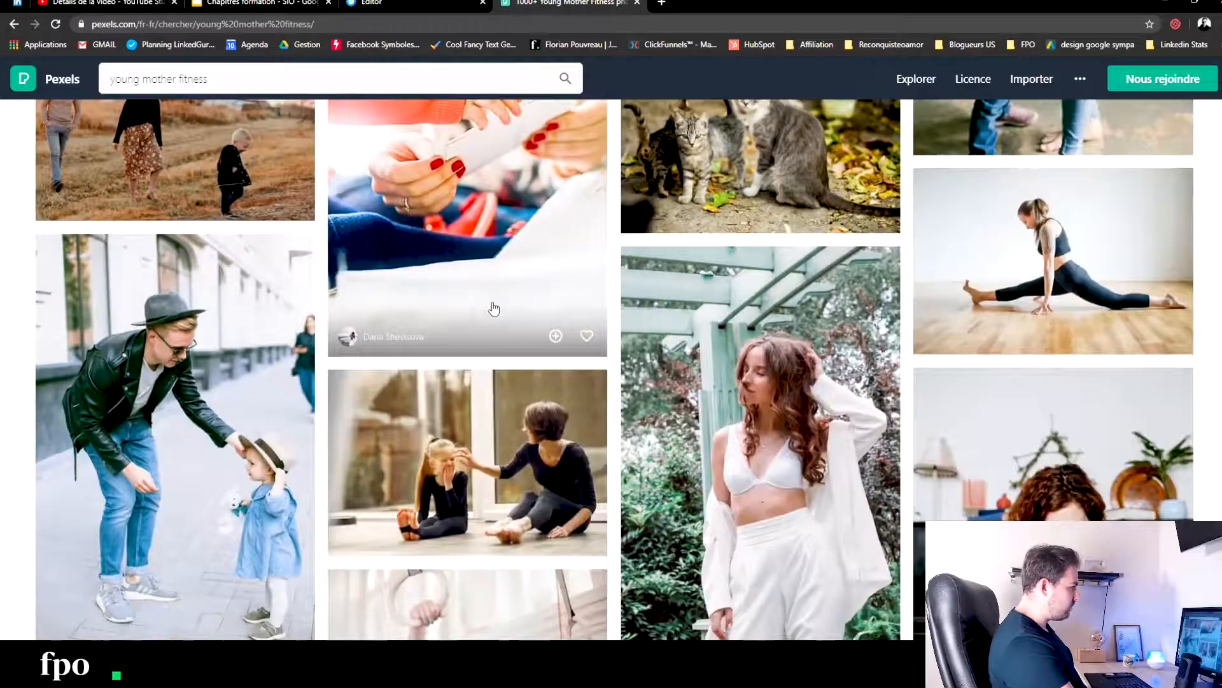
scroll(624, 388, "down", 10)
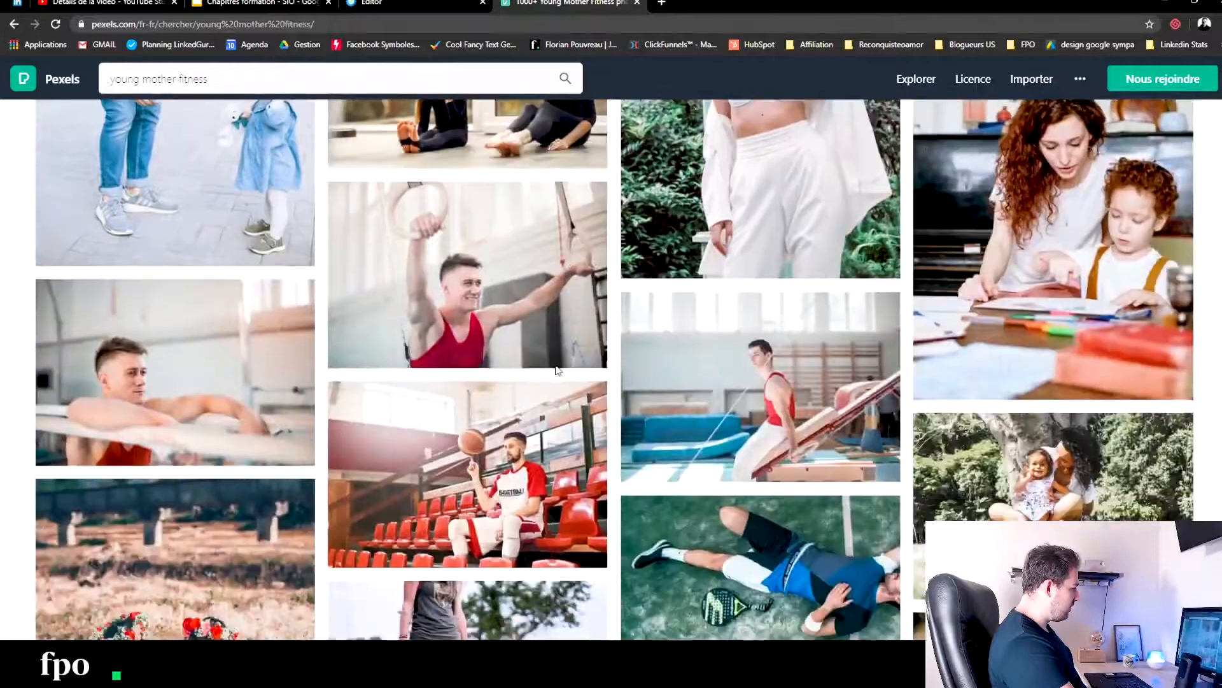
scroll(515, 359, "down", 5)
scroll(515, 359, "down", 3)
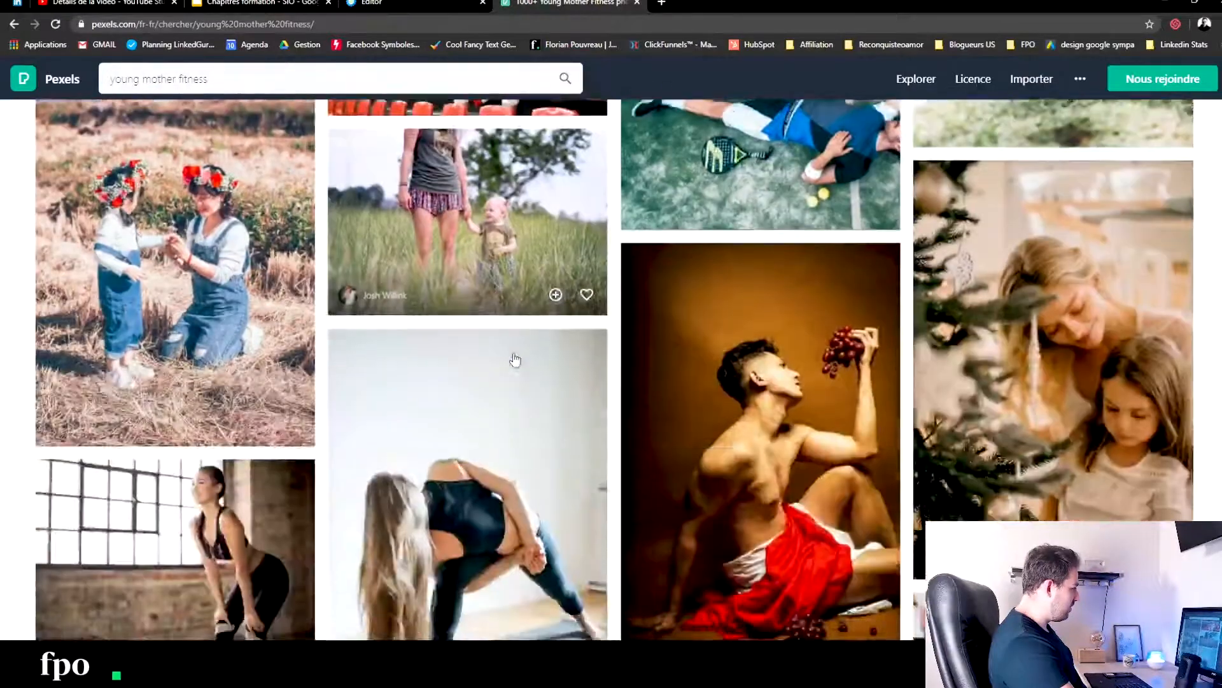
scroll(515, 358, "down", 3)
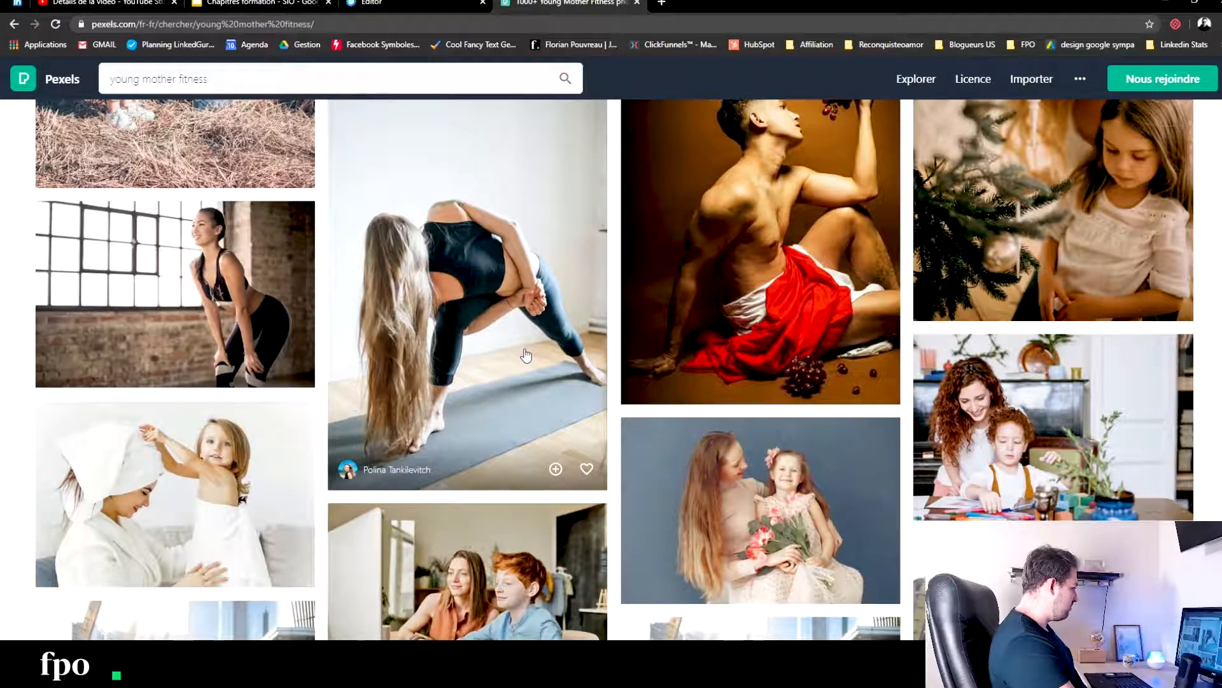
scroll(521, 352, "down", 6)
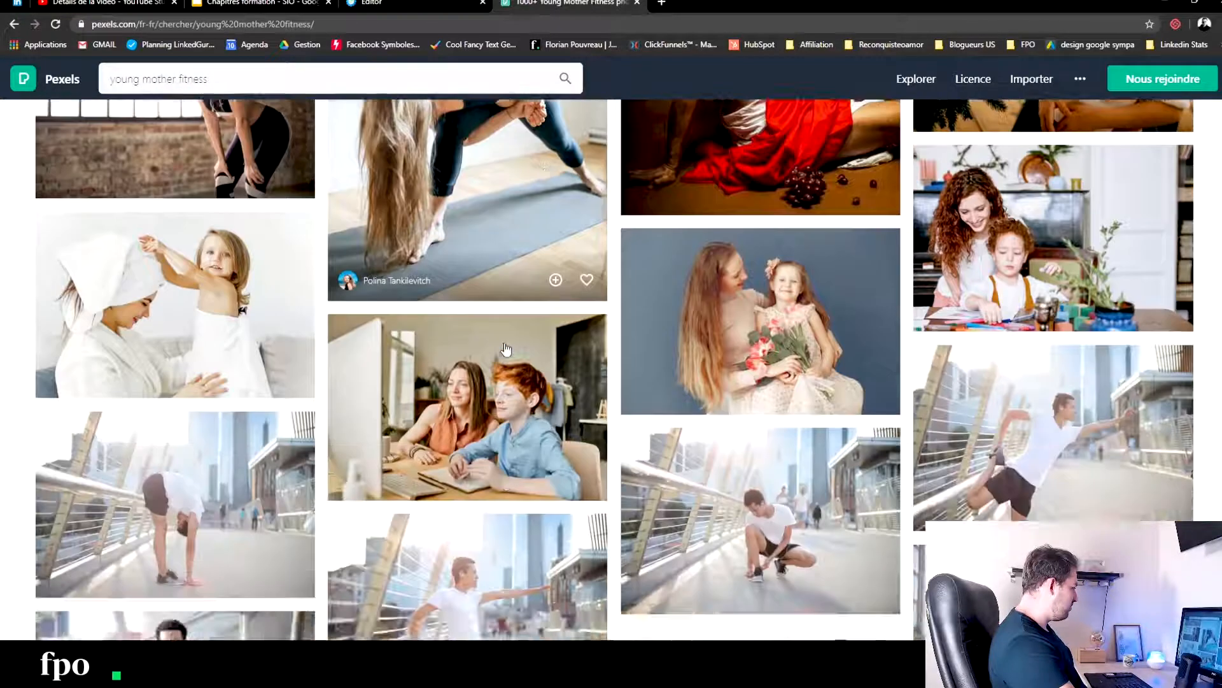
scroll(495, 356, "down", 3)
scroll(496, 355, "down", 3)
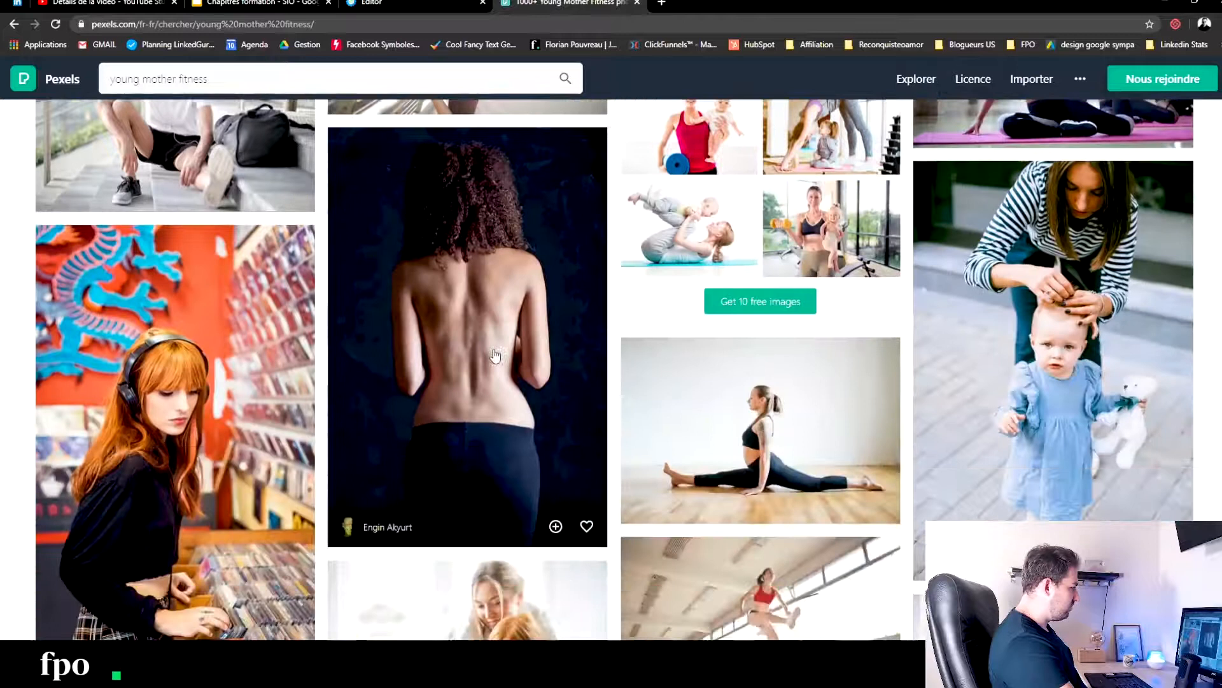
- Preview the photo of the woman doing the splits on a wooden floor with its download options, and return to the results
scroll(495, 356, "down", 5)
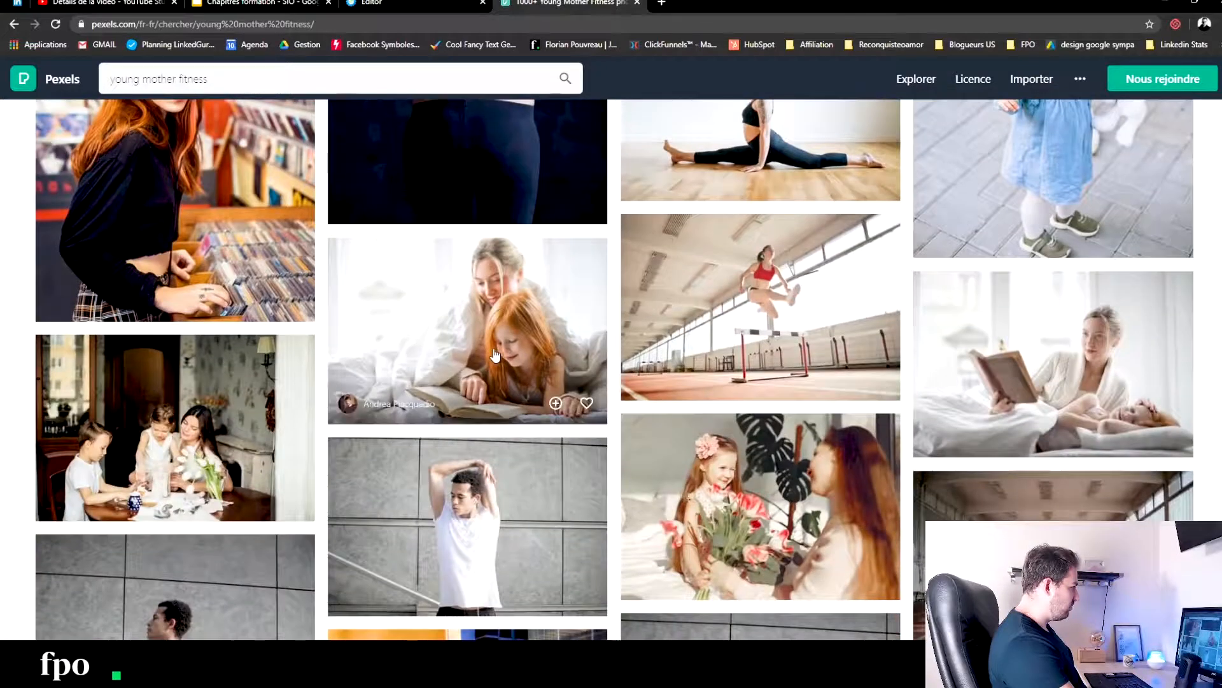
scroll(495, 355, "up", 2)
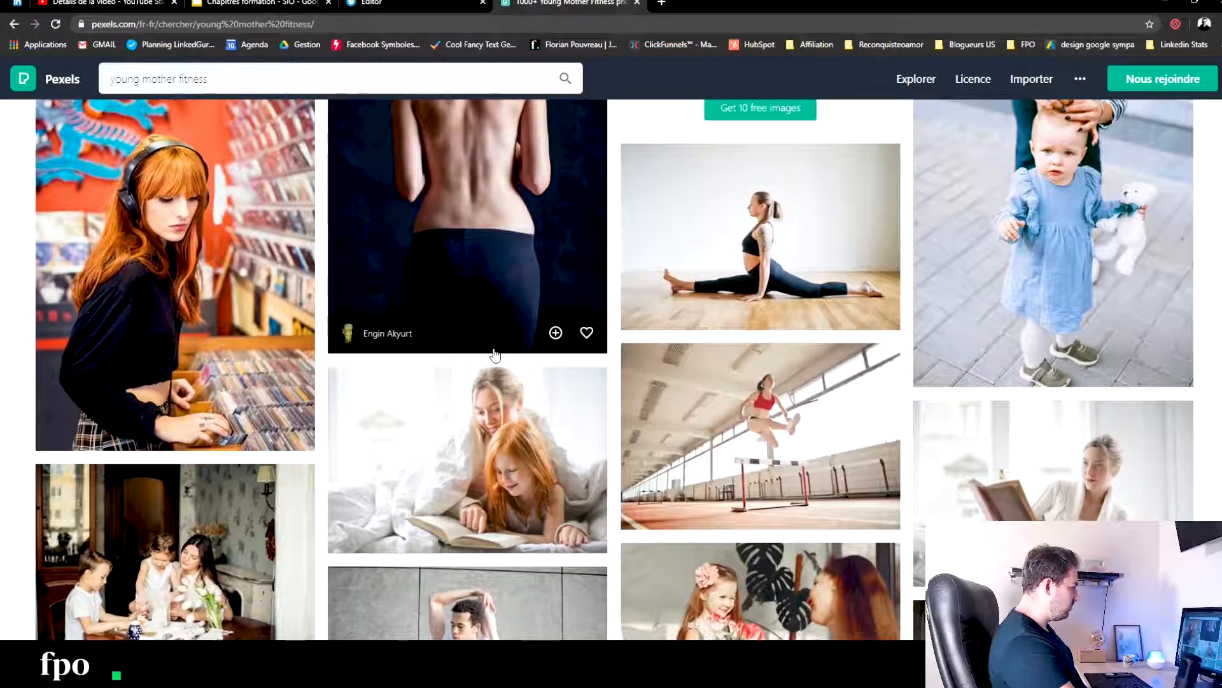
left_click(713, 245)
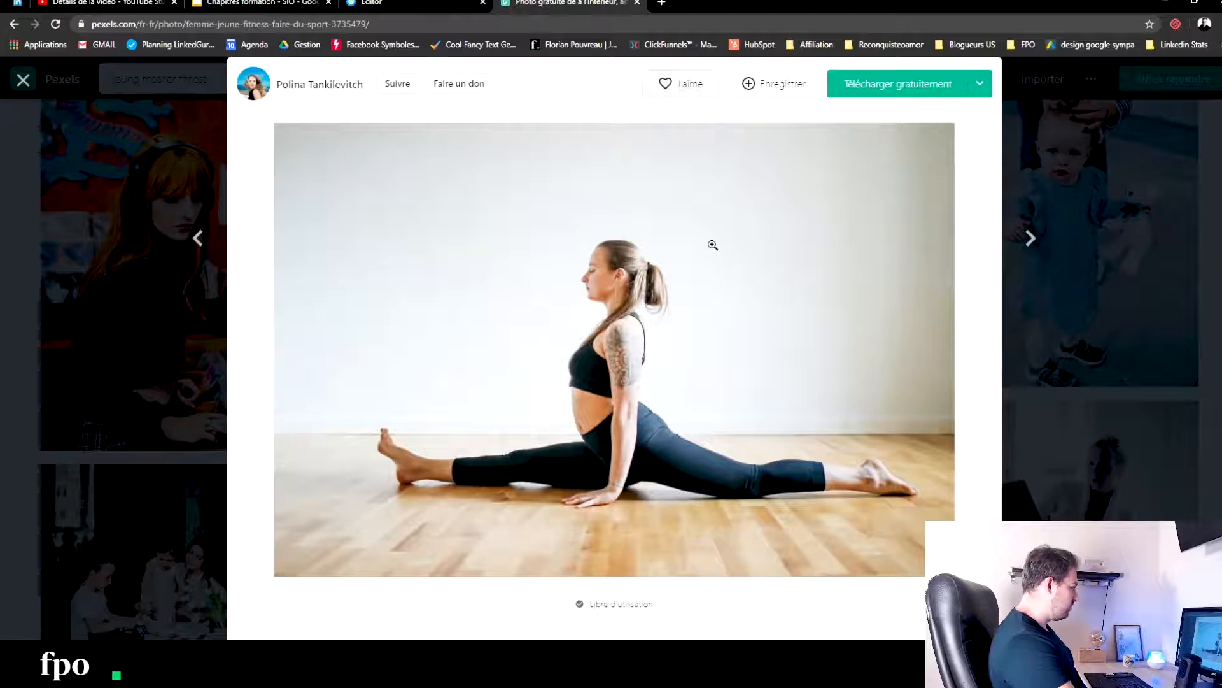
left_click(980, 84)
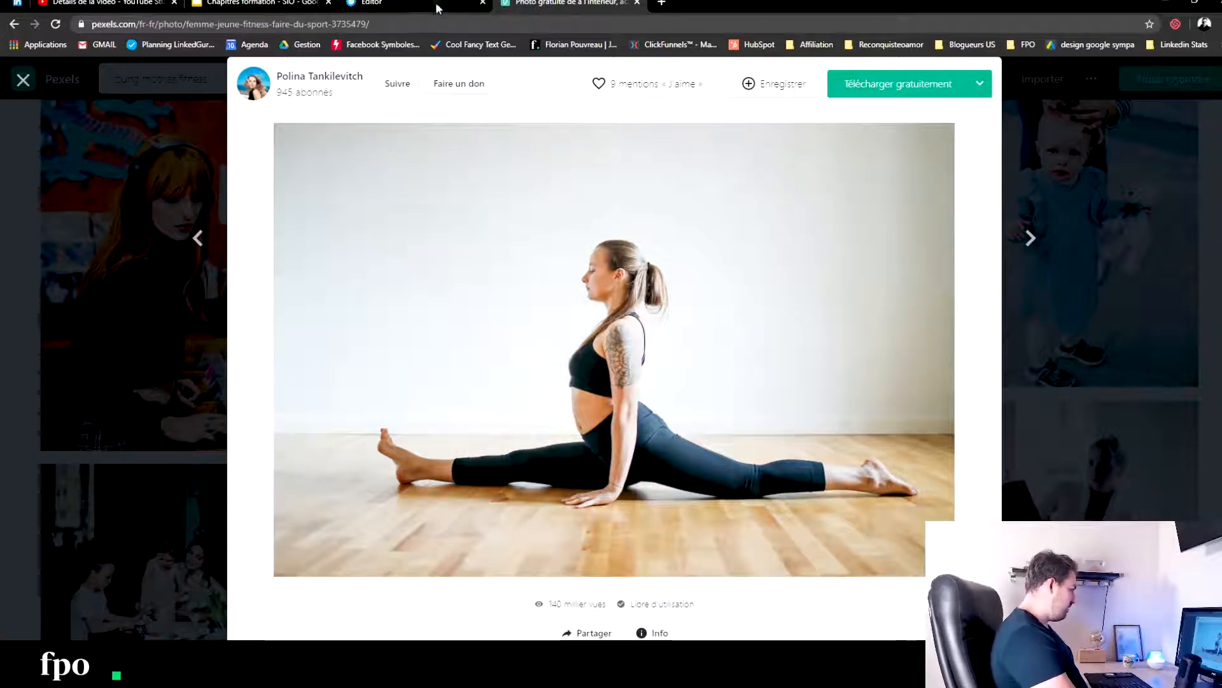
left_click(1088, 165)
- Examine the remaining "young mother fitness" photos for a mother with a baby or a woman exercising
scroll(537, 242, "down", 10)
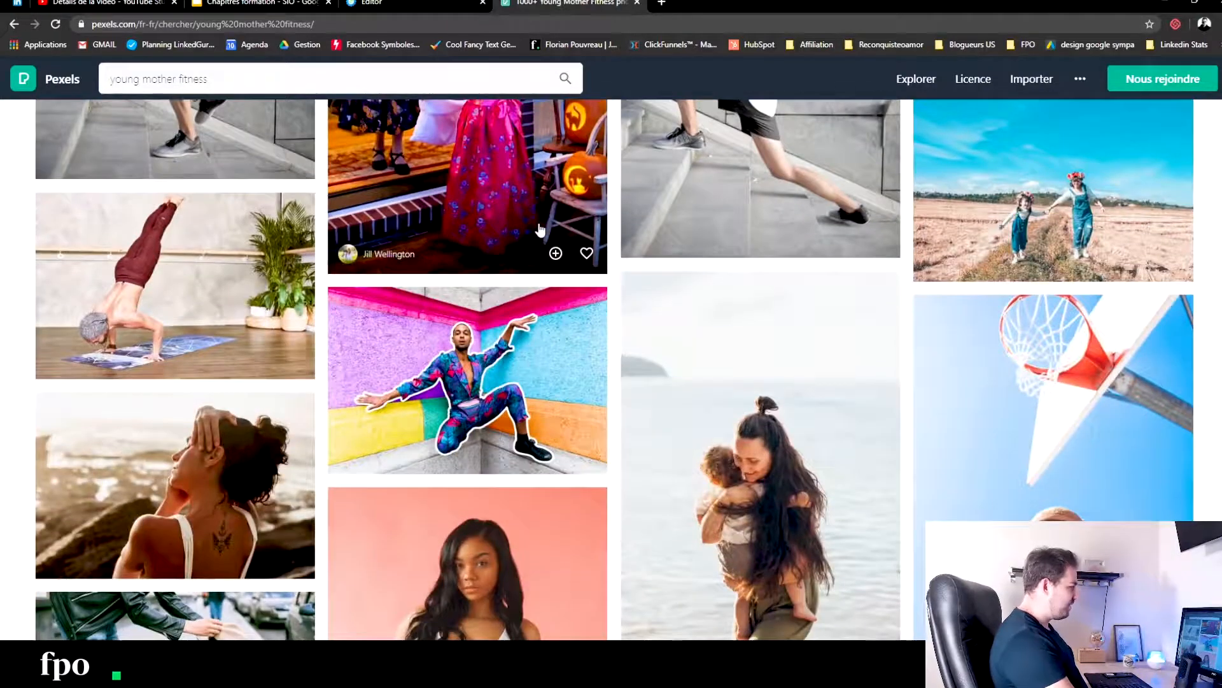
scroll(554, 318, "down", 7)
scroll(575, 389, "down", 15)
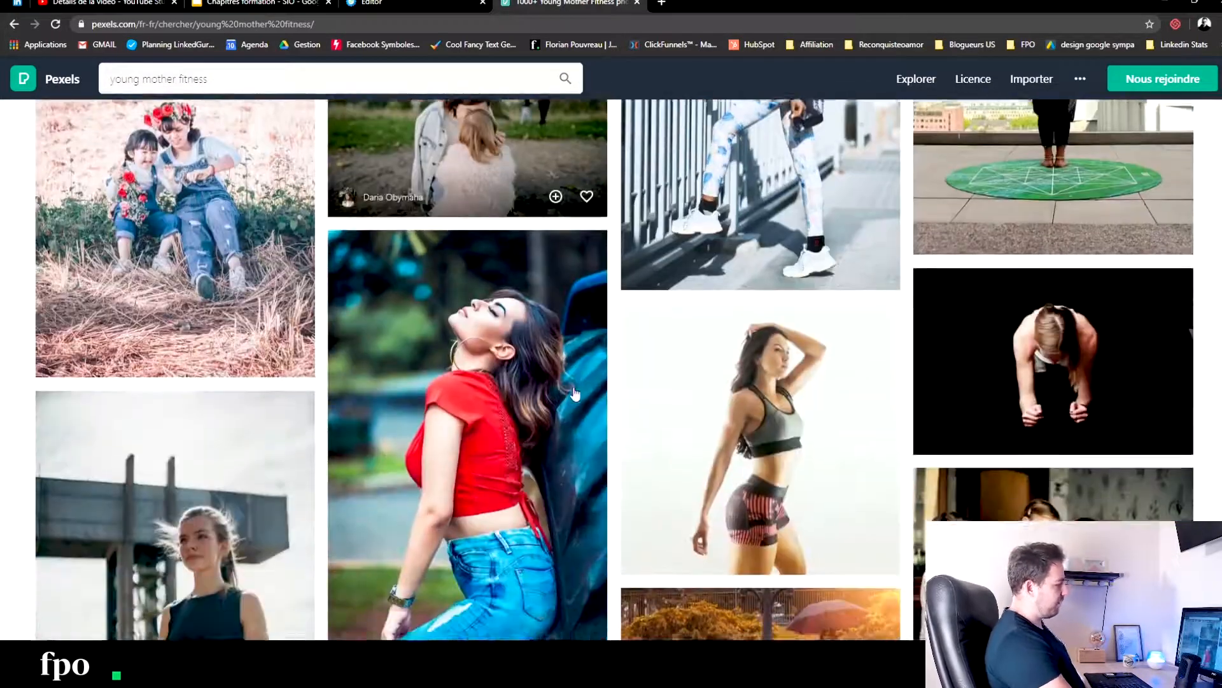
scroll(575, 395, "down", 15)
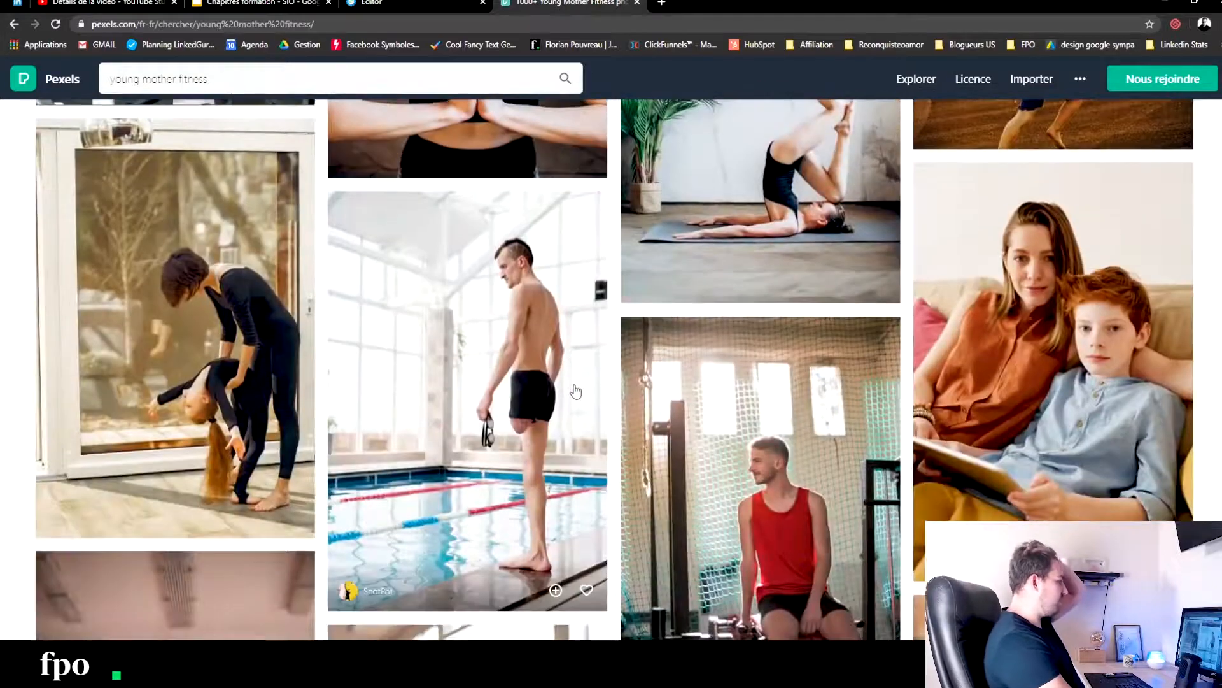
scroll(575, 389, "down", 10)
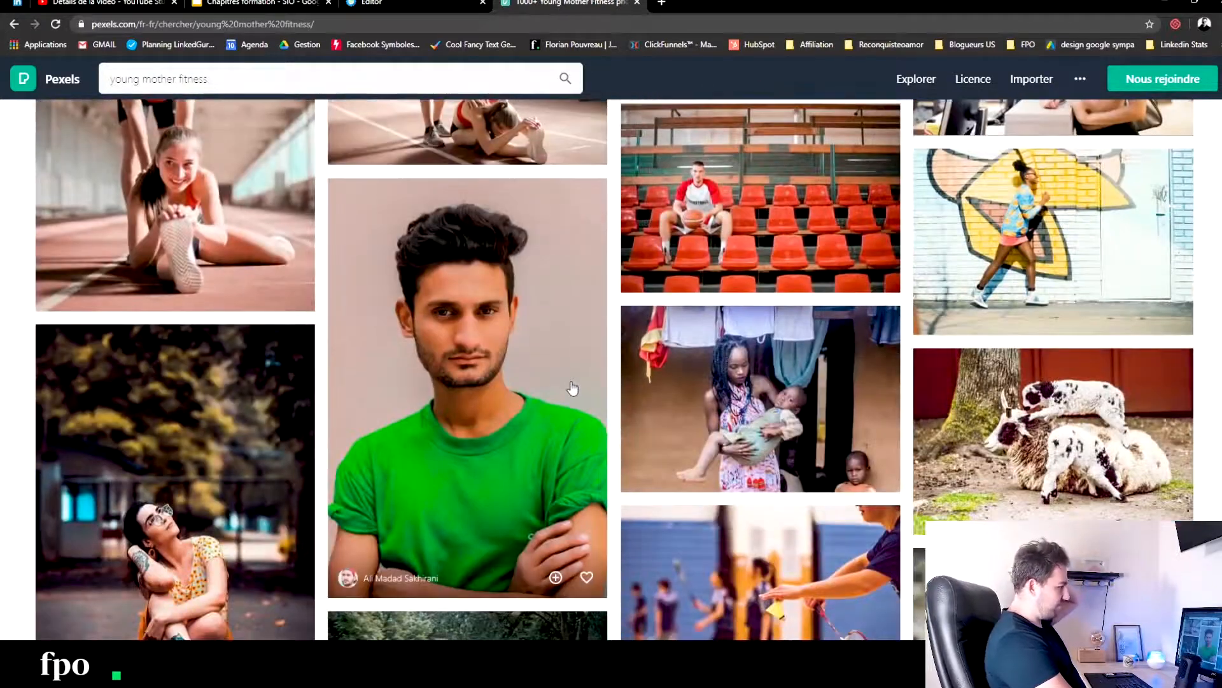
scroll(573, 387, "down", 4)
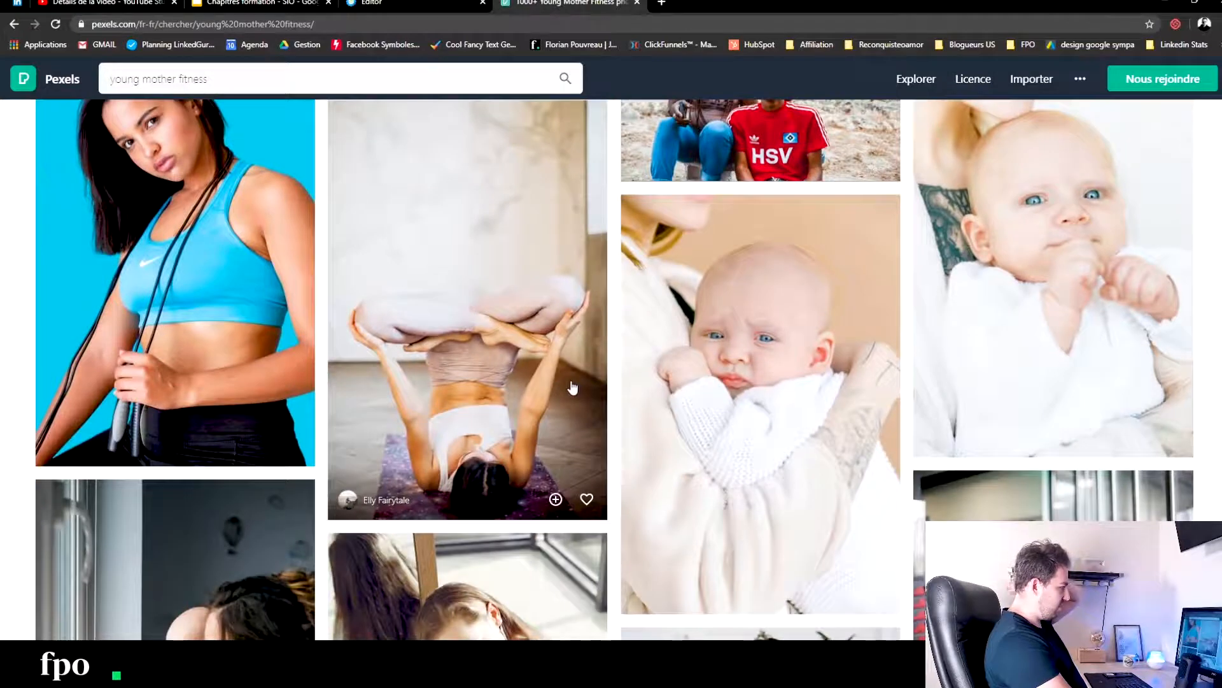
scroll(564, 380, "down", 5)
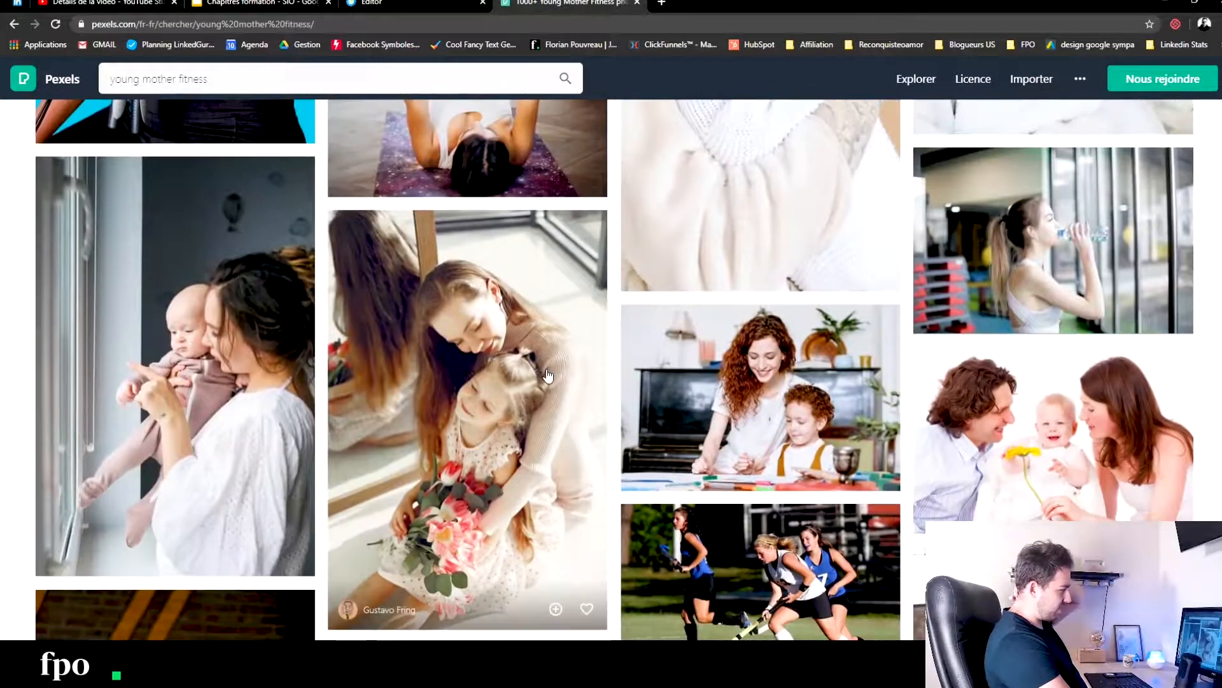
scroll(554, 379, "down", 5)
scroll(547, 376, "down", 5)
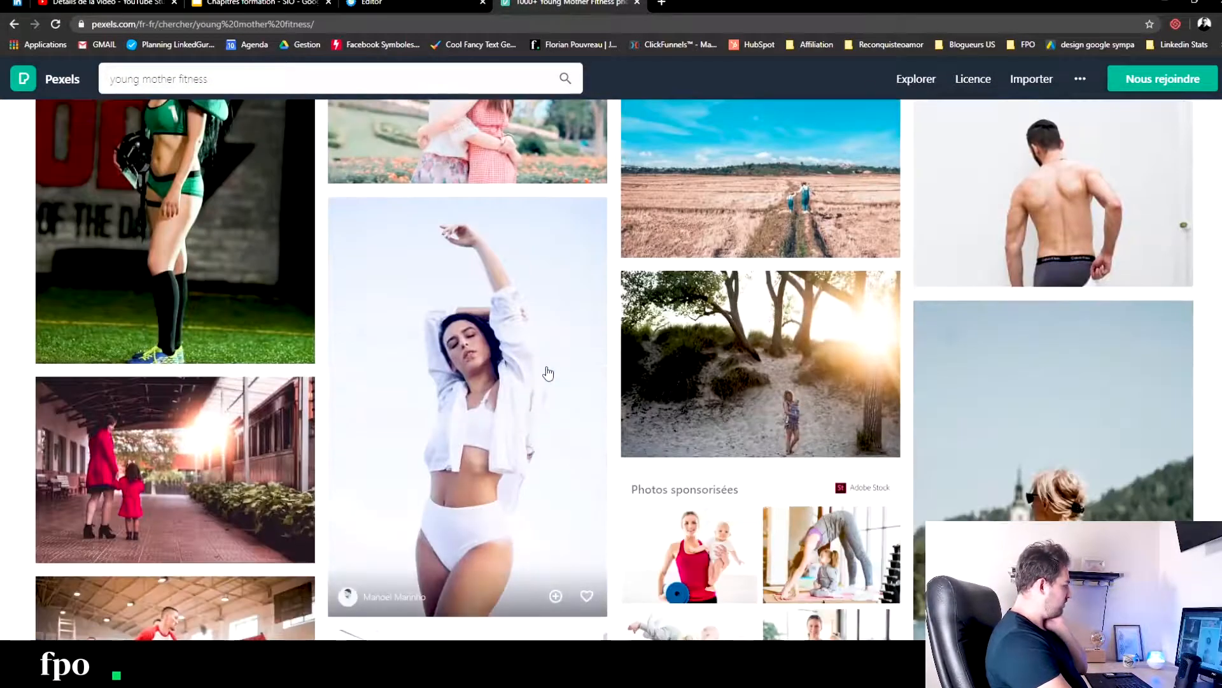
- Search the Pexels photos for "pregnancy" and close the sponsored Adobe Stock page of a mother and daughter exercising
left_click(266, 85)
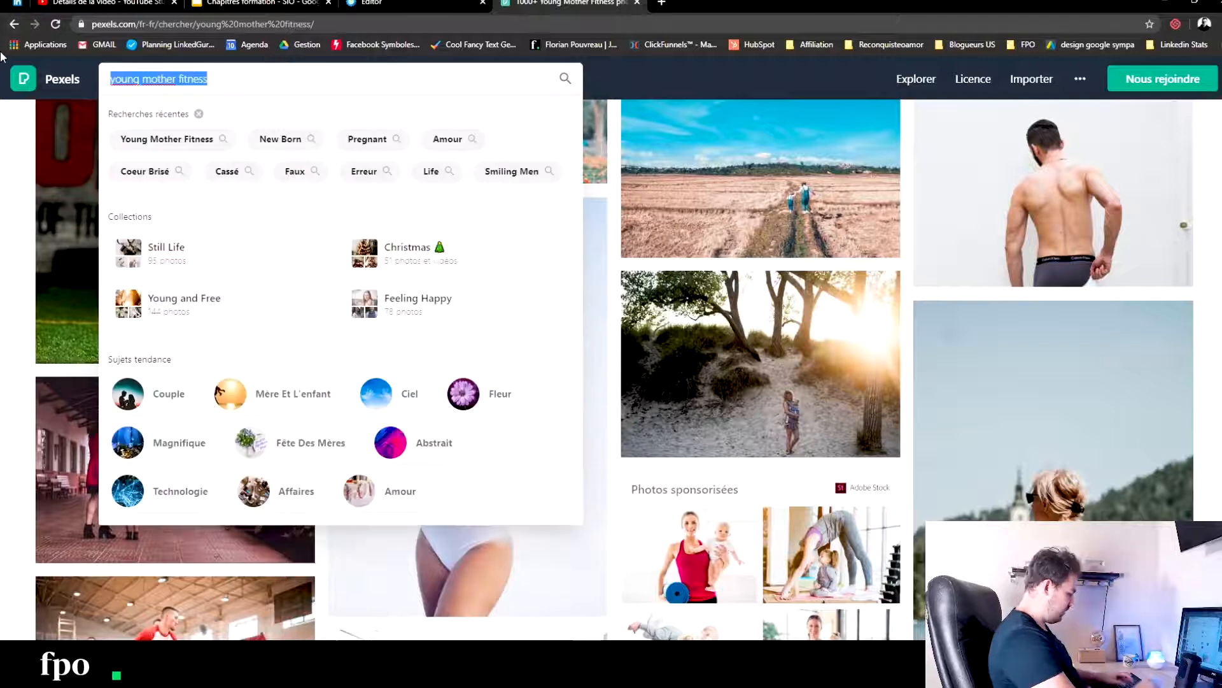
type("pregnant")
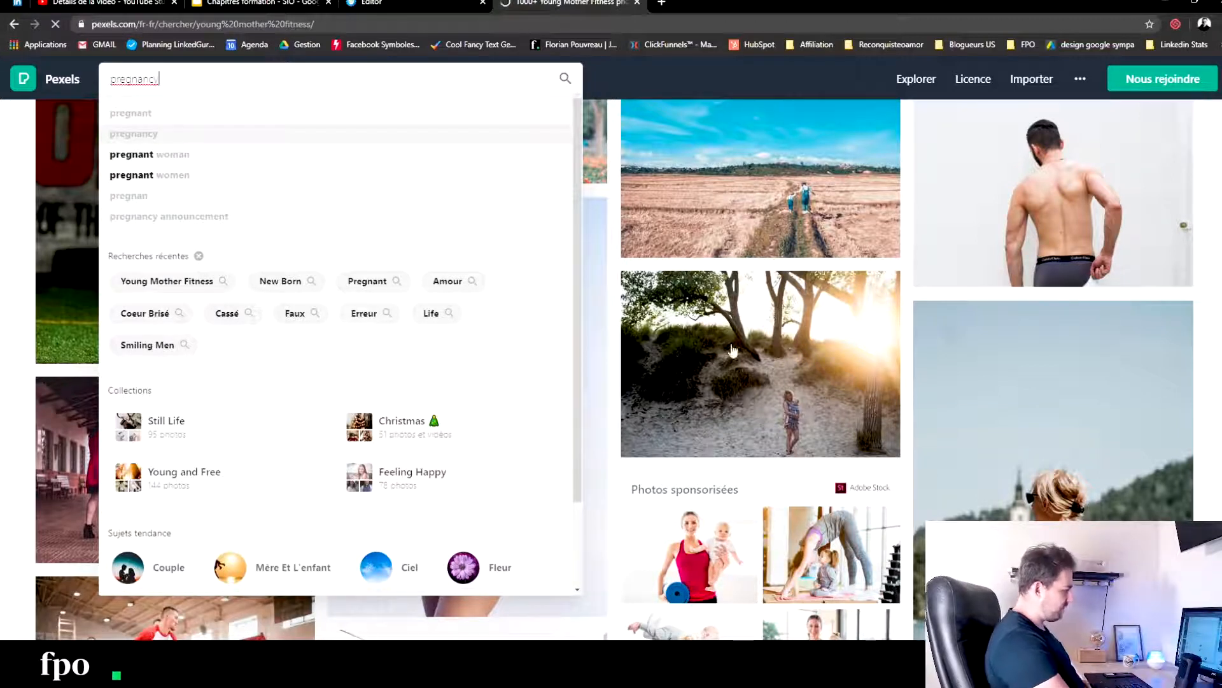
left_click(824, 534)
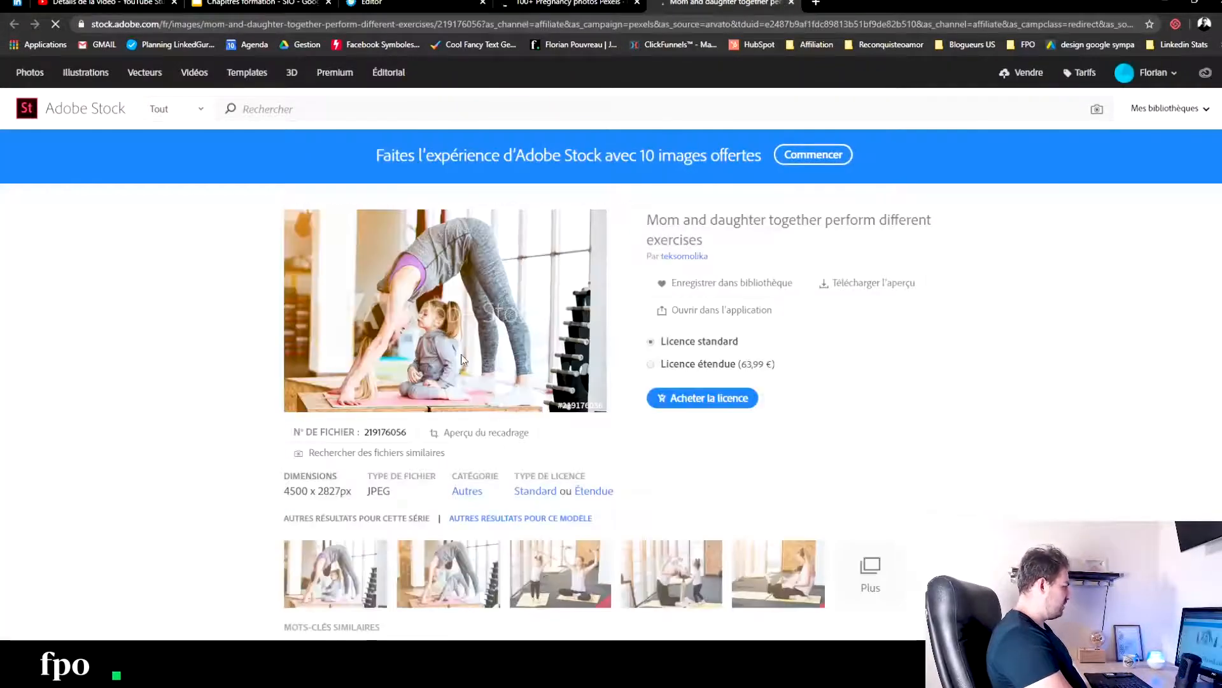
left_click(576, 3)
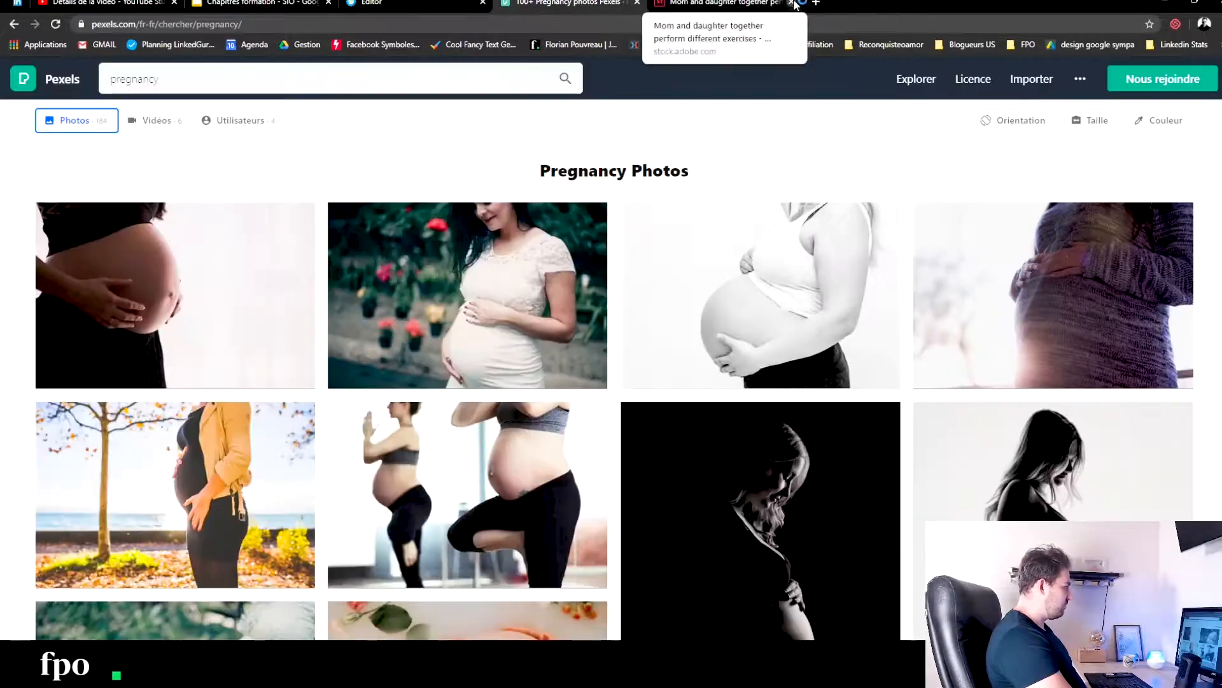
left_click(792, 3)
- Examine the "pregnancy" photos on Pexels for a pregnant woman exercising or posing in a way that suits the sales page
scroll(484, 464, "down", 7)
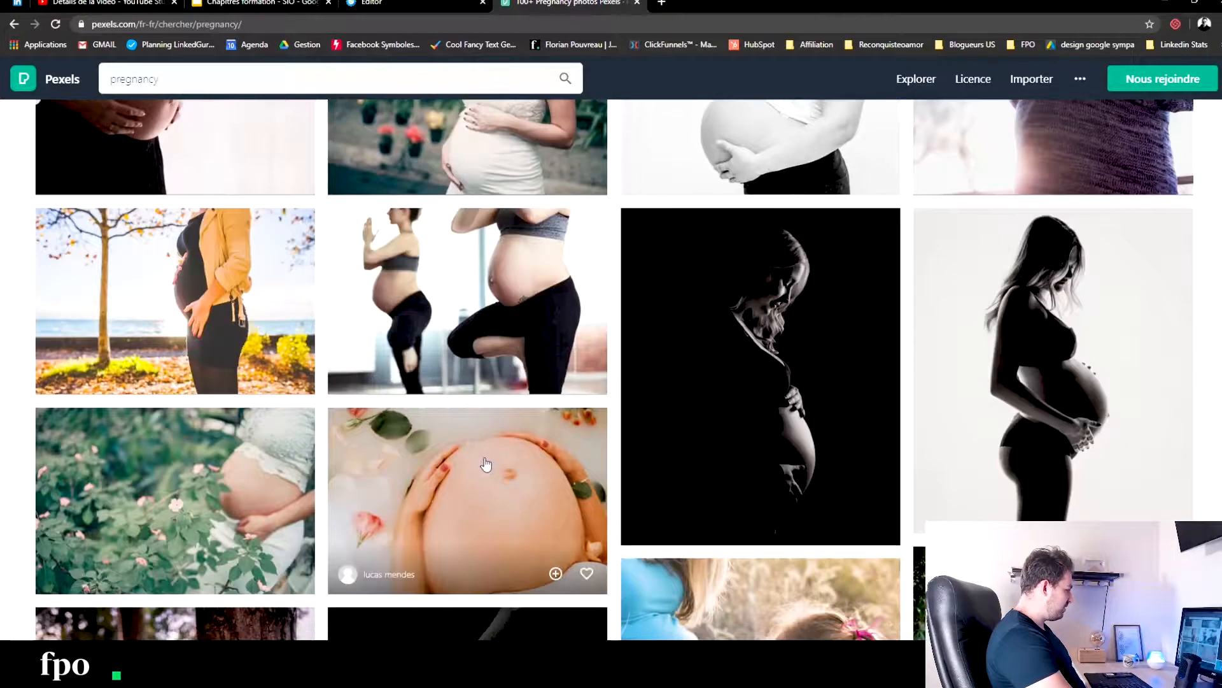
scroll(486, 463, "down", 12)
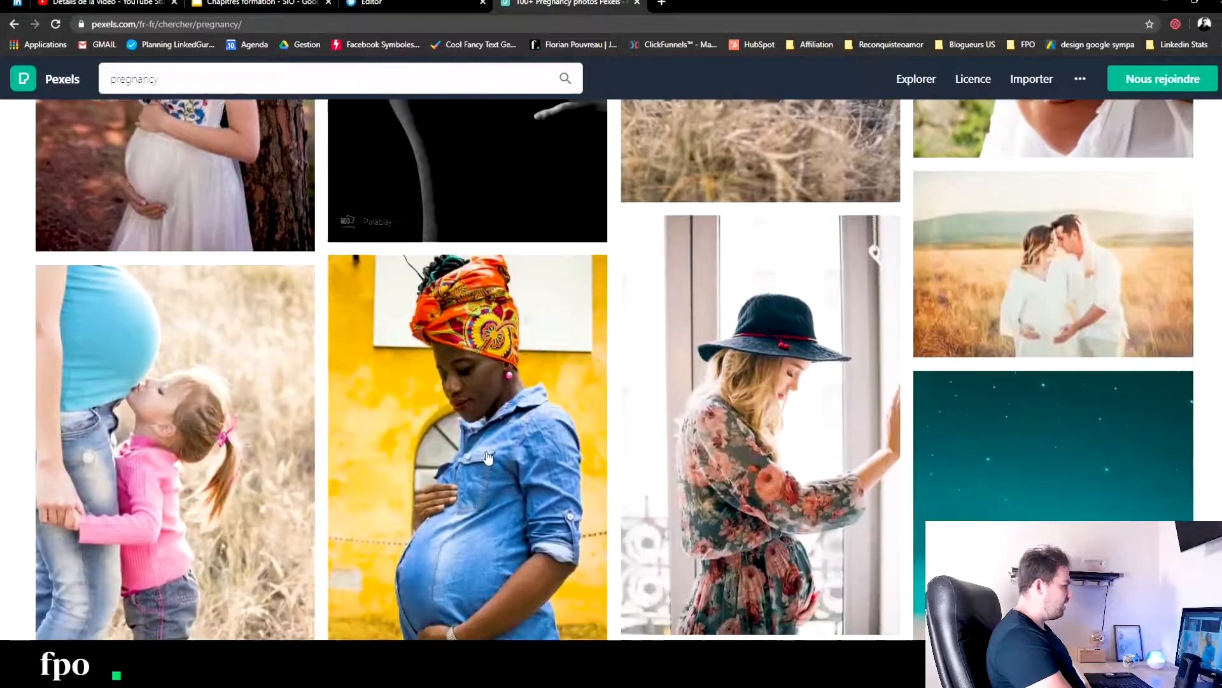
scroll(492, 446, "down", 13)
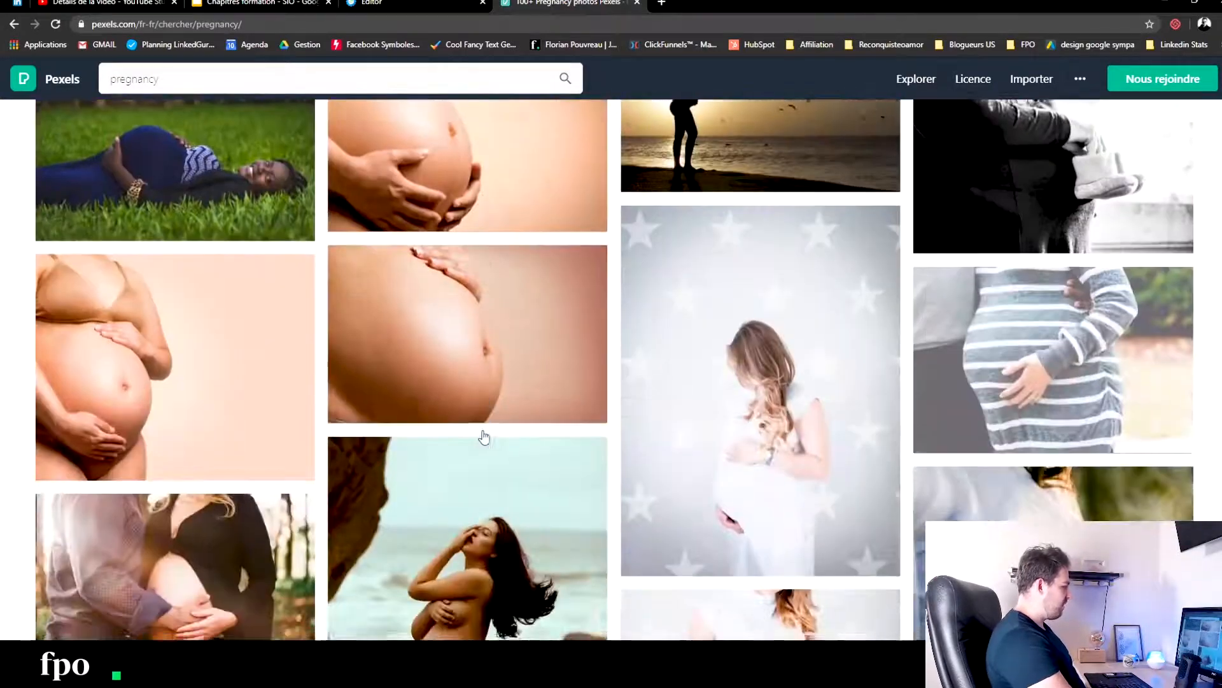
scroll(483, 437, "down", 12)
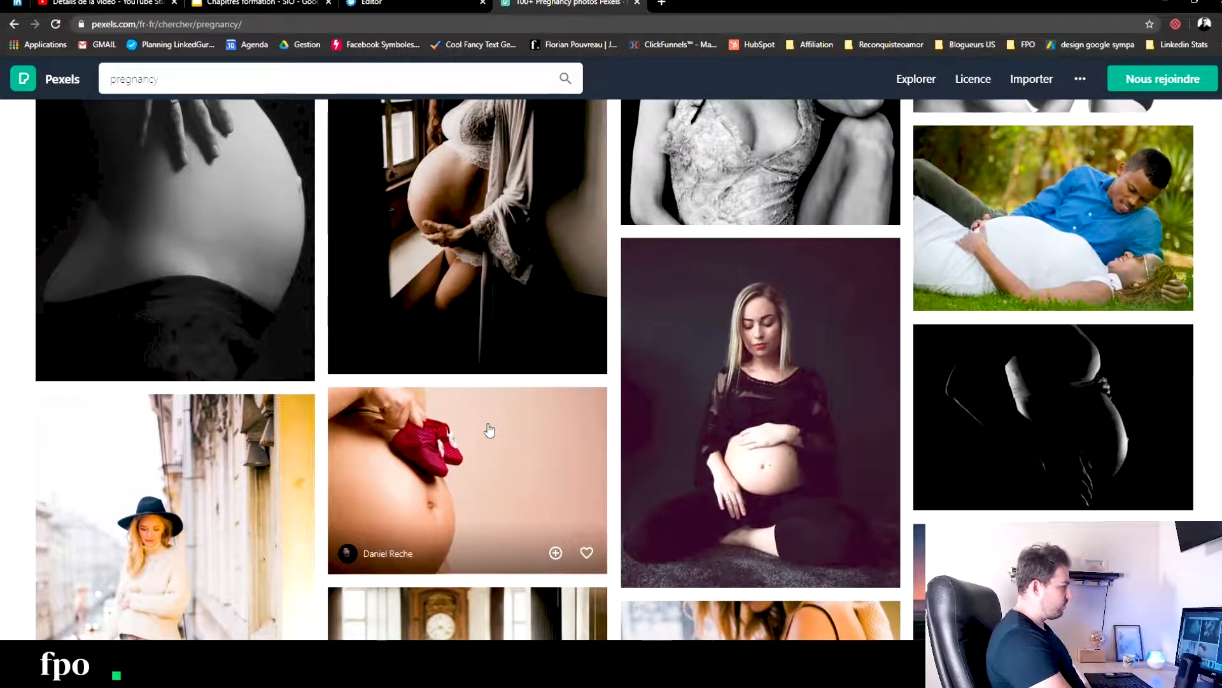
scroll(489, 431, "down", 15)
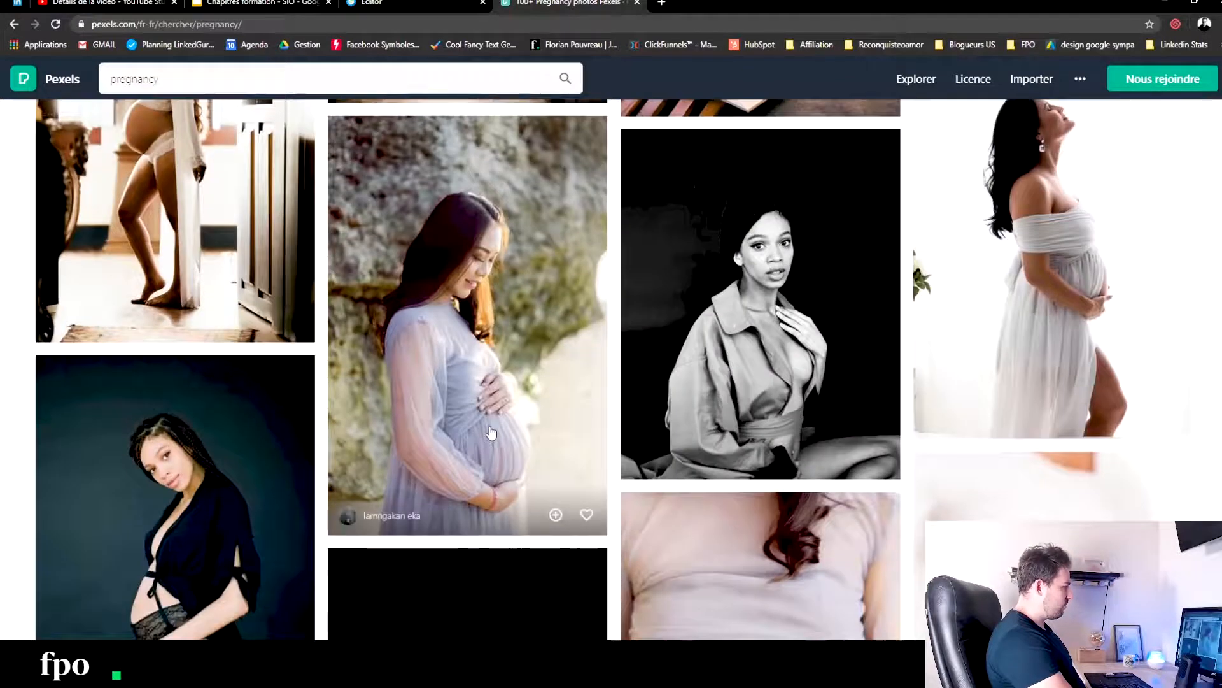
scroll(490, 433, "down", 6)
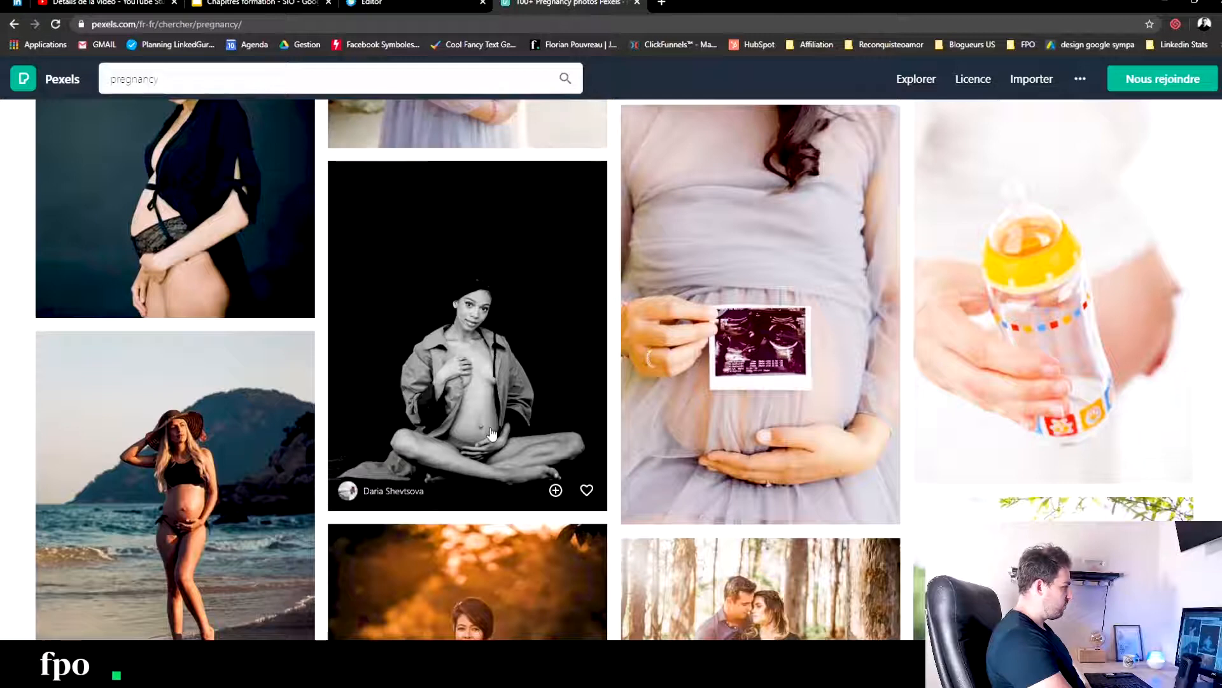
scroll(492, 433, "down", 7)
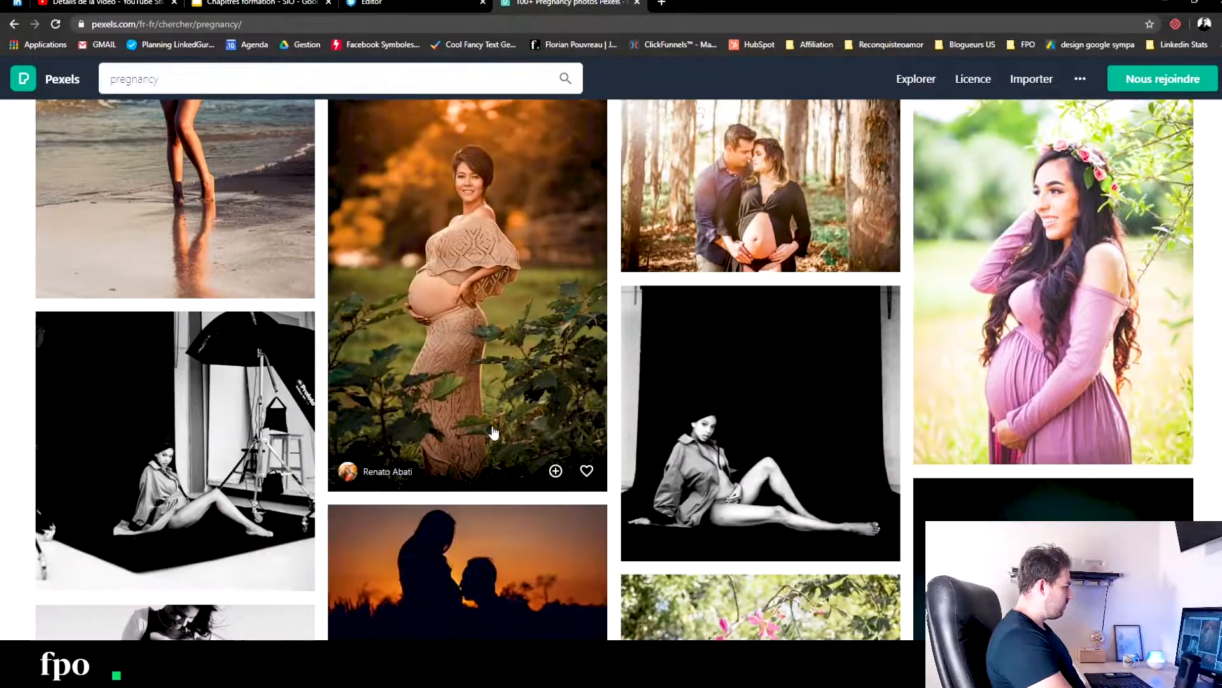
scroll(494, 433, "down", 11)
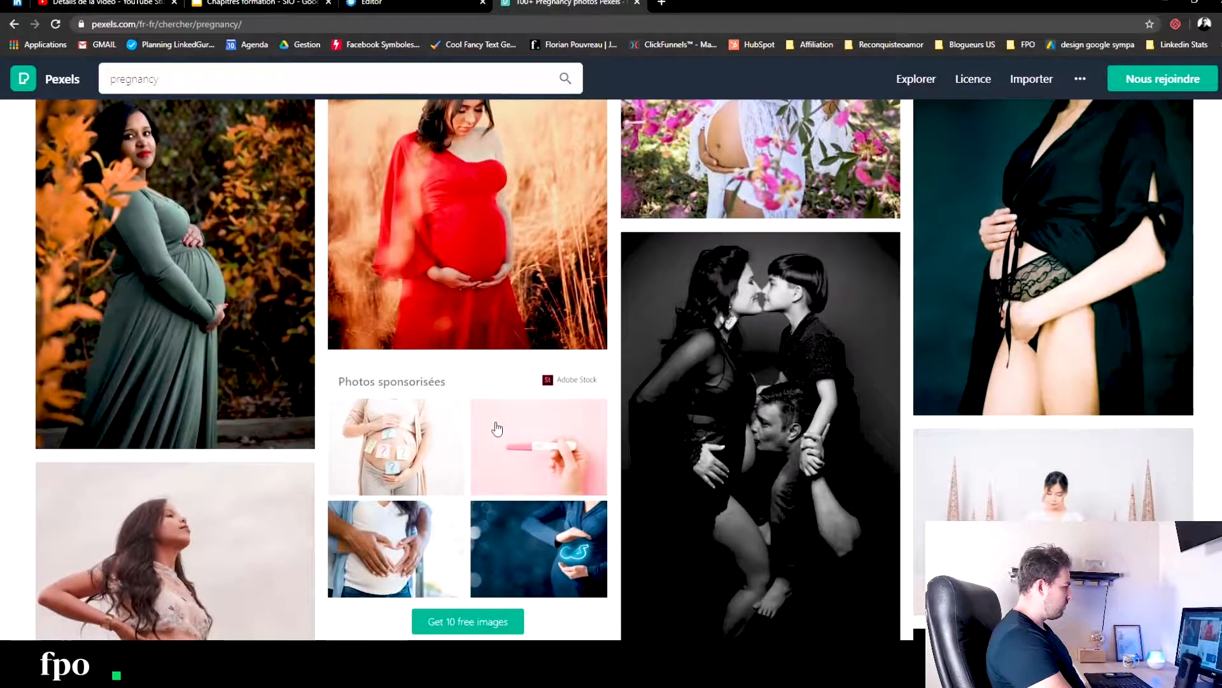
scroll(497, 429, "down", 5)
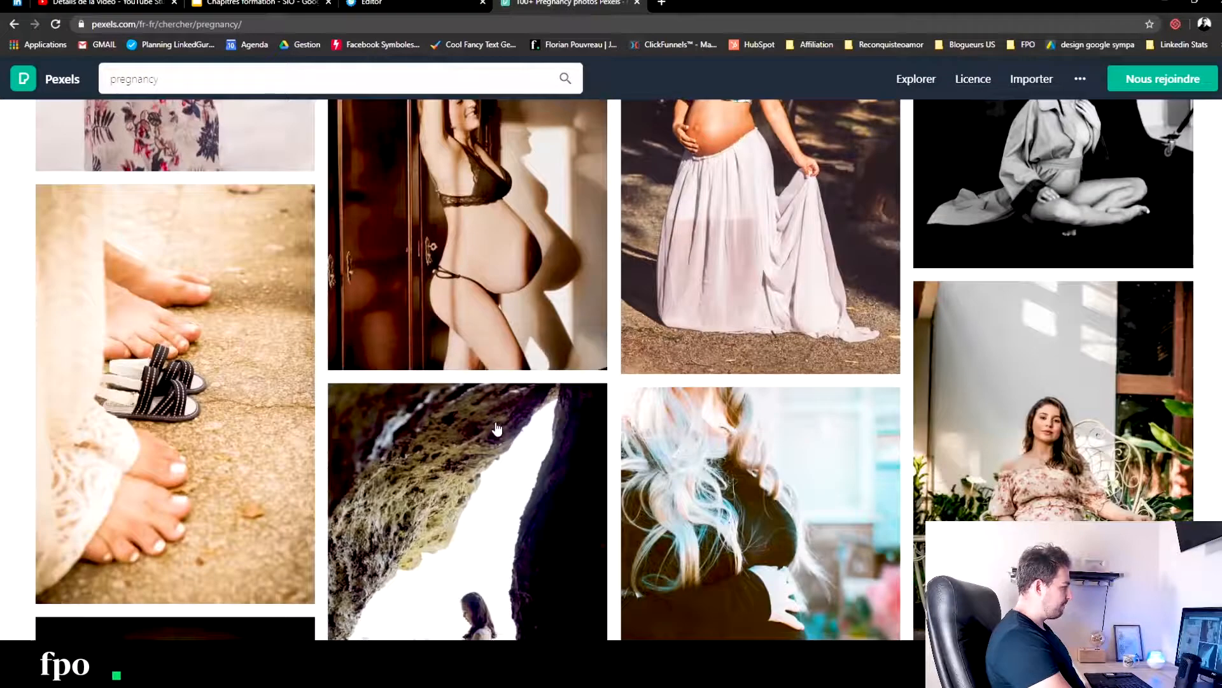
scroll(498, 429, "down", 13)
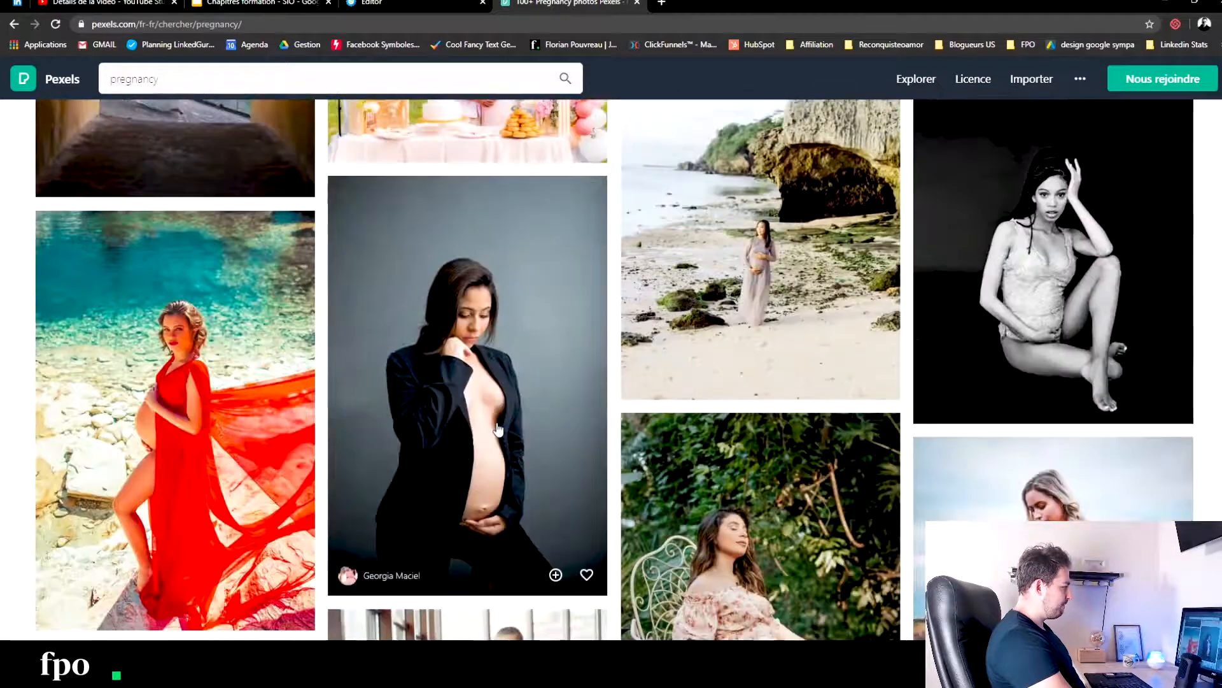
scroll(499, 428, "down", 10)
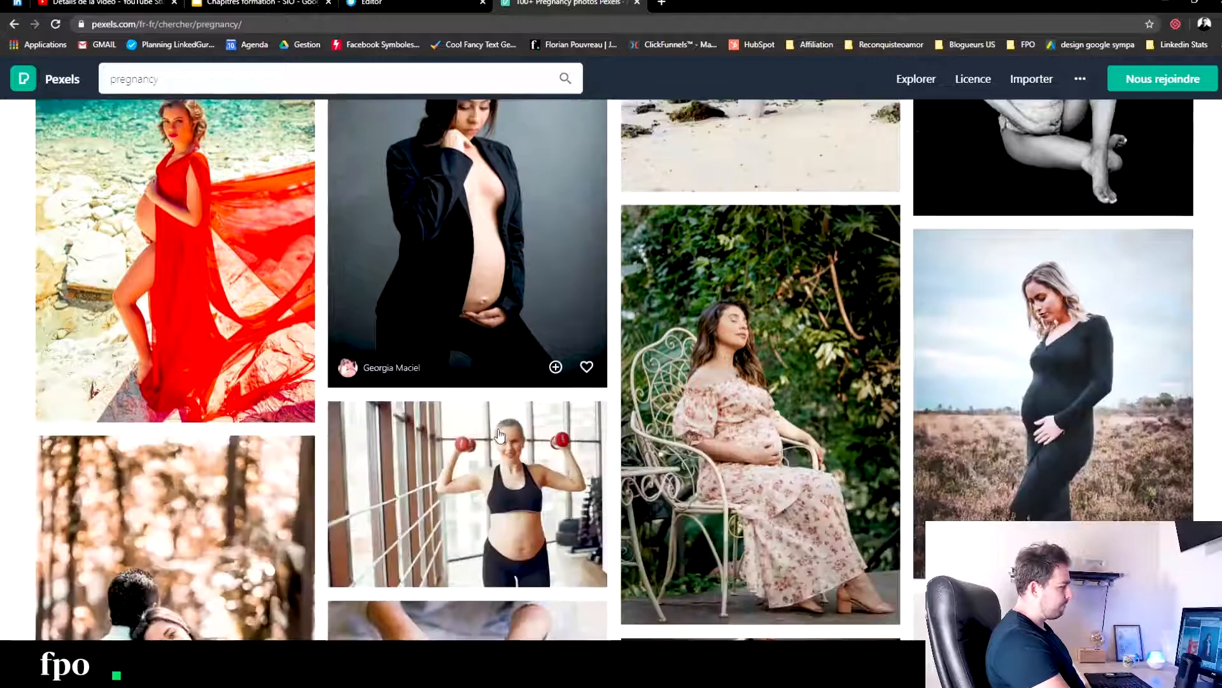
scroll(502, 428, "down", 16)
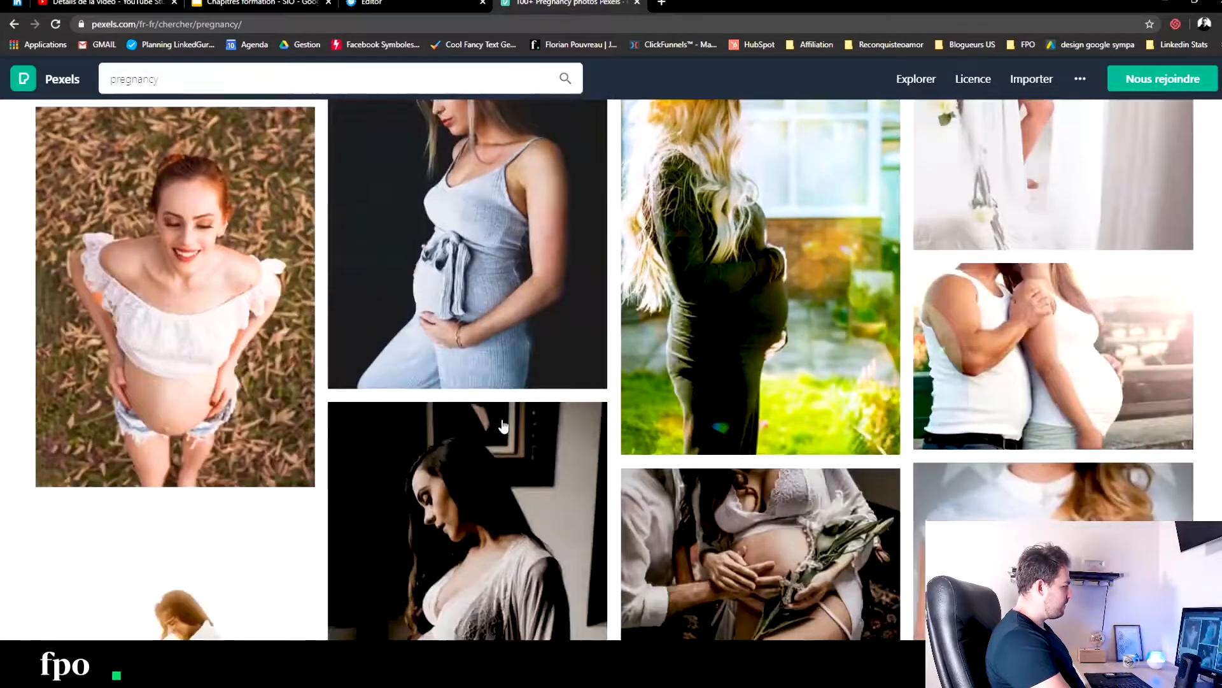
scroll(504, 424, "down", 16)
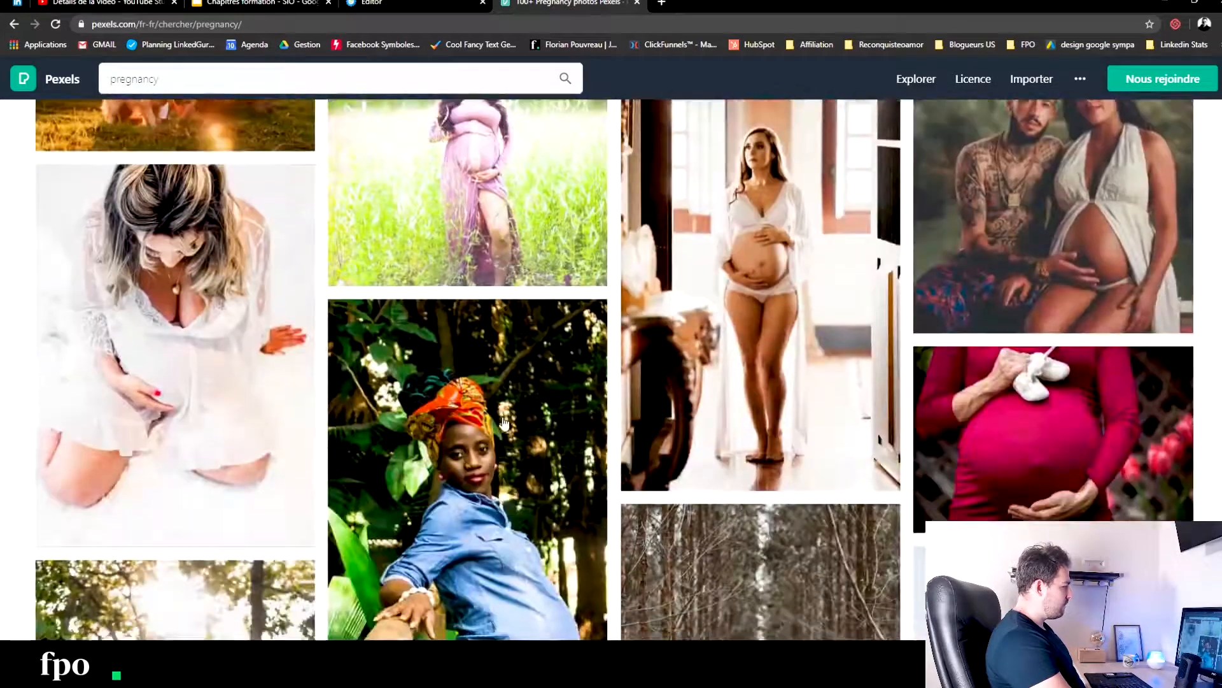
scroll(505, 424, "down", 16)
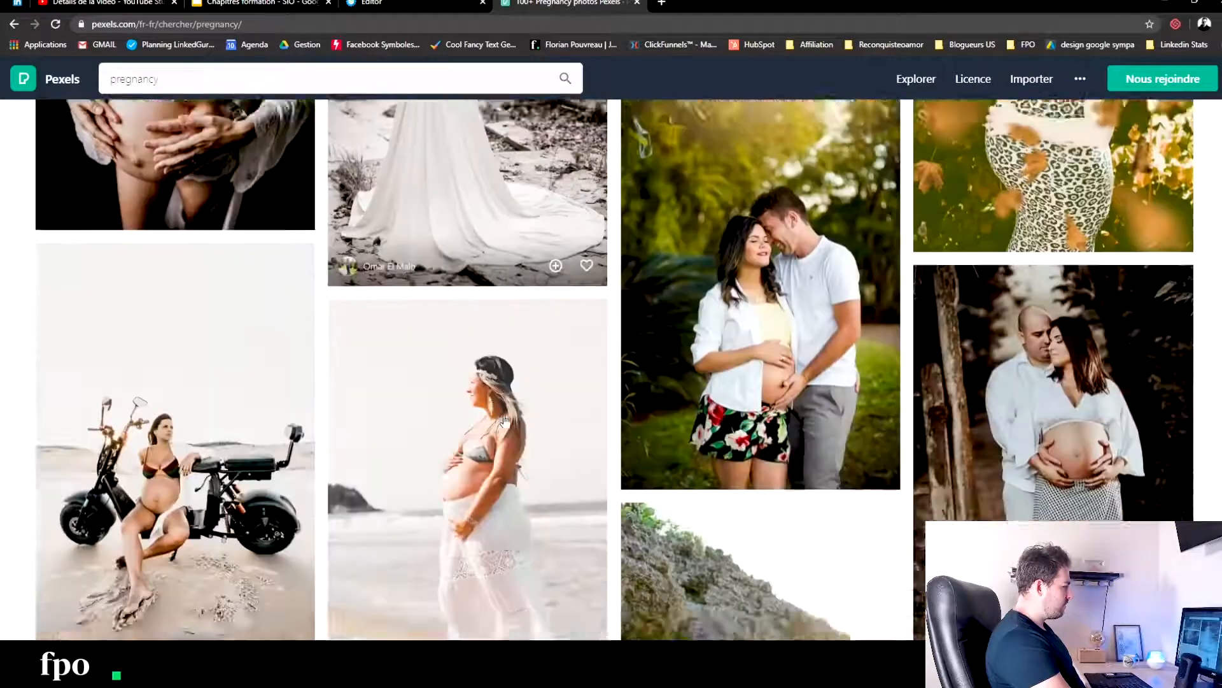
scroll(510, 414, "down", 16)
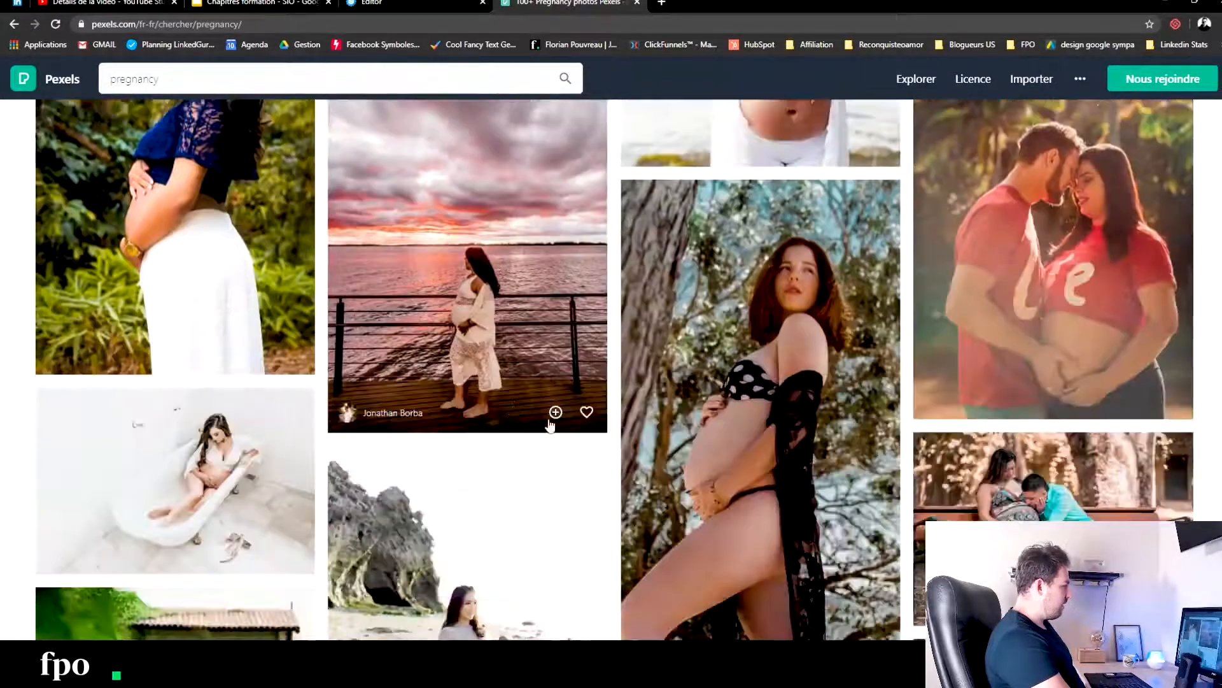
scroll(535, 413, "down", 10)
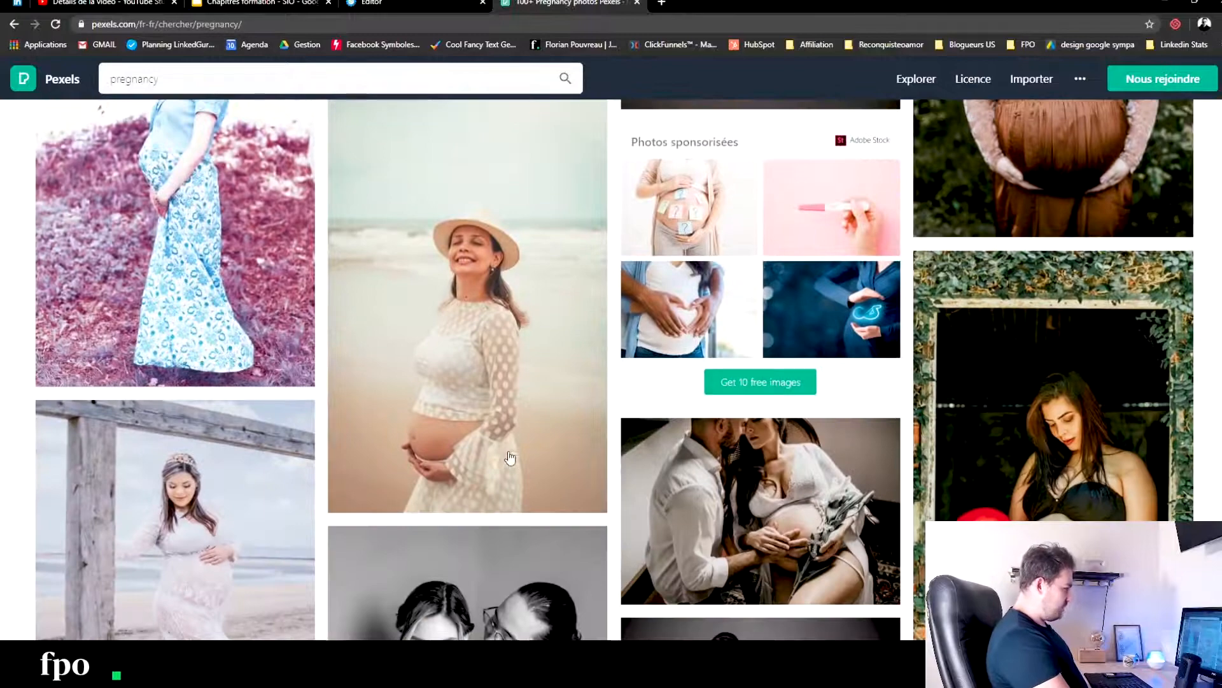
scroll(1210, 125, "down", 20)
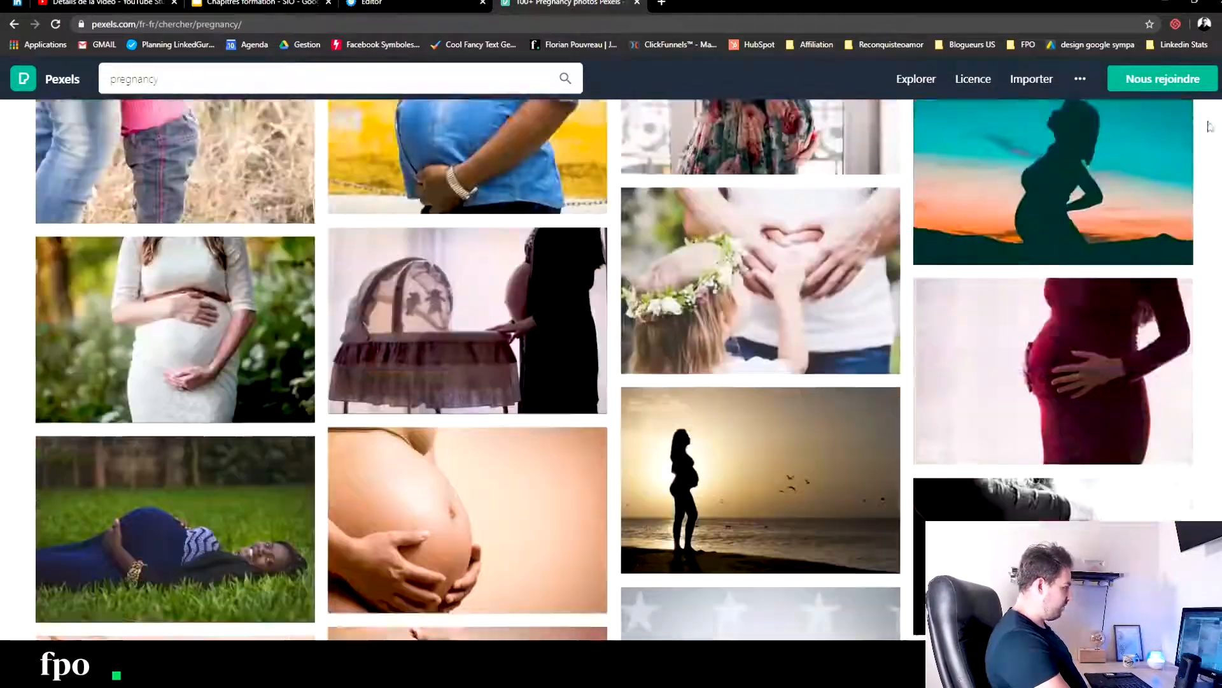
- Download the free Pexels photo of two pregnant women holding a standing yoga pose
left_click_drag(1209, 125, 1220, 88)
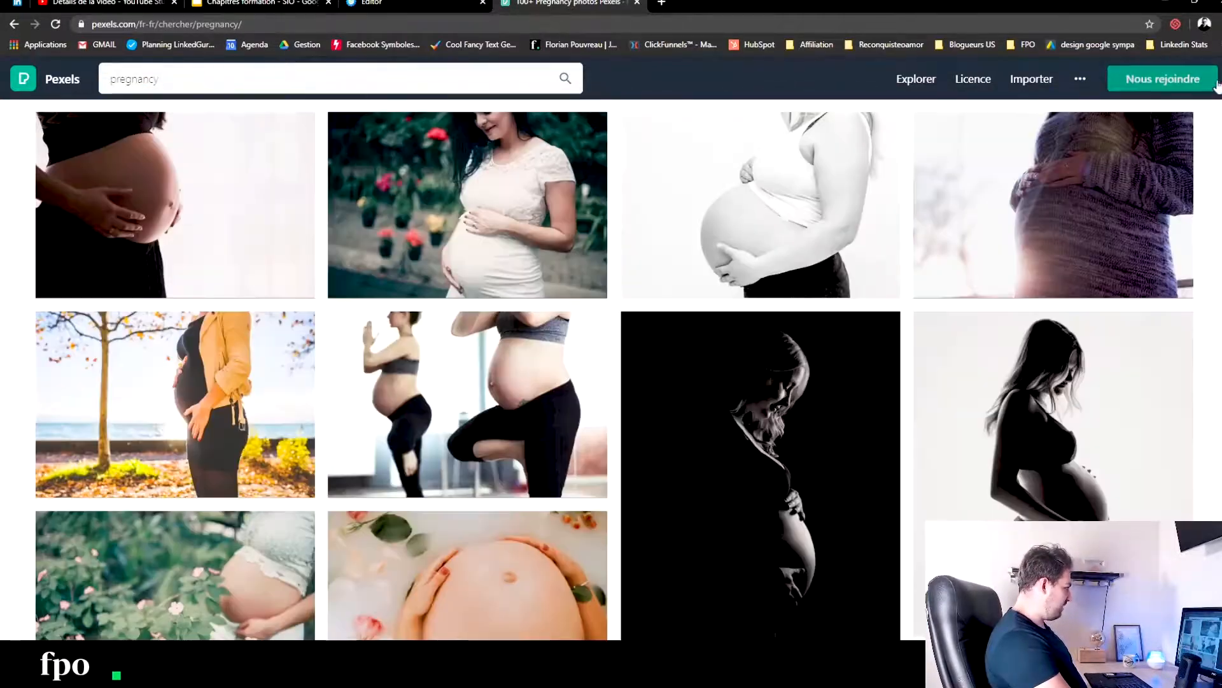
scroll(669, 306, "up", 2)
left_click(446, 458)
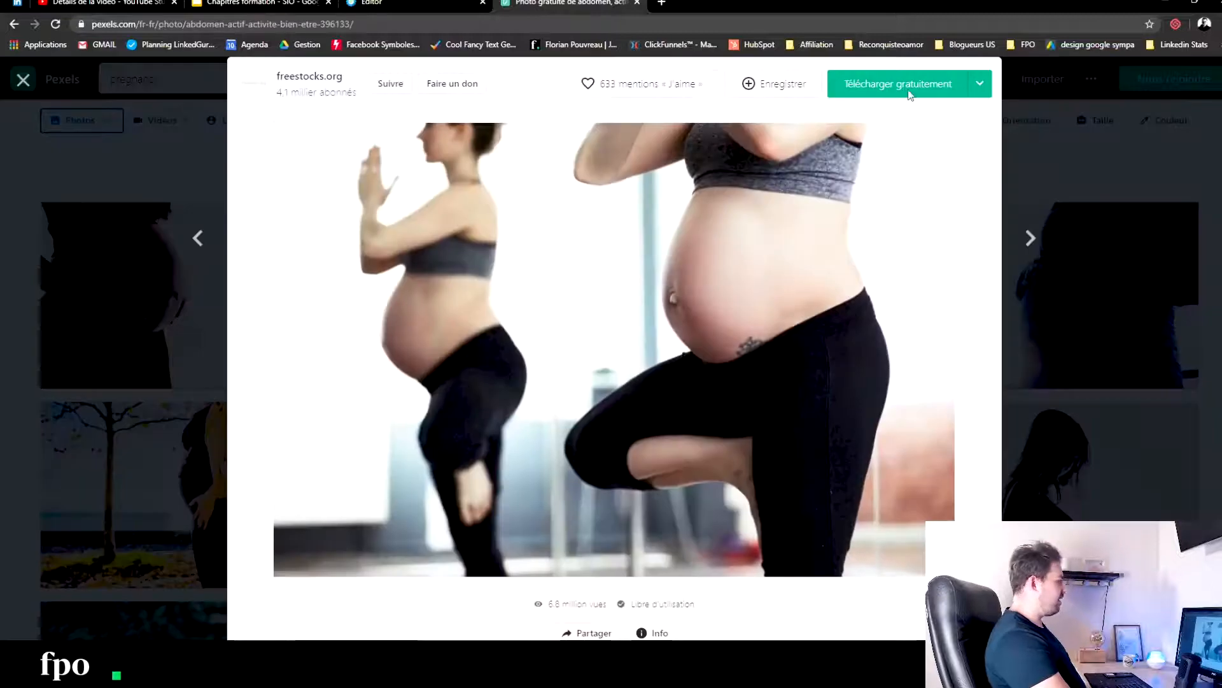
left_click(908, 93)
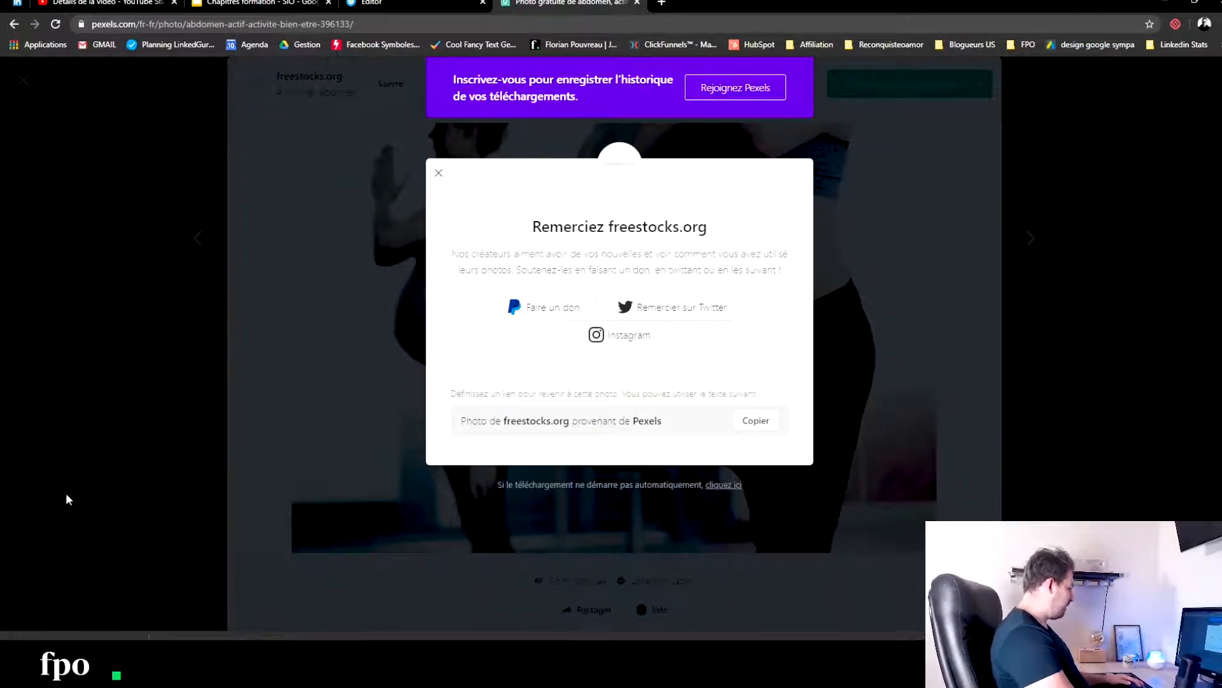
- Open the Canva home page, canva.com, in a new browser tab
left_click(662, 4)
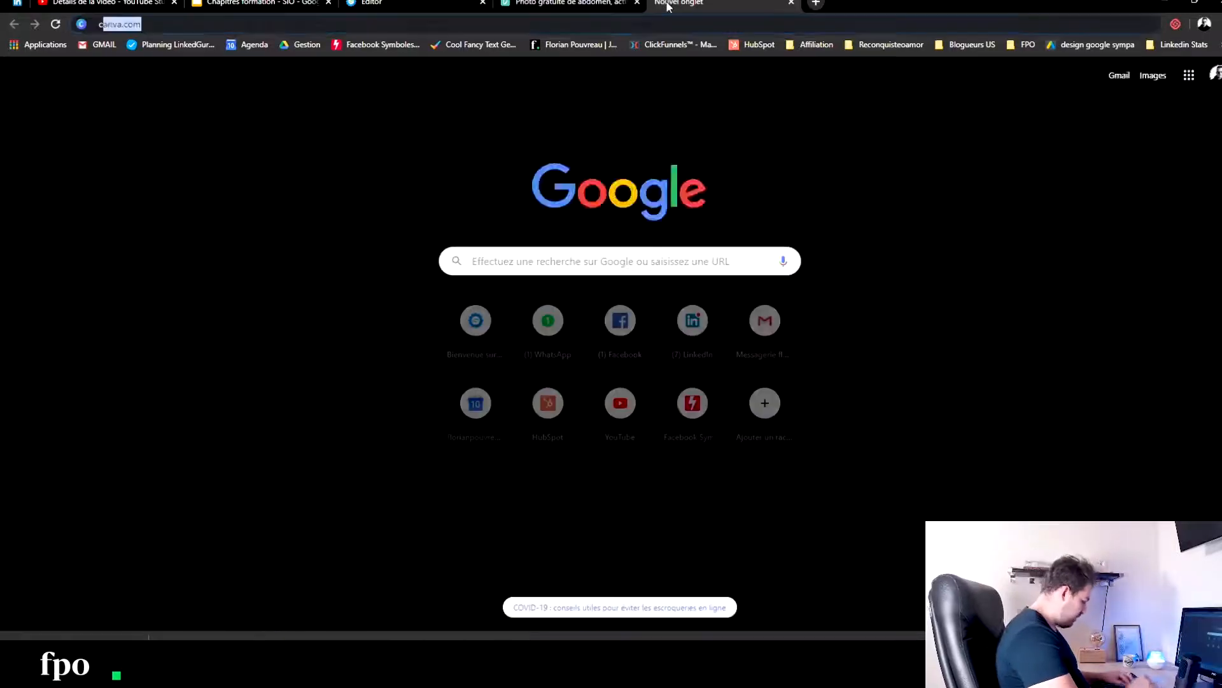
type("ca.va")
key("BackSpace")
key("BackSpace")
key("BackSpace")
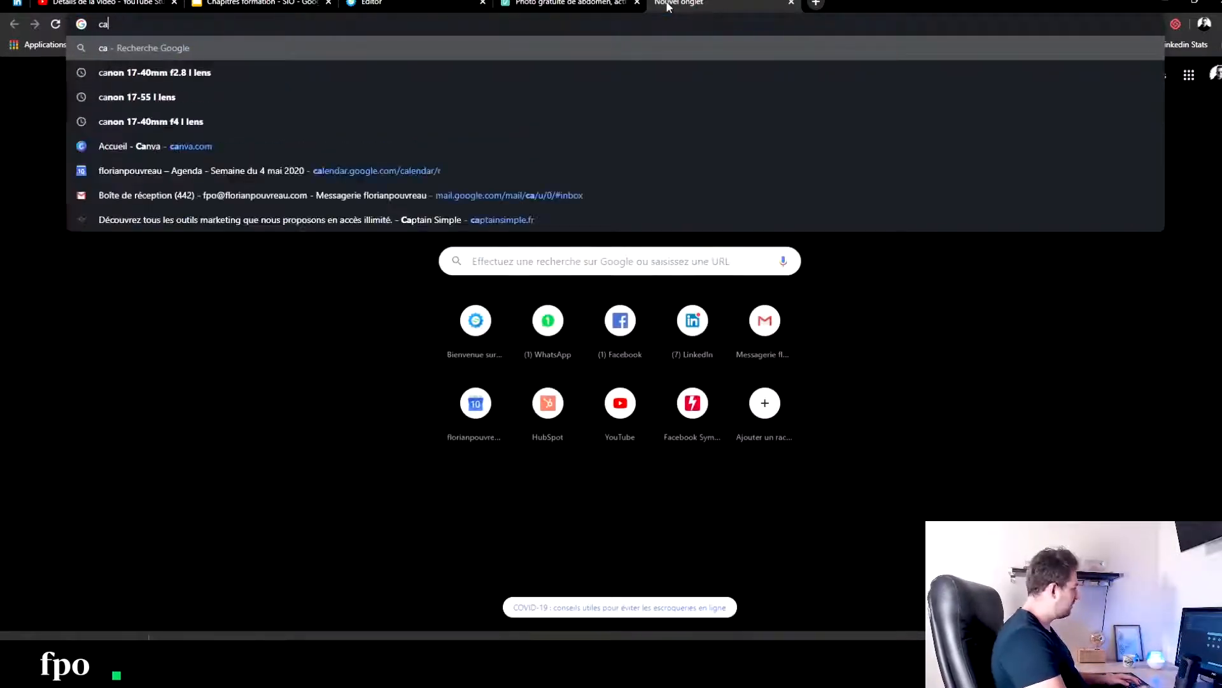
type("nva.com")
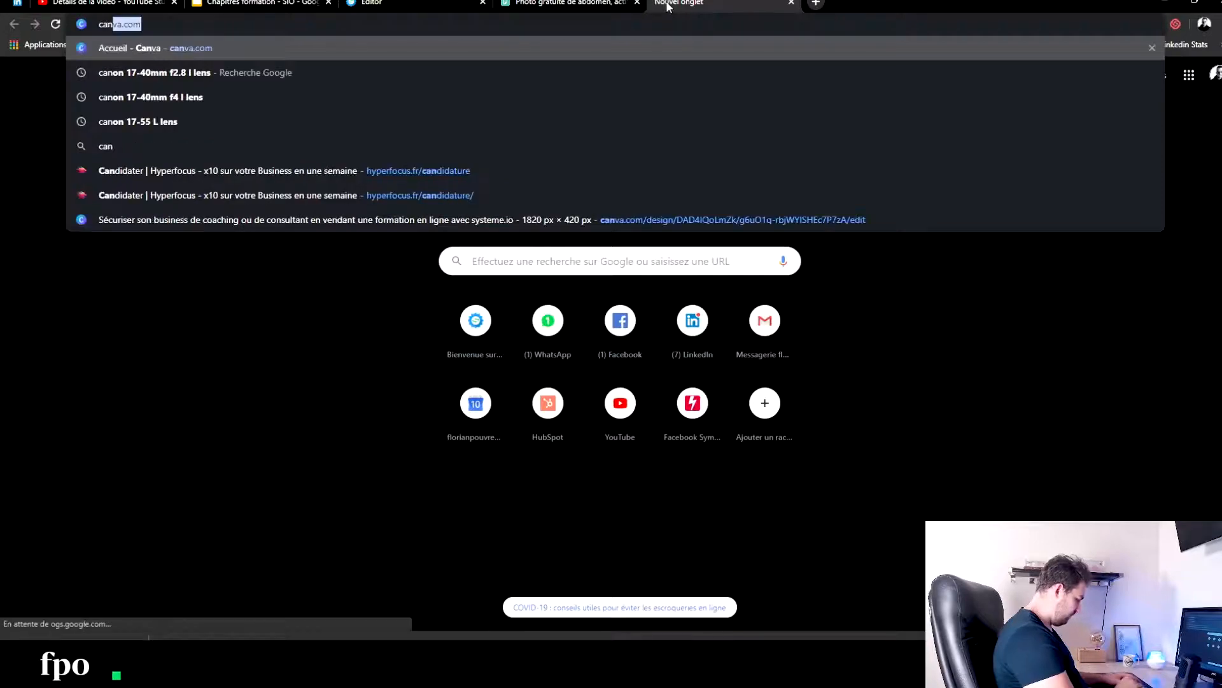
key("Return")
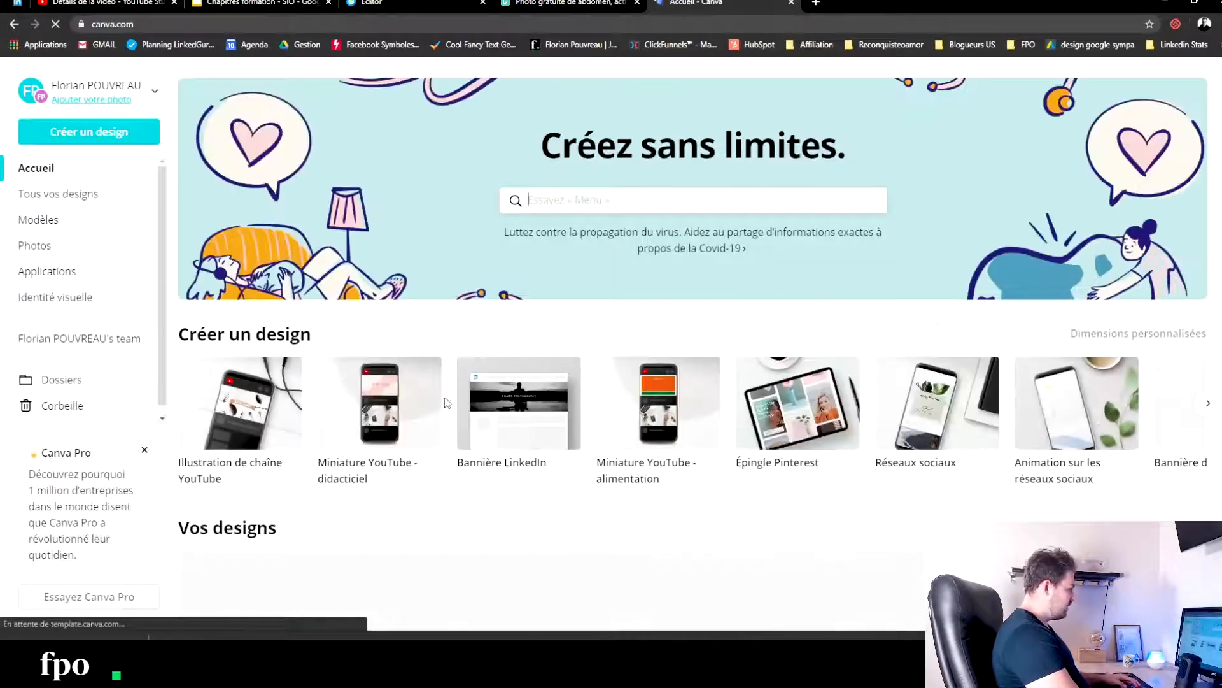
- Start creating a new Canva design with custom dimensions in pixels
left_click(106, 137)
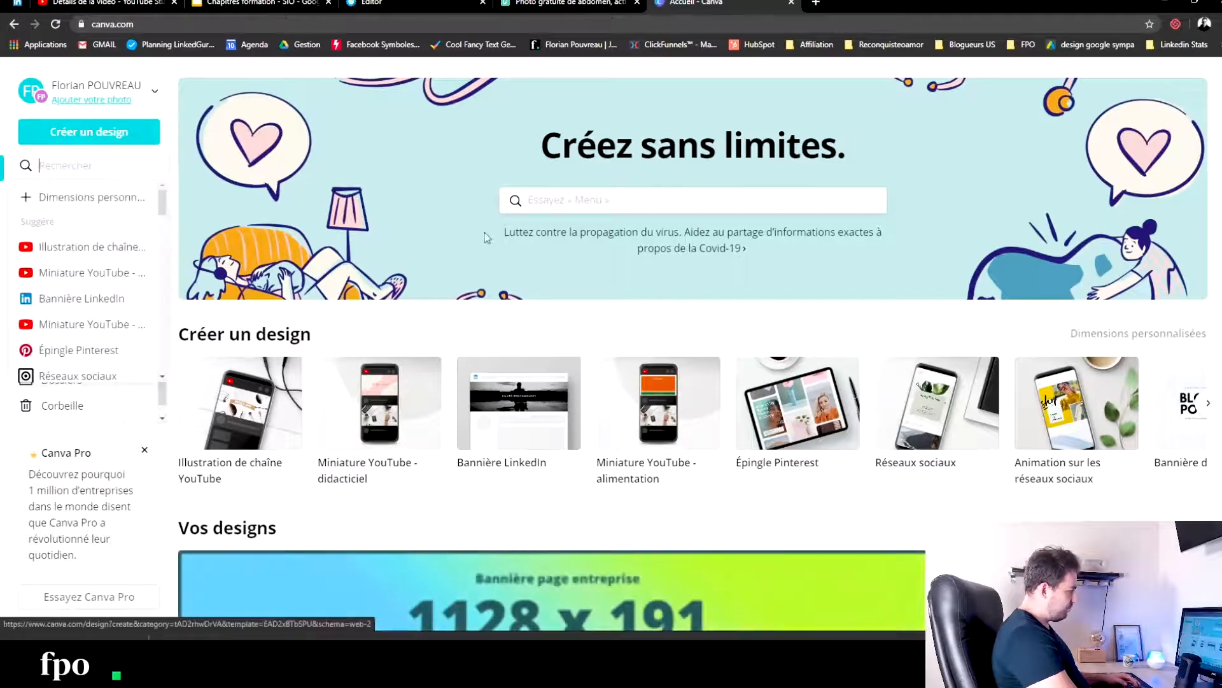
left_click(68, 199)
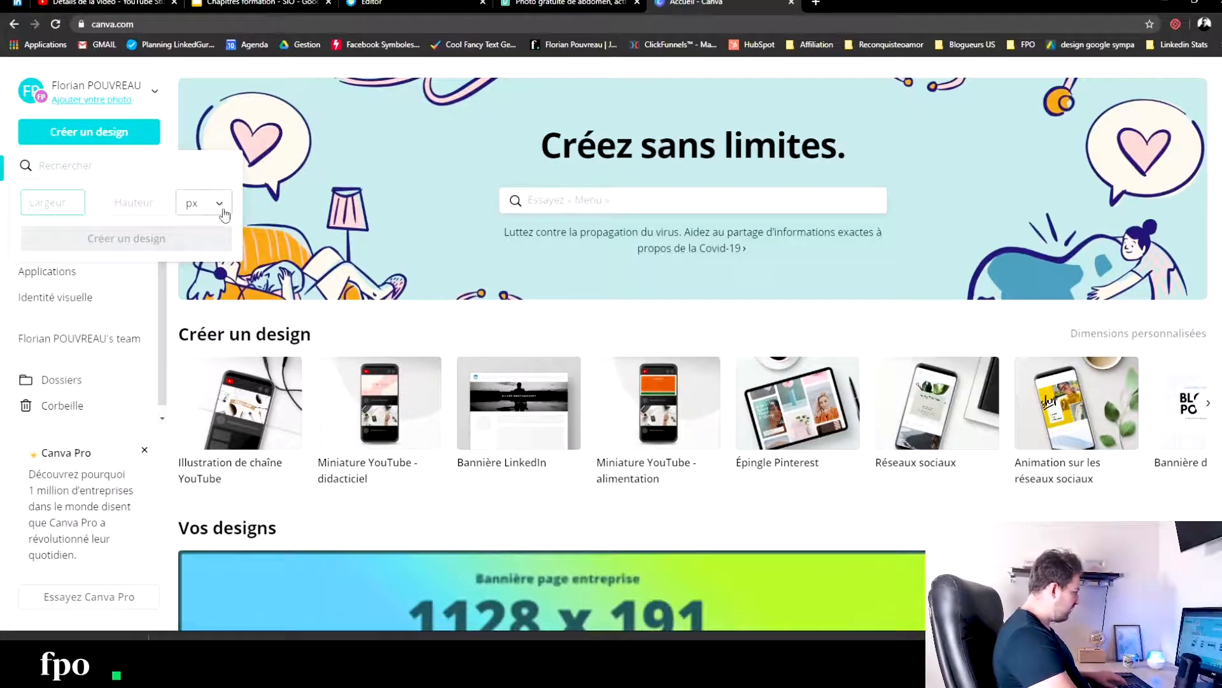
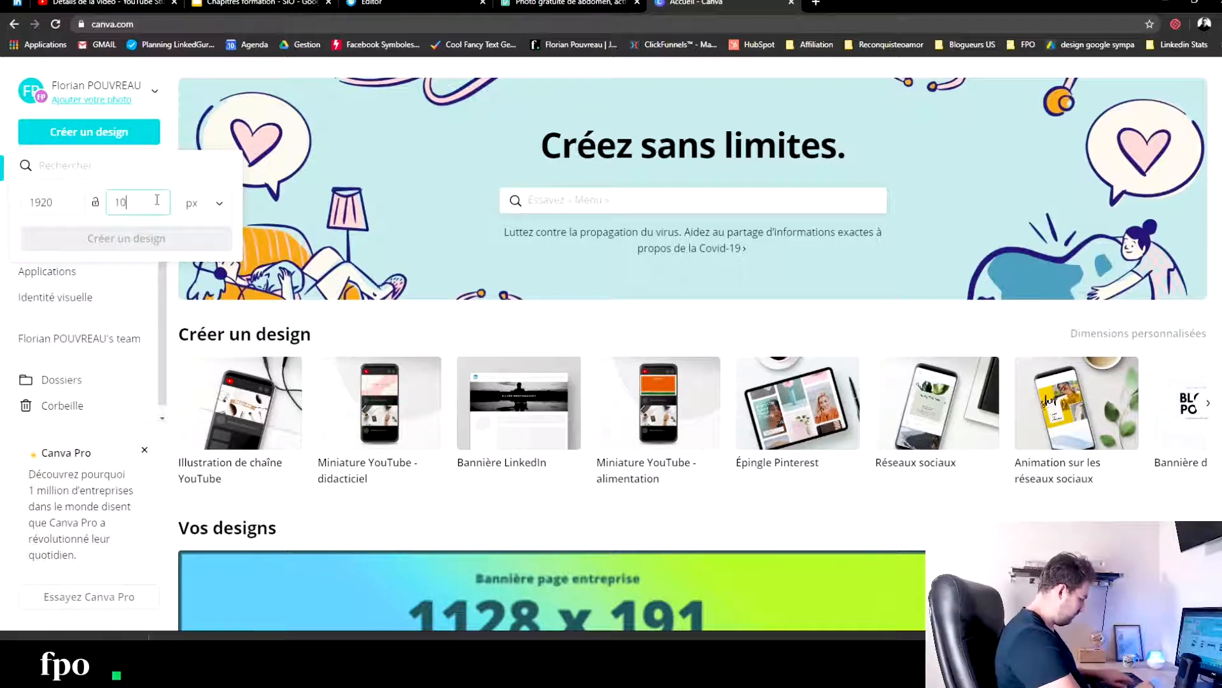
- Create the custom design at 1920 × 1080 px and place the downloaded pregnant yoga photo on its page
type("80")
left_click(167, 239)
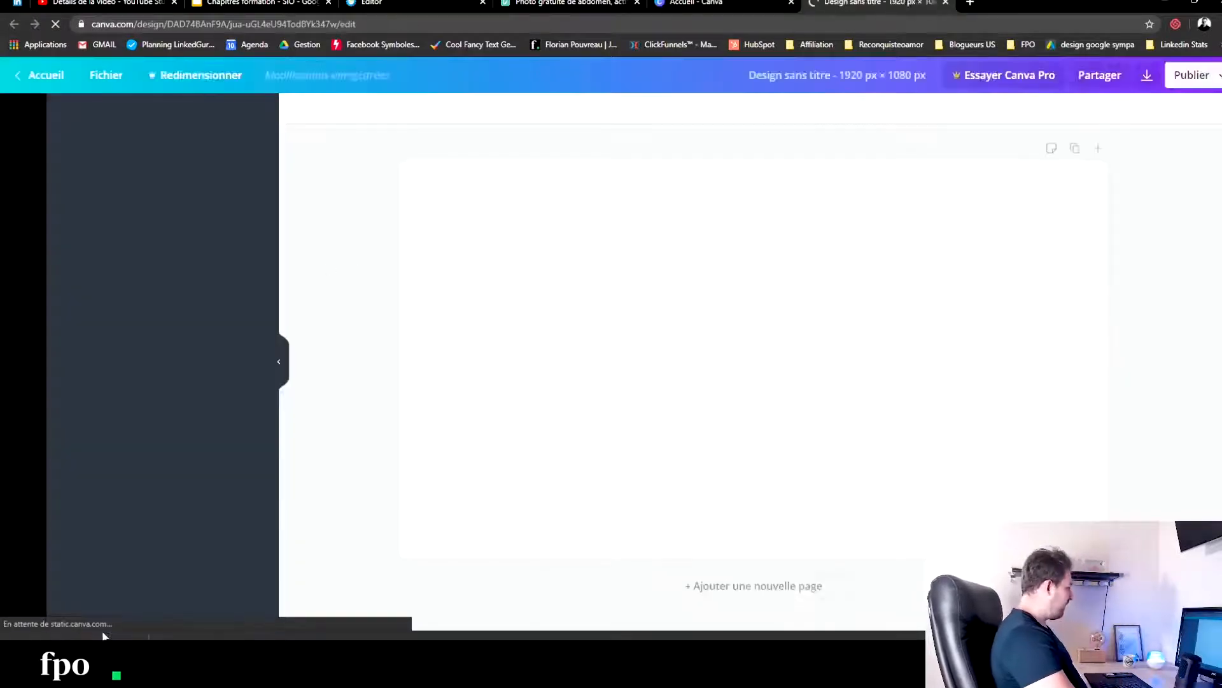
left_click(136, 637)
left_click(158, 603)
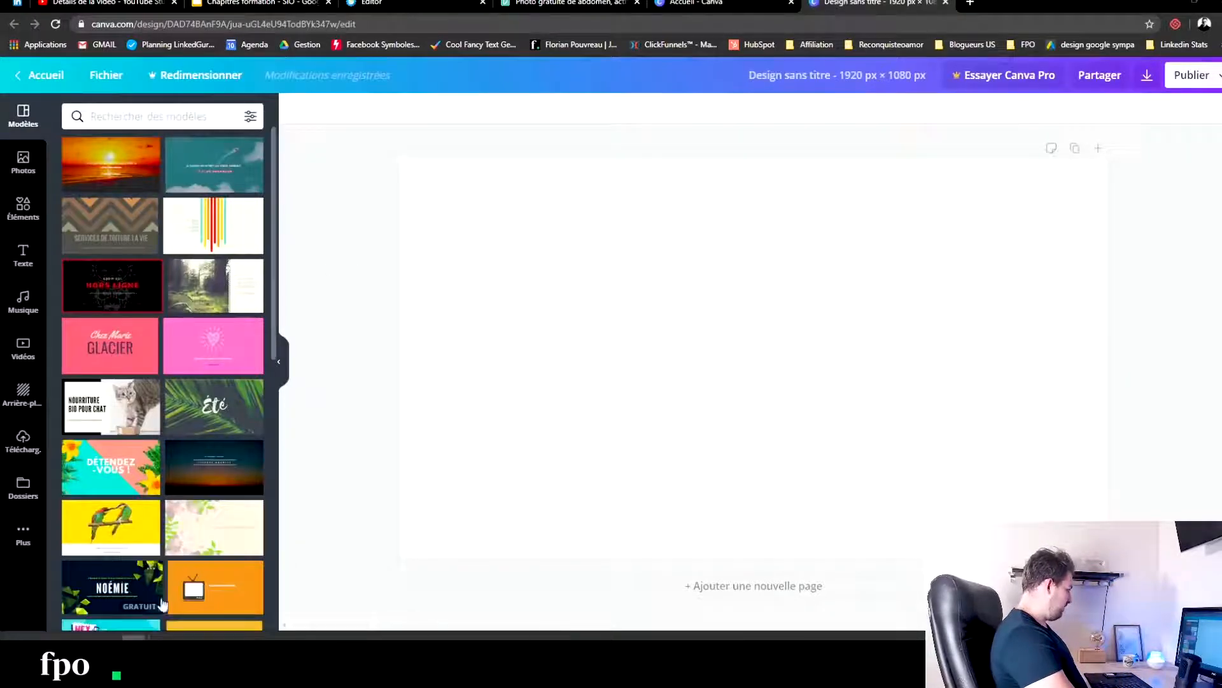
left_click_drag(470, 242, 685, 343)
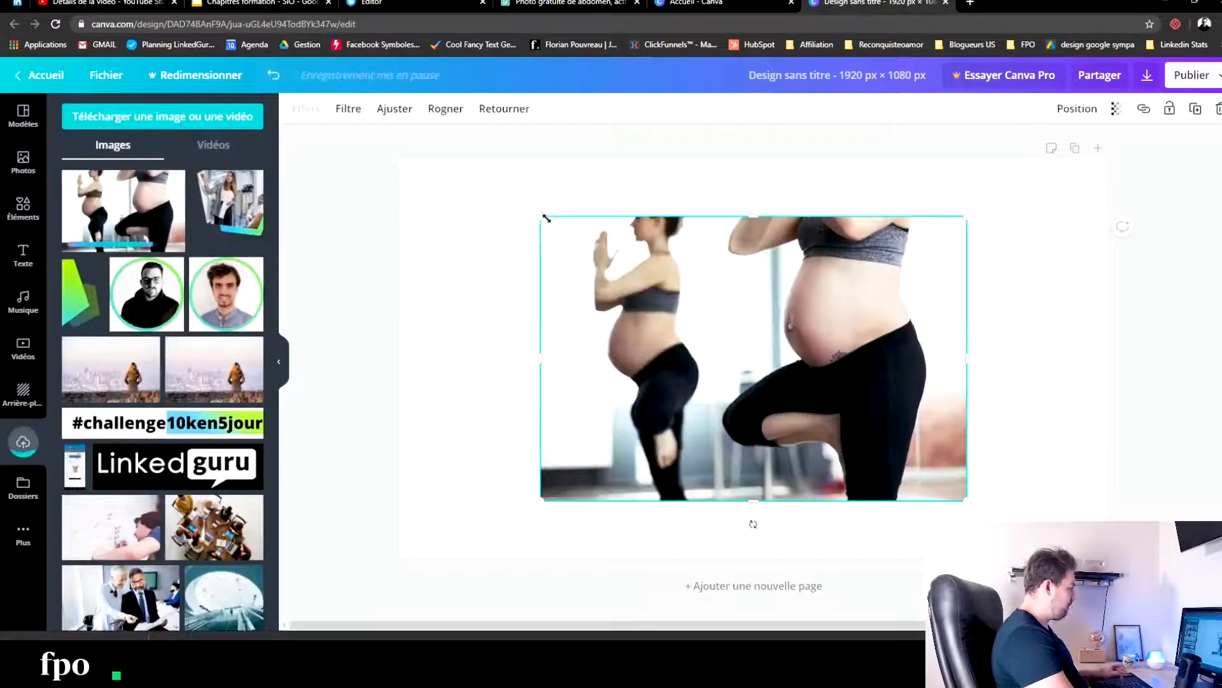
- Enlarge the yoga photo from opposite corners until it covers the whole page
left_click_drag(541, 216, 402, 153)
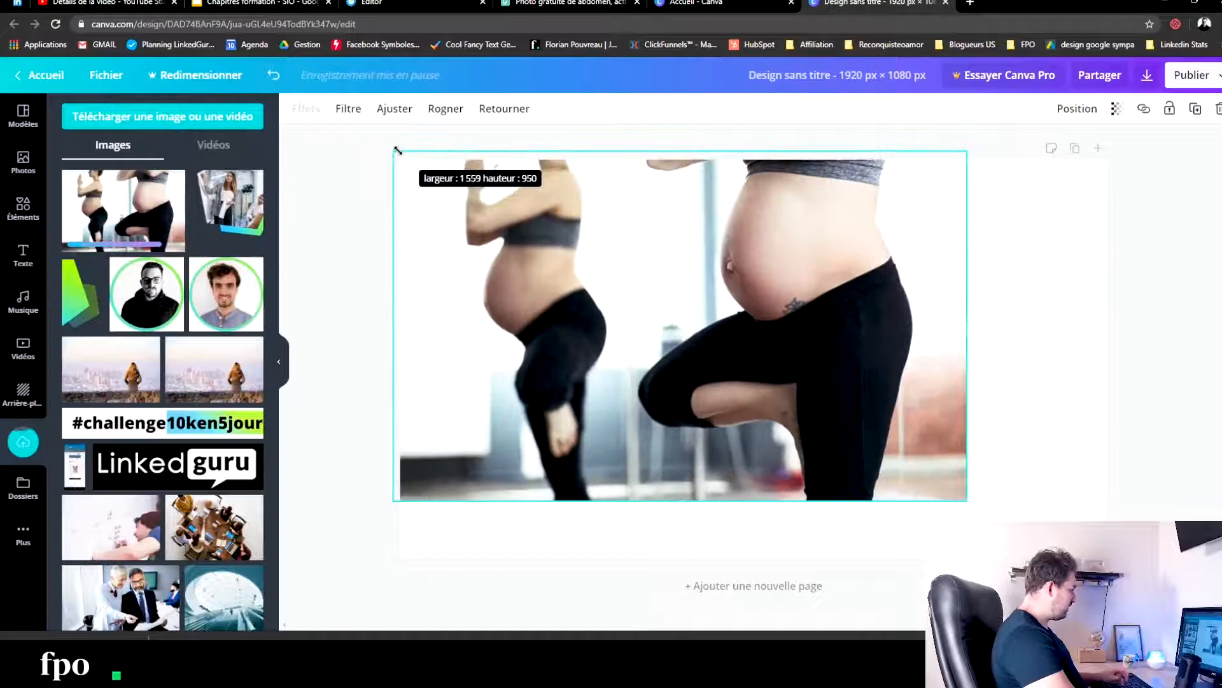
left_click_drag(966, 499, 1116, 592)
left_click(1132, 476)
- Add a recently used square shape and stretch it over the photo to cover the entire page
left_click(23, 207)
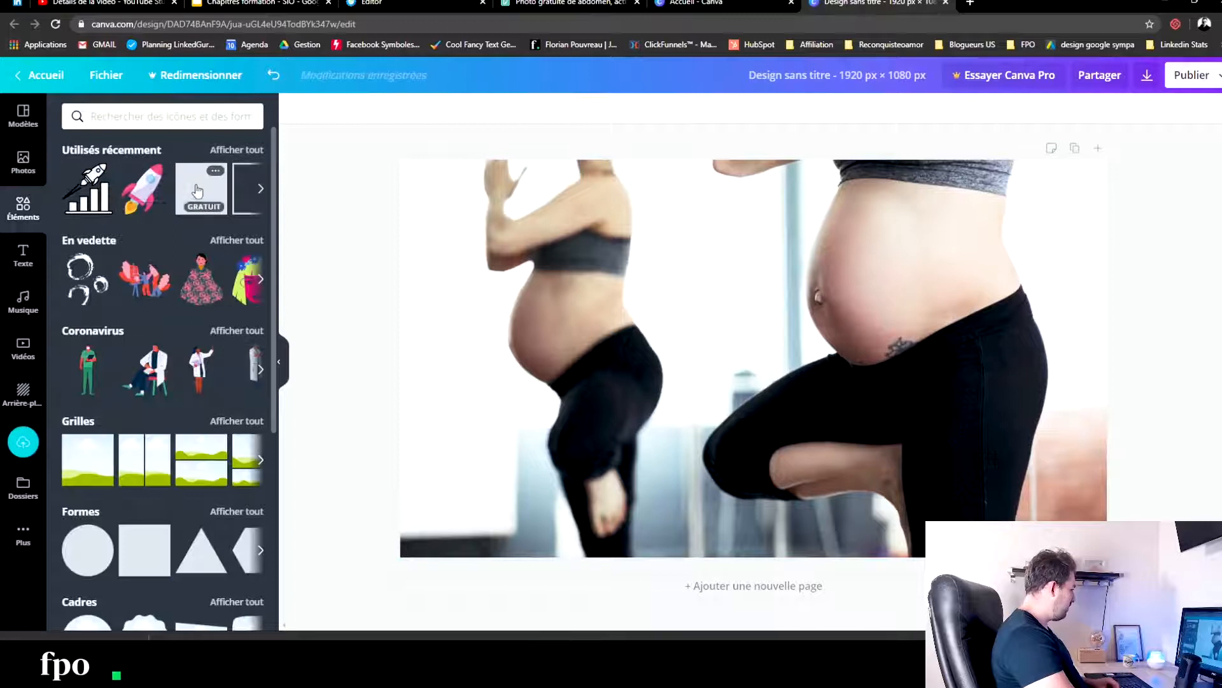
left_click(201, 188)
left_click_drag(667, 312, 432, 223)
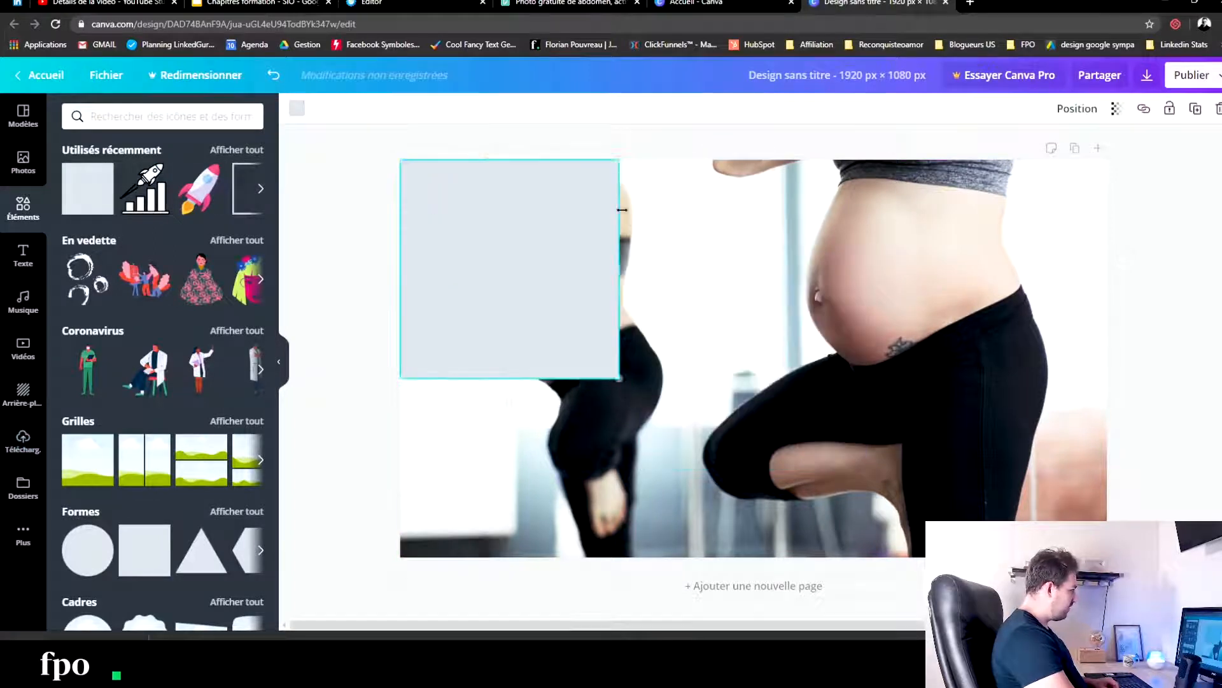
left_click_drag(619, 267, 1107, 268)
left_click_drag(749, 380, 753, 557)
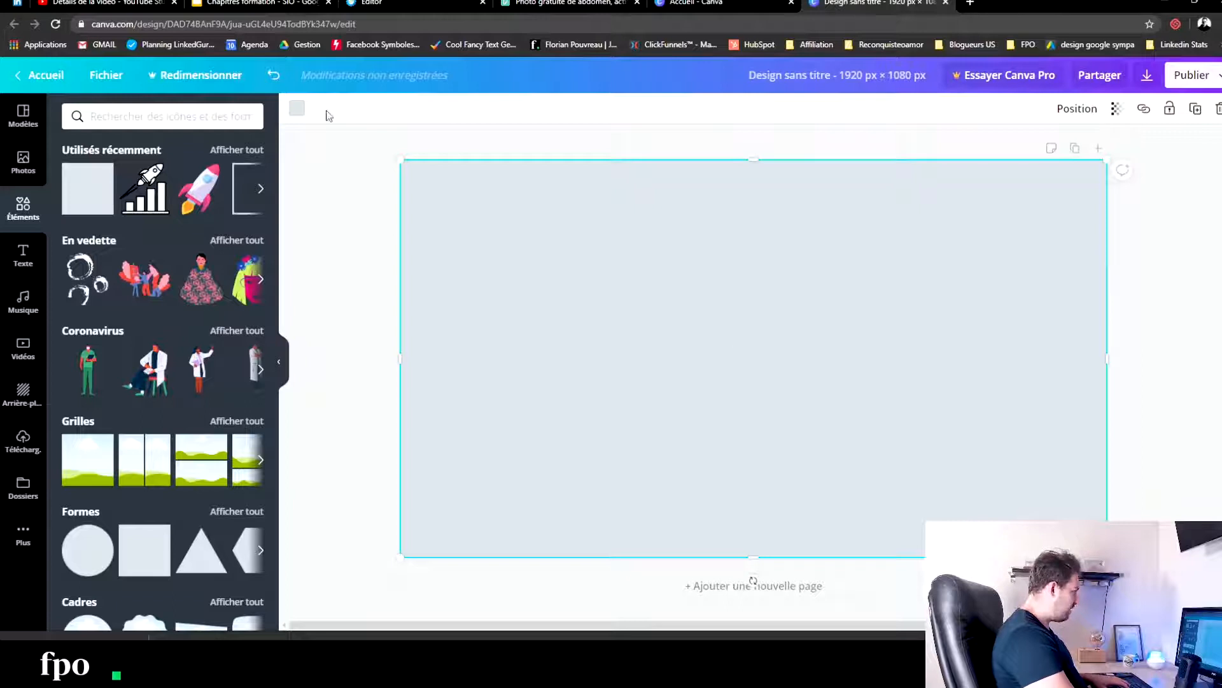
- Fill the covering shape with purple and set its transparency to 78 as an overlay on the photo
left_click(297, 111)
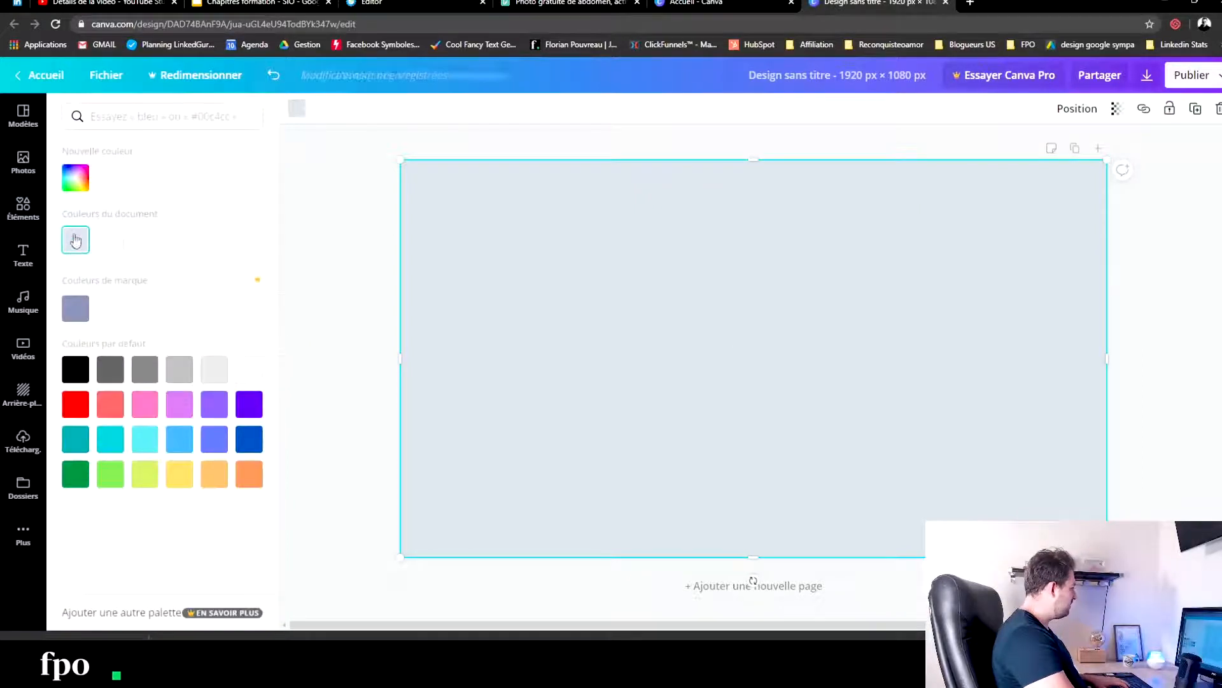
left_click(76, 181)
left_click(200, 289)
left_click(407, 232)
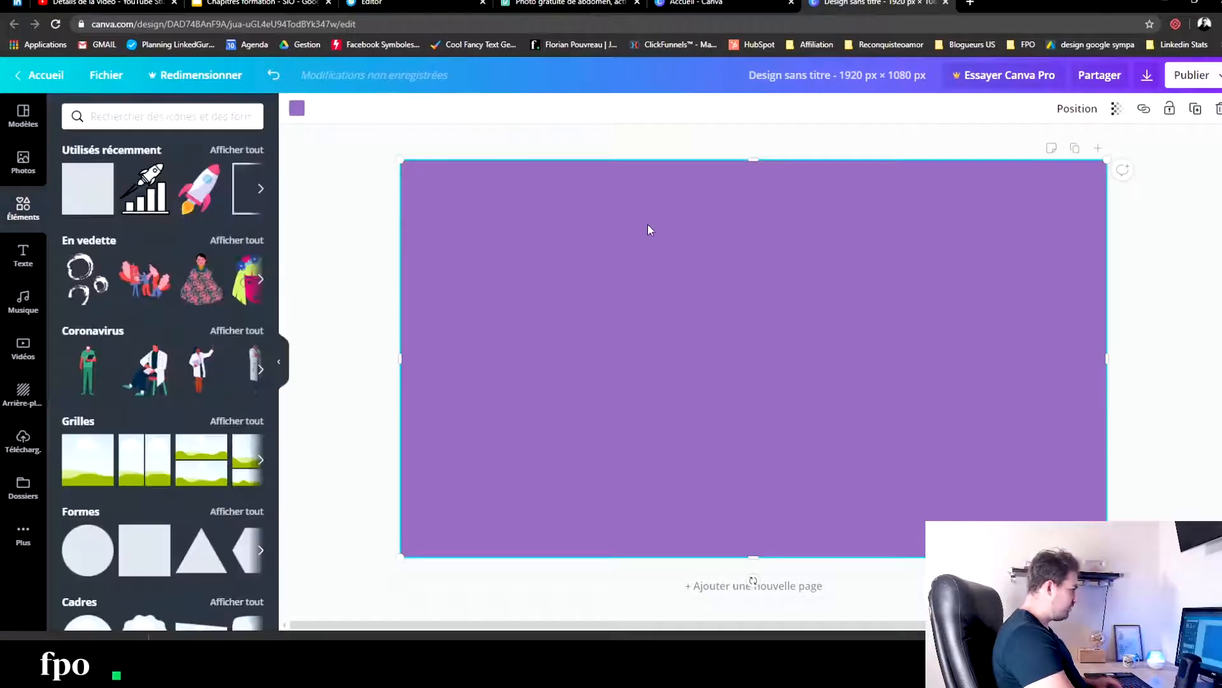
left_click(1117, 110)
left_click_drag(1086, 143, 1064, 155)
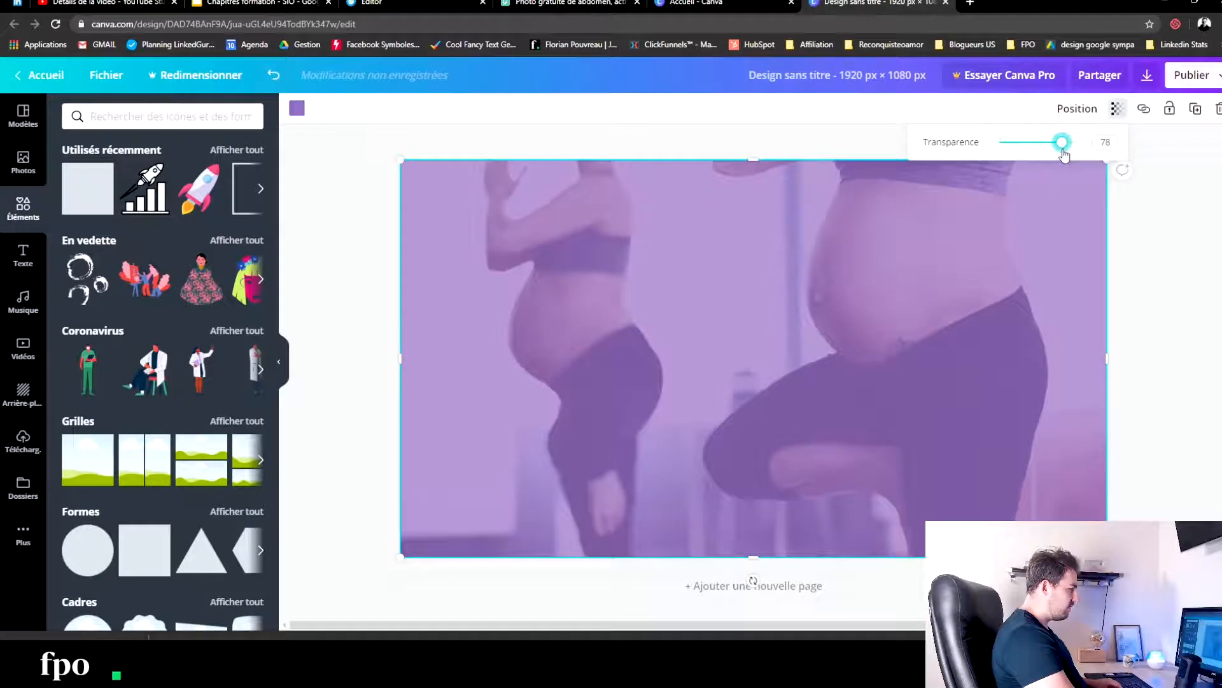
- Download the purple-tinted photo design as an image
left_click(1147, 75)
left_click(1140, 316)
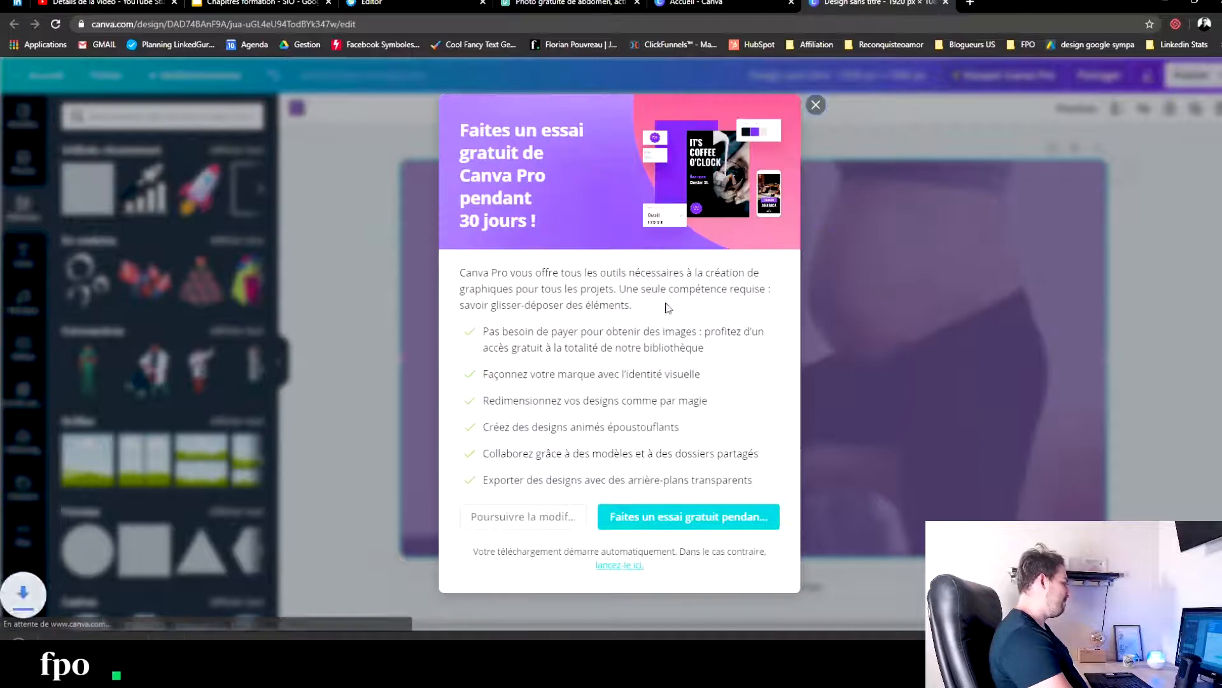
- In the systeme.io editor, upload the Canva image Sanstitre7.png and insert it as the PROMESSE section's background
left_click(385, 2)
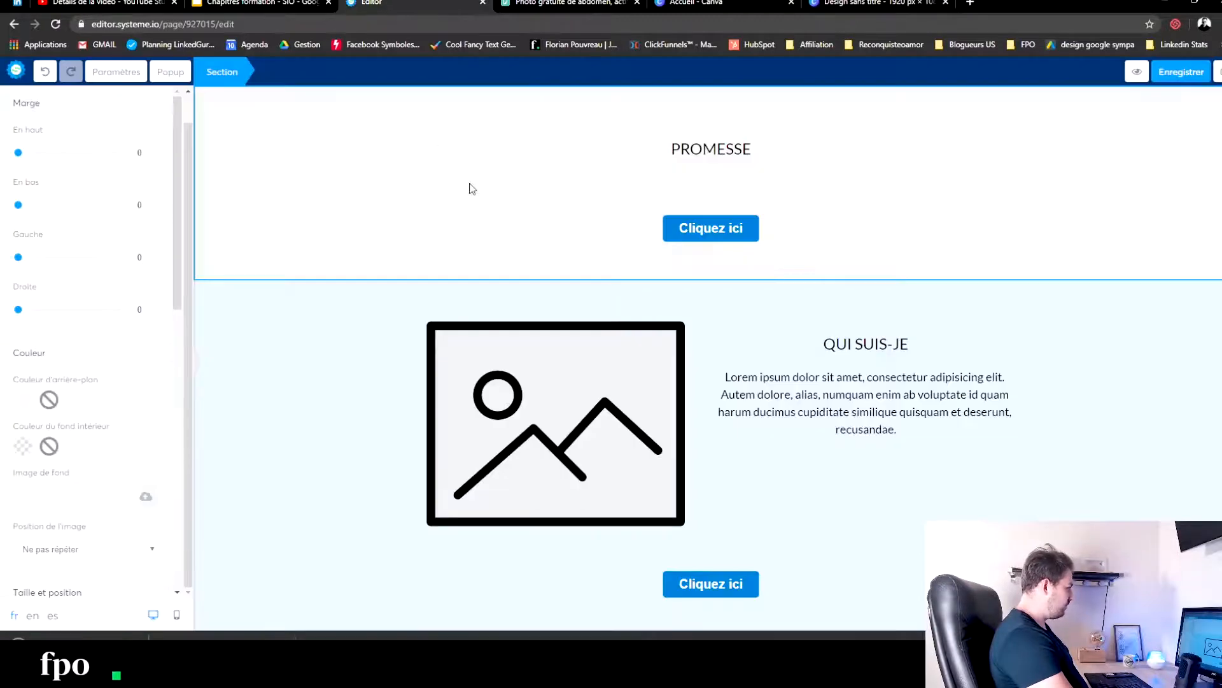
left_click(470, 186)
left_click(266, 97)
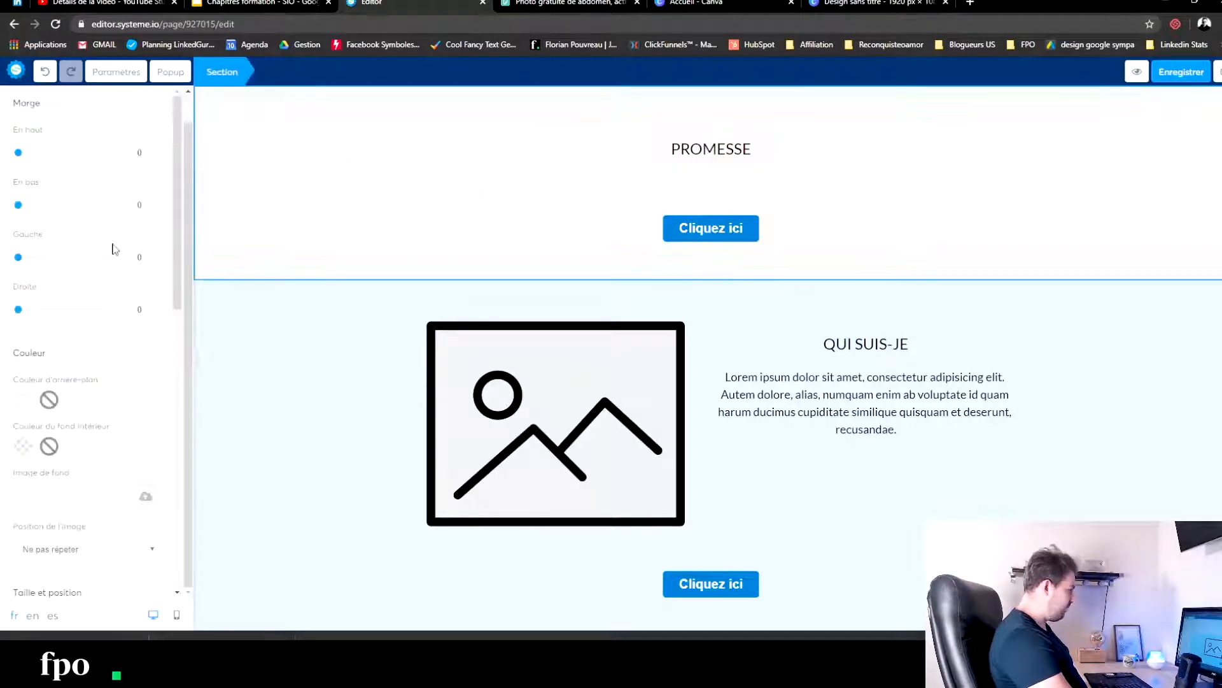
left_click(146, 498)
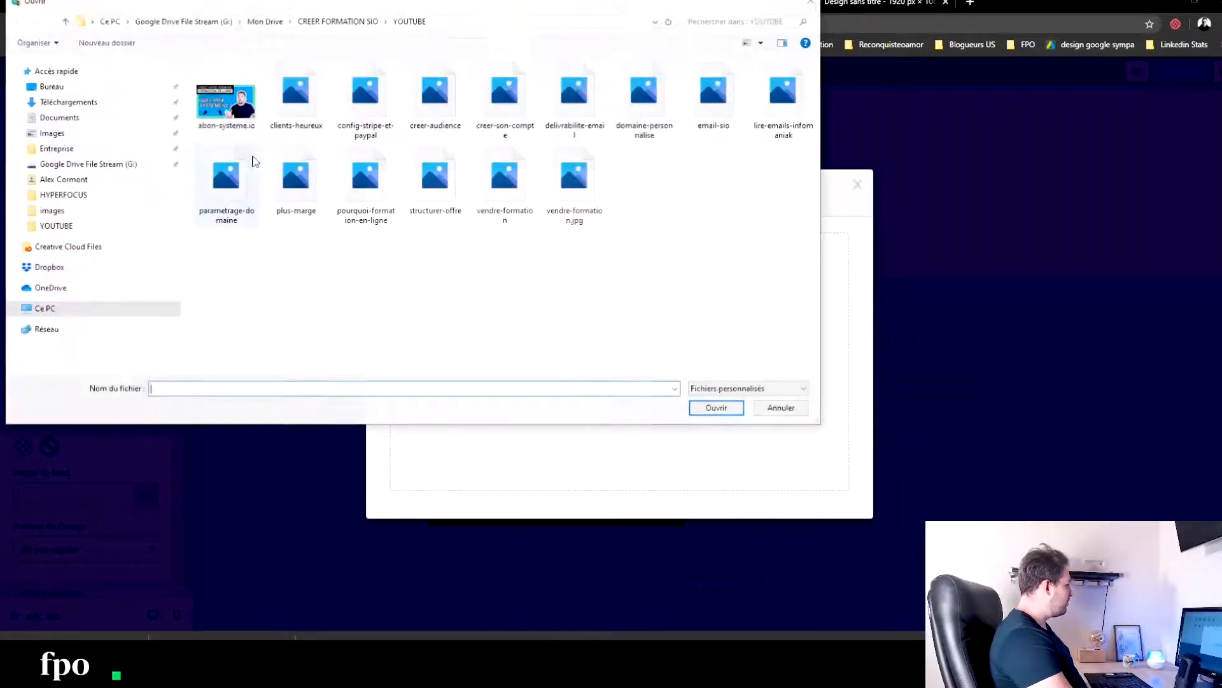
left_click(76, 102)
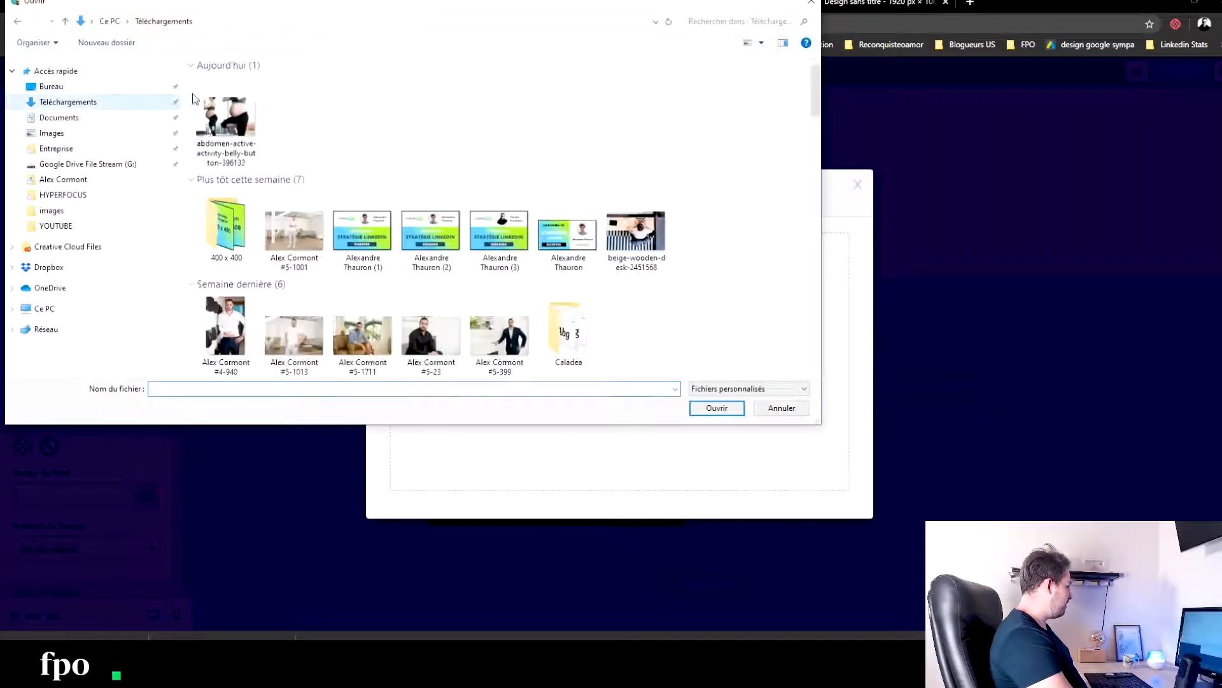
left_click(230, 109)
left_click(717, 410)
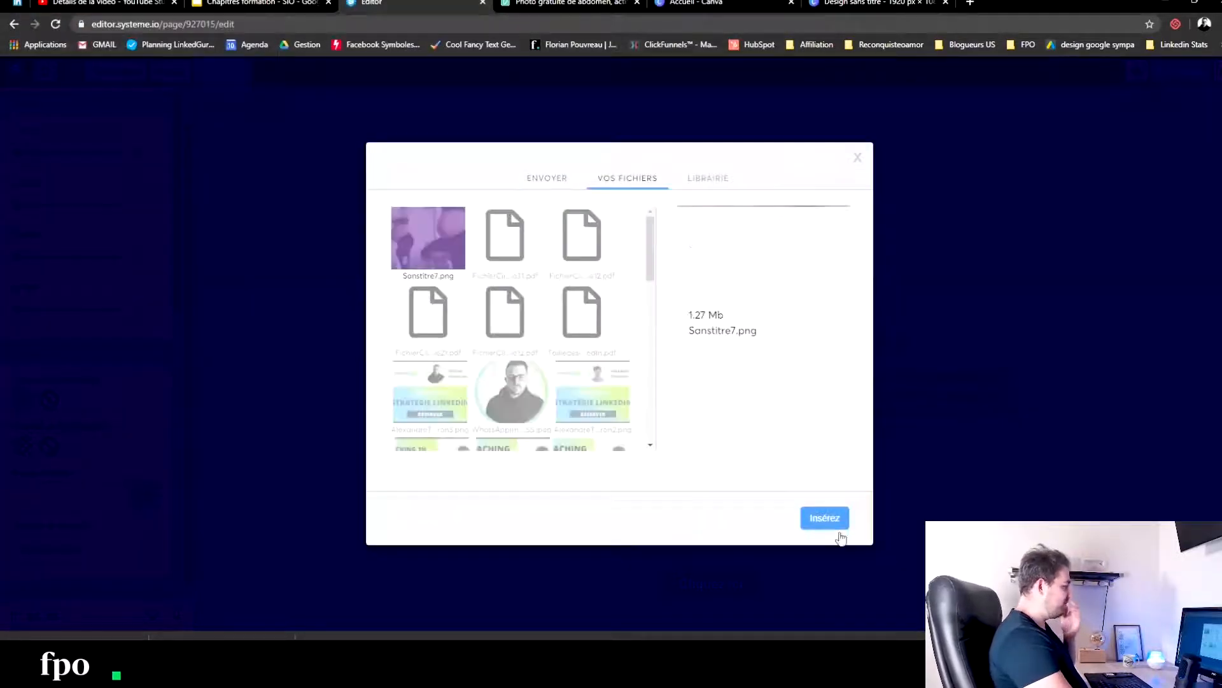
left_click(838, 519)
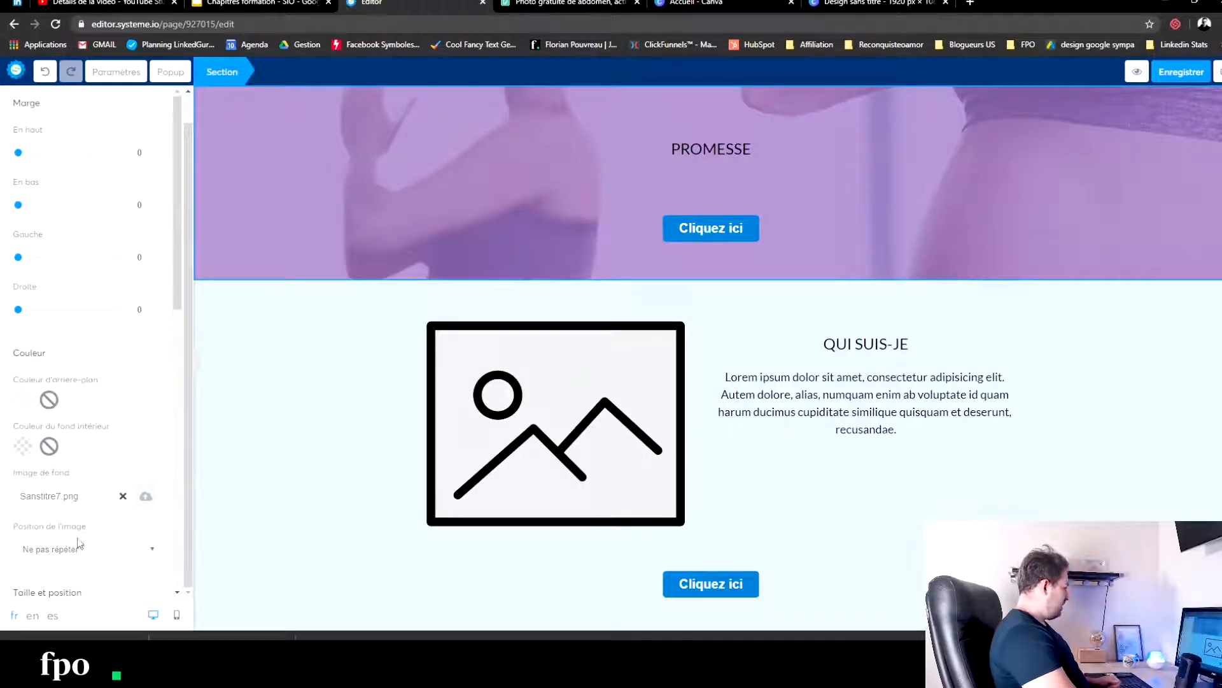
- Try the Plein centre (Fixed) position for the PROMESSE background image, settling on filling 100% in width and length
scroll(86, 551, "down", 3)
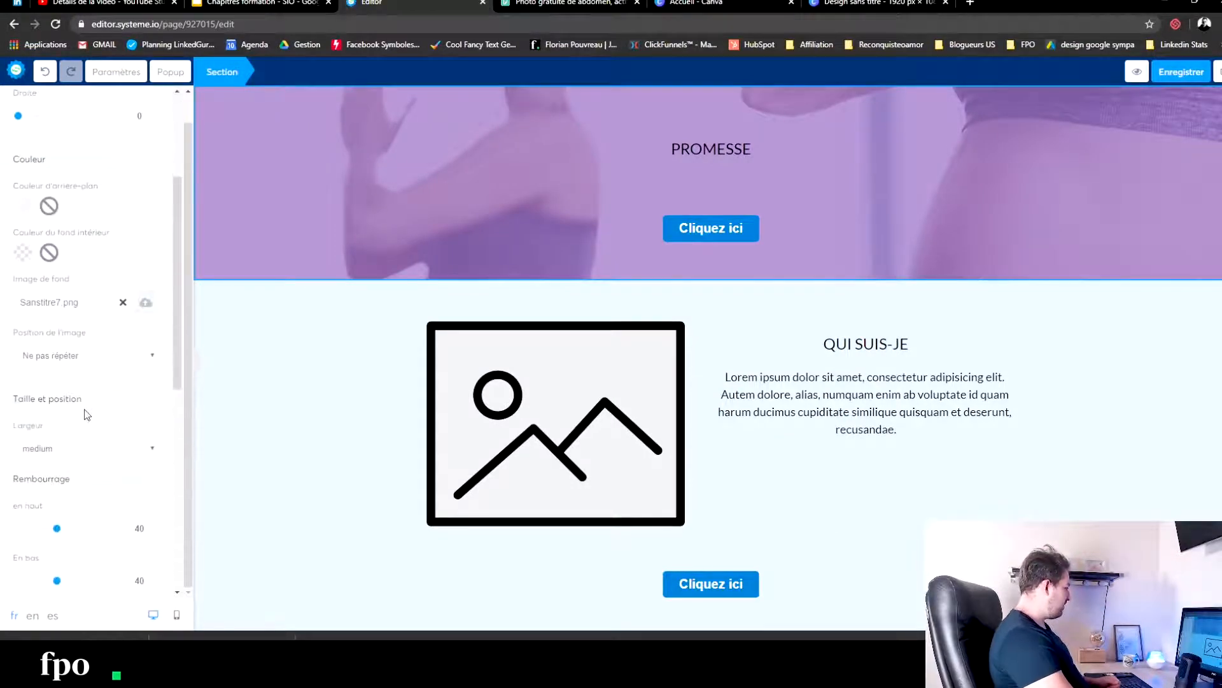
left_click(91, 363)
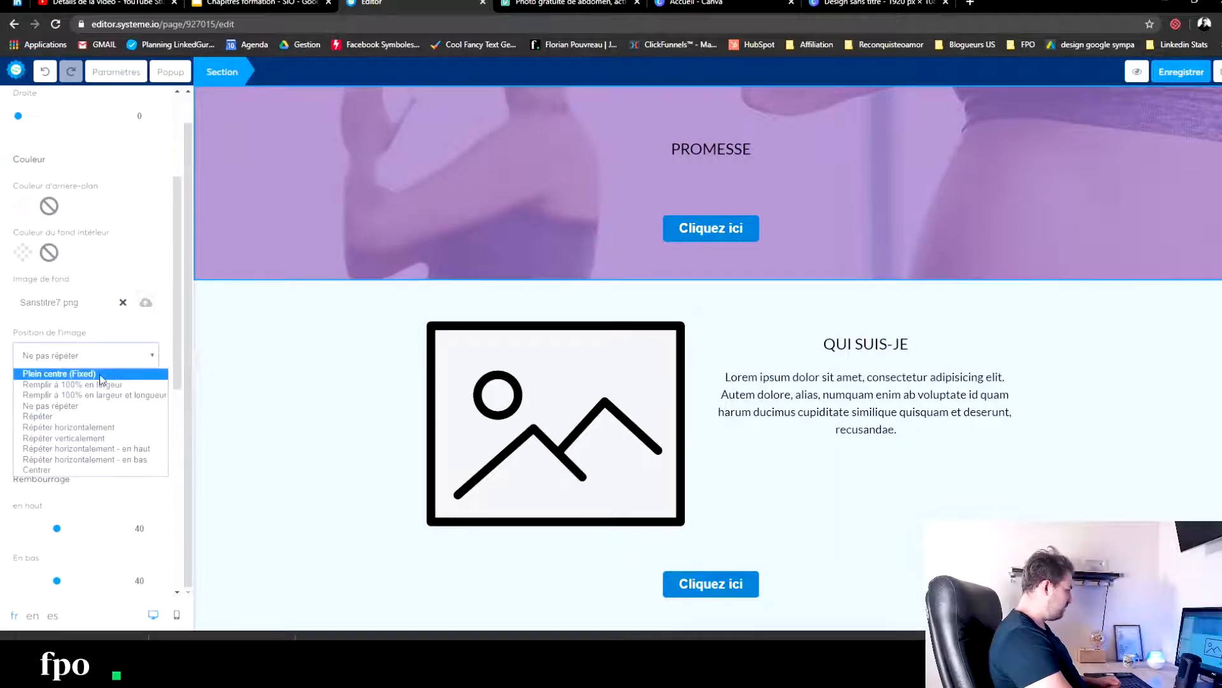
left_click(101, 376)
left_click(102, 357)
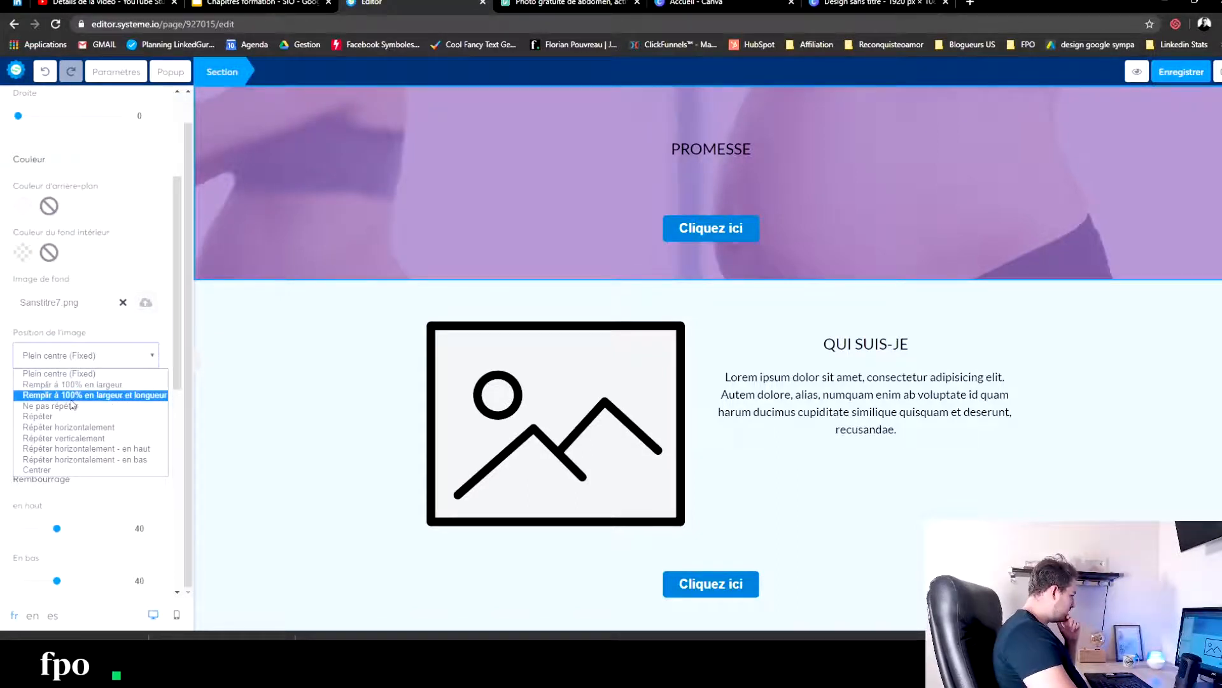
left_click(100, 395)
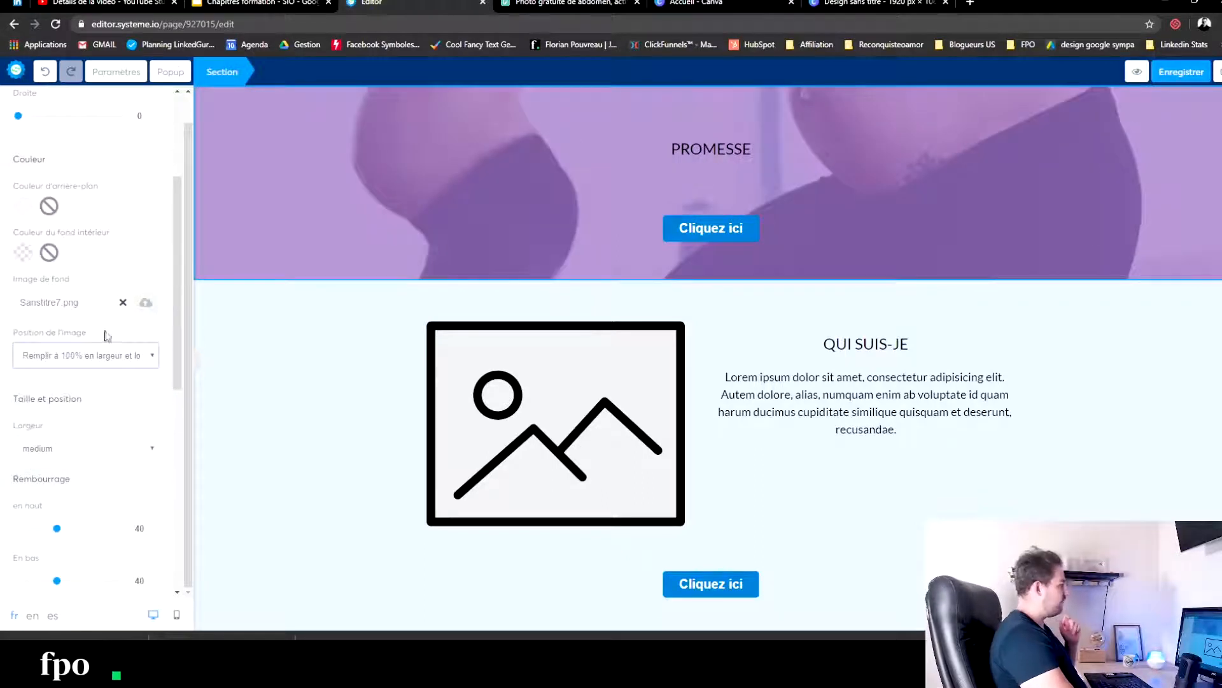
left_click(243, 356)
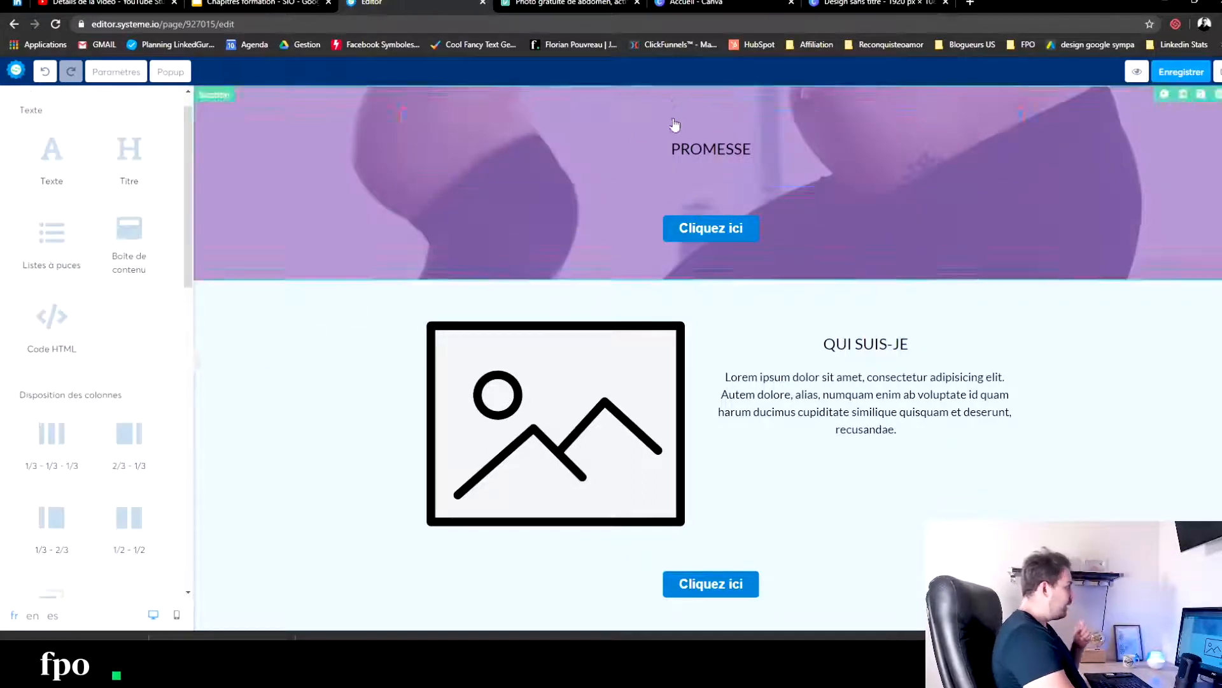
- Replace the PROMESSE title with "Perdre 5kg après la naissance de votre enfant, sans vous priver ou aller en salle de sport"
double_click(675, 148)
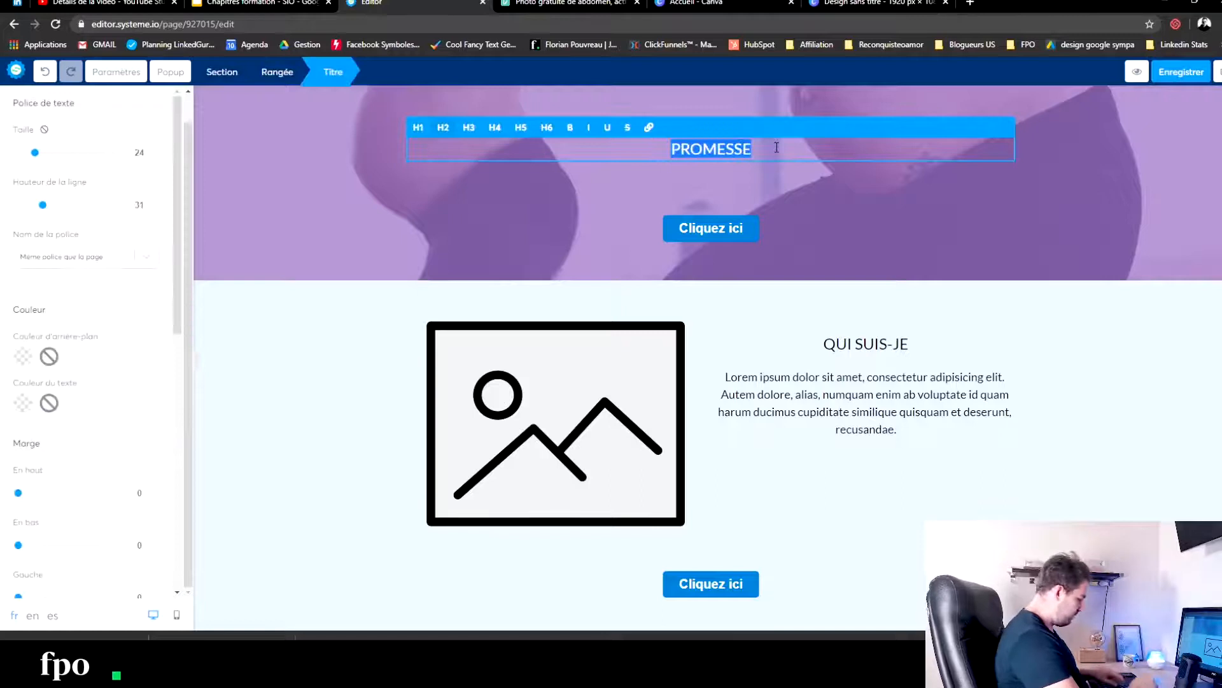
type("Perdre 10")
key("BackSpace")
key("BackSpace")
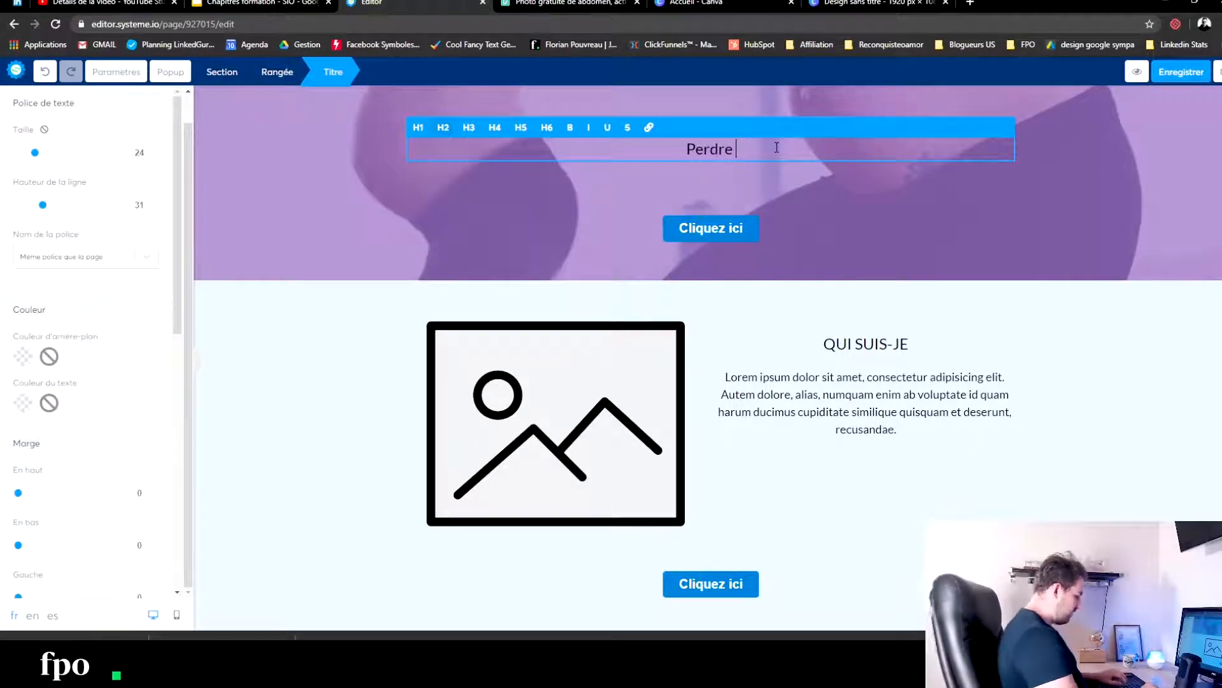
type("5kg après la naissance de votre enf")
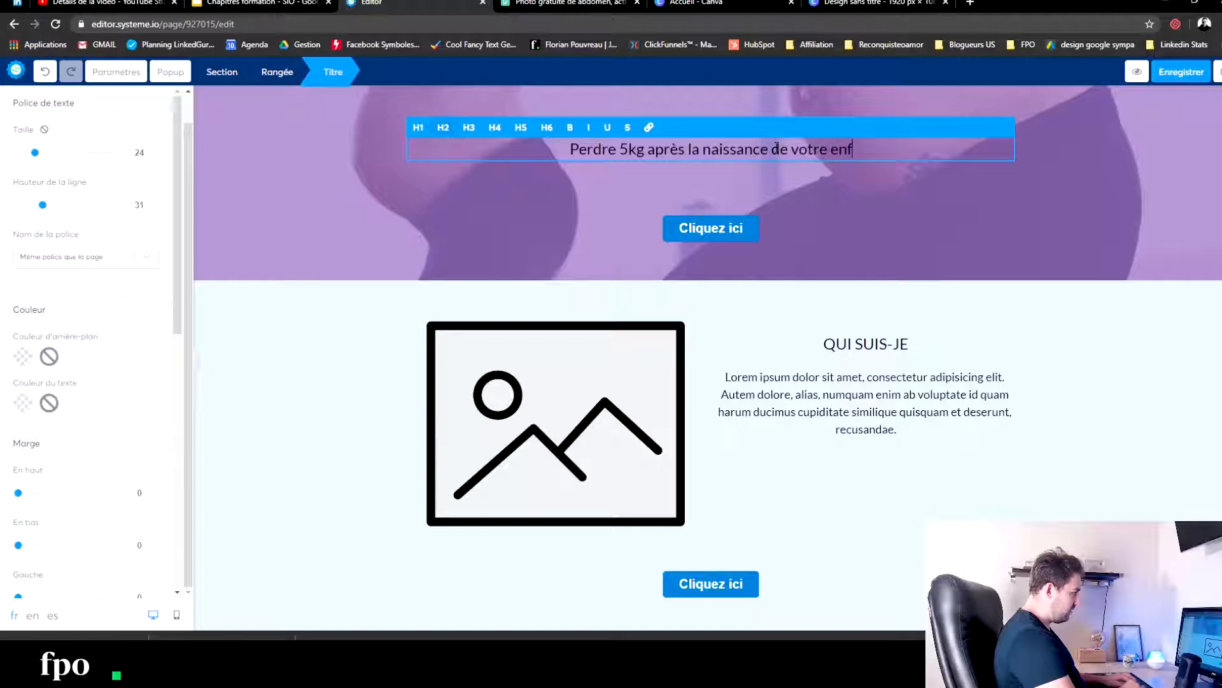
type("ant.")
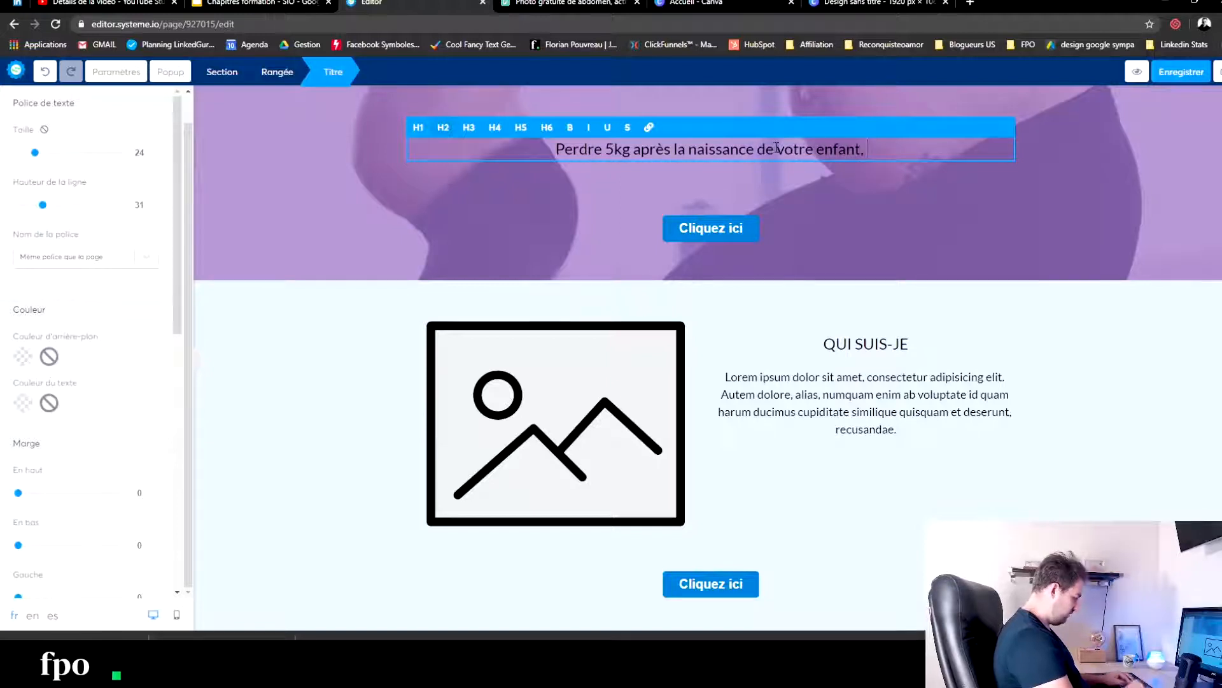
type("us prive")
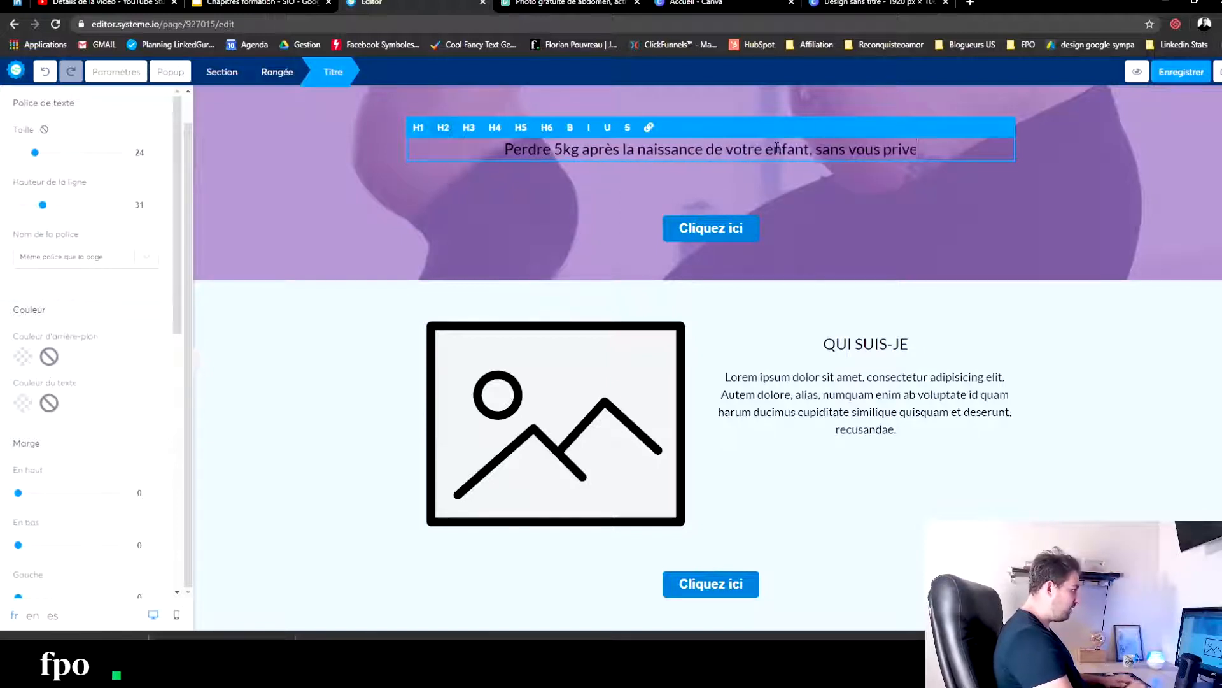
type("r ou ")
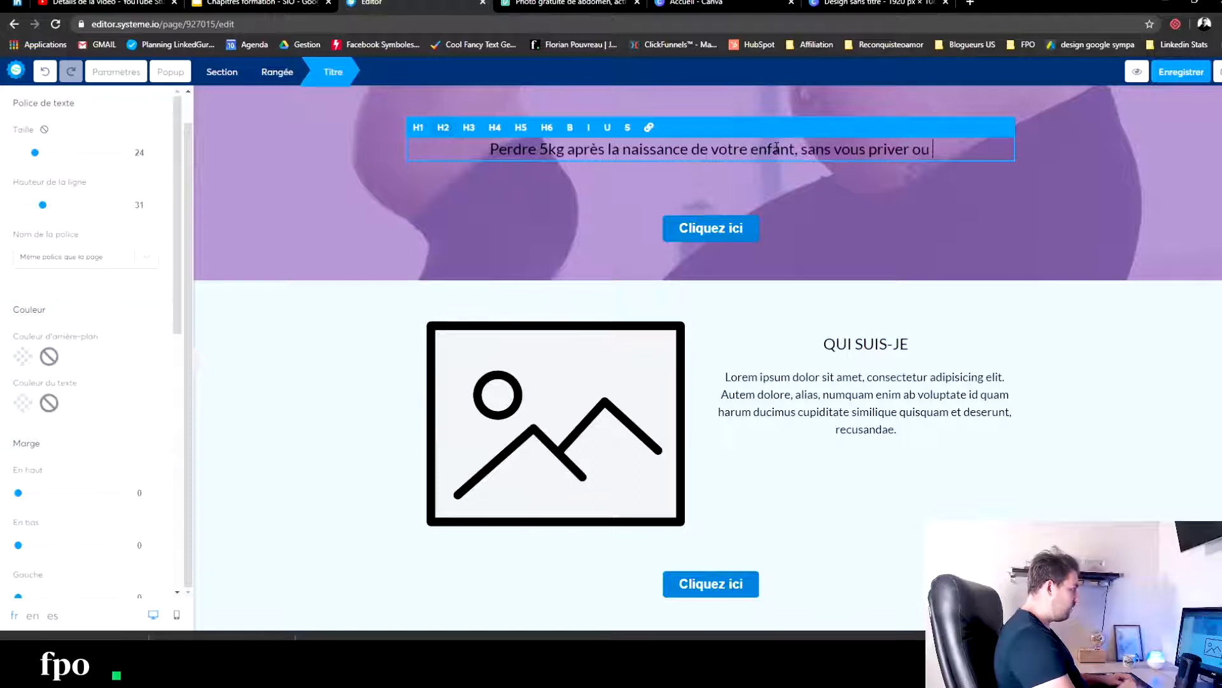
type("aller en salle")
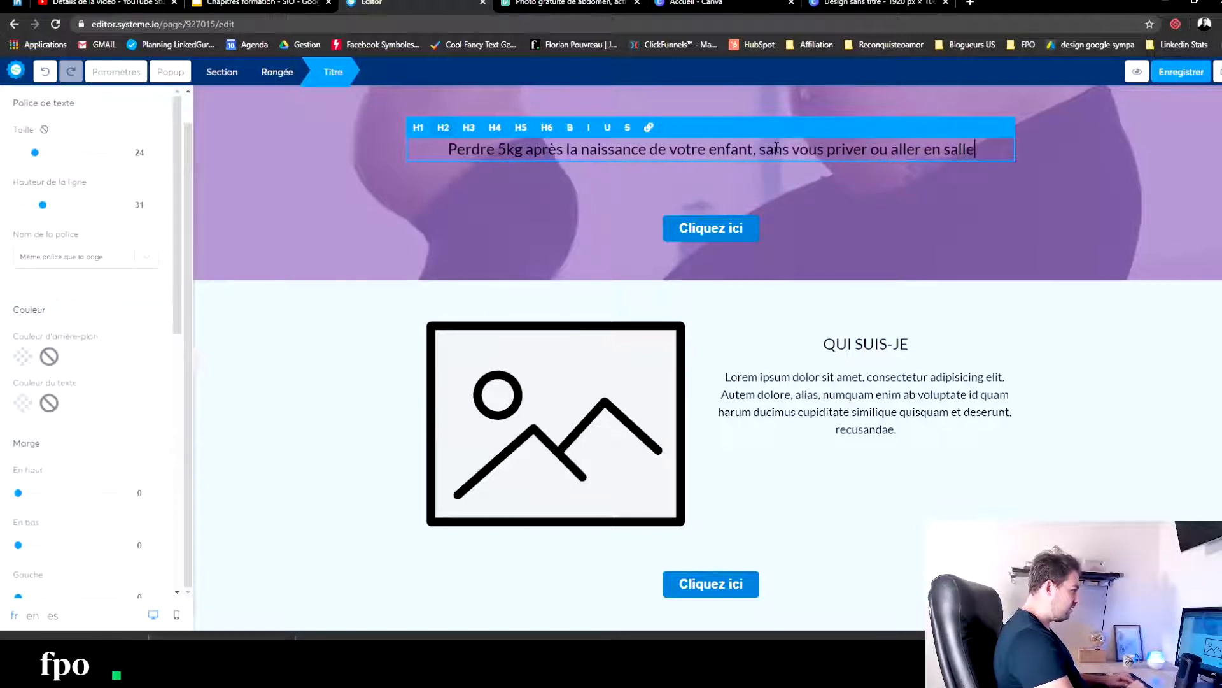
type(" de sport")
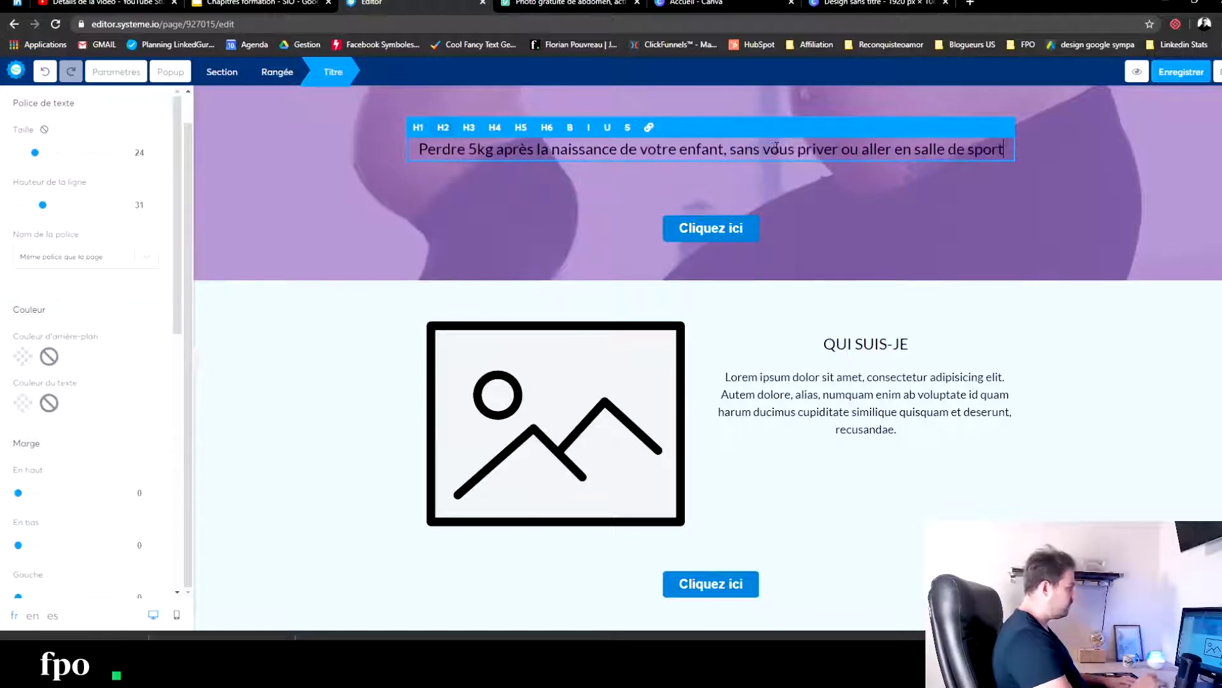
- Set the promise title's font size to 70 and its text colour to white (FFFFFF)
left_click_drag(421, 151, 1005, 156)
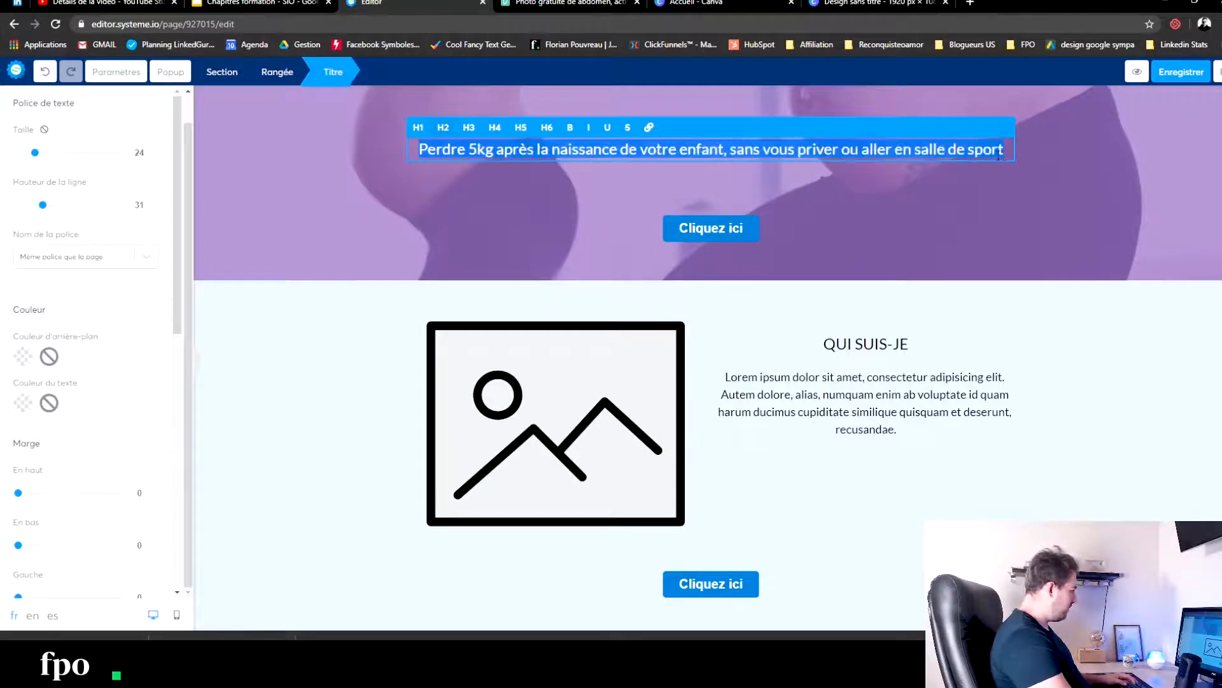
left_click_drag(35, 153, 84, 154)
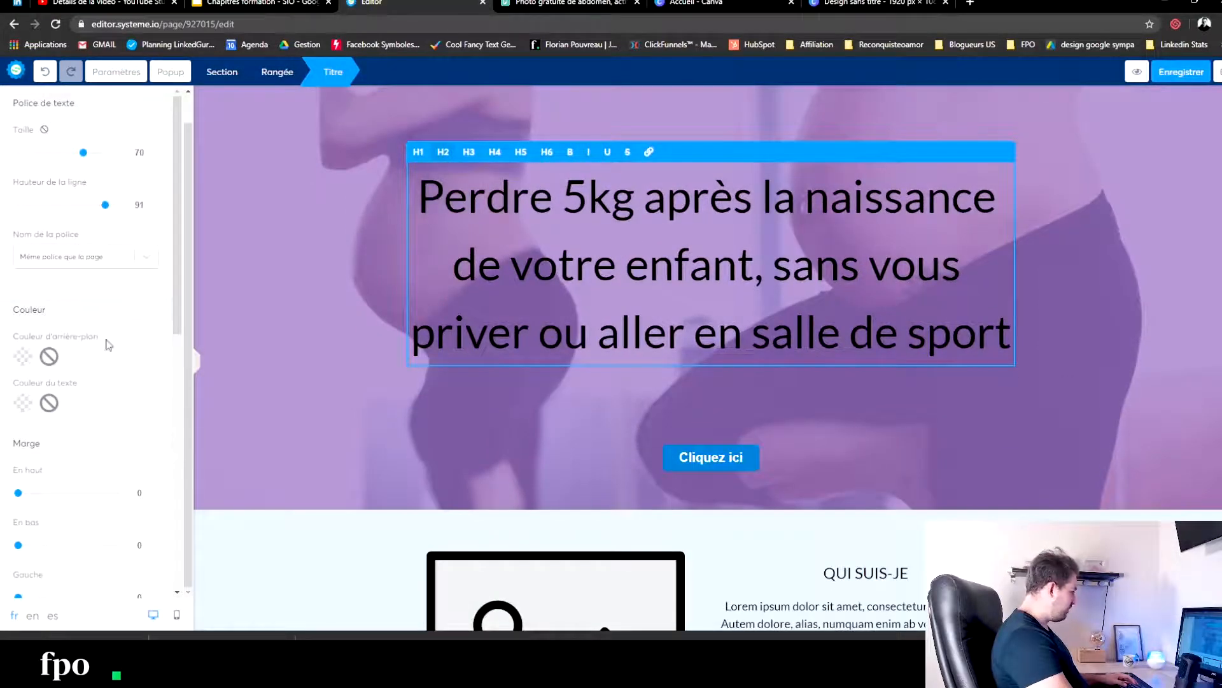
left_click(22, 409)
left_click(135, 524)
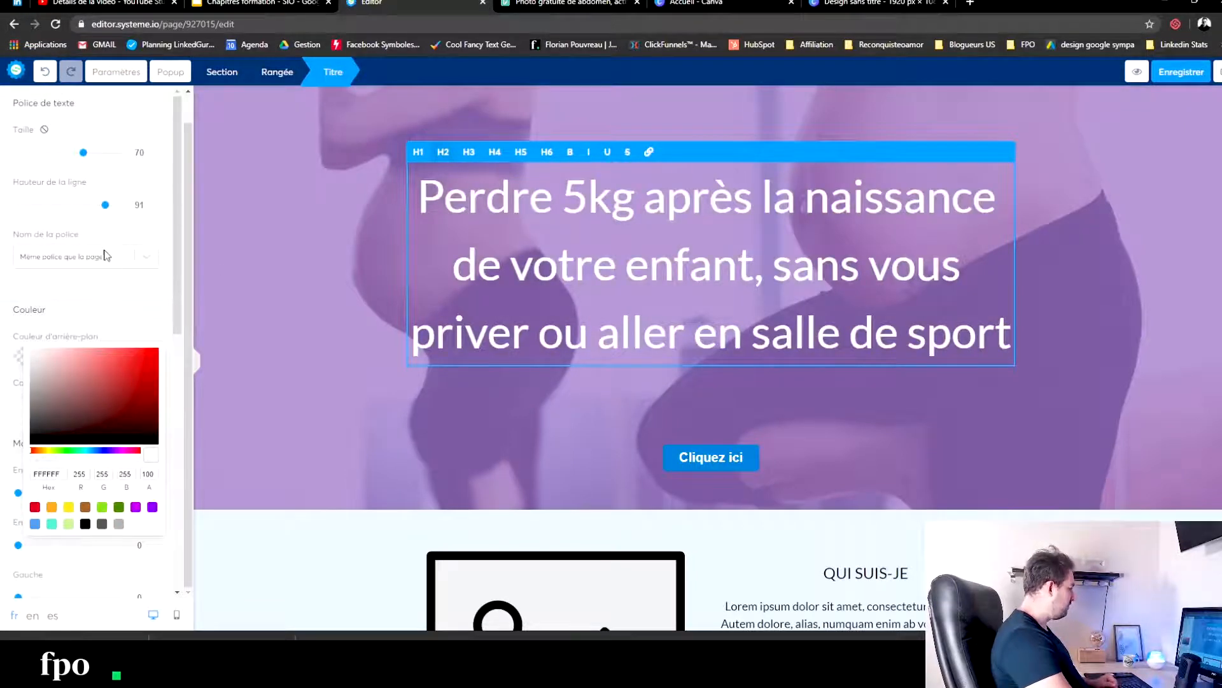
left_click(2, 318)
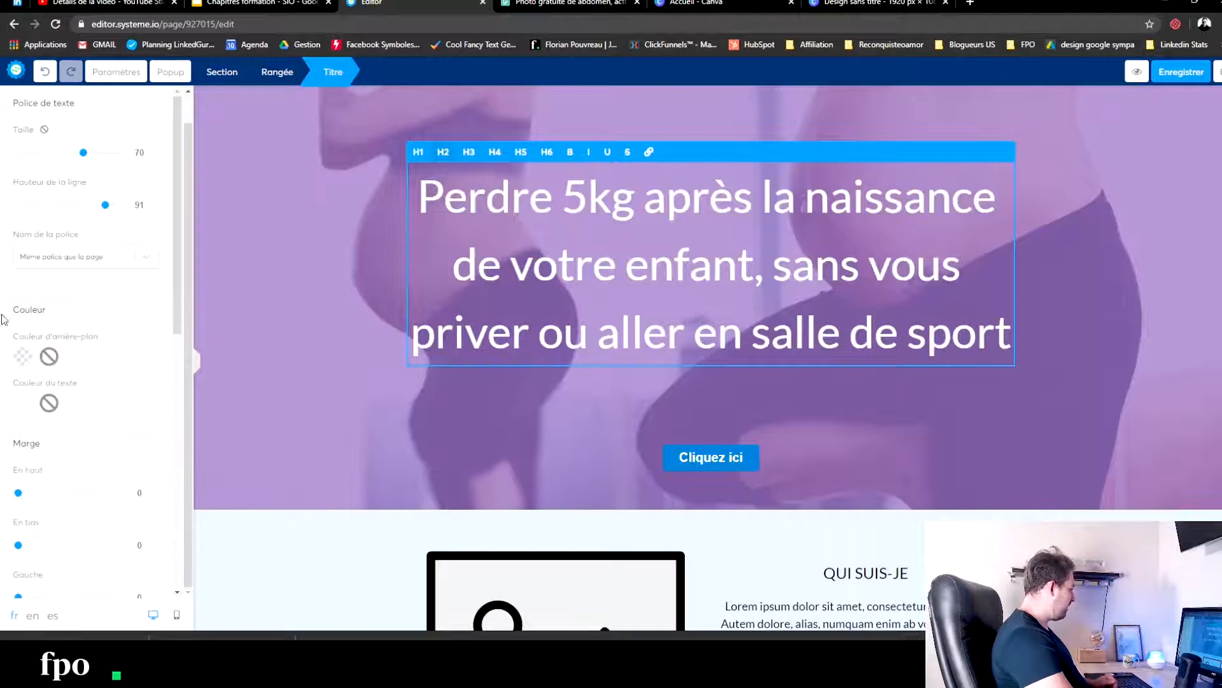
- Give the promise title a grey background colour (6D6A6A) with the opacity set to 40
left_click(18, 361)
left_click(31, 333)
left_click_drag(28, 336, 35, 362)
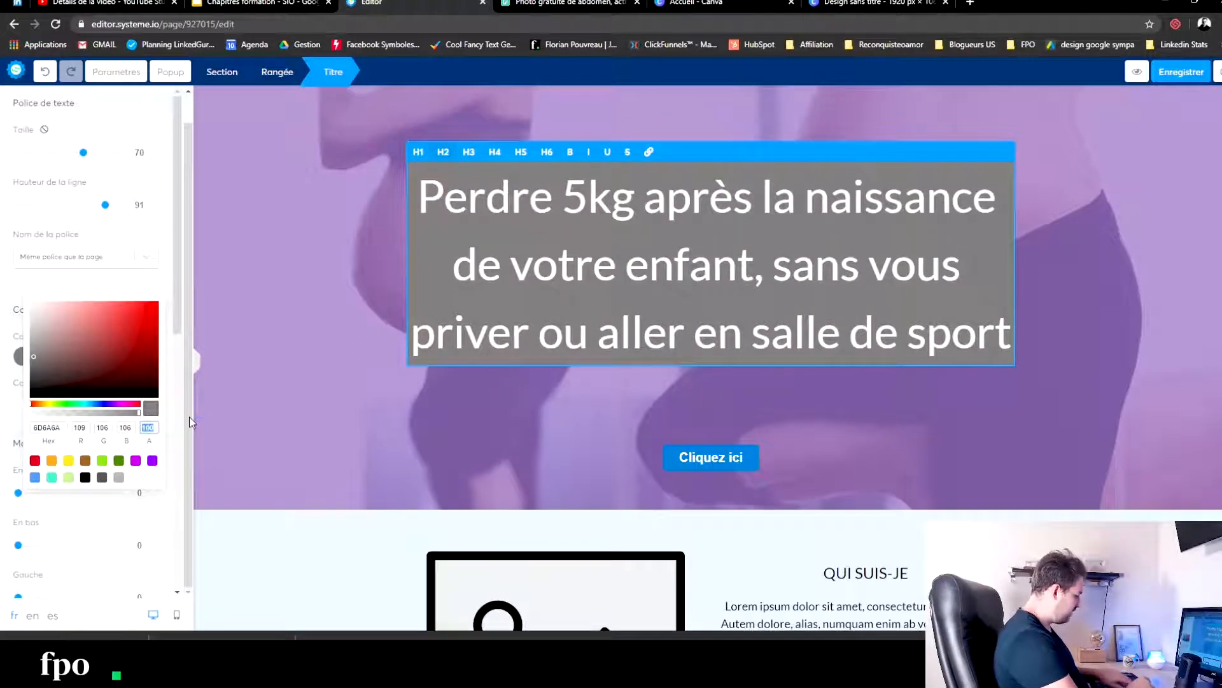
type("10")
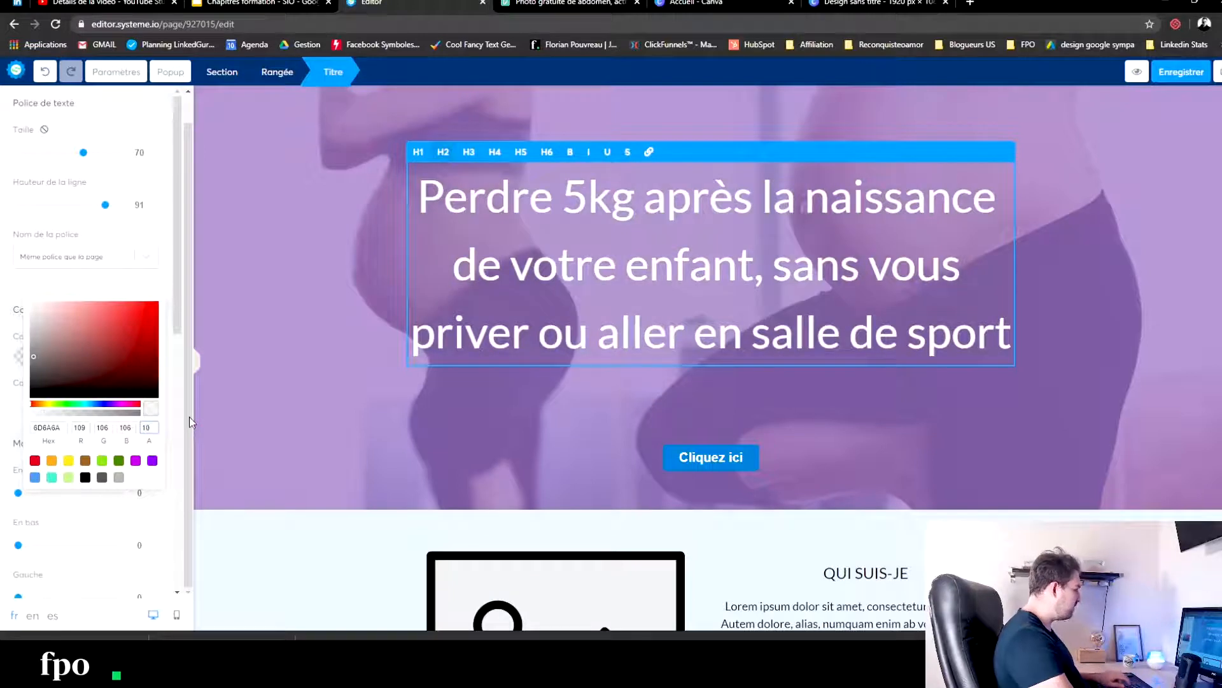
key("BackSpace")
type("20")
key("BackSpace")
key("BackSpace")
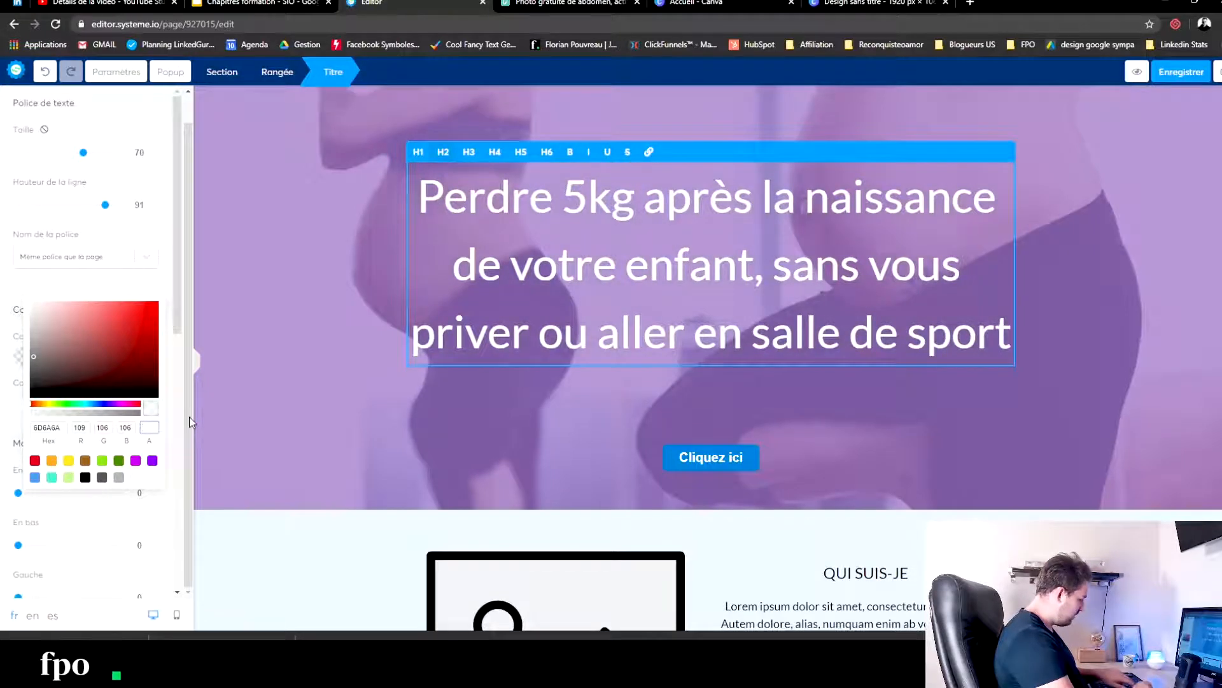
type("40")
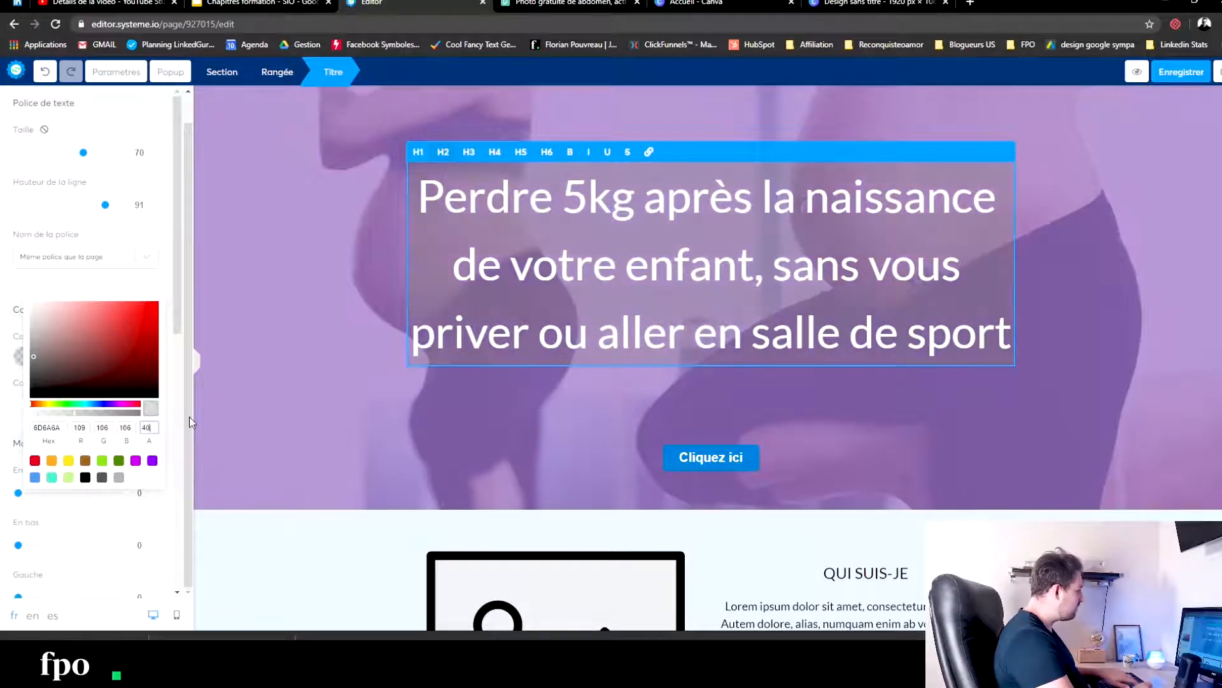
- Darken the promise title's semi-transparent background to near-black 1D1C1C
left_click(34, 390)
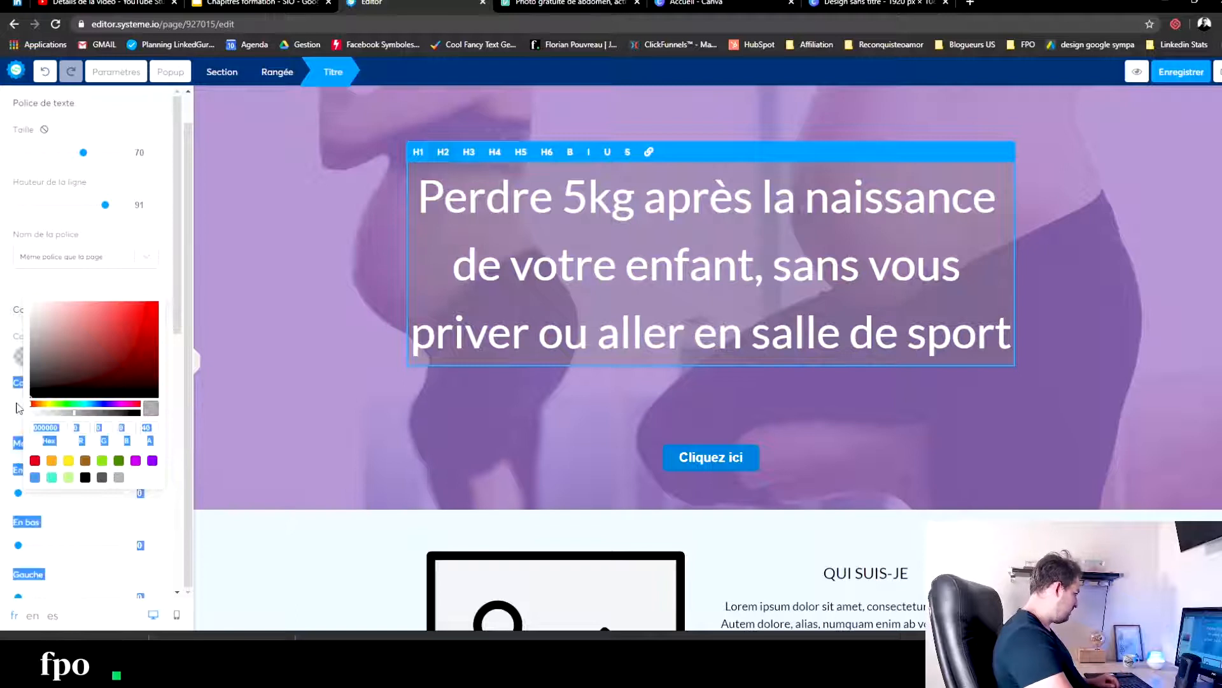
left_click_drag(33, 390, 35, 389)
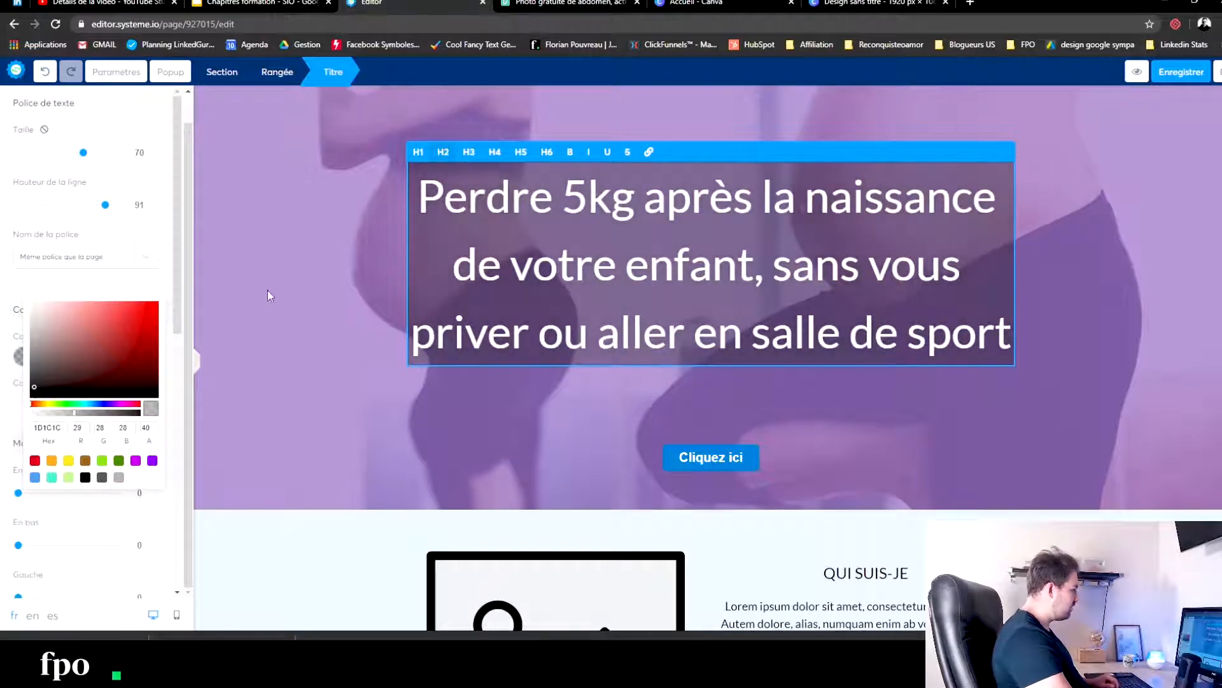
left_click(313, 285)
left_click(324, 277)
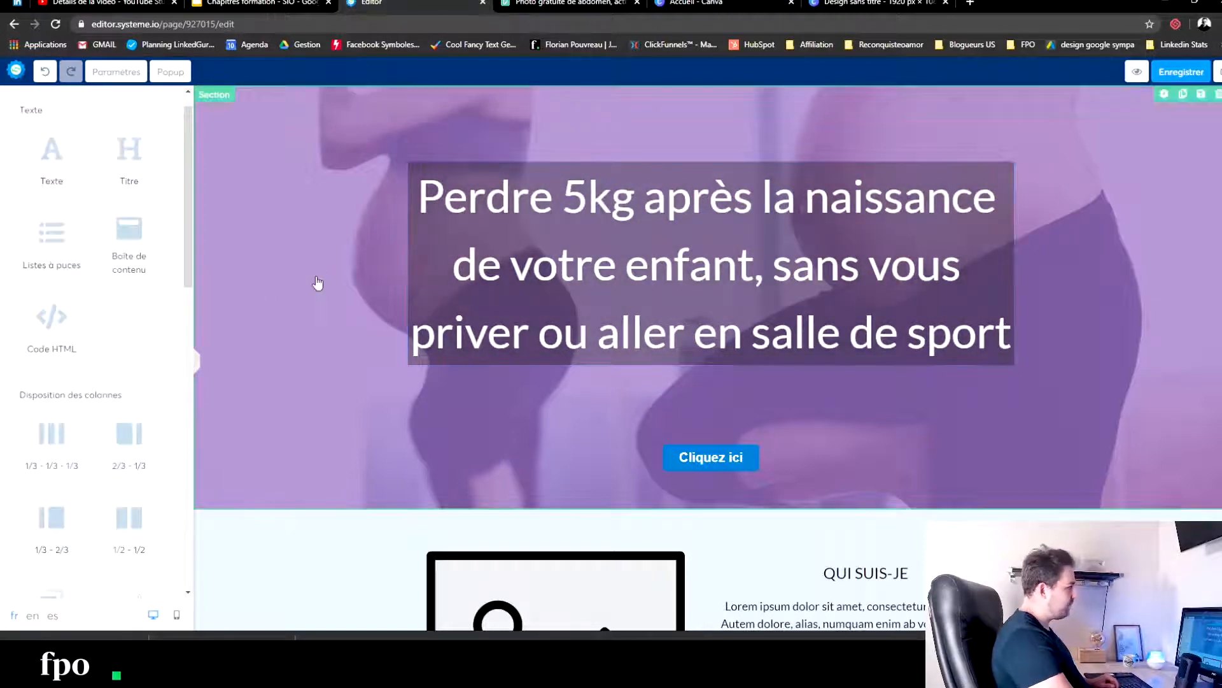
- Reduce the promise title's line height to 80
left_click(758, 260)
left_click(104, 209)
left_click_drag(104, 210, 95, 212)
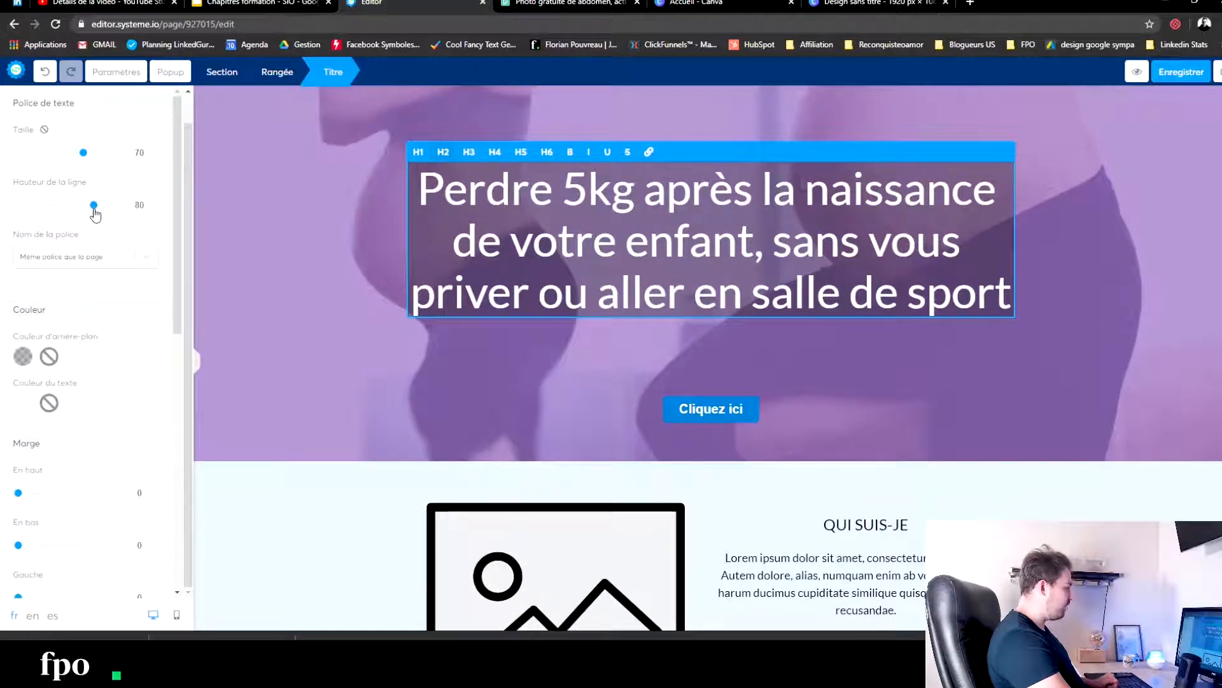
- Set the promise title's padding to 15 on the left and right, 3 above and 3 below
scroll(58, 456, "down", 5)
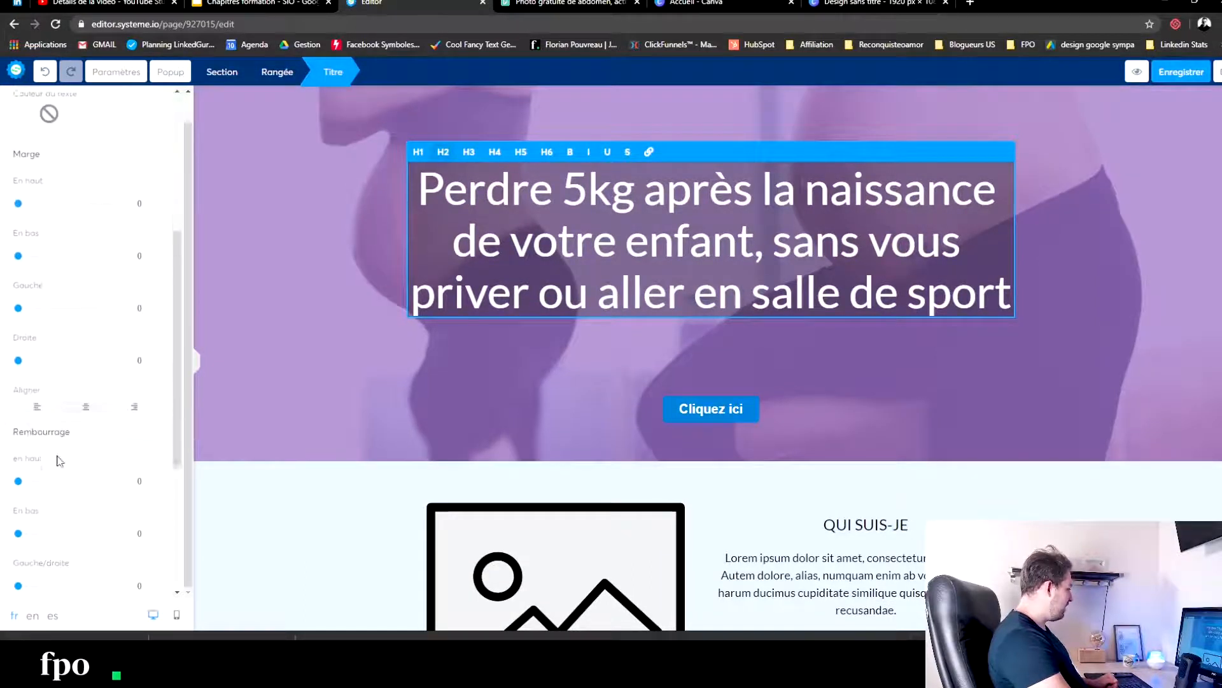
scroll(59, 460, "down", 2)
left_click_drag(18, 490, 35, 489)
left_click_drag(18, 383, 22, 386)
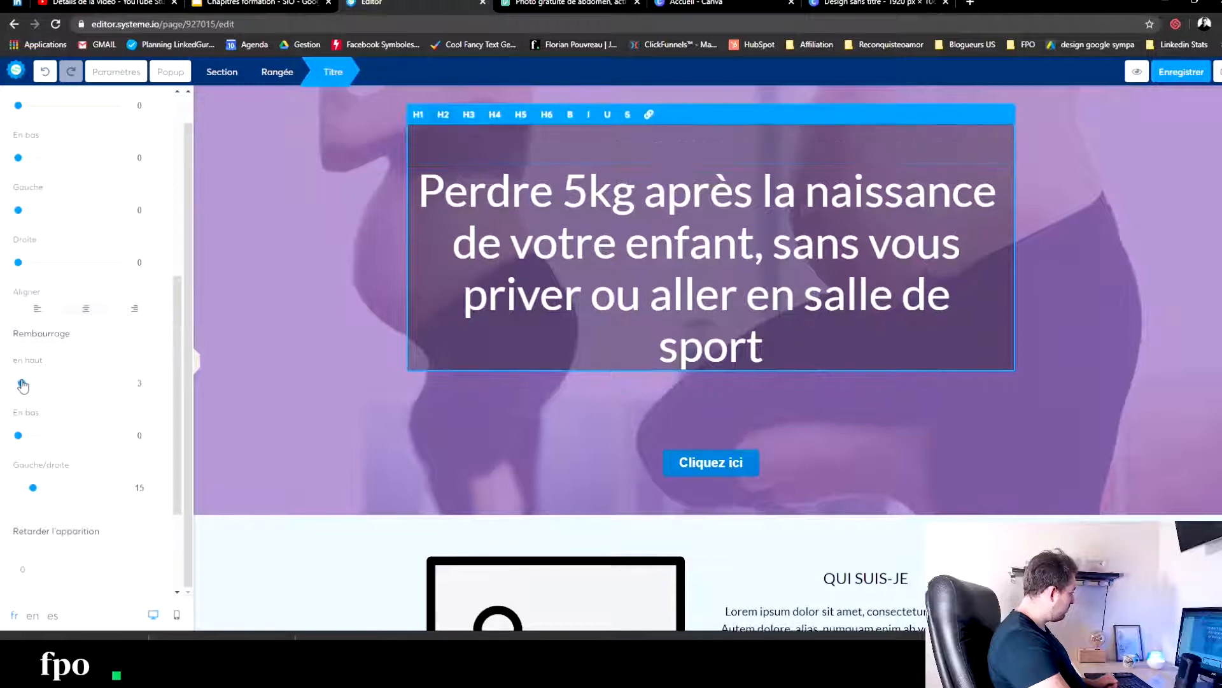
left_click_drag(18, 437, 22, 437)
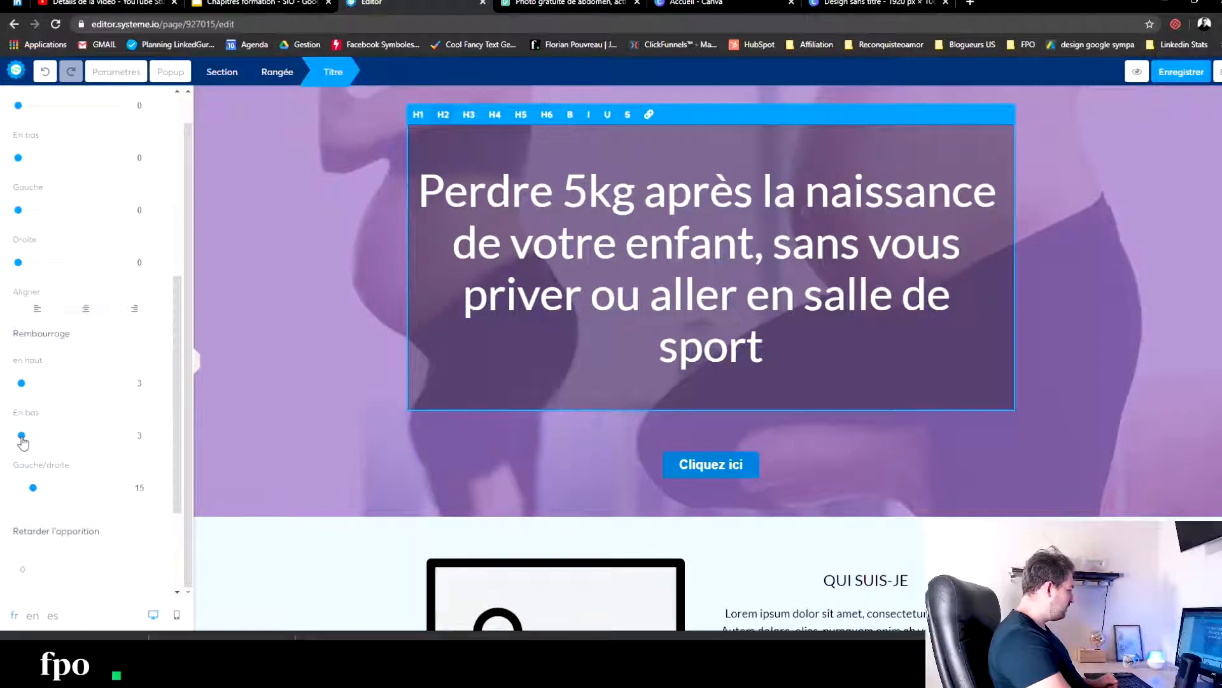
left_click(322, 240)
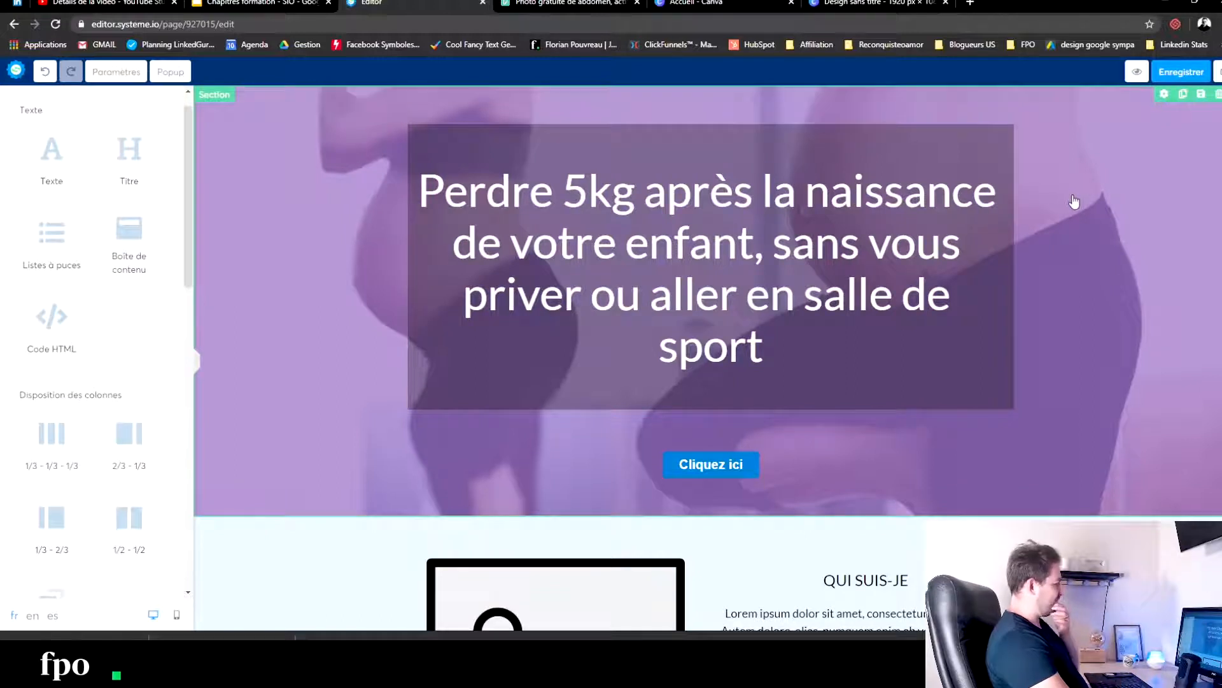
- Try the orange #D95436 from the Adobe Color fitness palette as the background colour of the "Cliquez ici" button
left_click(707, 465)
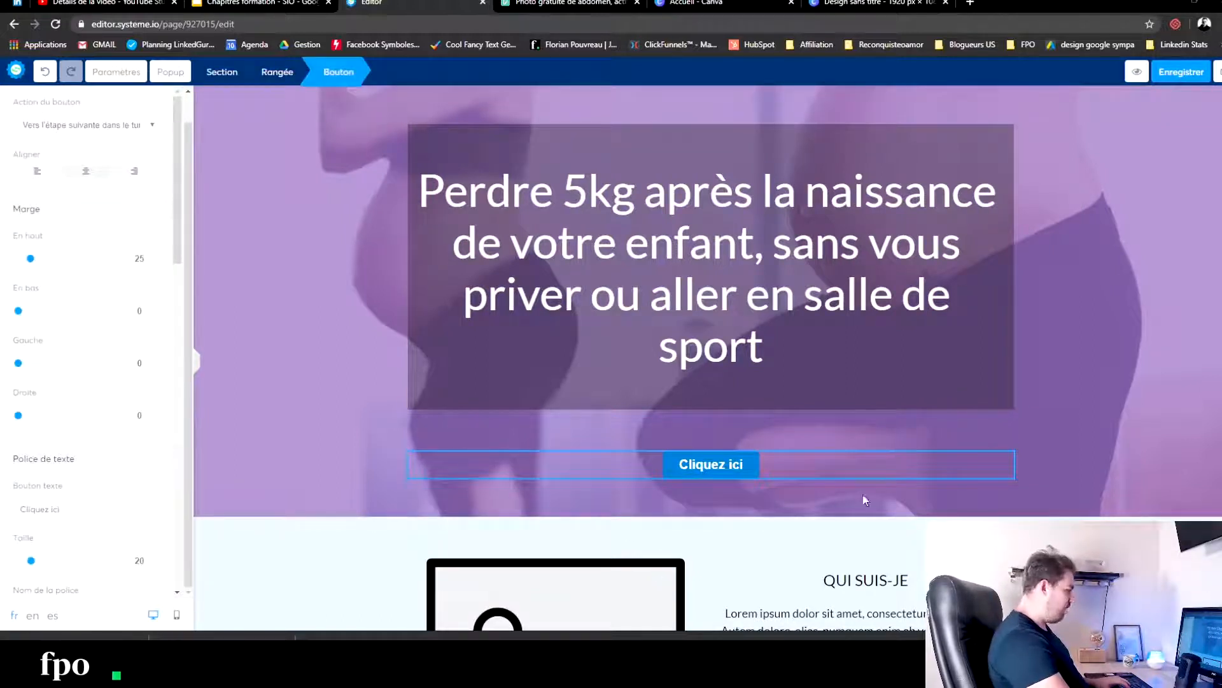
left_click_drag(1221, 29, 360, 23)
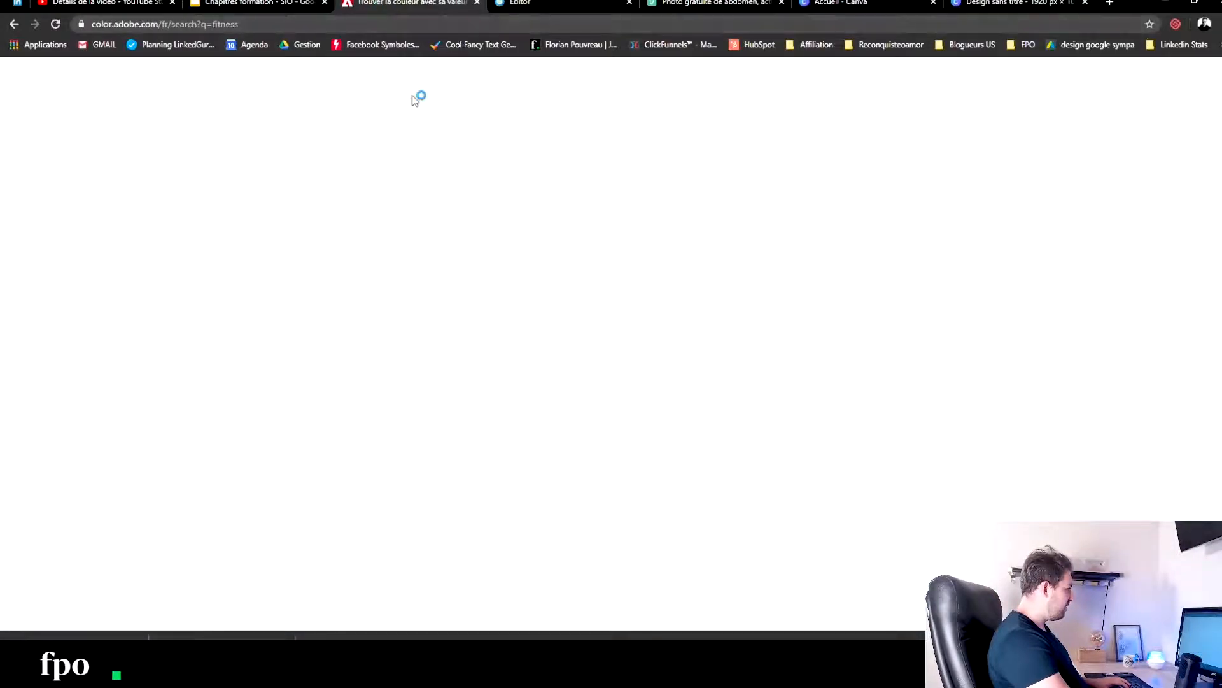
left_click(721, 338)
left_click(571, 3)
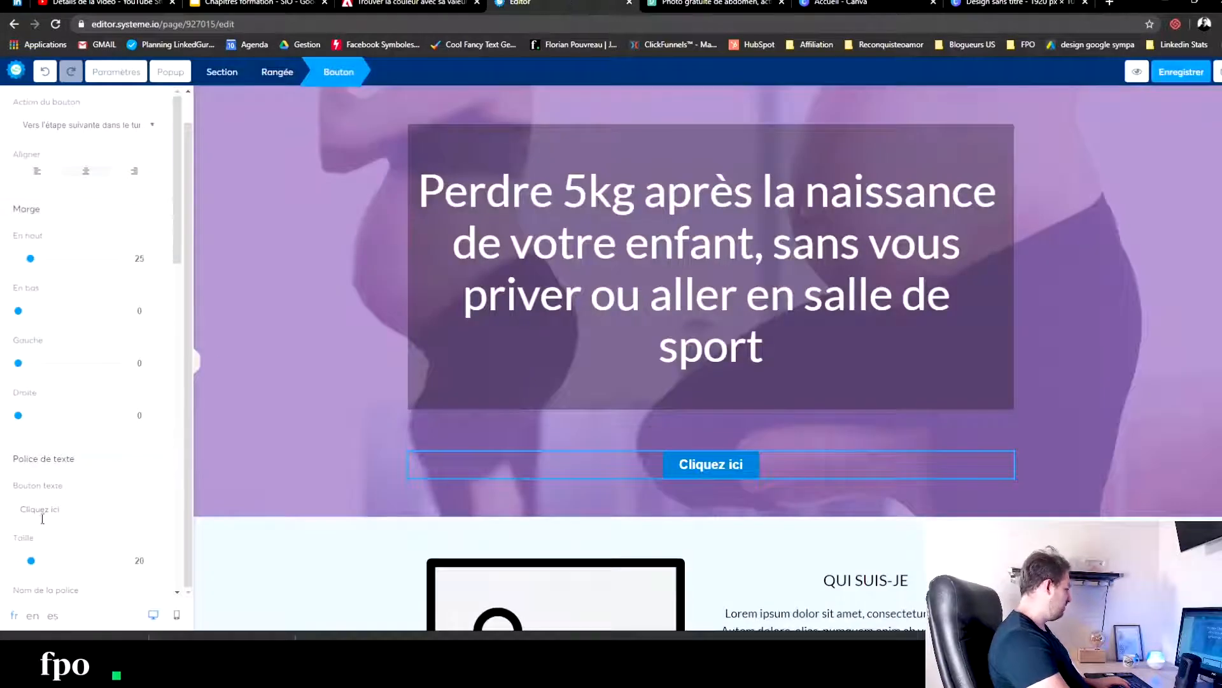
scroll(184, 500, "down", 4)
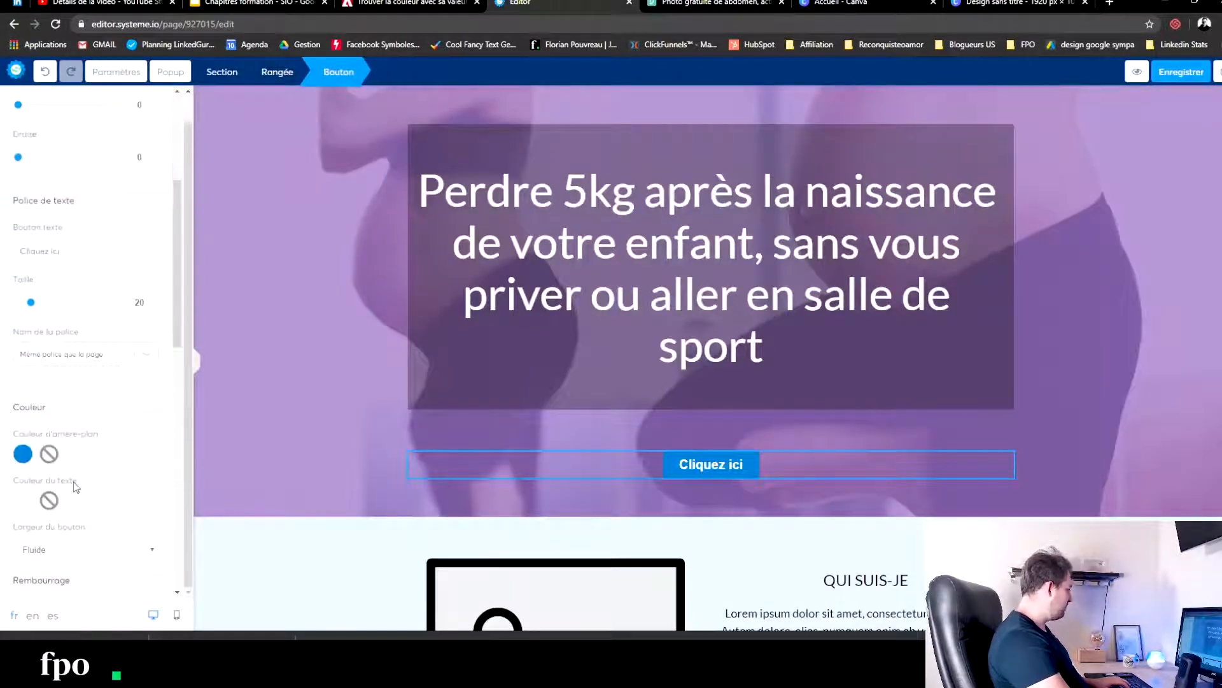
left_click(23, 454)
double_click(38, 523)
type("#D95436")
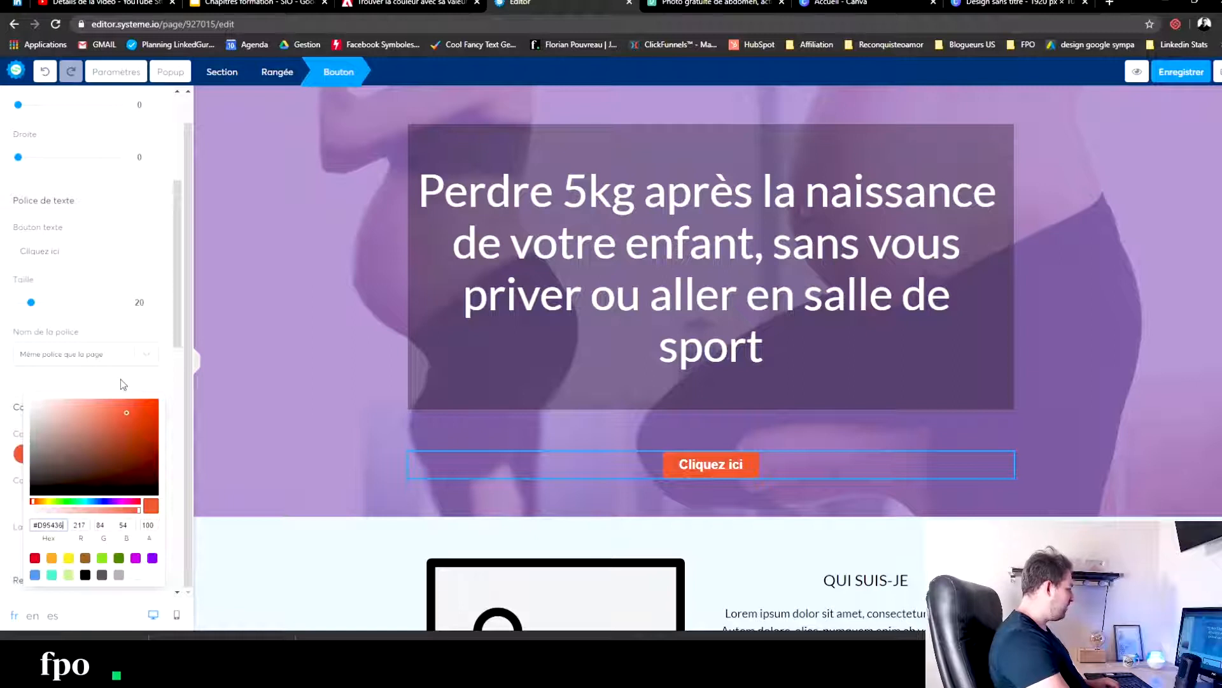
- Try the dark blue #324359 from the Adobe Color palette as the button's background colour
left_click(407, 3)
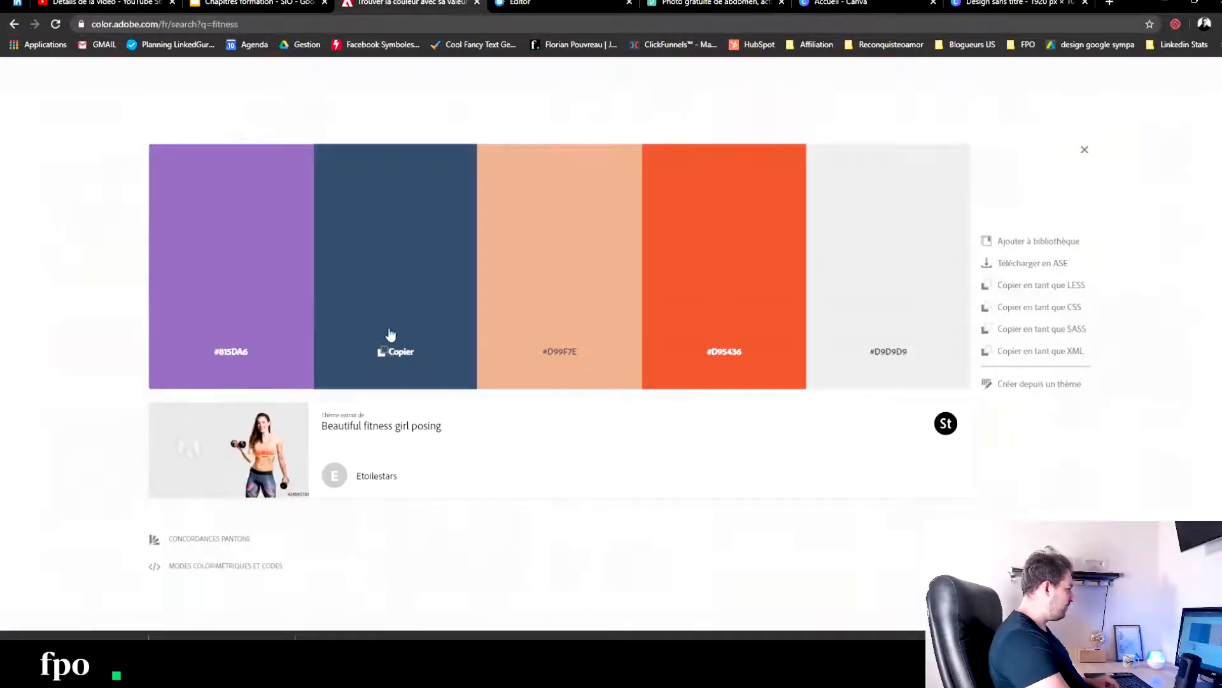
left_click(520, 2)
double_click(53, 525)
type("#324359")
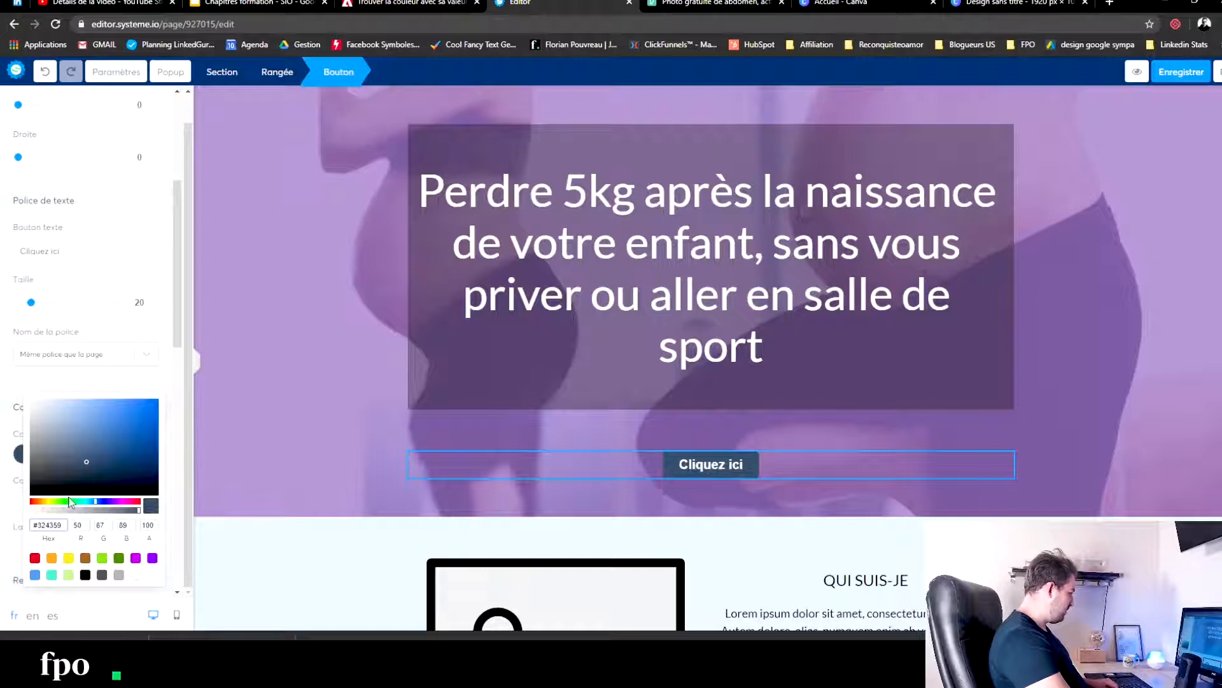
- Set the button's background to a bright turquoise green, 00FFAF, by adjusting the hue and saturation
left_click(71, 502)
left_click_drag(94, 479, 162, 379)
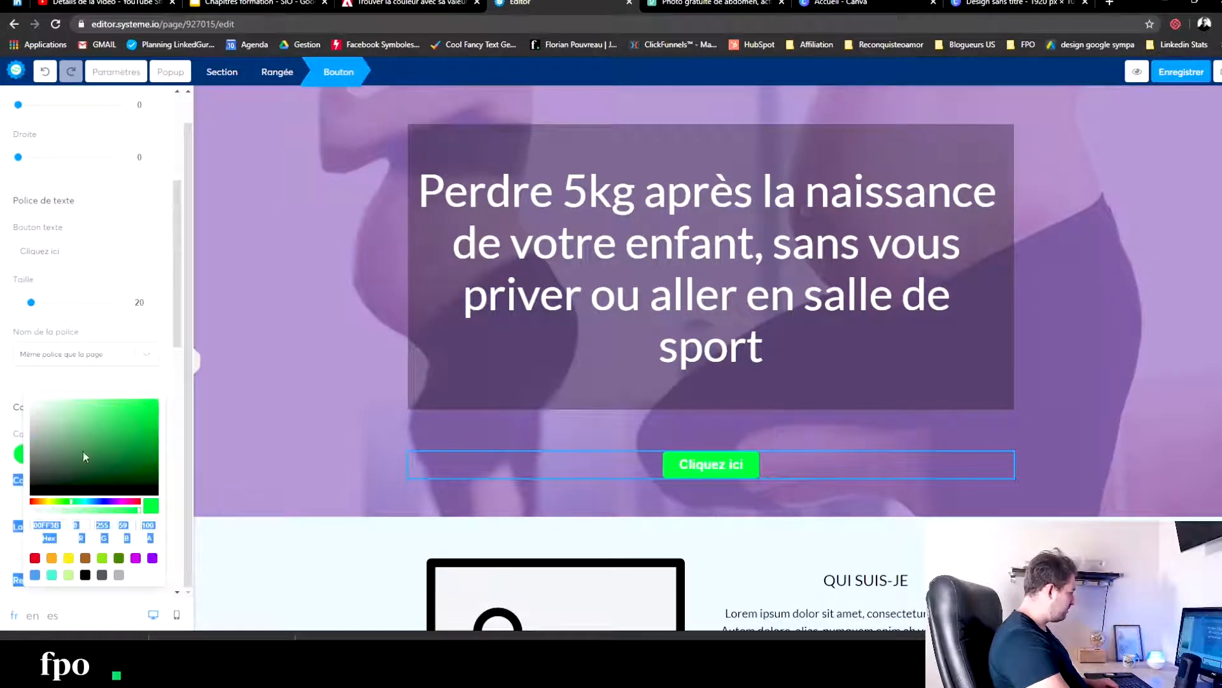
left_click(81, 502)
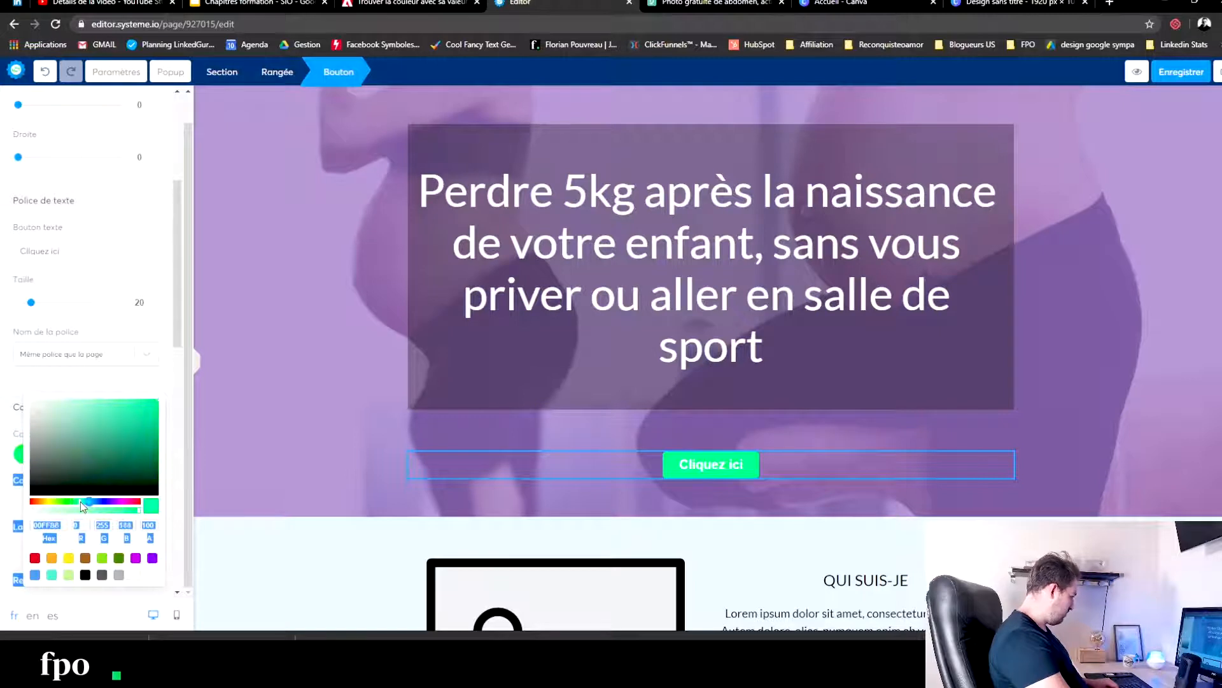
left_click_drag(109, 506, 76, 499)
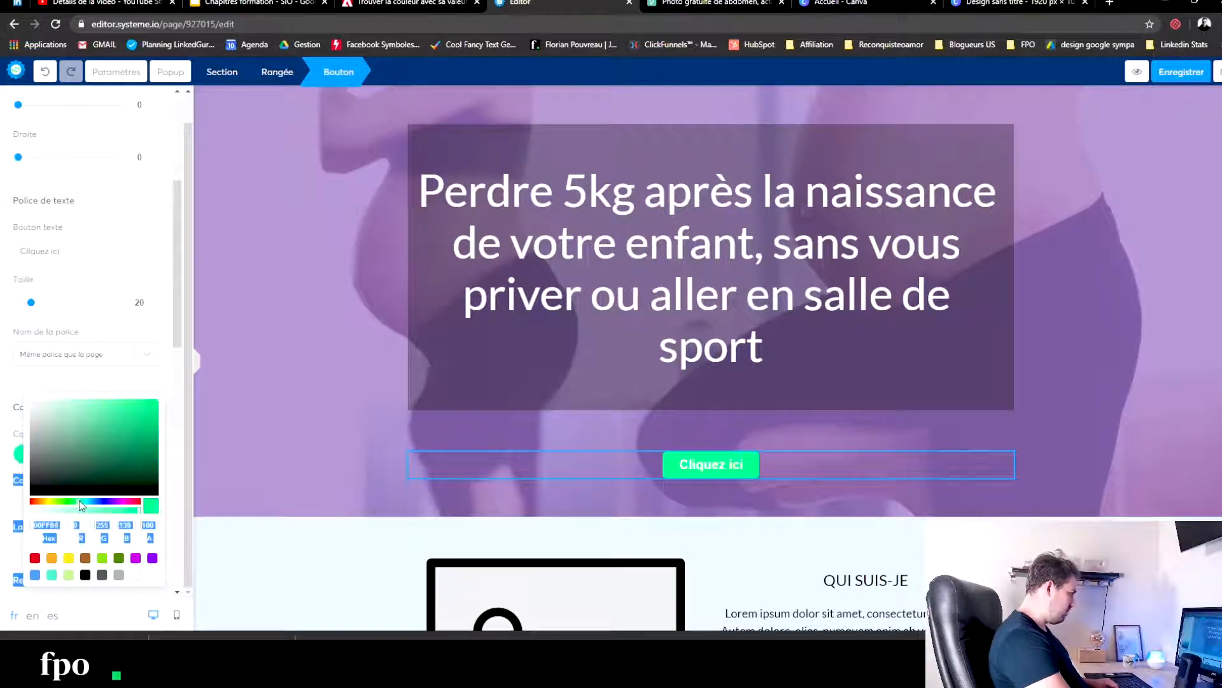
left_click(80, 500)
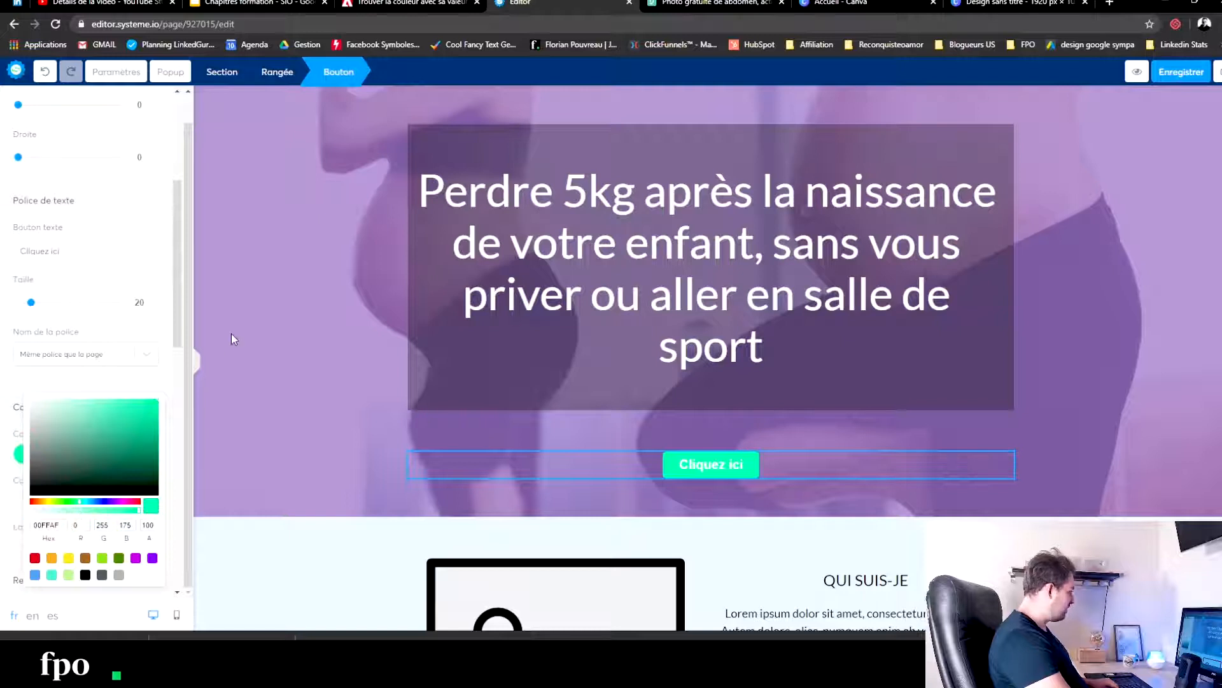
left_click(124, 278)
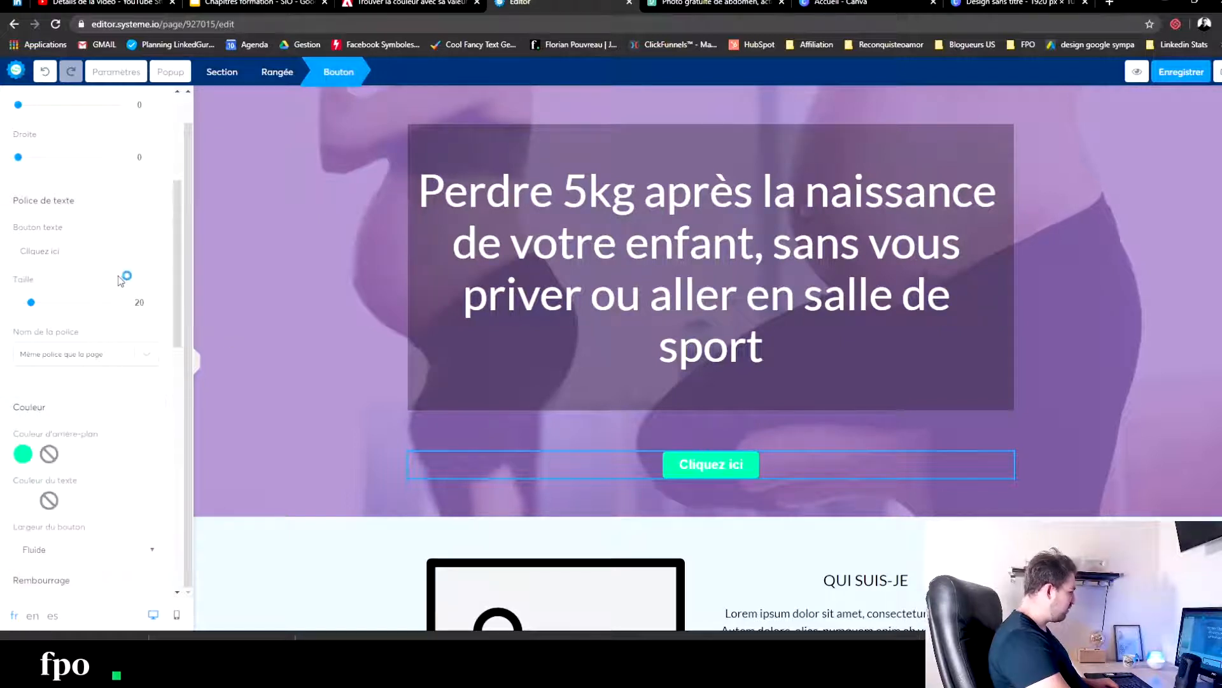
- Increase the button's text size to 25
scroll(53, 508, "down", 2)
scroll(52, 507, "down", 3)
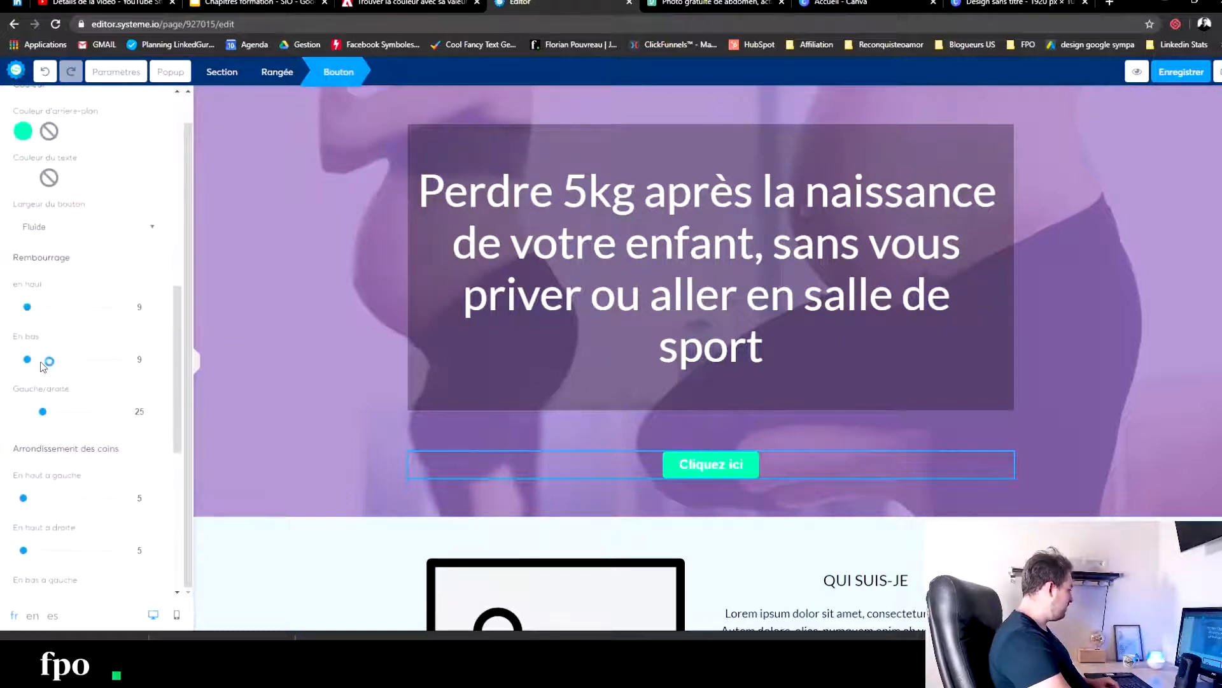
scroll(28, 242, "up", 7)
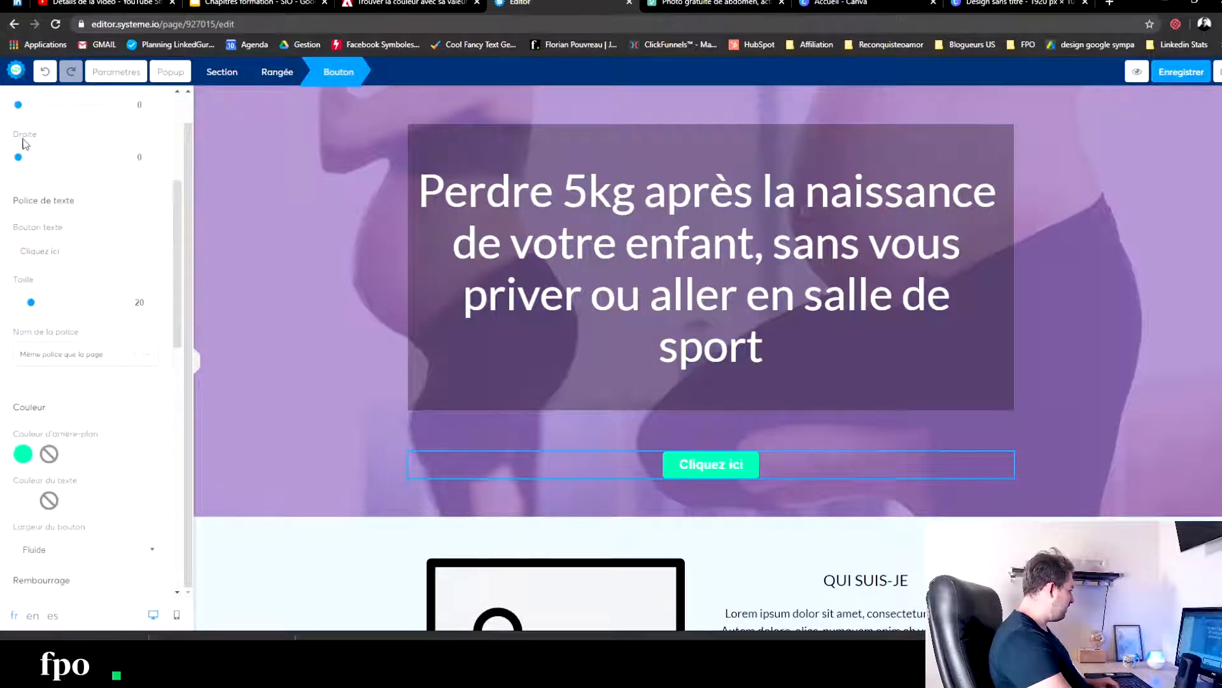
scroll(29, 135, "up", 3)
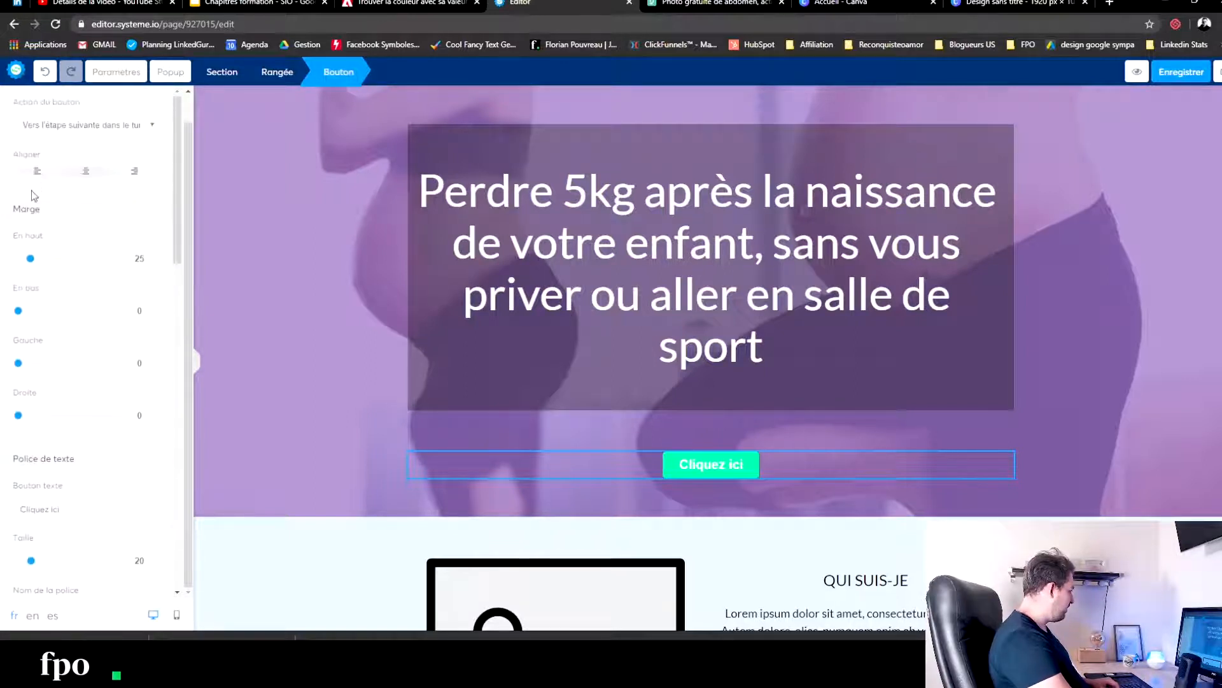
scroll(27, 395, "down", 3)
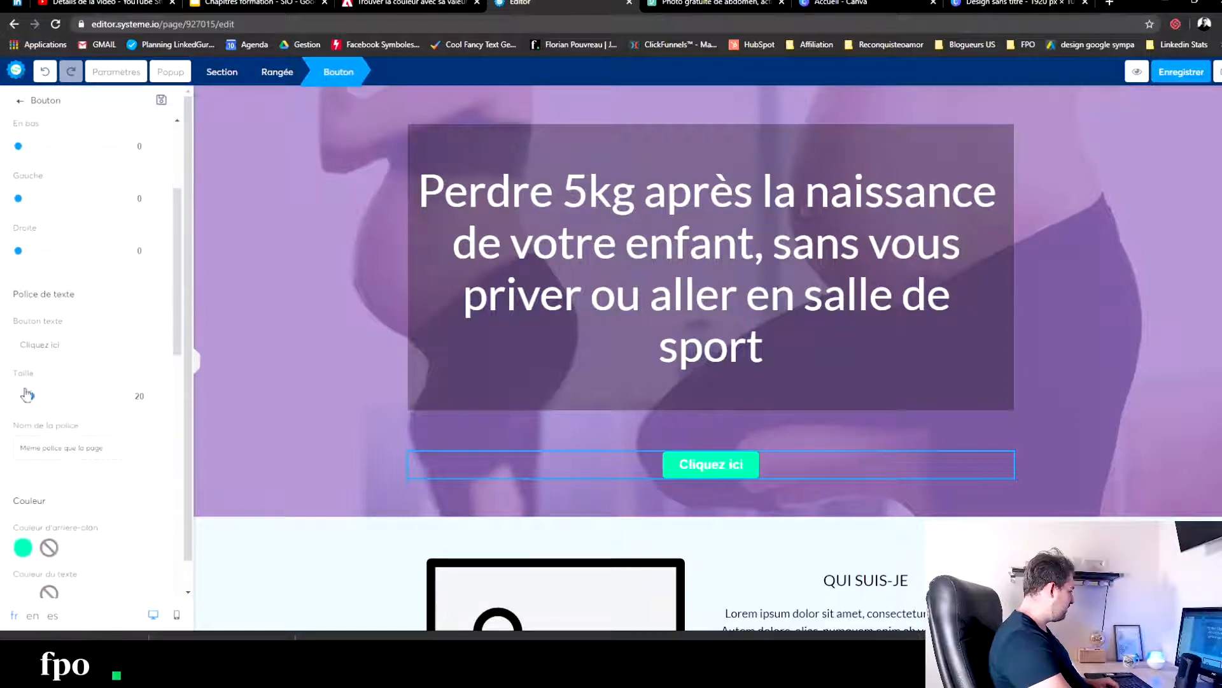
left_click_drag(31, 398, 37, 399)
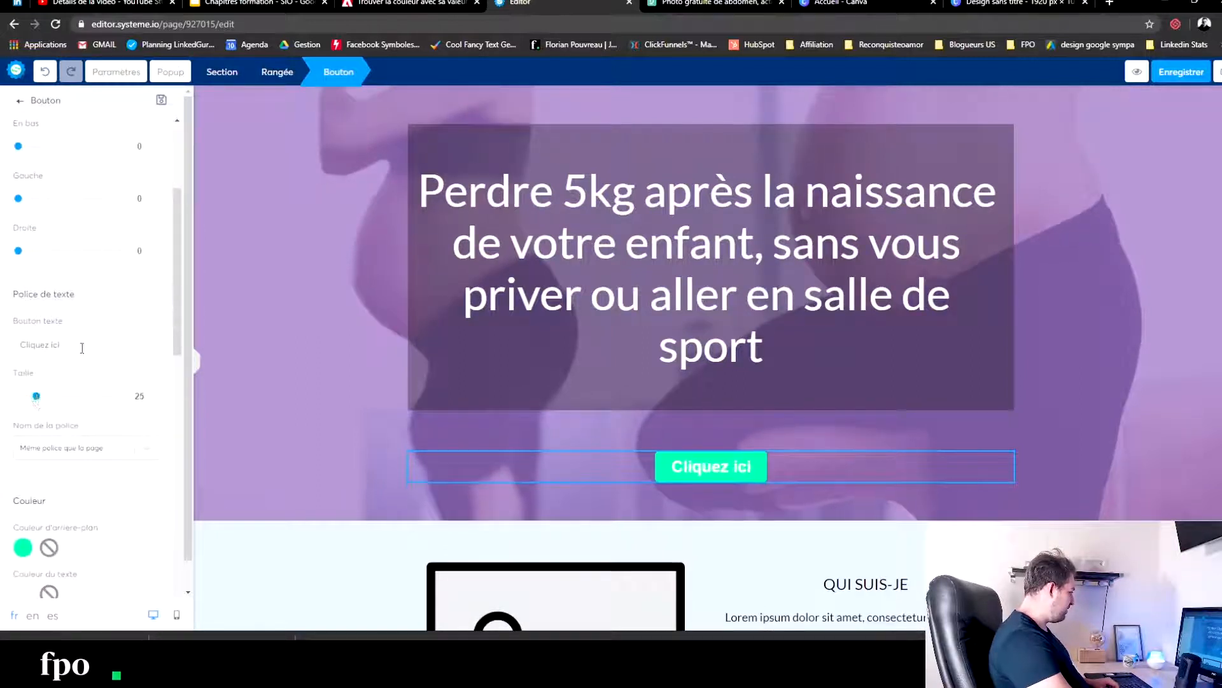
- Replace the button's text with "Rejoindre le programme"
left_click_drag(82, 348, 4, 347)
type("Rejoin")
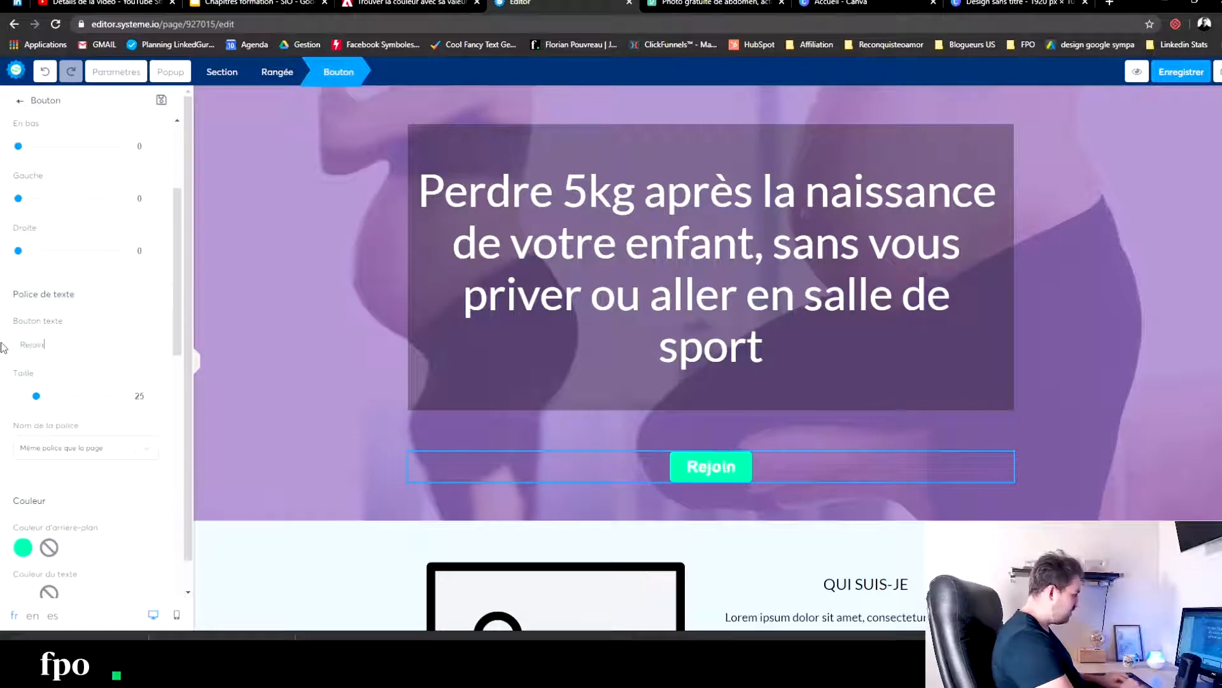
type("dre le")
key("BackSpace")
key("BackSpace")
key("BackSpace")
key("BackSpace")
key("BackSpace")
key("BackSpace")
type("t")
key("BackSpace")
type("dre le programme")
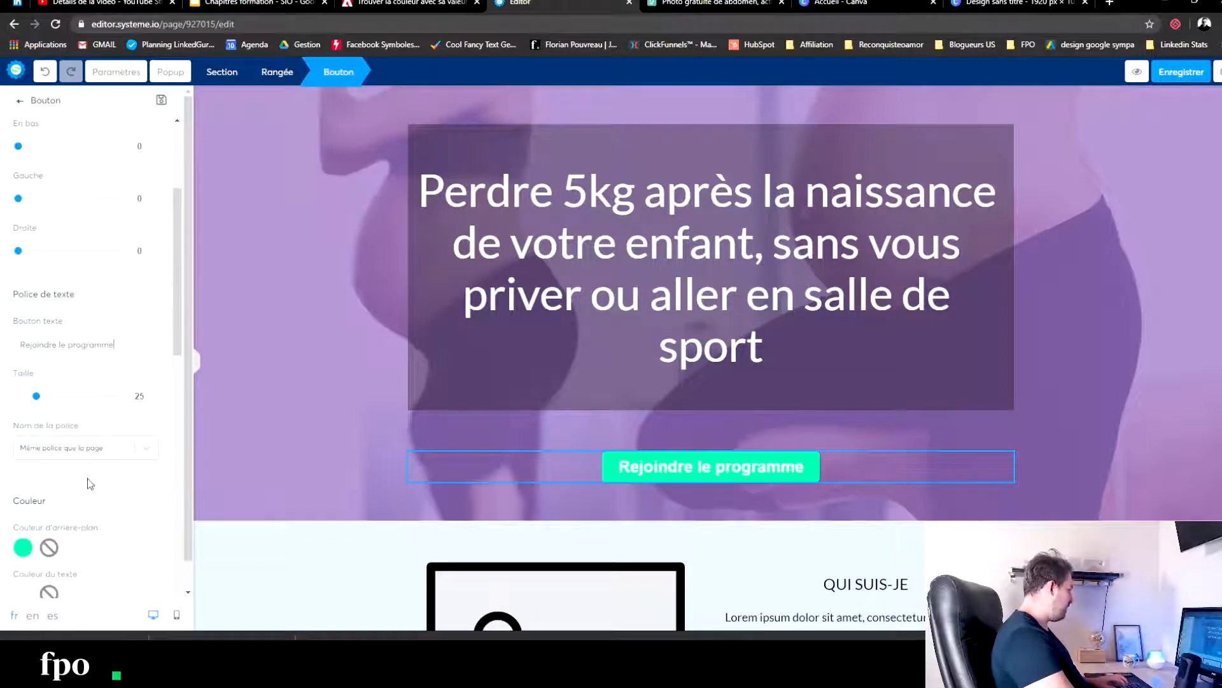
- Copy the purple from the Adobe Color palette and apply it as the button's text colour, #815DA6
scroll(13, 541, "down", 2)
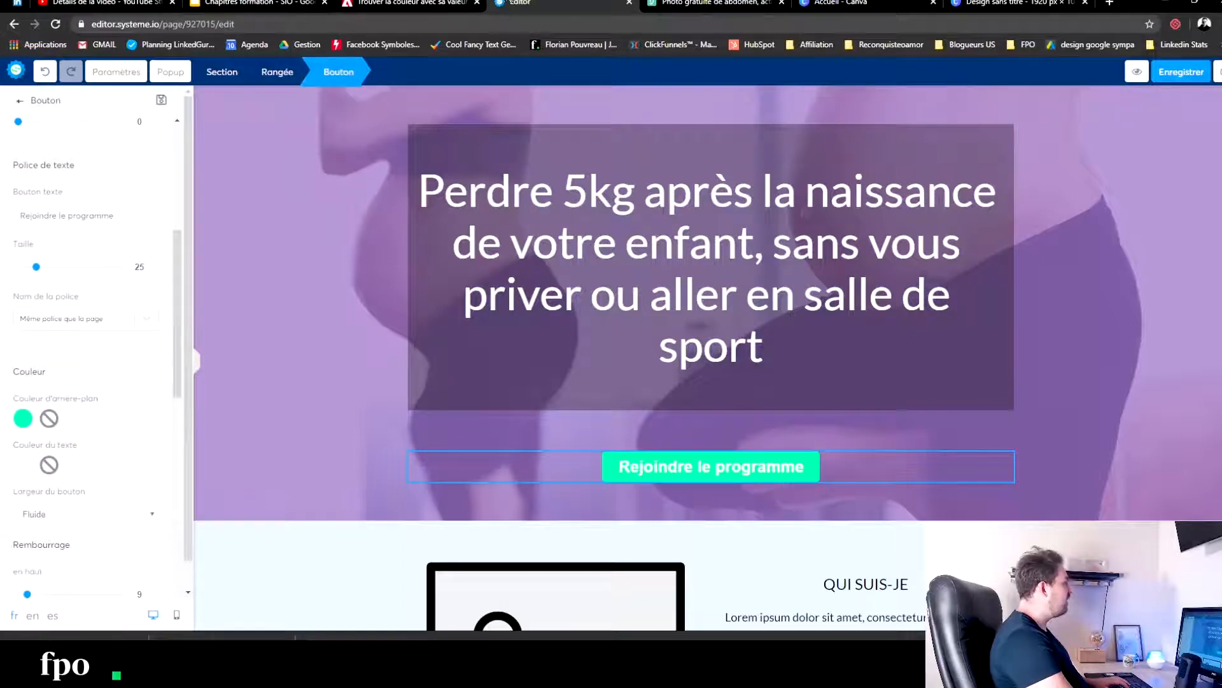
left_click(688, 2)
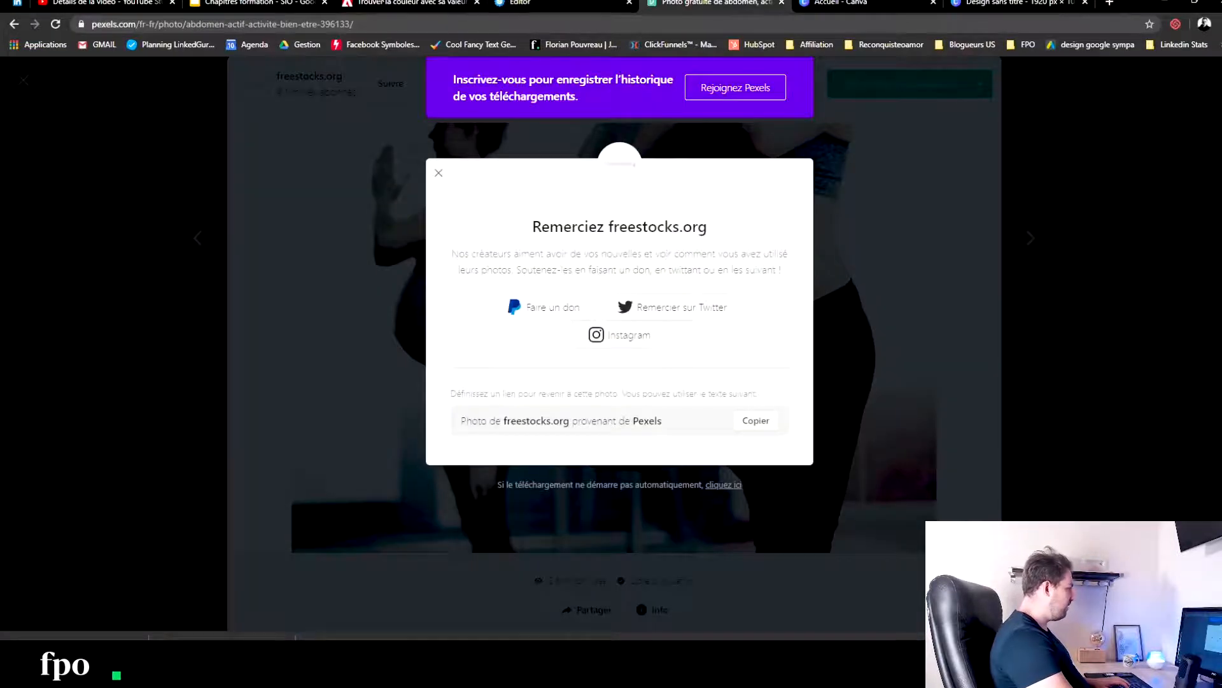
left_click(407, 3)
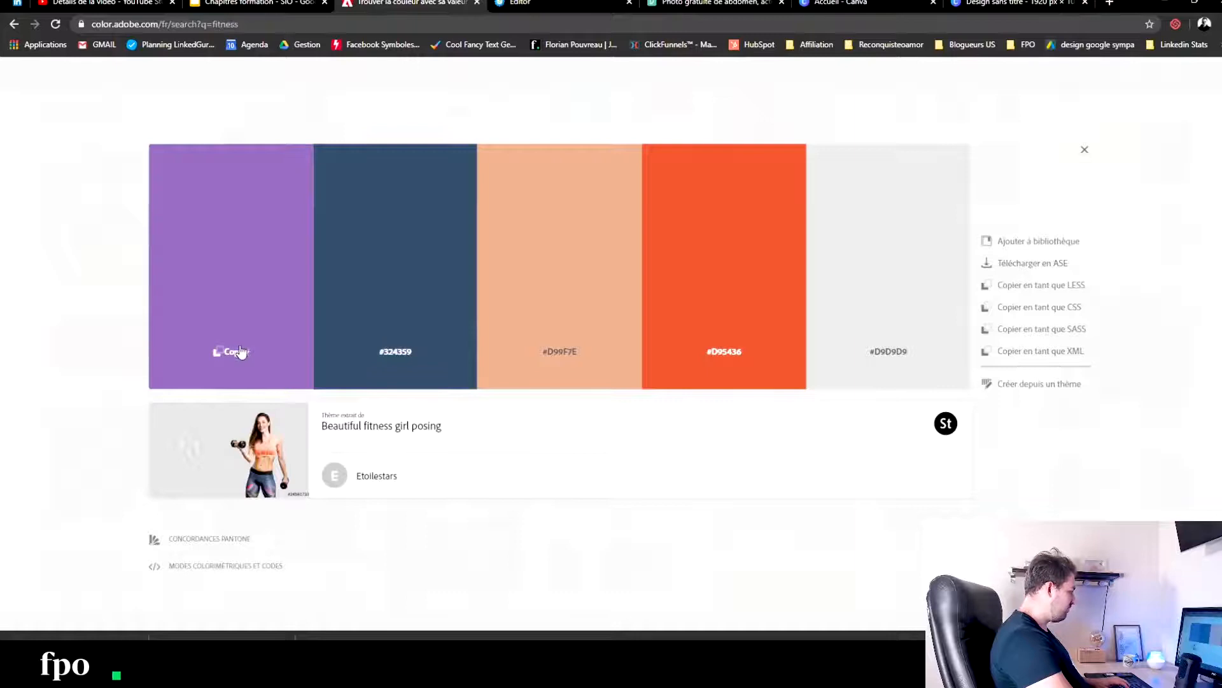
left_click(255, 2)
left_click(549, 3)
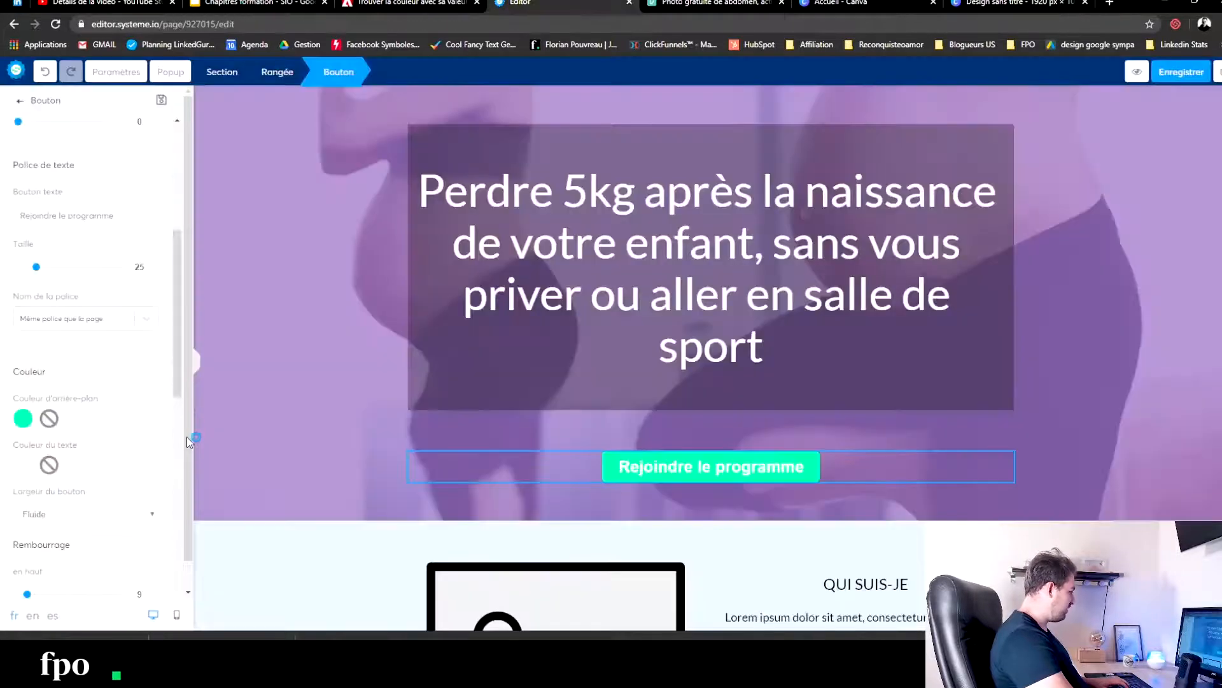
scroll(40, 532, "down", 1)
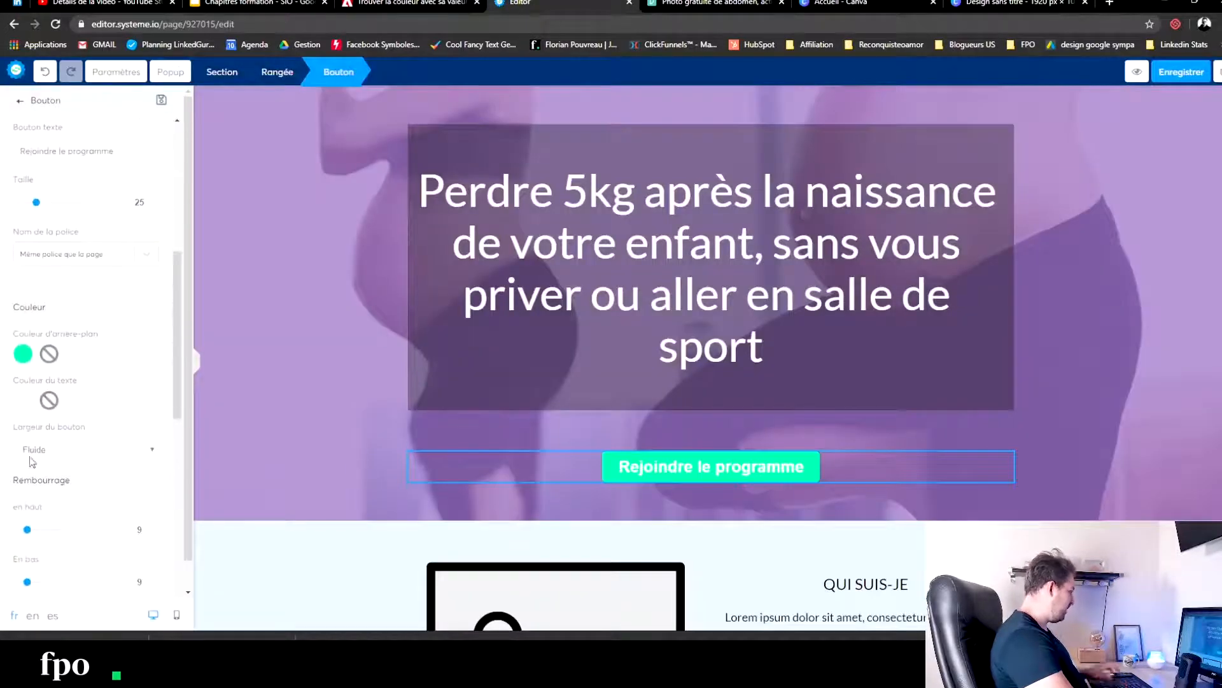
left_click(39, 402)
double_click(50, 469)
type("#815DA6")
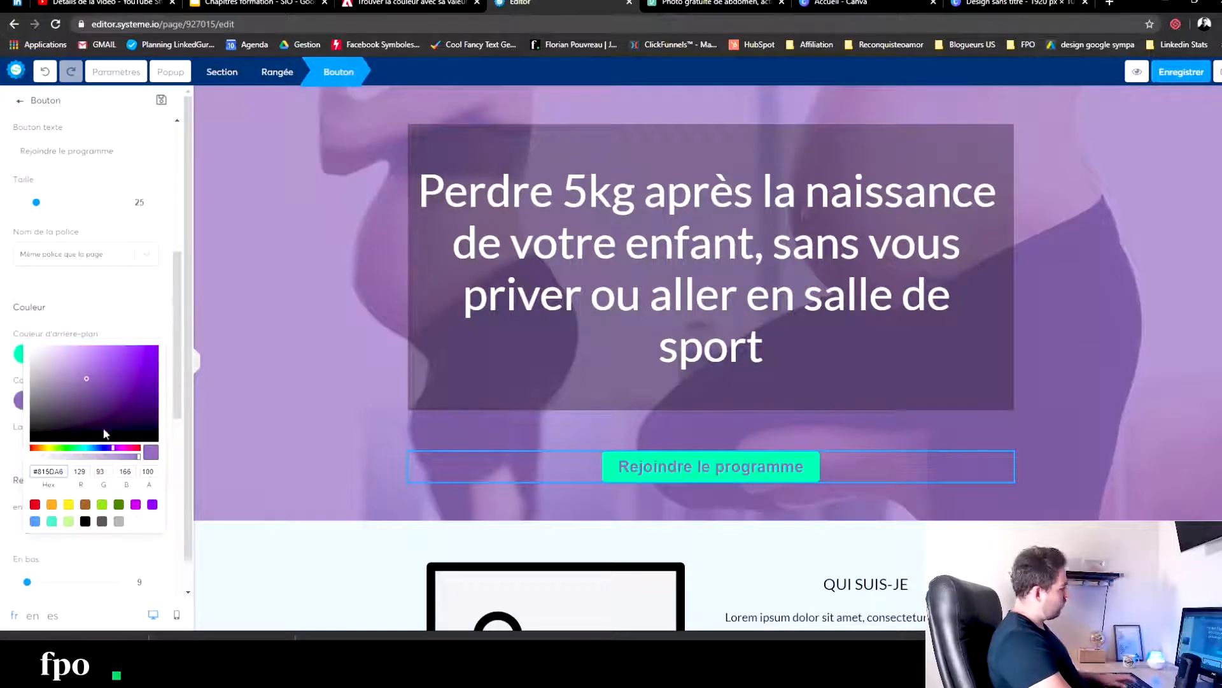
- Darken the button's text colour to the deep purple 4F306F and save the page
left_click(85, 521)
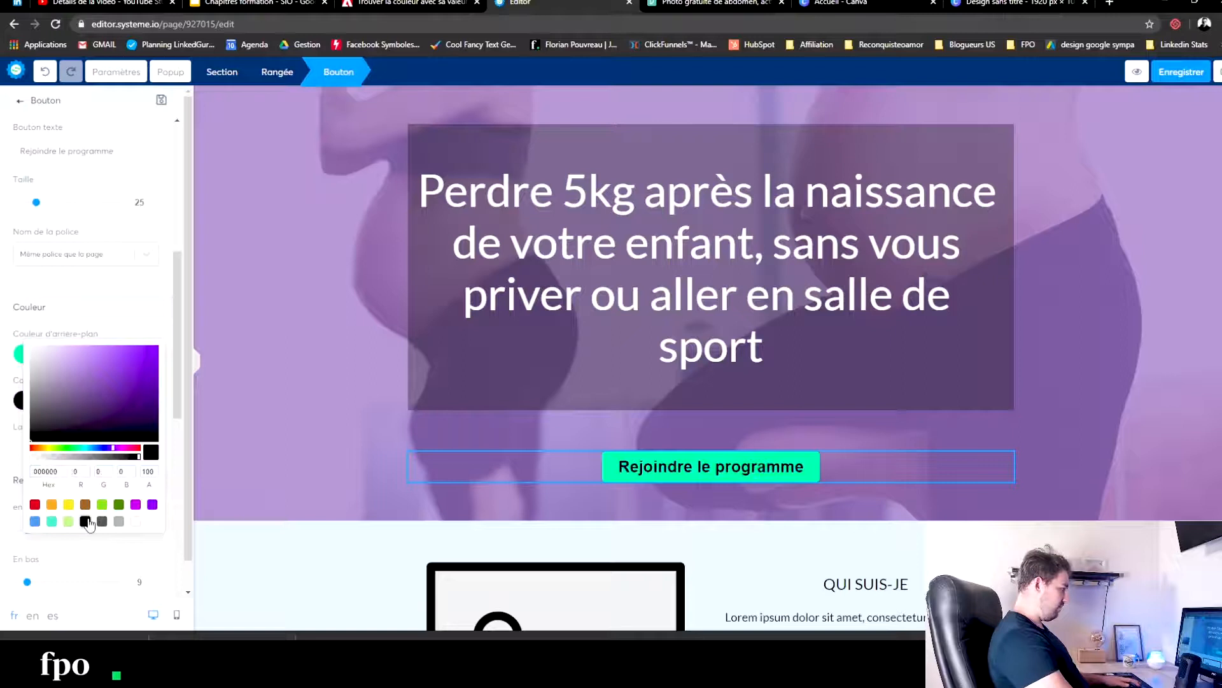
left_click_drag(81, 400, 103, 400)
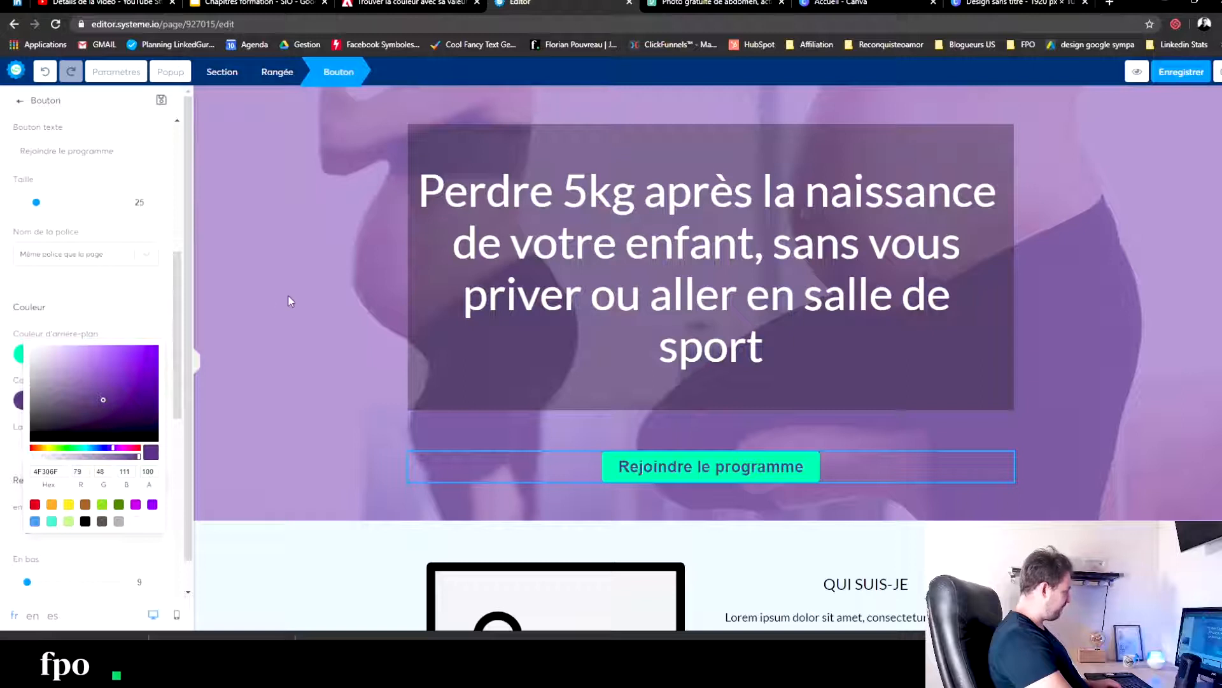
left_click(288, 295)
left_click(289, 294)
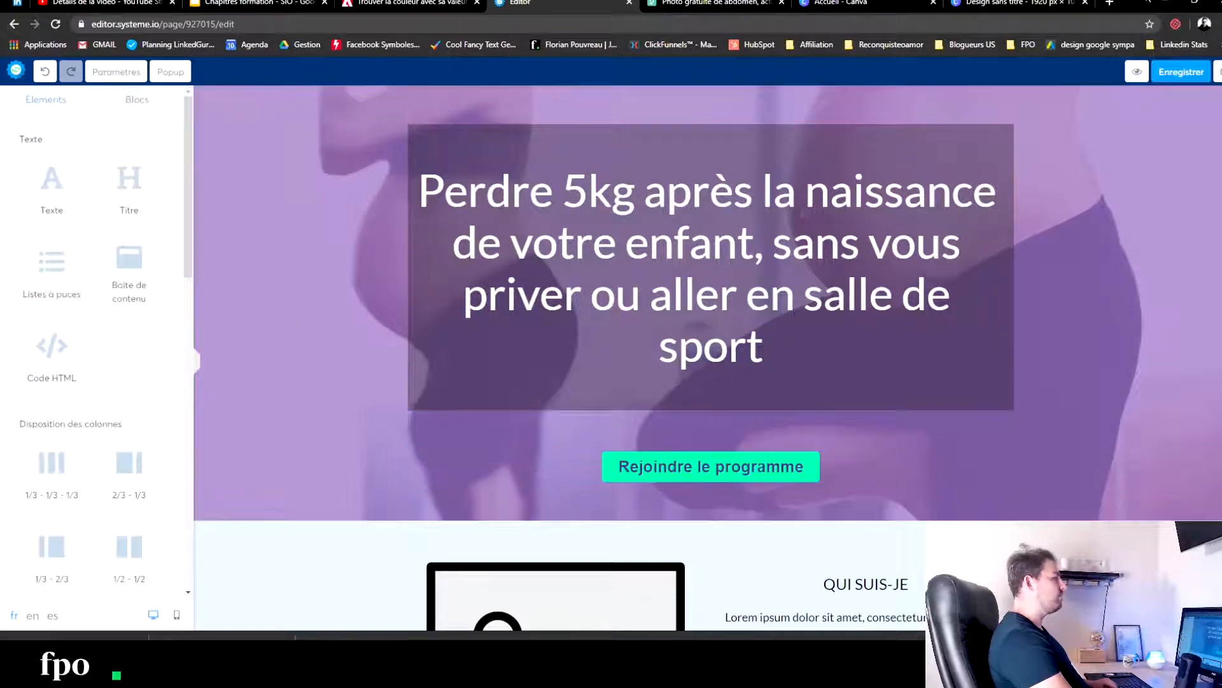
left_click(1178, 74)
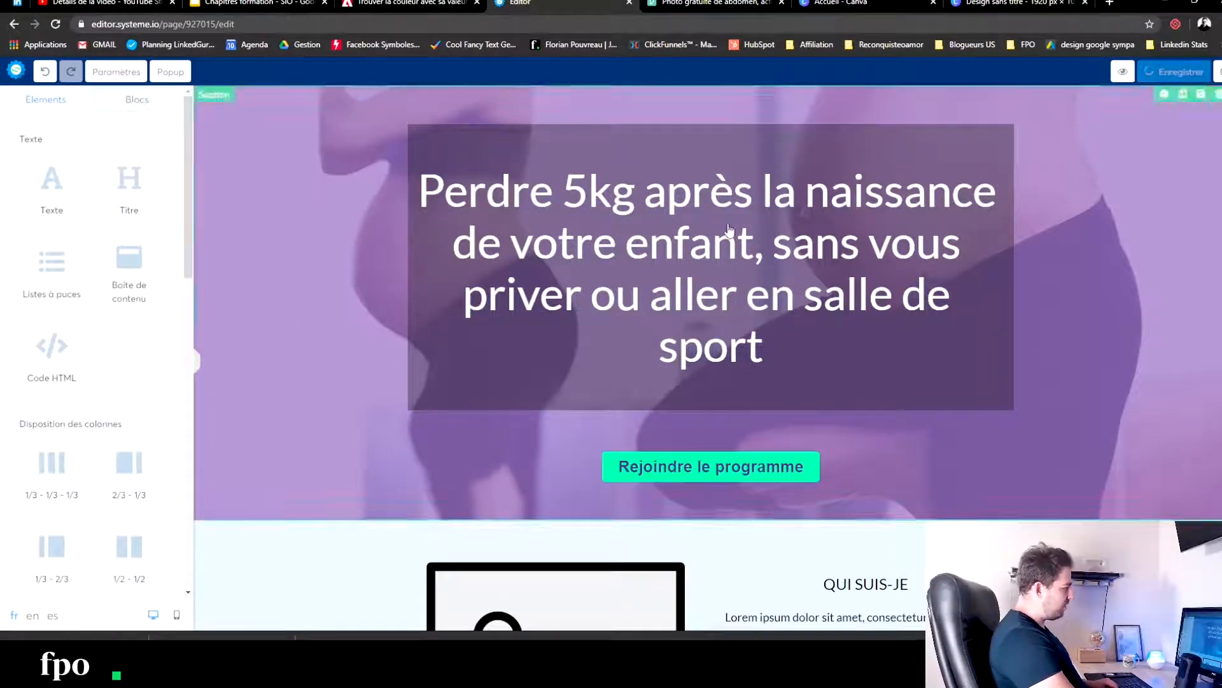
- Set the background colour of the "QUI SUIS-JE" section to white, FFFFFF
scroll(322, 330, "down", 4)
scroll(325, 324, "up", 4)
scroll(325, 321, "down", 3)
left_click(282, 371)
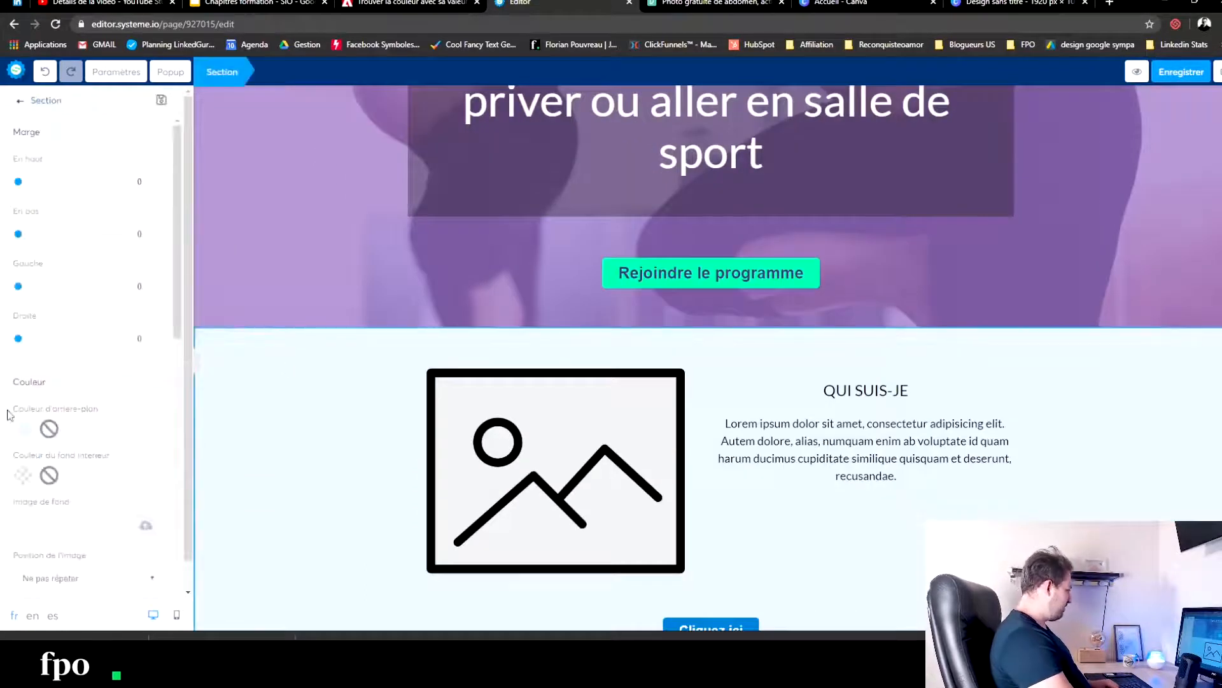
left_click(24, 428)
left_click(137, 551)
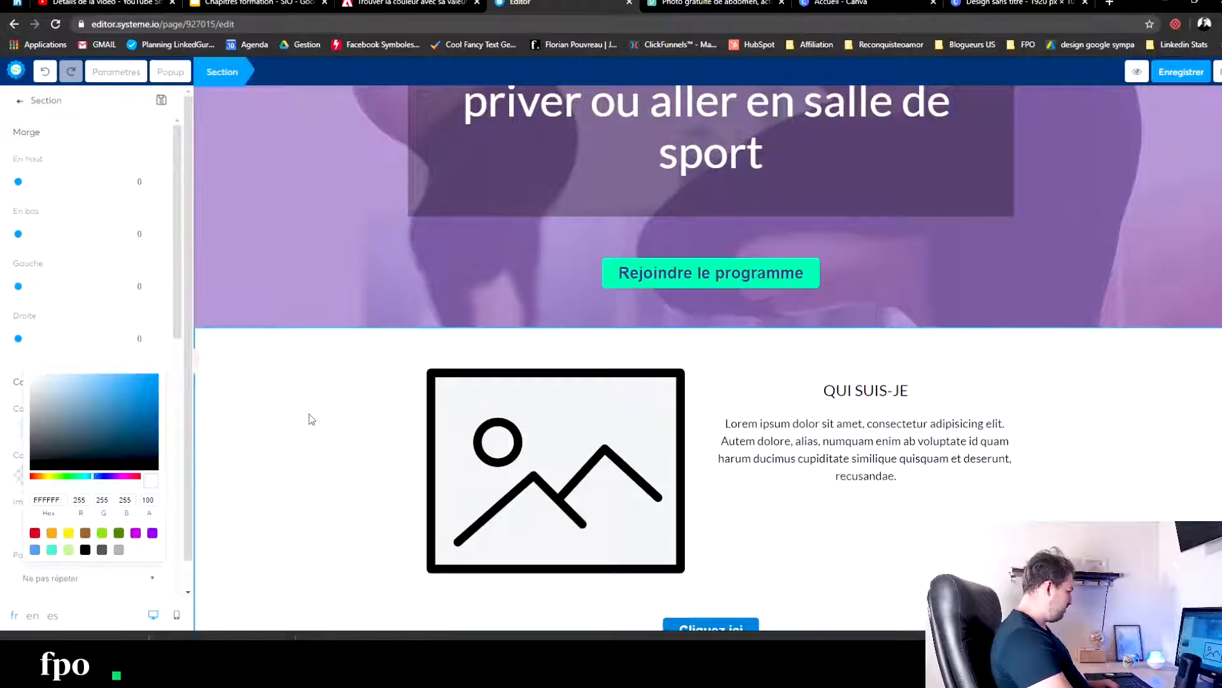
left_click(308, 417)
left_click(304, 453)
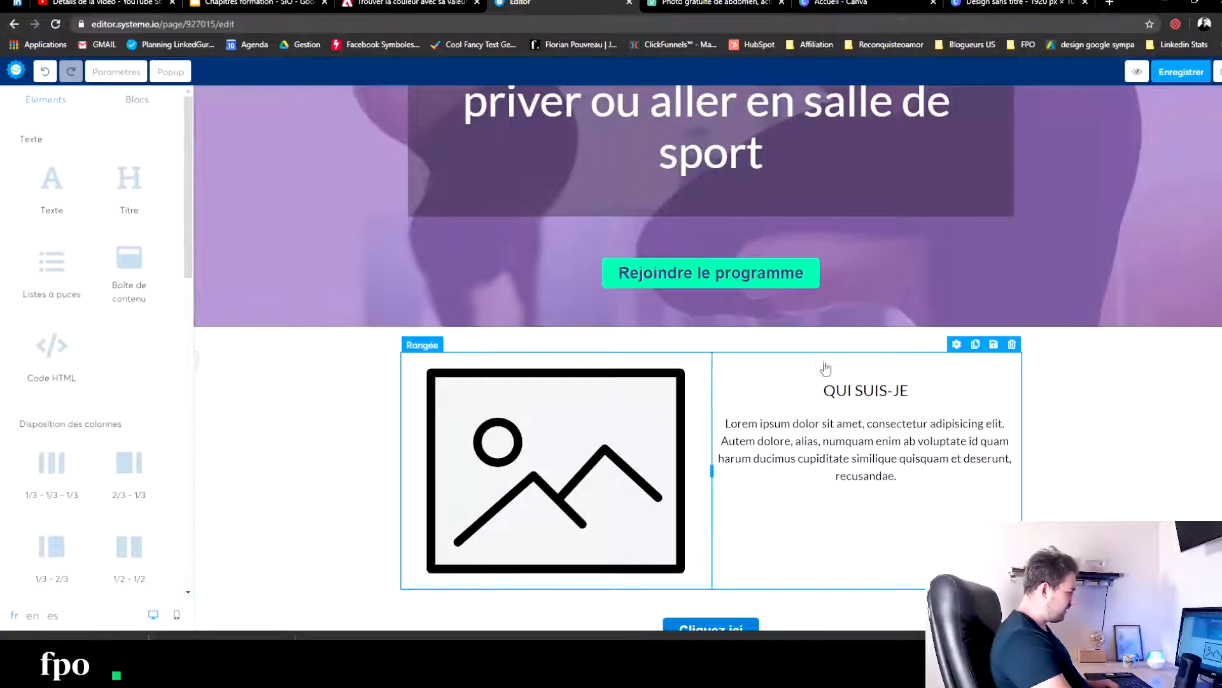
- Format the "QUI SUIS-JE" title as an H1 heading and align it to the left
double_click(859, 393)
left_click_drag(919, 394, 712, 366)
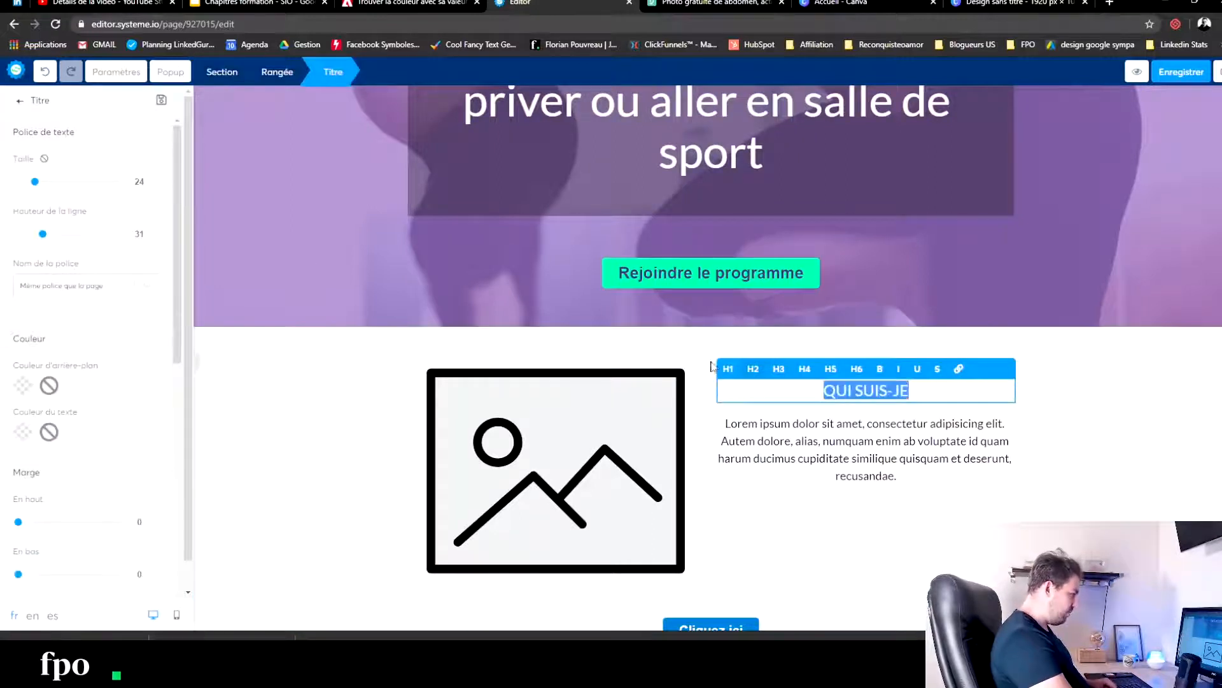
left_click(727, 369)
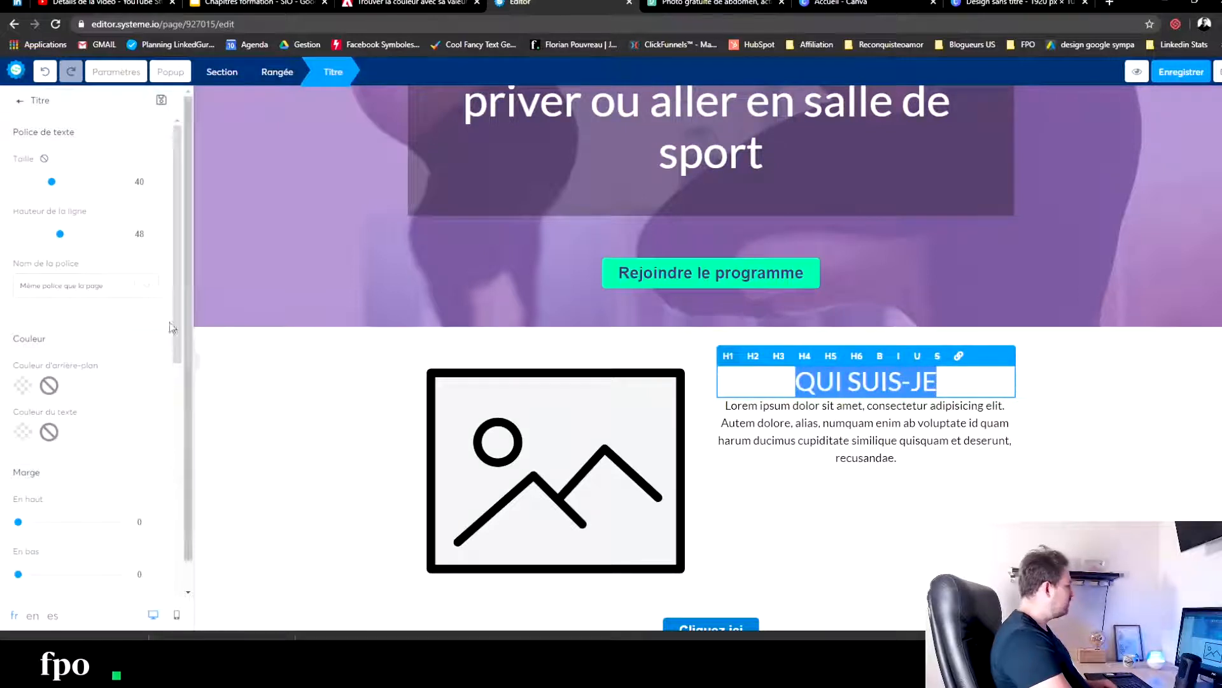
scroll(71, 477, "down", 3)
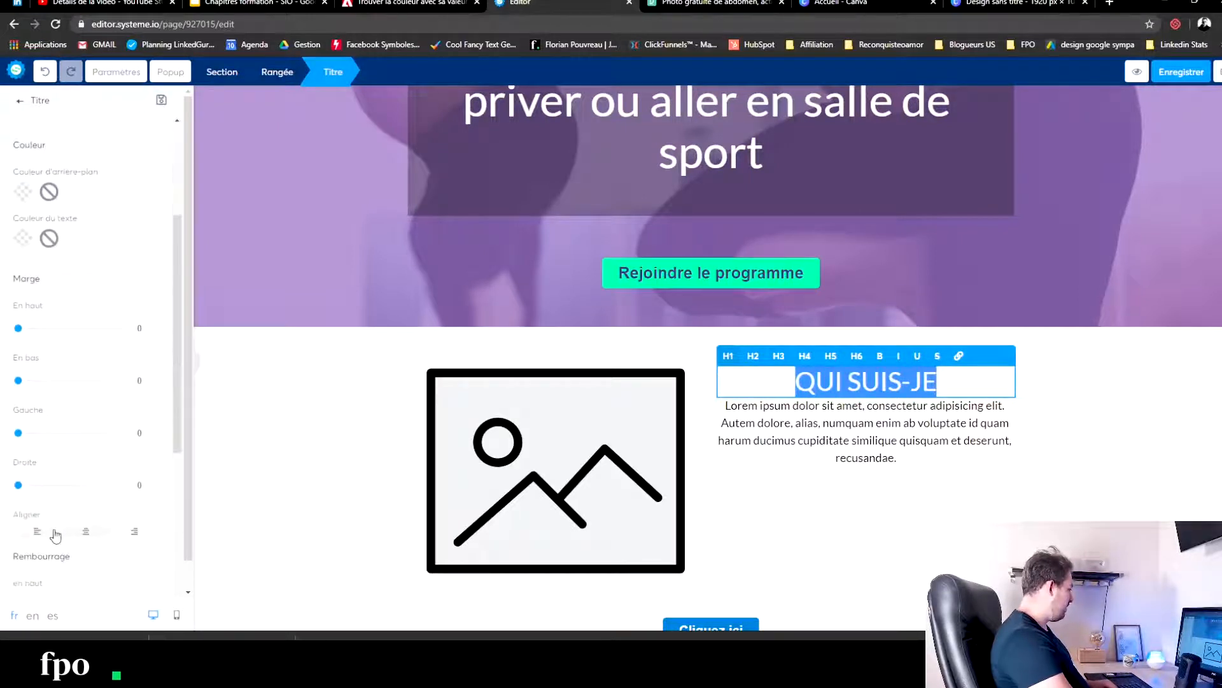
left_click(54, 533)
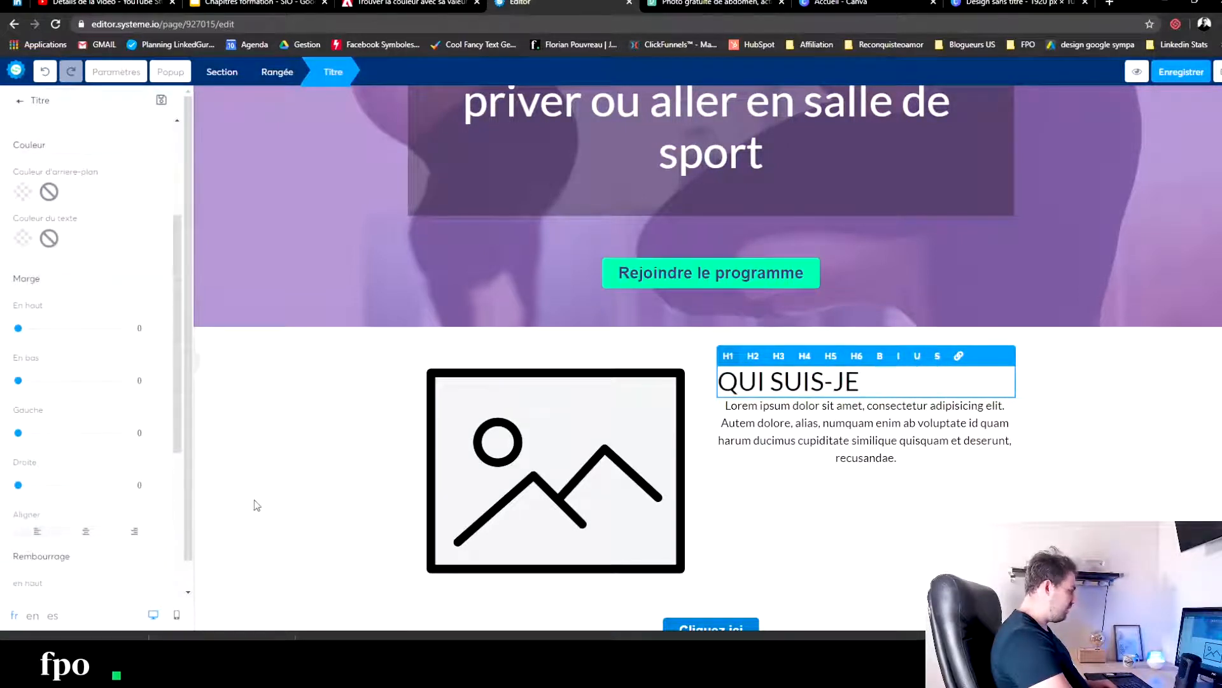
left_click(955, 361)
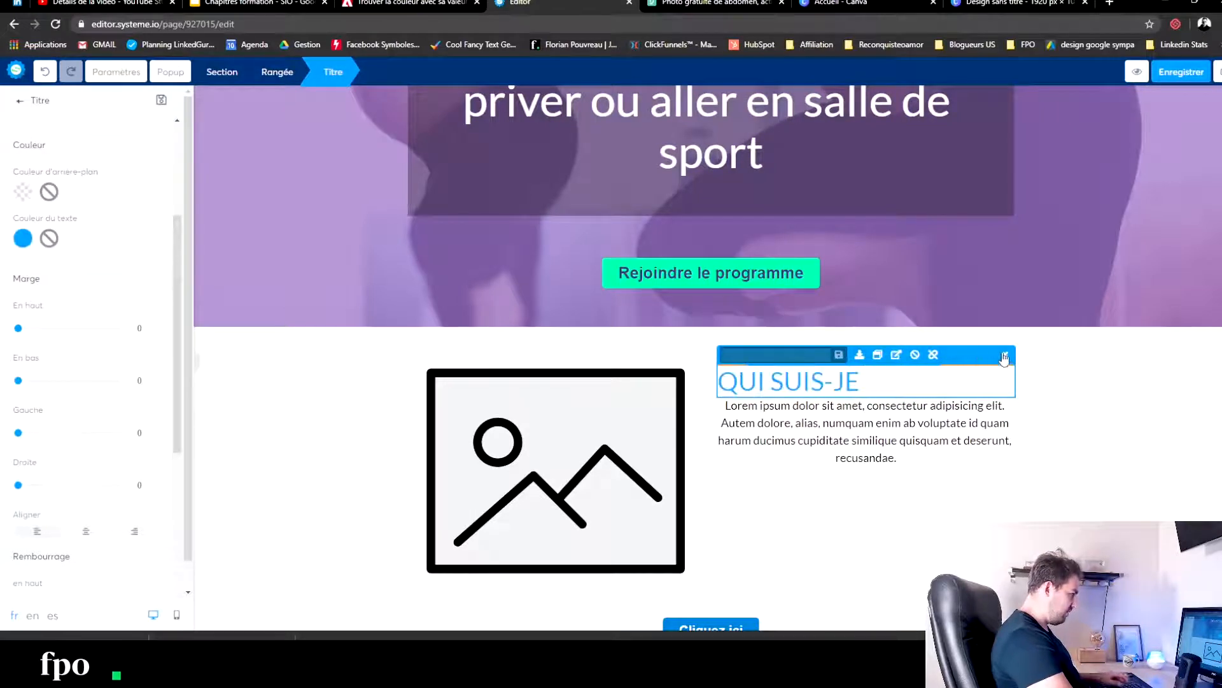
double_click(948, 367)
left_click(886, 382)
left_click(925, 485)
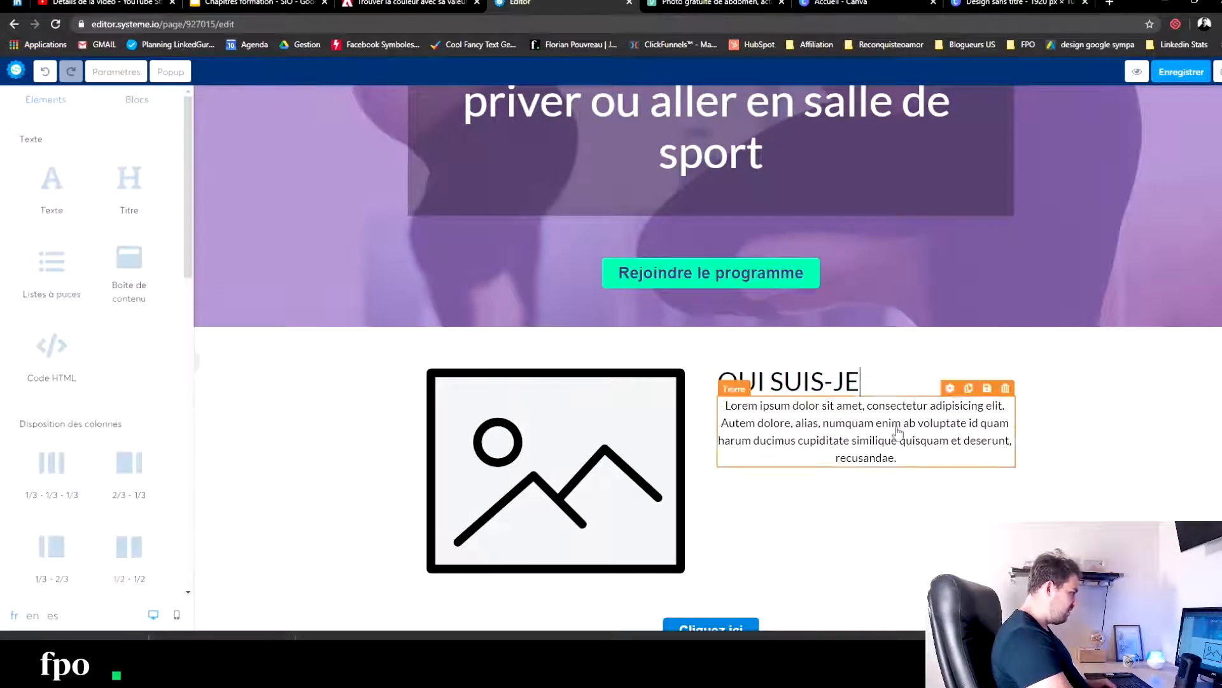
- Sample the turquoise #00FFAF from the "Rejoindre le programme" button and apply it as the "QUI SUIS-JE" title's background colour
left_click(881, 375)
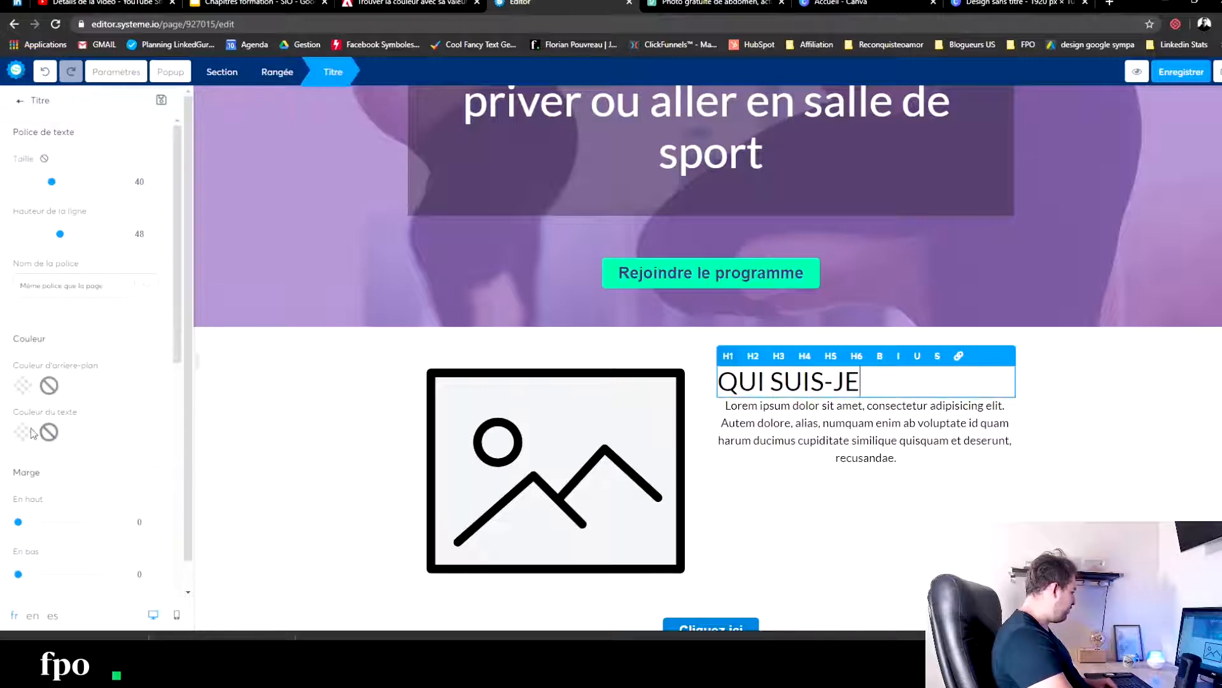
left_click(21, 386)
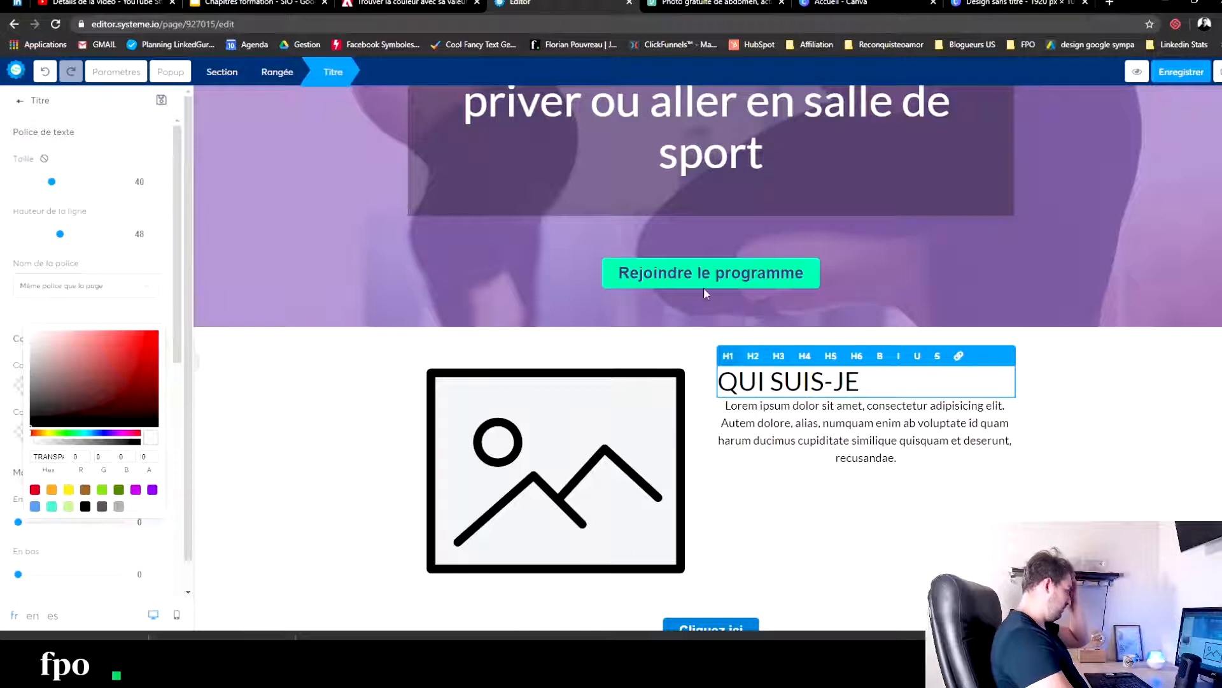
left_click(77, 433)
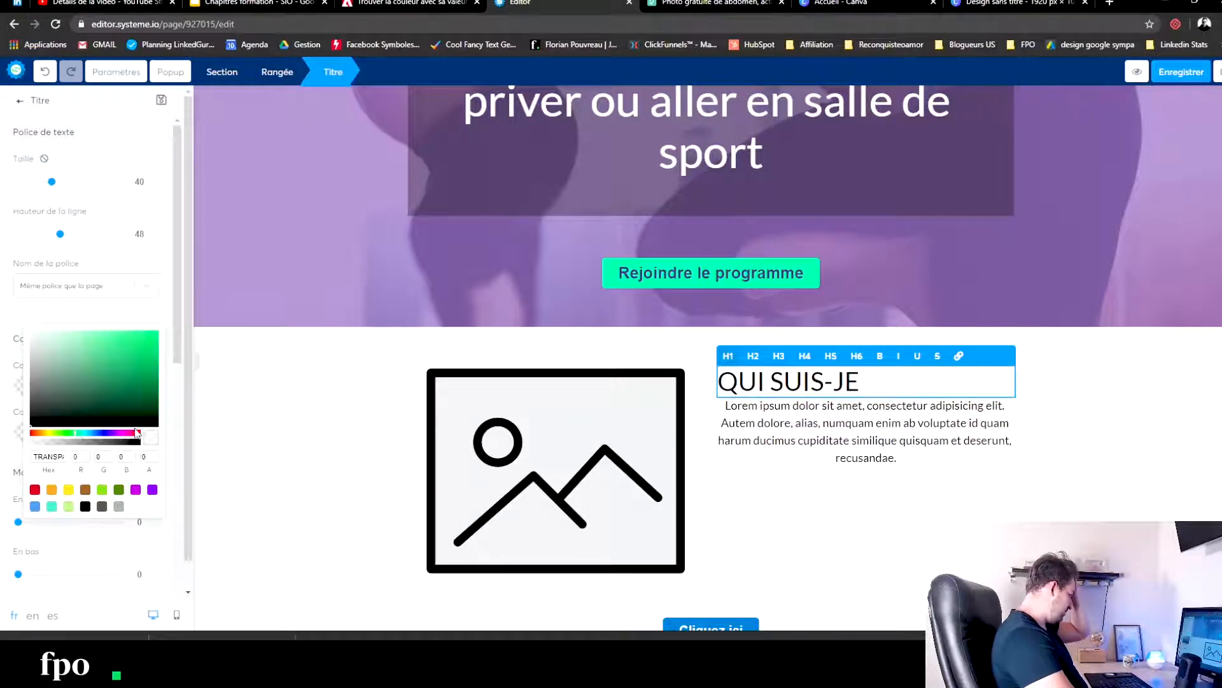
left_click(352, 374)
left_click(1218, 24)
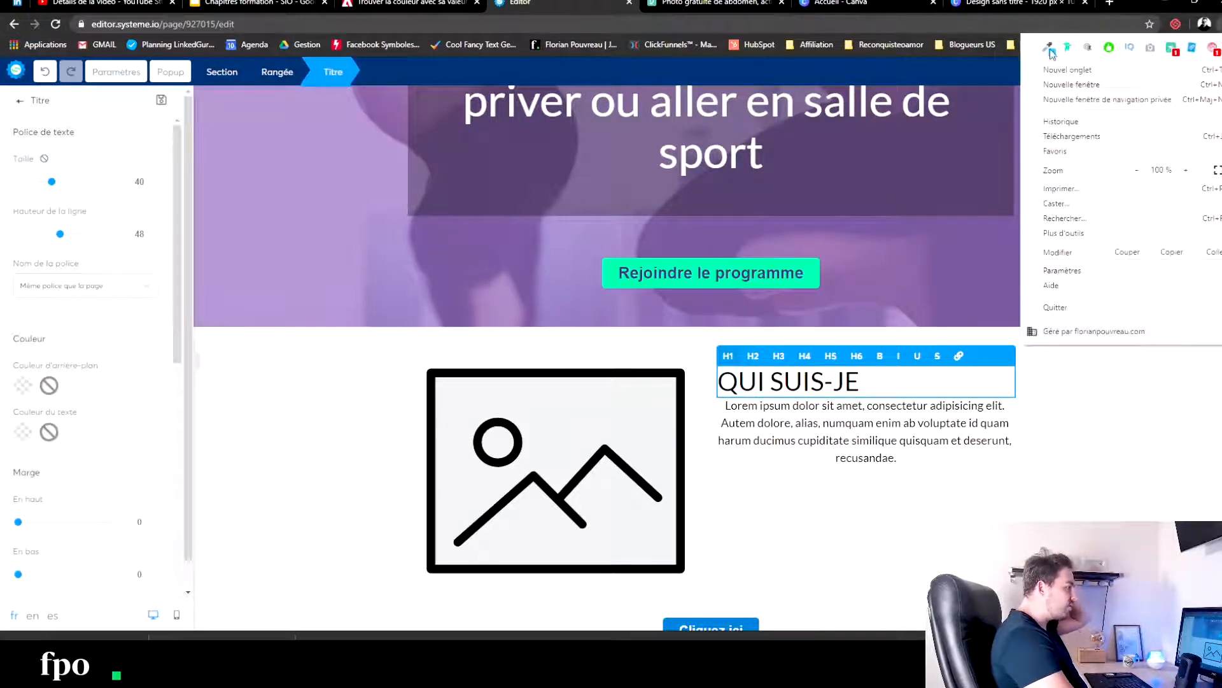
left_click(1069, 49)
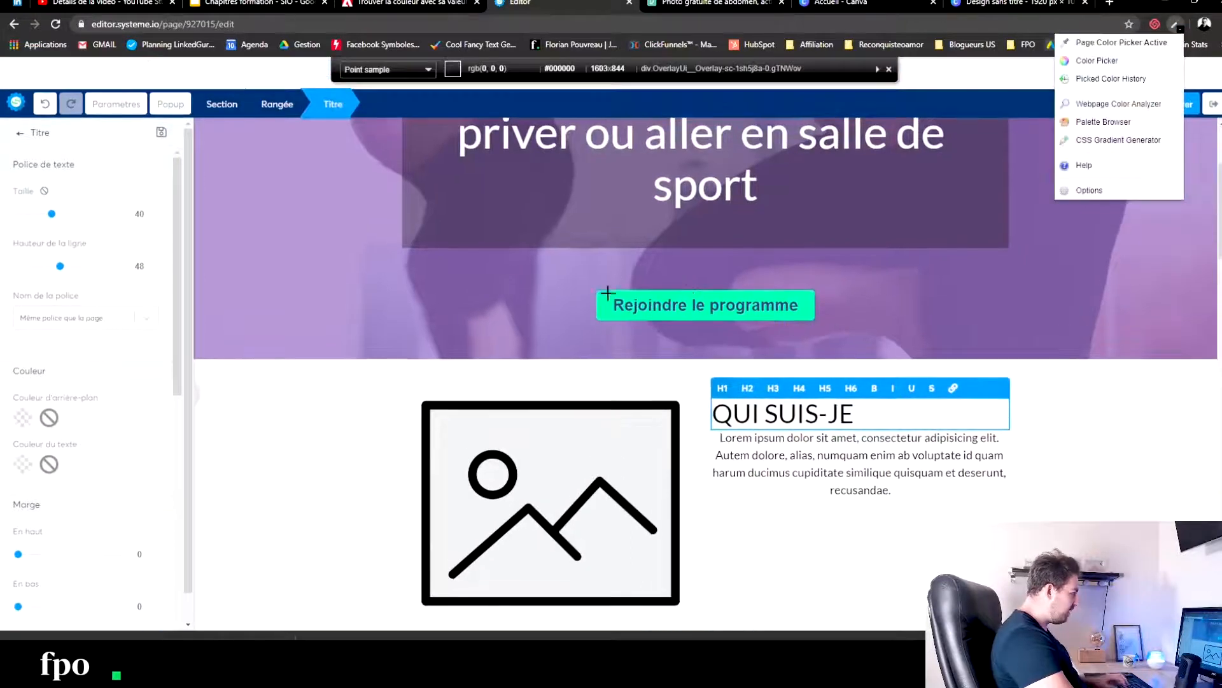
left_click(610, 303)
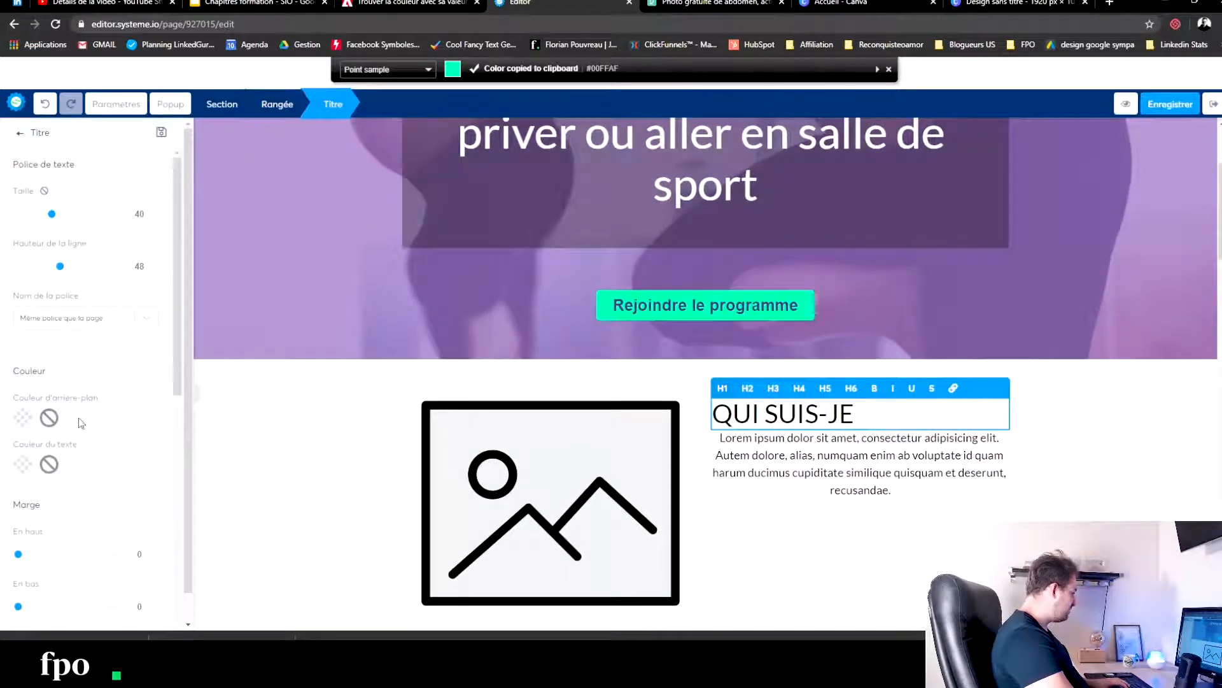
left_click(23, 421)
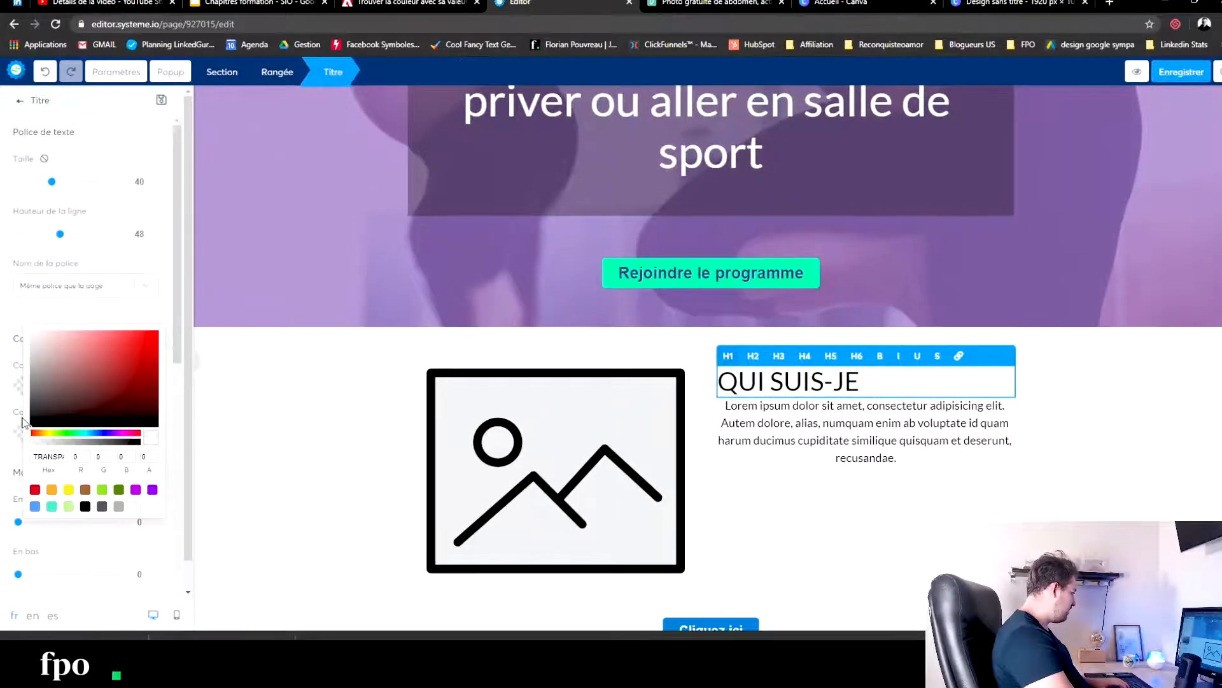
key("ctrl+v")
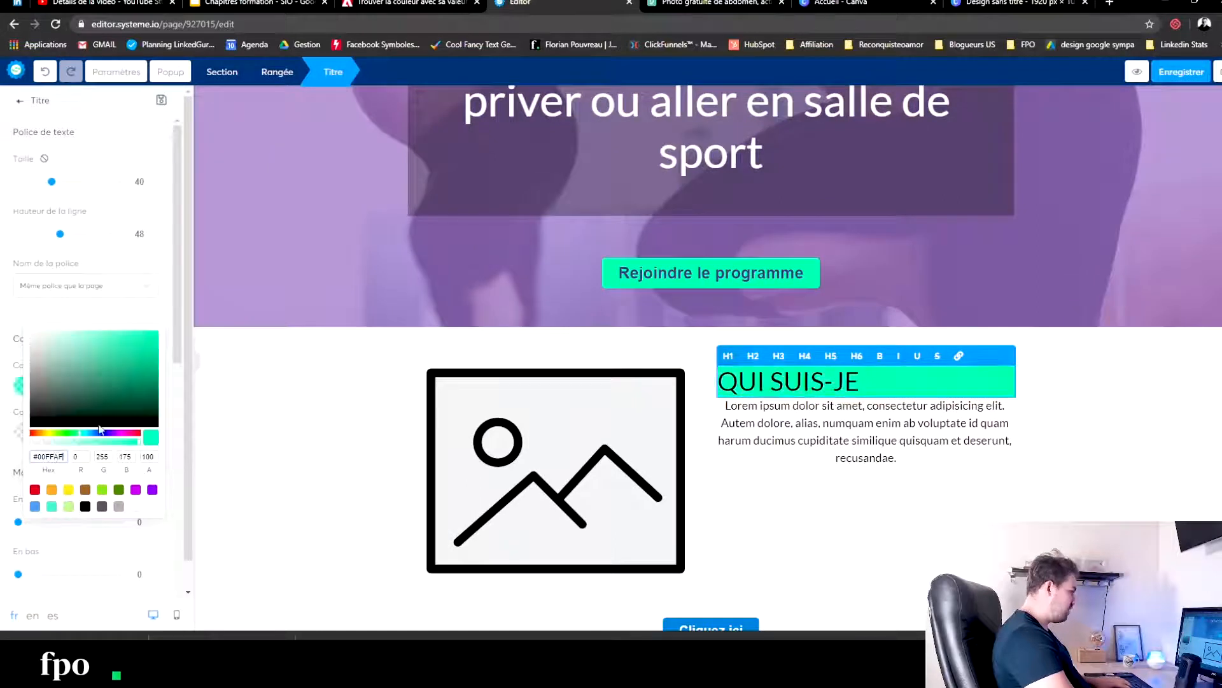
left_click(247, 396)
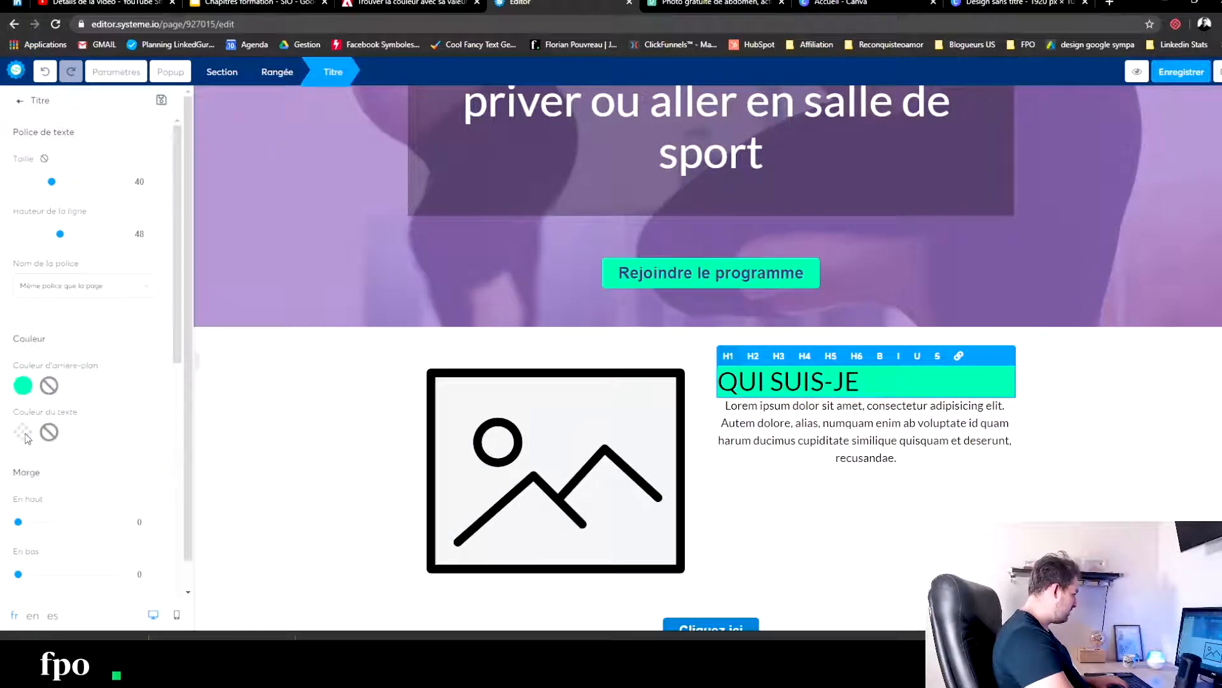
- Reduce the "QUI SUIS-JE" title's text size to 33
left_click(23, 432)
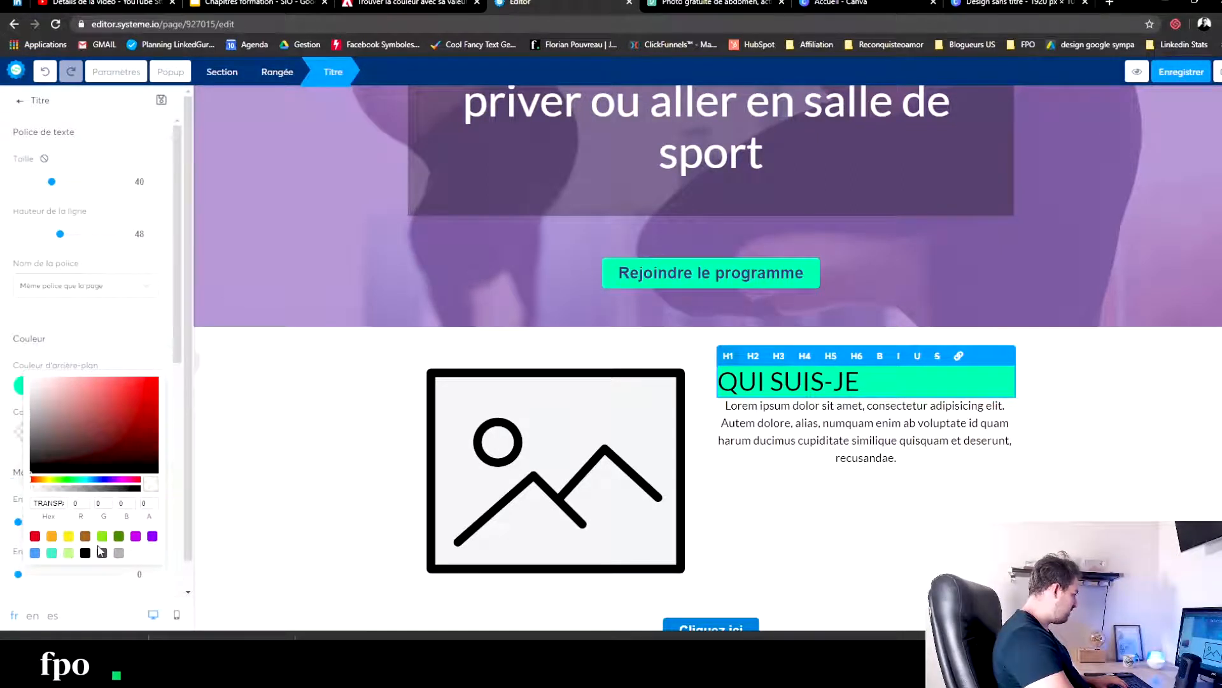
left_click(335, 397)
left_click_drag(50, 185, 45, 186)
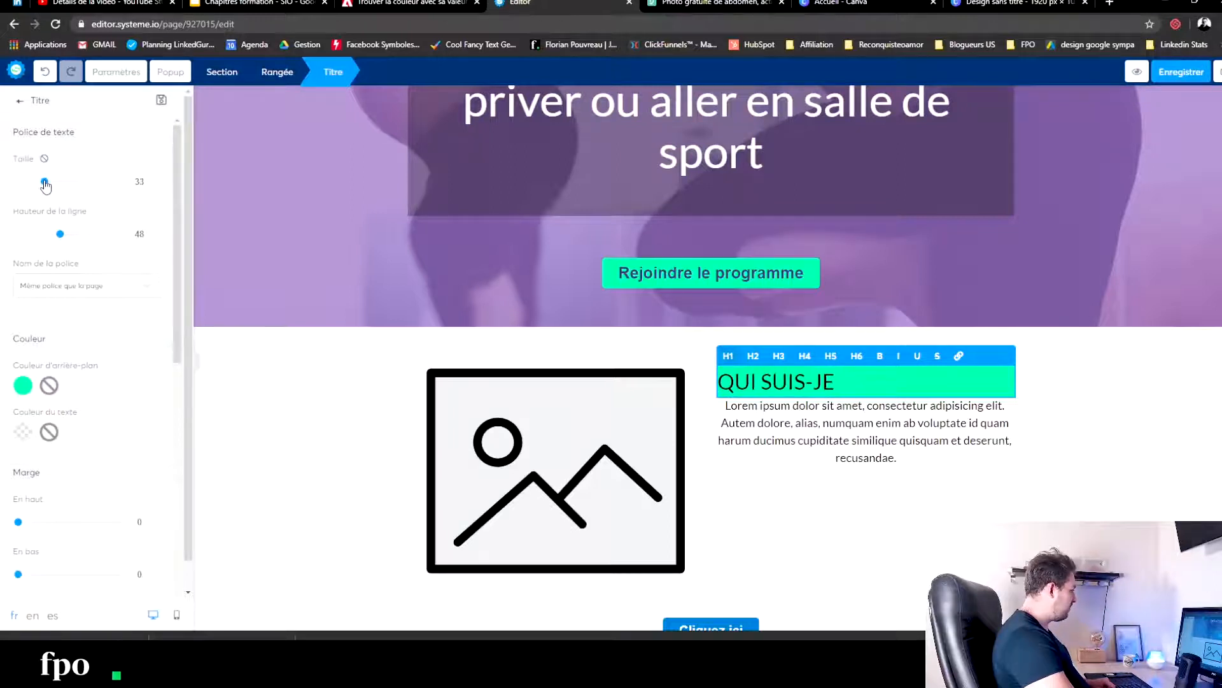
left_click(303, 431)
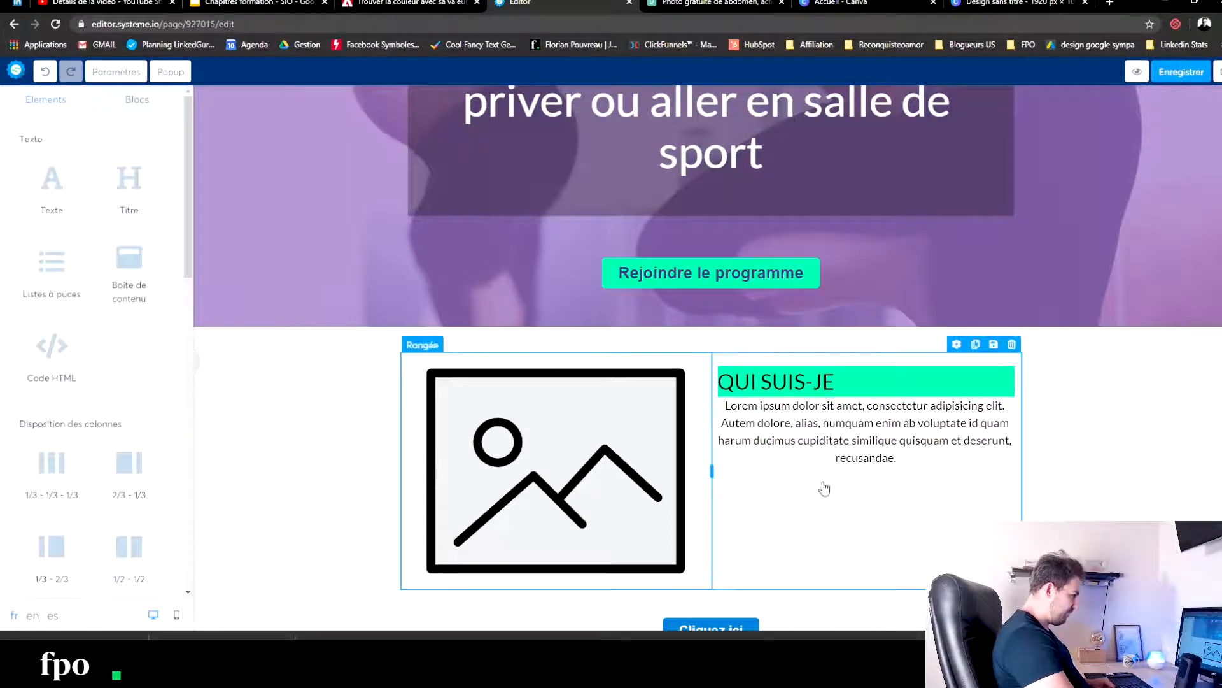
- Set the "QUI SUIS-JE" title's padding to 13 on the sides, 4 above and 4 below the text
left_click(828, 384)
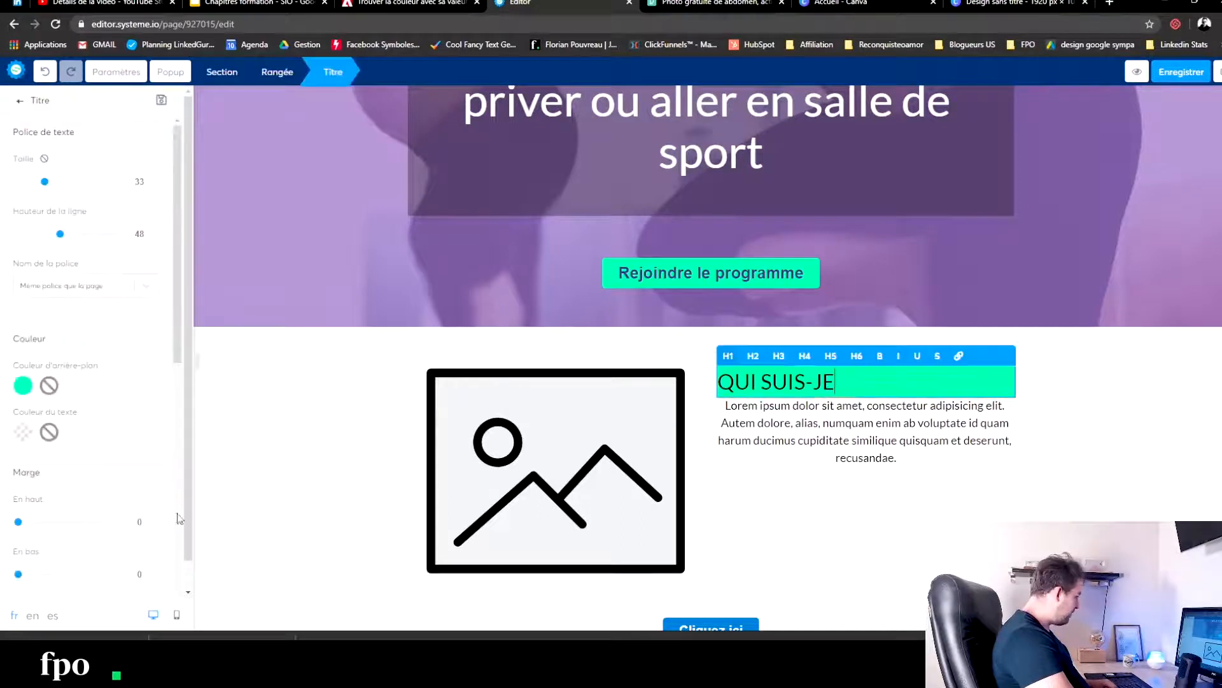
scroll(179, 518, "down", 6)
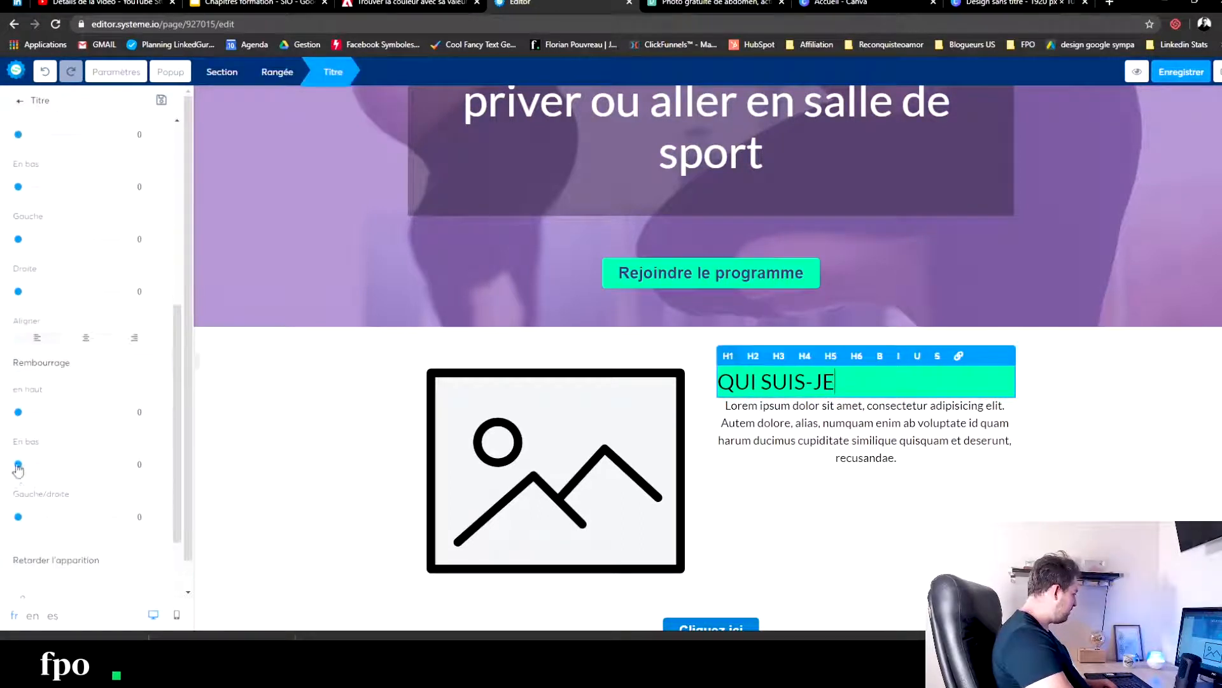
left_click_drag(21, 519, 33, 521)
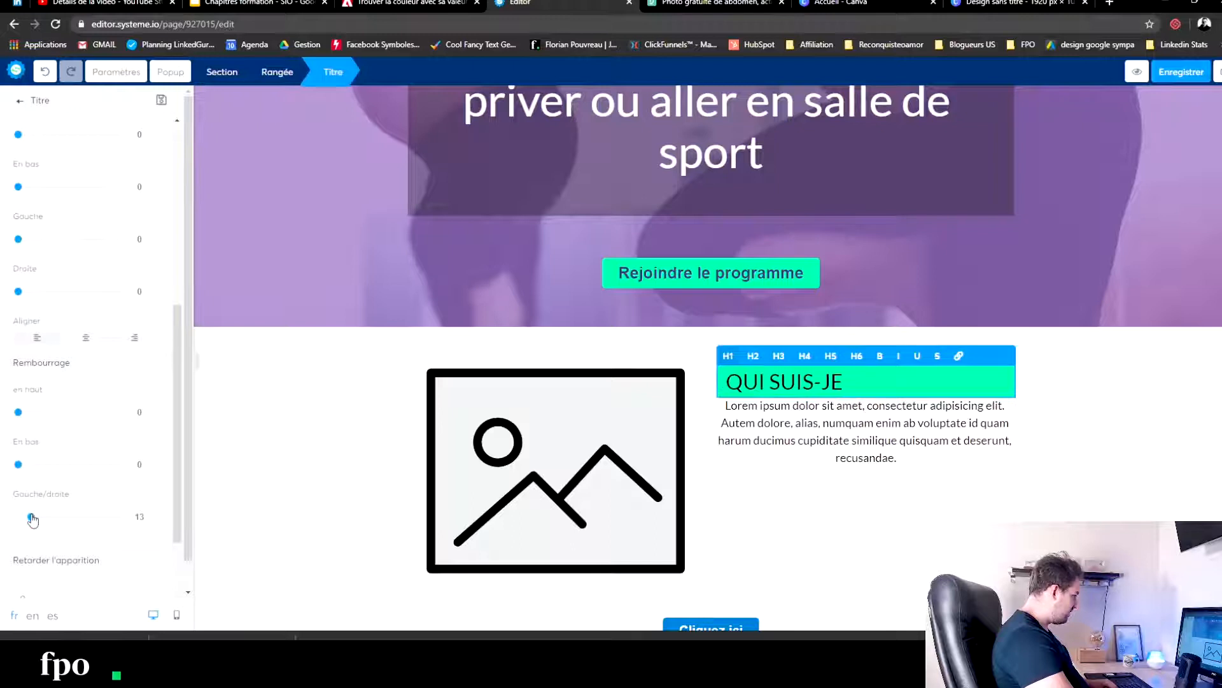
left_click_drag(18, 413, 22, 413)
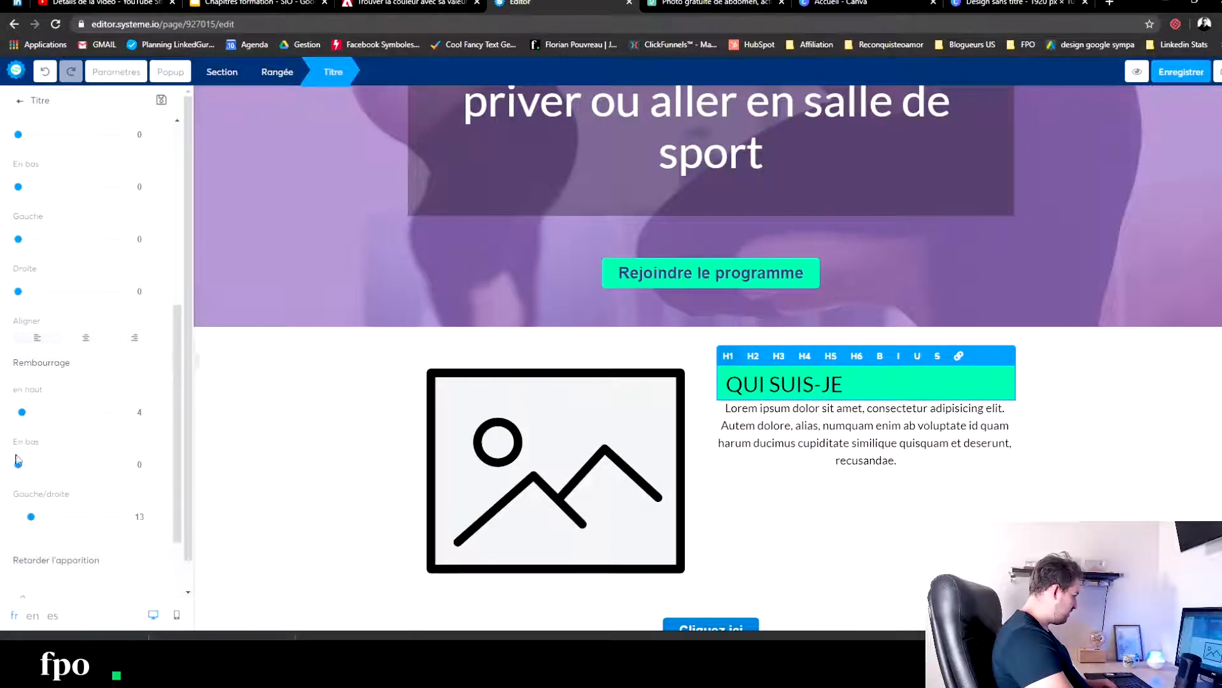
left_click_drag(20, 471, 24, 473)
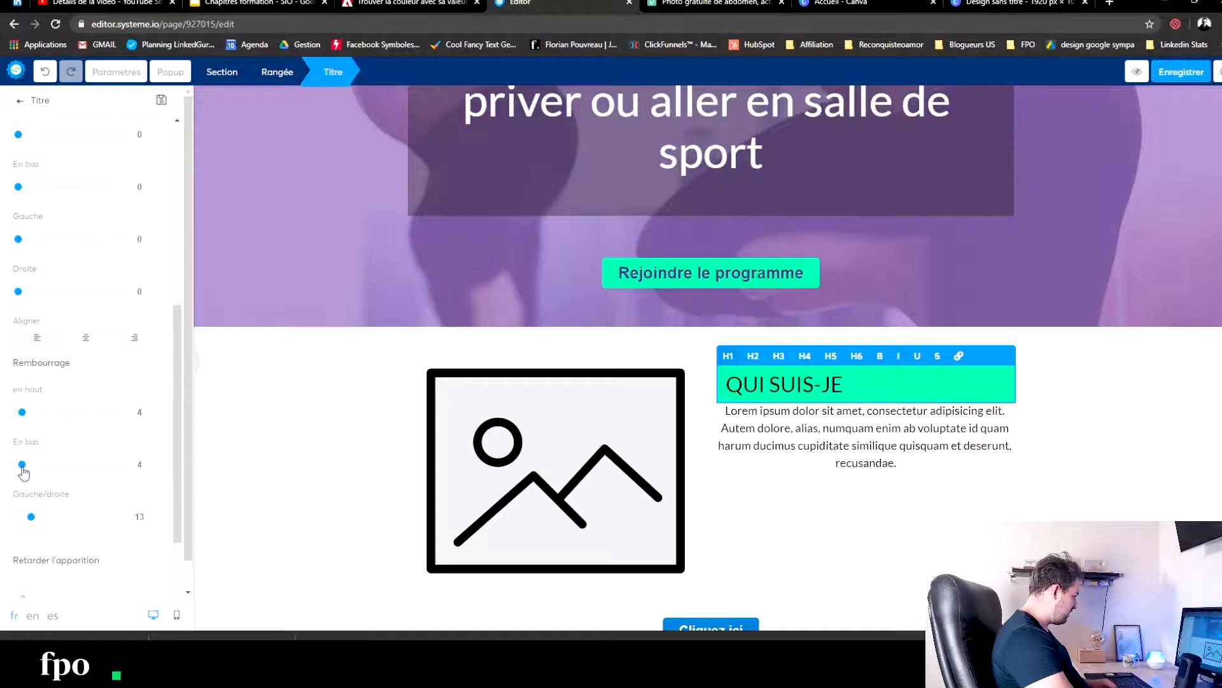
left_click(380, 431)
- Set the top margin of the Lorem ipsum paragraph under the "QUI SUIS-JE" title to 20
left_click(854, 426)
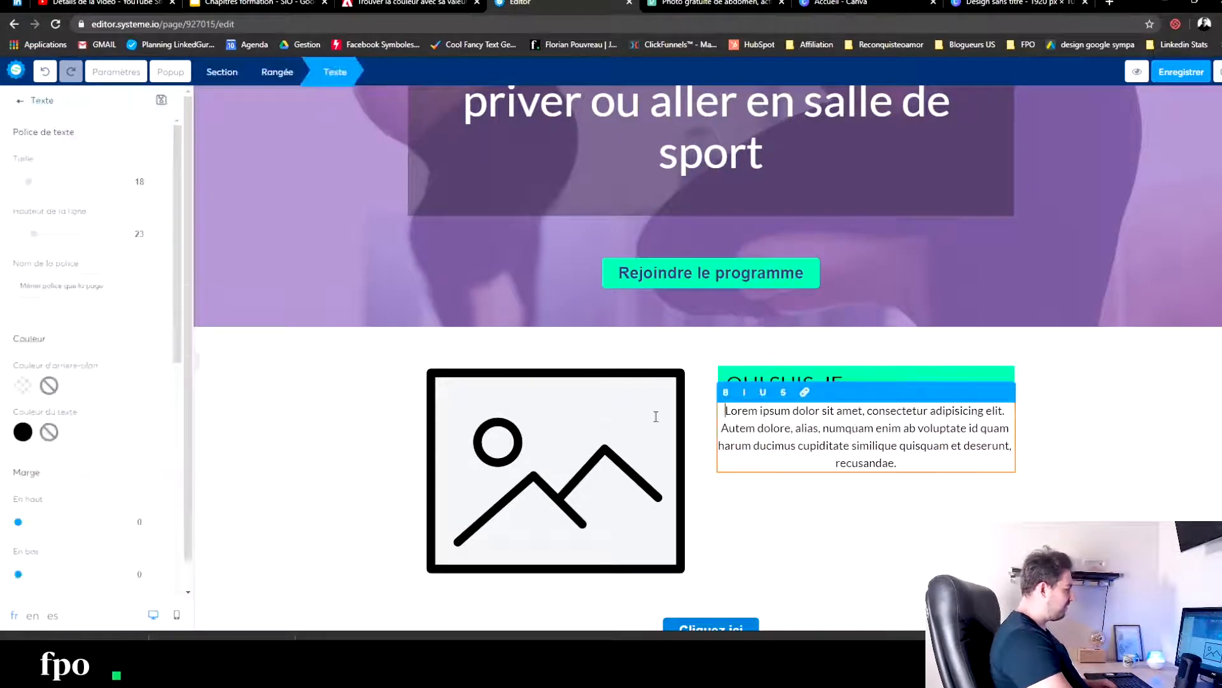
left_click_drag(19, 522, 23, 523)
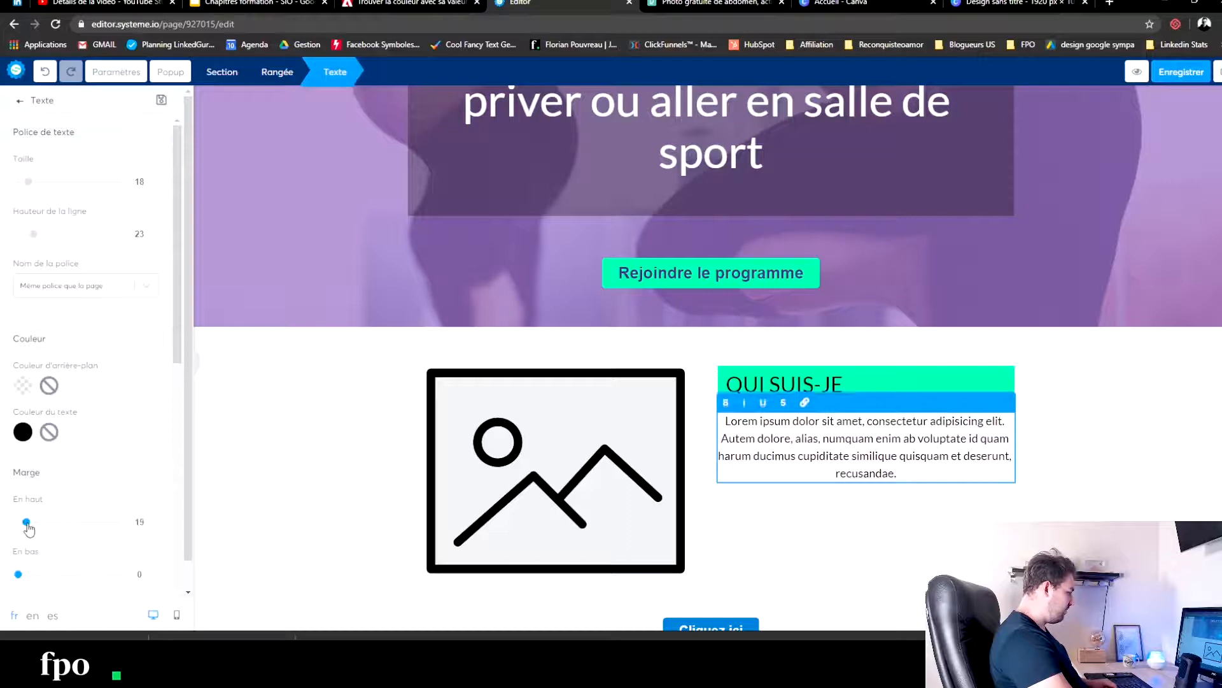
left_click(1054, 429)
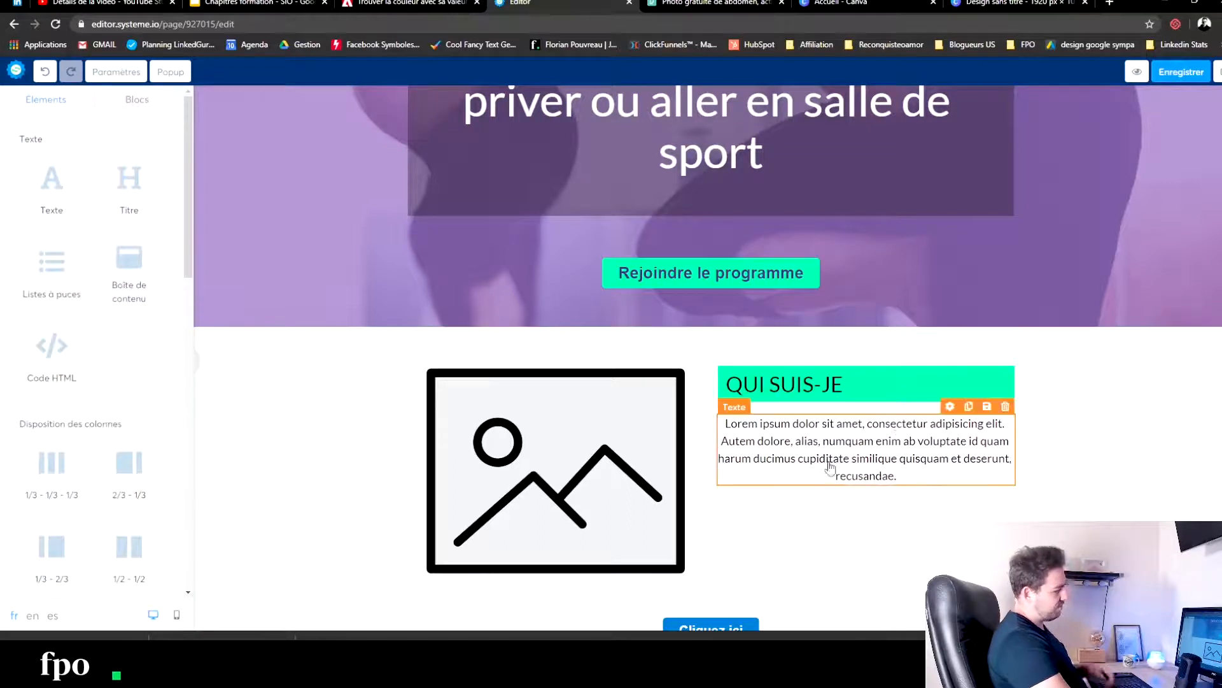
- Align the Lorem ipsum paragraph under the "QUI SUIS-JE" title to the left
left_click(888, 466)
left_click_drag(906, 472, 700, 426)
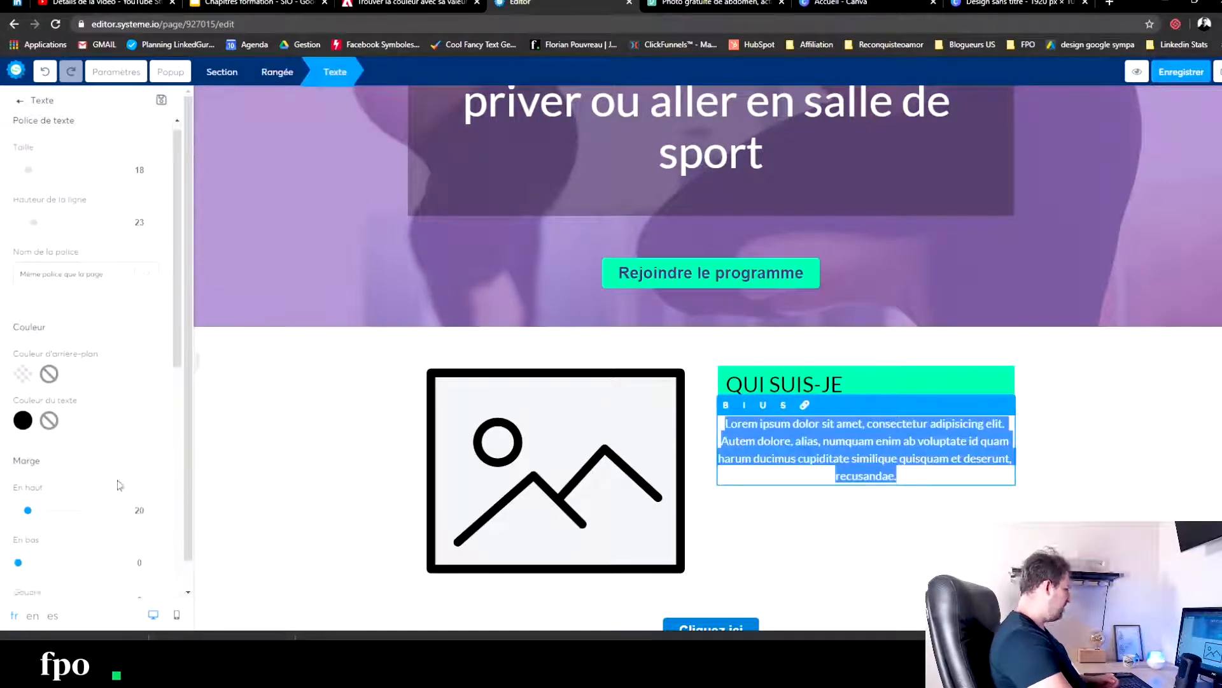
scroll(95, 419, "down", 4)
left_click(29, 463)
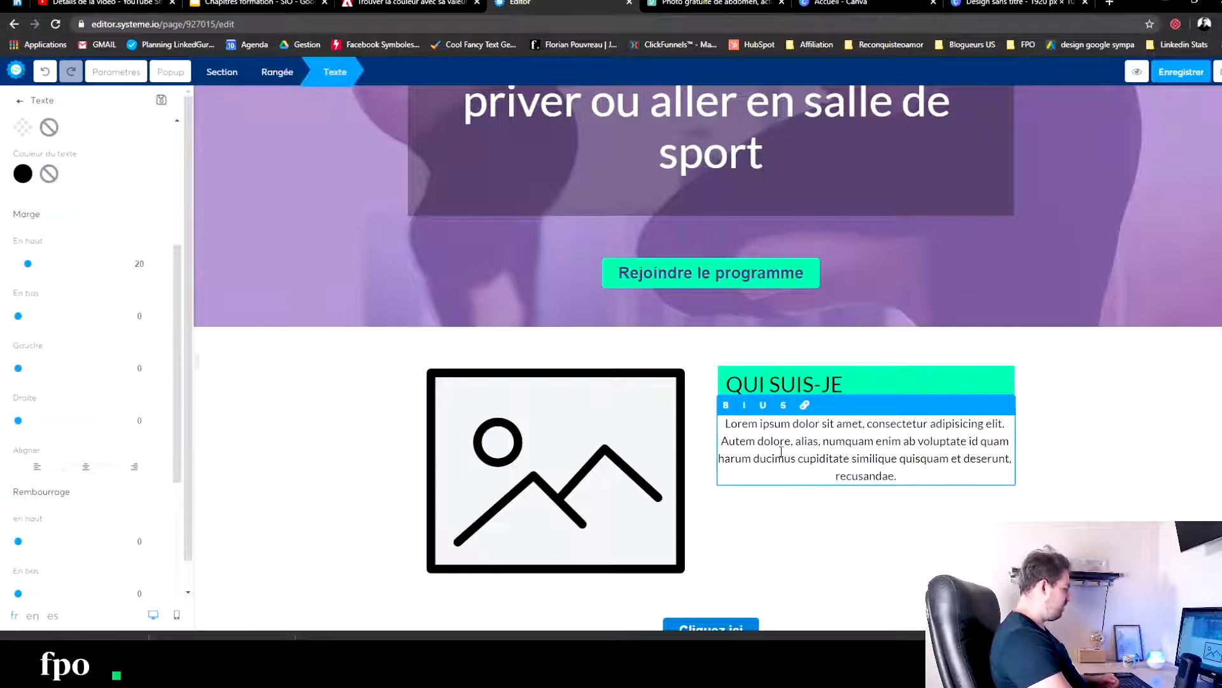
left_click_drag(936, 472, 722, 423)
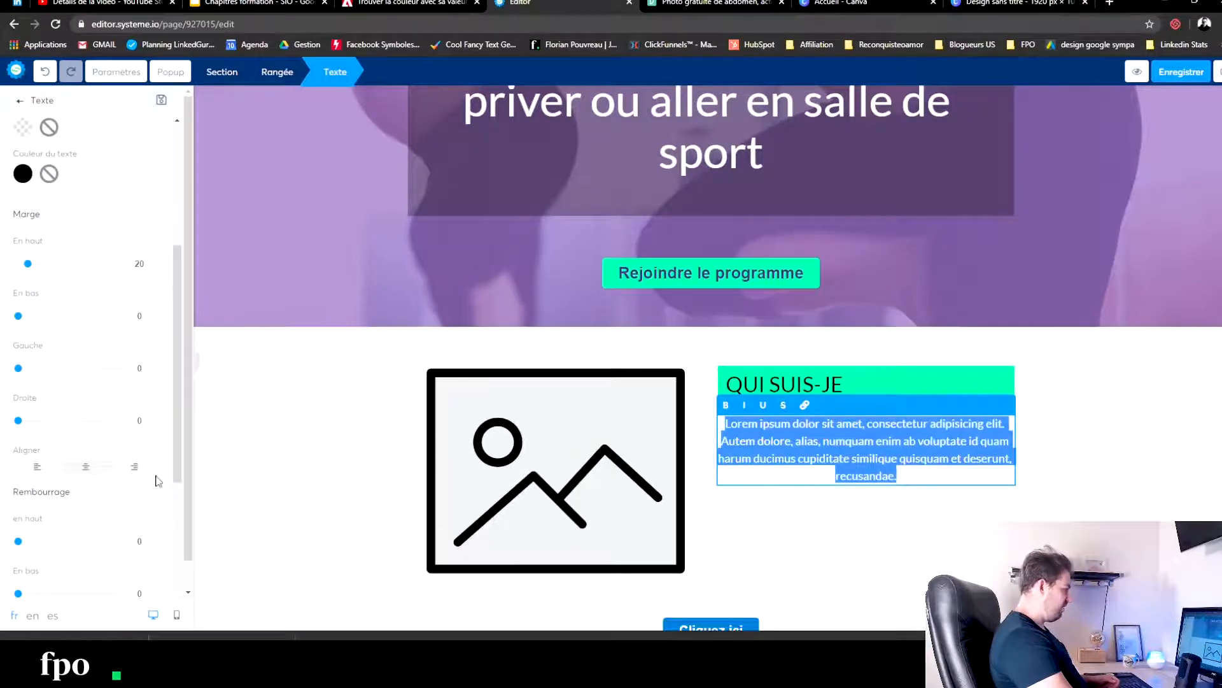
left_click(48, 468)
left_click(244, 433)
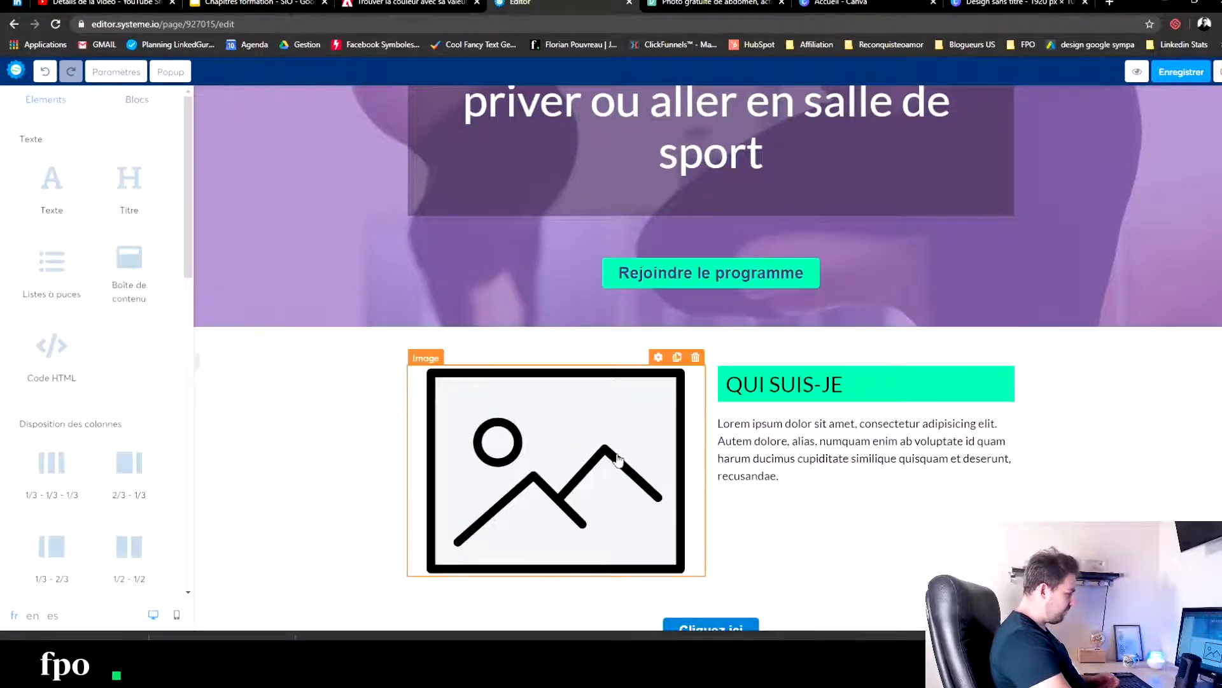
- Switch to Pexels and search for "fitness coach" photos for the image beside the "QUI SUIS-JE" text
left_click(594, 457)
left_click(745, 4)
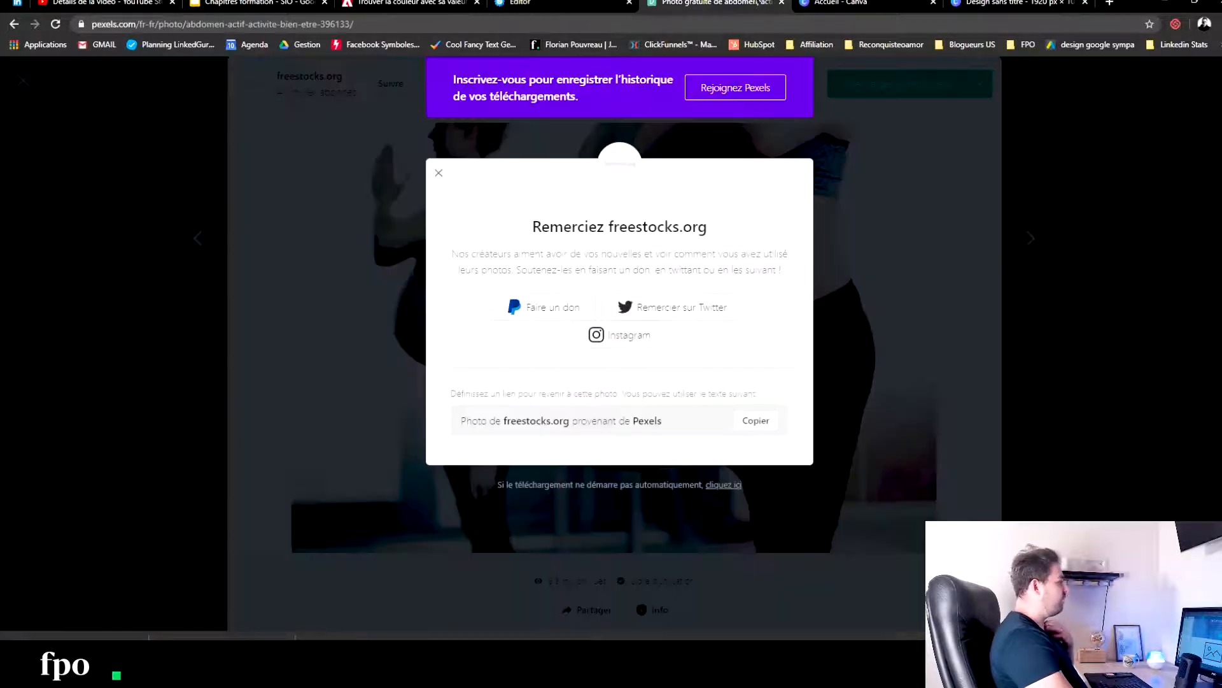
left_click(1075, 235)
left_click(1076, 233)
left_click_drag(166, 79, 74, 78)
type("fit")
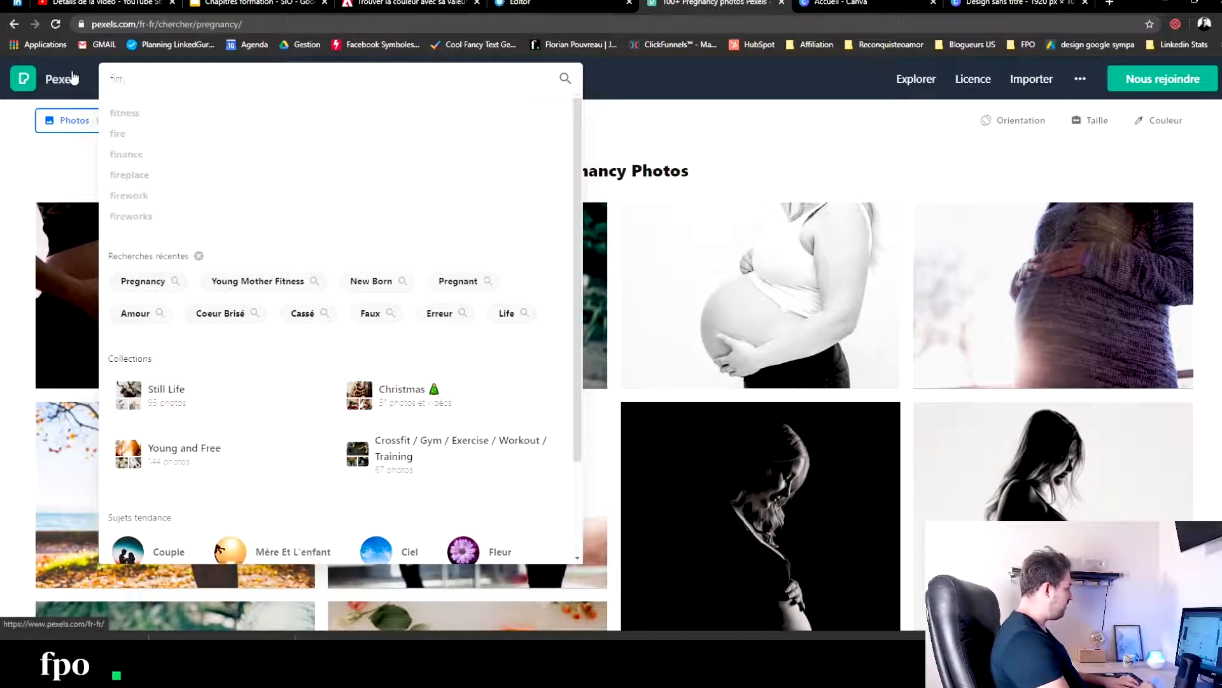
key("BackSpace")
type("tness coach")
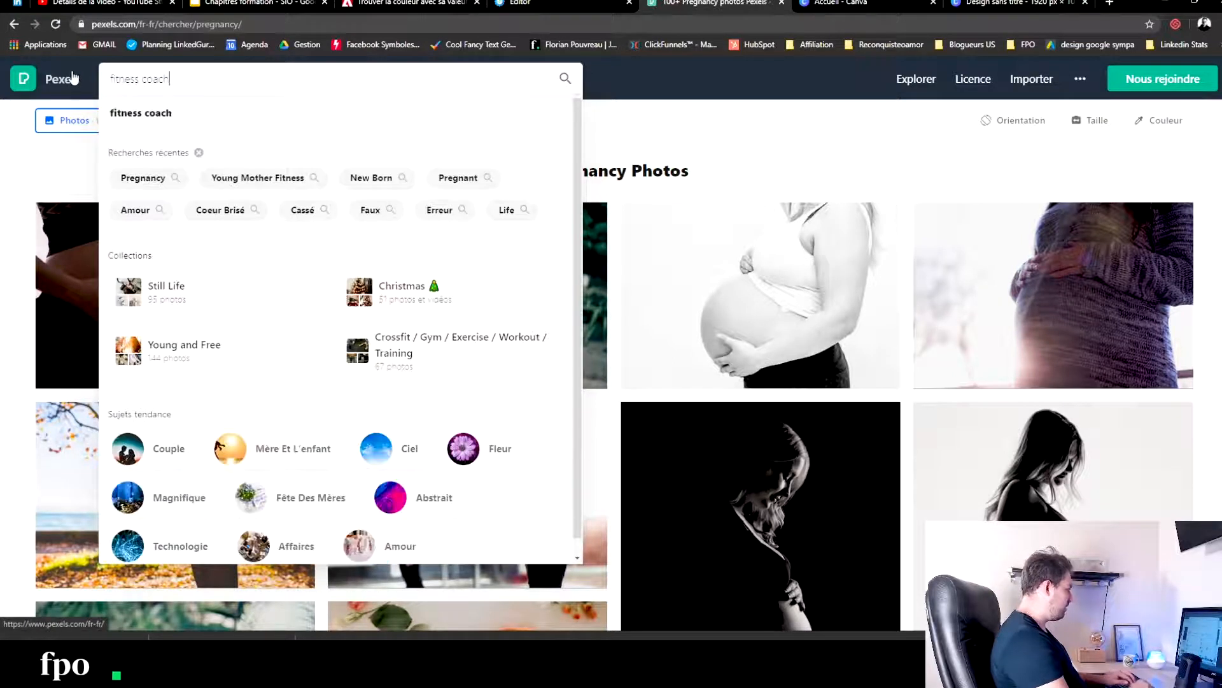
key("Return")
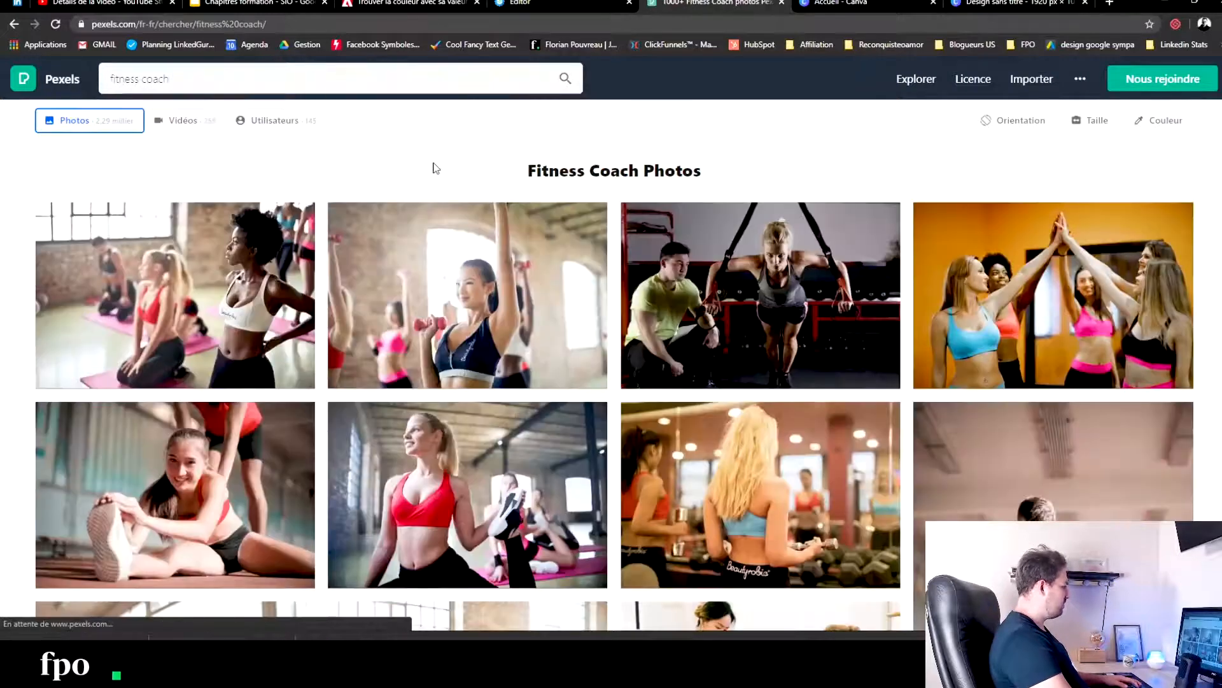
- Change the Pexels photo search to "fitness girl"
double_click(144, 78)
key("BackSpace")
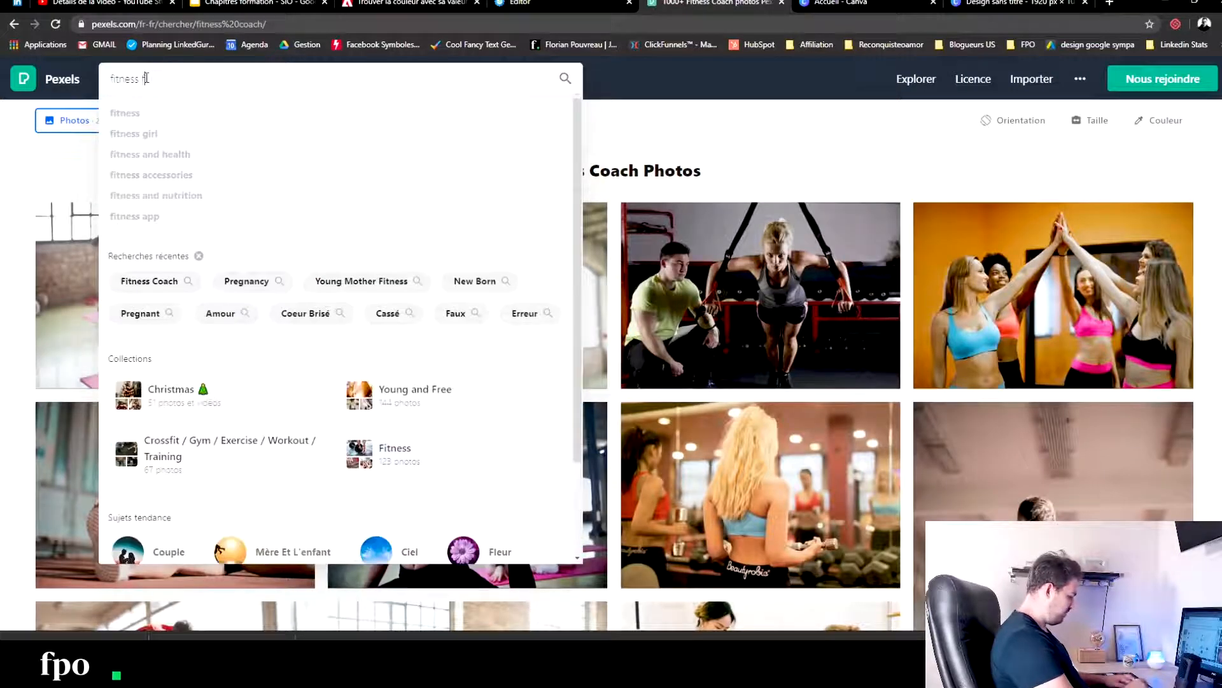
type("girl")
key("Return")
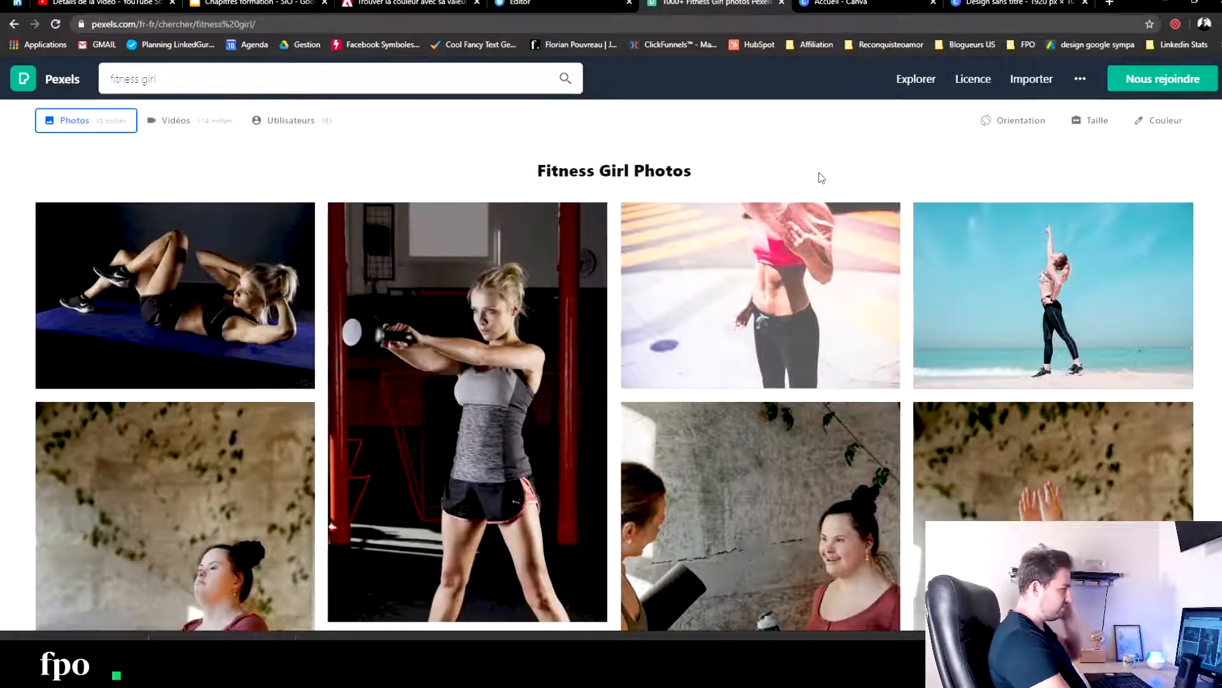
- Examine the "fitness girl" photo results for a picture of a coach suited to the "QUI SUIS-JE" section
scroll(822, 178, "down", 8)
scroll(656, 320, "down", 3)
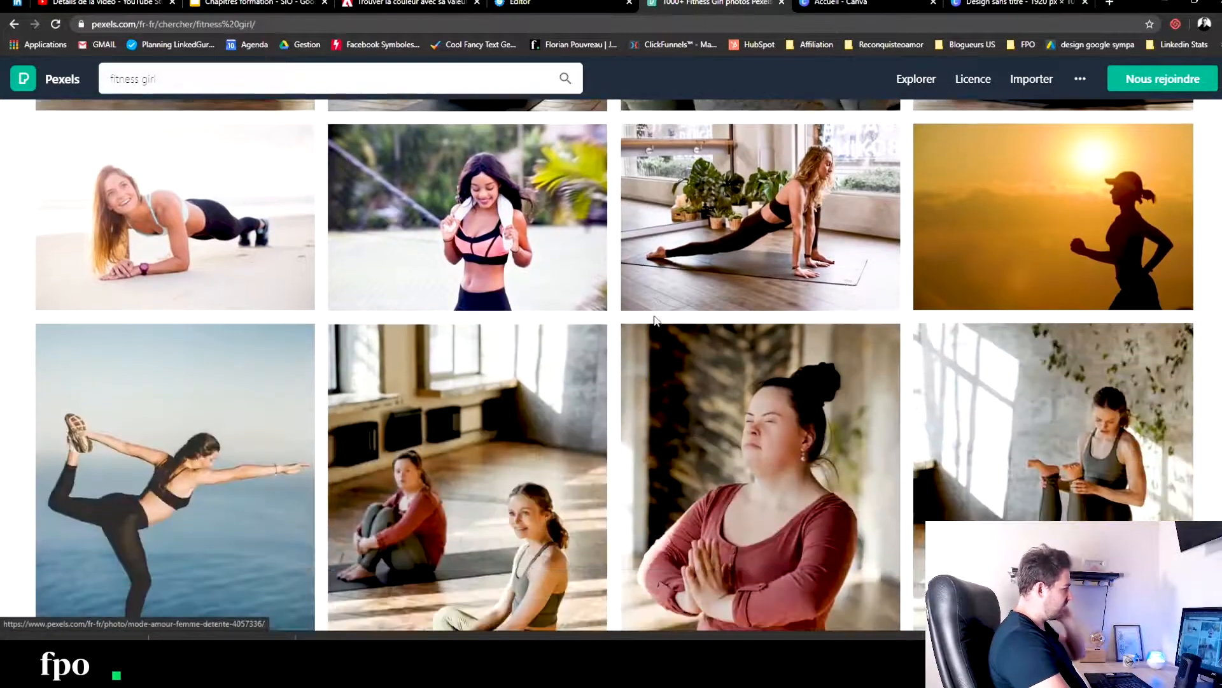
scroll(520, 254, "down", 9)
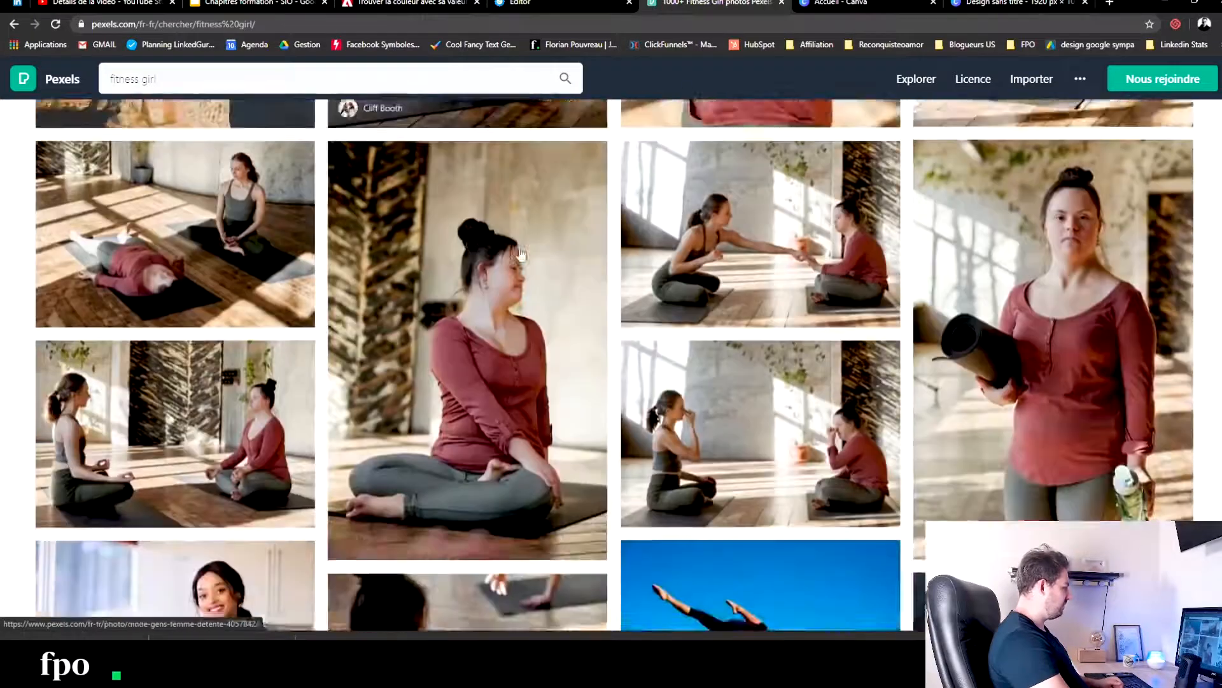
scroll(521, 255, "down", 10)
scroll(521, 255, "down", 5)
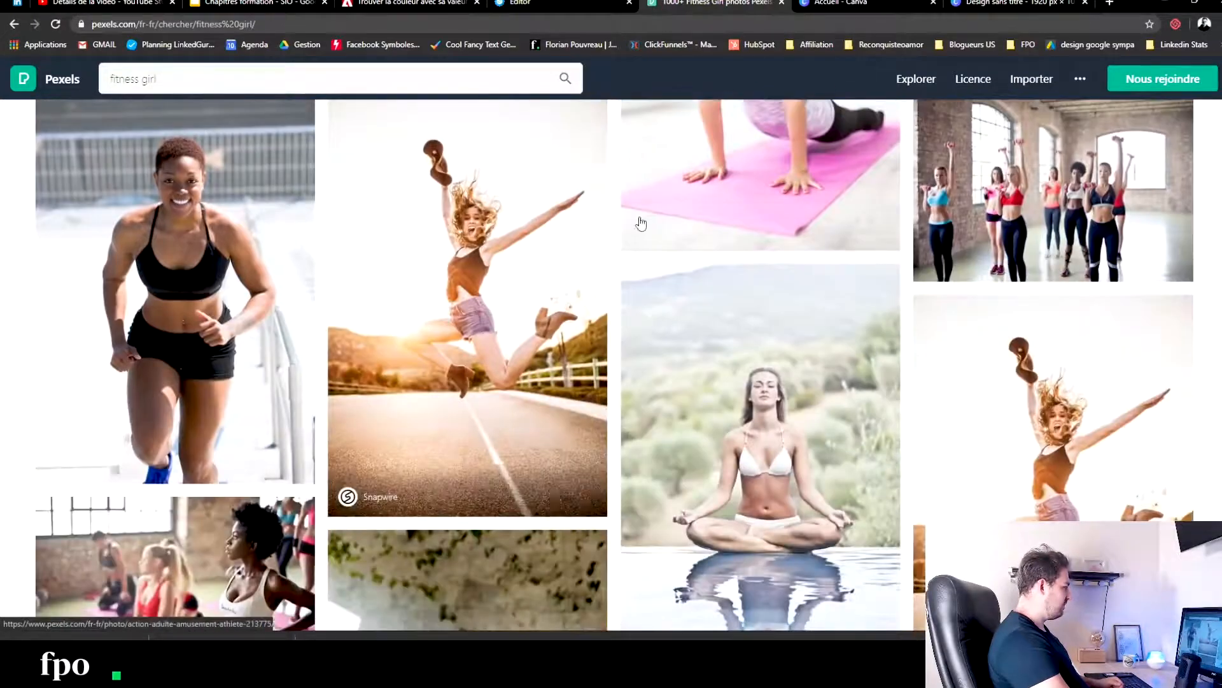
scroll(524, 281, "down", 10)
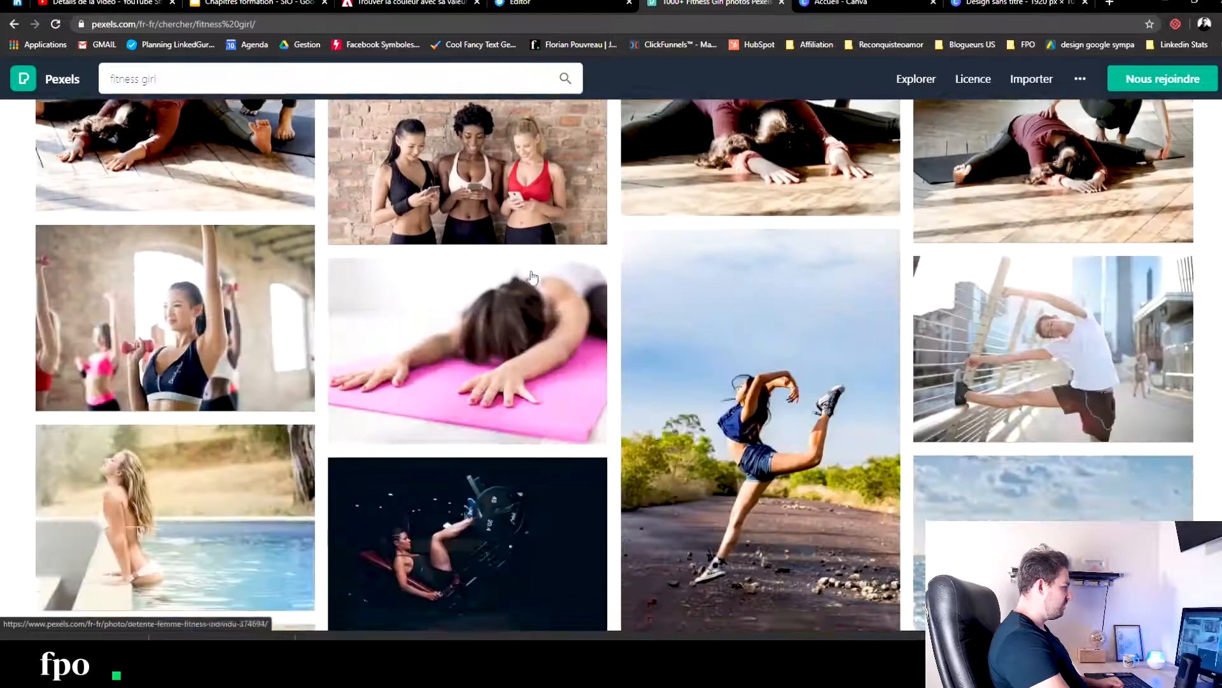
scroll(532, 276, "down", 3)
scroll(530, 273, "down", 5)
scroll(522, 271, "down", 4)
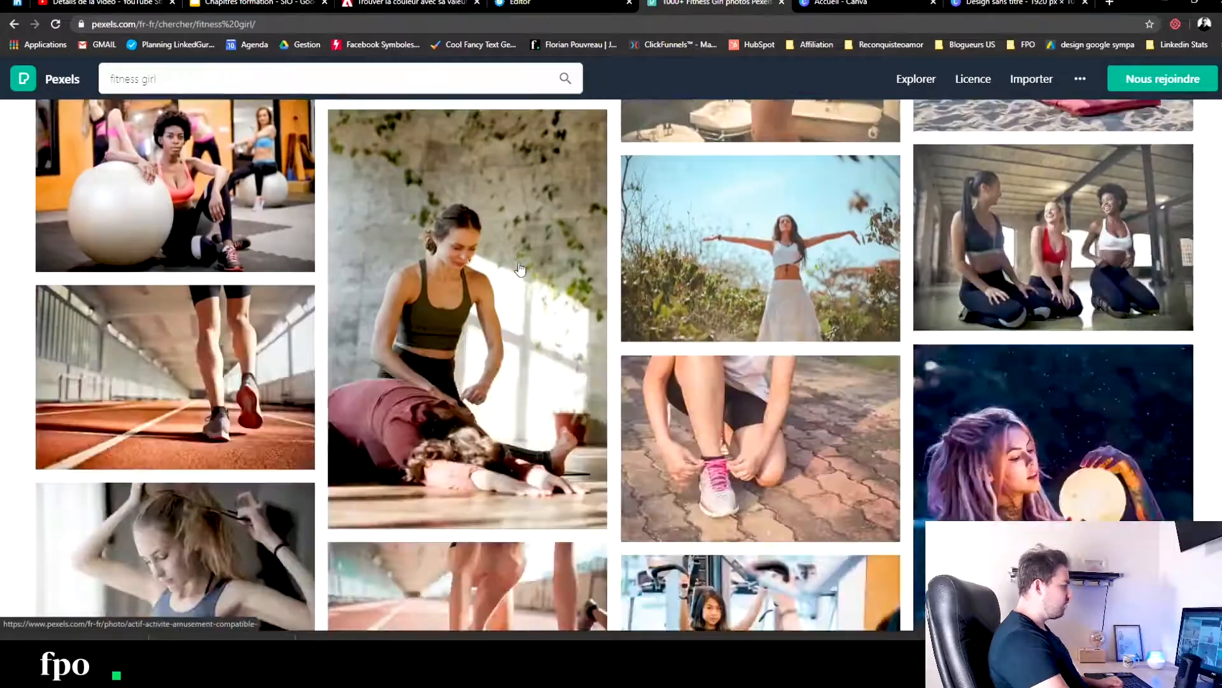
scroll(521, 267, "down", 5)
scroll(521, 265, "down", 4)
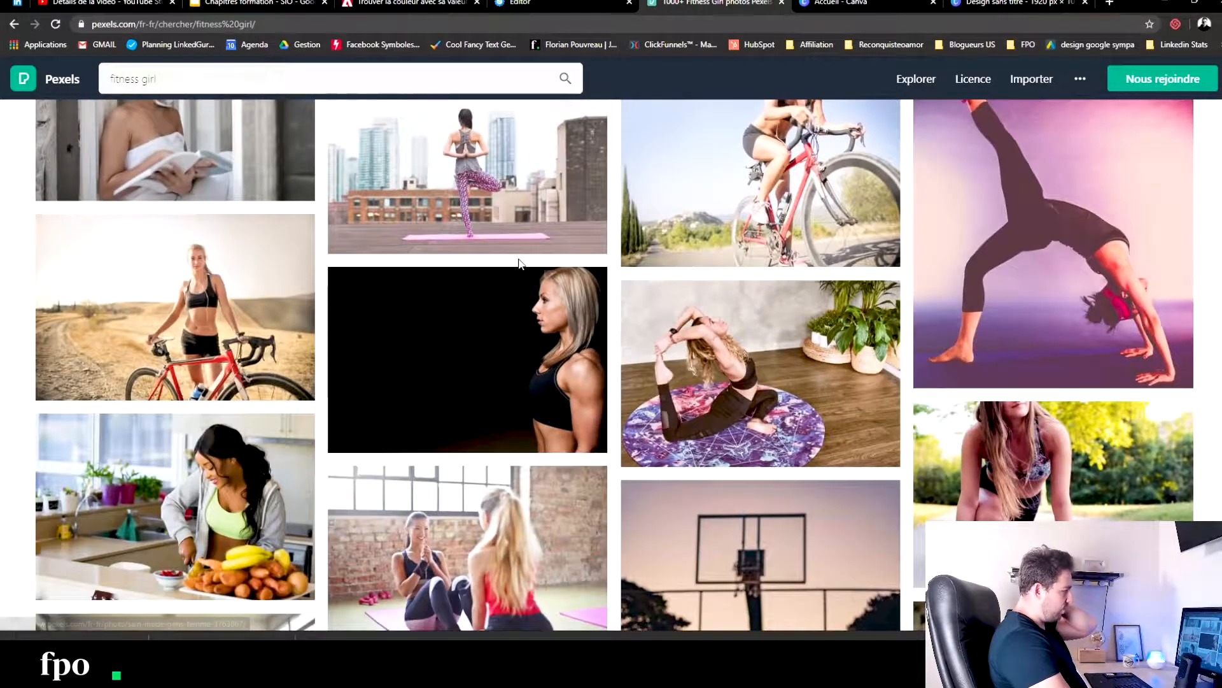
scroll(519, 261, "down", 4)
scroll(519, 264, "down", 5)
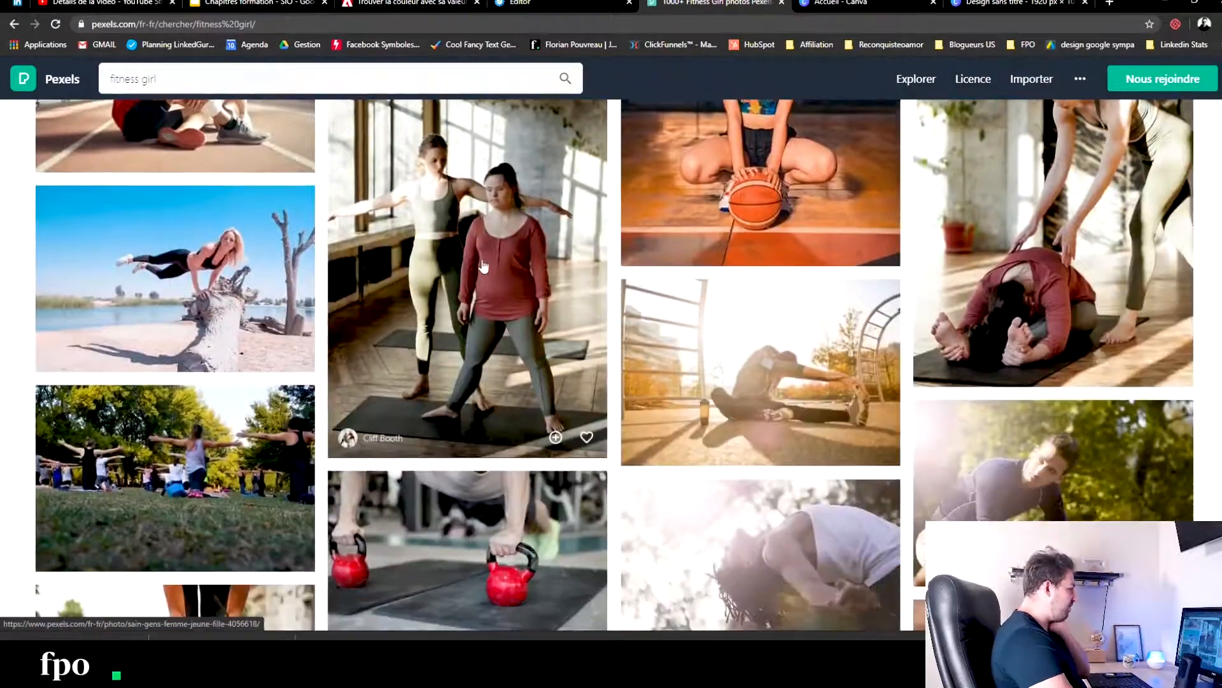
scroll(483, 266, "down", 3)
scroll(485, 269, "down", 9)
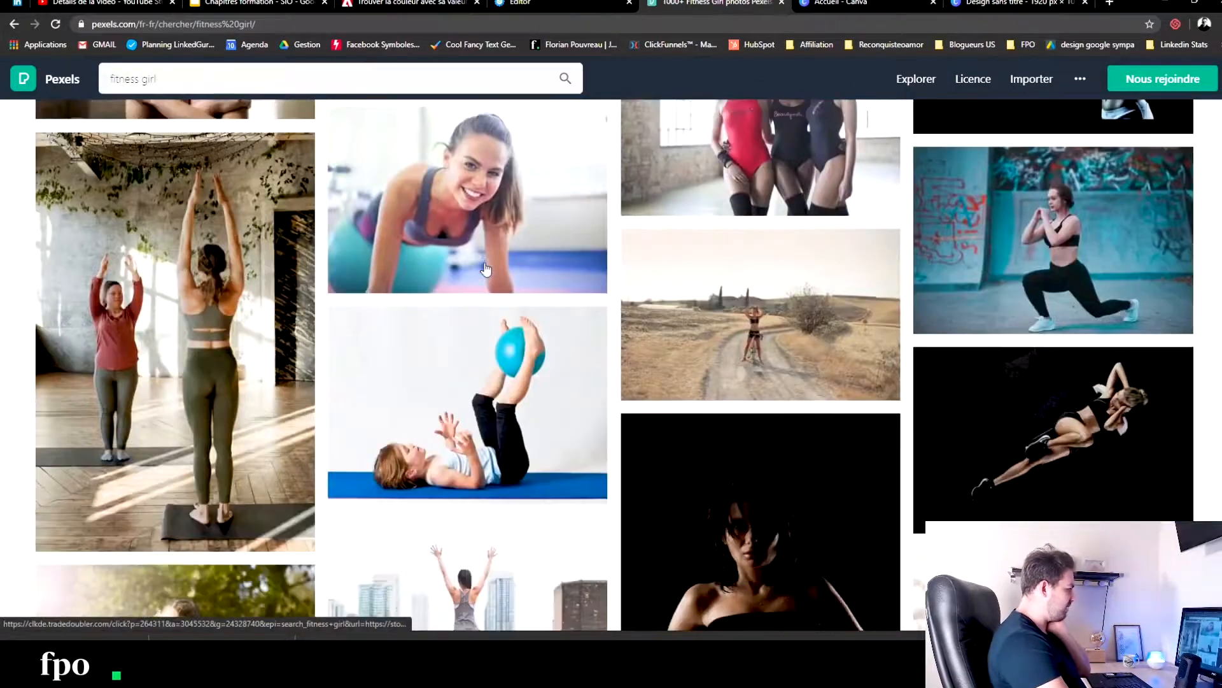
scroll(485, 270, "down", 5)
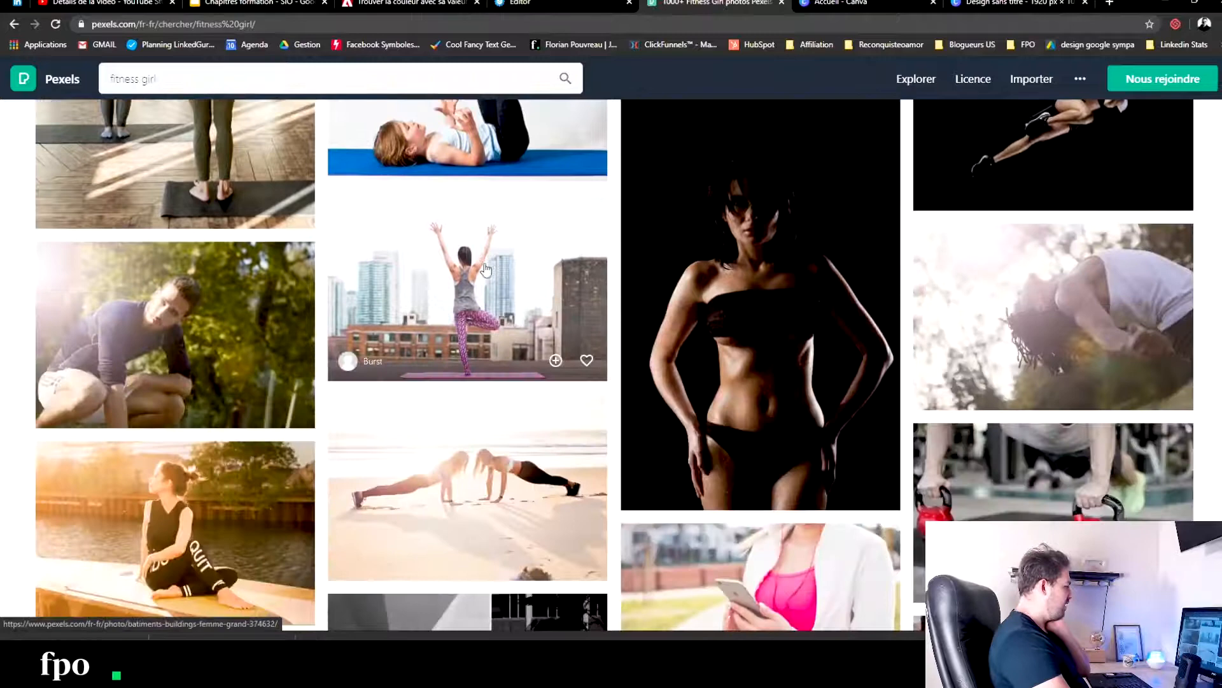
scroll(486, 270, "down", 6)
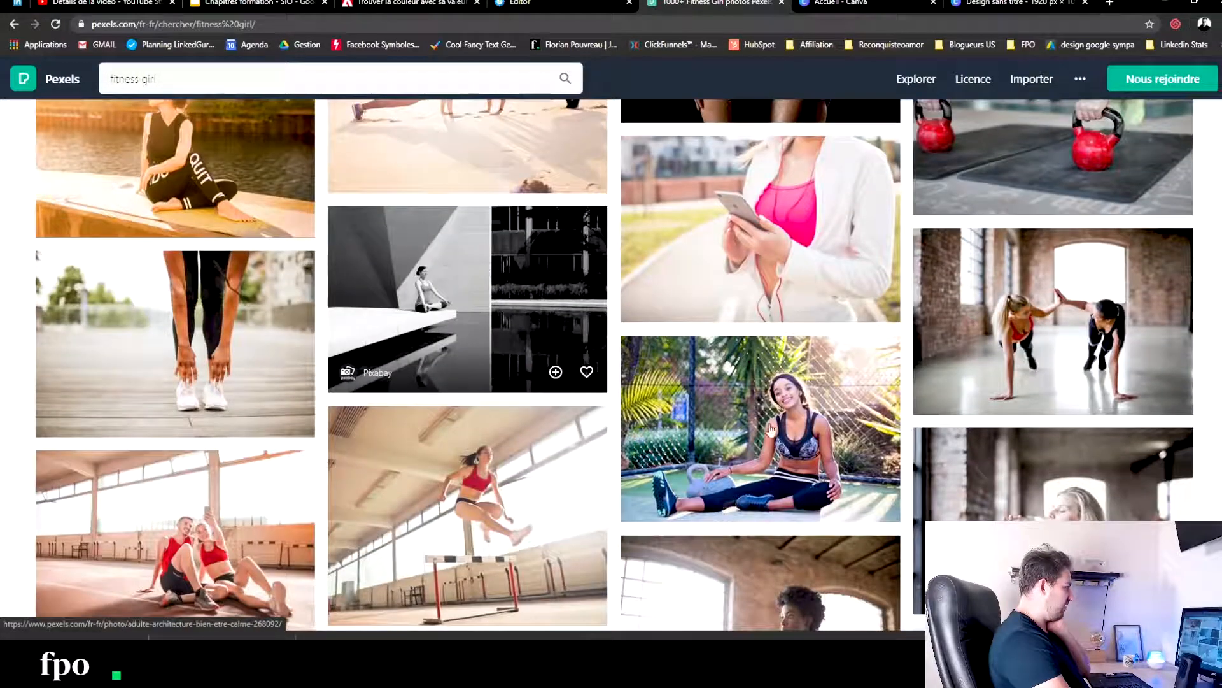
scroll(708, 387, "down", 7)
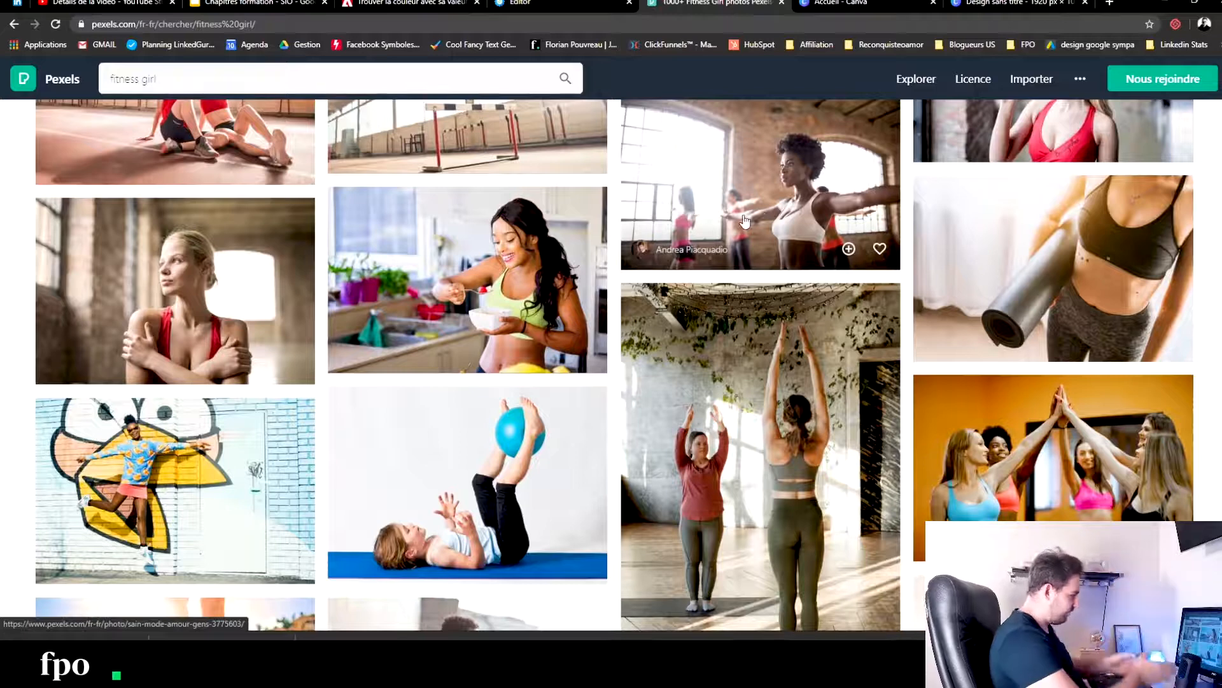
scroll(481, 245, "down", 6)
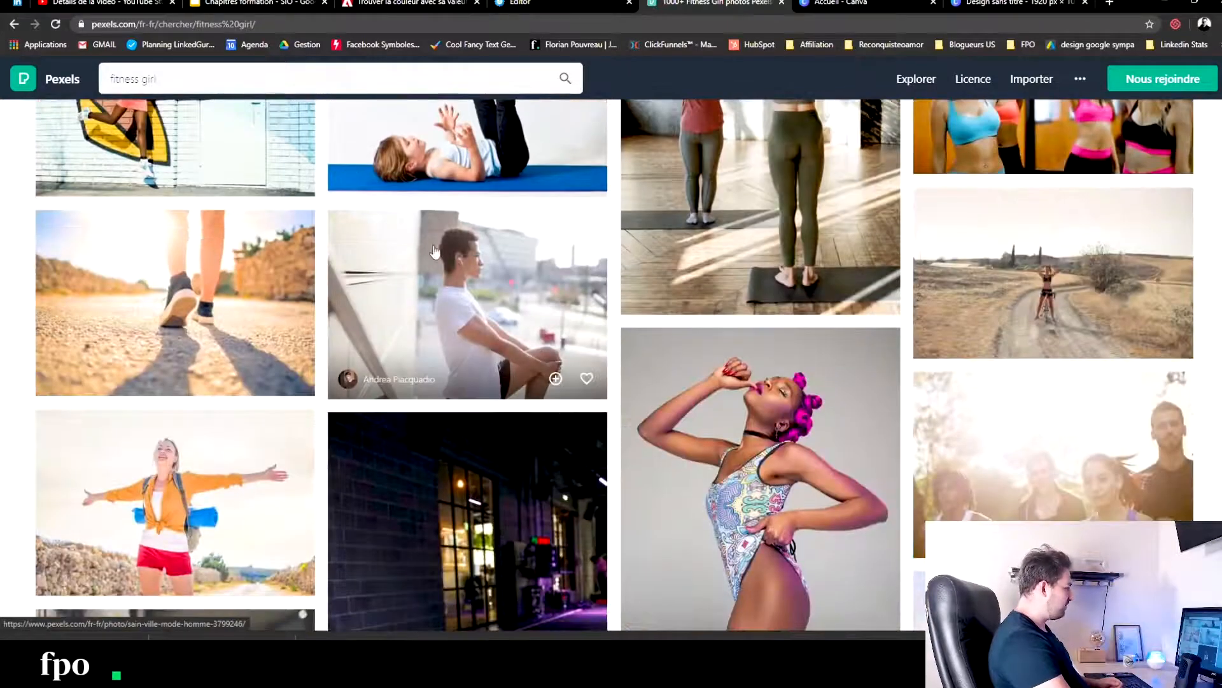
scroll(433, 250, "down", 4)
scroll(444, 267, "down", 5)
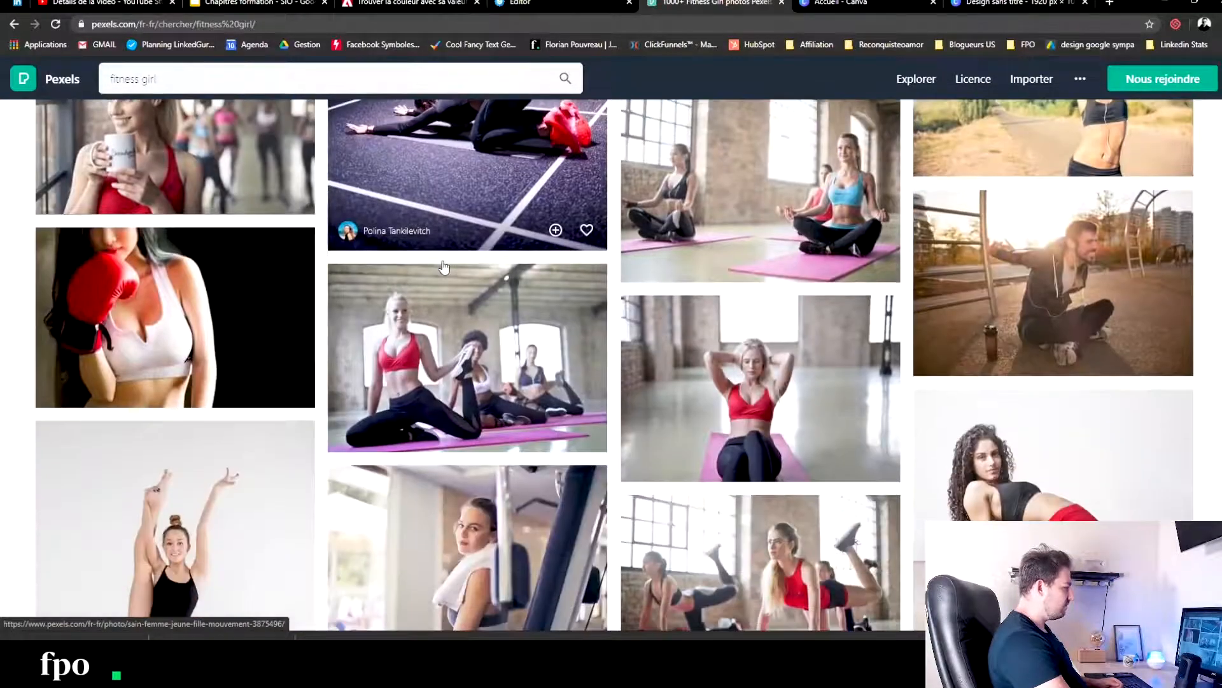
scroll(444, 266, "down", 4)
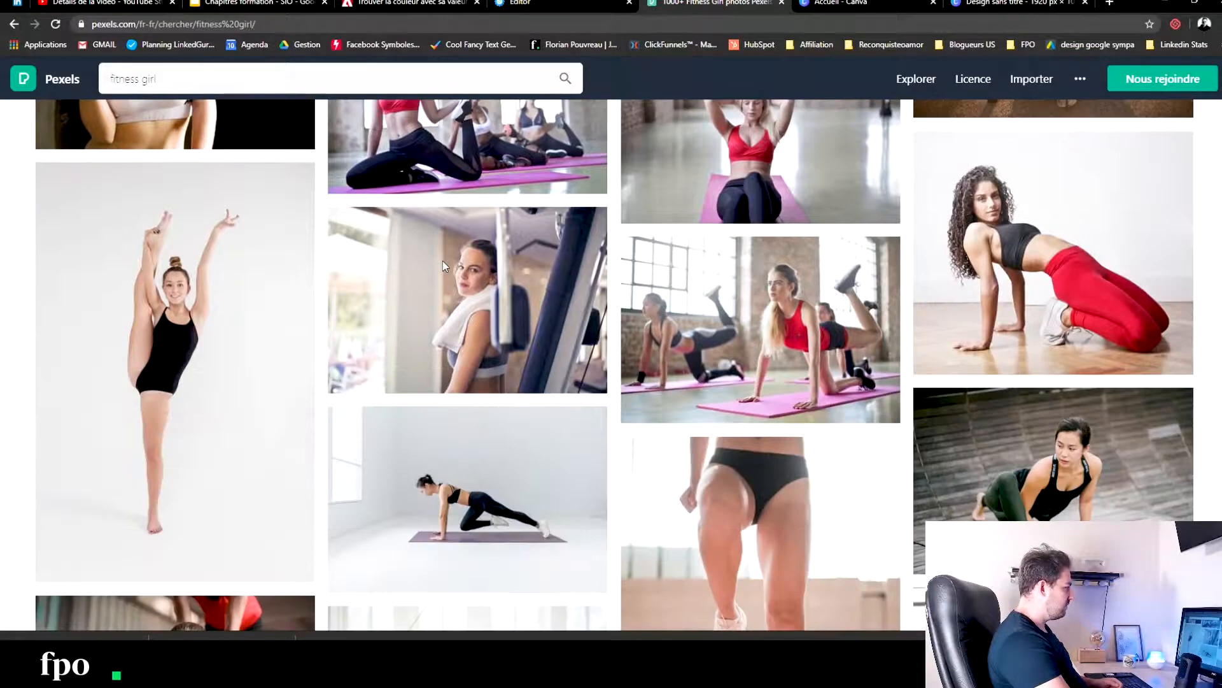
scroll(399, 280, "down", 6)
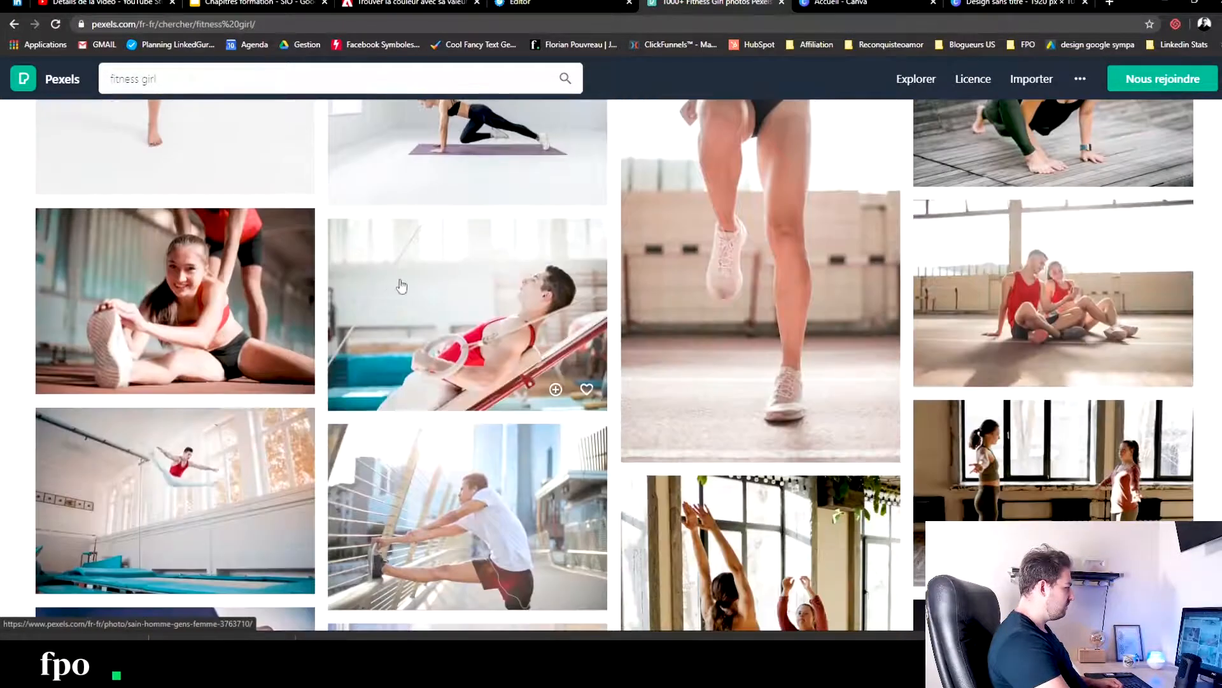
scroll(445, 286, "down", 5)
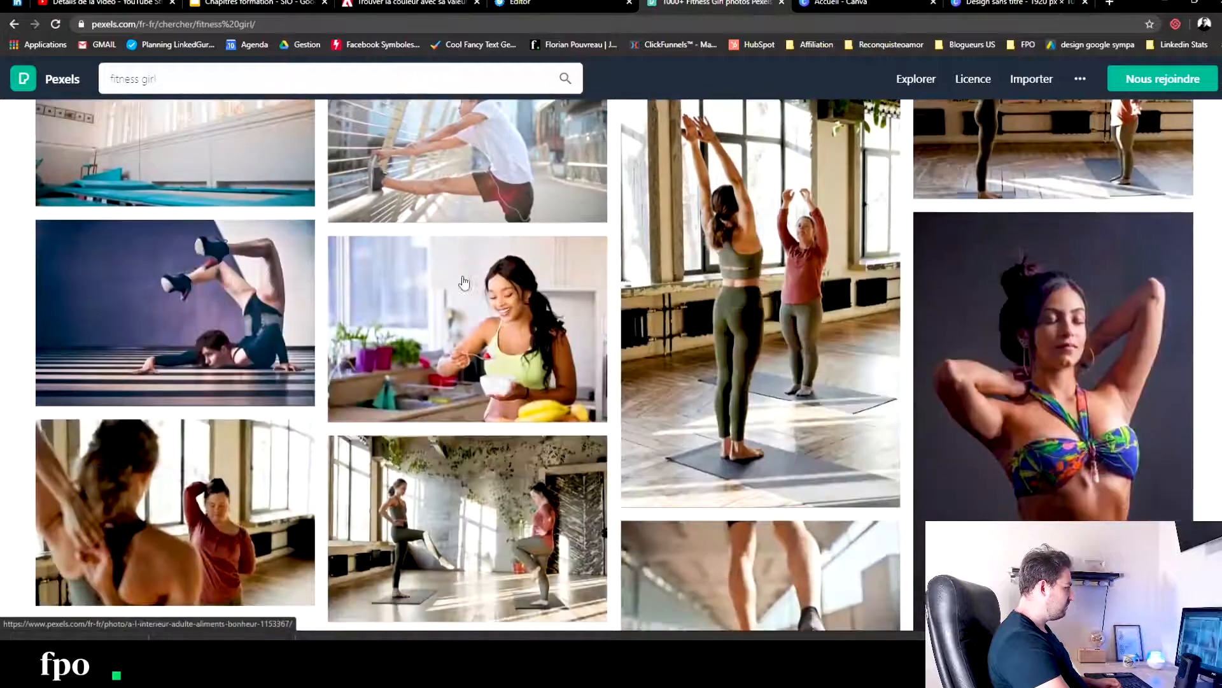
scroll(766, 284, "down", 4)
scroll(766, 284, "down", 5)
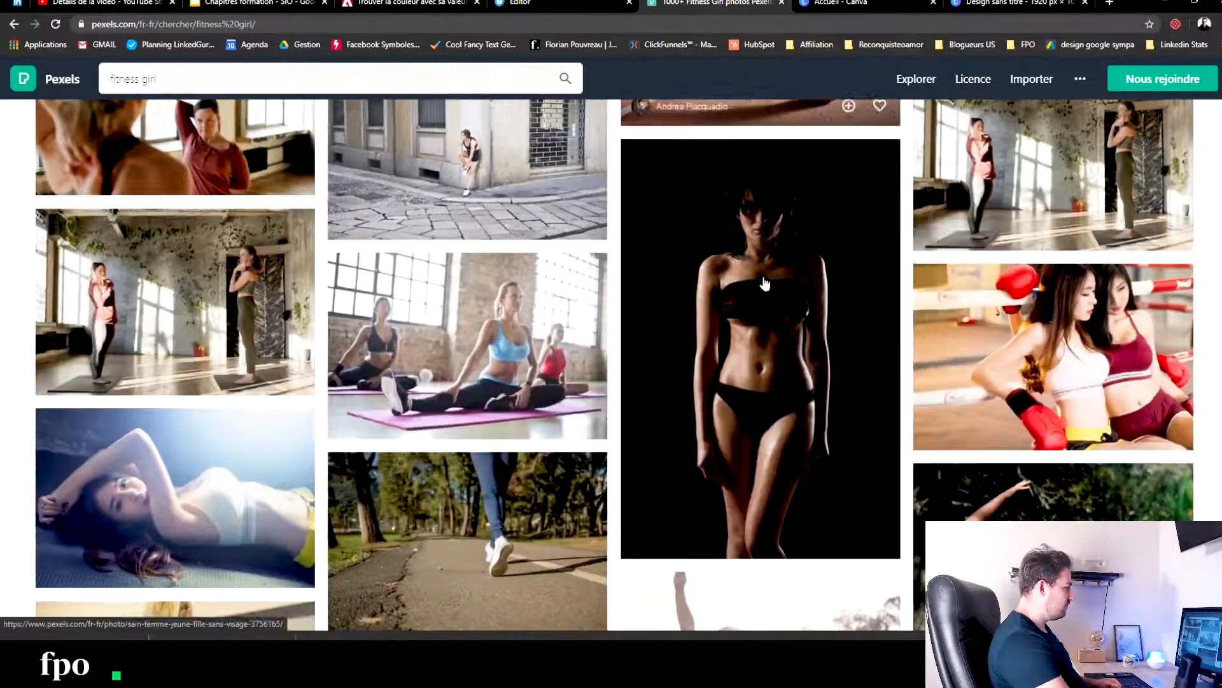
scroll(796, 261, "down", 10)
scroll(801, 262, "down", 3)
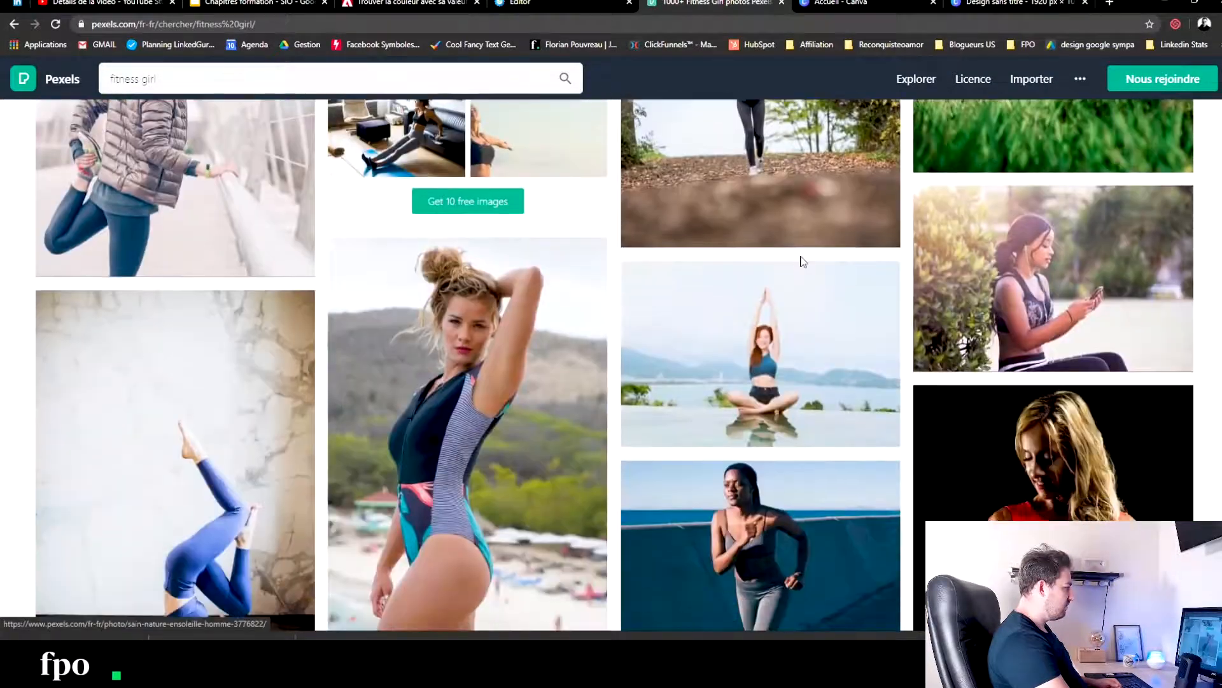
scroll(800, 260, "down", 3)
scroll(829, 325, "down", 5)
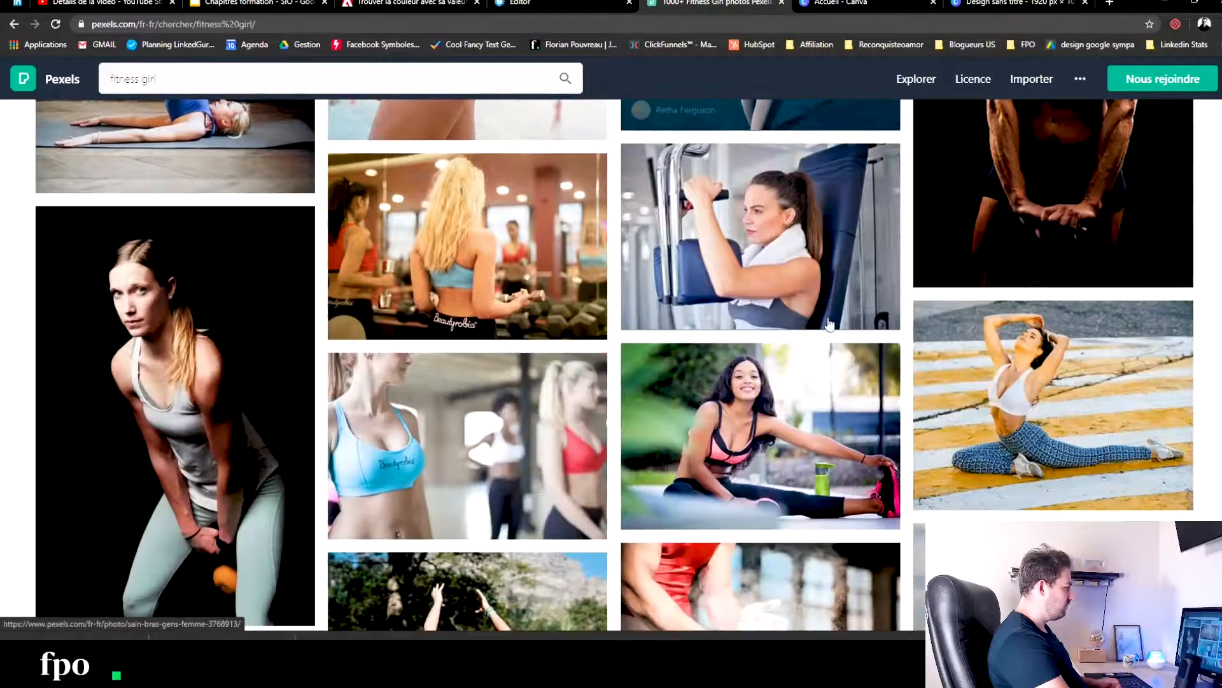
scroll(783, 224, "down", 4)
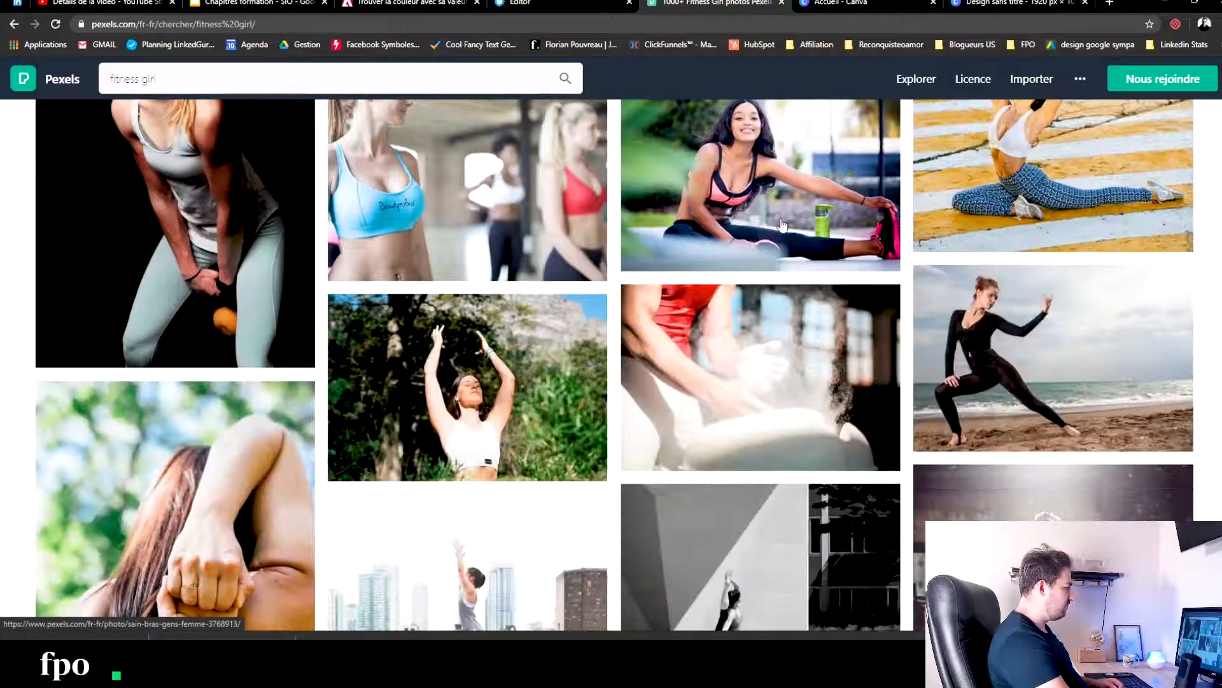
scroll(787, 307, "down", 5)
scroll(786, 307, "down", 9)
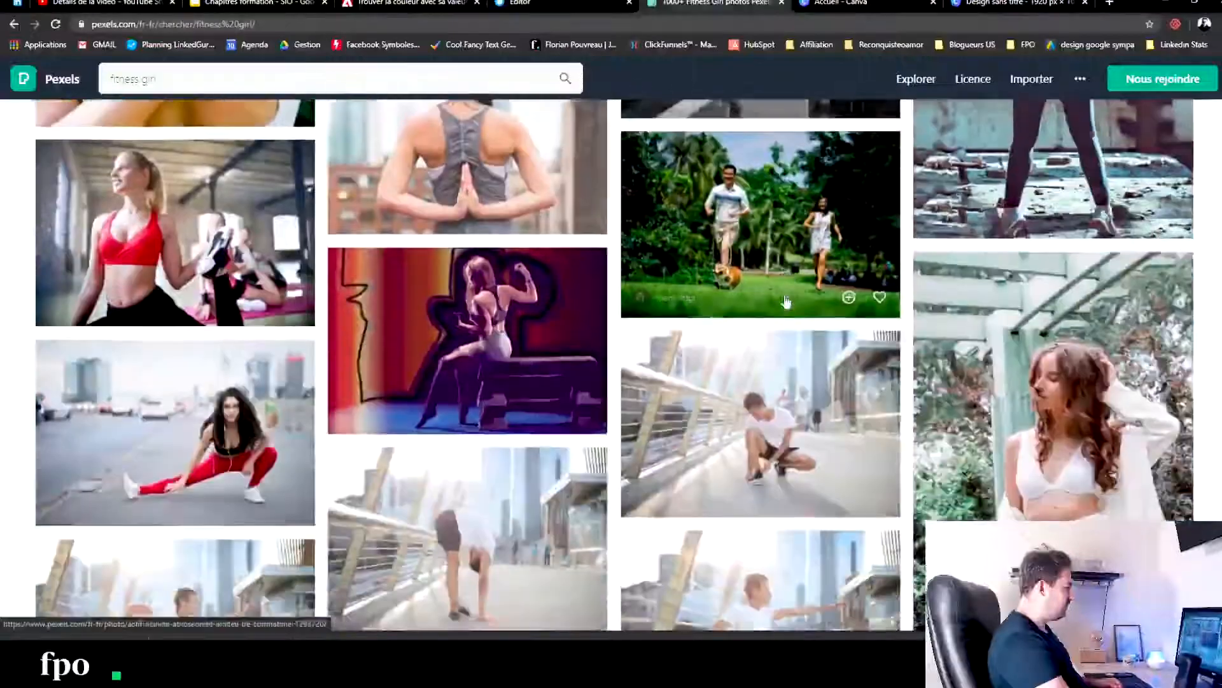
scroll(771, 325, "down", 5)
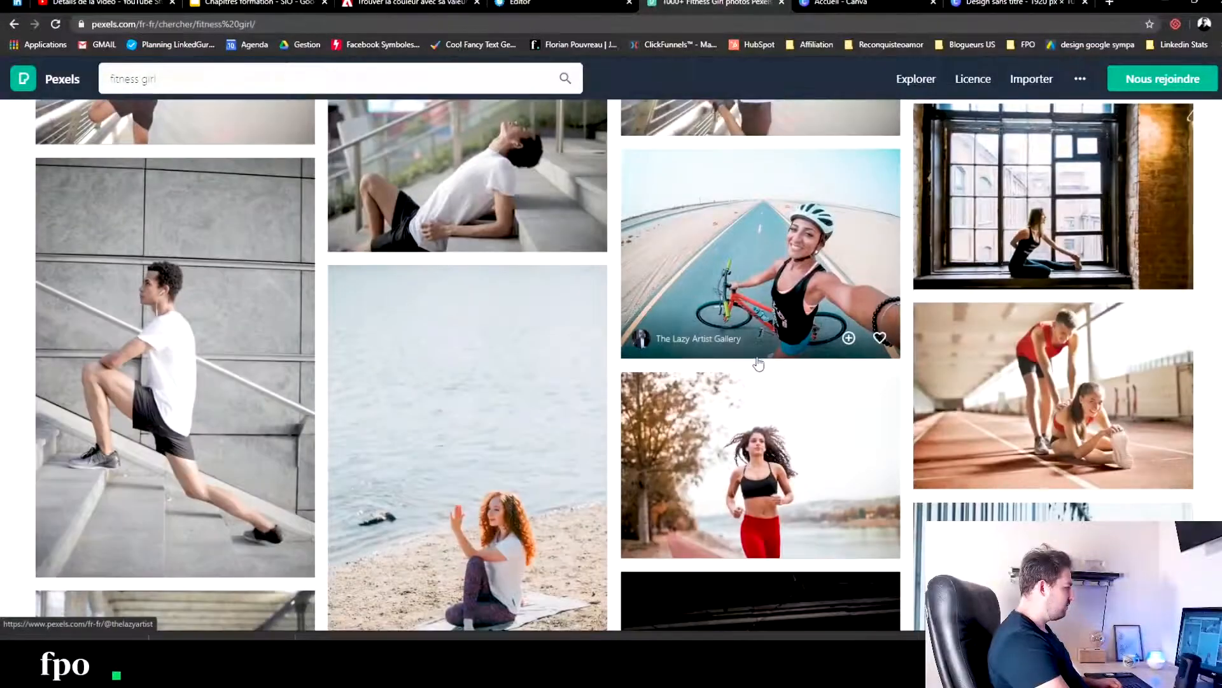
scroll(764, 353, "down", 5)
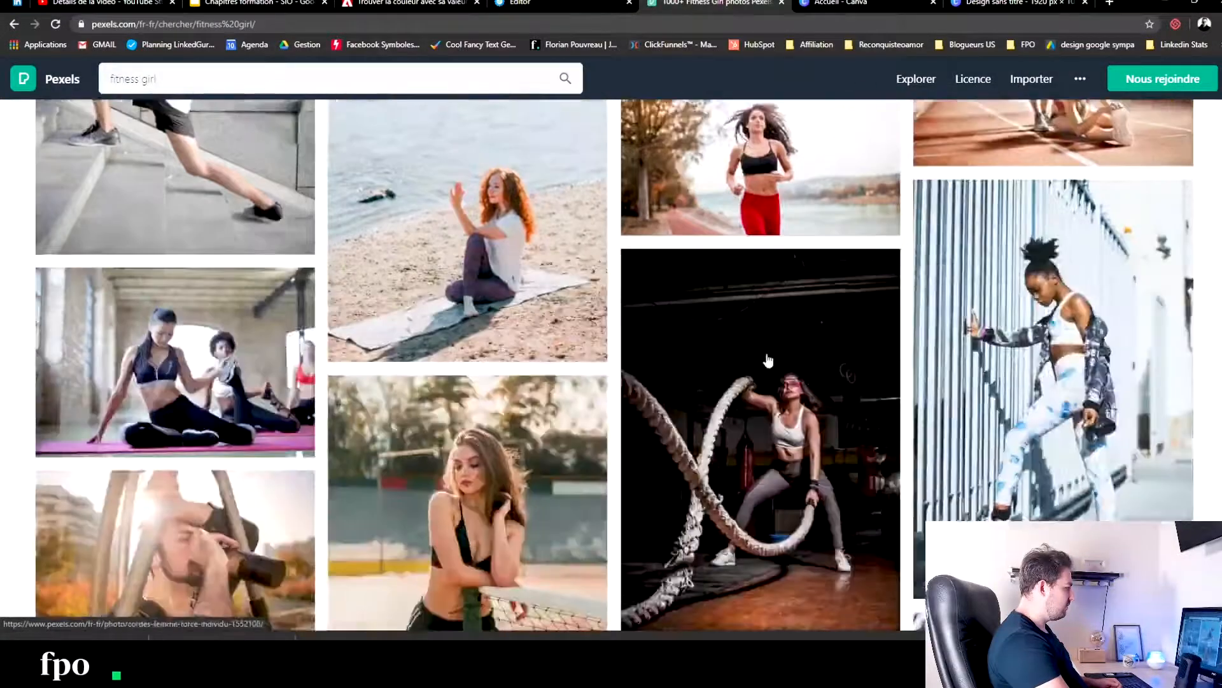
scroll(769, 358, "up", 2)
scroll(769, 358, "down", 4)
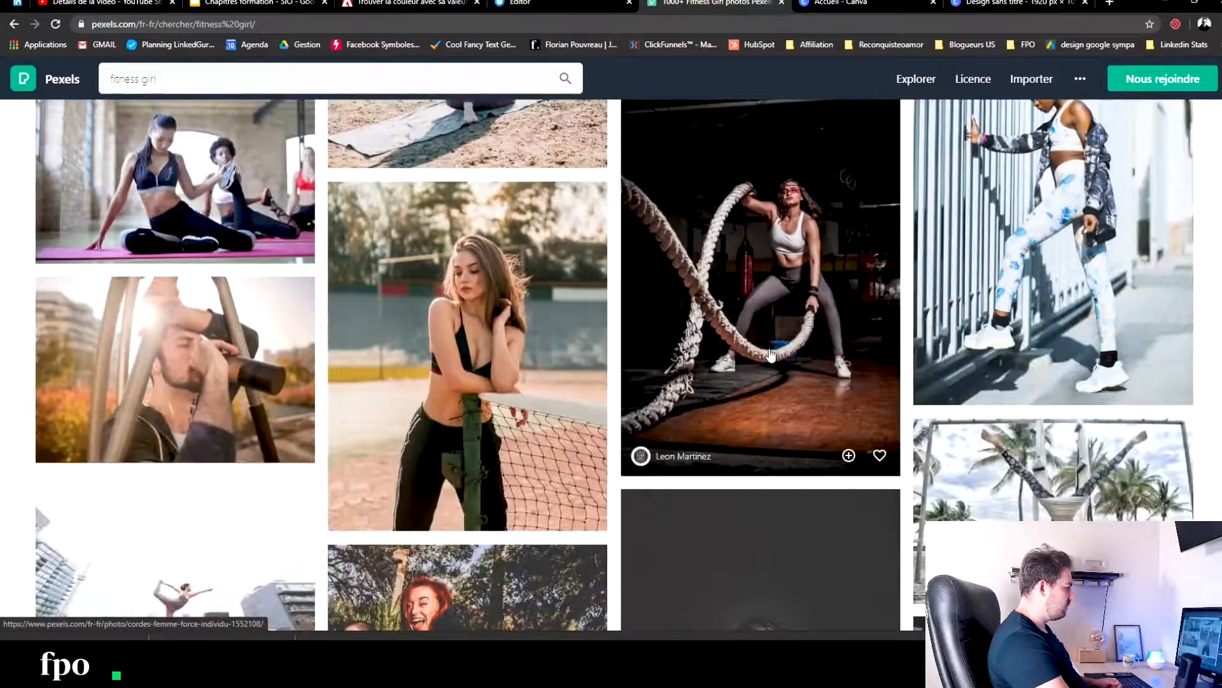
scroll(770, 355, "down", 6)
scroll(771, 355, "down", 4)
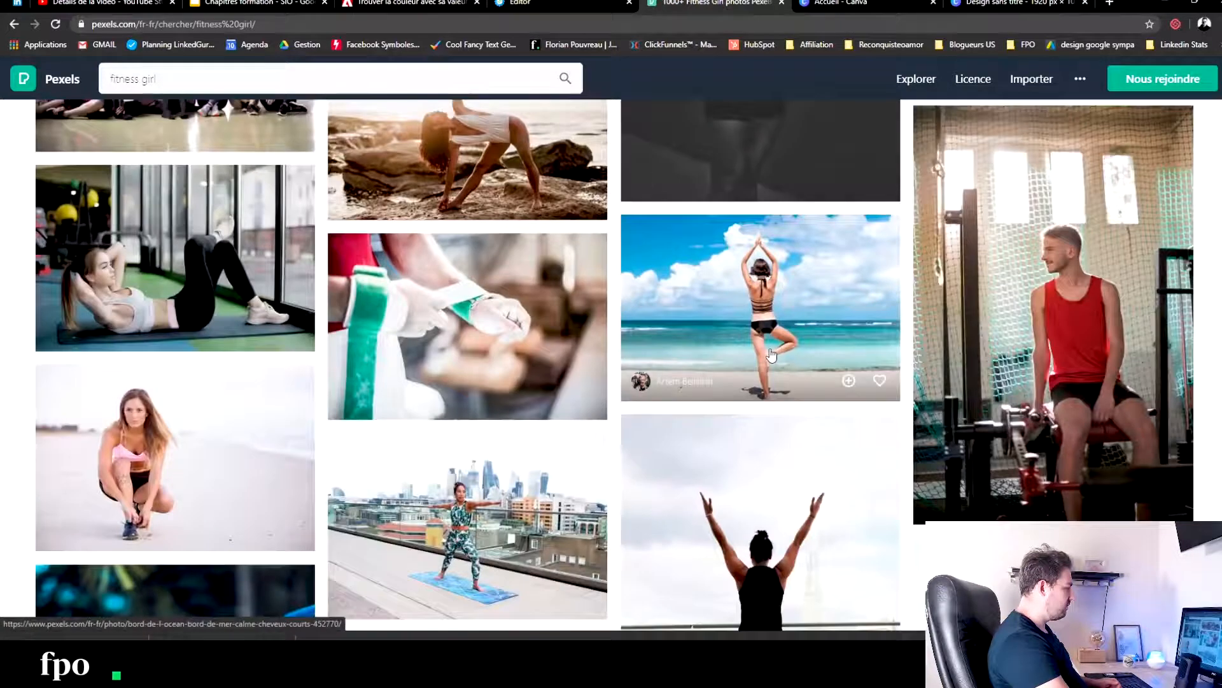
scroll(771, 355, "down", 5)
scroll(774, 352, "down", 4)
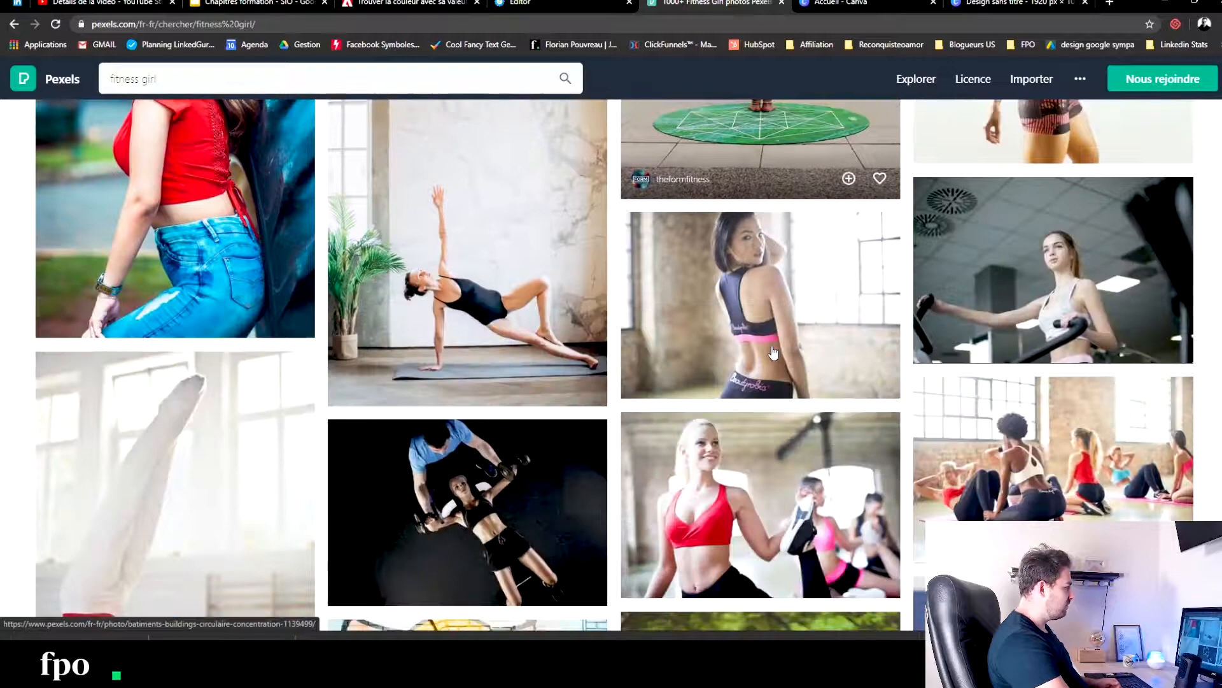
scroll(773, 352, "down", 4)
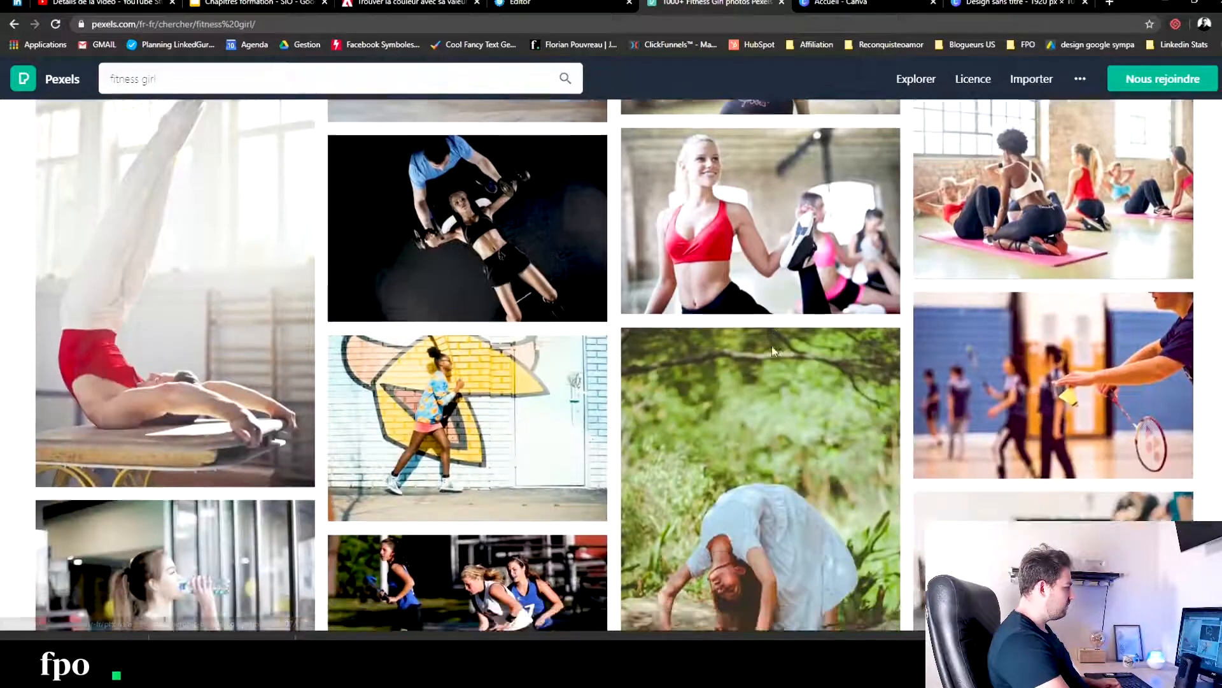
scroll(772, 351, "down", 14)
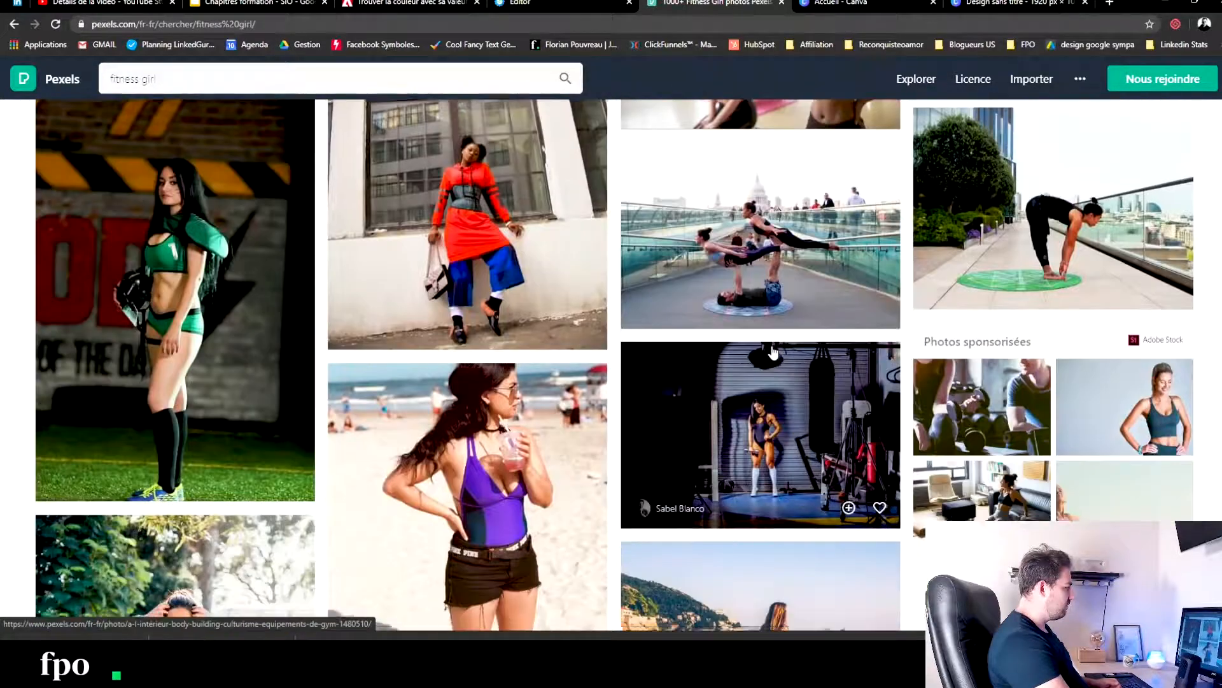
scroll(772, 352, "down", 10)
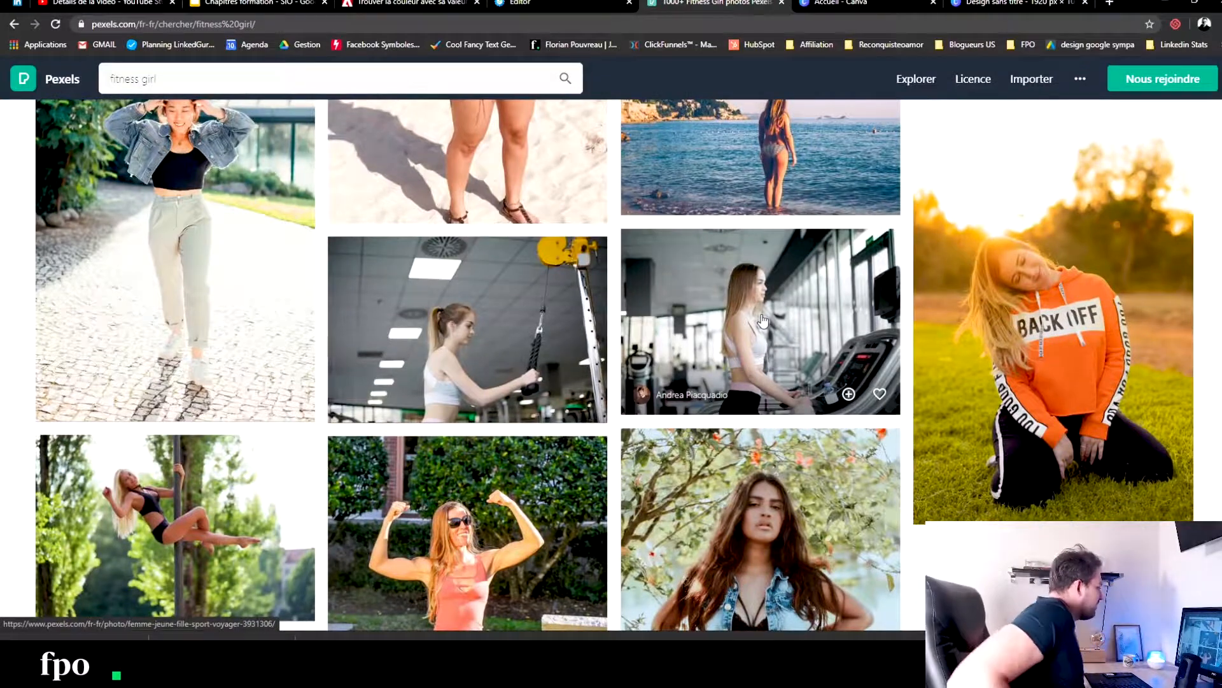
scroll(700, 312, "down", 4)
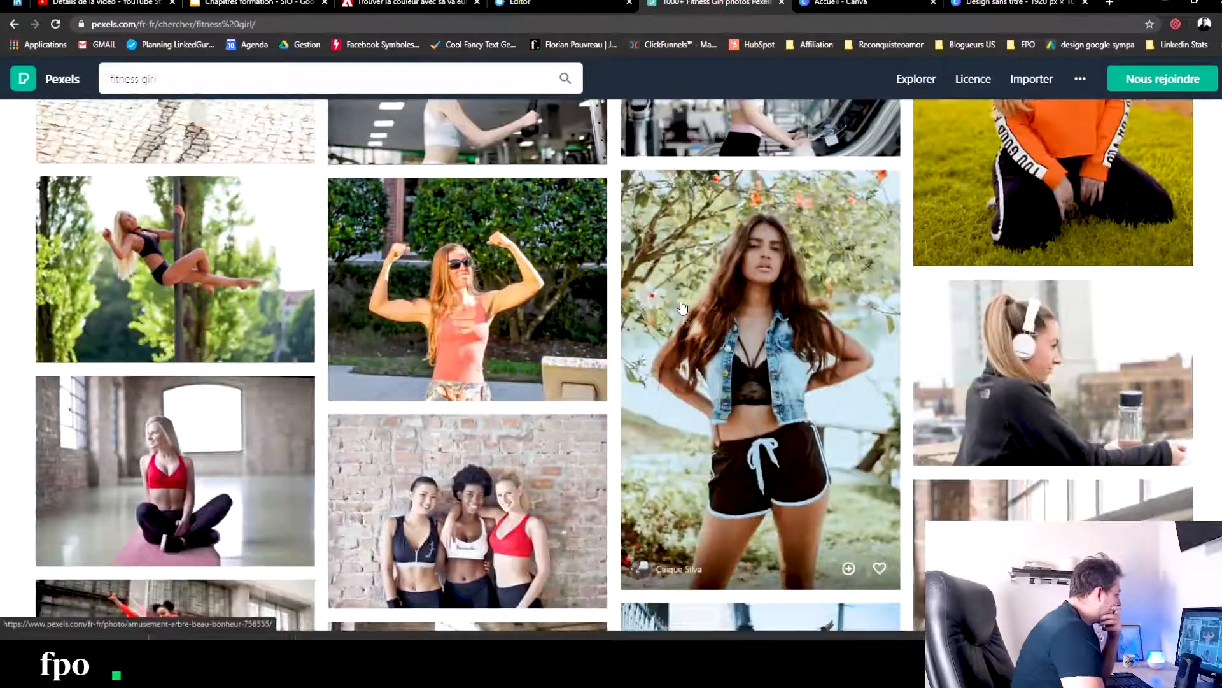
scroll(775, 258, "down", 4)
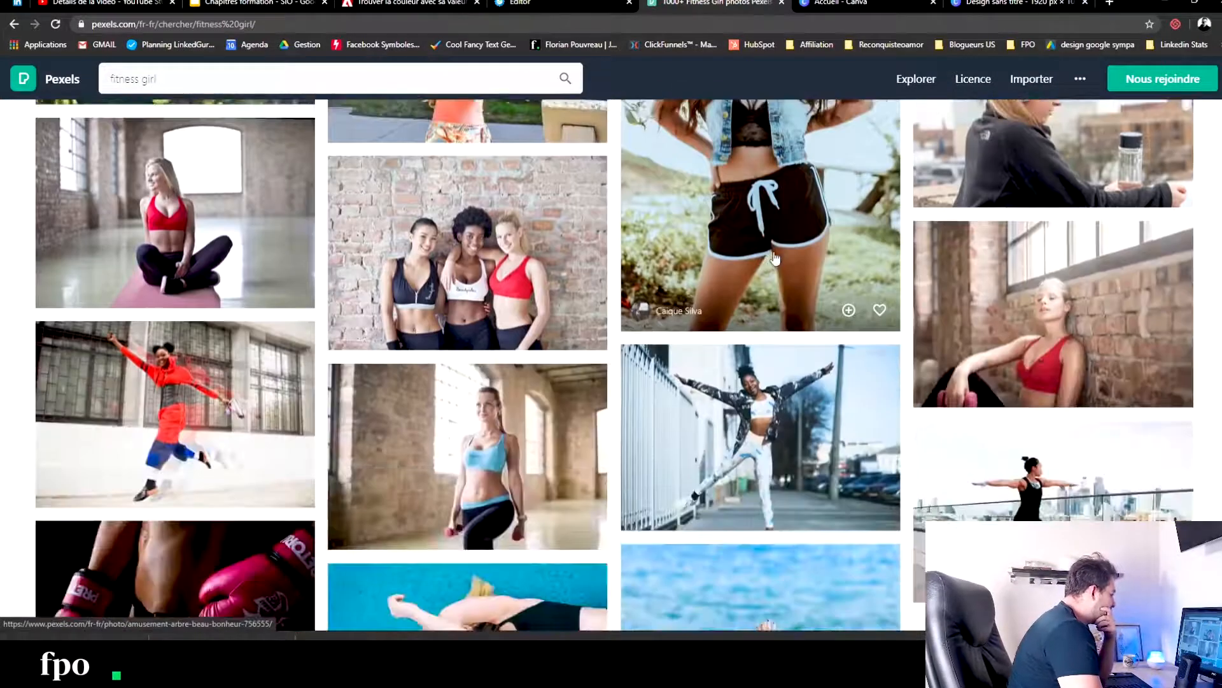
scroll(774, 258, "down", 4)
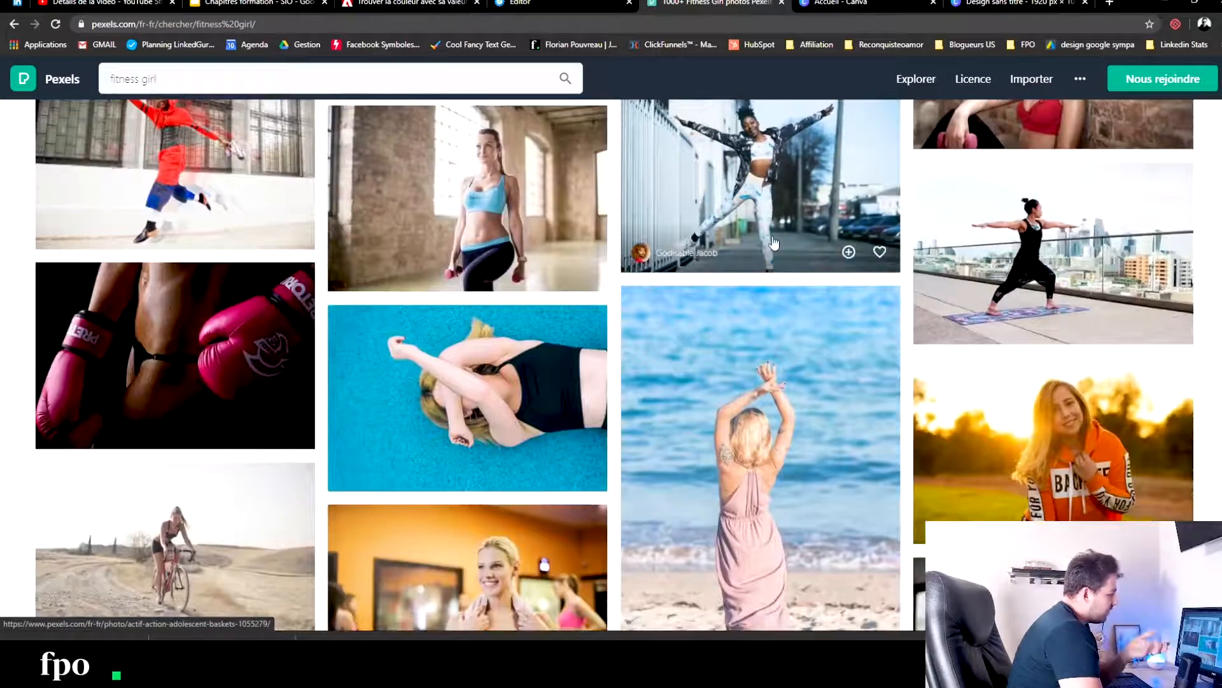
scroll(757, 248, "down", 6)
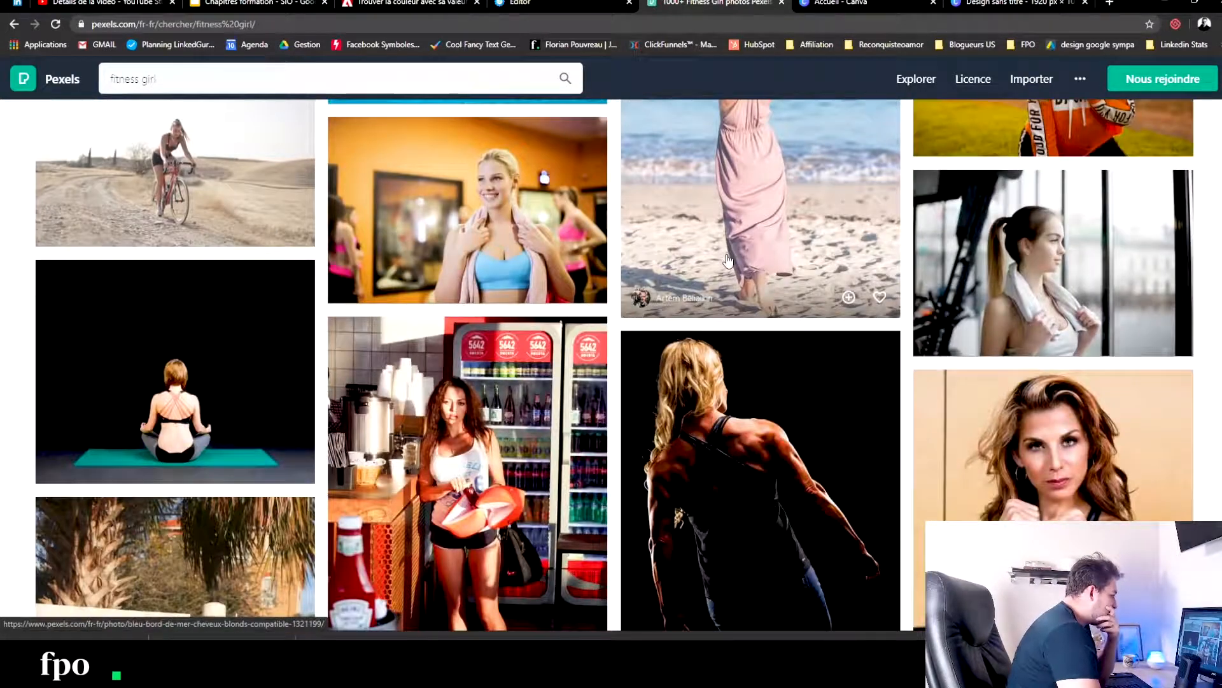
scroll(728, 260, "down", 3)
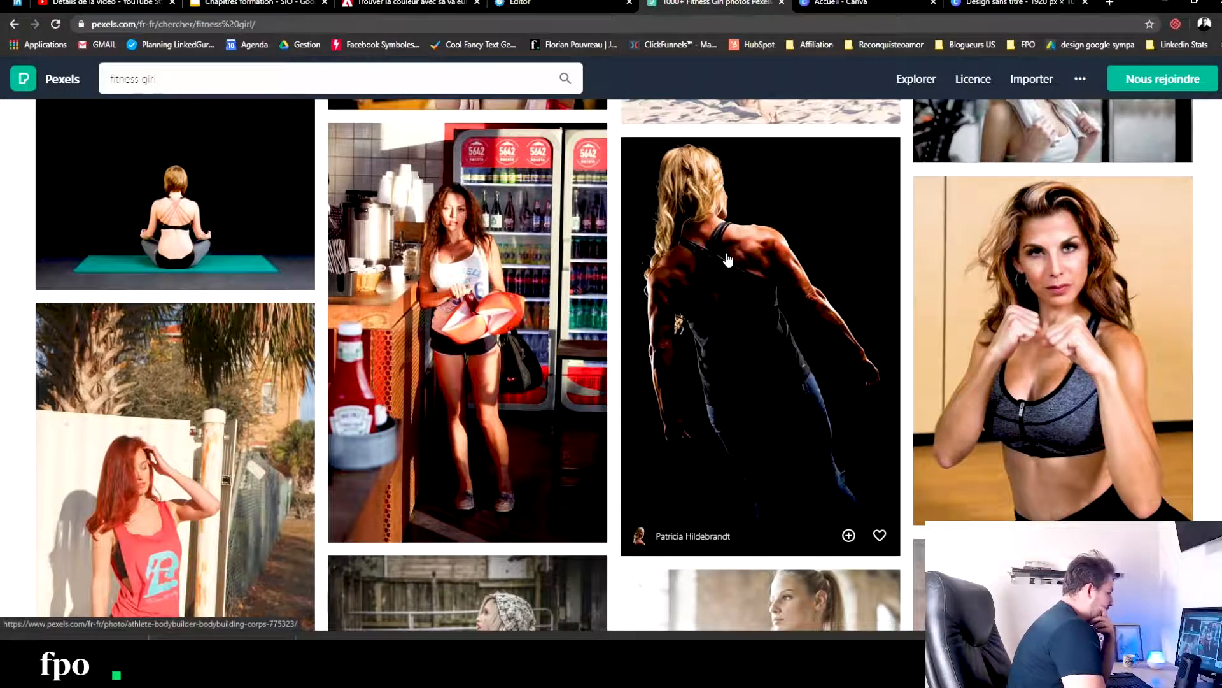
scroll(728, 259, "down", 5)
scroll(728, 260, "down", 5)
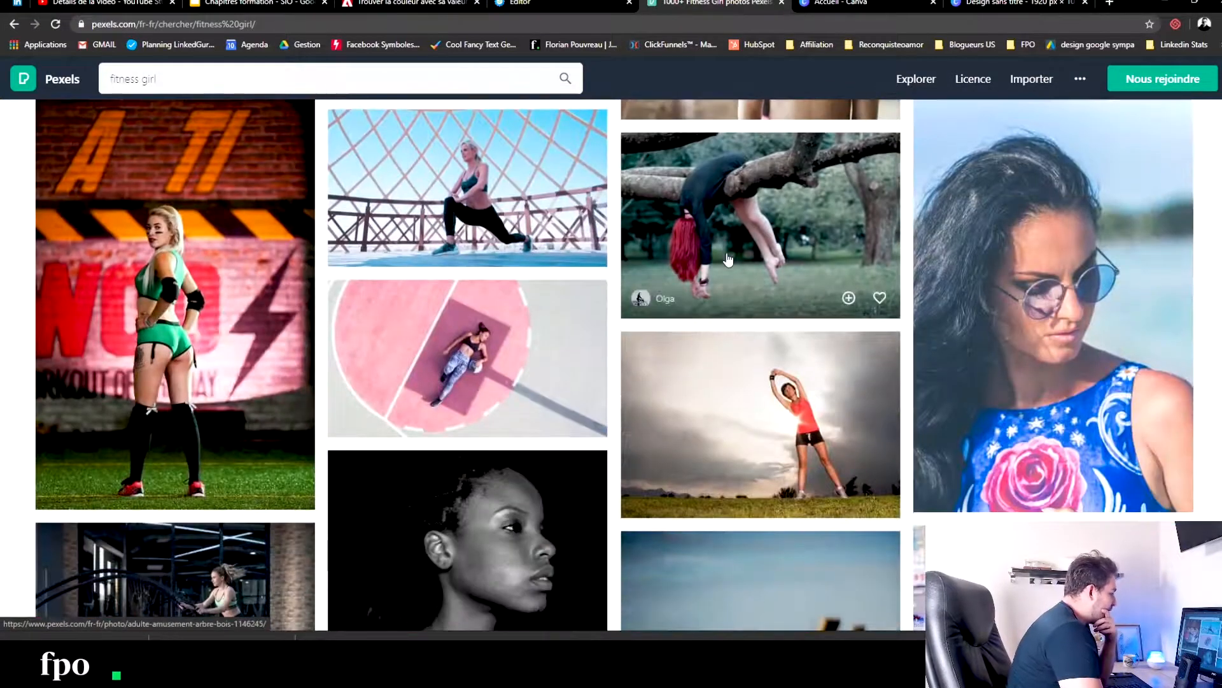
- Find the black-and-white photo of a woman standing with hands on hips in the "fitness girl" results and download it for free
scroll(728, 260, "down", 10)
scroll(731, 259, "down", 5)
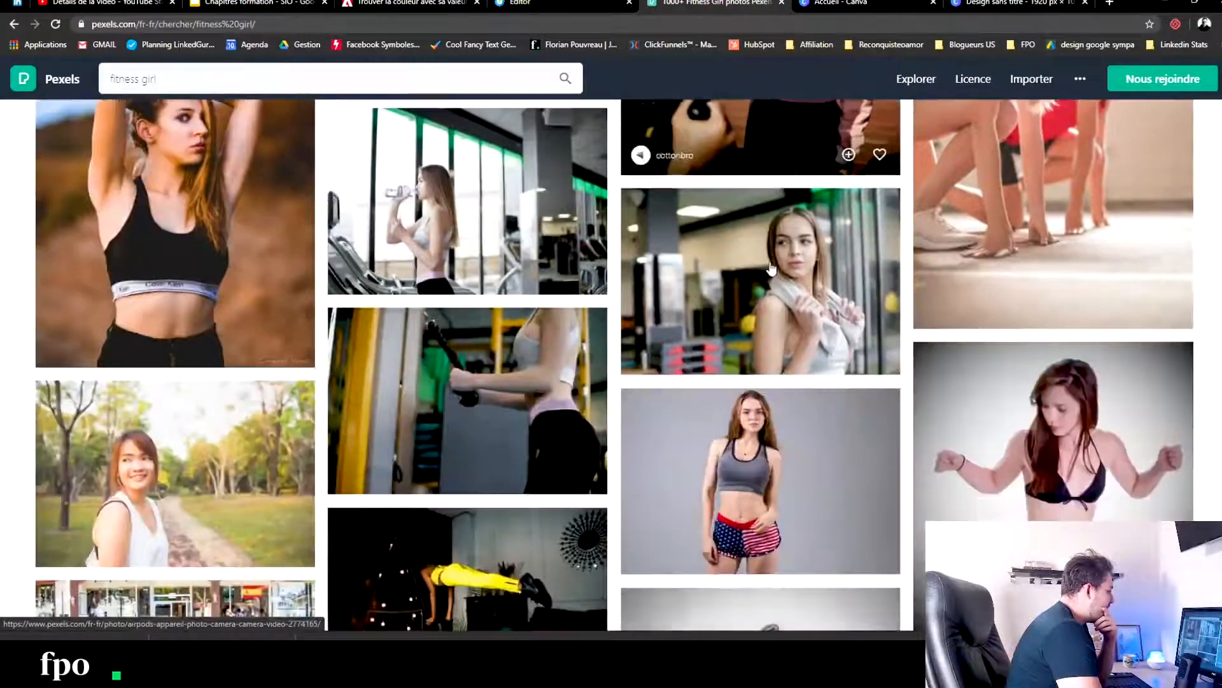
scroll(771, 268, "down", 8)
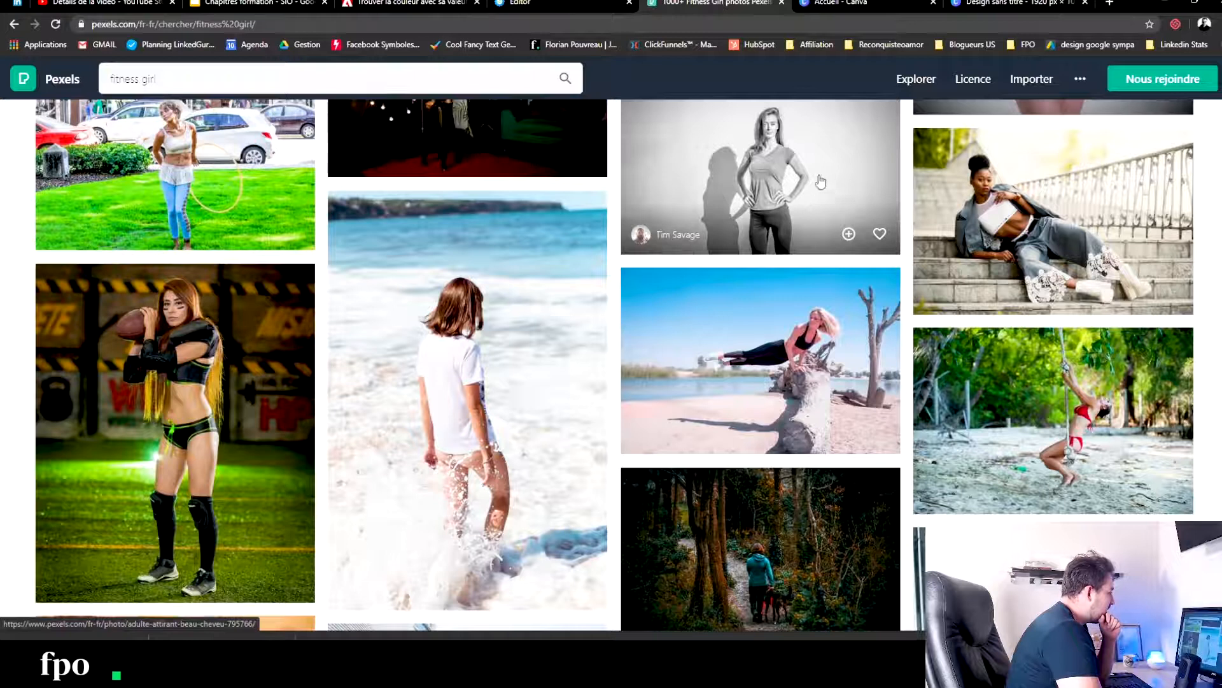
left_click(821, 178)
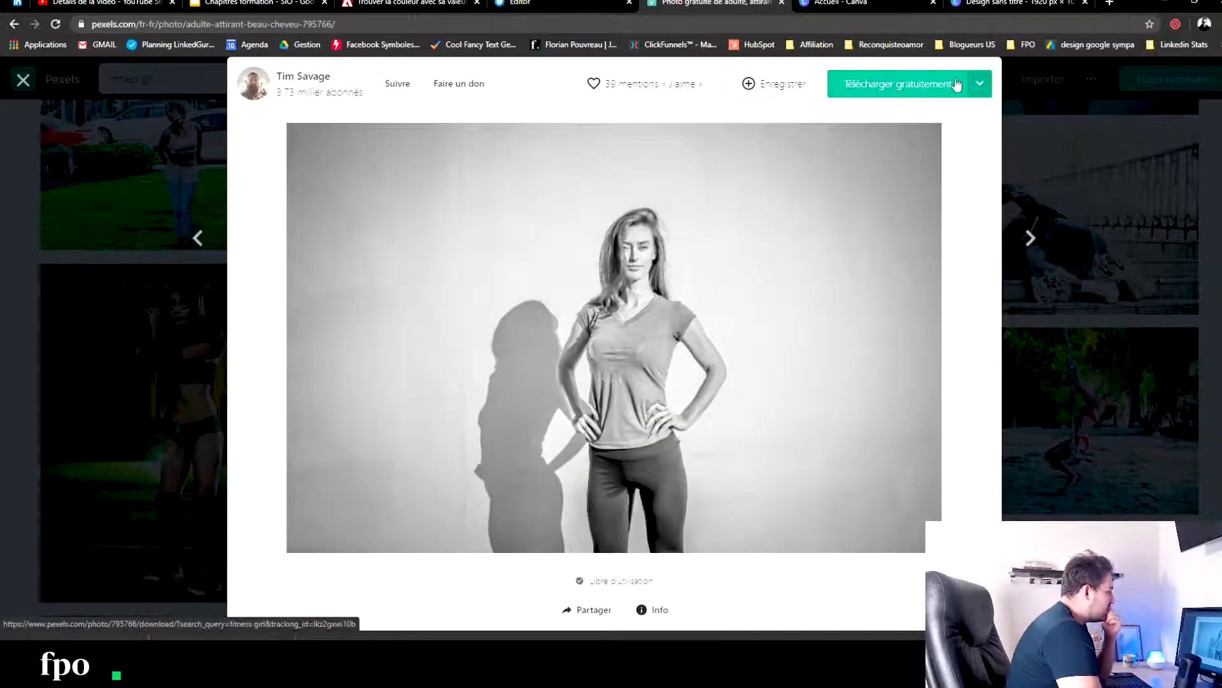
left_click(934, 92)
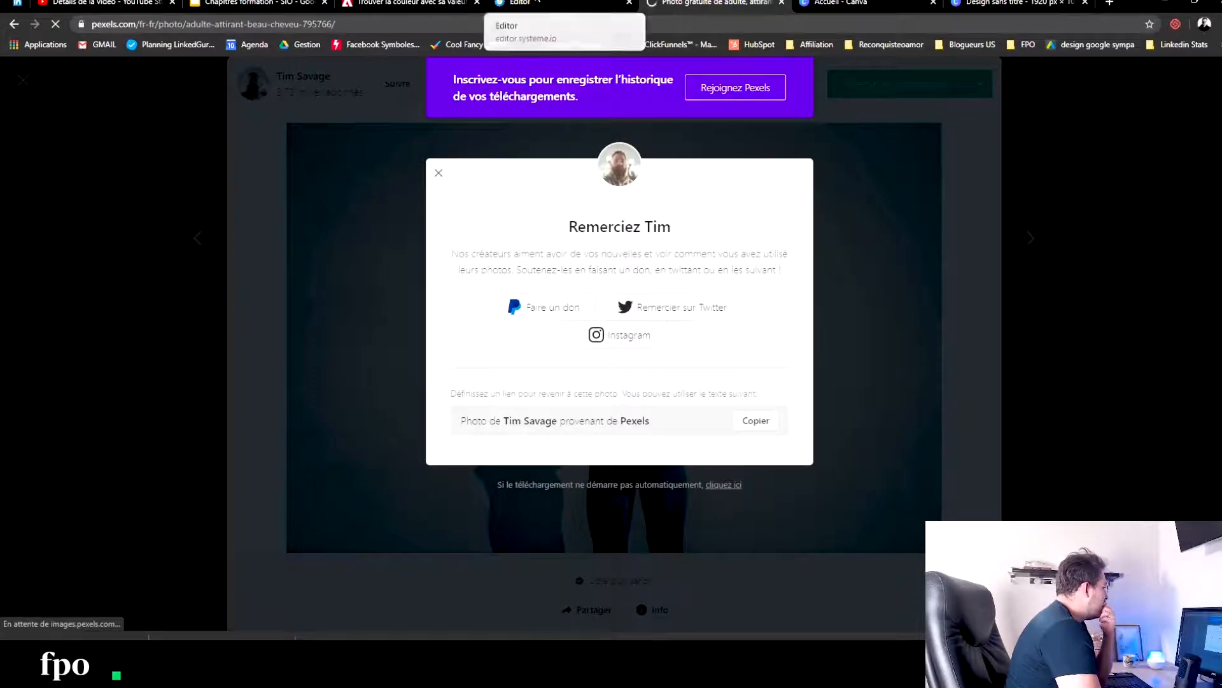
- Switch to the systeme.io editor and upload woman-wearing-gray-blouse-795766 into the image placeholder beside the "QUI SUIS-JE" text
left_click(539, 3)
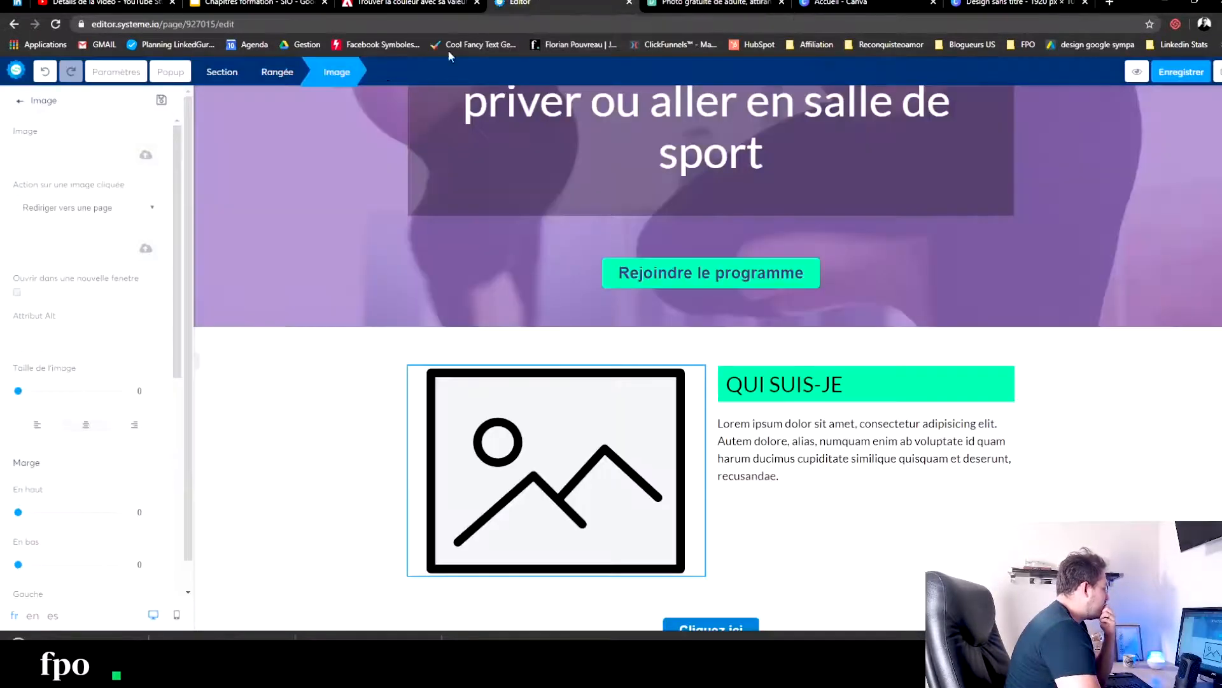
left_click(321, 448)
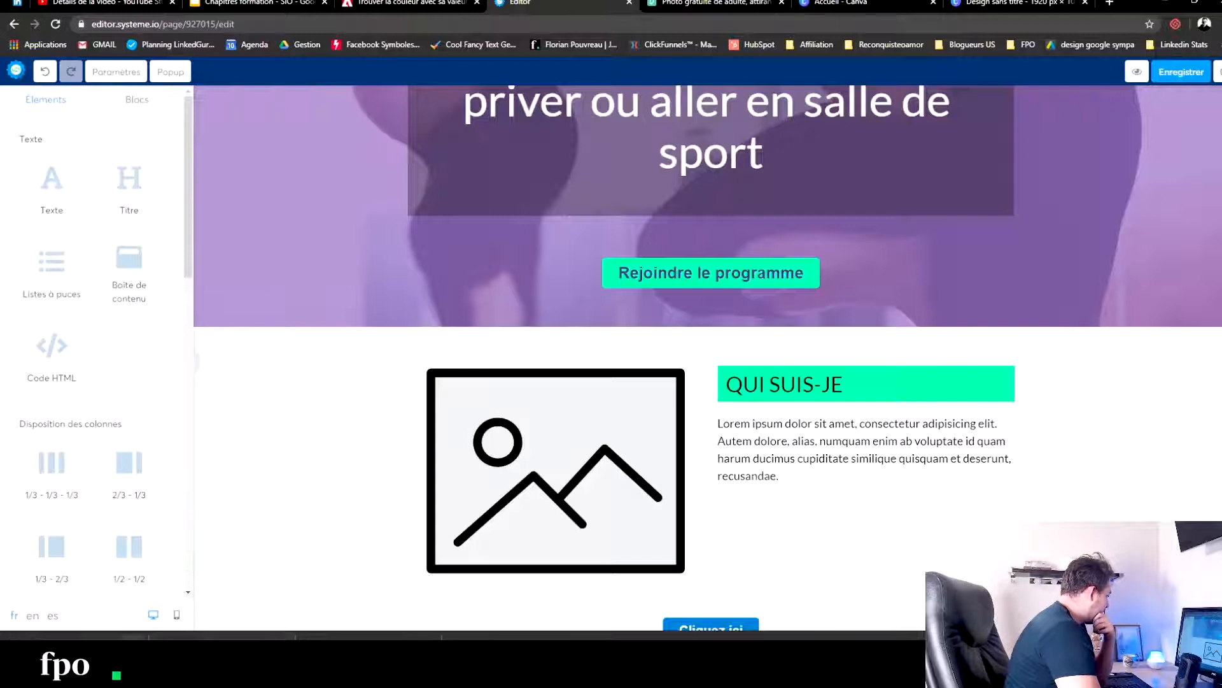
left_click(488, 486)
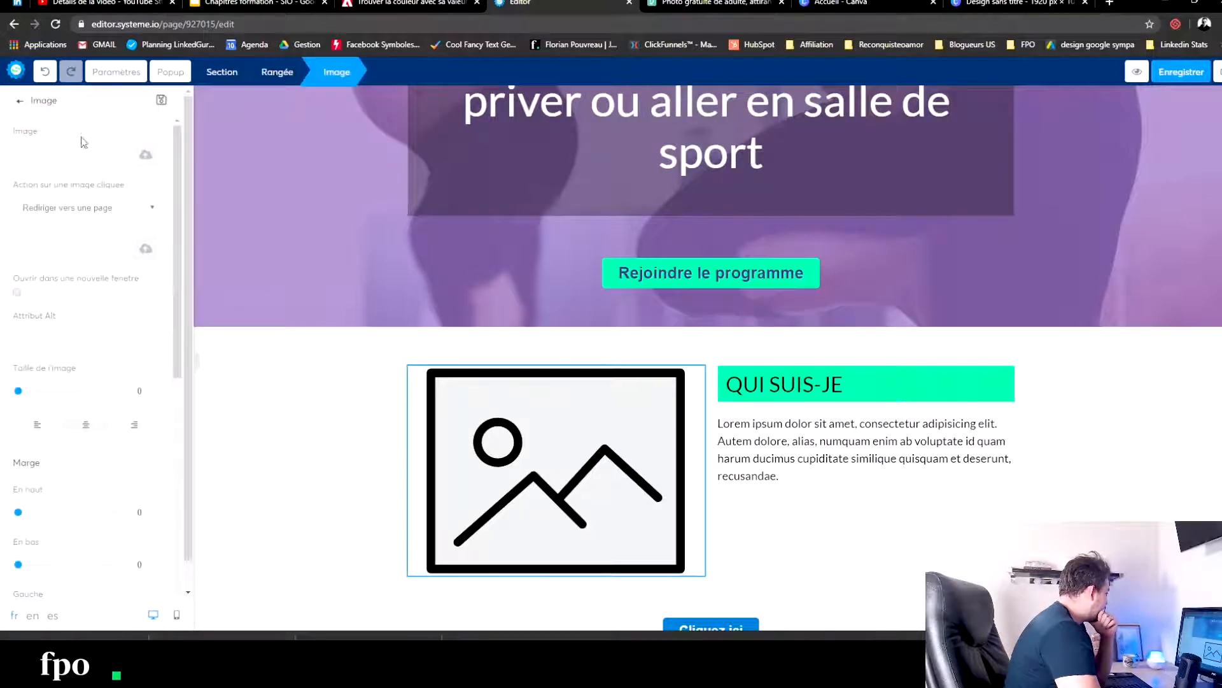
left_click(147, 156)
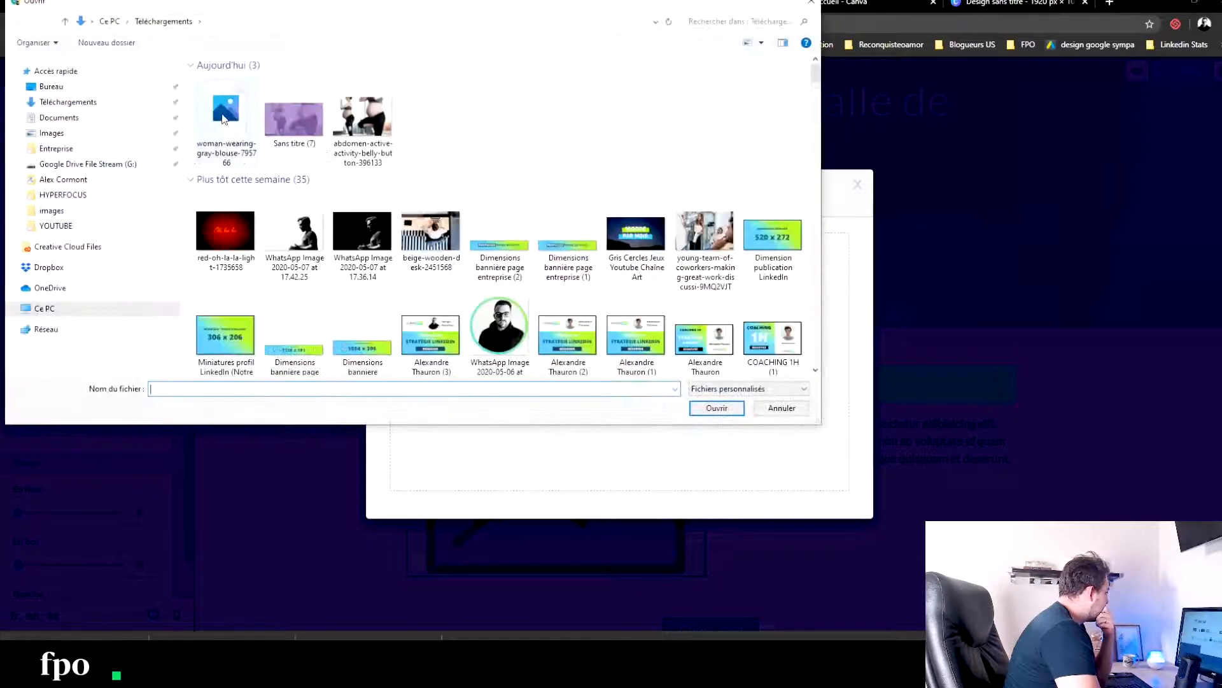
left_click(224, 119)
left_click(717, 408)
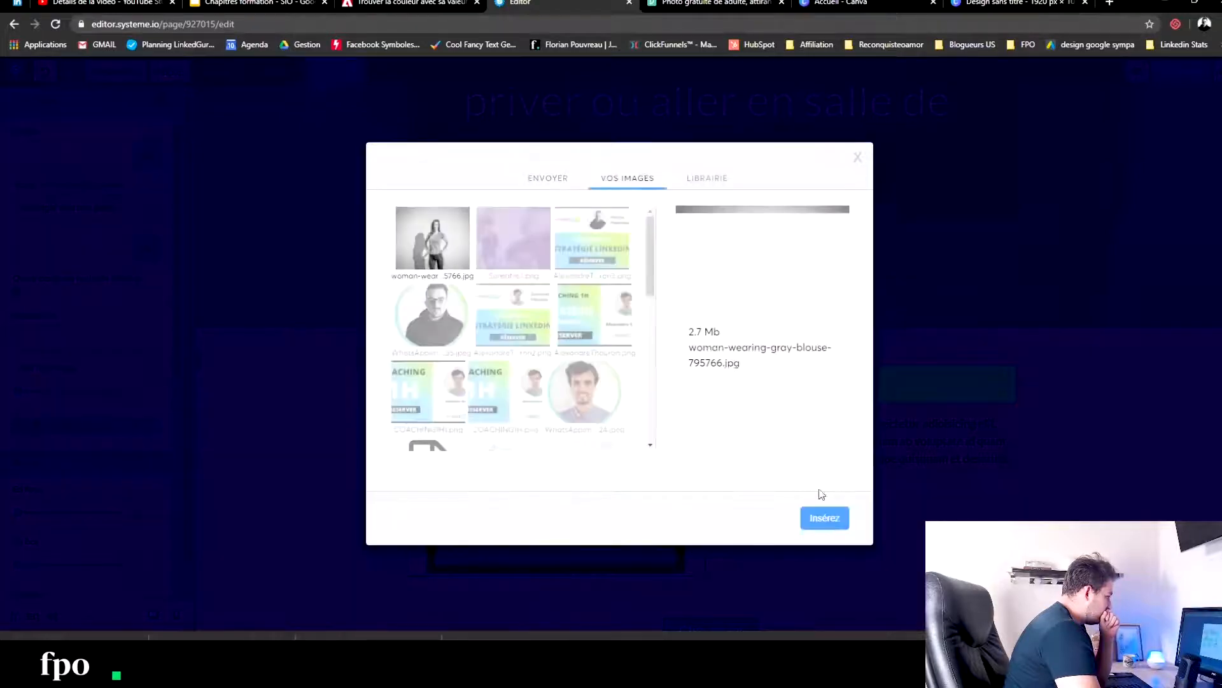
left_click(825, 518)
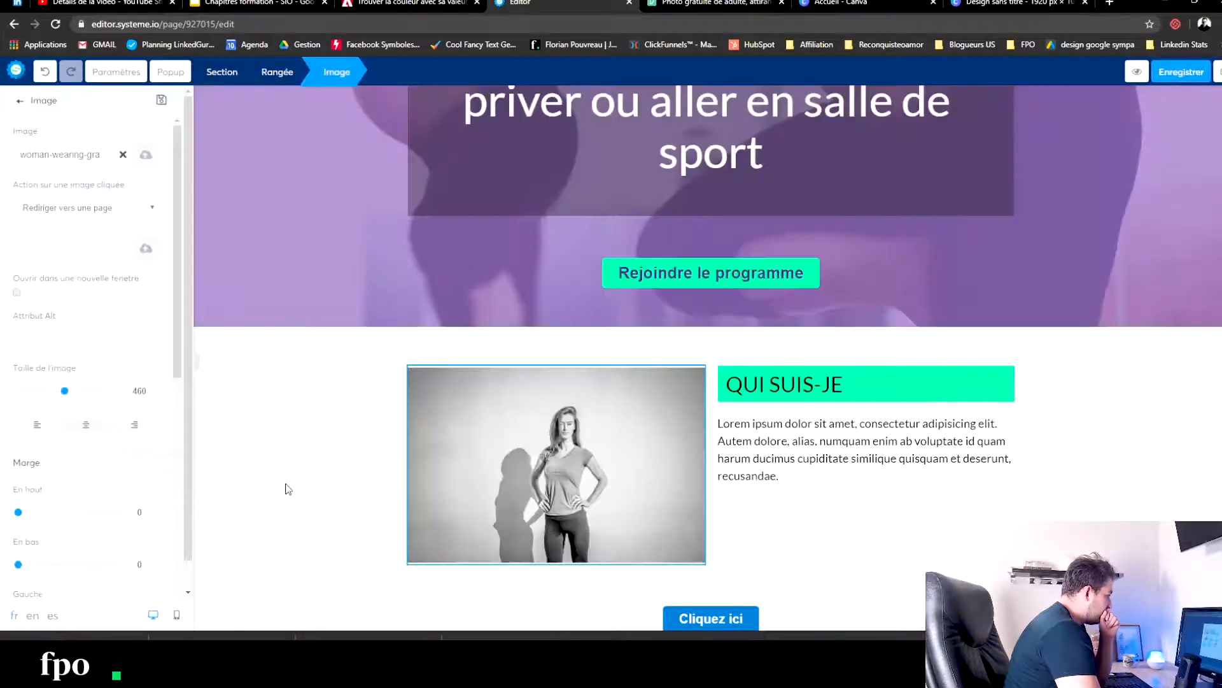
left_click(350, 458)
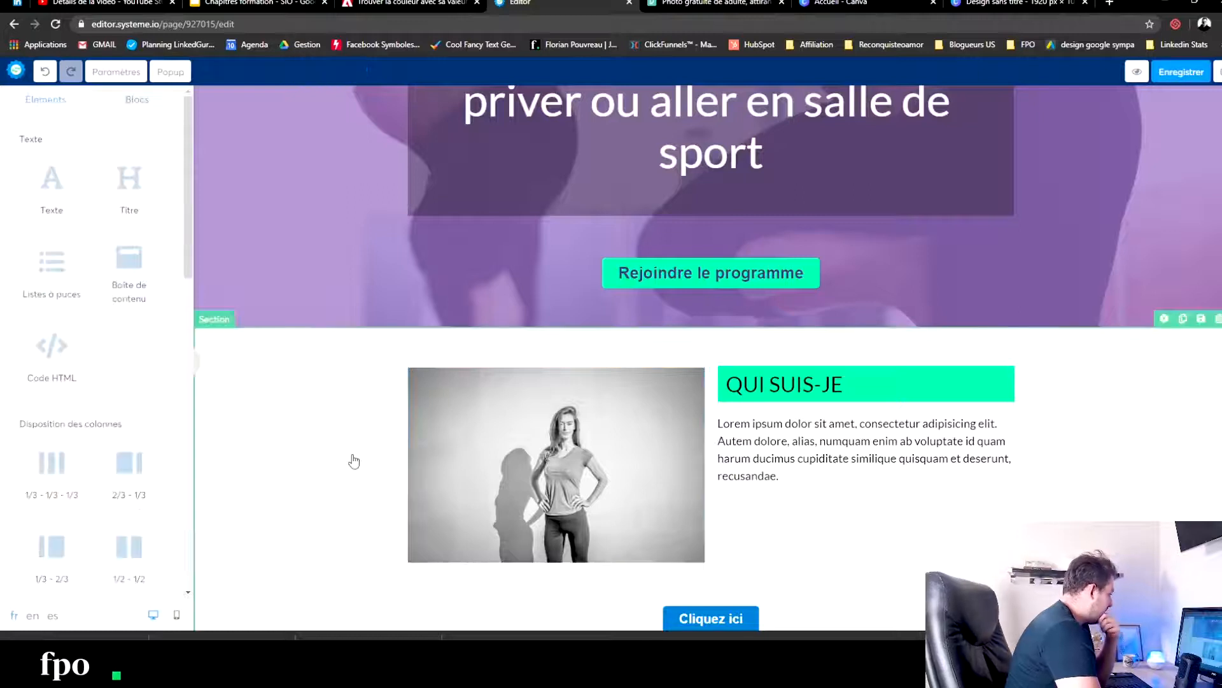
- Duplicate the "Rejoindre le programme" button and move the copy below the "QUI SUIS-JE" row, above the "Cliquez ici" button
scroll(348, 439, "down", 4)
scroll(812, 377, "up", 4)
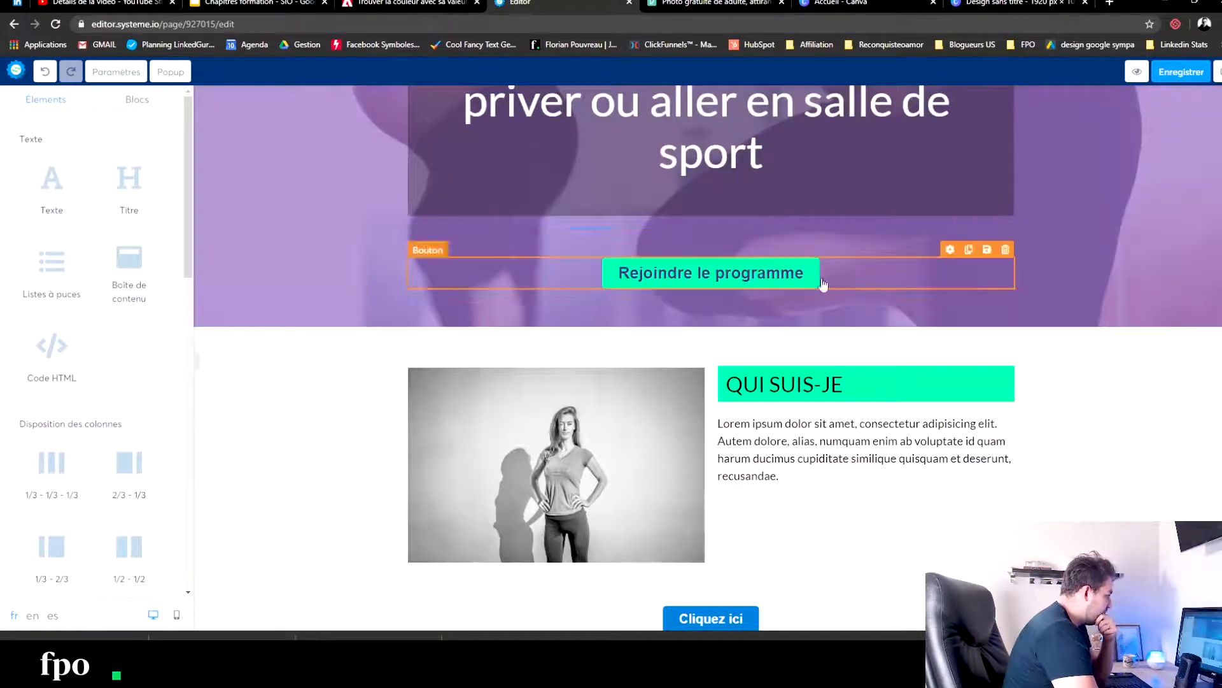
left_click(969, 249)
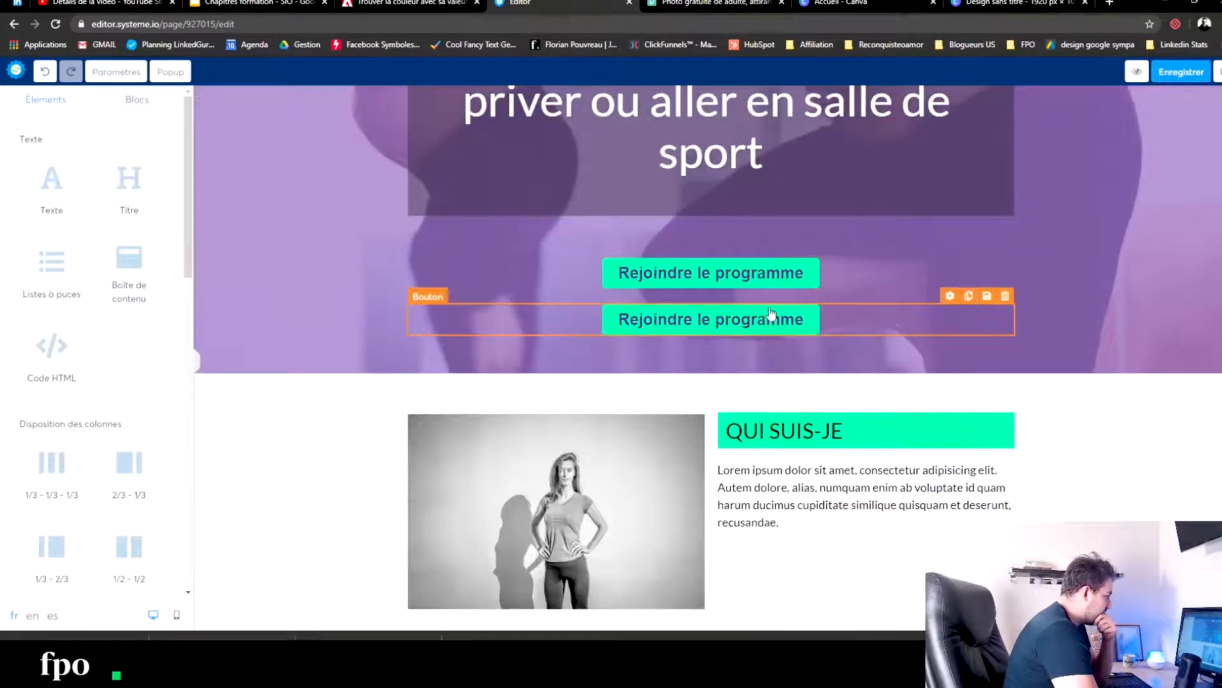
scroll(773, 320, "down", 4)
scroll(743, 211, "up", 2)
left_click_drag(741, 193, 726, 541)
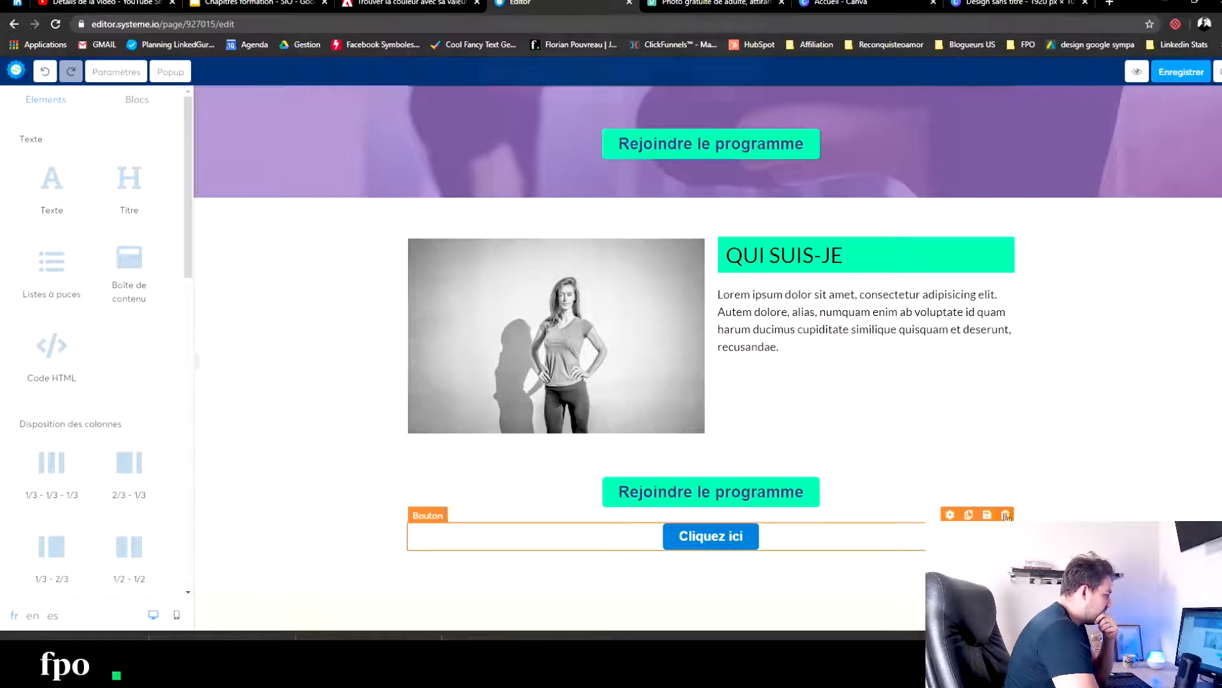
- Delete the blue "Cliquez ici" button below the "QUI SUIS-JE" row
left_click(1006, 514)
key("Return")
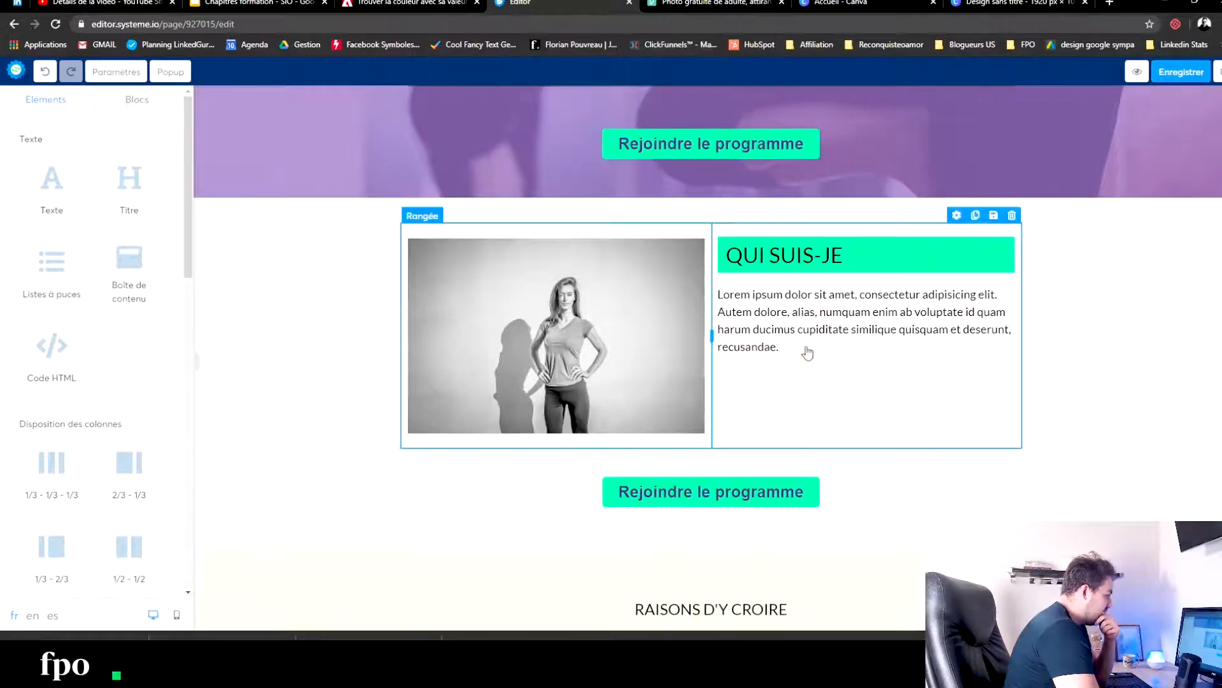
left_click(806, 352)
left_click(807, 405)
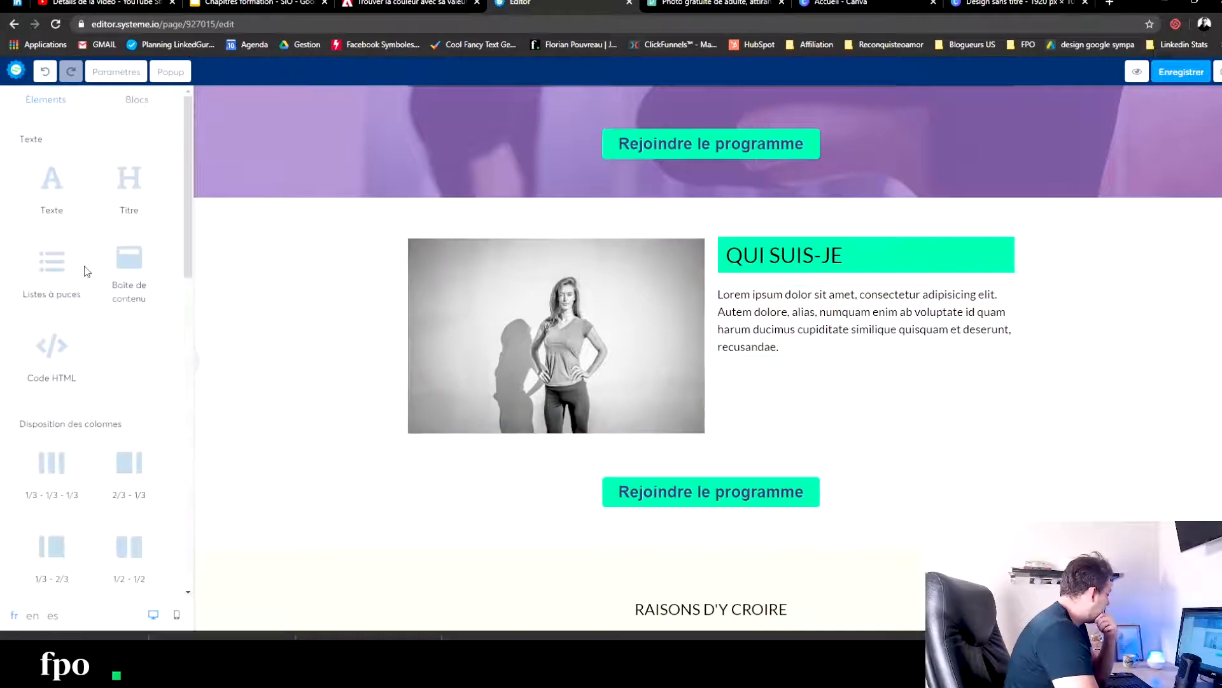
- Add an image element under the "QUI SUIS-JE" paragraph and fill it with medias-1.png from the already uploaded images
scroll(77, 411, "down", 6)
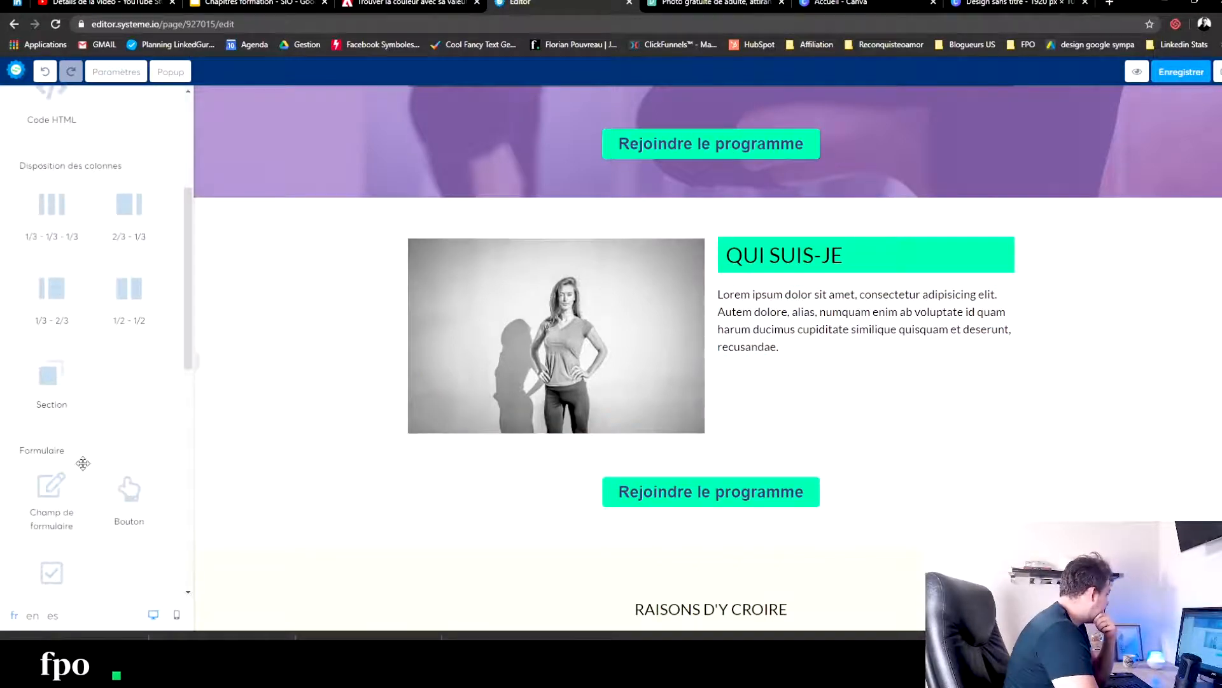
scroll(67, 405, "down", 3)
left_click_drag(52, 491, 809, 363)
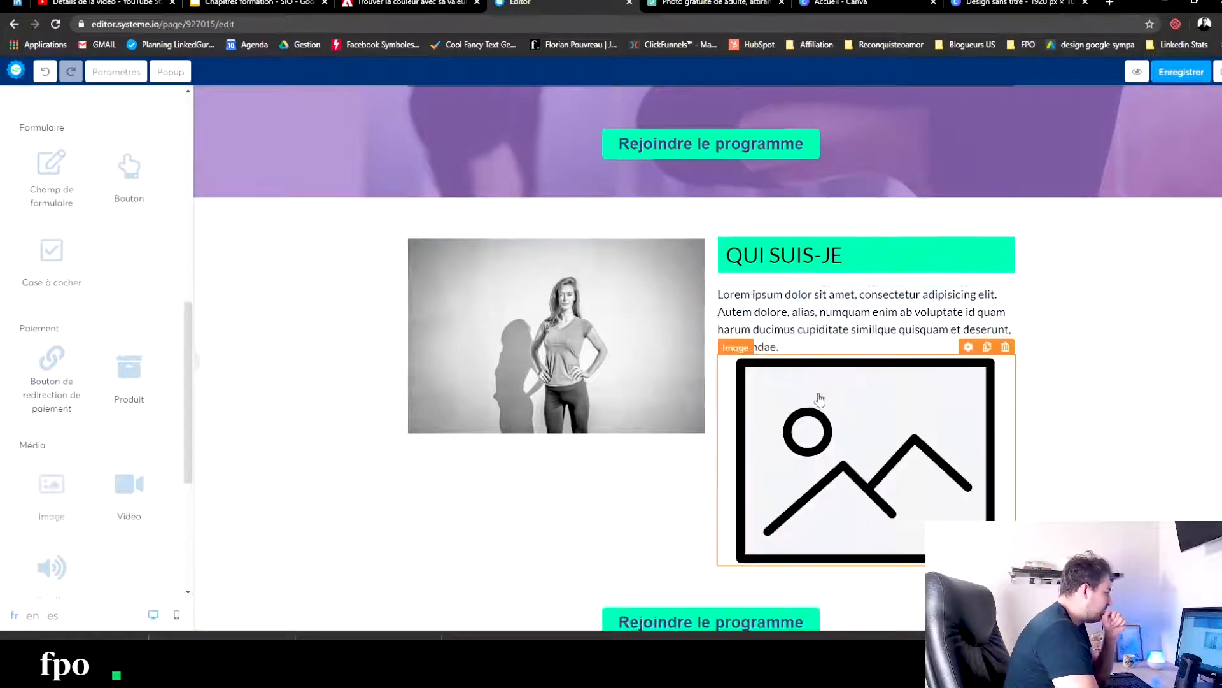
left_click(820, 399)
left_click(143, 125)
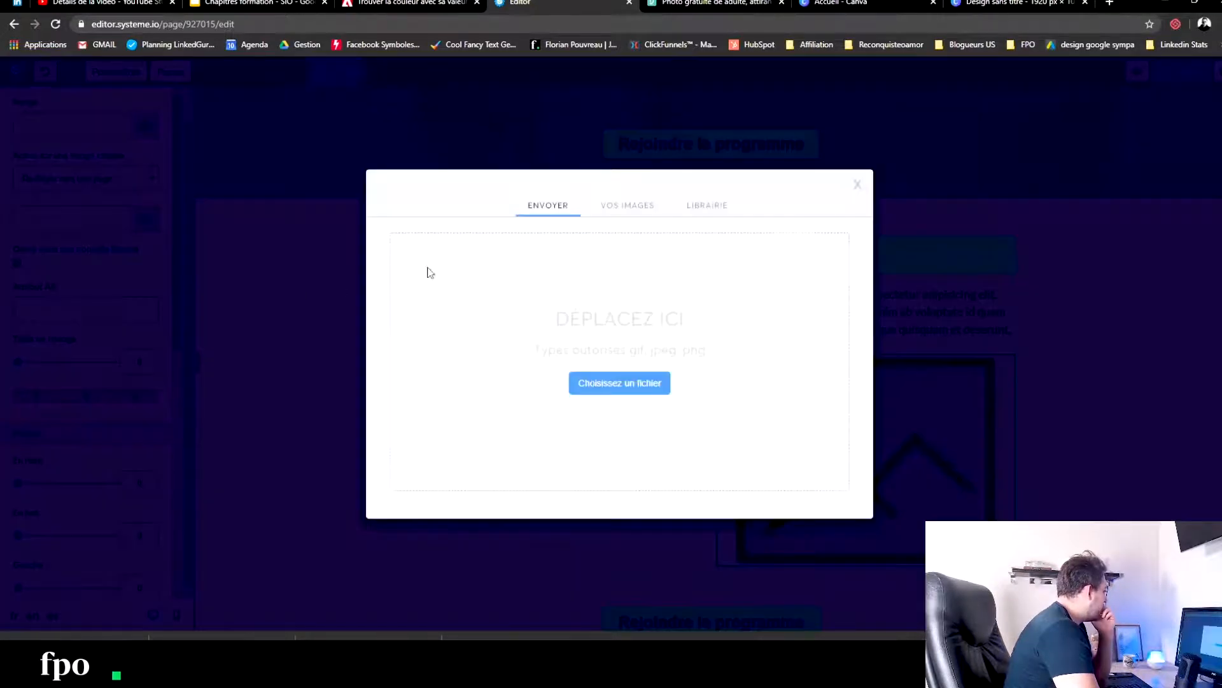
left_click(618, 207)
scroll(558, 347, "down", 5)
scroll(555, 342, "down", 3)
scroll(560, 337, "up", 5)
left_click(577, 325)
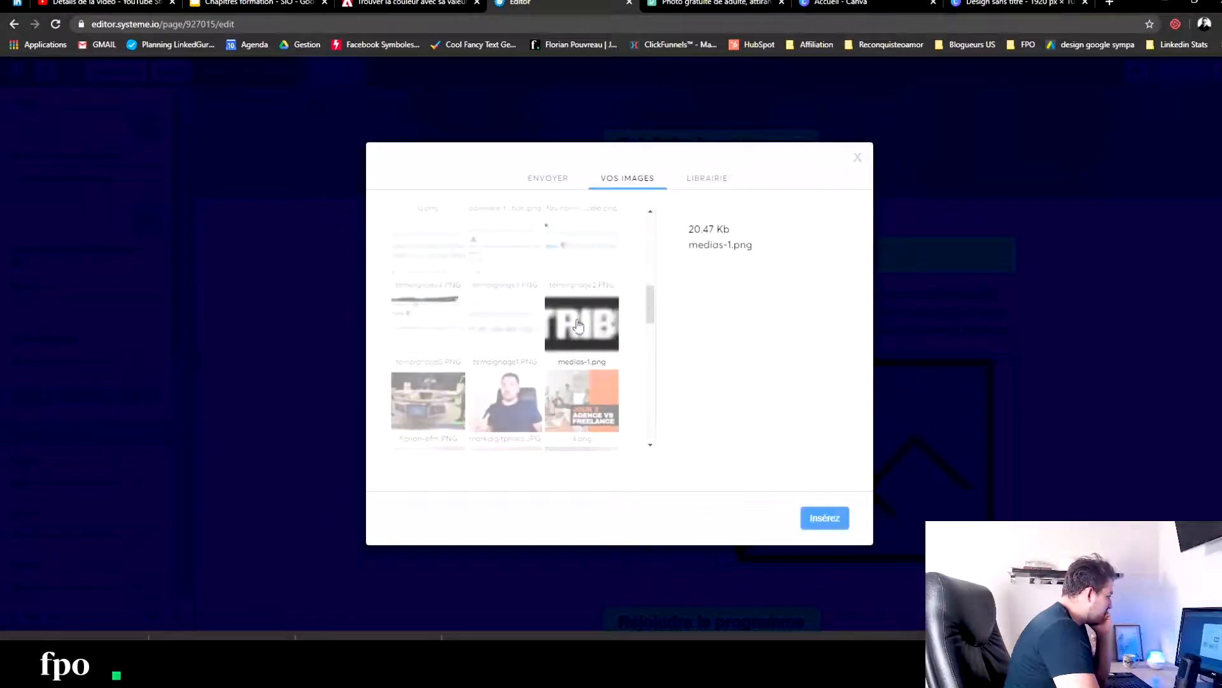
left_click(826, 519)
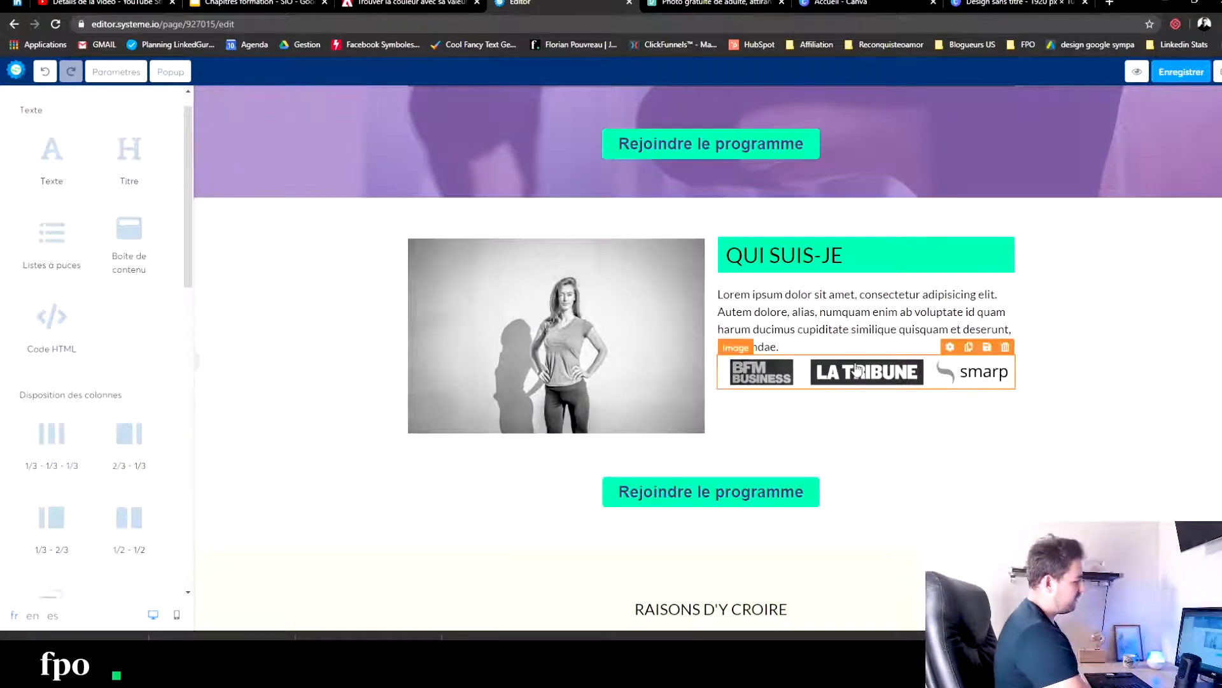
- Move the media logos image under the coach photo and set its top margin to 19
left_click_drag(904, 376, 471, 446)
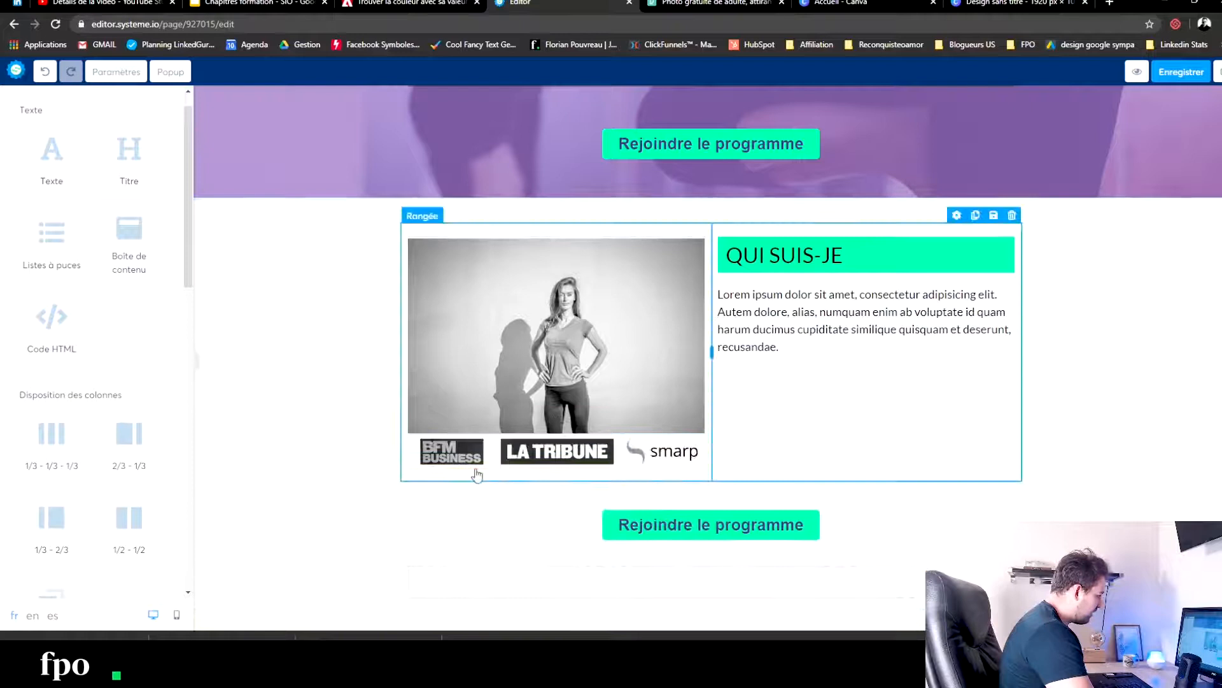
left_click(411, 446)
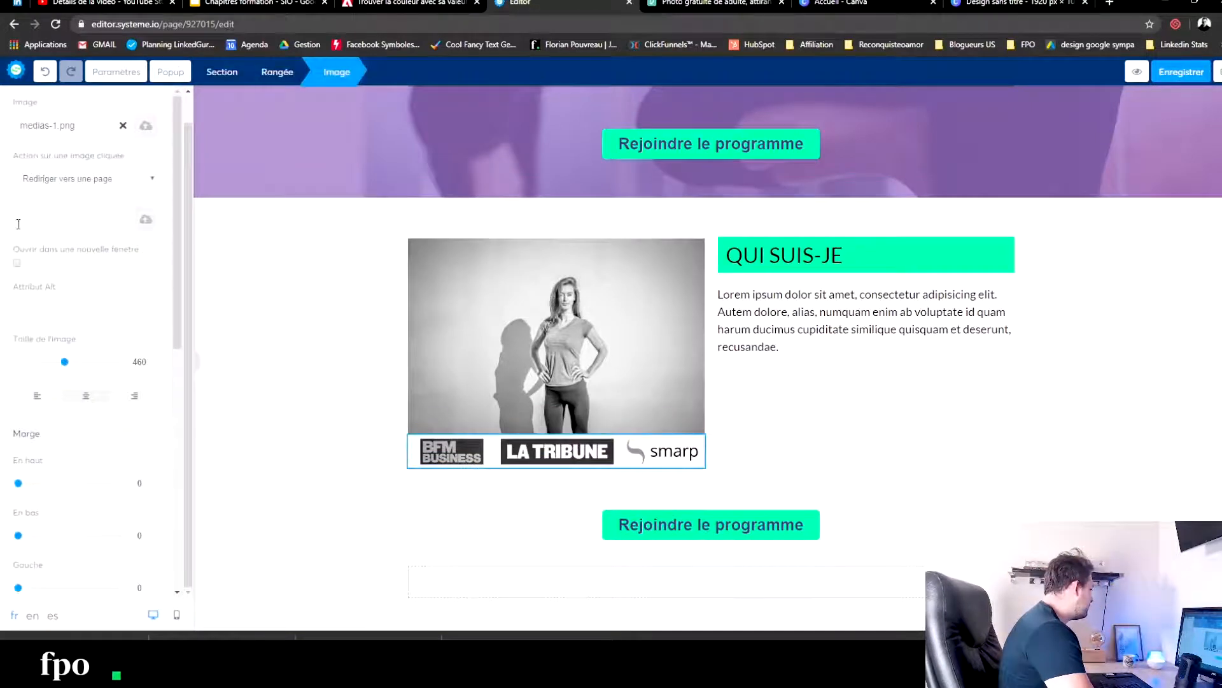
scroll(71, 382, "down", 2)
left_click_drag(19, 355, 29, 360)
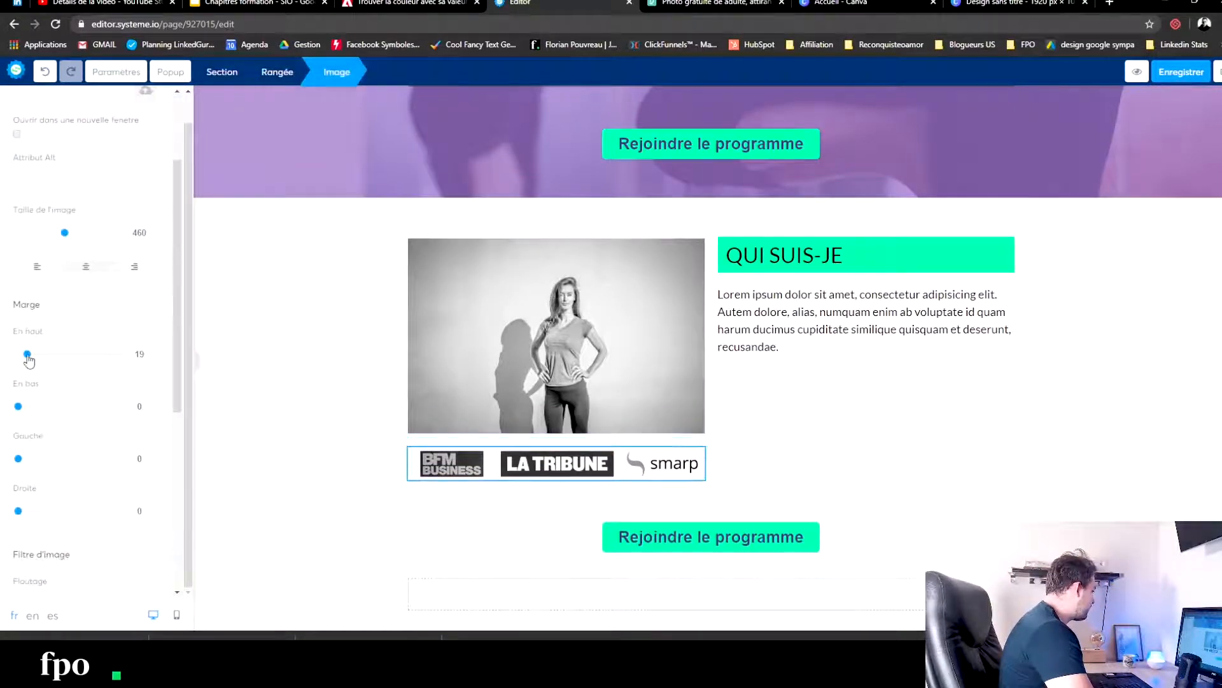
left_click(328, 472)
- Insert a text element between the coach photo and the media logos reading "vu sur :"
left_click_drag(78, 196, 567, 446)
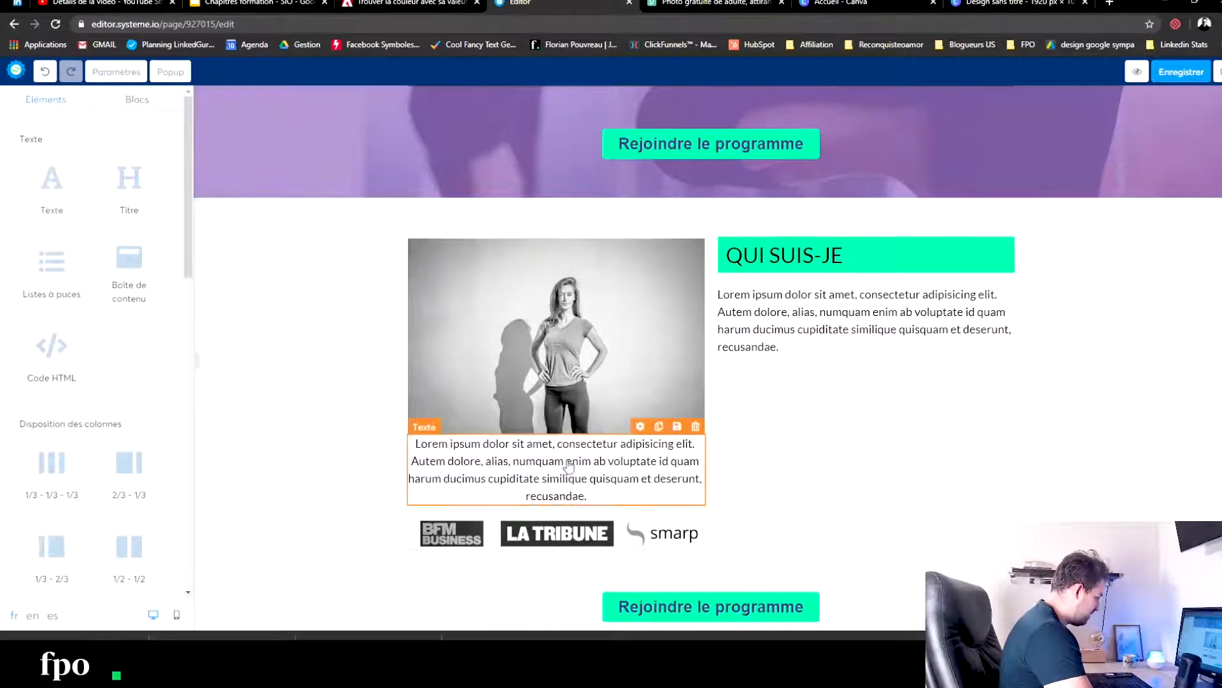
double_click(570, 463)
key("ctrl+a")
type("vu sur :")
left_click(345, 439)
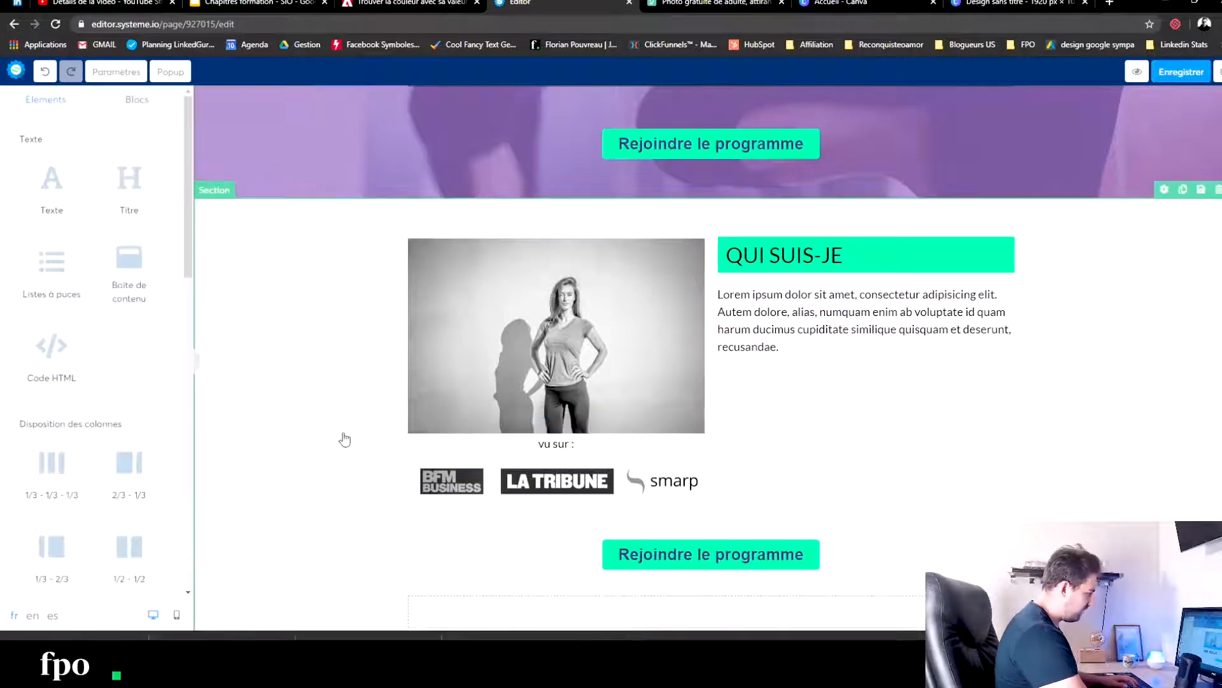
- Set the media logos' top margin to 0 and add a small top margin to the "vu sur :" text
left_click(546, 478)
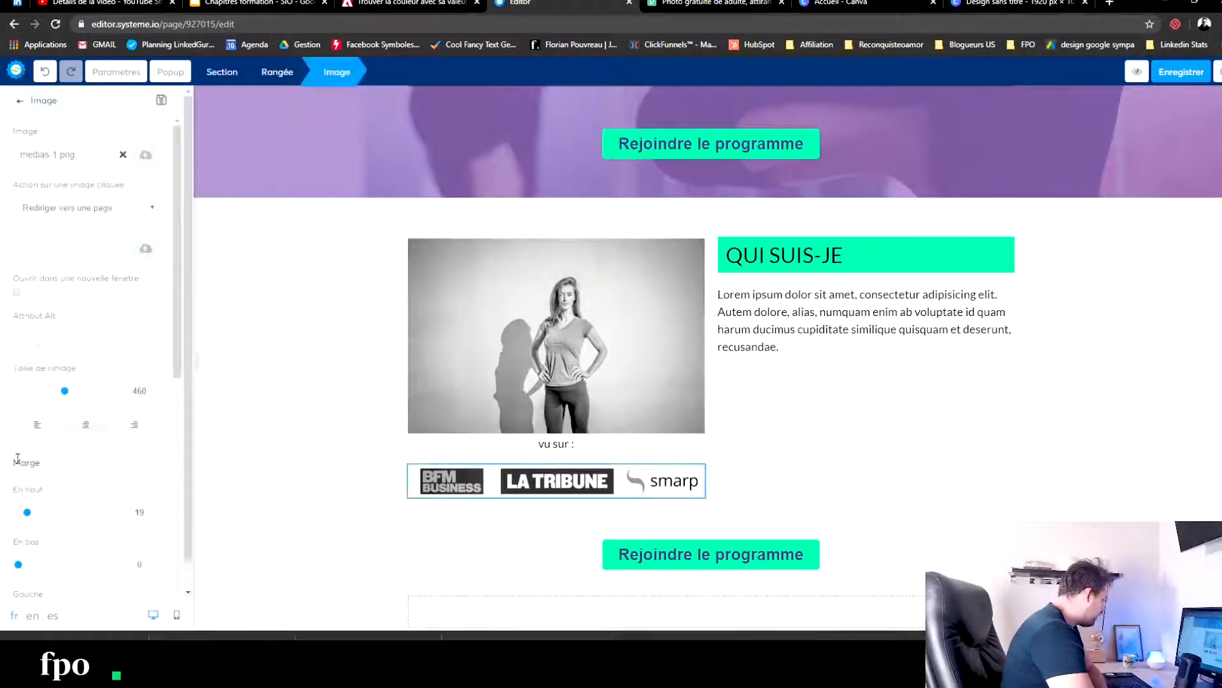
left_click_drag(28, 513, 3, 517)
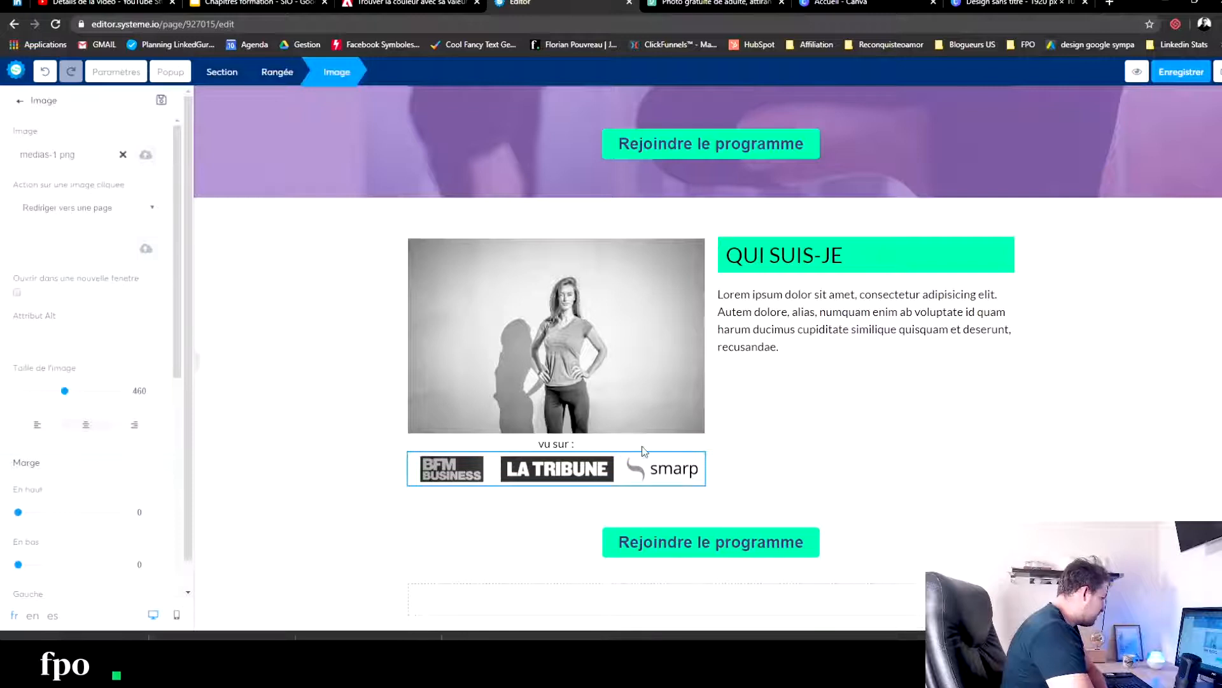
left_click(594, 449)
left_click(536, 453)
left_click_drag(18, 523, 24, 525)
left_click(320, 451)
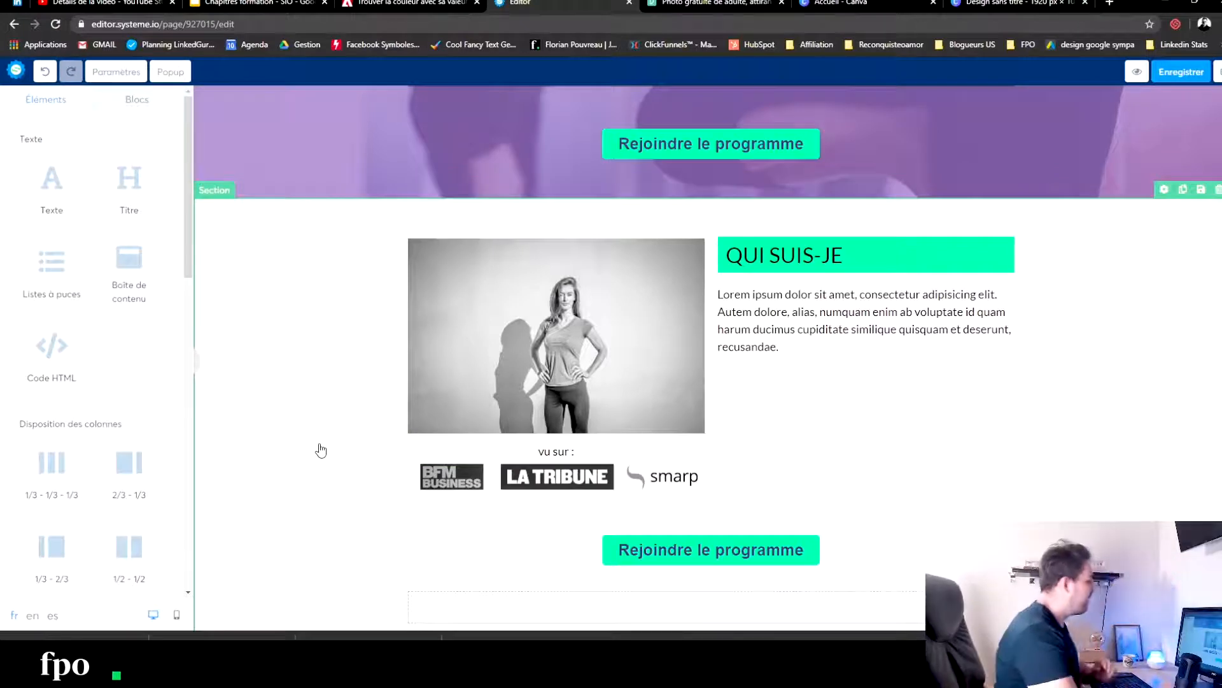
- Delete the empty row between the lower "Rejoindre le programme" button and the "RAISONS D'Y CROIRE" section
scroll(1003, 433, "down", 3)
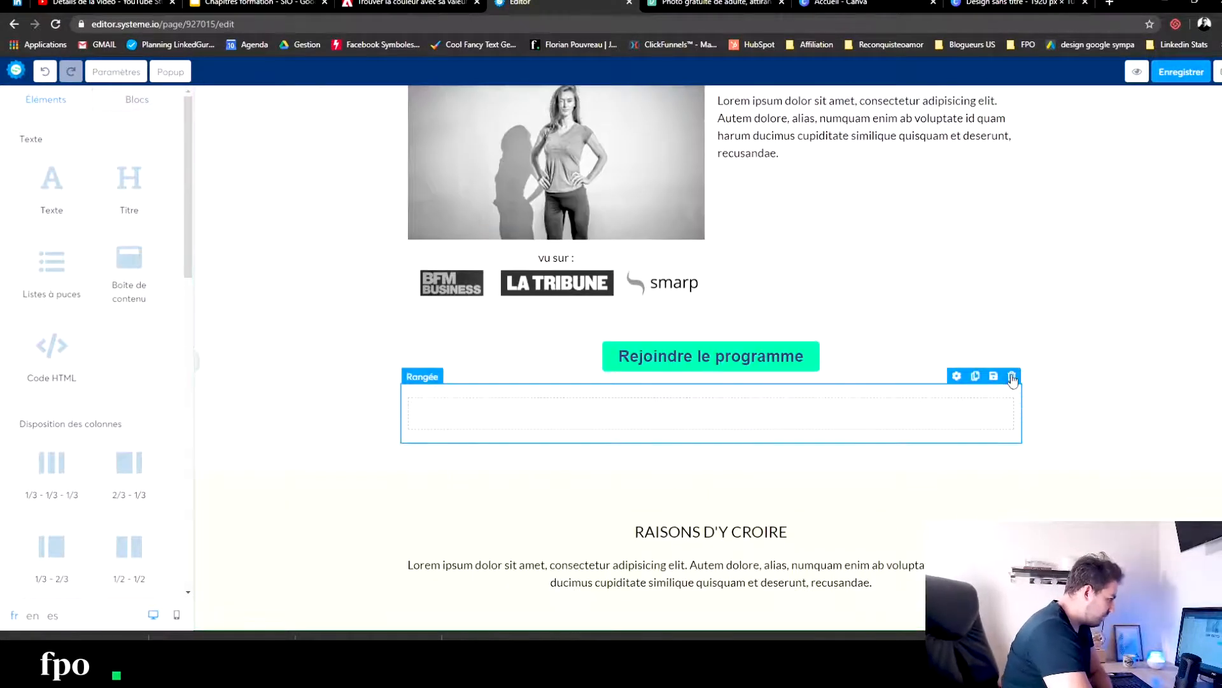
left_click(1012, 377)
left_click(665, 97)
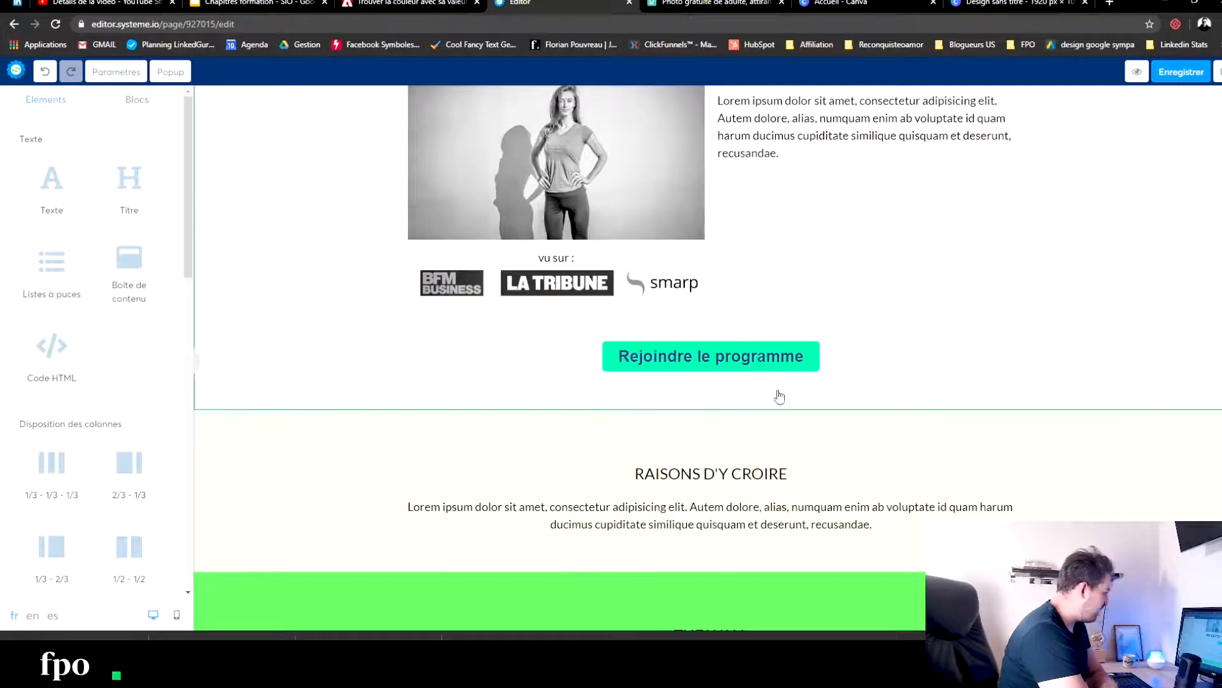
- Check the "RAISONS D'Y CROIRE" section's settings, and consult the "Beautiful fitness girl posing" palette on Adobe Color for matching colours
left_click(222, 452)
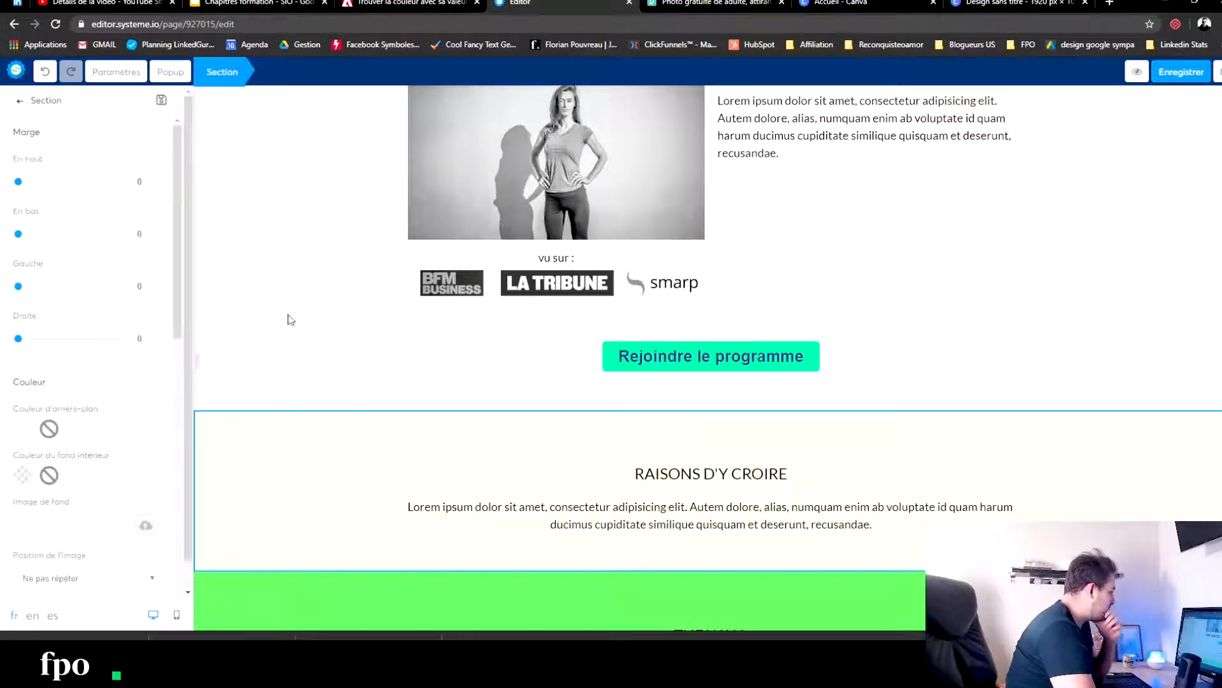
left_click(234, 358)
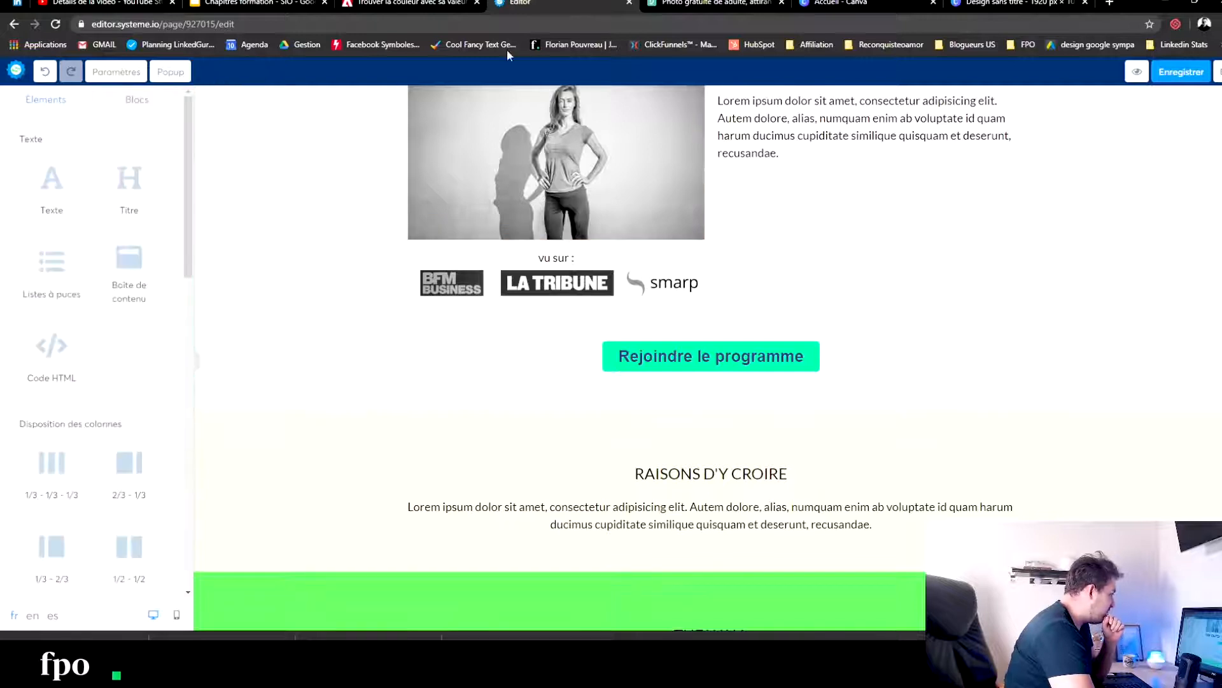
scroll(437, 309, "up", 4)
left_click(454, 4)
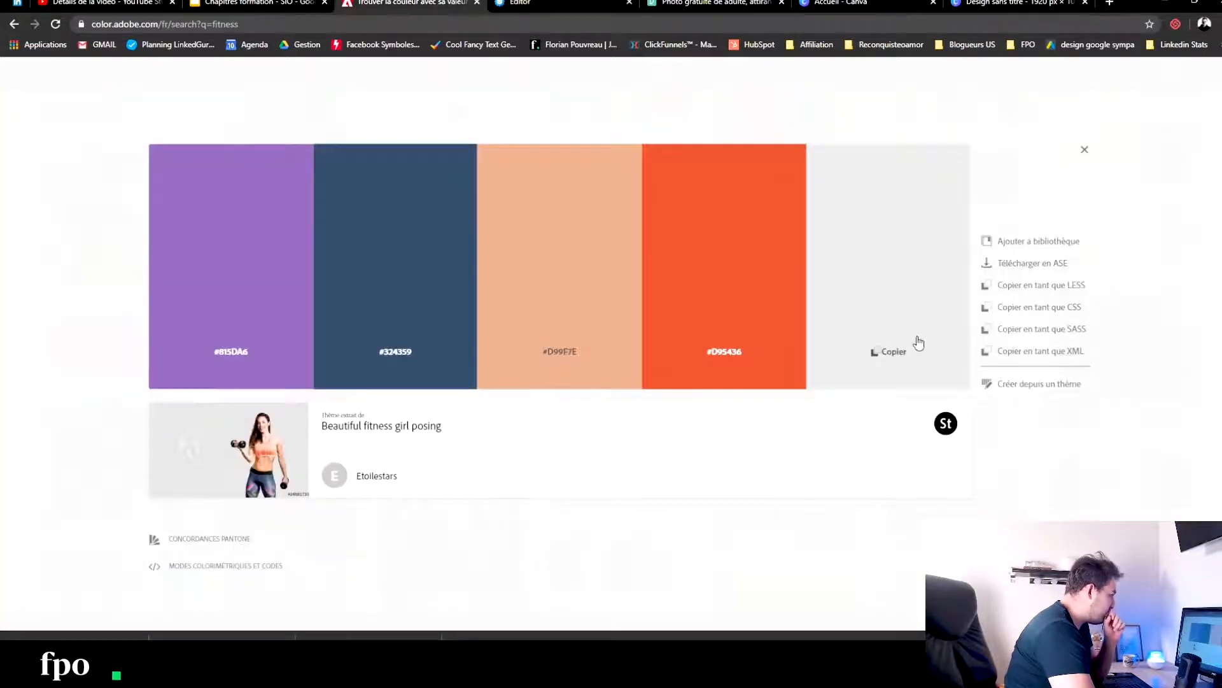
left_click(264, 3)
left_click(389, 4)
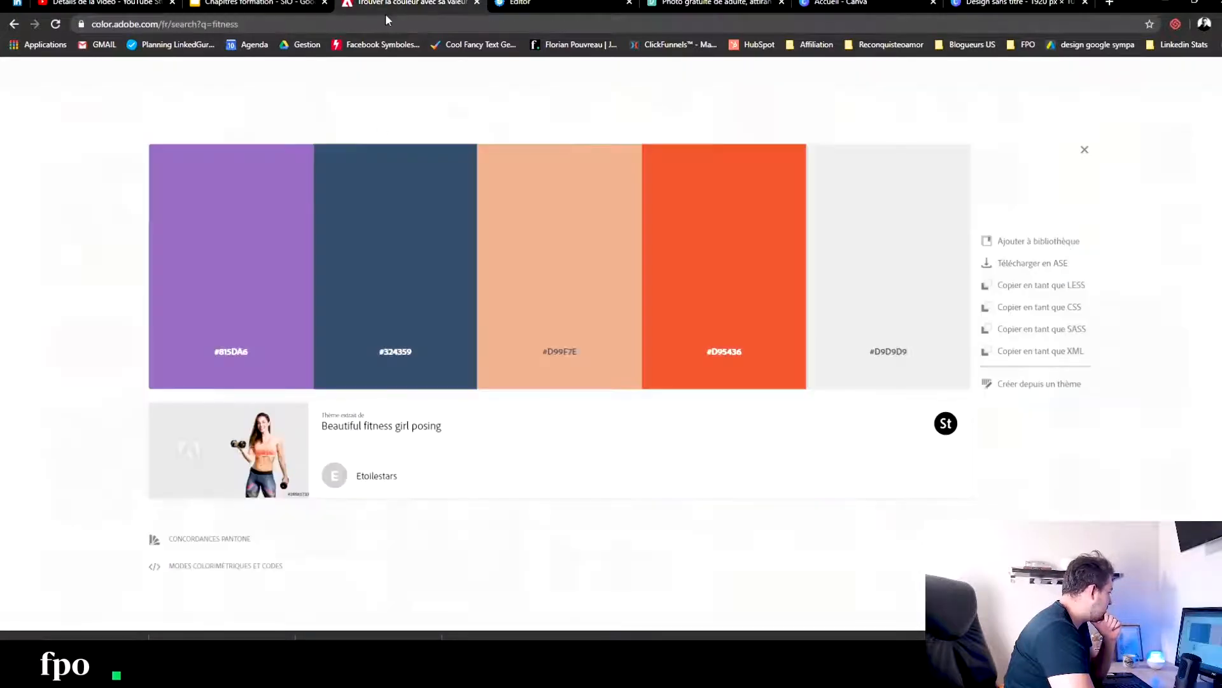
- Set the background colour of the "RAISONS D'Y CROIRE" section to the palette's light grey, #D9D9D9
left_click(553, 3)
scroll(481, 268, "down", 10)
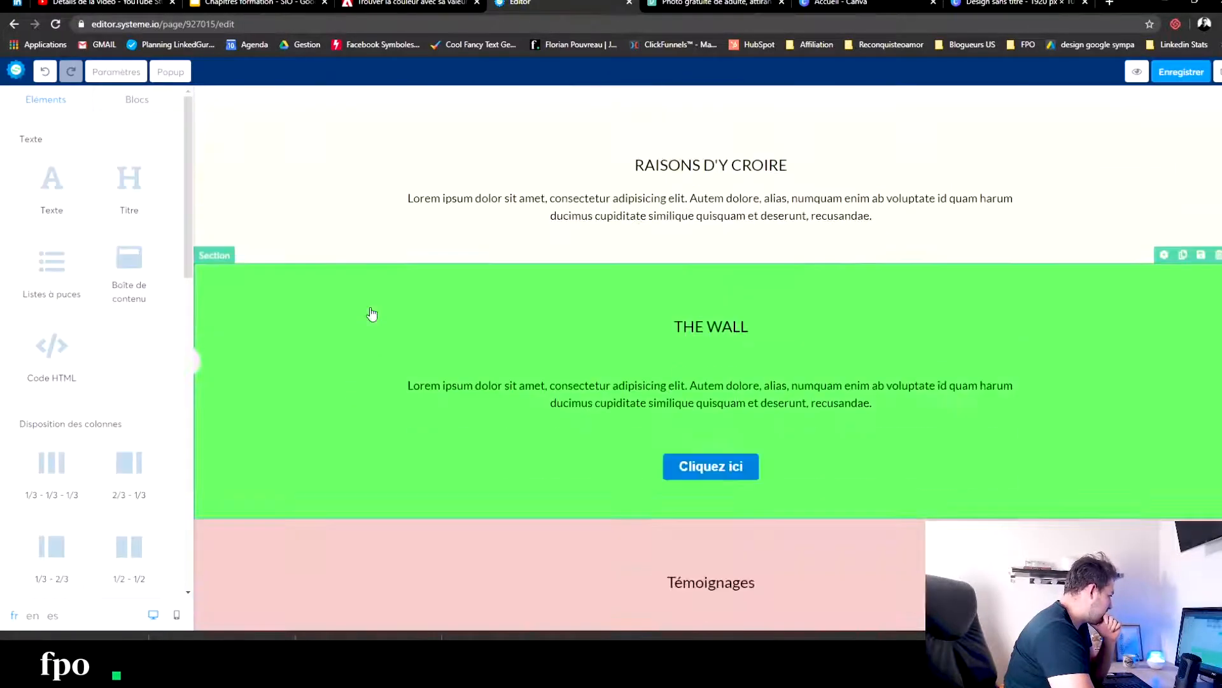
left_click(287, 206)
left_click(25, 429)
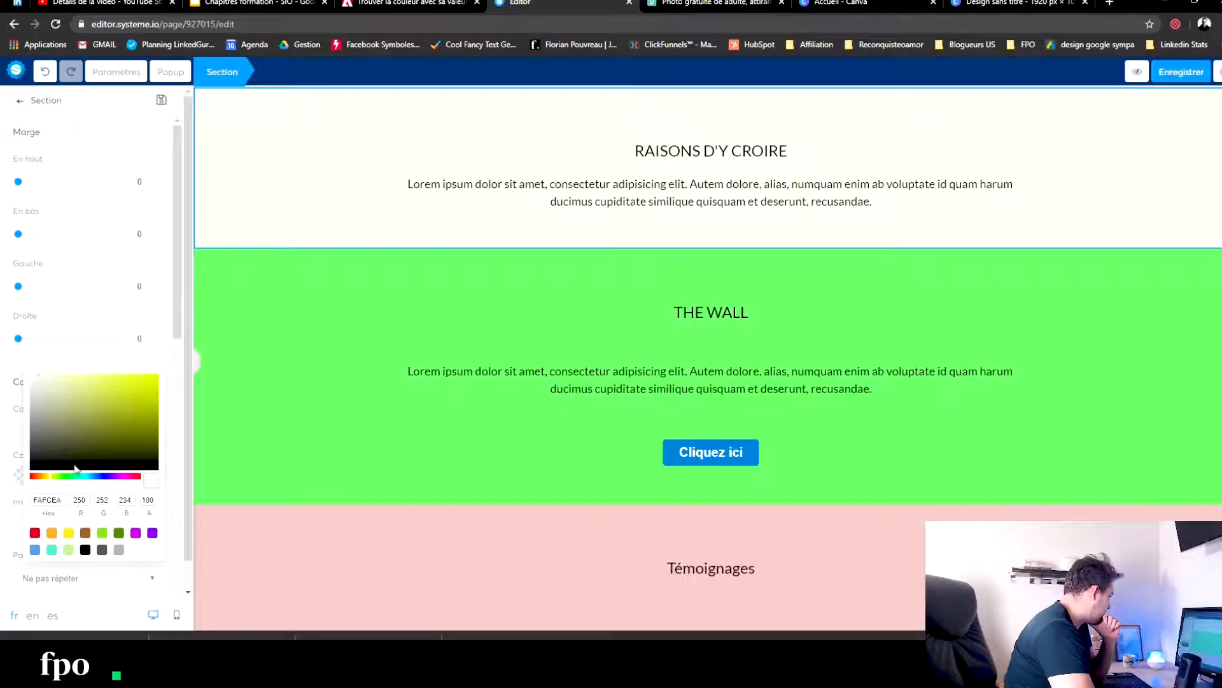
double_click(49, 501)
type("#D9D9D9")
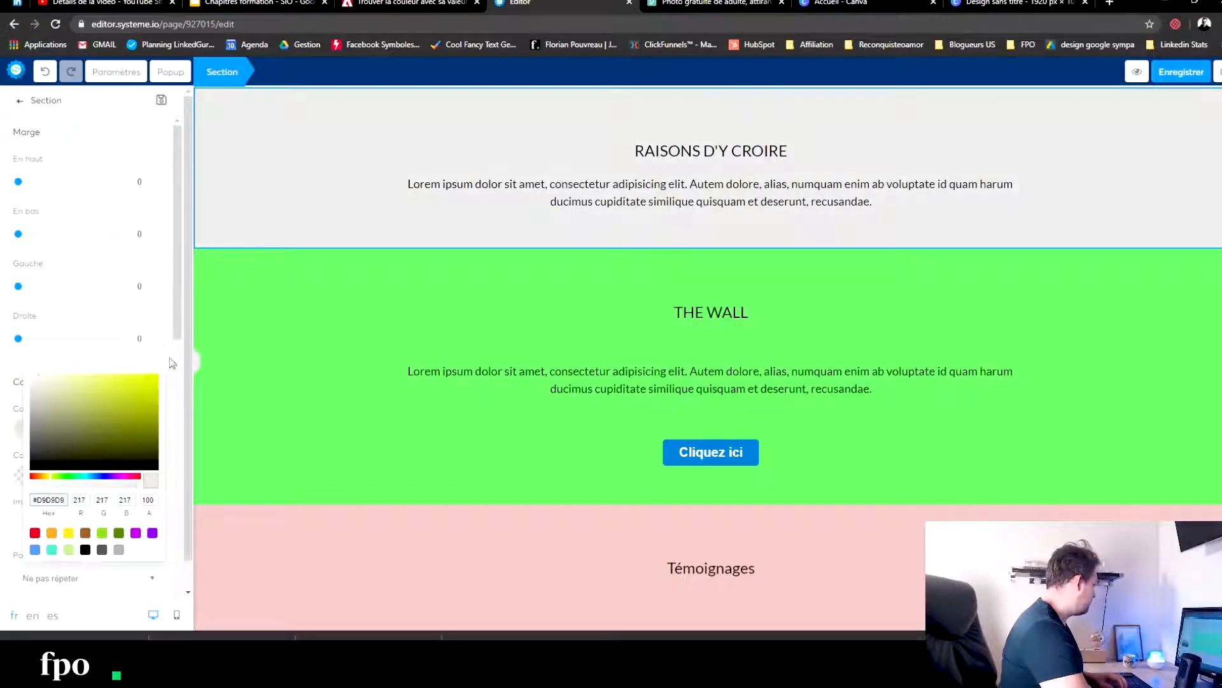
left_click(285, 223)
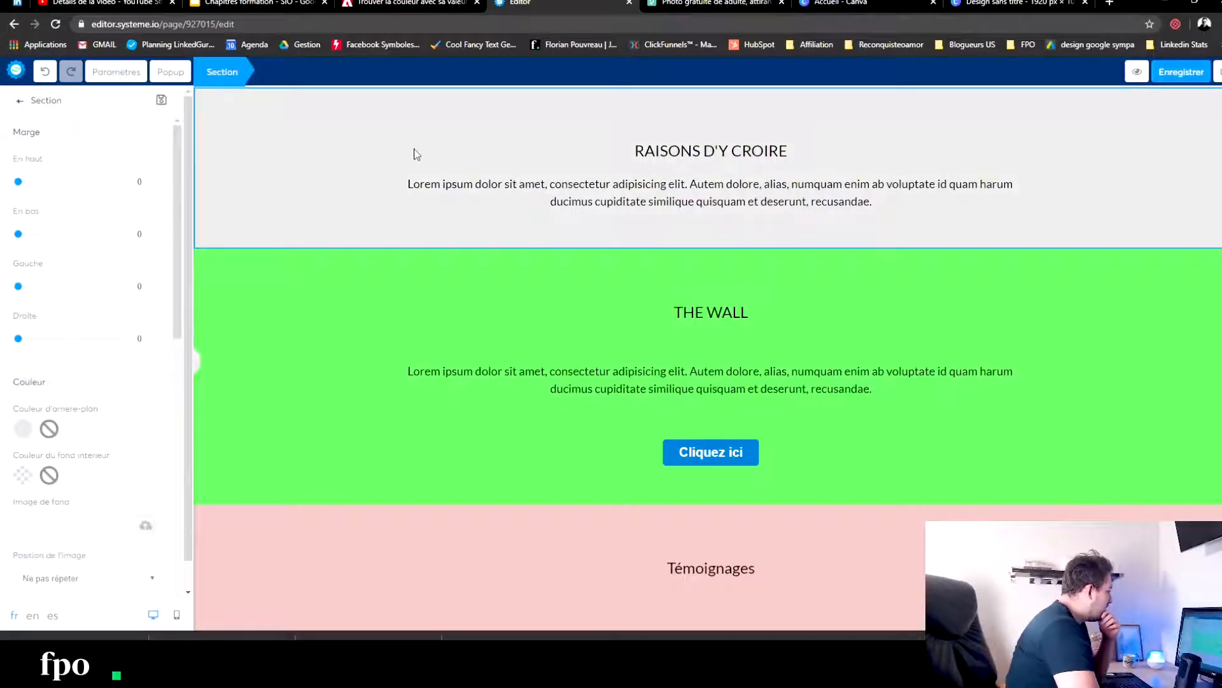
left_click(352, 161)
scroll(352, 160, "up", 3)
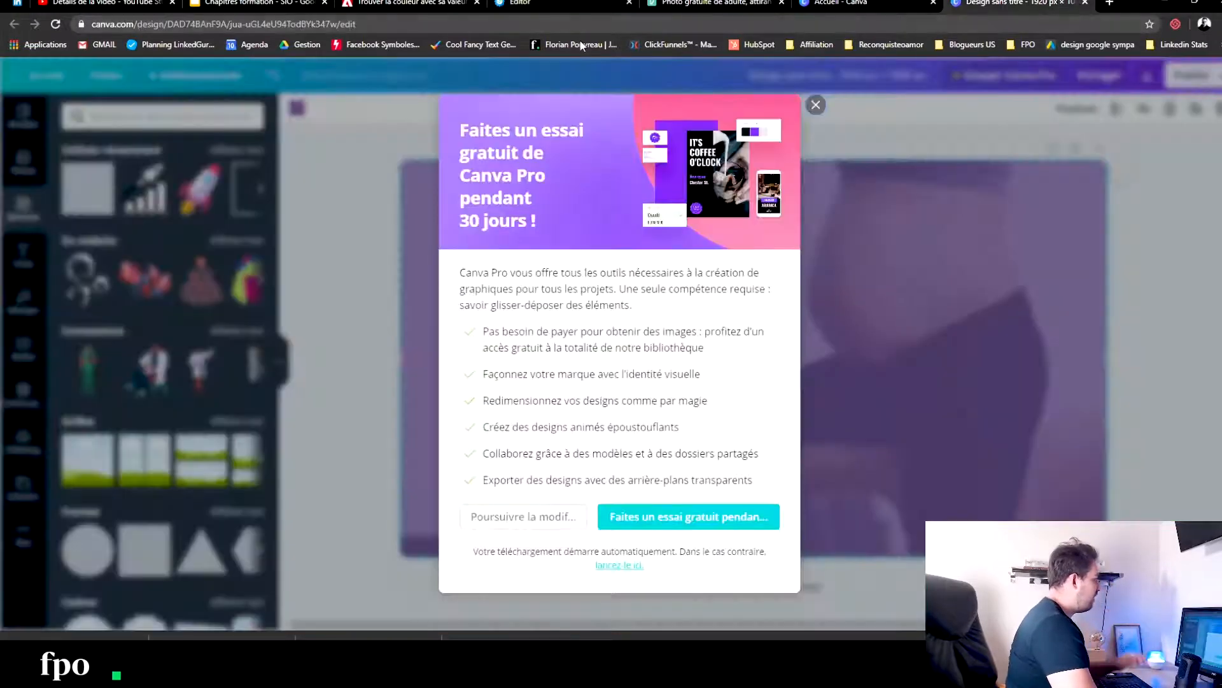
- Search Google in a new browser tab for "perdre du poid apres la grossesse"
left_click(1109, 4)
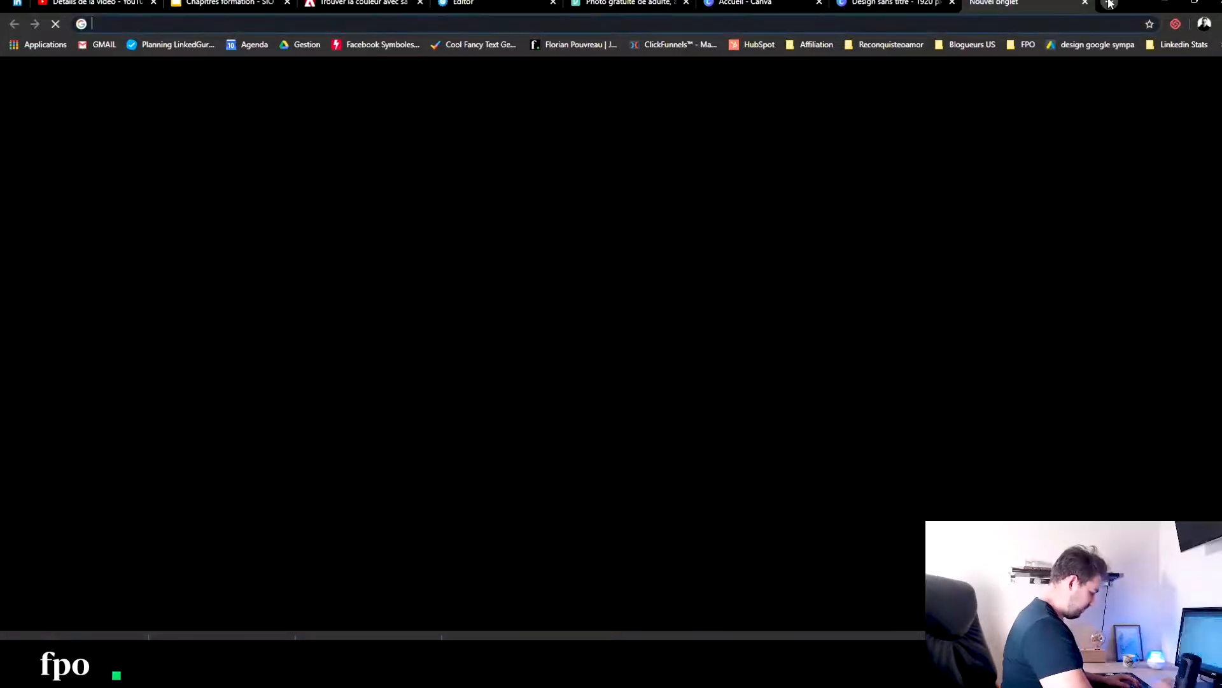
type("perdre du poid")
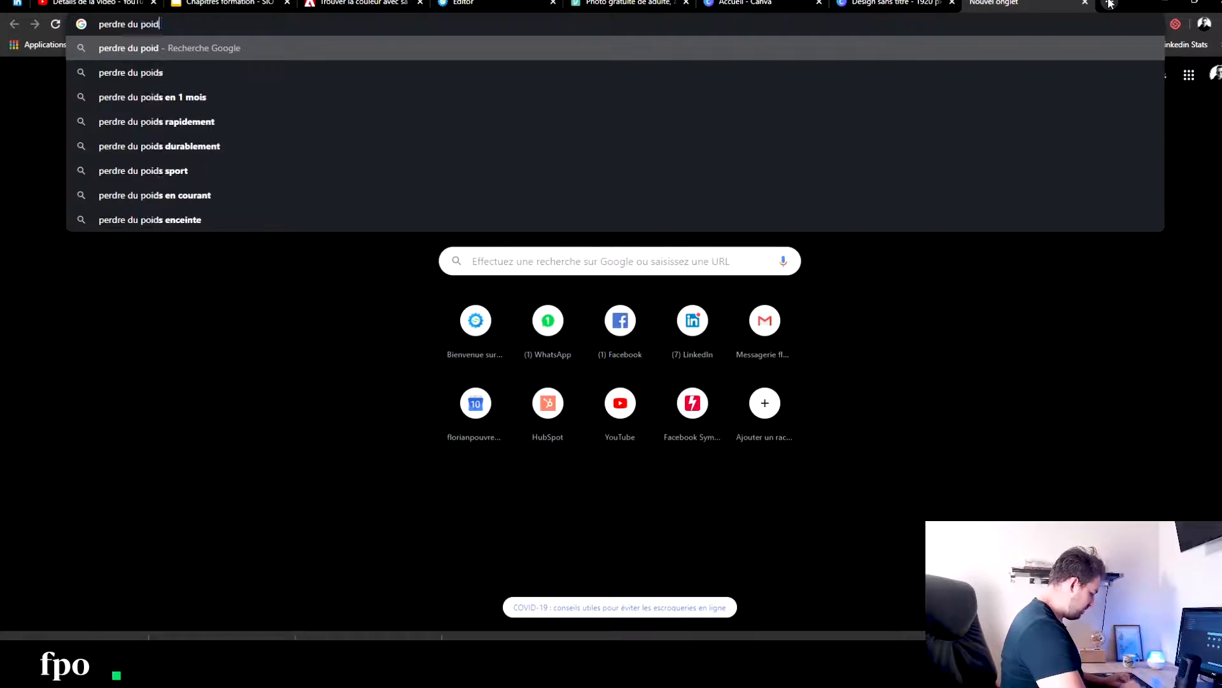
type(" après la grosses")
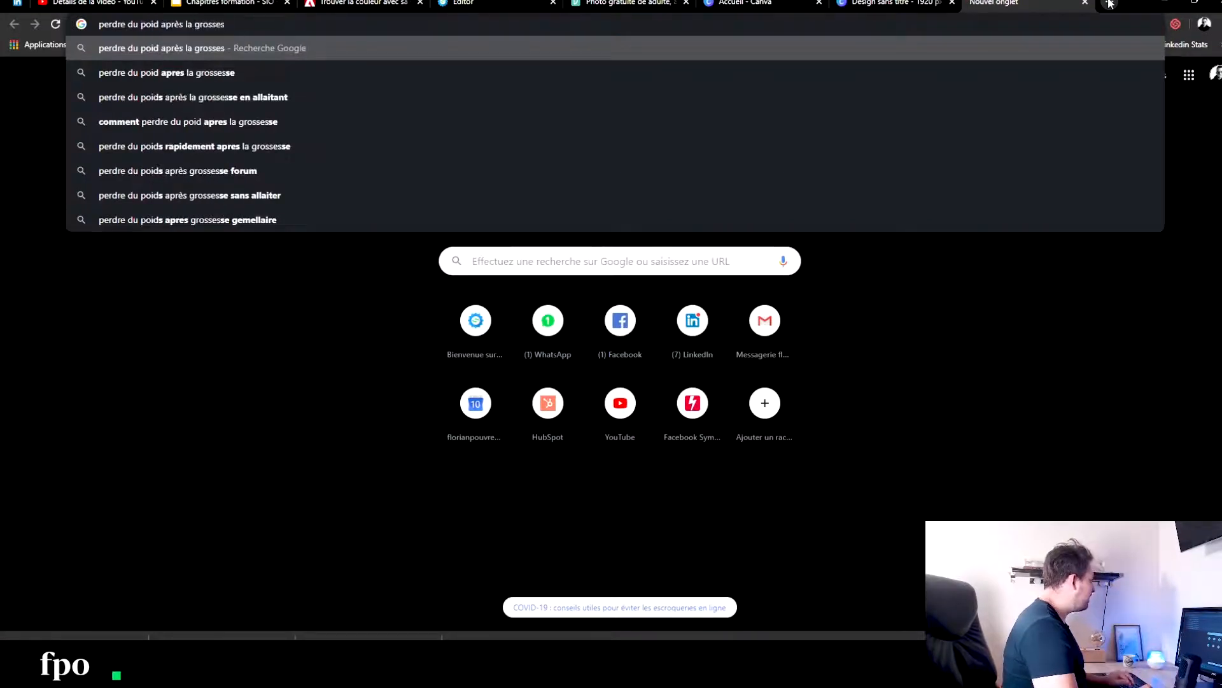
key("Down")
key("Return")
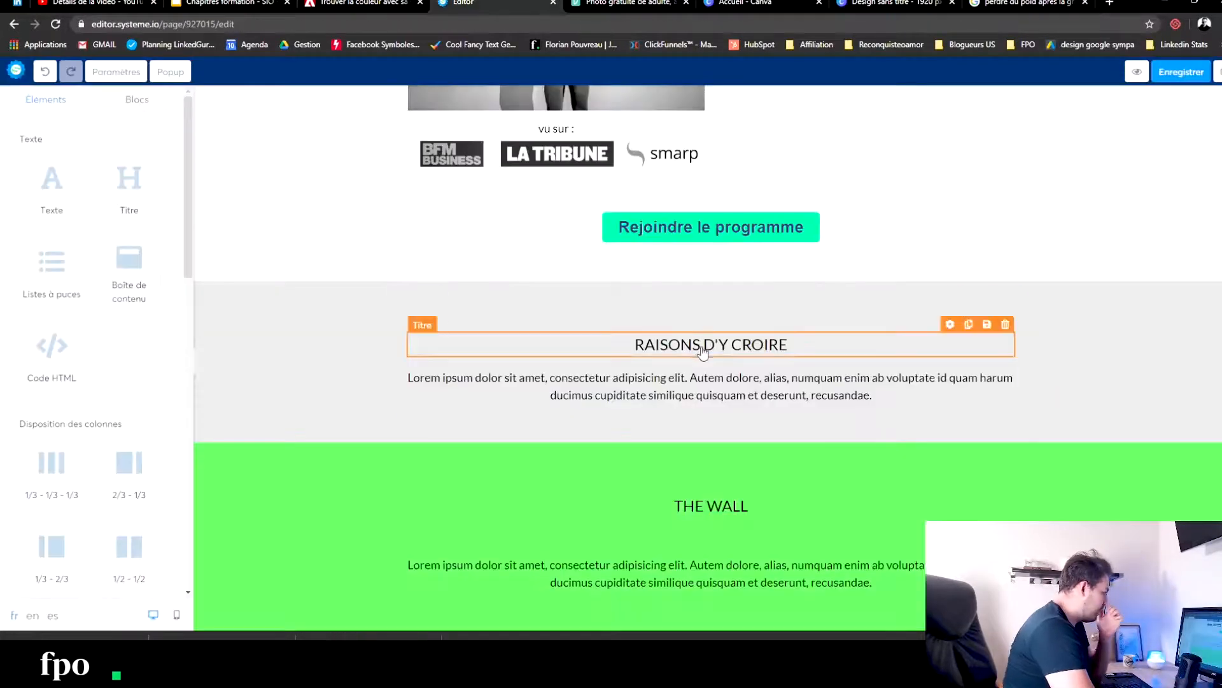
- Replace the "RAISONS D'Y CROIRE" heading with "88% des jeunes mamans ont des difficultés à reprendre leur taille encore 8 mois après leur accouchement"
left_click(704, 347)
left_click_drag(820, 342, 577, 338)
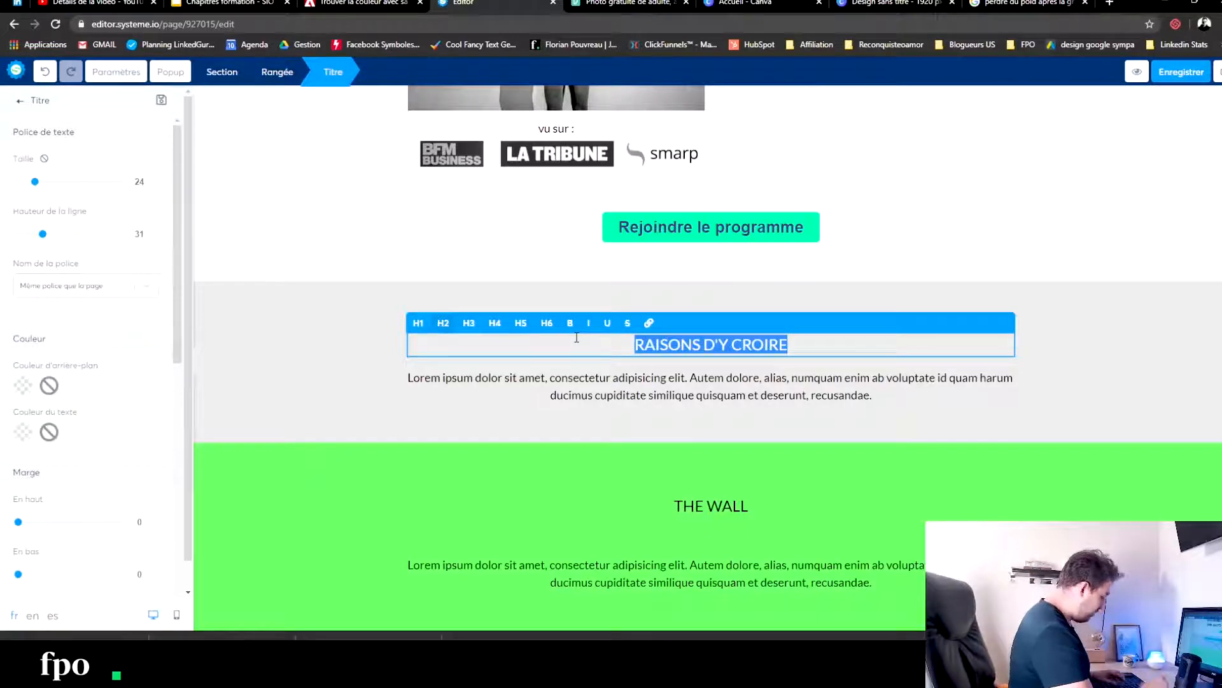
type("8")
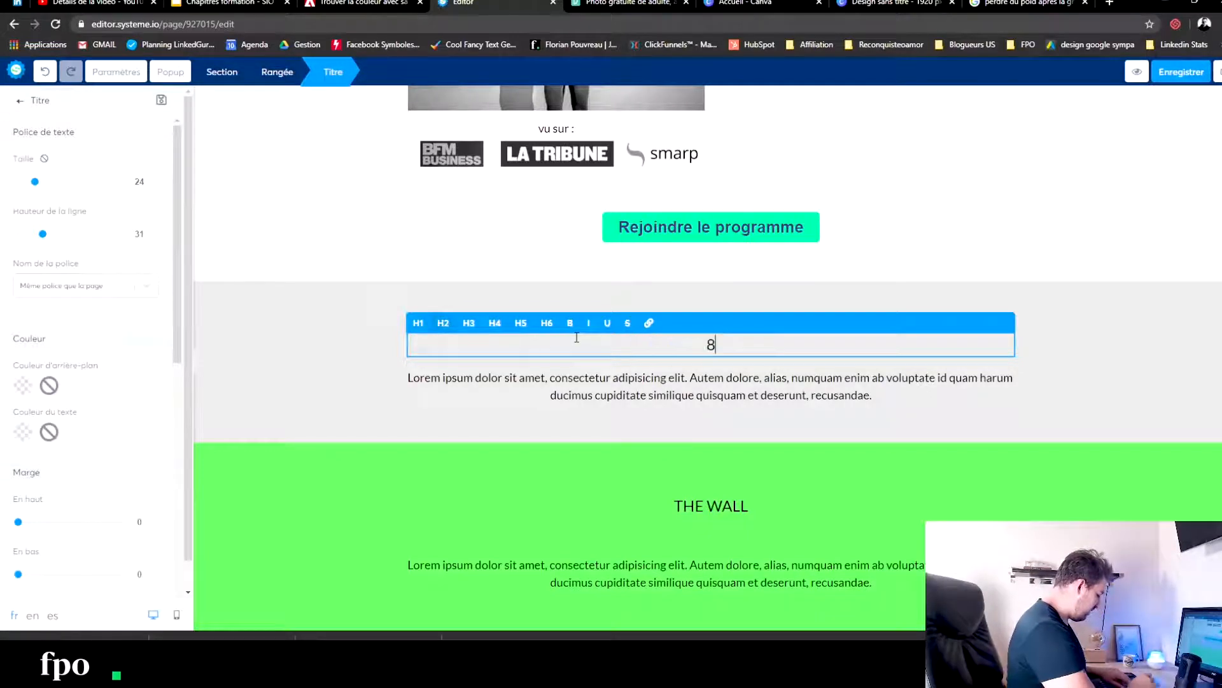
type("8% des ")
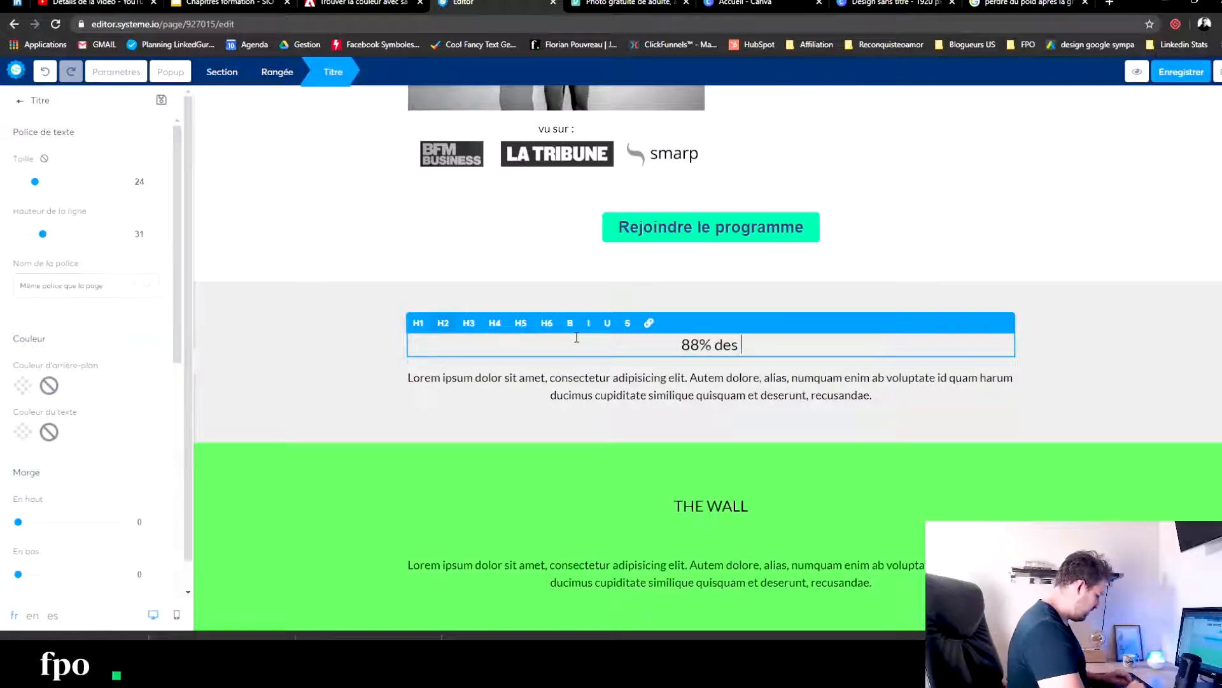
type("jeunes mamans ")
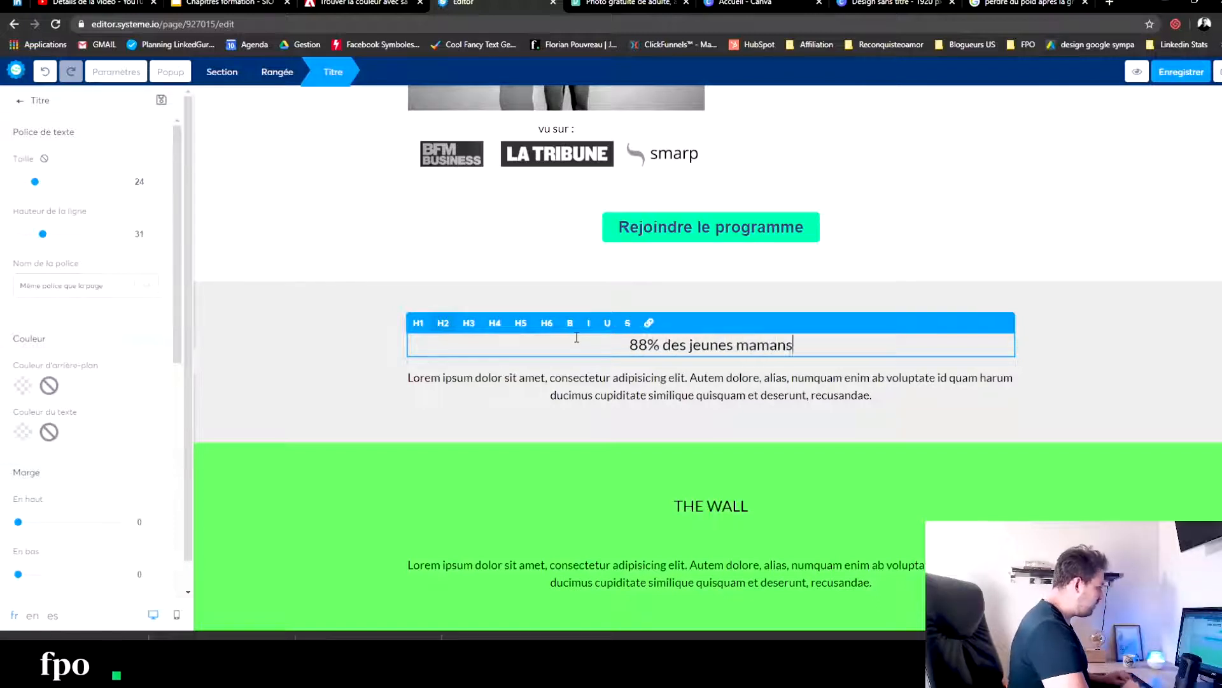
type("ont des")
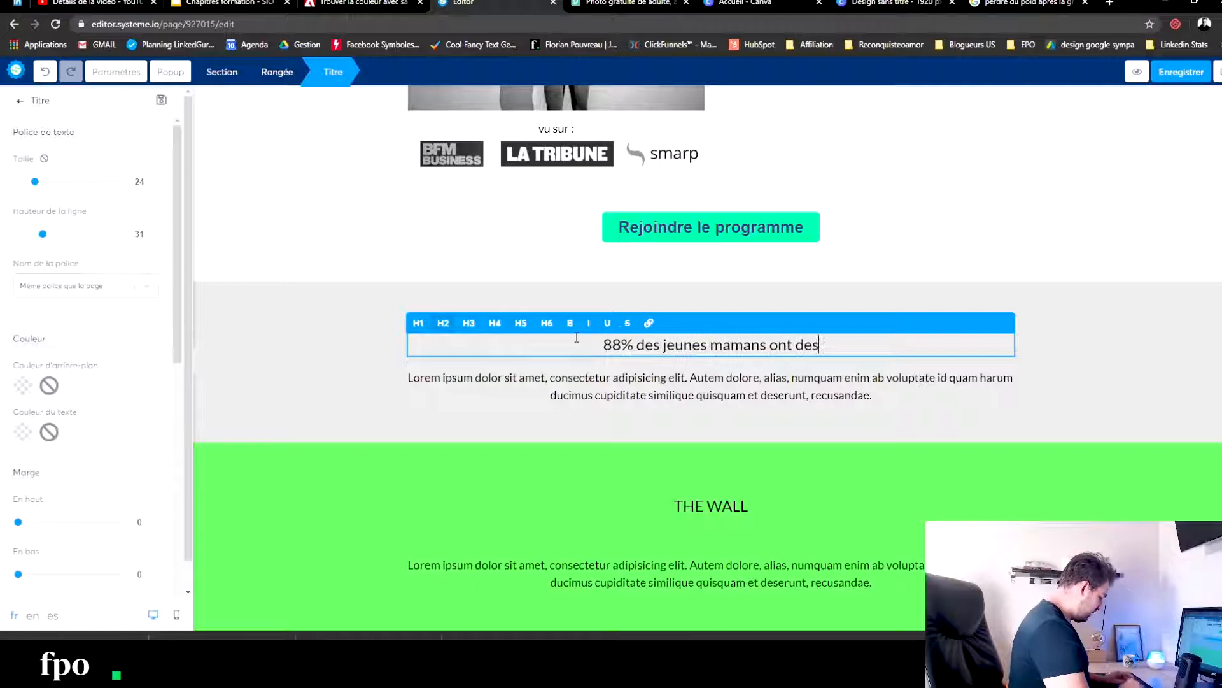
type(" difficultés ")
type("à perdre du")
type(" poids")
key("BackSpace")
key("BackSpace")
key("BackSpace")
key("BackSpace")
key("BackSpace")
key("BackSpace")
key("BackSpace")
key("BackSpace")
key("BackSpace")
key("BackSpace")
key("BackSpace")
key("BackSpace")
key("BackSpace")
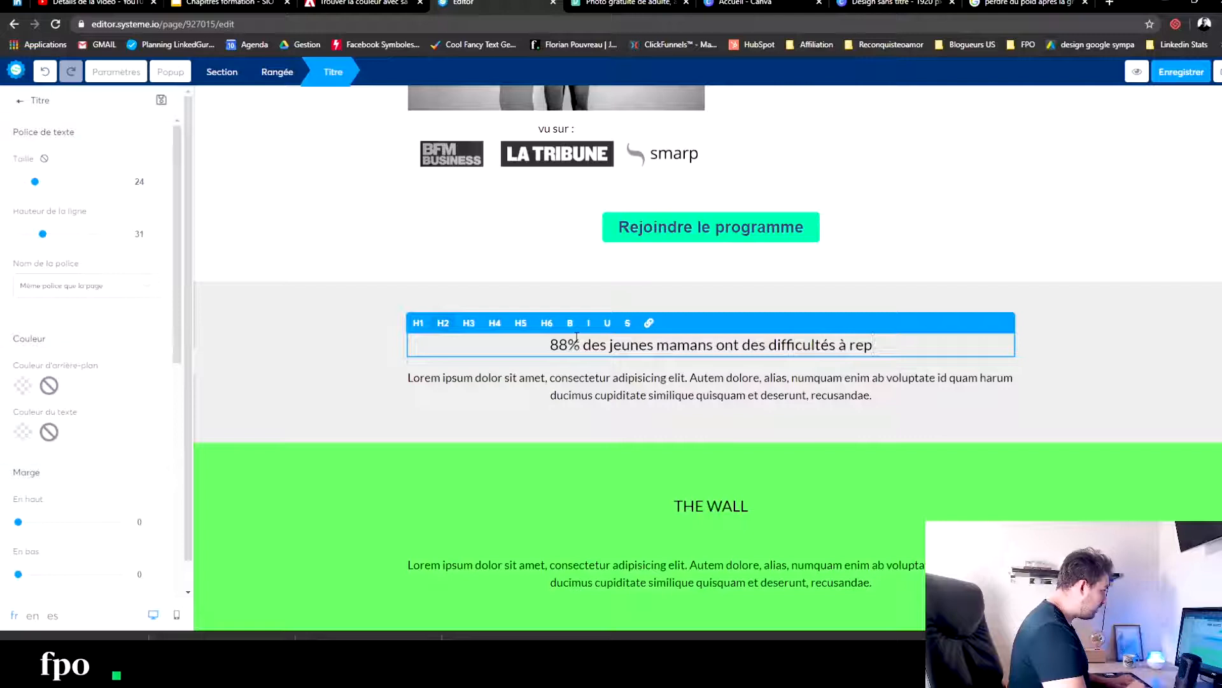
type("eur taille après u")
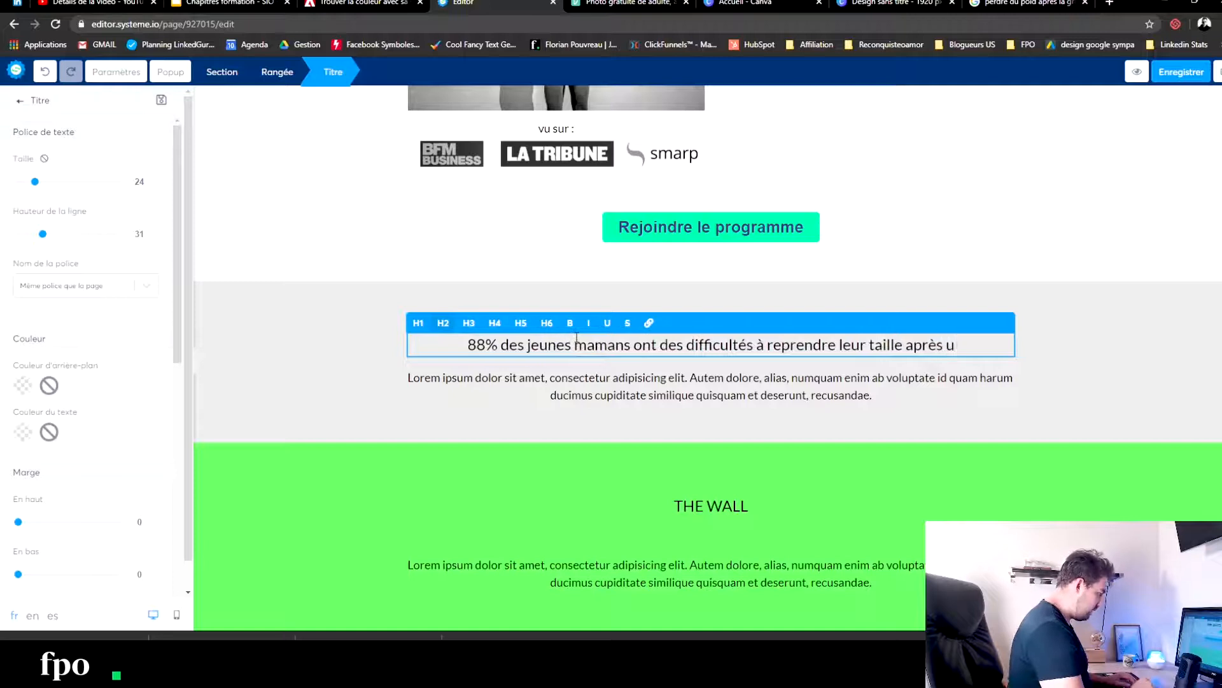
key("BackSpace")
key("BackSpace")
key("BackSpace")
key("BackSpace")
key("BackSpace")
key("BackSpace")
key("BackSpace")
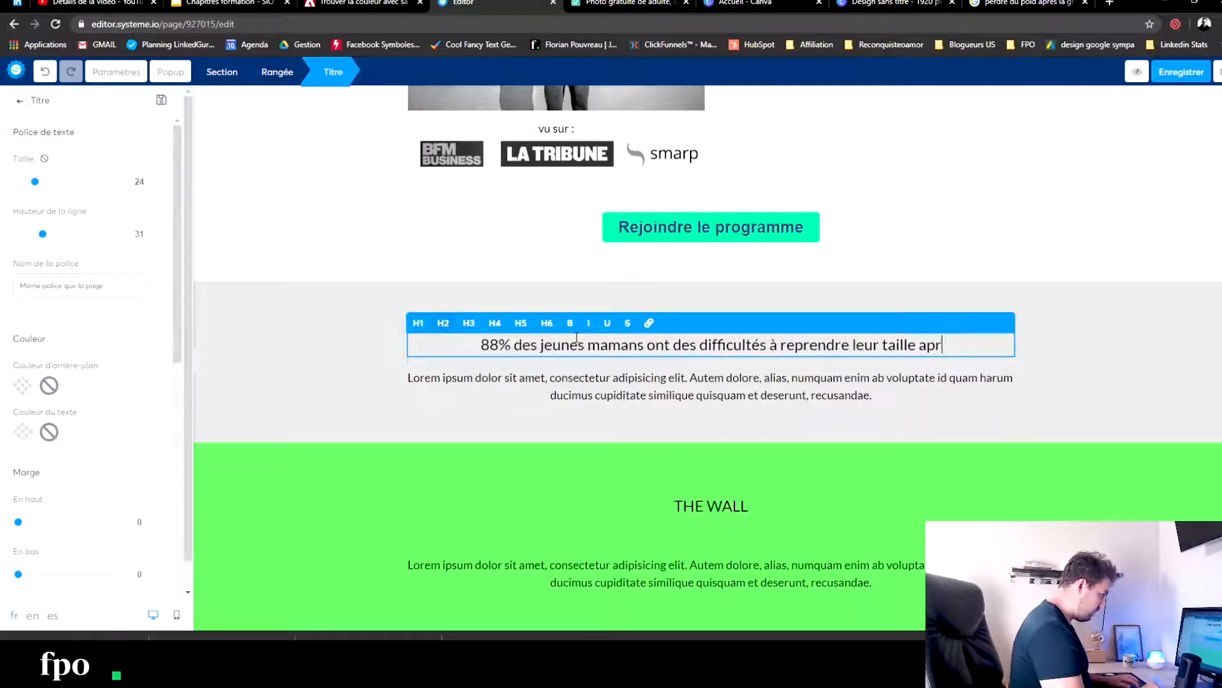
type("encore 8")
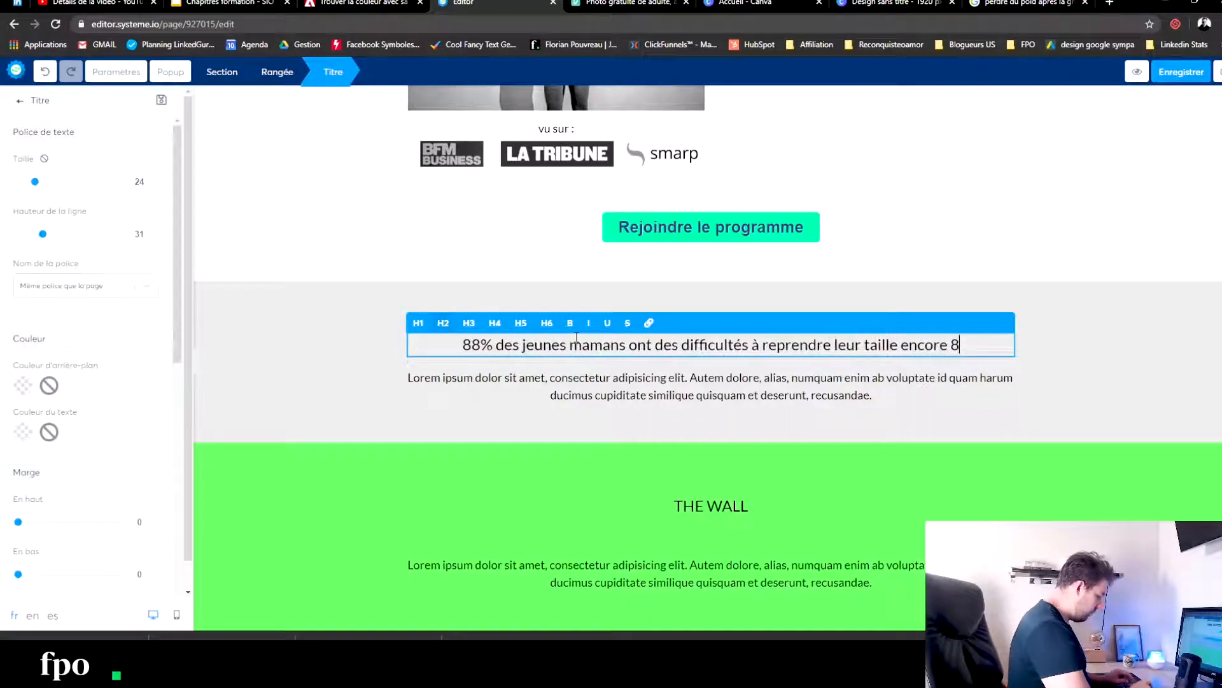
type(" mois après leur")
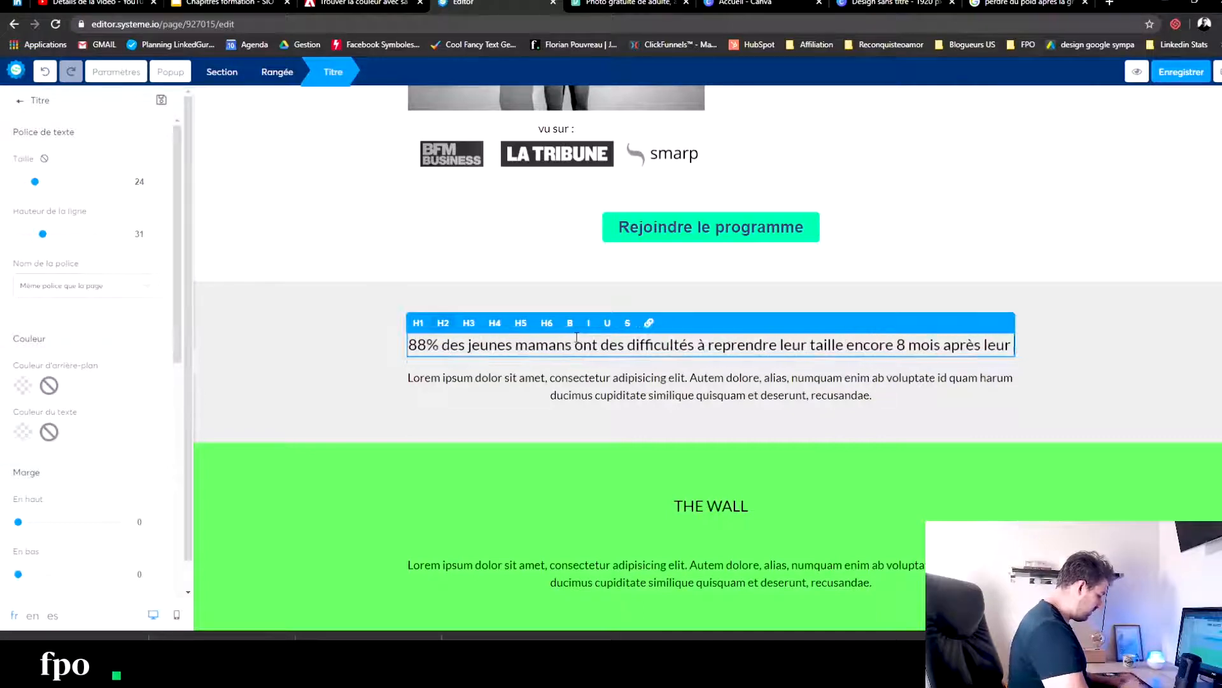
type(" accouchementy")
key("BackSpace")
key("BackSpace")
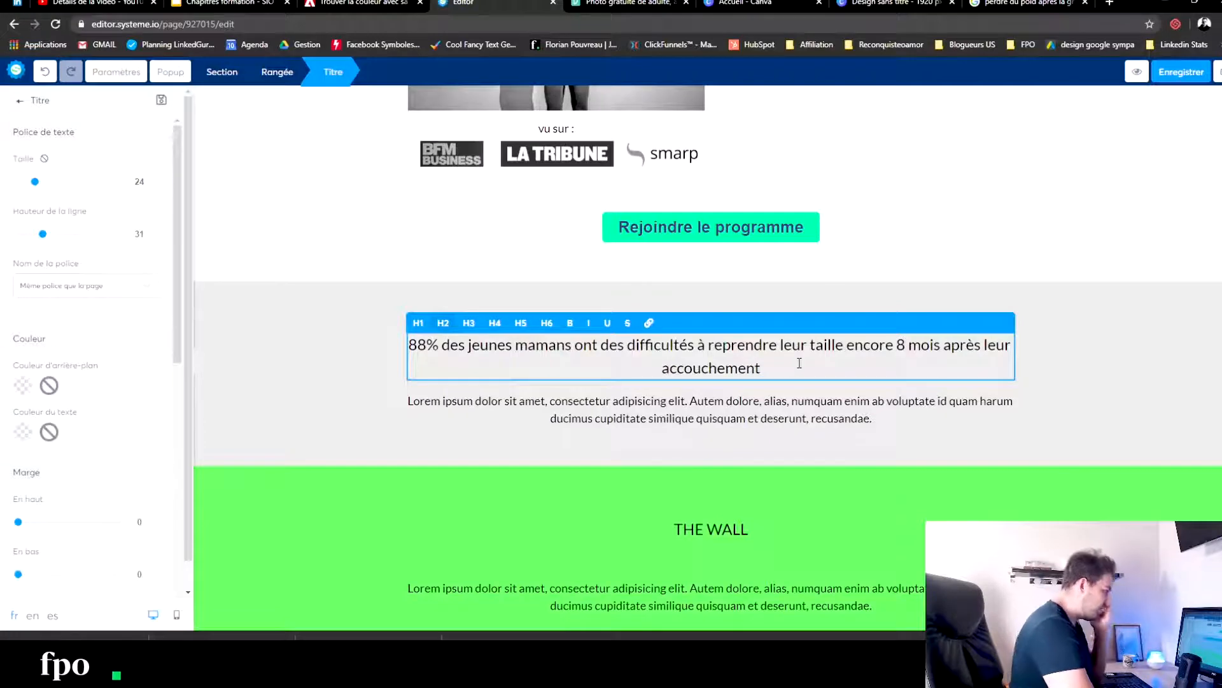
- Set the "88% des jeunes mamans" heading to font size 36 and make it bold
left_click_drag(800, 364, 411, 322)
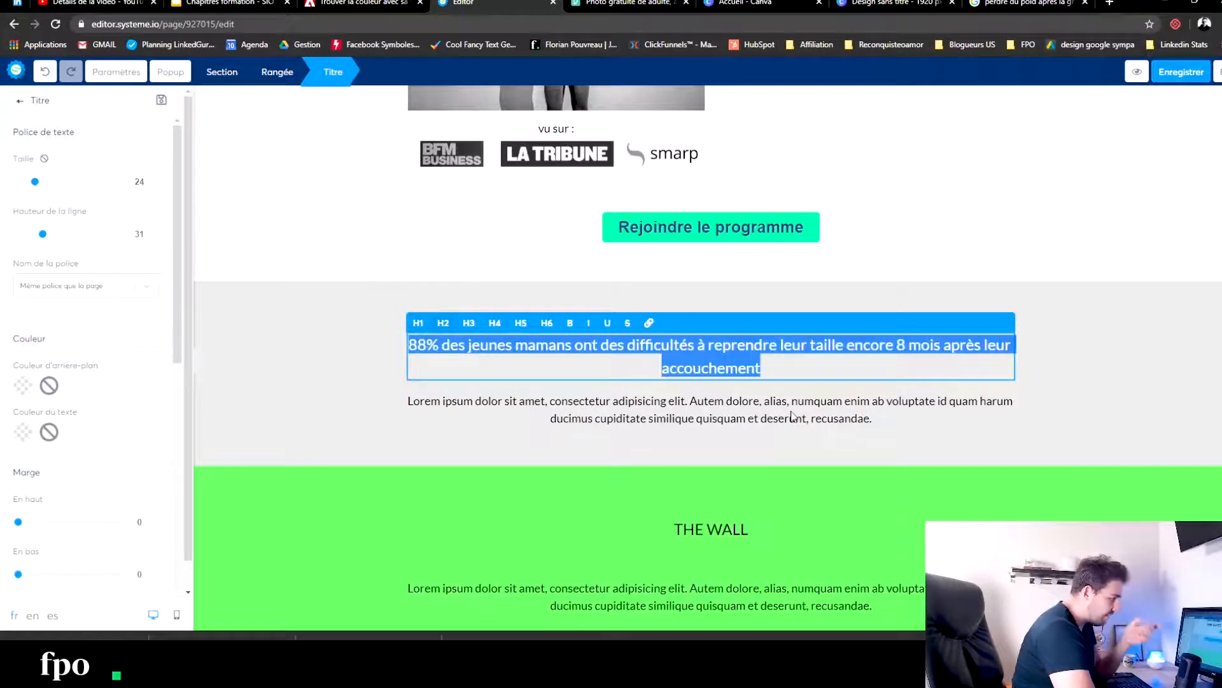
left_click_drag(39, 188, 49, 188)
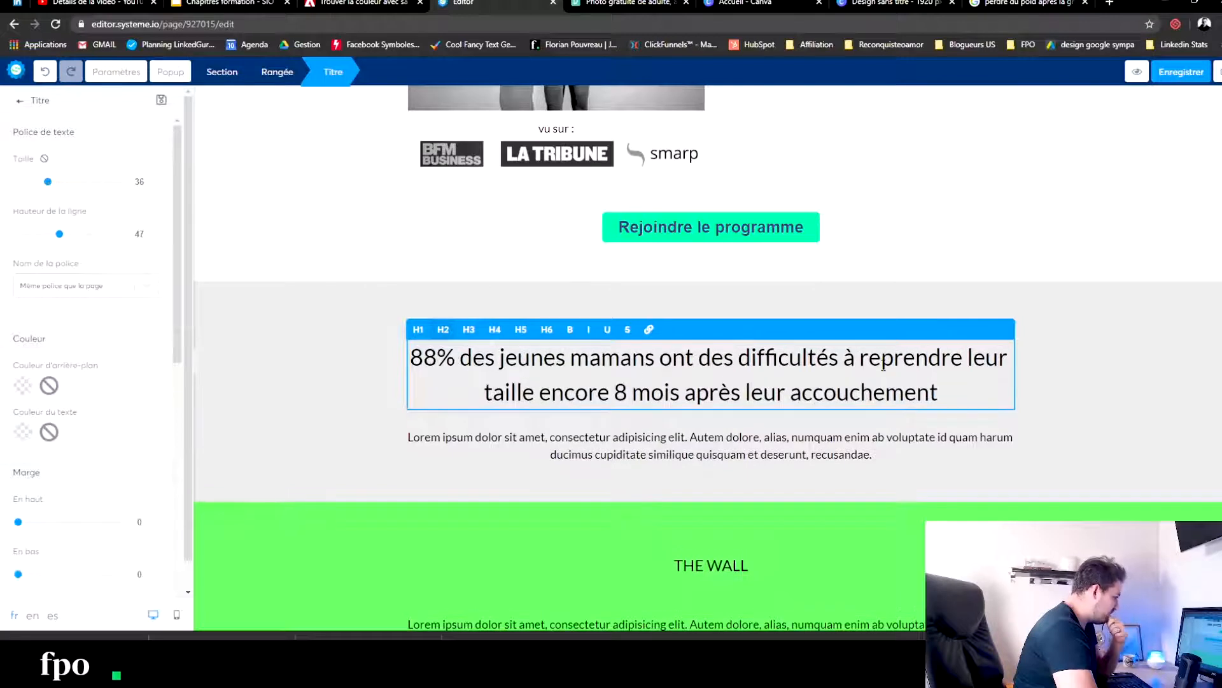
left_click_drag(943, 389, 426, 354)
left_click(568, 330)
left_click(308, 382)
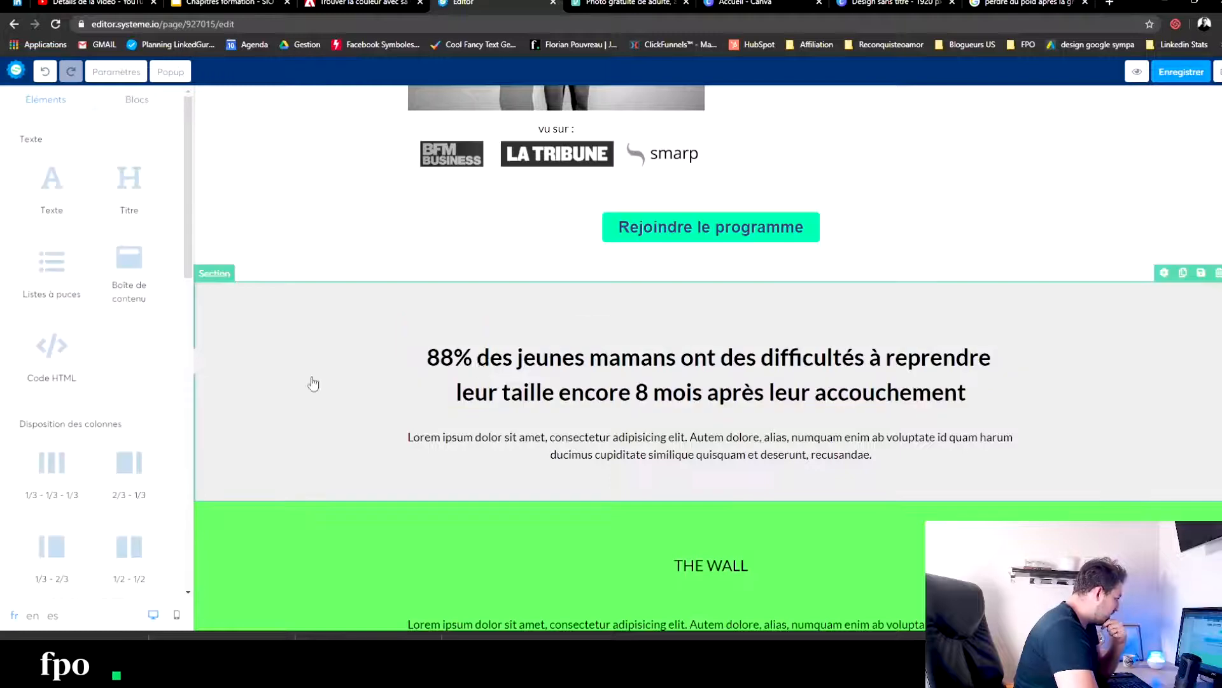
- Set the "88% des jeunes mamans" heading's line height to 45 and underline "8 mois après leur accouchement"
triple_click(821, 385)
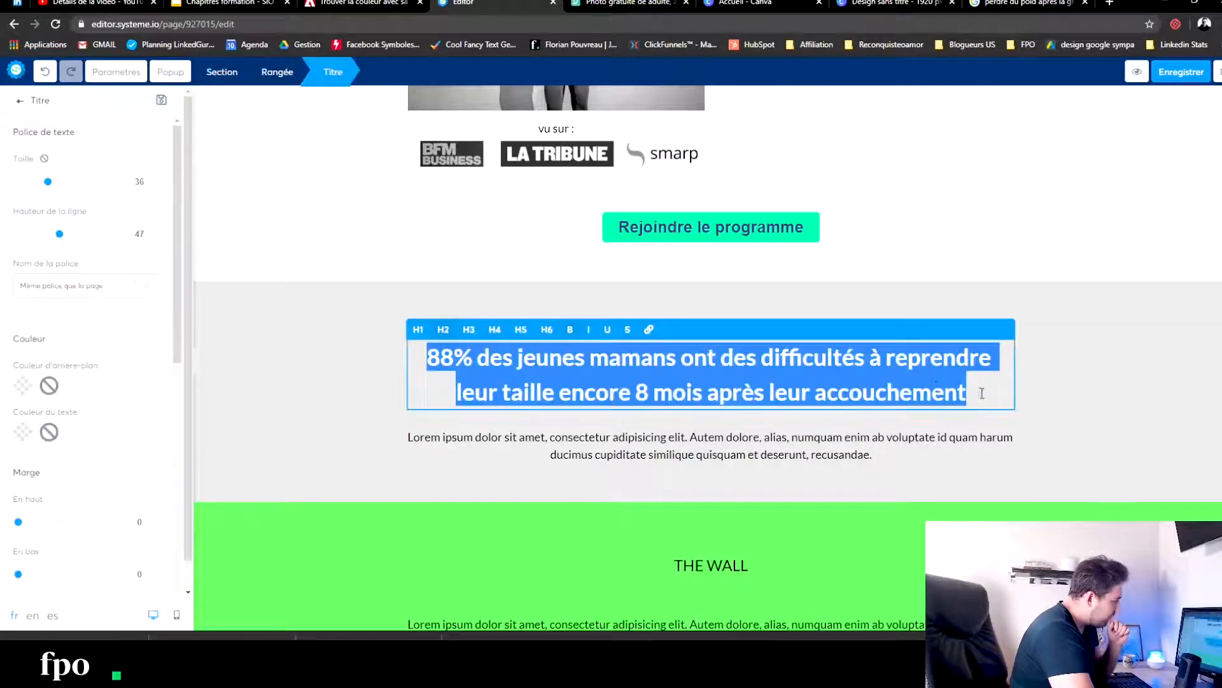
left_click_drag(57, 235, 57, 236)
left_click(359, 346)
left_click(637, 392)
left_click_drag(639, 386, 1000, 385)
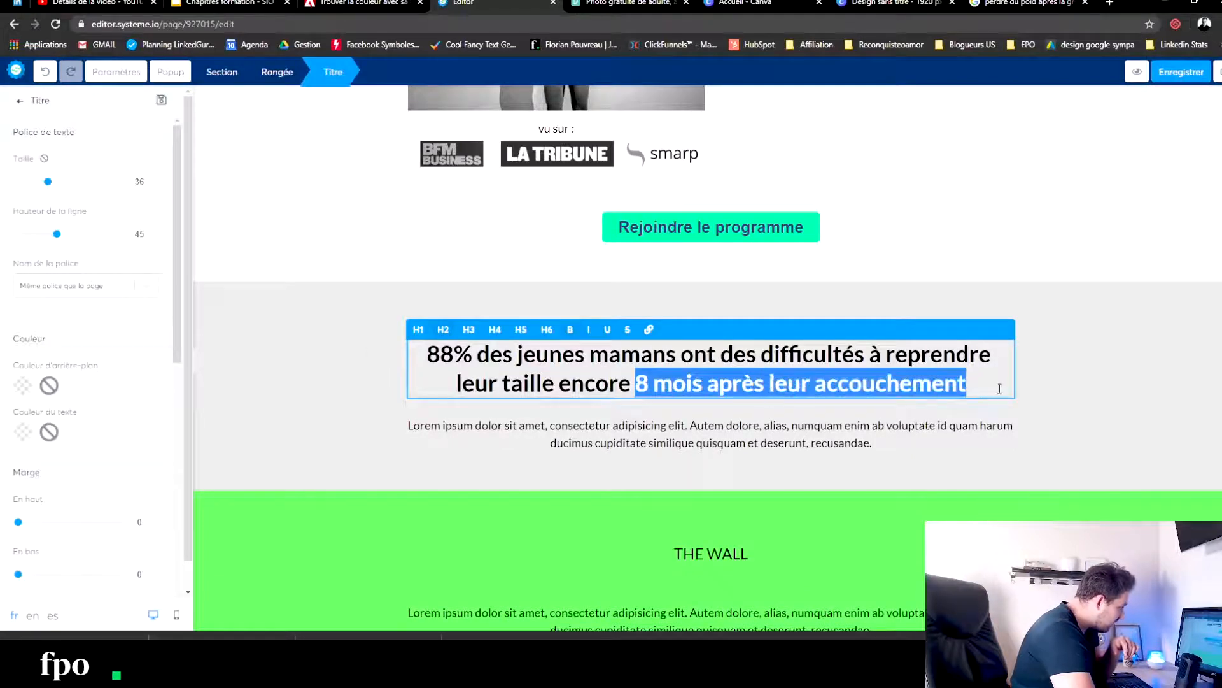
left_click(608, 330)
left_click(321, 395)
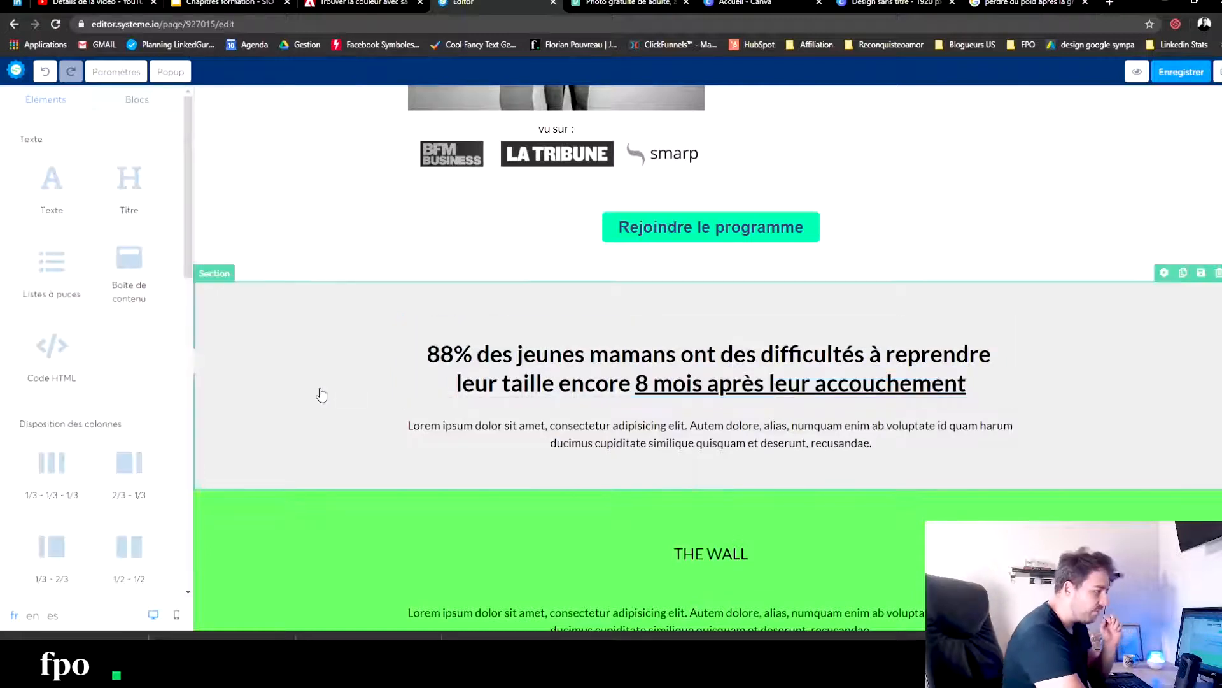
- Consult the Cosmopolitan article on slimming after pregnancy and the page-structure slide in Google Slides for content ideas
left_click(612, 431)
left_click(1027, 4)
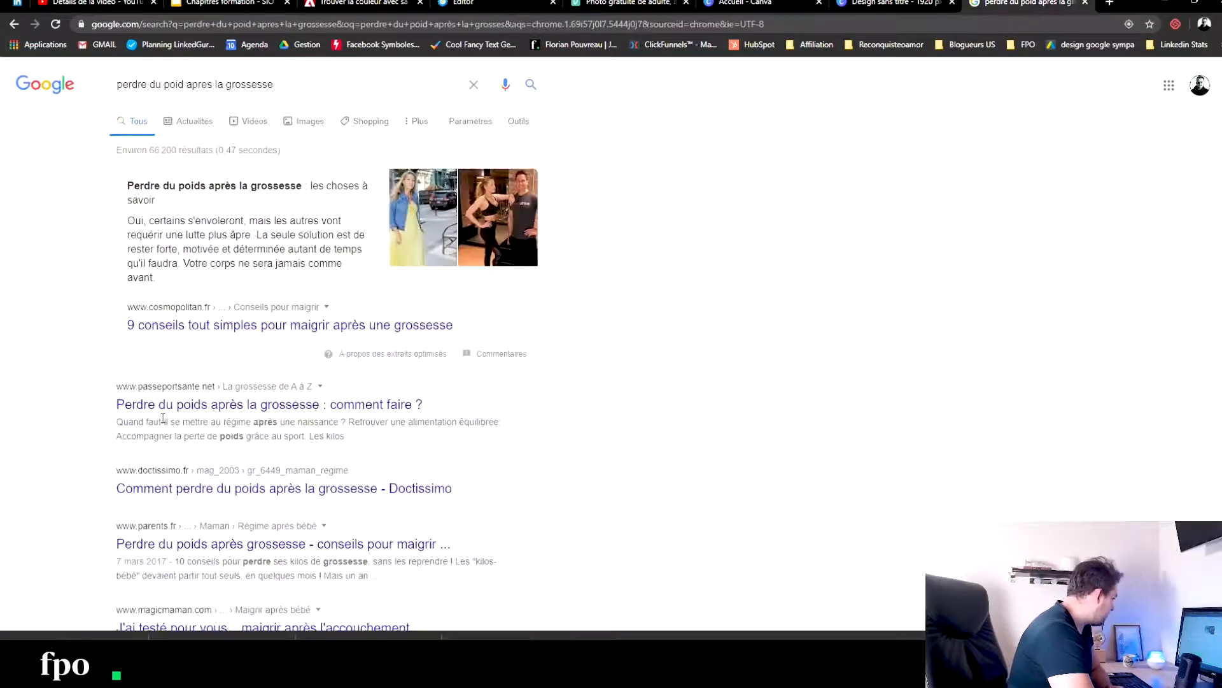
left_click(181, 327)
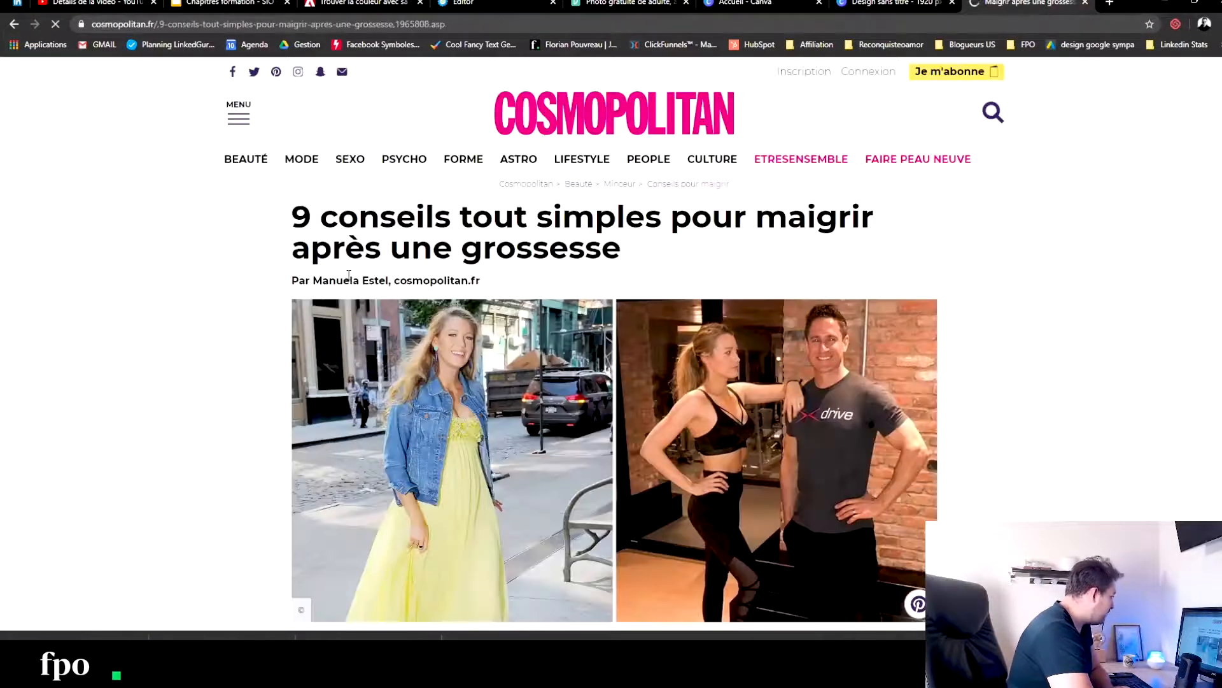
scroll(349, 276, "down", 7)
left_click(231, 4)
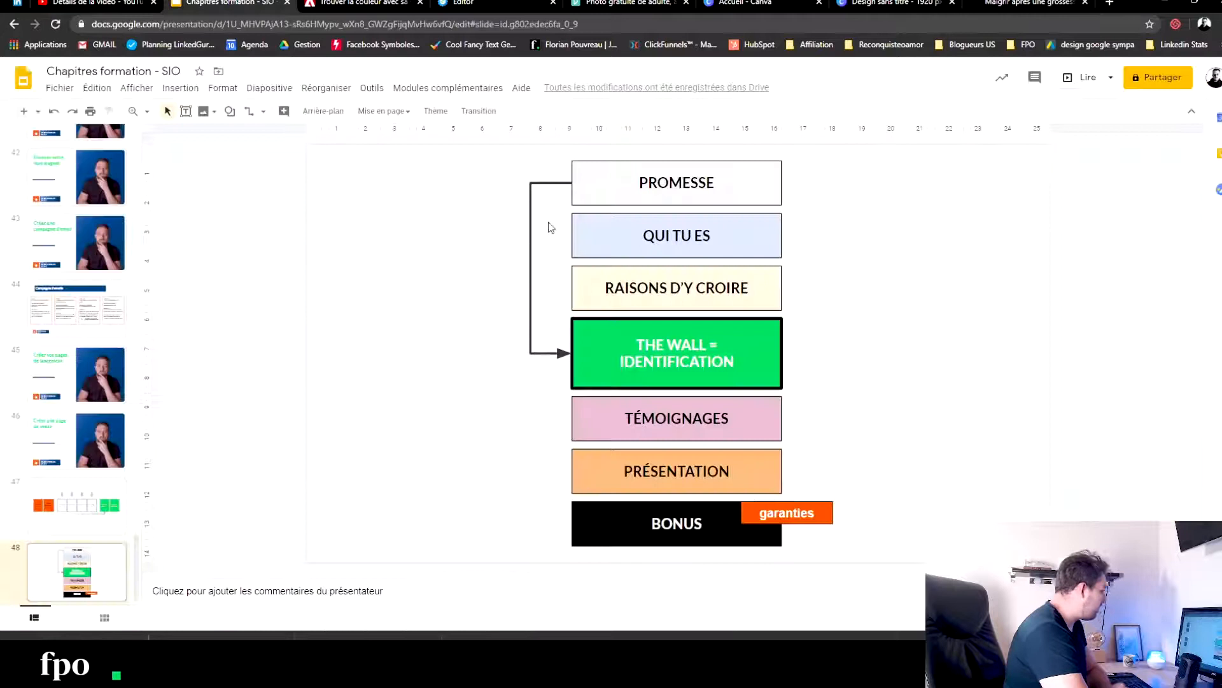
key("ctrl+Tab")
key("ctrl+Tab")
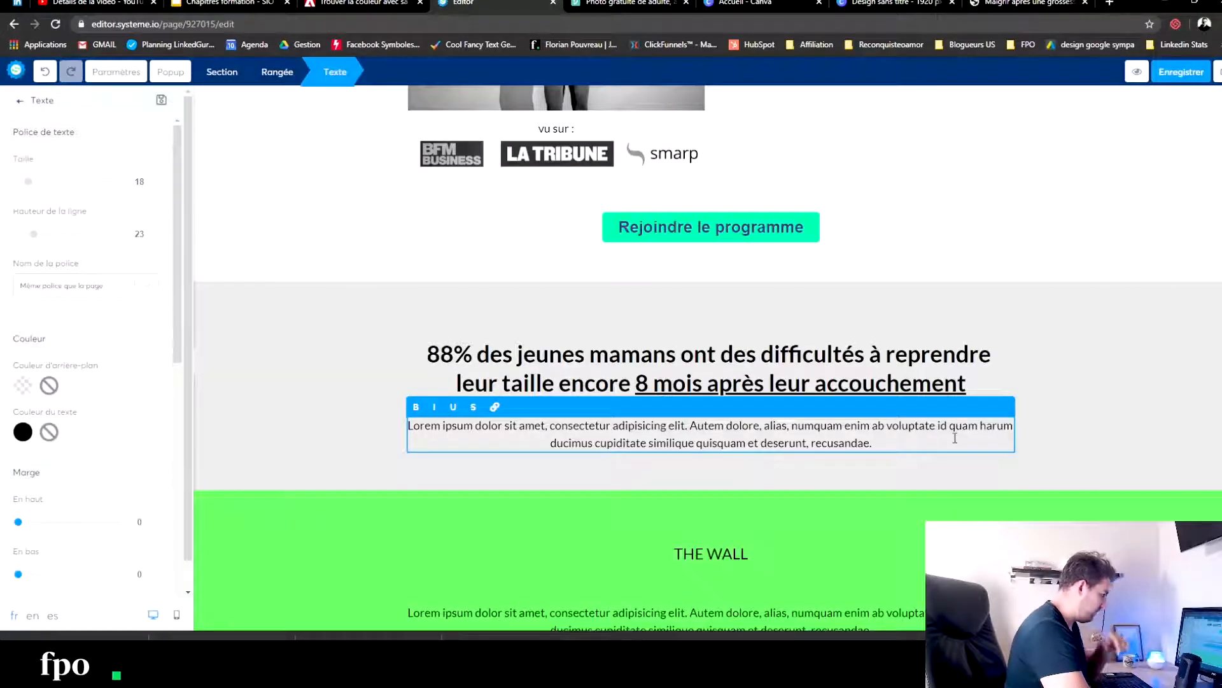
- Replace the placeholder paragraph under the 88% heading with the lines "Les erreurs que vous faites" and "l'alimentation trop riche"
left_click_drag(955, 438, 423, 426)
type("Les erreurs qu")
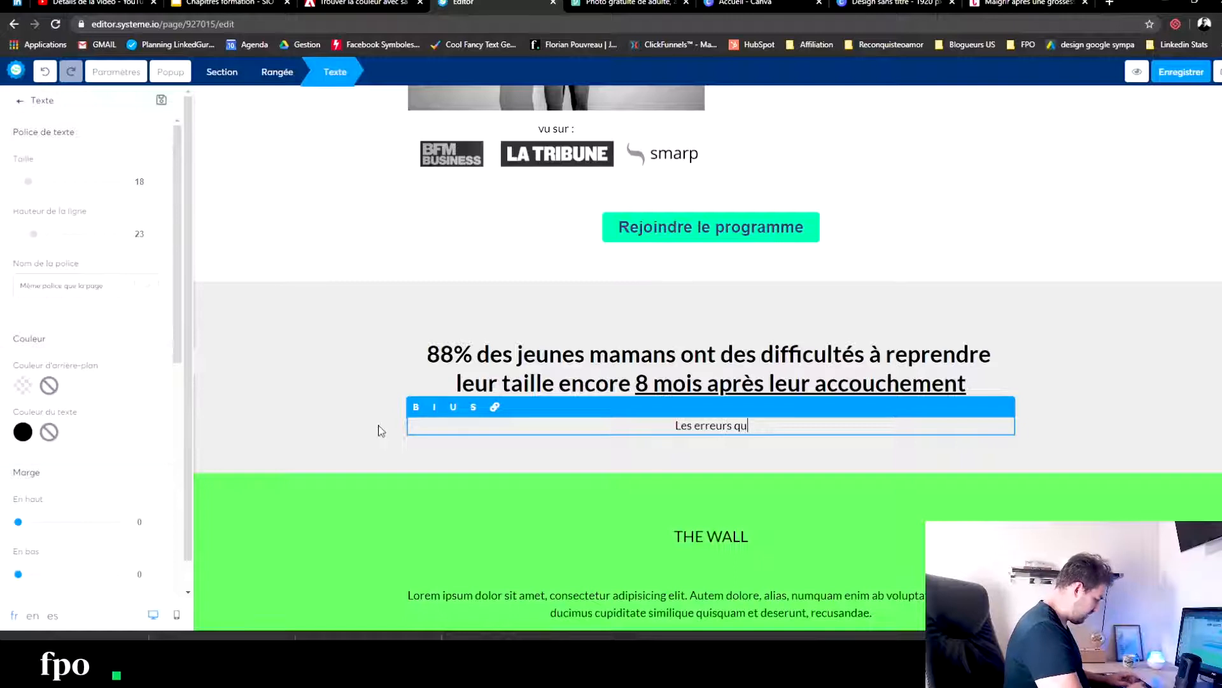
type("e vous faites")
key("Return")
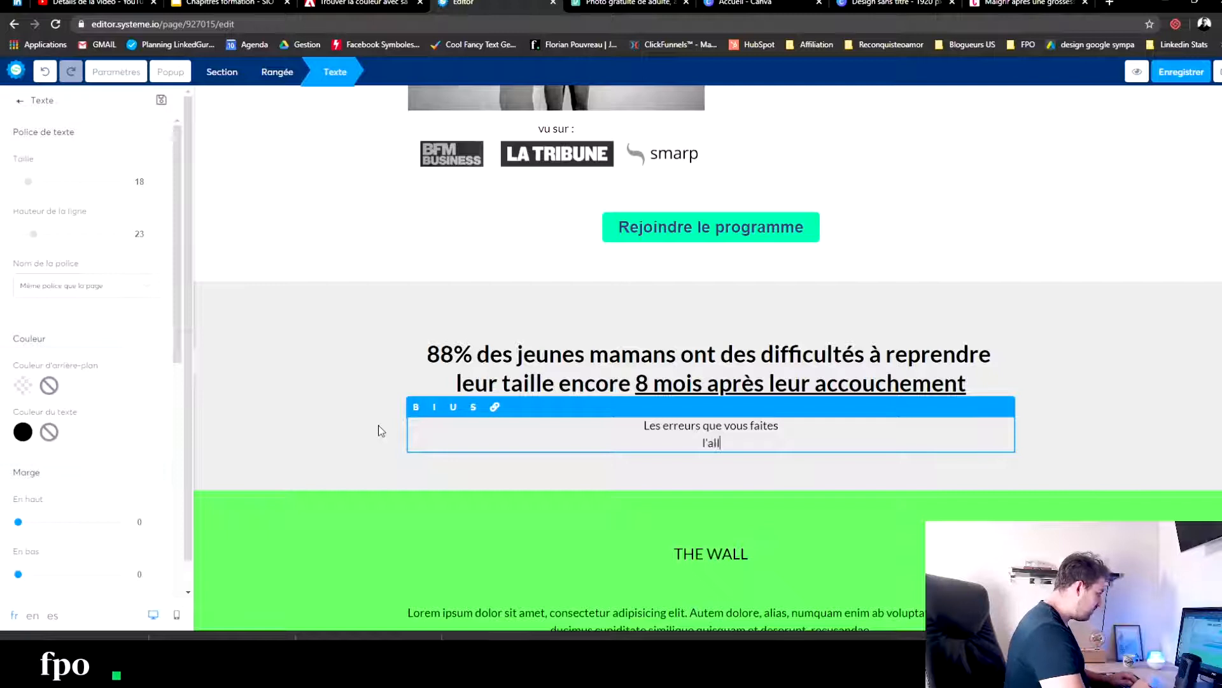
type("l'alimentation trop ricye")
key("BackSpace")
key("BackSpace")
type("he")
key("Return")
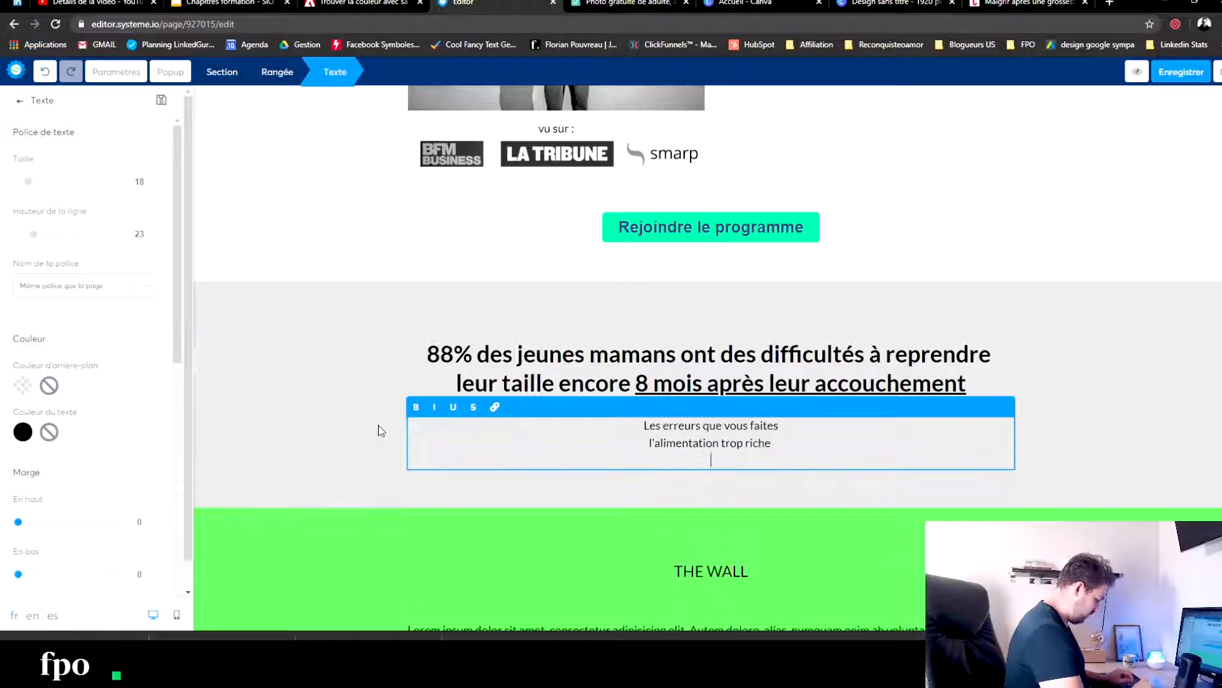
- Add the line "On veut récupérer le temps perdu" to the paragraph under the 88% heading
type("On veut récupére le")
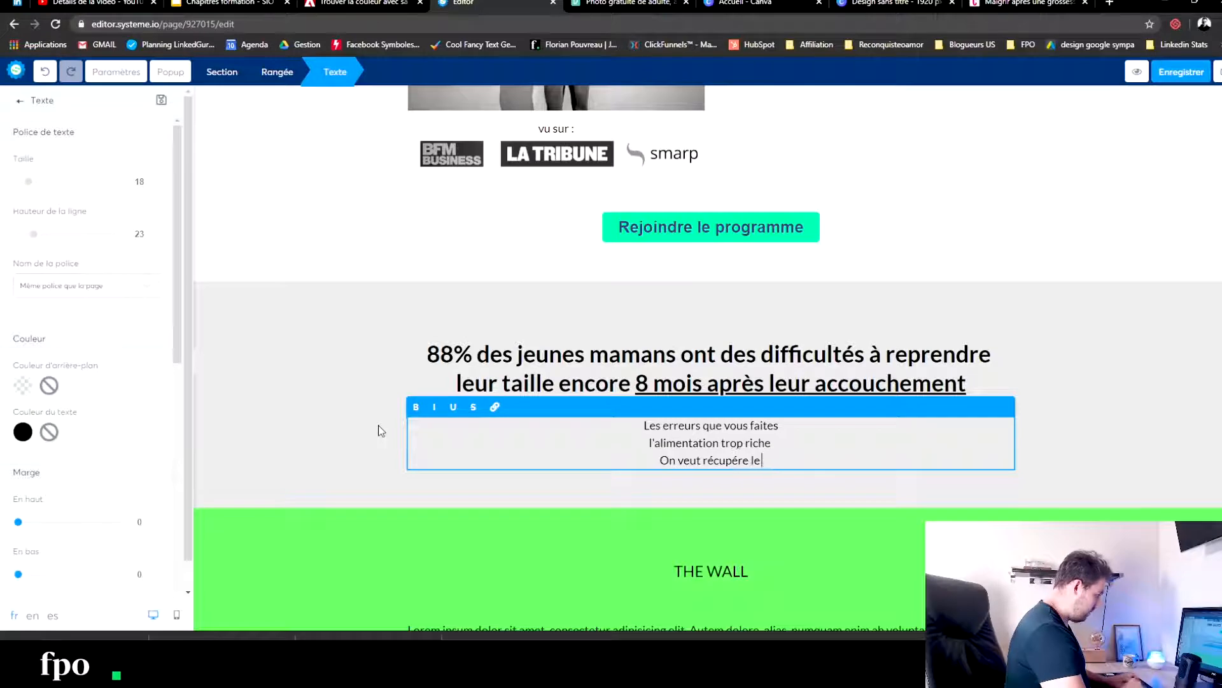
key("BackSpace")
key("BackSpace")
key("BackSpace")
type("r le temps")
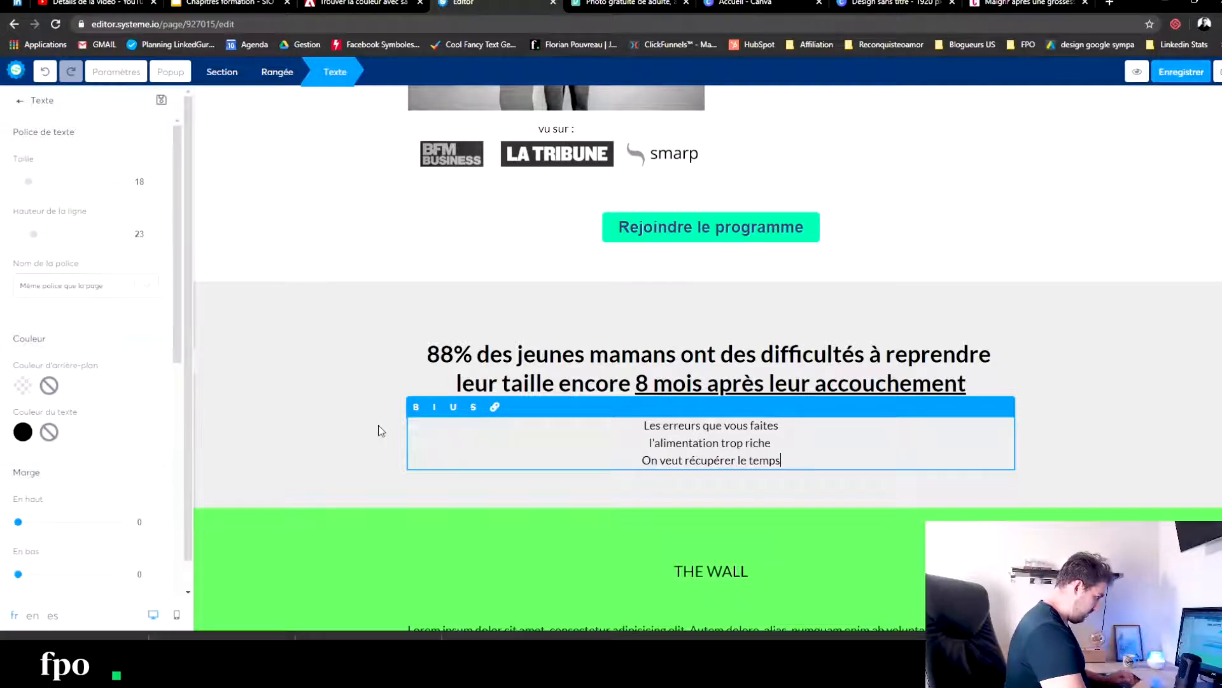
type(" perdu")
- Add a final line "on arrive pas à dormir correctement" to the paragraph under the 88% heading
key("Return")
type("on arrive pas à dormir cçr")
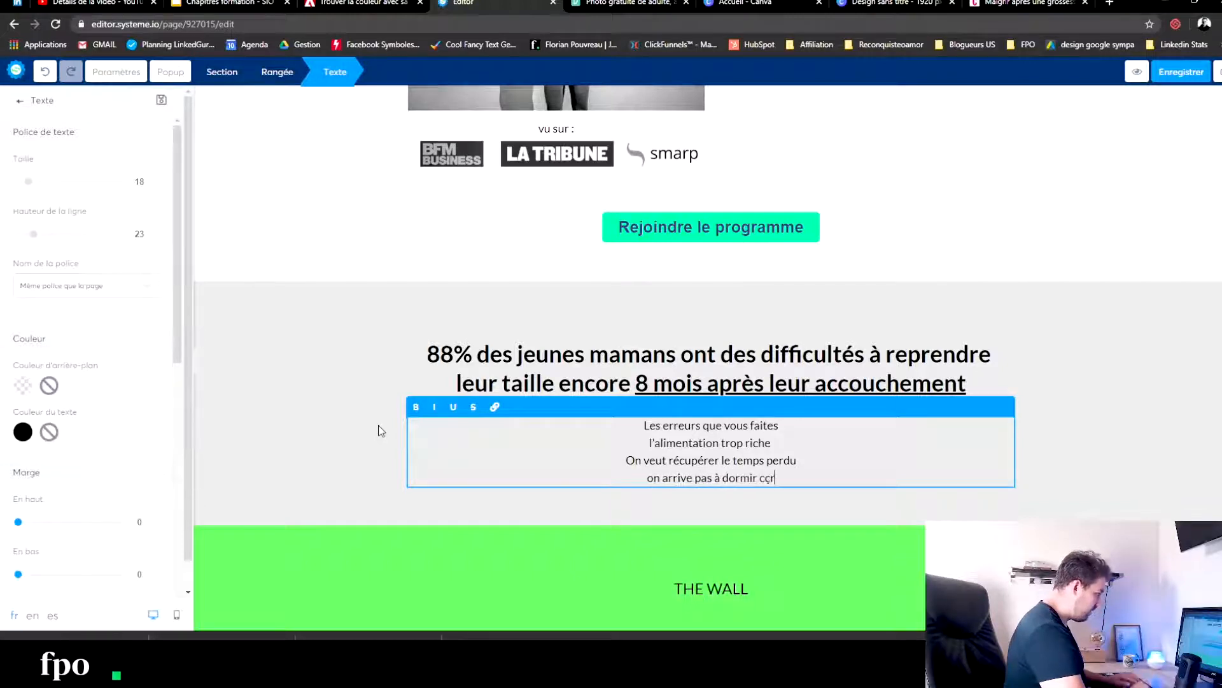
key("BackSpace")
type("orresct")
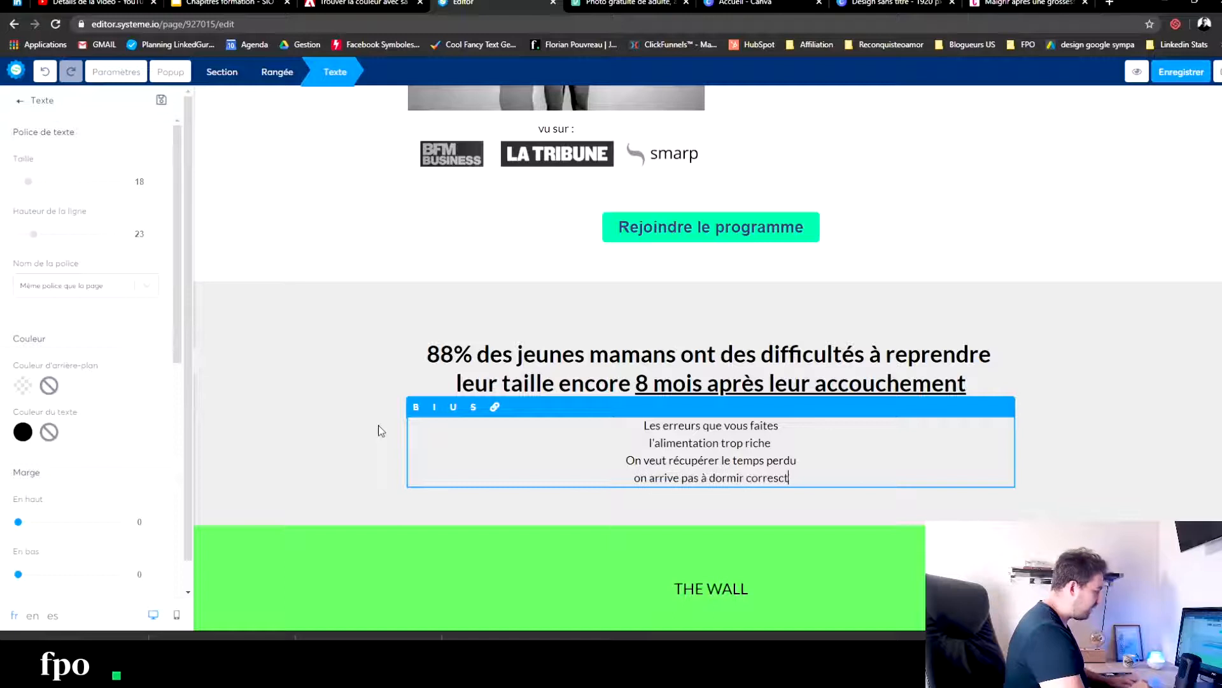
key("BackSpace")
key("BackSpace")
key("BackSpace")
type("ctement")
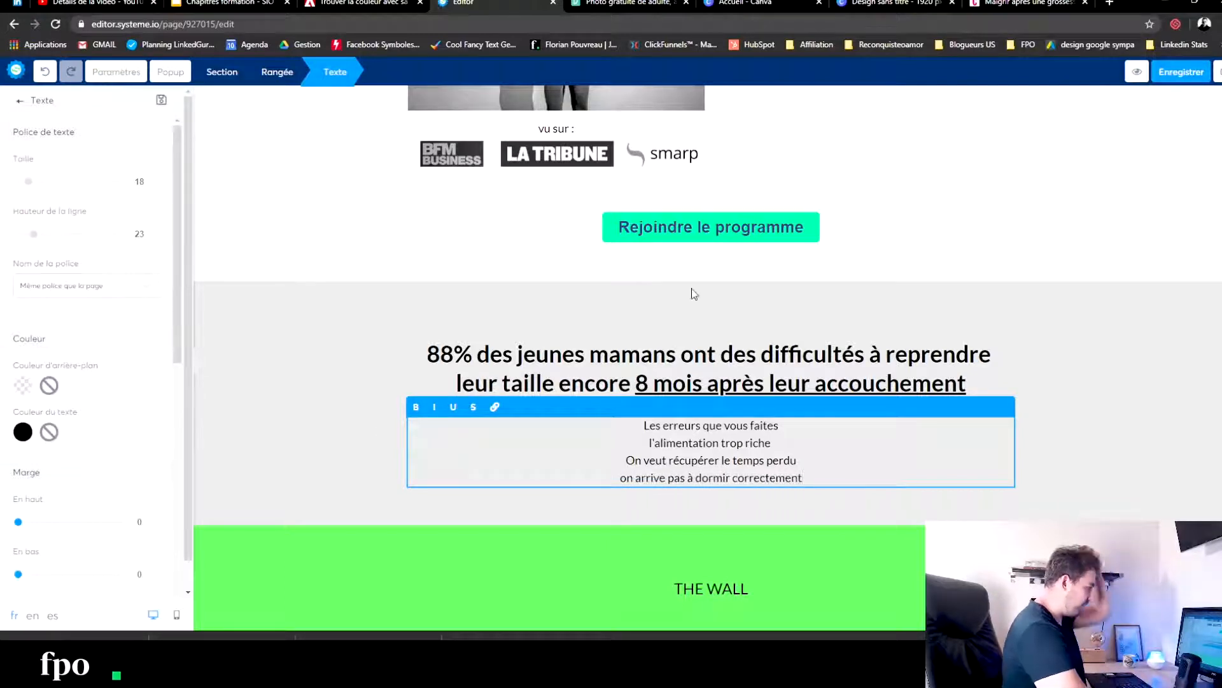
left_click(874, 181)
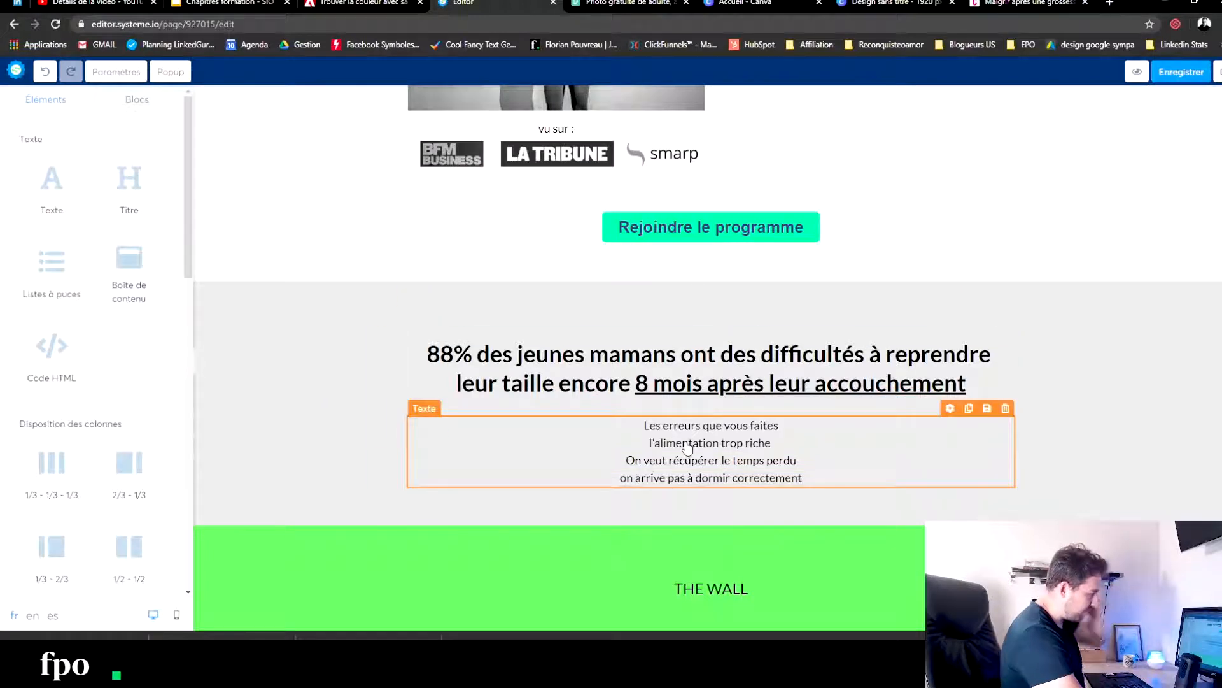
- Underline the paragraph's first line, "Les erreurs que vous faites"
scroll(729, 413, "up", 6)
scroll(756, 280, "down", 10)
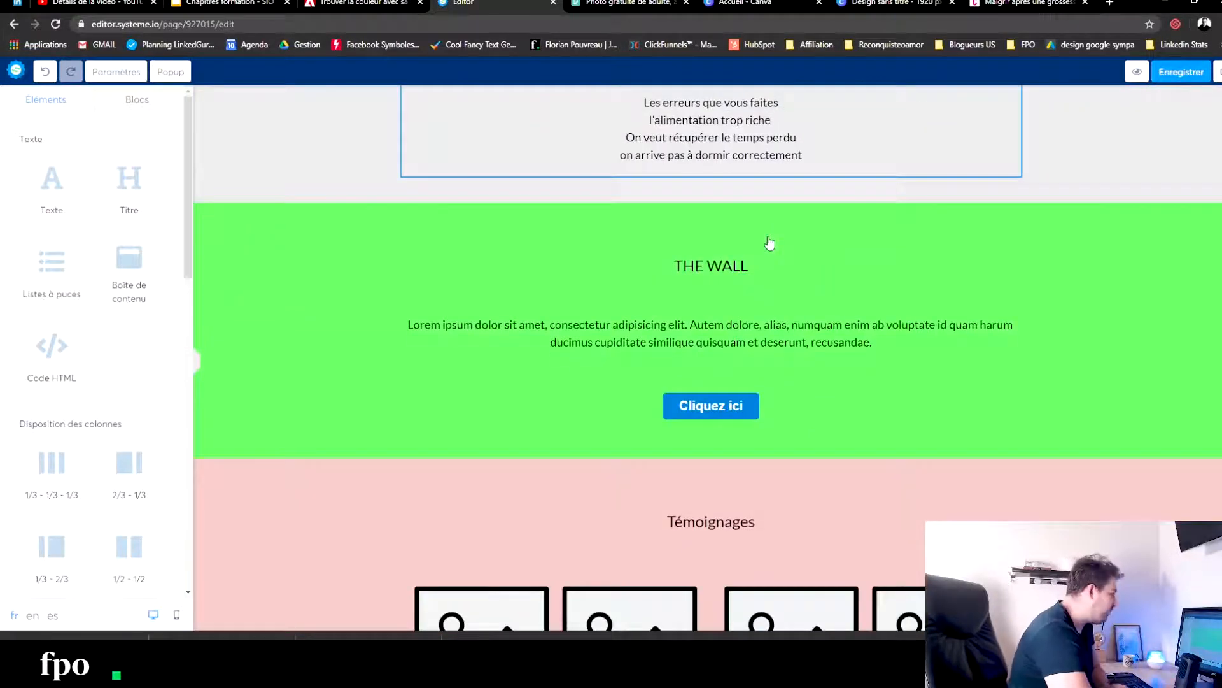
scroll(769, 243, "up", 4)
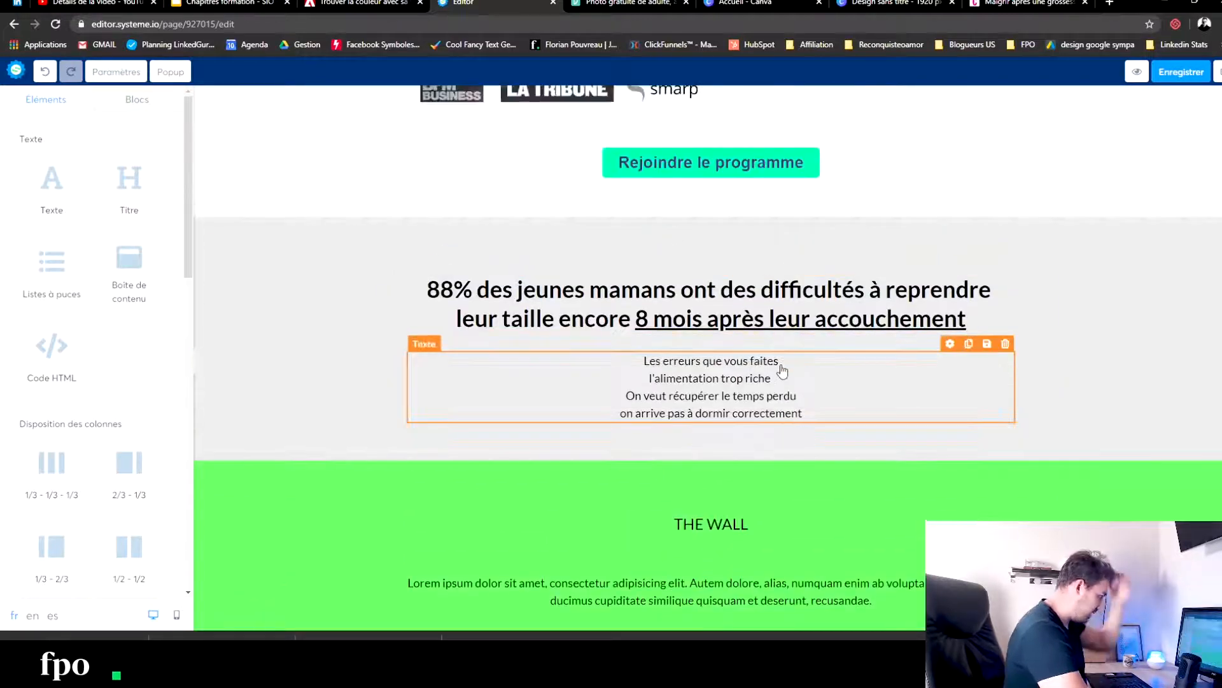
left_click(801, 359)
left_click_drag(801, 360, 497, 367)
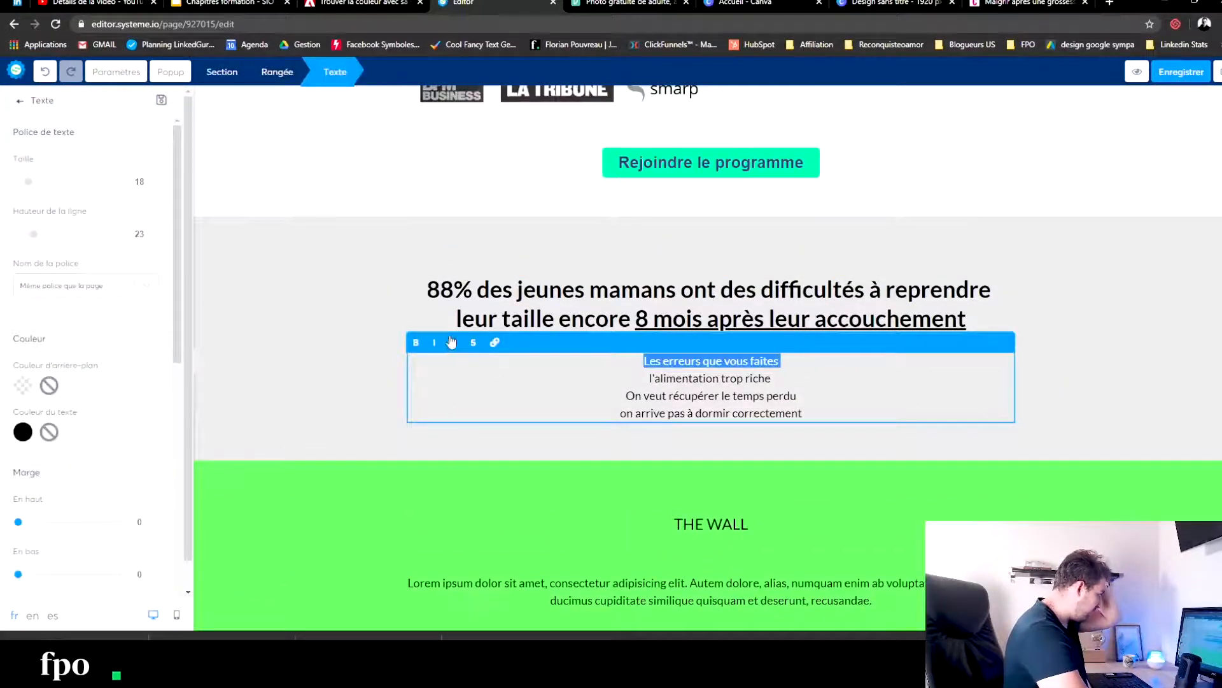
left_click(520, 511)
- Replace the "THE WALL" heading with "Lorsque [the child's first name] est née, j'étais dans cette situation"
scroll(617, 490, "down", 2)
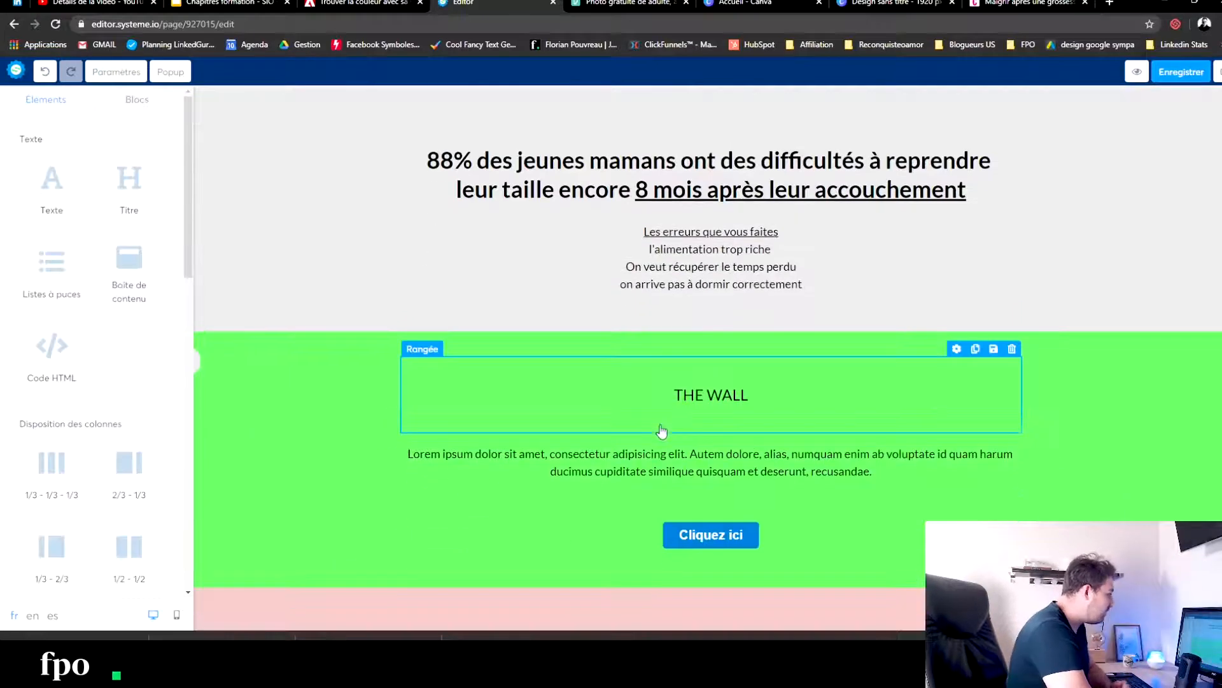
double_click(692, 397)
left_click_drag(801, 389, 551, 385)
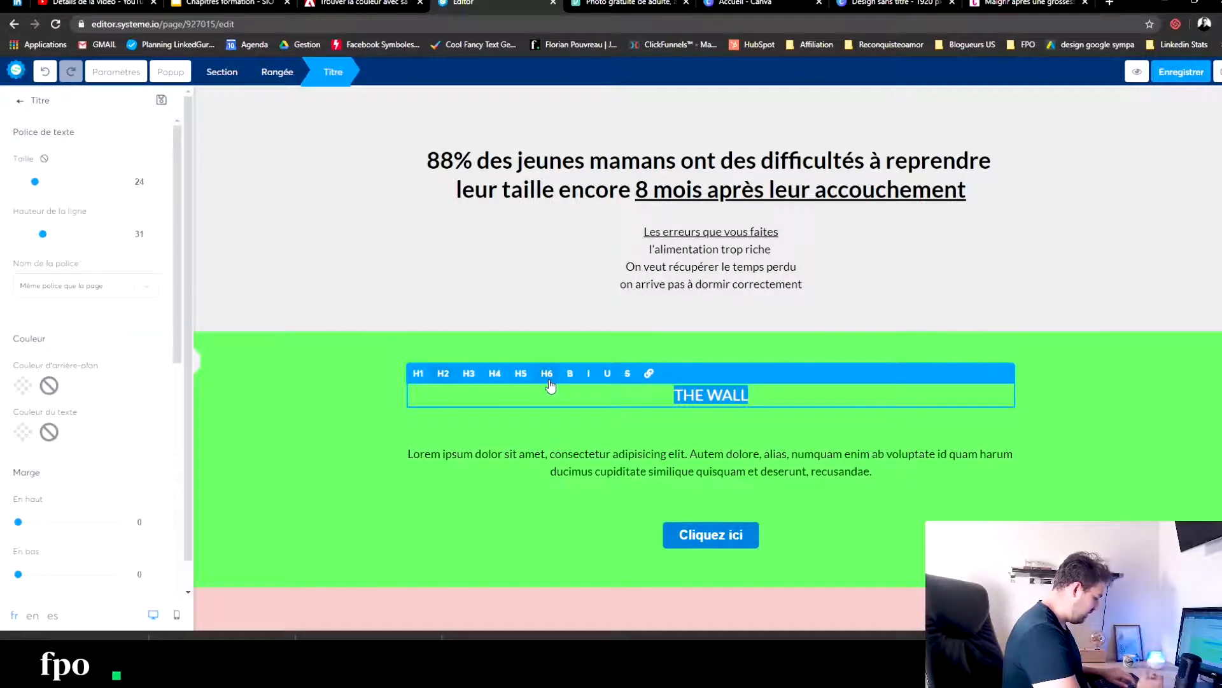
type("Lorsque Marie est née")
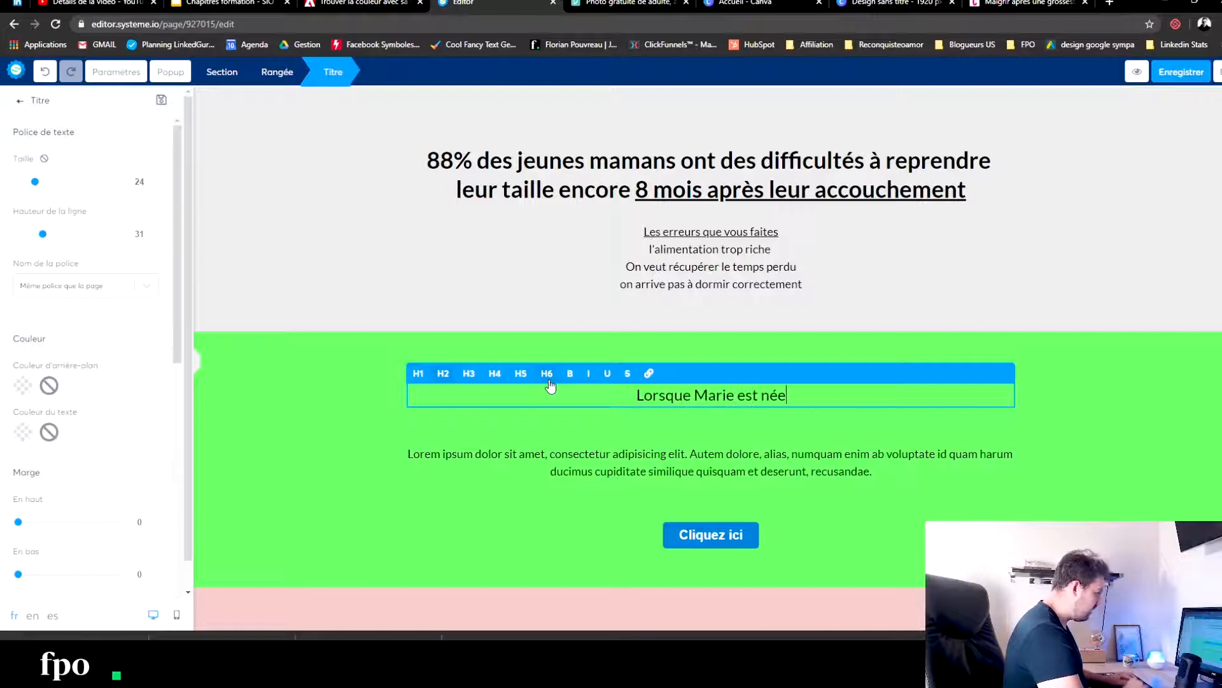
type(", j'étais dans cette situation")
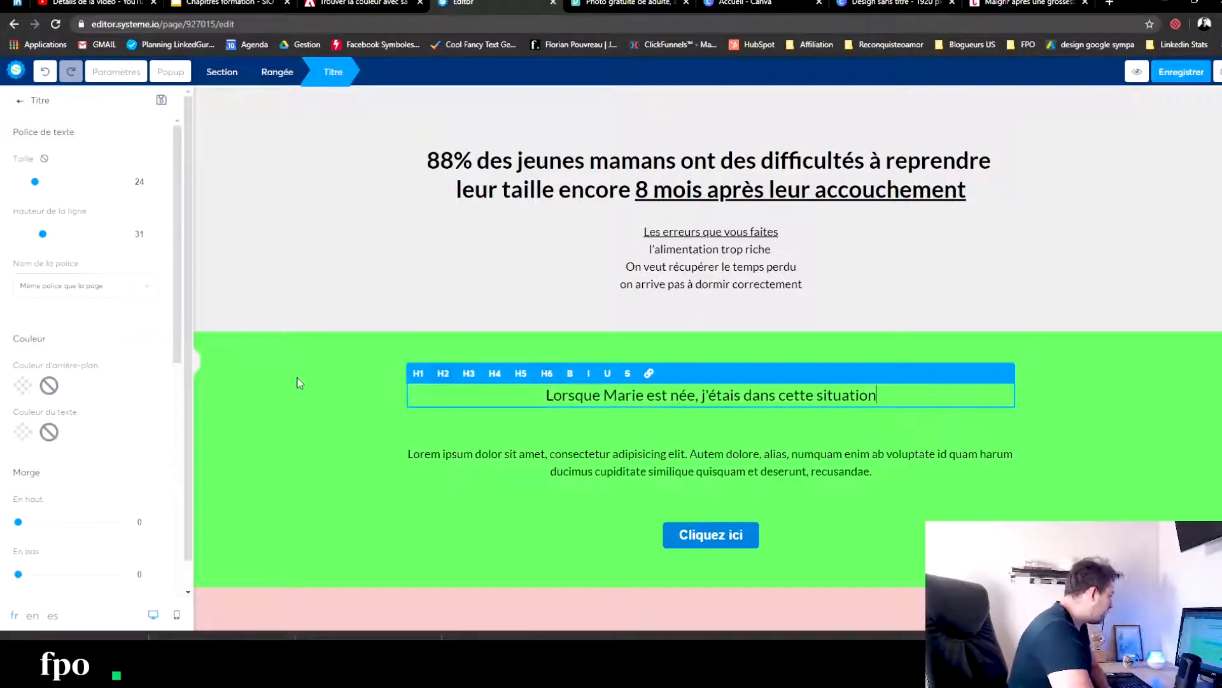
- Change the green section's background colour to white
left_click(297, 382)
left_click(294, 376)
left_click(25, 431)
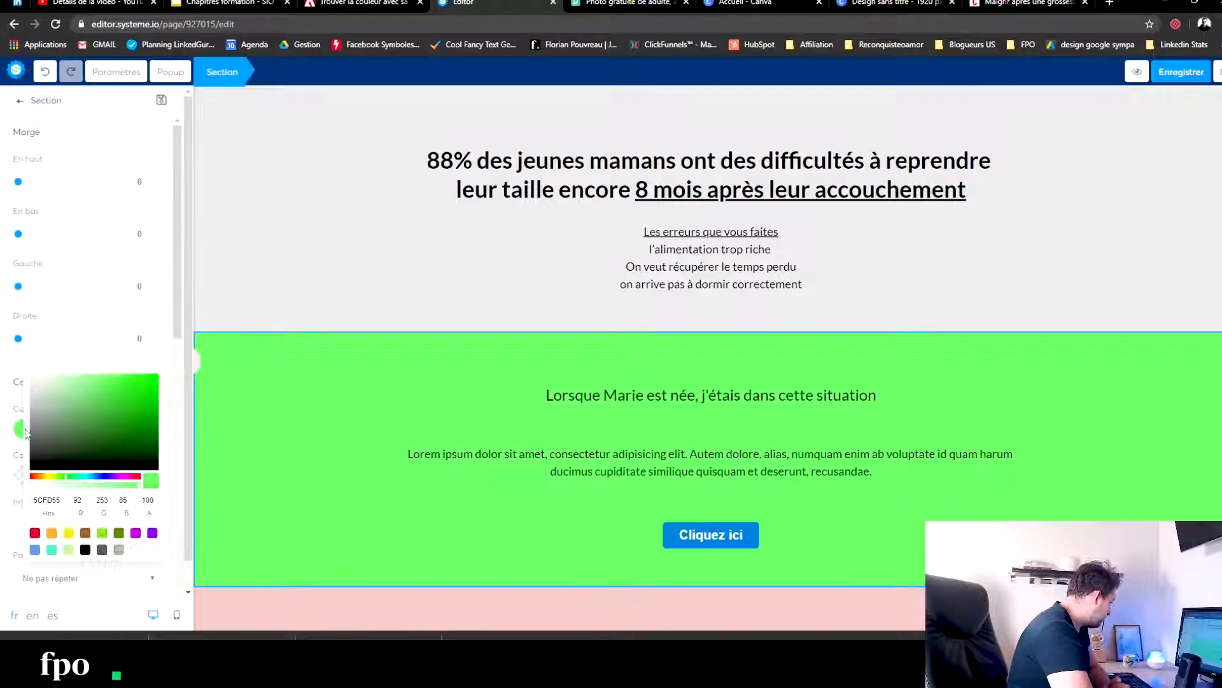
left_click(135, 548)
left_click(341, 424)
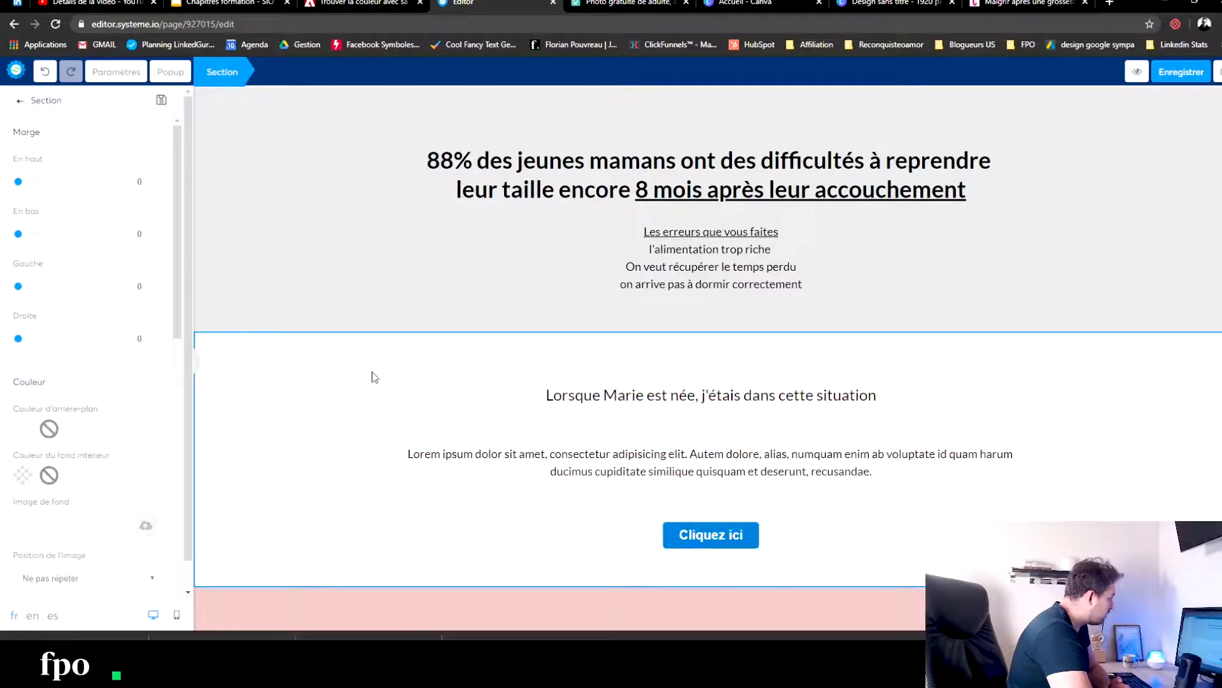
left_click(482, 426)
- Duplicate the "Rejoindre le programme" button and place the copy above the "Cliquez ici" button in the white section
scroll(471, 344, "up", 5)
scroll(476, 482, "down", 4)
scroll(475, 487, "down", 2)
scroll(724, 199, "up", 4)
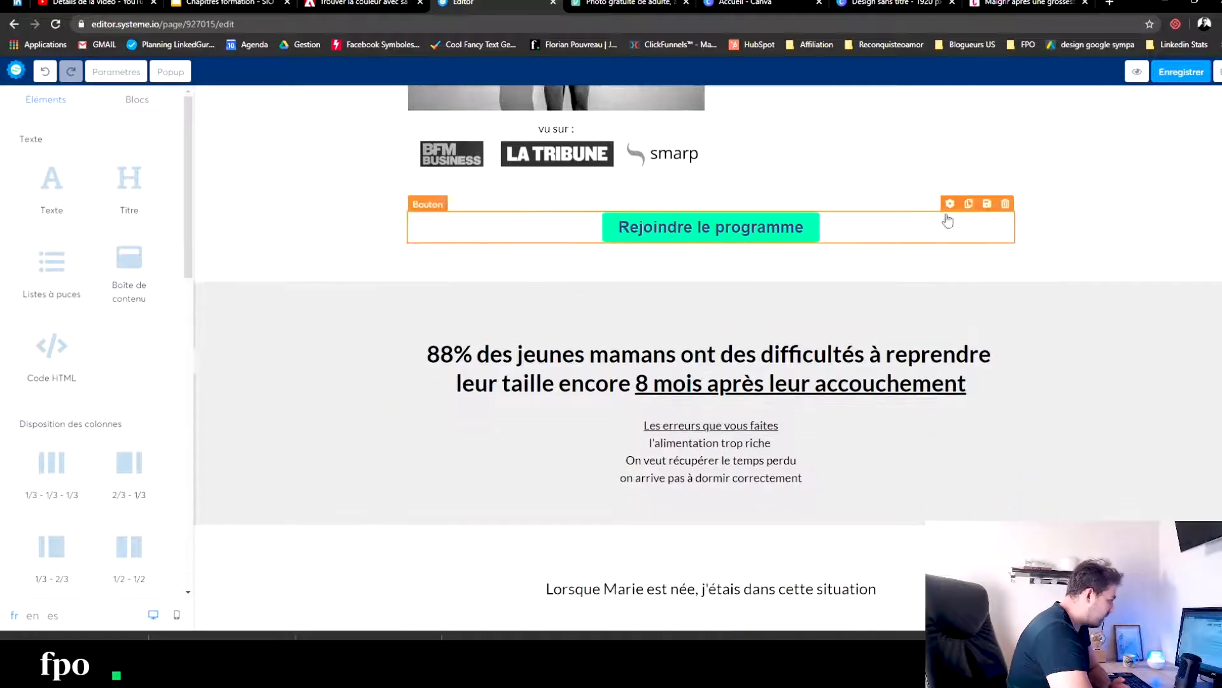
left_click(968, 203)
left_click_drag(606, 274, 659, 613)
scroll(658, 446, "down", 8)
scroll(694, 210, "up", 2)
left_click_drag(694, 210, 701, 376)
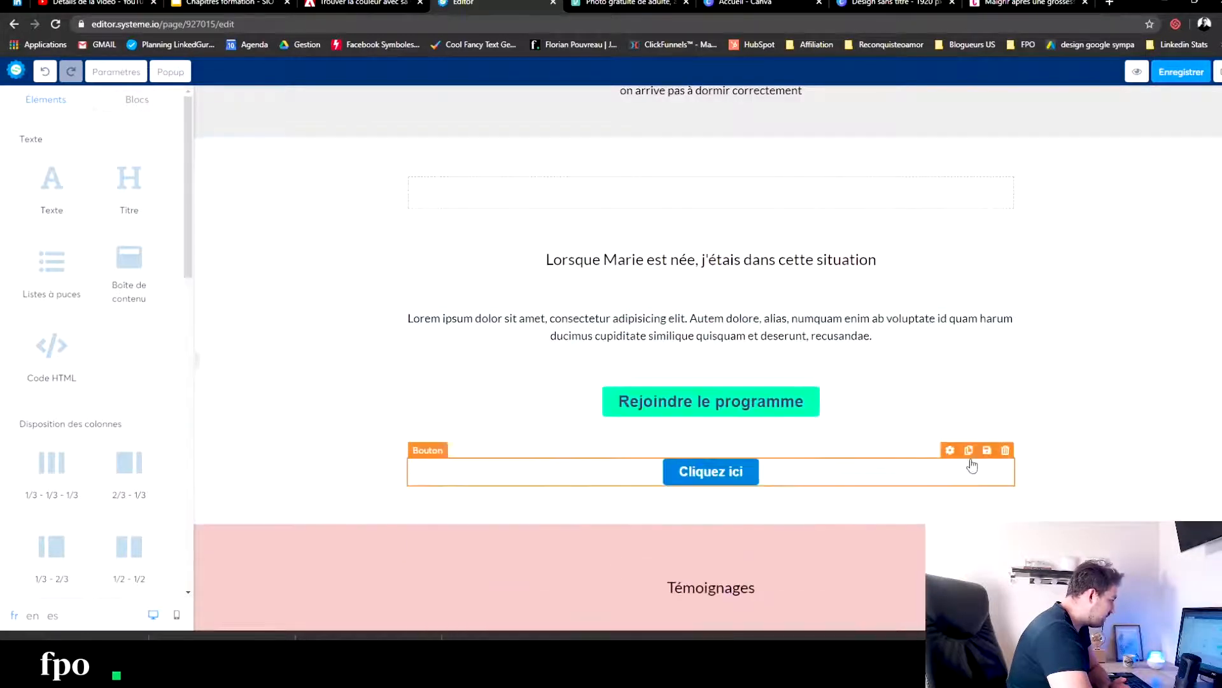
- Delete the "Cliquez ici" button and the empty row above the heading in the white section
left_click(1013, 422)
left_click(664, 96)
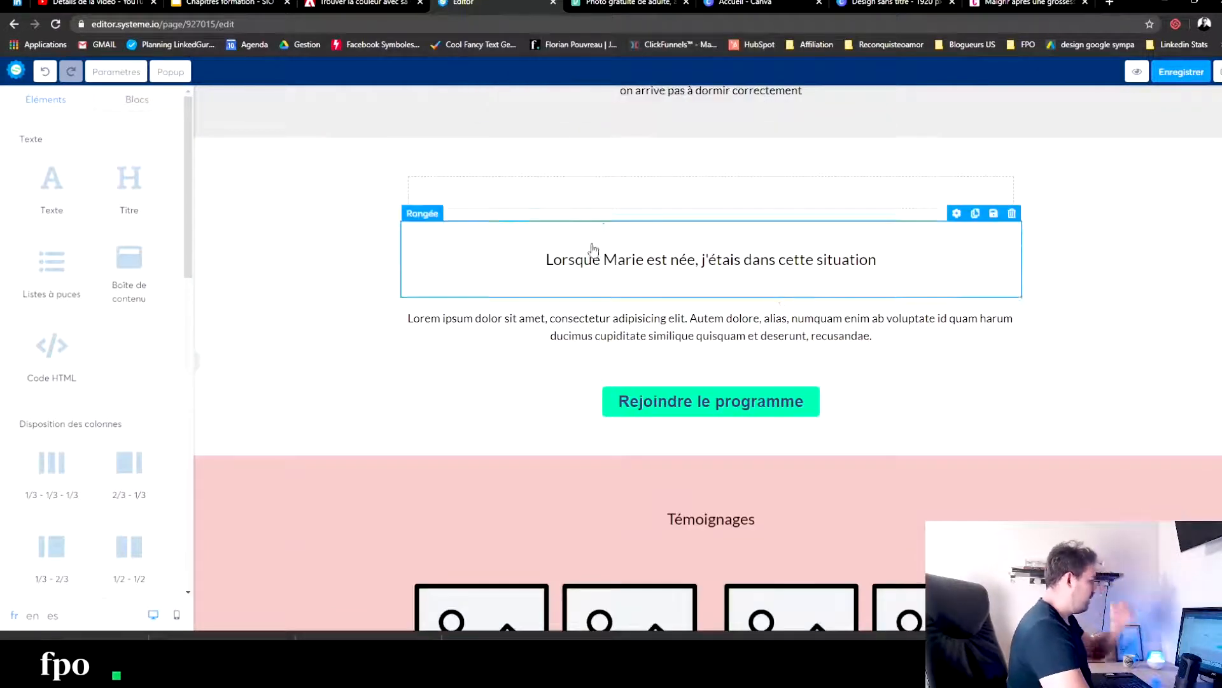
left_click(1013, 156)
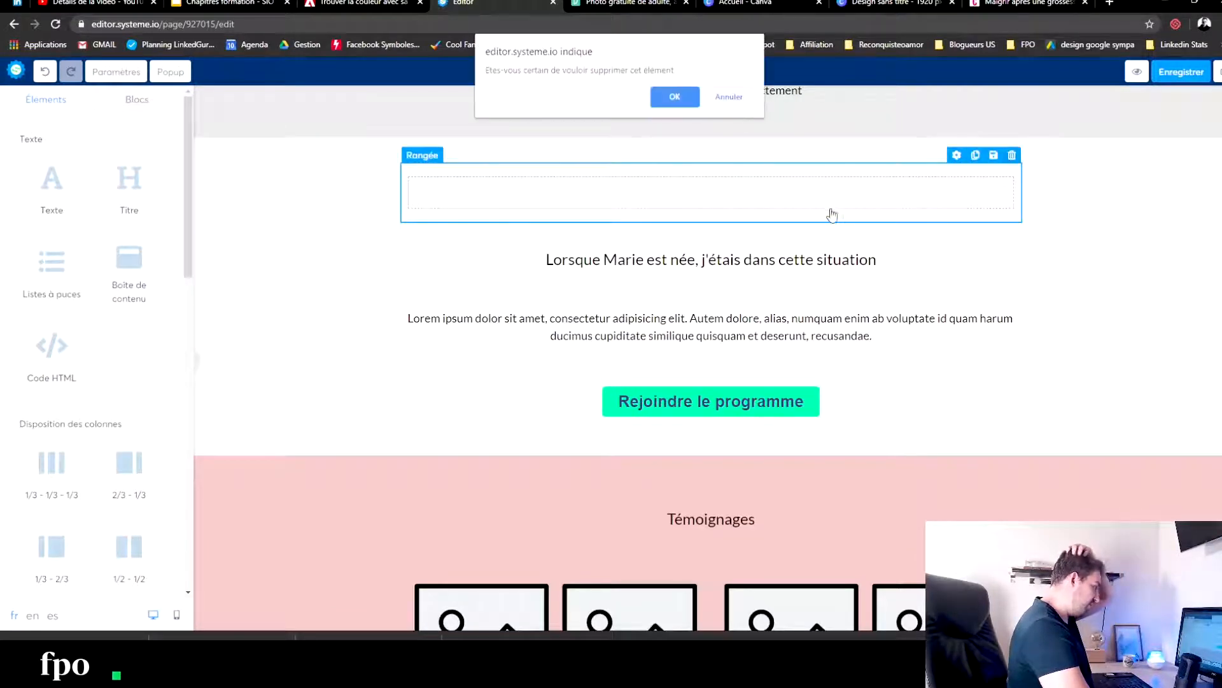
left_click(656, 100)
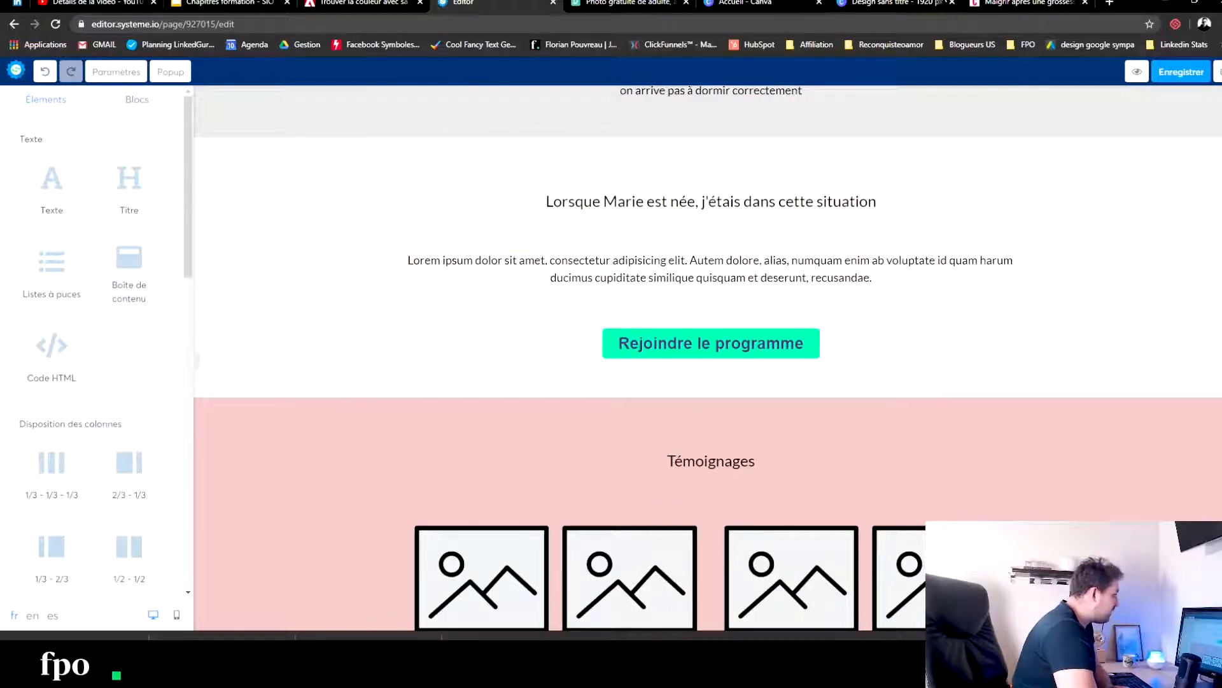
- Close the Cosmopolitan article, switch to Pexels and close the open photo of the woman to return to the photo results
left_click(980, 2)
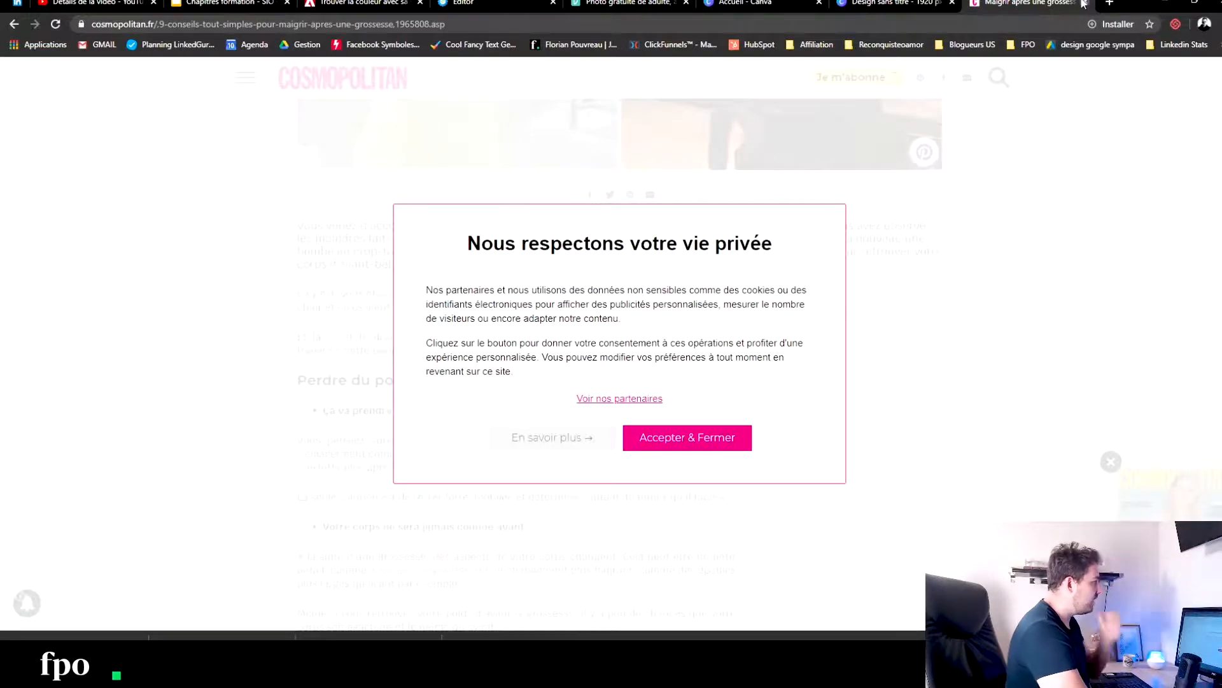
left_click(1084, 3)
left_click(682, 3)
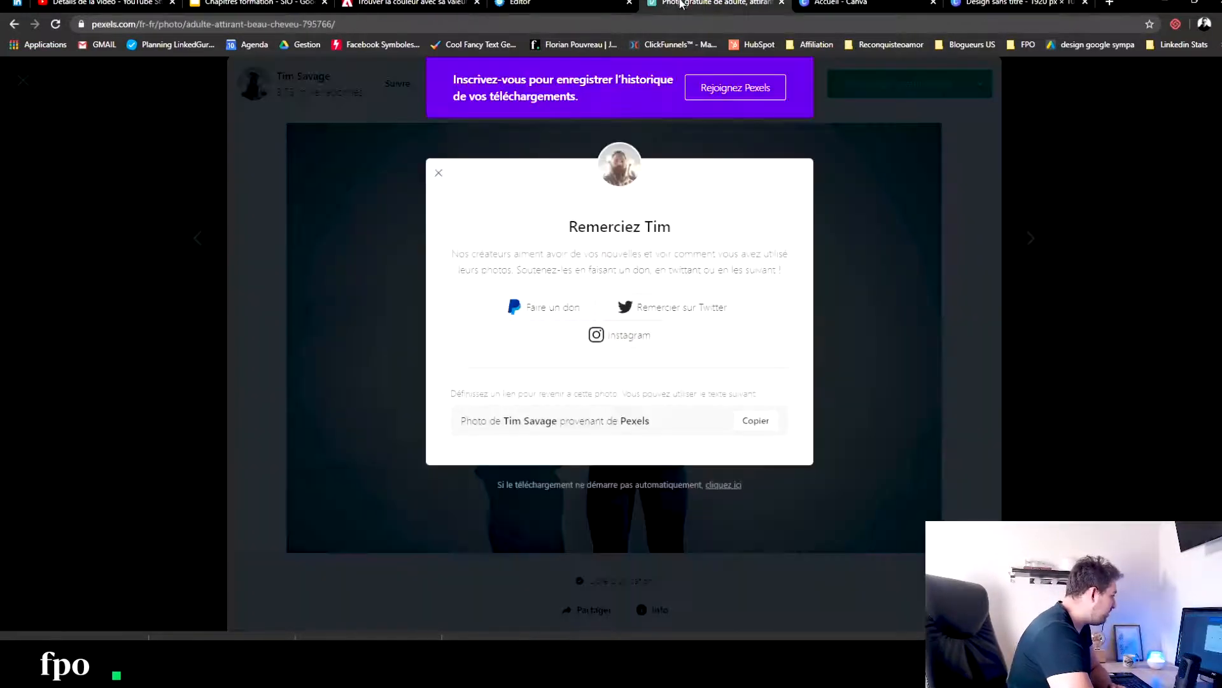
left_click(1069, 236)
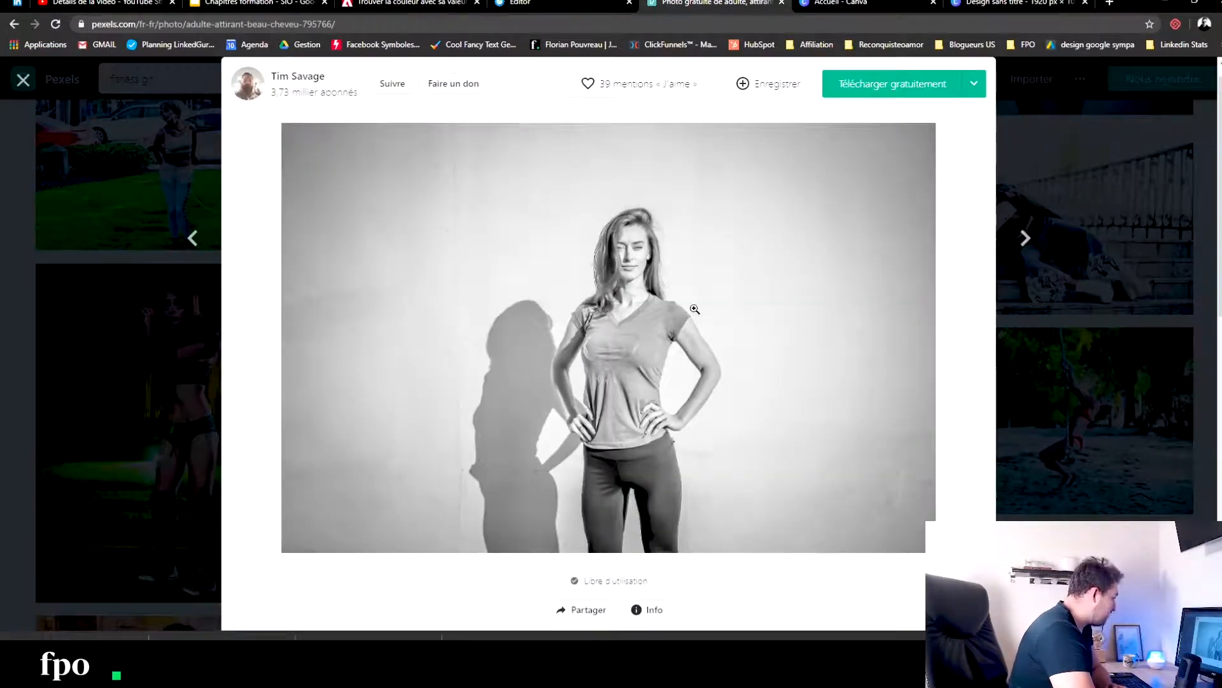
left_click(166, 181)
scroll(710, 282, "up", 3)
scroll(710, 283, "up", 6)
- Search Pexels for "pregnant" photos
left_click_drag(225, 83, 2, 63)
type("pregant")
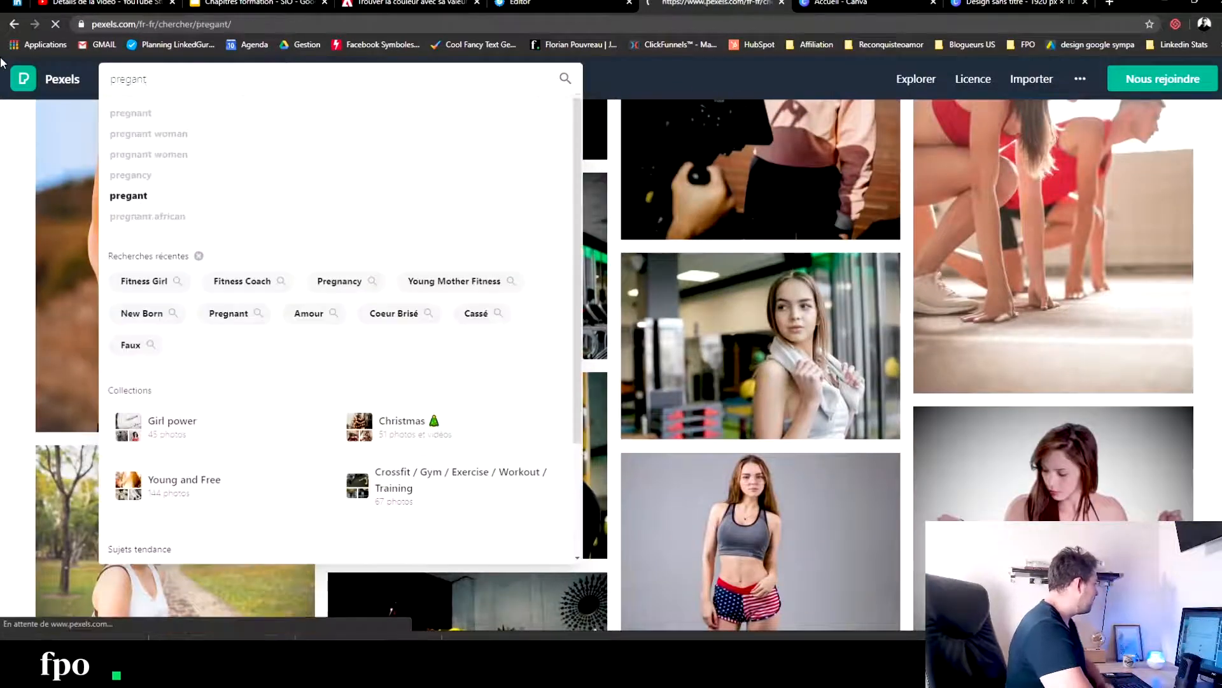
key("Return")
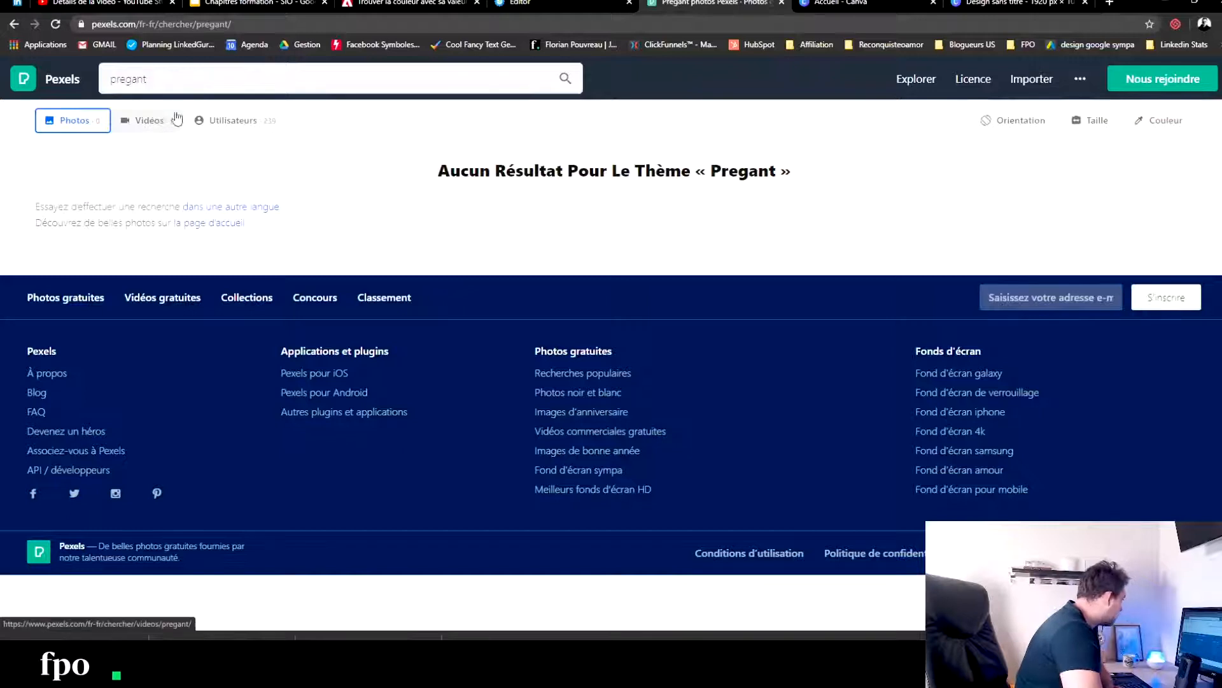
left_click(133, 80)
type("n")
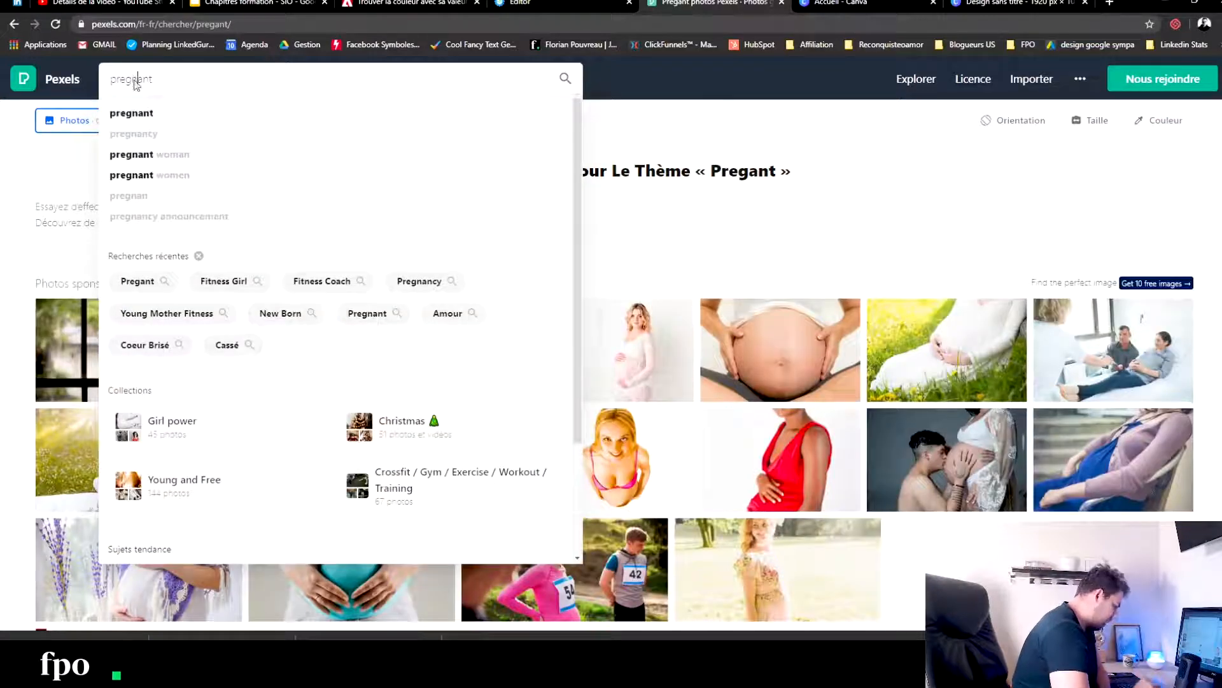
key("Return")
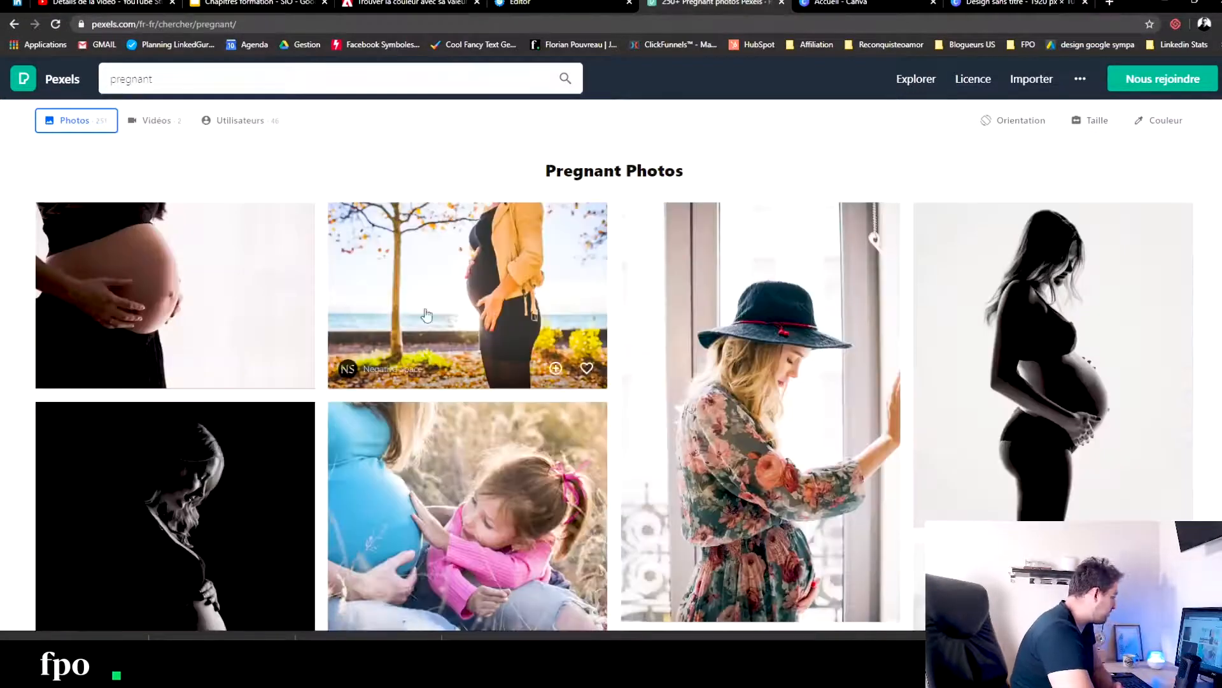
- Look through the pregnancy photo results for a picture that suits the personal-story section
scroll(423, 314, "down", 8)
scroll(454, 315, "down", 2)
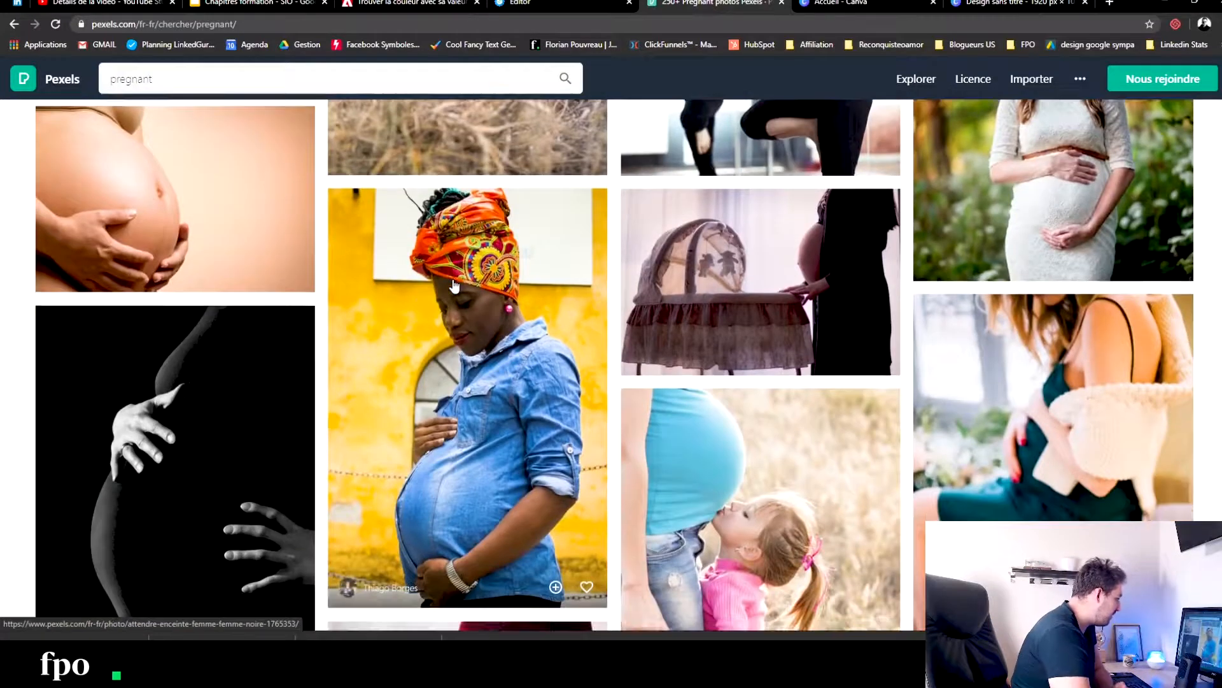
scroll(453, 284, "down", 12)
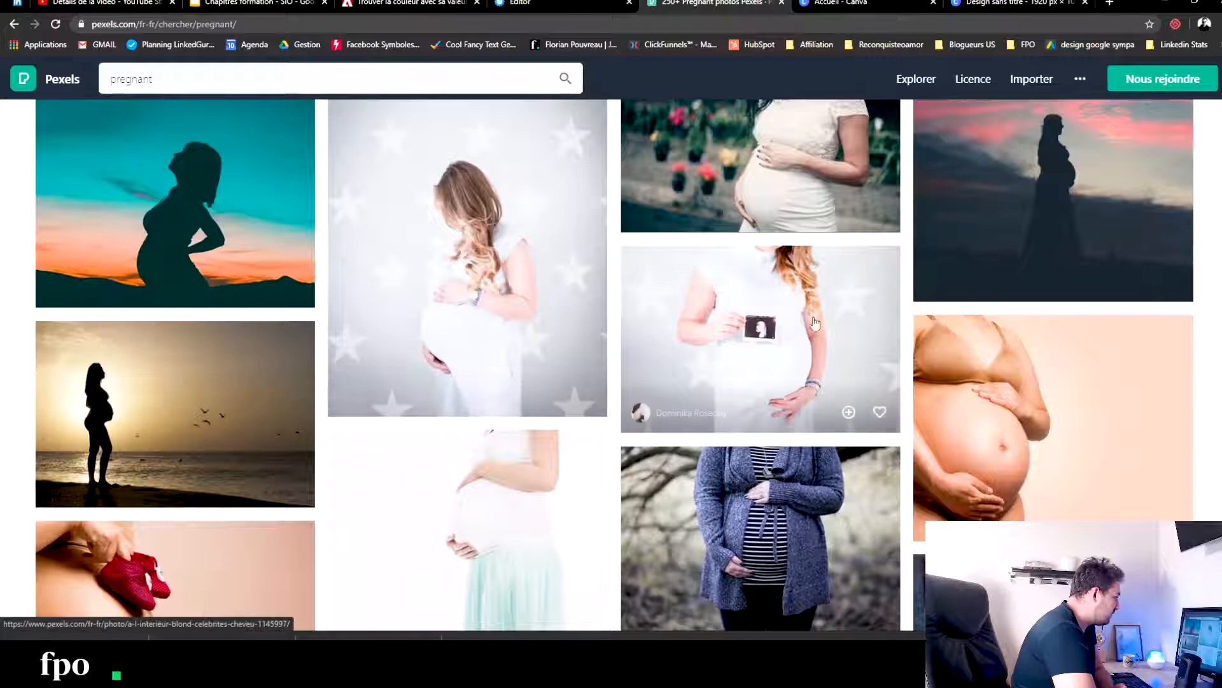
scroll(459, 275, "down", 10)
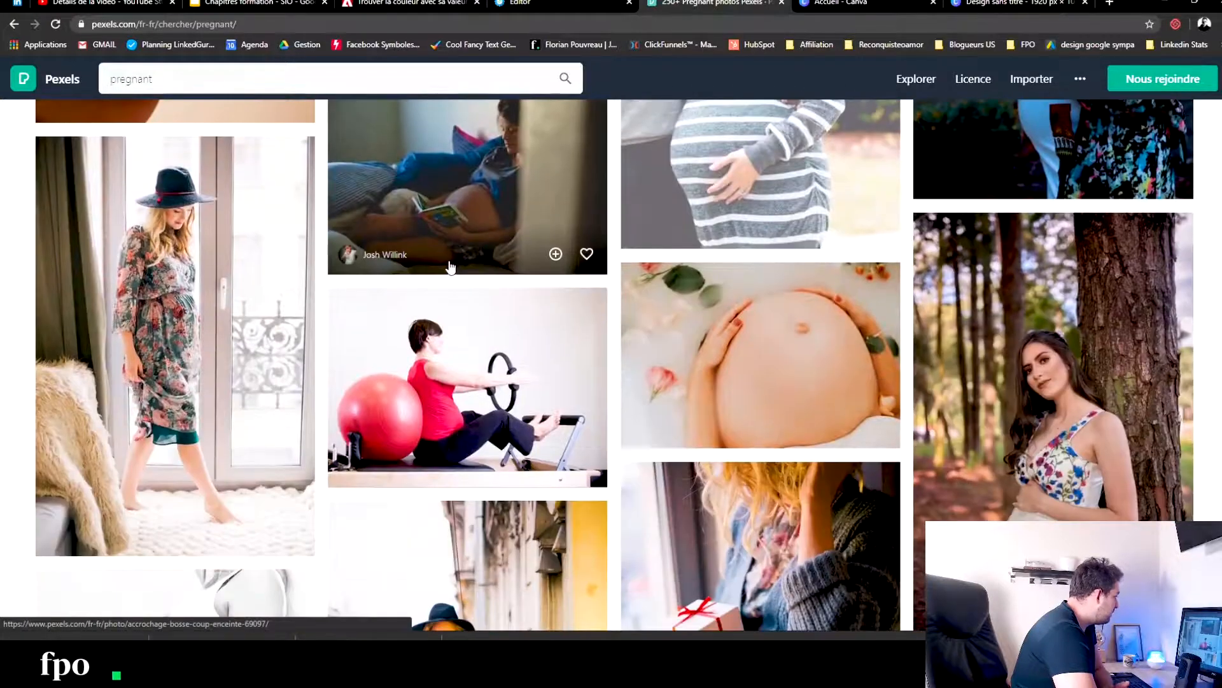
scroll(450, 266, "down", 15)
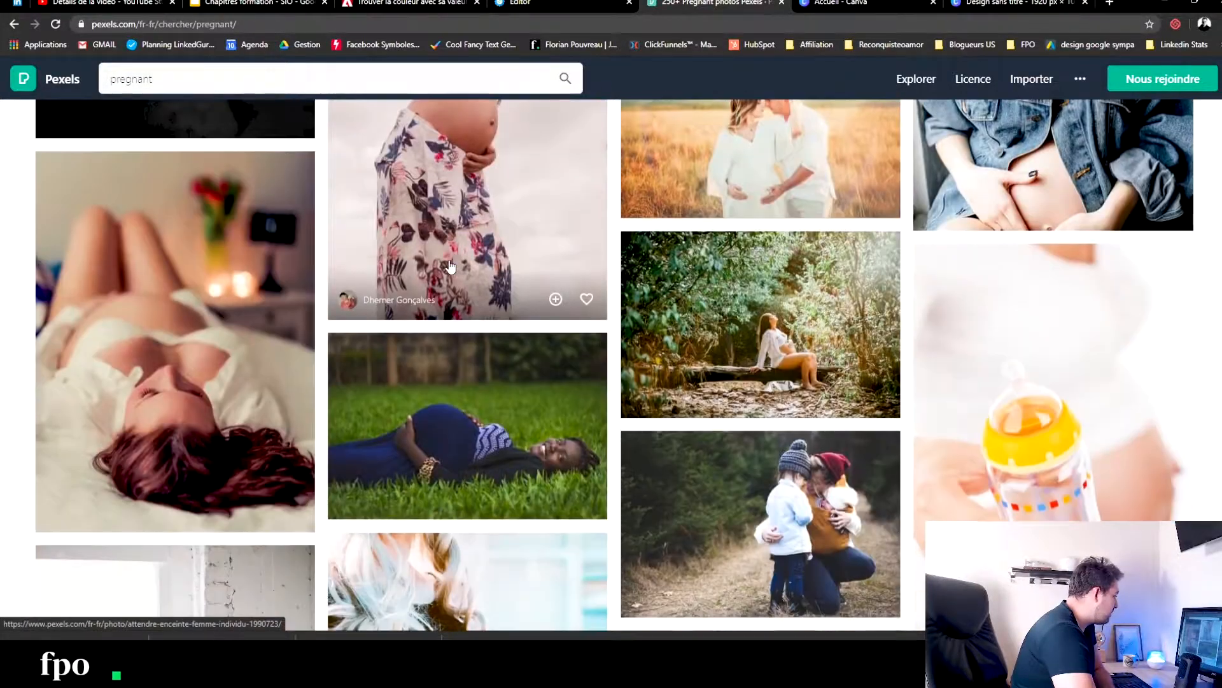
scroll(450, 266, "down", 15)
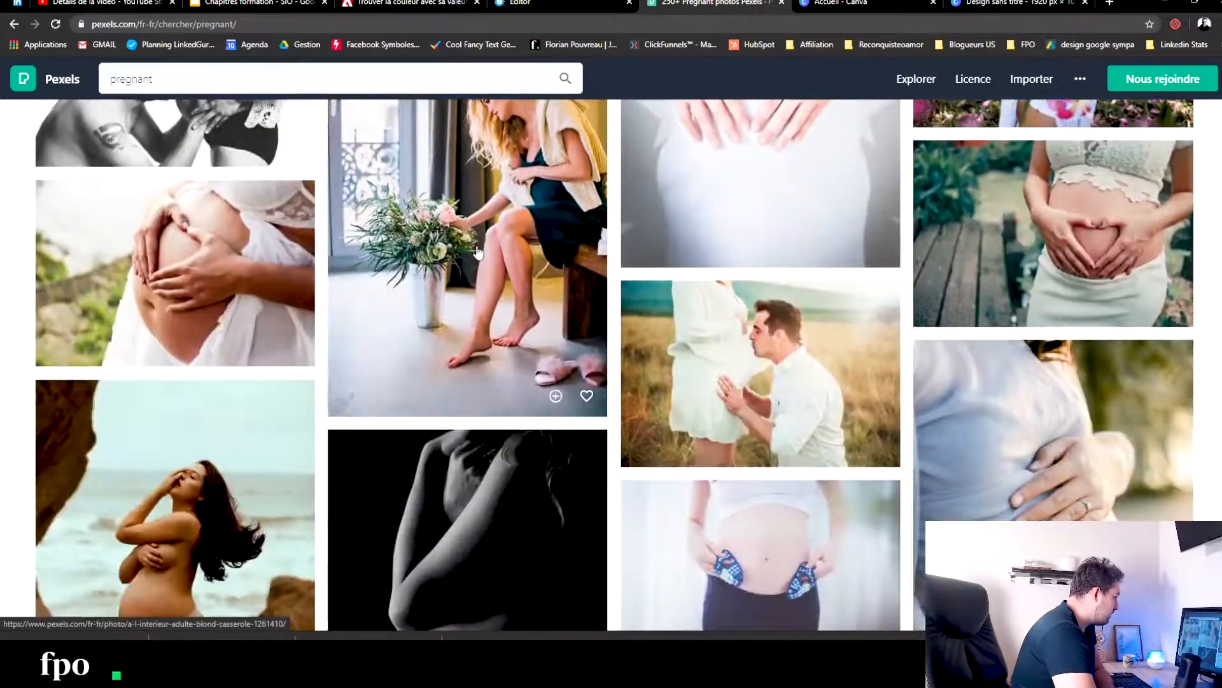
scroll(479, 253, "down", 15)
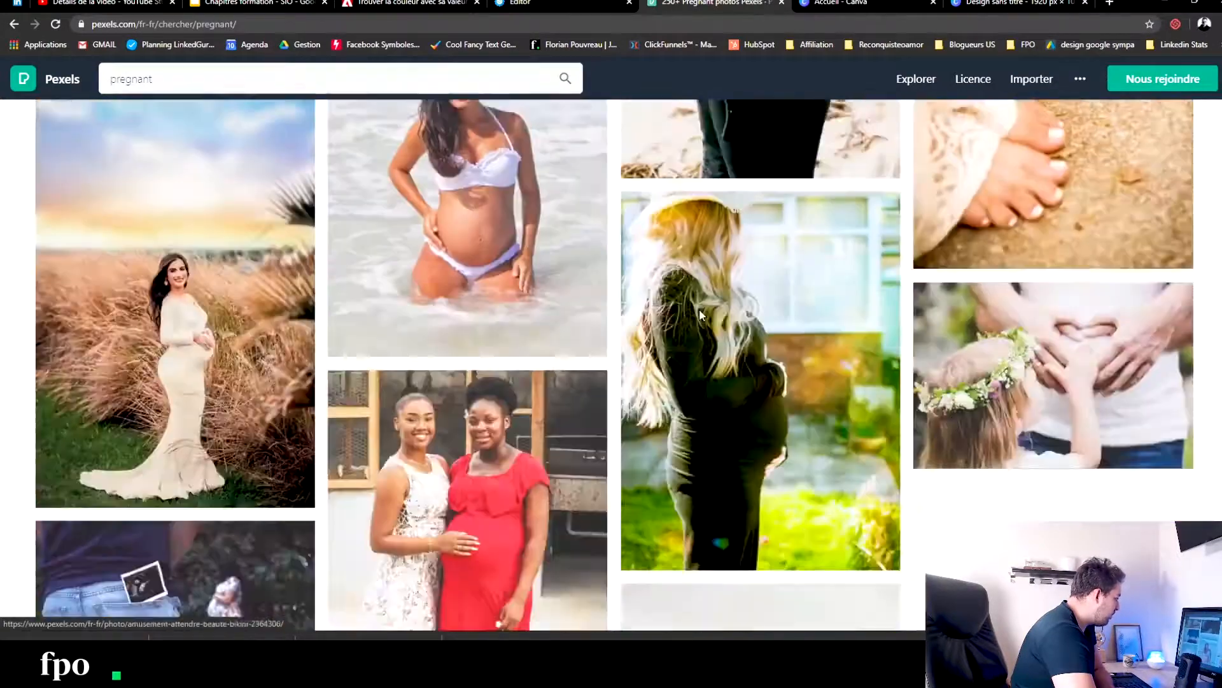
scroll(699, 309, "down", 5)
scroll(699, 308, "up", 5)
scroll(667, 288, "down", 5)
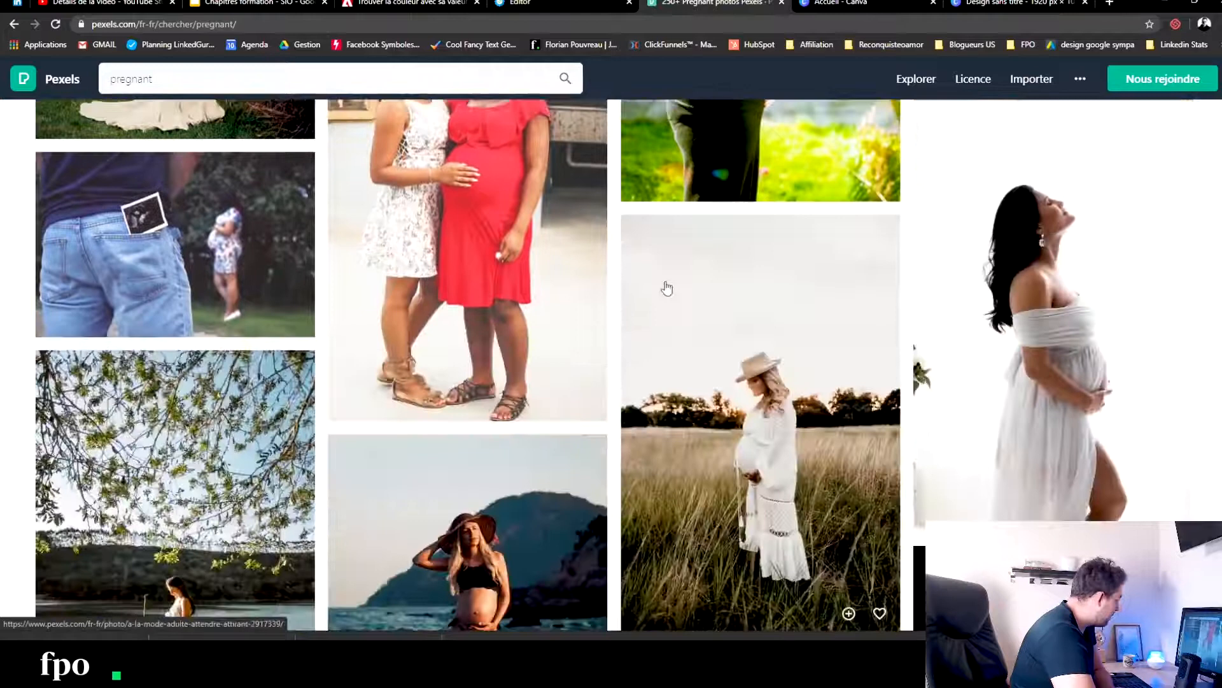
scroll(667, 288, "down", 15)
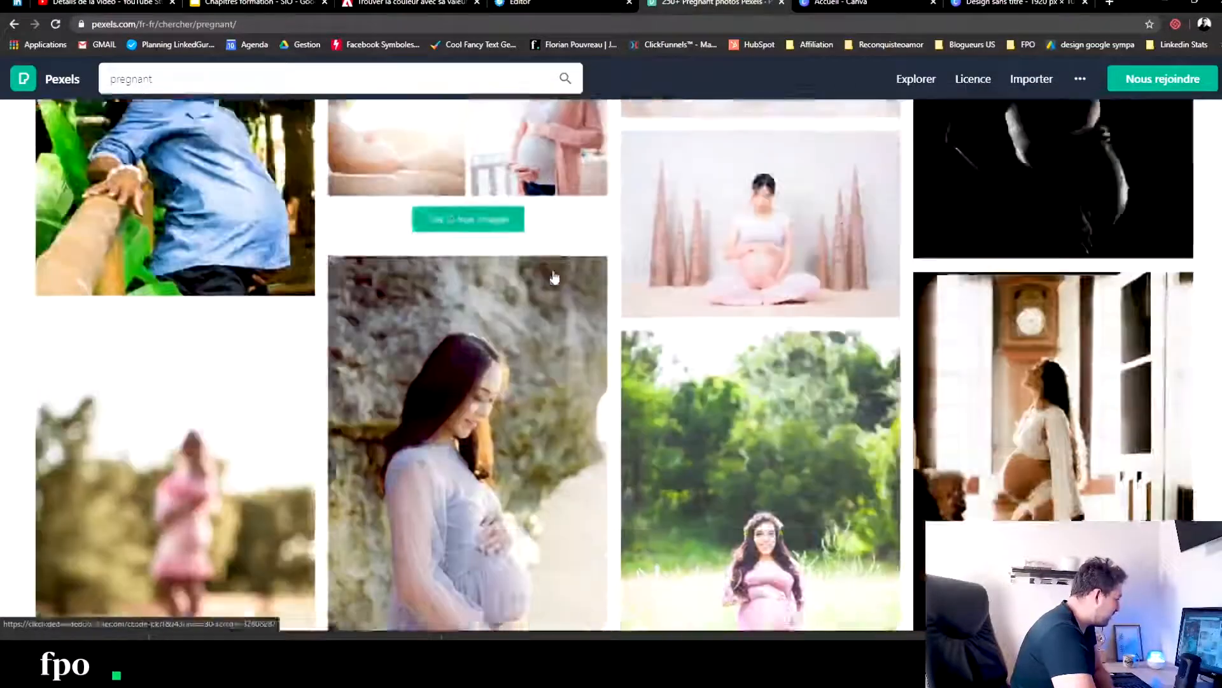
scroll(555, 278, "down", 12)
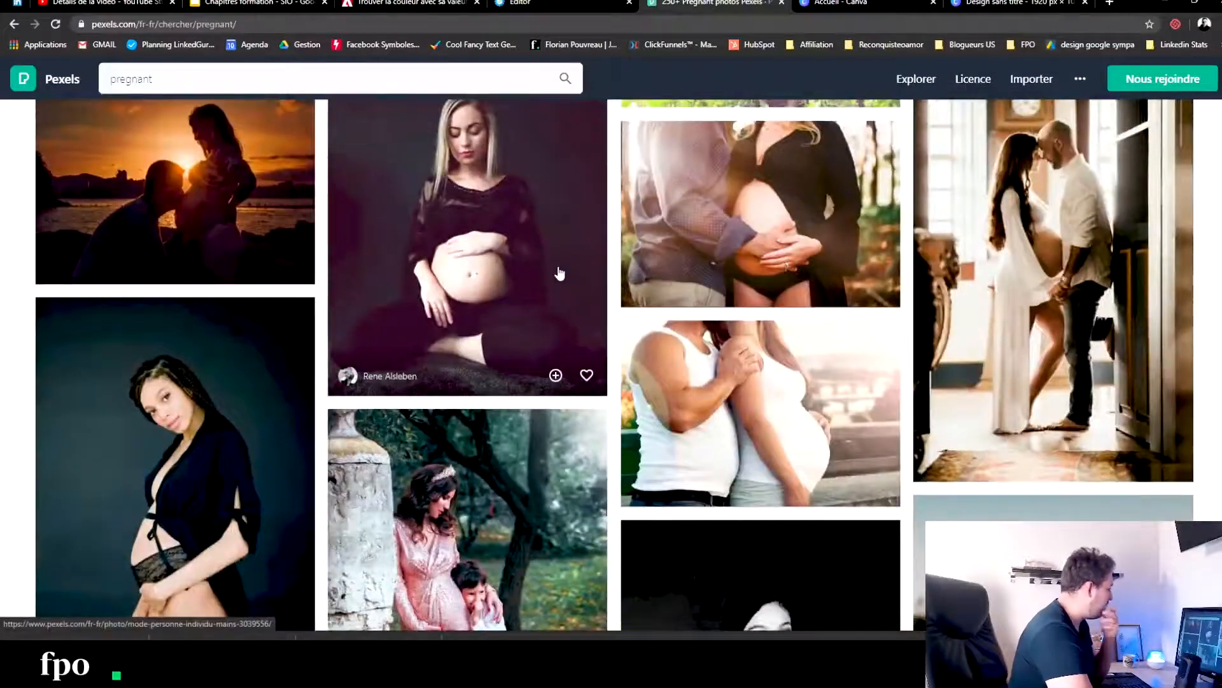
scroll(559, 273, "down", 10)
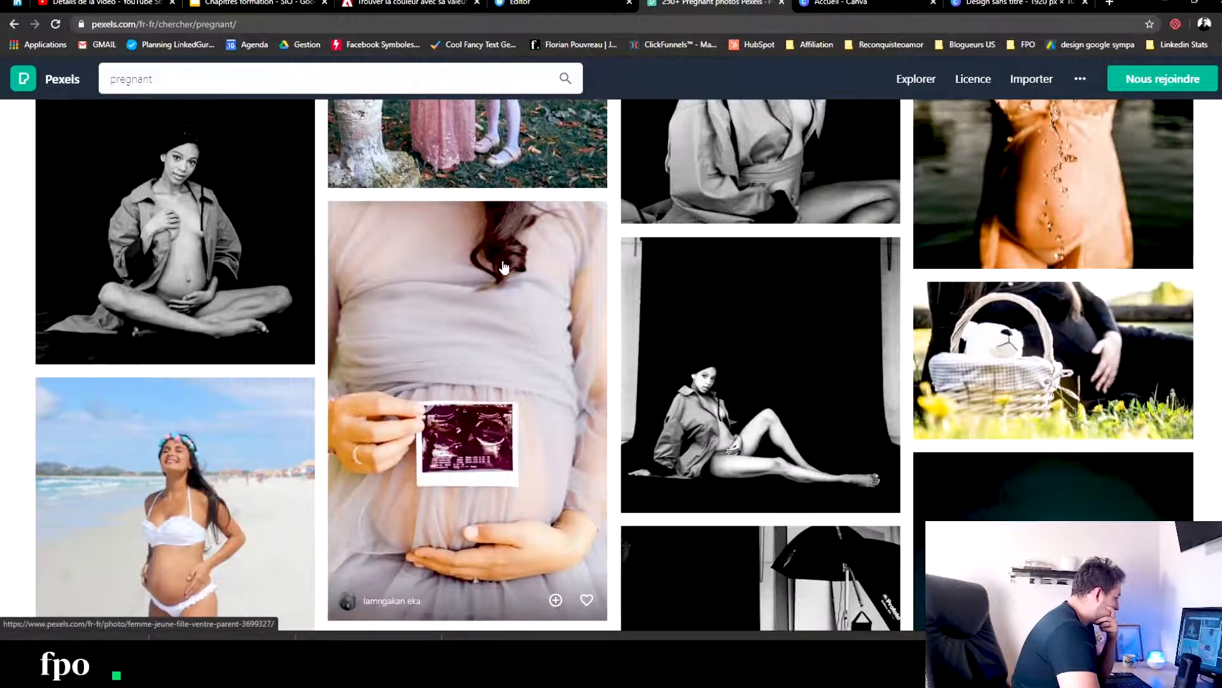
scroll(504, 267, "down", 10)
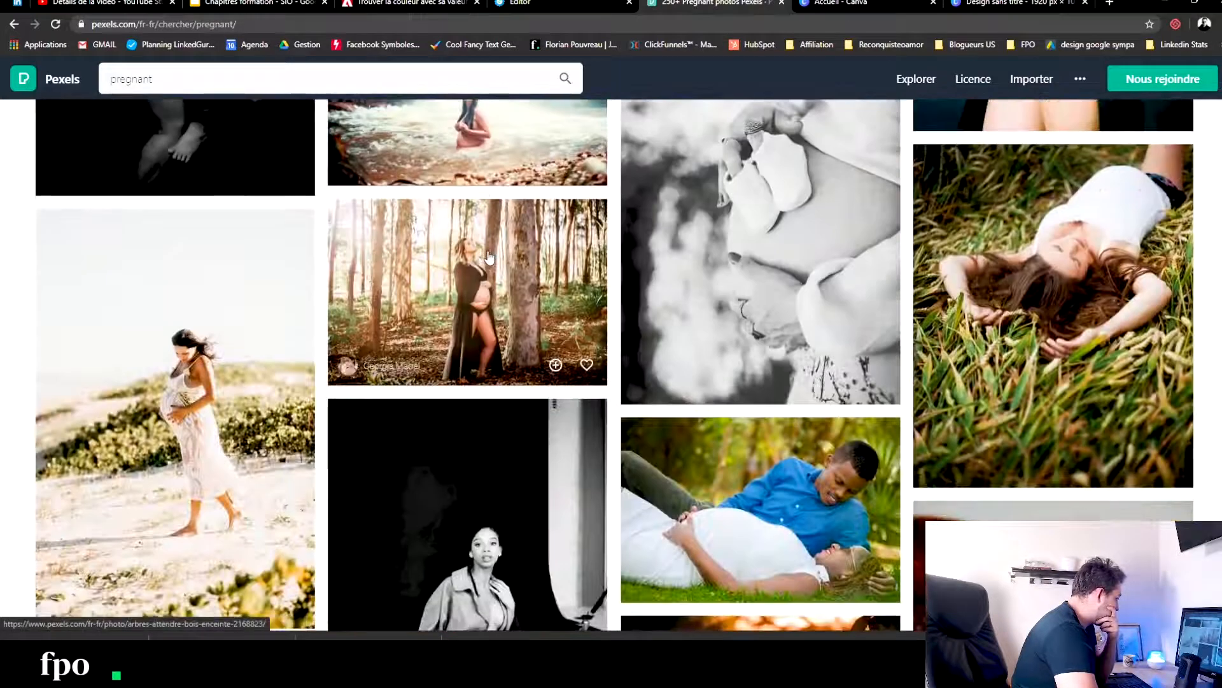
scroll(489, 258, "down", 4)
scroll(490, 258, "down", 10)
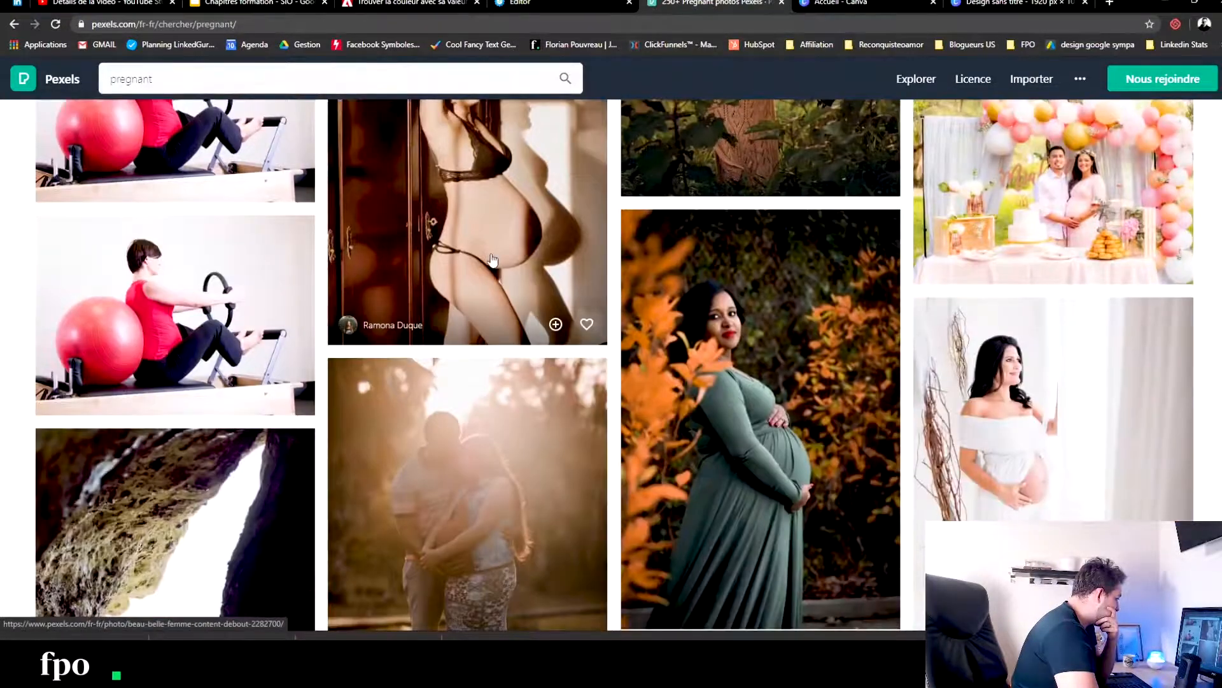
scroll(492, 260, "down", 12)
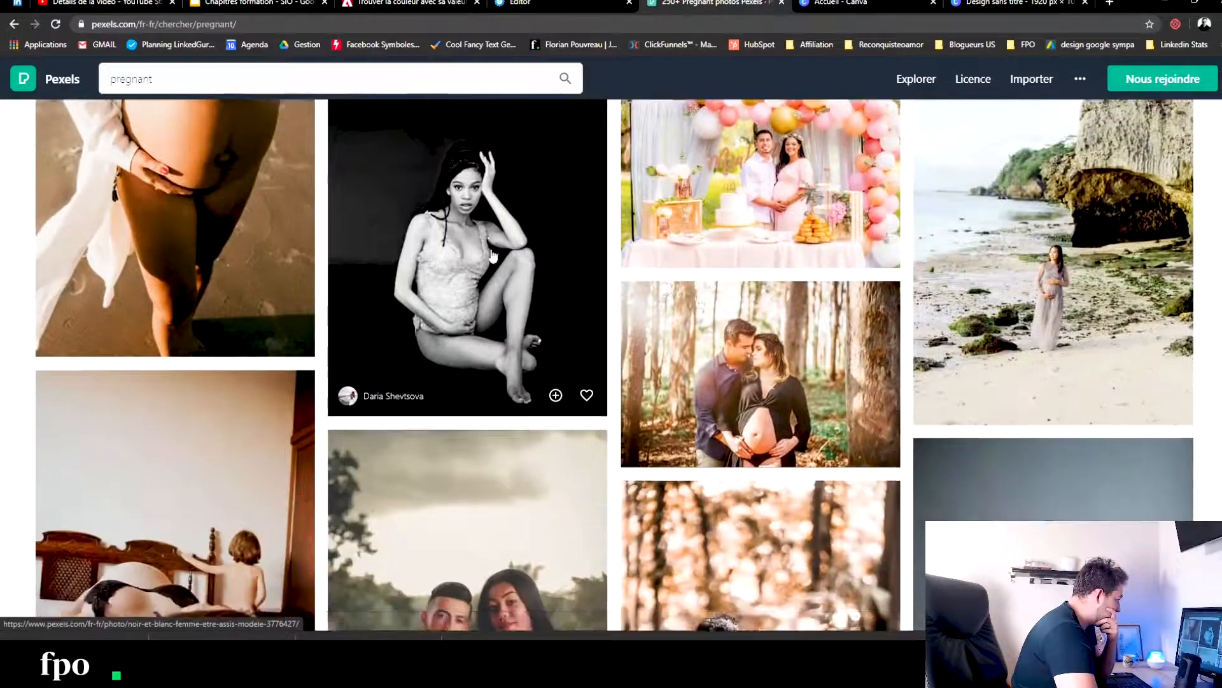
scroll(492, 255, "down", 7)
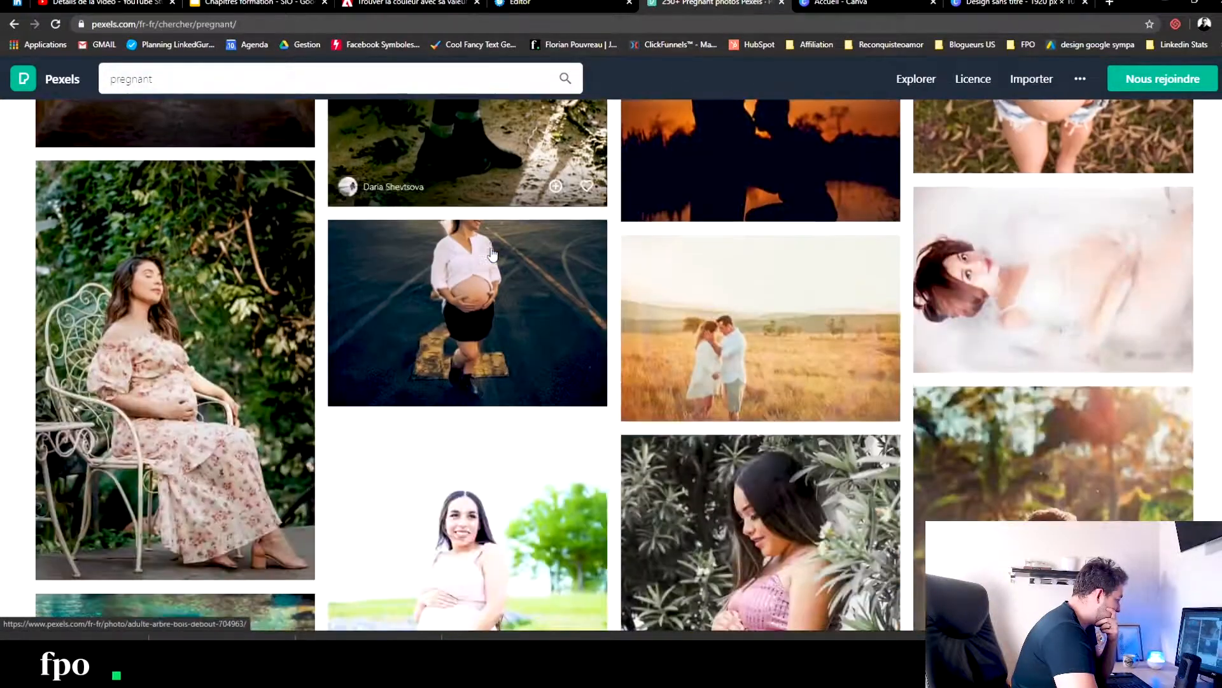
scroll(492, 255, "up", 20)
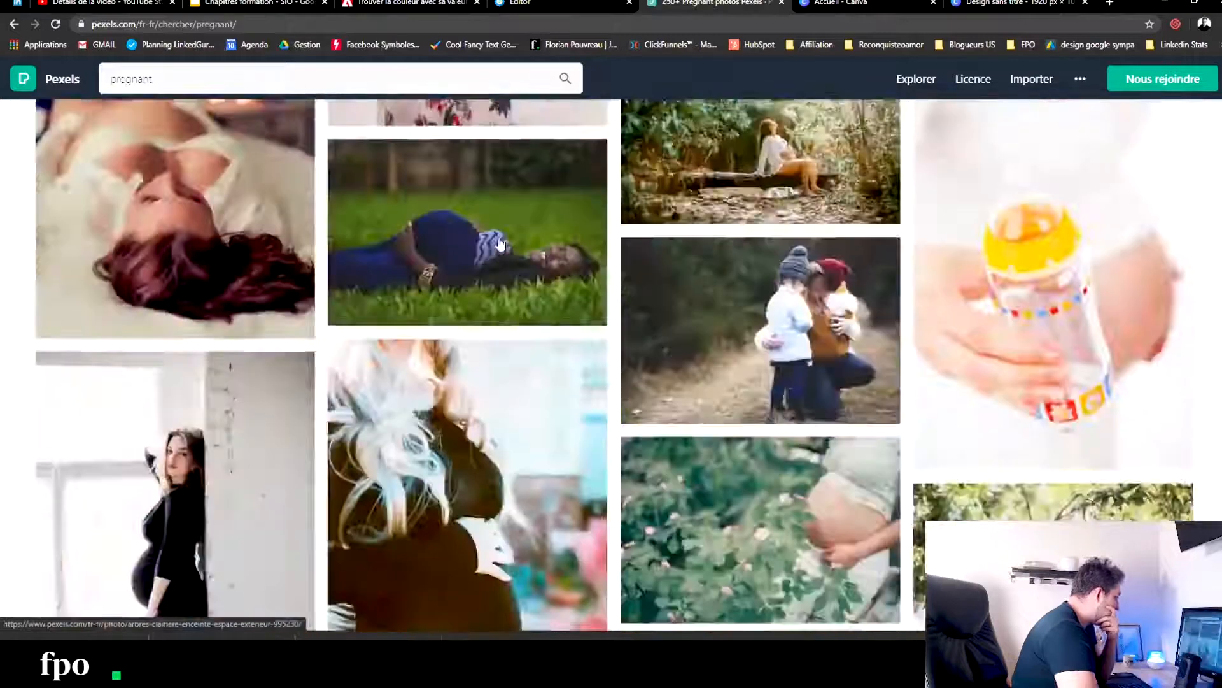
scroll(503, 242, "down", 6)
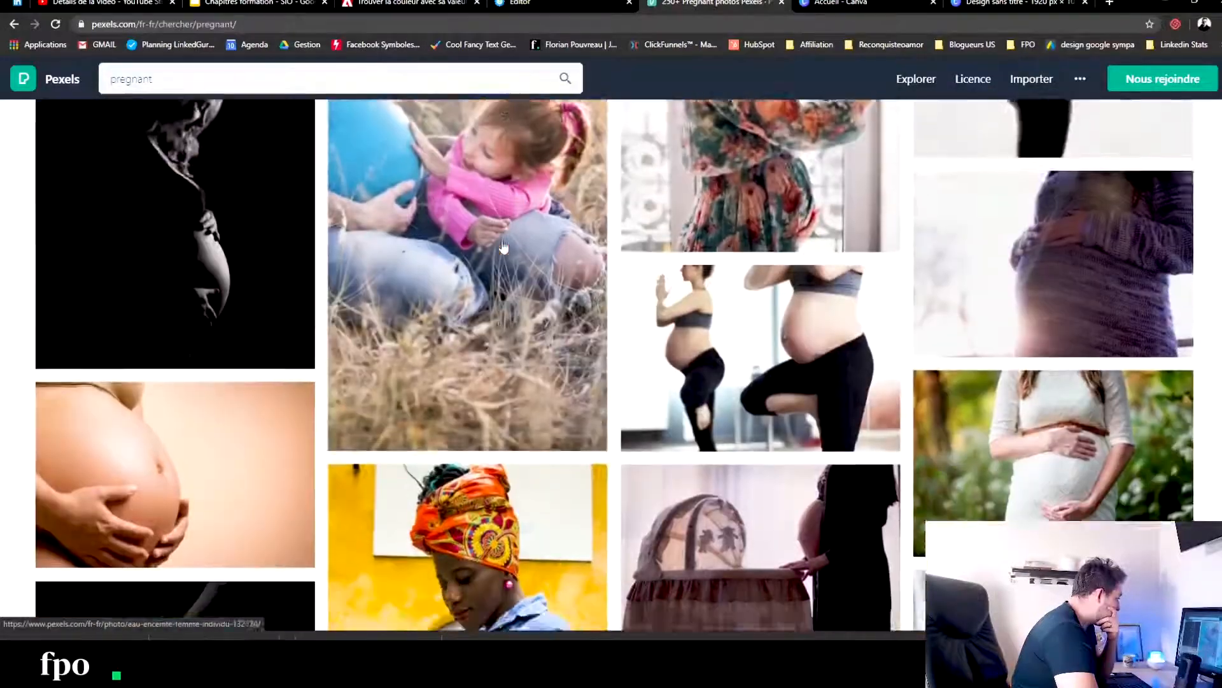
scroll(500, 246, "down", 5)
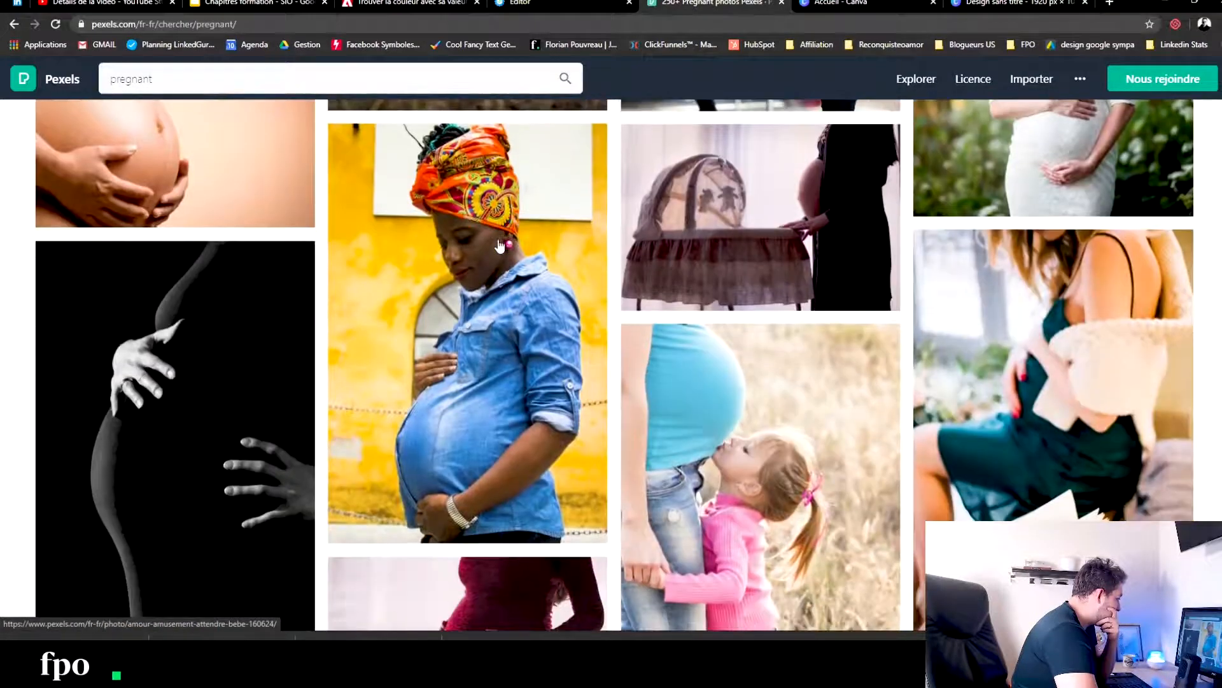
scroll(500, 246, "down", 9)
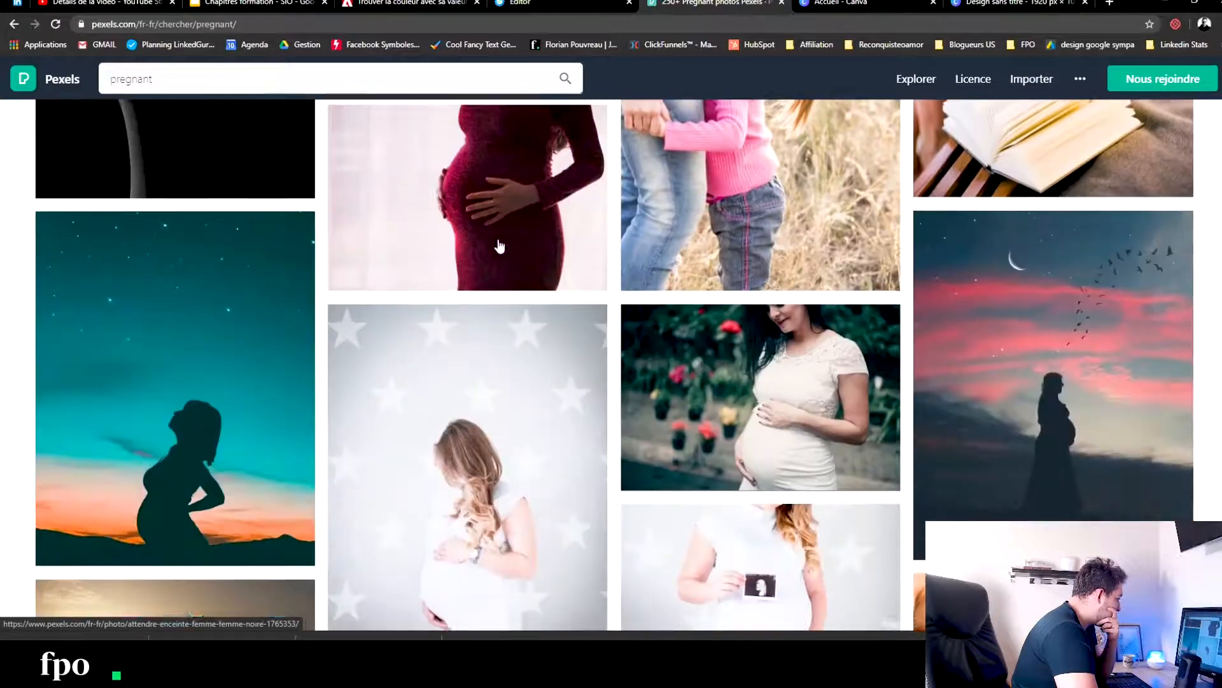
- Open and download the photo of the blonde pregnant woman in white against the star-patterned wall
left_click(547, 216)
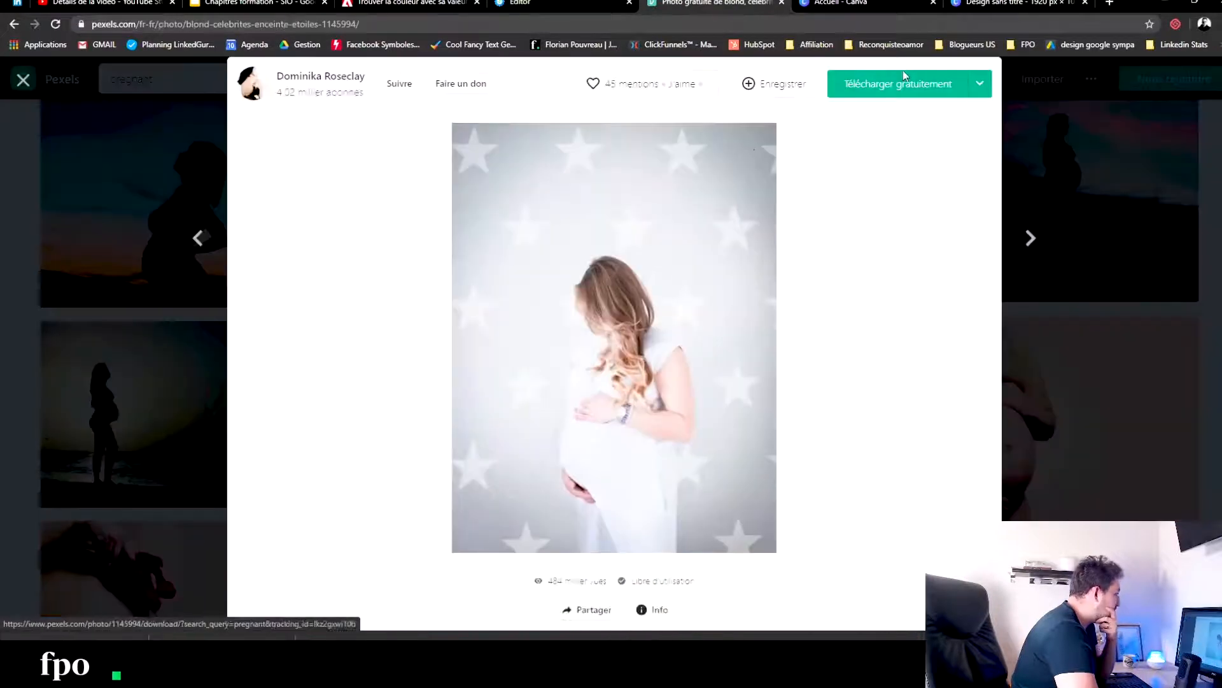
left_click(888, 84)
- Back in the systeme.io editor, add a 1/2 - 1/2 row under the personal-story heading, move the paragraph into its right column and delete the emptied row
left_click(564, 4)
scroll(530, 350, "up", 5)
scroll(547, 358, "up", 9)
scroll(554, 369, "down", 4)
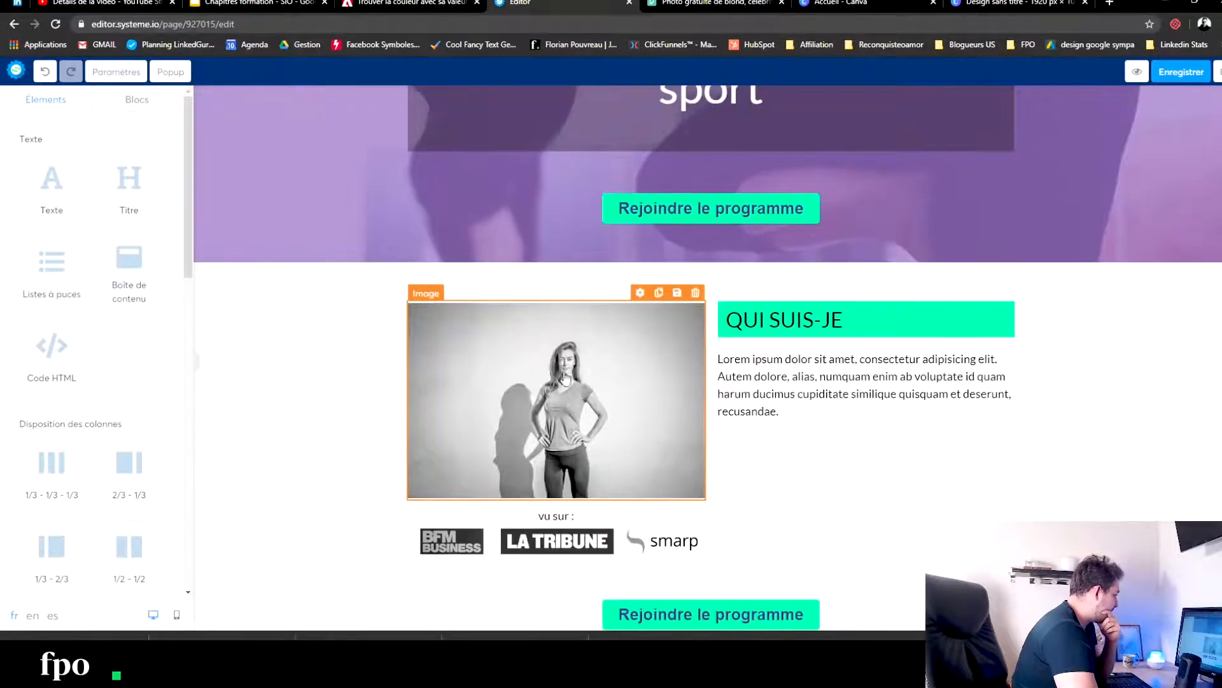
scroll(583, 396, "down", 12)
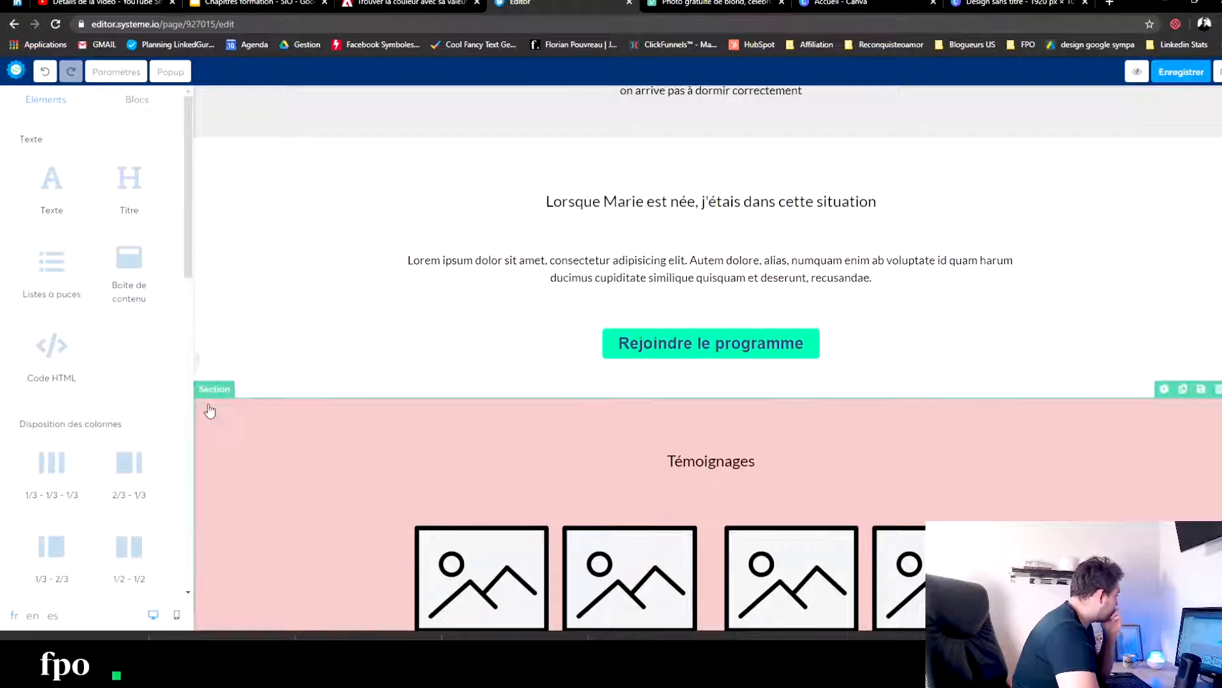
left_click_drag(127, 552, 630, 273)
left_click_drag(675, 325, 795, 274)
left_click(1013, 327)
left_click(668, 96)
- Increase the font size of the personal-story heading to 37
left_click(894, 200)
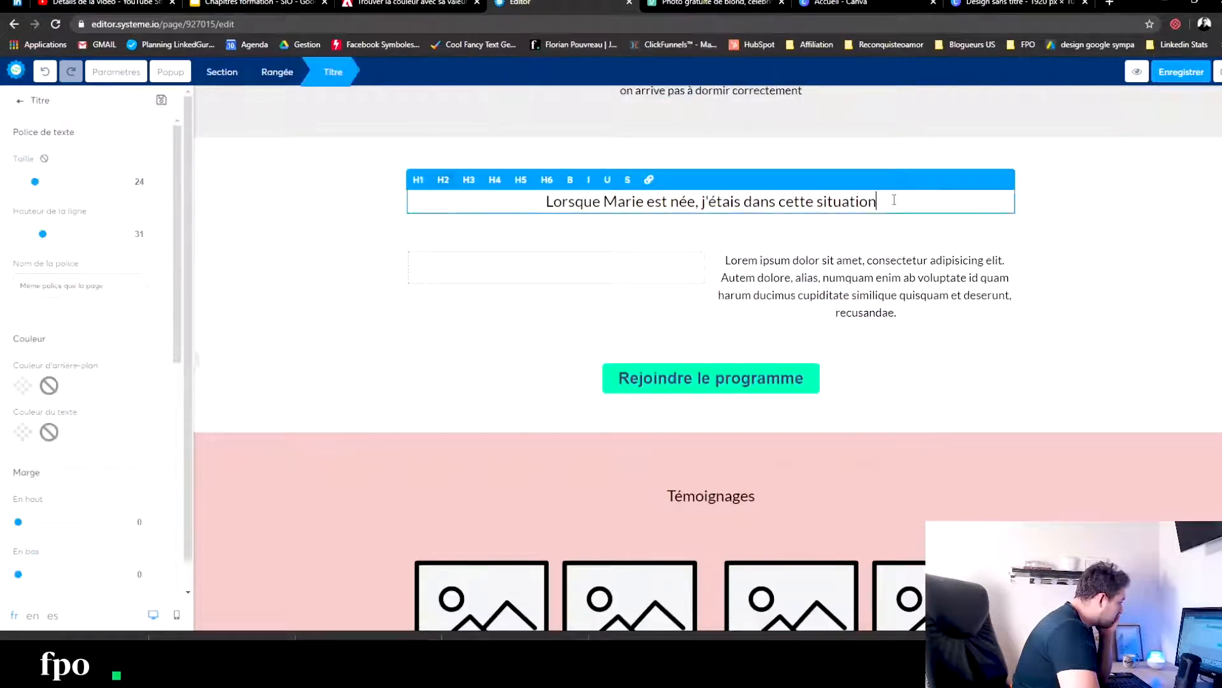
left_click_drag(894, 200, 342, 218)
left_click_drag(33, 189, 57, 193)
left_click(993, 220)
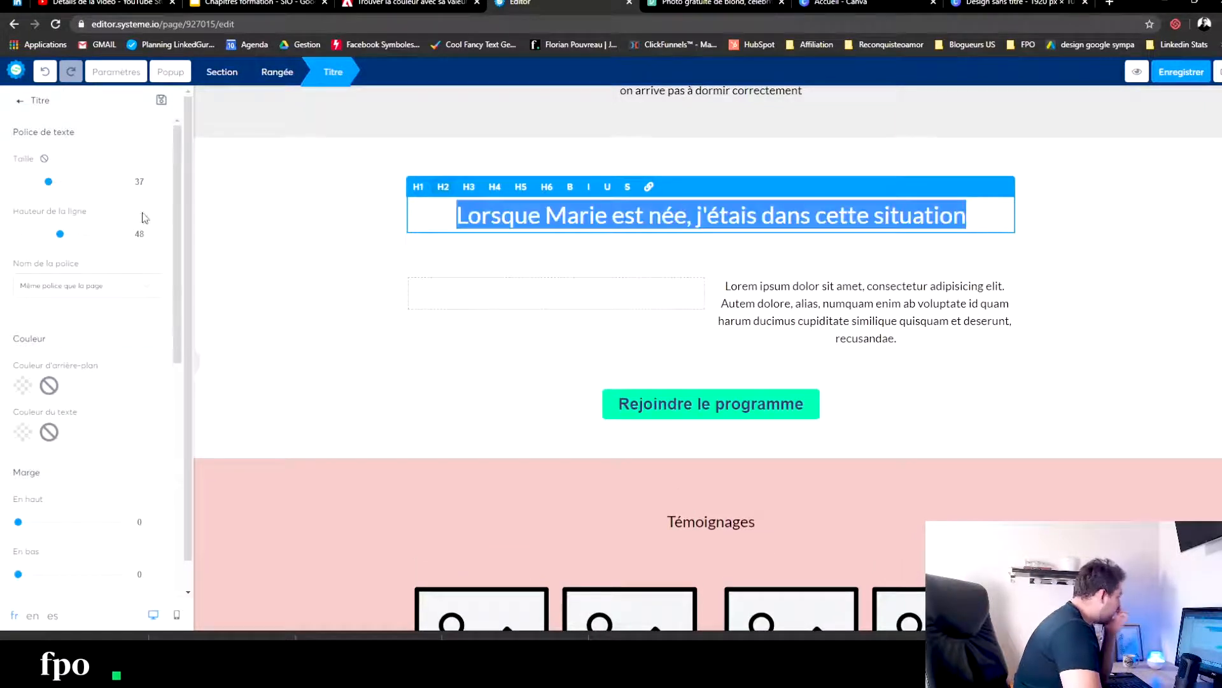
- Try Abril Fatface on the personal-story heading, and settle on the Google font Aclonica
left_click(62, 287)
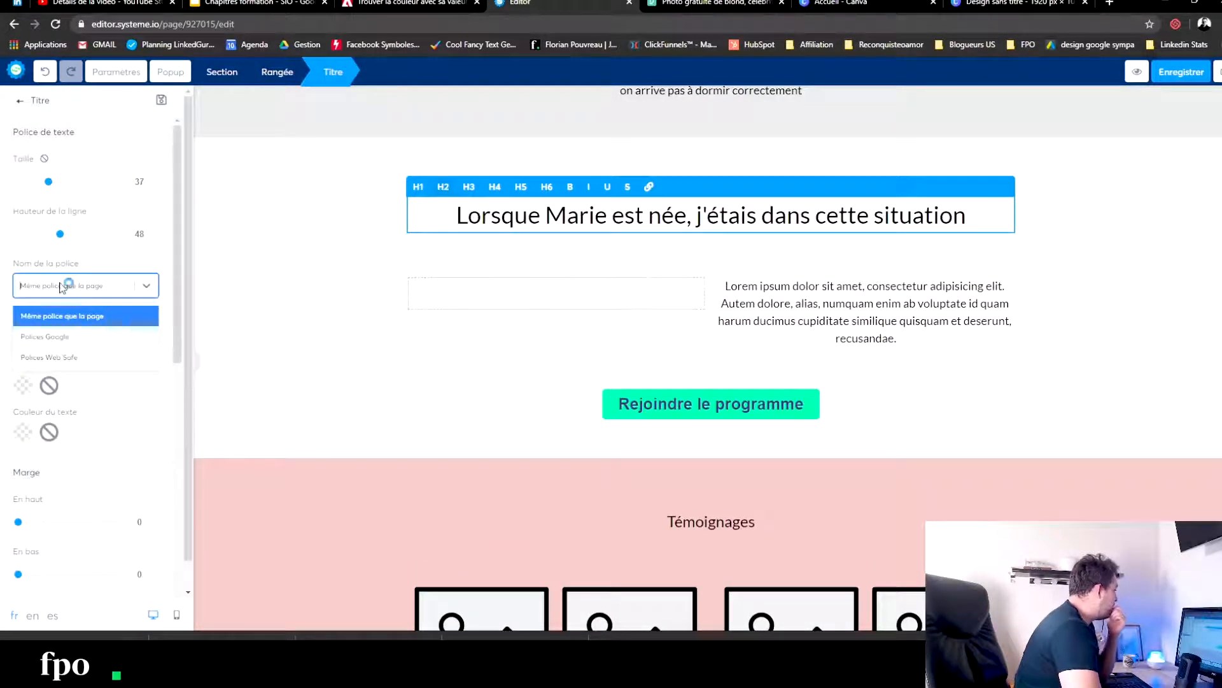
left_click(61, 339)
left_click(111, 325)
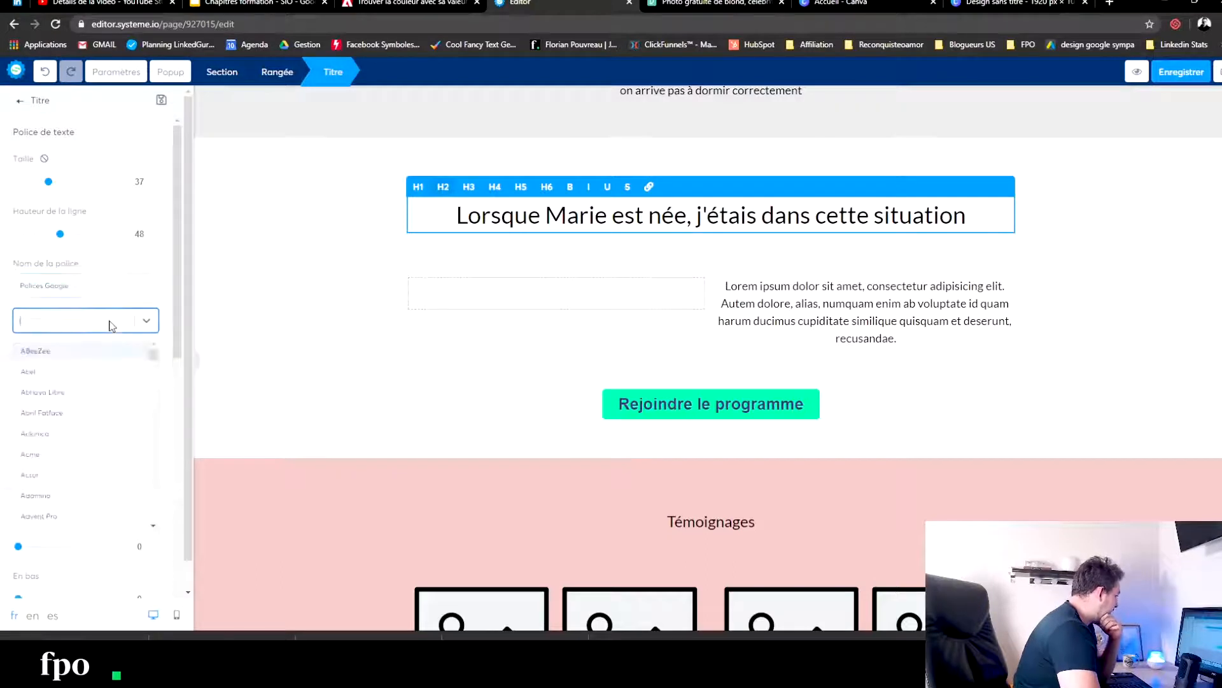
left_click(61, 414)
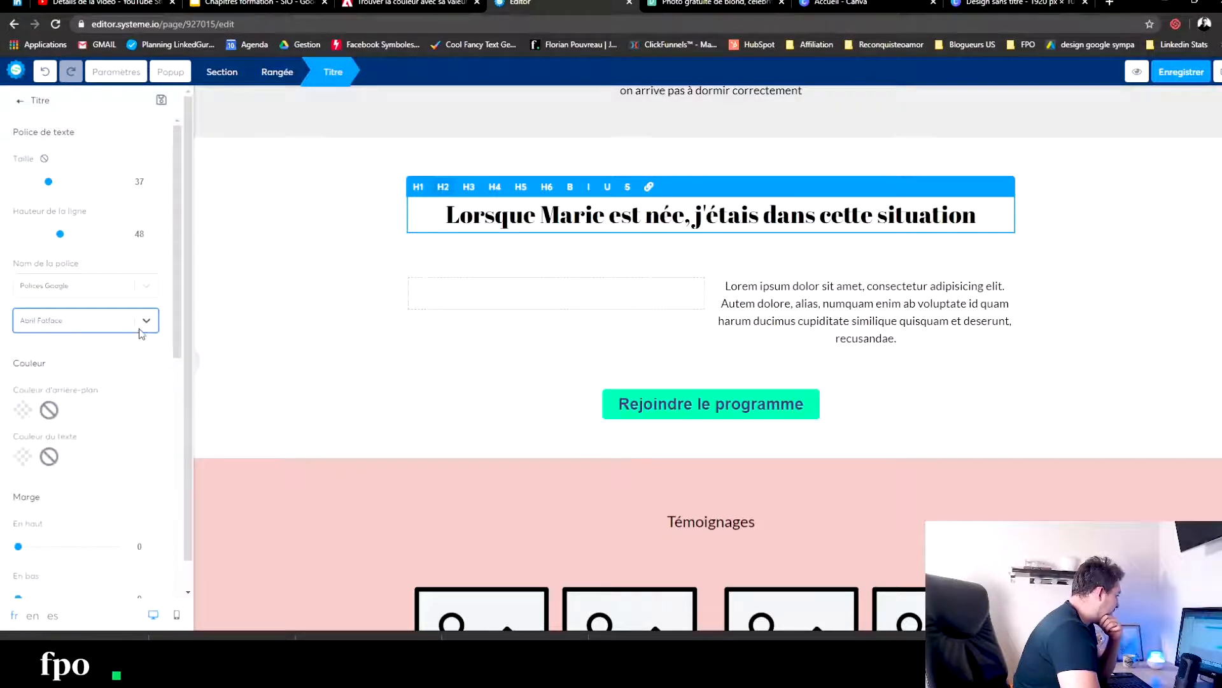
left_click(95, 322)
left_click(50, 438)
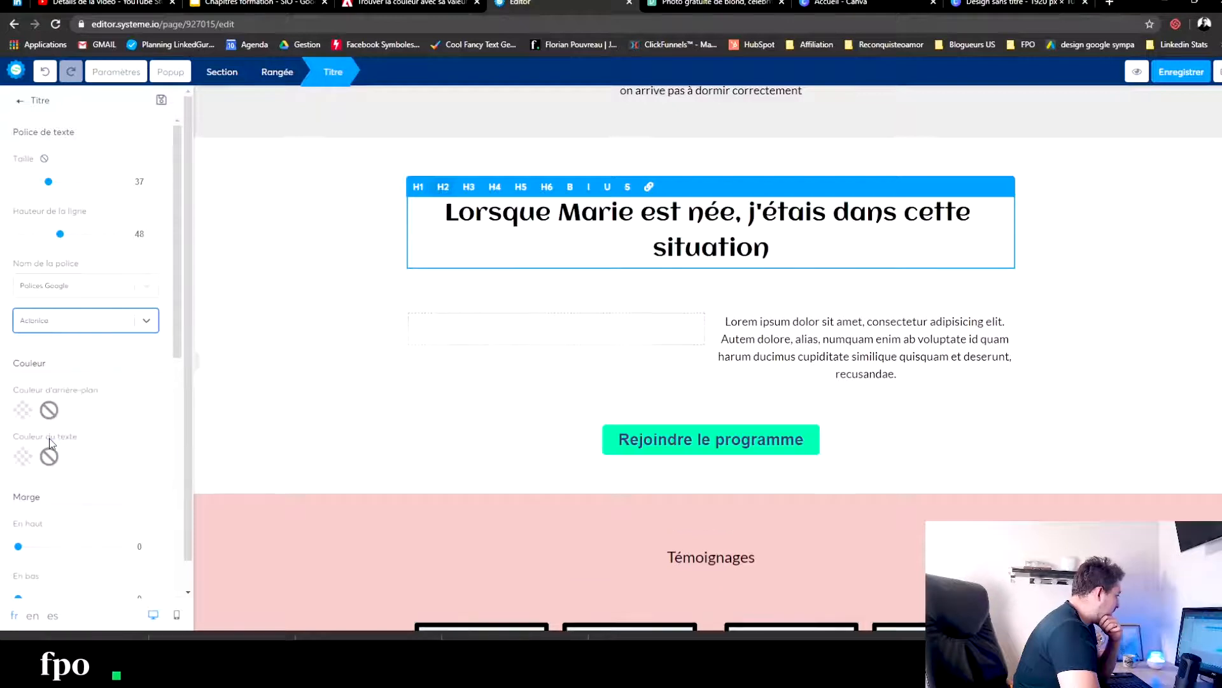
- Copy the mint green rgb(0, 255, 175) from the colour picker extension and apply it as the personal-story heading's text colour
left_click_drag(866, 239, 438, 208)
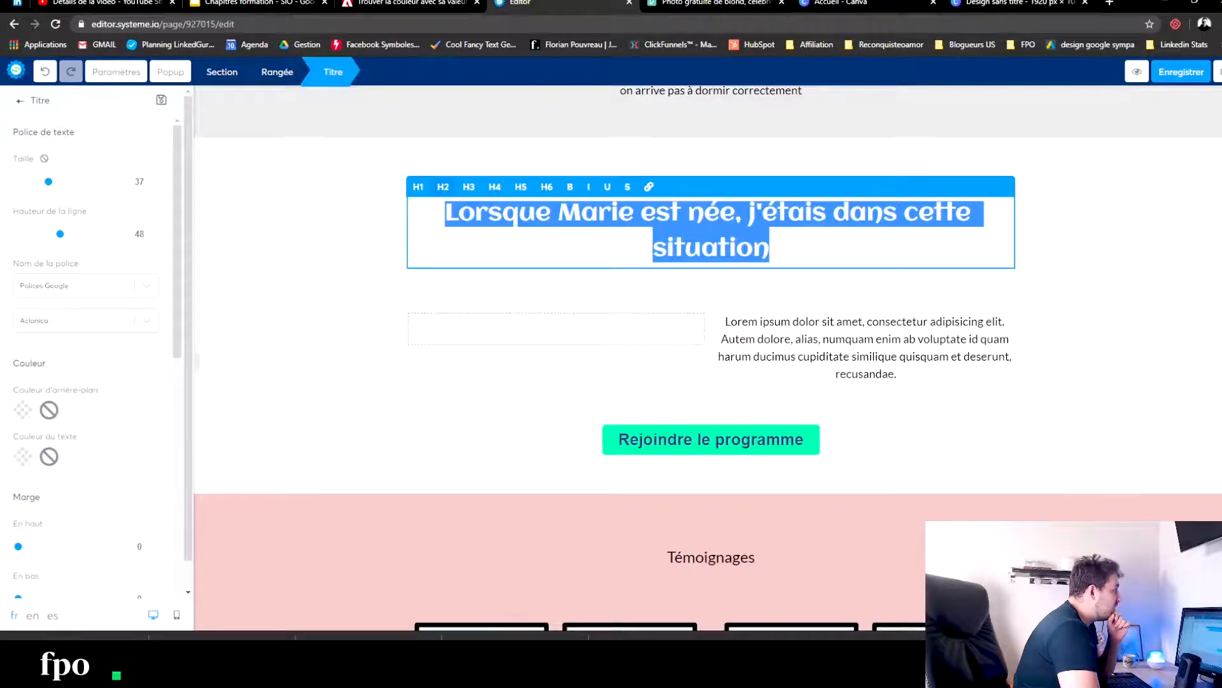
left_click(1217, 24)
left_click(1050, 49)
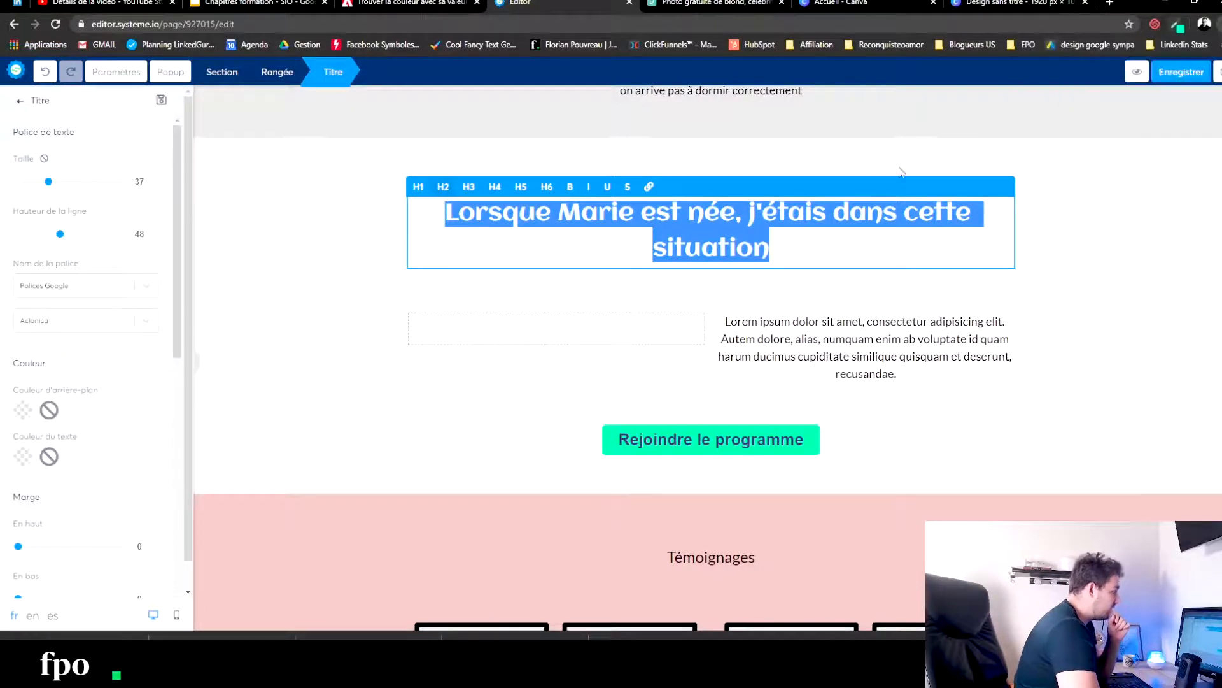
left_click(1119, 67)
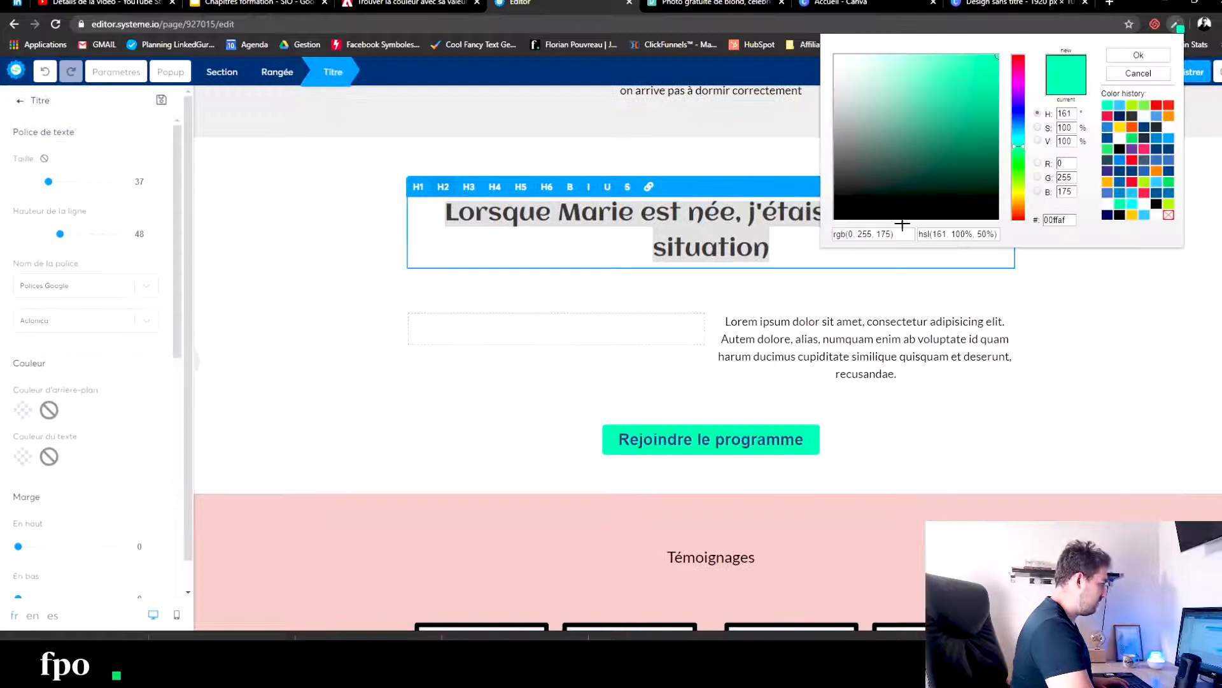
left_click(556, 219)
left_click_drag(803, 242, 422, 189)
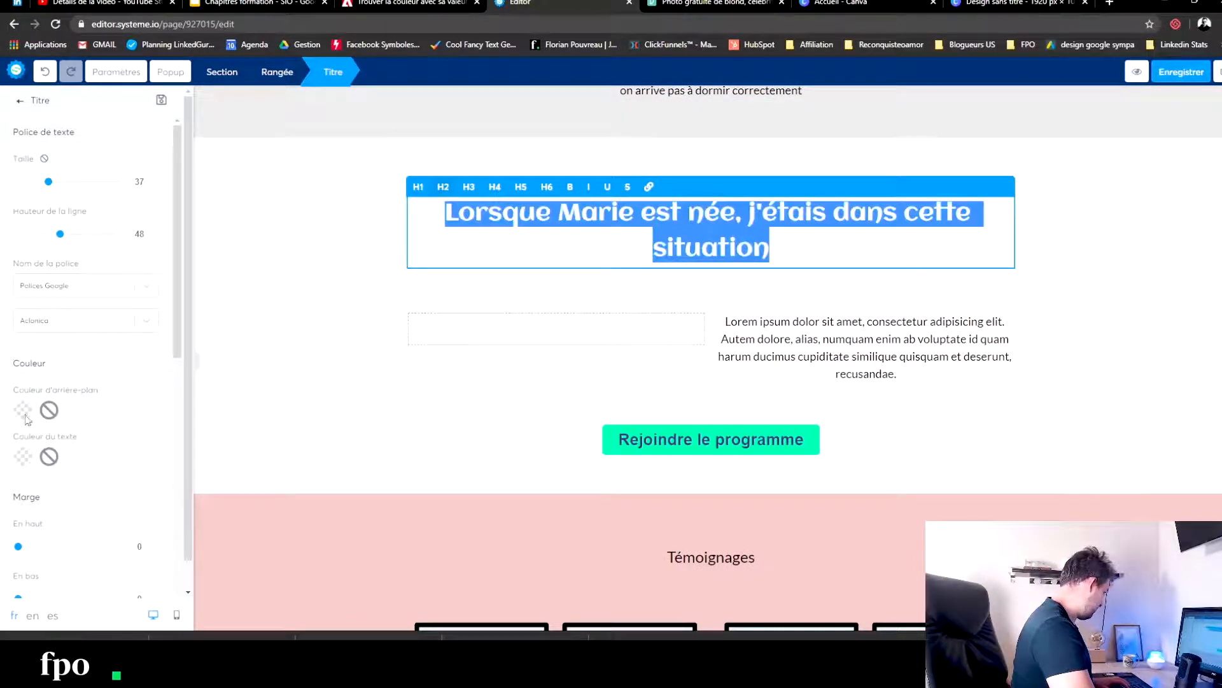
left_click(23, 456)
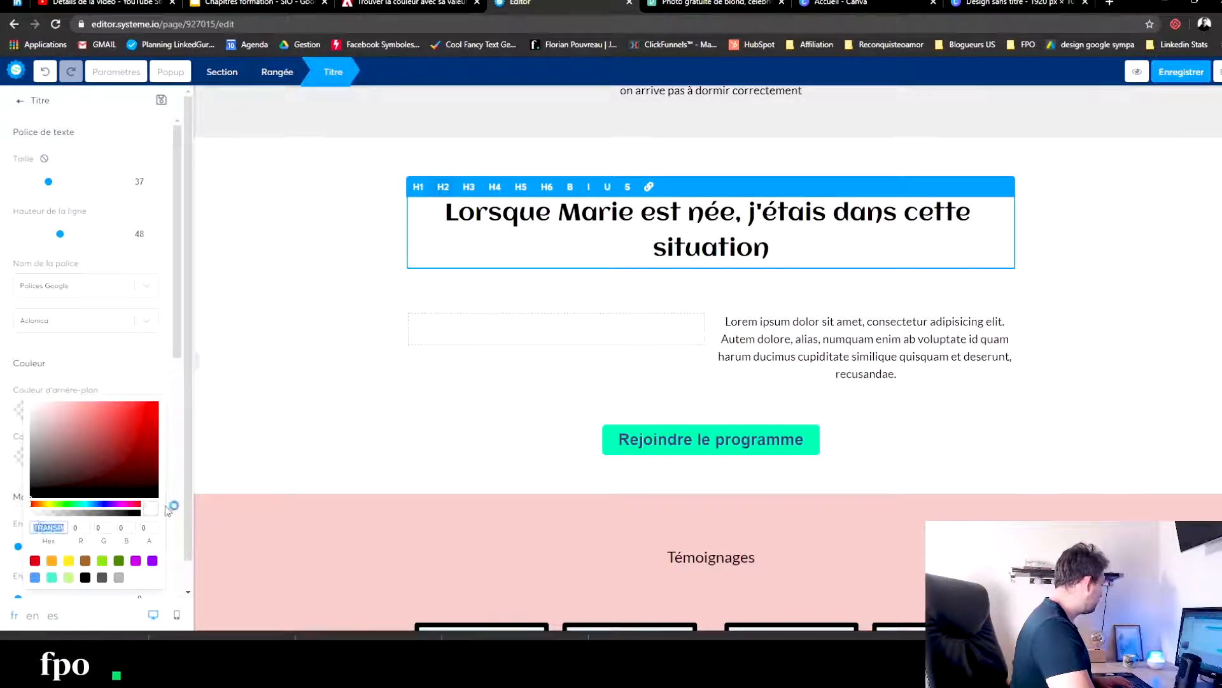
key("ctrl+v")
left_click(256, 363)
left_click(256, 363)
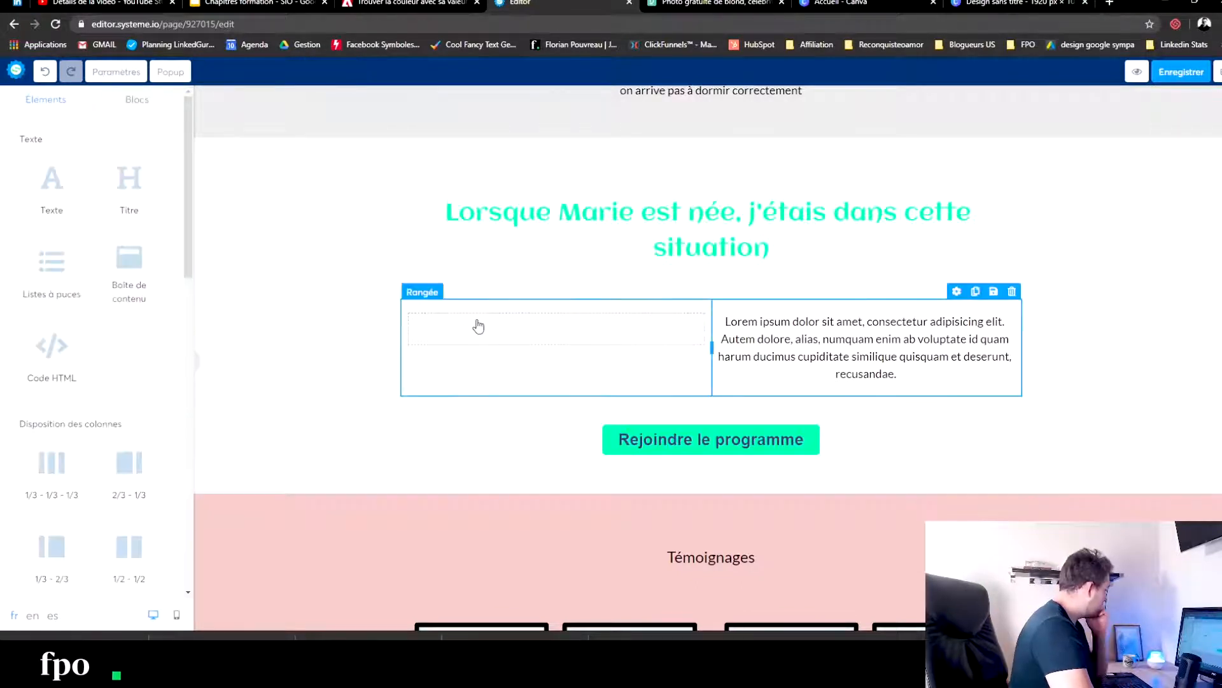
- Insert an image element in the empty left column beside the personal-story paragraph
scroll(67, 440, "down", 3)
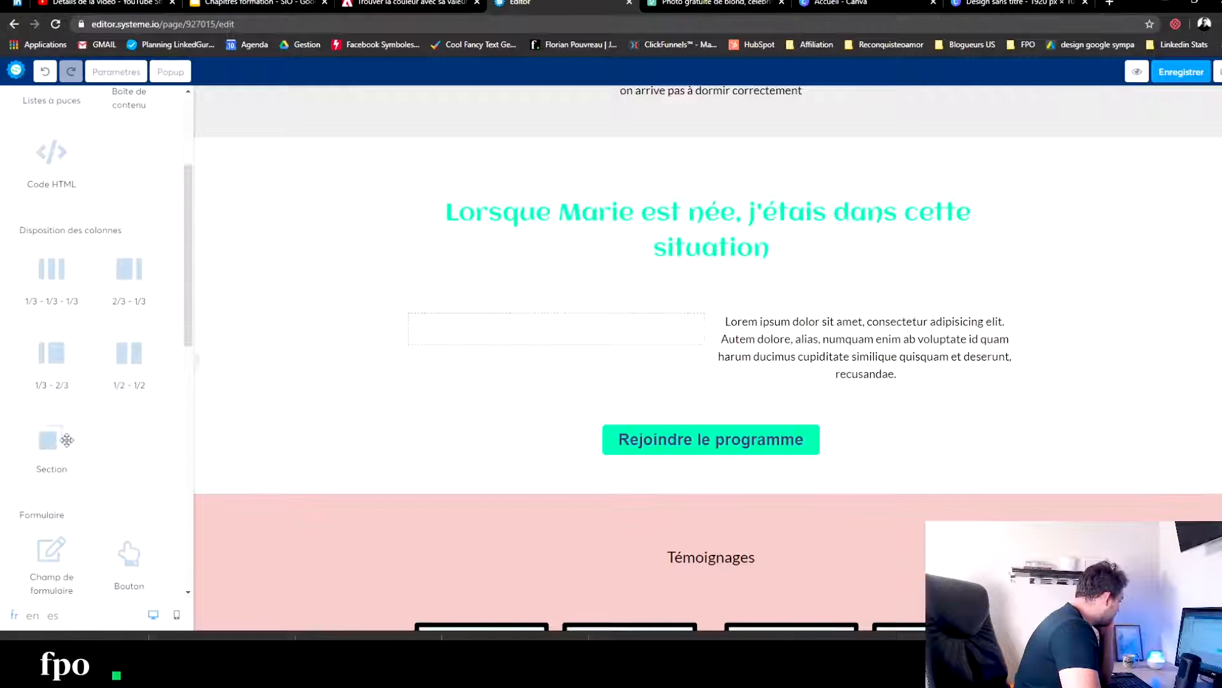
scroll(67, 439, "down", 9)
left_click_drag(62, 383, 503, 336)
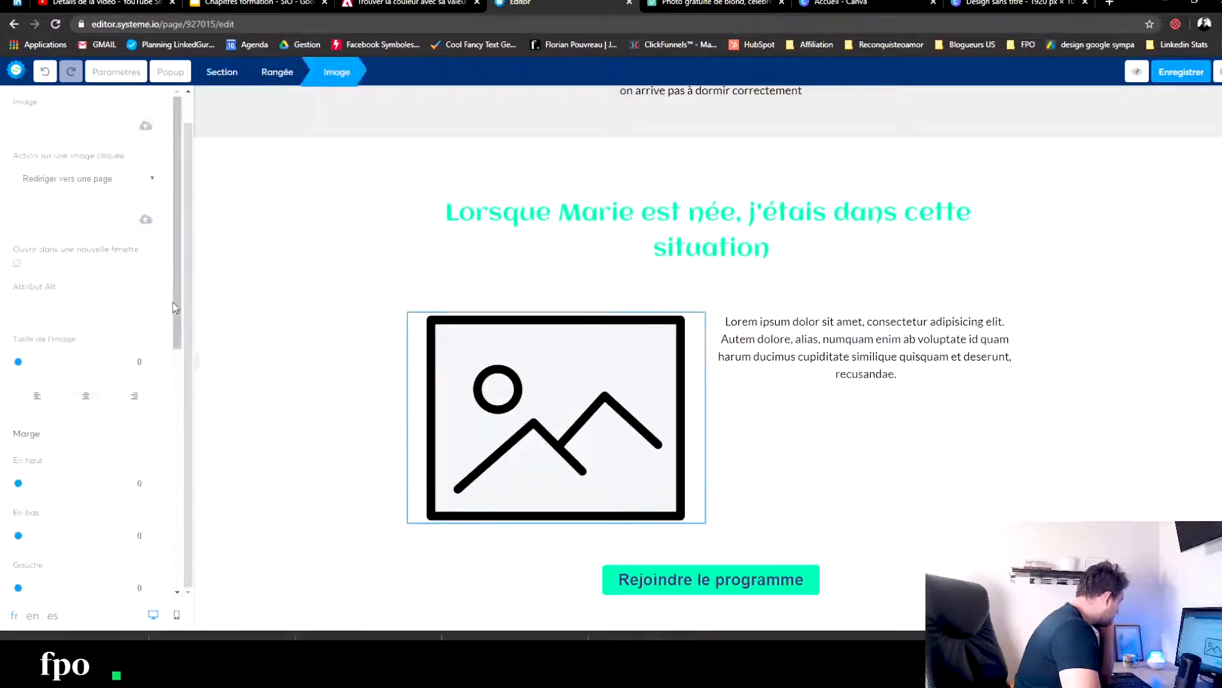
- Upload the downloaded photo belly-blonde-dress-fashion-1145994 and insert it into the image element beside the personal-story paragraph
left_click(146, 126)
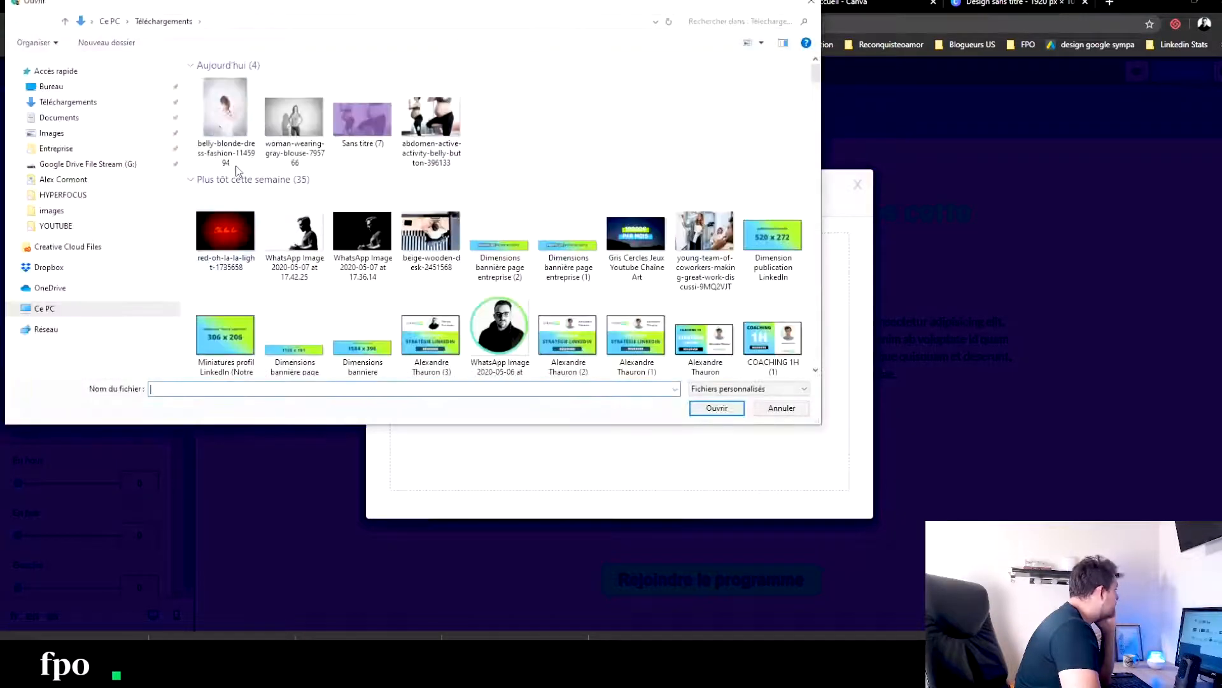
left_click(242, 159)
left_click(714, 411)
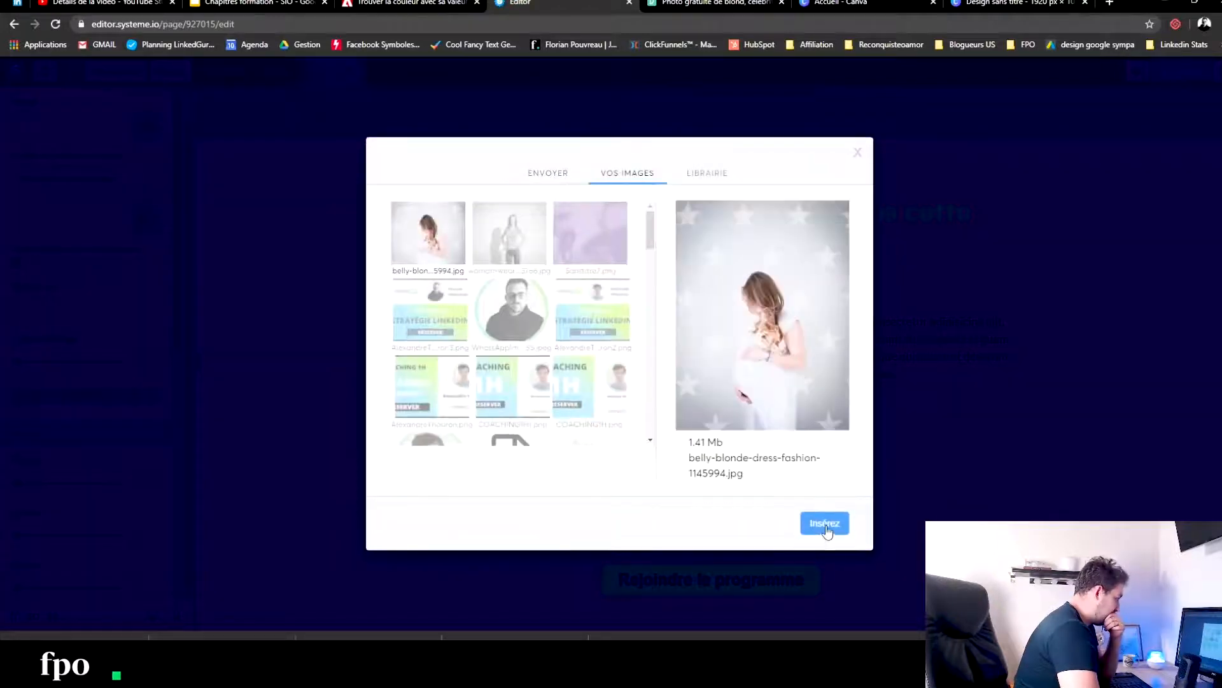
left_click(826, 525)
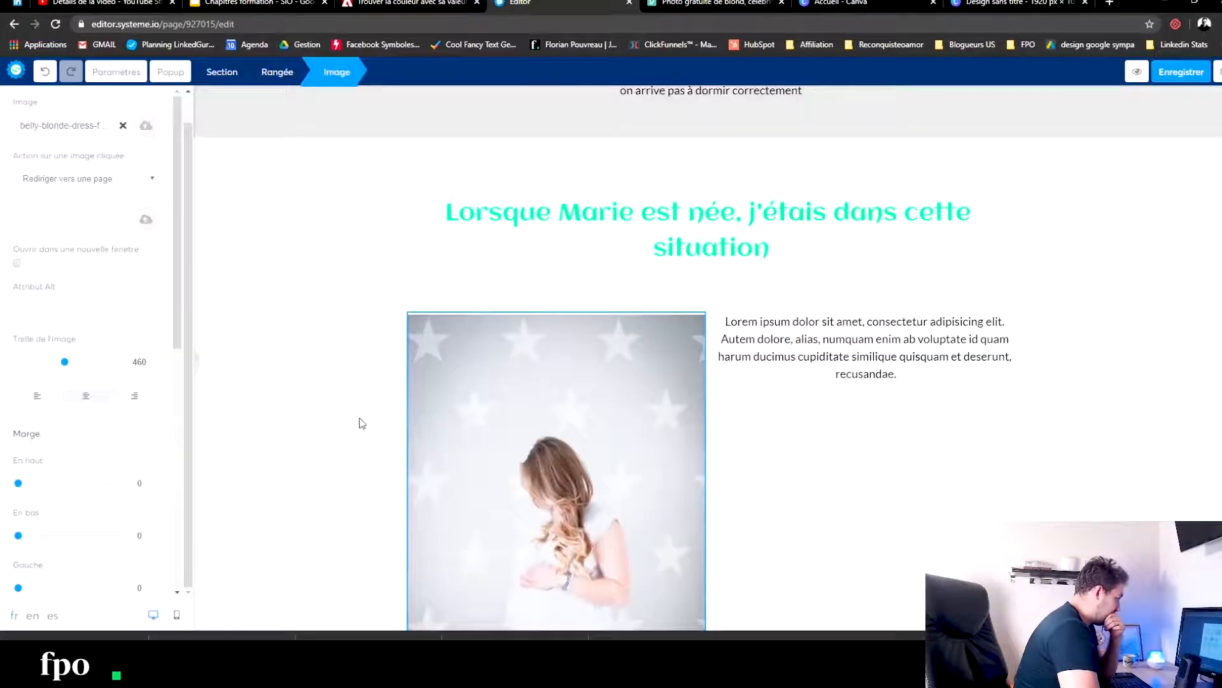
- Replace the placeholder paragraph beside the photo with "J'étais comme vous" and "je ne pouvais pas continuer", separated by an empty line
double_click(883, 343)
left_click_drag(900, 375, 682, 300)
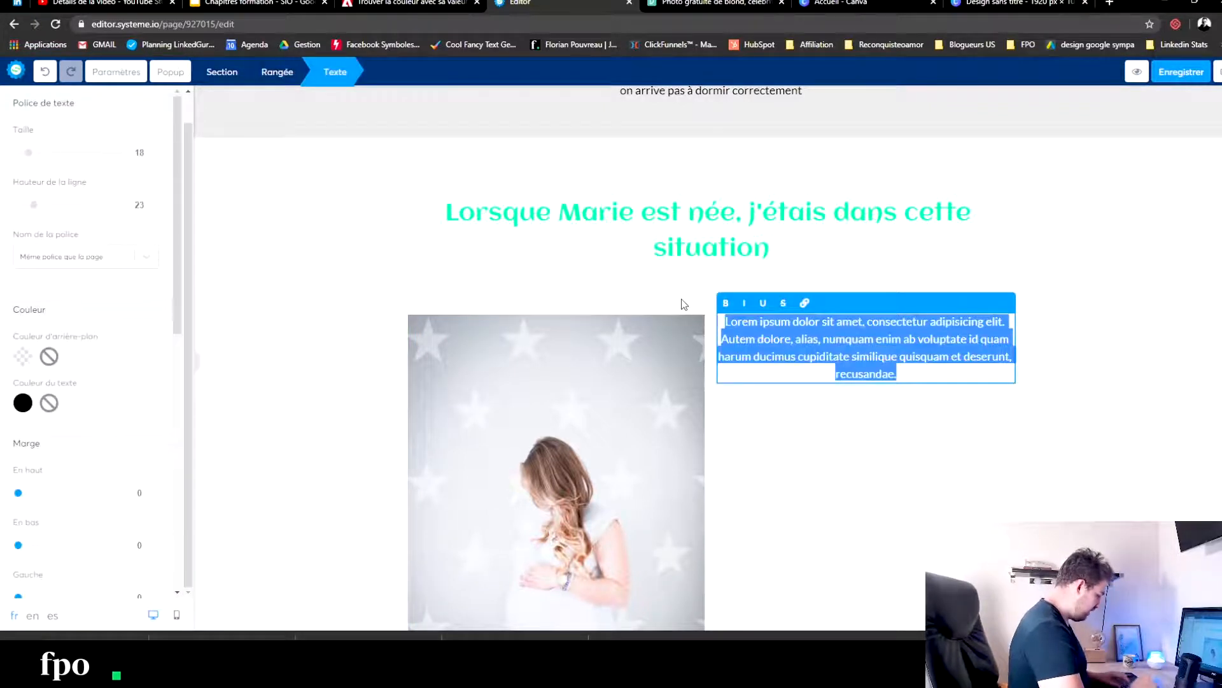
type("J'")
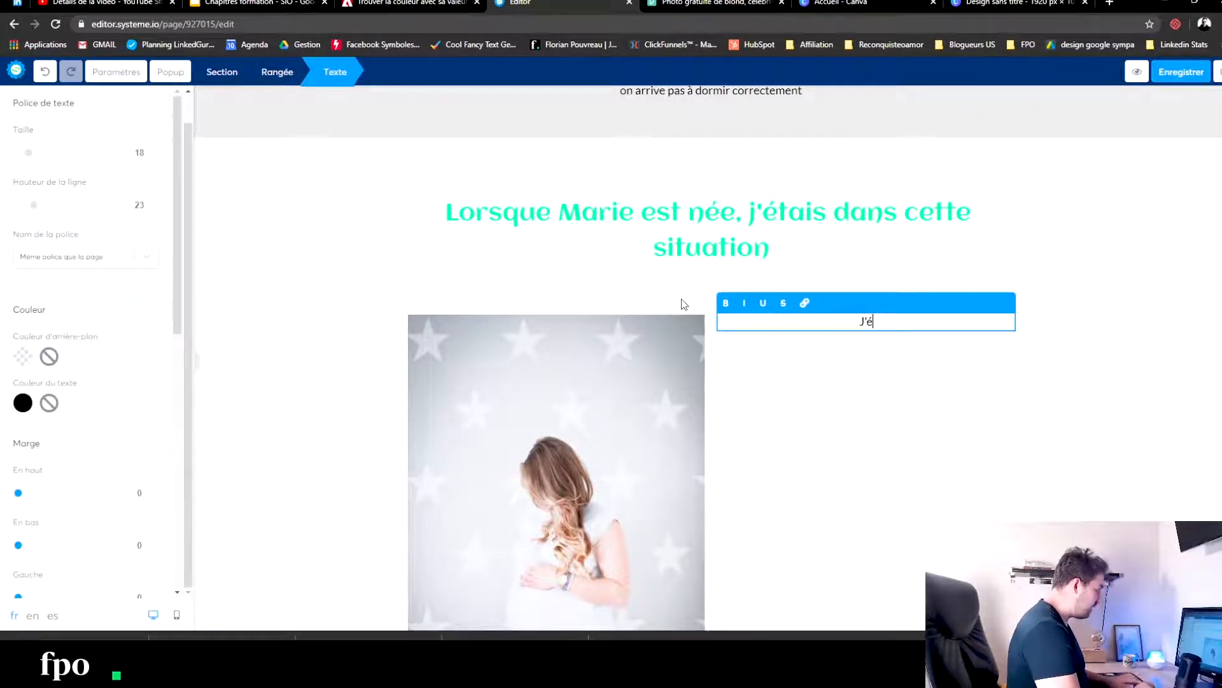
type("étais comme vous")
key("Return")
key("Return")
type("je ne po")
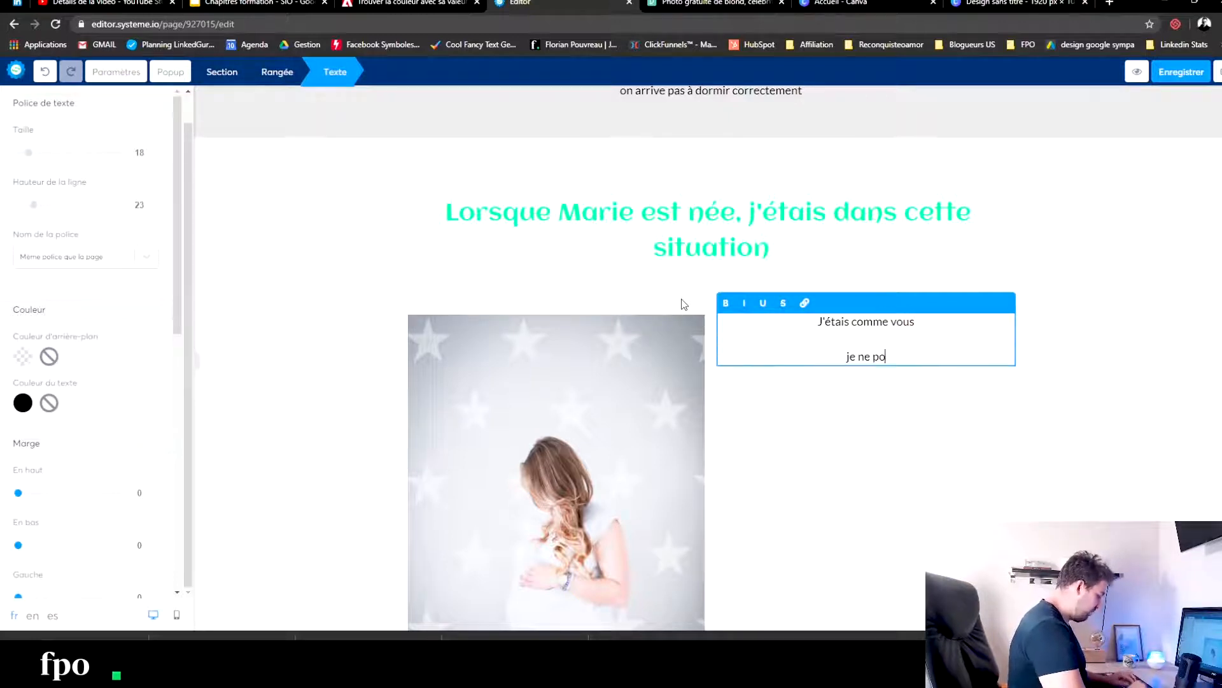
type("uvais pas continuer")
key("Return")
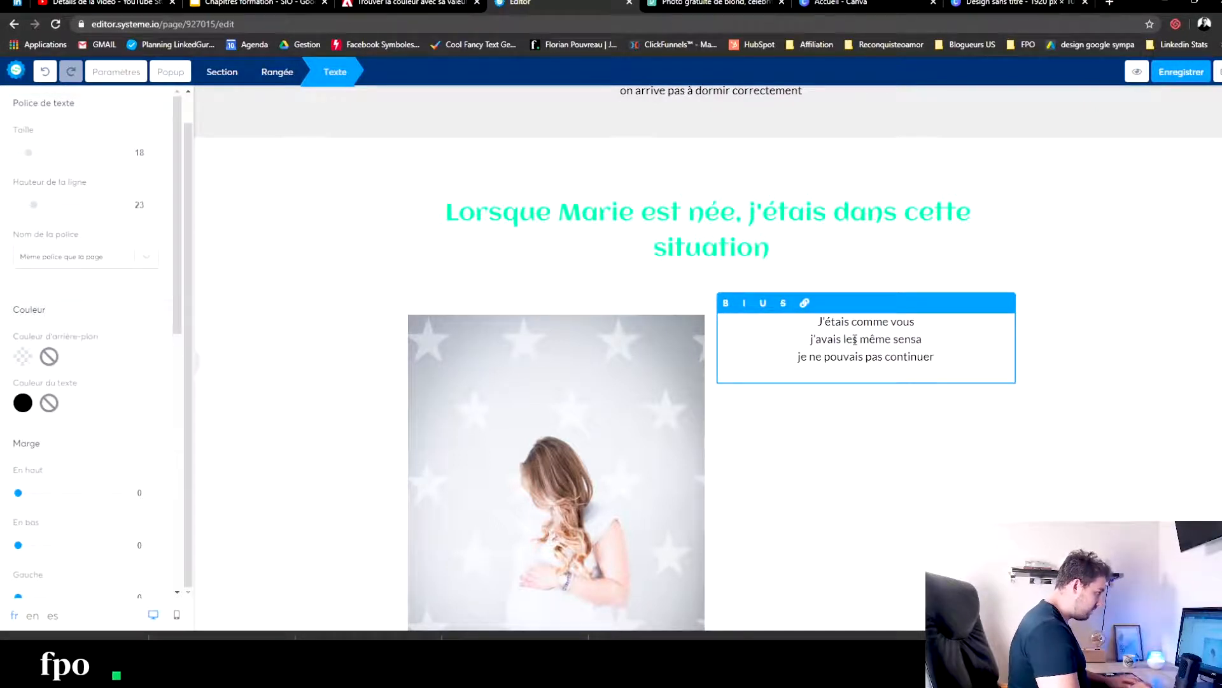
- Fill the empty line in the personal-story paragraph with "j'avais les même sensations et émotions désagréables (les citer)"
type("motions désar")
key("BackSpace")
type("gréables (les citer")
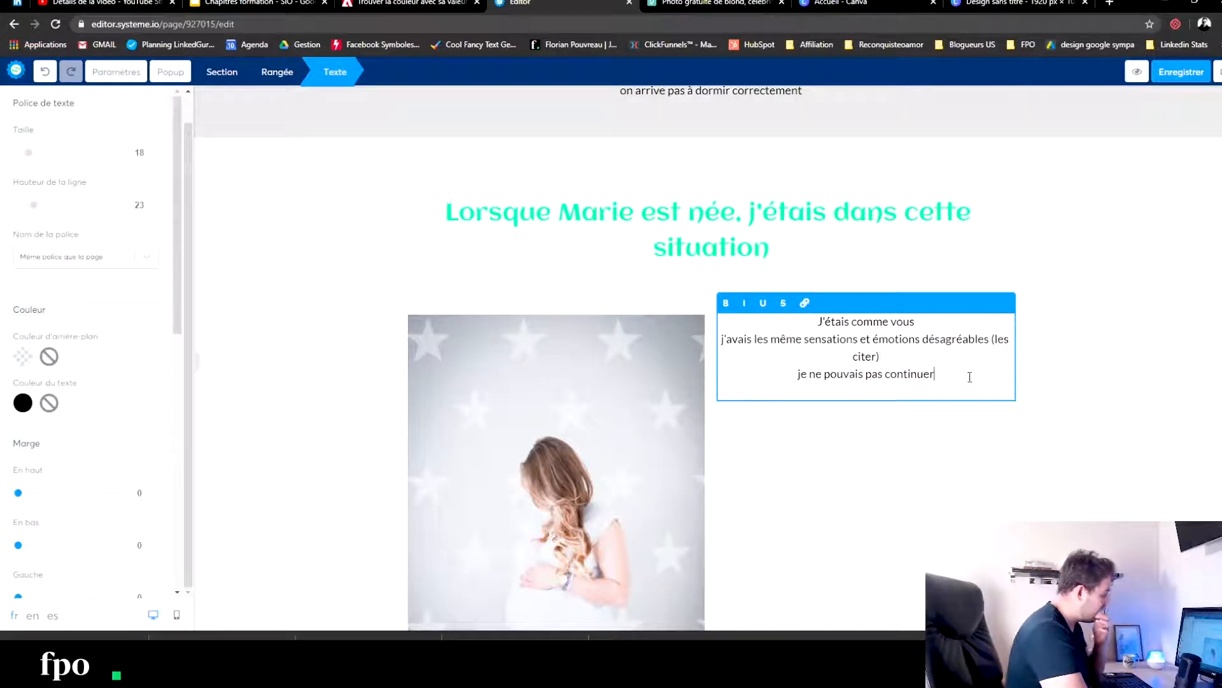
- Append the lines "ce n'était pas simple", "je n'aurais pas réussi seule" and "j'ai créé ce programme" to the personal-story paragraph
key("Return")
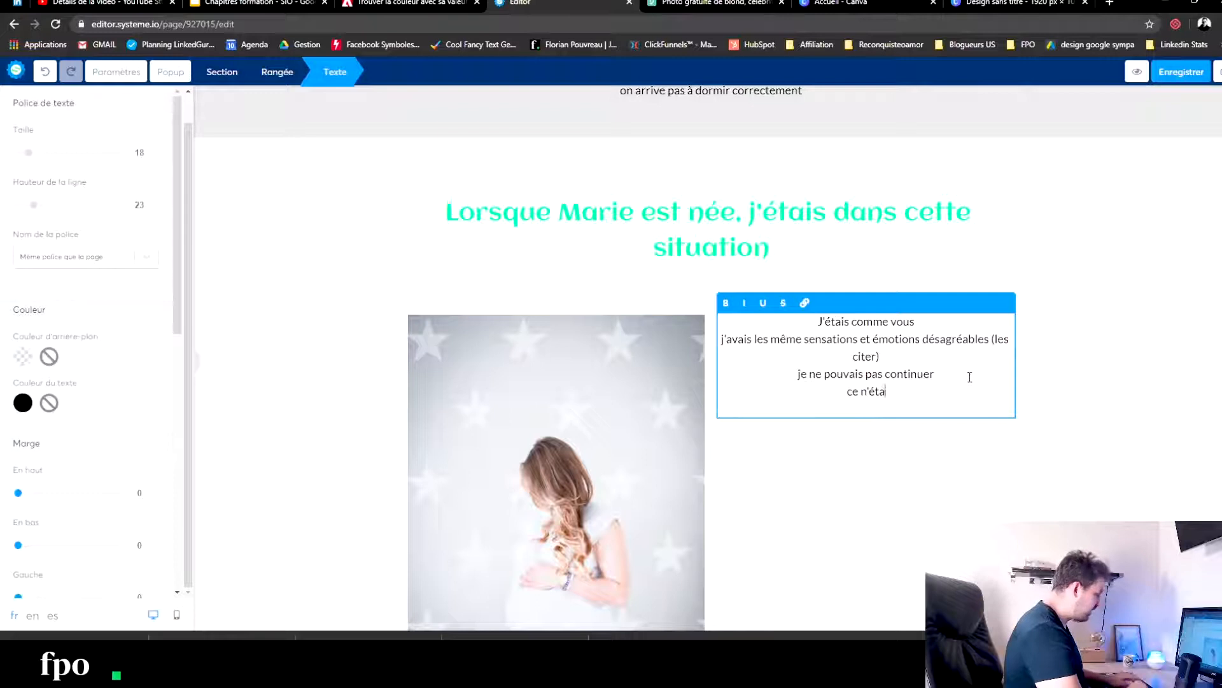
type("ce n'était pas simple")
key("Return")
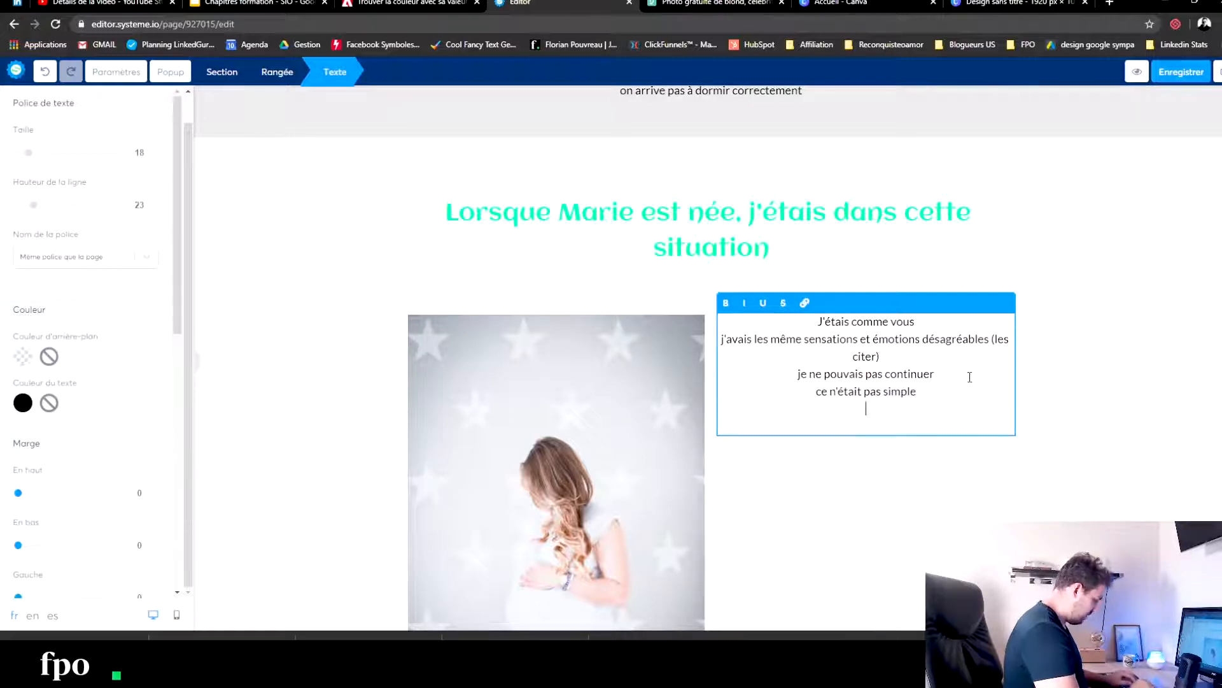
type("je n'aurais pas réussi seule")
key("Return")
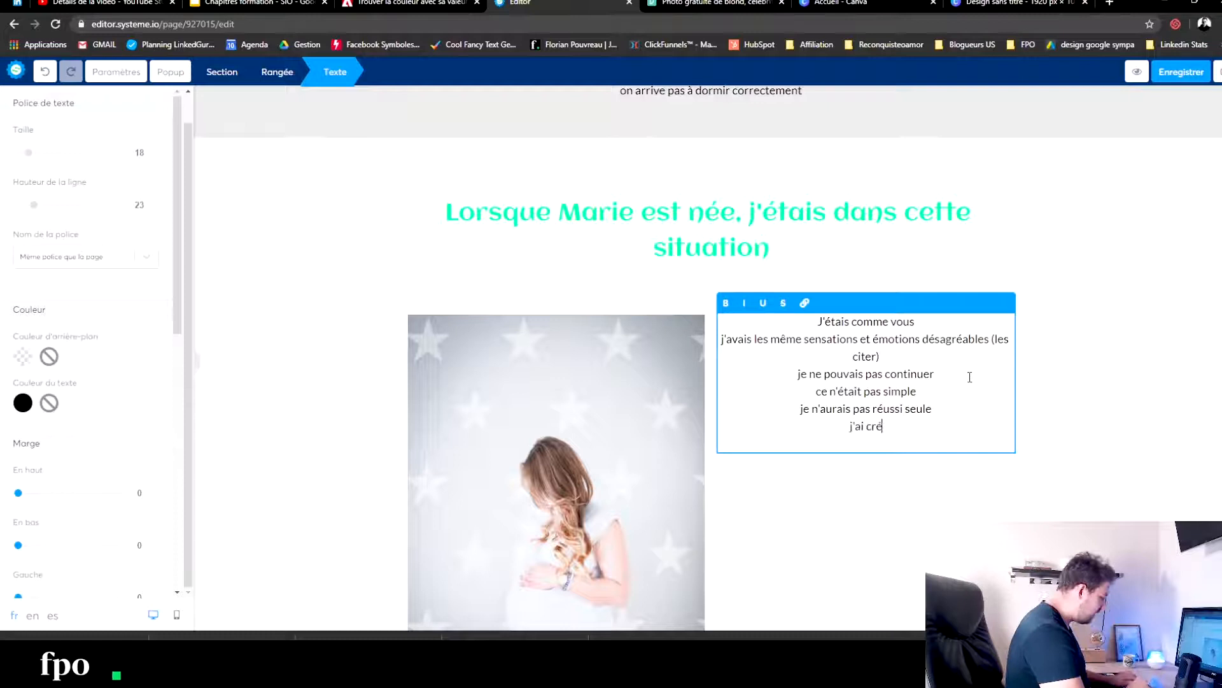
type("j'ai créé ce programme")
key("Return")
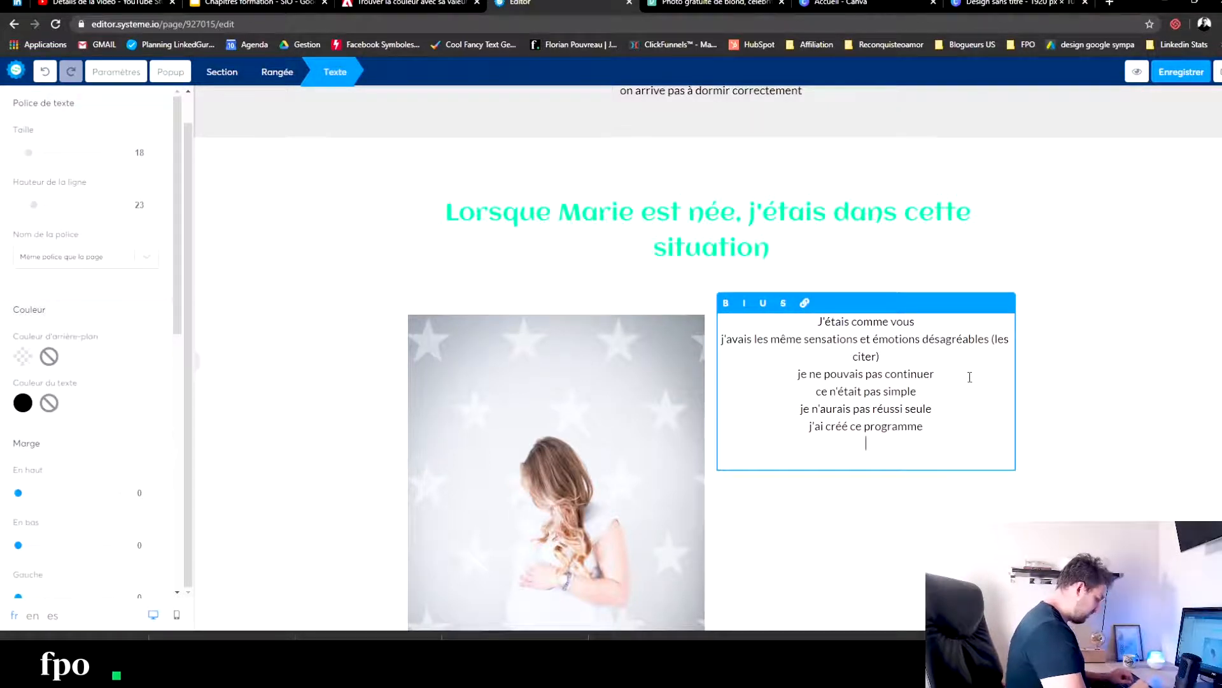
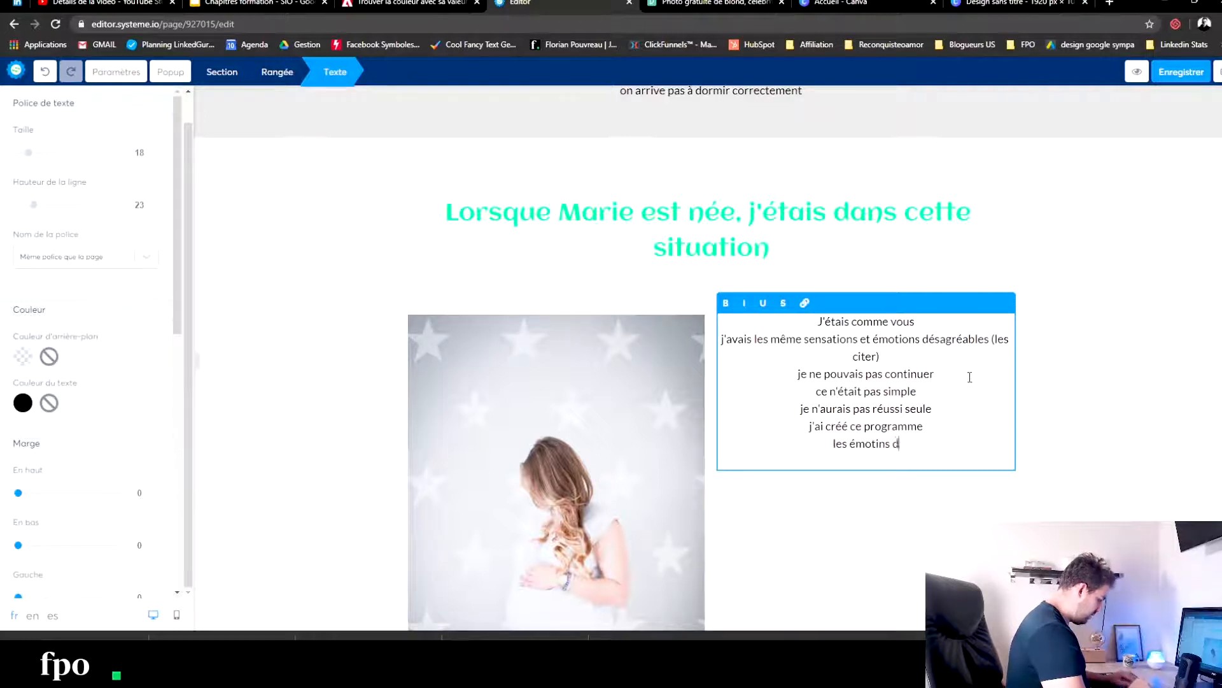
- Finish the last line of the personal-story paragraph as "les émotions de soulagement lié à la réussite", correcting the spelling of "émotions"
type("ula")
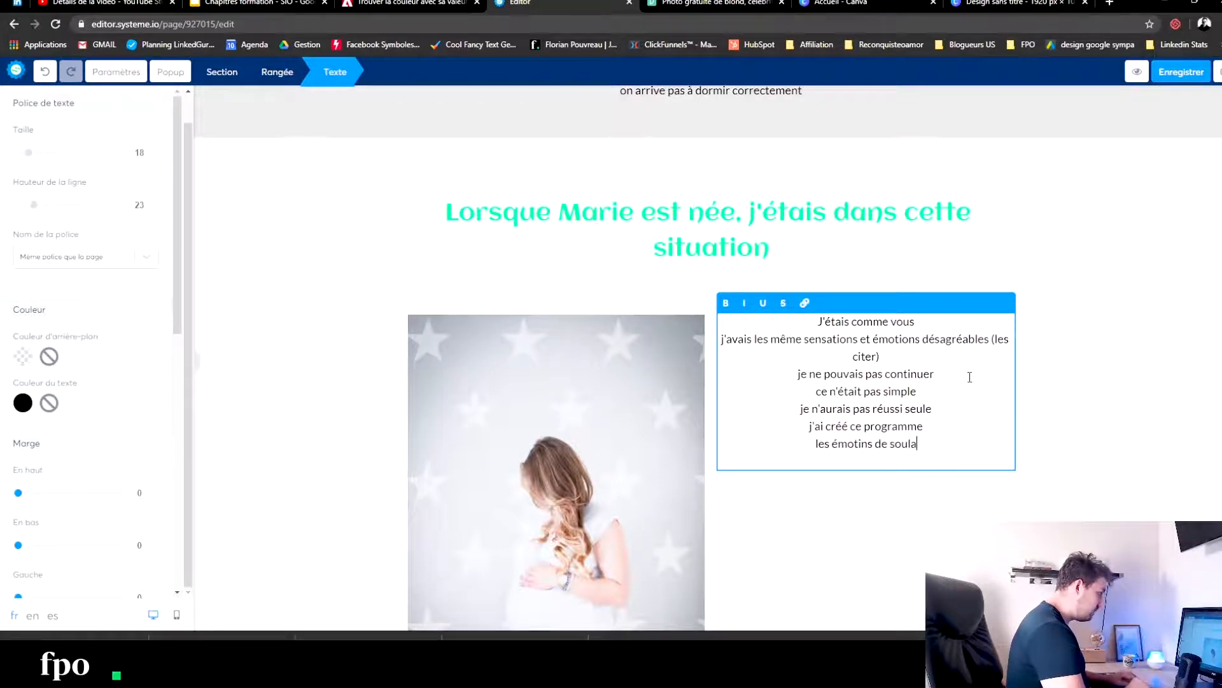
type("gement lié ")
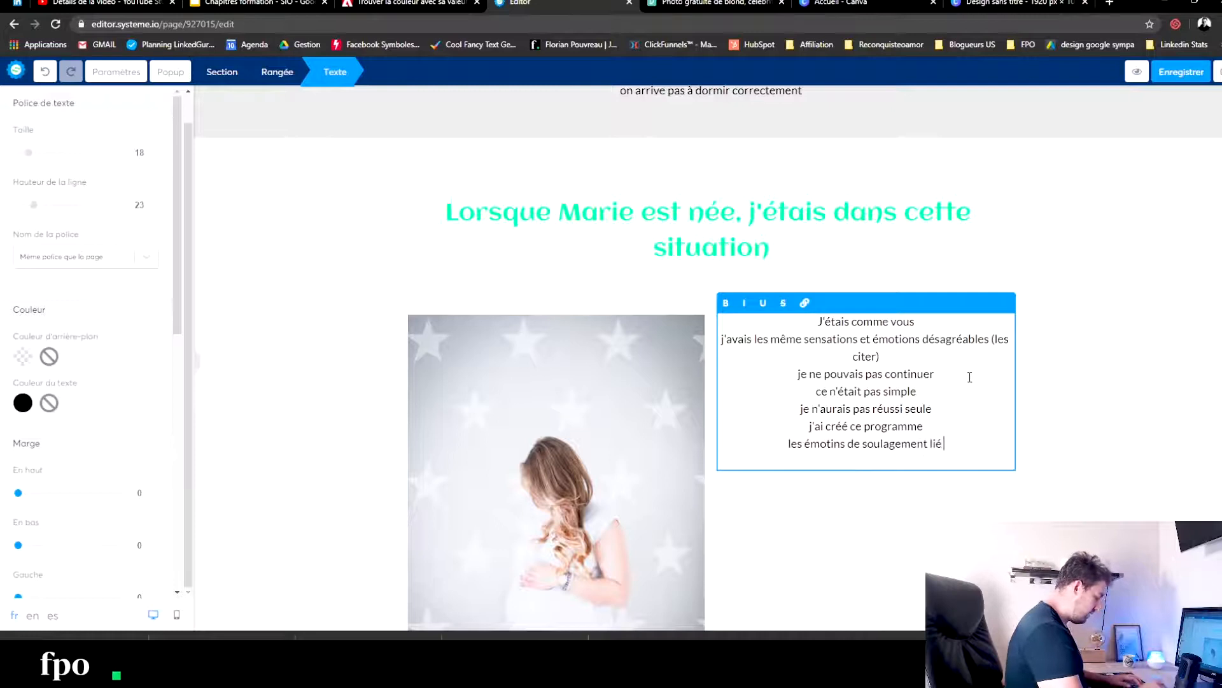
type("à la réussite")
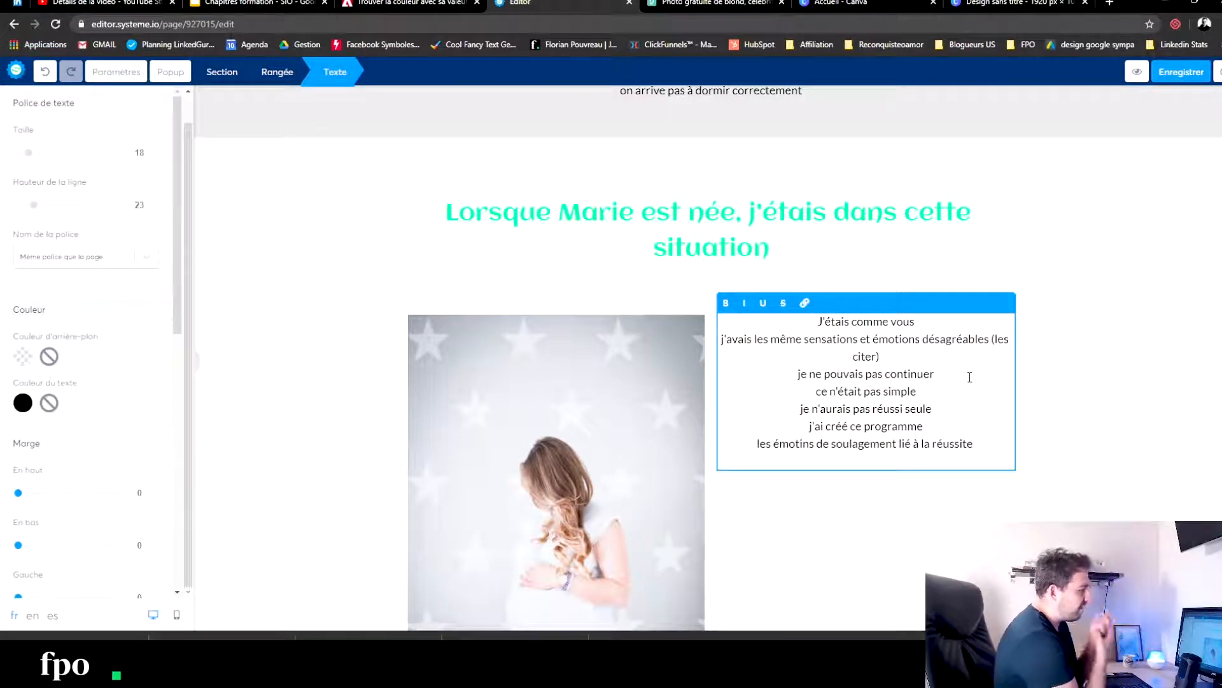
left_click(805, 443)
type("o")
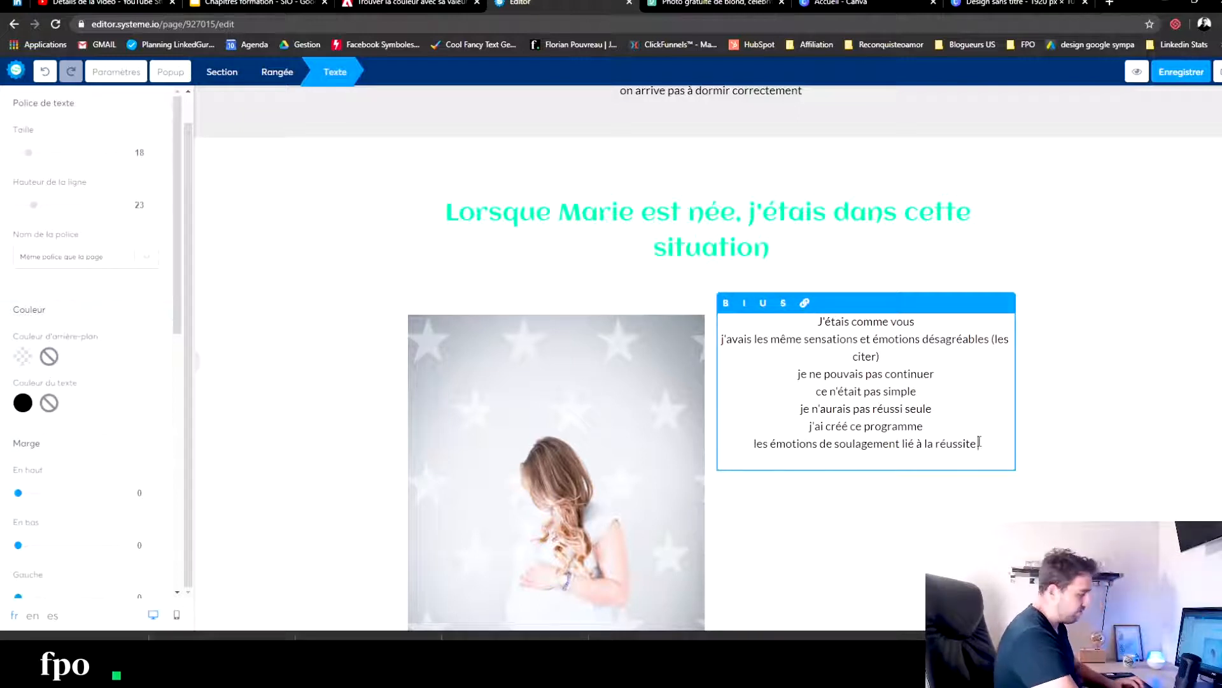
- Add the line "De nombreuses amies m'ont demandé mon secret.." to the personal-story paragraph, separated from the text above by an empty line
key("BackSpace")
key("Return")
key("Return")
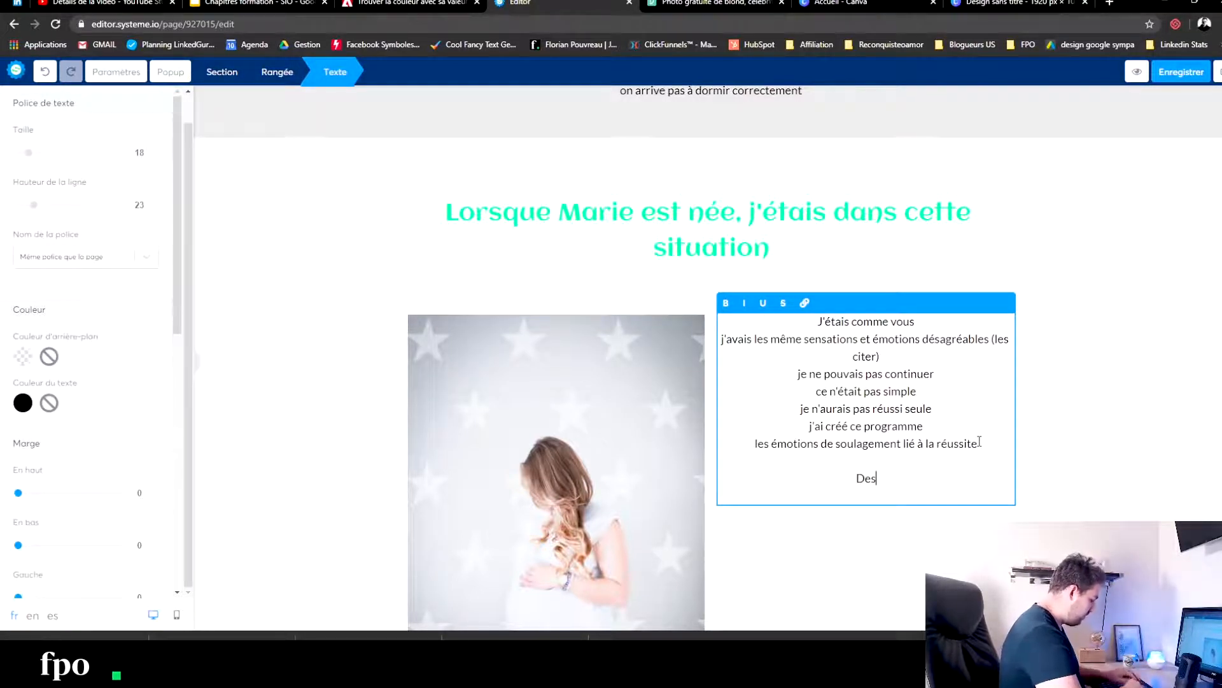
type("De nombreuses amies m'ont demandé mon secret..")
key("Return")
- Append the lines "Cela a été une révélation..." and "J'ai décidé de créer ce programme" to end the personal-story paragraph
type("Cael")
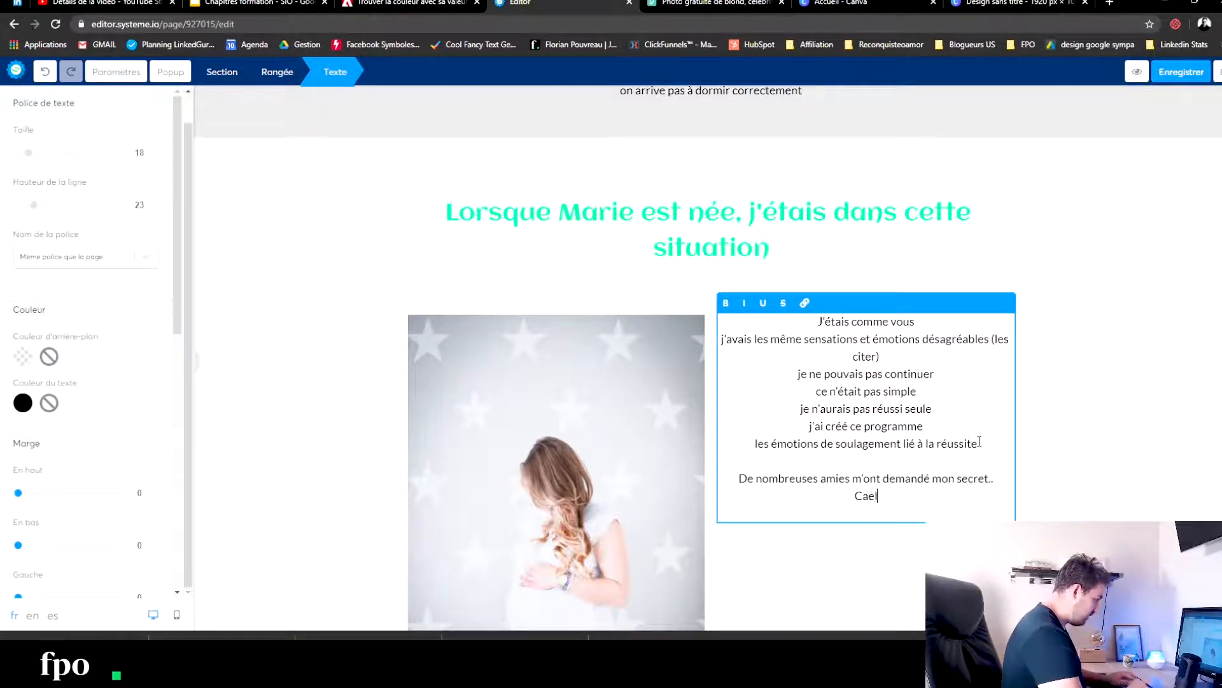
type("a a été une révélatio")
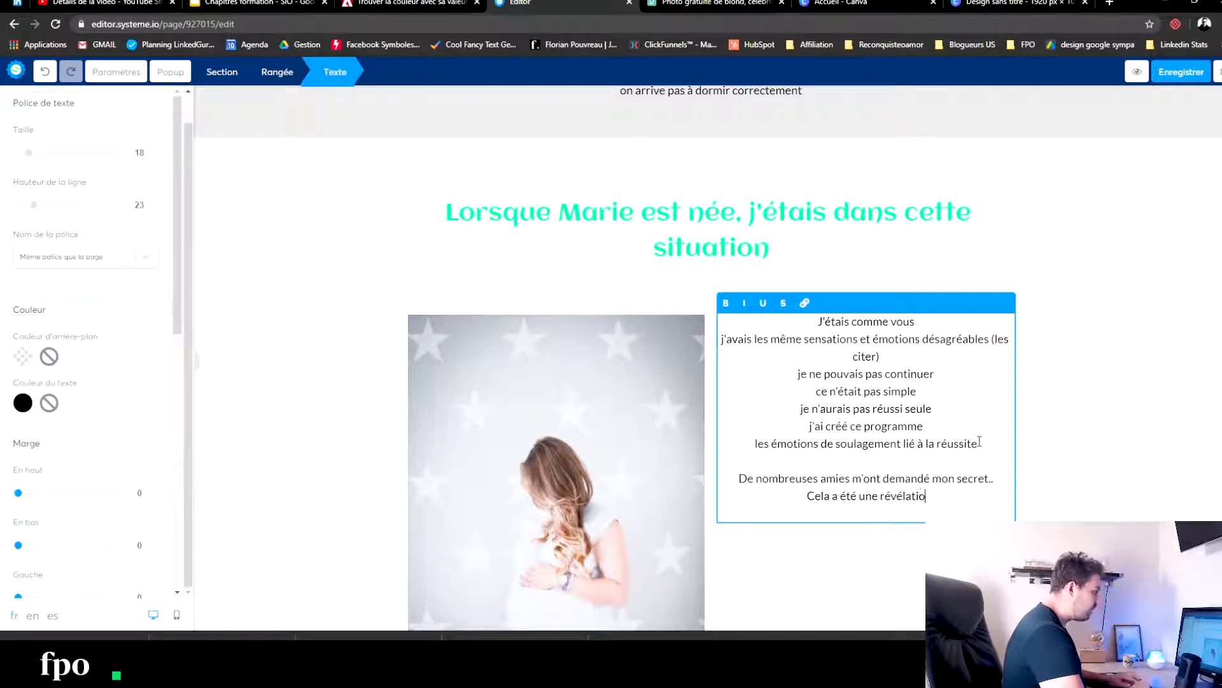
type("n....")
key("Return")
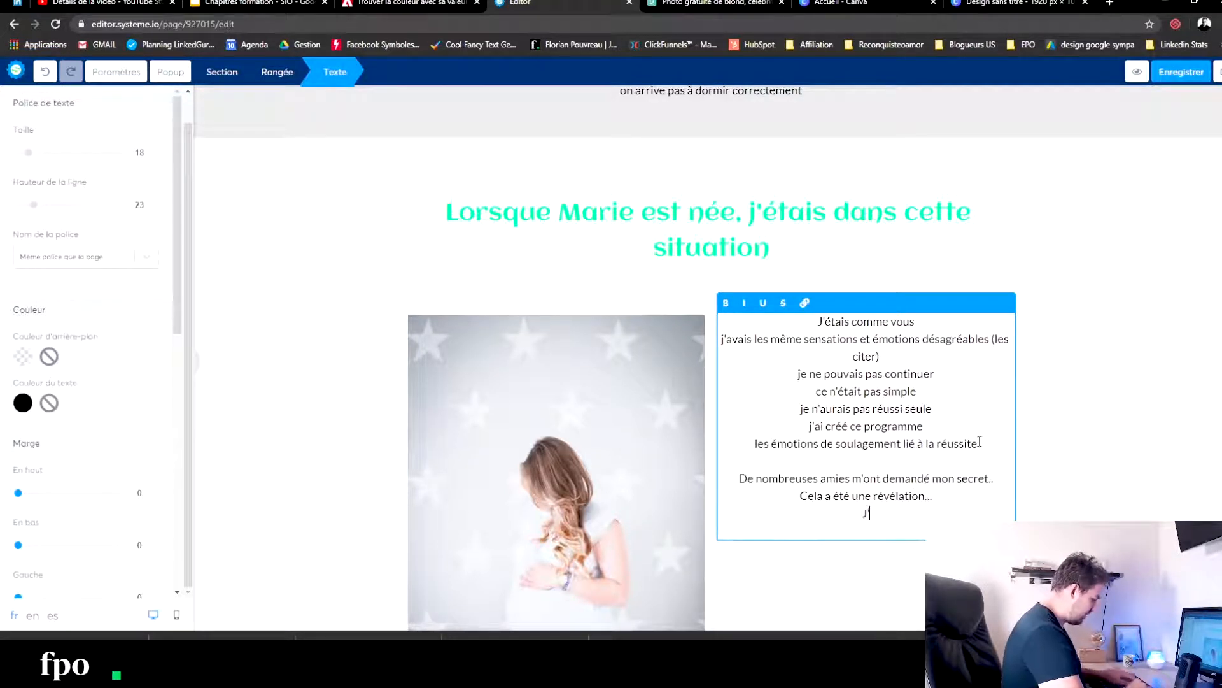
type("J'ai décidé de créer ce programme")
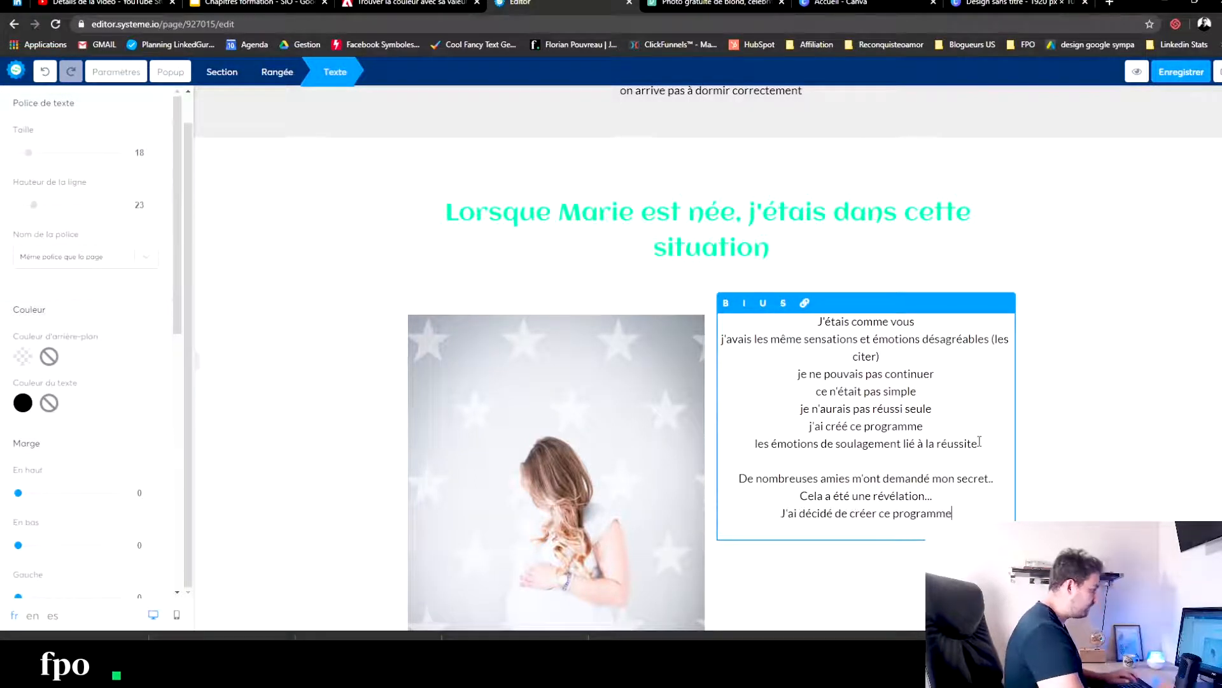
left_click(1078, 357)
- Inspect the image settings of the pregnancy photo and of the first placeholder picture in the Témoignages section
scroll(869, 312, "down", 4)
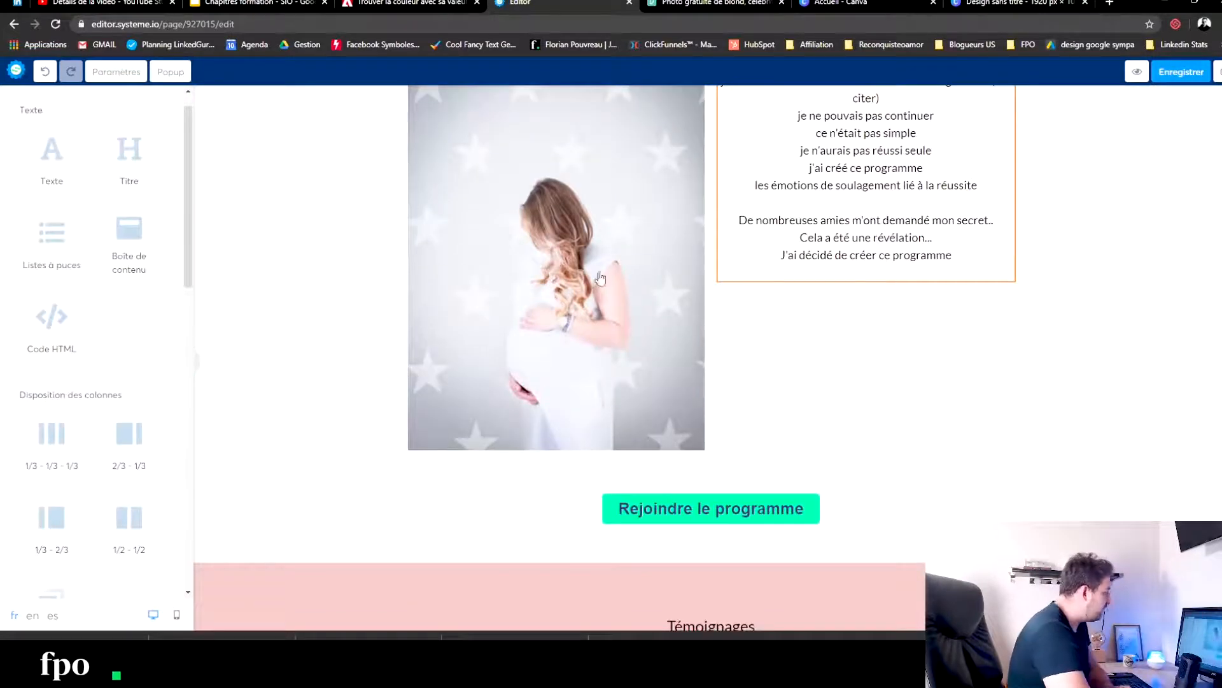
left_click(600, 278)
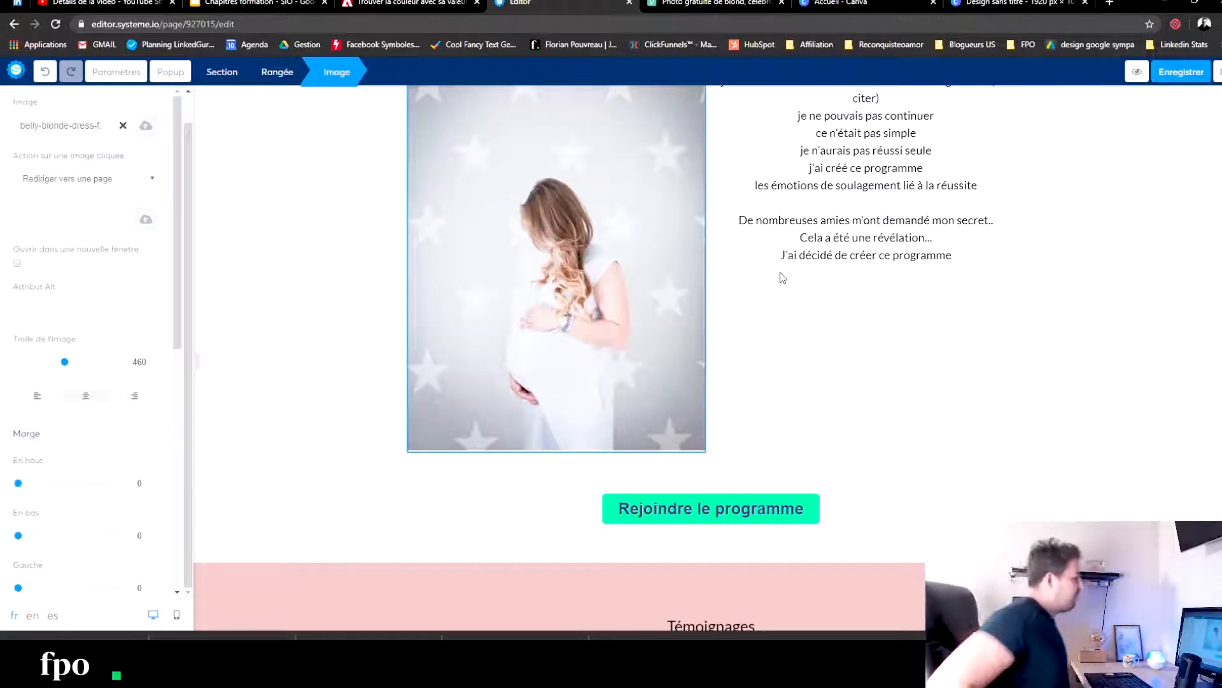
left_click(890, 318)
scroll(885, 198, "down", 5)
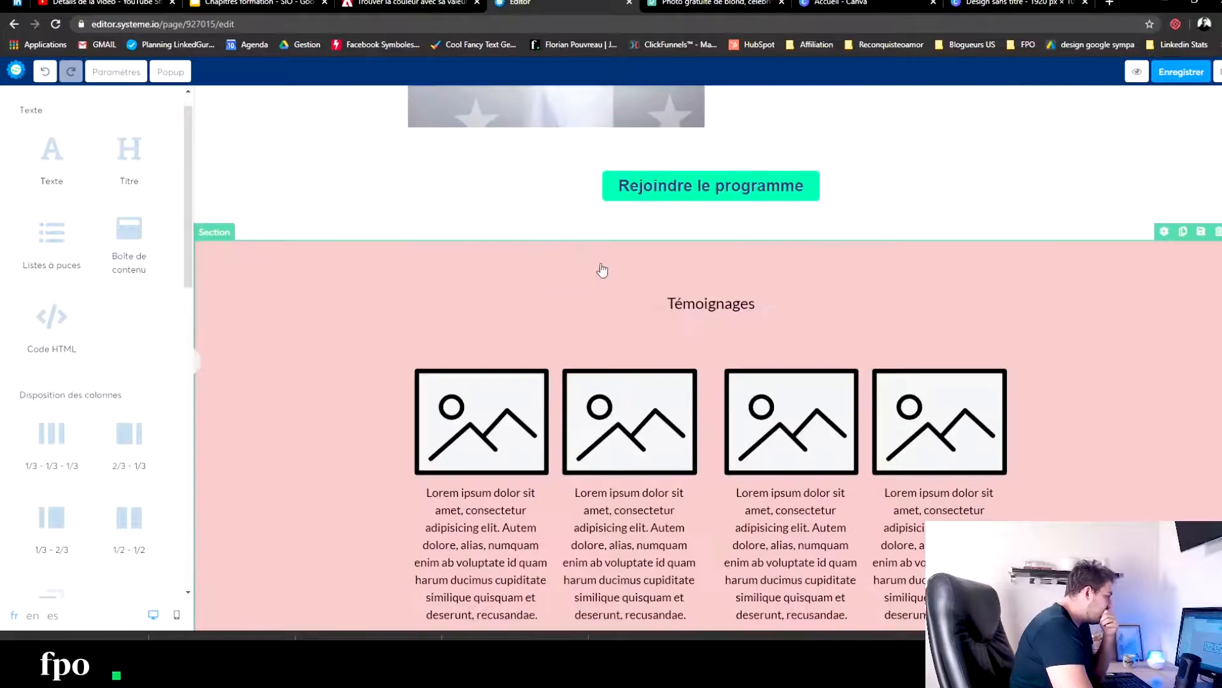
left_click(521, 422)
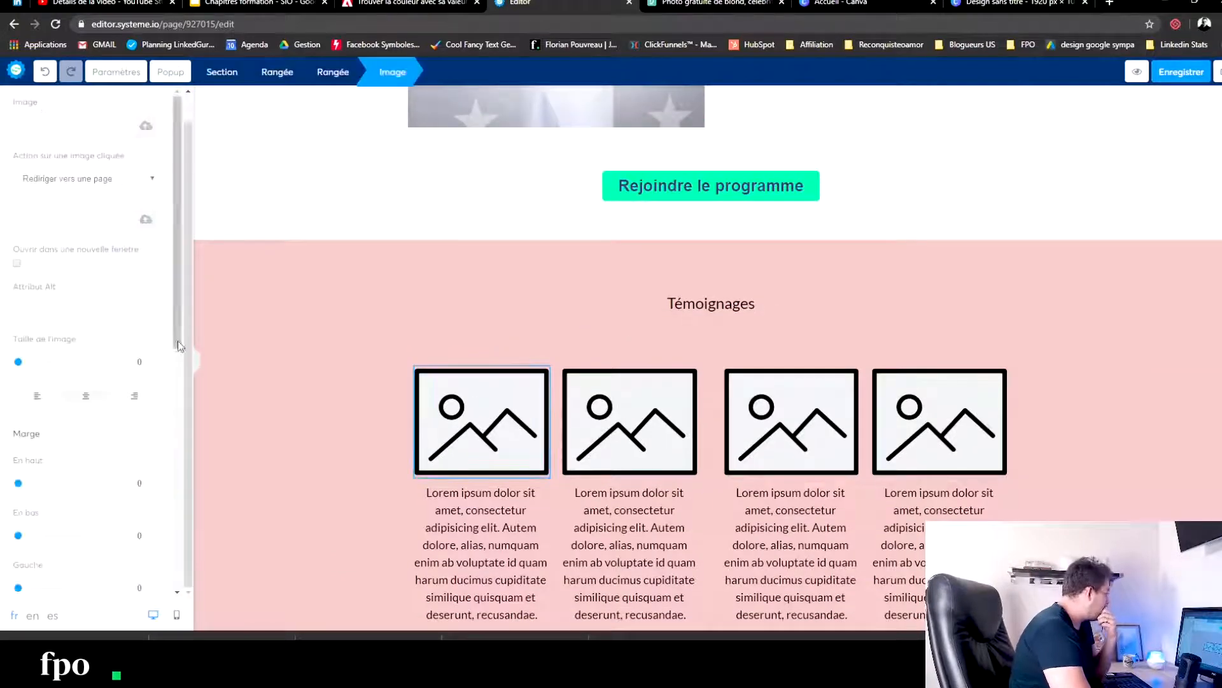
left_click(273, 298)
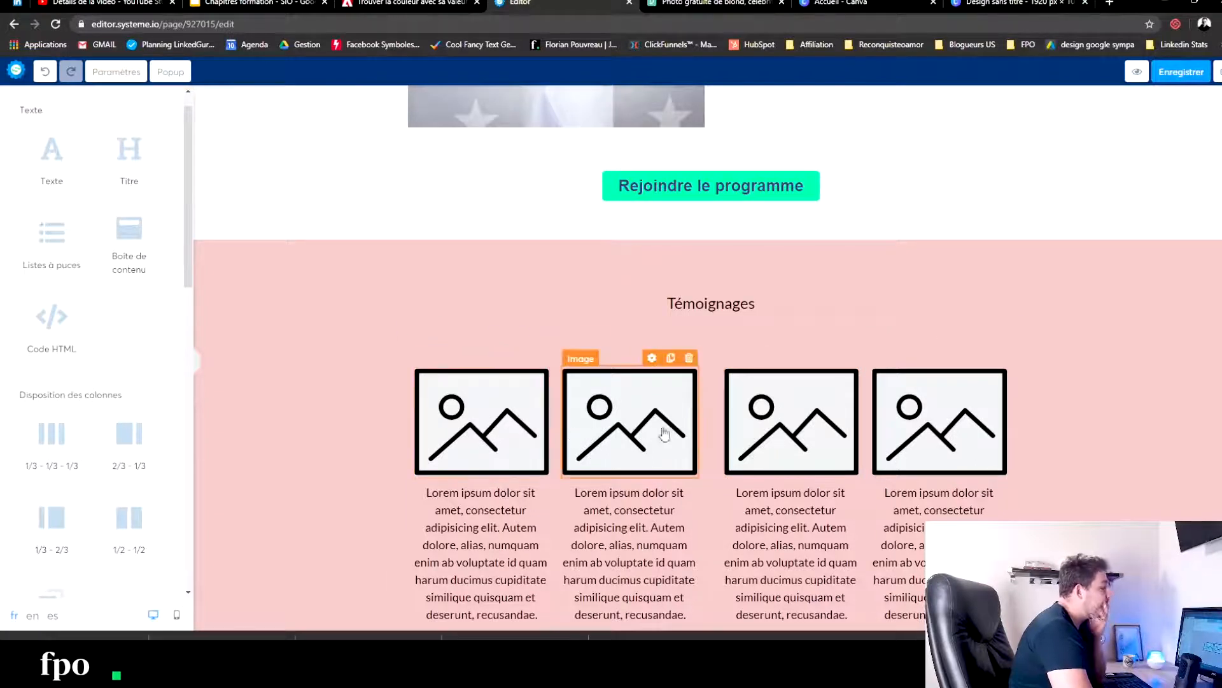
- Switch to Canva and create a blank design from the "Miniature YouTube - alimentation" format
left_click(882, 2)
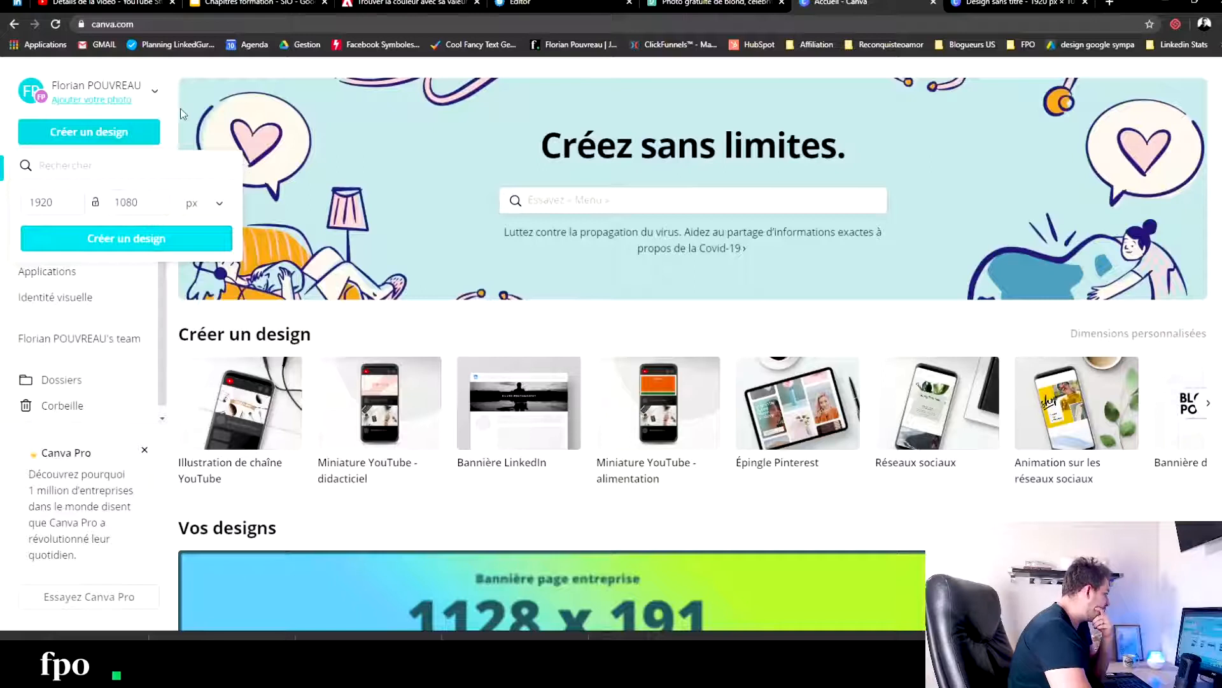
scroll(545, 480, "down", 3)
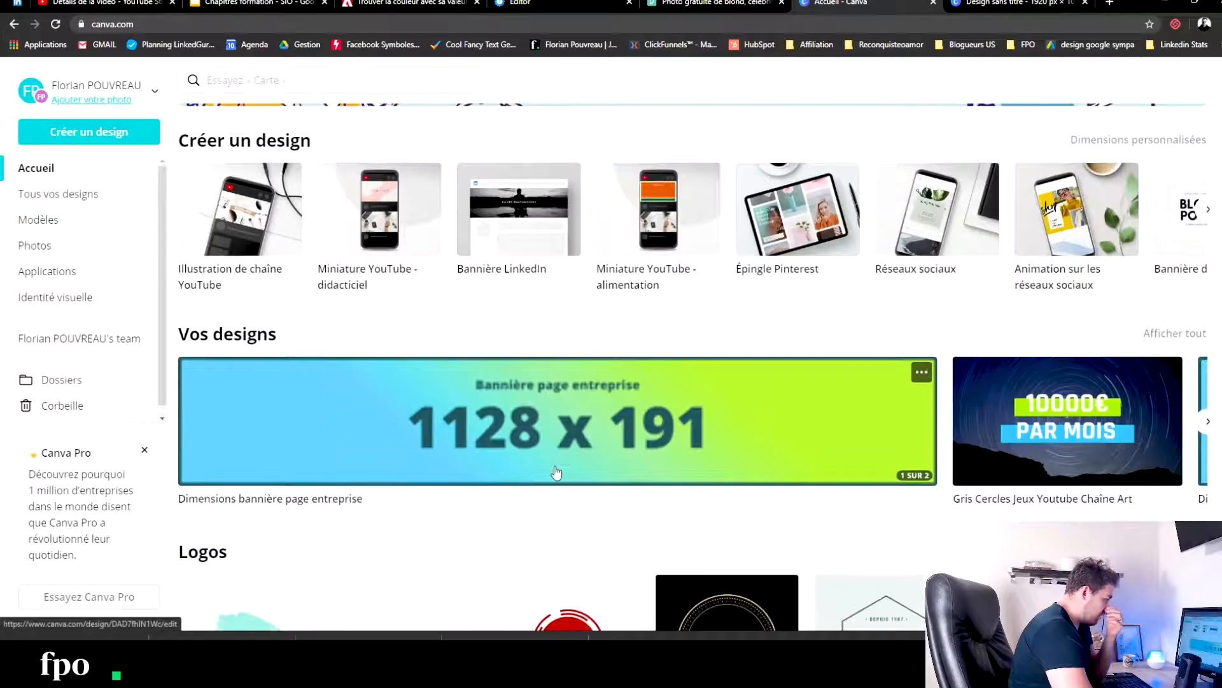
scroll(648, 343, "up", 2)
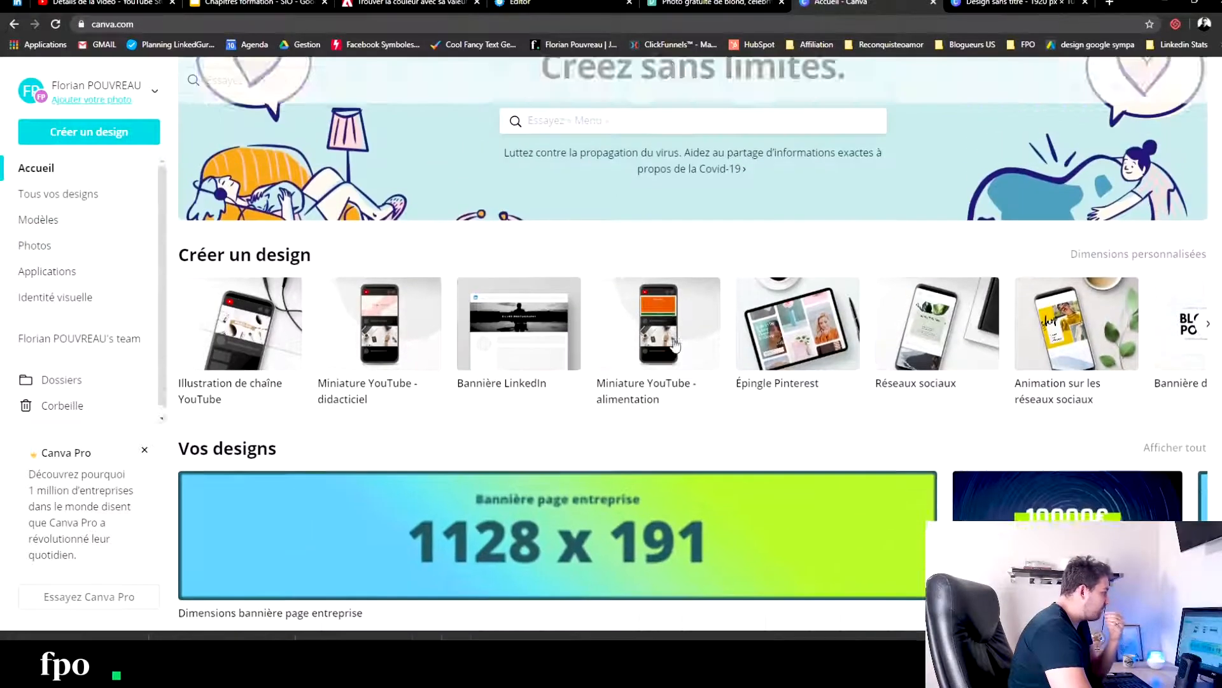
left_click(667, 336)
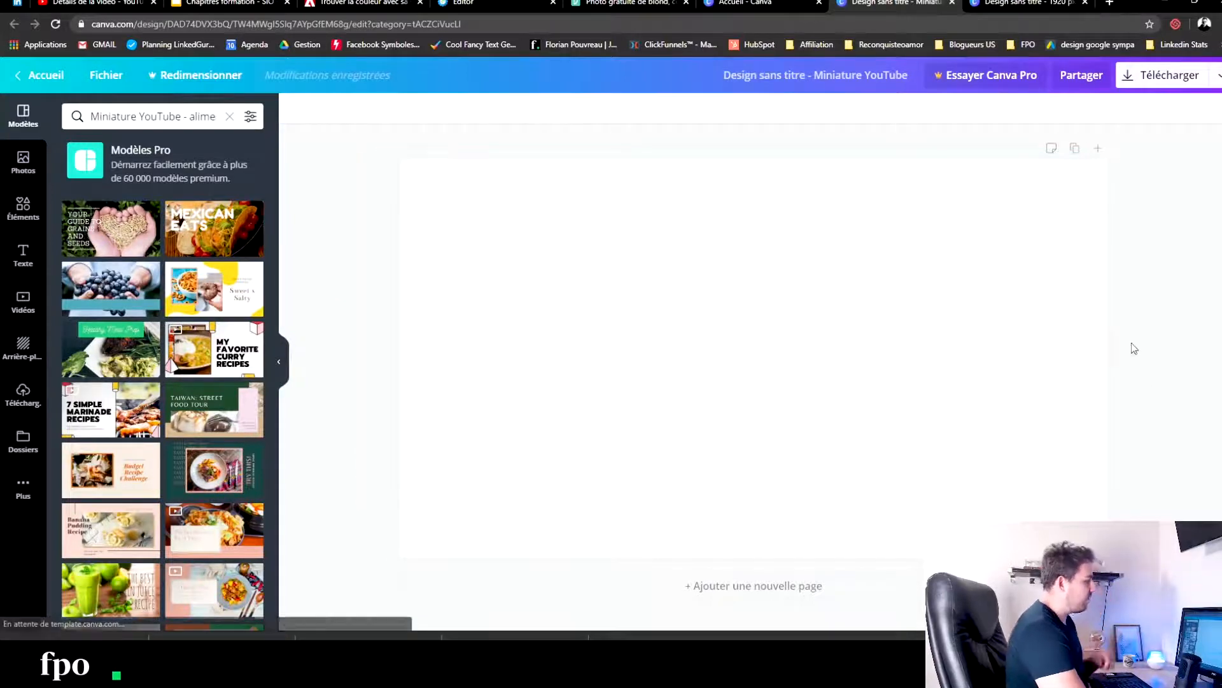
- Switch to Pexels, close the open pregnancy photo and search for "young women smiling"
left_click(468, 3)
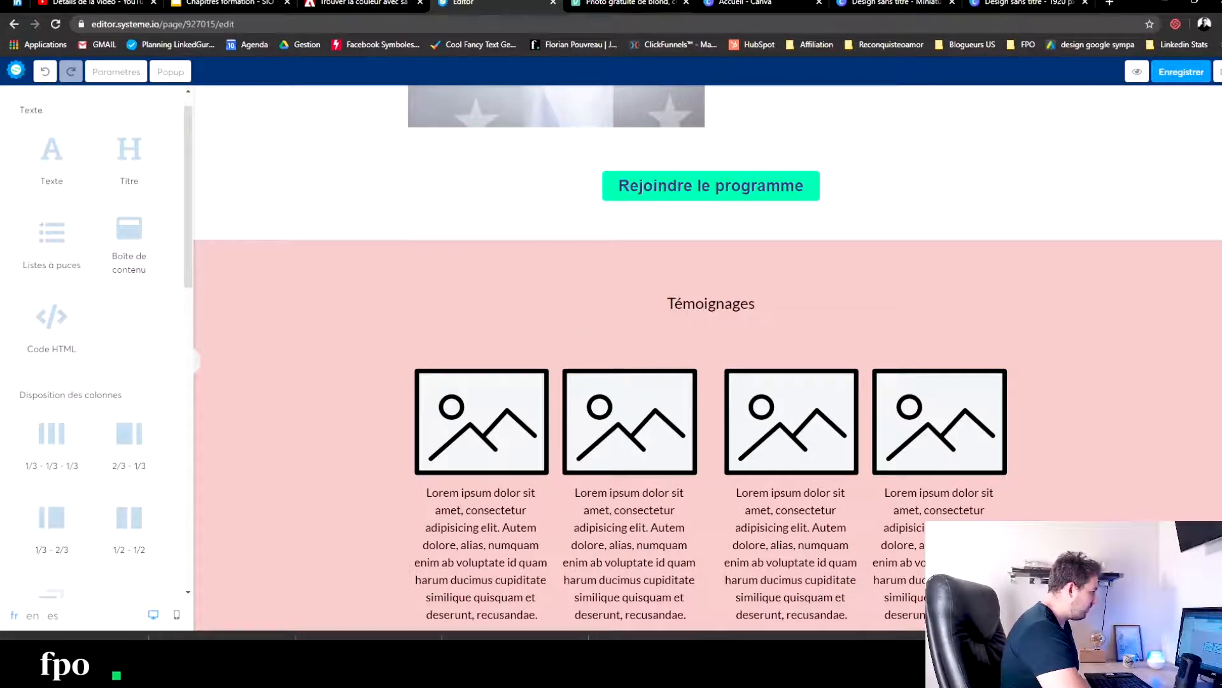
left_click(608, 3)
left_click(861, 218)
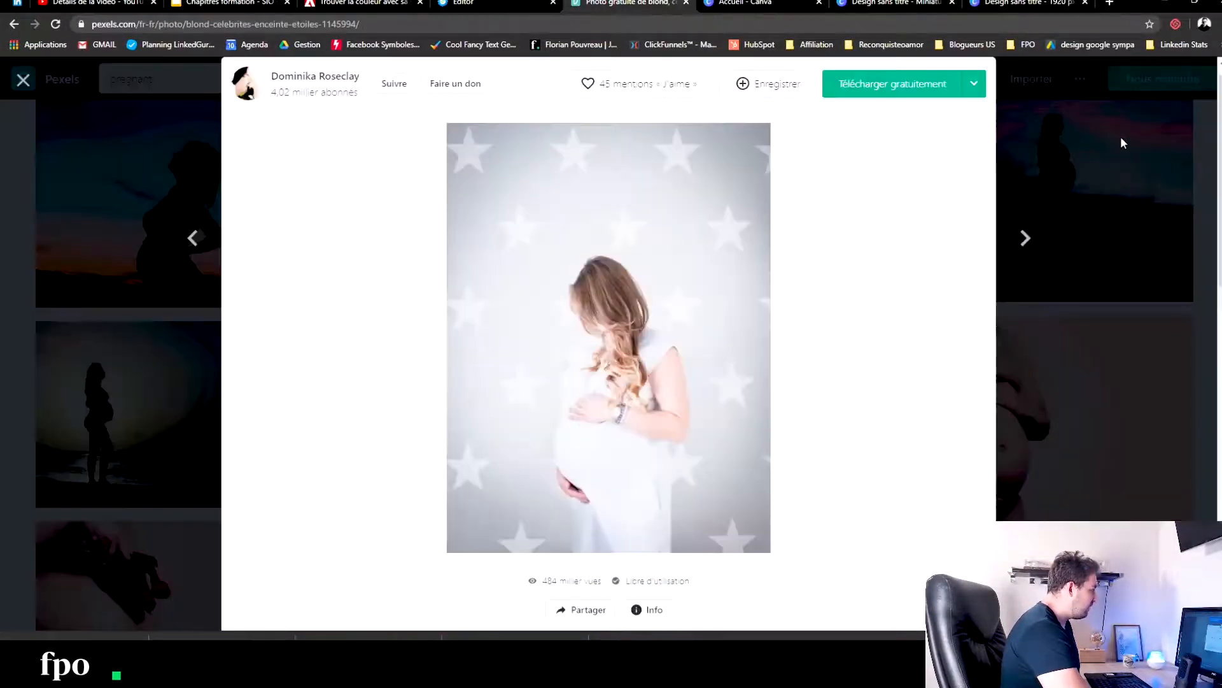
left_click(1120, 136)
left_click(161, 77)
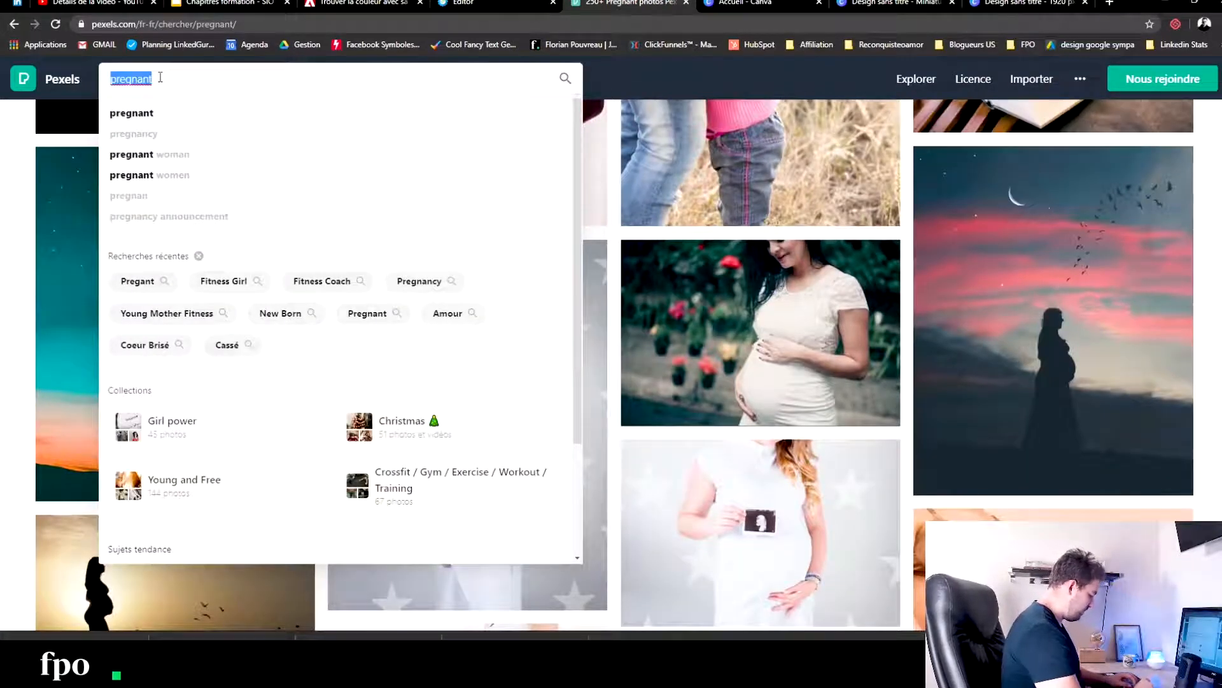
type("young ")
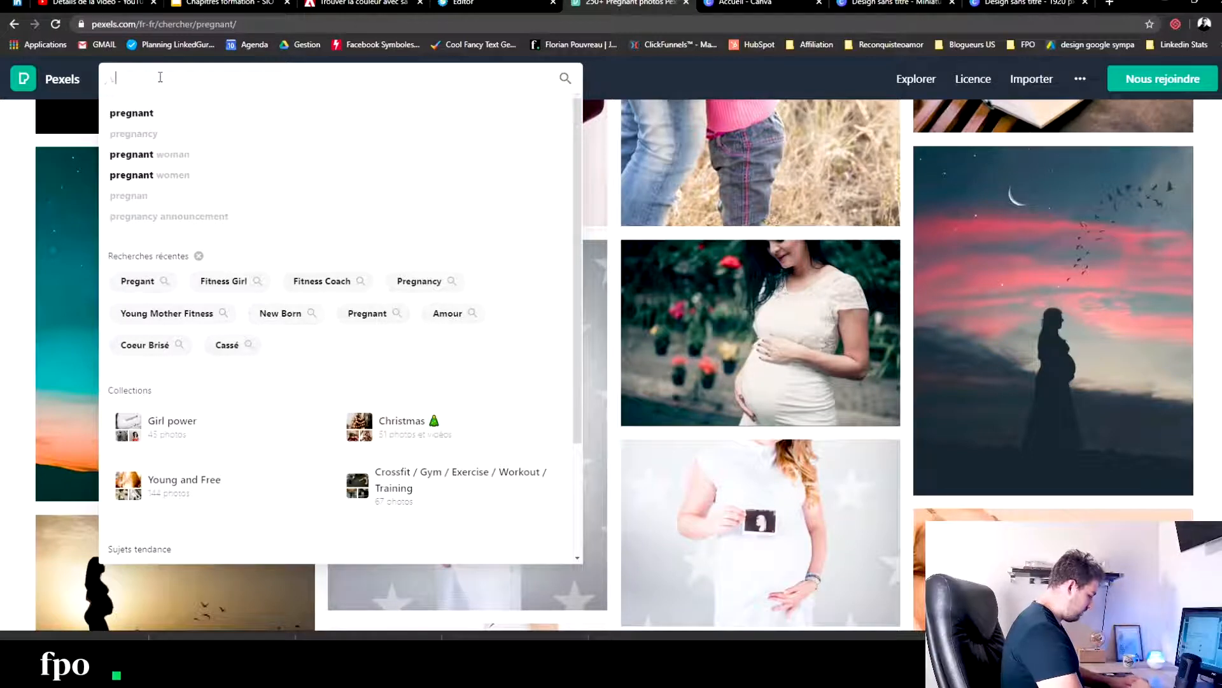
type("women")
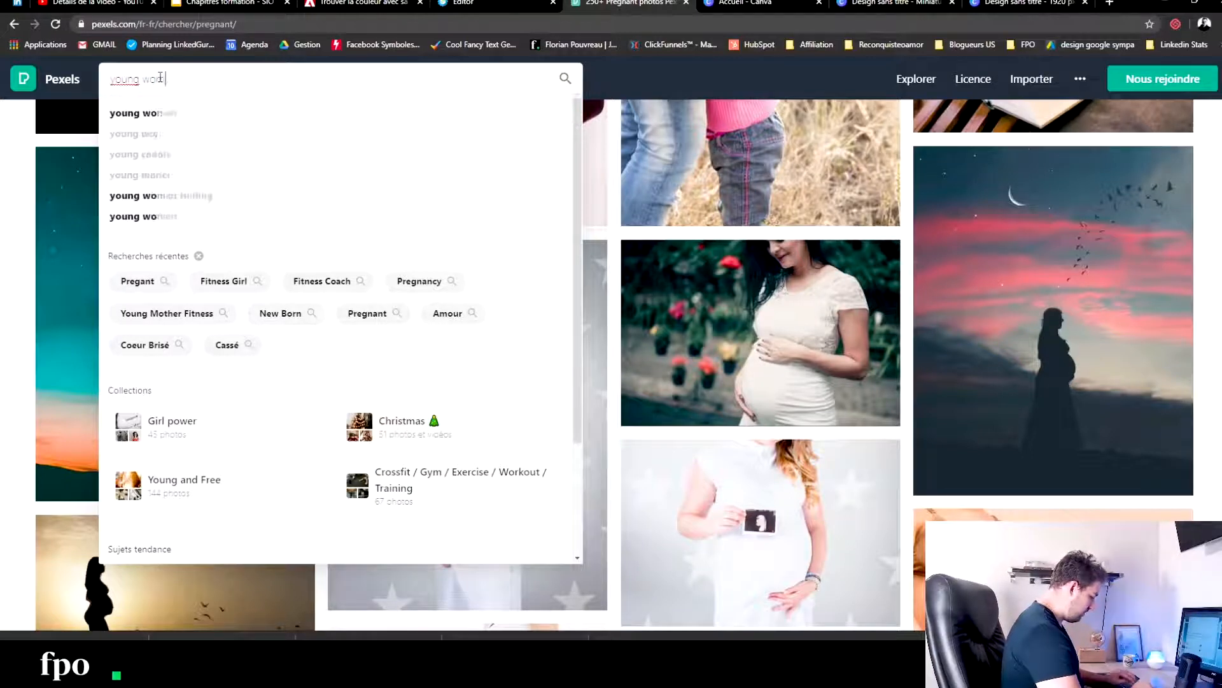
type(" smil")
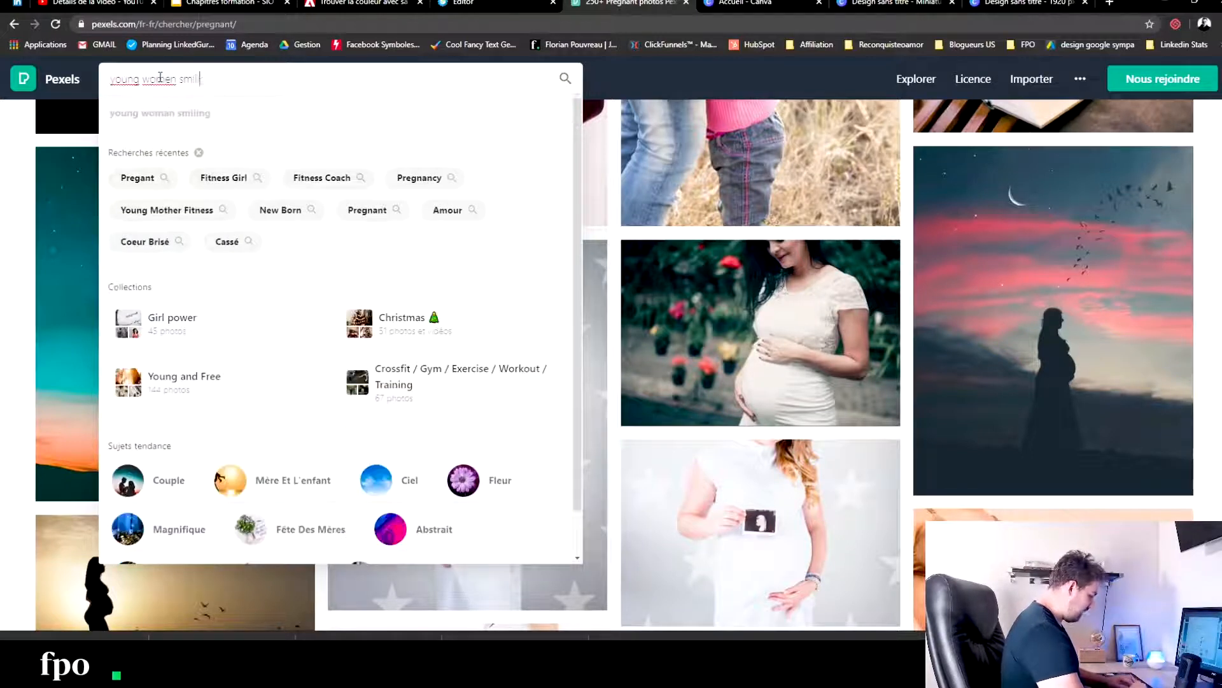
type("ing")
key("Return")
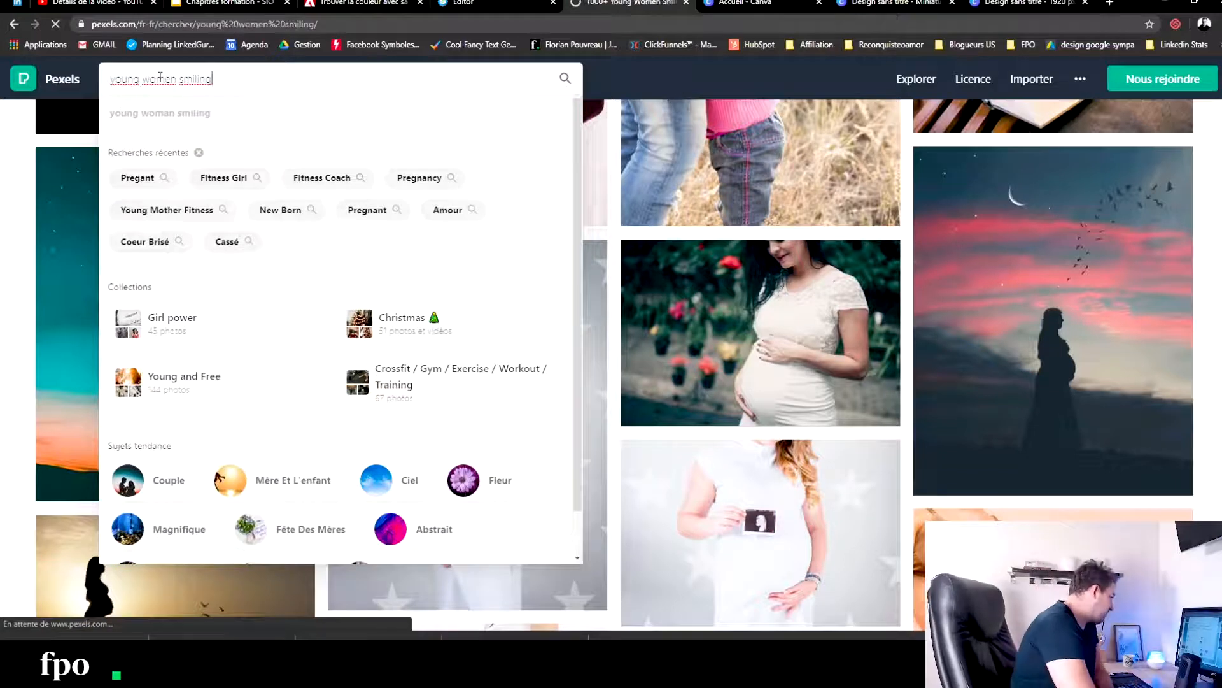
- Download the photo of the curly-haired woman in a white T-shirt and jeans sitting cross-legged, and return to the search results
scroll(1022, 317, "down", 5)
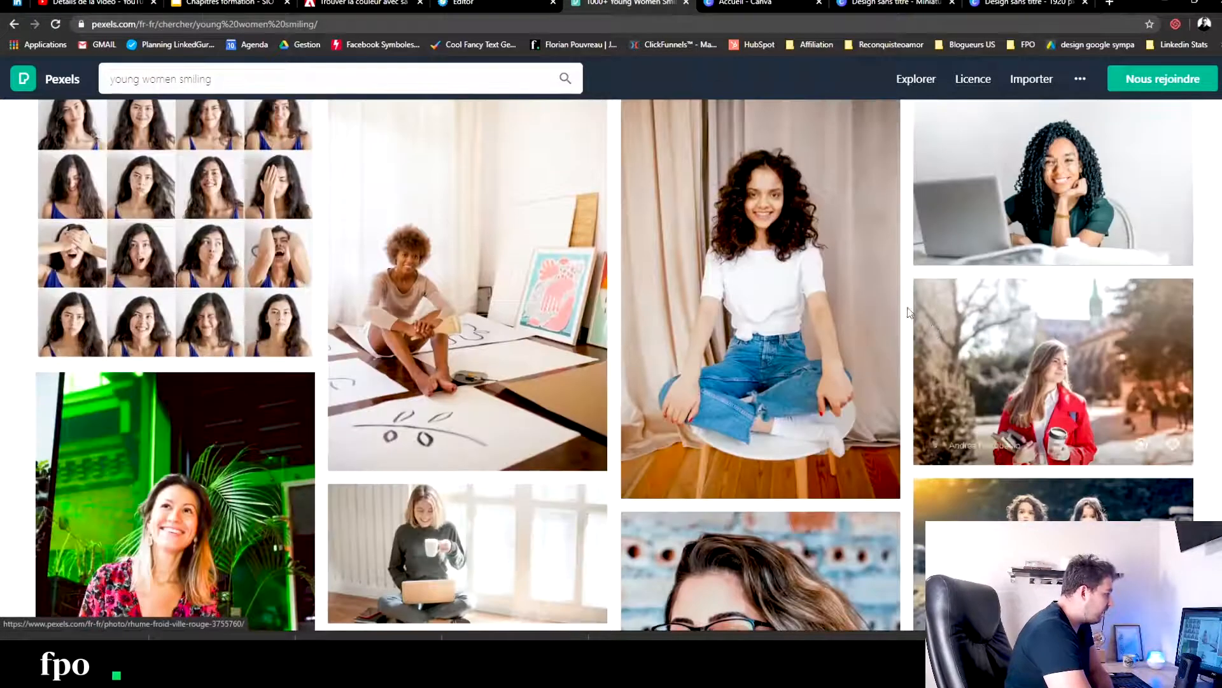
scroll(727, 292, "up", 1)
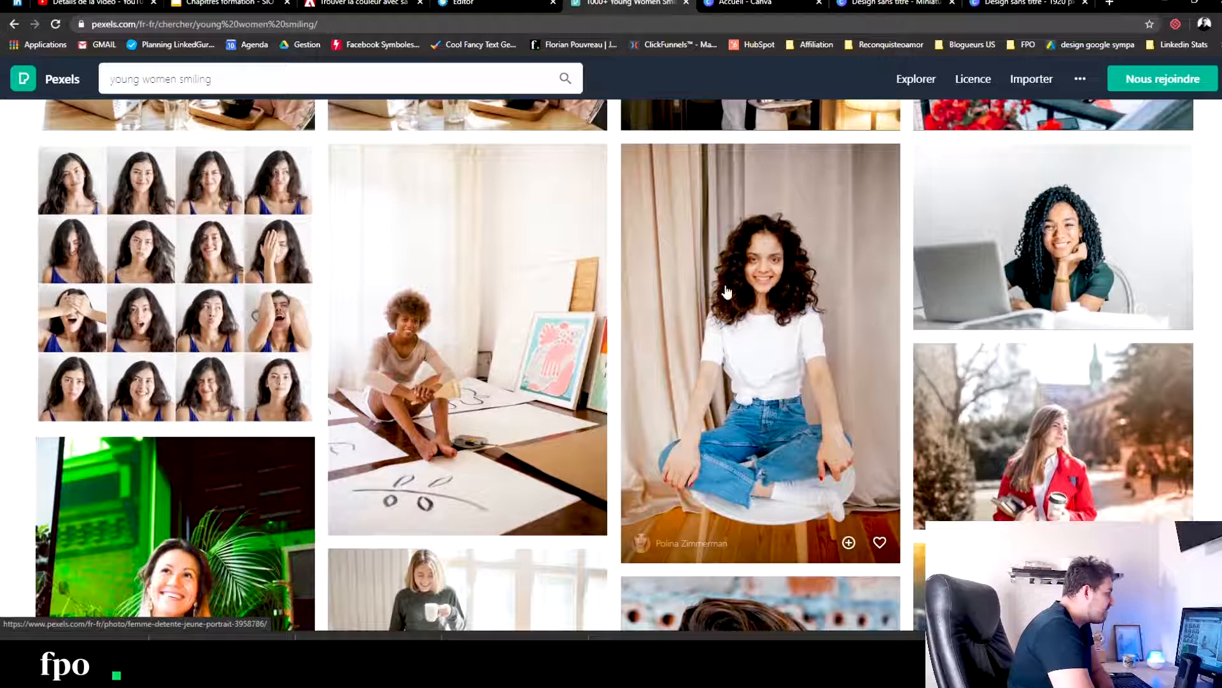
left_click(792, 246)
left_click(933, 93)
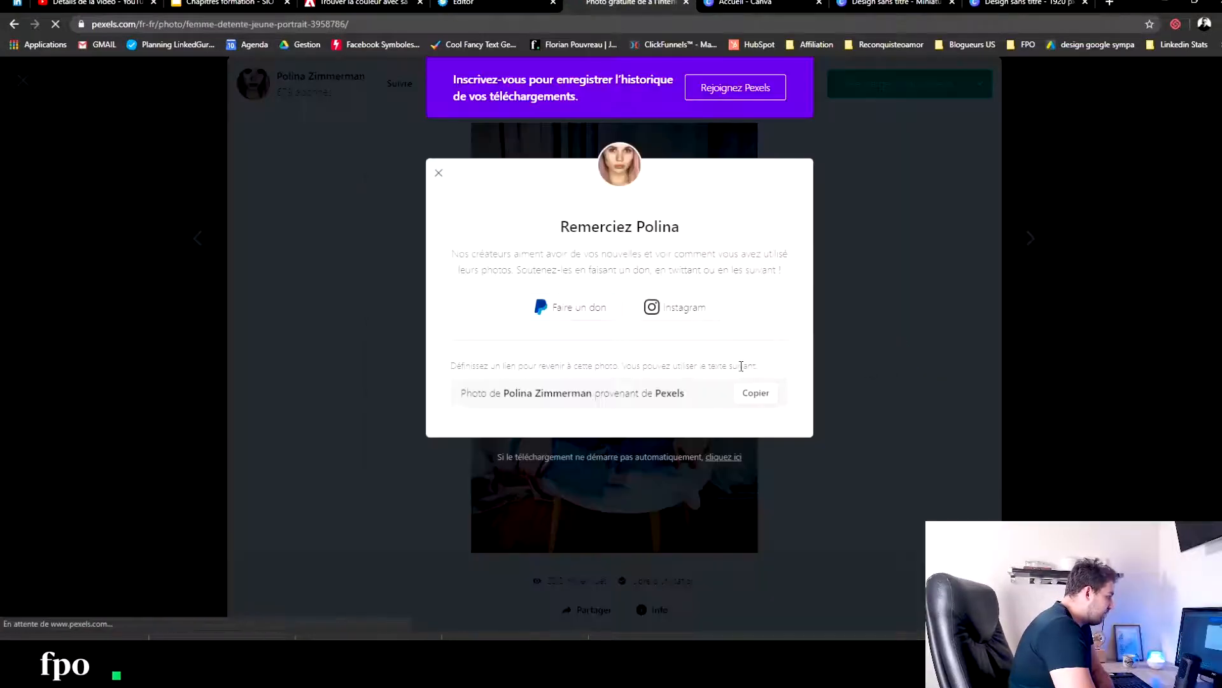
left_click(284, 348)
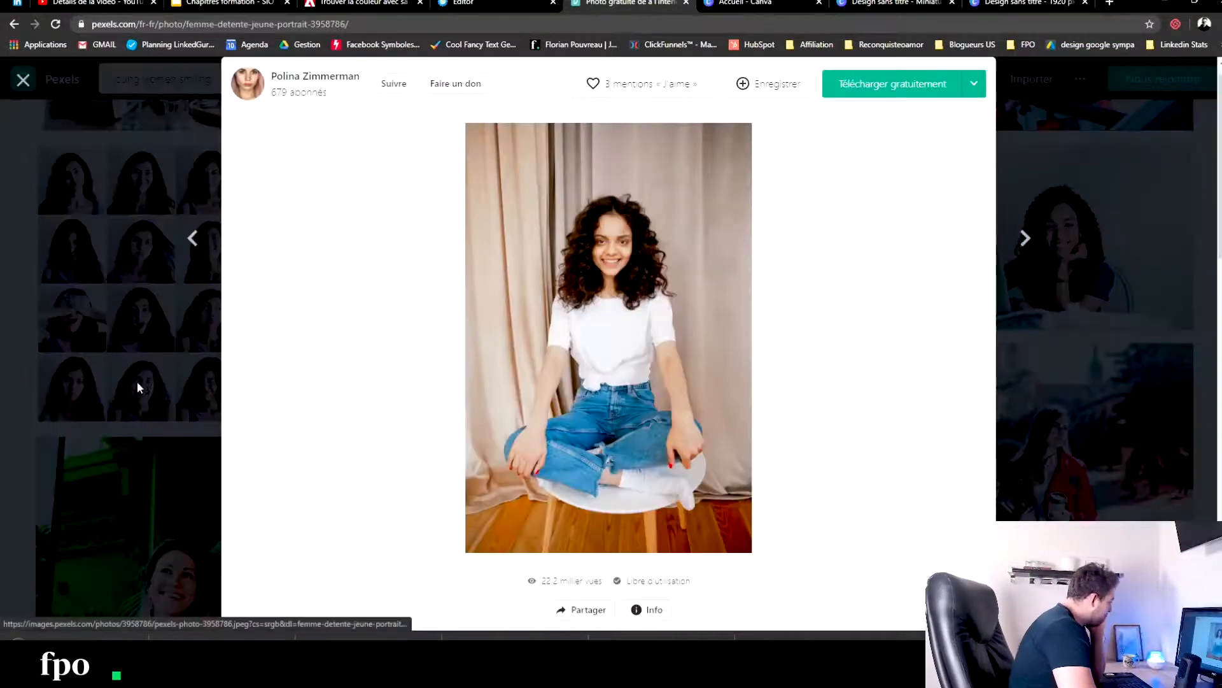
left_click(21, 341)
- Download the outdoor portrait of the woman with long auburn hair and a beige coat
scroll(68, 342, "down", 5)
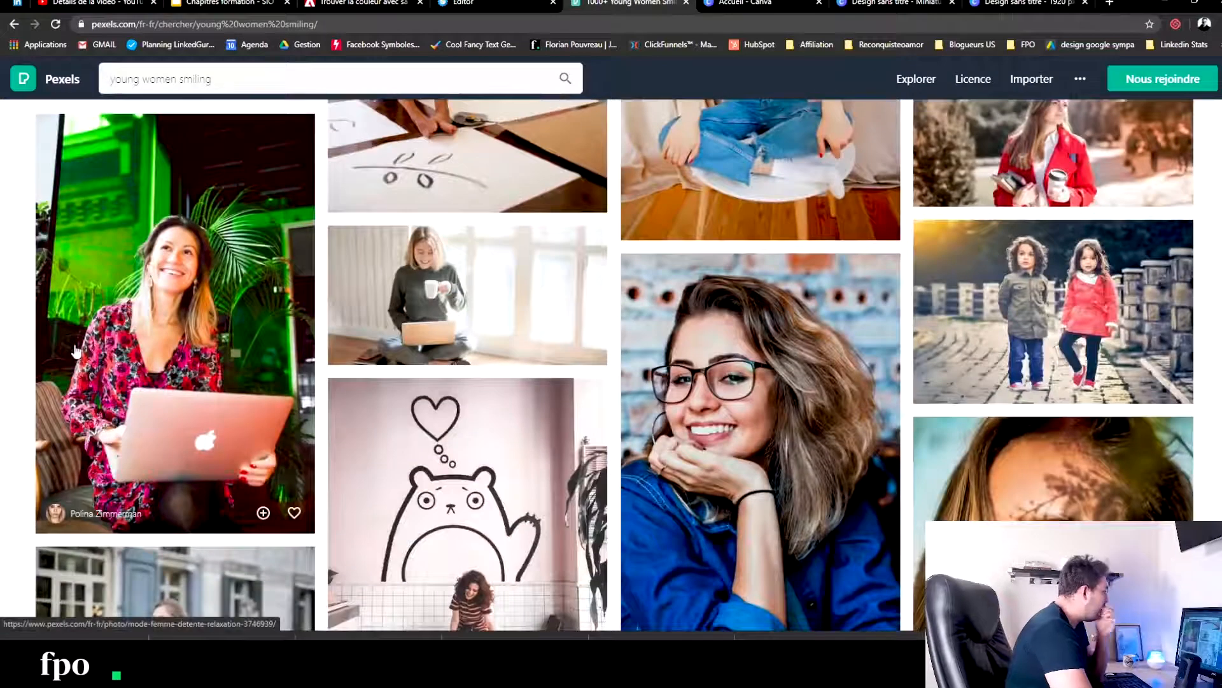
scroll(509, 290, "down", 6)
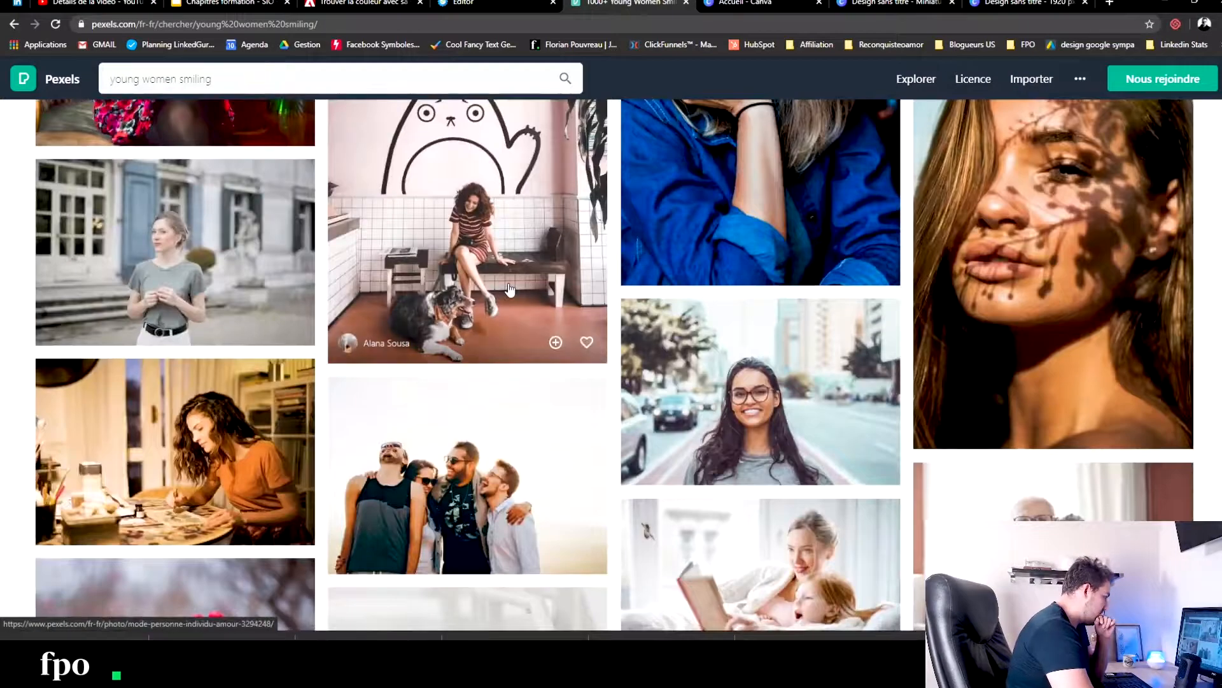
scroll(509, 290, "down", 3)
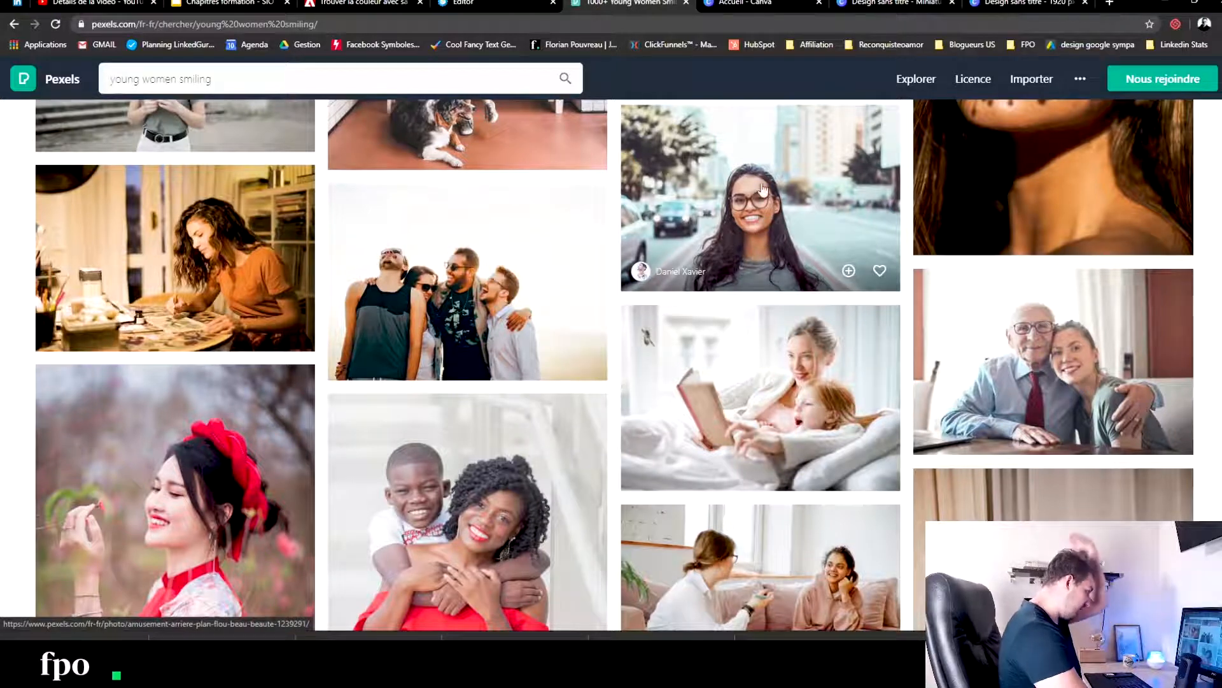
scroll(763, 189, "down", 9)
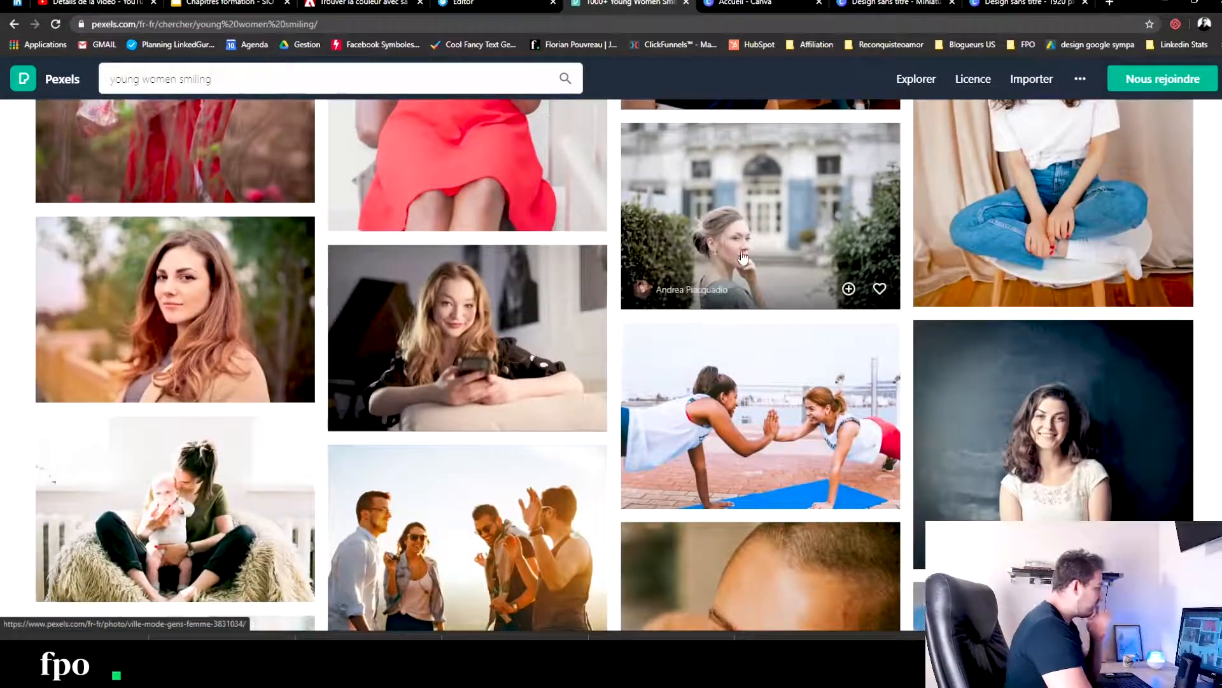
left_click(156, 344)
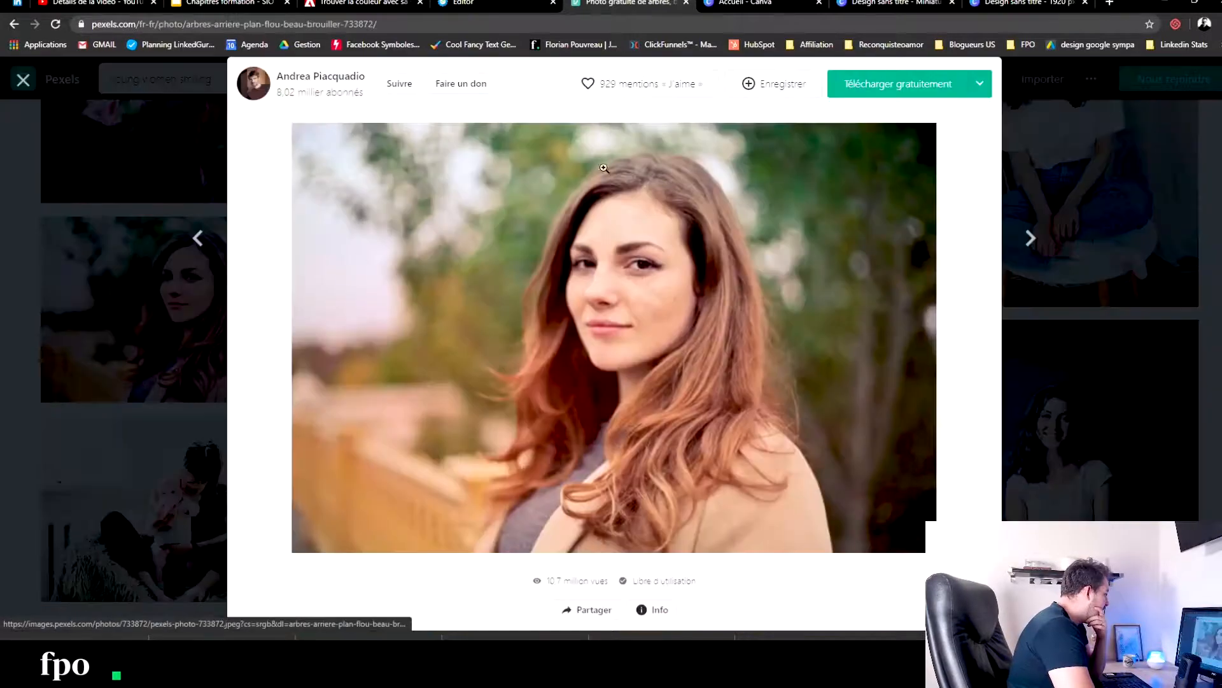
left_click(876, 87)
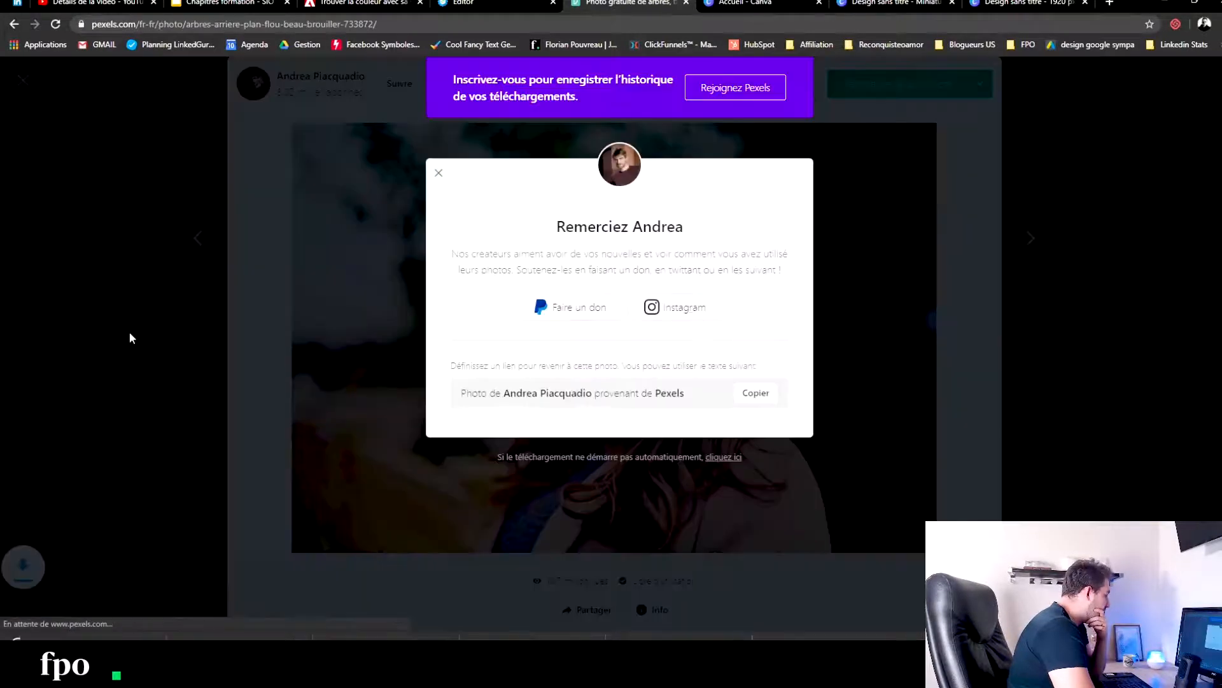
- Return from the downloaded portrait to the "young women smiling" results and look through them for another suitable portrait
left_click(94, 228)
left_click(94, 228)
scroll(302, 344, "down", 4)
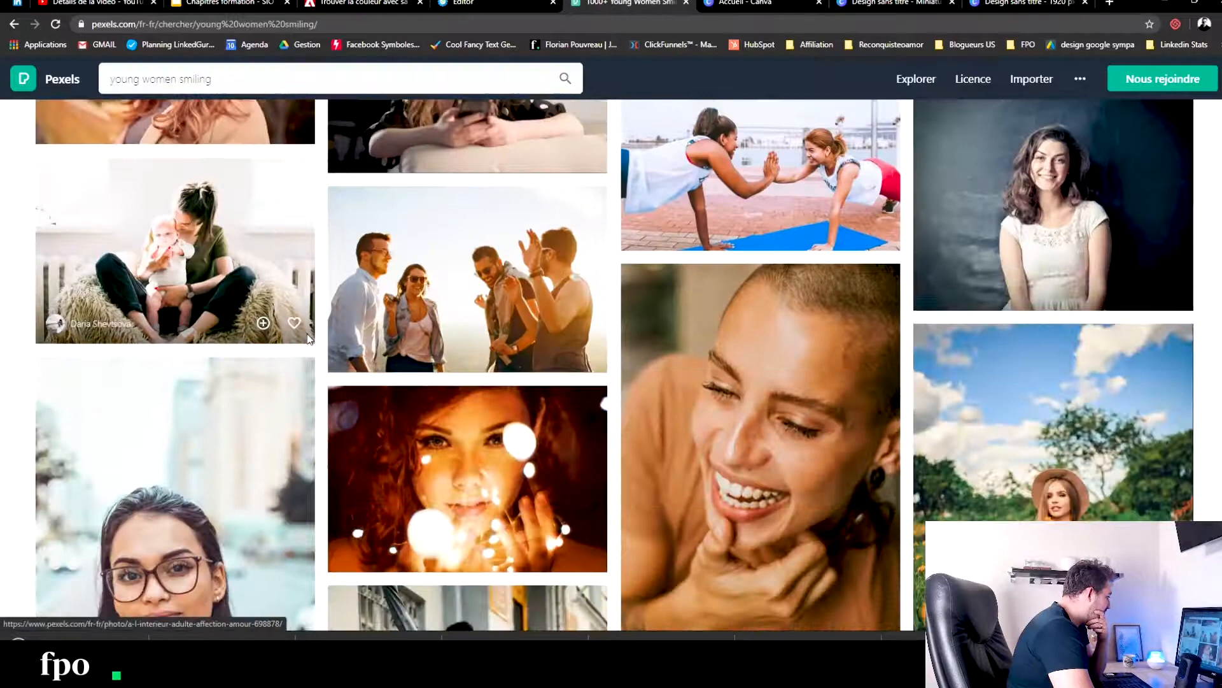
scroll(267, 321, "down", 4)
scroll(267, 320, "down", 6)
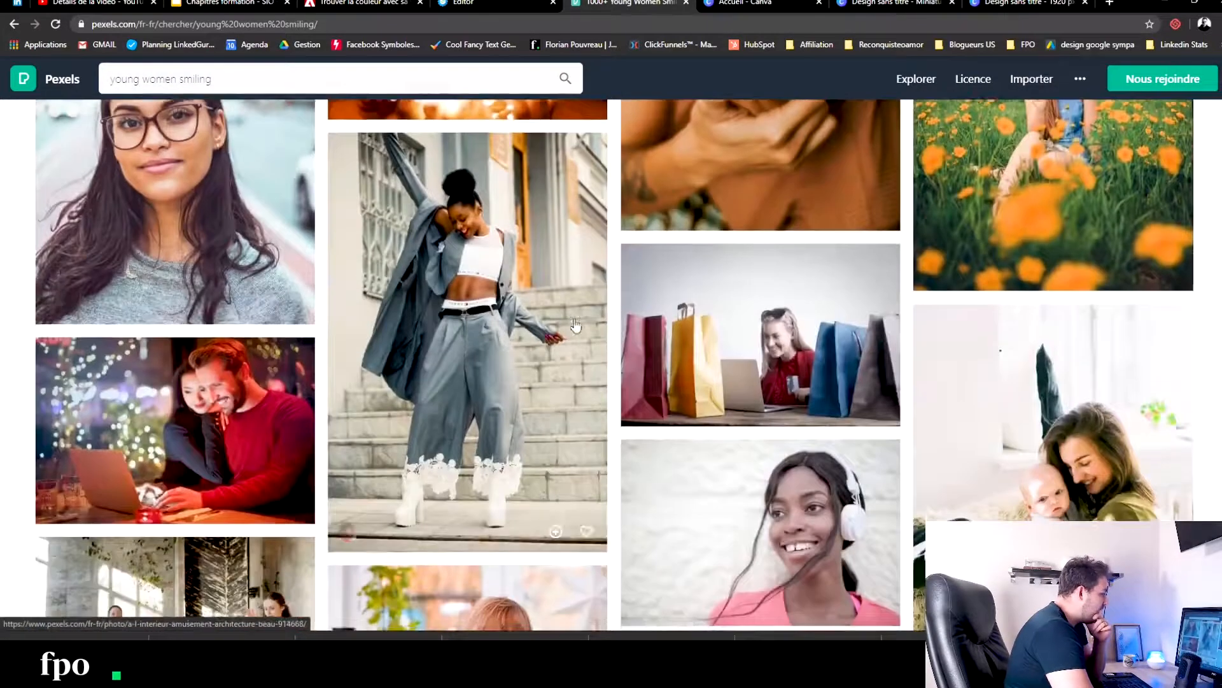
scroll(848, 304, "down", 4)
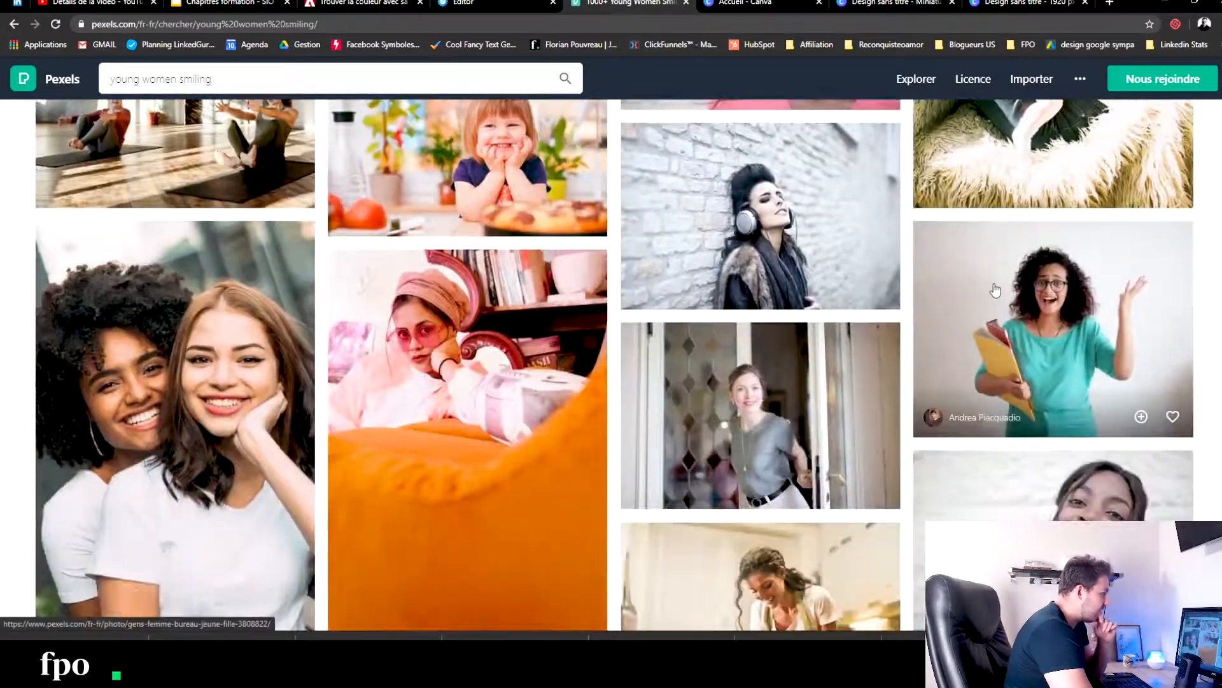
scroll(846, 300, "down", 4)
scroll(828, 270, "up", 1)
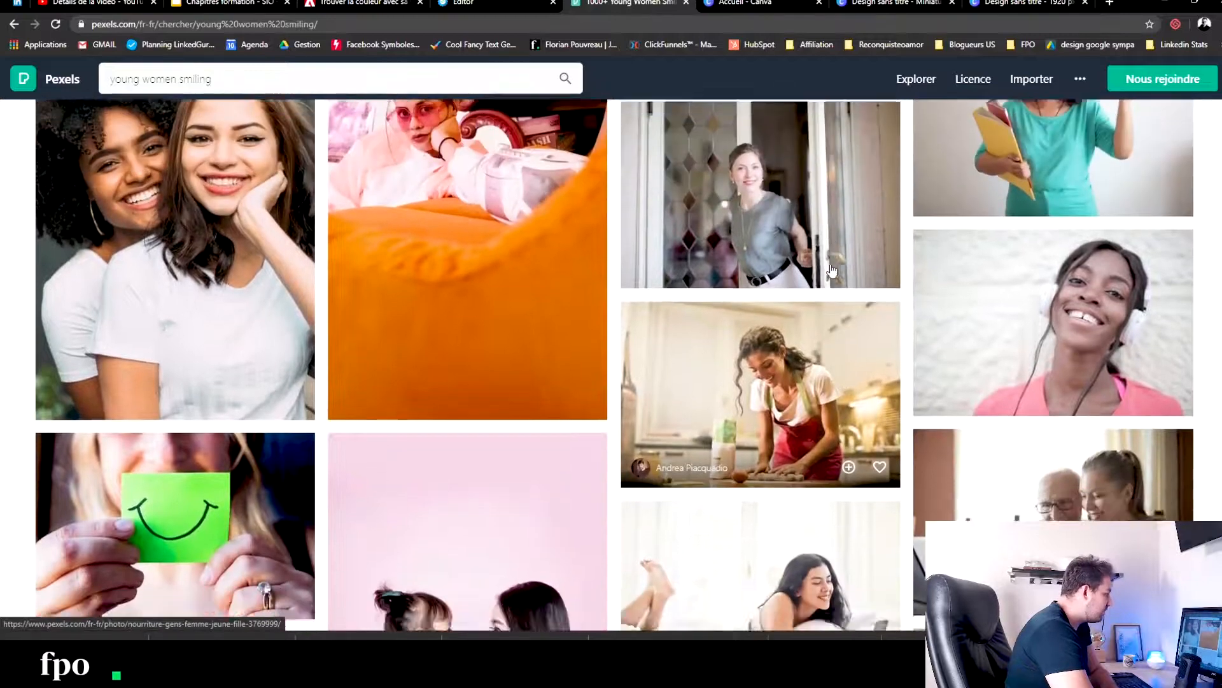
scroll(815, 270, "down", 5)
scroll(792, 267, "down", 2)
scroll(791, 268, "down", 12)
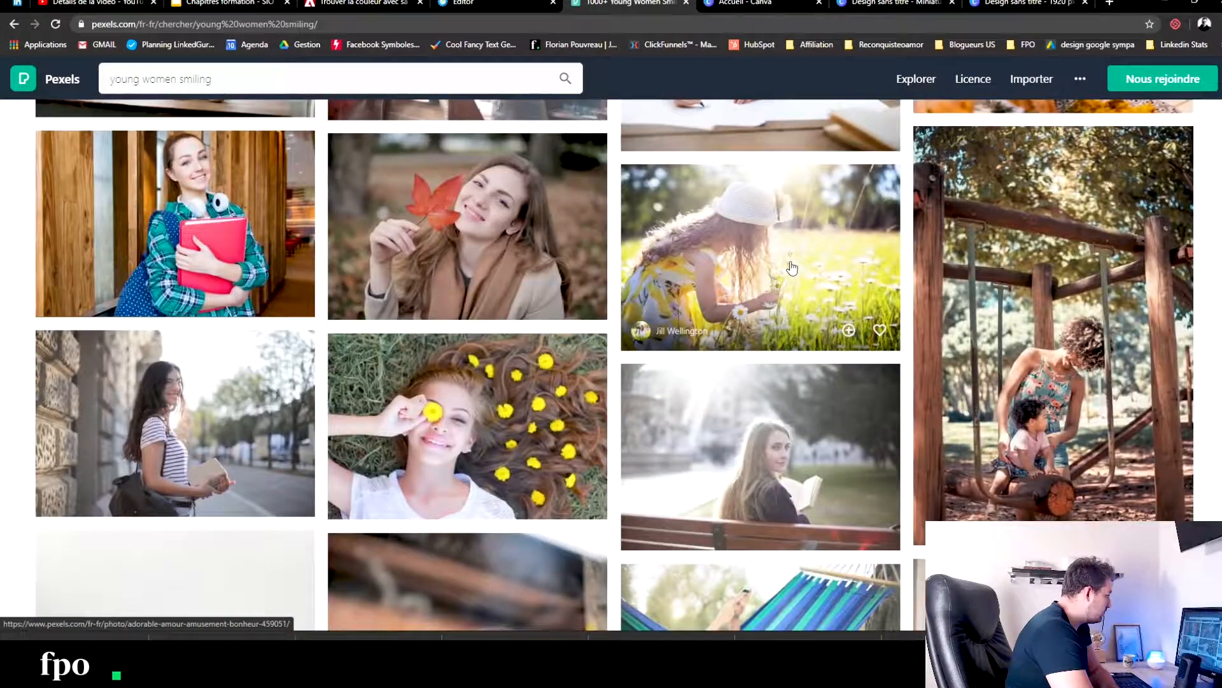
scroll(815, 285, "down", 15)
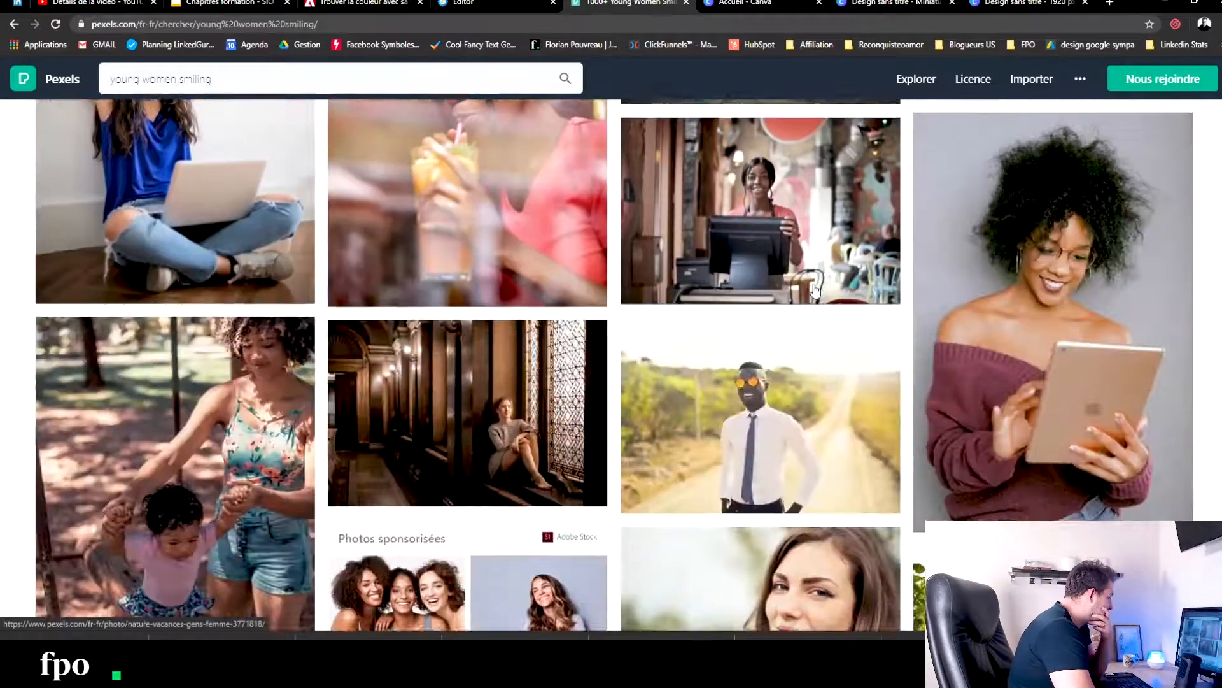
scroll(818, 299, "down", 4)
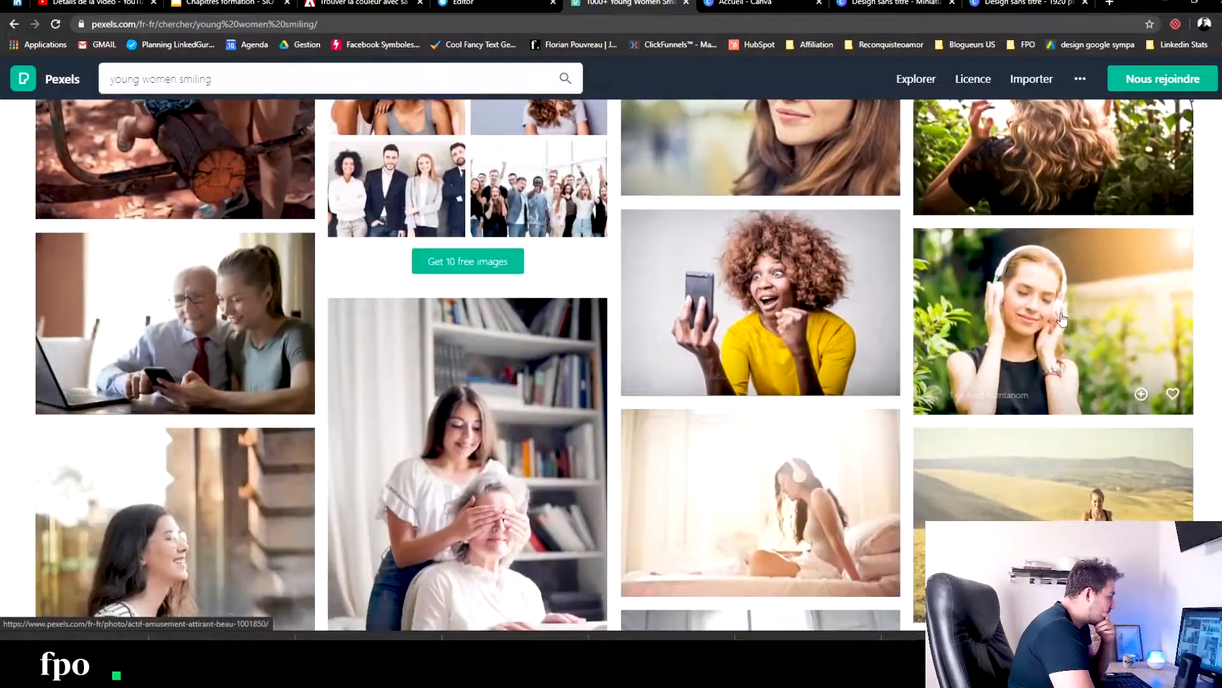
scroll(884, 311, "down", 4)
scroll(885, 310, "down", 5)
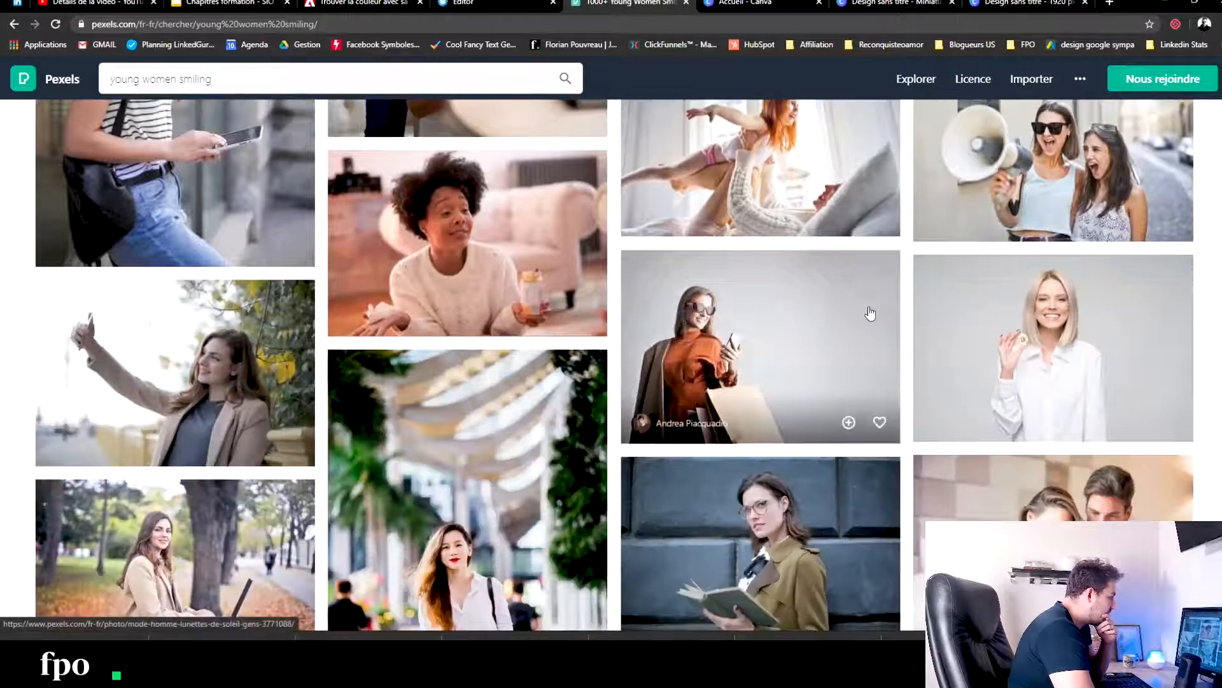
scroll(865, 312, "down", 4)
scroll(660, 311, "down", 4)
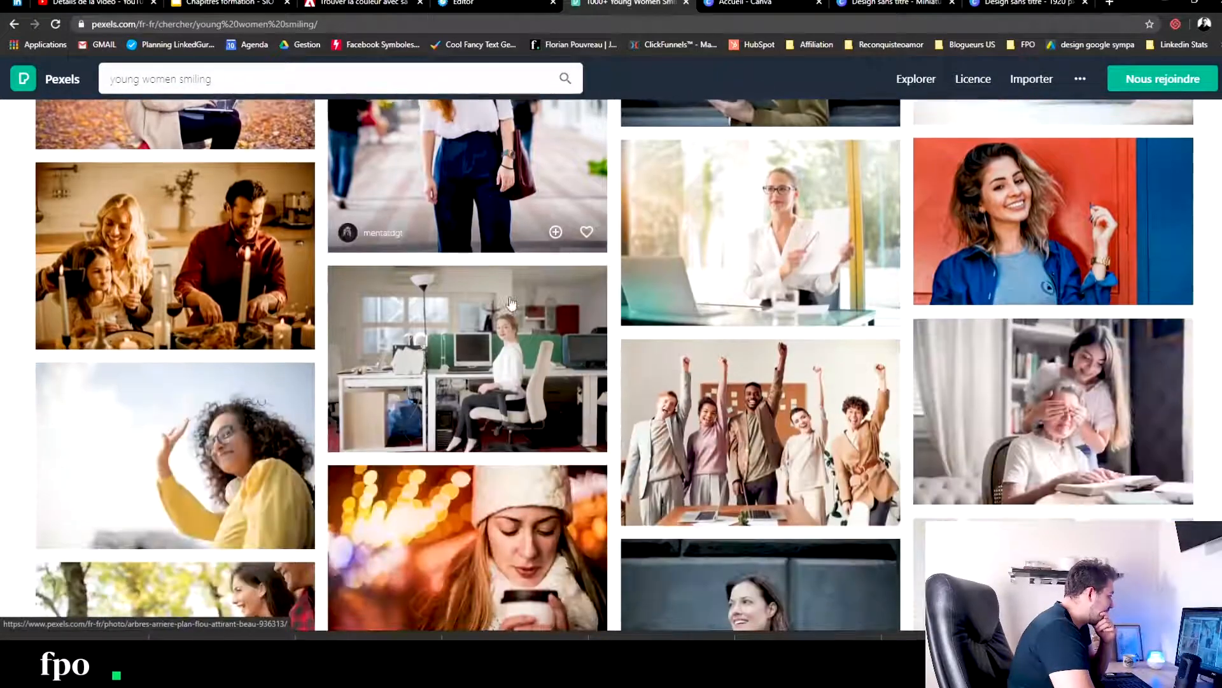
scroll(663, 317, "down", 5)
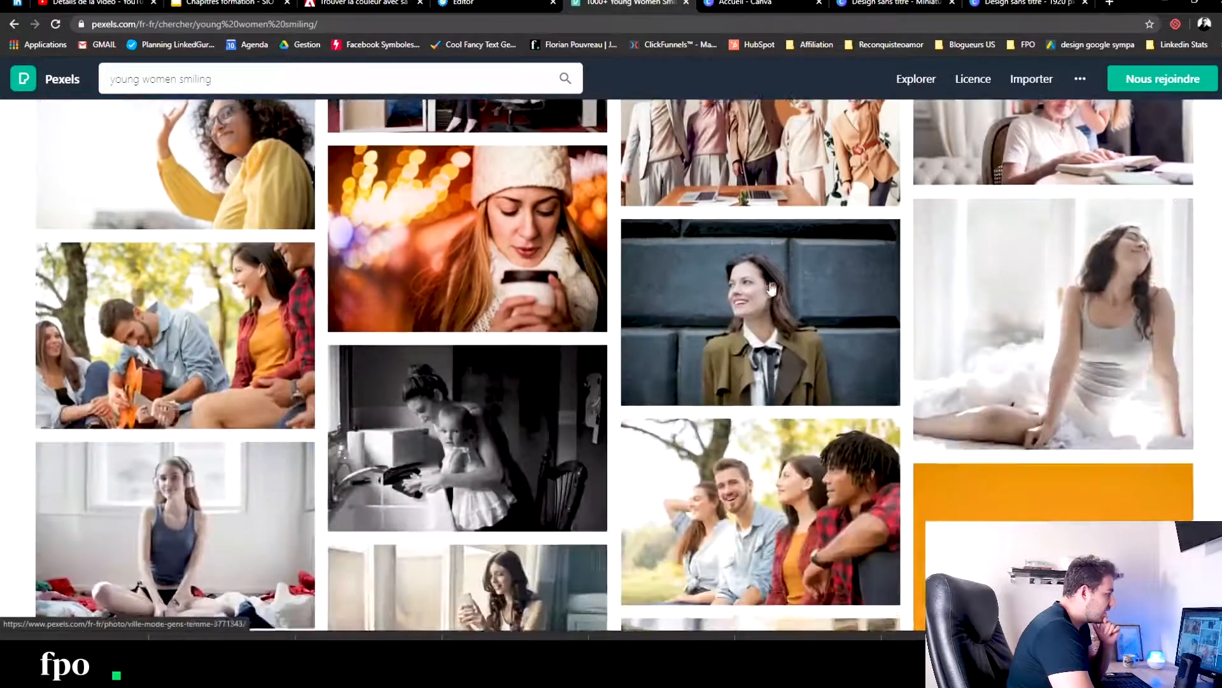
scroll(784, 290, "down", 4)
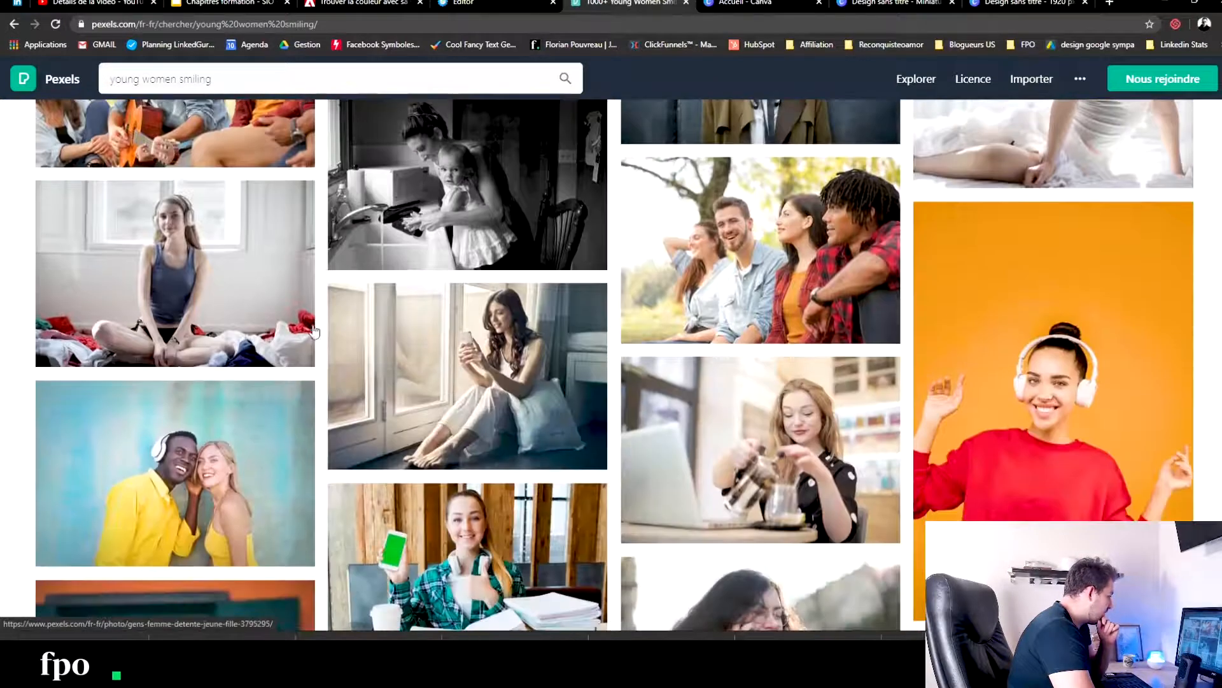
scroll(556, 326, "down", 4)
scroll(556, 325, "down", 2)
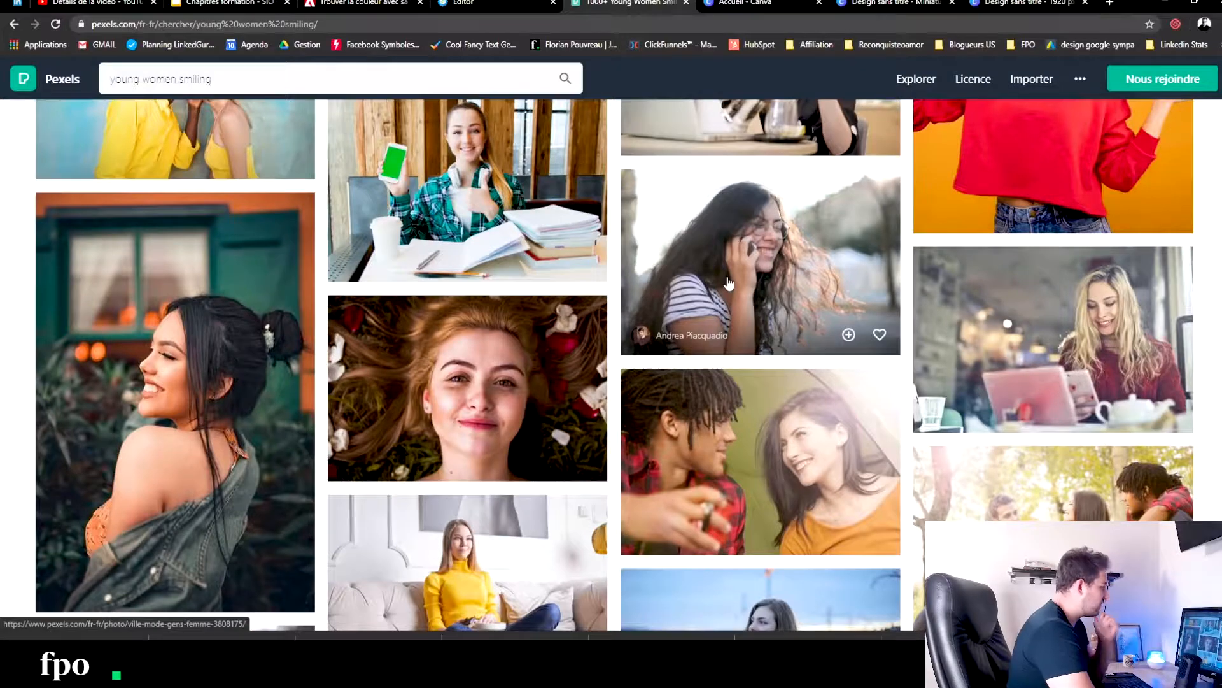
scroll(729, 283, "down", 4)
scroll(420, 268, "down", 6)
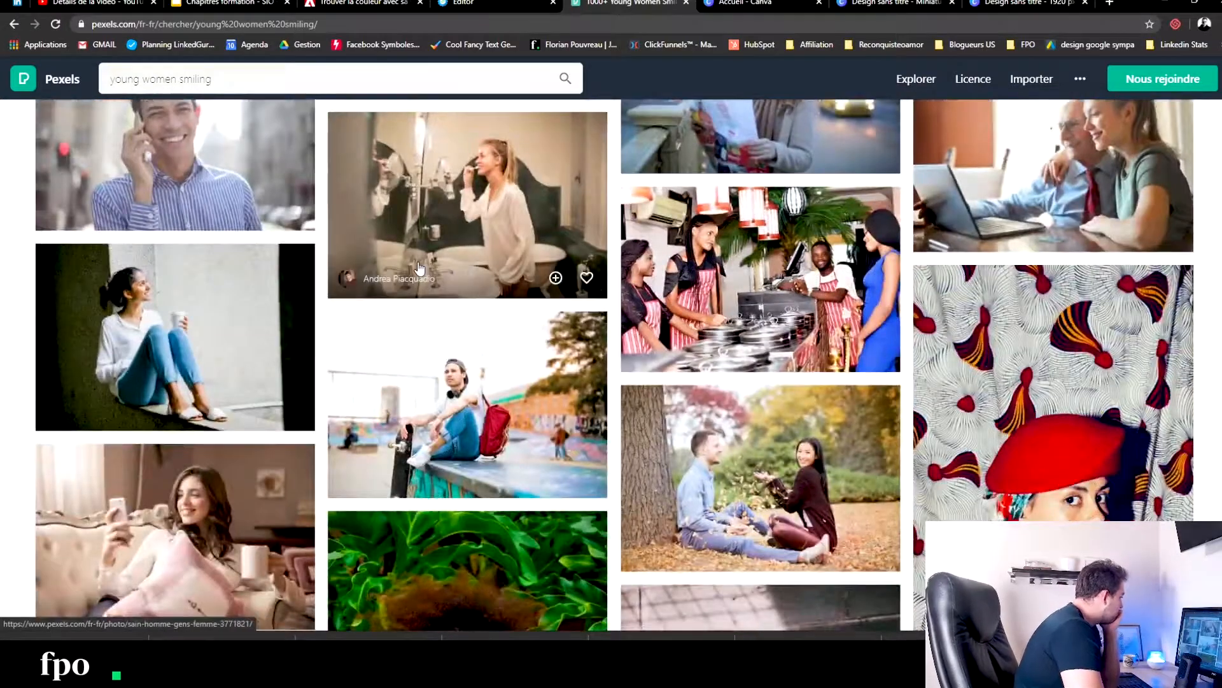
scroll(420, 268, "down", 5)
scroll(420, 268, "down", 3)
scroll(420, 268, "down", 6)
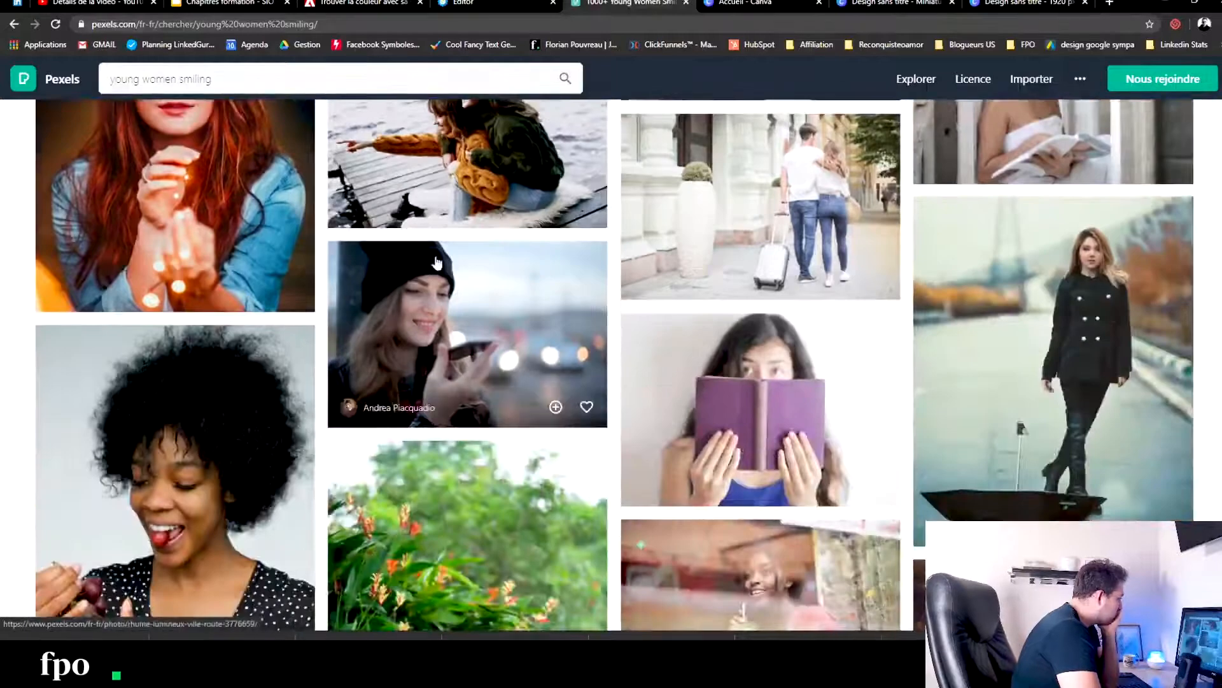
scroll(436, 263, "down", 11)
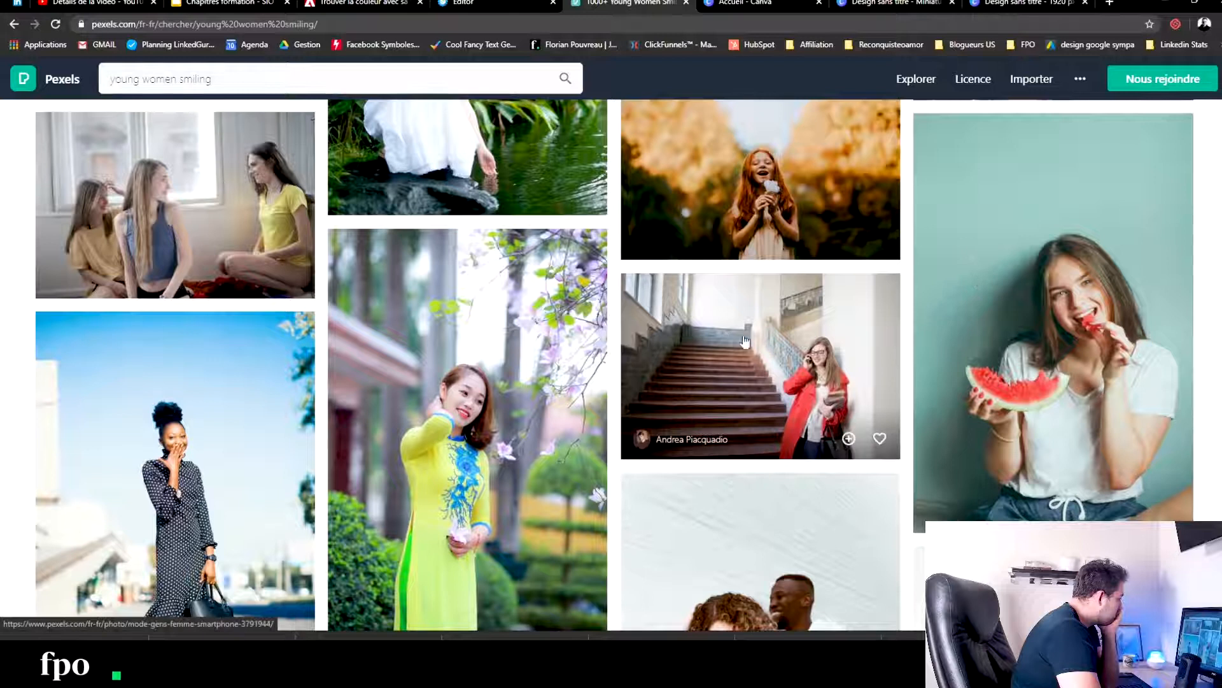
- Download the photo of the woman eating watermelon against a green wall, and return to the search results
left_click(1049, 267)
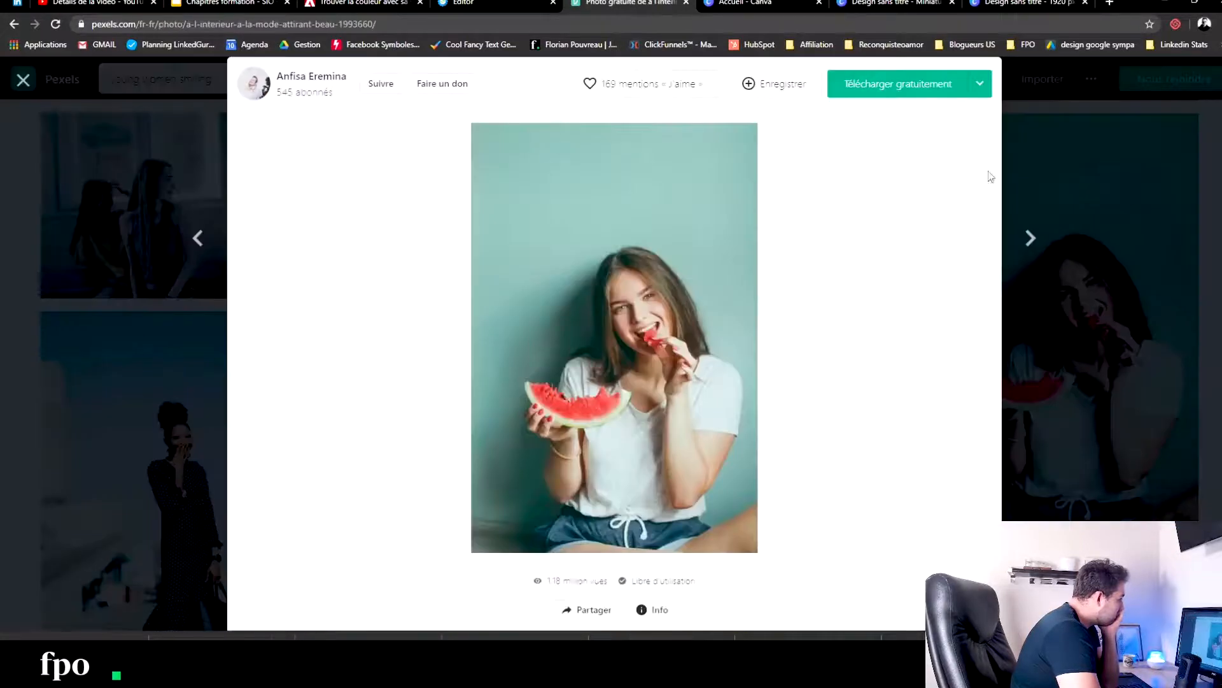
left_click(895, 88)
left_click(960, 352)
scroll(899, 351, "down", 5)
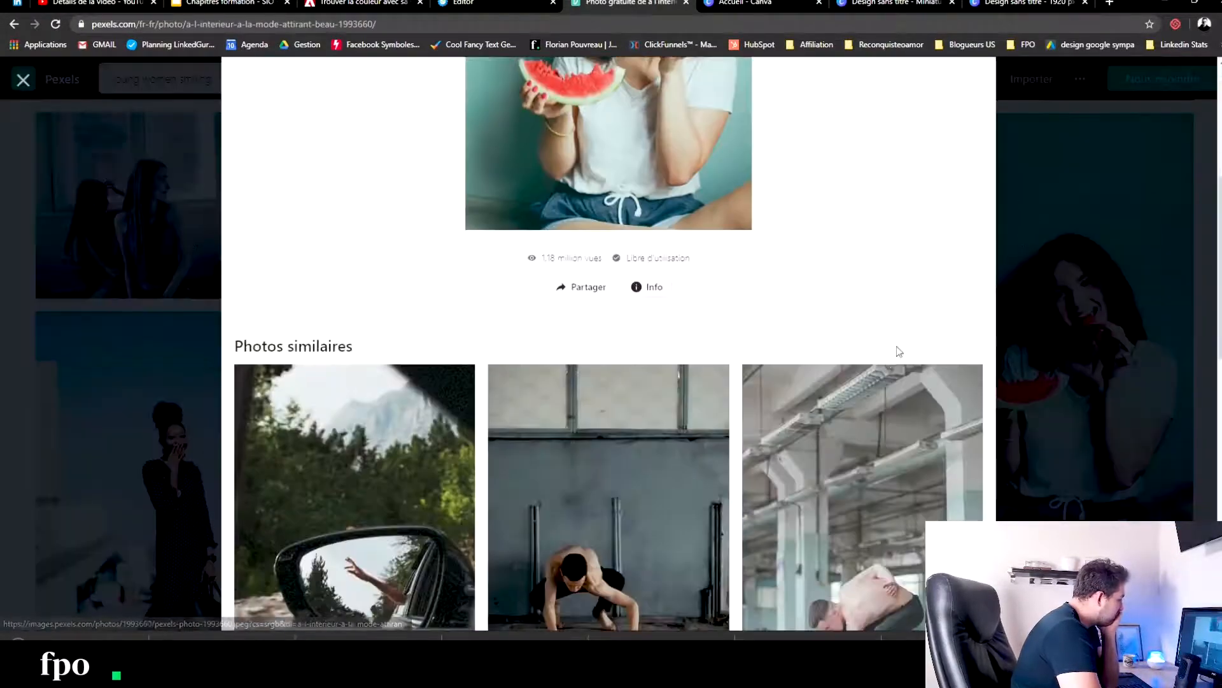
key("Escape")
- Download the photo of the woman in a pink tank top stretching her arm across her chest
scroll(693, 348, "down", 7)
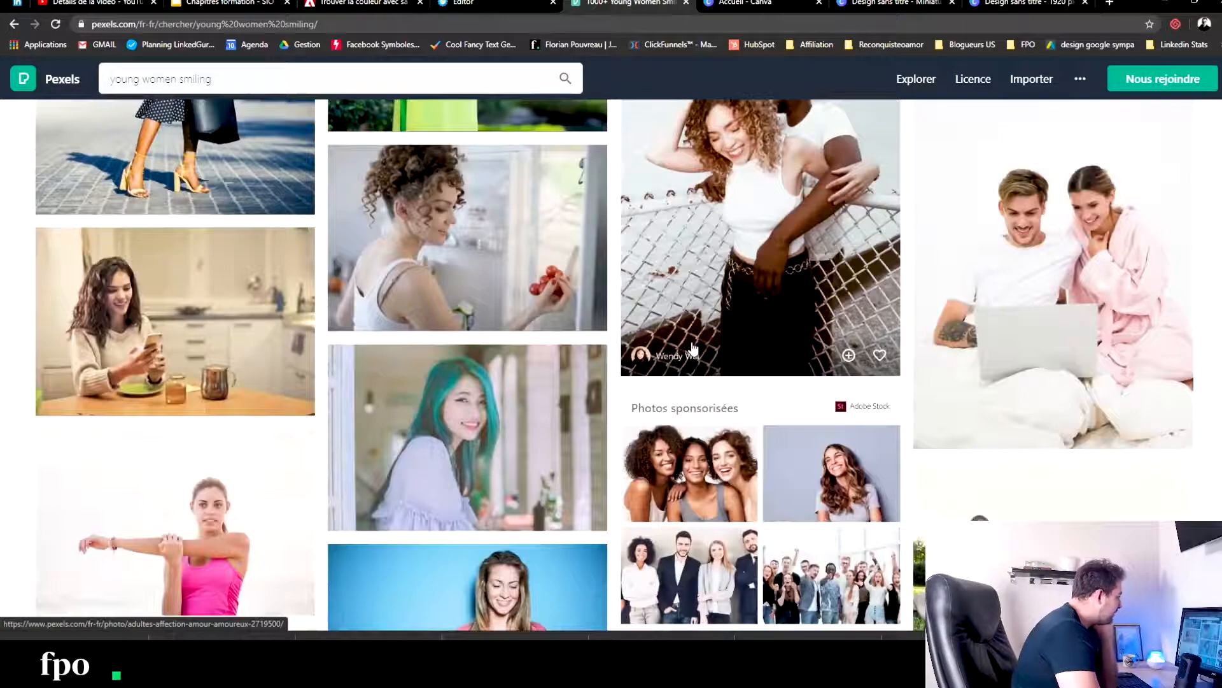
scroll(428, 287, "down", 5)
scroll(214, 215, "down", 1)
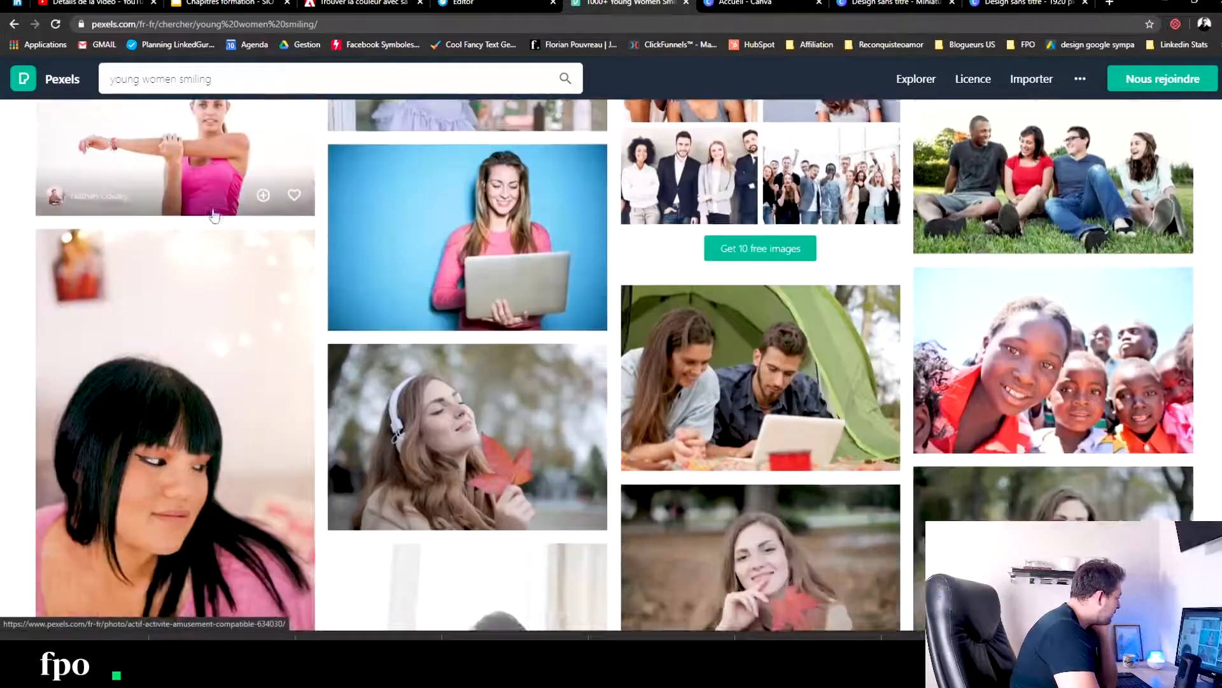
scroll(214, 215, "down", 2)
scroll(207, 229, "up", 6)
left_click(191, 300)
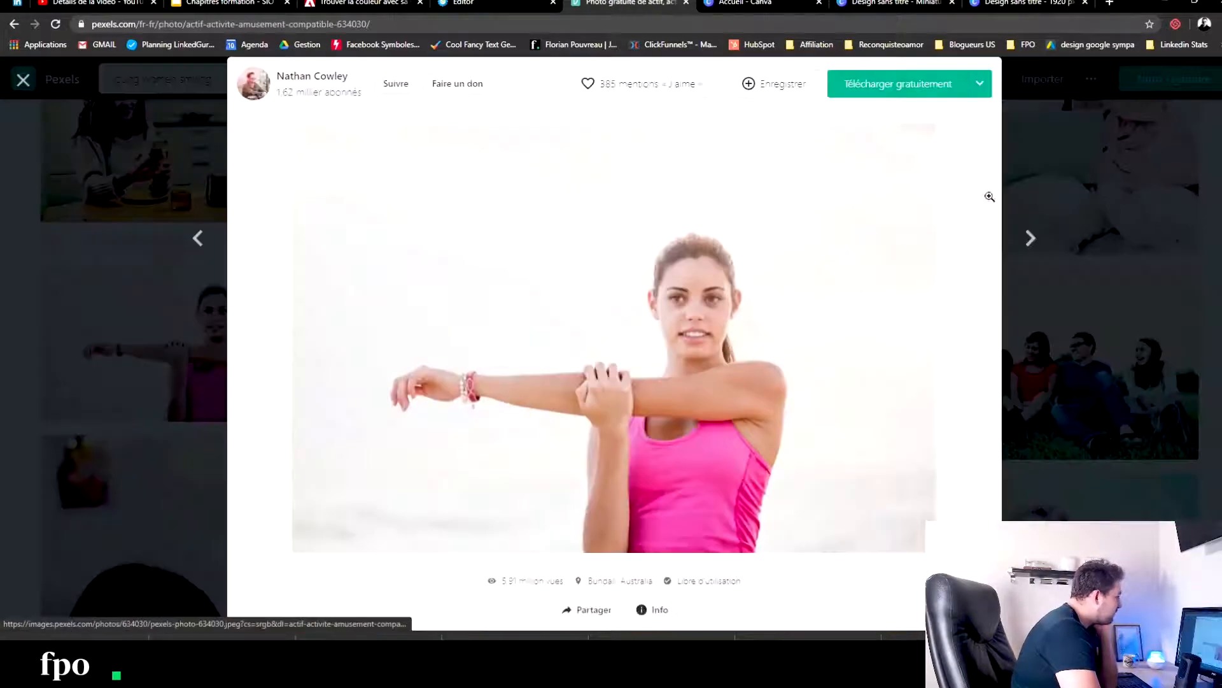
left_click(926, 92)
left_click(998, 270)
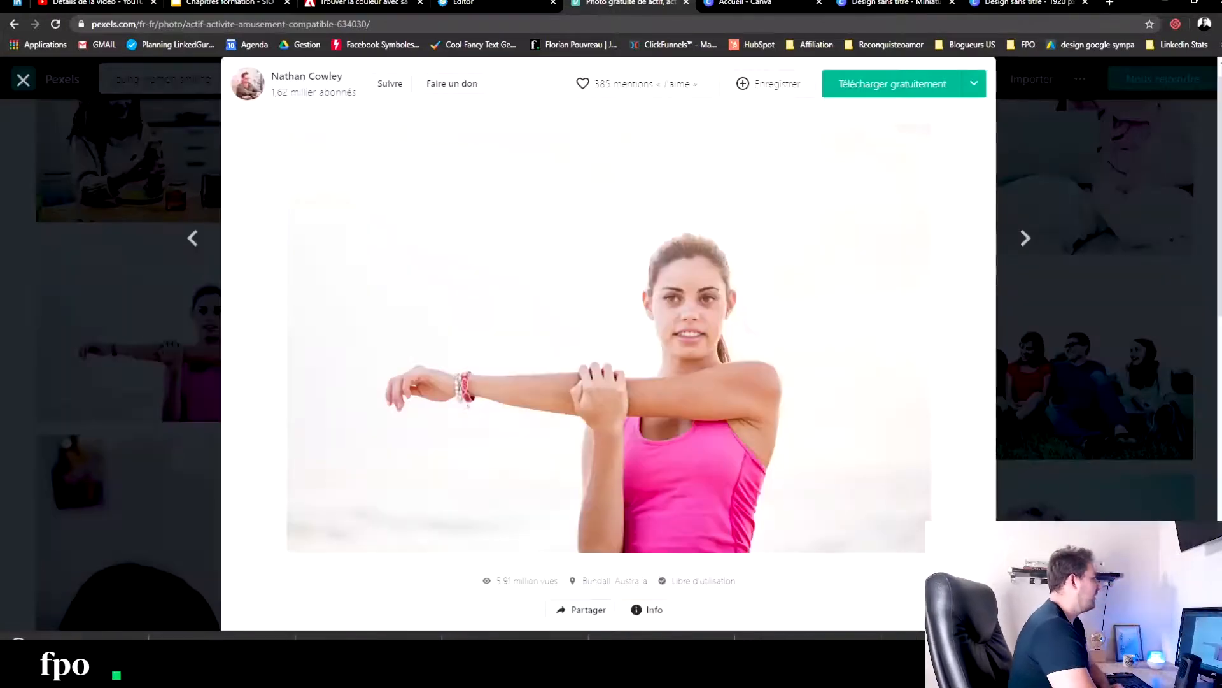
- Switch to the Miniature YouTube design in Canva and duplicate its blank page until there are four pages
left_click(758, 3)
left_click(896, 3)
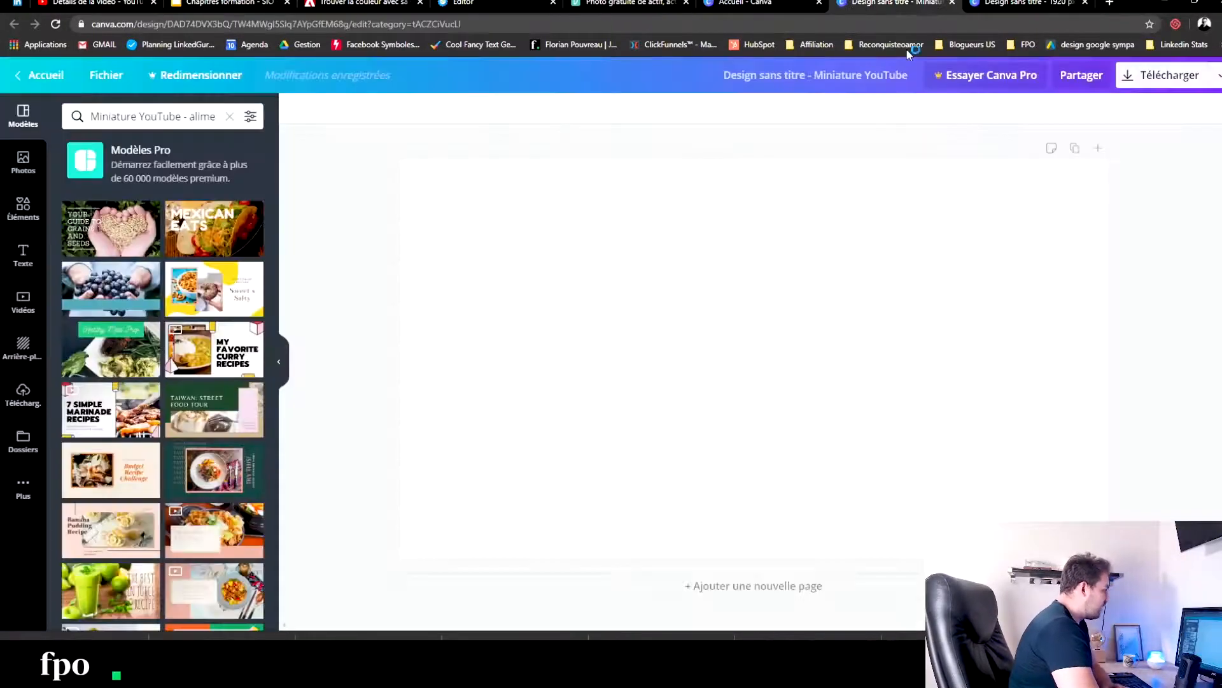
left_click(1076, 150)
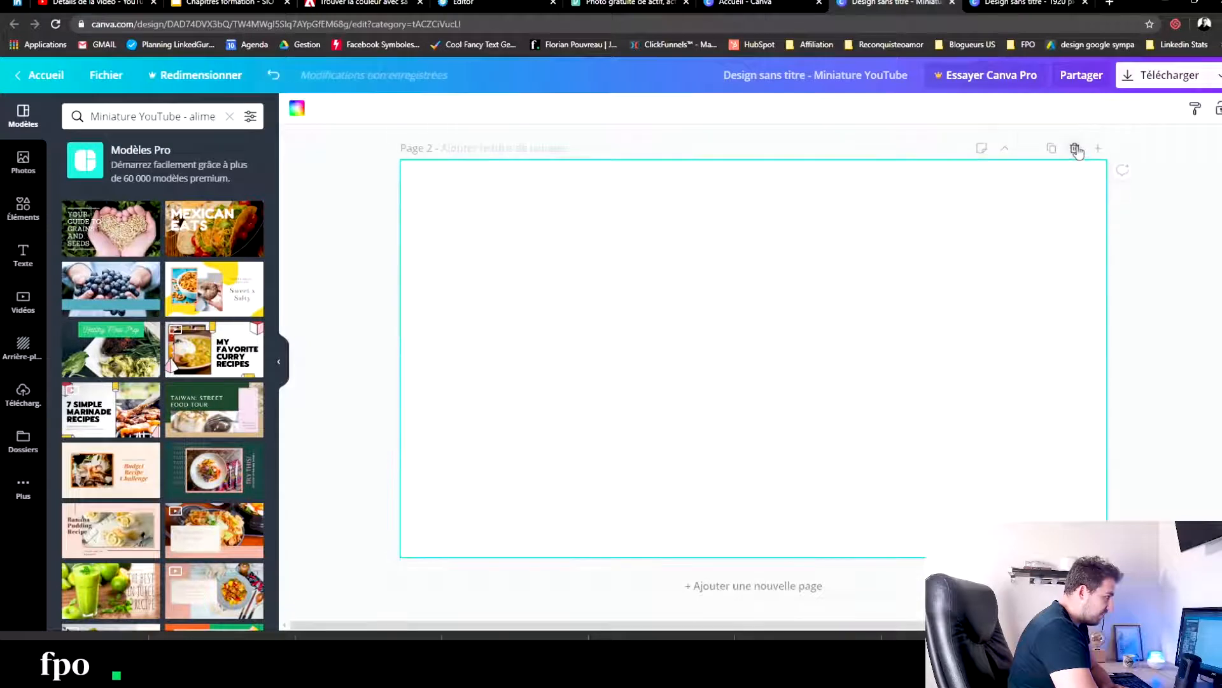
left_click(1052, 150)
left_click(1052, 151)
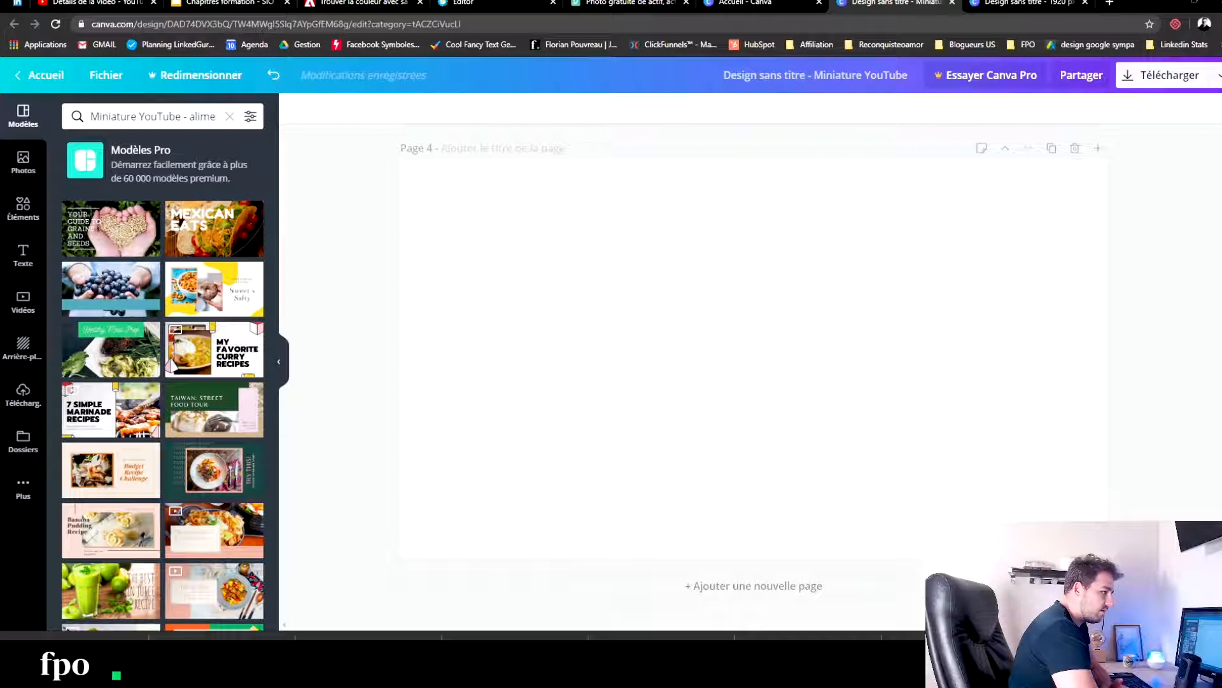
- Add the downloaded photo of the curly-haired woman in a white T-shirt to page 4 and enlarge it beyond the page width
left_click_drag(471, 385, 619, 390)
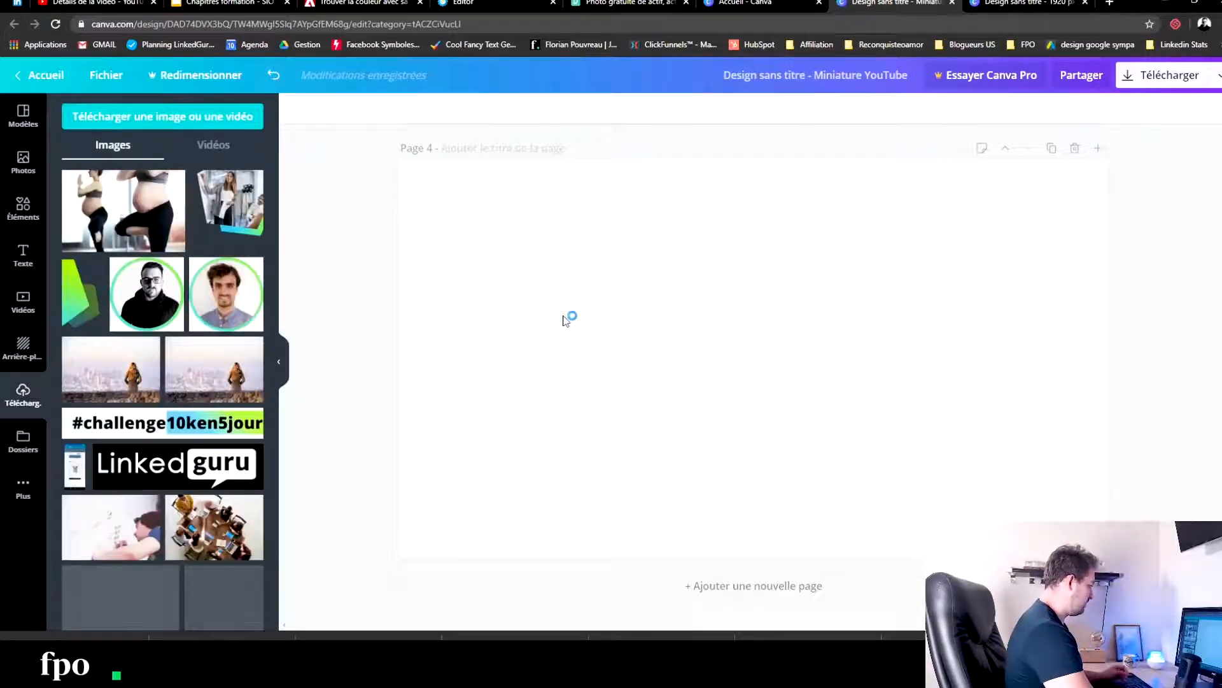
left_click_drag(657, 208, 369, 123)
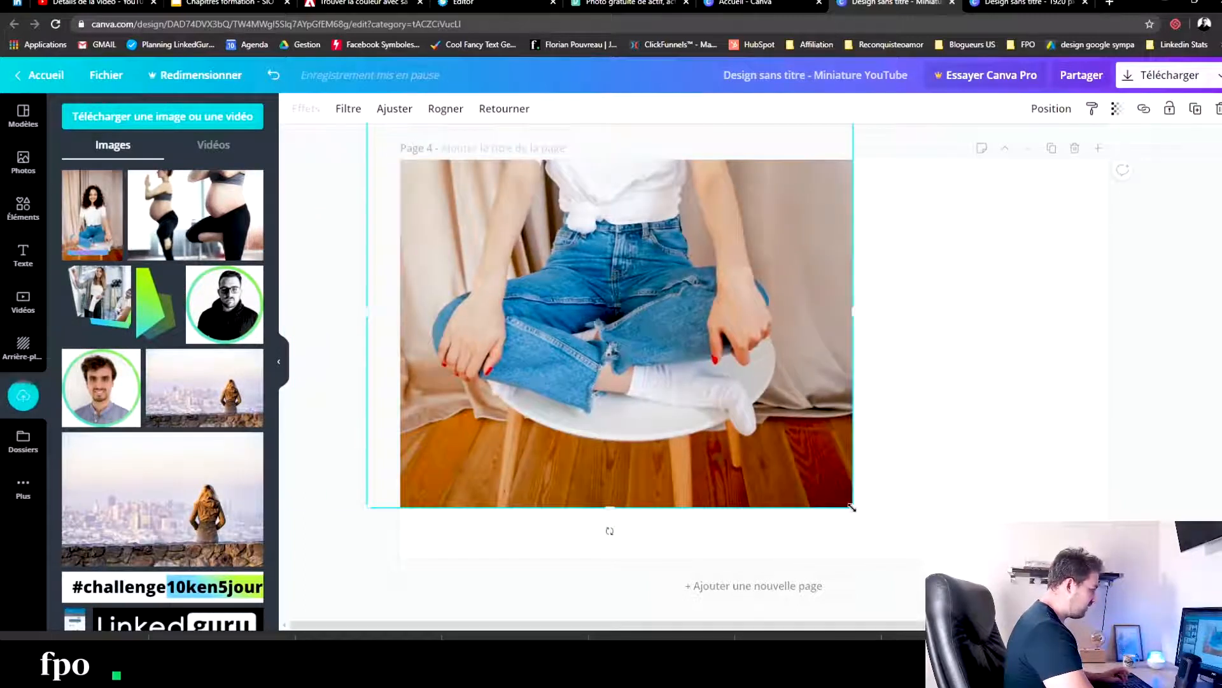
left_click_drag(852, 508, 1217, 682)
- Reposition the curly-haired woman's photo so that it covers page 4 and frames her face and shoulders
left_click_drag(770, 289, 764, 407)
double_click(722, 347)
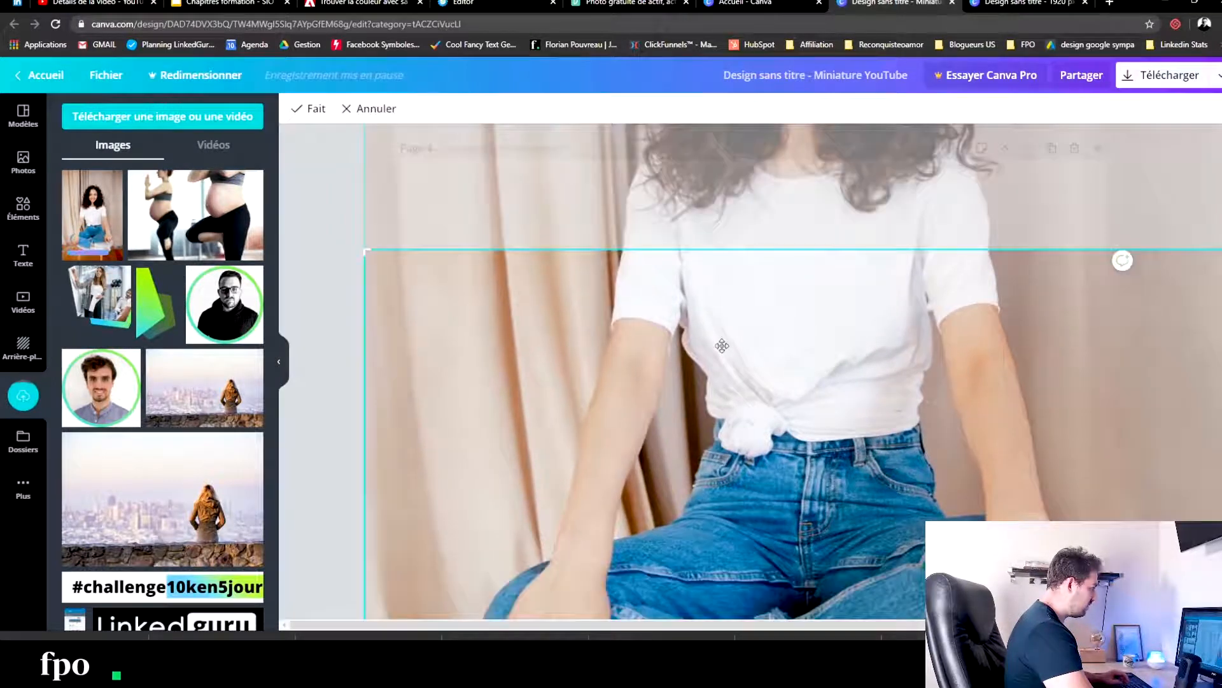
left_click_drag(719, 335, 726, 535)
left_click(352, 238)
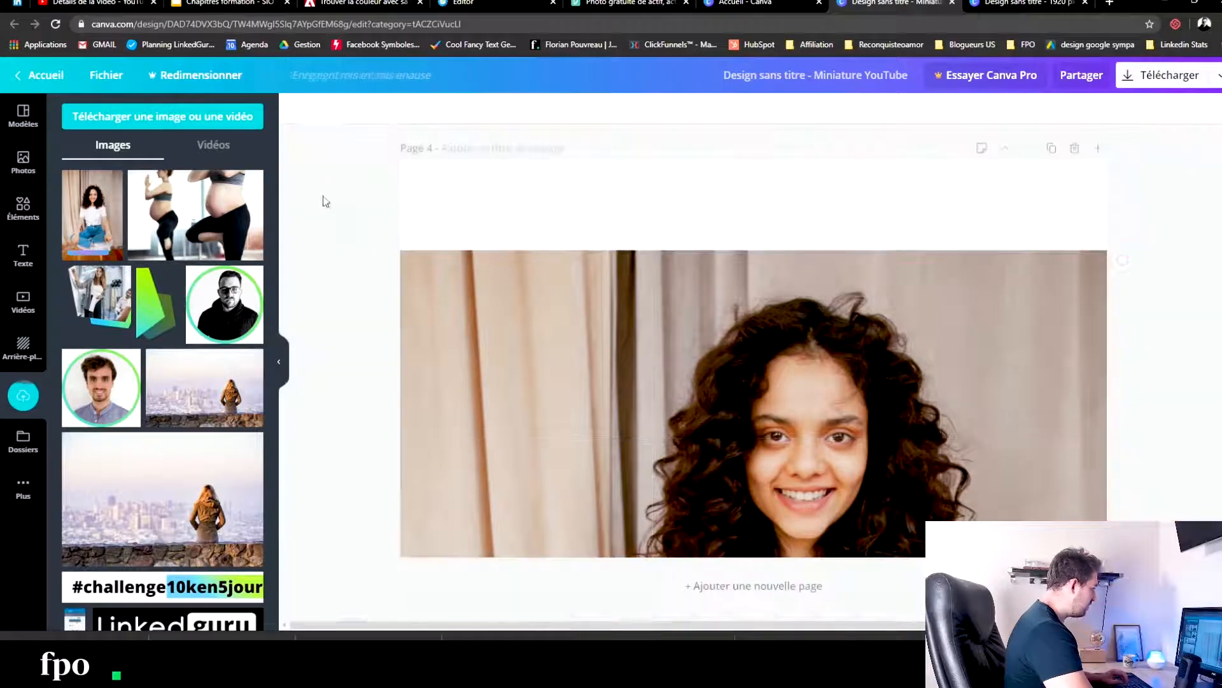
left_click(640, 340)
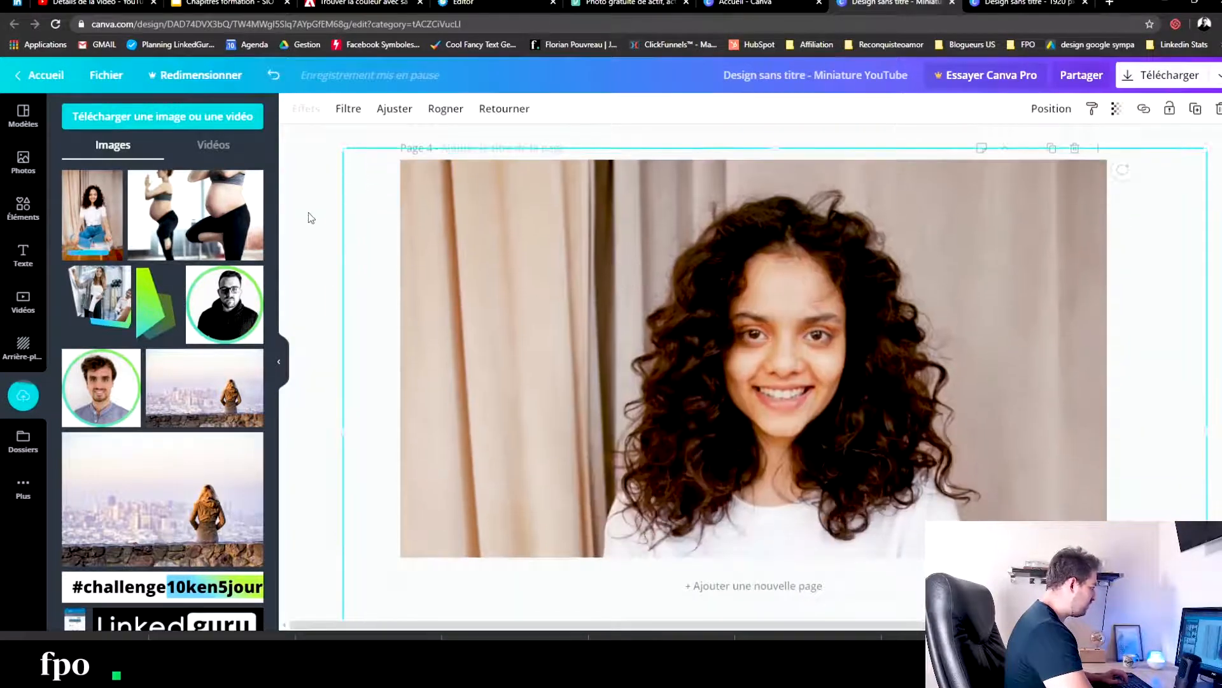
left_click(339, 215)
- Add the outdoor portrait of the auburn-haired woman to page 3 and enlarge it to cover the whole page
scroll(601, 361, "up", 8)
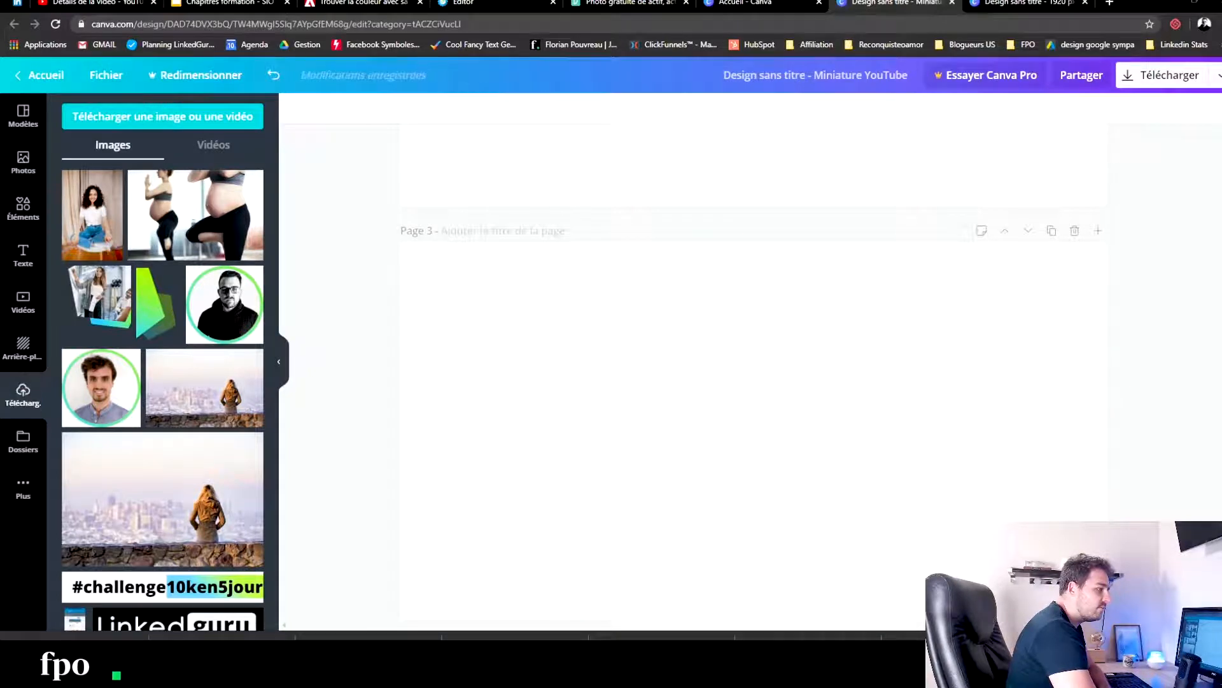
left_click_drag(594, 250, 417, 348)
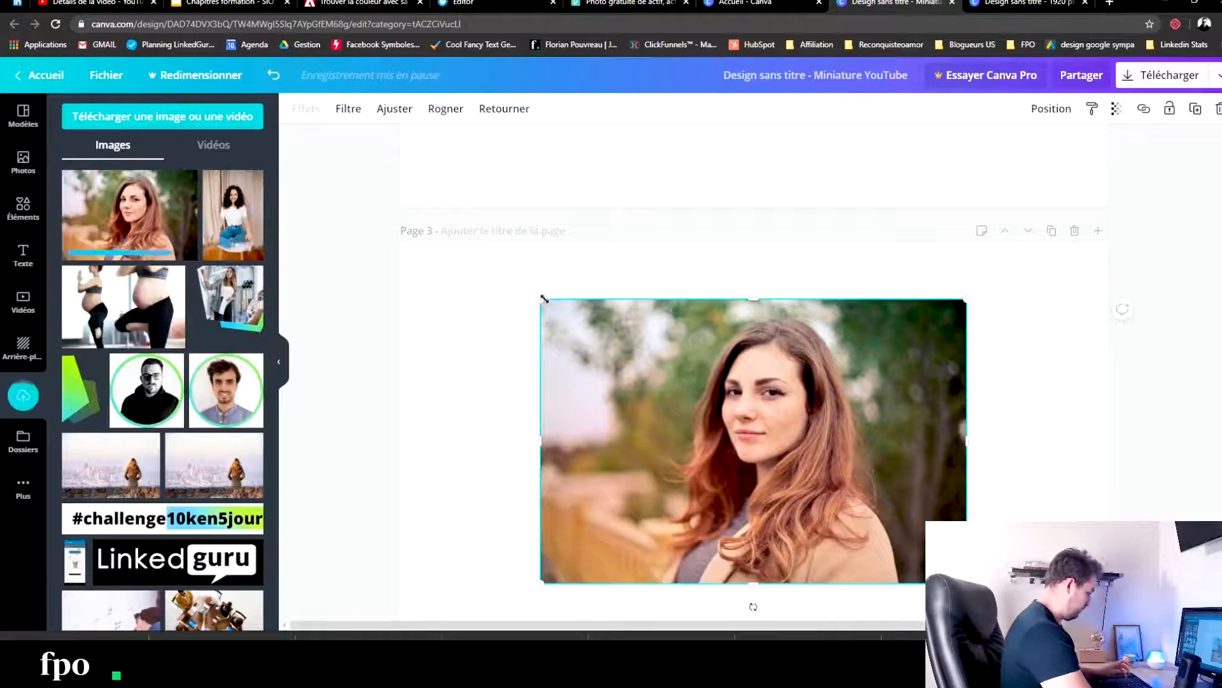
left_click_drag(542, 300, 355, 231)
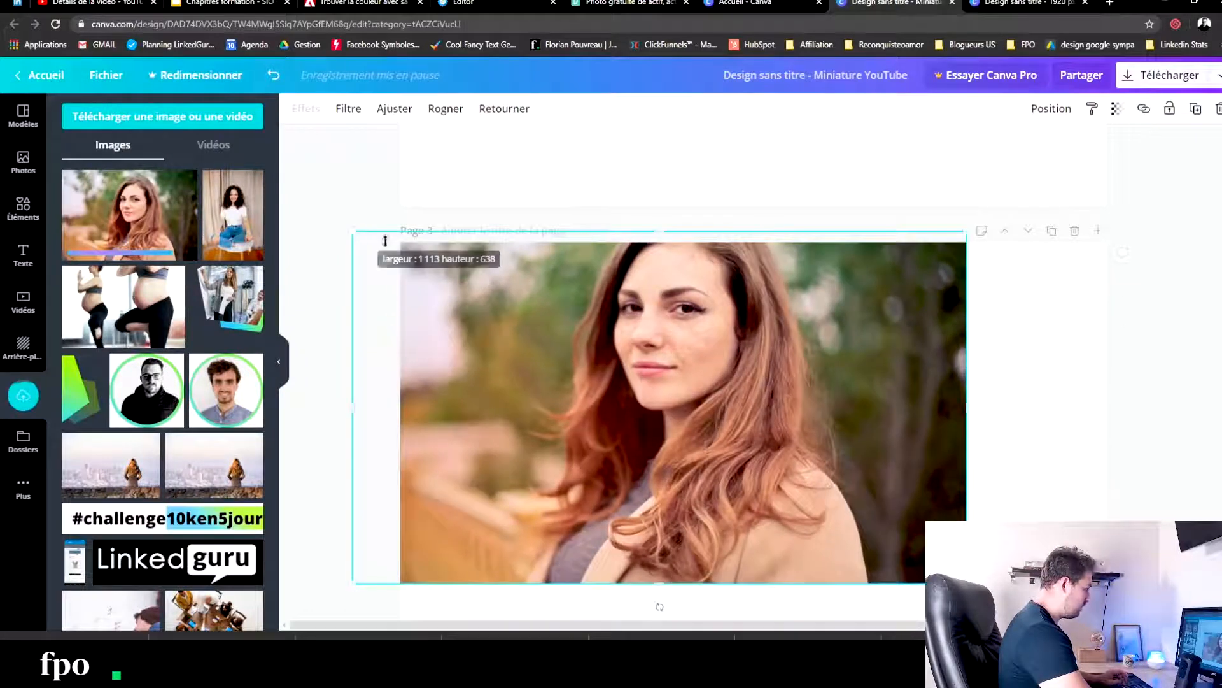
scroll(963, 452, "down", 3)
left_click_drag(968, 454, 1217, 597)
left_click(1142, 344)
- Add the watermelon photo to page 2, then enlarge and position it to cover the page with the woman's face framed
scroll(1144, 354, "up", 4)
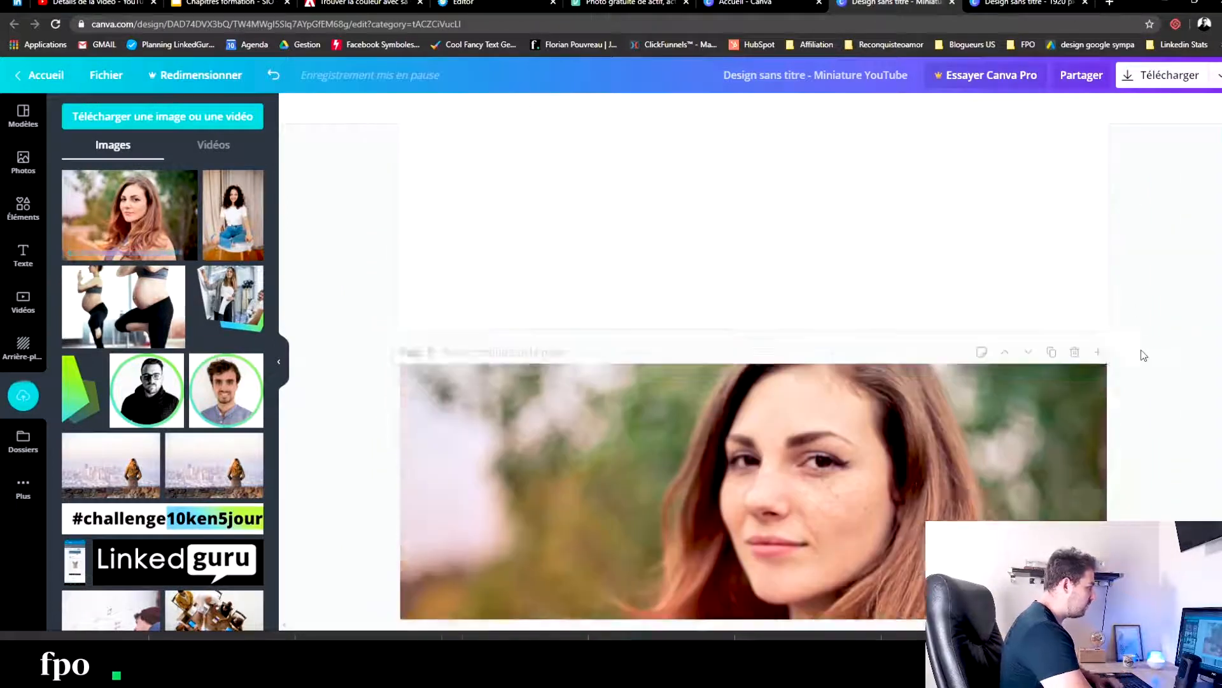
scroll(1144, 354, "down", 9)
scroll(1143, 355, "up", 6)
scroll(1143, 355, "up", 5)
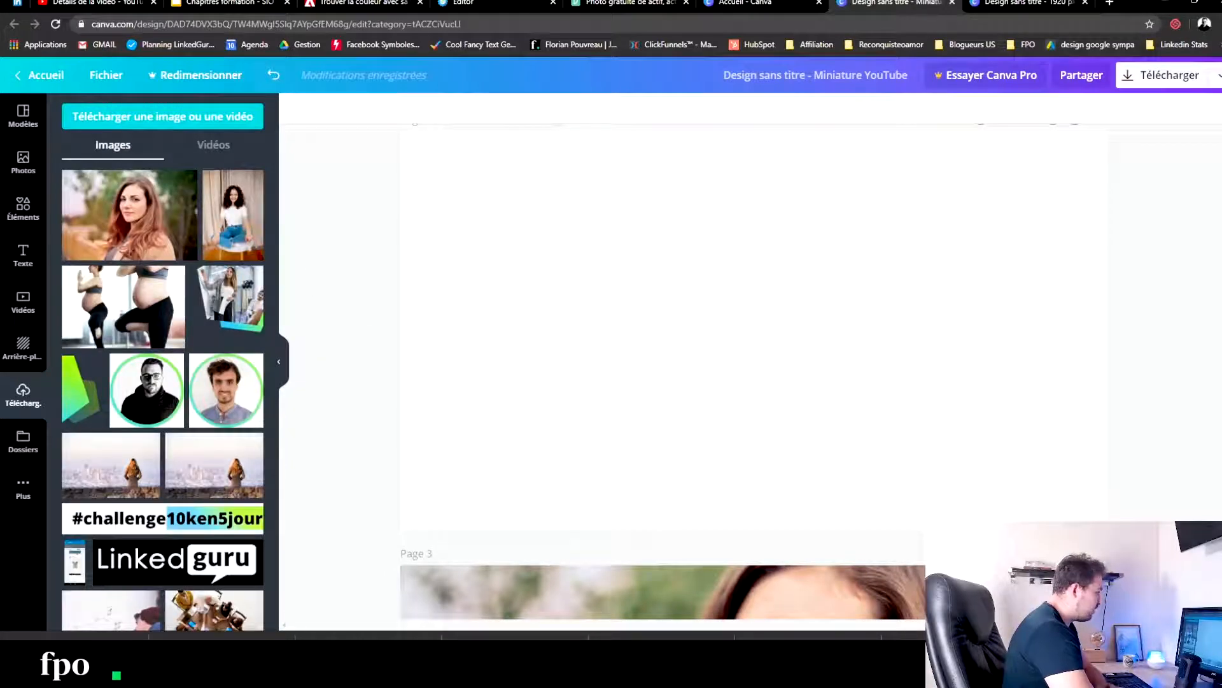
key("ctrl+v")
left_click_drag(855, 477, 1051, 681)
left_click_drag(870, 394, 592, 247)
left_click_drag(950, 500, 1191, 529)
left_click_drag(820, 218, 827, 271)
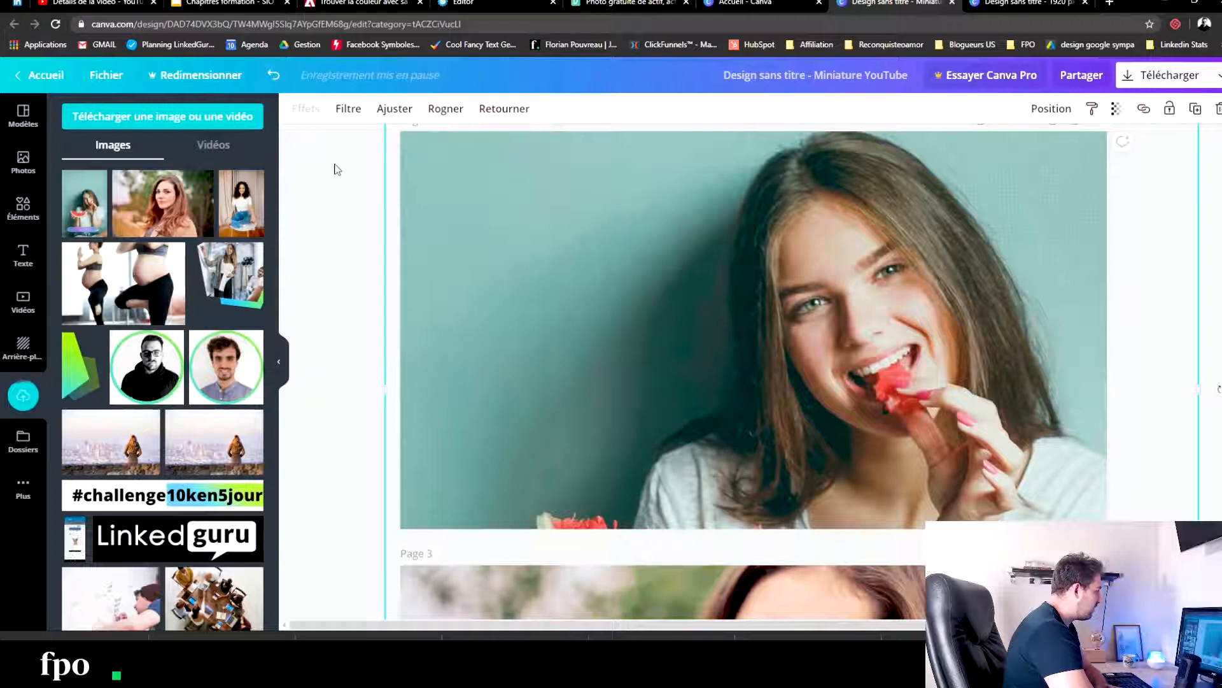
- Add the photo of the woman in a pink tank top to page 1 and enlarge it to cover the whole page
scroll(350, 278, "up", 6)
left_click_drag(599, 146, 536, 238)
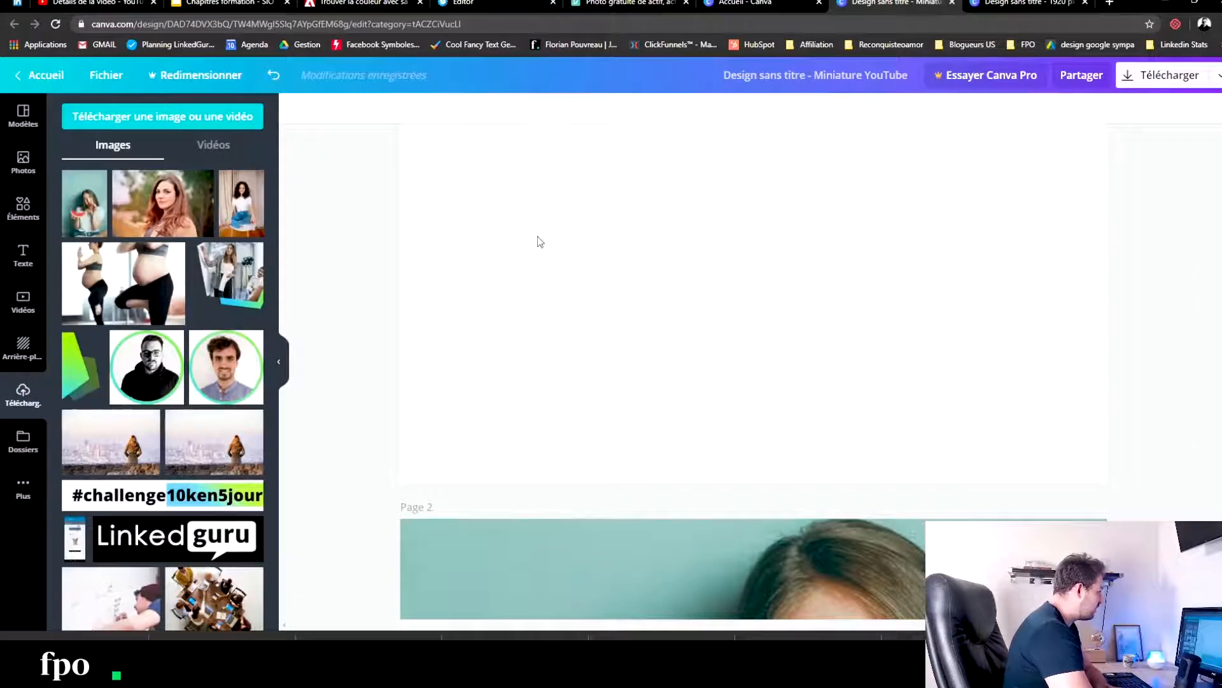
left_click_drag(1019, 282, 1219, 337)
left_click_drag(541, 428, 322, 513)
scroll(579, 314, "up", 2)
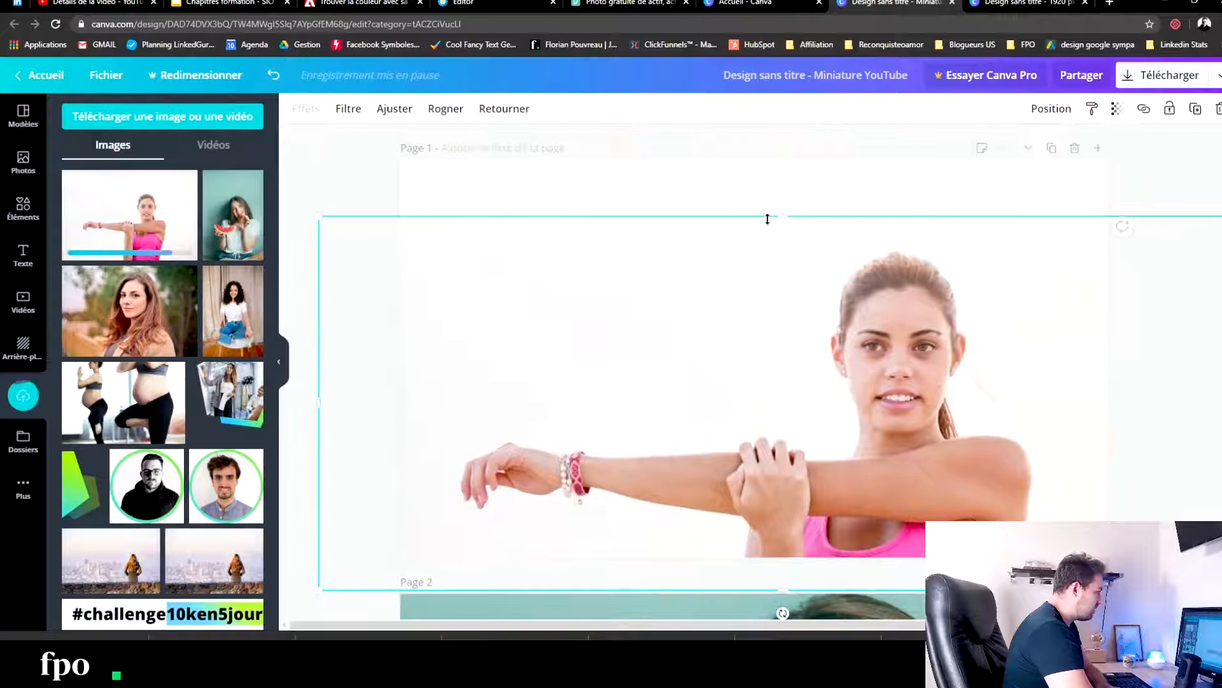
left_click_drag(784, 185, 786, 147)
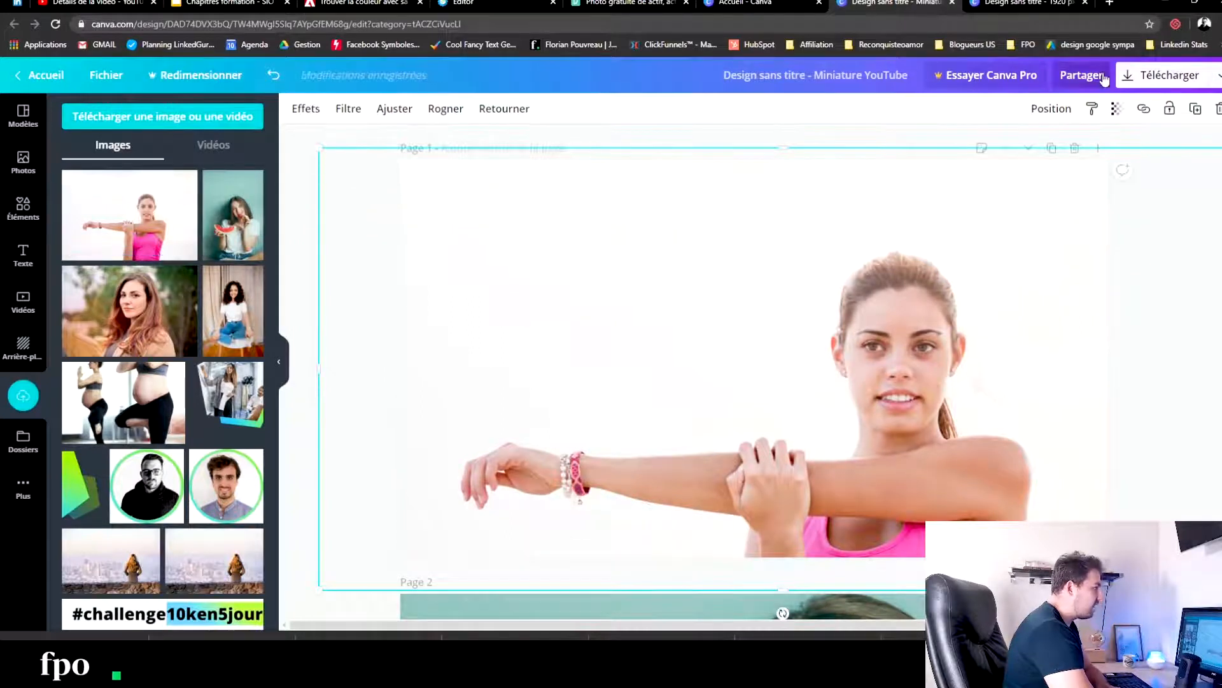
- Download all four thumbnail pages as PNG files and dismiss the Canva Pro trial offer
left_click(1132, 75)
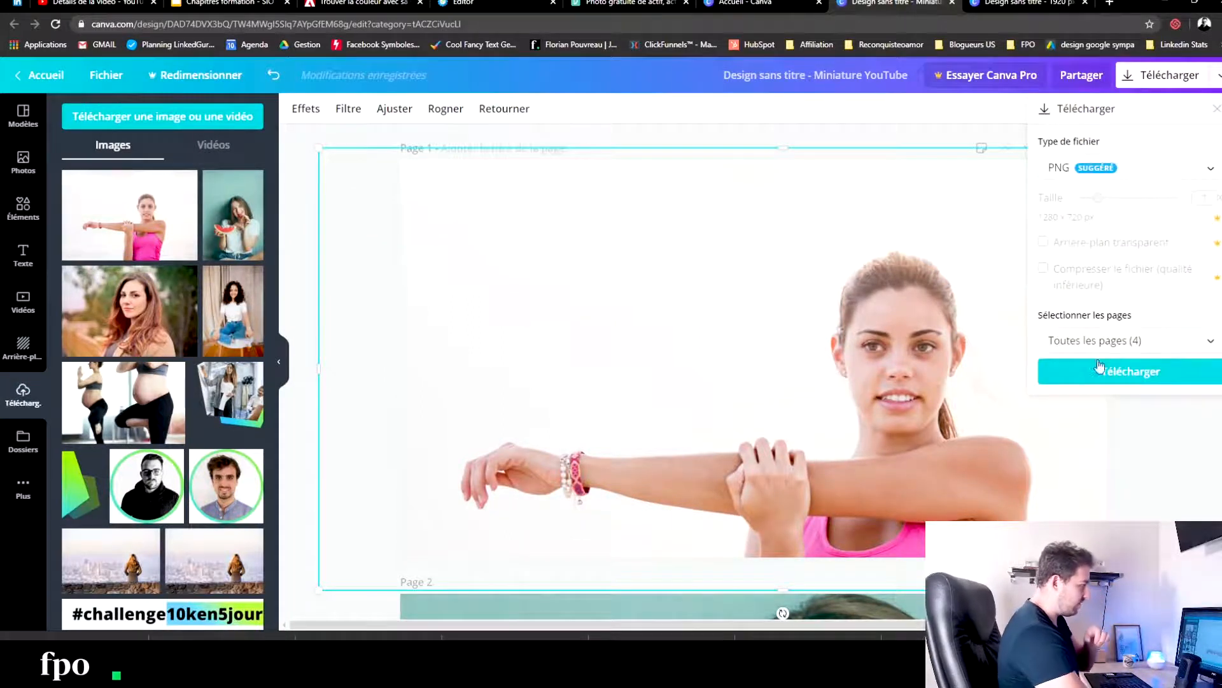
left_click(1062, 368)
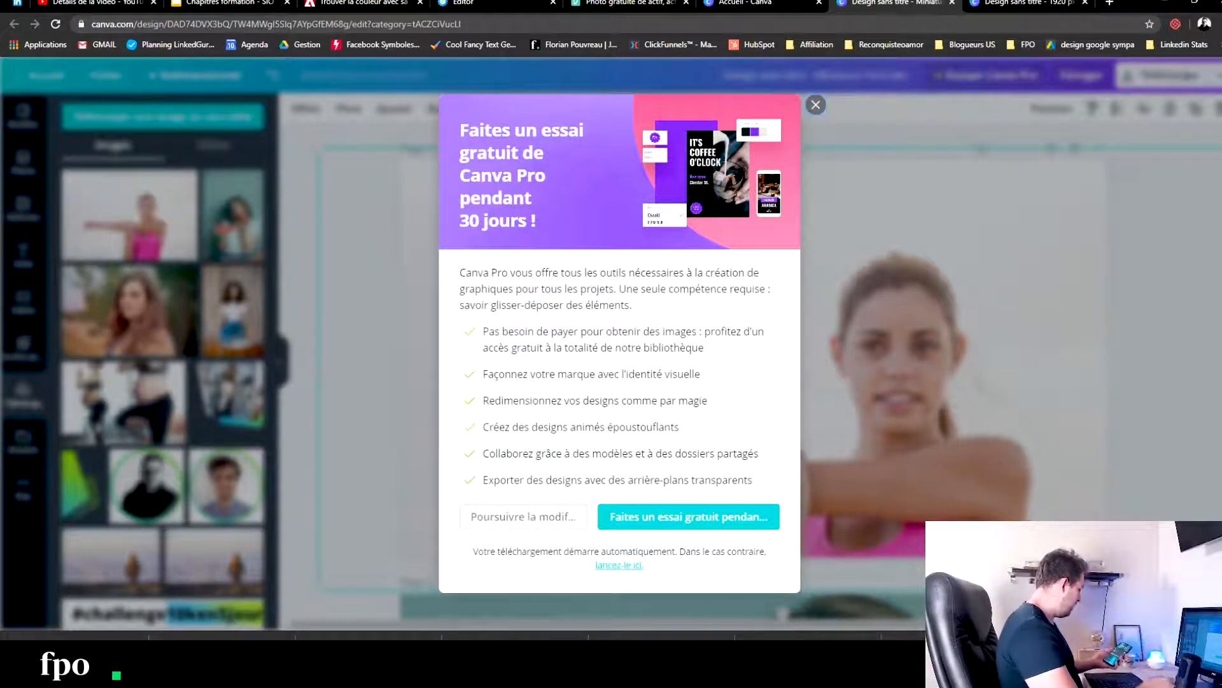
left_click(815, 105)
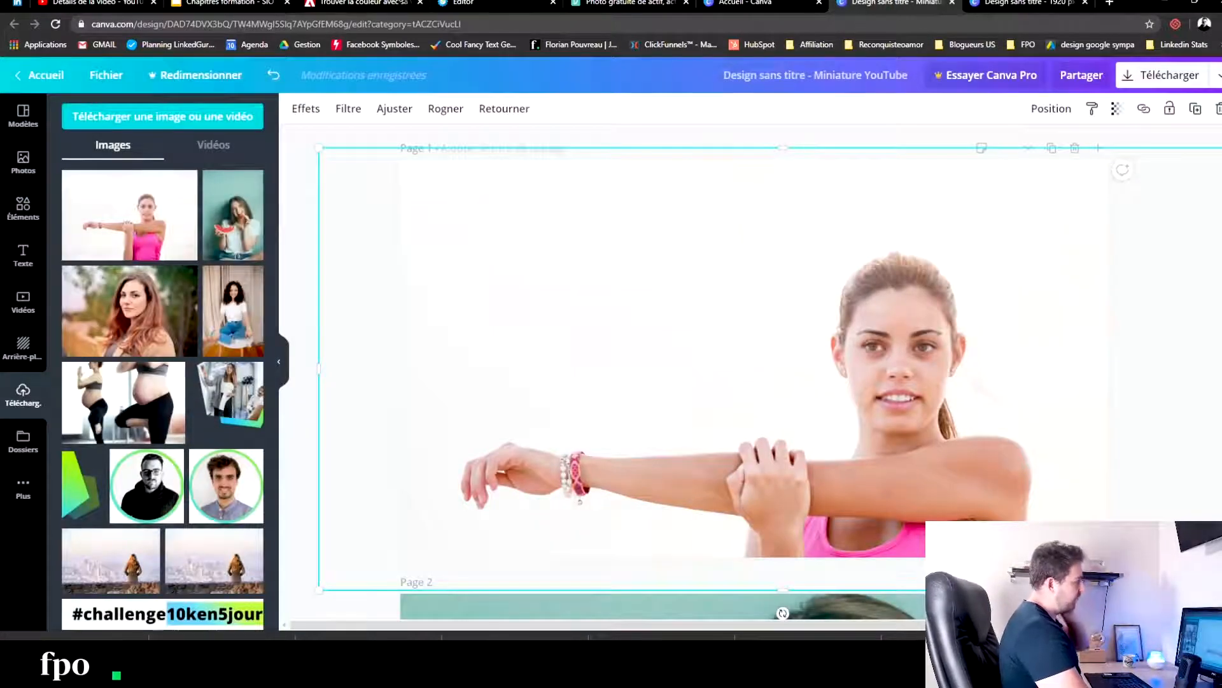
- Switch to the systeme.io editor and open the image upload for the first Témoignages placeholder, cancelling the file selection
left_click(484, 3)
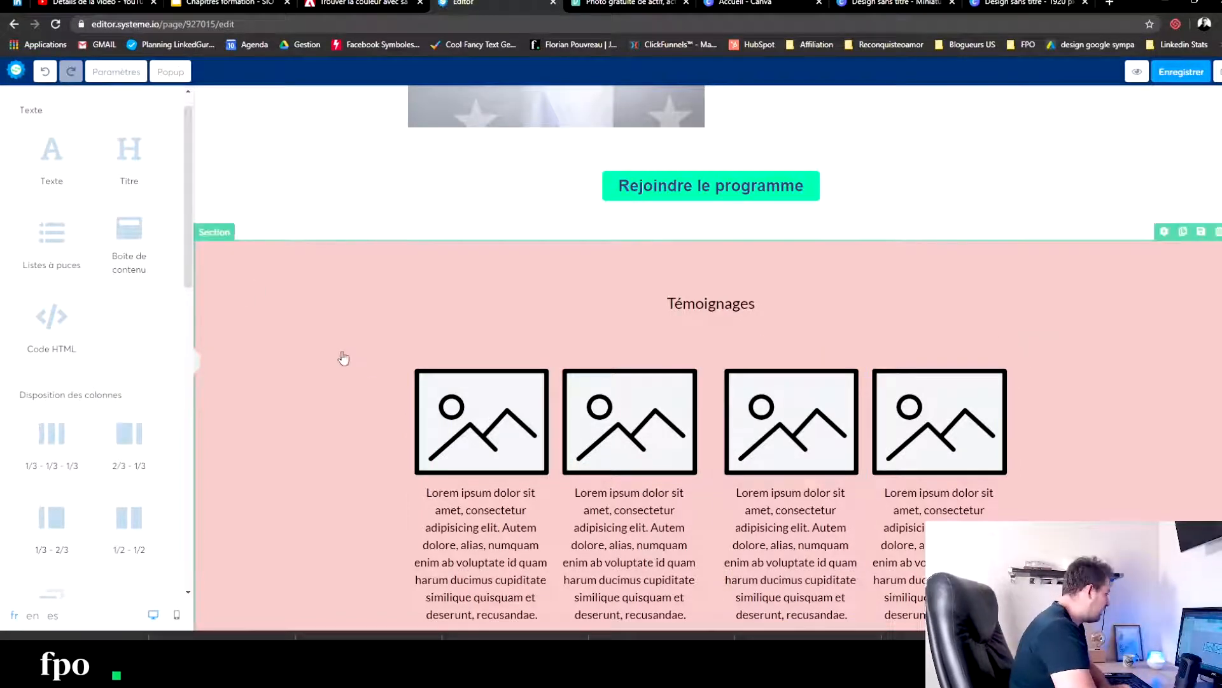
left_click(468, 404)
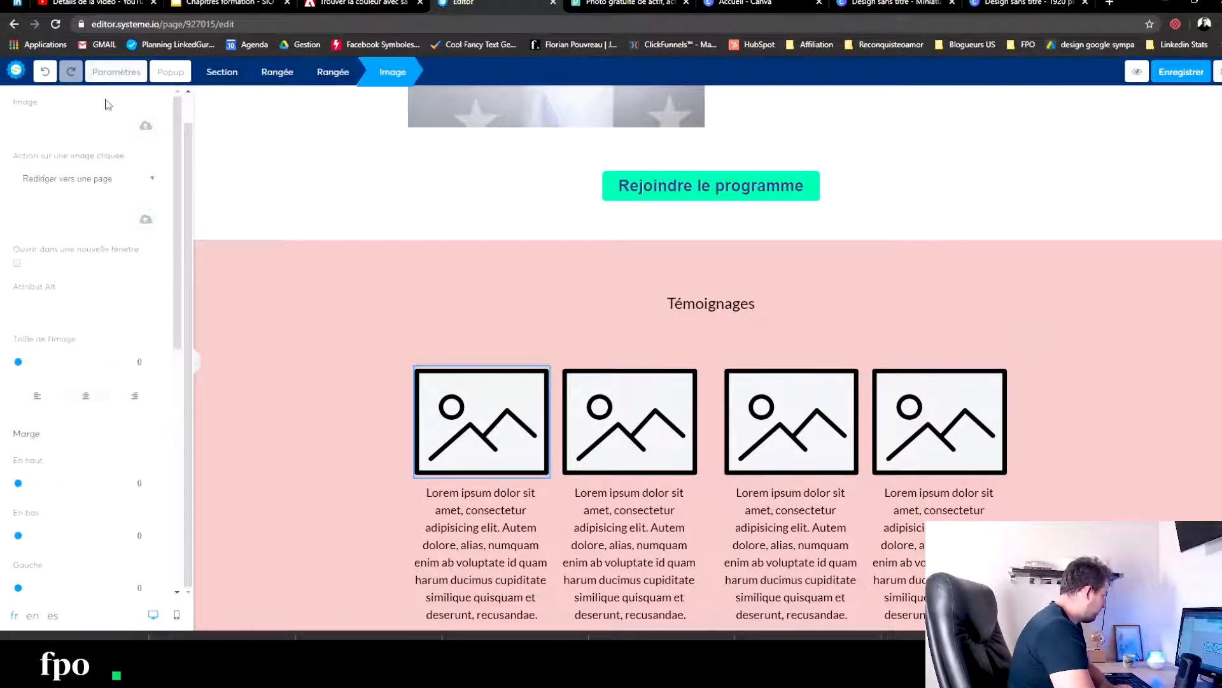
left_click(142, 131)
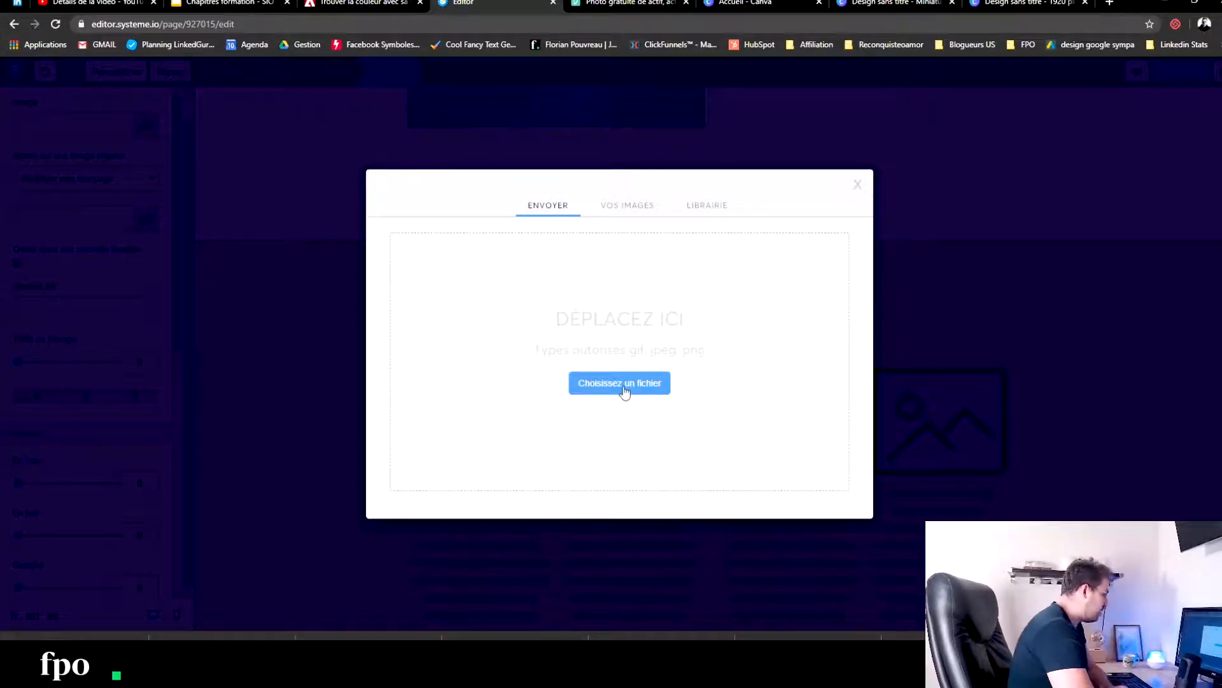
left_click(624, 384)
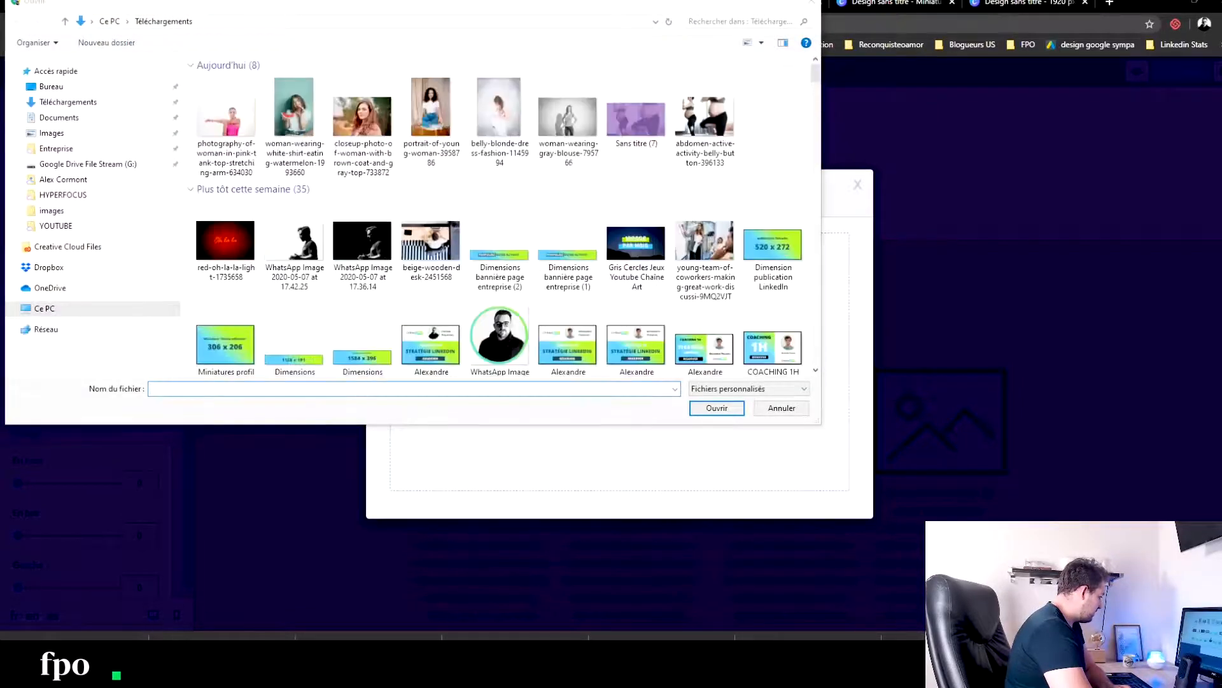
left_click(782, 408)
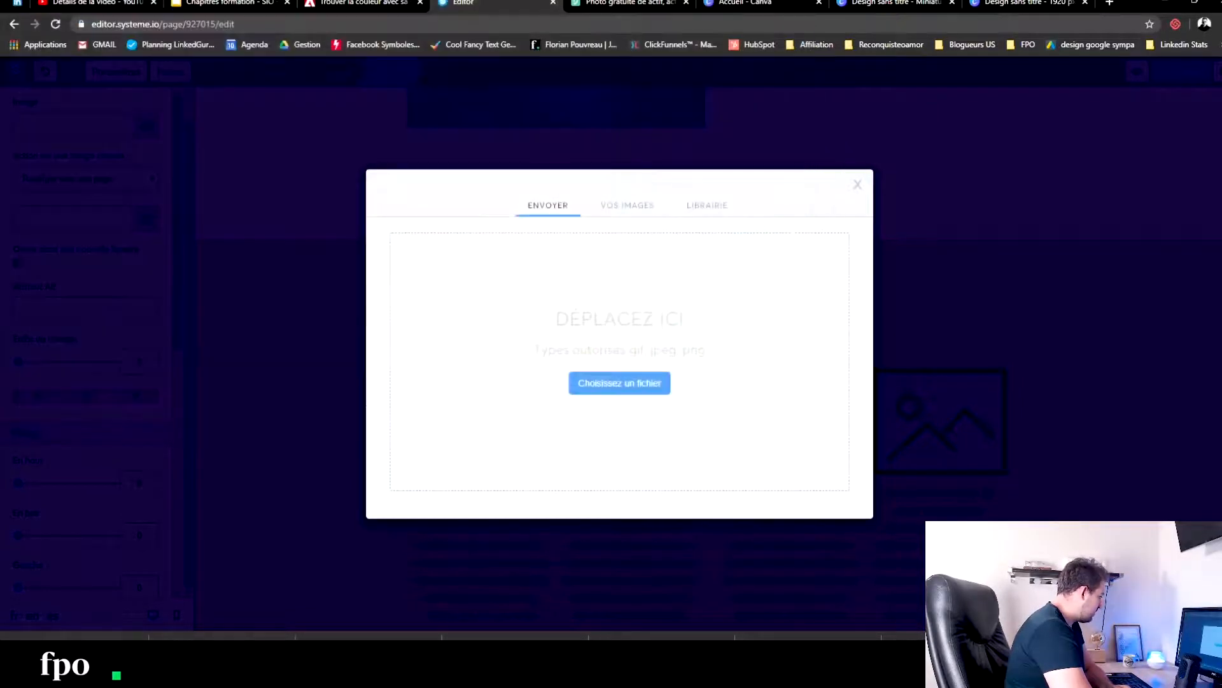
- Extract the downloaded thumbnail archive into the Sans titre folder in the downloads
right_click(125, 635)
left_click(167, 603)
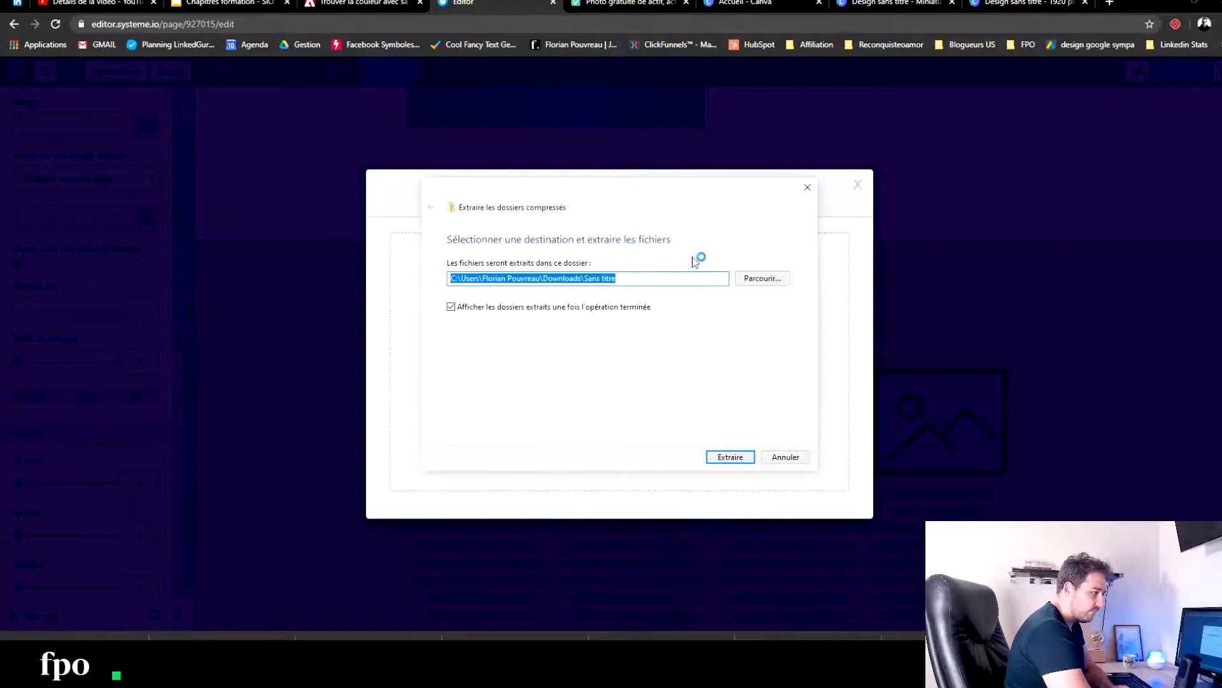
left_click(729, 456)
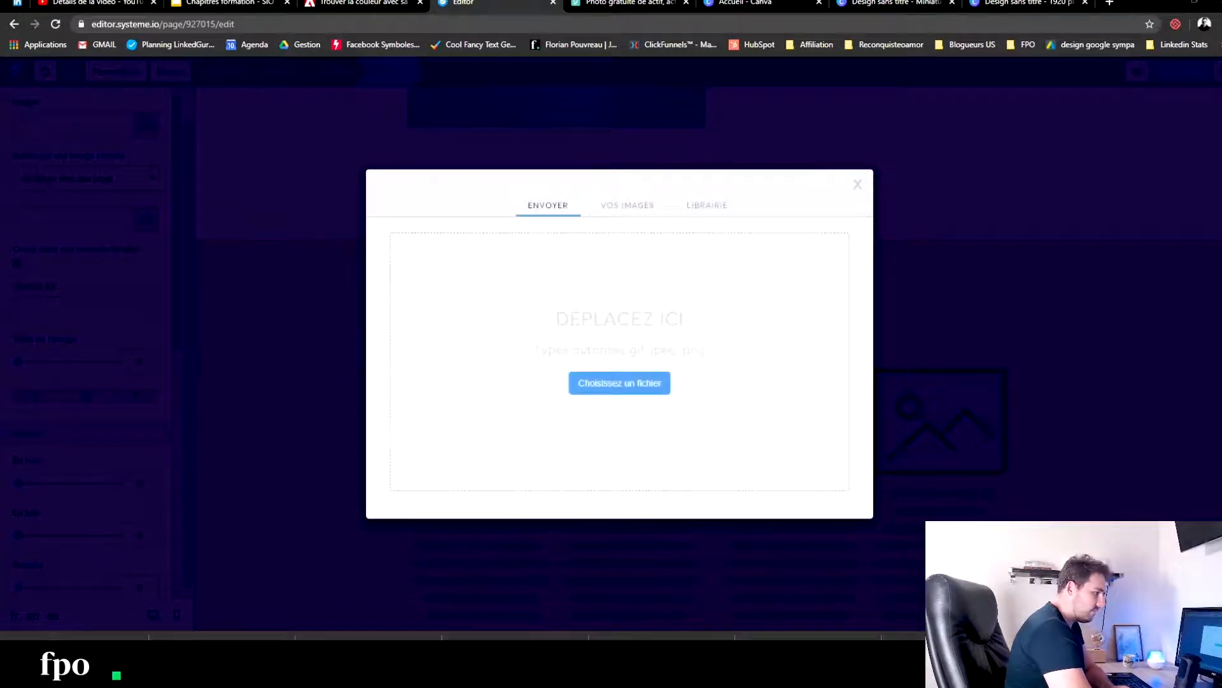
left_click_drag(630, 290, 538, 338)
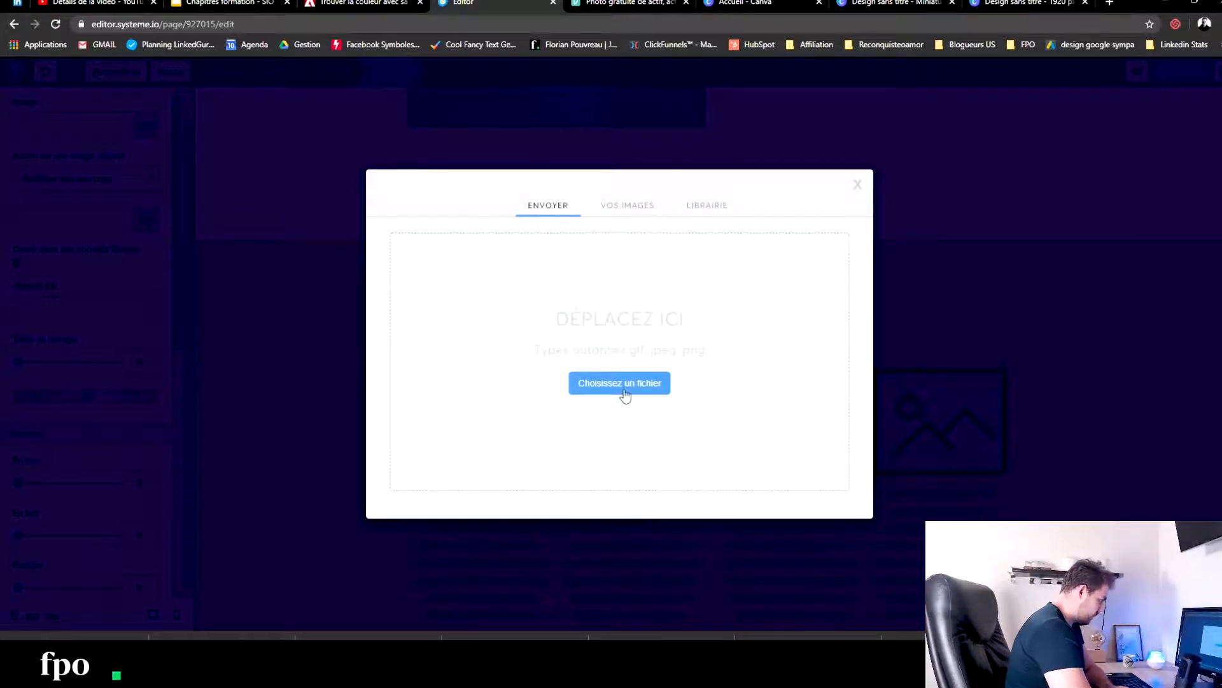
left_click(835, 522)
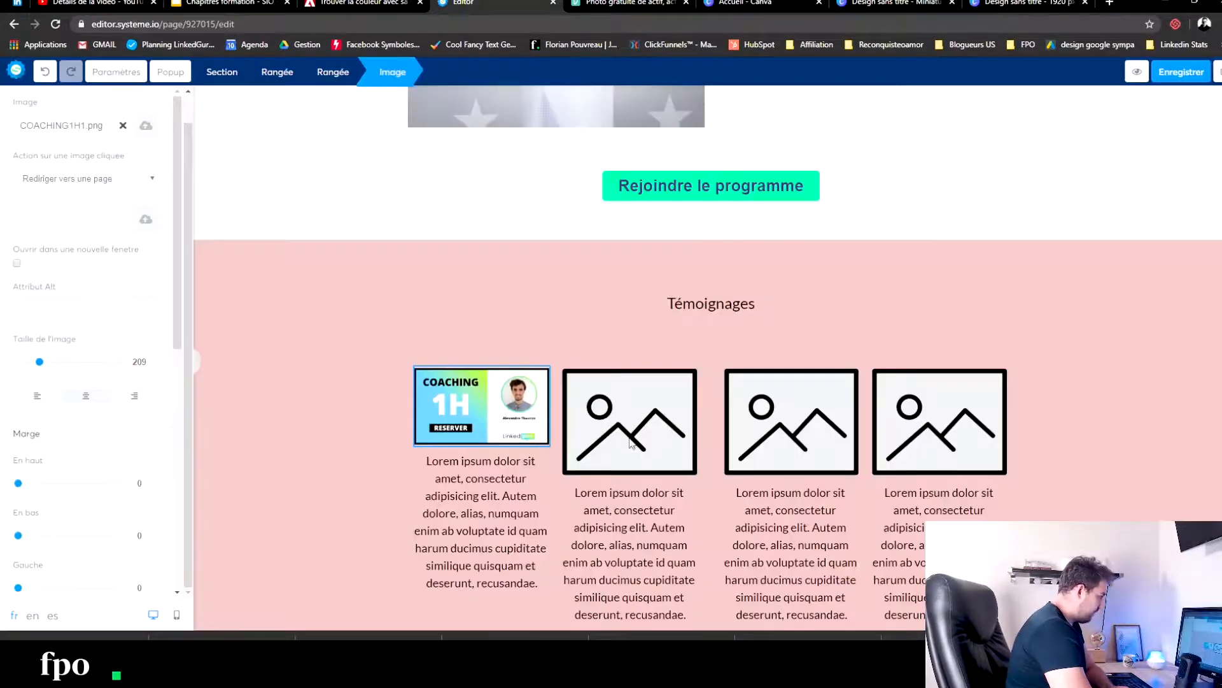
left_click(514, 362)
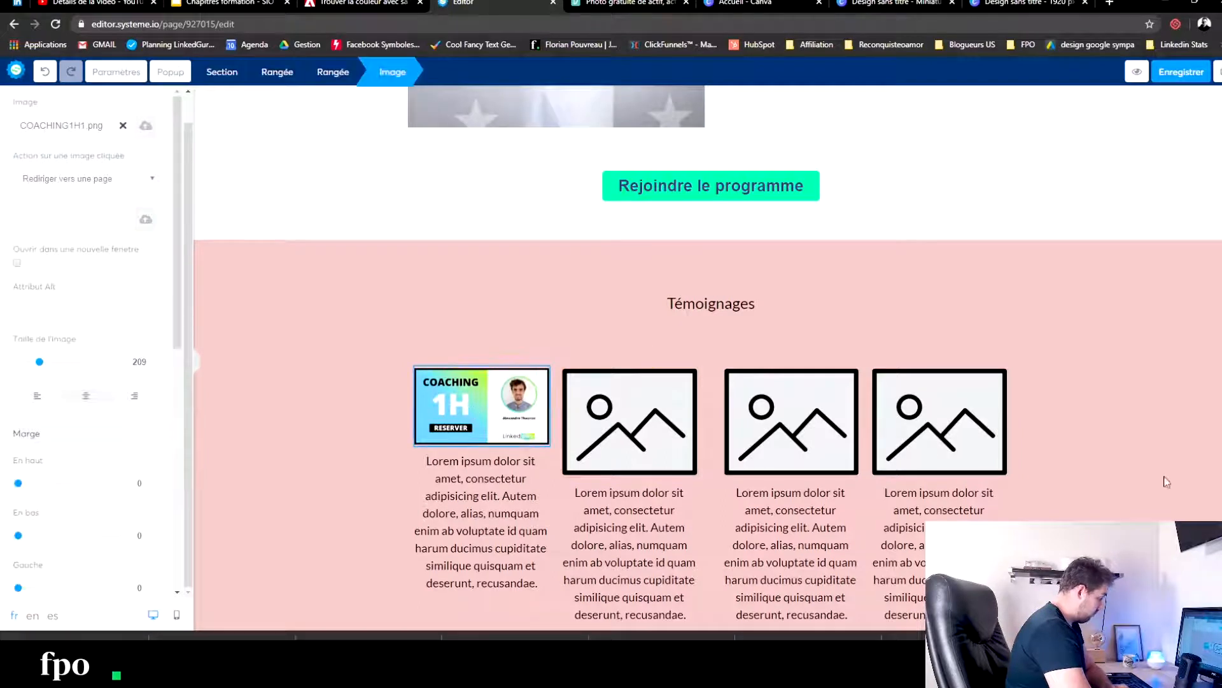
left_click(124, 127)
- Upload 4.png from the extracted Sans titre folder and insert it as the first Témoignages image
left_click(141, 128)
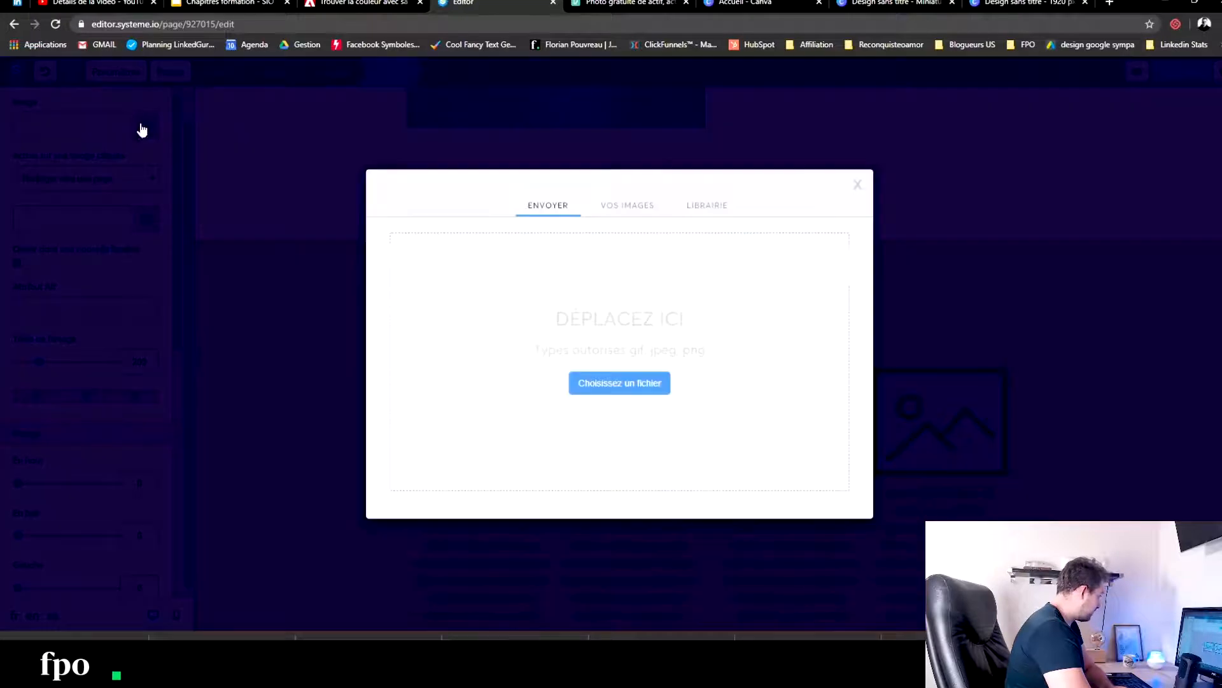
left_click(522, 328)
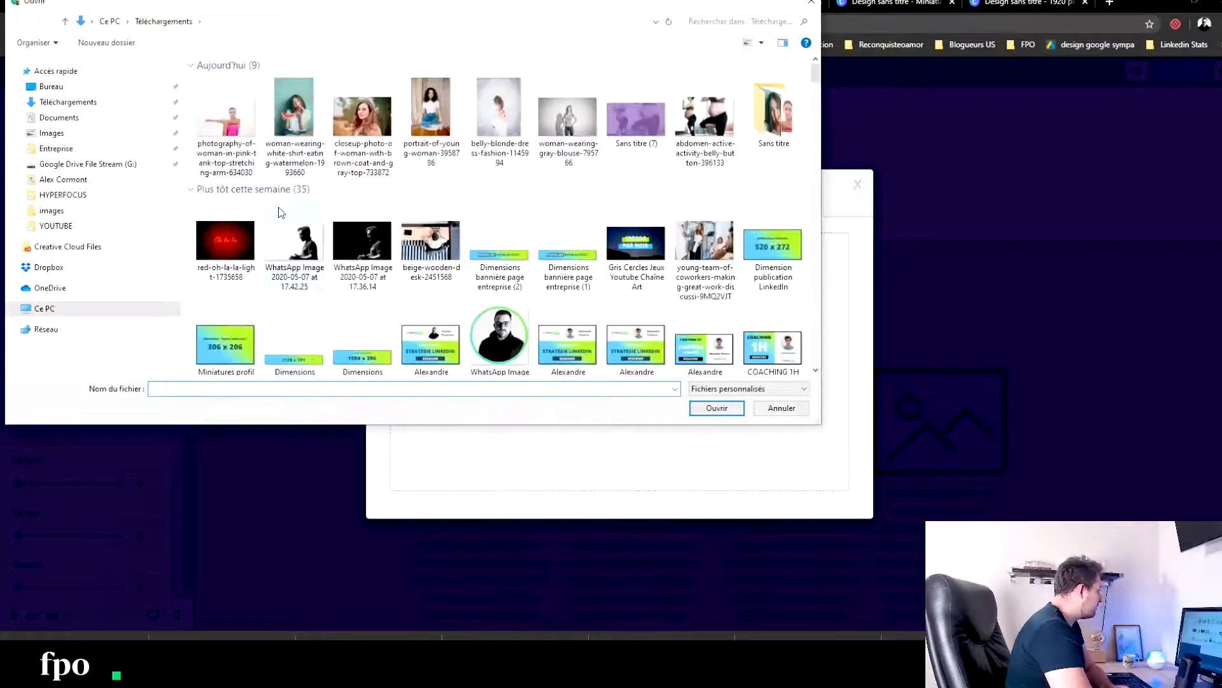
left_click(62, 103)
double_click(779, 123)
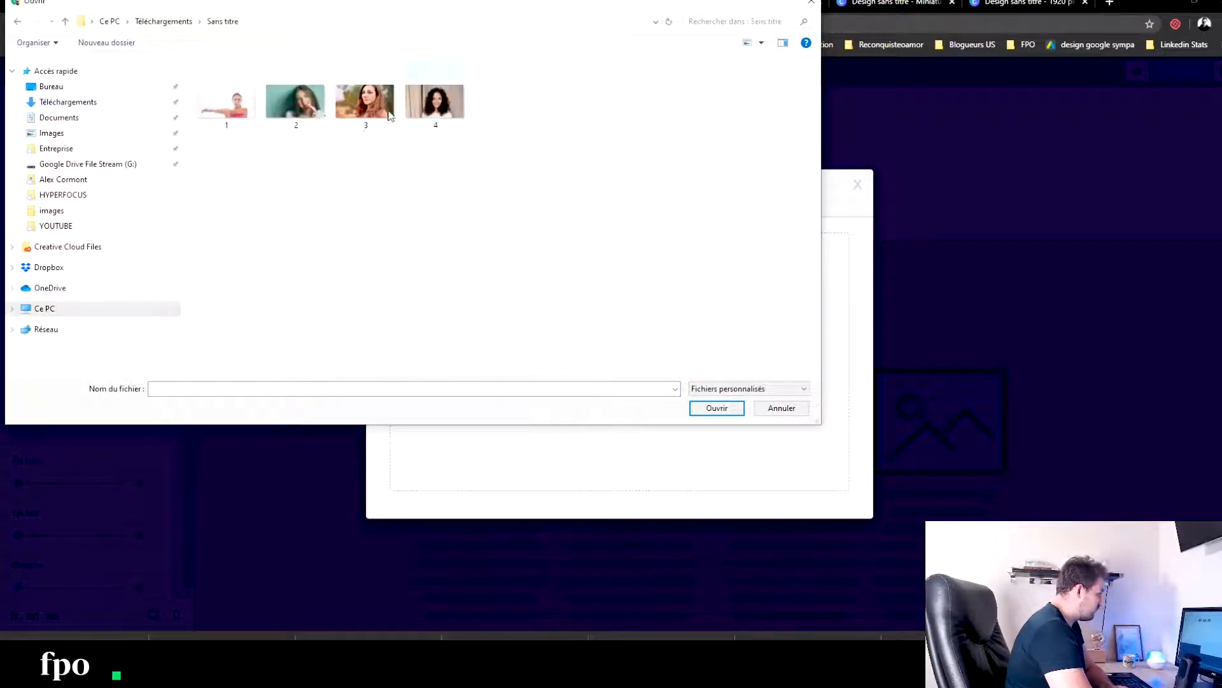
left_click(435, 95)
left_click(713, 408)
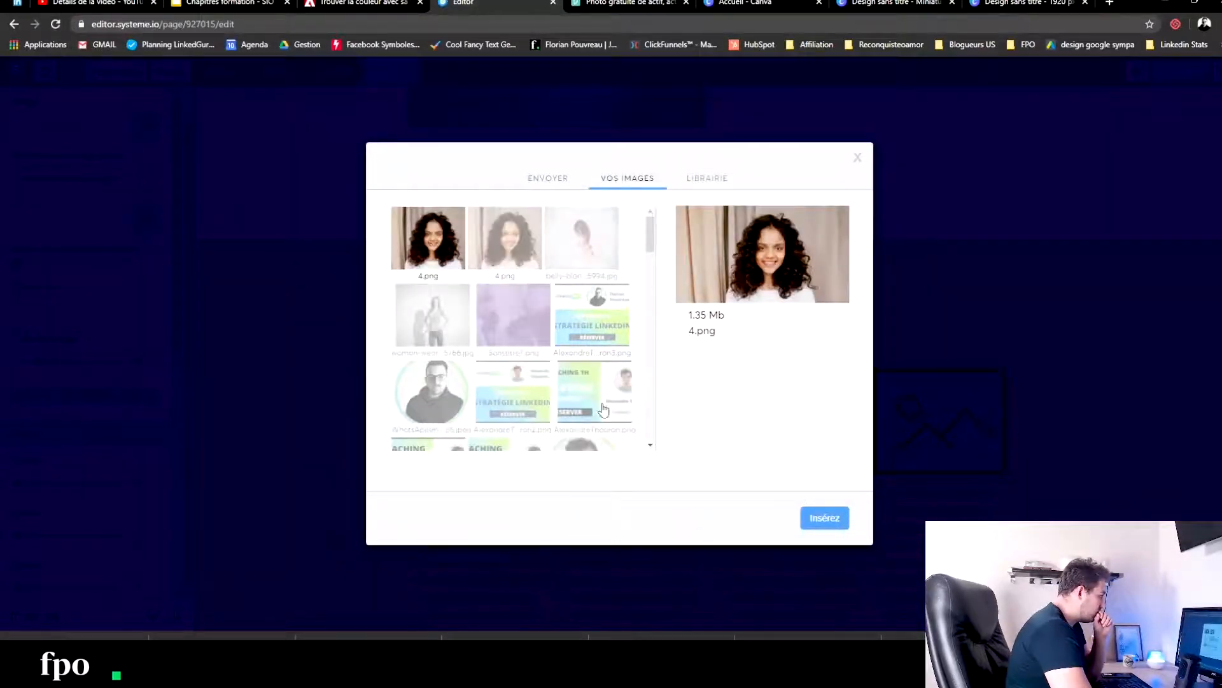
left_click(817, 526)
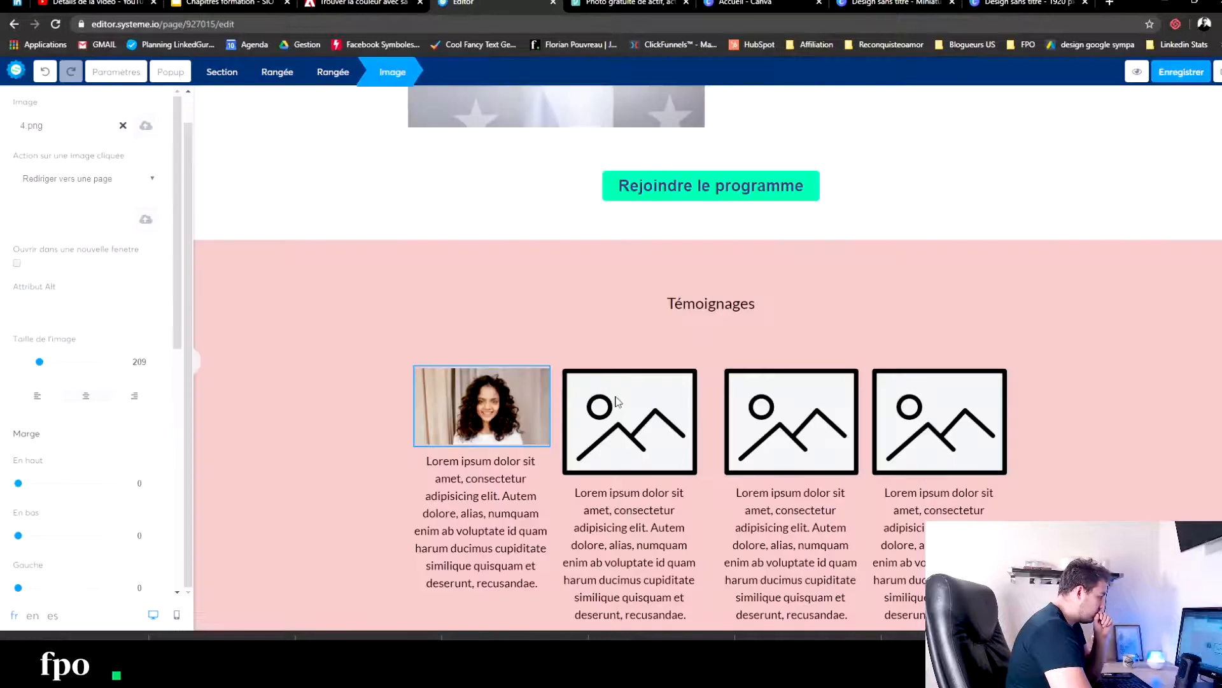
- Upload 3.png, the auburn-haired woman's portrait, and insert it as the second Témoignages image
left_click(653, 403)
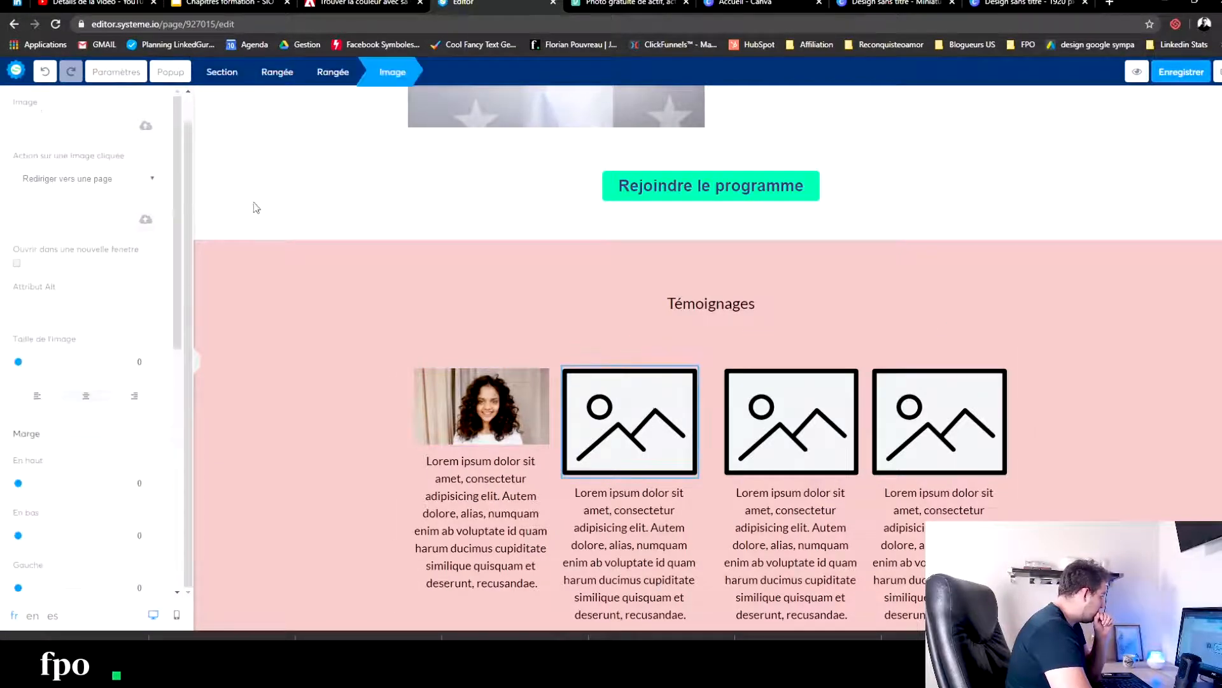
left_click(142, 130)
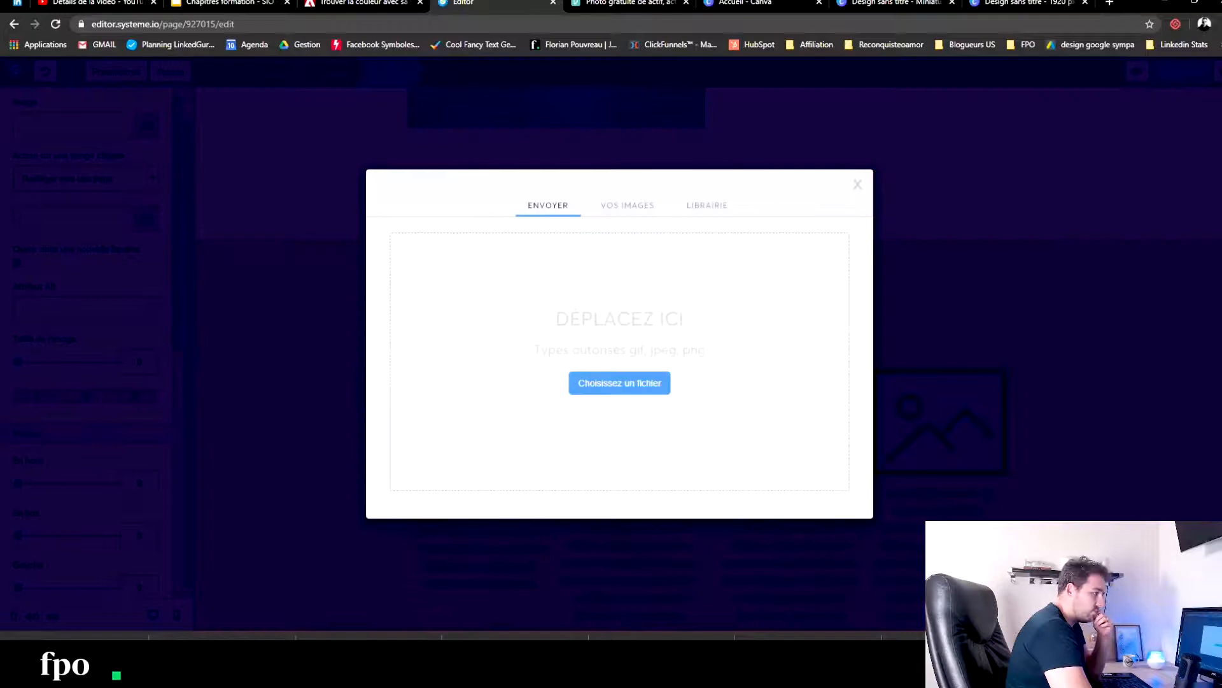
left_click_drag(626, 295, 558, 370)
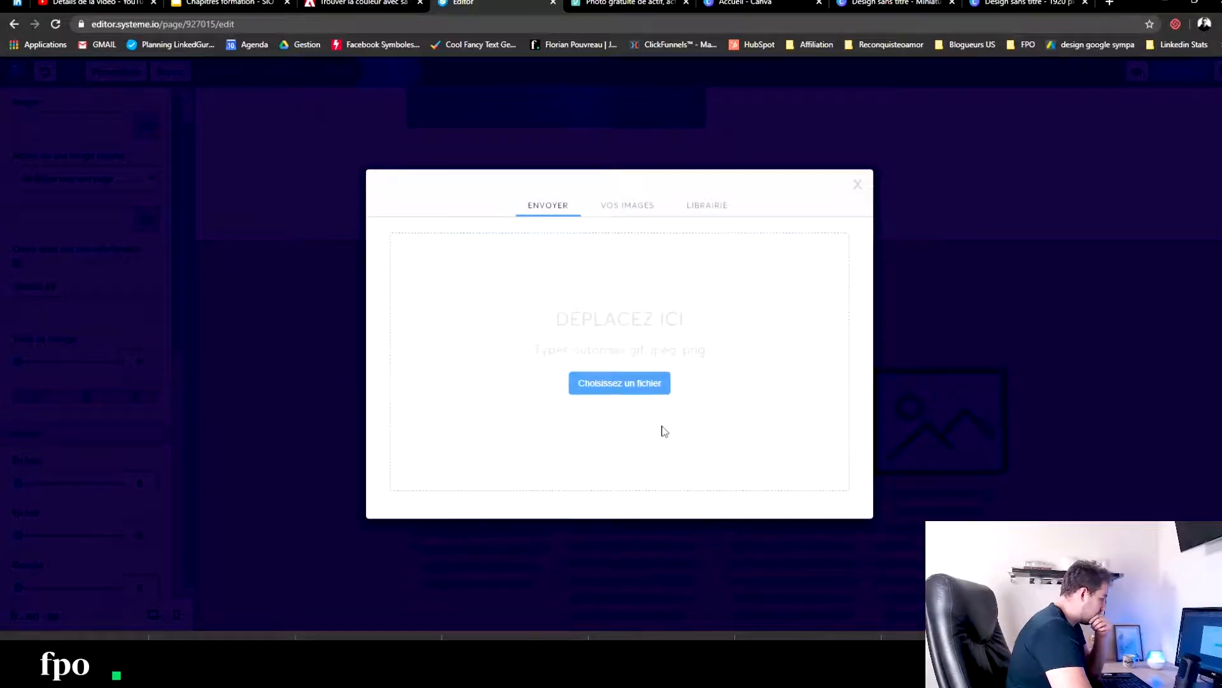
left_click(818, 524)
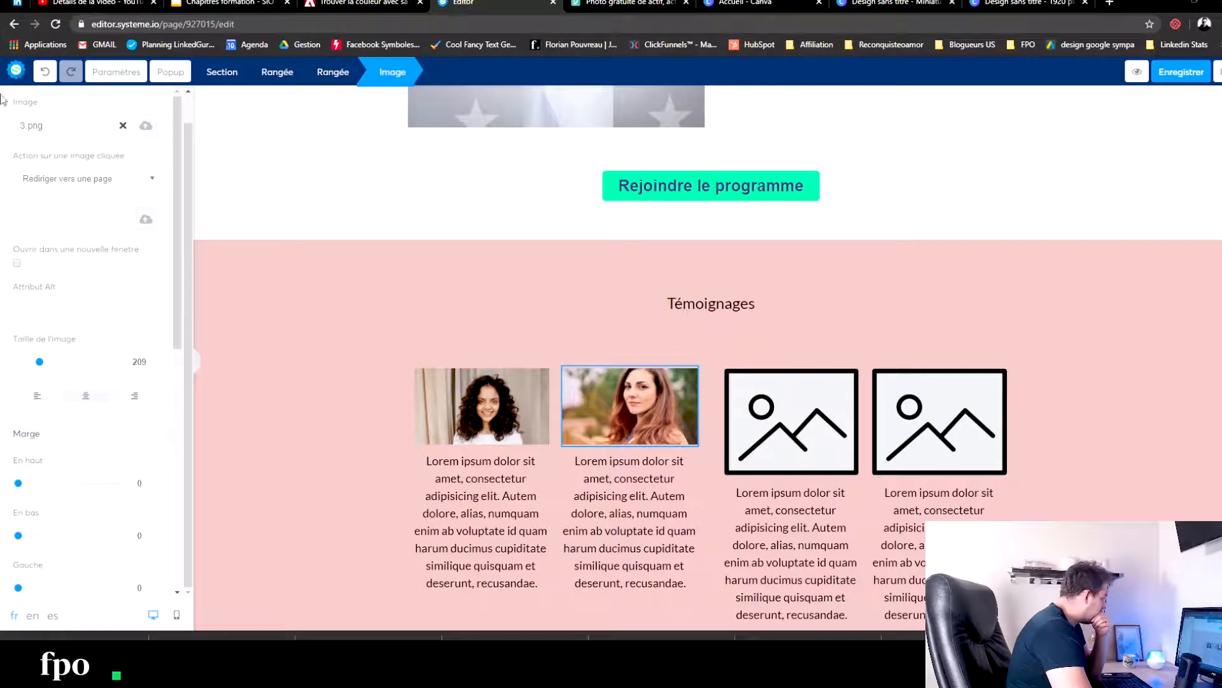
- Upload 2.png, the woman eating watermelon, and insert it as the third Témoignages image
left_click(807, 424)
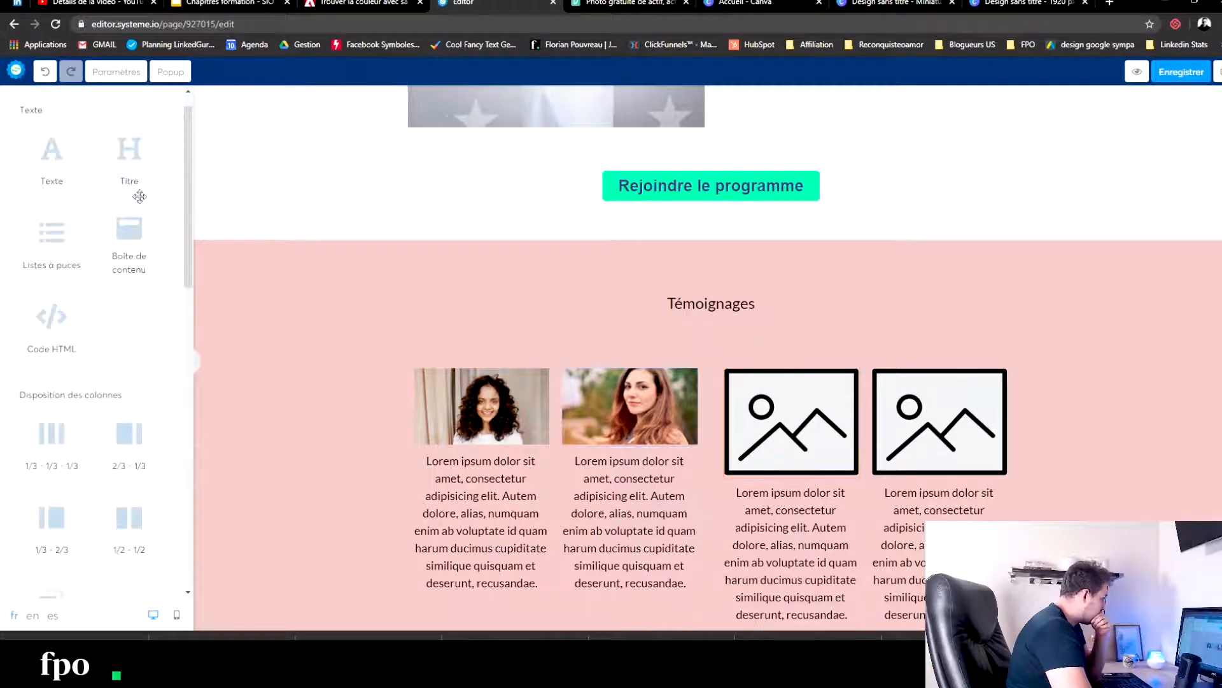
left_click(843, 467)
left_click(147, 126)
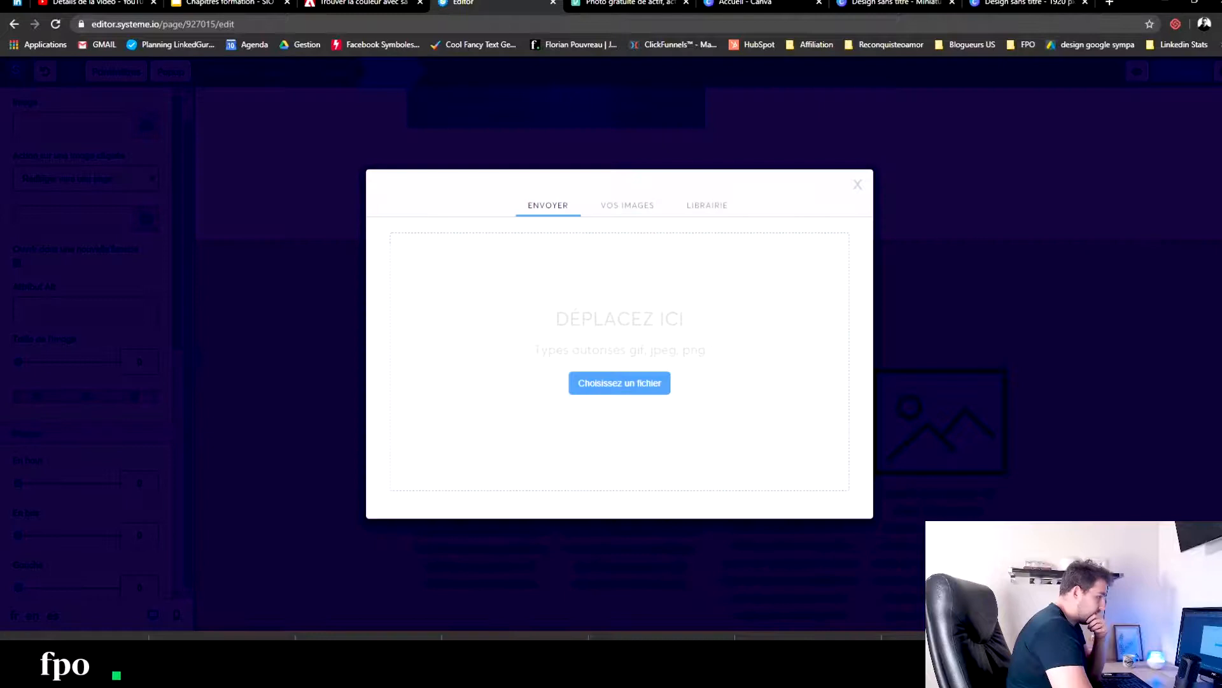
left_click_drag(0, 280, 525, 333)
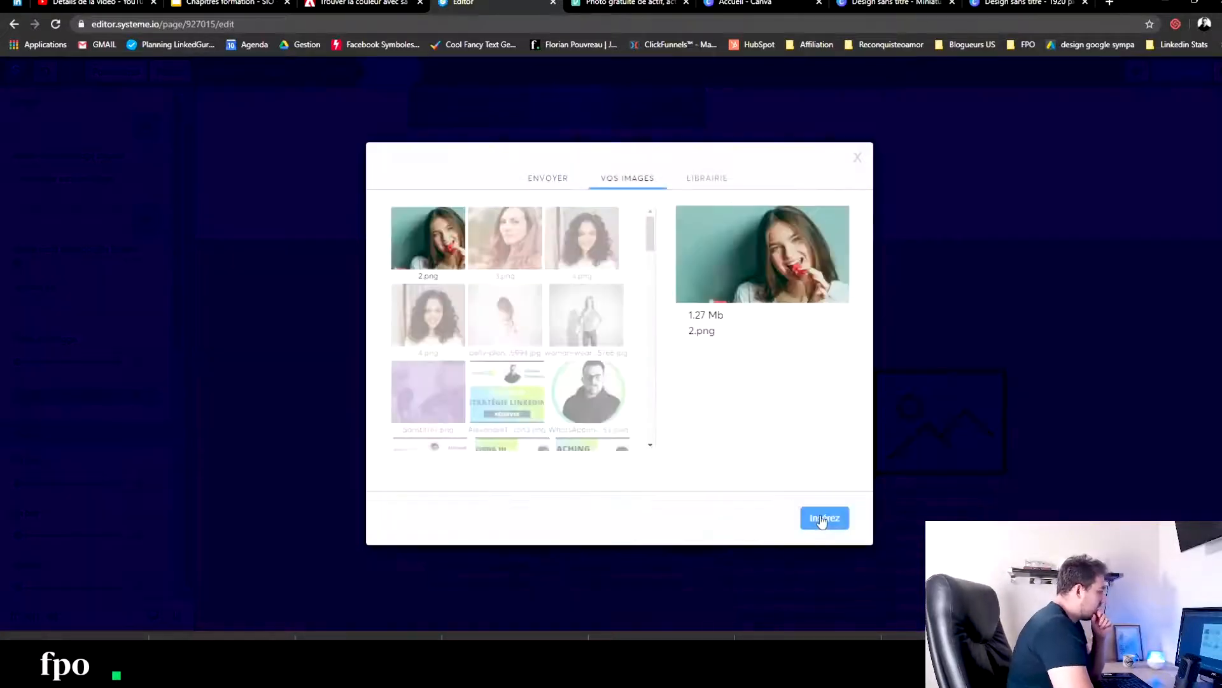
left_click(823, 514)
- Upload 1.png, the woman stretching her arm, and insert it as the fourth Témoignages image
left_click(909, 406)
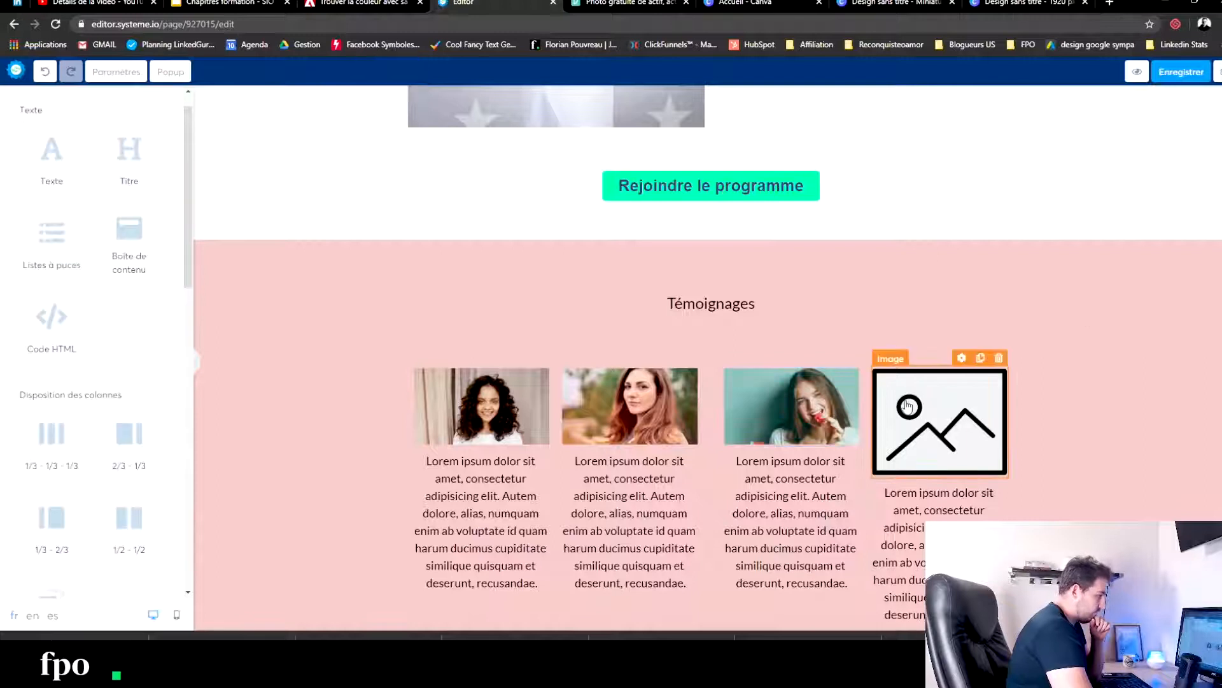
left_click(947, 455)
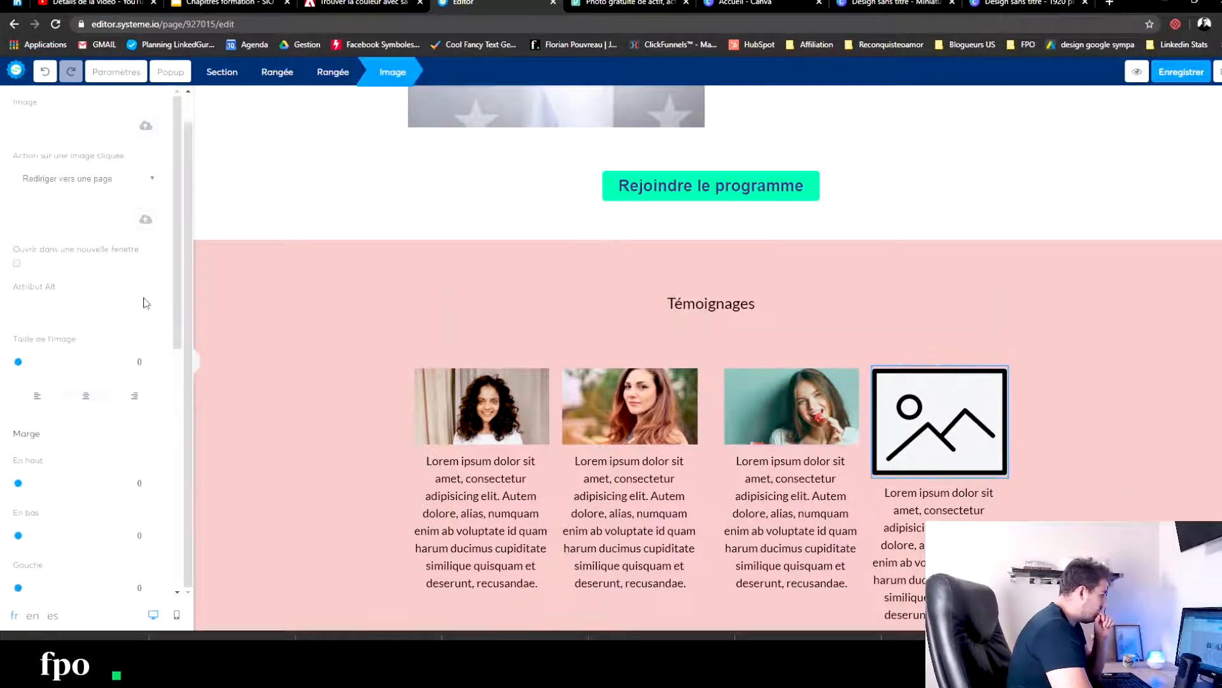
left_click(143, 126)
left_click_drag(589, 380, 517, 336)
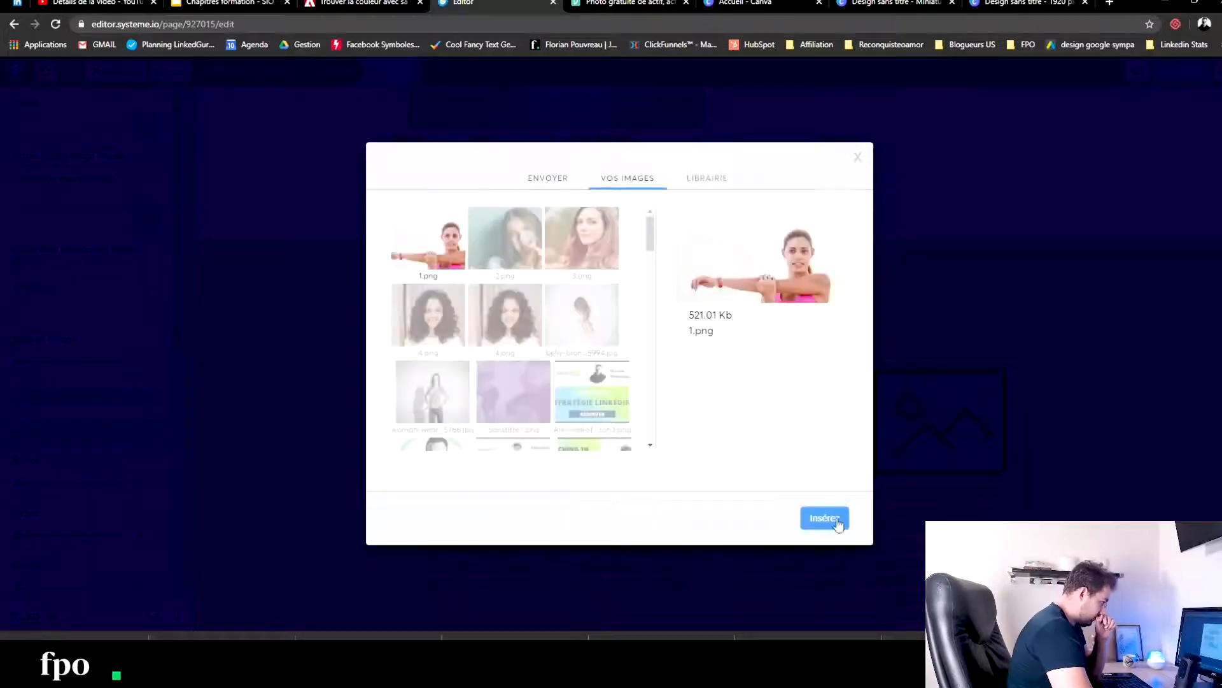
left_click(835, 519)
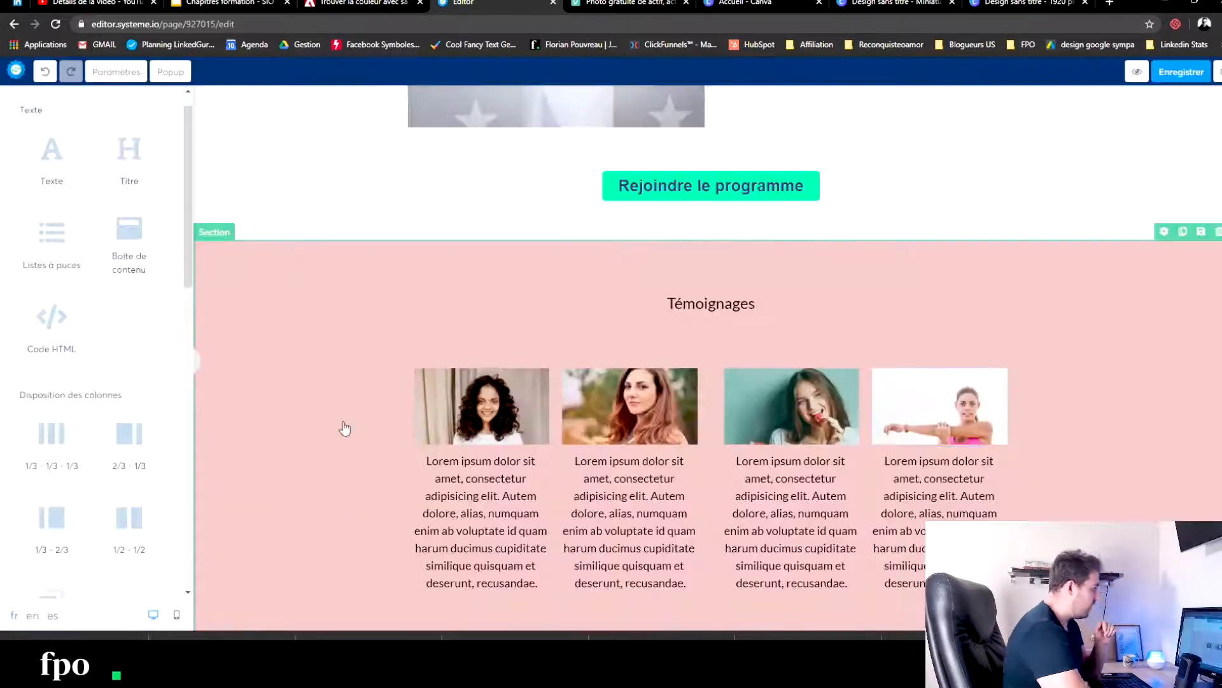
- Lighten the Témoignages section's background to the pale pink F1DCDC
left_click(314, 338)
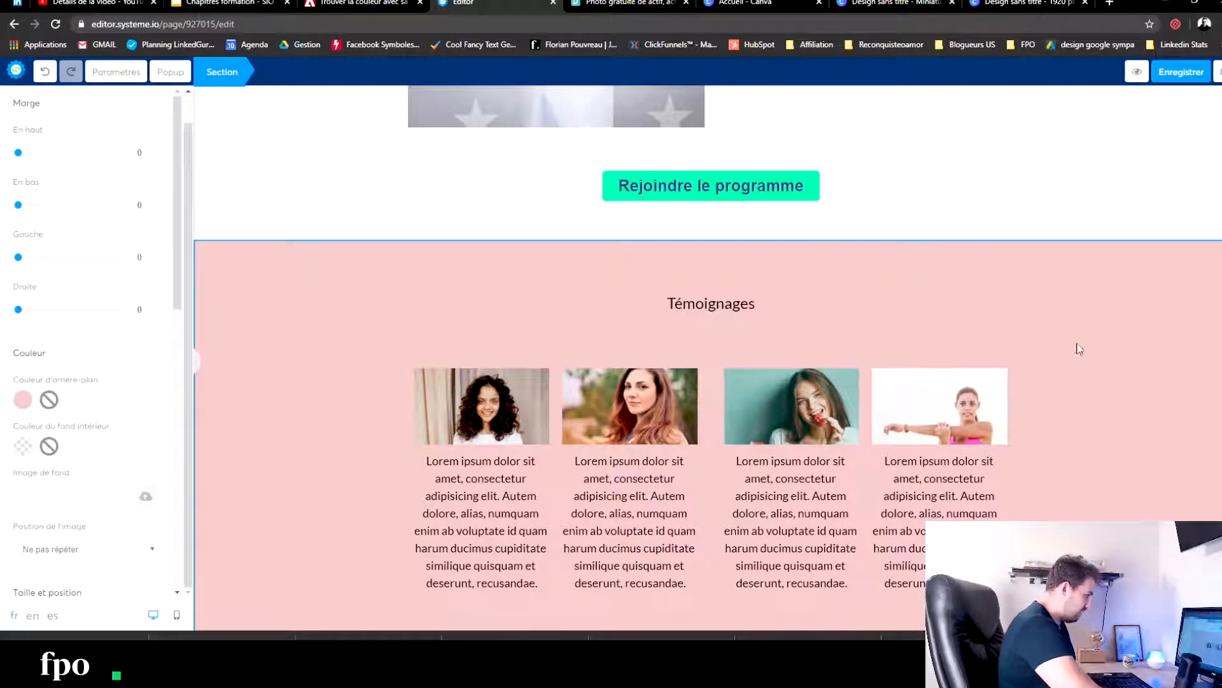
left_click(23, 400)
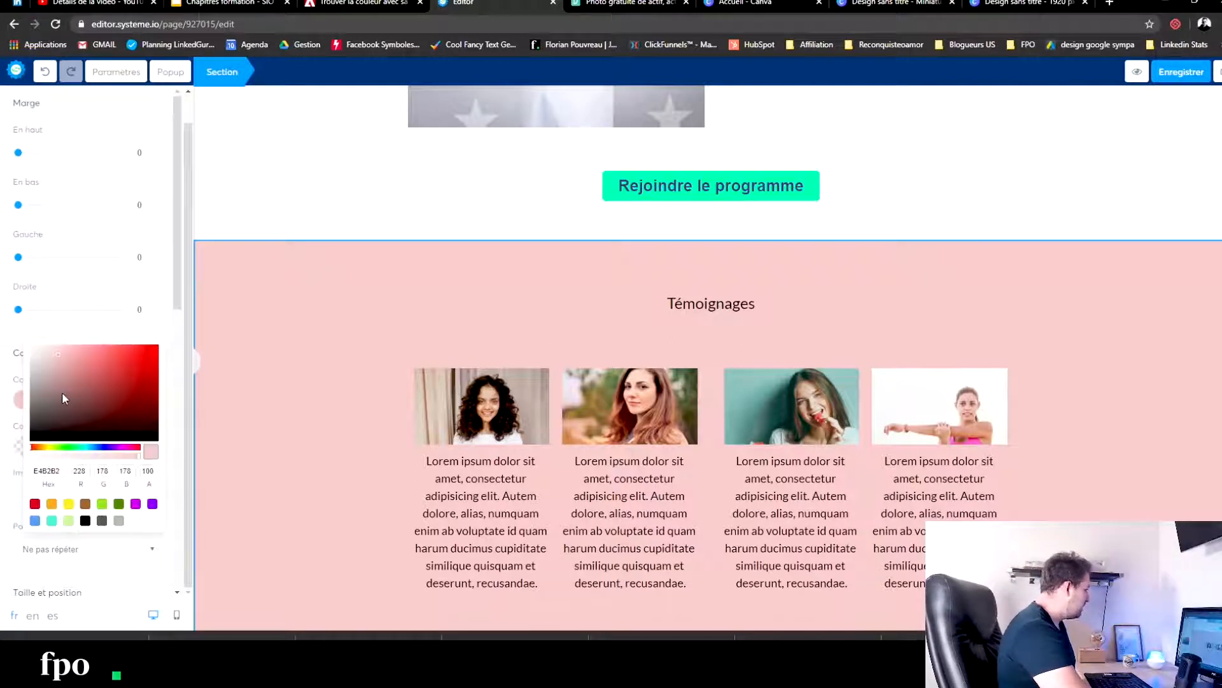
left_click_drag(55, 354, 41, 350)
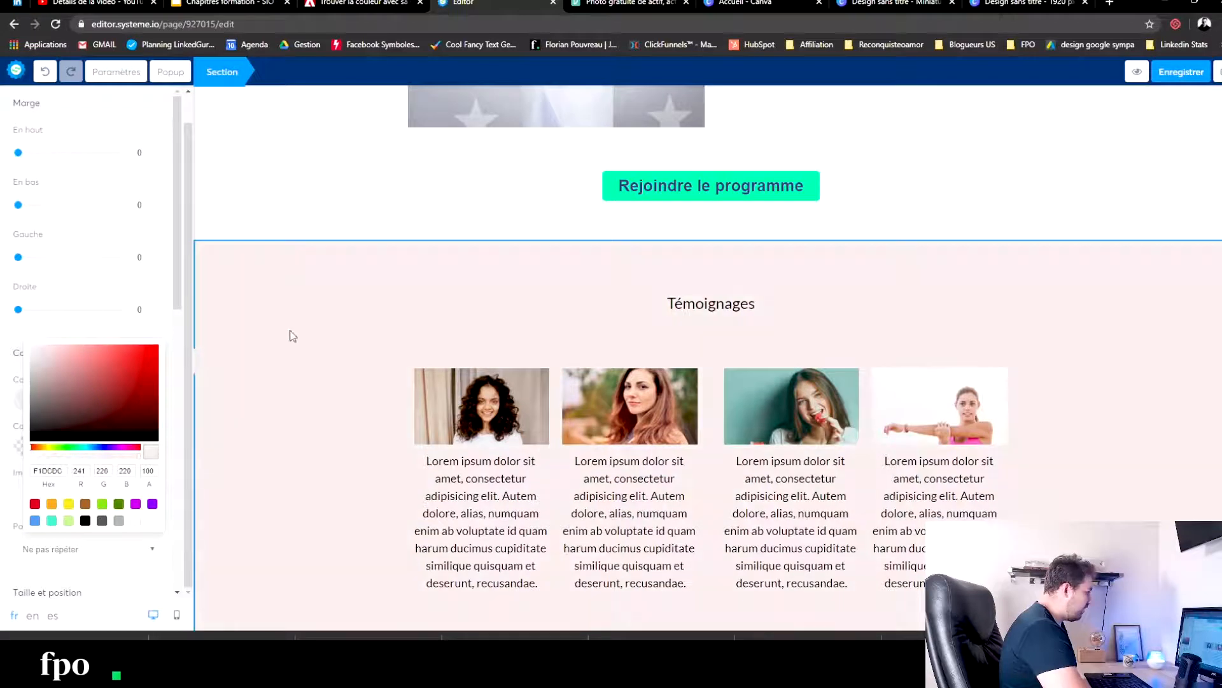
- Add a title between the first Témoignages portrait and its paragraph, and enter the curly-haired woman's first name
left_click(296, 308)
left_click(298, 310)
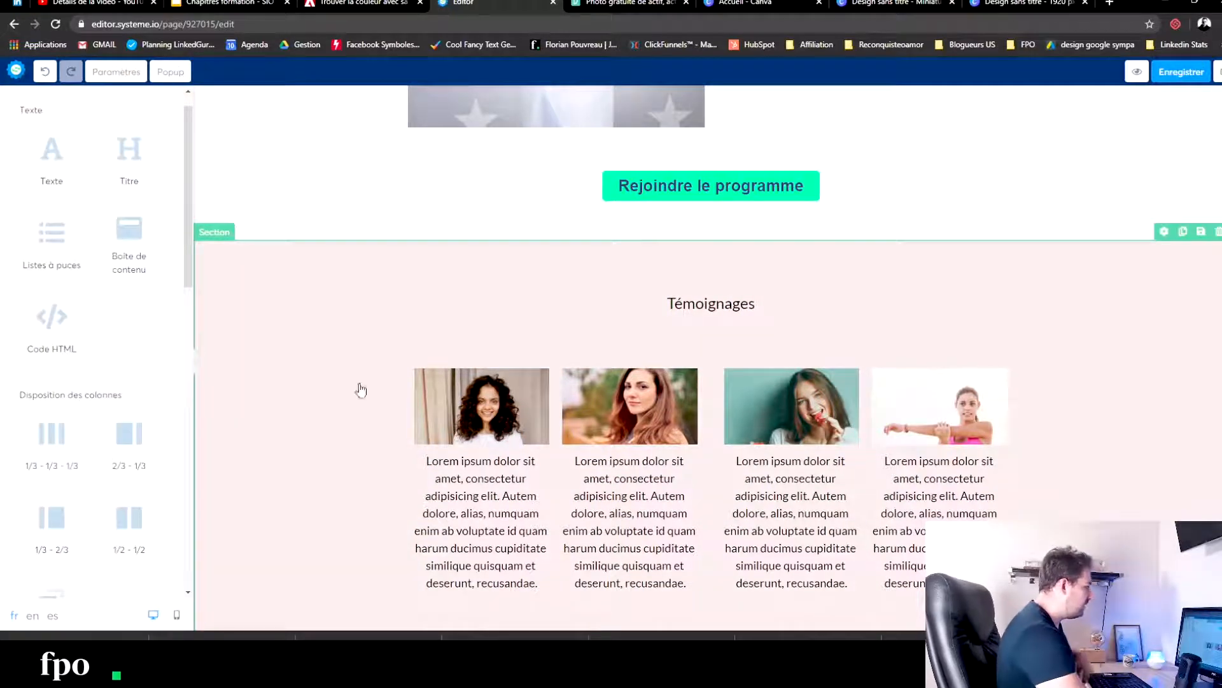
left_click_drag(123, 159, 474, 453)
type("Marie")
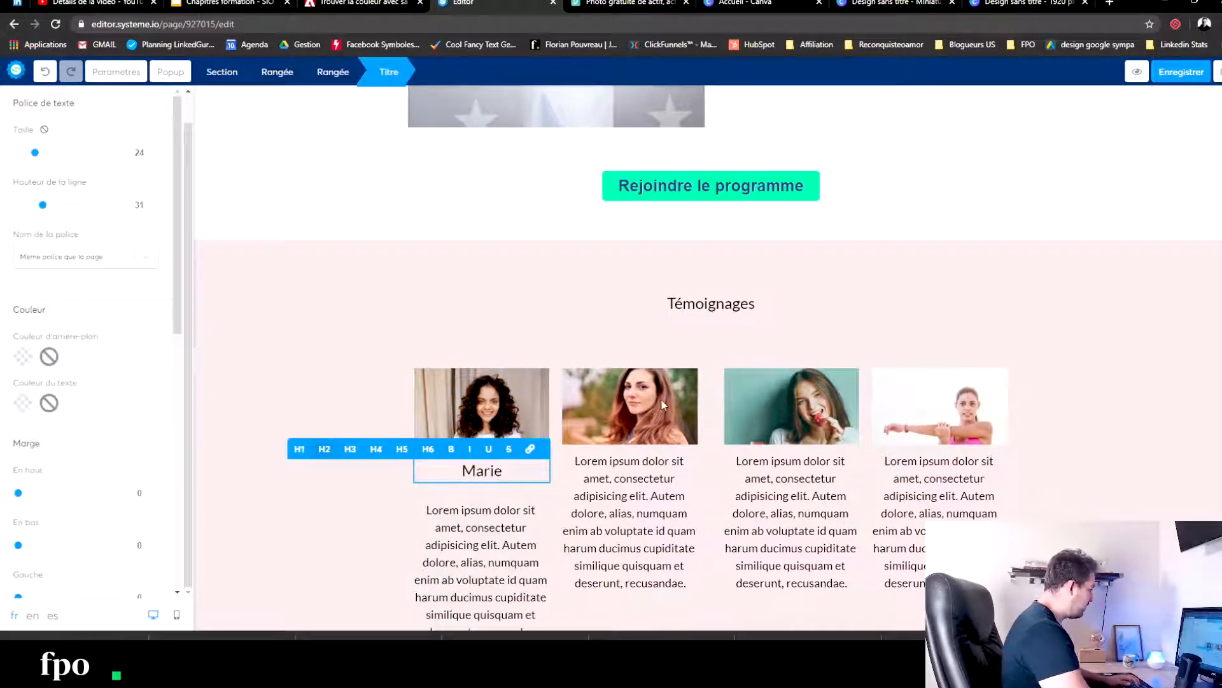
key("BackSpace")
key("BackSpace")
key("BackSpace")
key("BackSpace")
key("BackSpace")
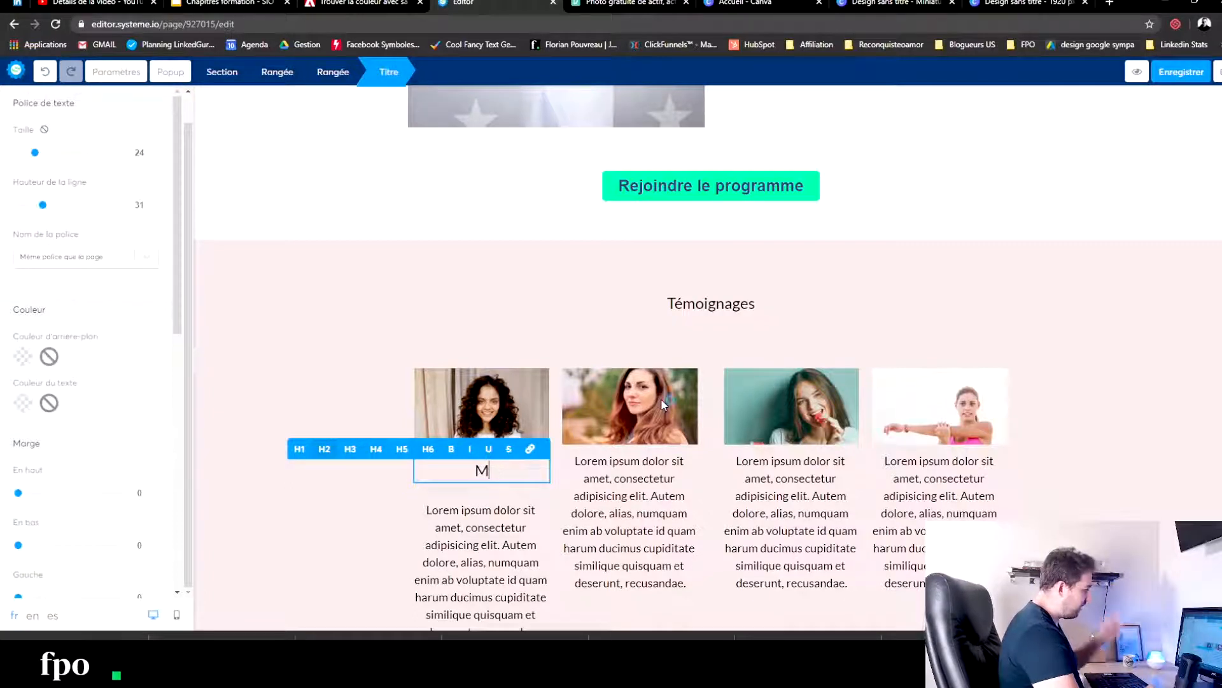
type("Julie")
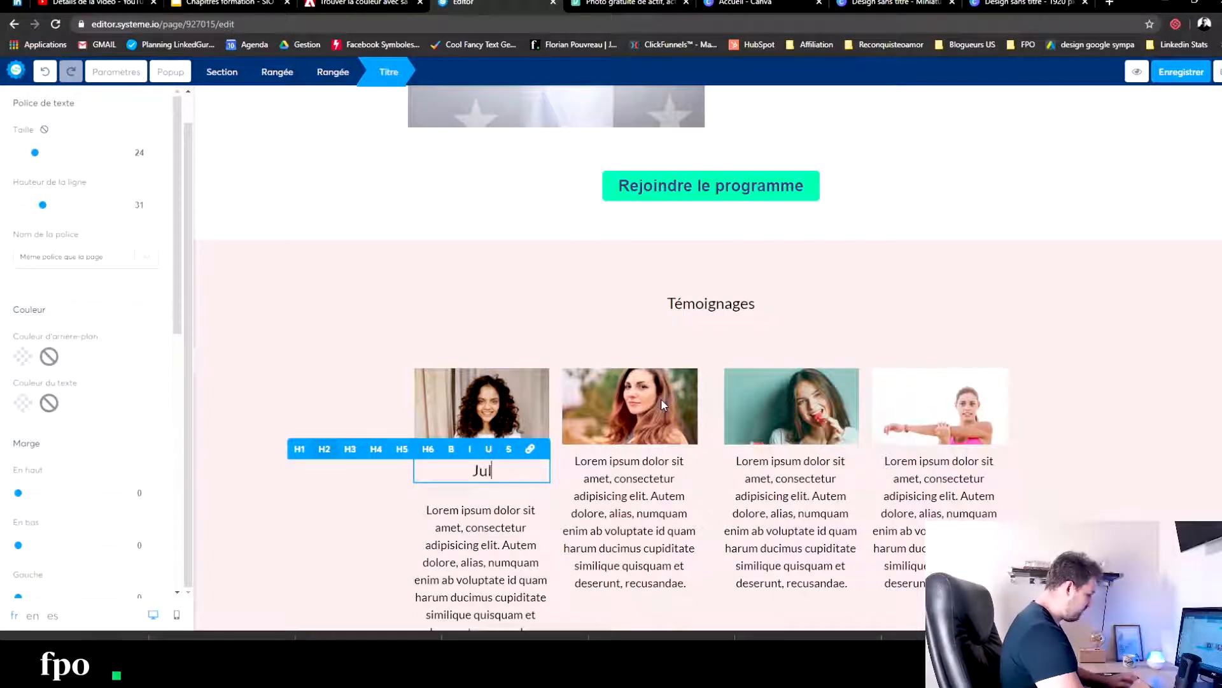
- Add a title under the second Témoignages portrait and enter the auburn-haired woman's first name
left_click(314, 282)
left_click_drag(130, 159, 627, 466)
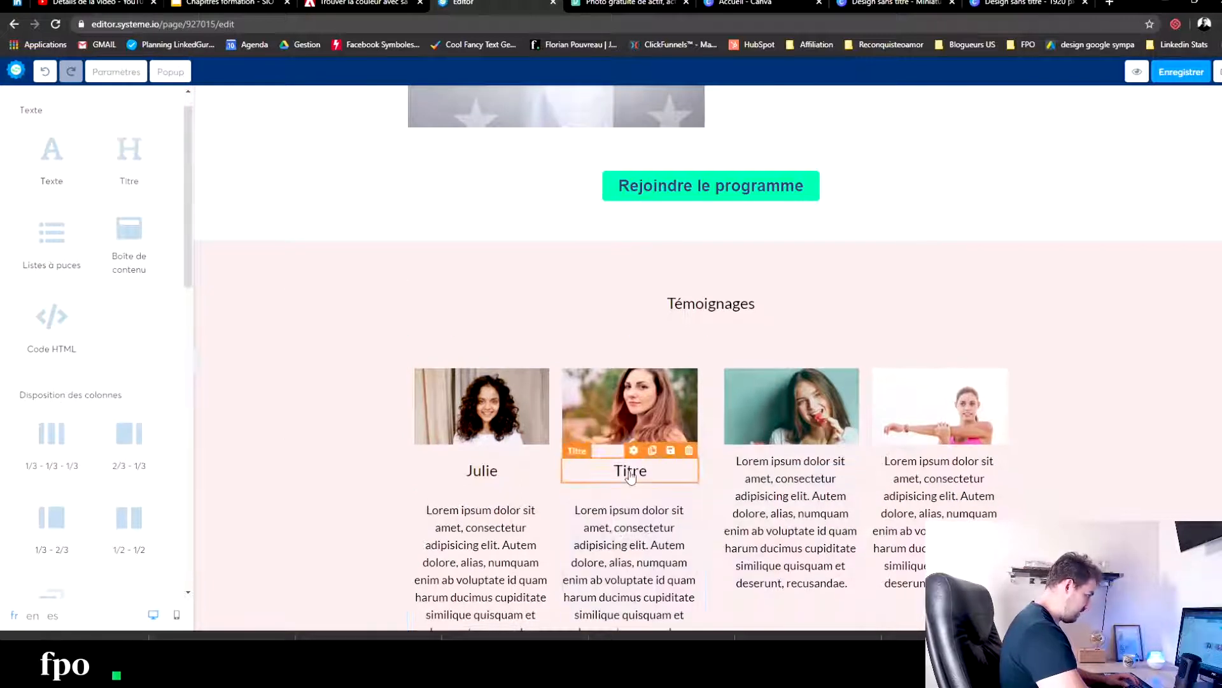
double_click(629, 471)
type("Ananda")
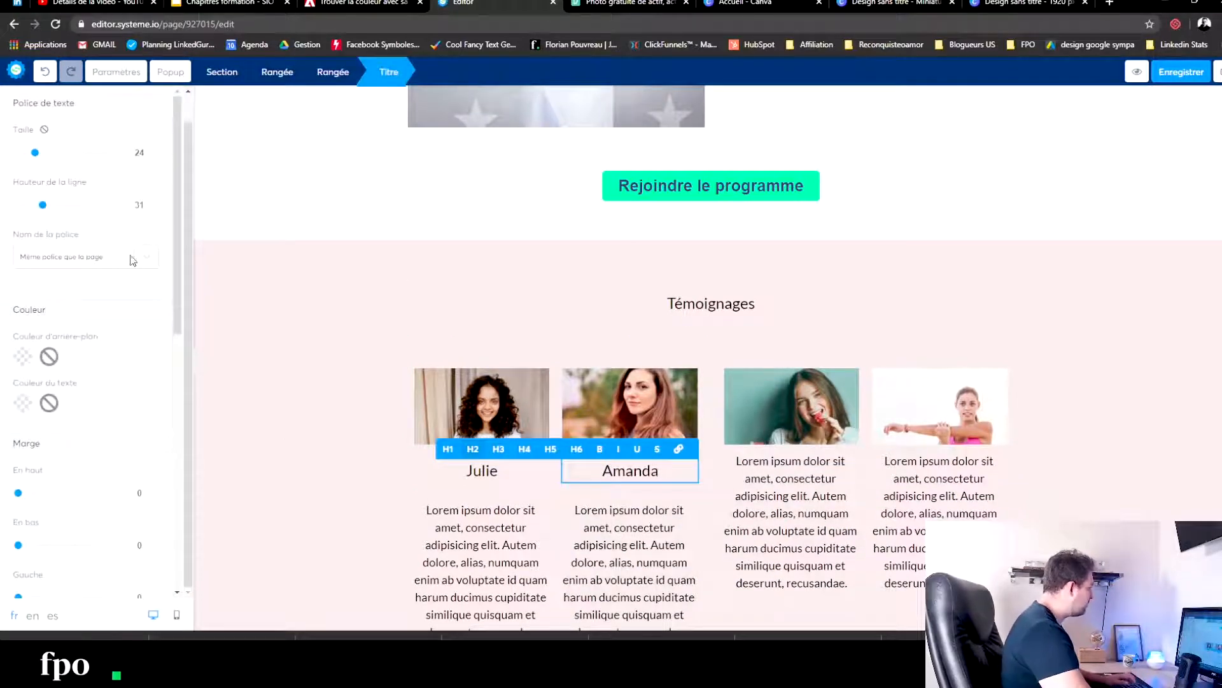
- Add a title under the third Témoignages portrait and enter the first name of the woman eating watermelon
left_click(277, 296)
left_click_drag(149, 181, 796, 468)
double_click(798, 470)
type("Lucie")
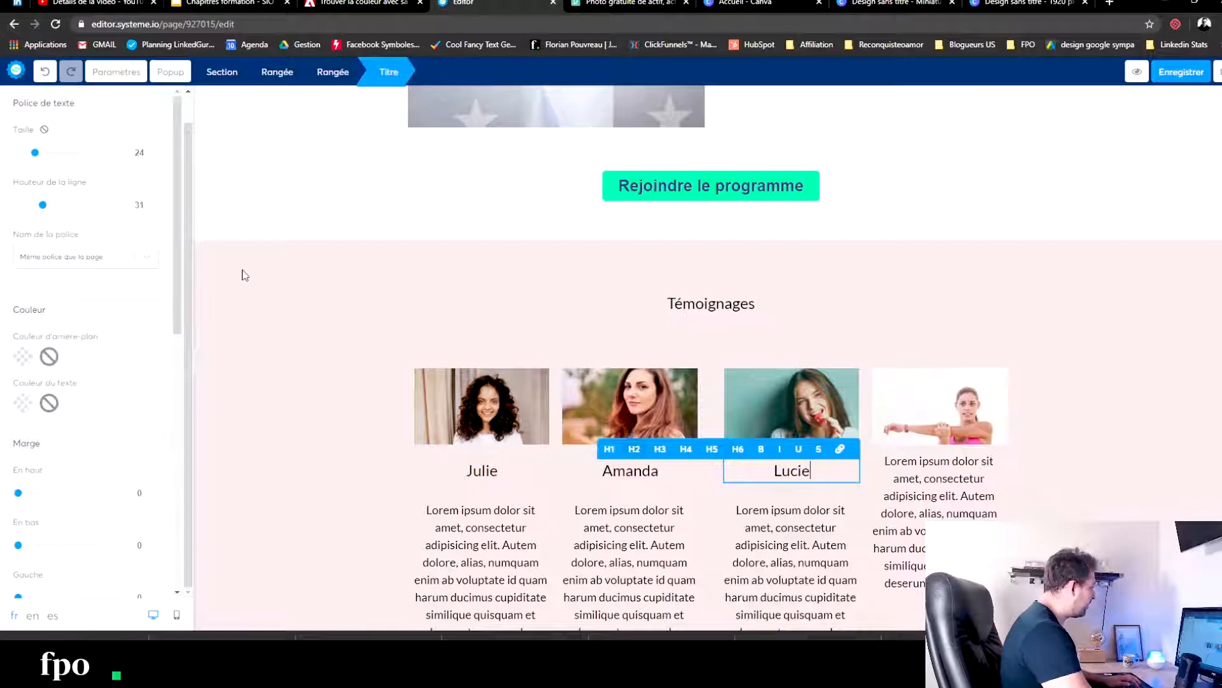
- Add a title under the fourth Témoignages portrait and enter the first name of the woman stretching her arm
left_click(357, 303)
left_click_drag(131, 156, 949, 469)
double_click(942, 473)
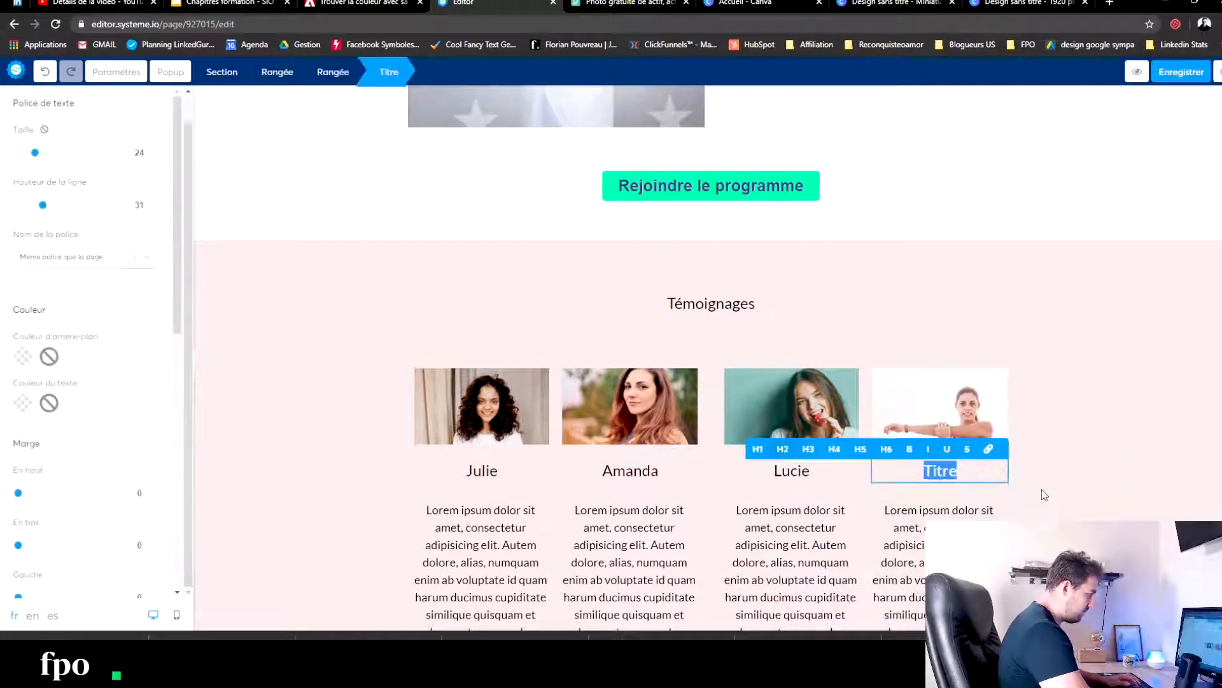
type("Helen")
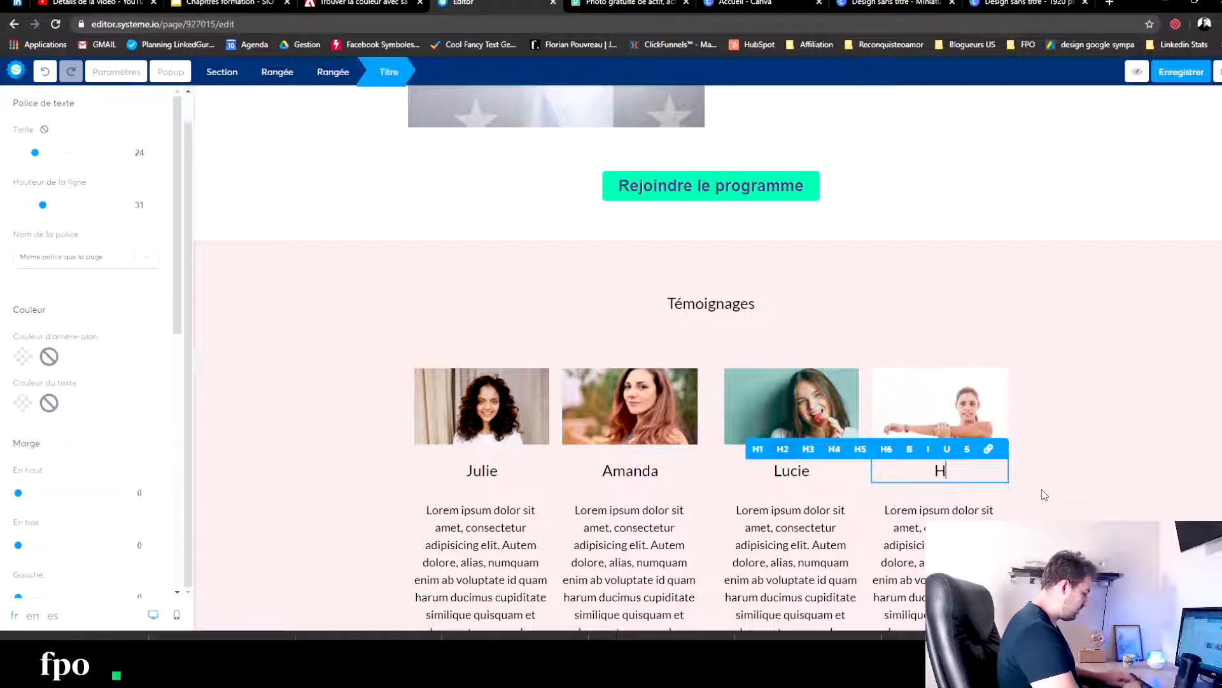
left_click(343, 506)
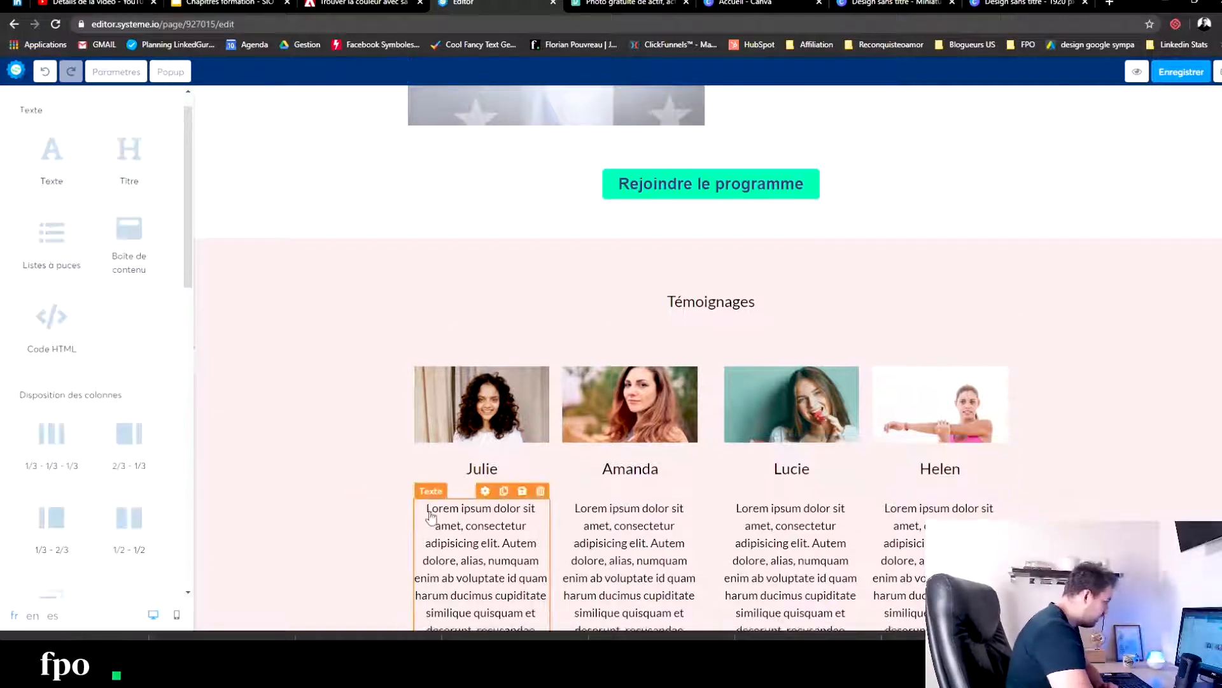
- Replace the "Cliquez ici" button below the testimonials with a duplicate of the "Rejoindre le programme" button from the section above
scroll(637, 414, "down", 3)
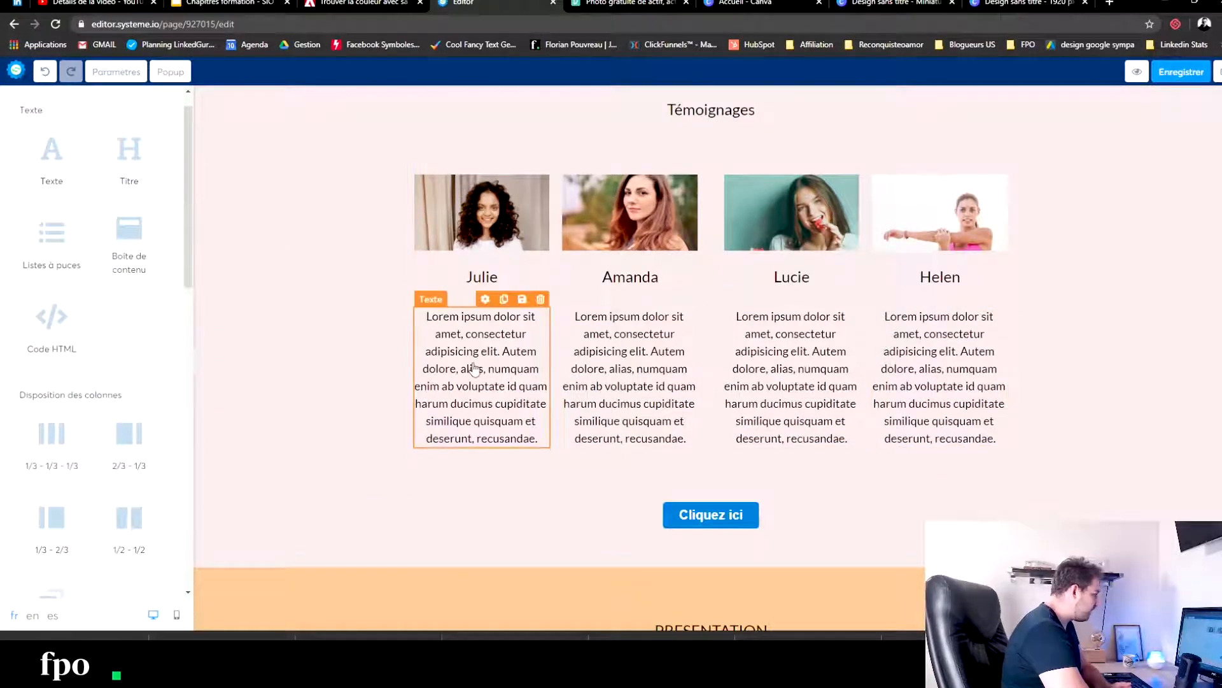
scroll(724, 450, "up", 8)
scroll(724, 450, "down", 3)
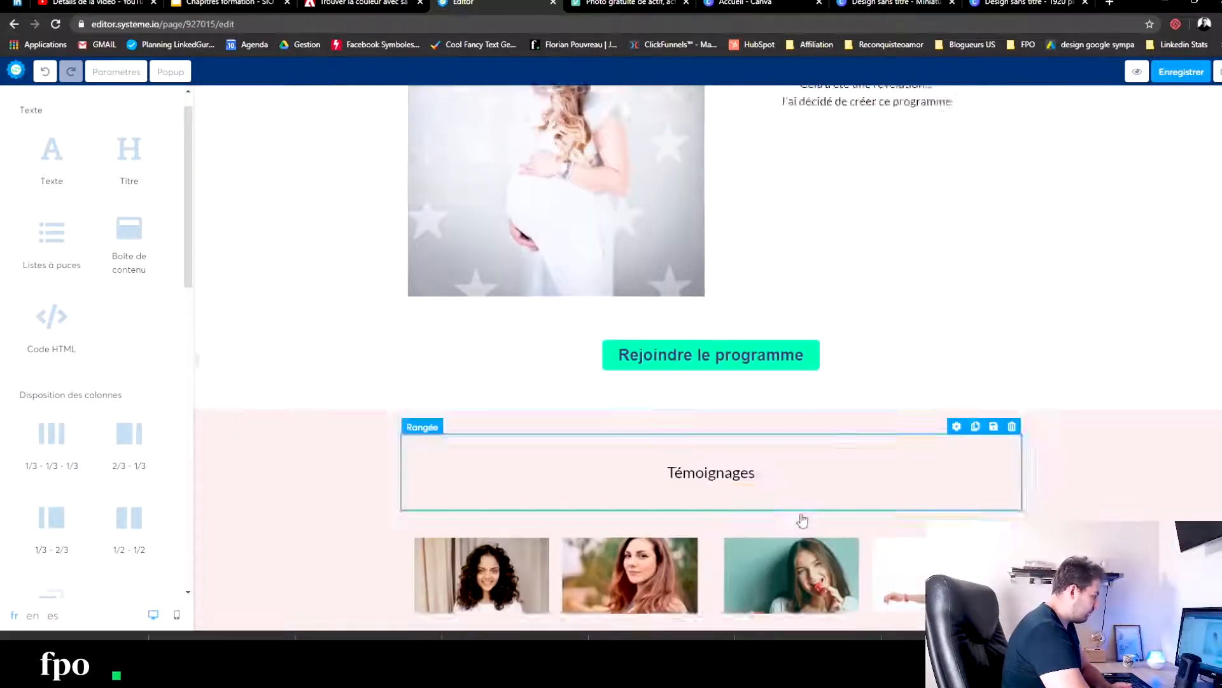
left_click(969, 291)
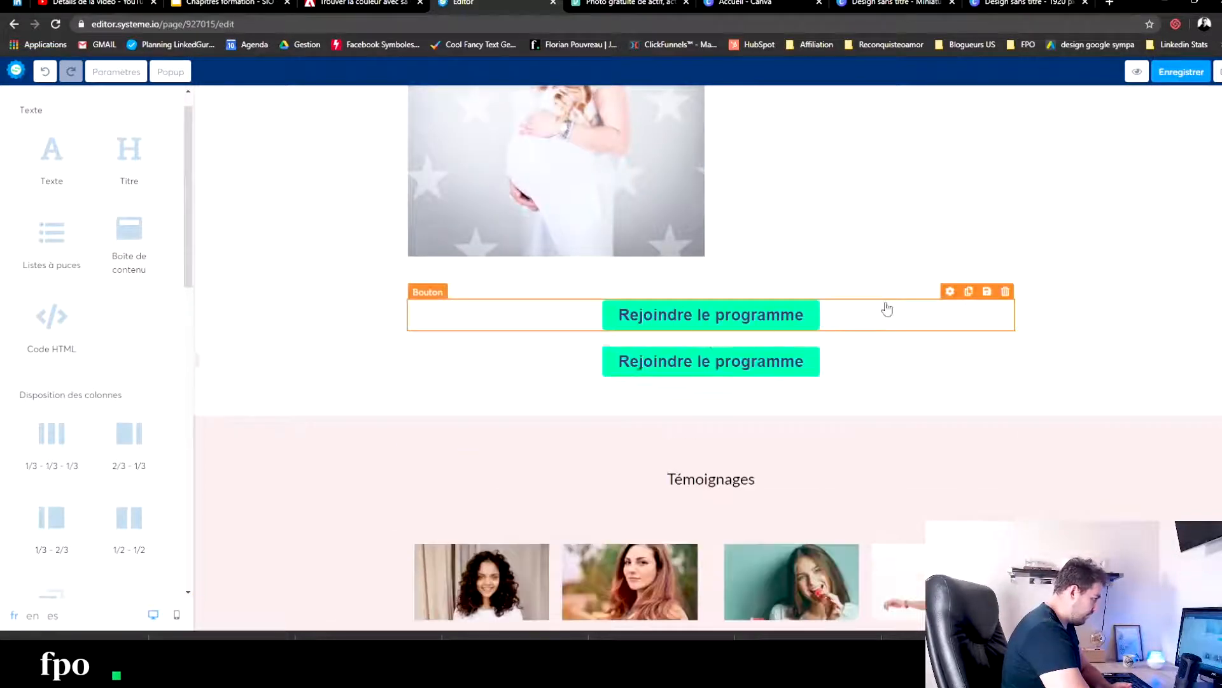
left_click_drag(698, 362, 694, 433)
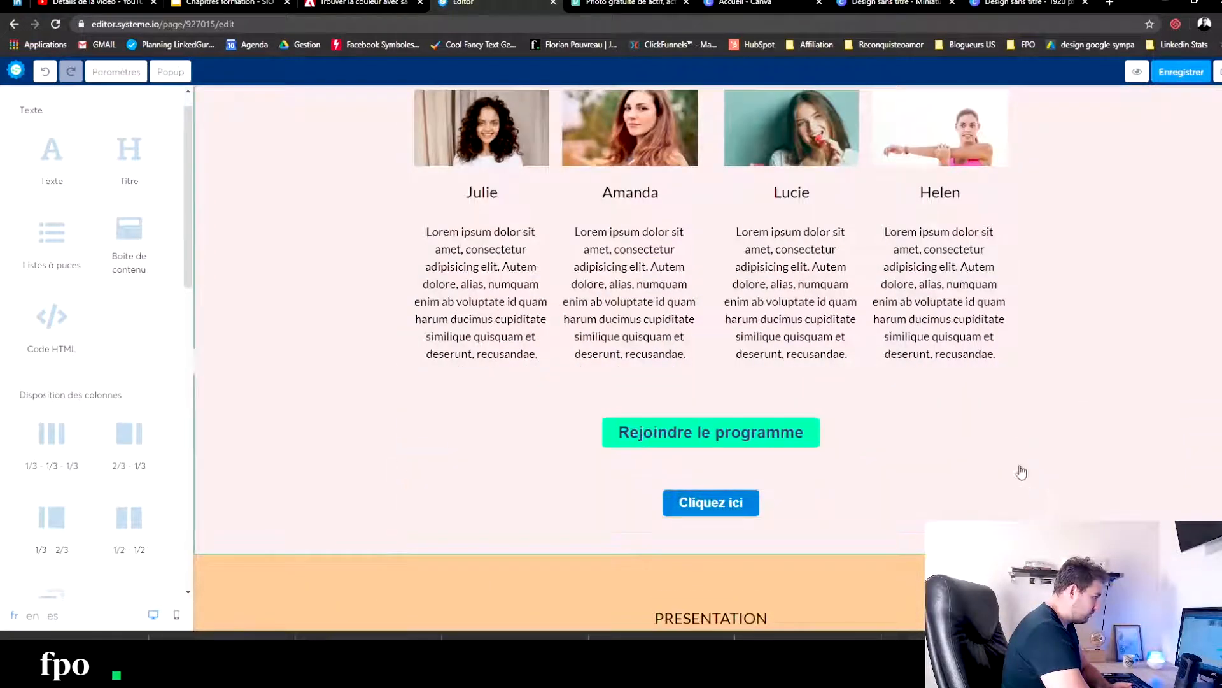
left_click(1011, 452)
left_click(674, 97)
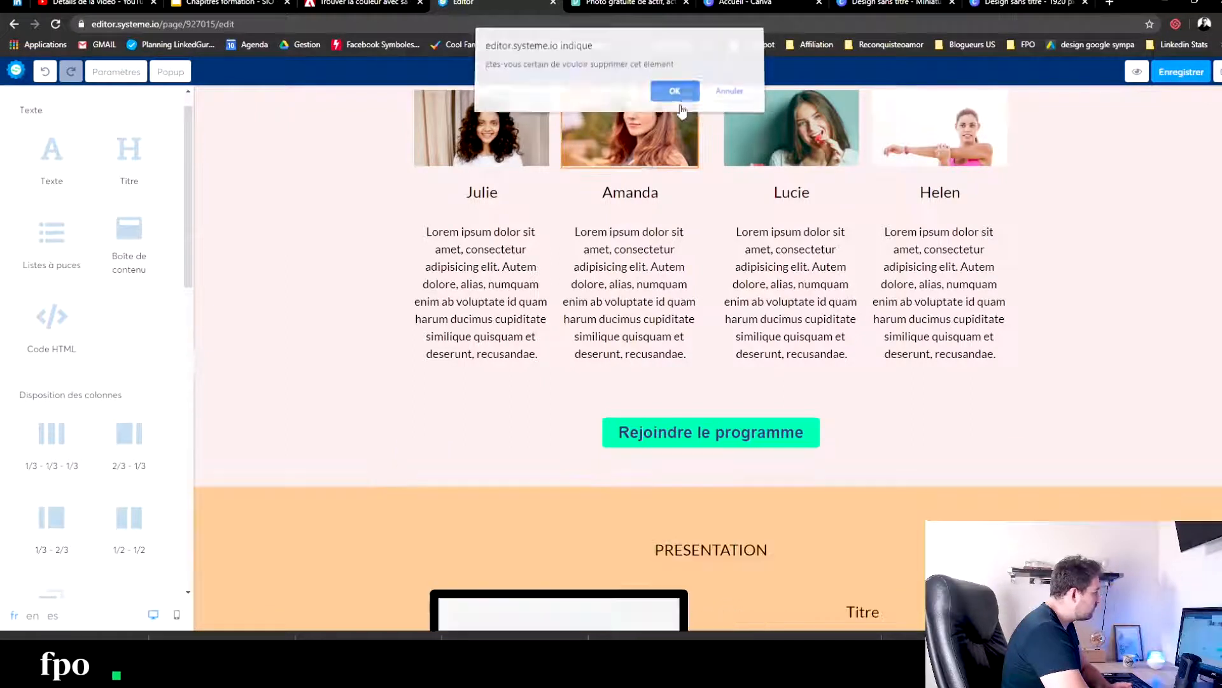
- Select the first placeholder image in the PRESENTATION section, switch to Pexels and search for "home fitness" photos
scroll(312, 407, "down", 7)
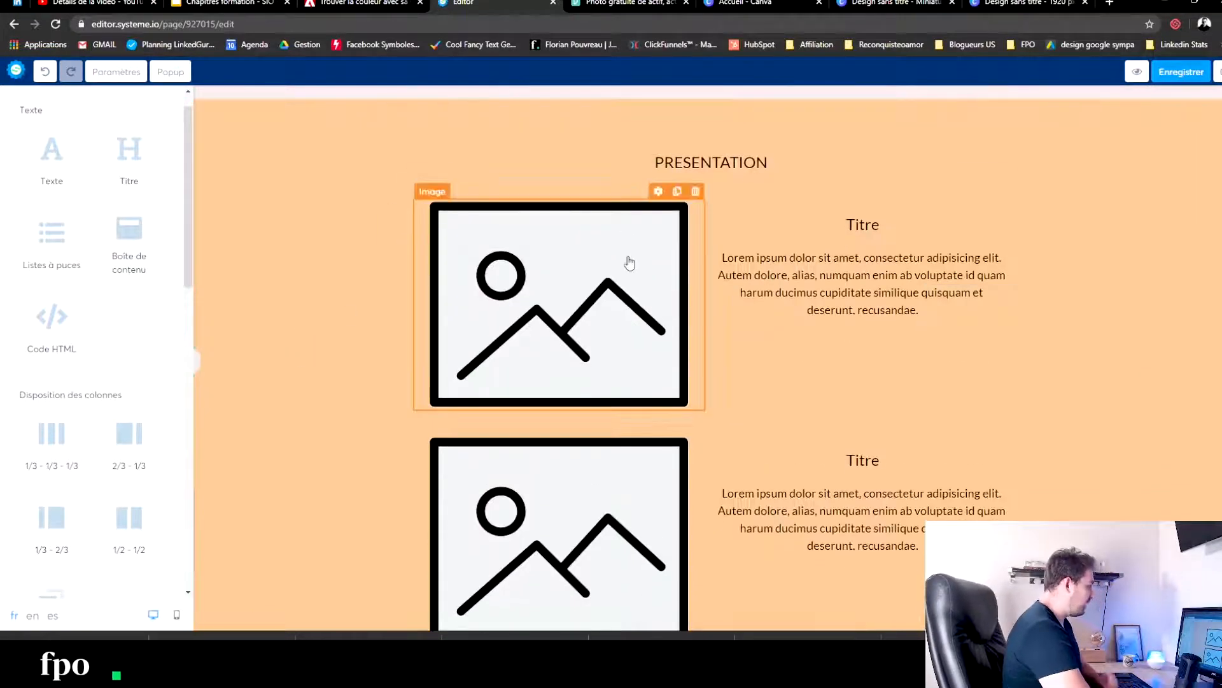
left_click(628, 263)
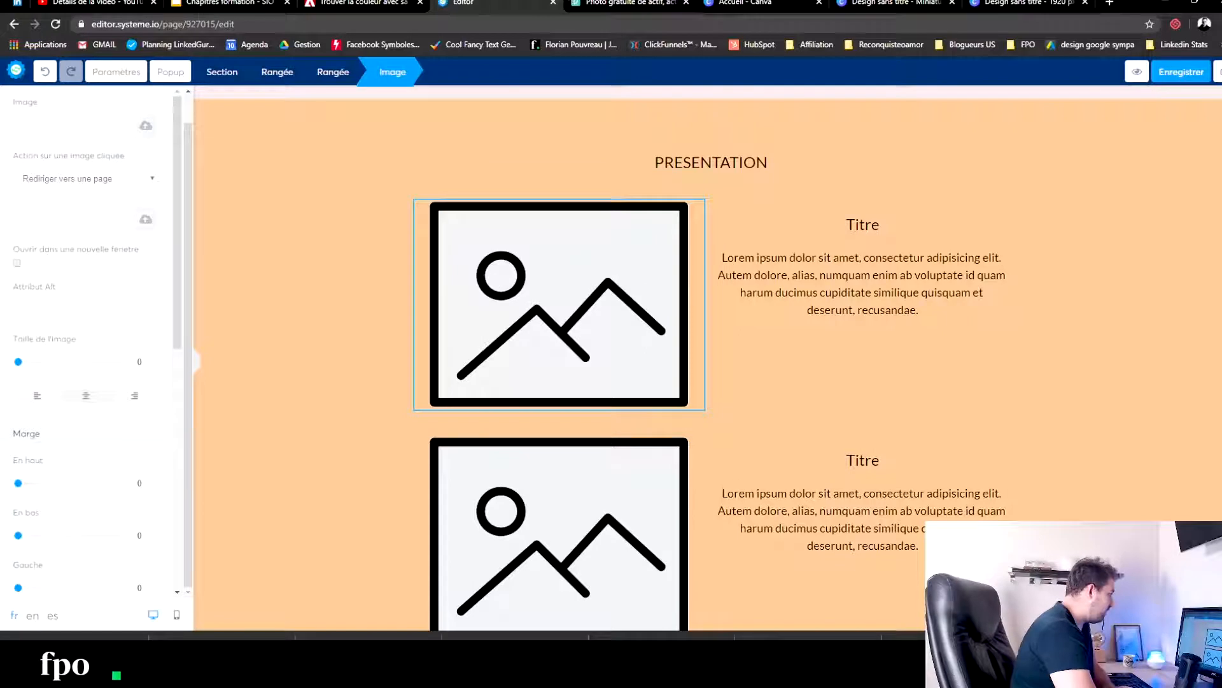
left_click(627, 3)
left_click(1114, 192)
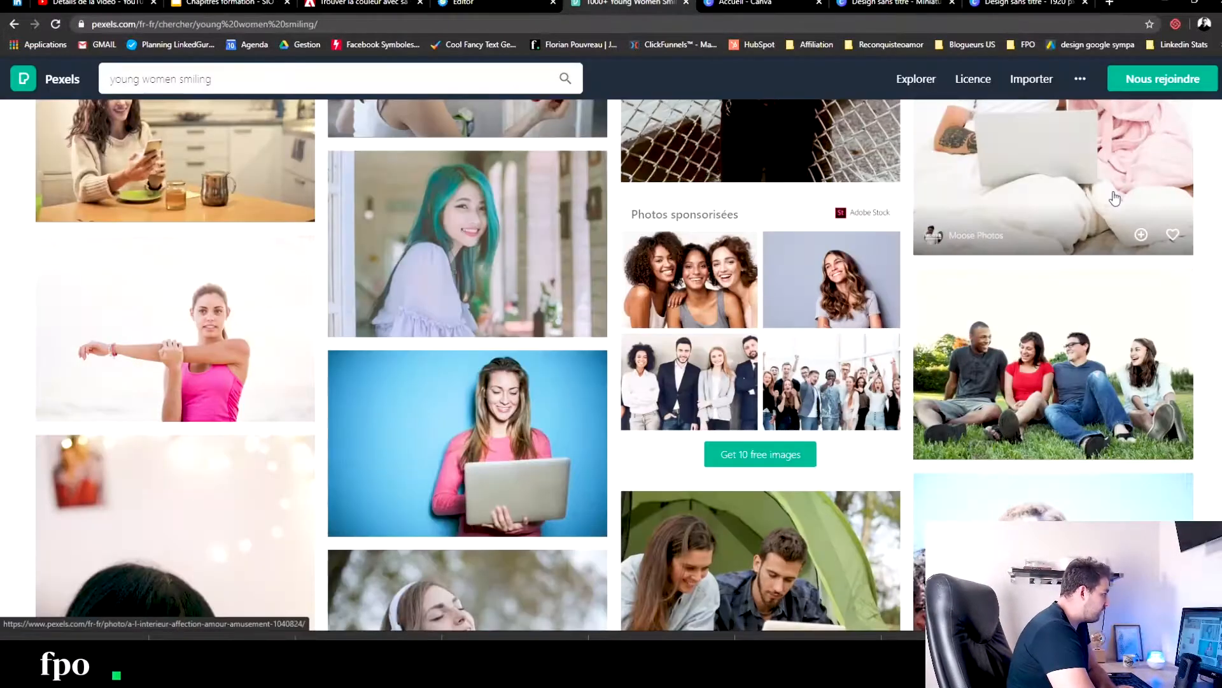
scroll(1120, 192, "up", 15)
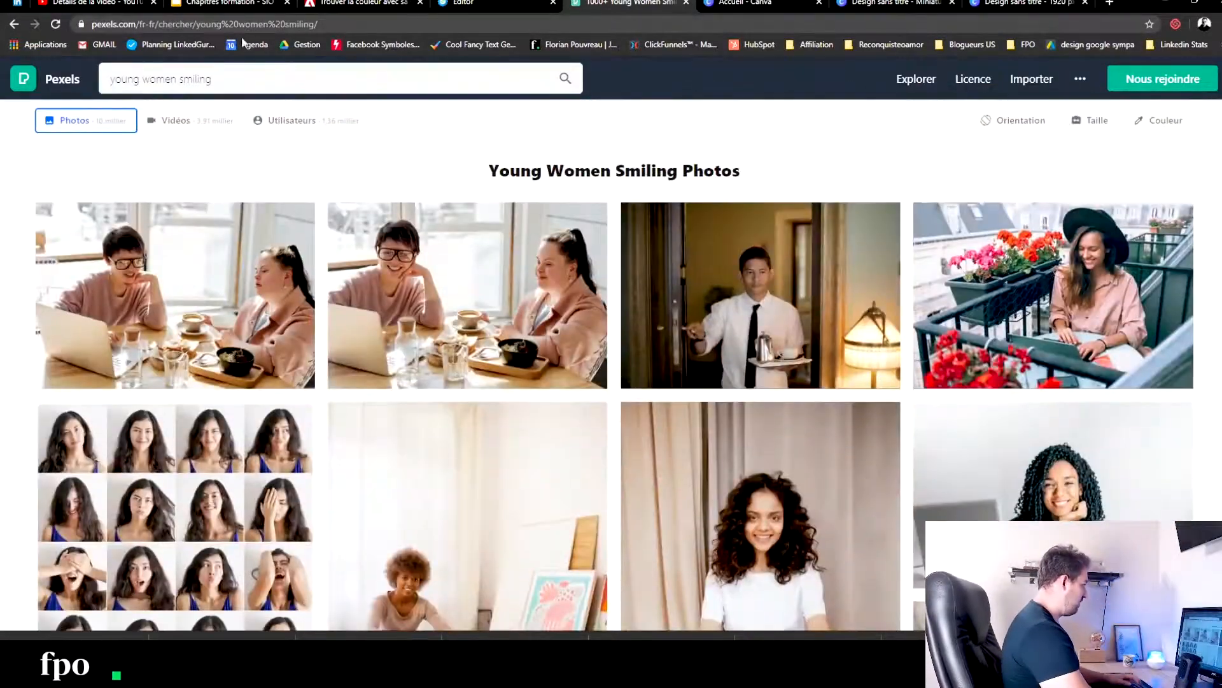
left_click(246, 79)
type("home fir")
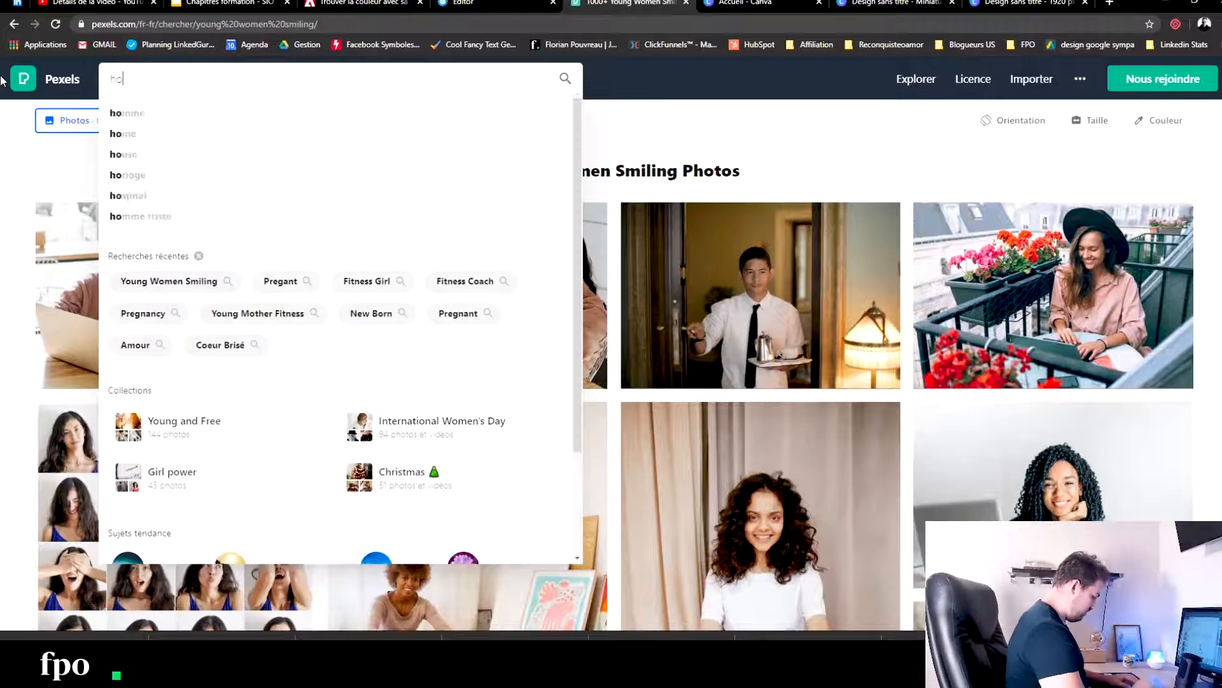
key("BackSpace")
type("tnes")
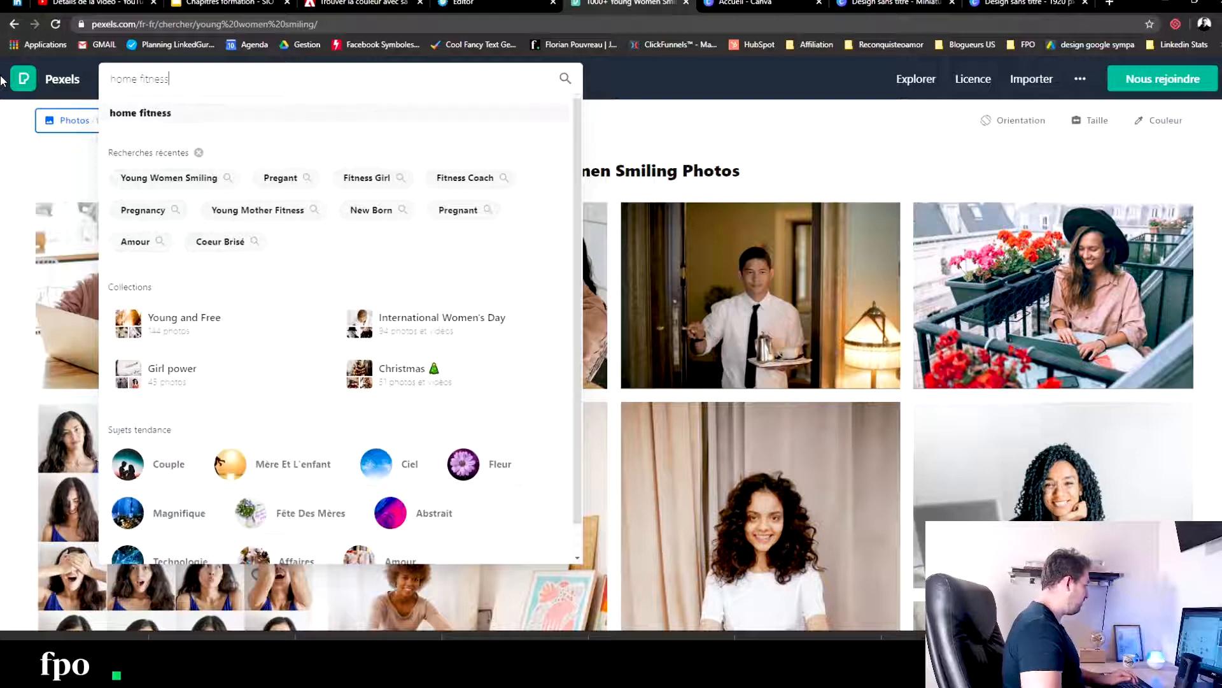
type("s")
key("Return")
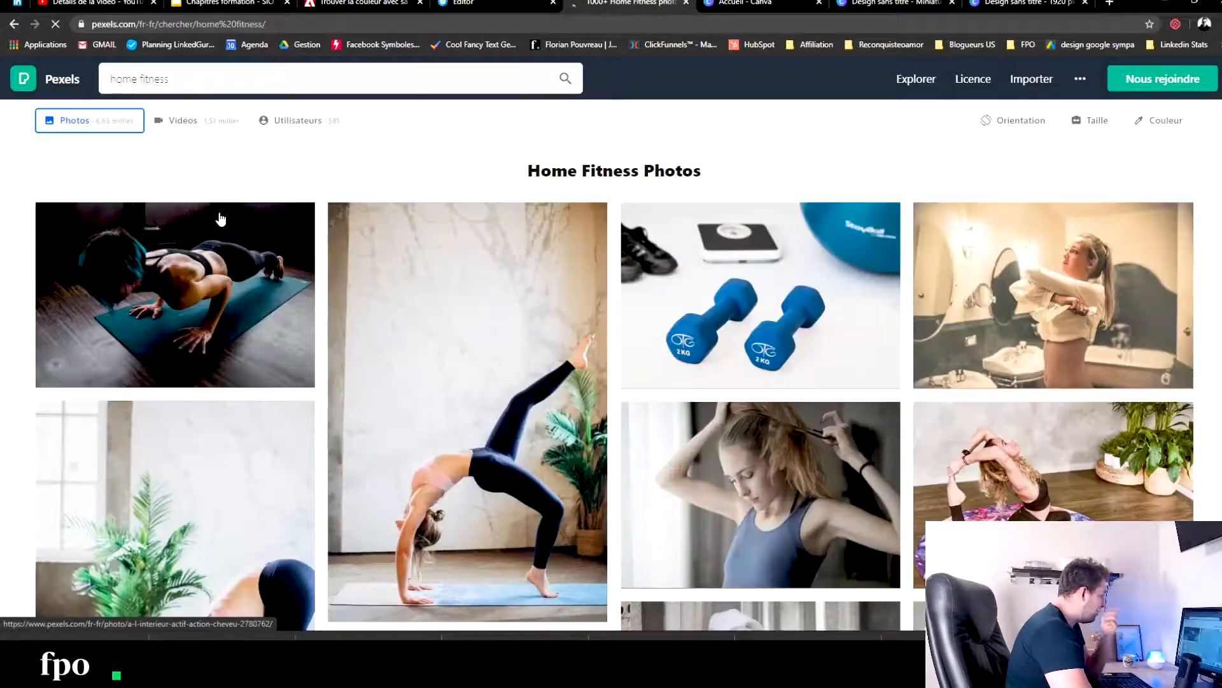
- Preview the blue dumbbells photo and look through the home fitness results for a suitable PRESENTATION image
left_click(818, 290)
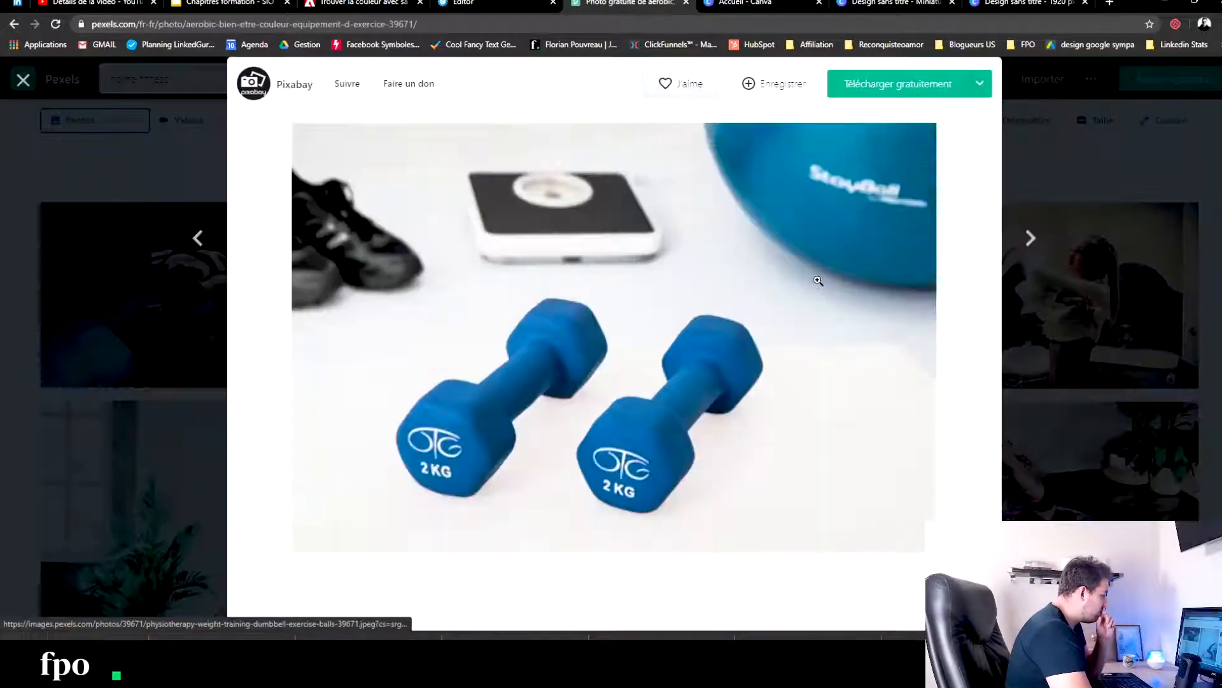
left_click(1045, 269)
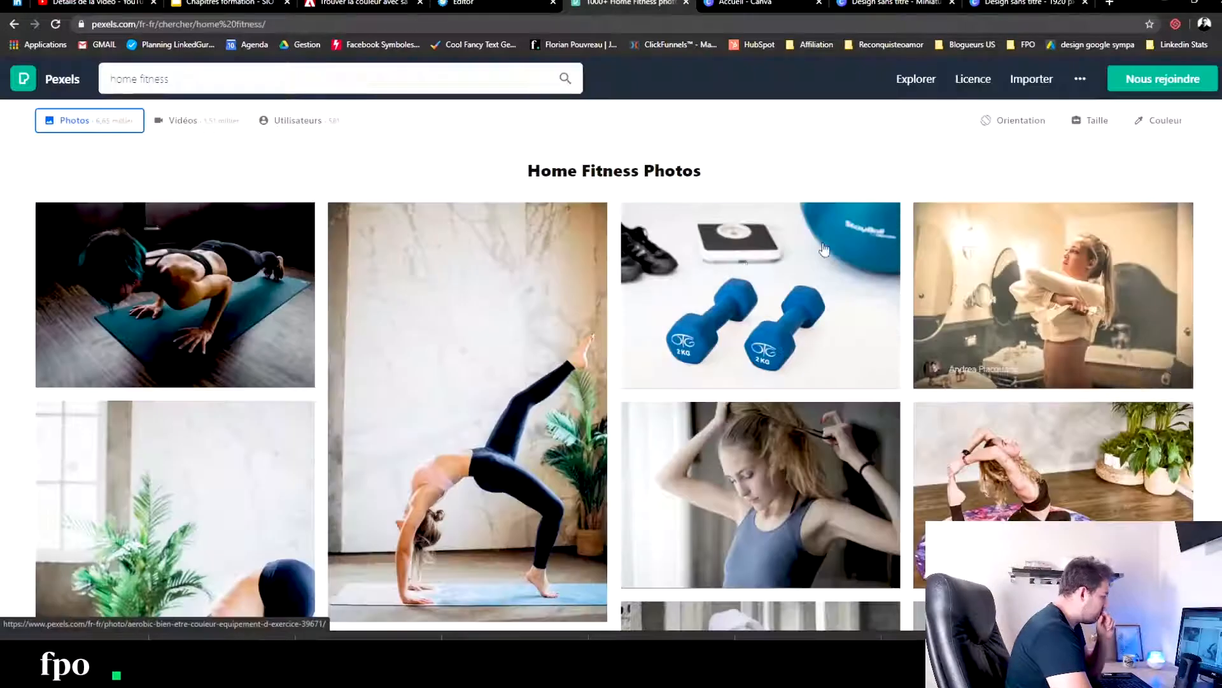
scroll(507, 194, "down", 10)
scroll(508, 194, "down", 5)
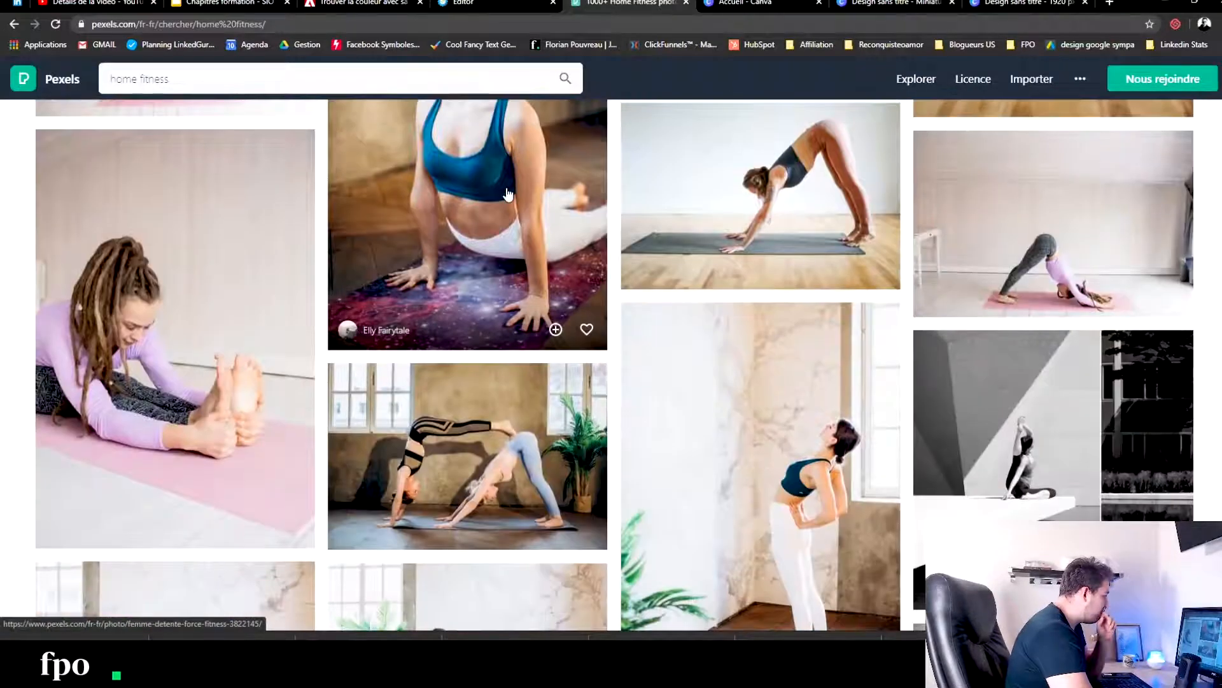
scroll(506, 193, "down", 5)
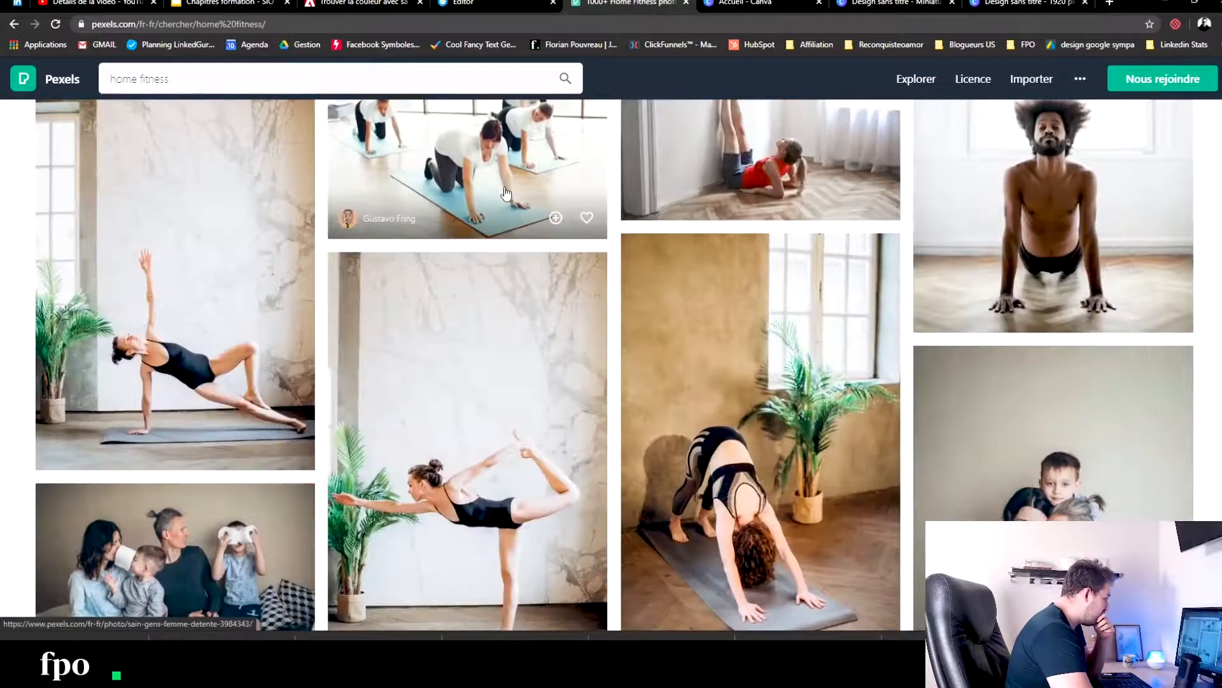
scroll(507, 191, "down", 15)
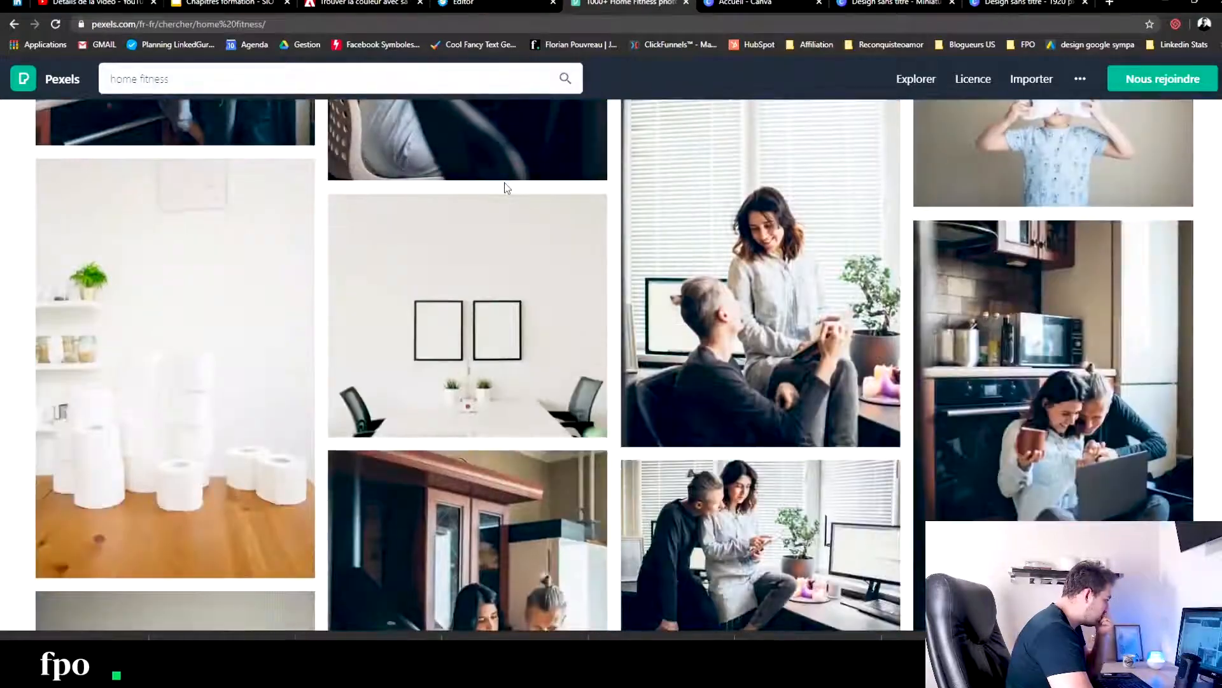
scroll(505, 188, "down", 15)
scroll(505, 185, "up", 20)
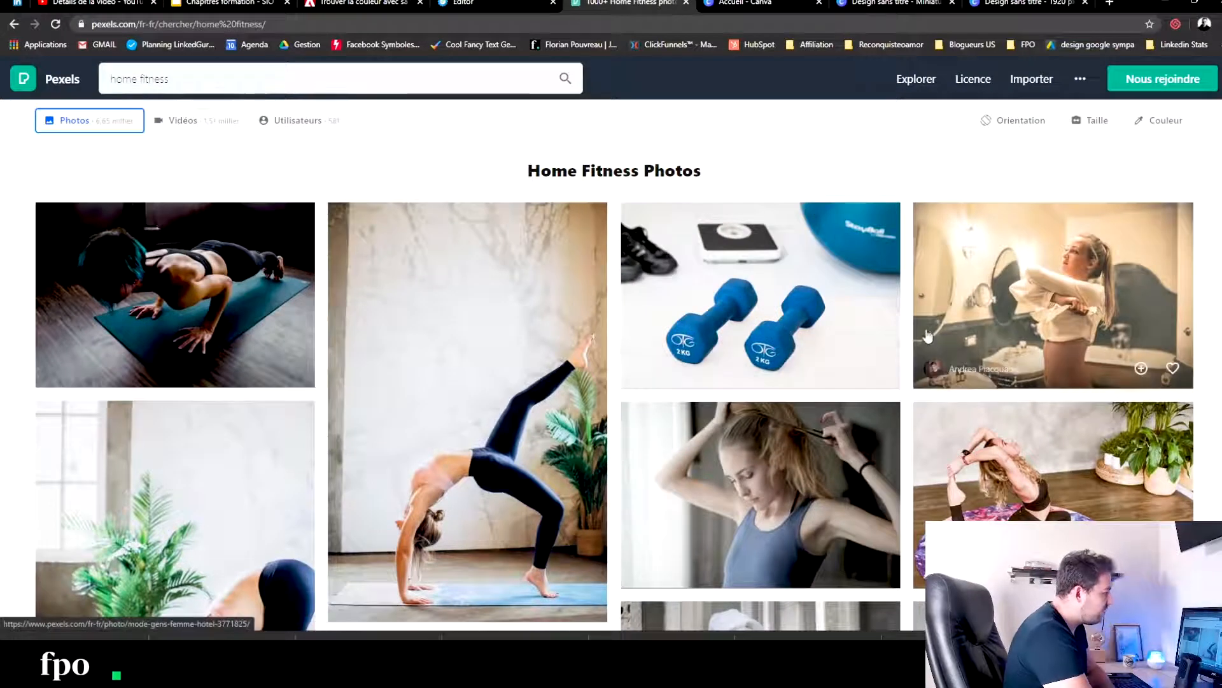
scroll(842, 295, "down", 3)
scroll(817, 216, "up", 2)
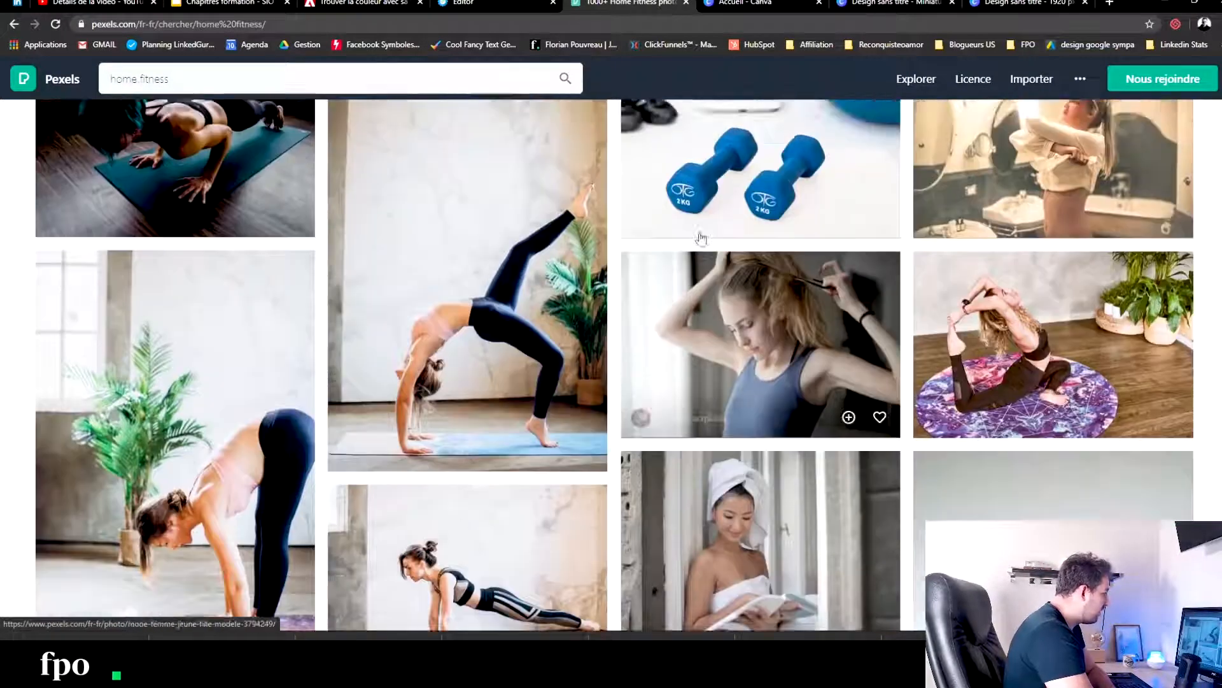
scroll(197, 363, "down", 4)
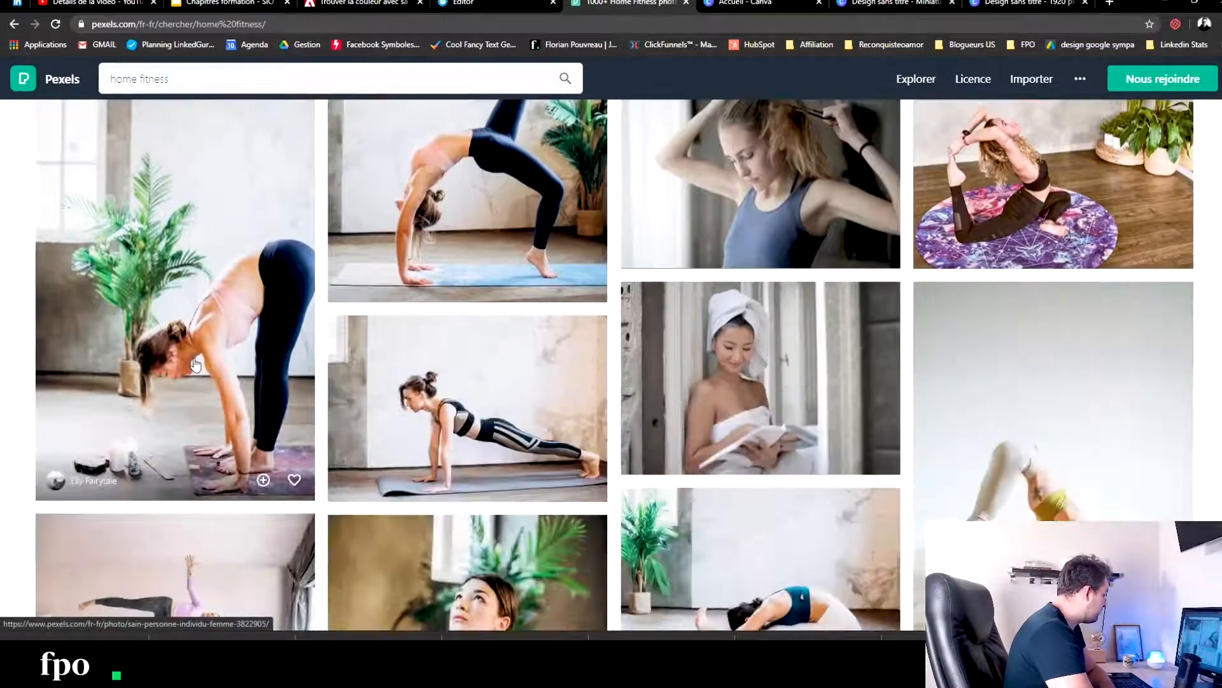
scroll(140, 239, "up", 4)
scroll(140, 239, "up", 1)
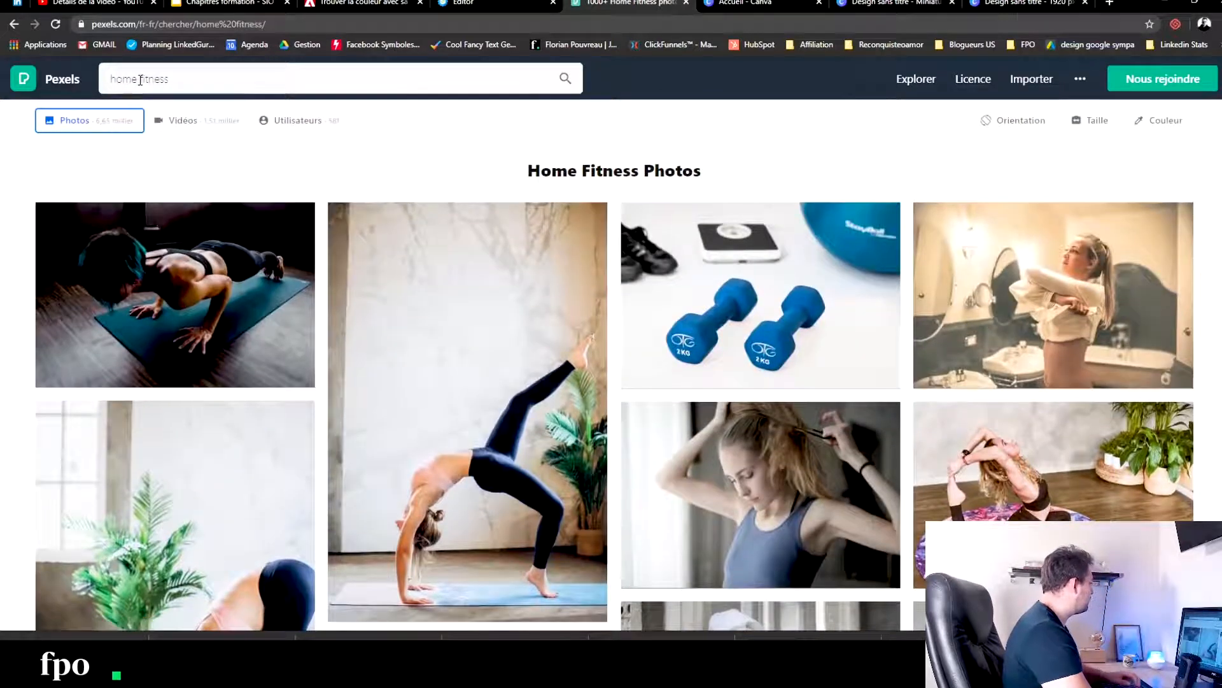
- Search Pexels for "training at home" and look through the resulting photos
triple_click(165, 80)
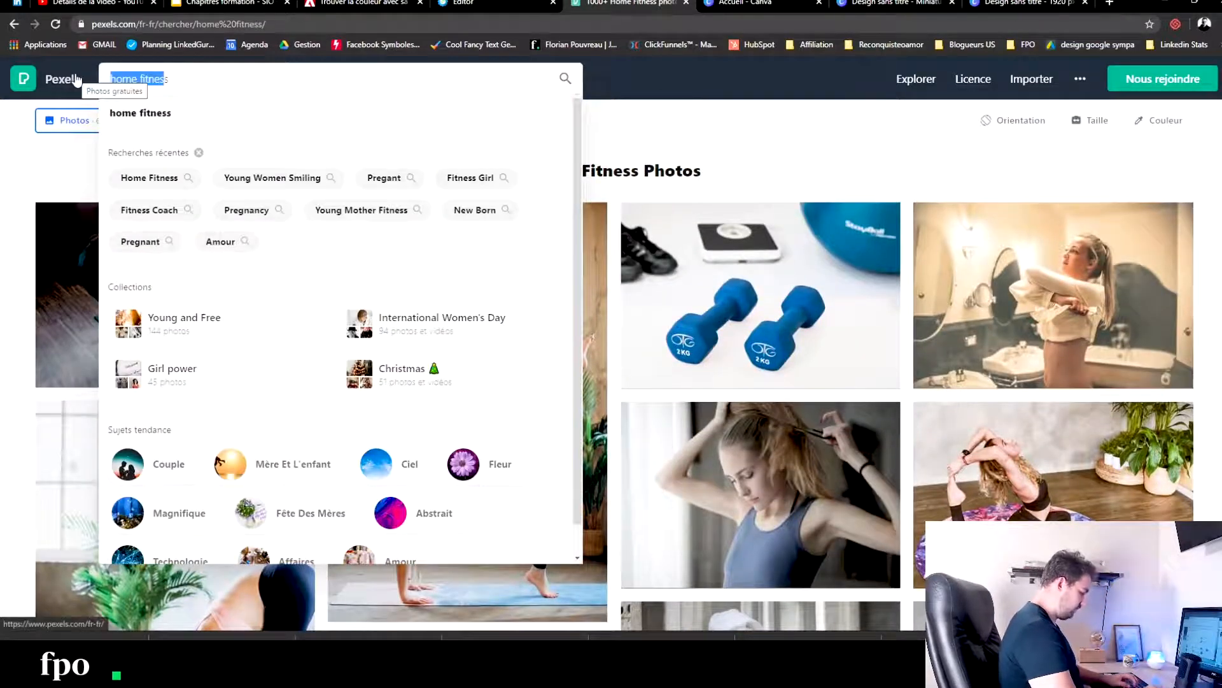
type("tri")
type("ining")
type(" at")
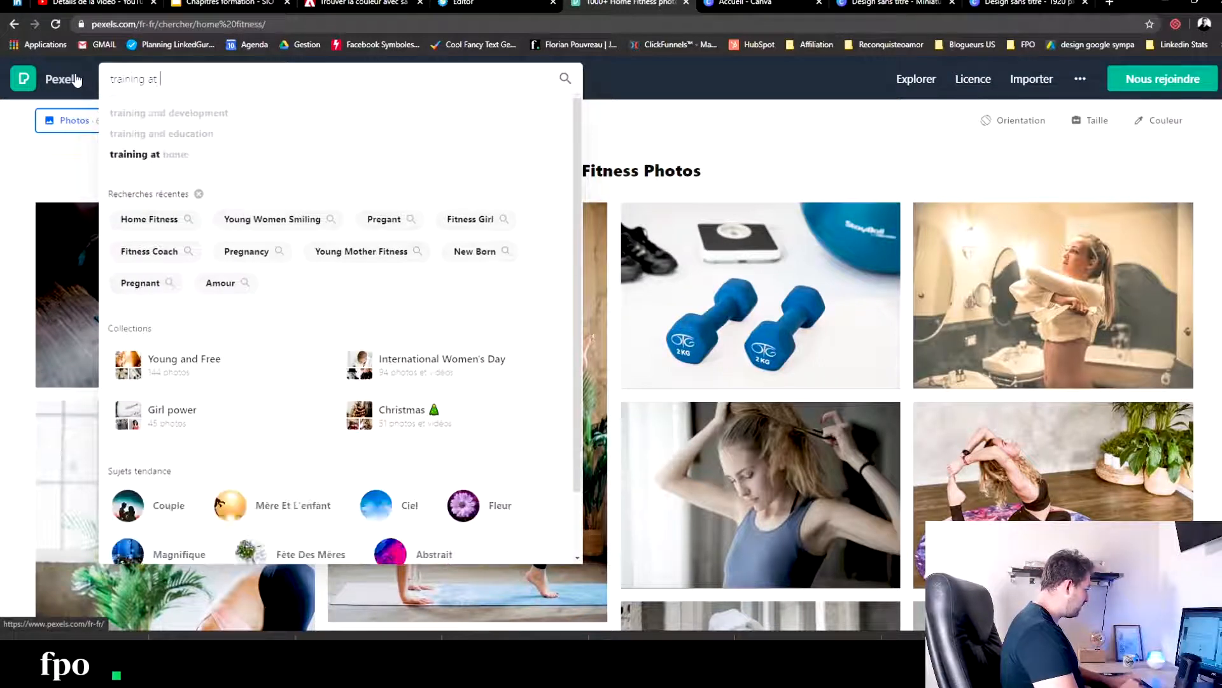
type(" home")
key("Return")
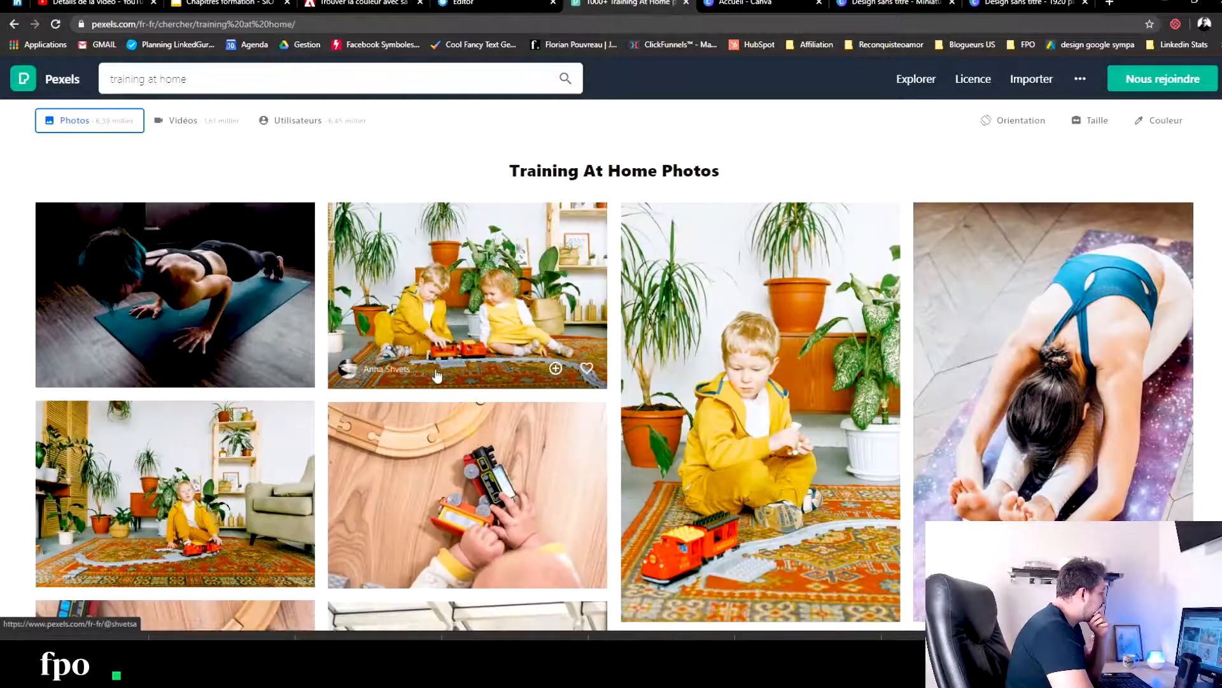
scroll(436, 376, "down", 10)
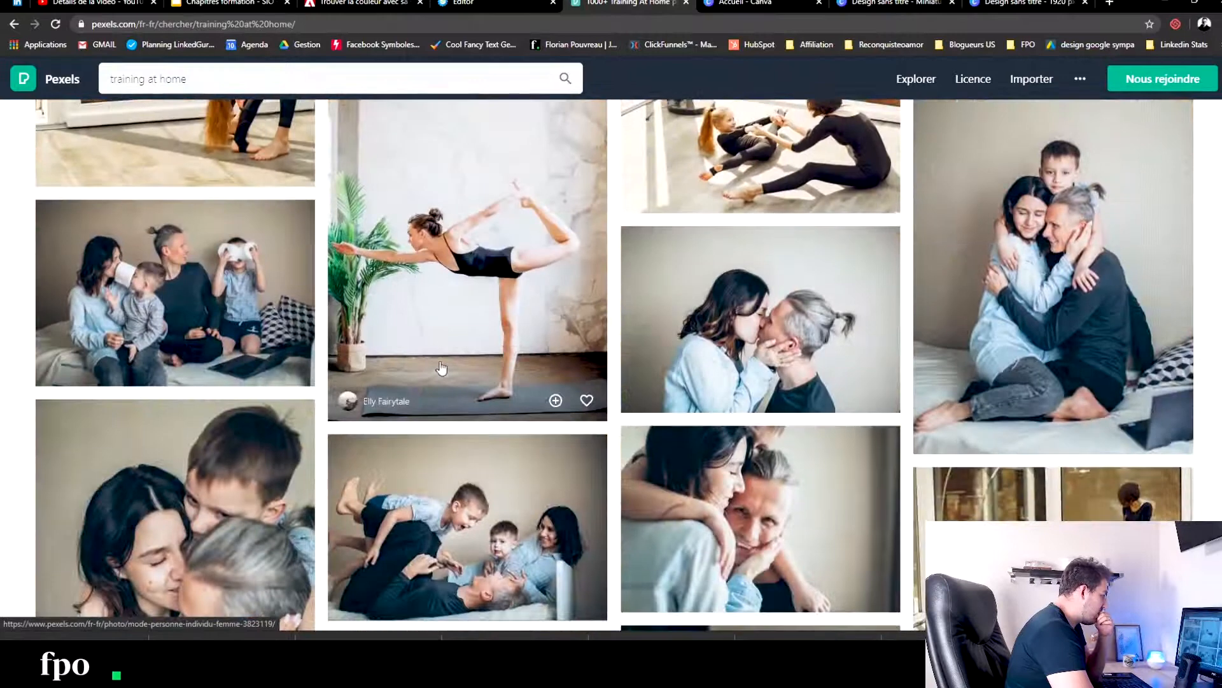
- Search Pexels for "fitness" and download the photo of the smiling woman planking on the beach
scroll(440, 369, "up", 10)
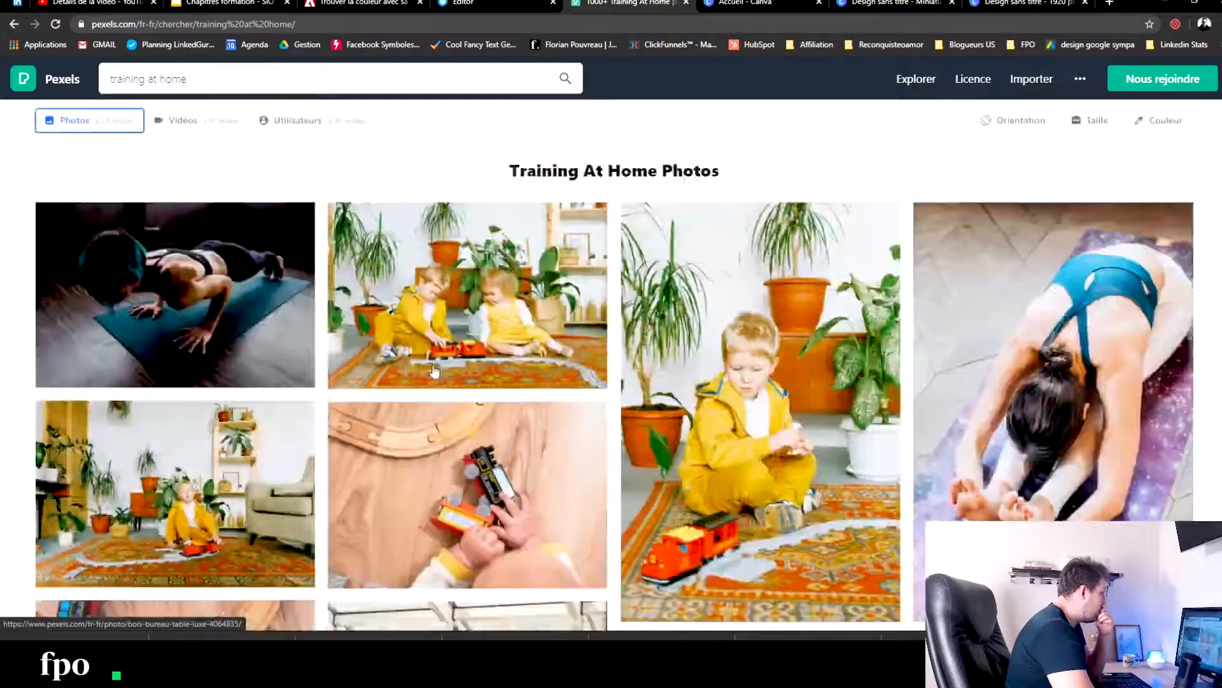
left_click(184, 79)
type("fitness")
key("Return")
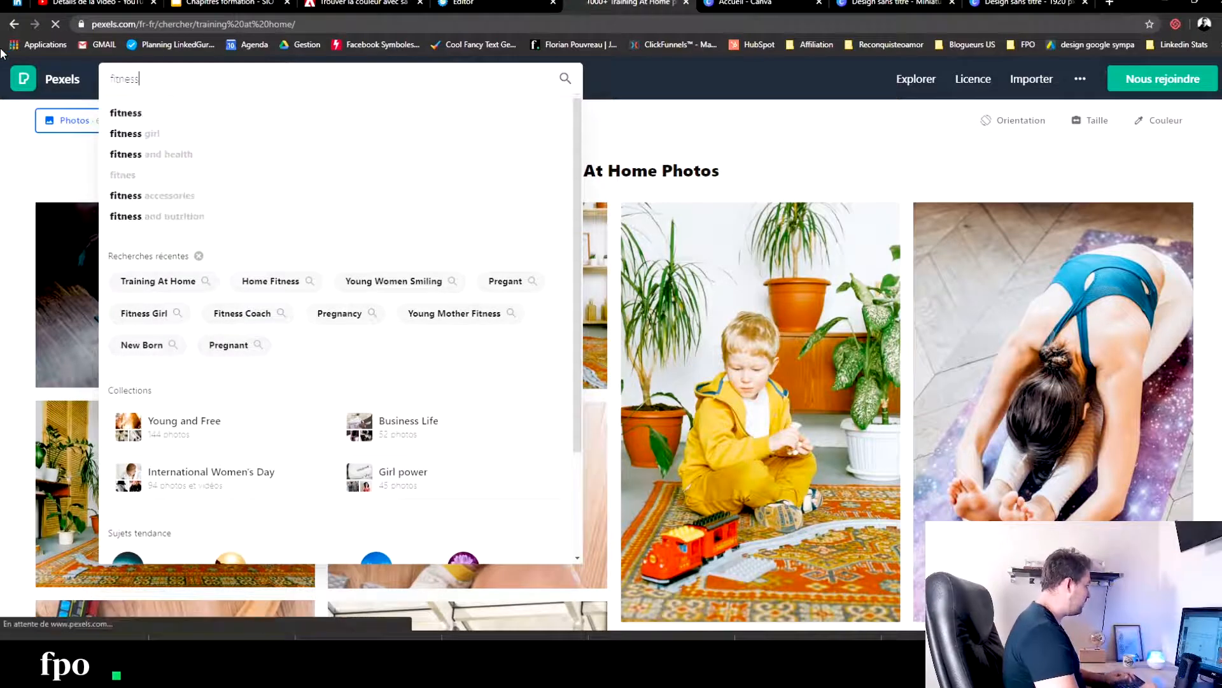
scroll(392, 210, "down", 4)
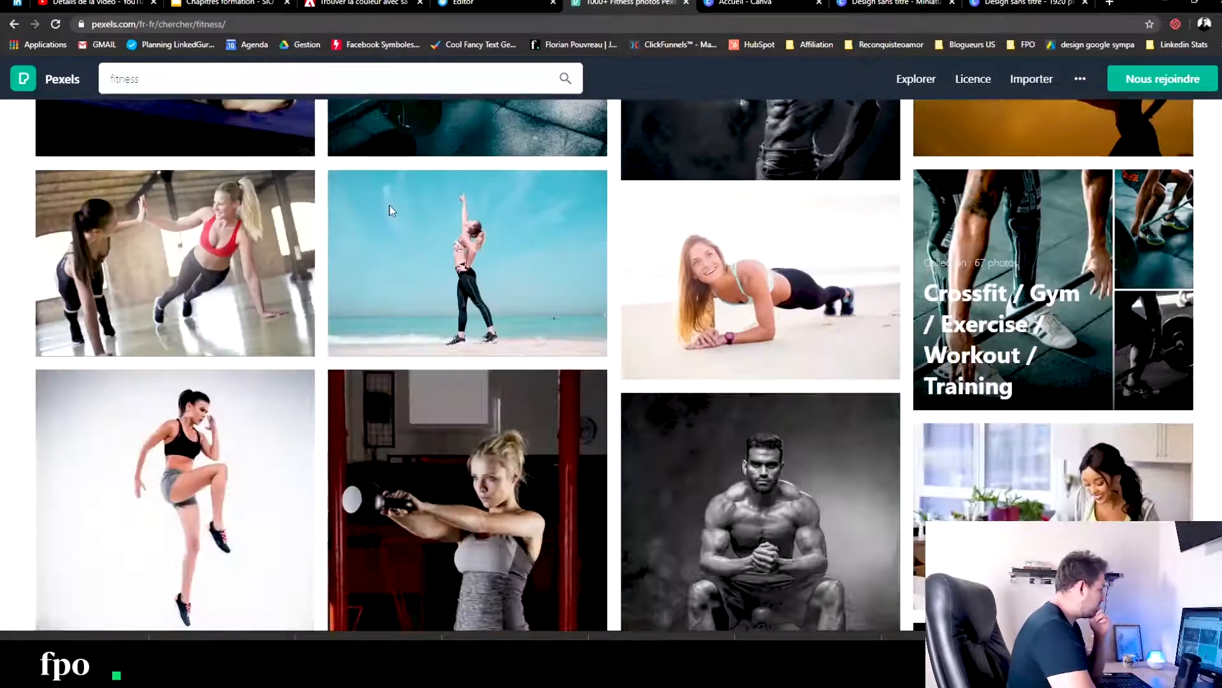
scroll(392, 211, "down", 1)
scroll(420, 216, "down", 4)
scroll(463, 221, "up", 4)
mouse_move(463, 222)
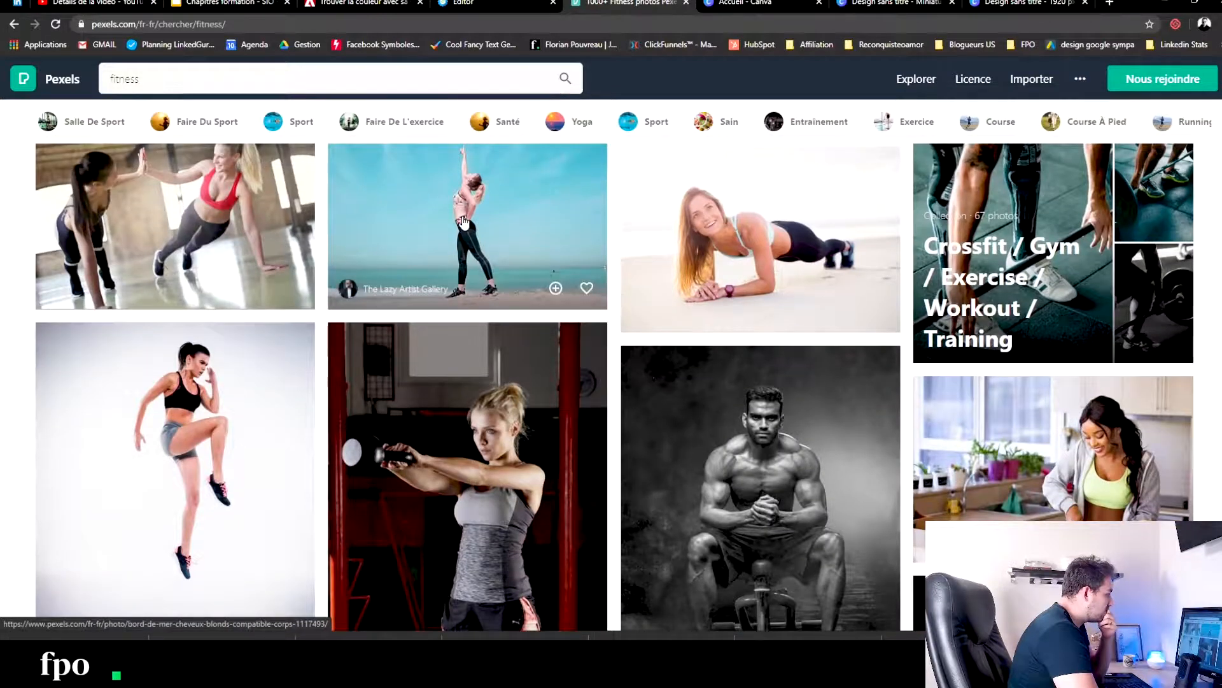
scroll(462, 222, "down", 4)
scroll(509, 236, "up", 5)
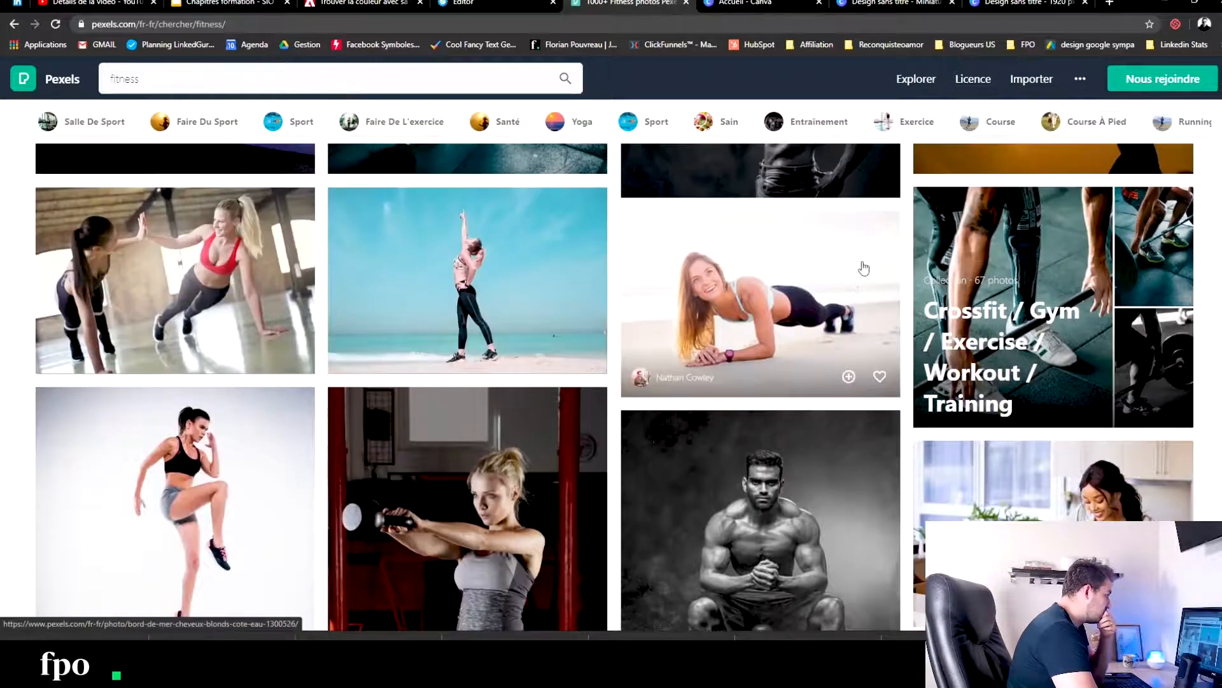
left_click(863, 268)
left_click(940, 96)
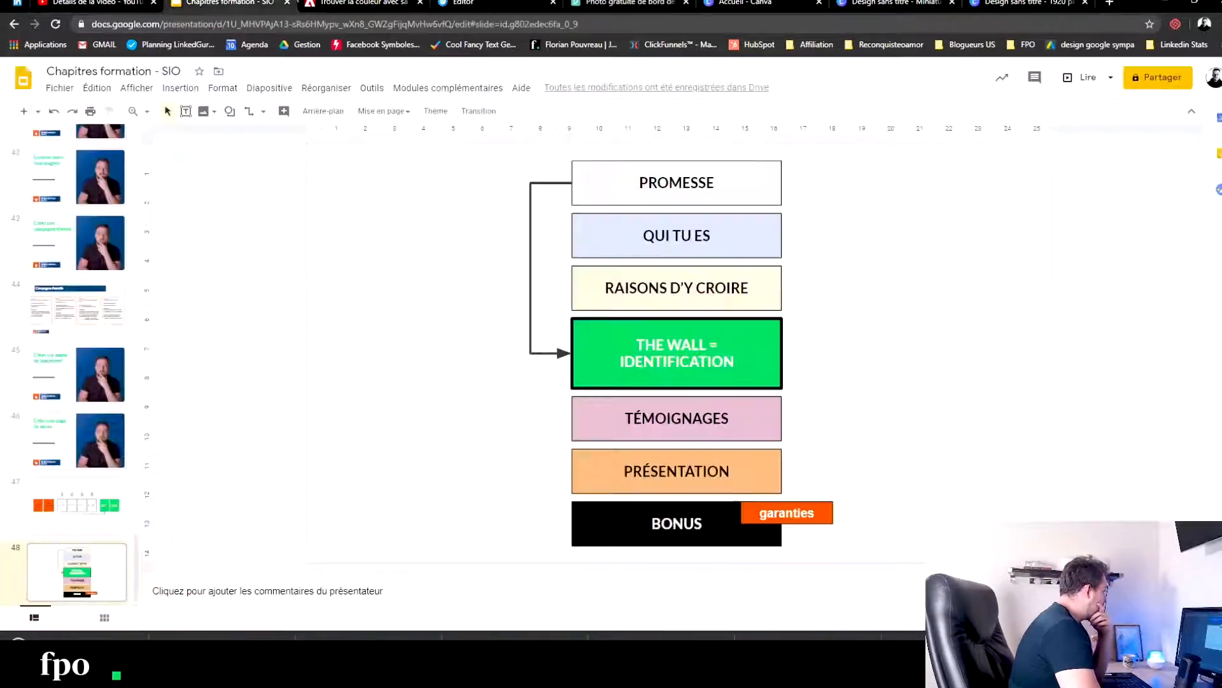
- Switch to the systeme.io editor and replace the first PRESENTATION placeholder with the downloaded woman-exercising-bear-body-of-water-1300526 image
left_click(220, 3)
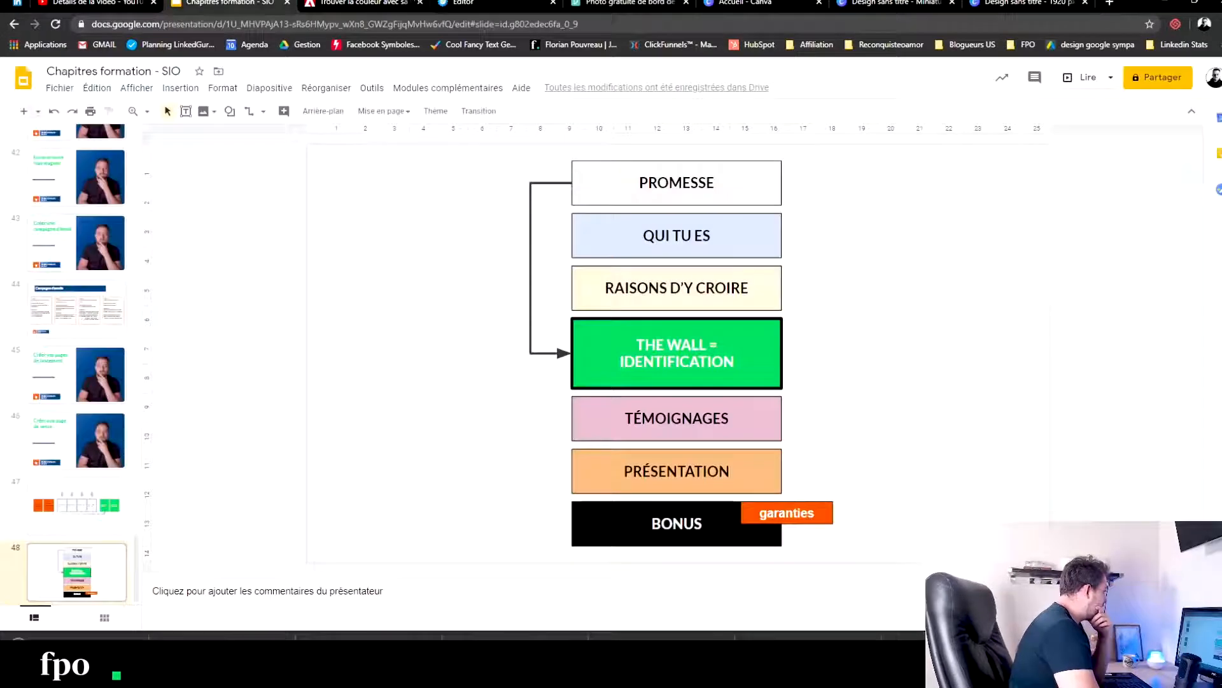
left_click(485, 3)
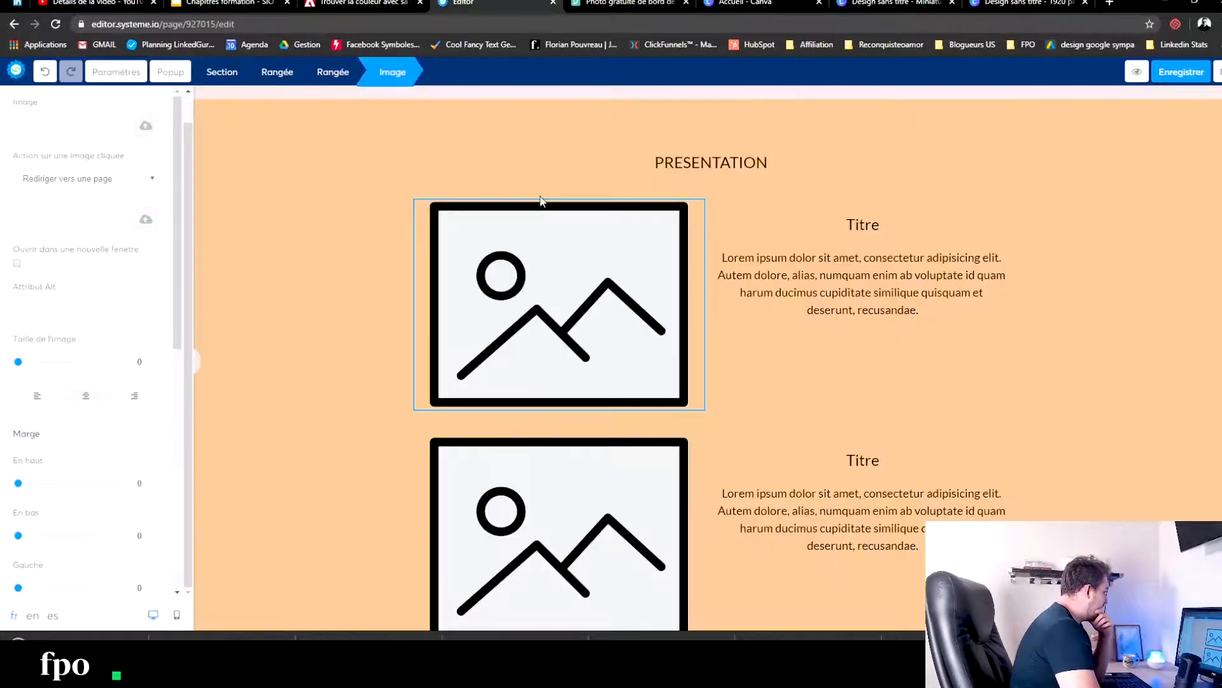
left_click(141, 126)
left_click(633, 385)
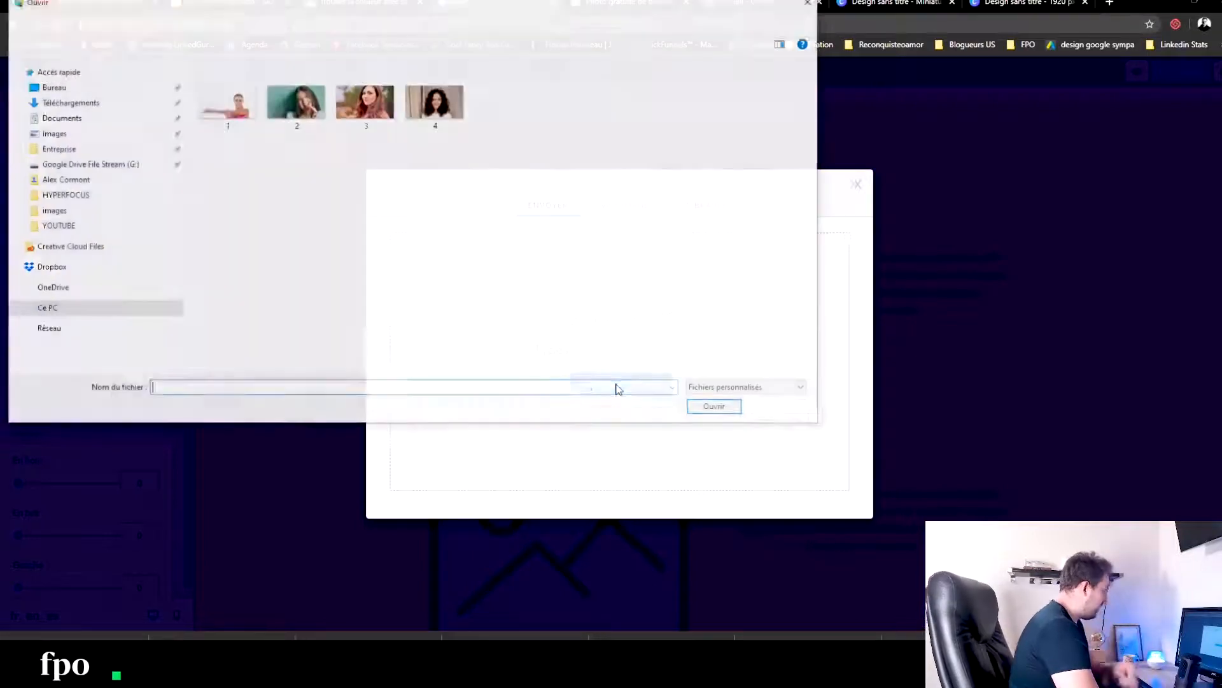
left_click(87, 102)
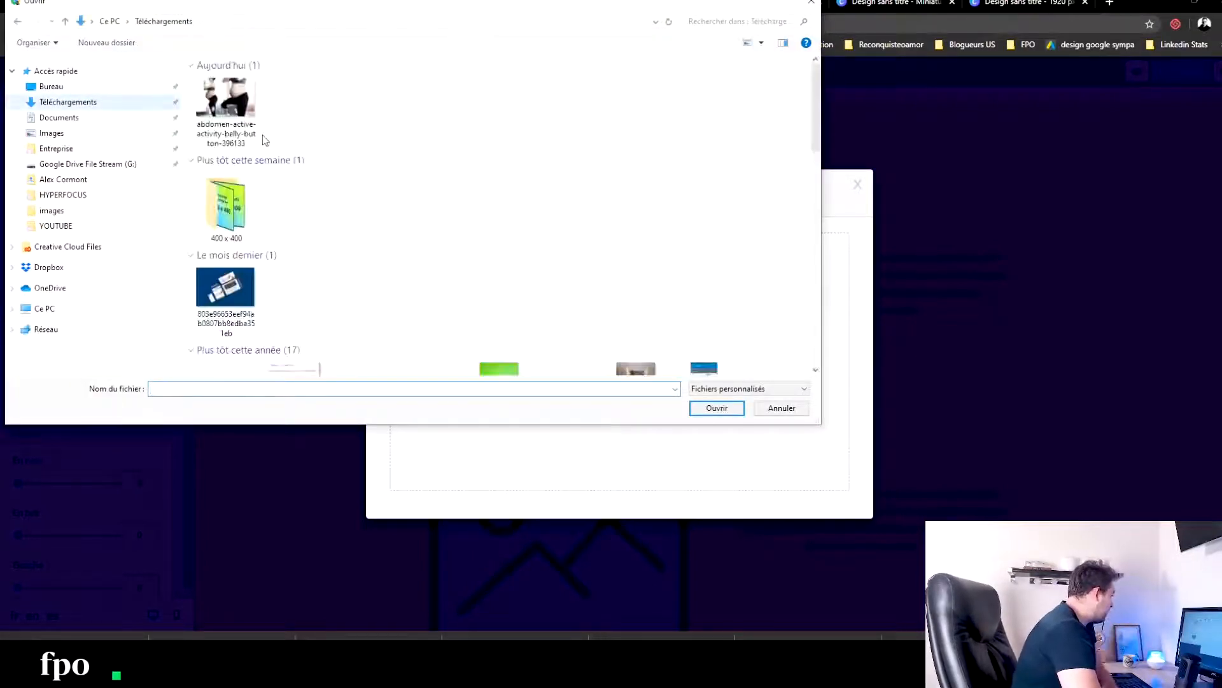
left_click(716, 408)
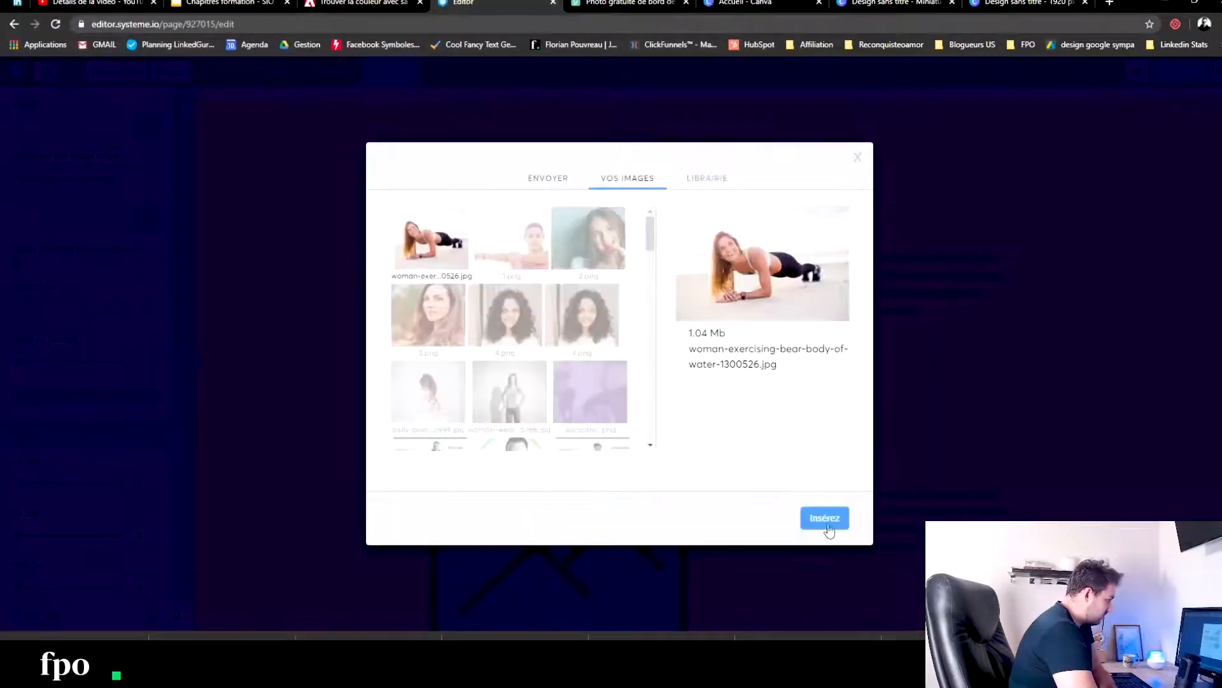
left_click(835, 519)
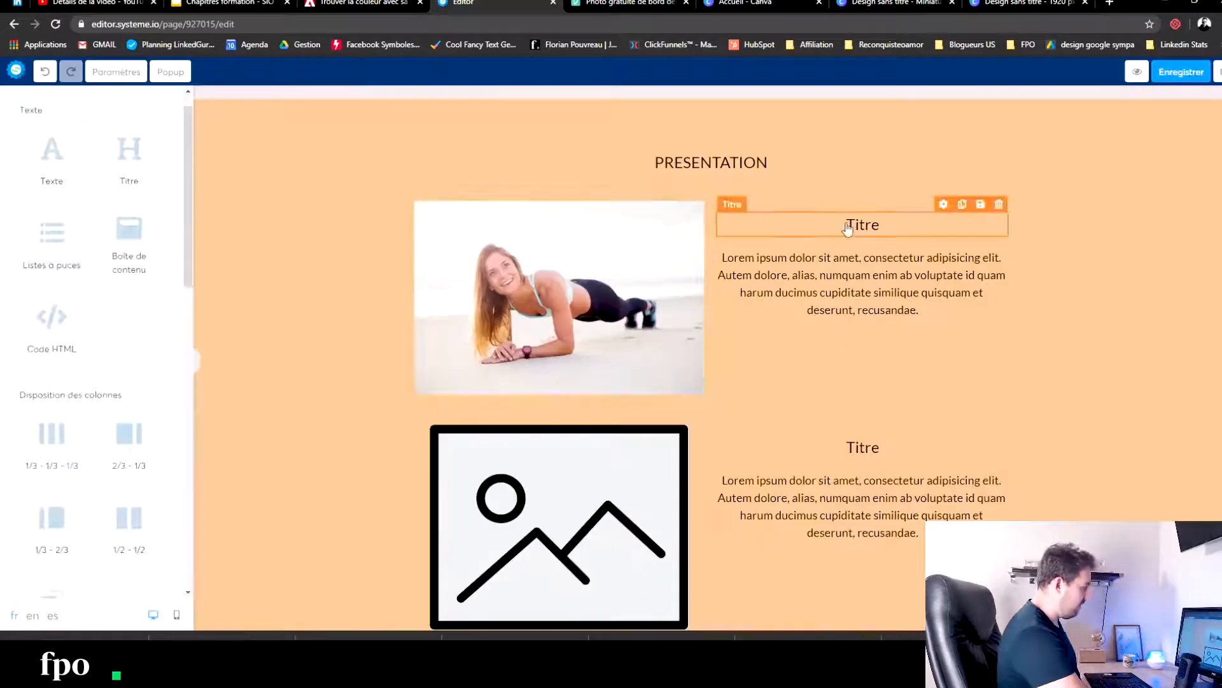
- Replace the title beside the first PRESENTATION image with "Programme"
left_click(891, 229)
left_click_drag(885, 226, 798, 218)
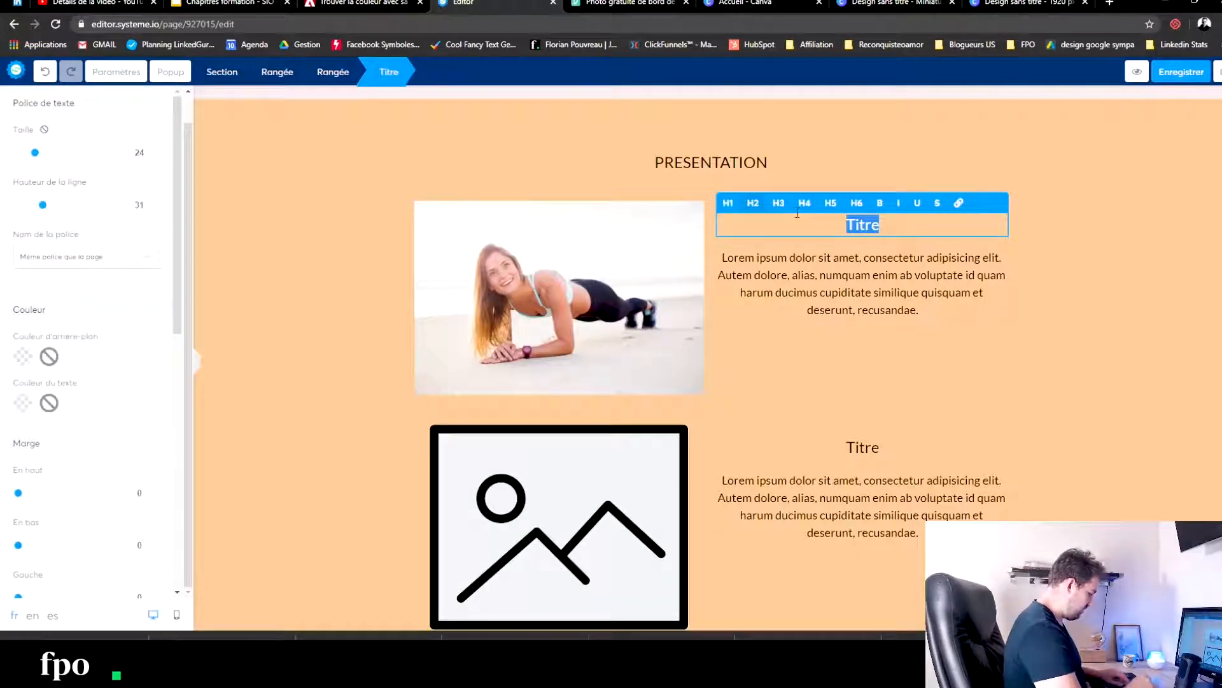
type("Programme")
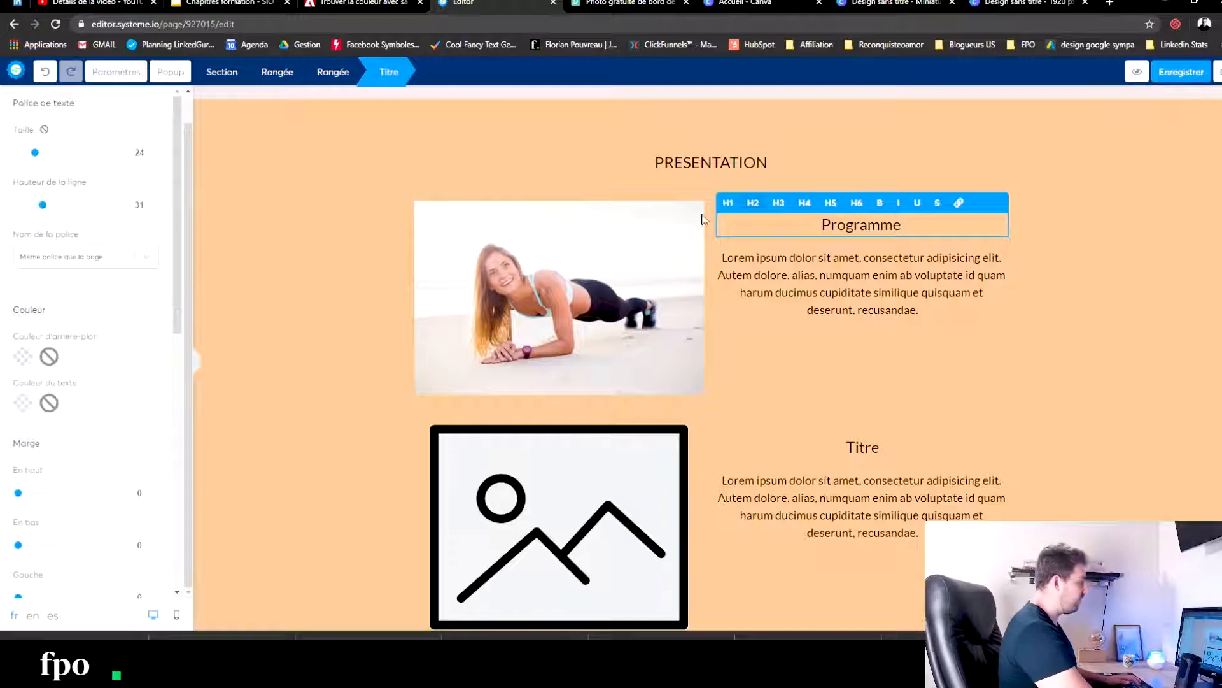
- Change the section's main heading to "FITNESS MOMS EXPRESS"
left_click(686, 172)
left_click_drag(799, 160, 583, 154)
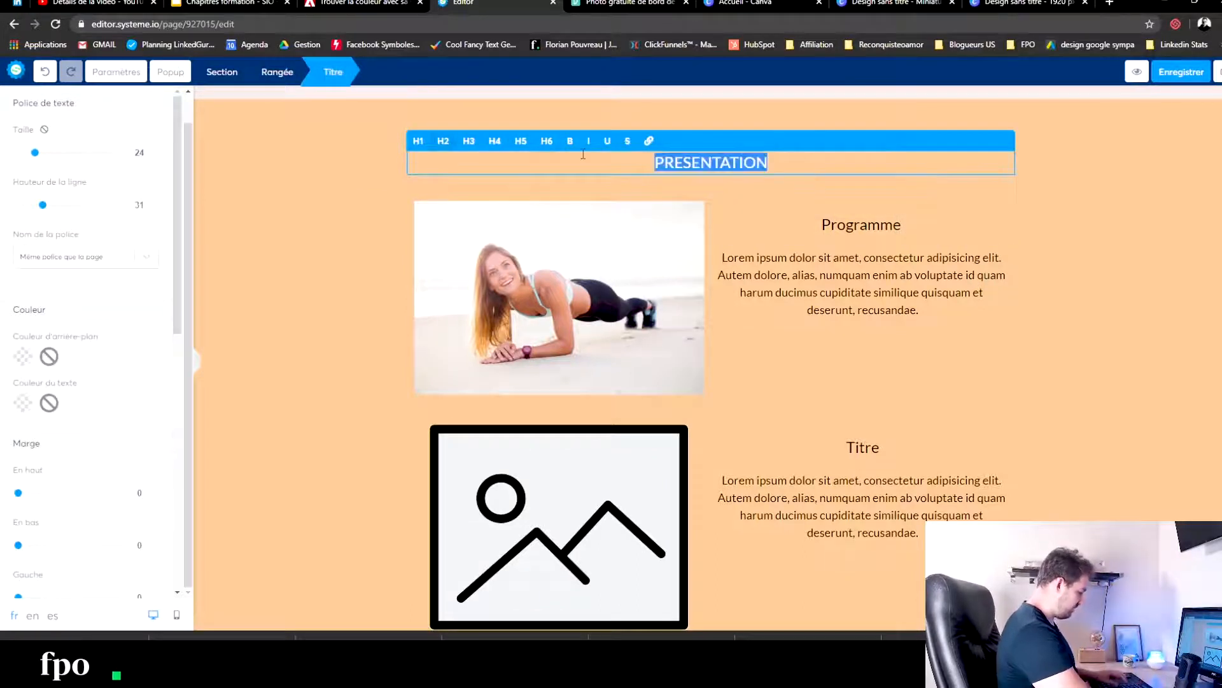
type("FITE")
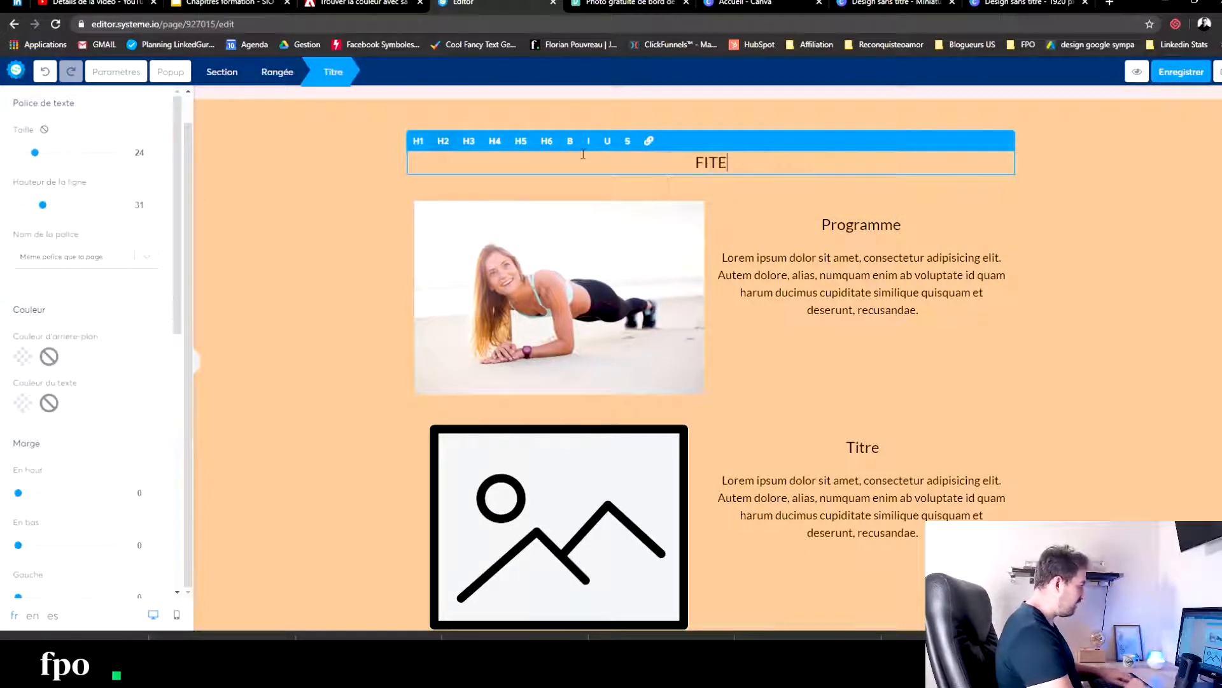
key("BackSpace")
type("NESS MOM")
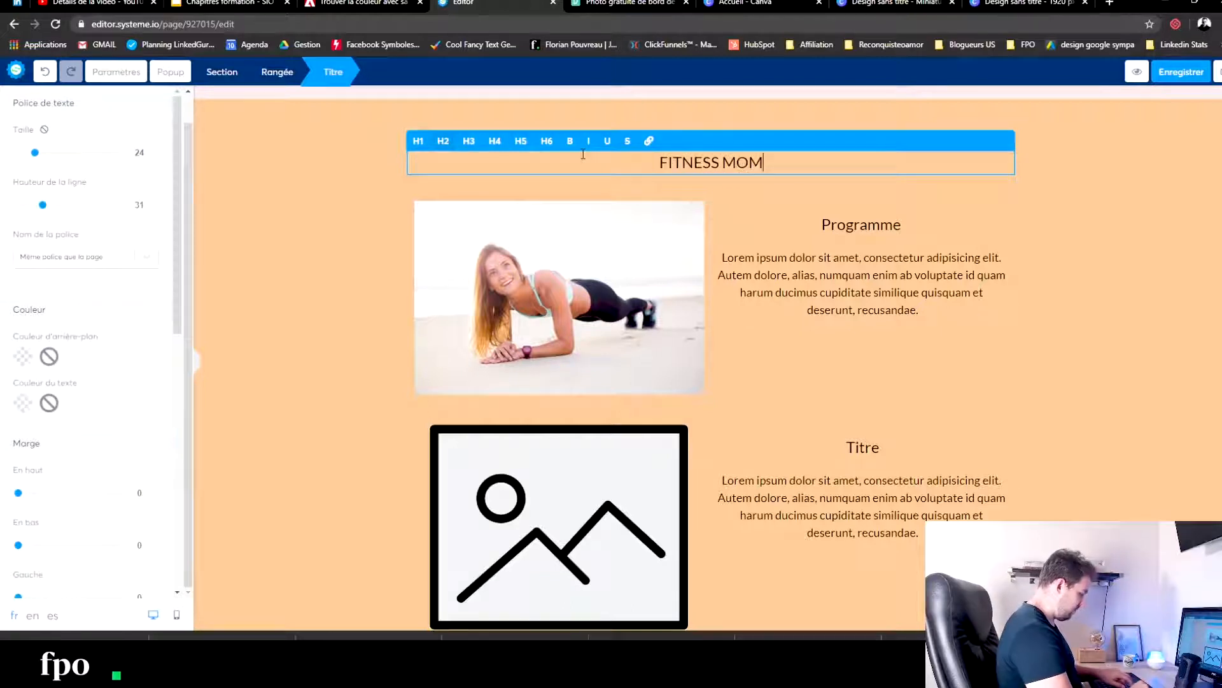
type("S EXPRESS")
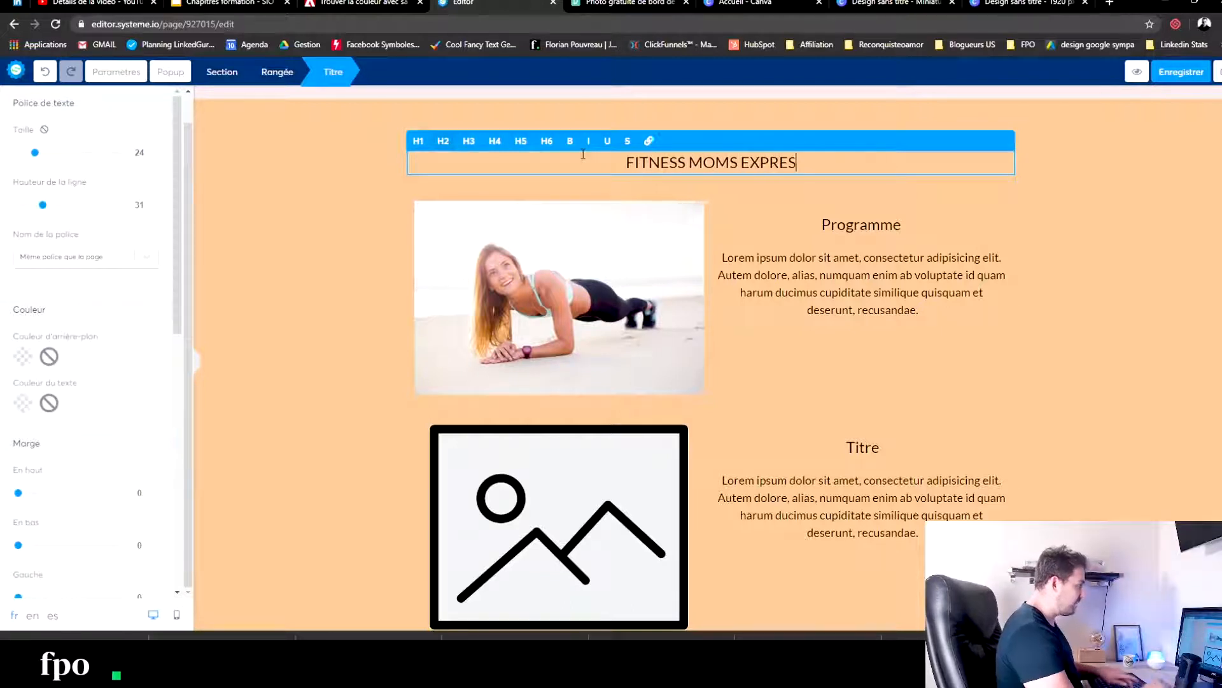
- Extend the first item's title to "Programme tout en un" and set the second item's title to "Pas de privation alimentaires"
left_click(909, 225)
type("tout en un")
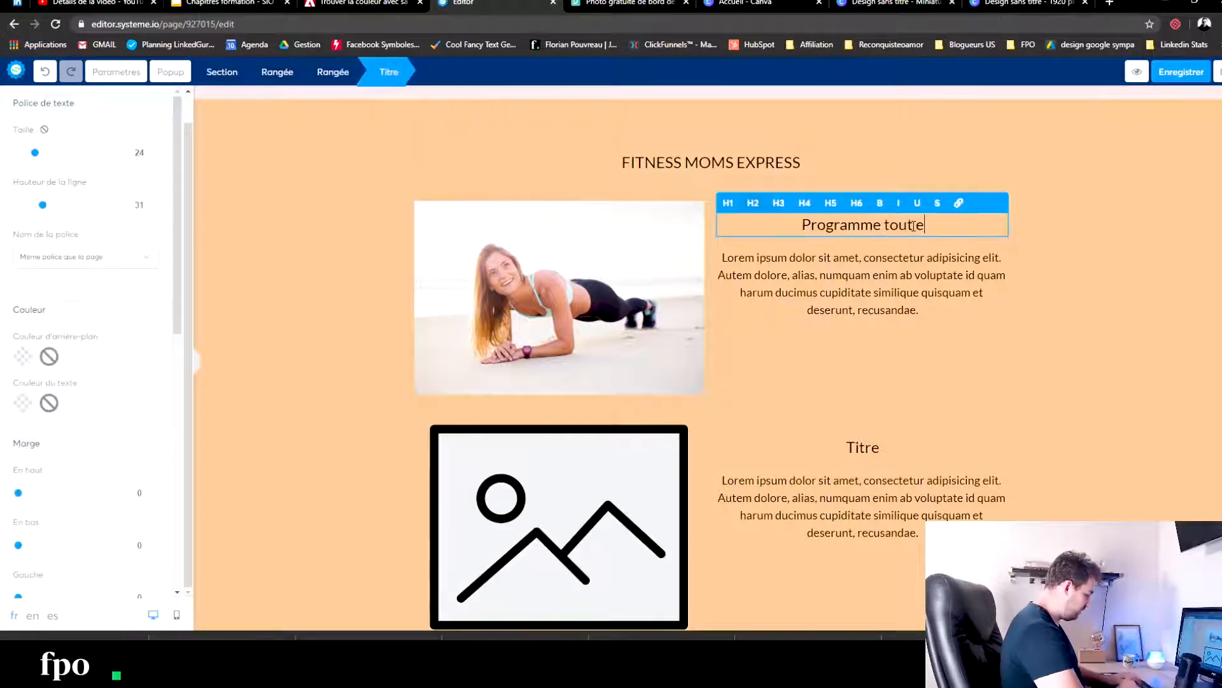
left_click(887, 450)
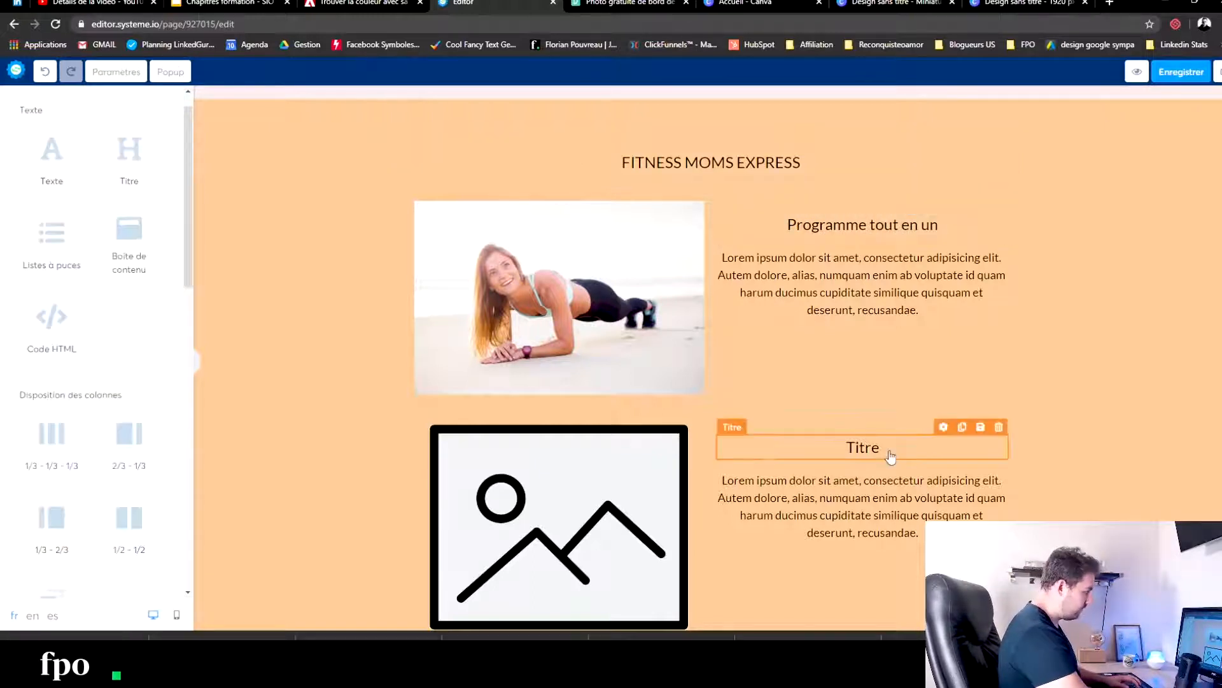
type("Pas de")
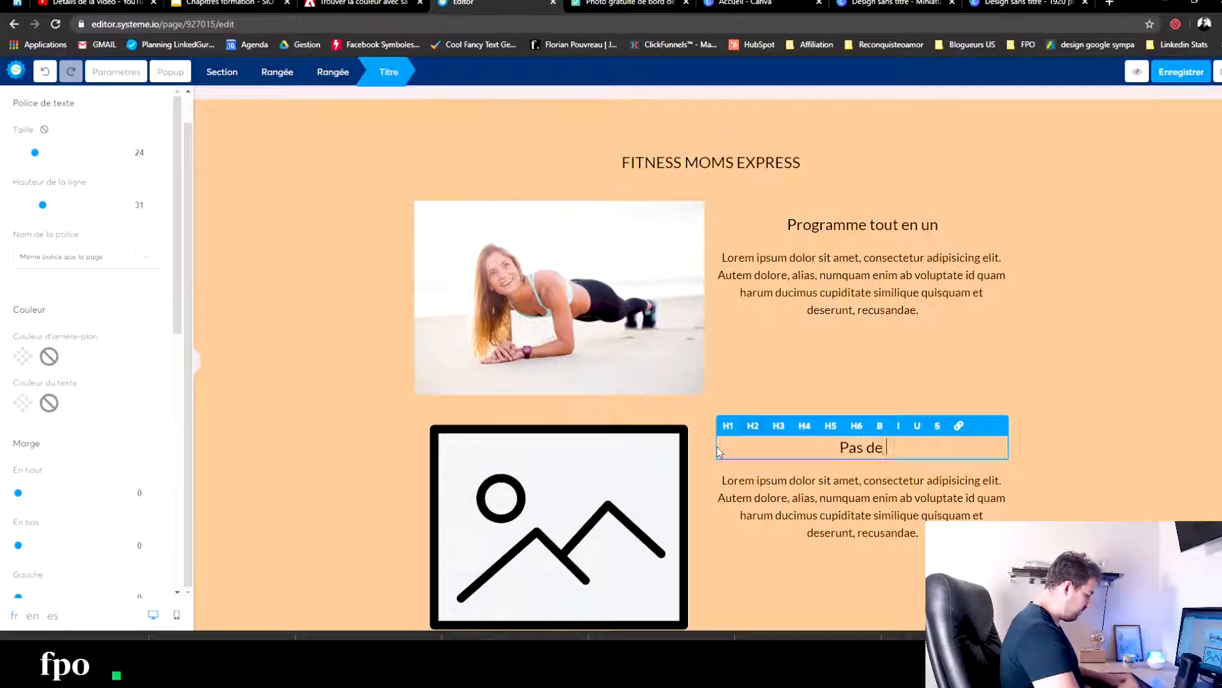
type(" privation ")
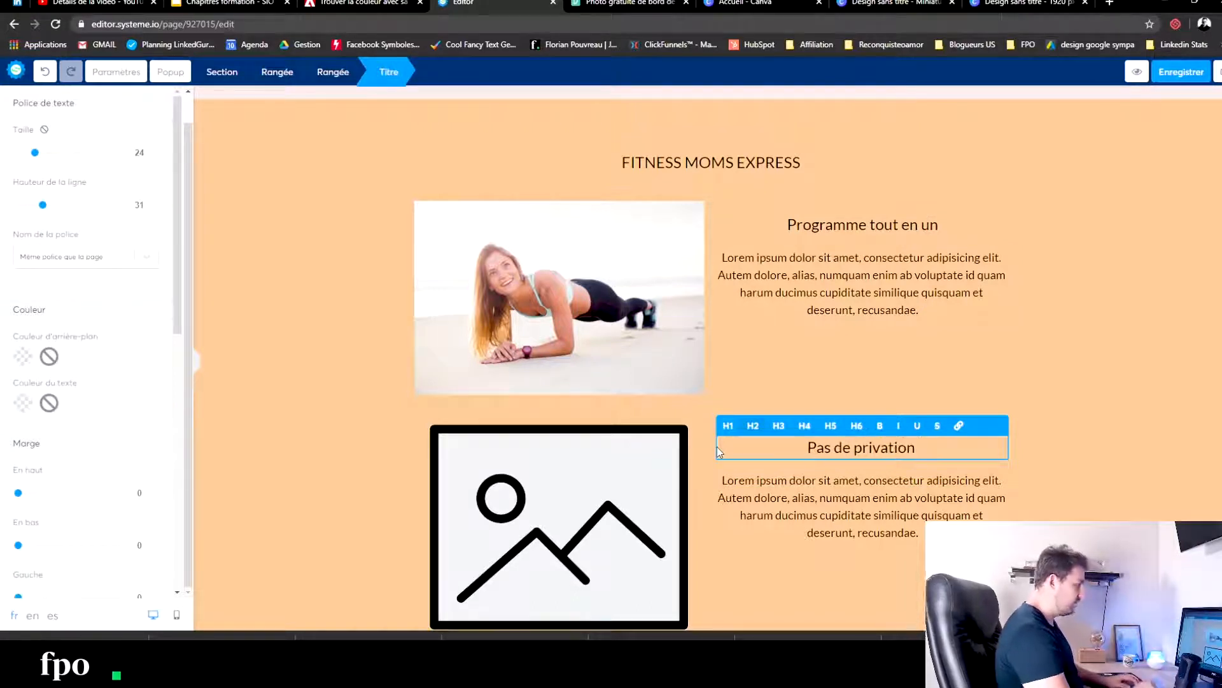
type("alimentaires")
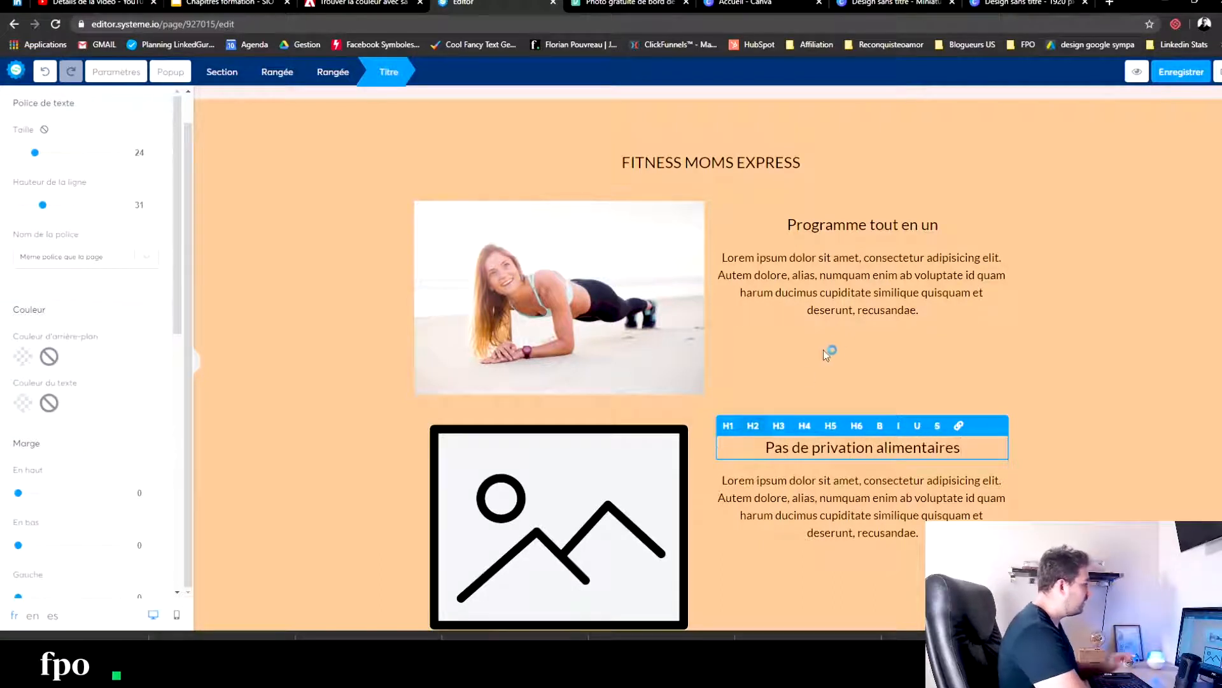
left_click(823, 349)
- Add the lines "Module 1 Module 2", "nombre d'heure" and "organisation" below the first item's placeholder description
left_click(876, 293)
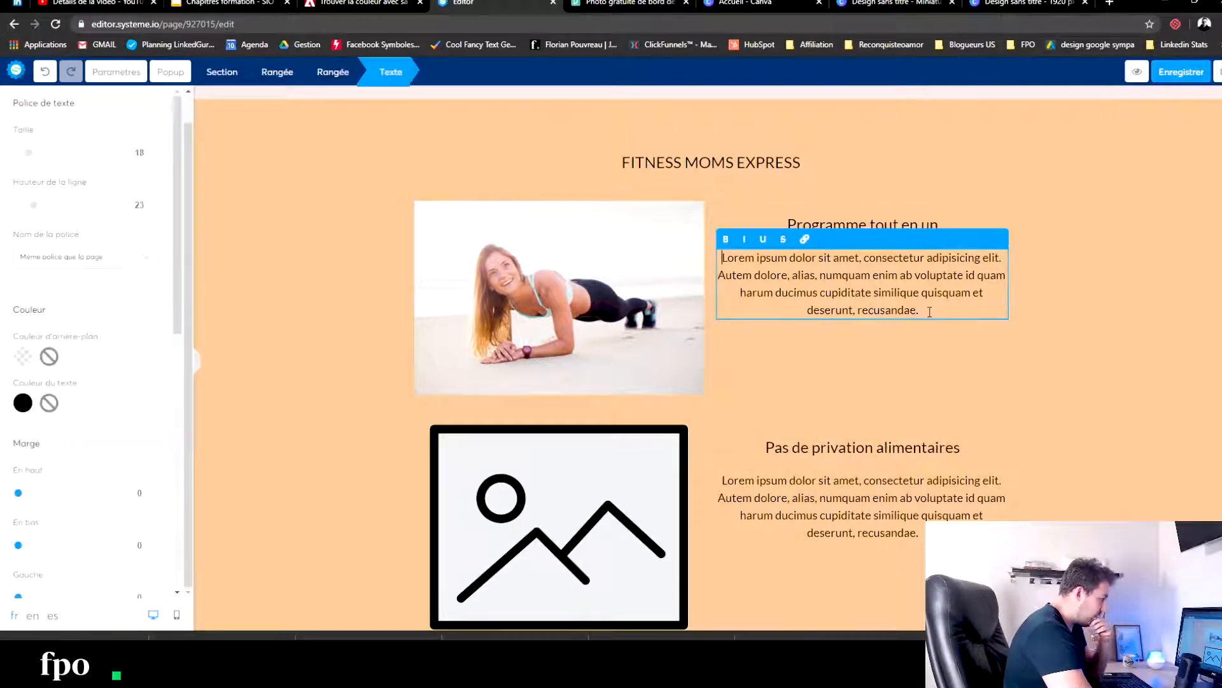
key("Return")
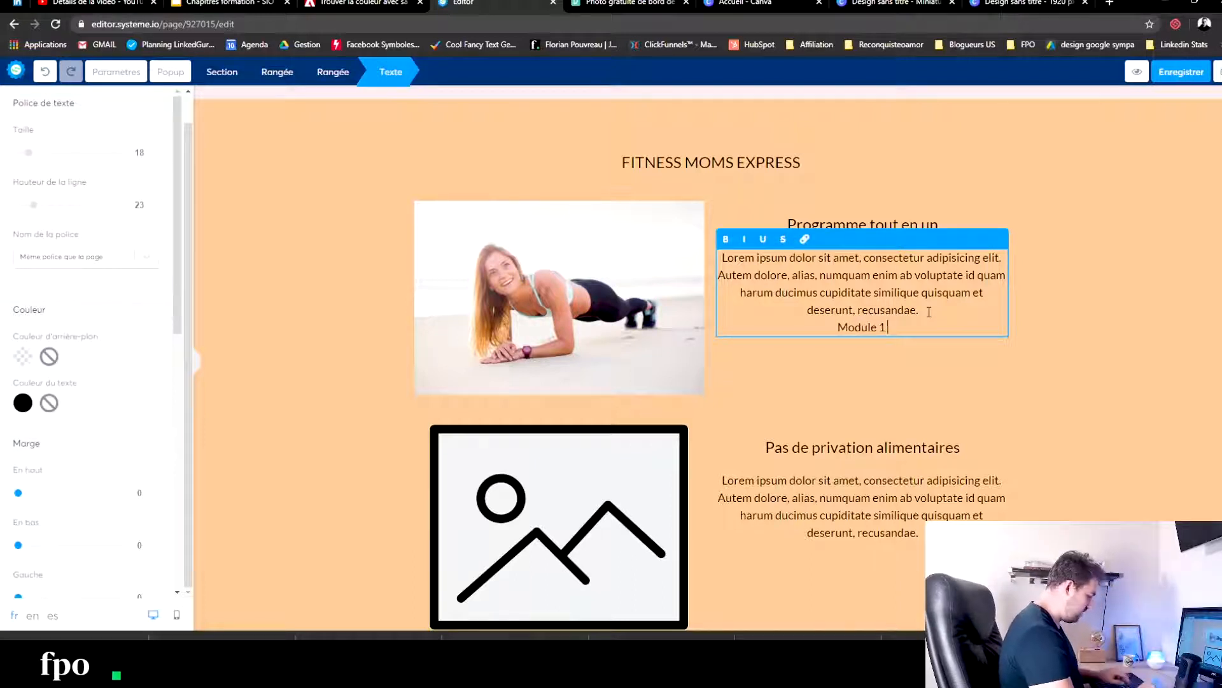
type("Module 1  Module 2")
key("Return")
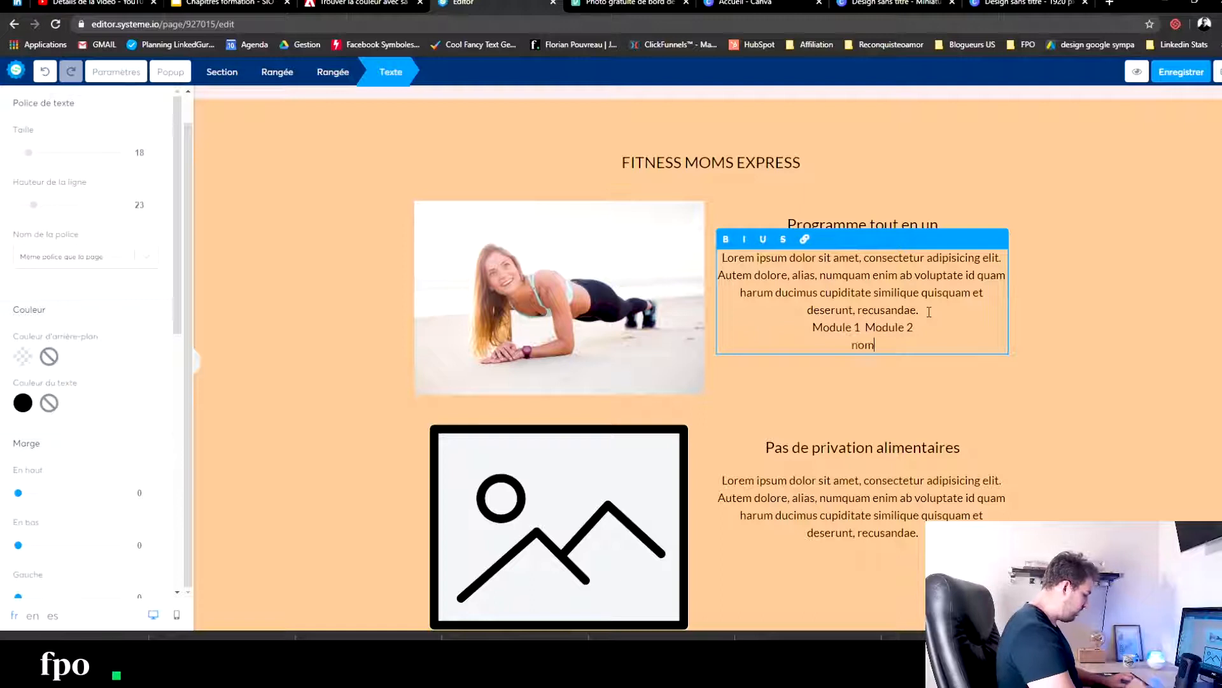
key("Return")
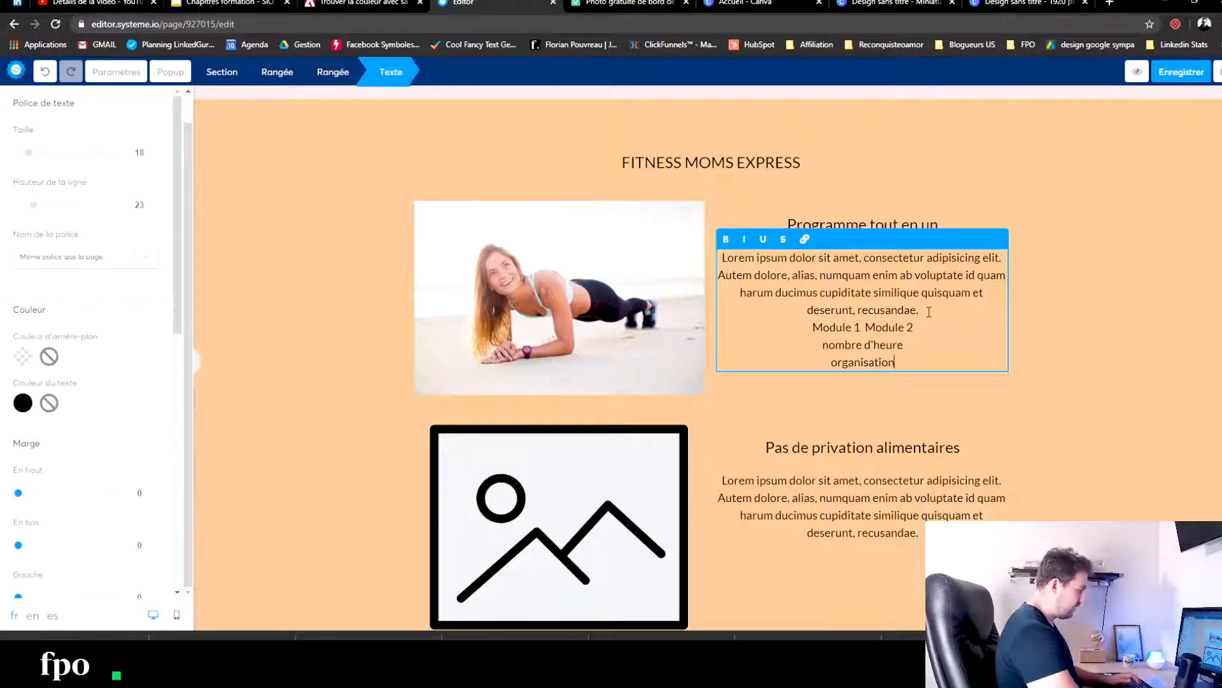
left_click(869, 542)
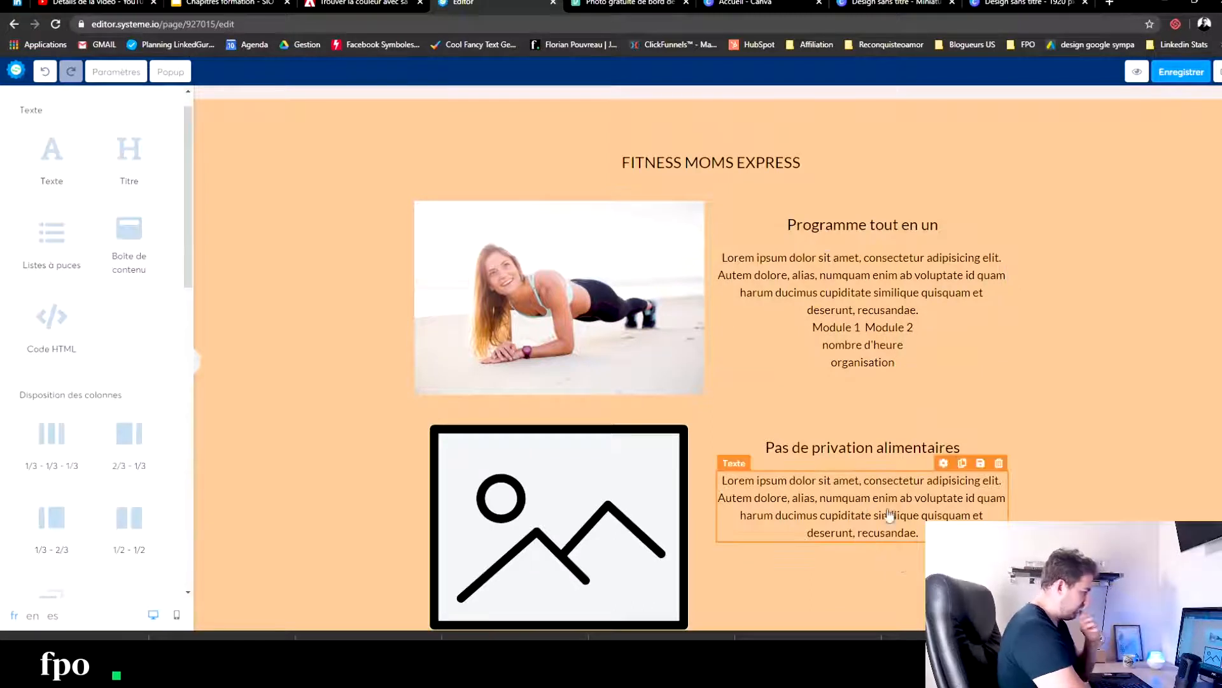
- Select the second item's placeholder image, switch to Pexels and search for "alimentation" photos
left_click(612, 491)
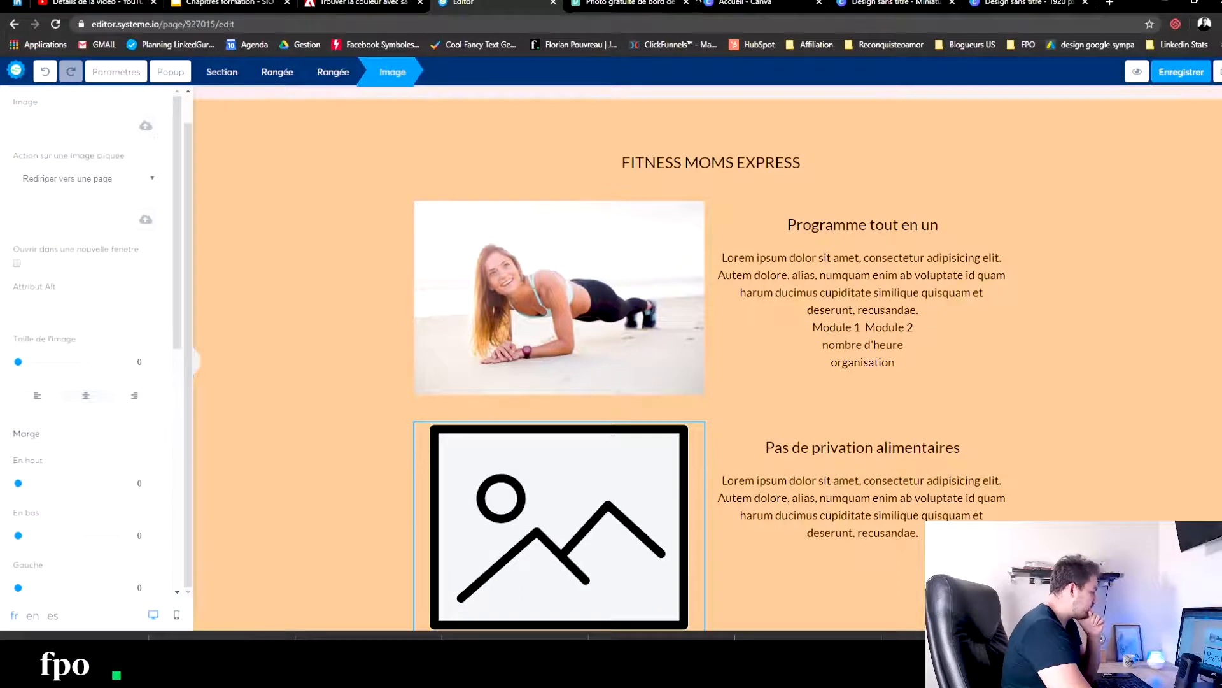
left_click(672, 3)
left_click(990, 180)
left_click(205, 207)
left_click(165, 68)
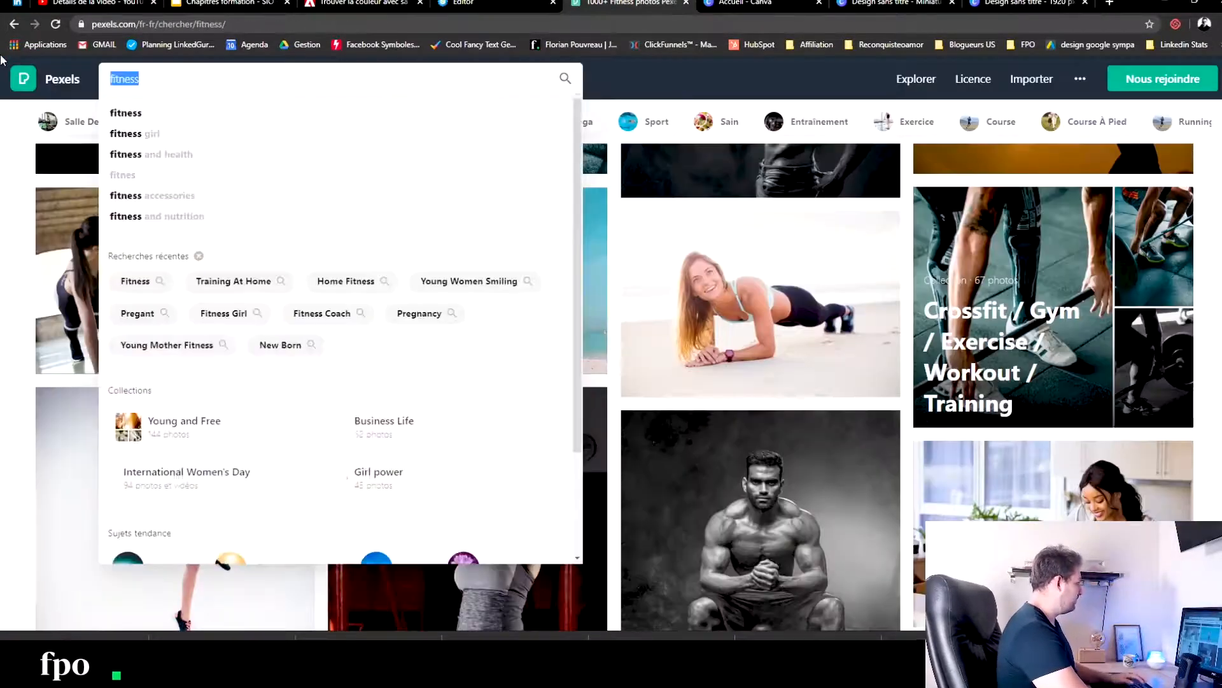
type("alimentation")
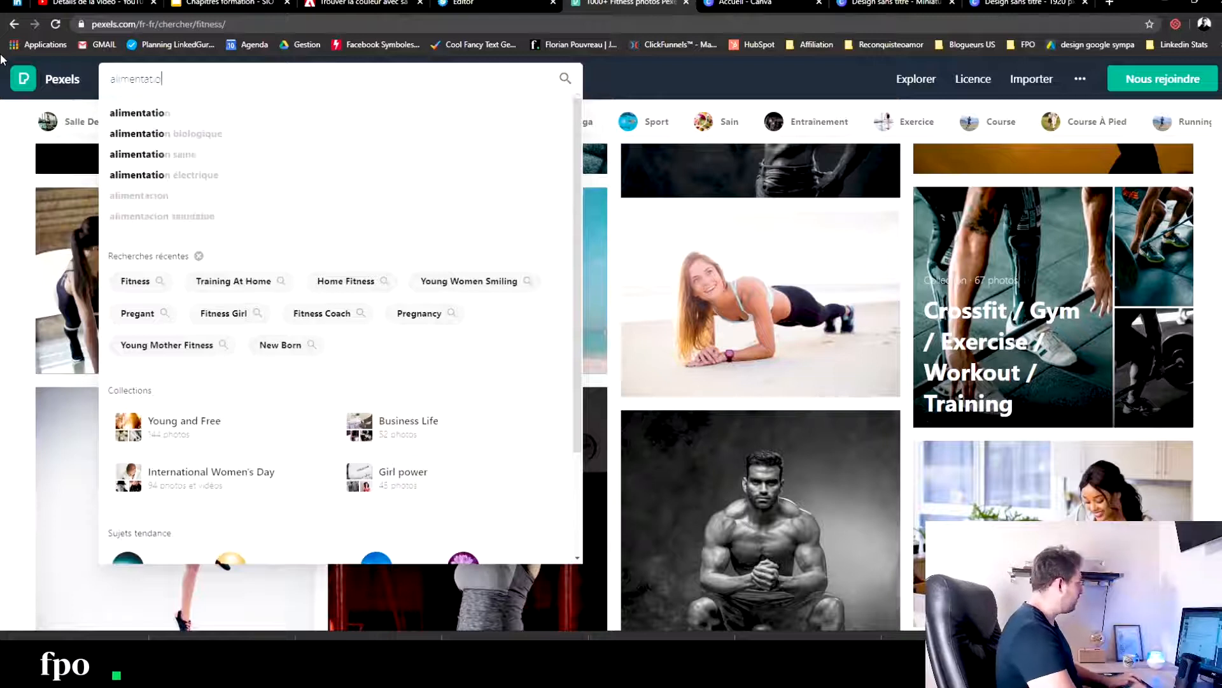
key("Return")
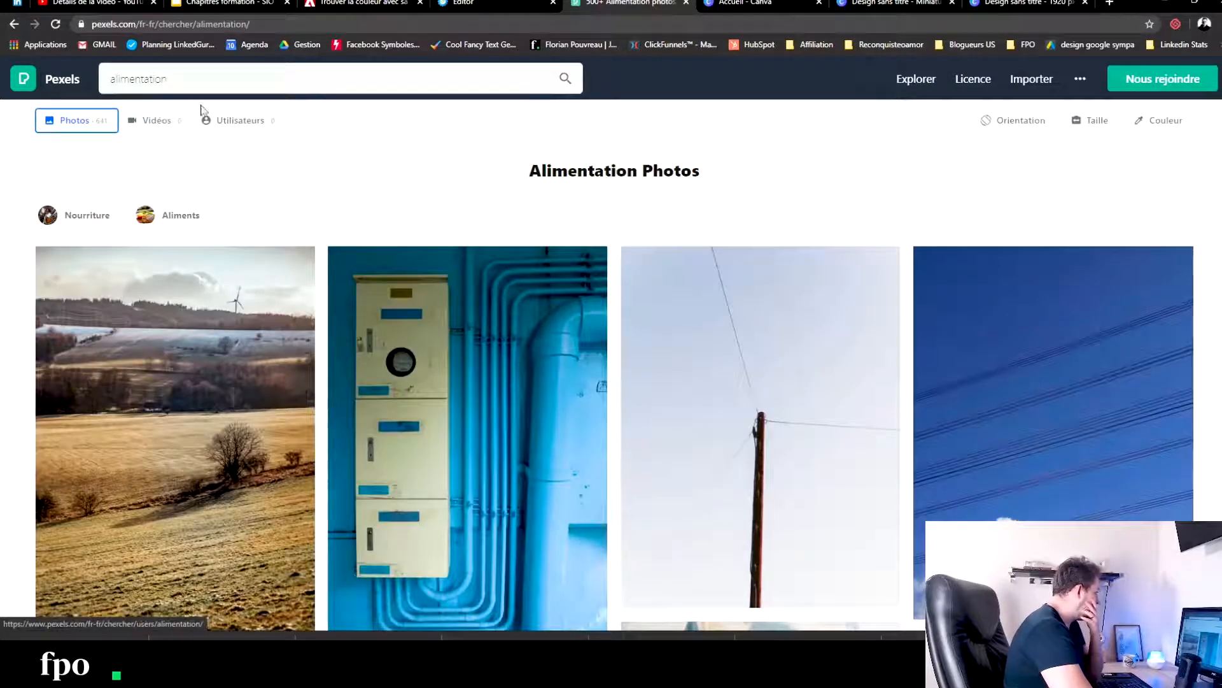
- Refine the Pexels photo search to "alimentation saine"
left_click(195, 79)
type("saine")
key("Return")
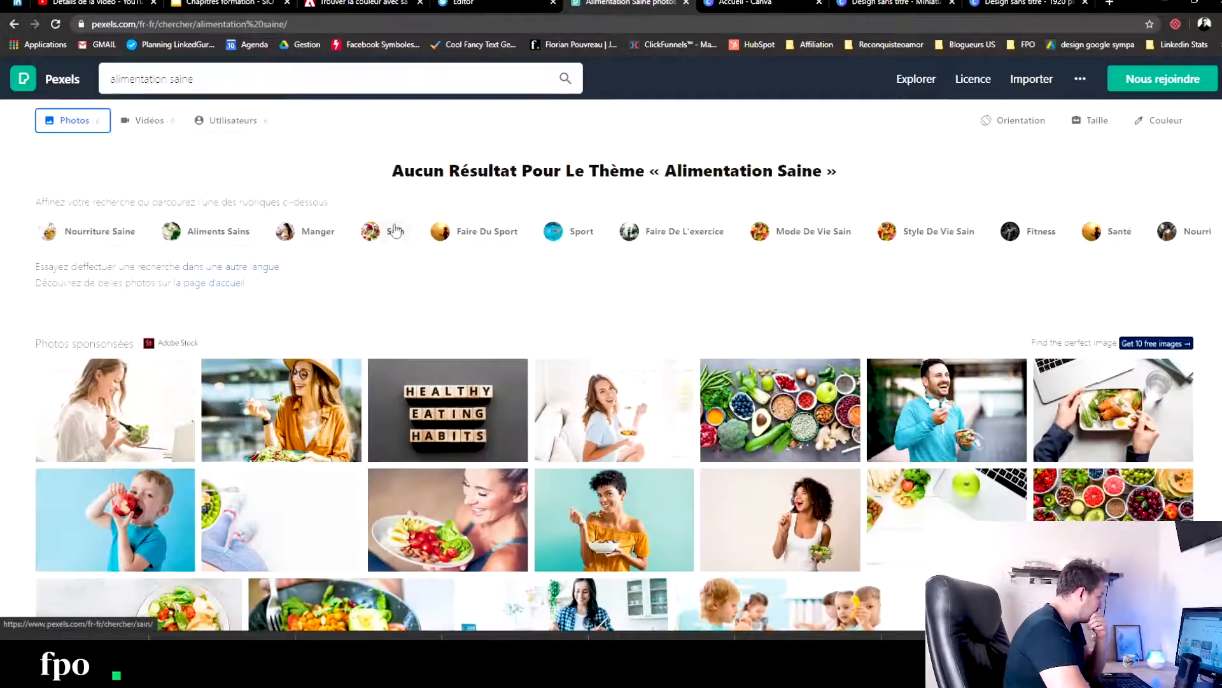
- Search Pexels for "food" and download the photo of burritos with lime wedges
left_click_drag(222, 79, 2, 24)
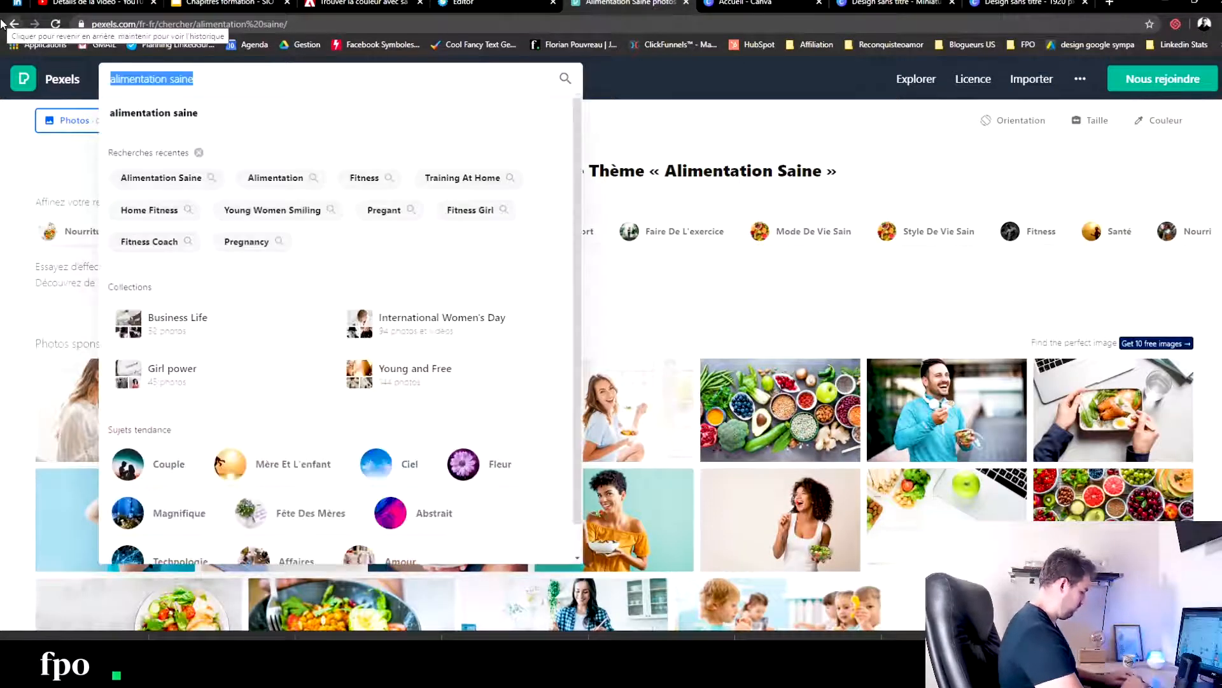
type("food")
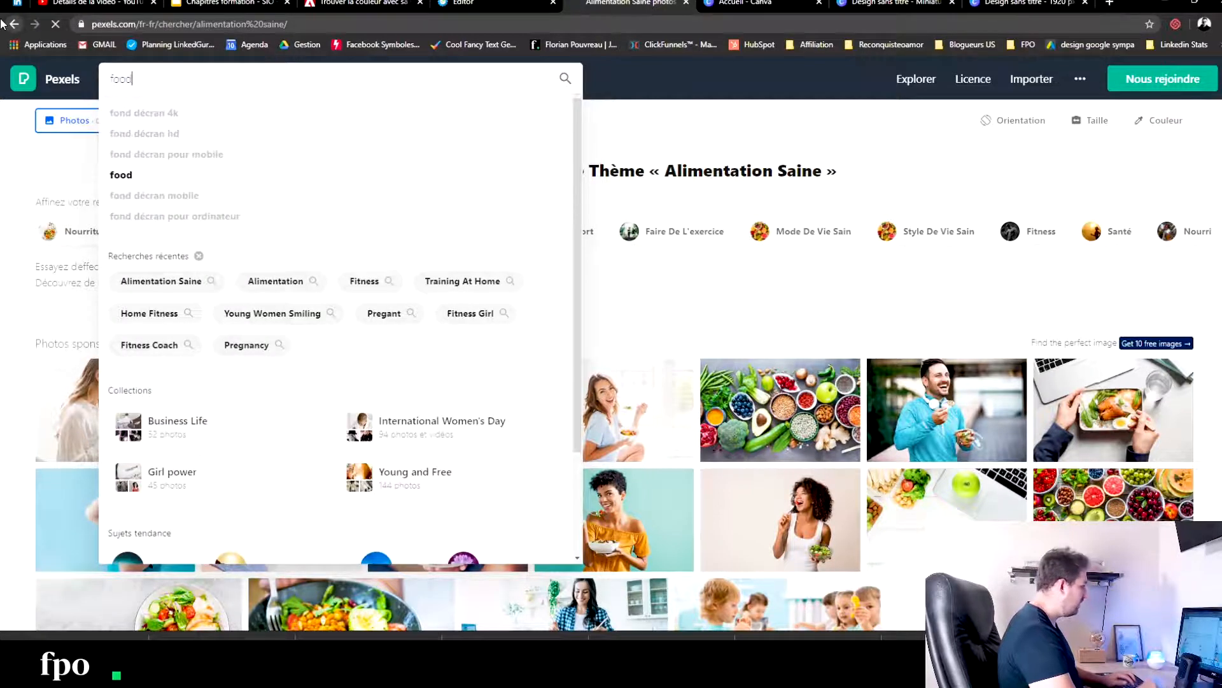
key("Return")
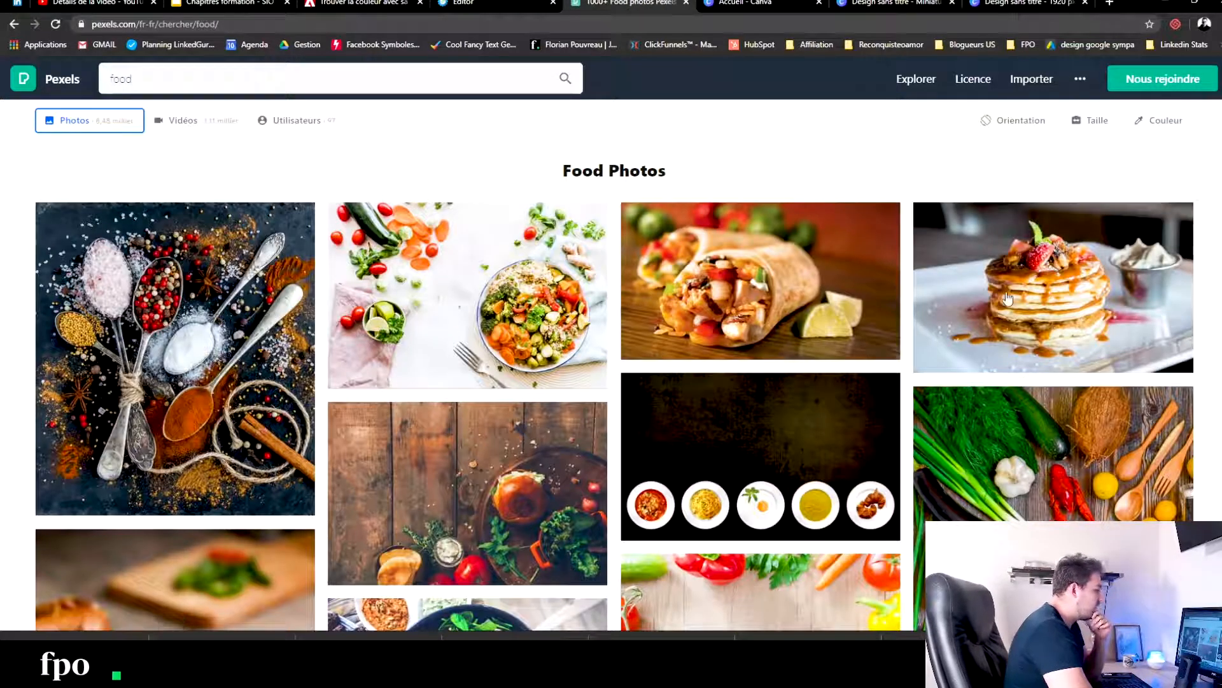
left_click(812, 243)
left_click(890, 86)
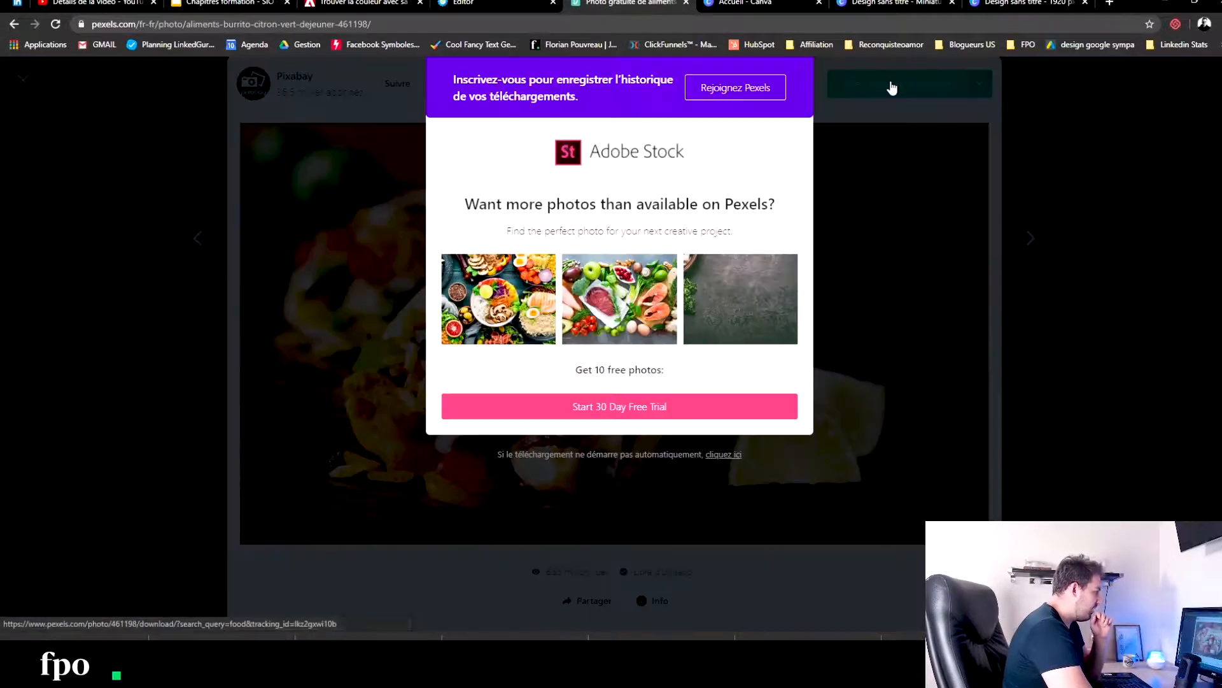
- Return to the systeme.io editor, upload the downloaded burrito photo and insert it as the second item's image
left_click(527, 3)
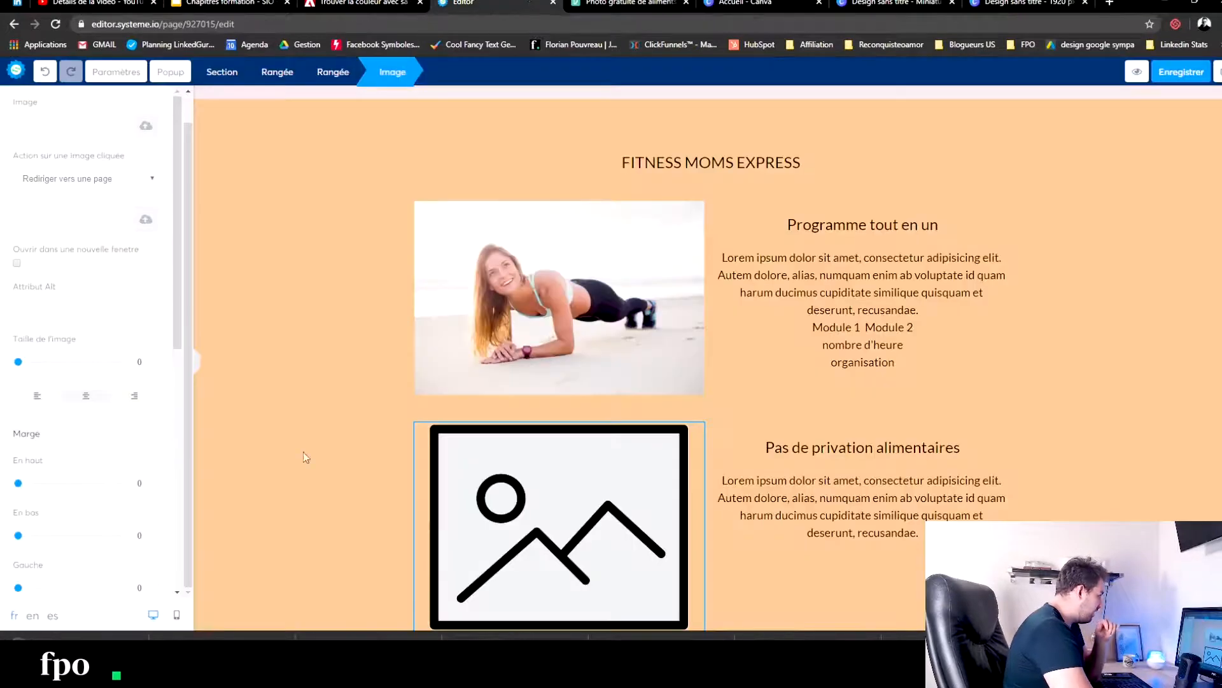
left_click(146, 127)
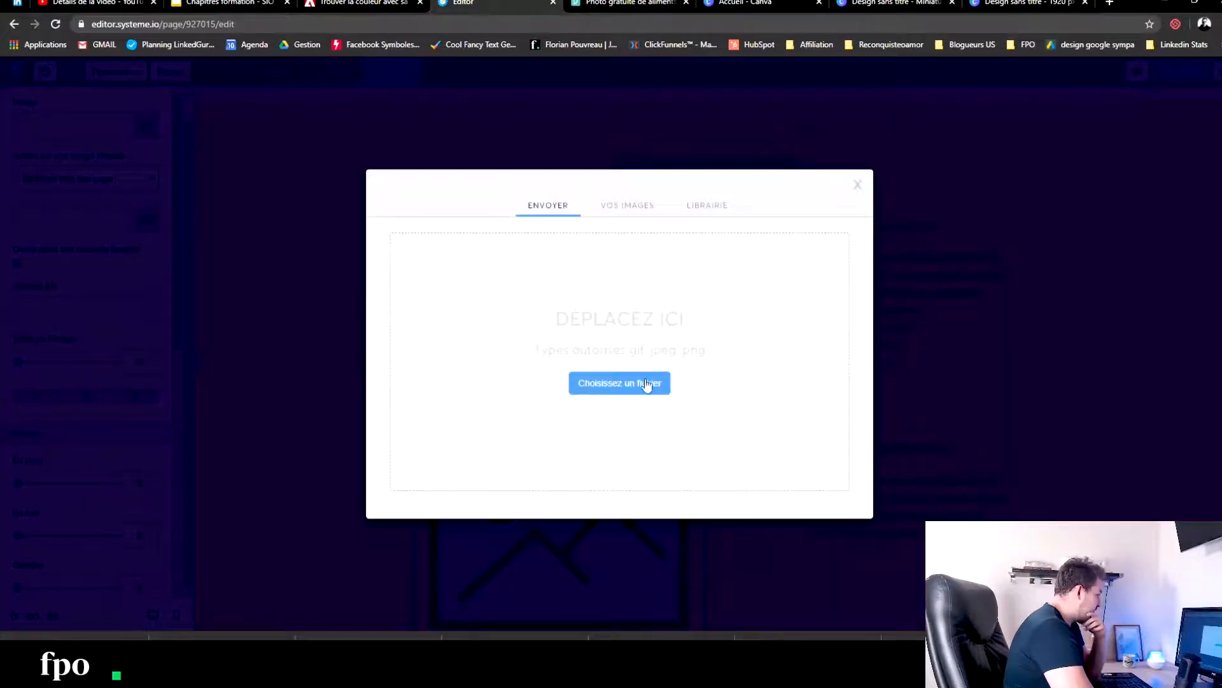
left_click(614, 382)
left_click(225, 119)
left_click(718, 407)
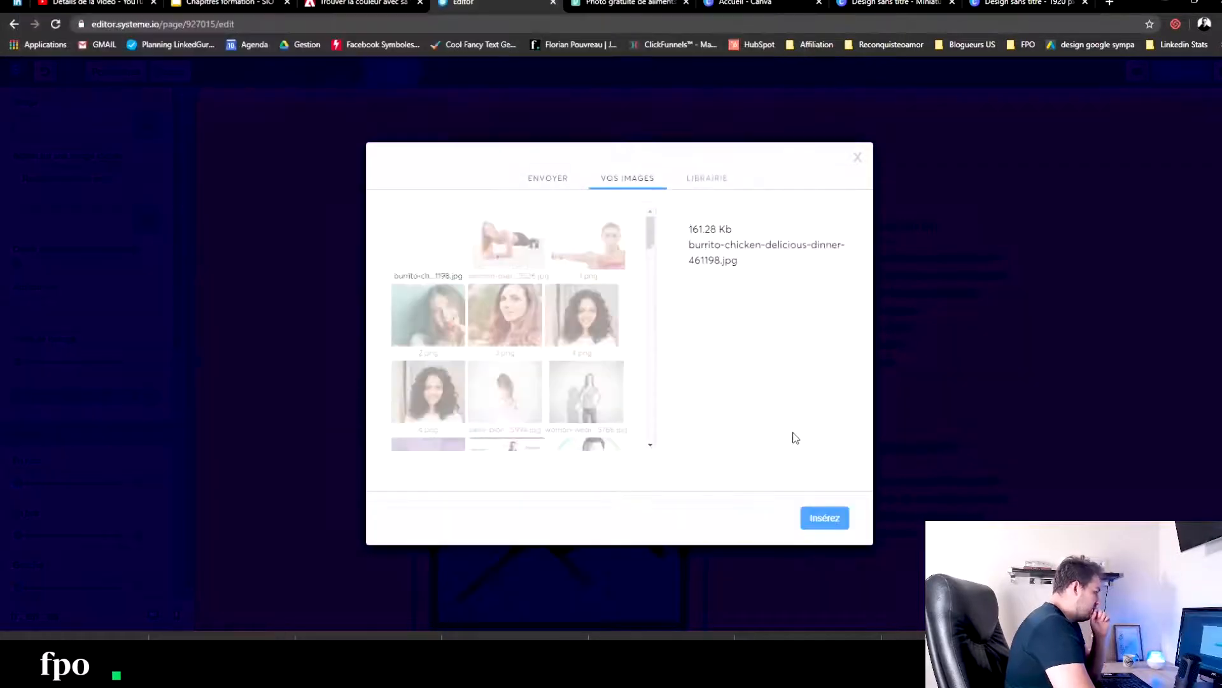
left_click(824, 517)
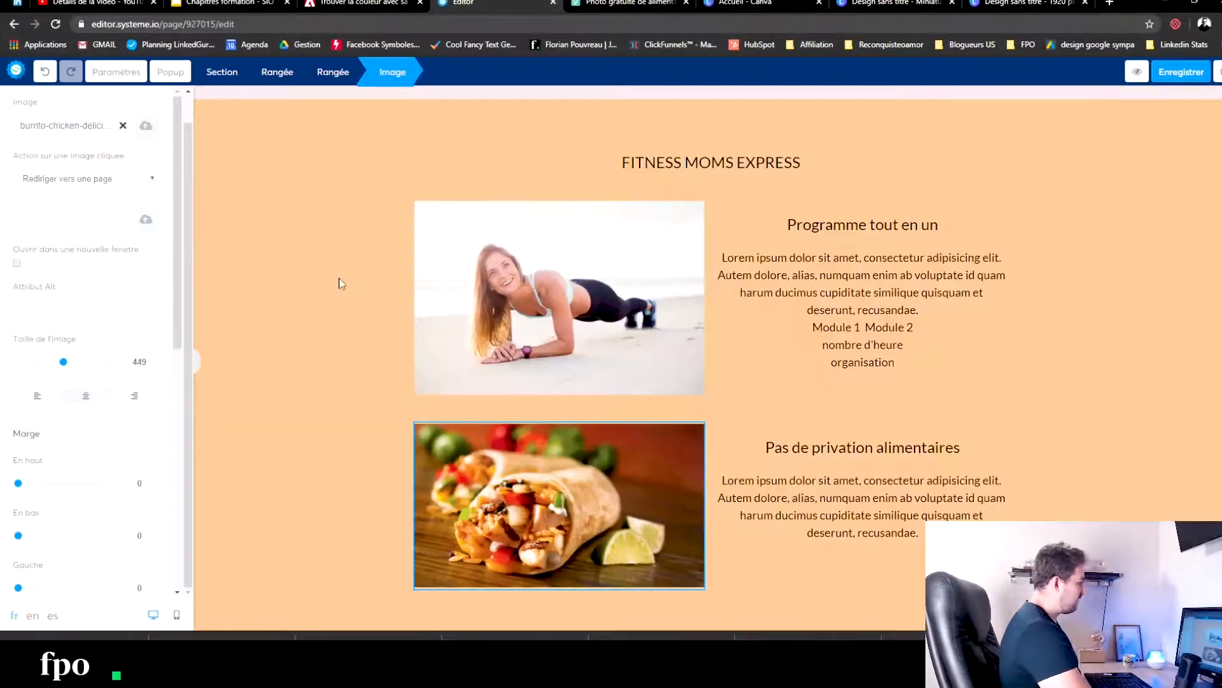
- Set the background colour of the FITNESS MOMS EXPRESS section to white
left_click(339, 278)
scroll(339, 279, "down", 1)
scroll(319, 264, "up", 2)
left_click(222, 220)
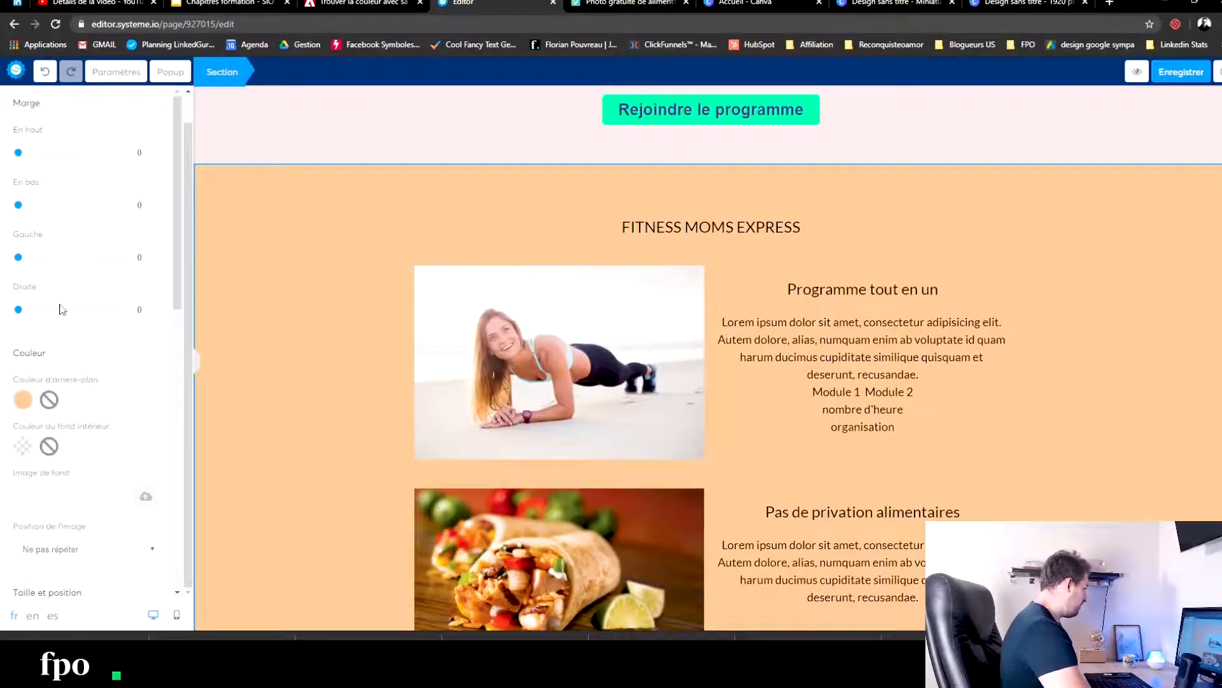
left_click(23, 401)
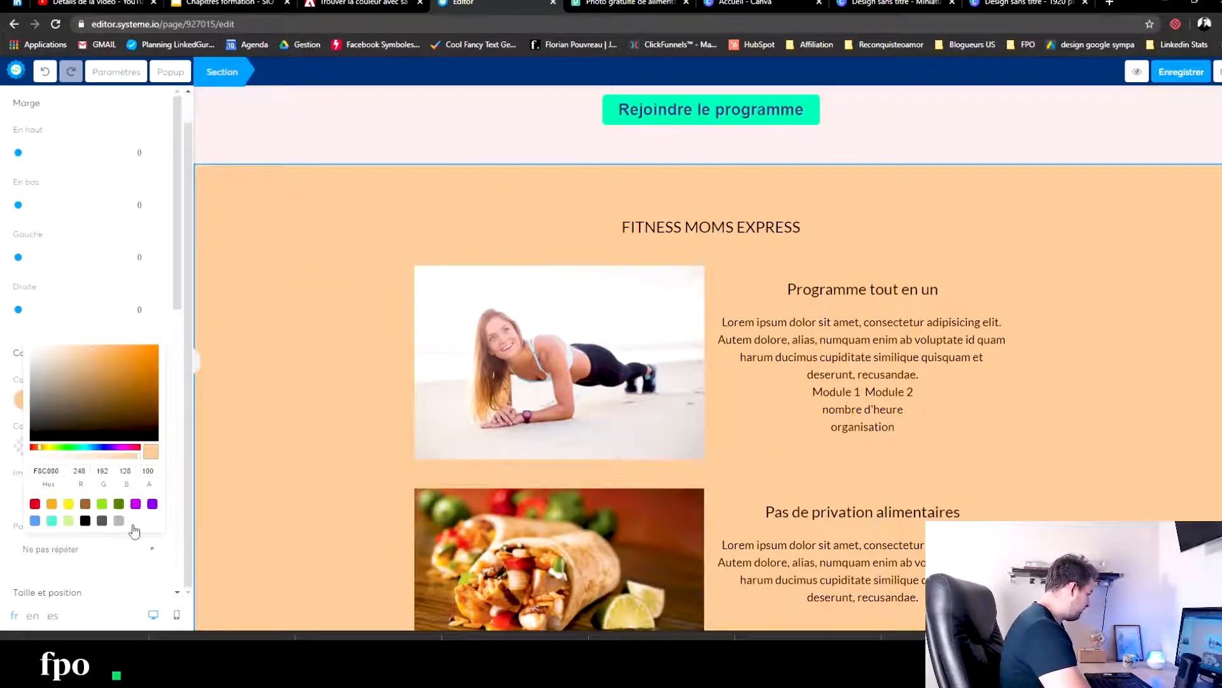
left_click(133, 523)
left_click(851, 290)
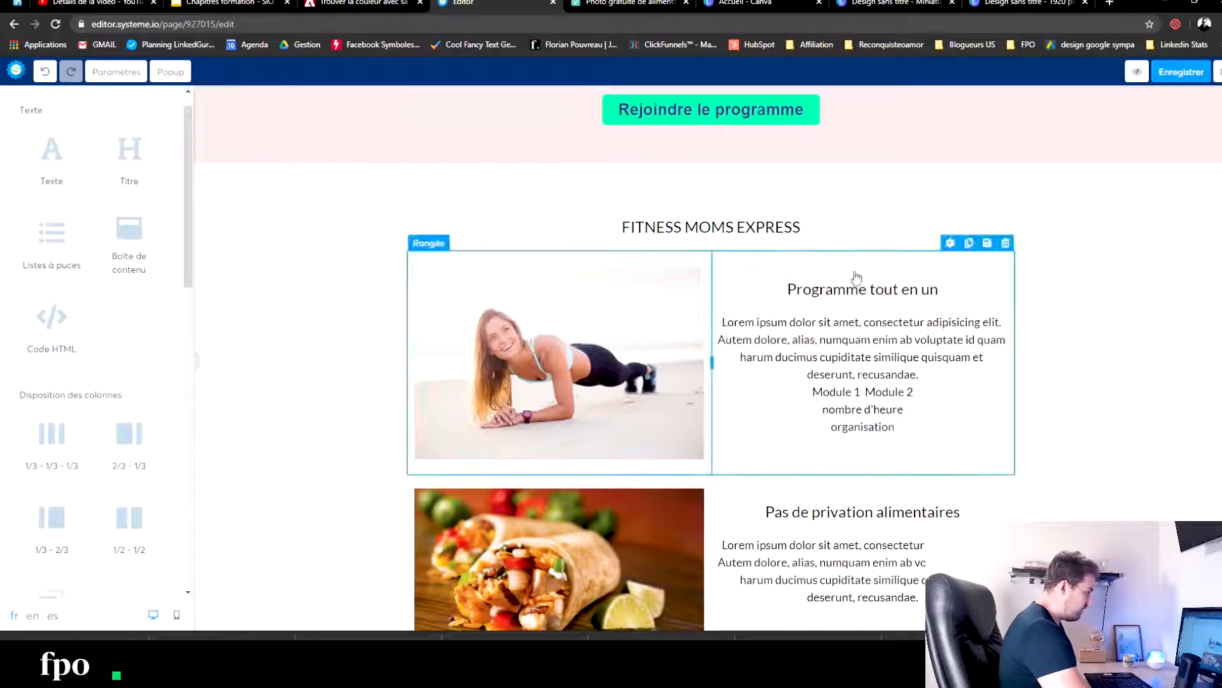
- Sample the green #00ffaf from the "Rejoindre le programme" button with the page colour picker
left_click(862, 289)
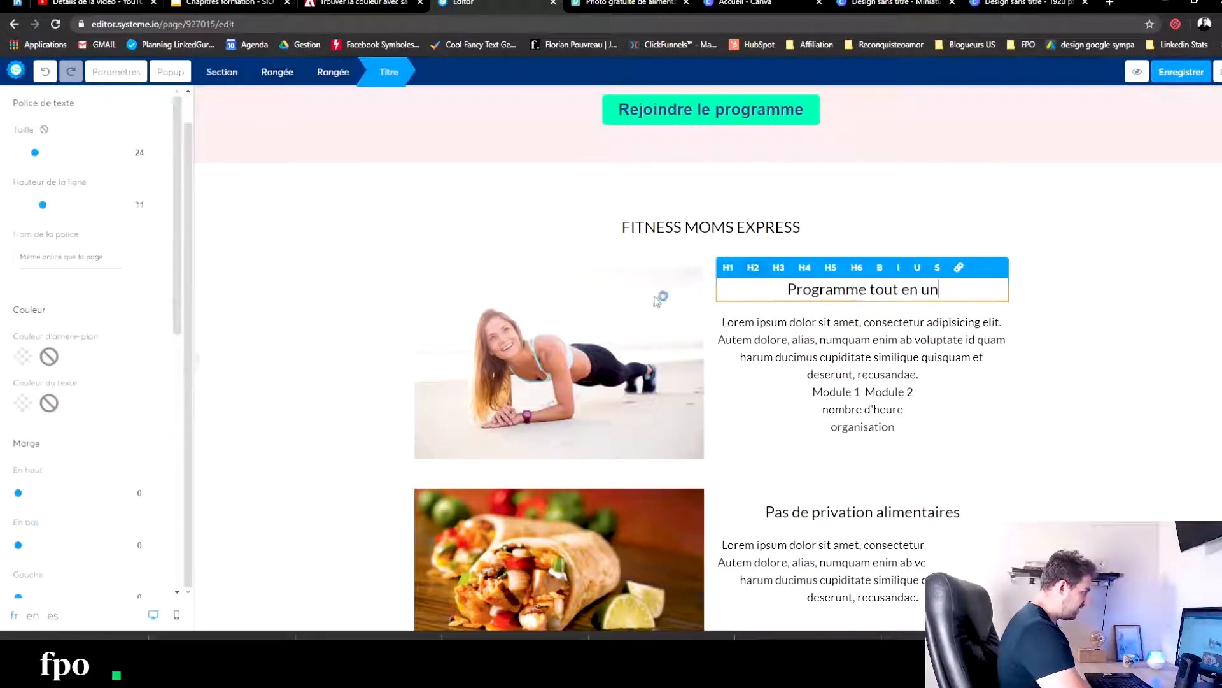
left_click(23, 406)
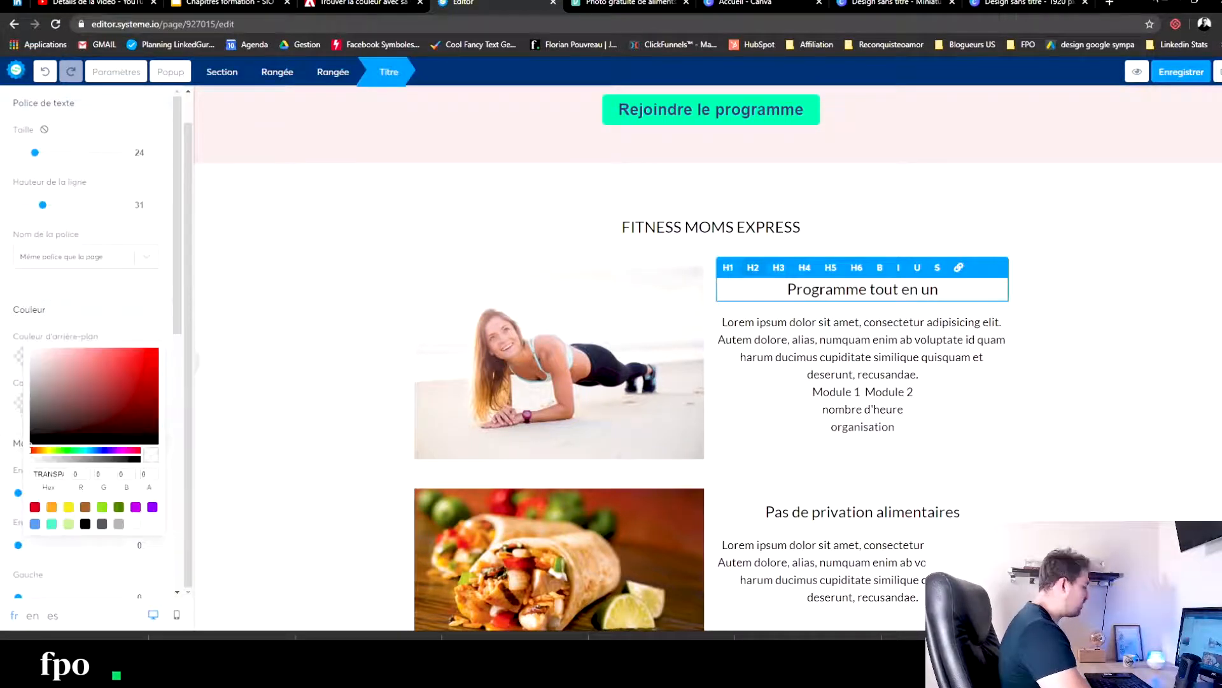
left_click(1221, 25)
left_click(1046, 51)
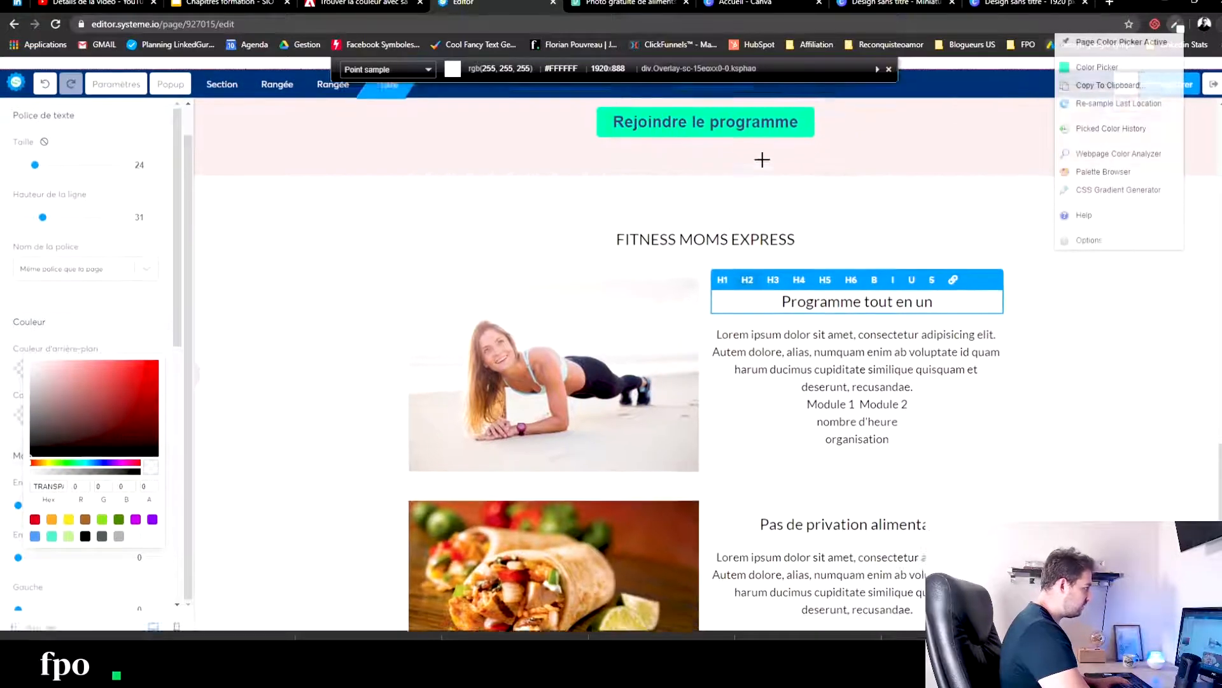
left_click(1090, 72)
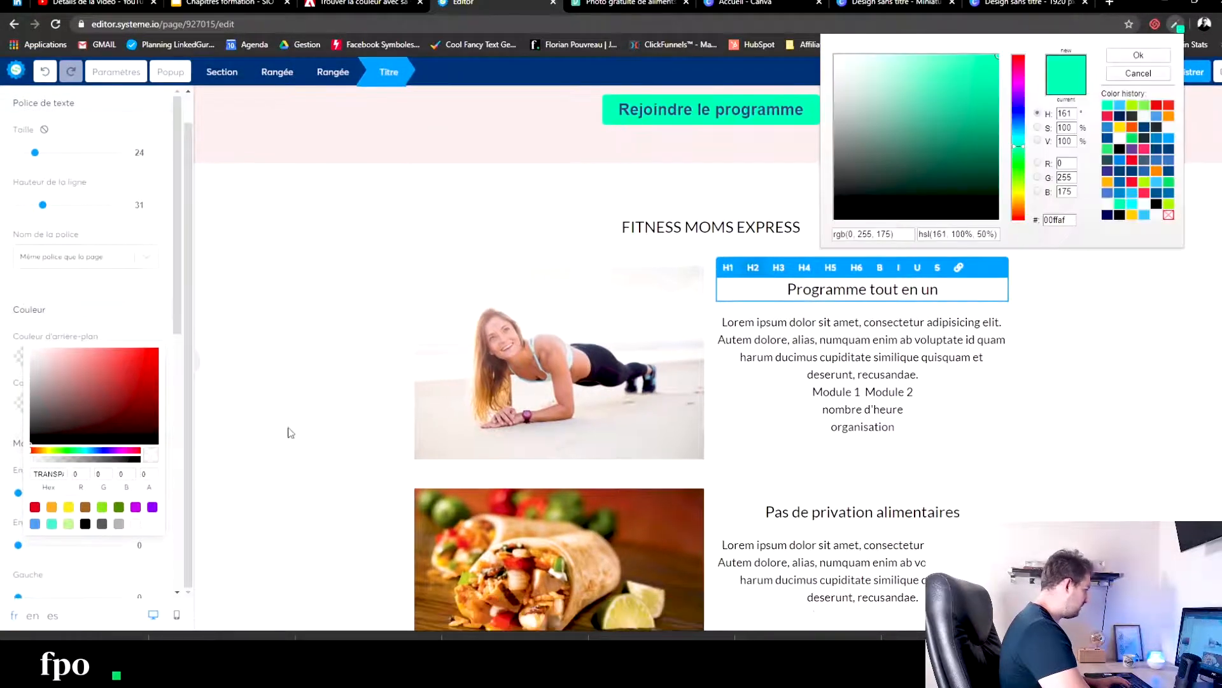
- Try to apply the sampled green as the text colour of the "Programme tout en un" title
left_click(43, 474)
type("00ffaf")
left_click(275, 360)
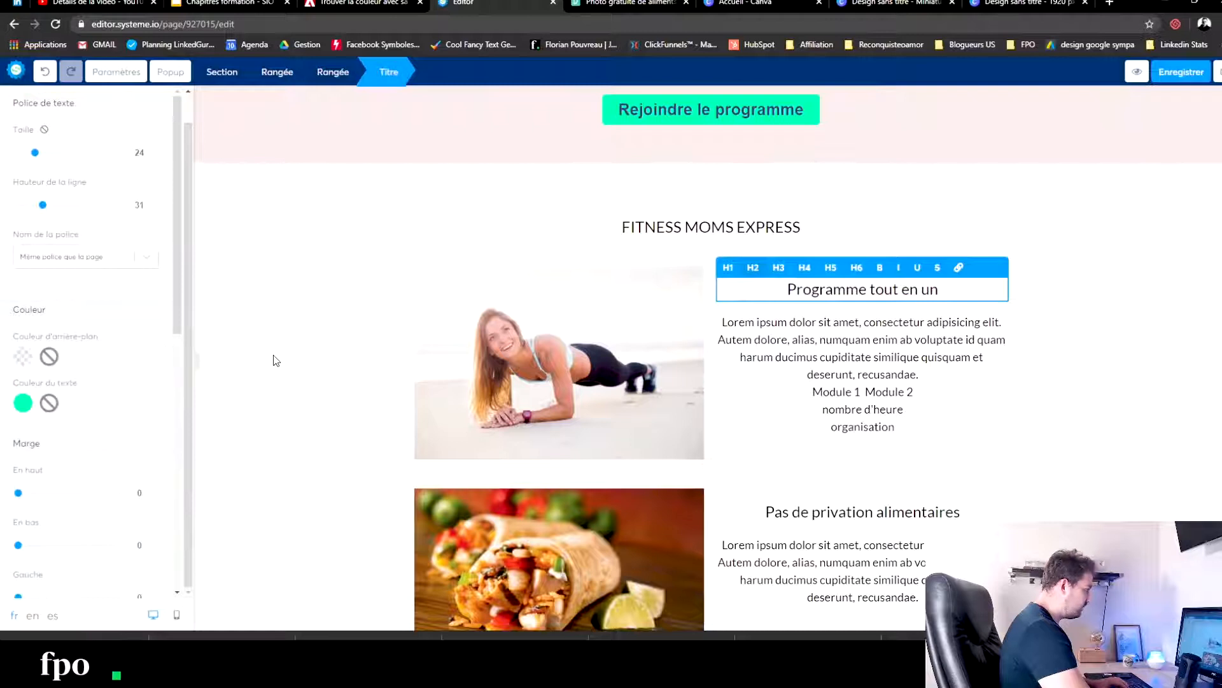
left_click(944, 304)
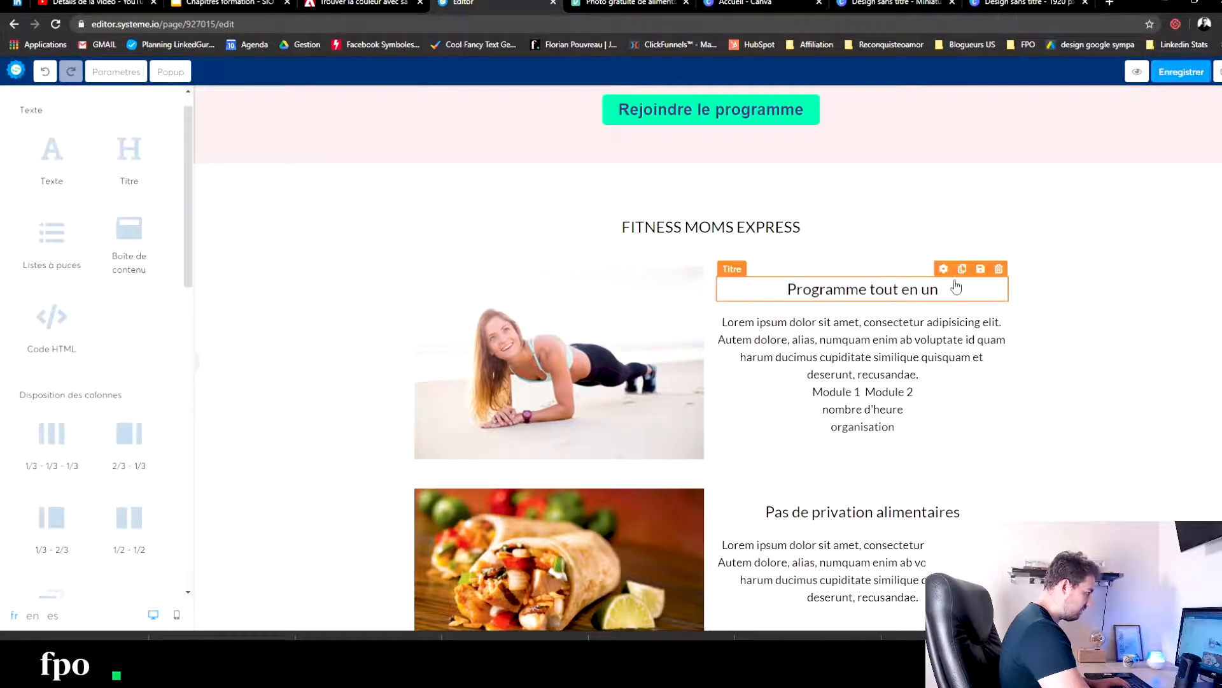
- Set the background colour of the "Programme tout en un" title to the sampled green
left_click(955, 286)
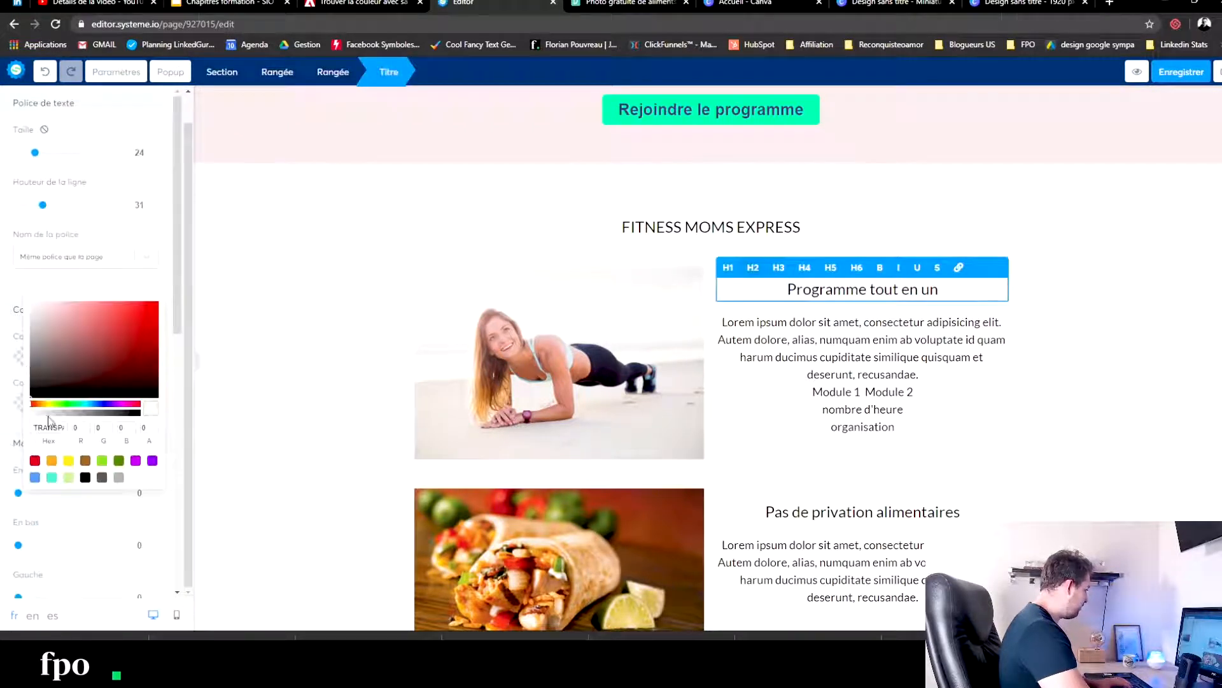
key("ctrl+a")
key("ctrl+v")
left_click(303, 320)
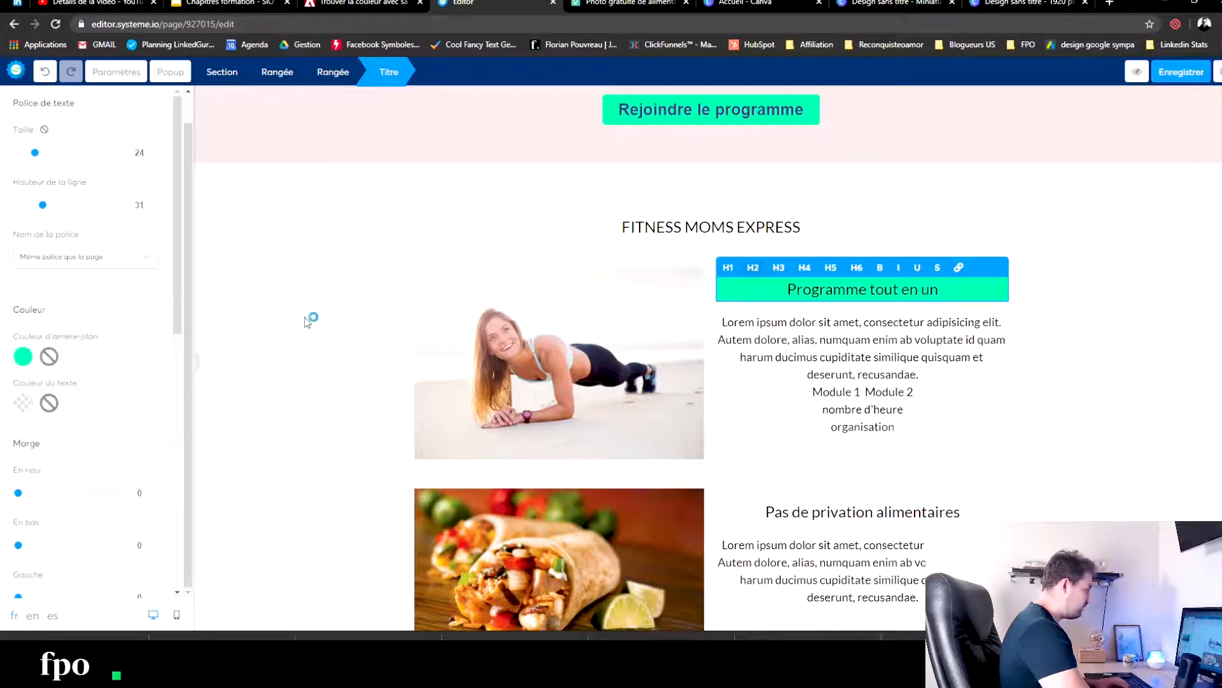
- Give the "Pas de privation alimentaires" title the same sampled green background colour
left_click(870, 514)
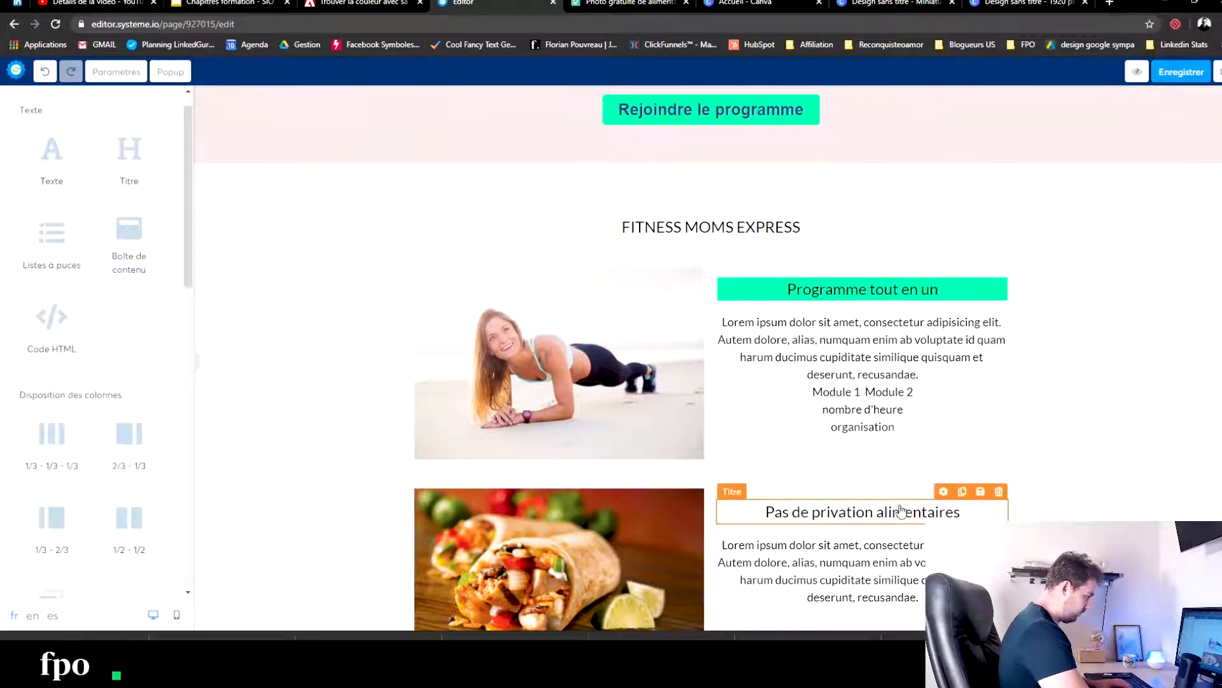
left_click(903, 511)
left_click(22, 357)
key("ctrl+a")
key("ctrl+v")
left_click(273, 332)
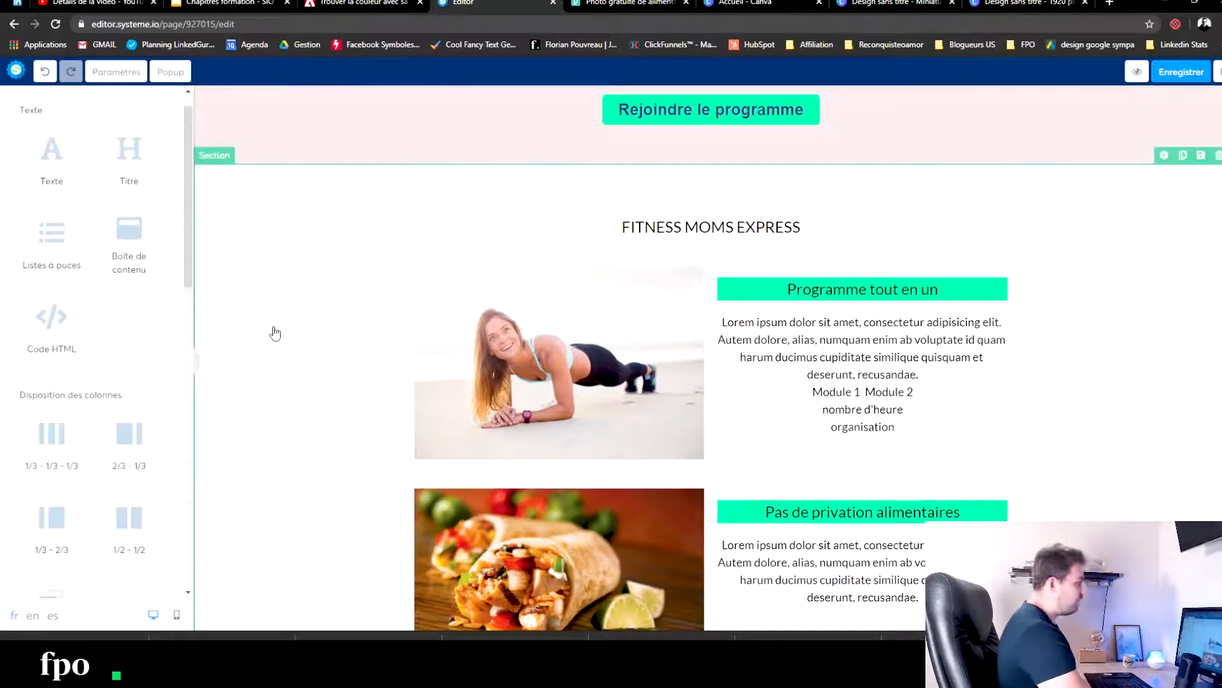
- Enlarge the "FITNESS MOMS EXPRESS" heading to size 41 and make it bold
scroll(274, 332, "down", 3)
scroll(641, 374, "up", 5)
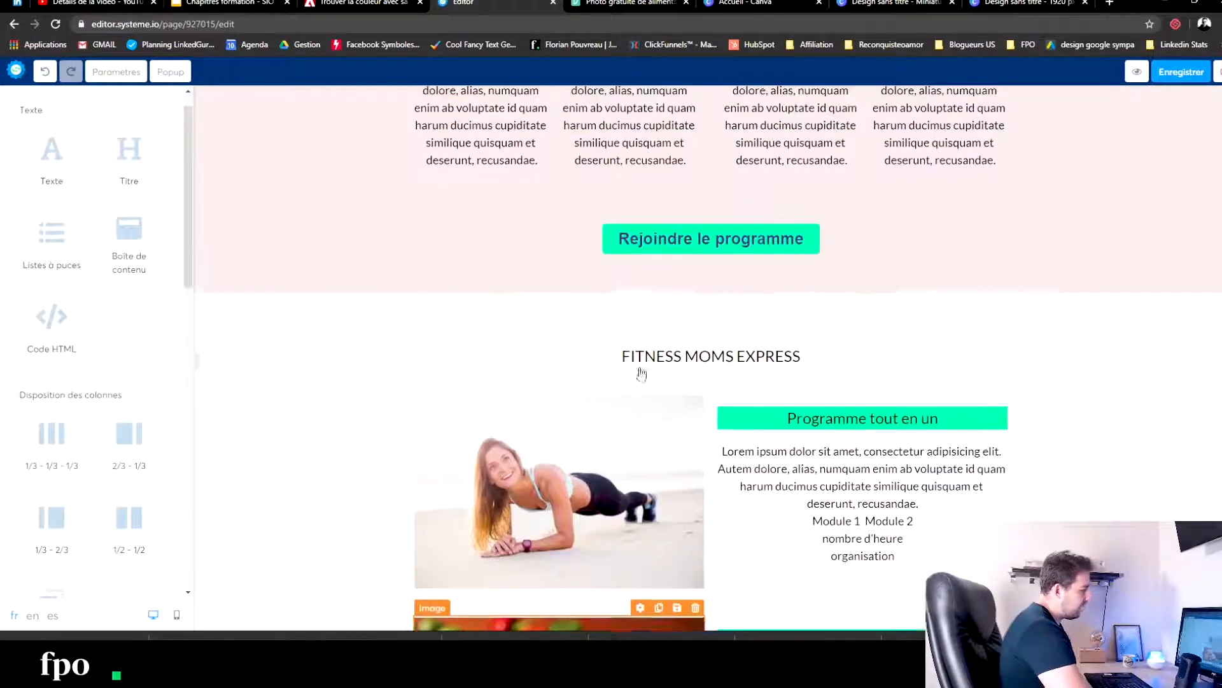
left_click(690, 366)
key("ctrl+a")
left_click_drag(35, 153, 54, 154)
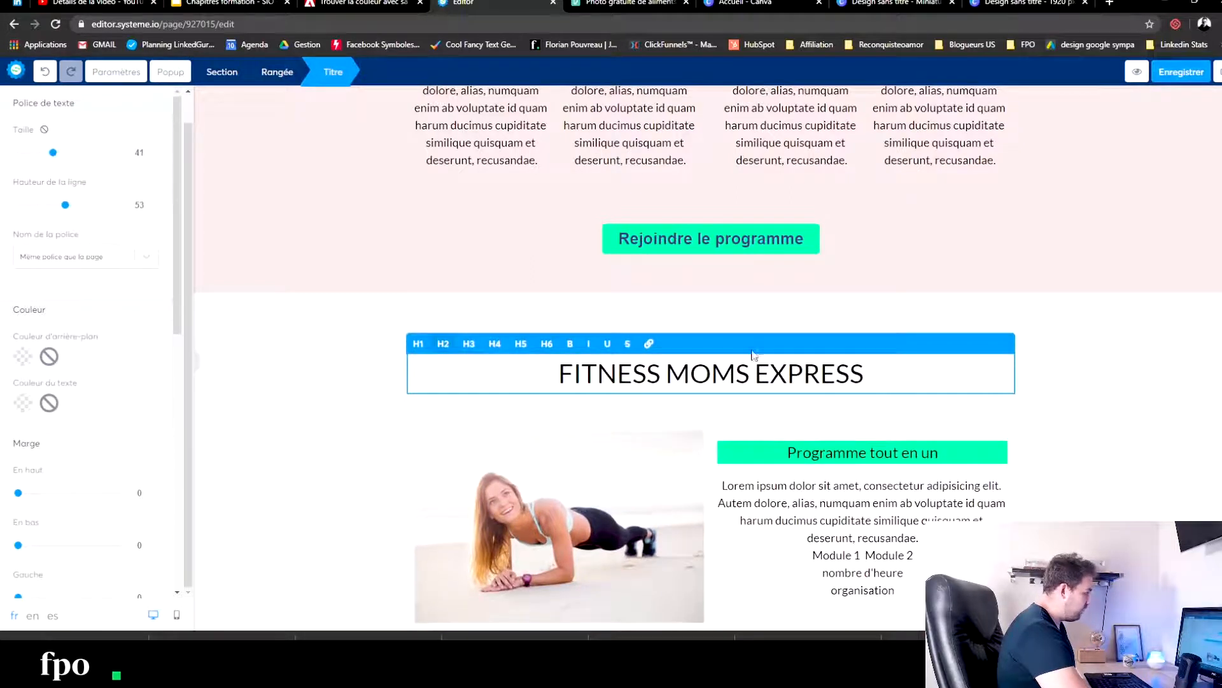
triple_click(894, 373)
left_click(570, 345)
left_click(293, 478)
- Duplicate the "Rejoindre le programme" button, place the copy below the burrito item and delete the row containing the "Cliquez ici" button
scroll(890, 420, "down", 2)
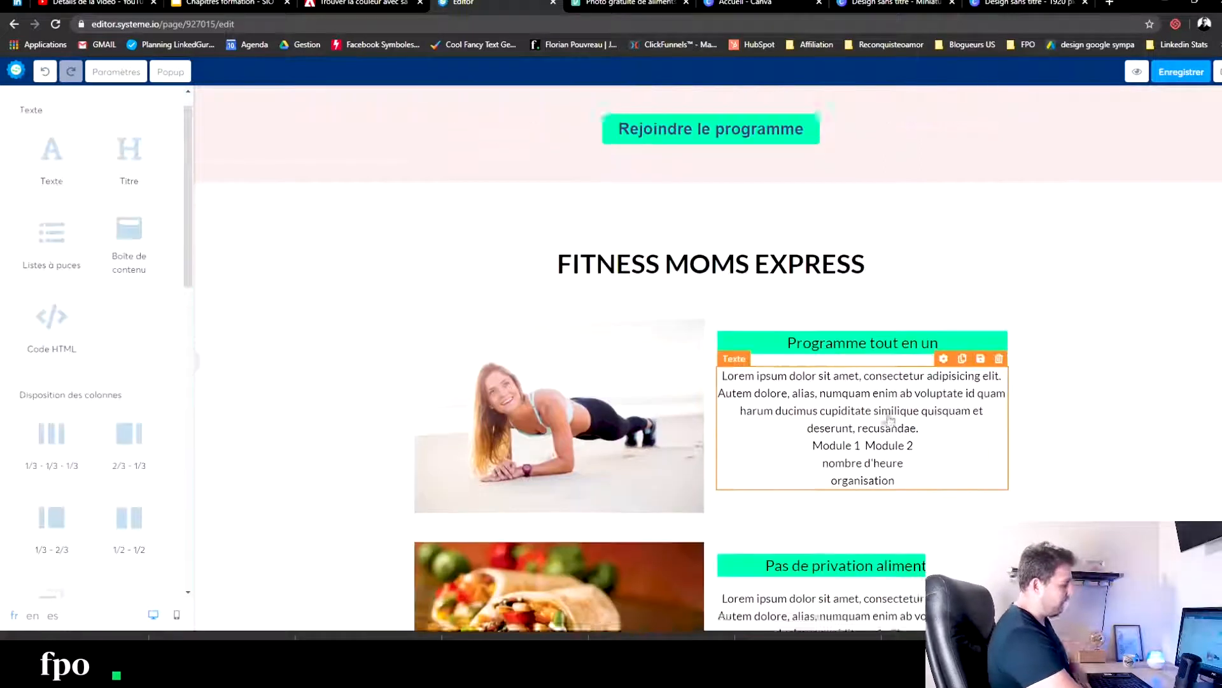
scroll(889, 420, "down", 3)
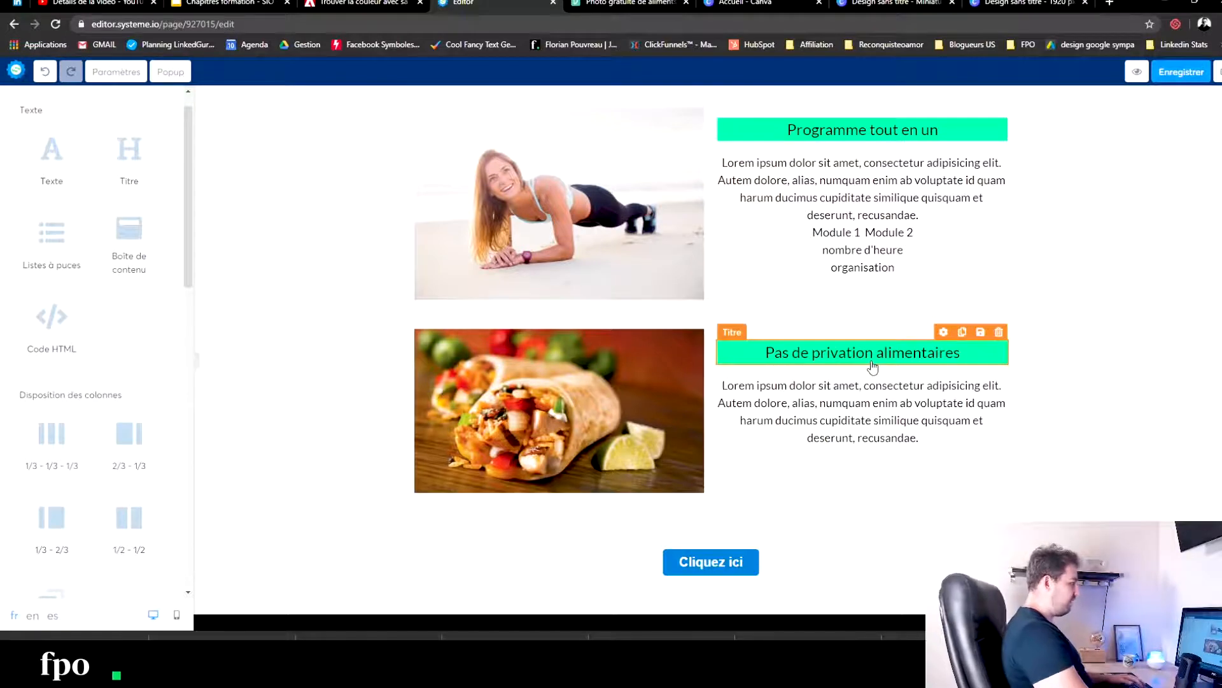
scroll(912, 303, "up", 5)
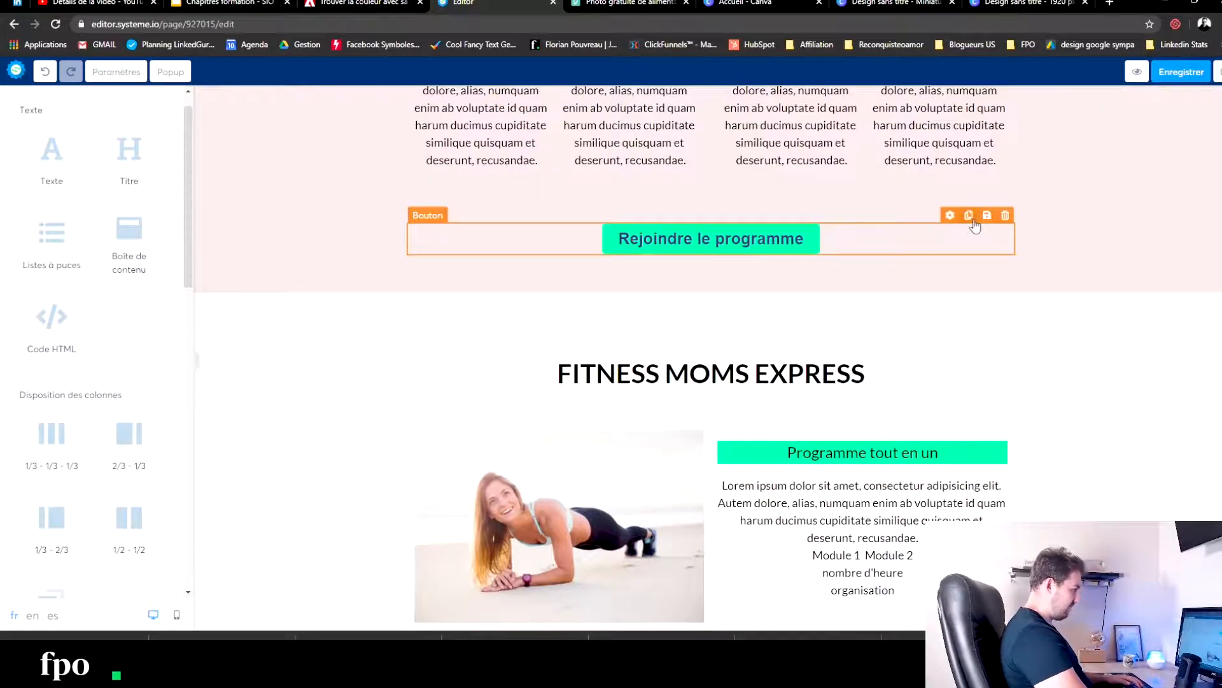
left_click(969, 216)
mouse_move(732, 284)
left_mouse_down()
mouse_move(727, 626)
mouse_move(707, 621)
mouse_move(665, 494)
left_mouse_up()
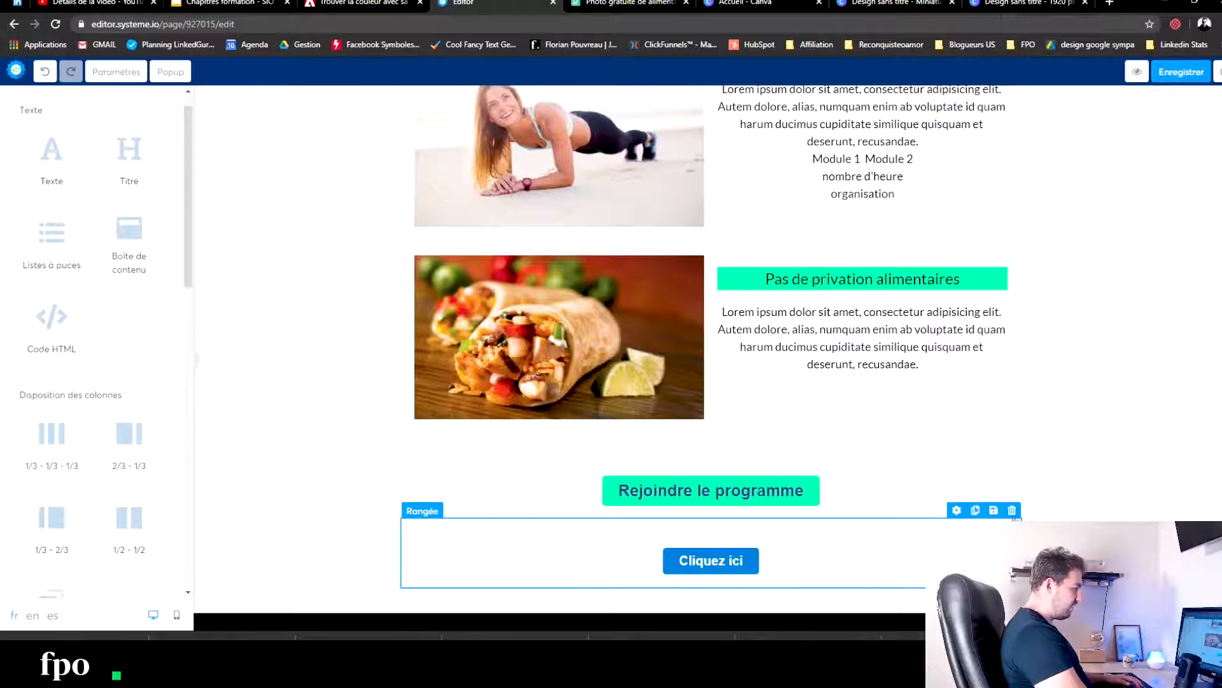
left_click(1012, 510)
left_click(679, 91)
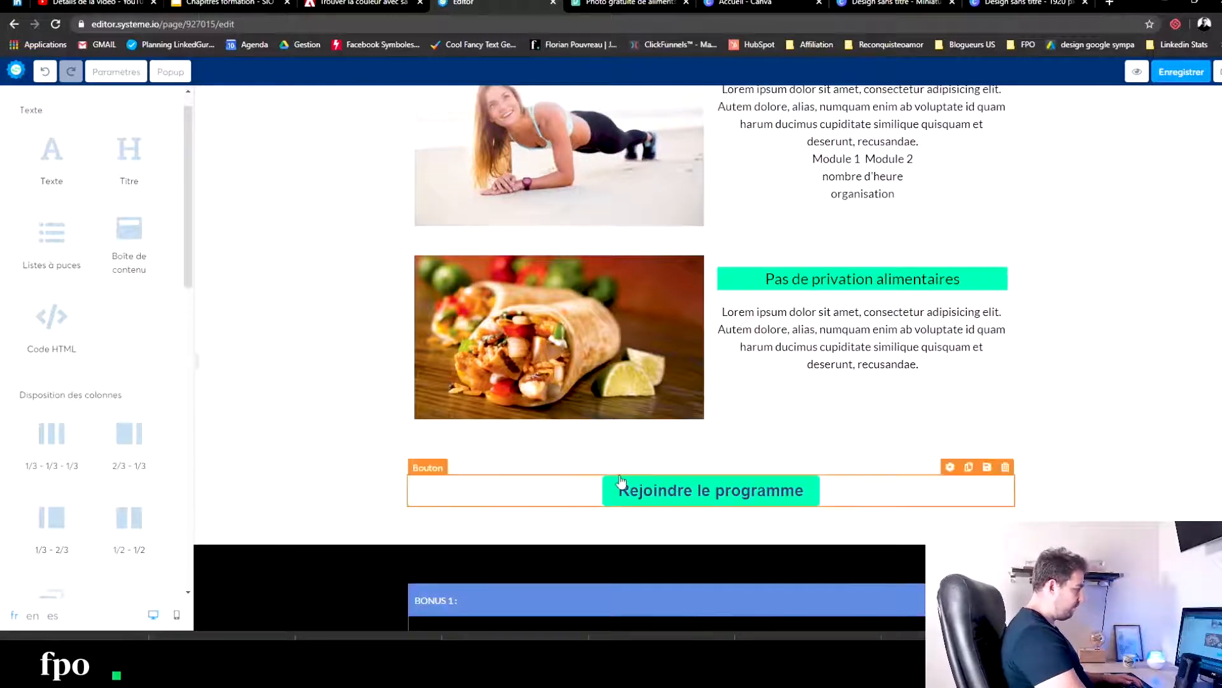
- Review the page's section layout and colours from the header down to the bonus boxes
left_click(338, 457)
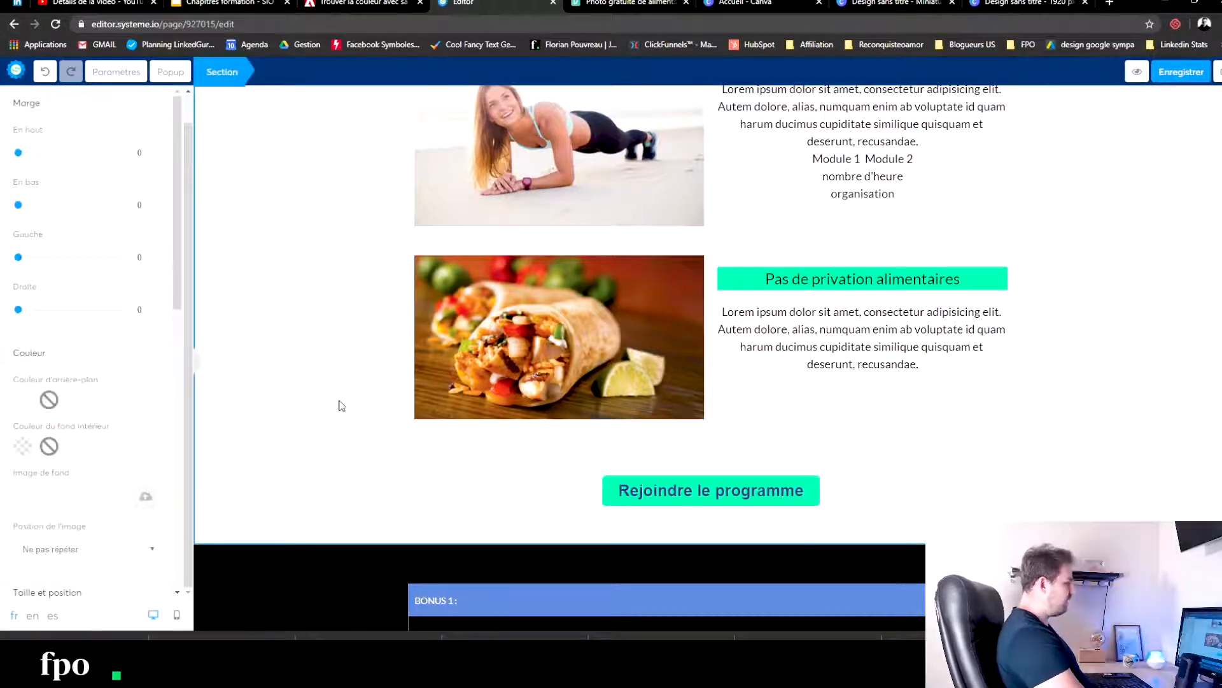
left_click(1124, 369)
scroll(1115, 357, "down", 15)
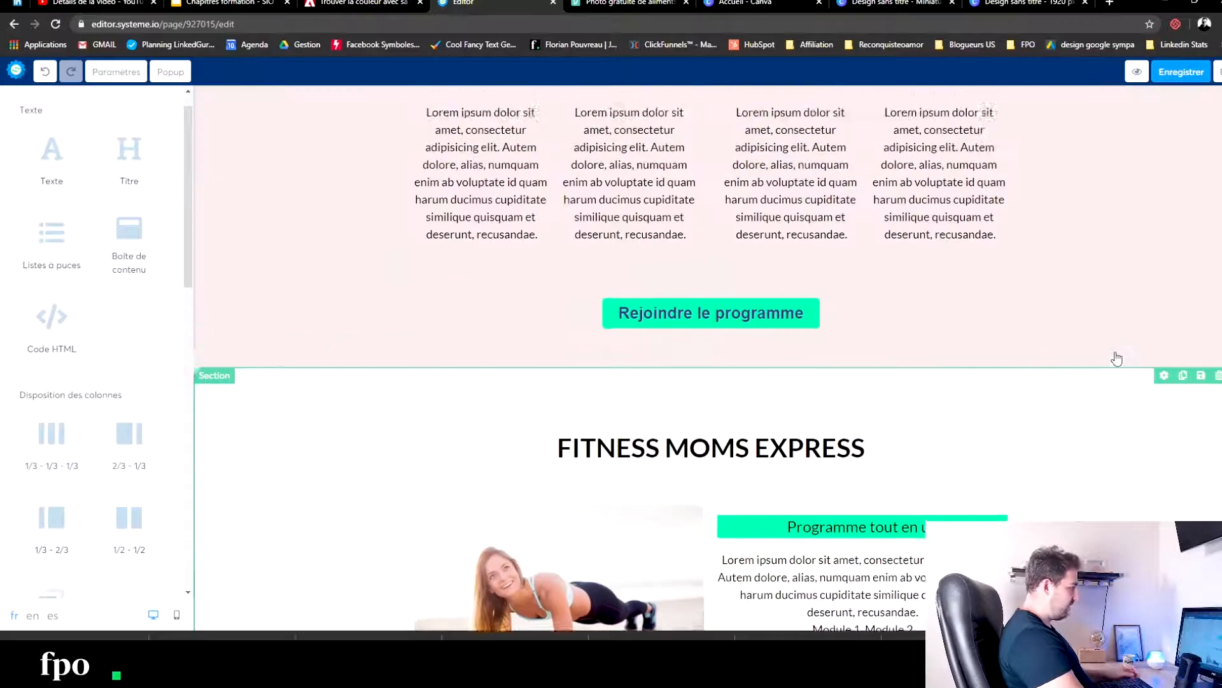
scroll(1117, 359, "up", 12)
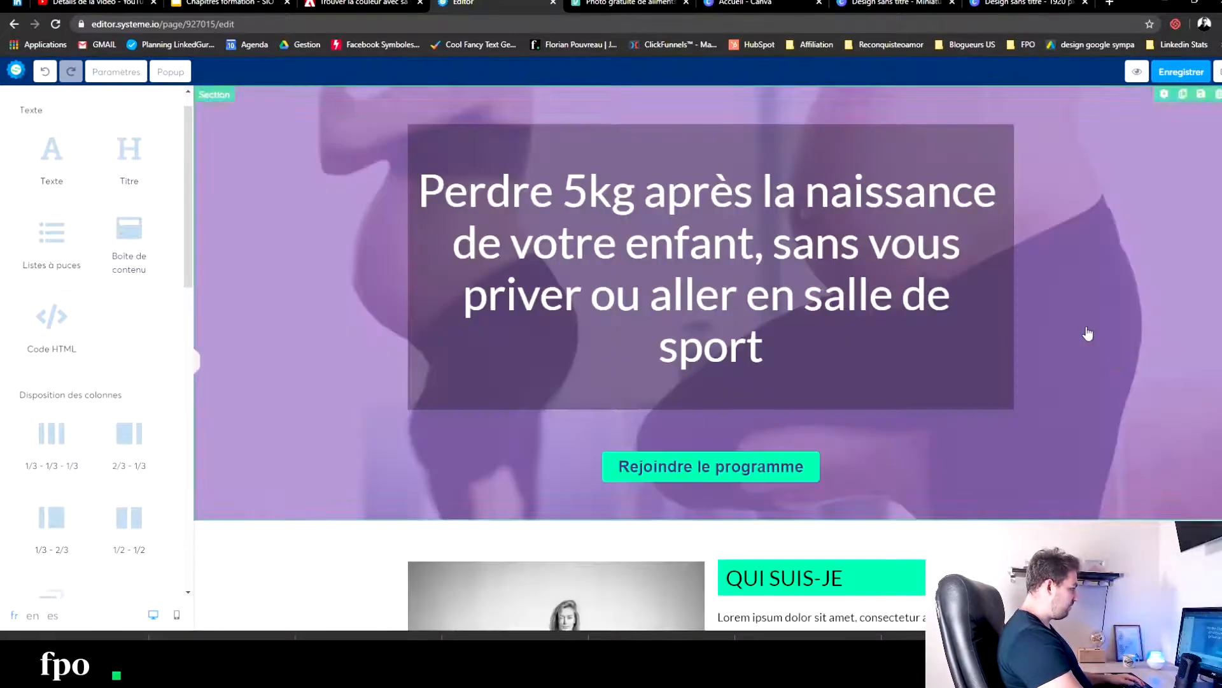
scroll(795, 412, "down", 20)
scroll(795, 412, "down", 9)
scroll(483, 333, "up", 7)
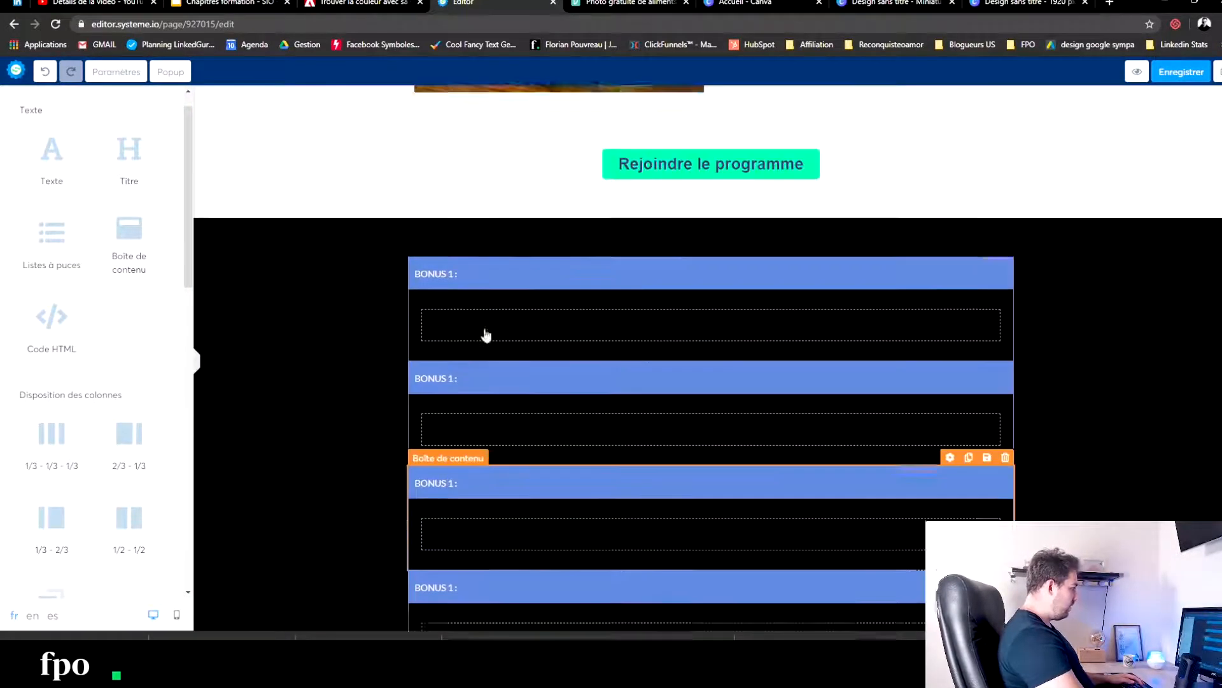
- Change the bonus section's background colour from the swatches to white
left_click(317, 403)
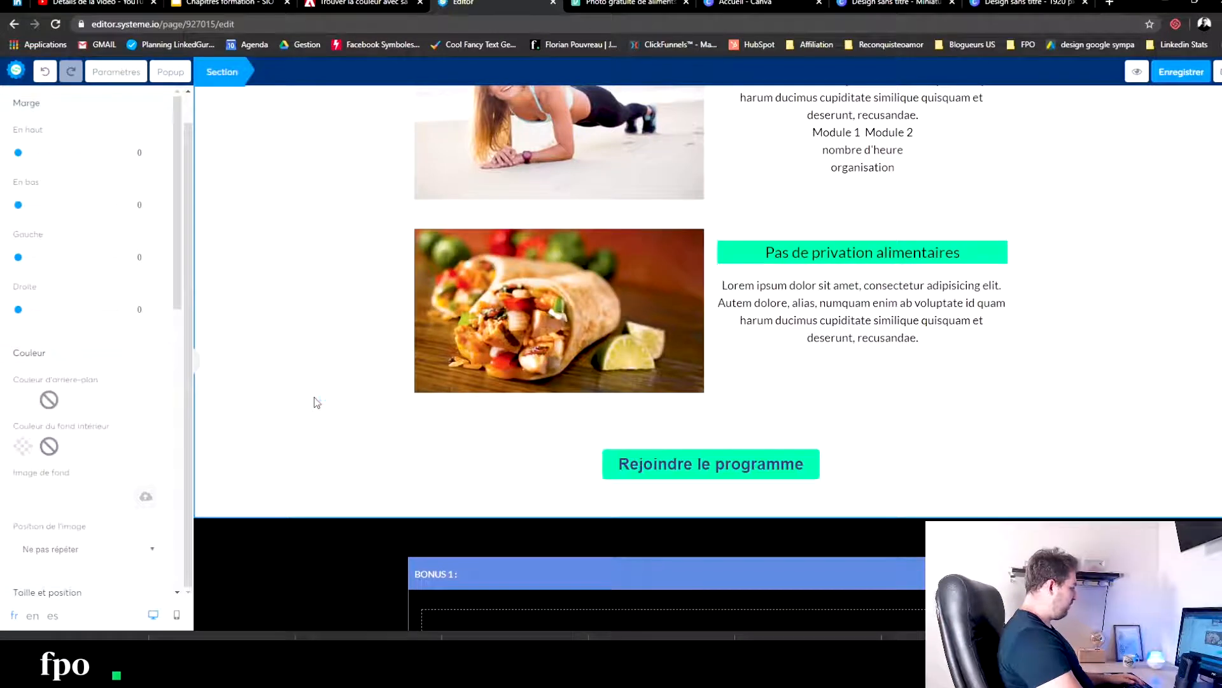
left_click(304, 538)
left_click(274, 538)
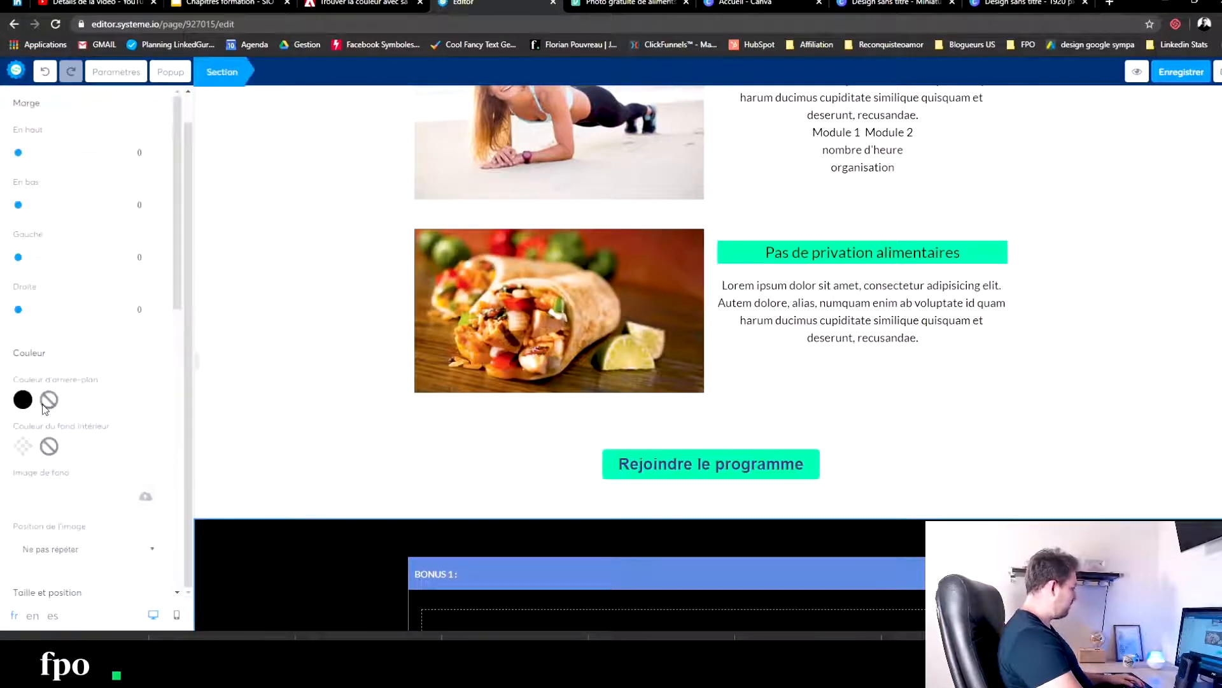
left_click(23, 400)
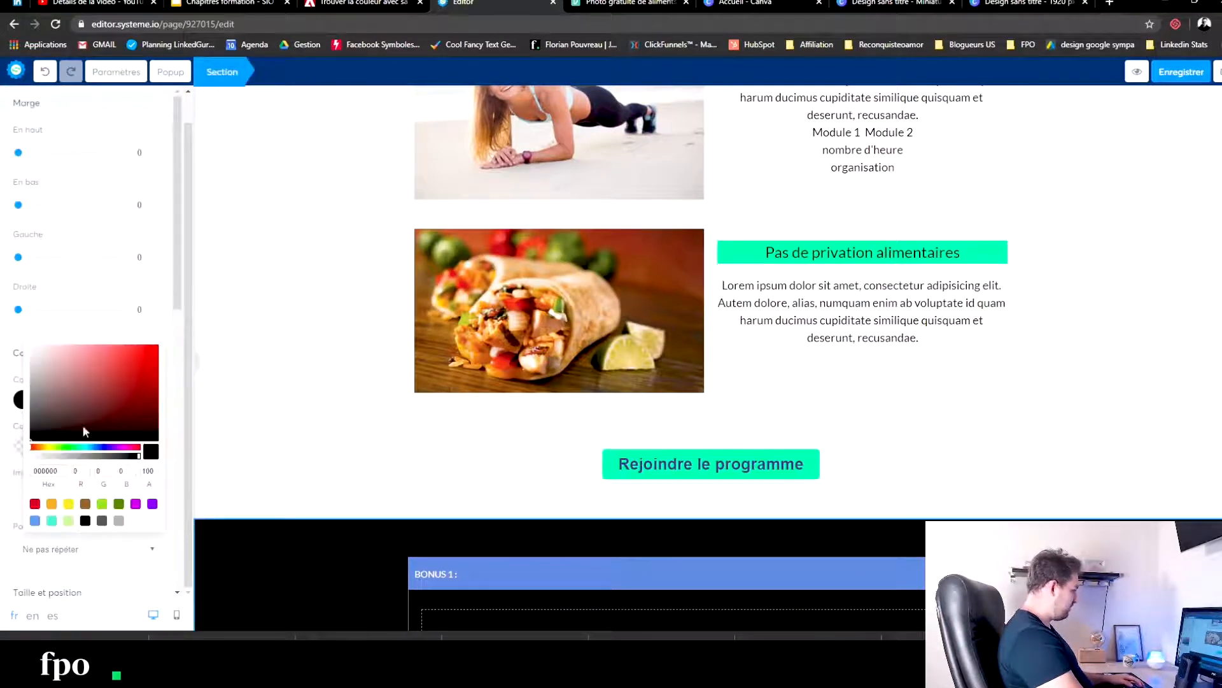
left_click(135, 522)
- Title the first bonus box "BONUS 1 : plan alimentaire hebdomadaire"
left_click(408, 397)
left_click(585, 567)
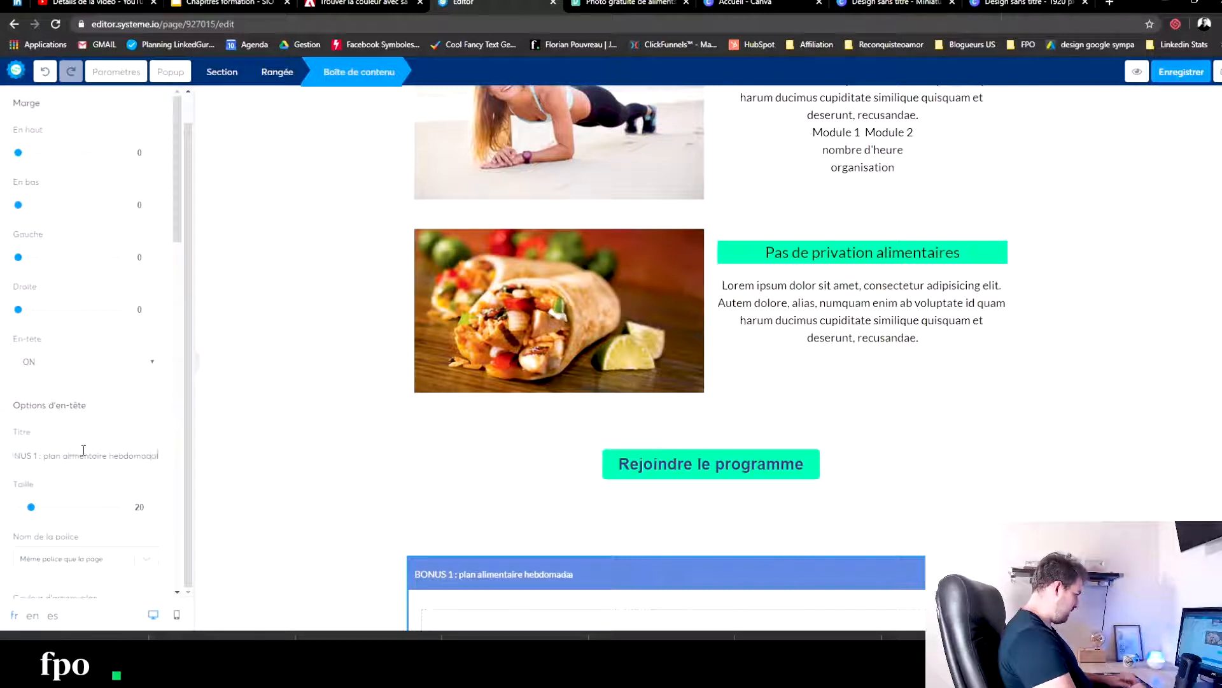
left_click(355, 497)
scroll(445, 478, "down", 3)
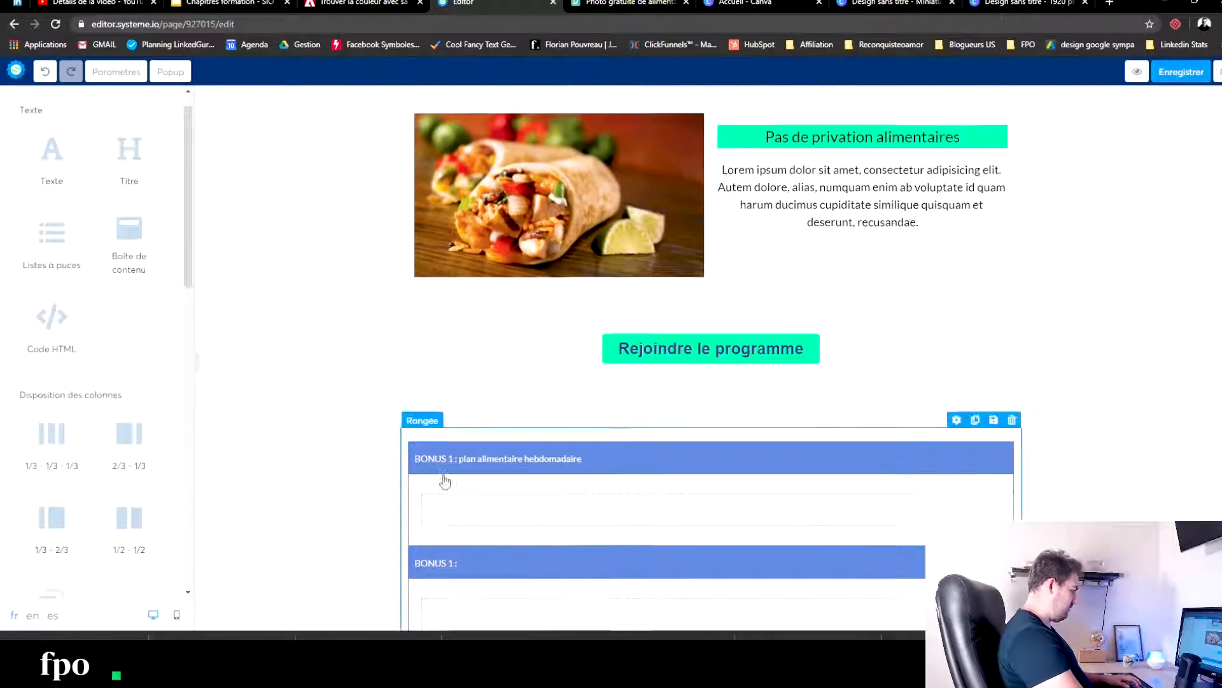
left_click(705, 382)
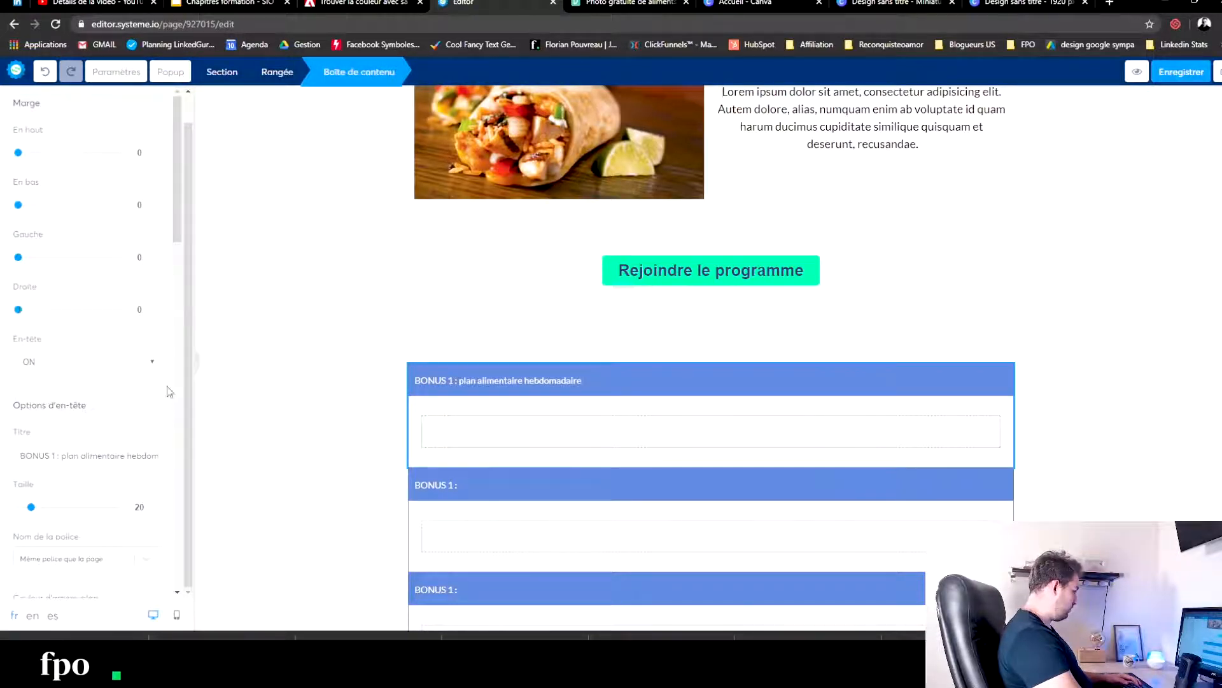
left_click(338, 374)
- Duplicate the "Programme tout en un" row and retitle the copy "Programme en ligne"
scroll(341, 372, "up", 5)
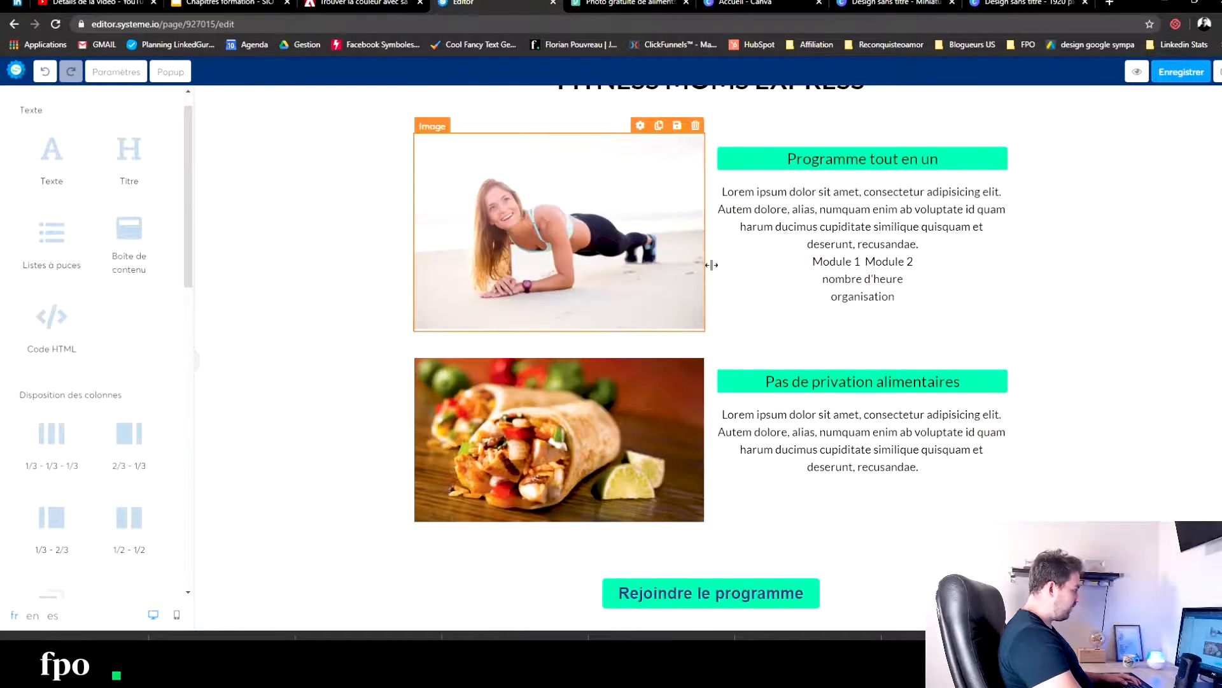
scroll(641, 288, "up", 3)
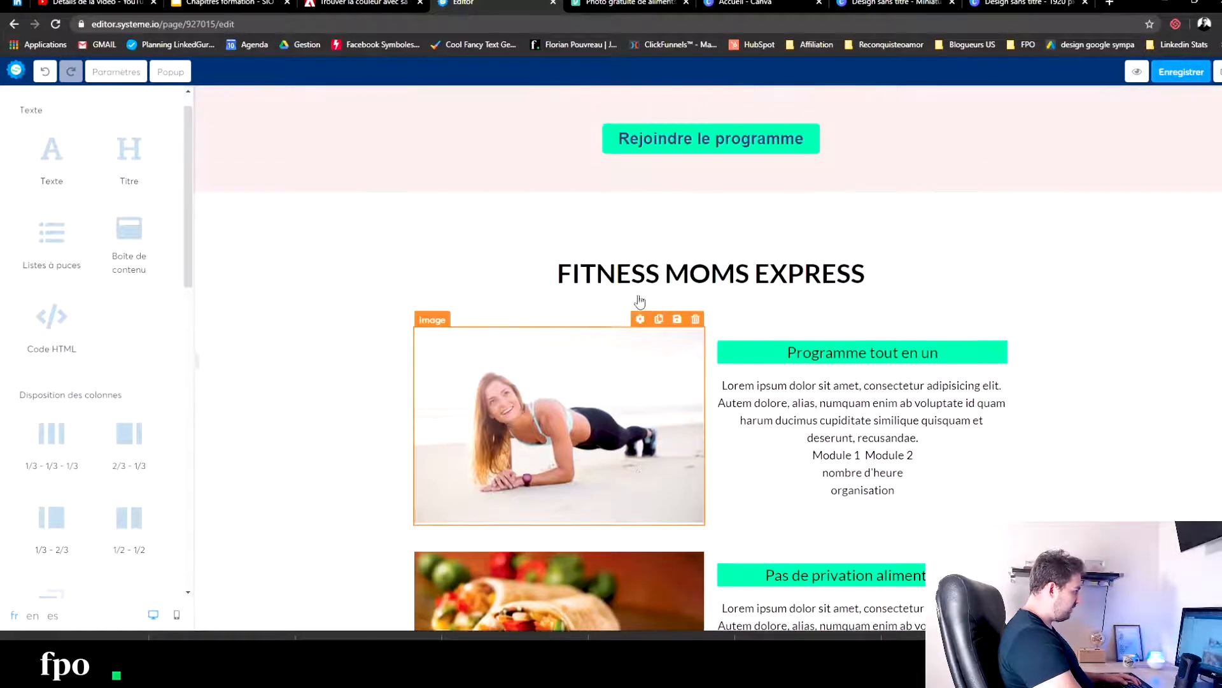
left_click(607, 451)
left_click(317, 450)
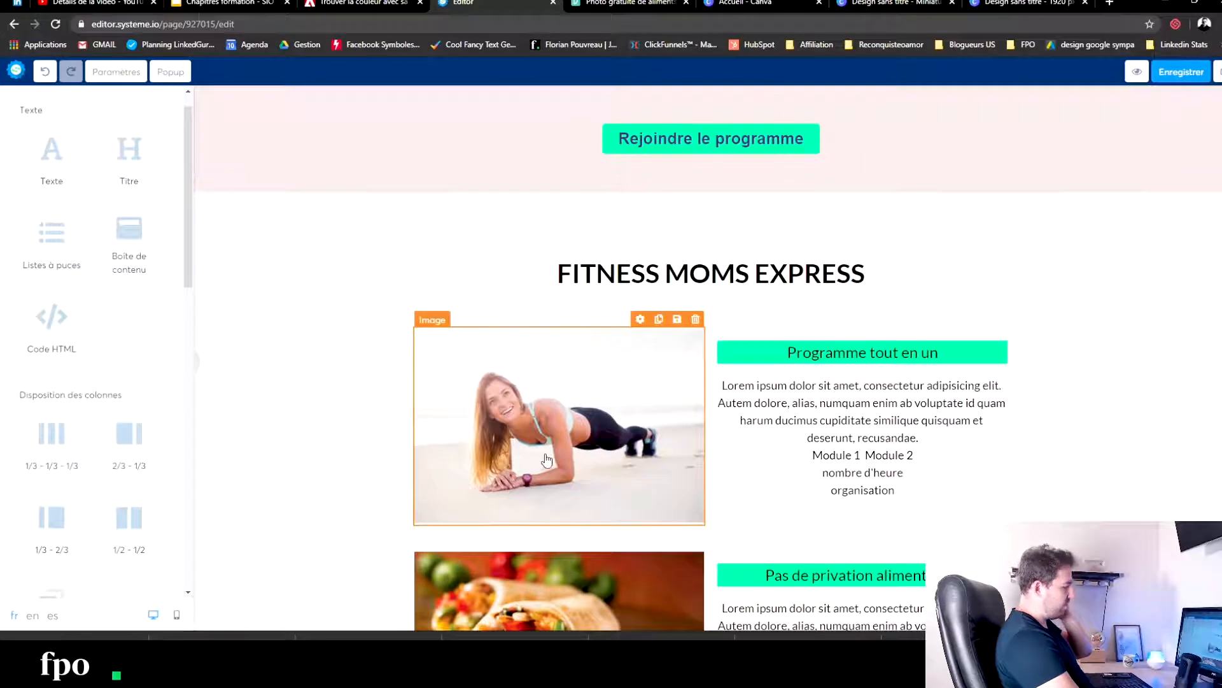
scroll(553, 442, "down", 6)
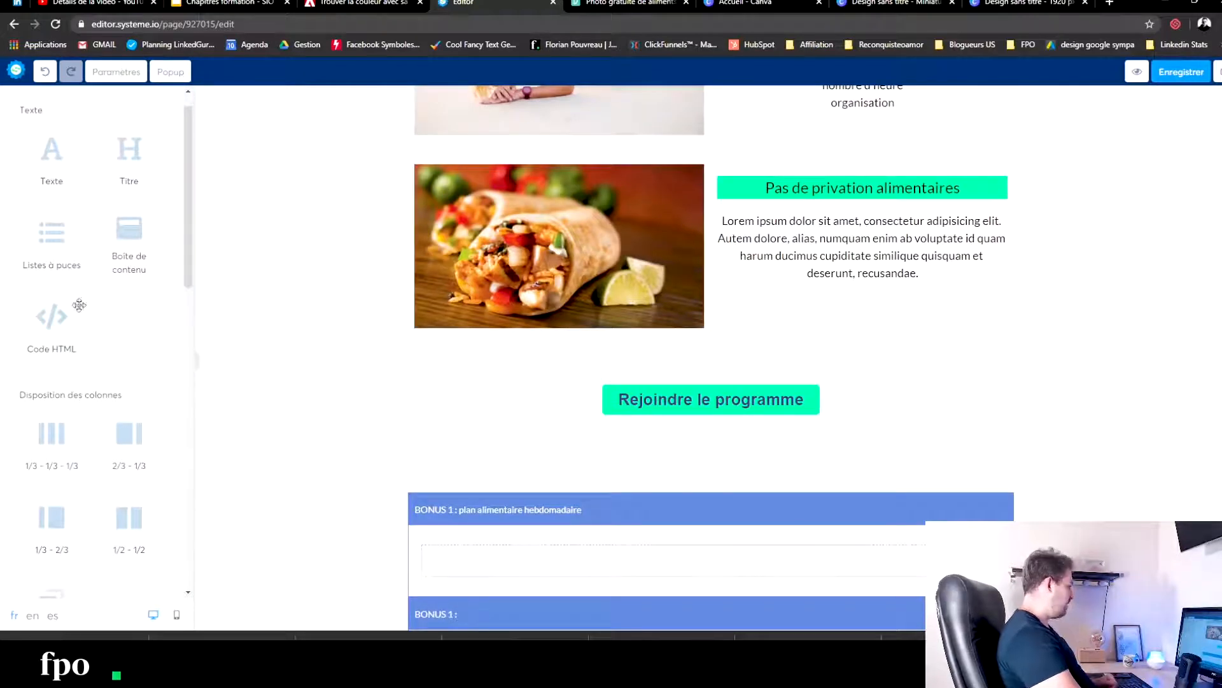
scroll(90, 347, "down", 5)
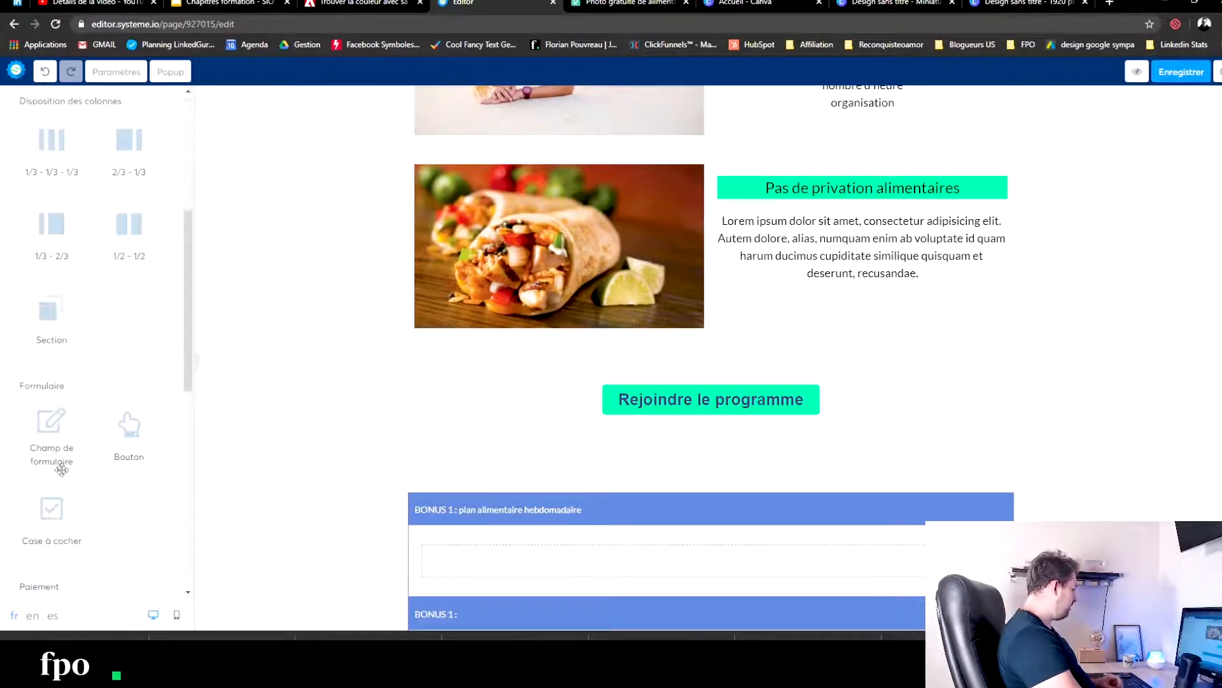
scroll(701, 198, "up", 2)
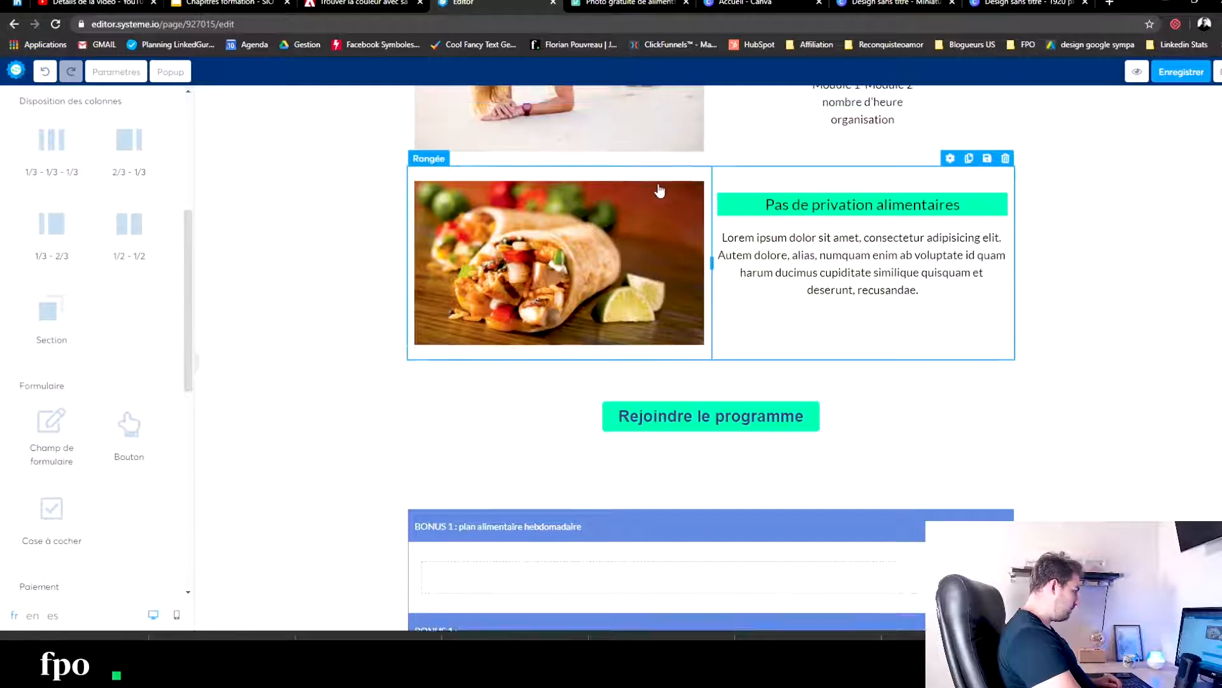
scroll(804, 205, "up", 2)
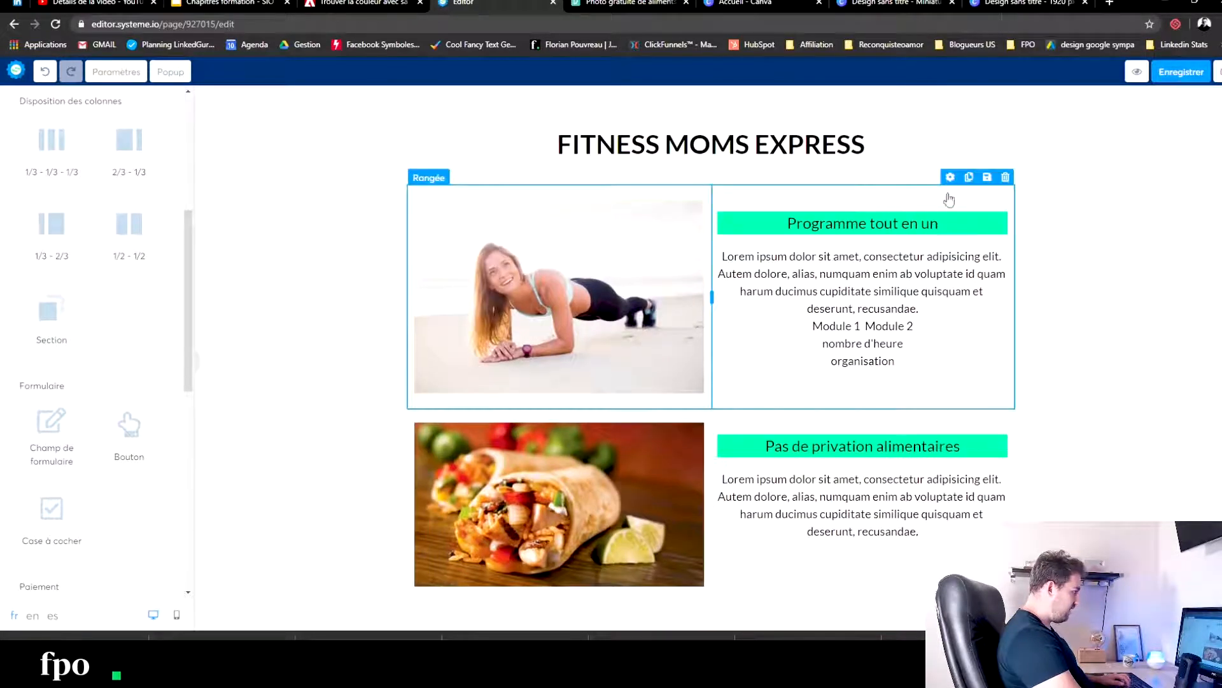
left_click(969, 177)
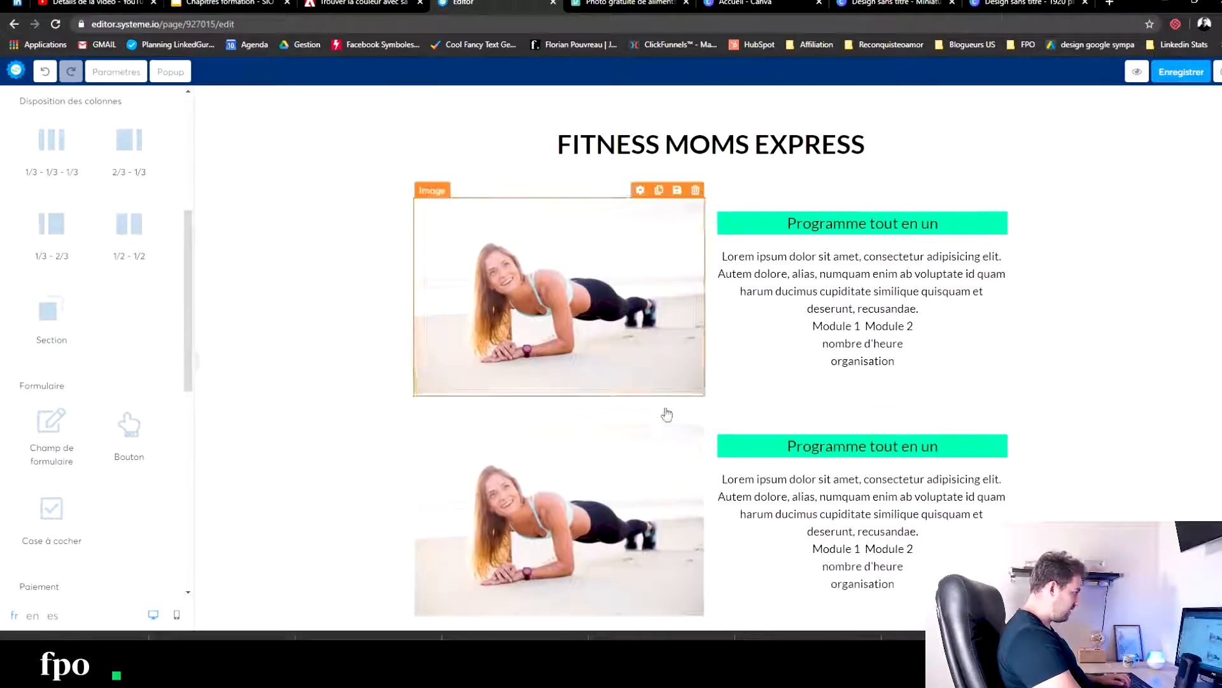
double_click(890, 446)
left_click_drag(948, 446, 876, 446)
type("en ligne")
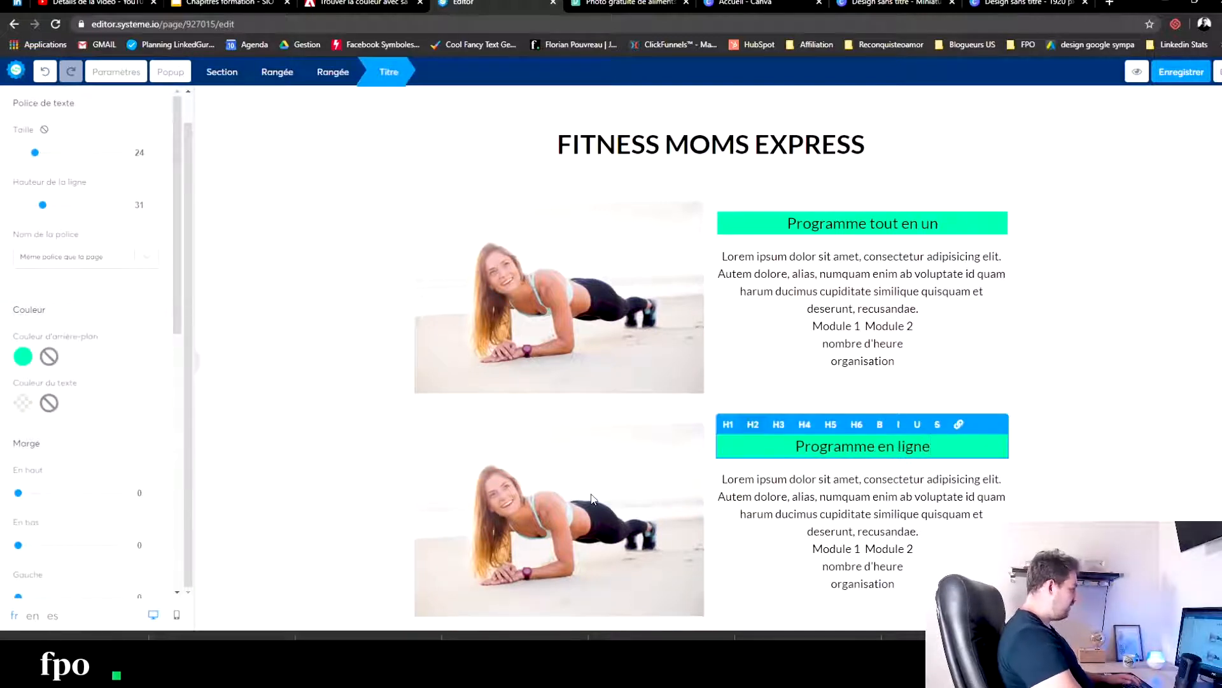
- Replace the image beside "Programme en ligne" with freedom-bootcamp_mockup.png from the previously uploaded images
left_click(583, 487)
left_click(545, 471)
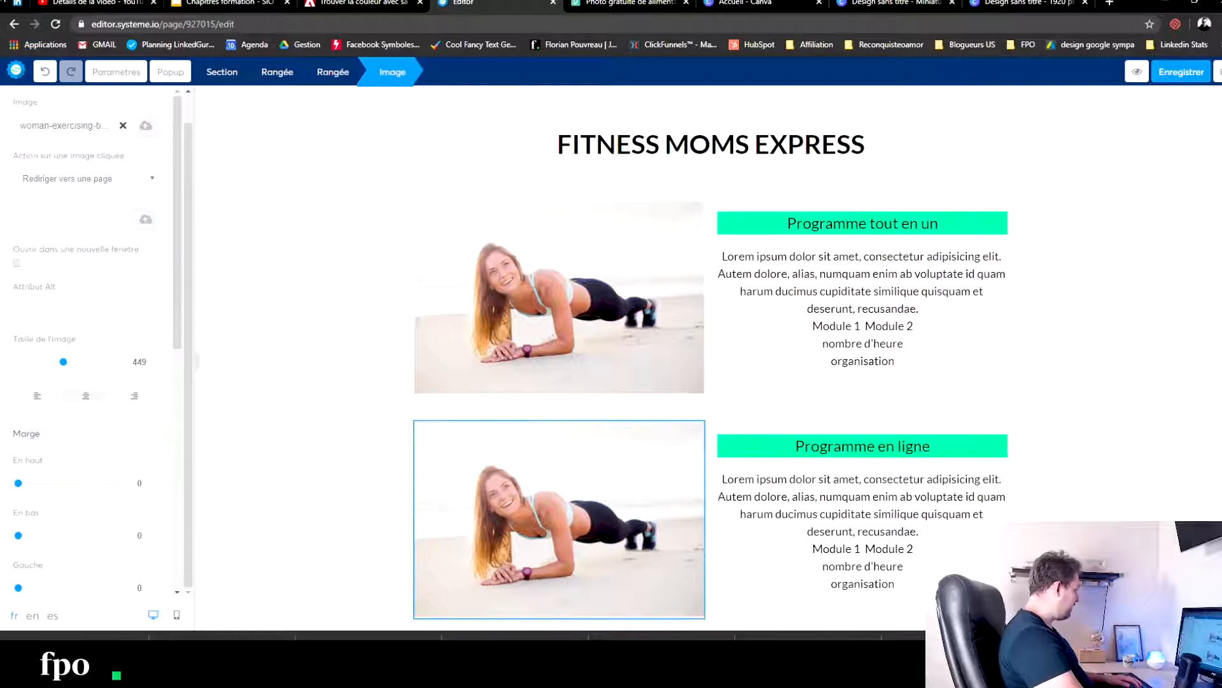
left_click(145, 130)
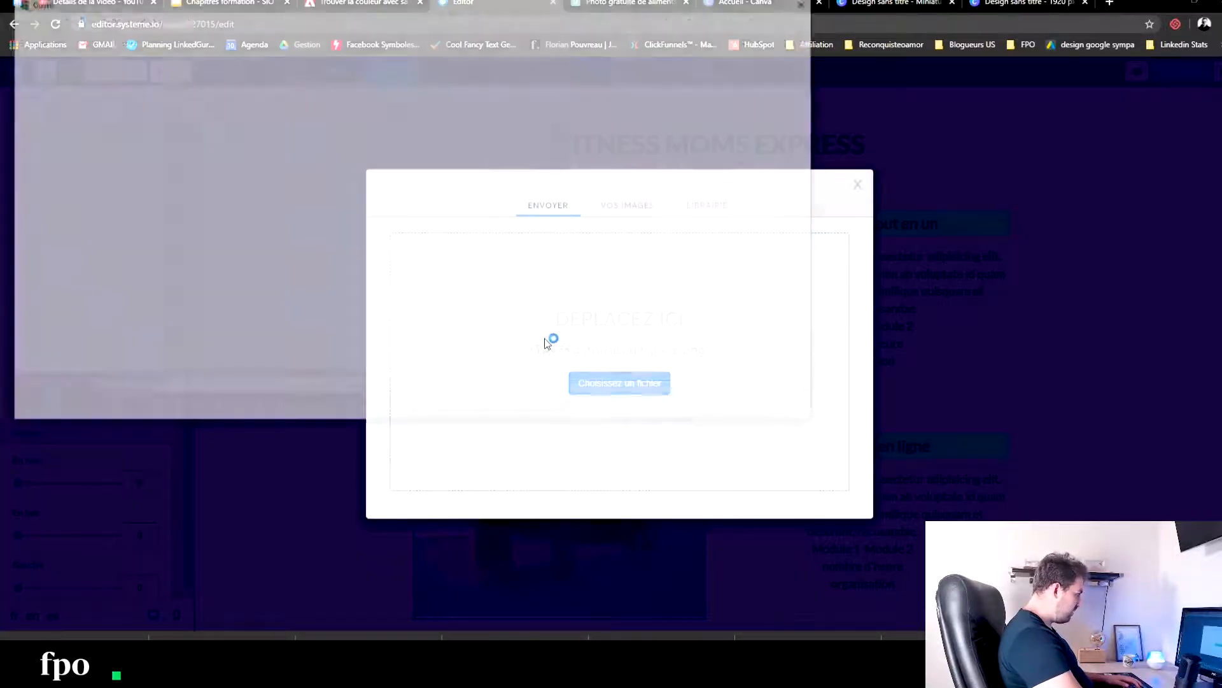
left_click(783, 406)
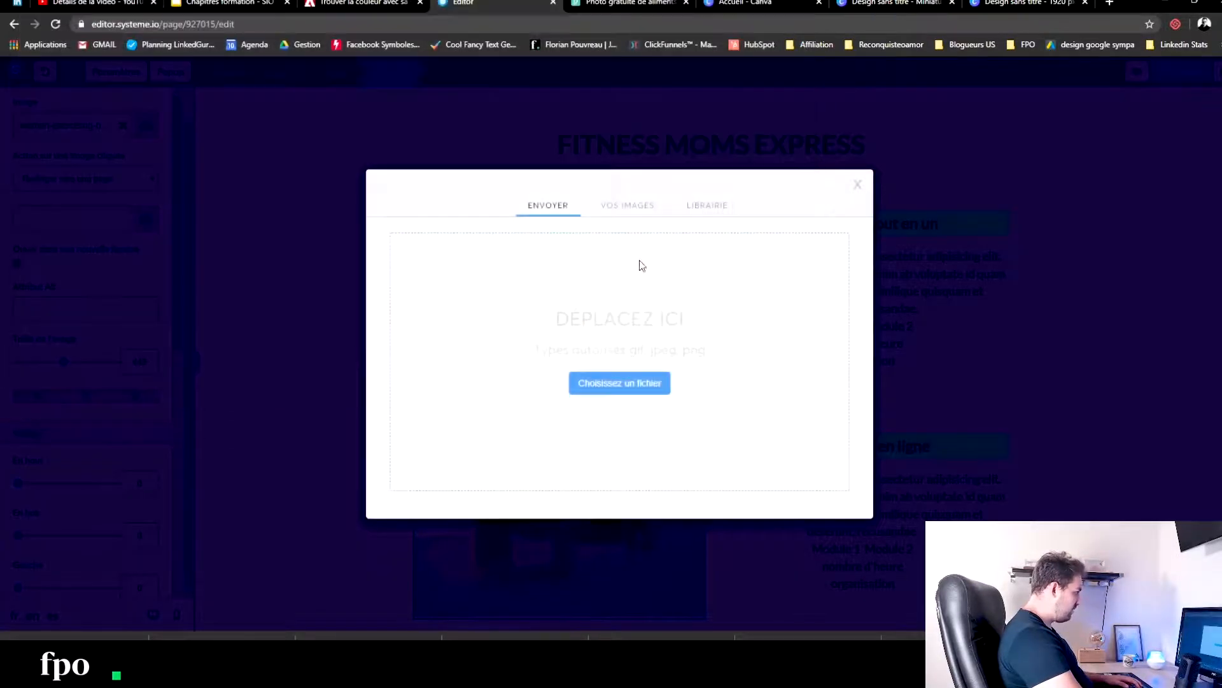
left_click(619, 218)
scroll(506, 356, "down", 8)
scroll(510, 360, "down", 8)
scroll(510, 360, "up", 3)
left_click(584, 277)
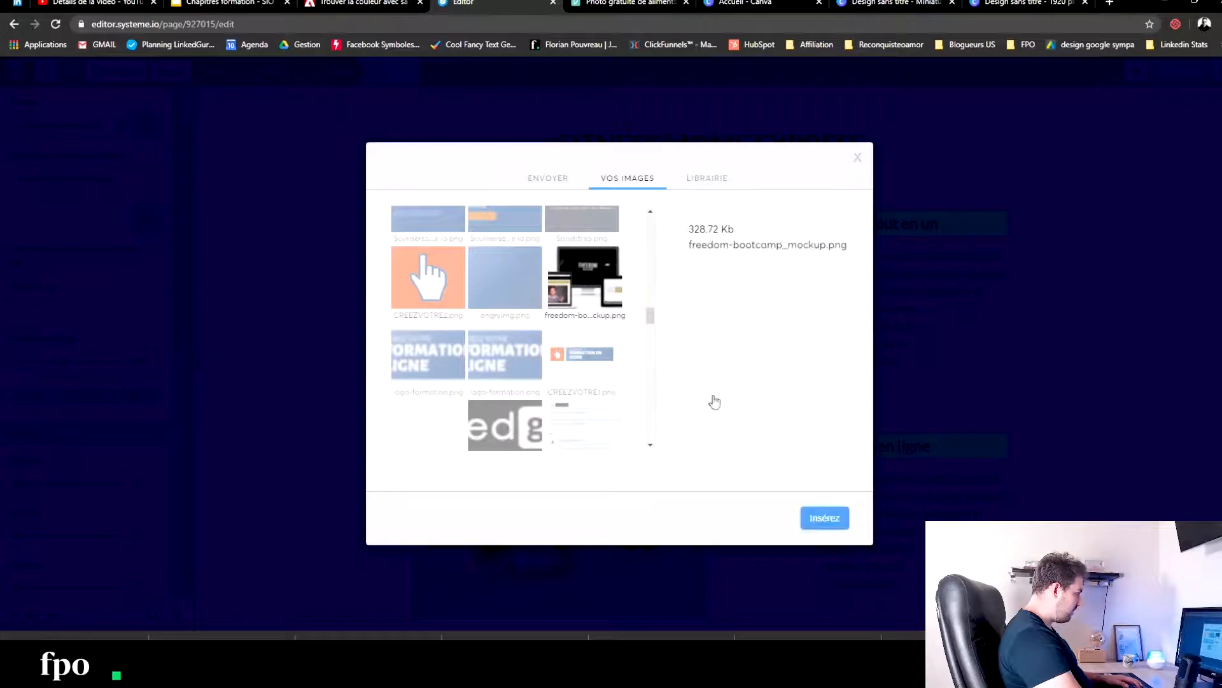
left_click(812, 525)
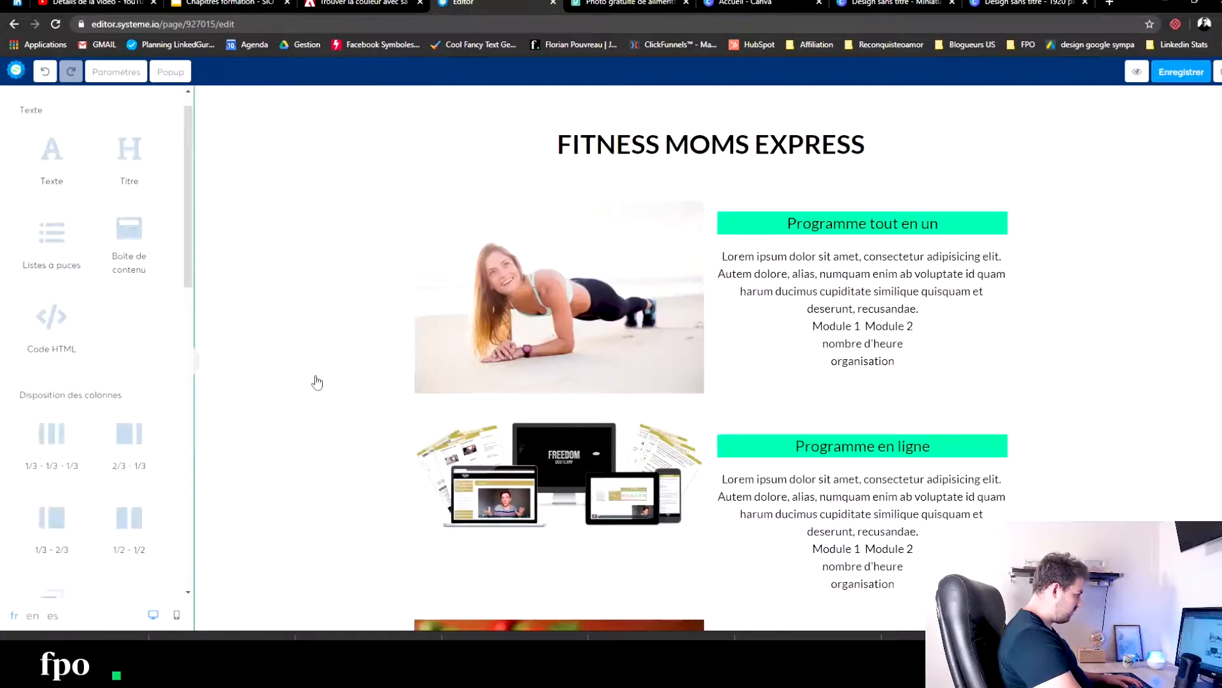
- Delete the three untitled "BONUS 1 :" boxes, keeping only the "plan alimentaire hebdomadaire" box
scroll(316, 382, "down", 13)
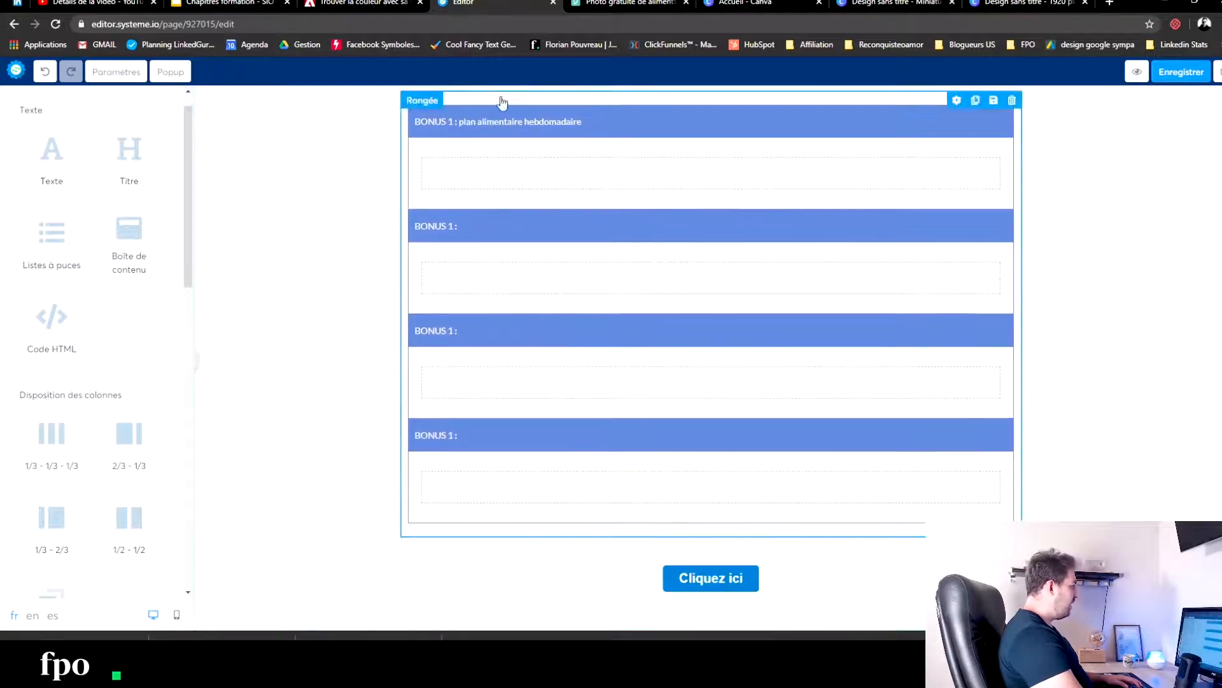
scroll(374, 320, "up", 8)
scroll(513, 306, "down", 6)
left_click(552, 362)
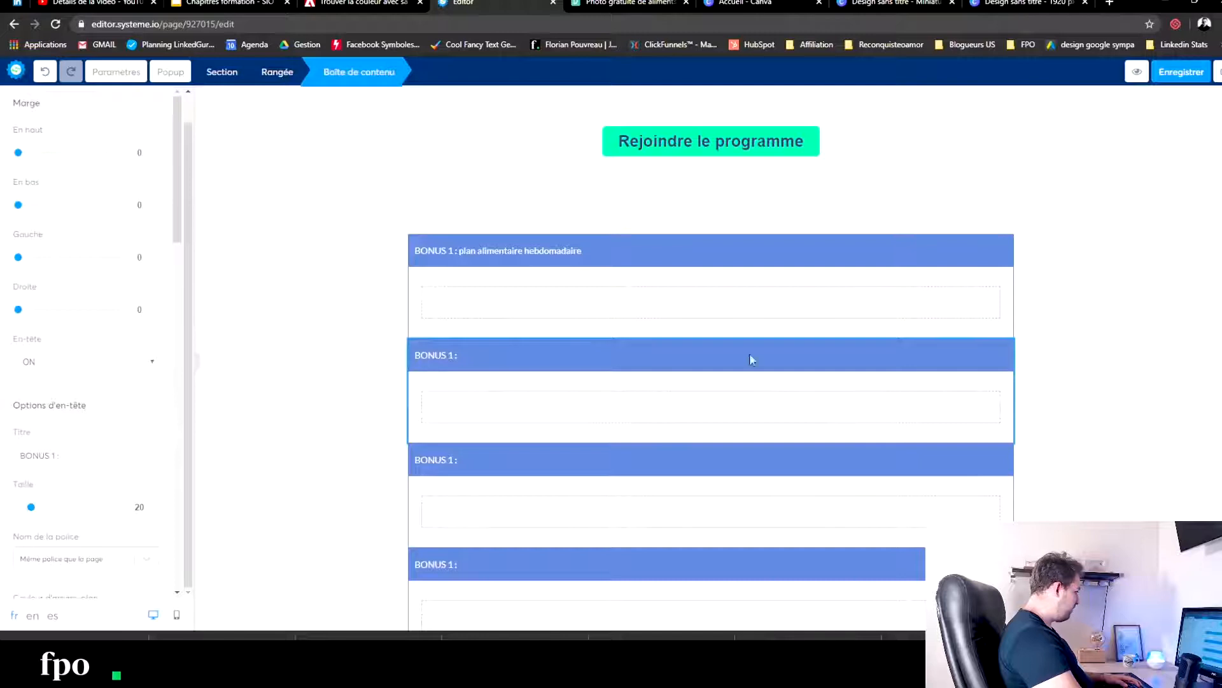
left_click(1034, 367)
left_click(1006, 331)
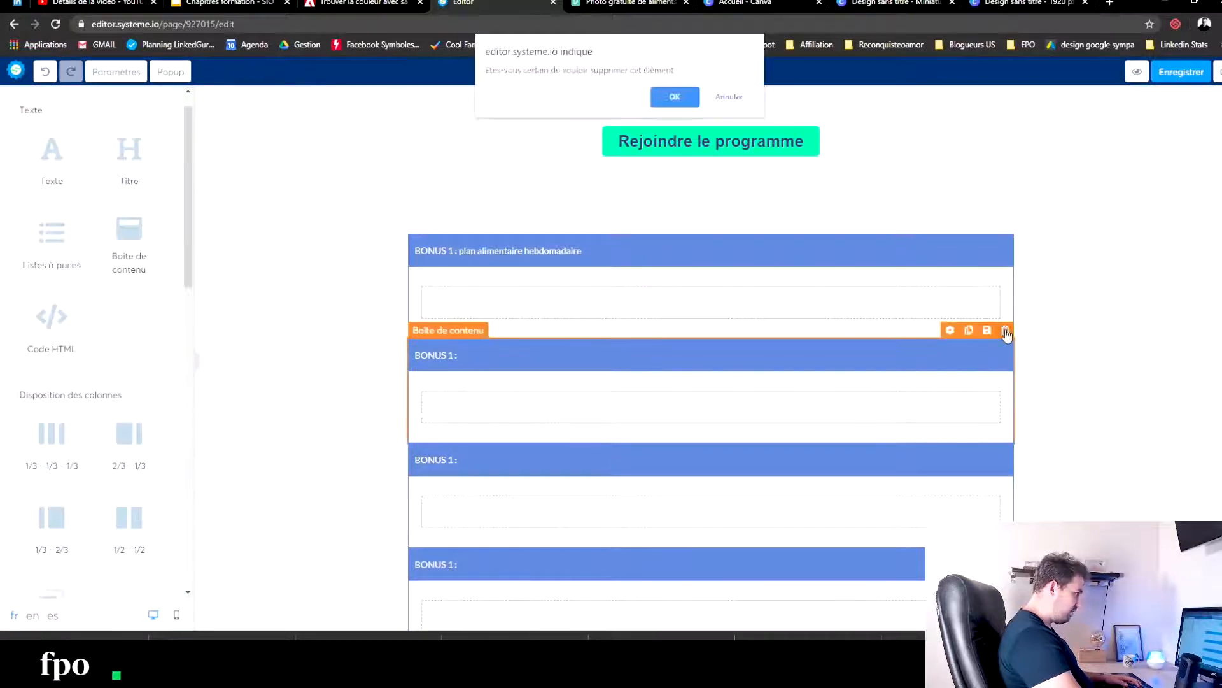
left_click(673, 96)
left_click(1006, 332)
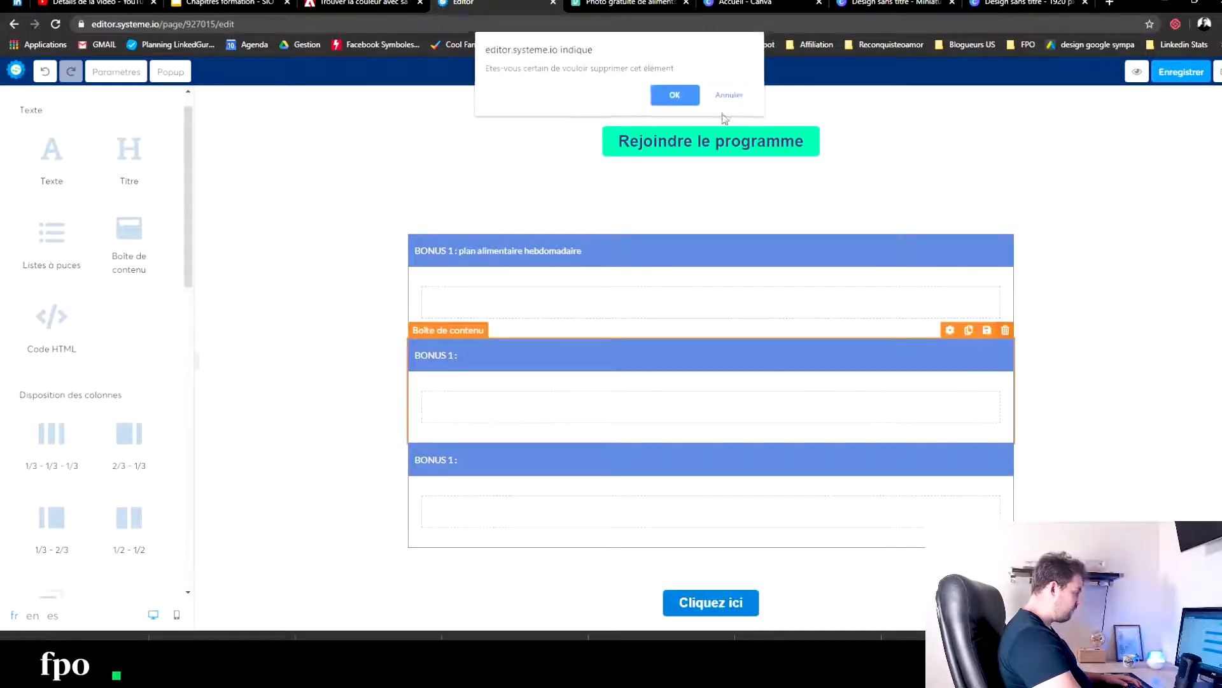
left_click(673, 94)
left_click(1006, 410)
left_click(673, 94)
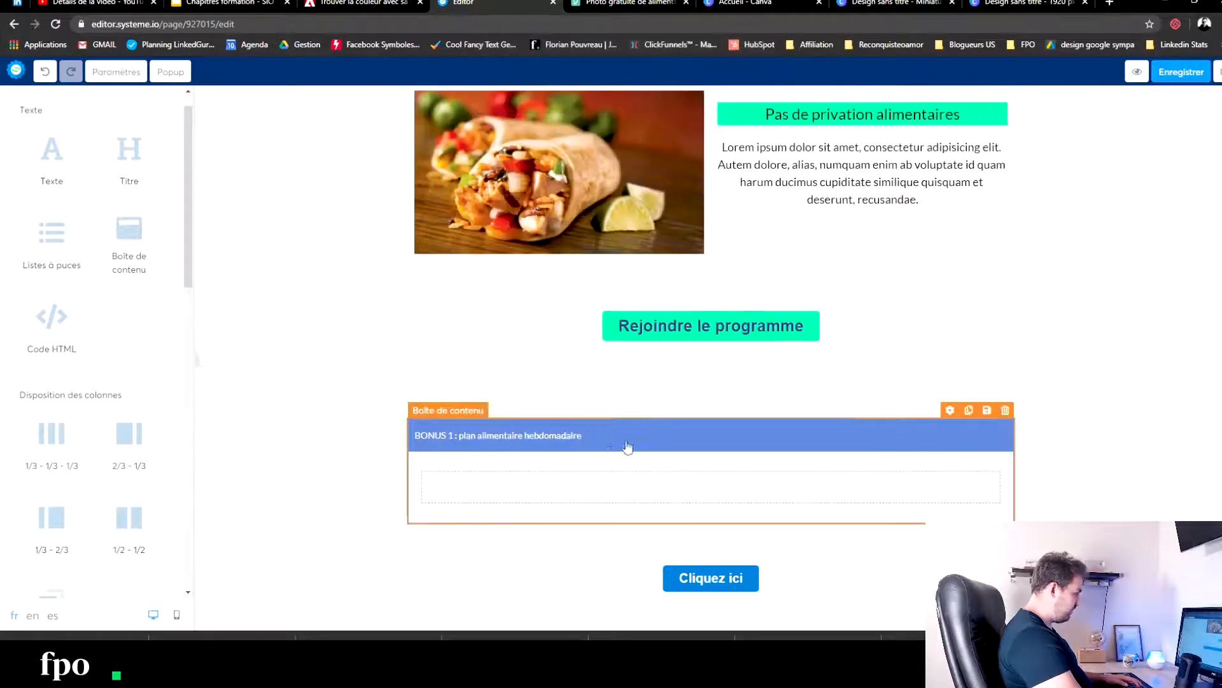
- Add a 1/2 - 1/2 column row inside the "BONUS 1 : plan alimentaire hebdomadaire" box
left_click(668, 442)
left_click(278, 356)
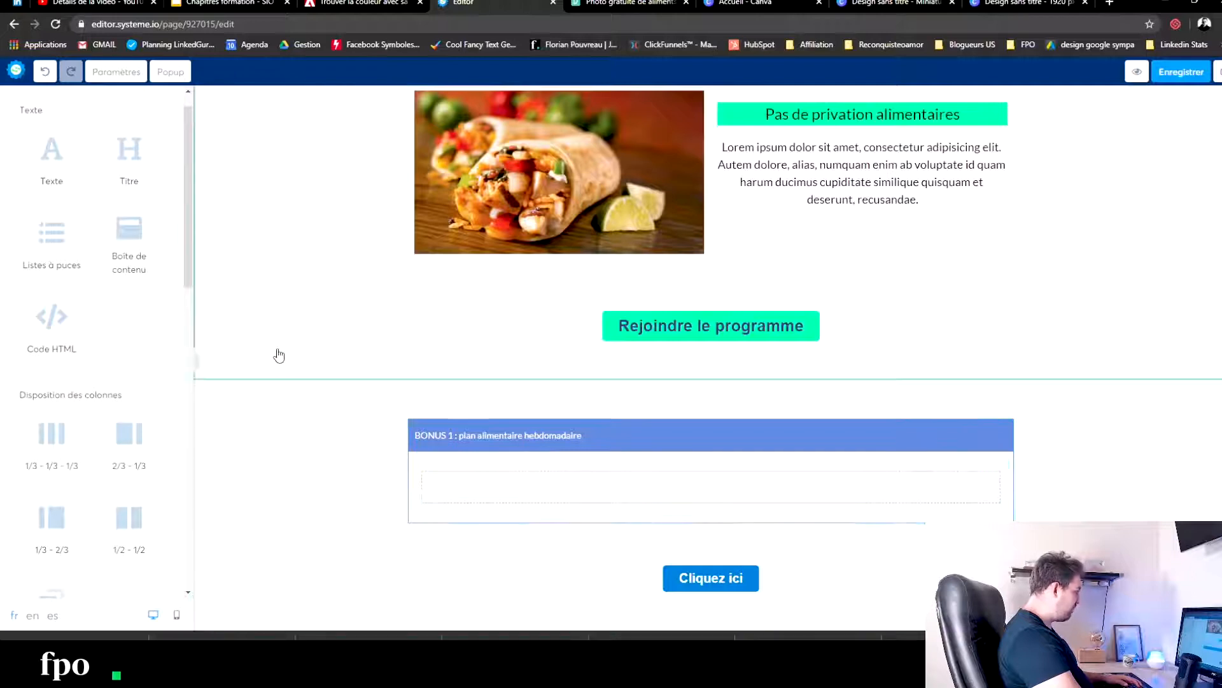
left_click(279, 355)
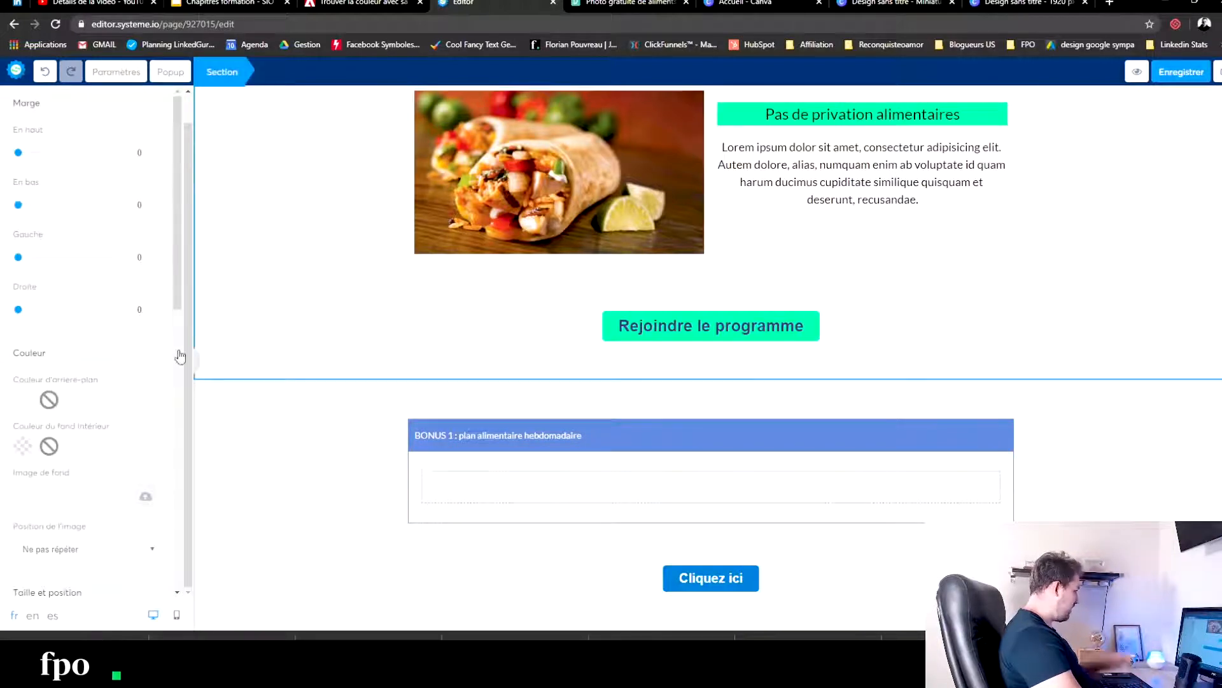
scroll(96, 351, "down", 5)
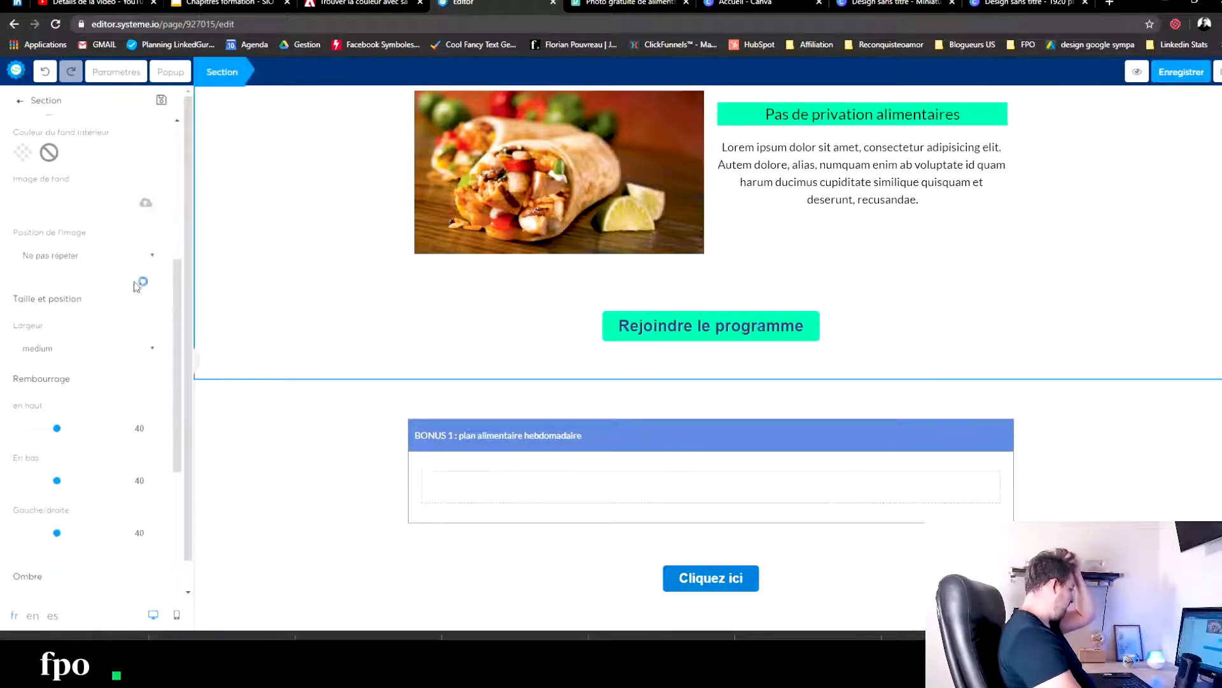
left_click(326, 492)
scroll(76, 420, "down", 4)
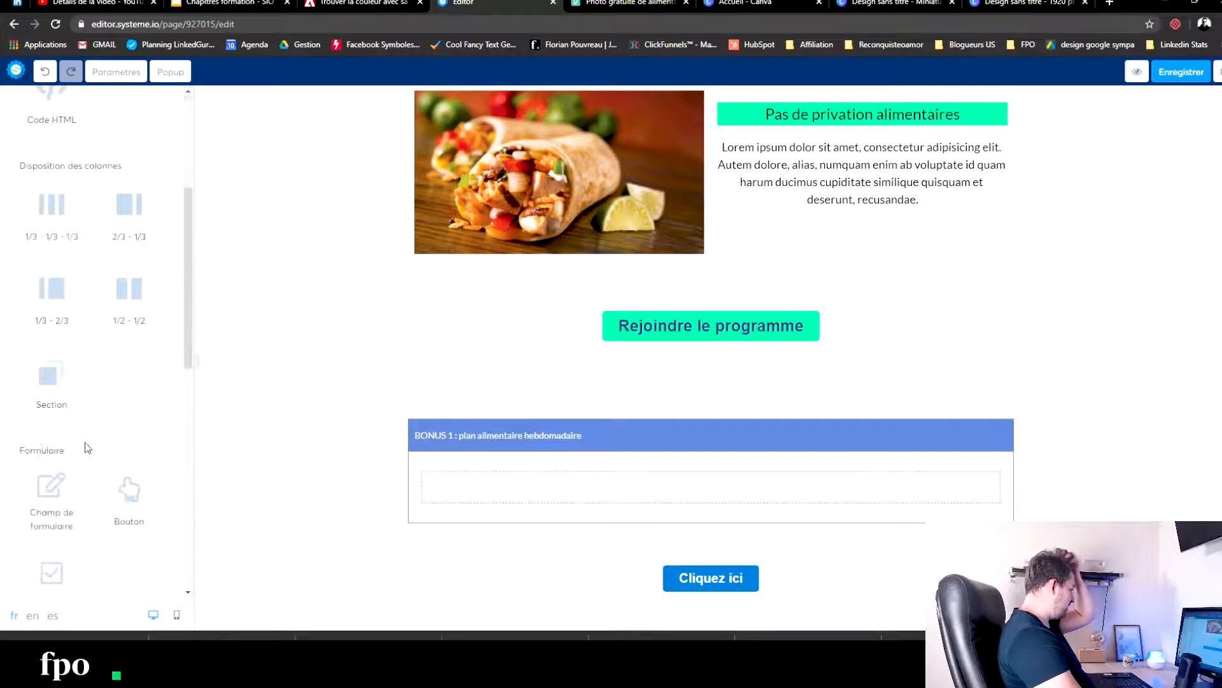
scroll(97, 392, "down", 5)
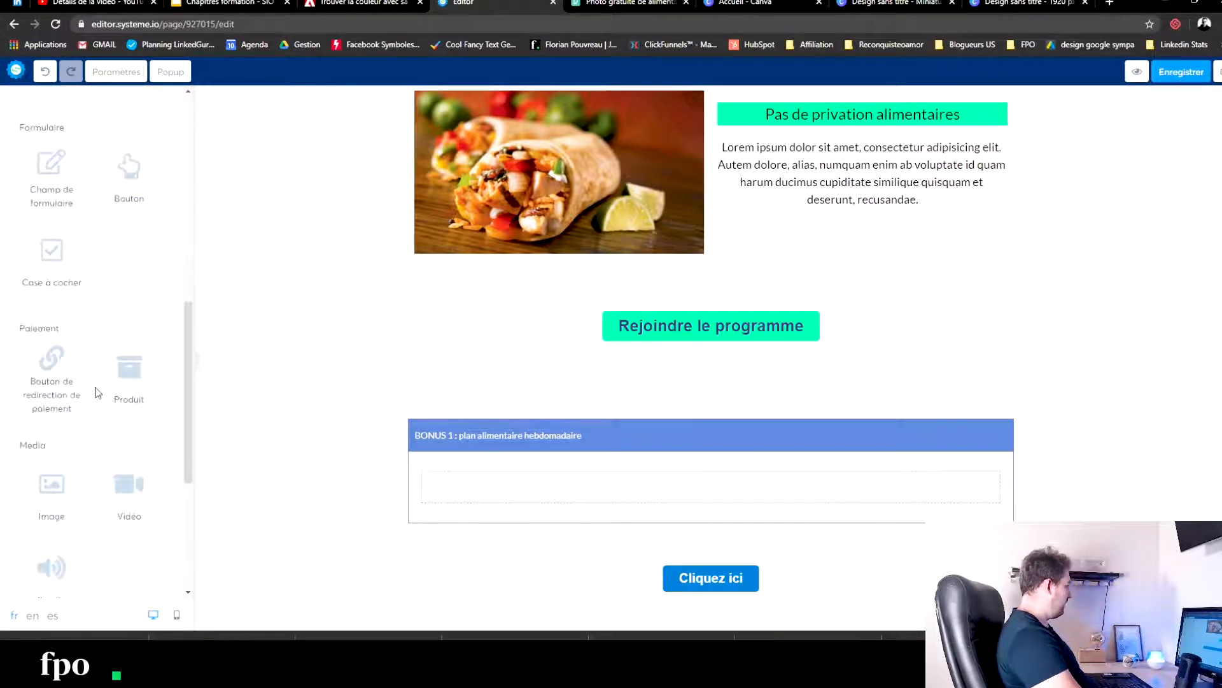
scroll(104, 409, "down", 4)
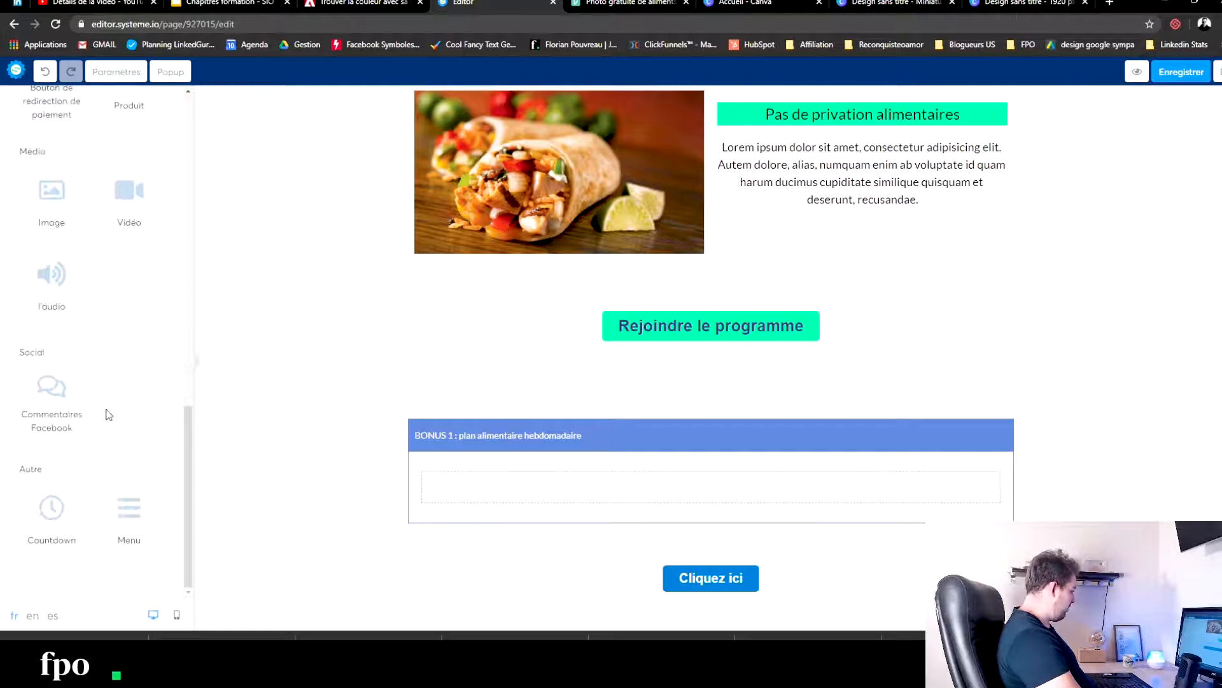
scroll(105, 411, "up", 8)
left_click_drag(112, 350, 622, 484)
- Place an image element in the first column of the "BONUS 1" box
left_click(239, 448)
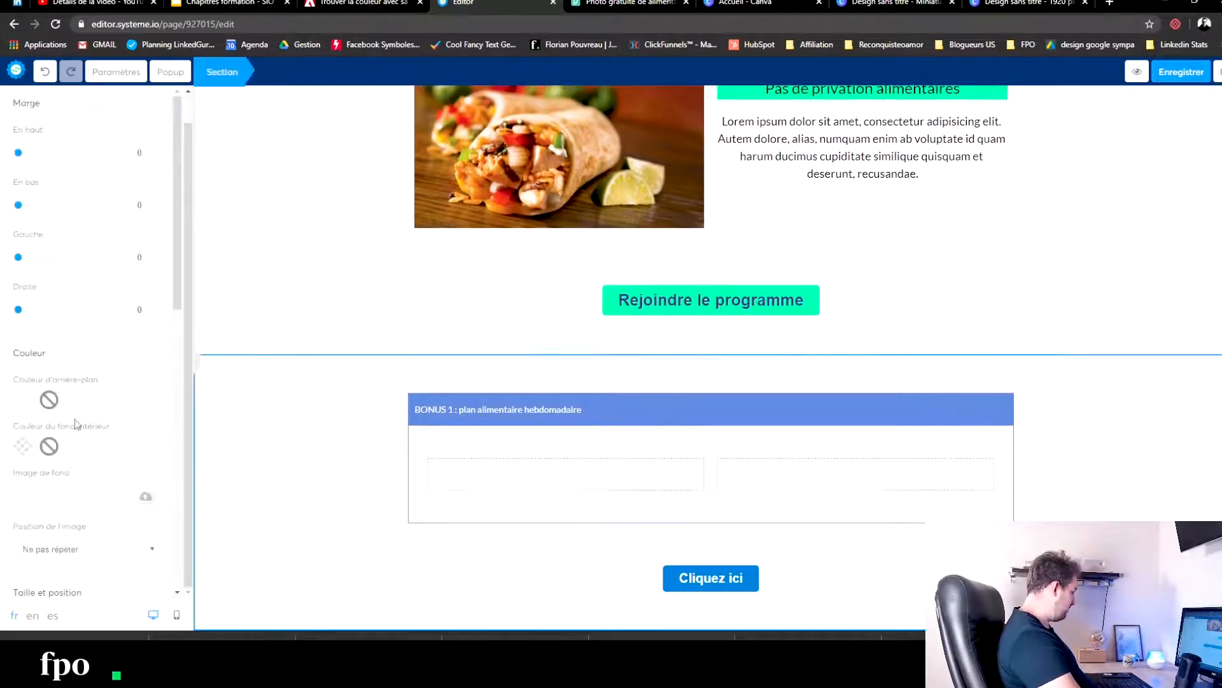
scroll(64, 420, "down", 5)
scroll(66, 466, "down", 3)
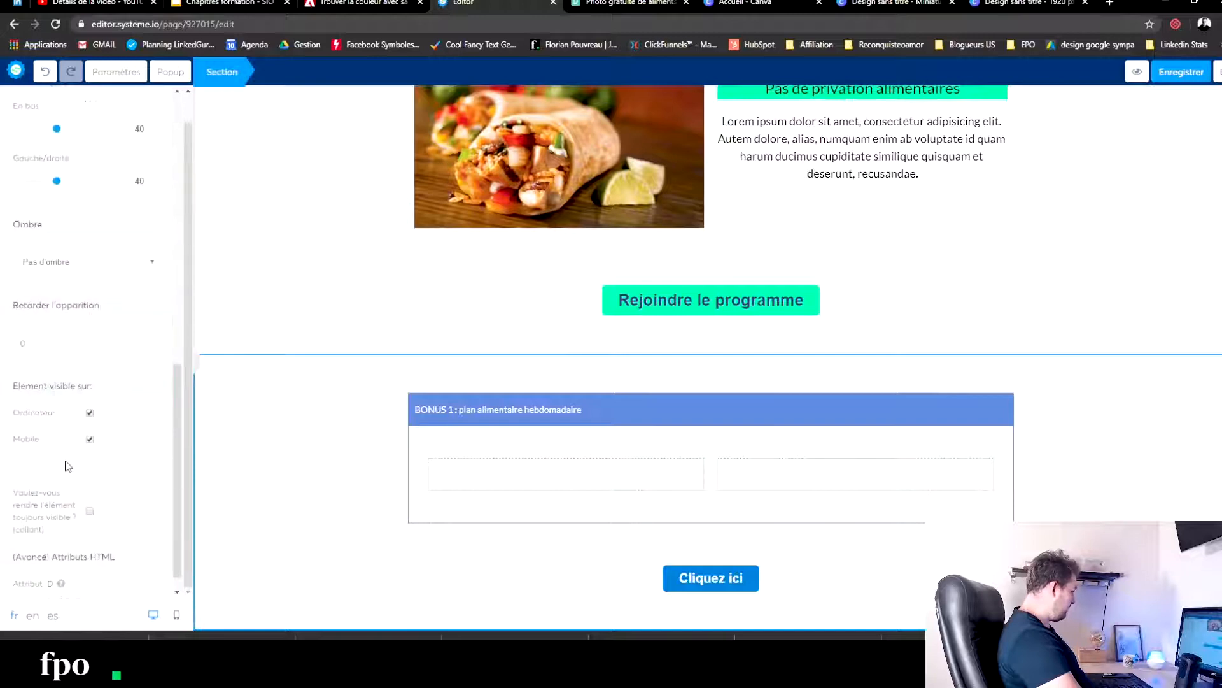
scroll(67, 463, "up", 10)
left_click(295, 434)
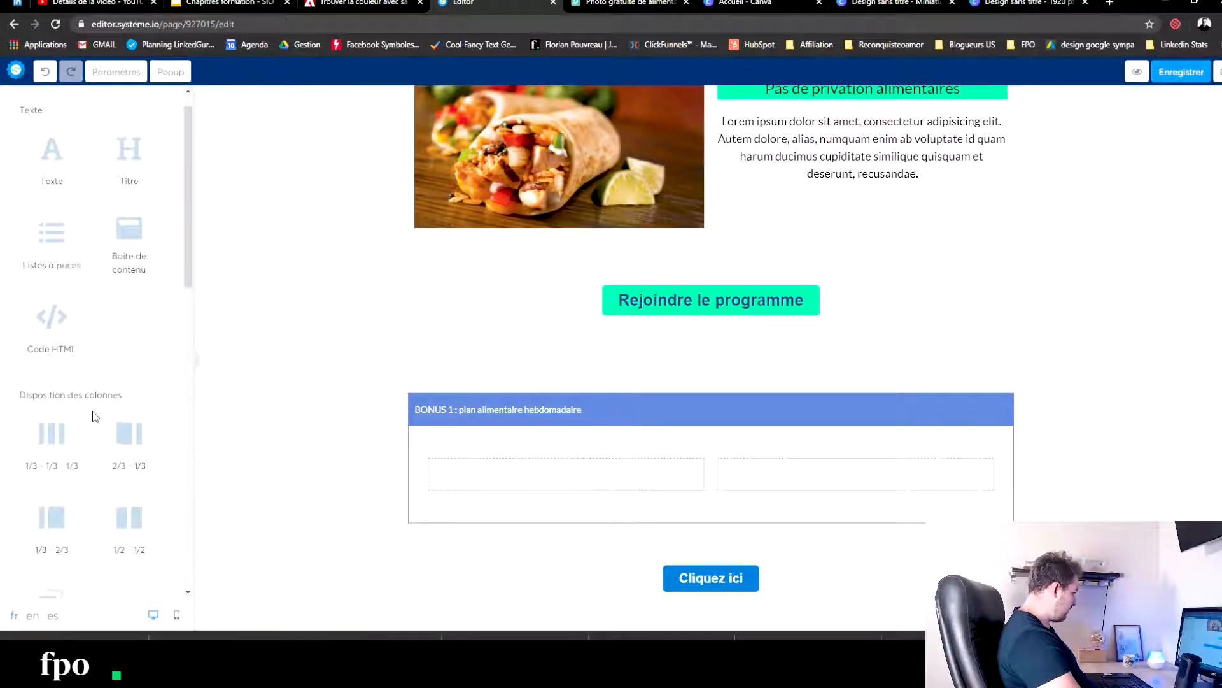
scroll(94, 414, "down", 5)
scroll(63, 475, "down", 4)
left_click_drag(63, 474, 576, 464)
scroll(66, 221, "up", 9)
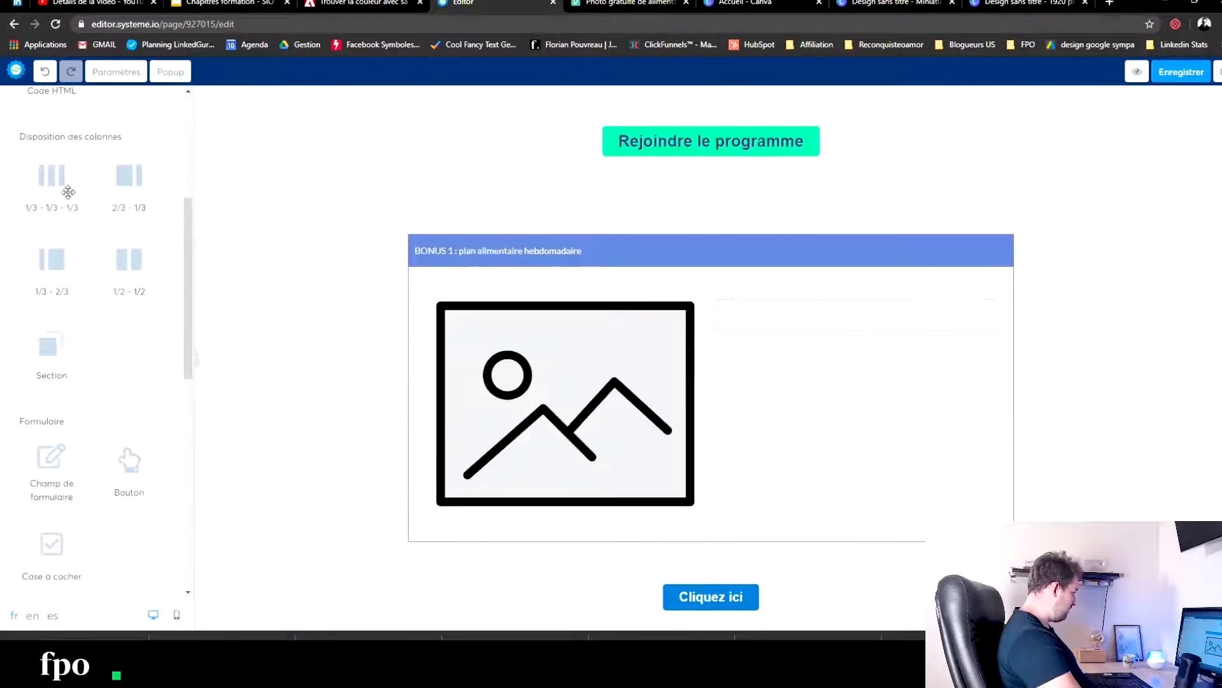
- Place a text element in the second column of the "BONUS 1 : plan alimentaire hebdomadaire" box
left_click_drag(56, 194, 771, 297)
- Copy the dark blue from the Adobe Color fitness palette and apply it as the BONUS 1 box's header background
left_click(770, 286)
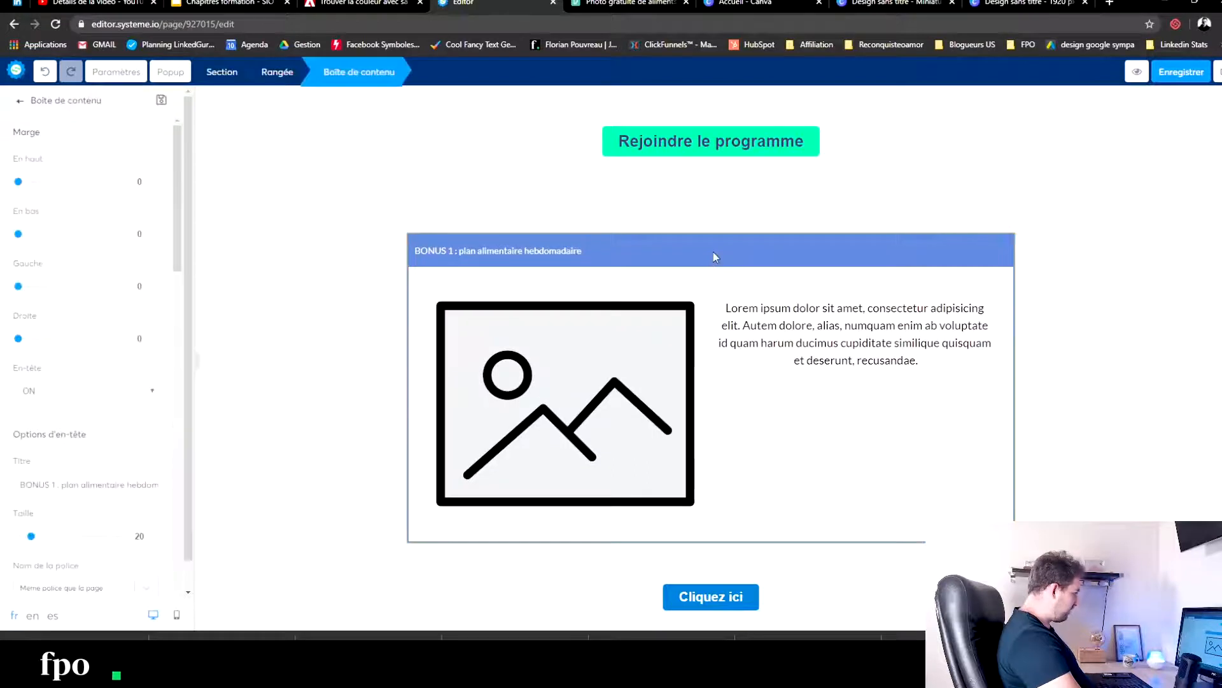
scroll(29, 523, "down", 3)
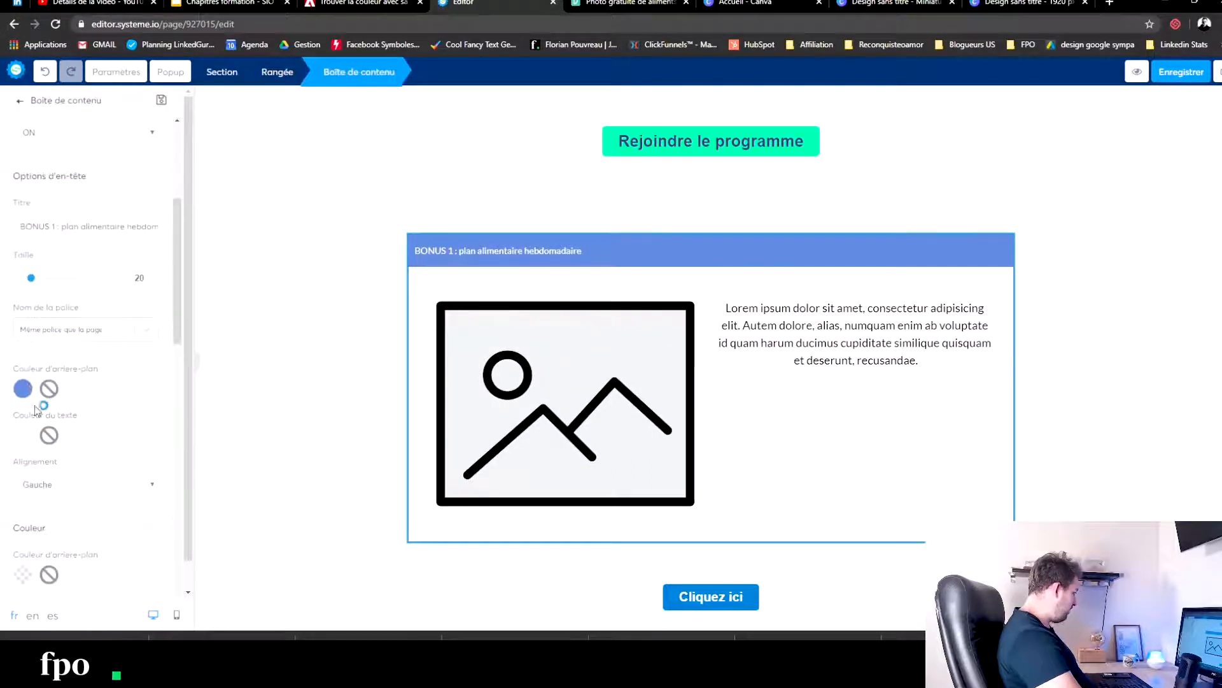
left_click(356, 4)
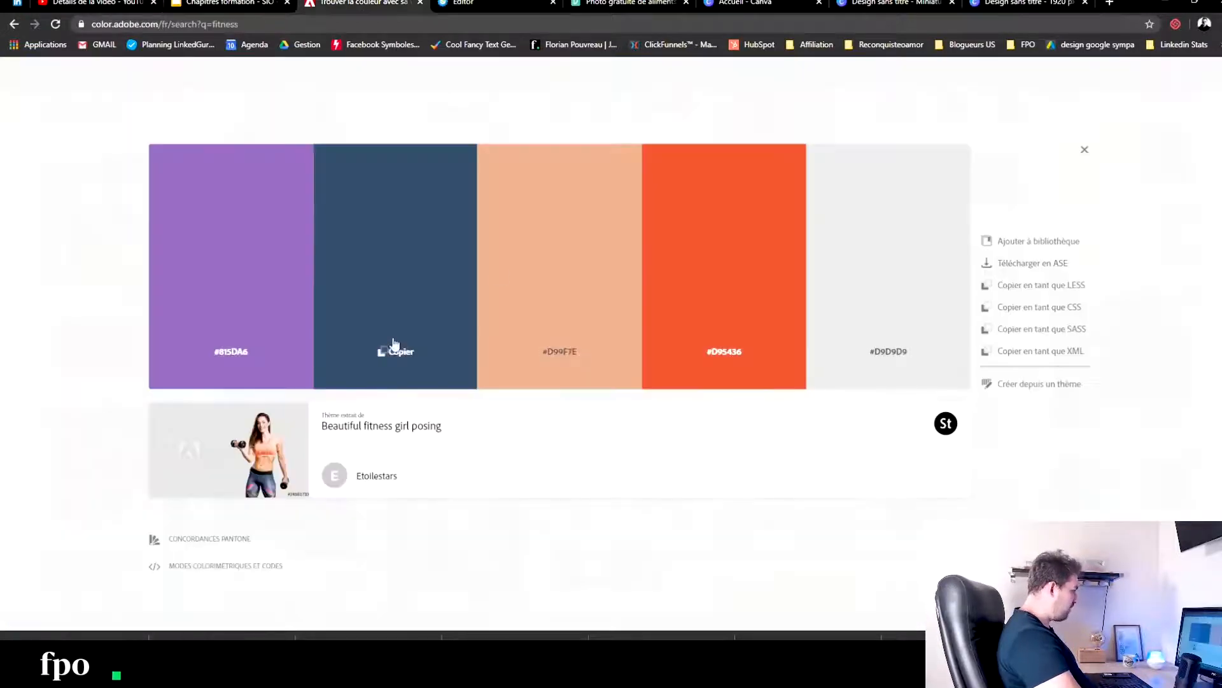
left_click(463, 3)
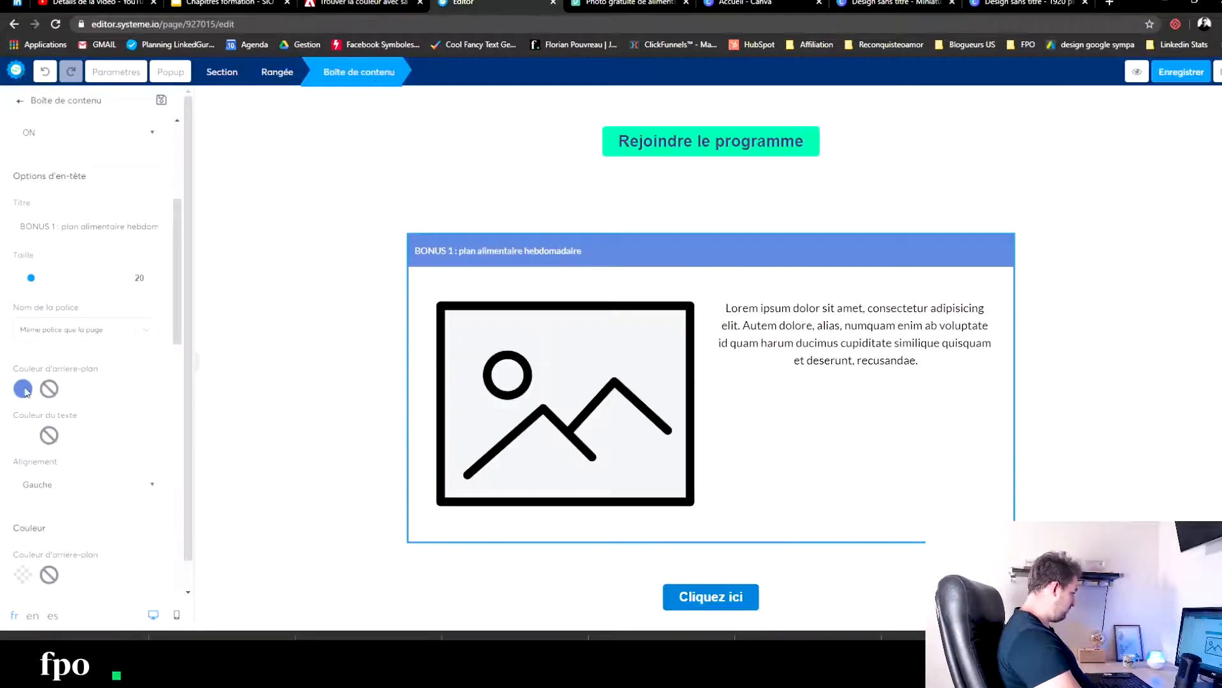
left_click(21, 388)
double_click(50, 461)
key("ctrl+v")
left_click(258, 300)
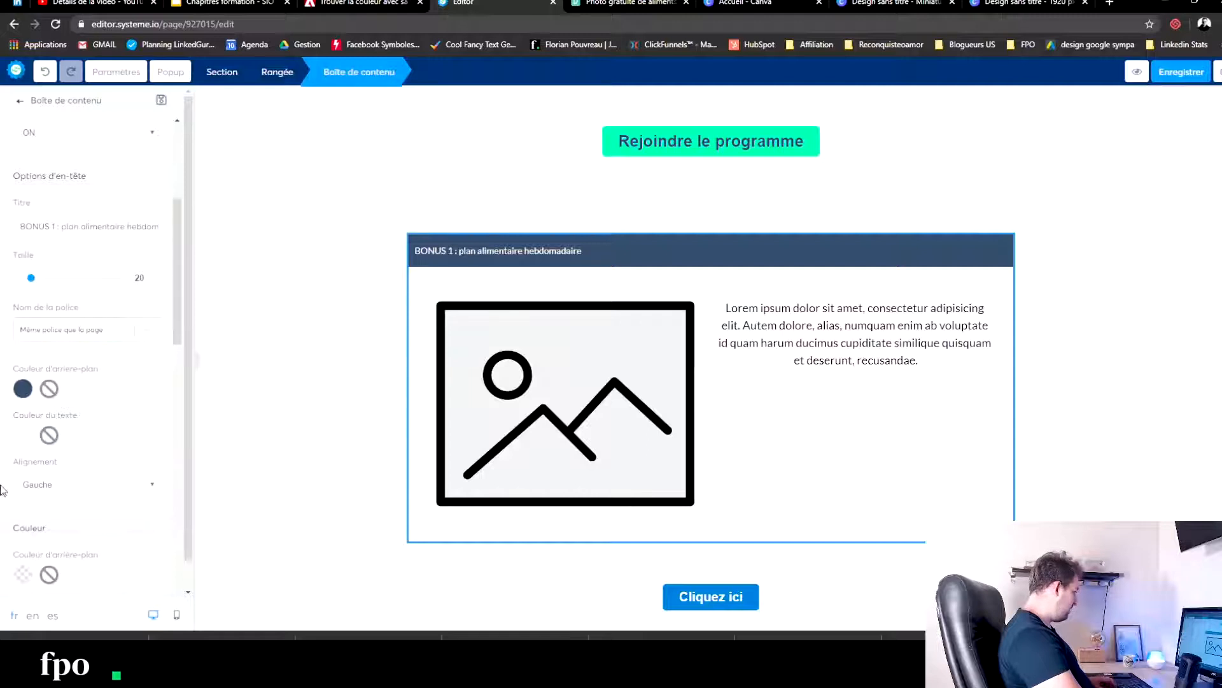
- Set the BONUS 1 box's border colour to #324359 and its thickness to 3px
scroll(26, 477, "down", 10)
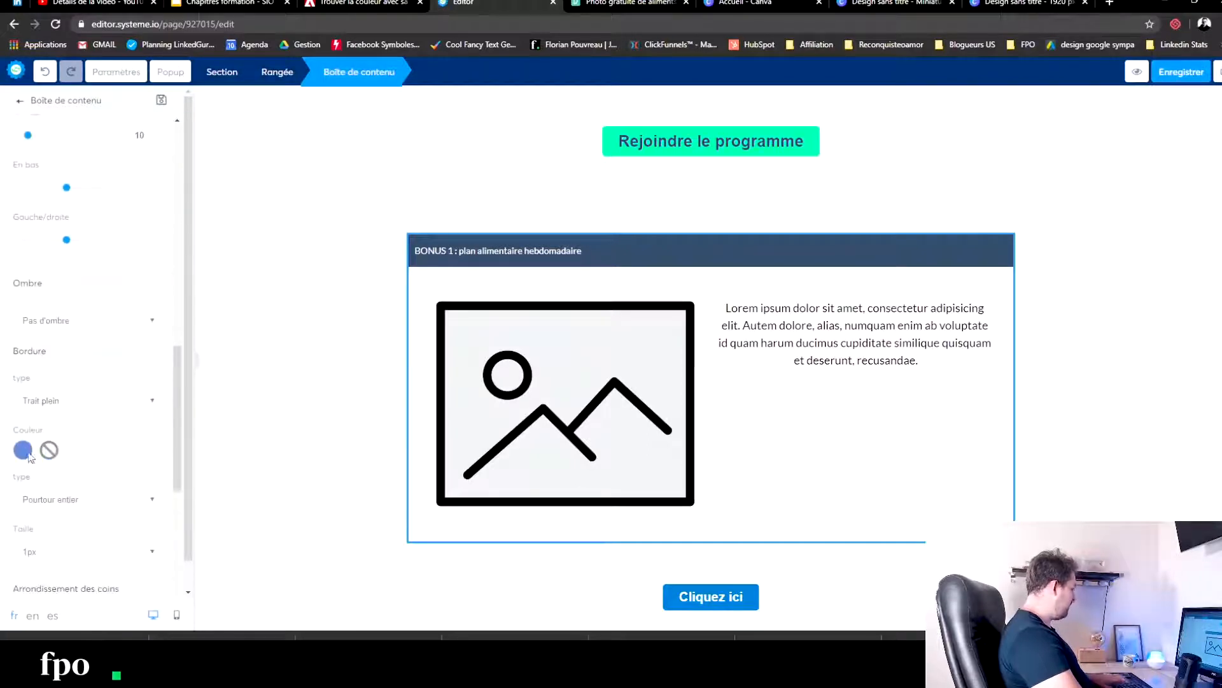
left_click(23, 450)
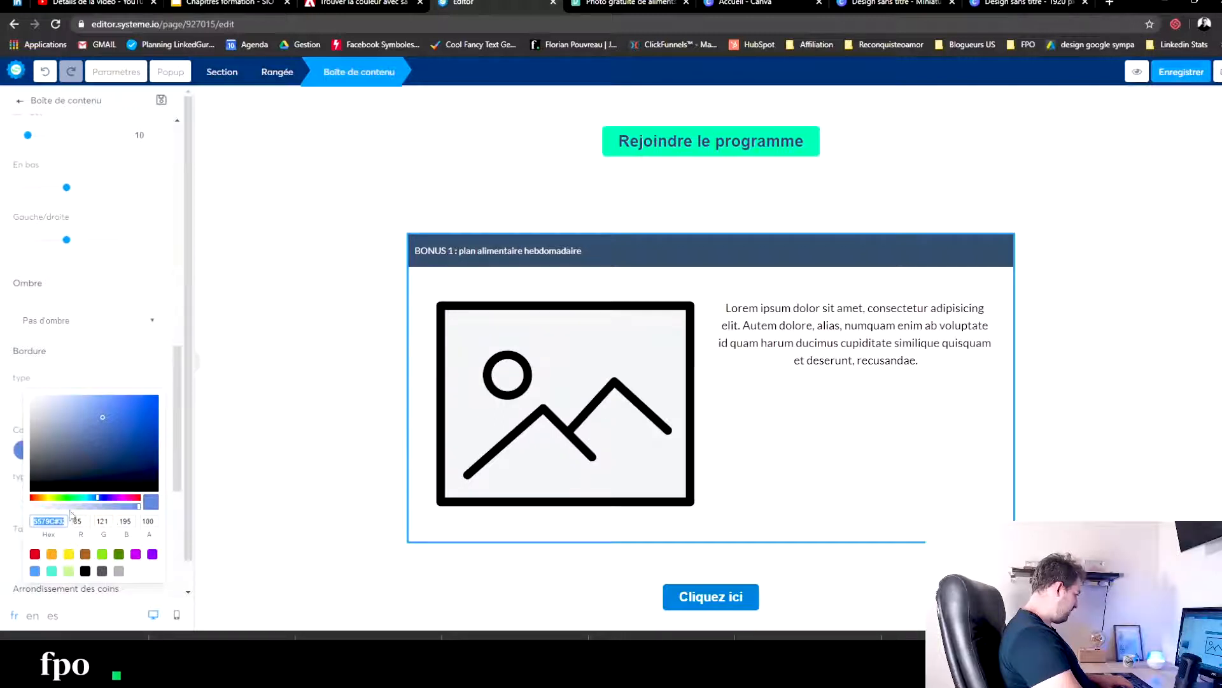
key("BackSpace")
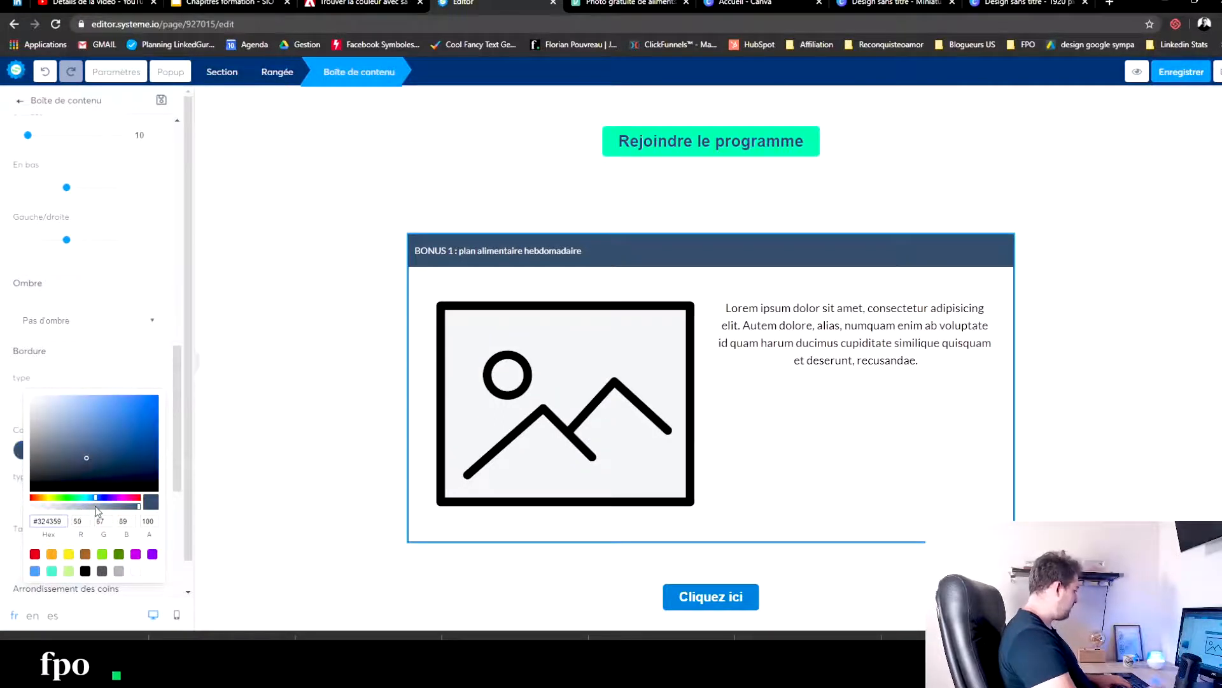
left_click(104, 374)
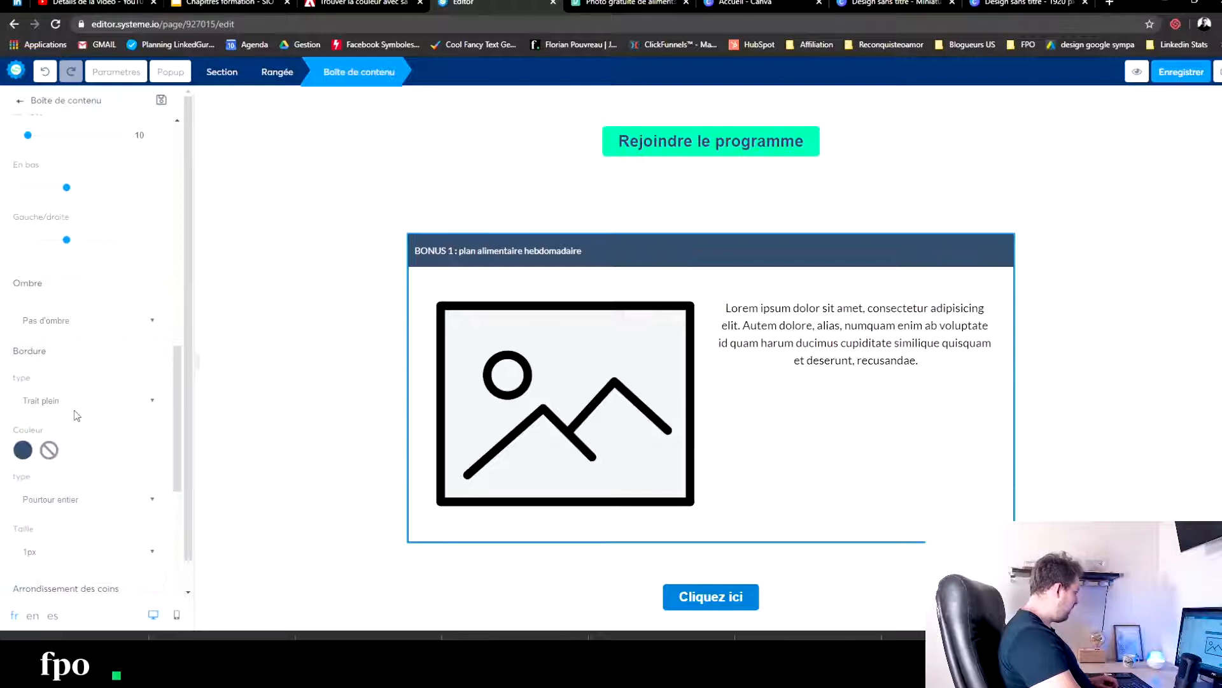
left_click(59, 552)
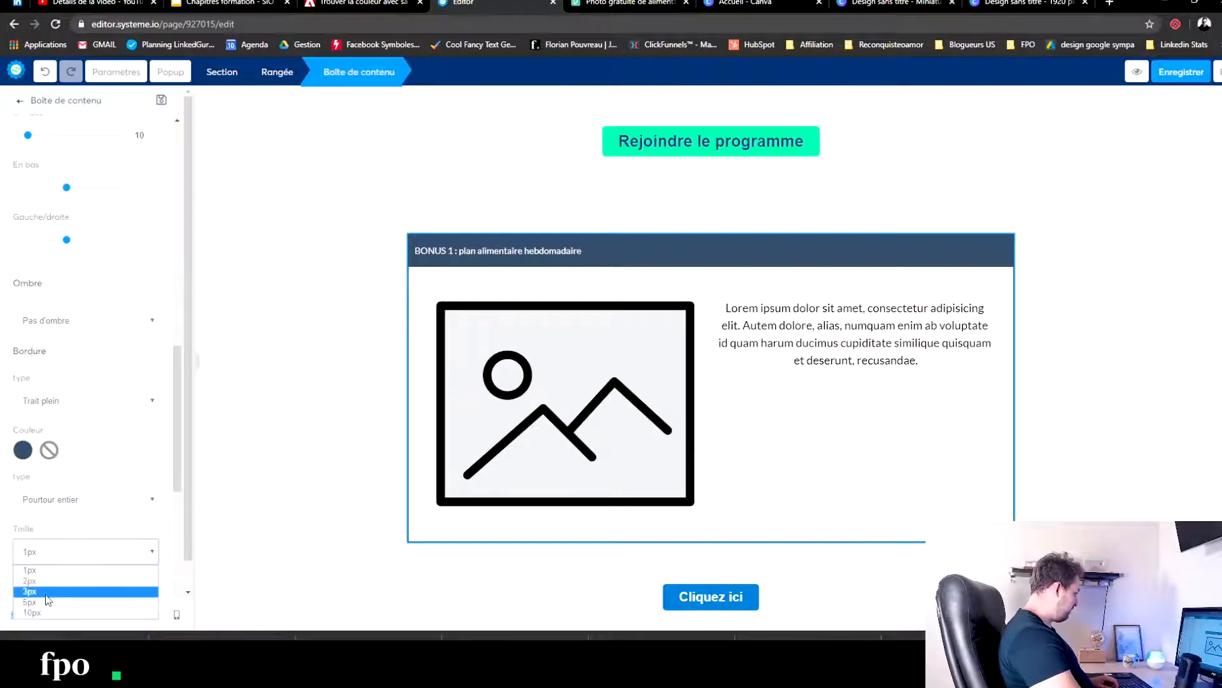
left_click(47, 598)
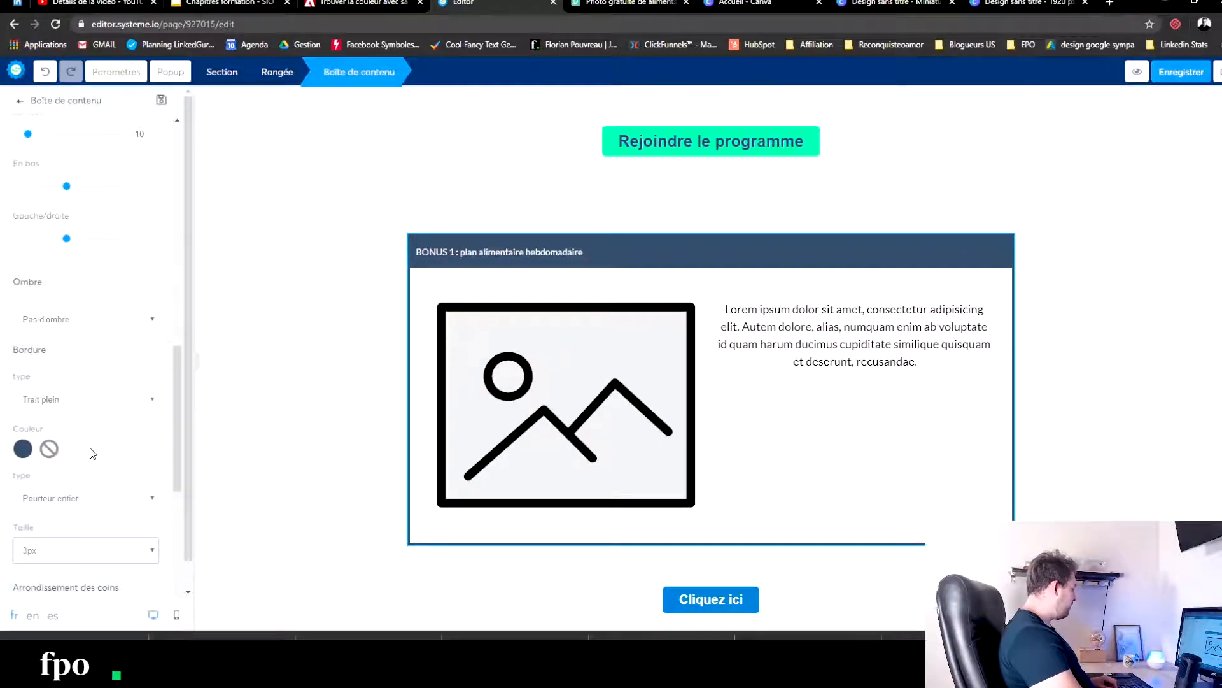
- Set the BONUS 1 content box's top margin to 20
scroll(95, 444, "down", 3)
scroll(111, 318, "up", 6)
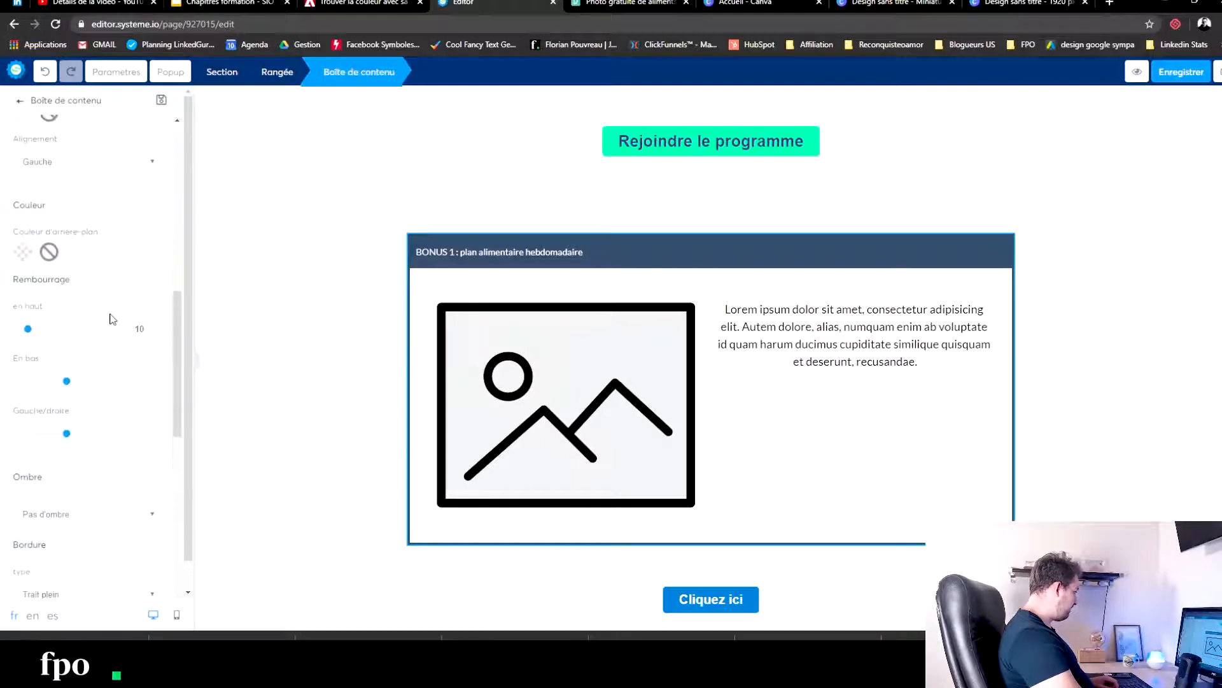
scroll(93, 326, "up", 5)
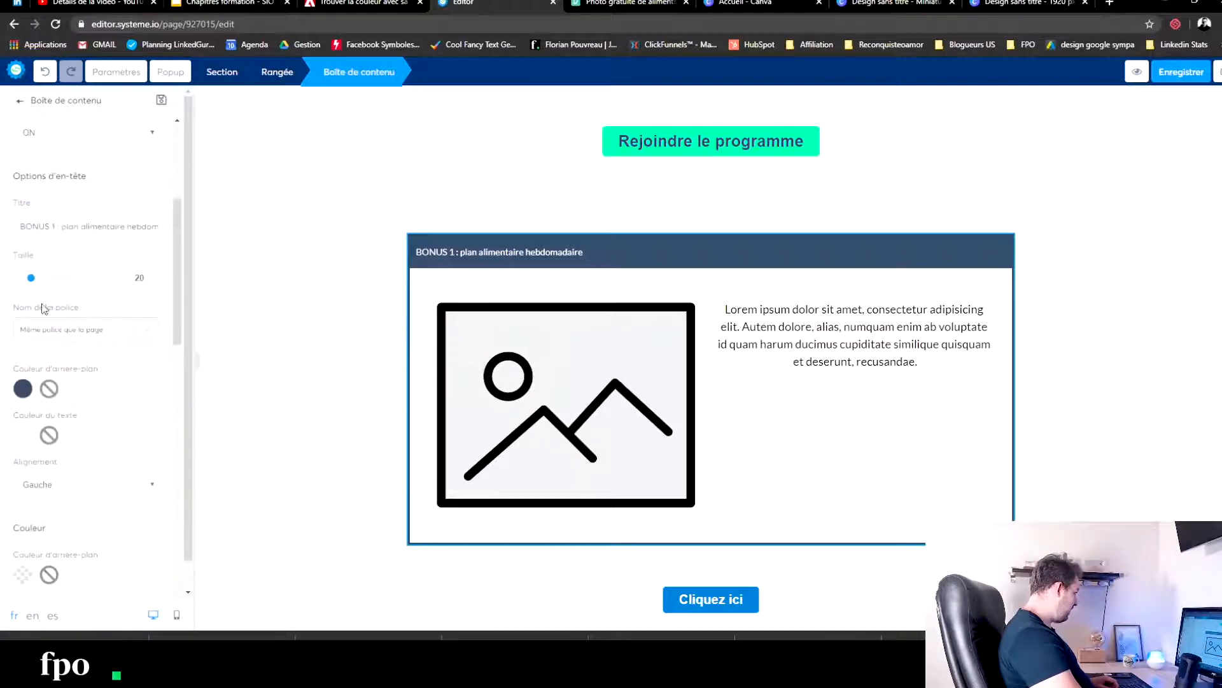
scroll(43, 309, "up", 4)
left_click_drag(18, 184, 29, 186)
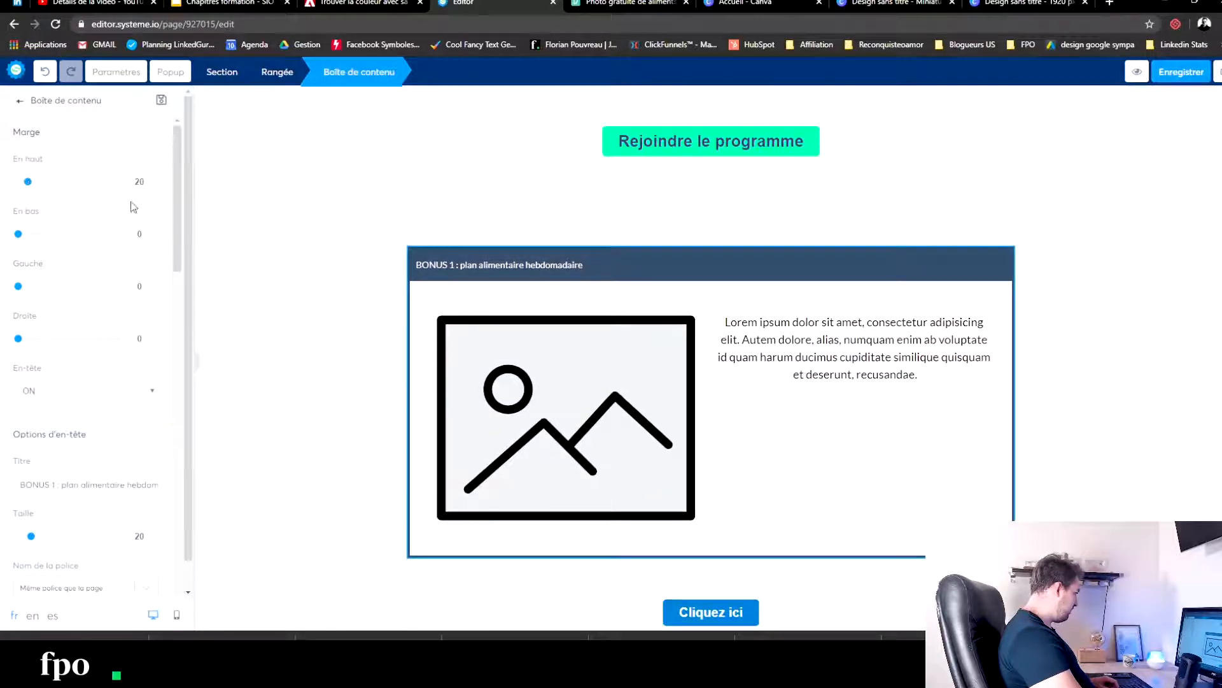
left_click(268, 234)
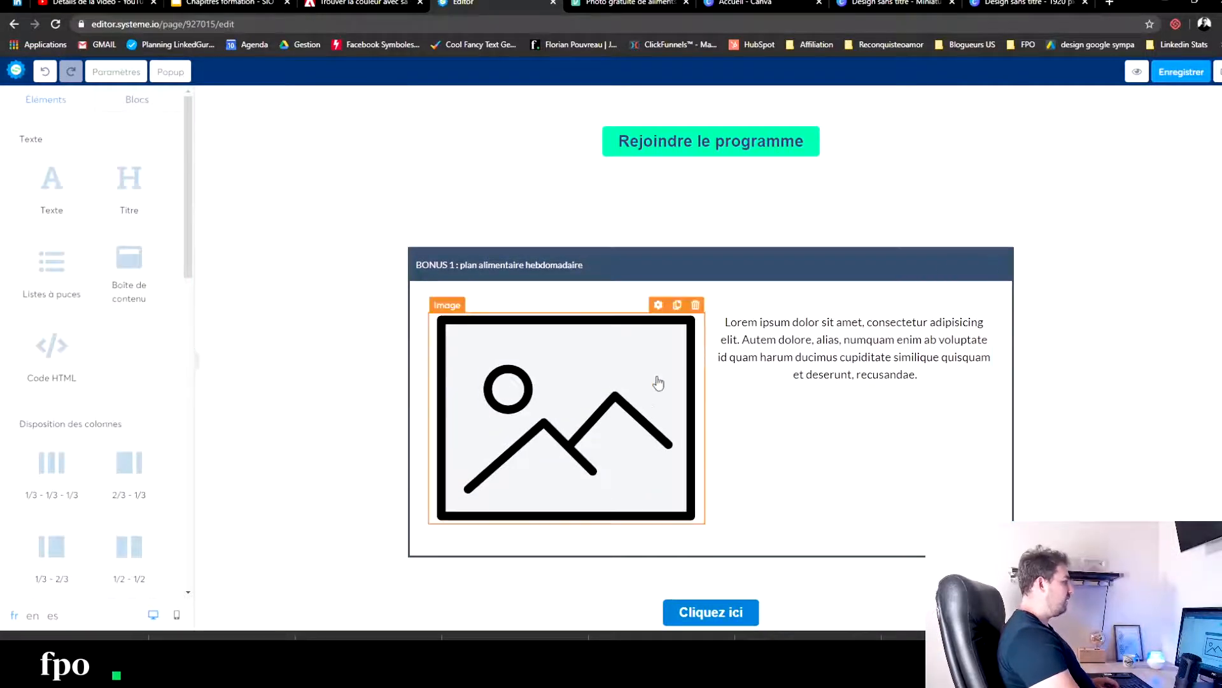
- Switch to Pexels, close the open burrito photo and search for "calendar" photos
left_click(582, 391)
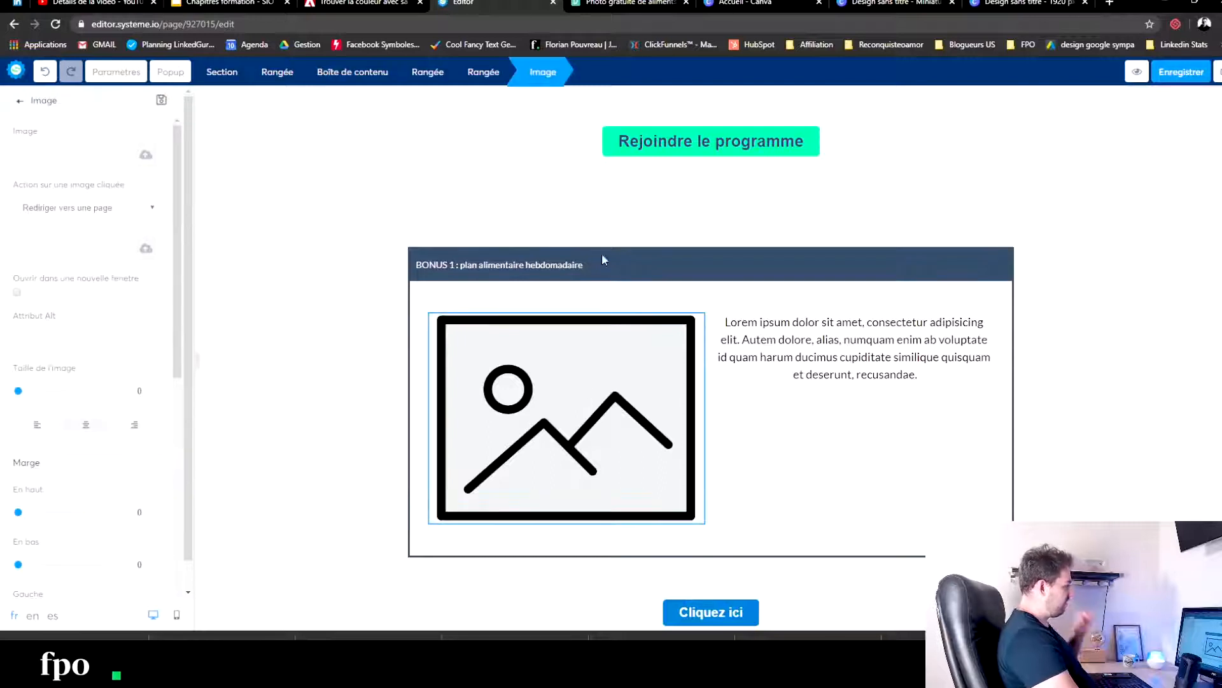
left_click(627, 3)
left_click(1185, 234)
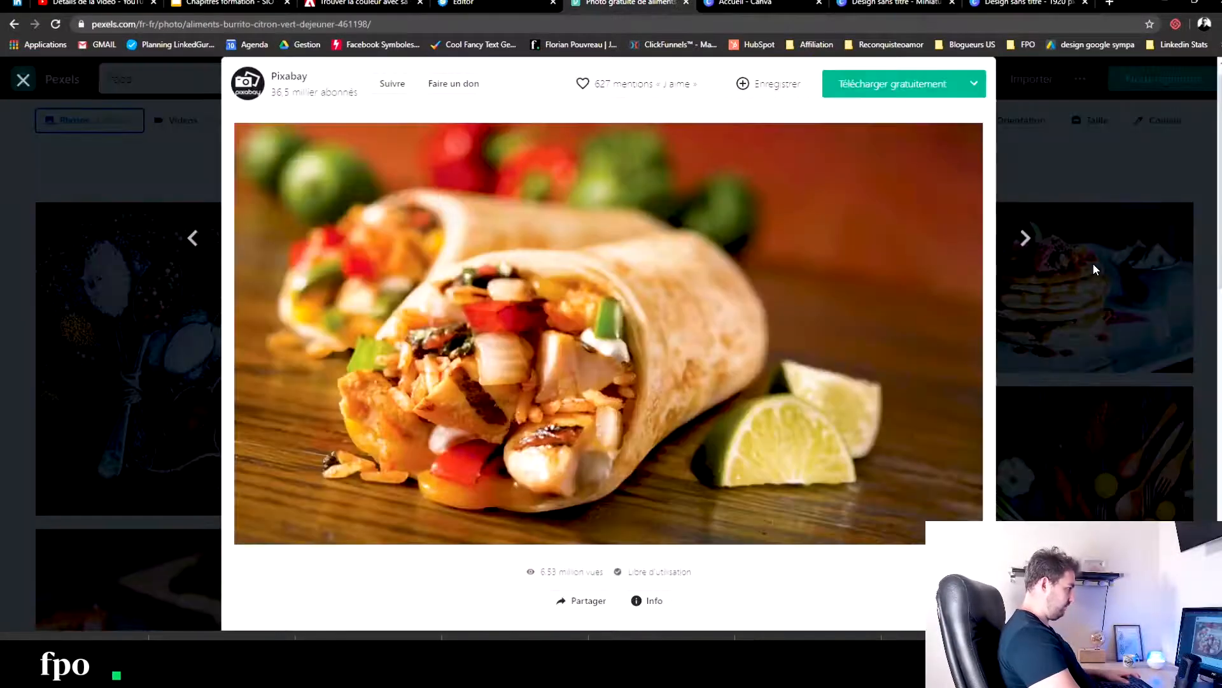
left_click(1093, 262)
left_click(127, 78)
type("calendar")
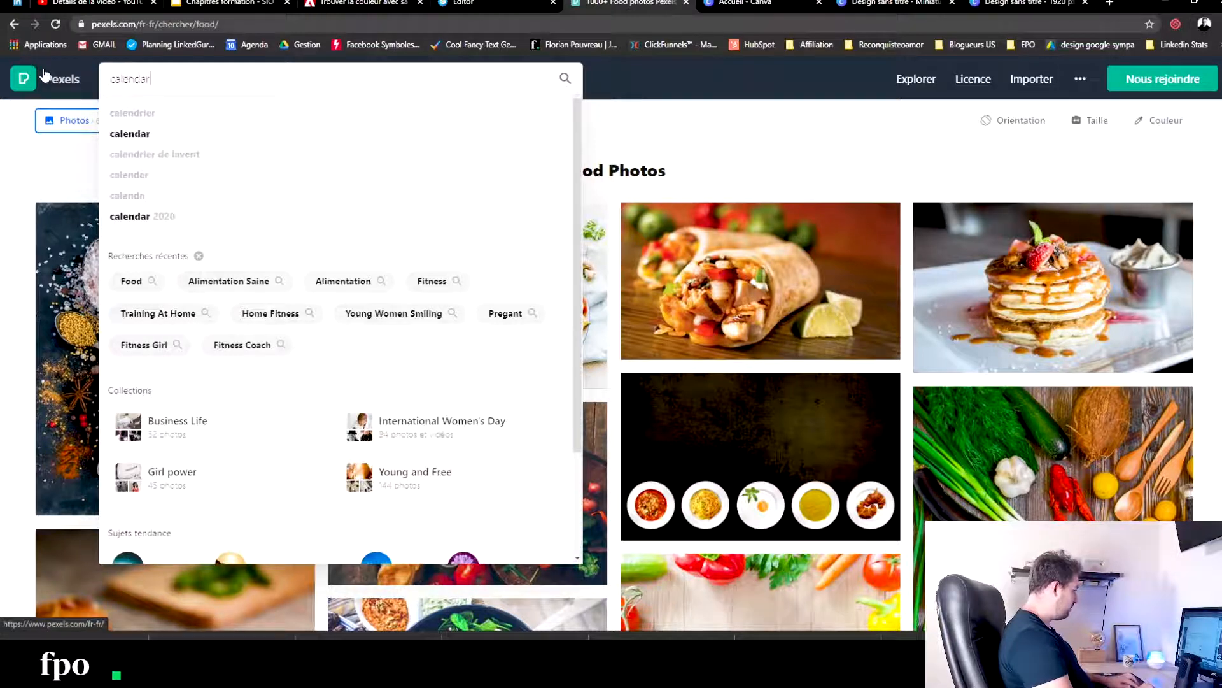
key("Return")
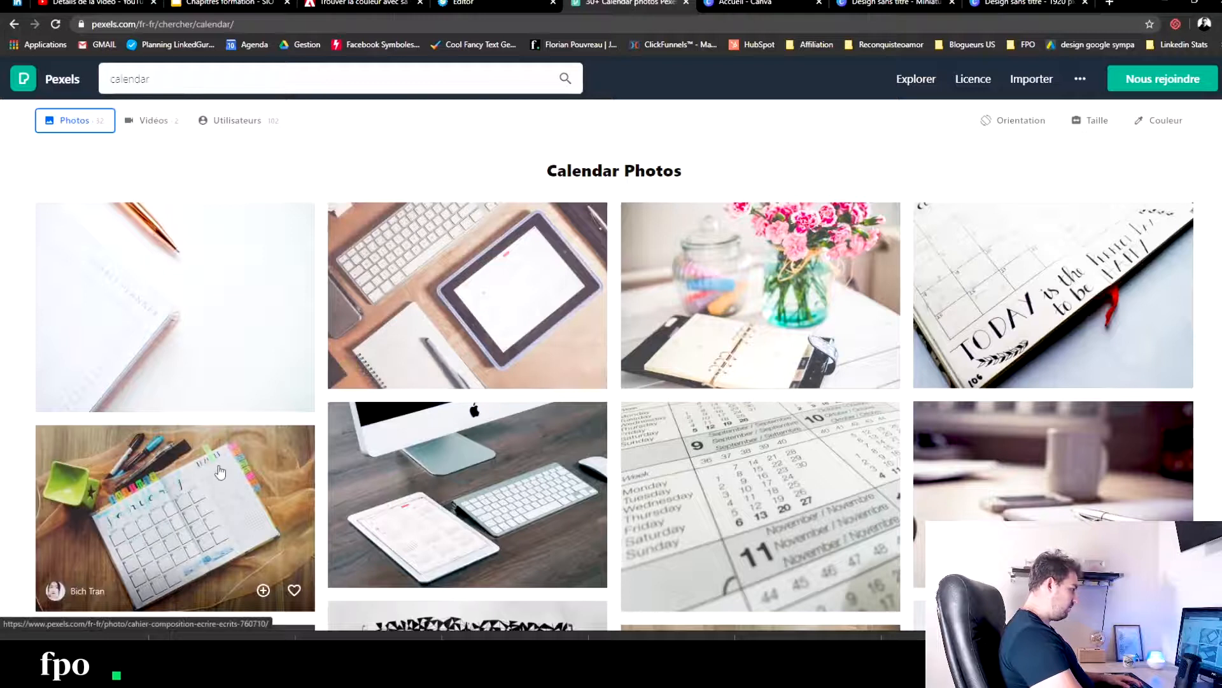
- Download the free black-and-white weekly planner notebook photo from the calendar results
scroll(220, 471, "down", 4)
scroll(538, 267, "down", 2)
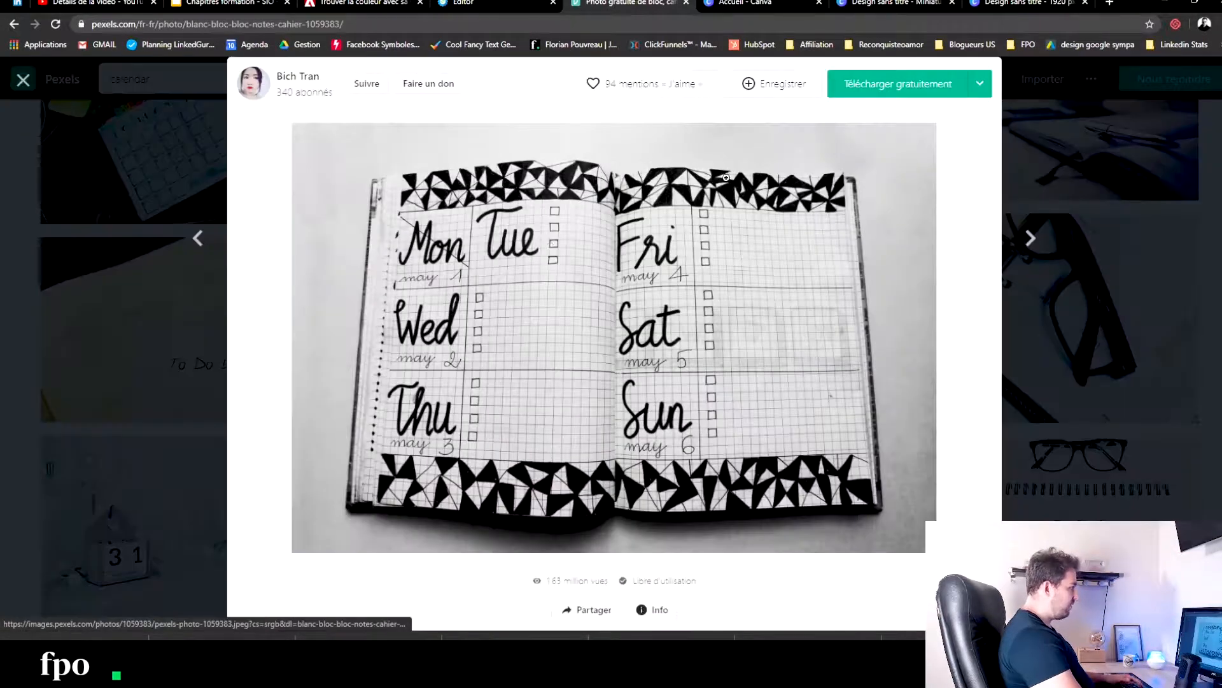
left_click(890, 84)
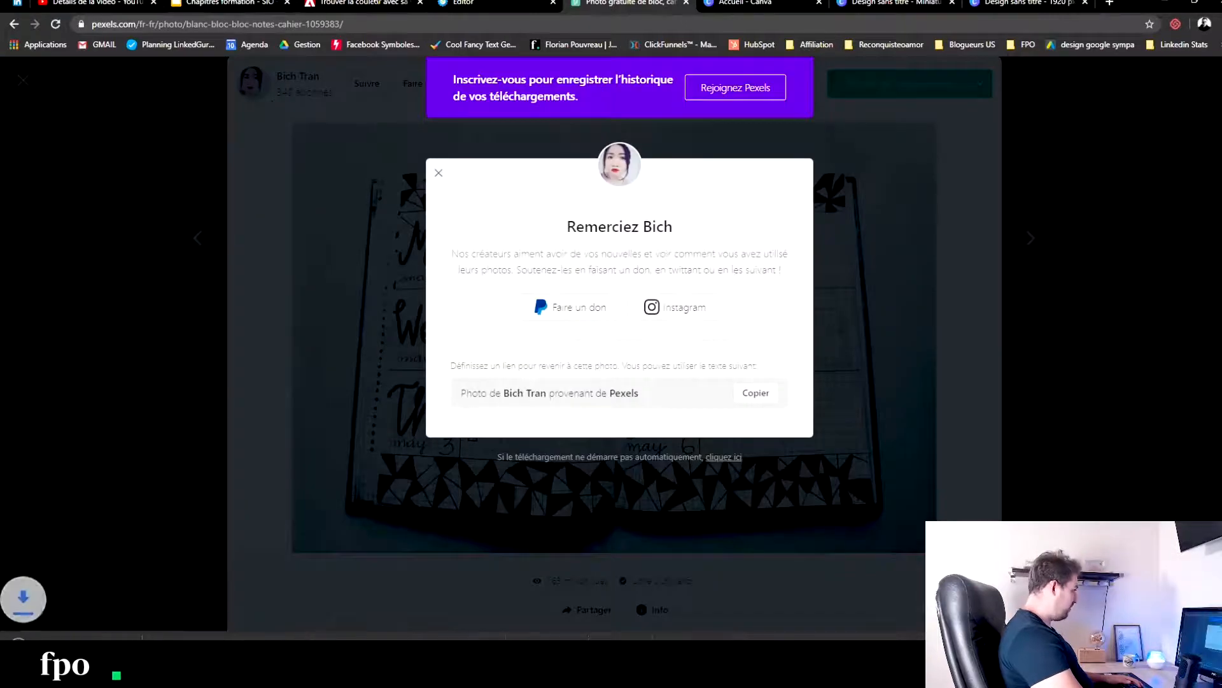
- Switch back to the systeme.io editor and upload the downloaded weekly planner photo for the BONUS 1 box's image
left_click(509, 5)
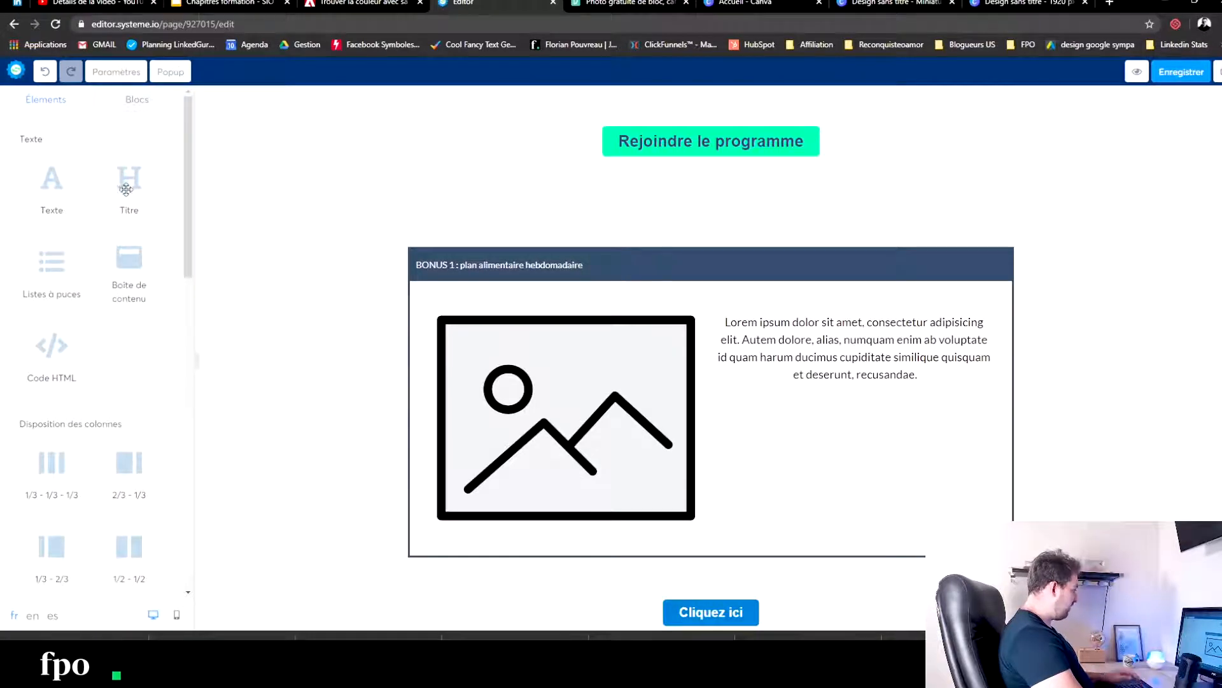
left_click(573, 409)
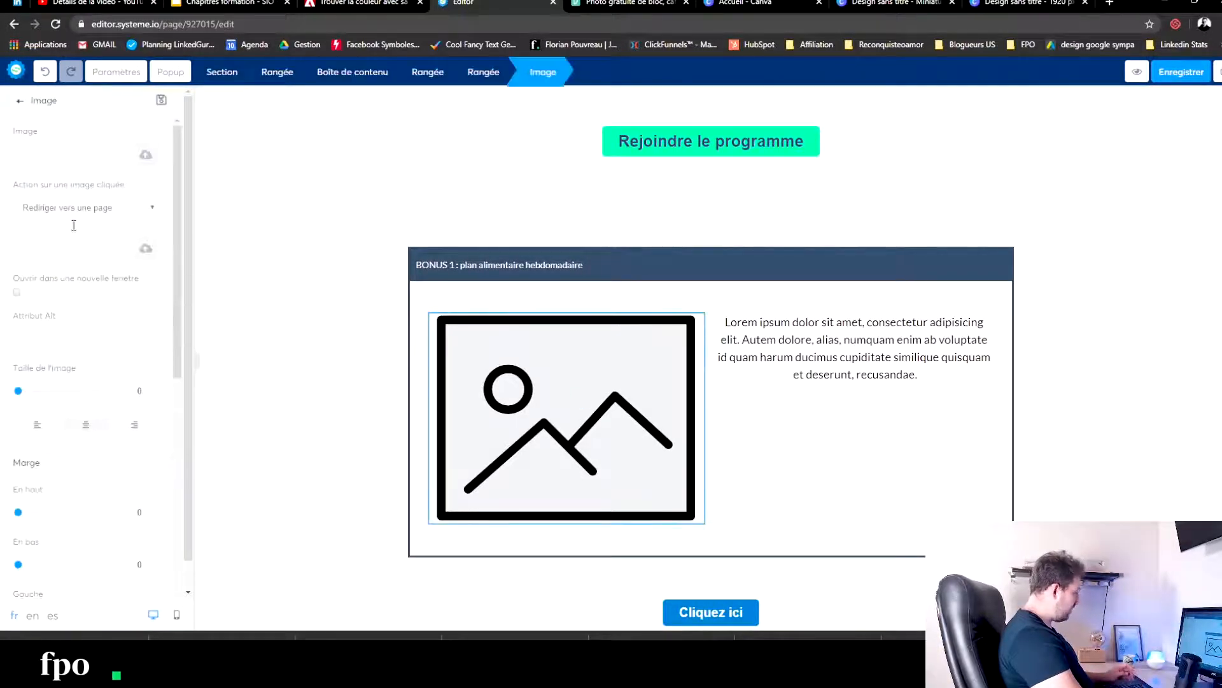
left_click(145, 157)
left_click(634, 380)
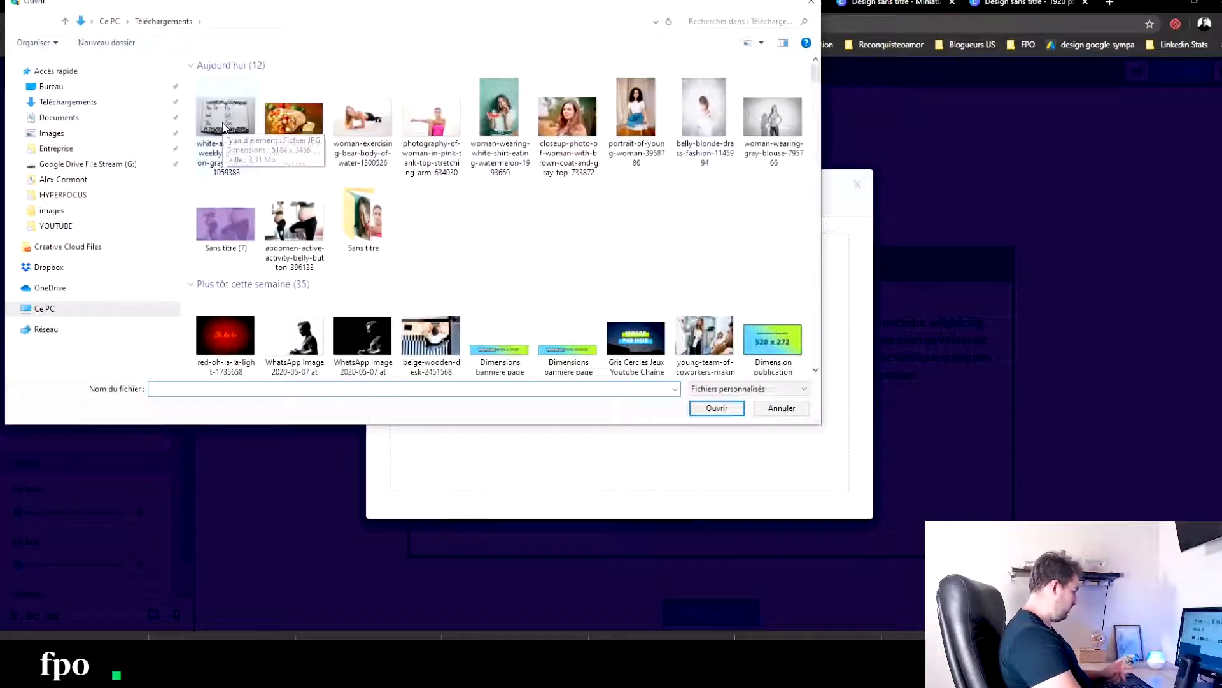
left_click(224, 124)
left_click(726, 412)
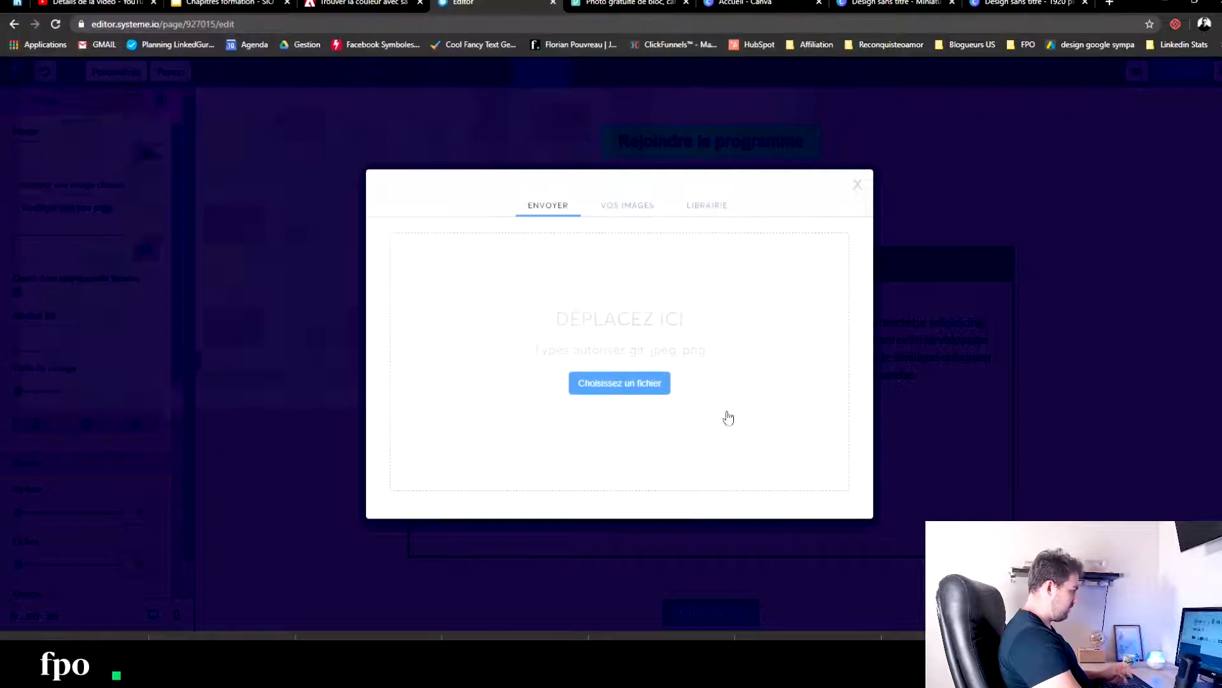
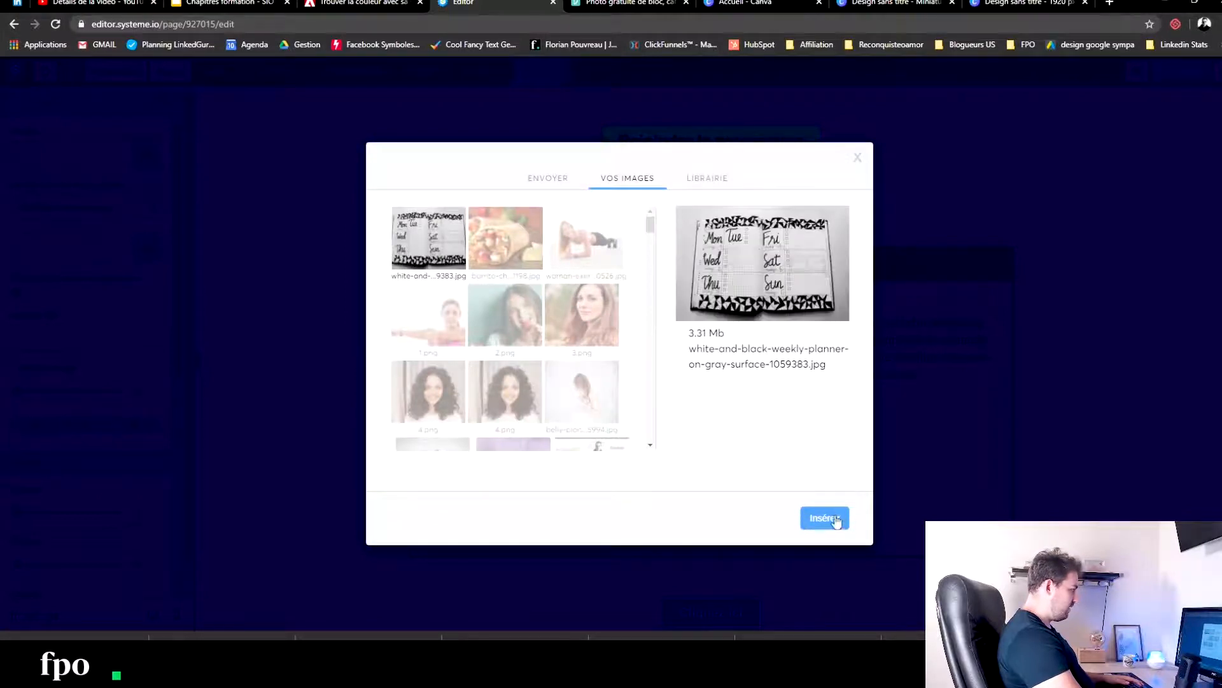
- Insert the white-and-black weekly planner image into the BONUS 1 box's image element
left_click(824, 519)
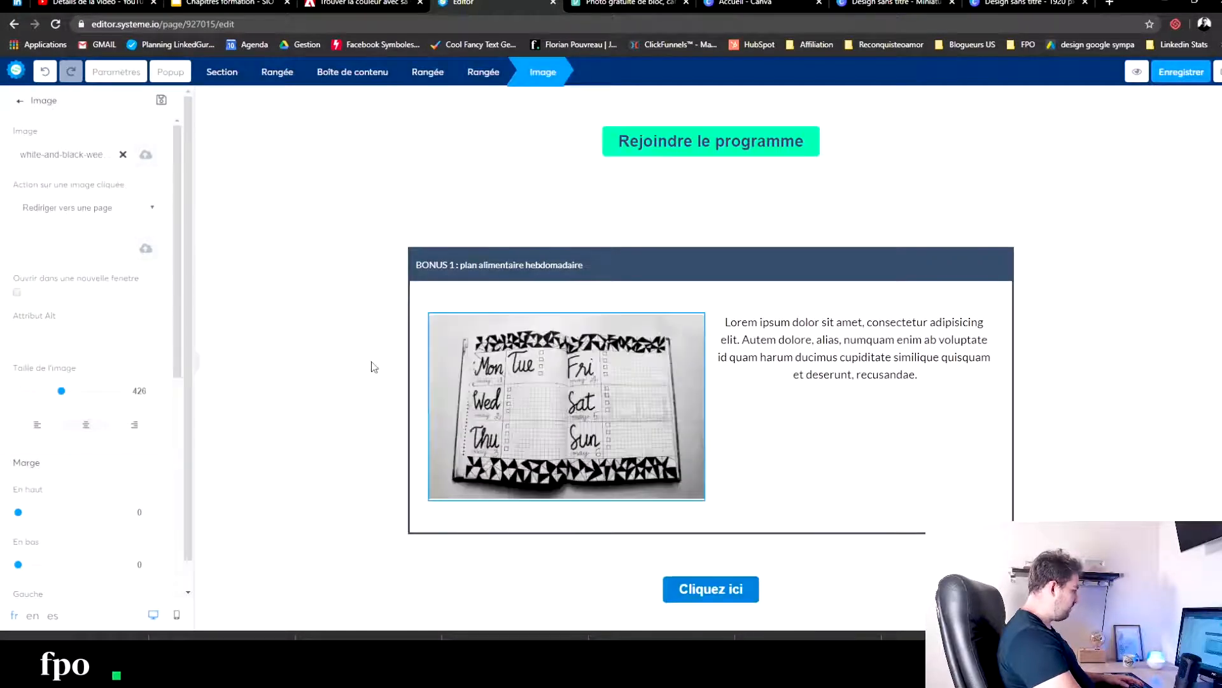
left_click(323, 354)
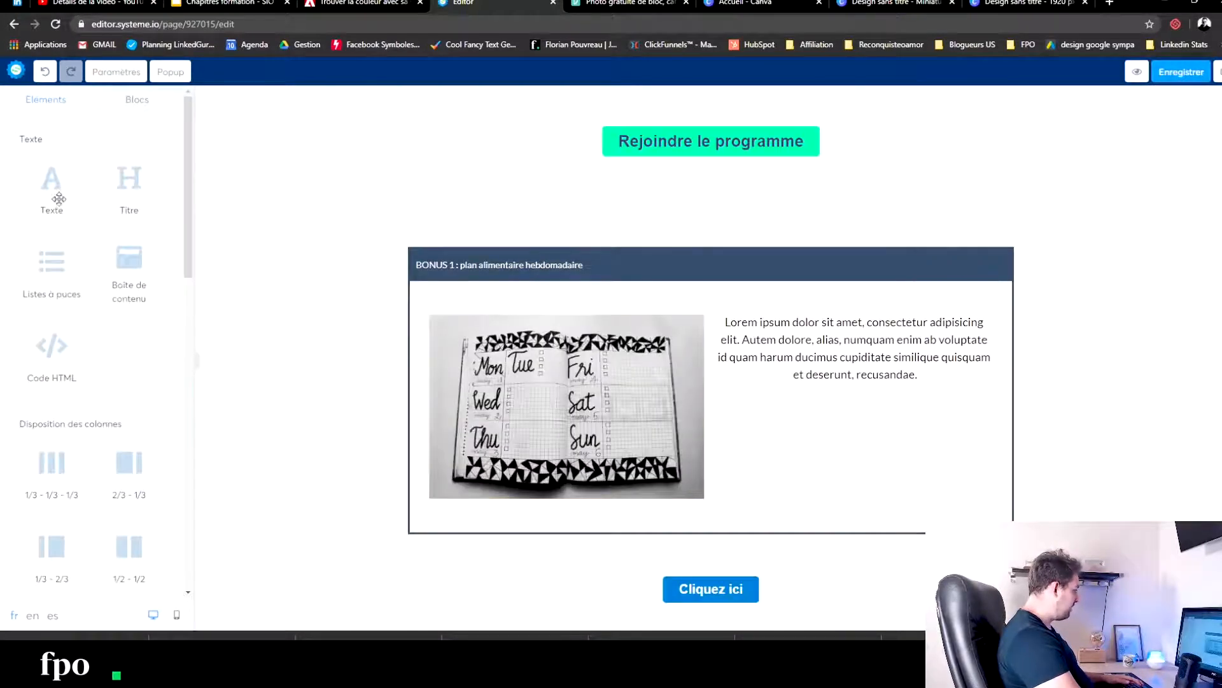
- Add a title element below the BONUS 1 description, reading "VALEUR" with "27€" on a second line
left_click_drag(136, 190, 878, 391)
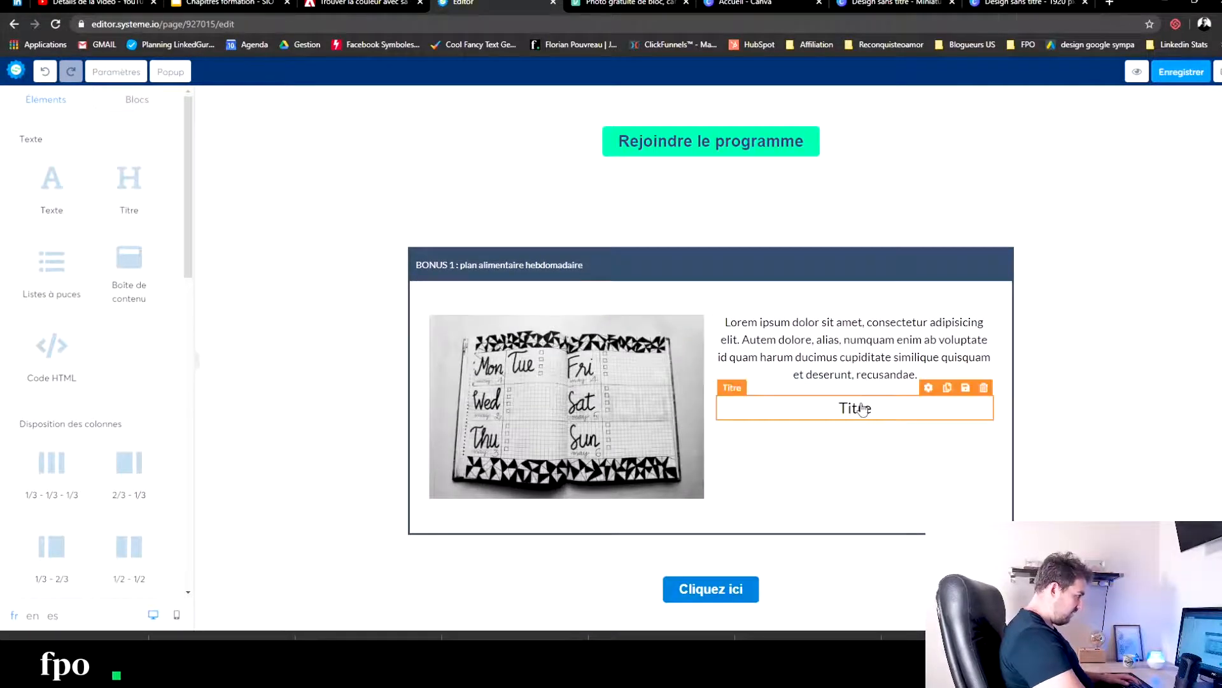
double_click(873, 408)
type("VALEUR")
key("Return")
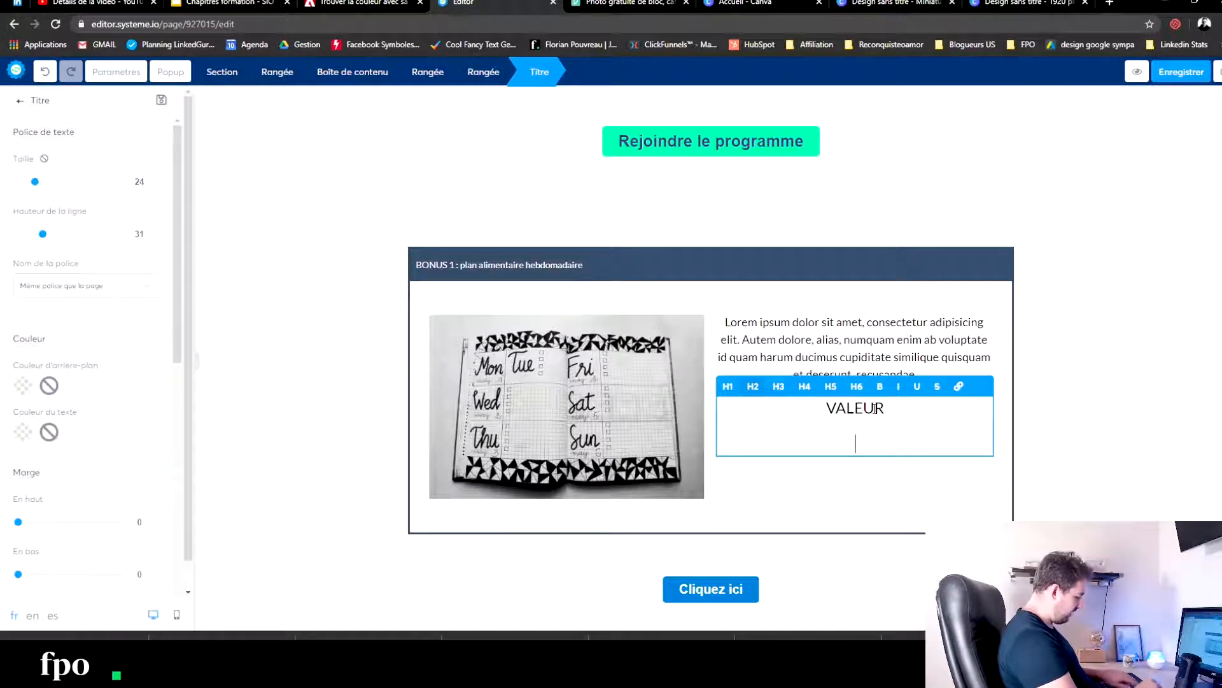
type("27")
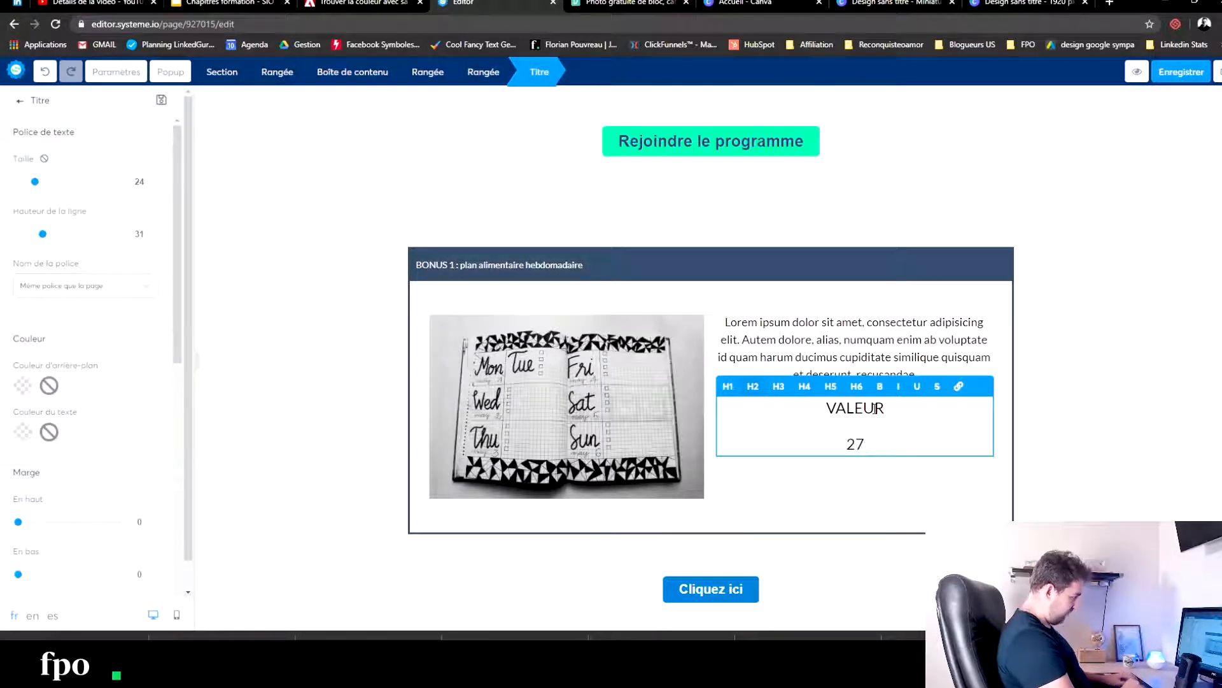
key("BackSpace")
key("BackSpace")
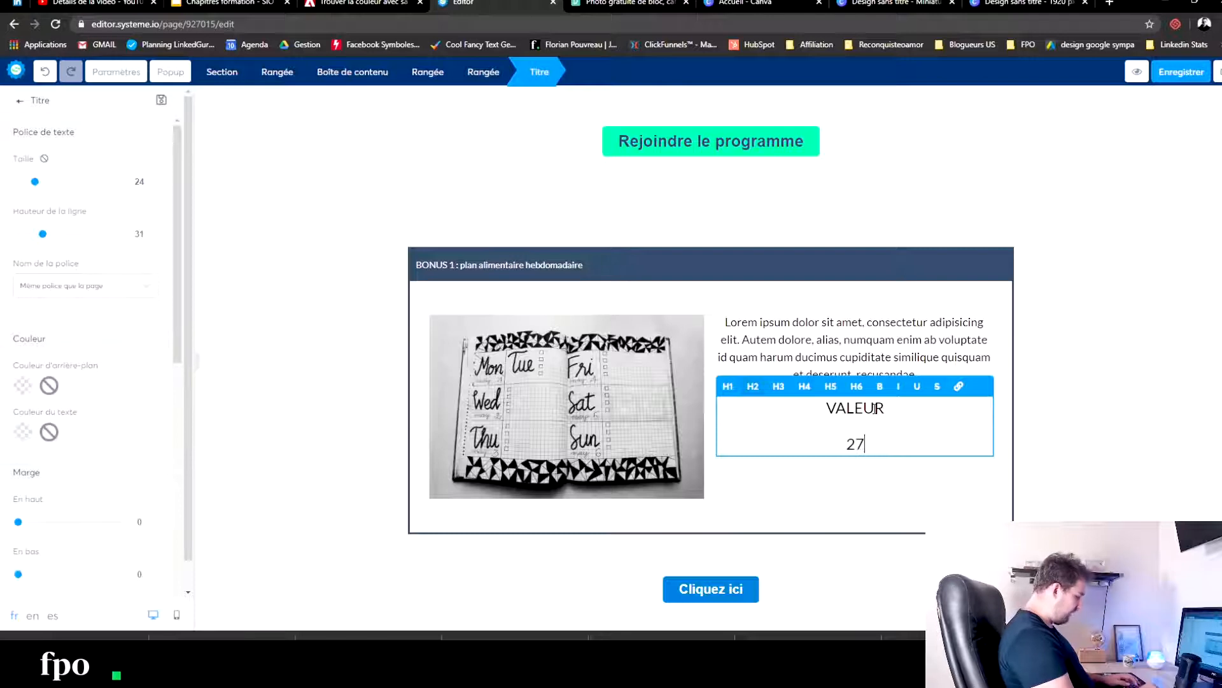
type("€")
- Strike through "27€" in the title and add "(offert)" after it without strikethrough
left_click_drag(880, 440, 825, 440)
left_click(897, 444)
type("(offertà")
key("BackSpace")
type(")")
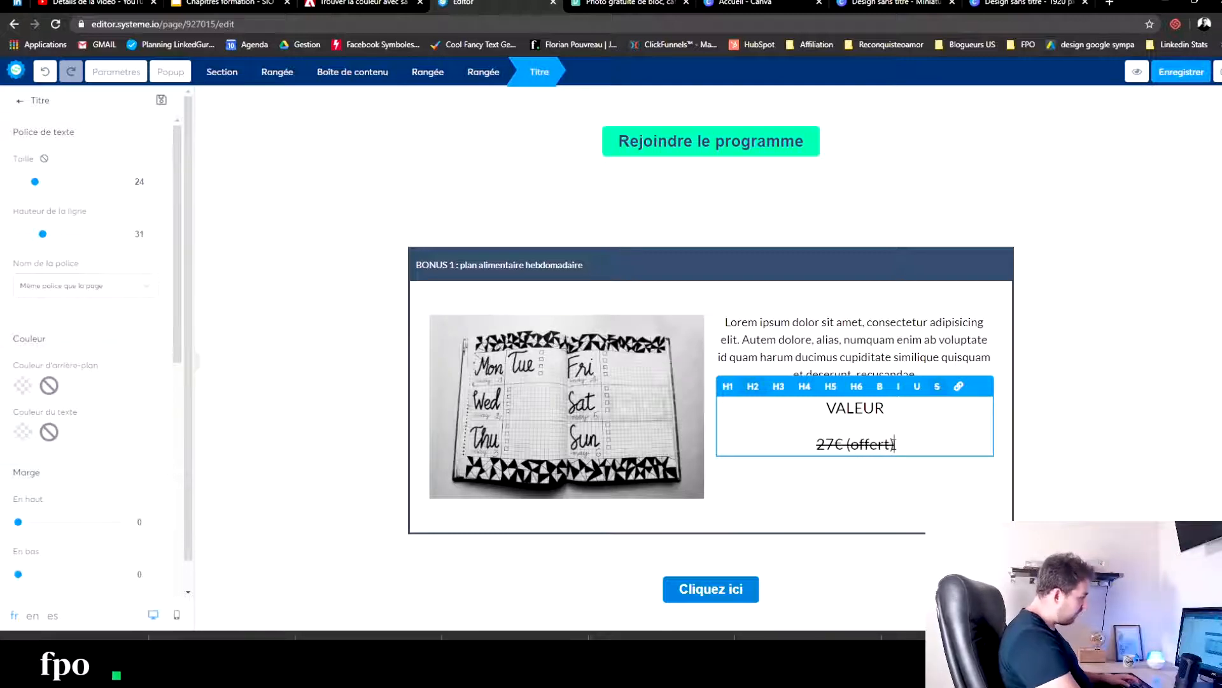
left_click_drag(878, 440, 845, 436)
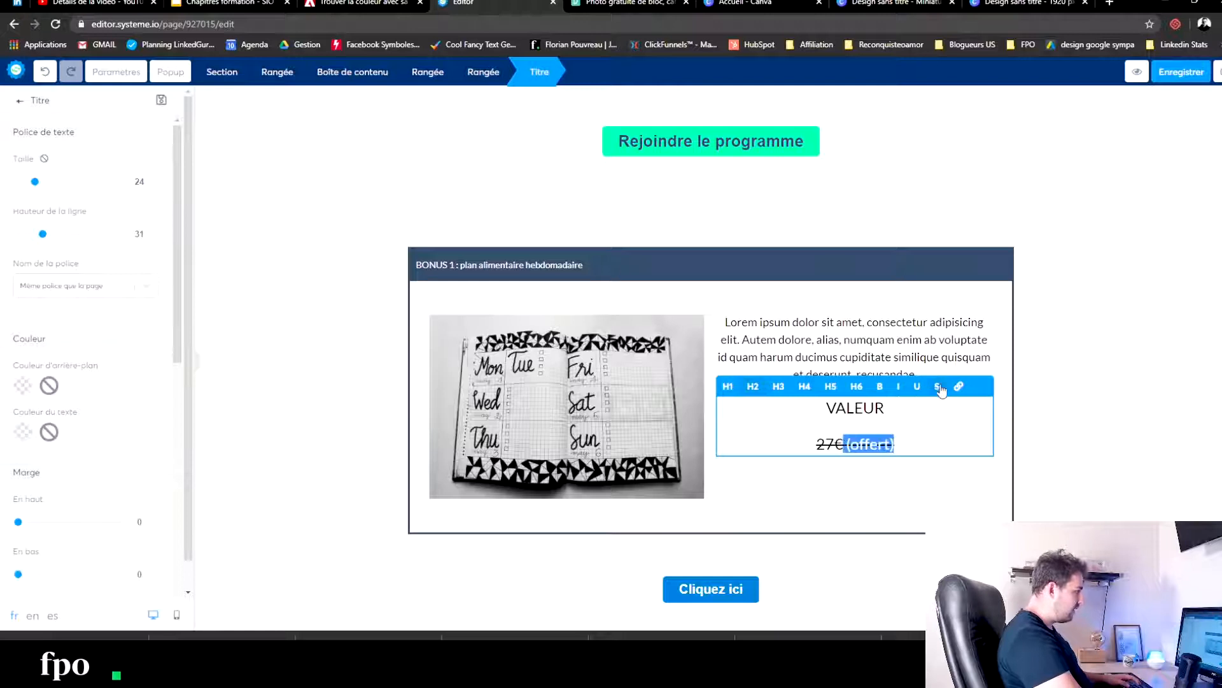
left_click(942, 453)
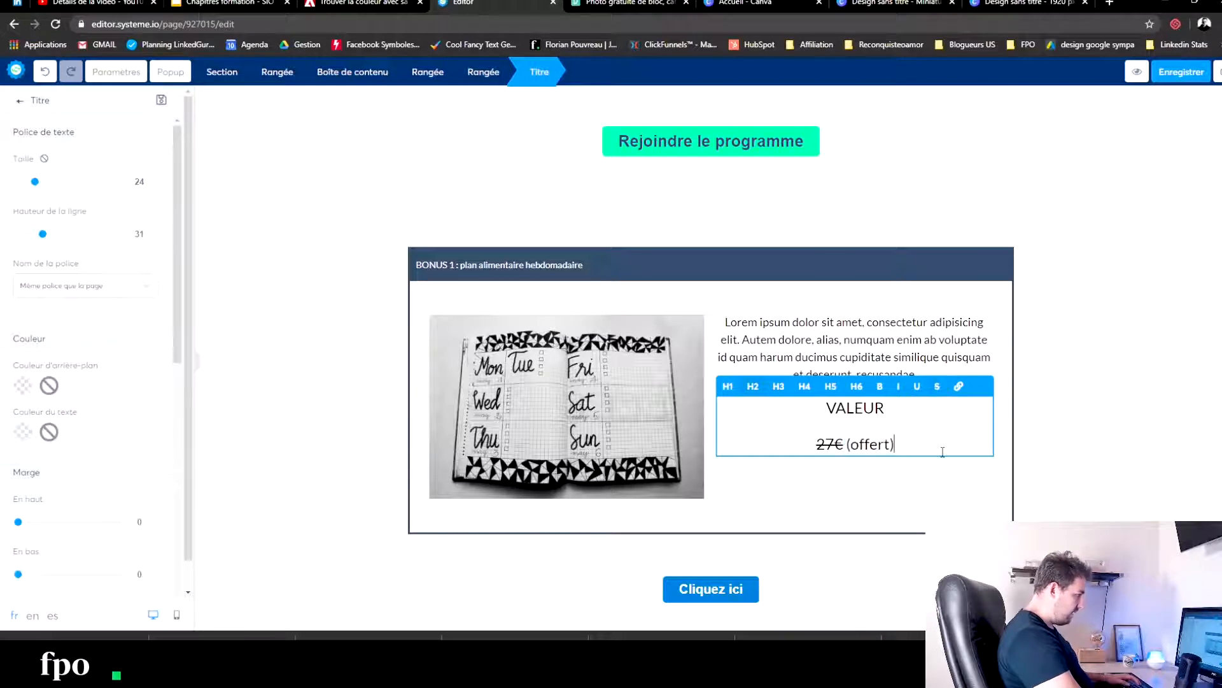
left_click(911, 524)
- Set the price title's font size to 32 and delete its "VALEUR" line
left_click(899, 408)
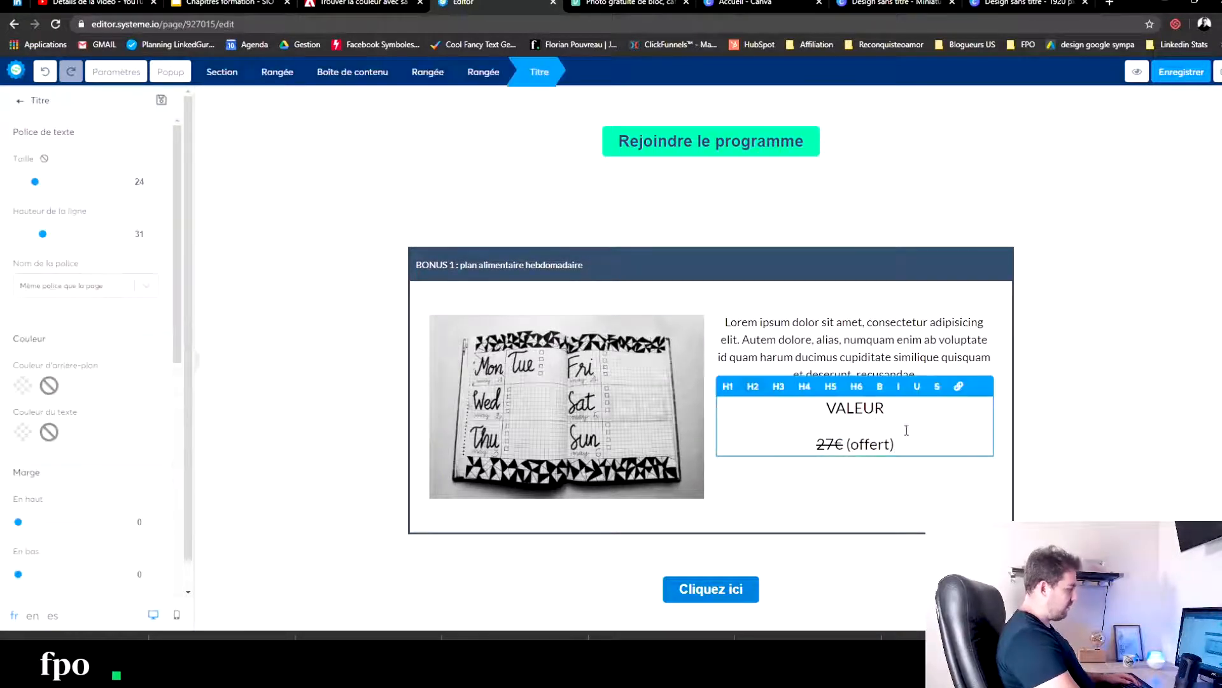
left_click_drag(907, 446, 808, 448)
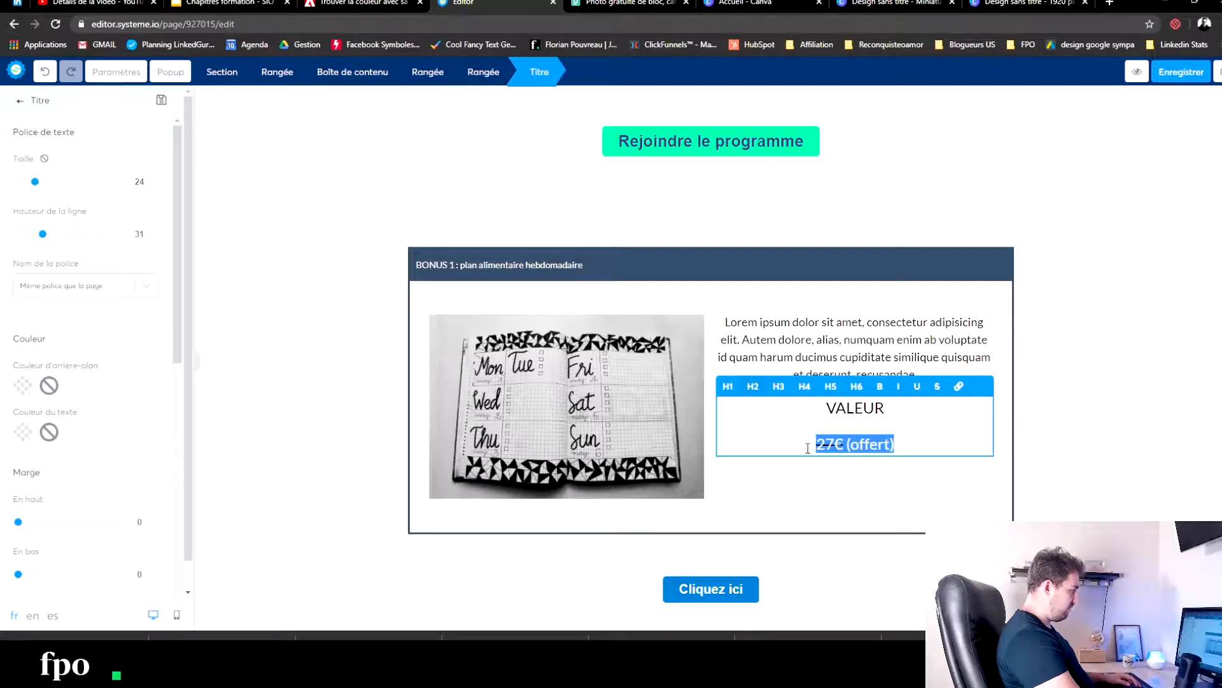
left_click_drag(35, 183, 44, 184)
left_click_drag(904, 420, 787, 418)
key("BackSpace")
key("Delete")
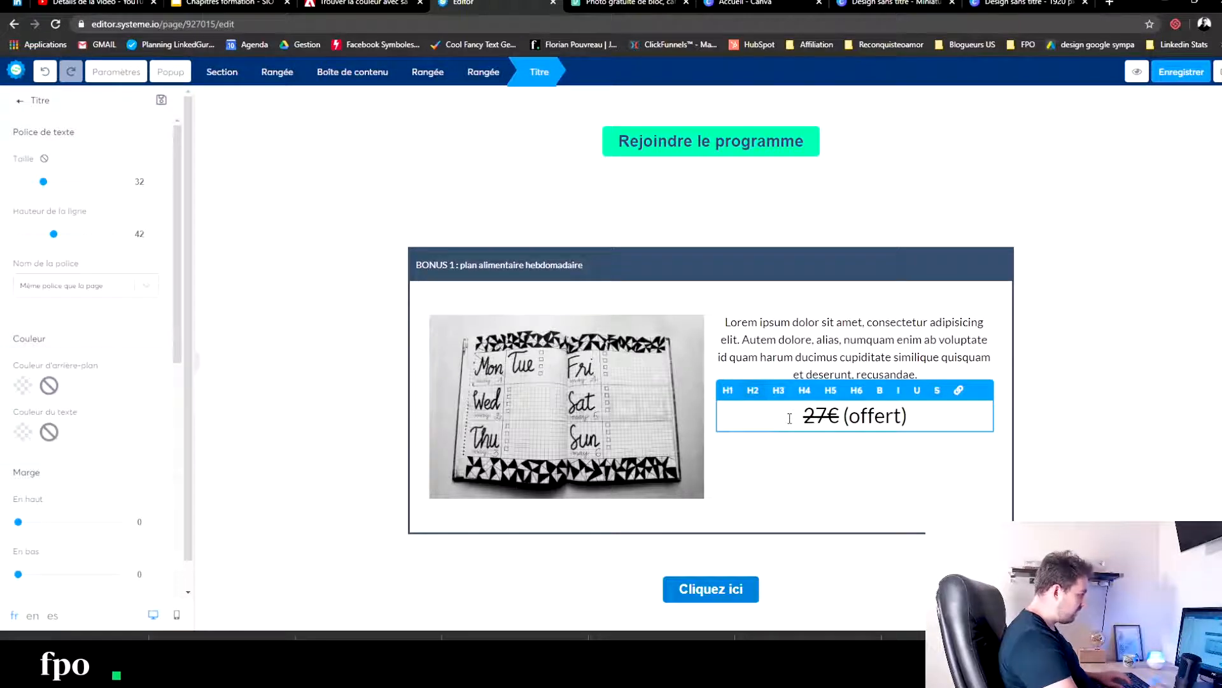
left_click(861, 470)
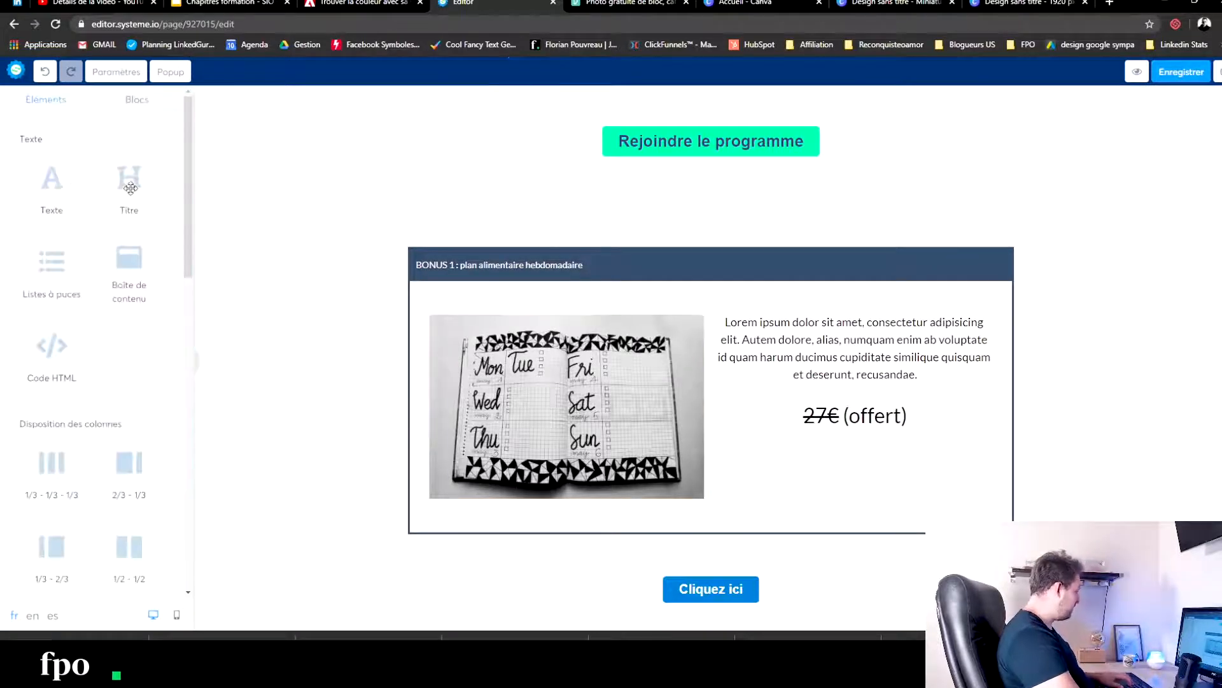
- Add a text element between the description and the price title, and replace its placeholder with "VALEUR"
left_click_drag(90, 191, 853, 414)
left_click(856, 450)
key("ctrl+a")
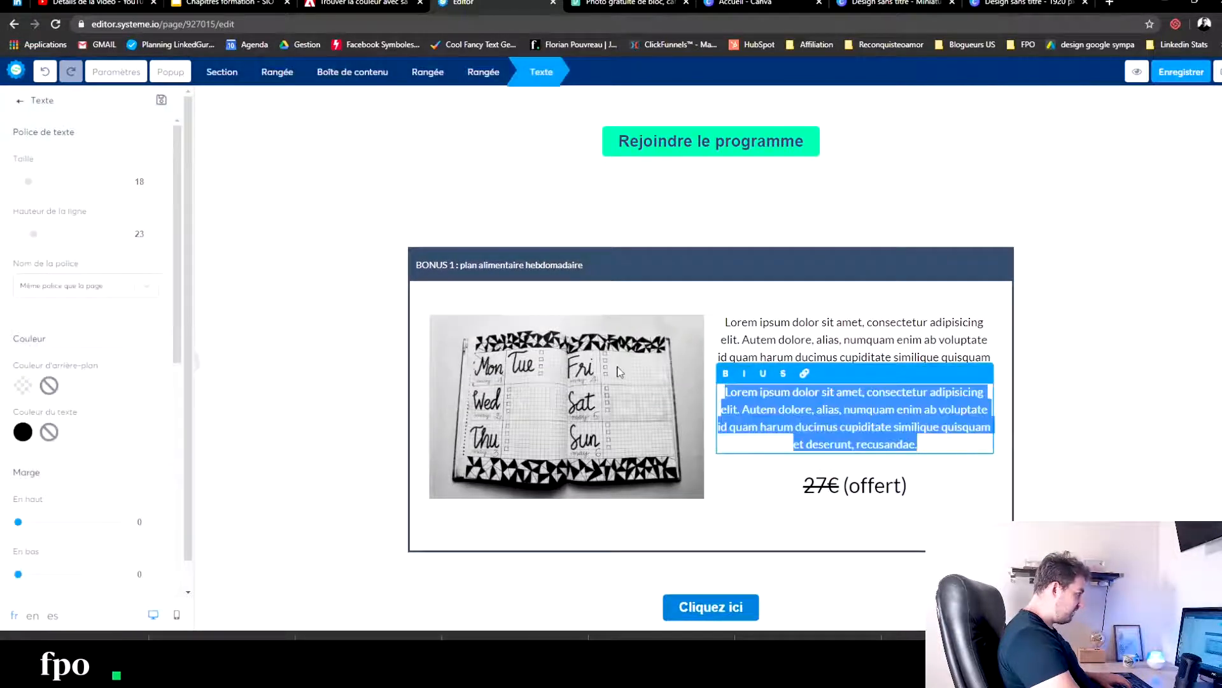
type("VALEUR")
left_click(975, 469)
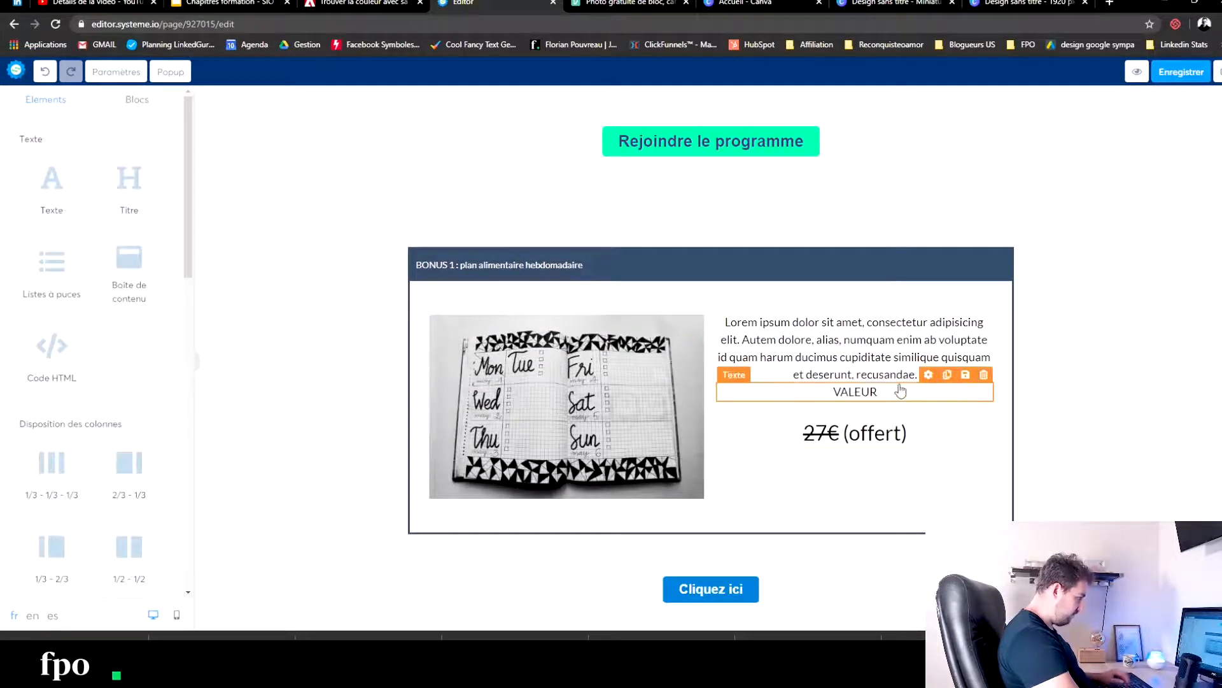
- Set the VALEUR text element's background colour to black (000000)
left_click(900, 390)
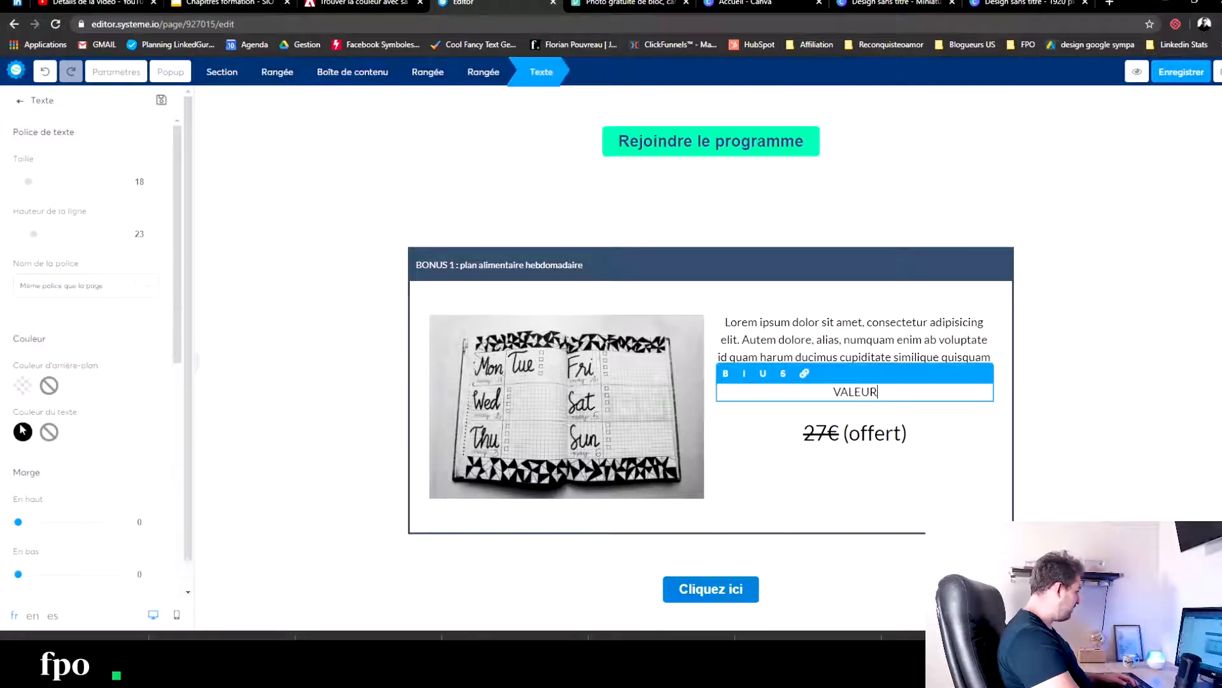
left_click(20, 386)
left_click_drag(43, 399, 31, 396)
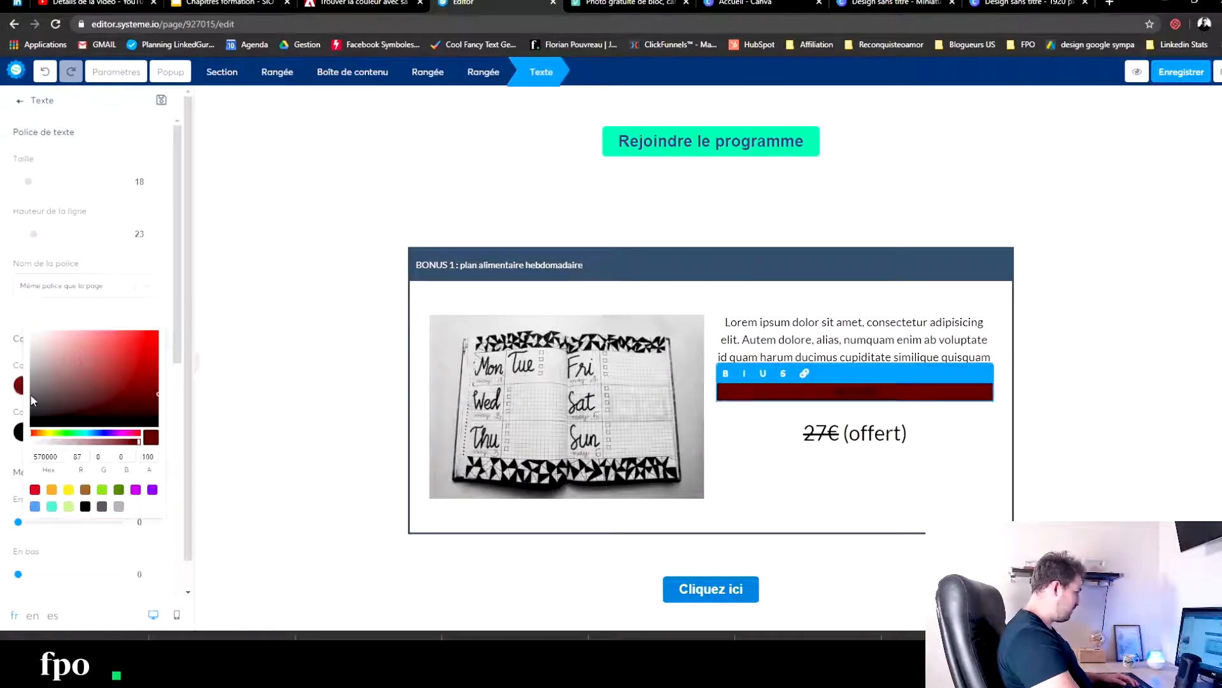
left_click(85, 507)
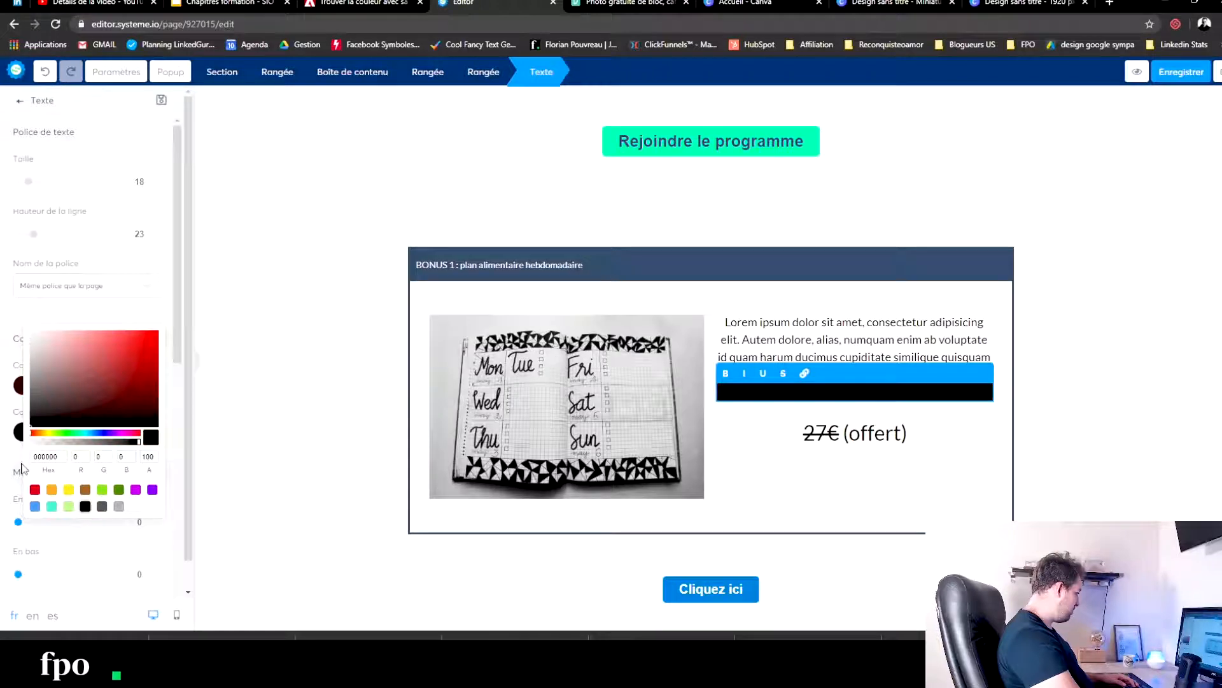
- Set the VALEUR label's text colour to white (FFFFFF)
left_click(20, 438)
left_click(21, 439)
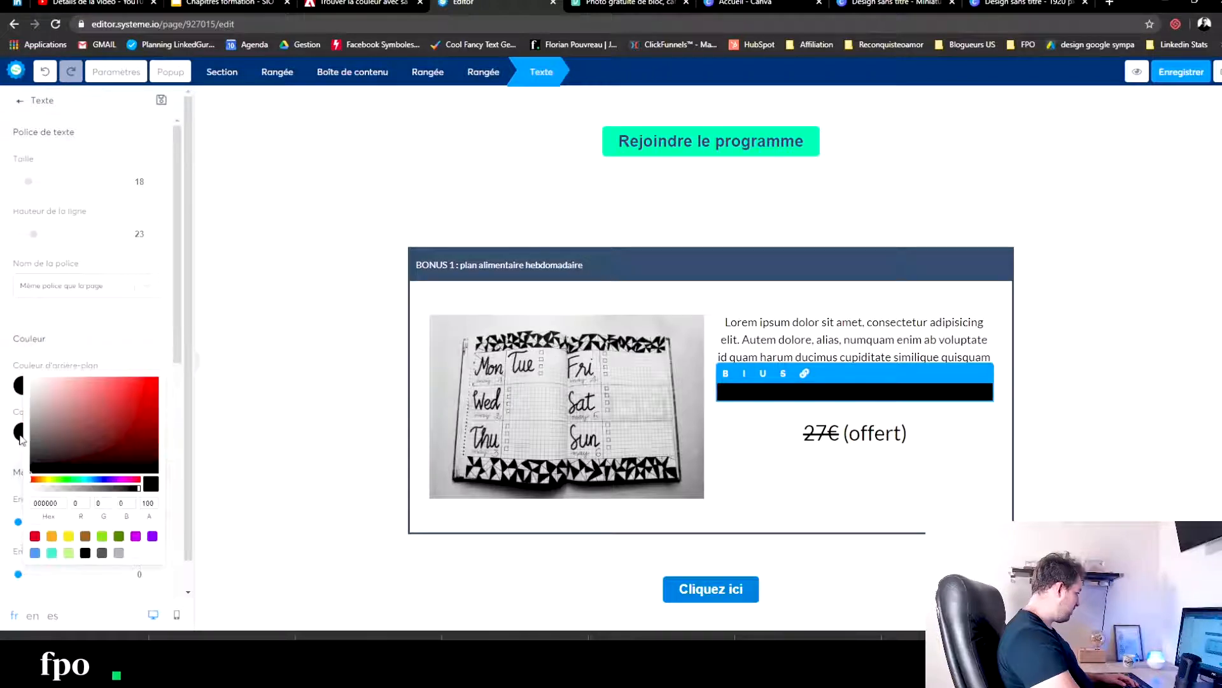
left_click(137, 555)
left_click_drag(933, 390, 669, 391)
left_click(136, 554)
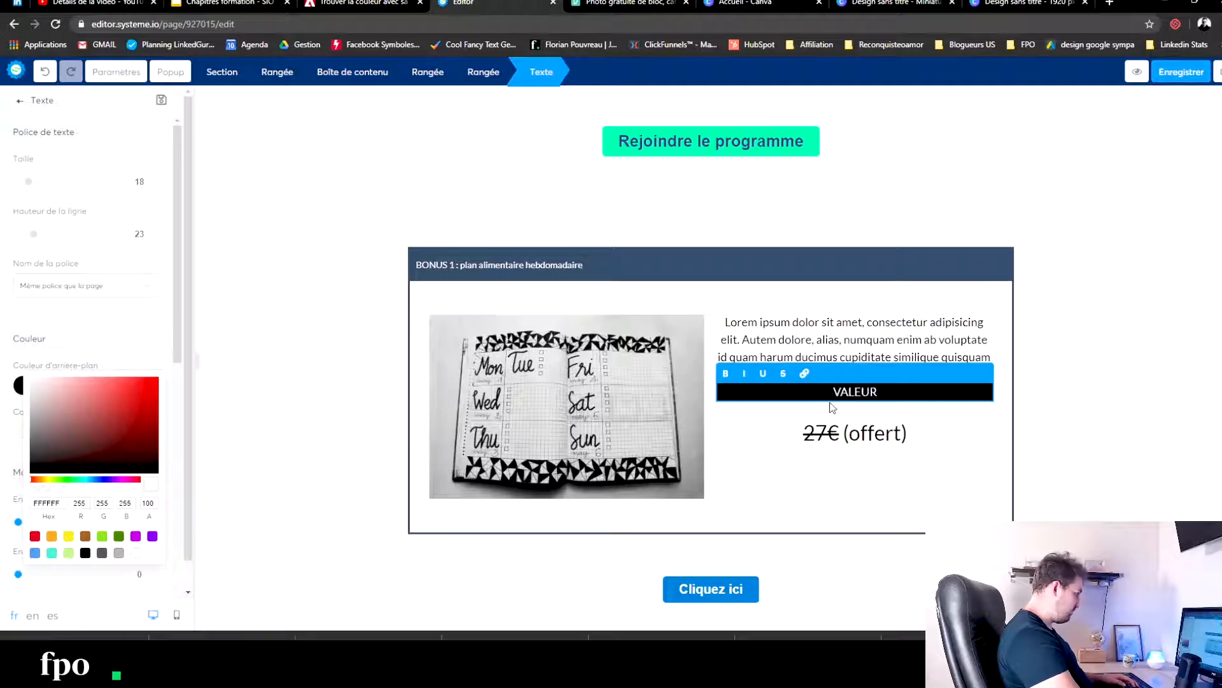
- Apply bold formatting to the VALEUR label and set its top margin to about 38
left_click(725, 374)
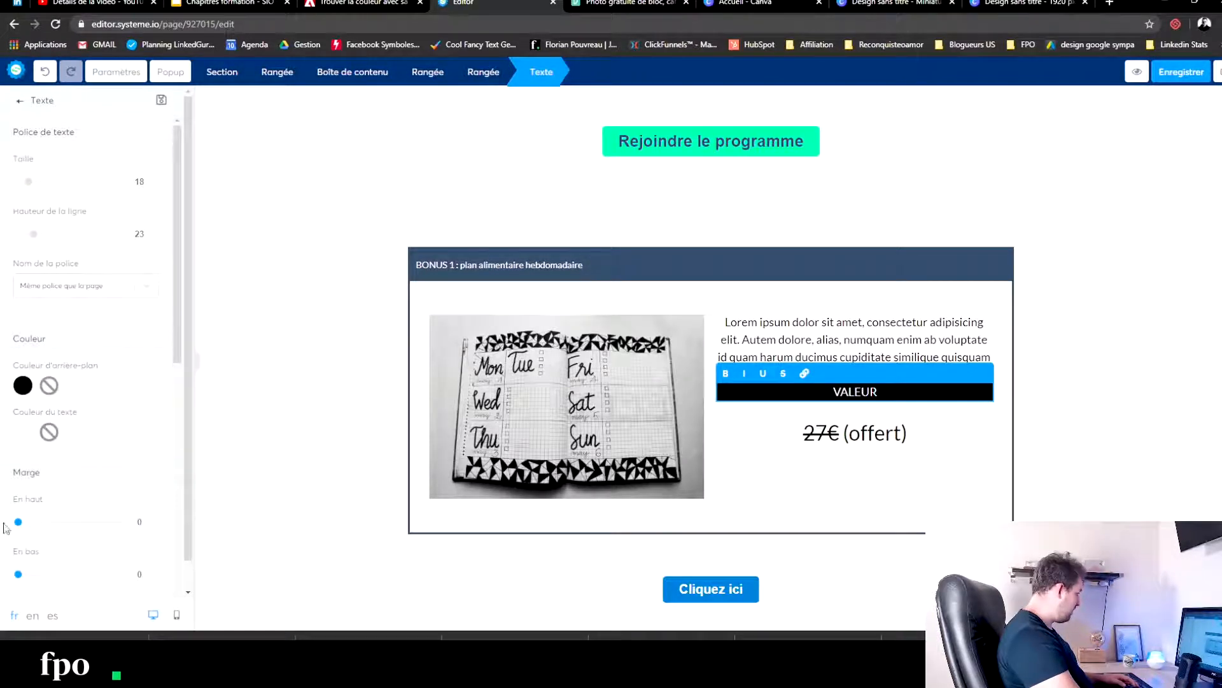
left_click_drag(17, 524, 37, 522)
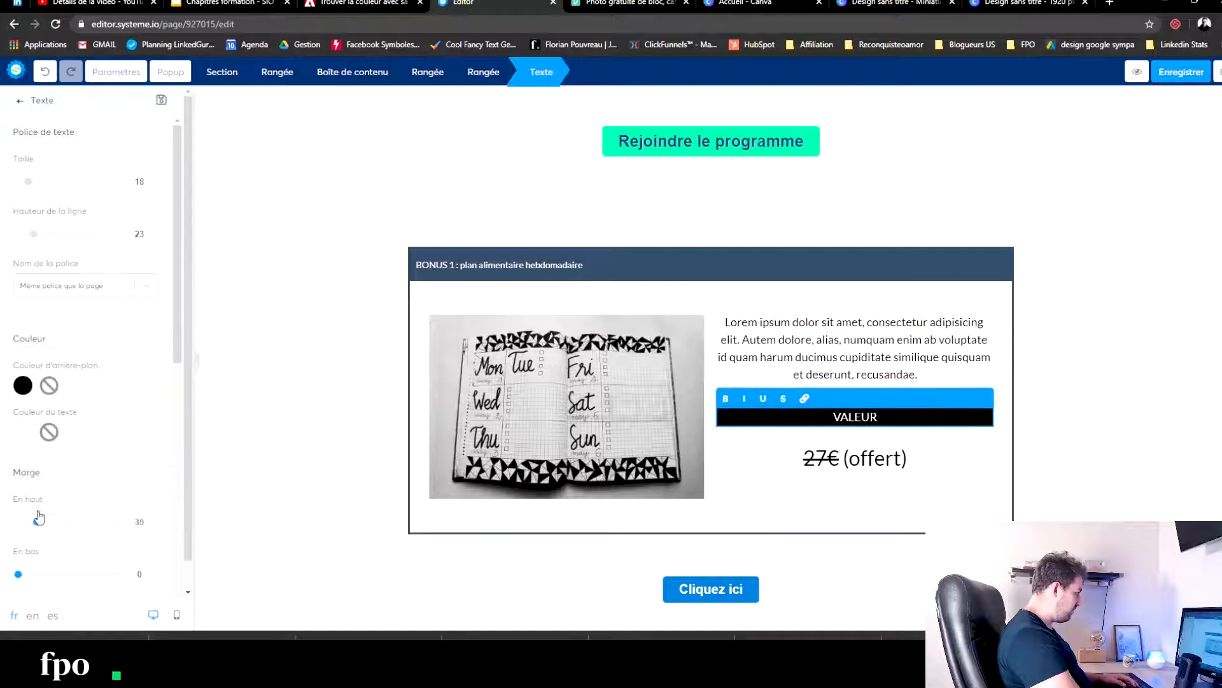
left_click(300, 349)
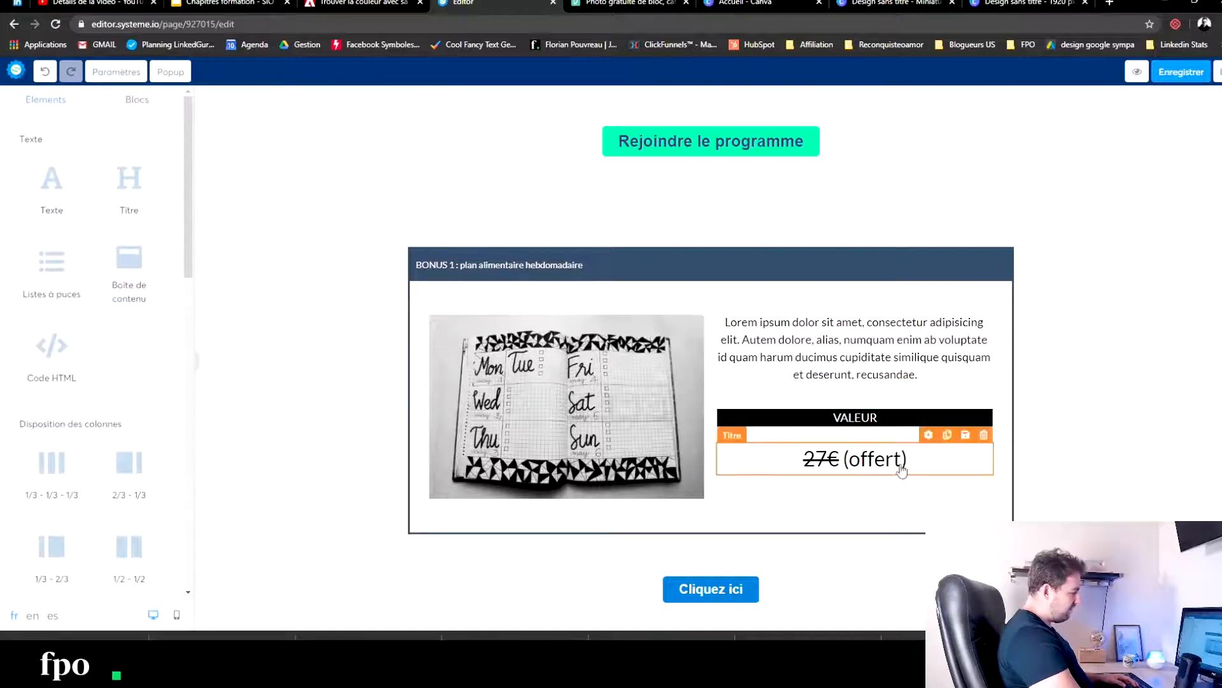
- Make the whole "27€ (offert)" price title bold
left_click(843, 461)
left_click_drag(916, 458, 733, 454)
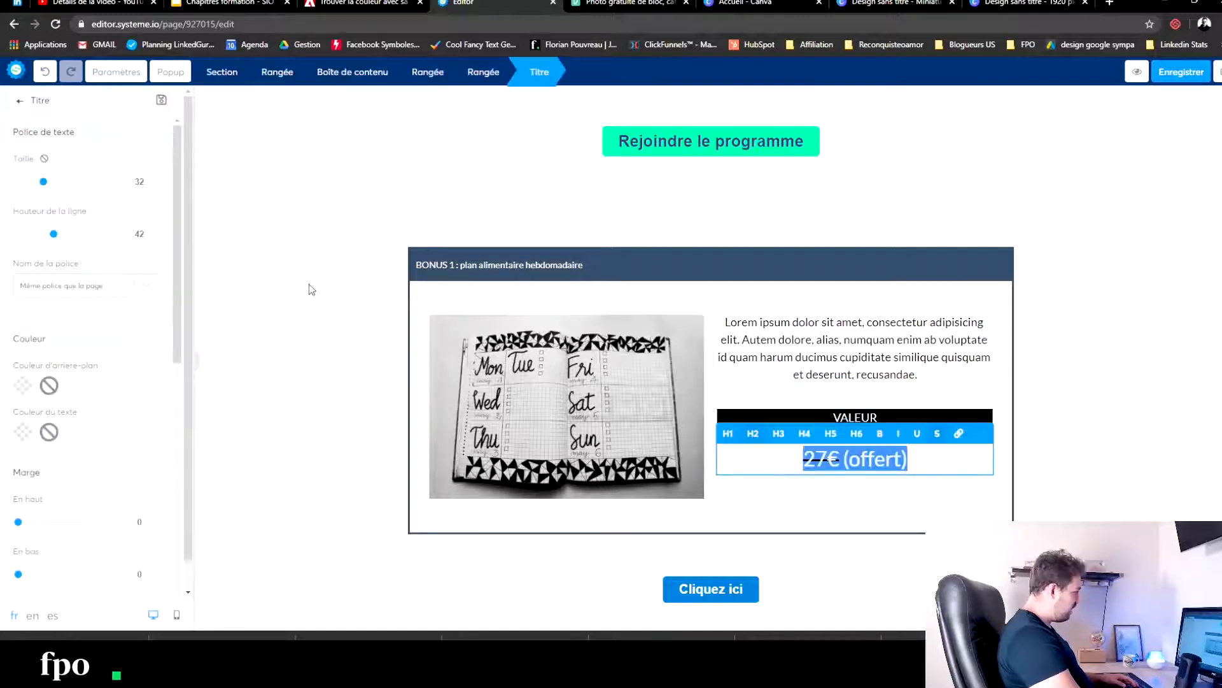
left_click(878, 436)
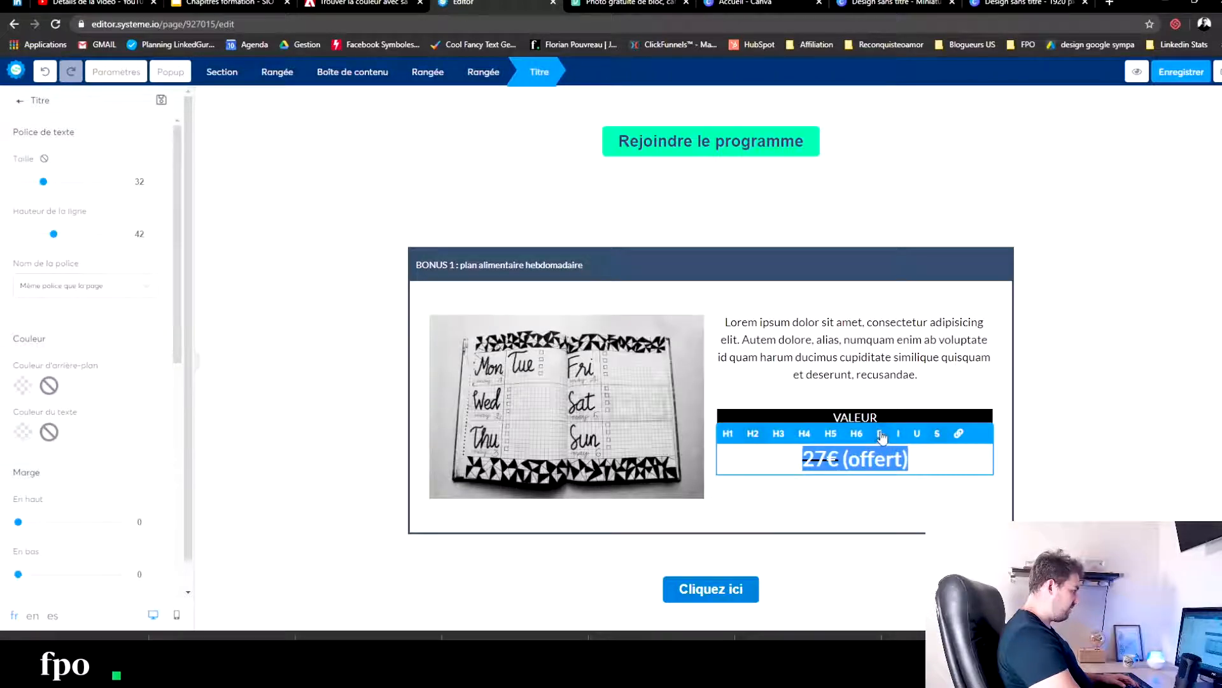
- Colour only the struck-through "27€" in the price title light green
left_click(827, 460)
left_click_drag(839, 461, 788, 460)
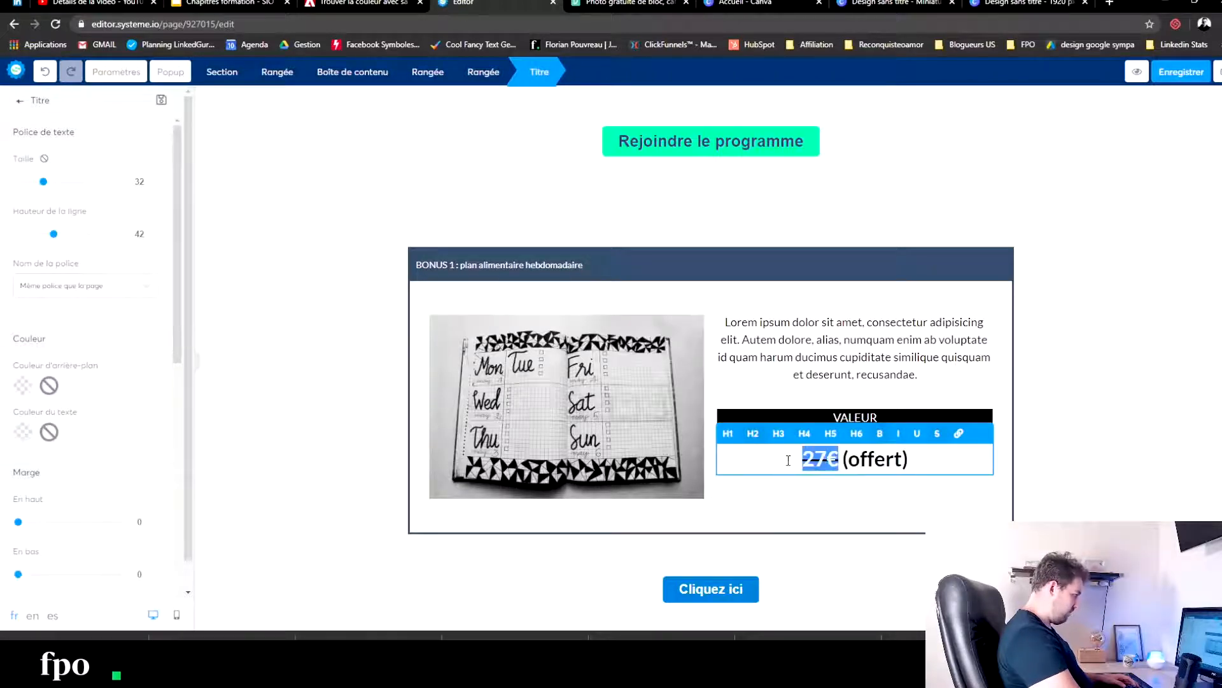
left_click(23, 433)
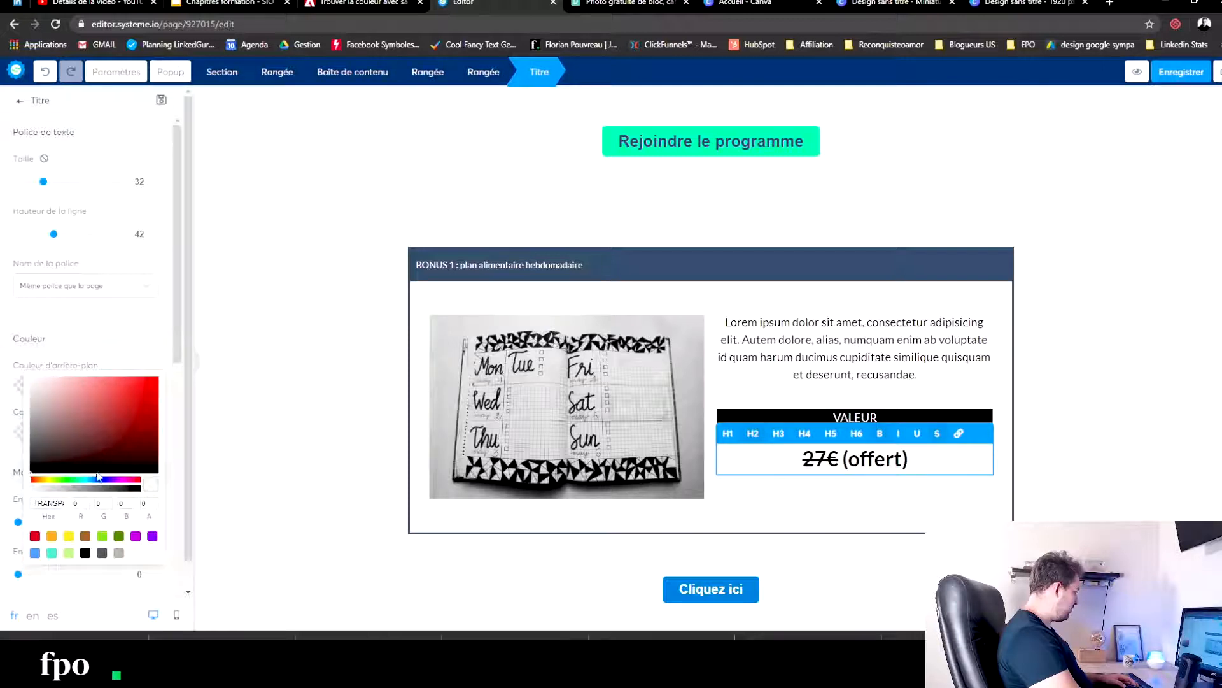
left_click(102, 537)
left_click(300, 440)
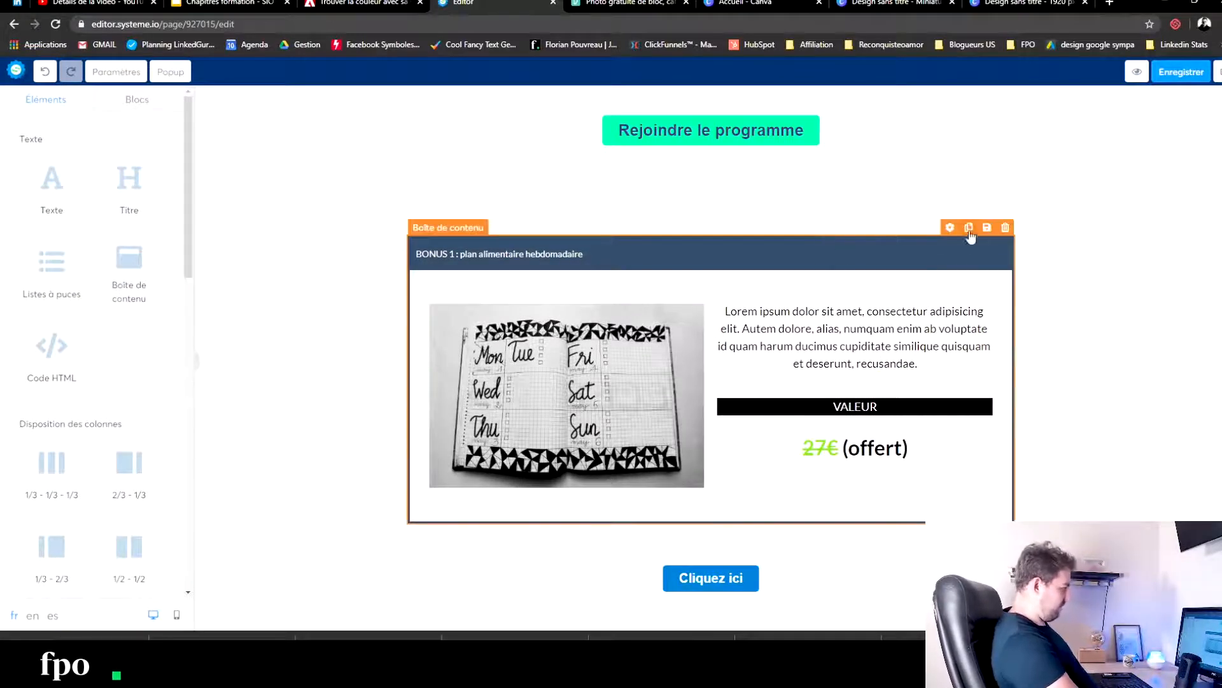
- Duplicate the complete BONUS 1 content box
left_click(969, 228)
scroll(546, 375, "down", 5)
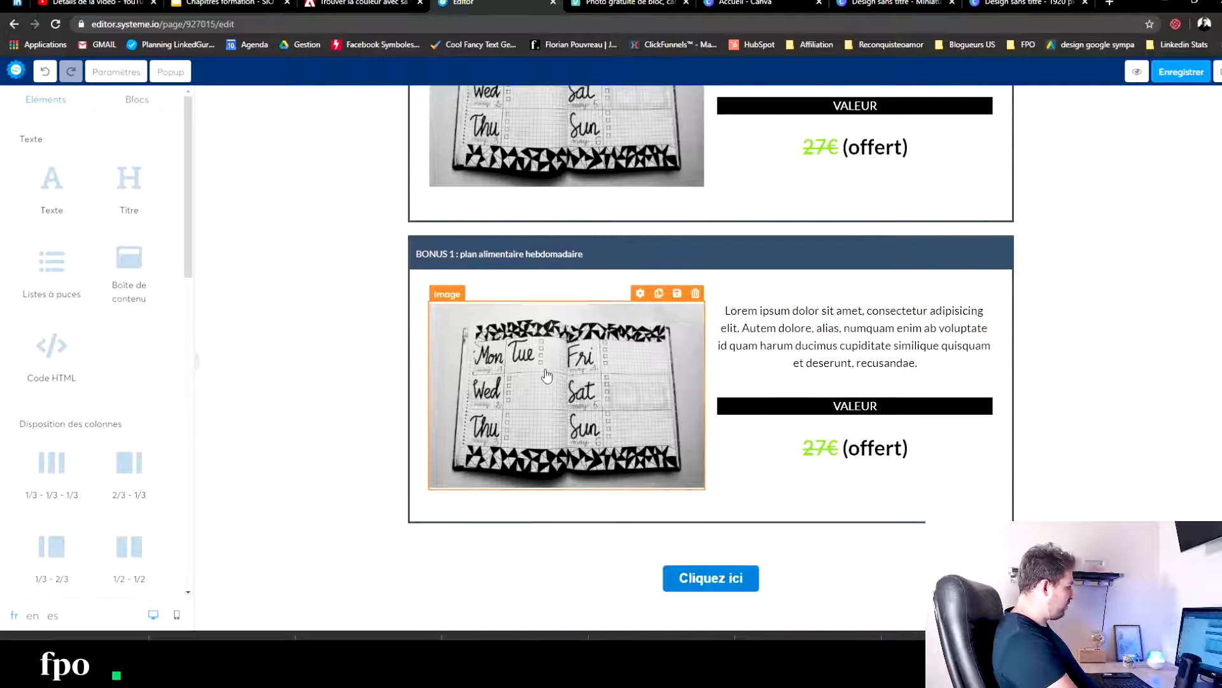
- Change the header title of the duplicated content box to "BONUS 2 : plan fitness"
double_click(451, 256)
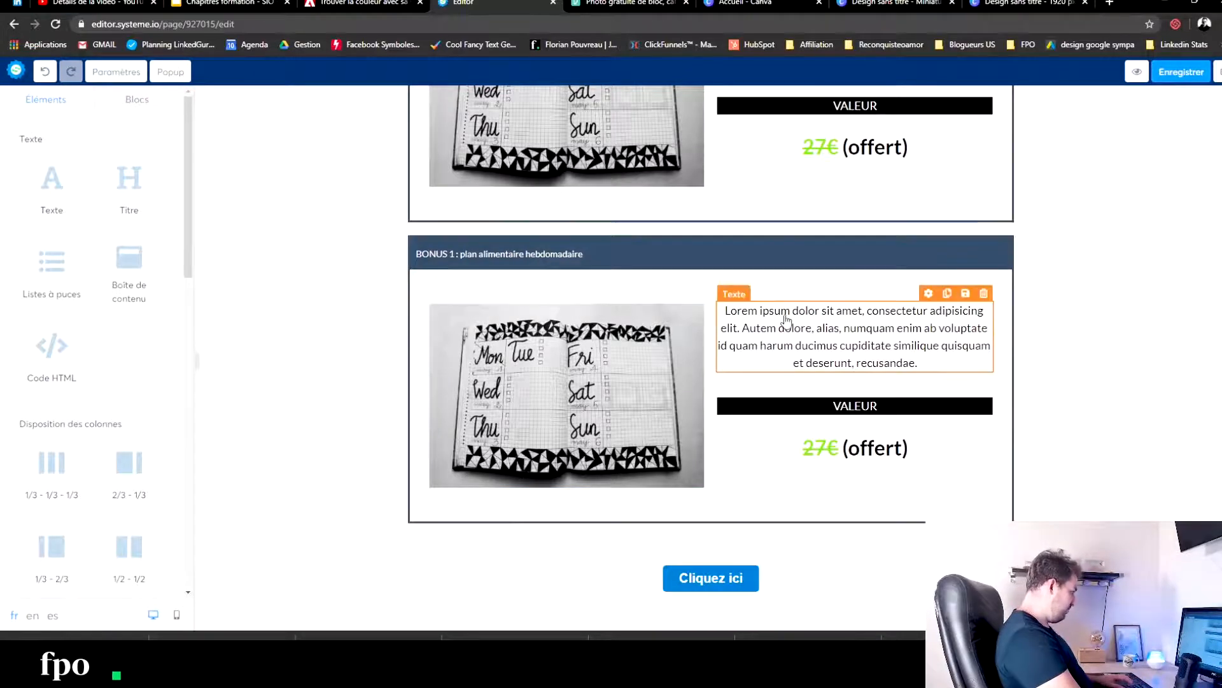
left_click(451, 255)
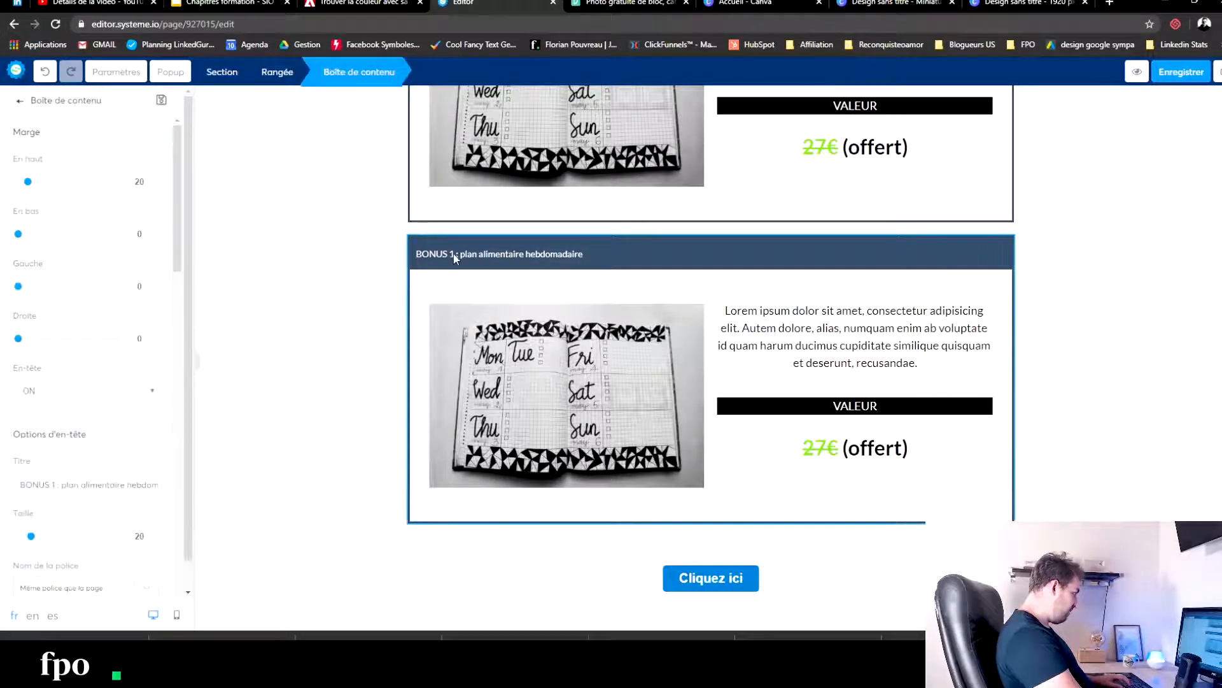
left_click(593, 257)
scroll(93, 349, "down", 1)
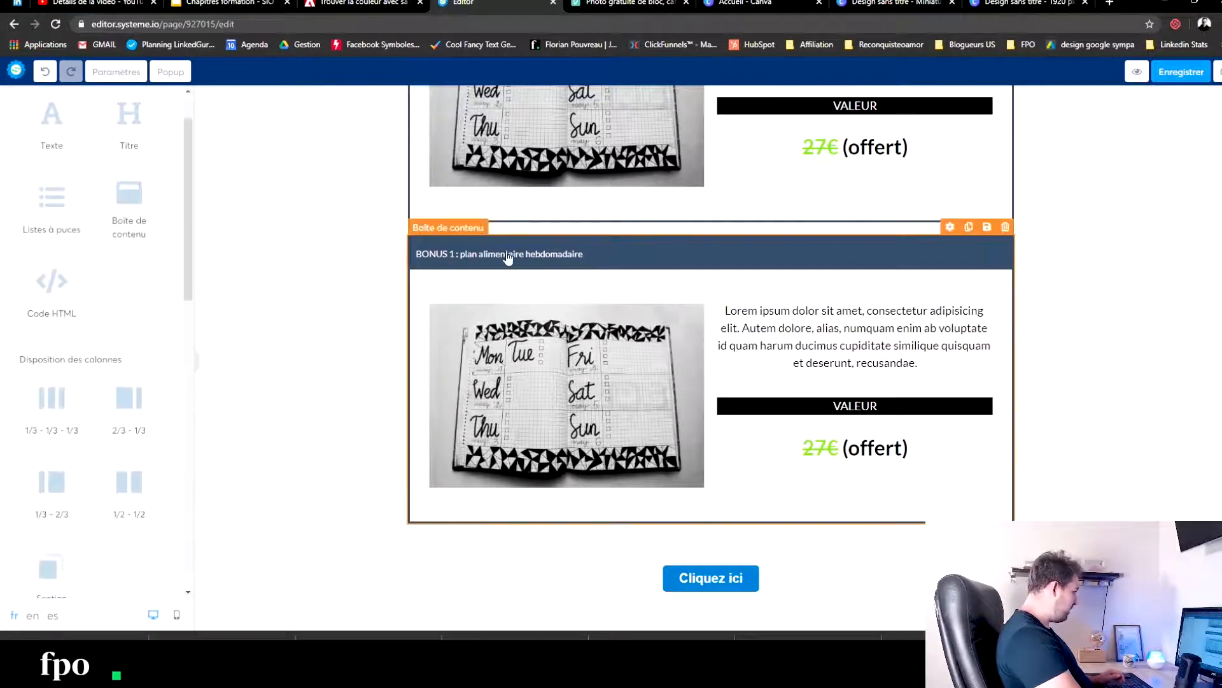
left_click(508, 258)
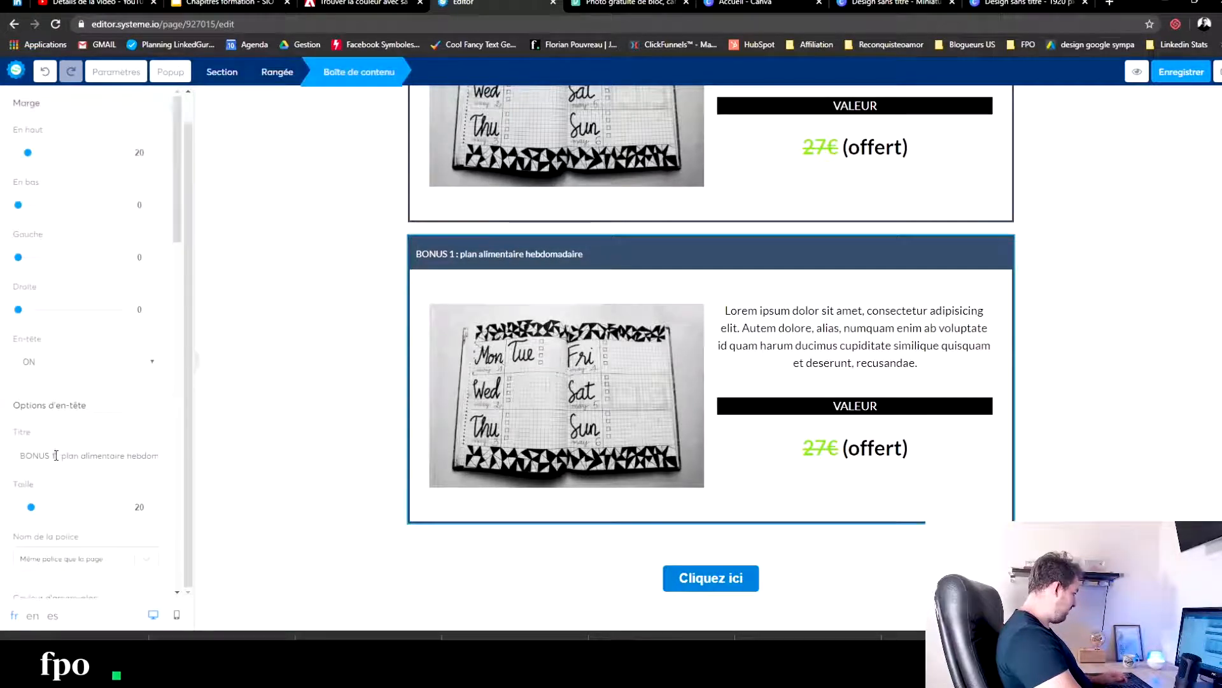
type("2")
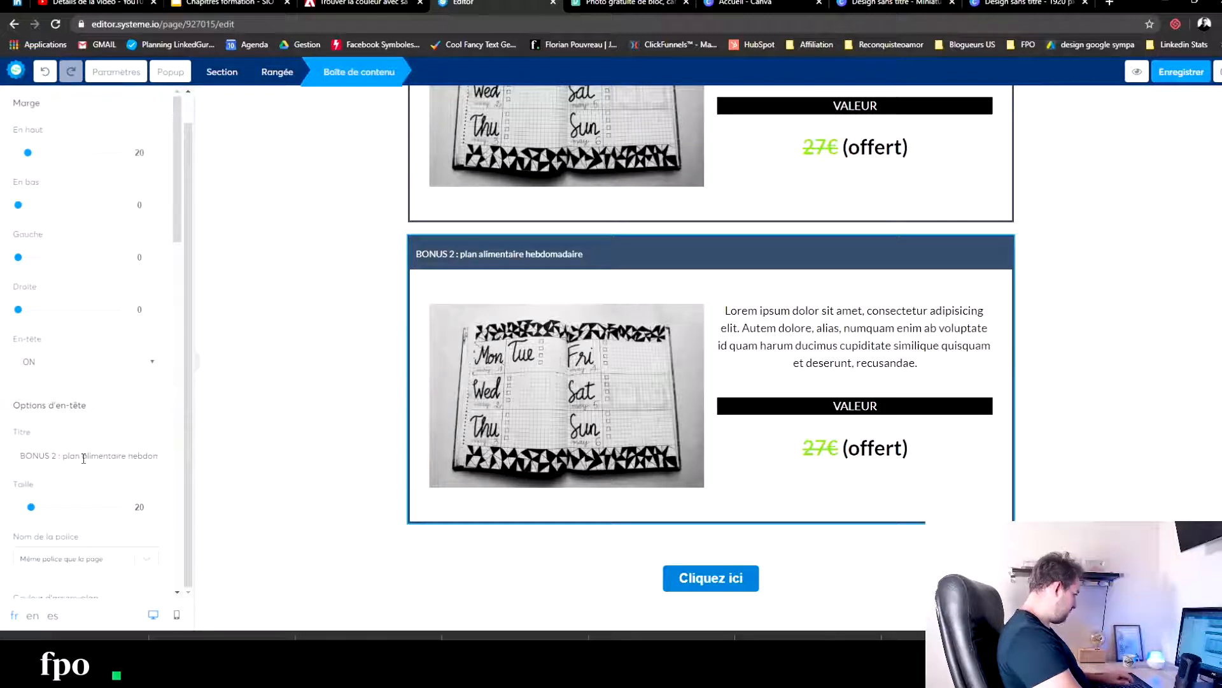
left_click_drag(83, 457, 379, 463)
type("fit")
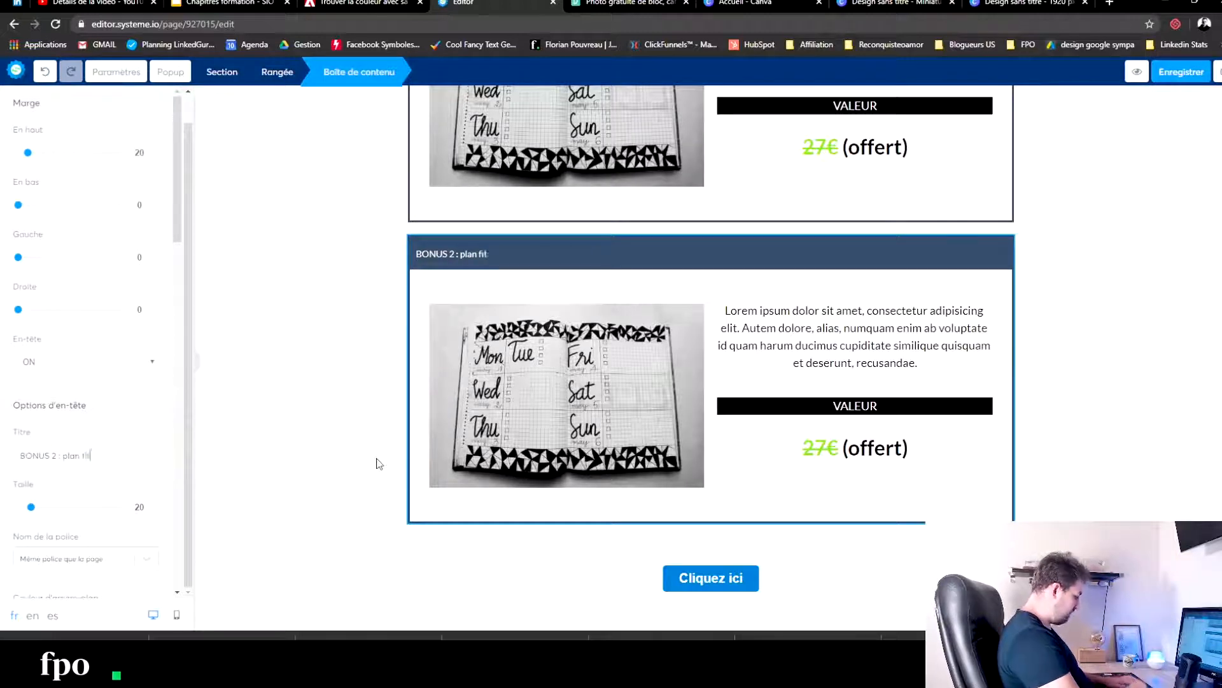
left_click(887, 472)
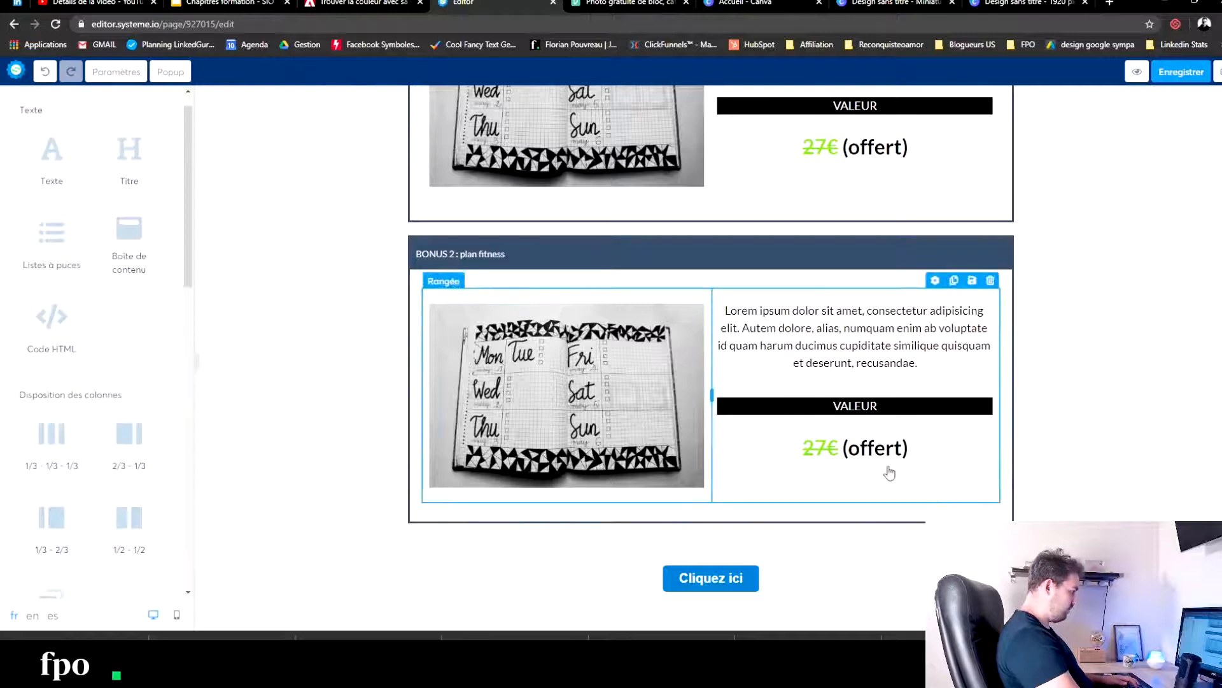
- Change the struck-through price in the BONUS 2 box to 97€
left_click(821, 449)
key("BackSpace")
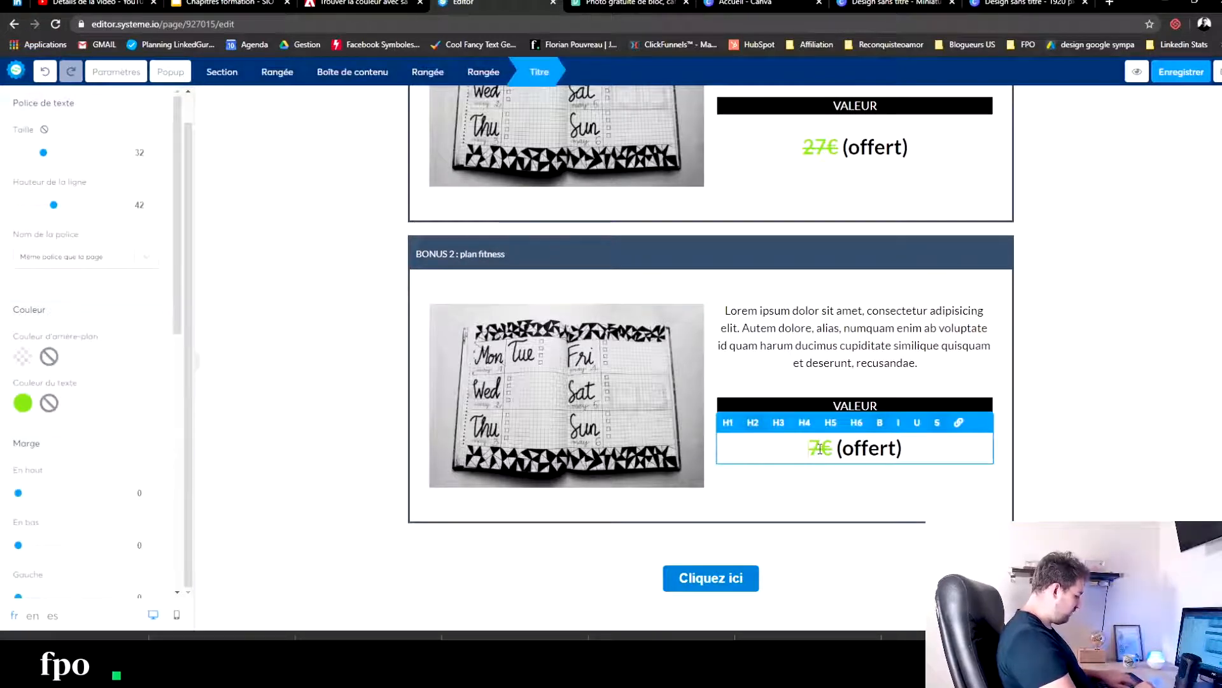
type("9")
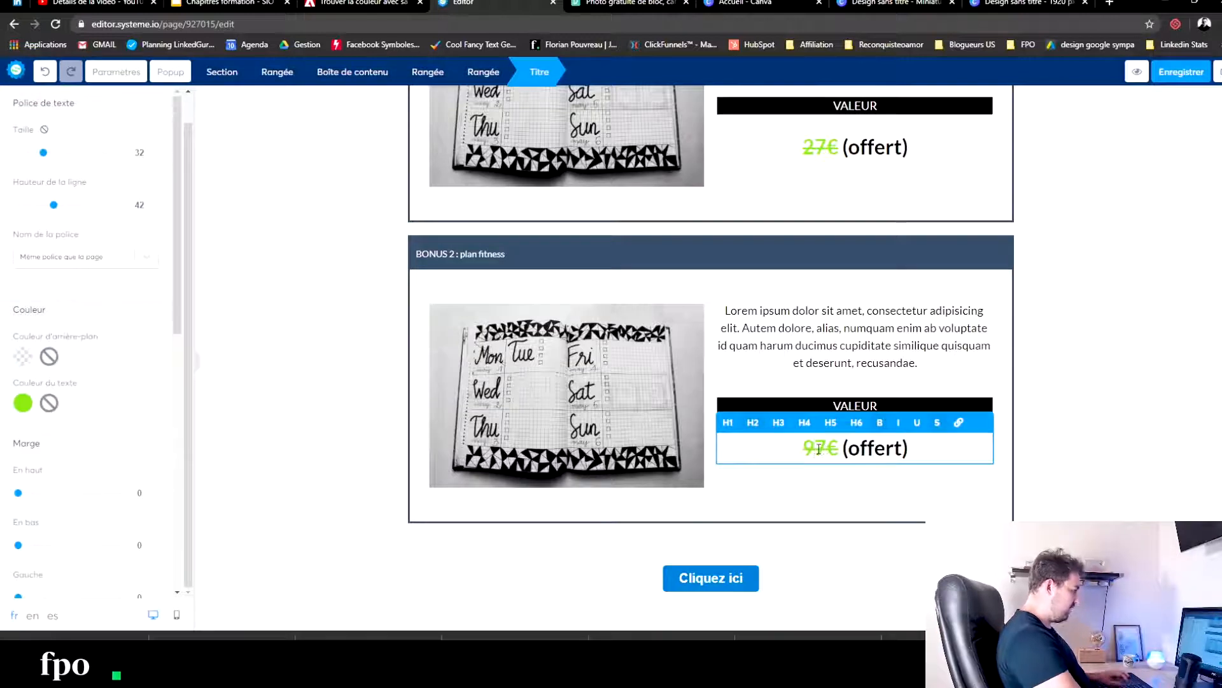
left_click(274, 332)
- Switch to Pexels, close the open photo page and search the photos for "fitness plan"
left_click(629, 4)
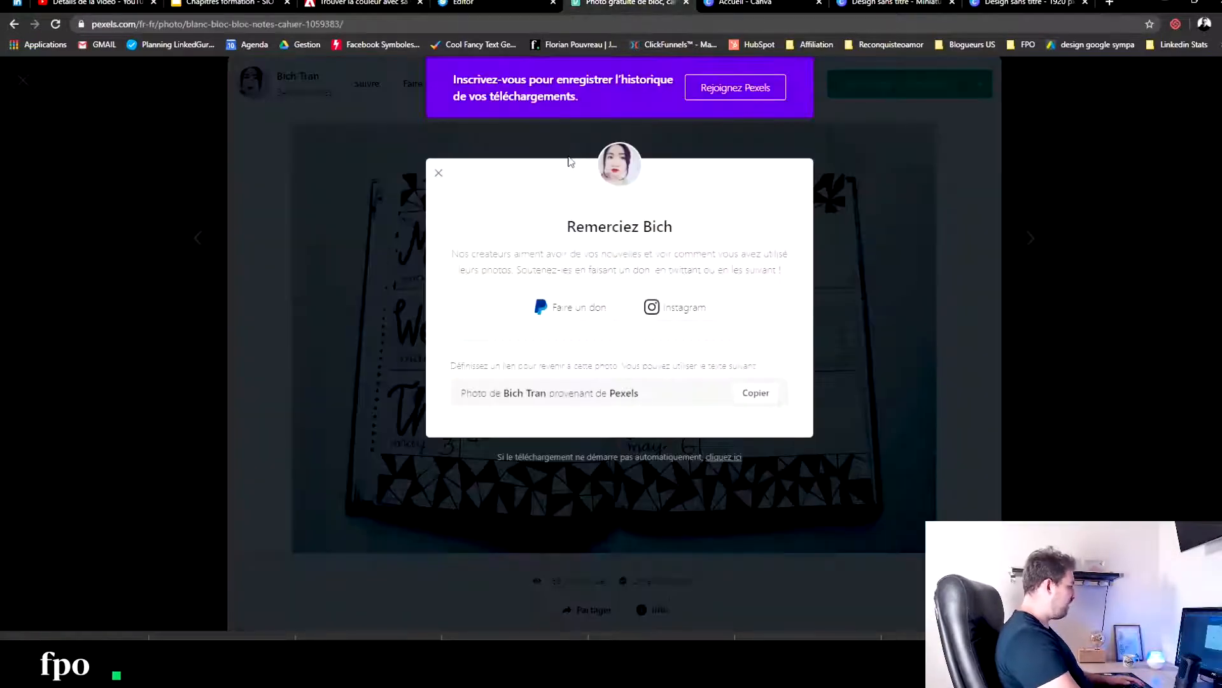
left_click(223, 279)
left_click(185, 81)
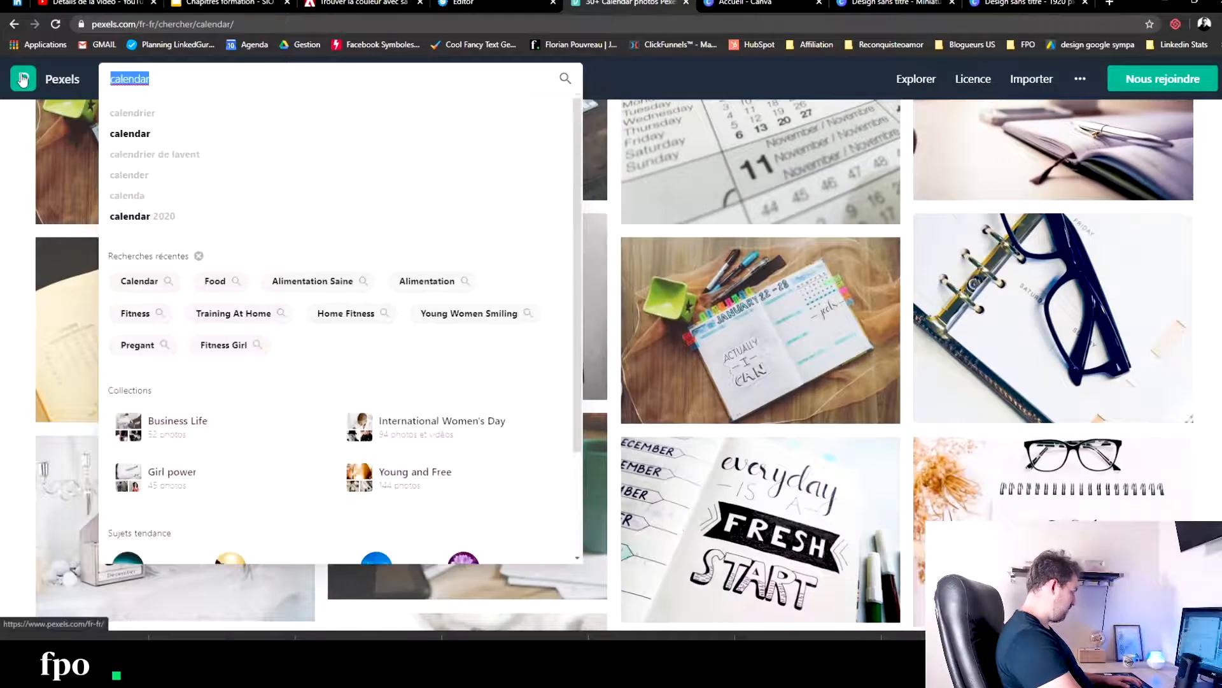
type("fitness")
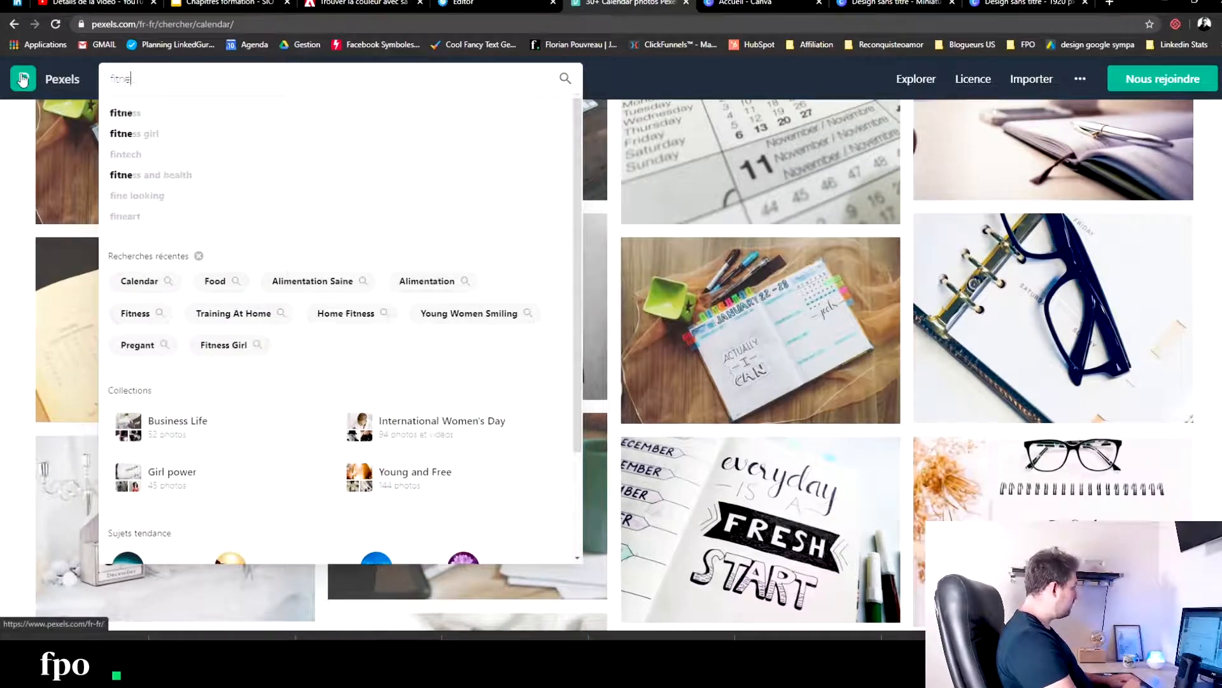
type(" plan")
key("Return")
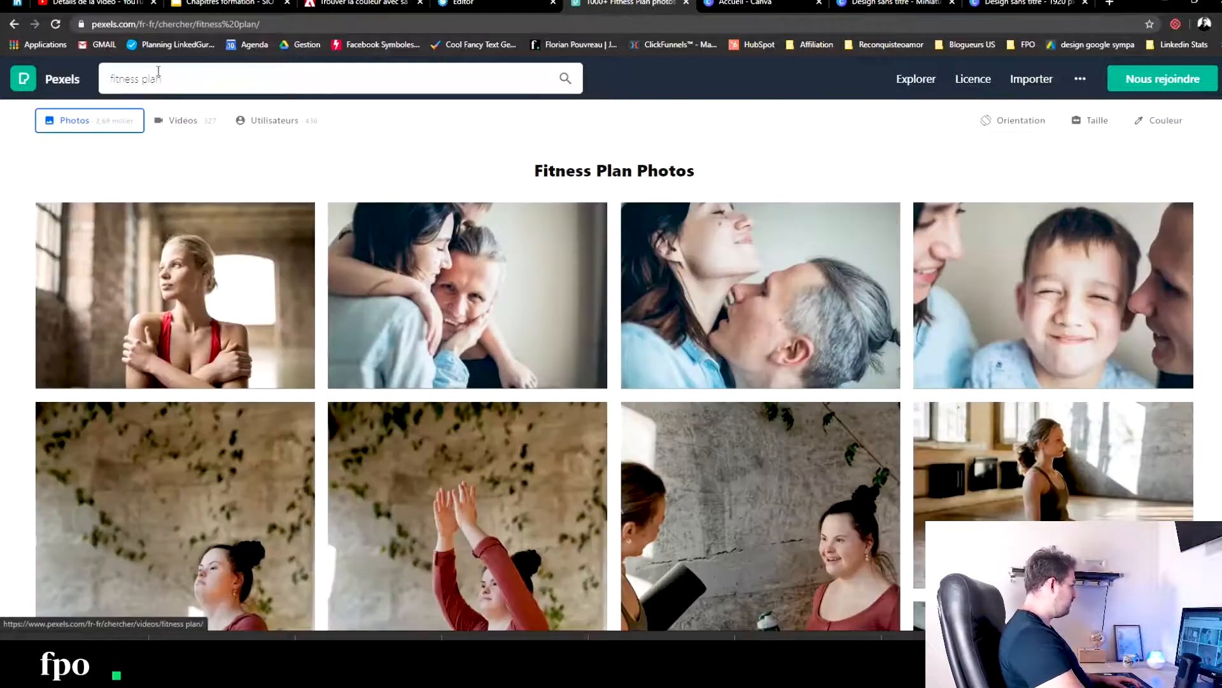
- Shorten the photo search to "fitness" and look through the results
double_click(151, 79)
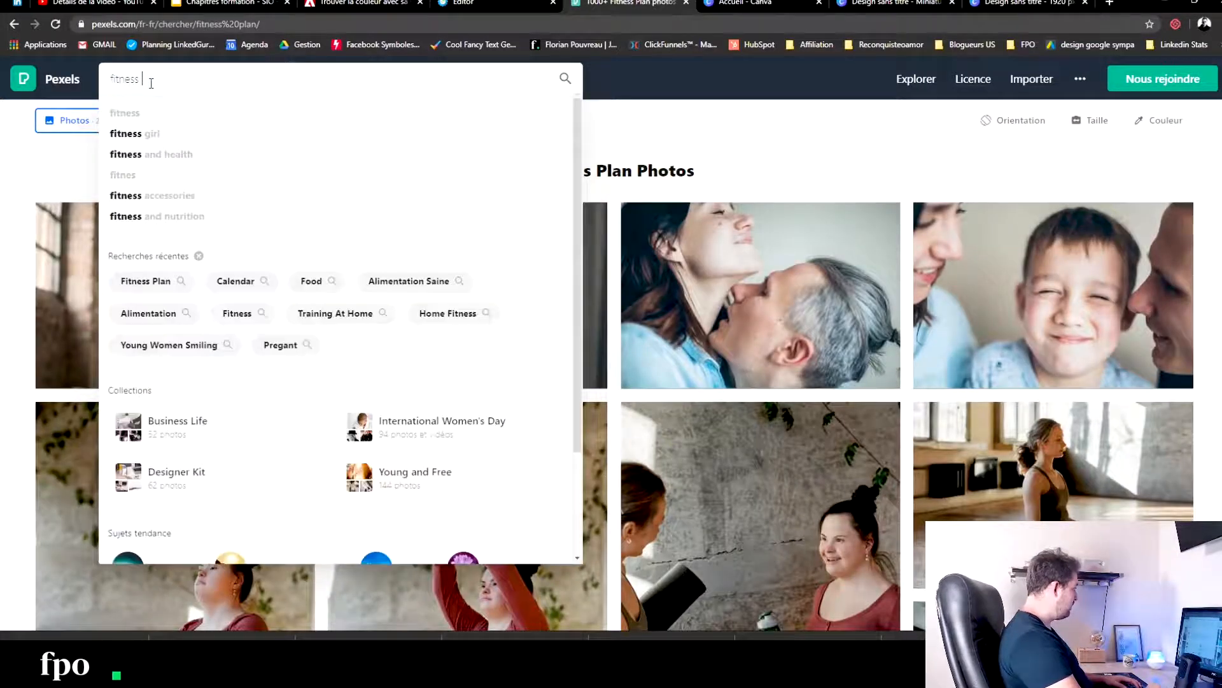
key("Return")
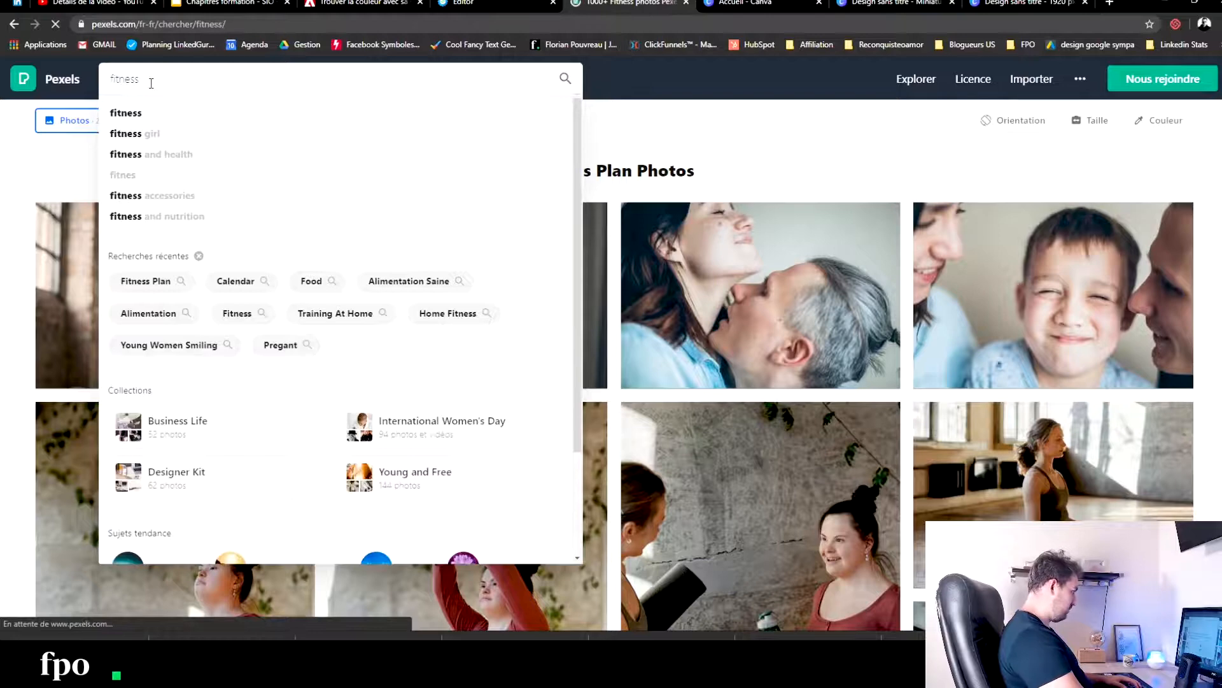
scroll(420, 242, "down", 10)
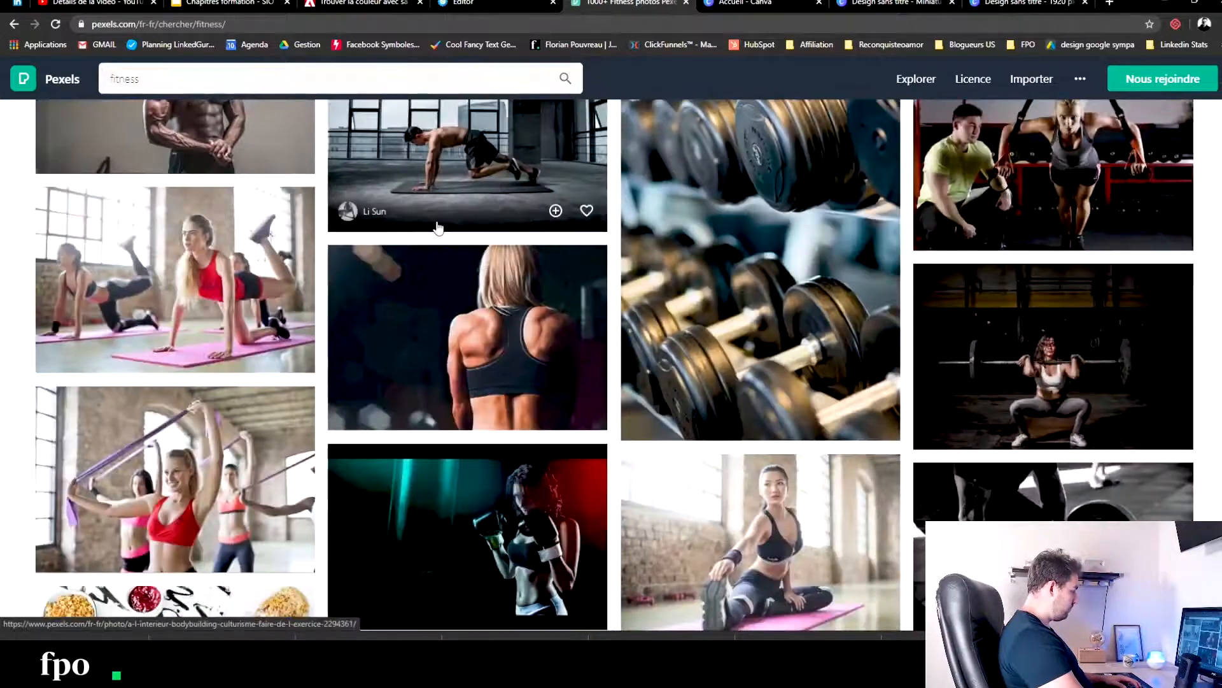
- Search the photos for "routine" and look through the results for a suitable bonus image
scroll(438, 228, "up", 12)
left_click_drag(185, 80, 3, 59)
type("rotuine")
key("BackSpace")
key("BackSpace")
key("BackSpace")
key("BackSpace")
key("BackSpace")
type("utine")
key("Return")
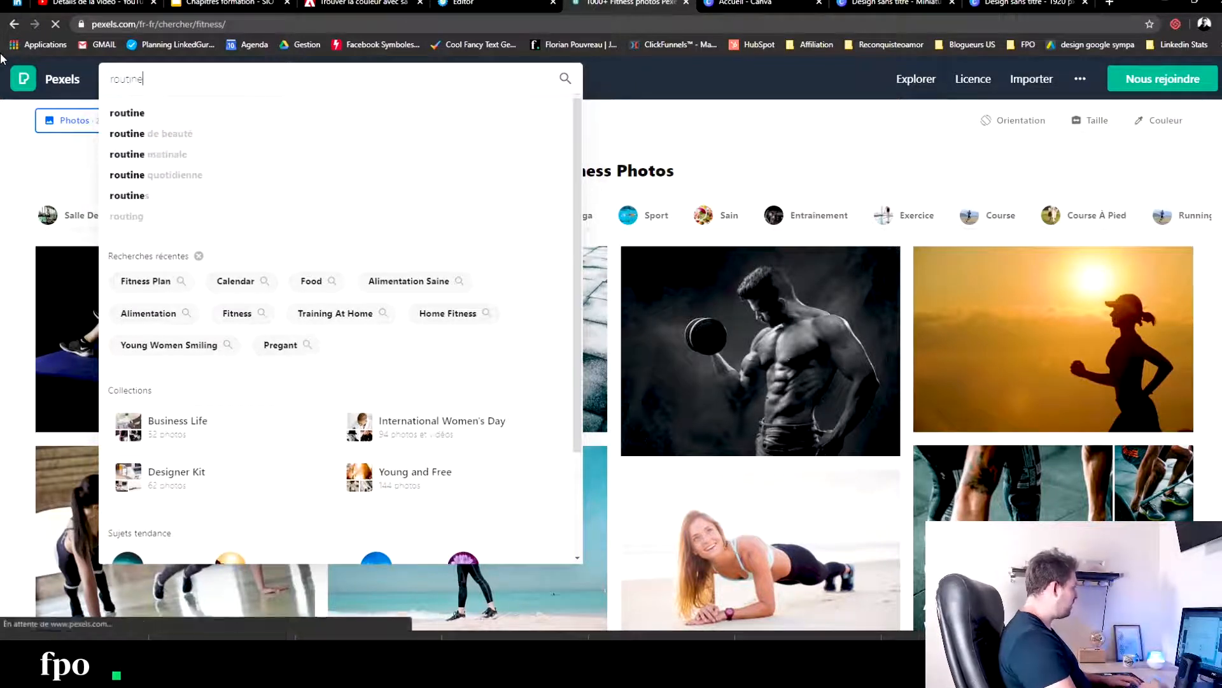
scroll(315, 376, "down", 10)
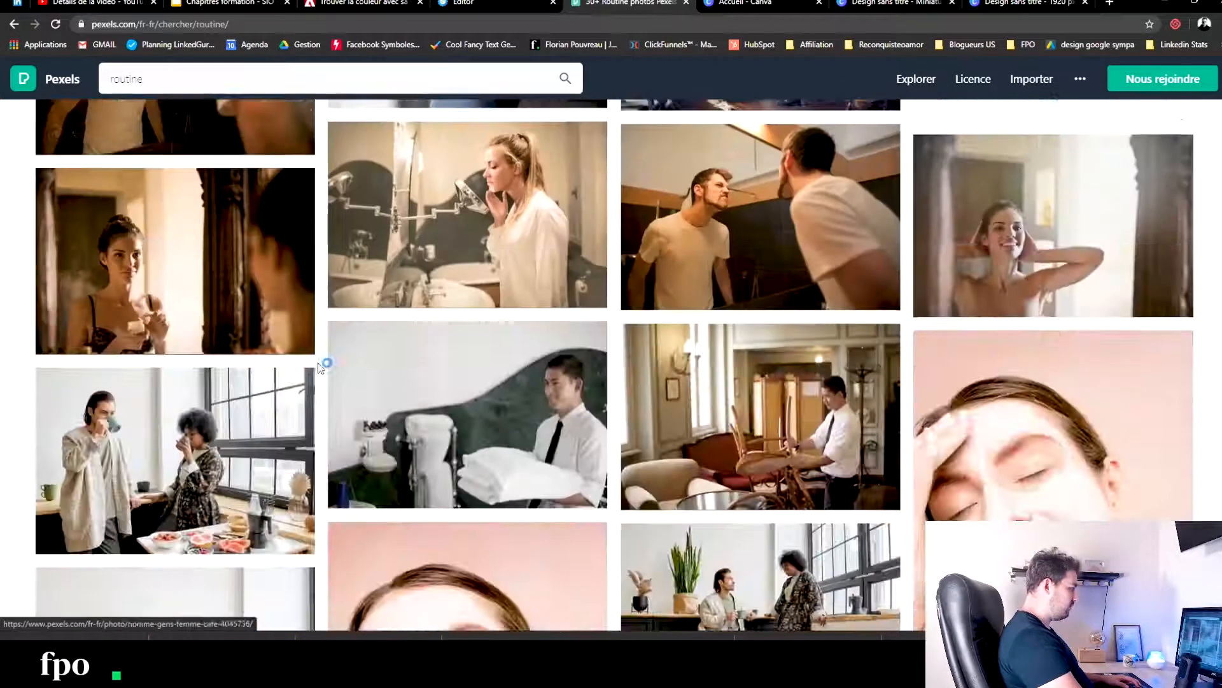
scroll(319, 367, "down", 15)
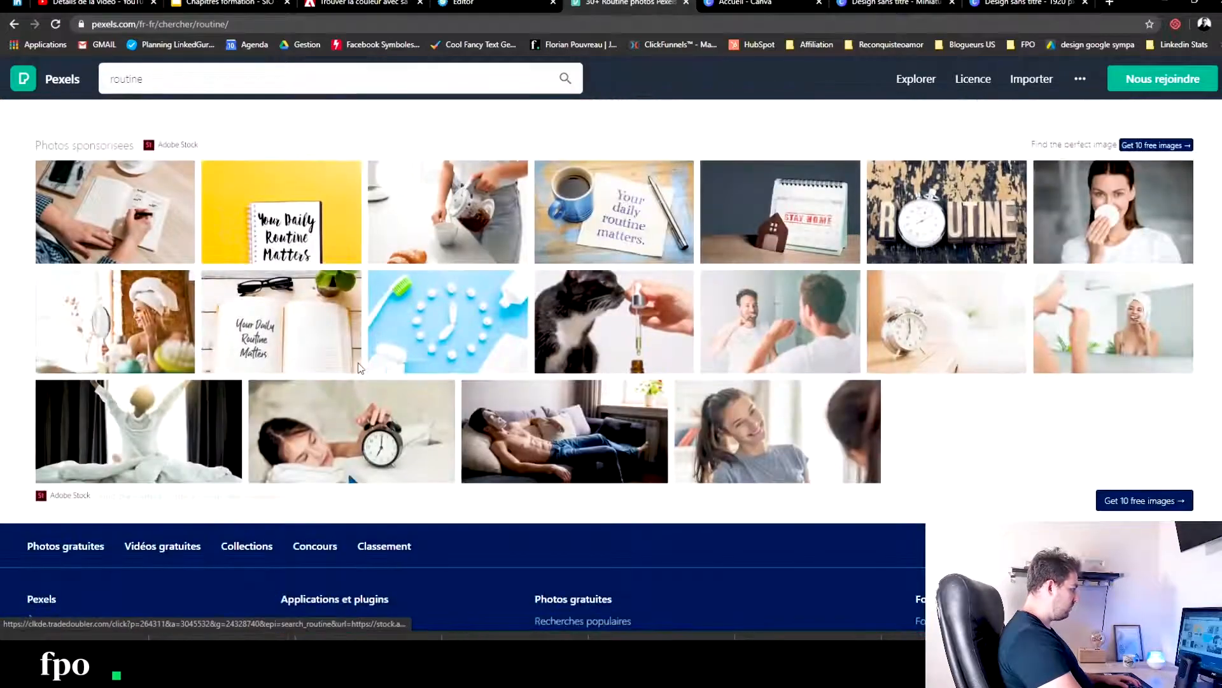
scroll(359, 367, "up", 20)
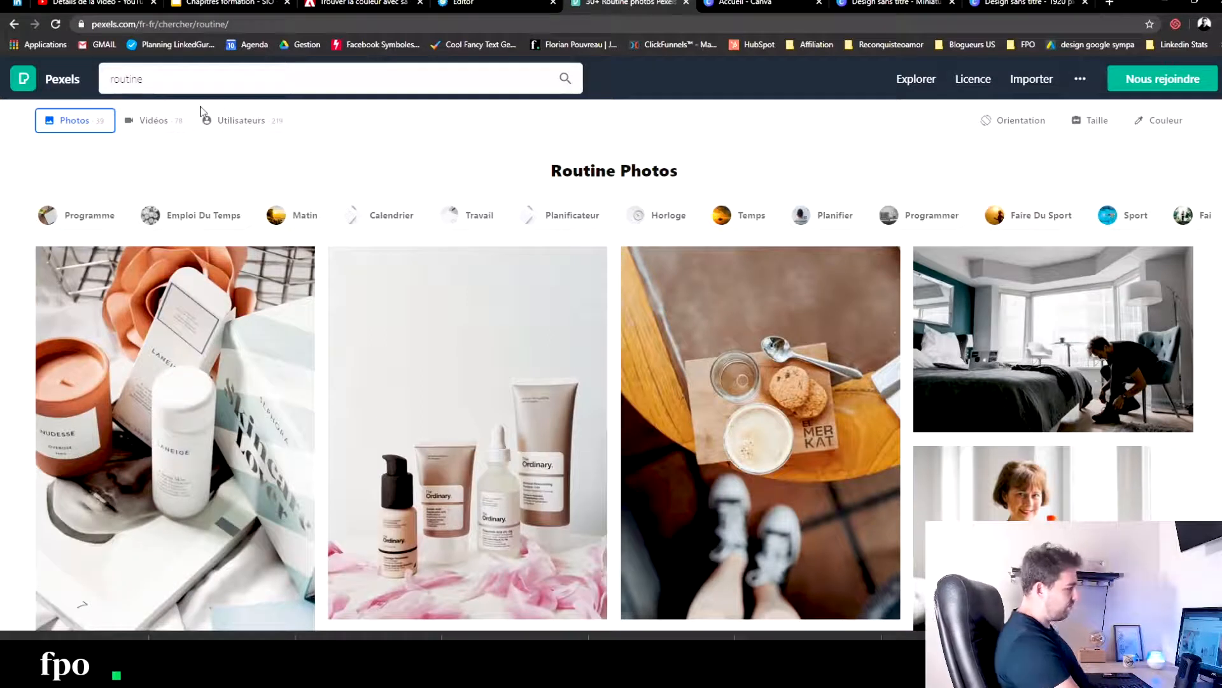
- Search the Pexels photos for "calendar"
left_click(214, 91)
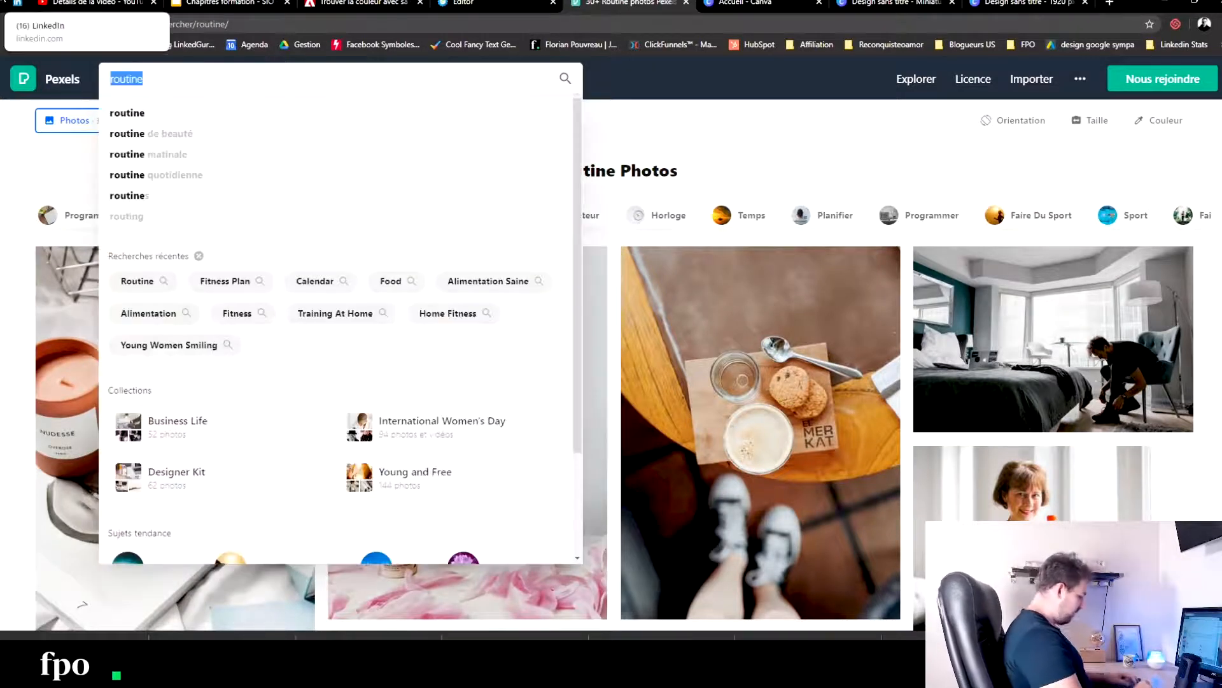
type("ca")
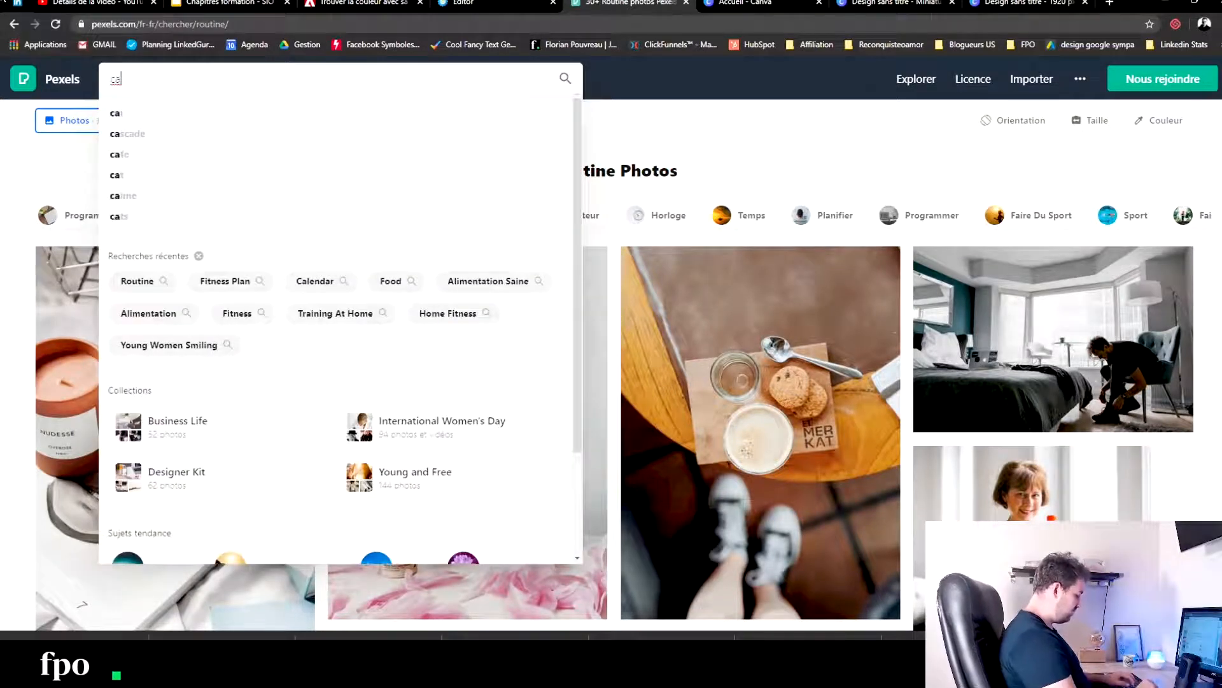
key("BackSpace")
key("BackSpace")
type("c")
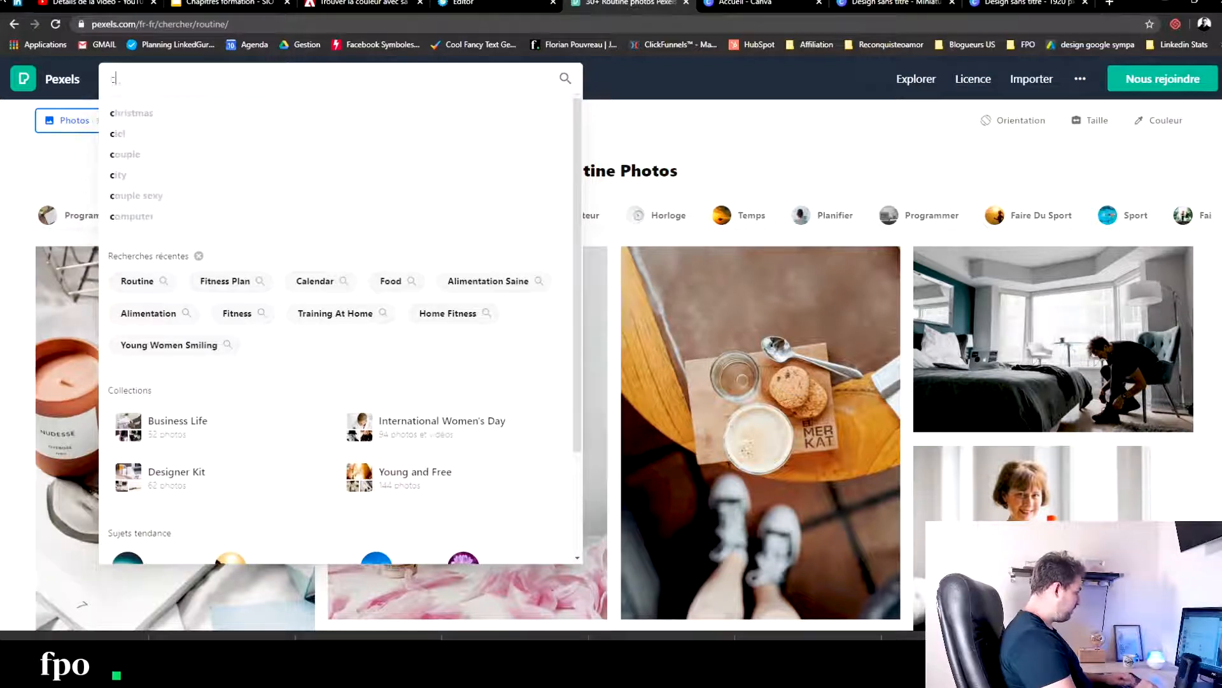
type("alendar")
key("Return")
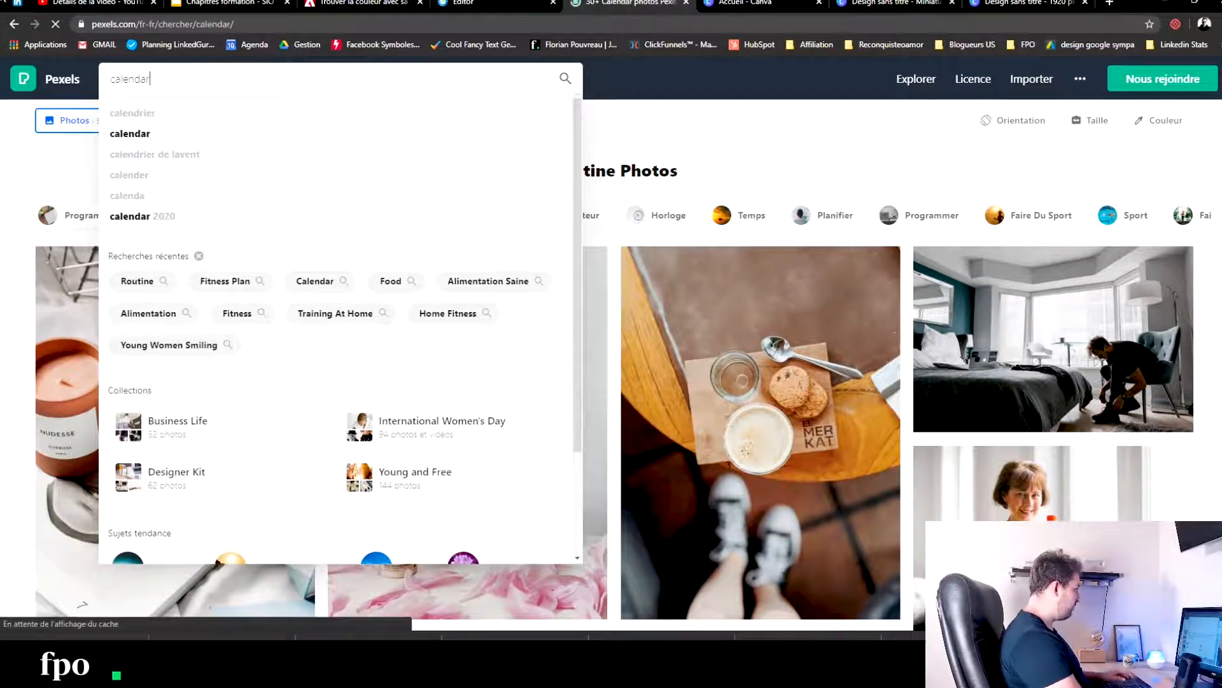
- Find the photo of the open January planner with coloured tabs among the calendar results and download it for free
scroll(370, 161, "down", 20)
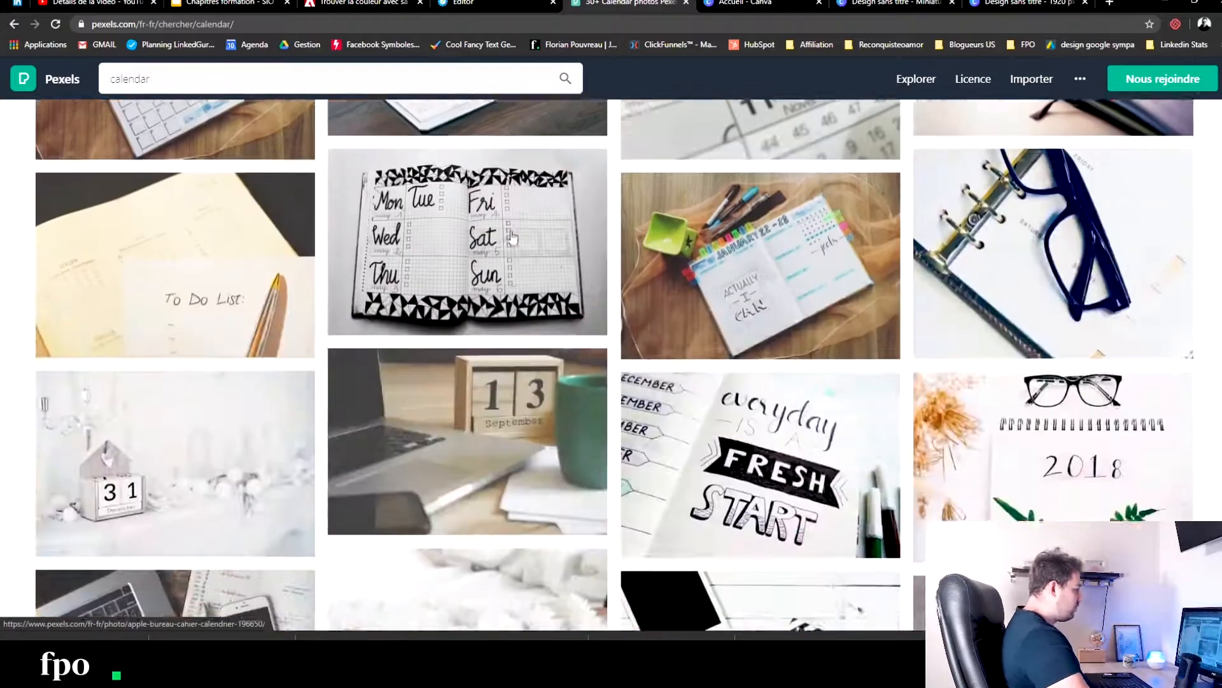
scroll(511, 242, "up", 4)
scroll(825, 270, "down", 6)
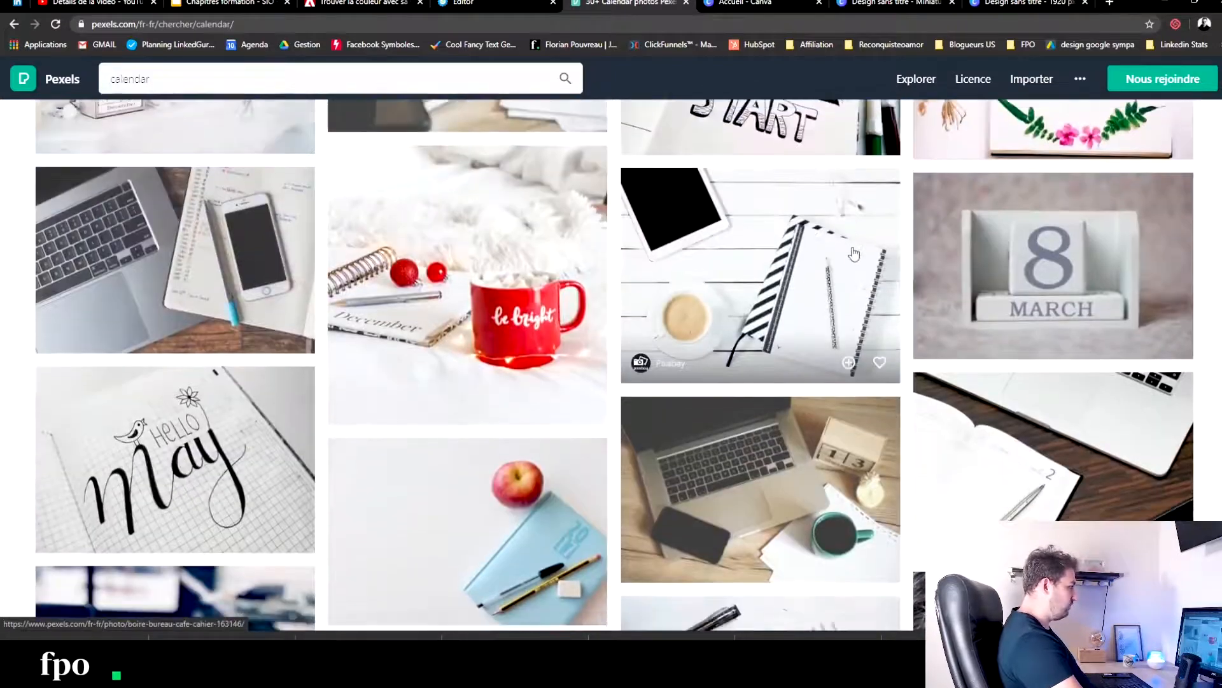
scroll(559, 265, "down", 8)
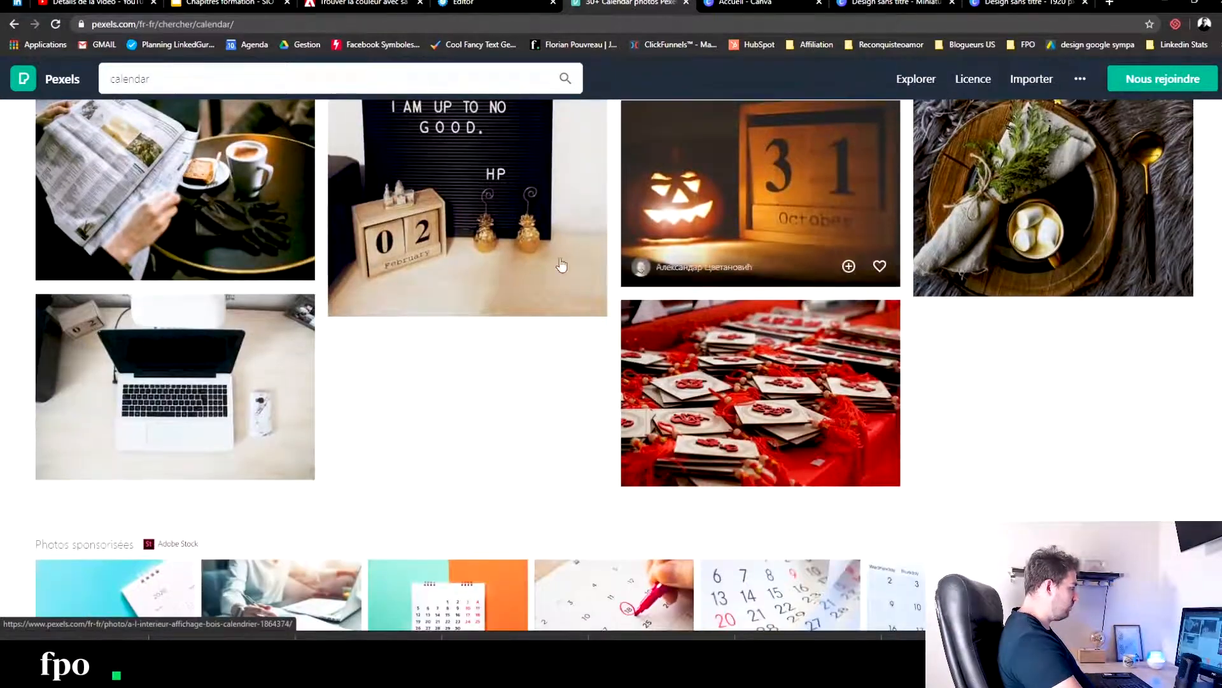
scroll(496, 273, "up", 7)
scroll(500, 275, "up", 15)
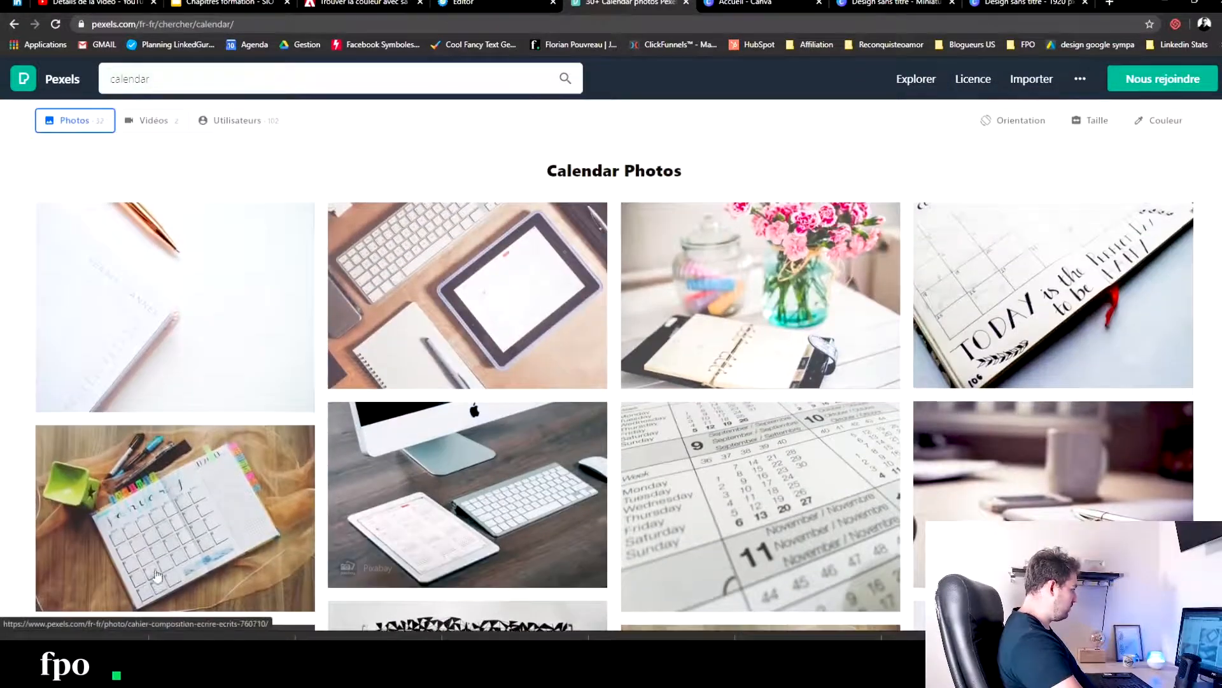
left_click(157, 575)
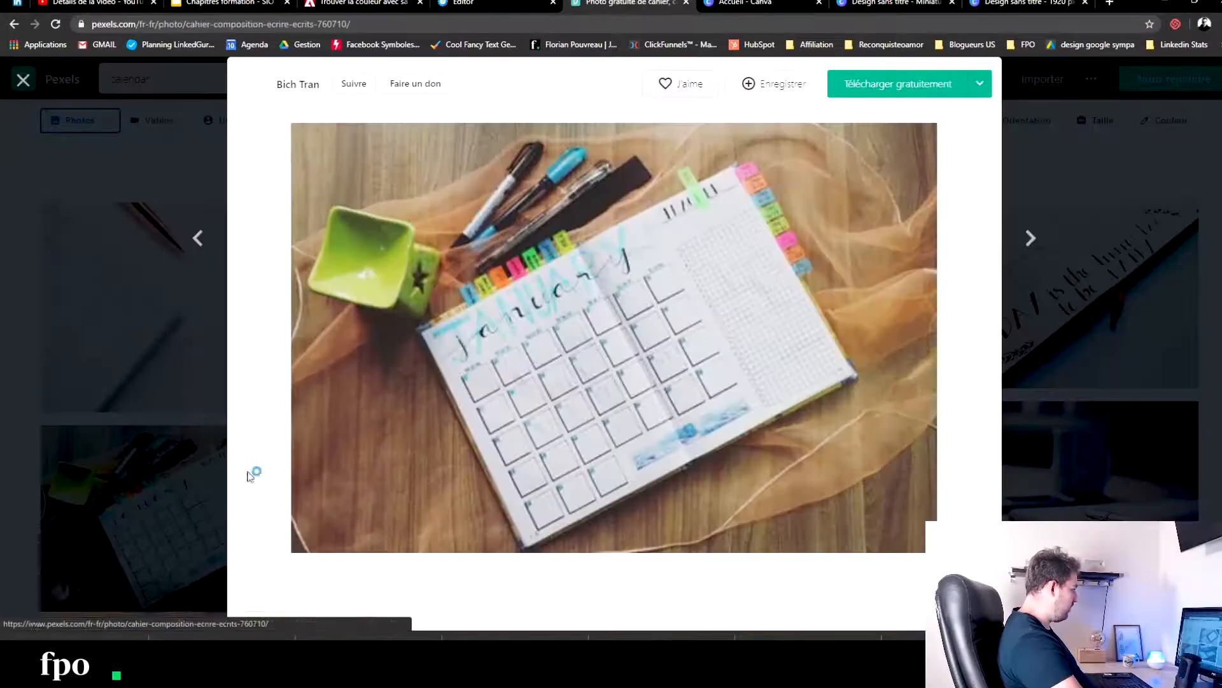
left_click(903, 88)
- Return to the systeme.io page editor and remove the current picture from the BONUS 2 image element
left_click(227, 3)
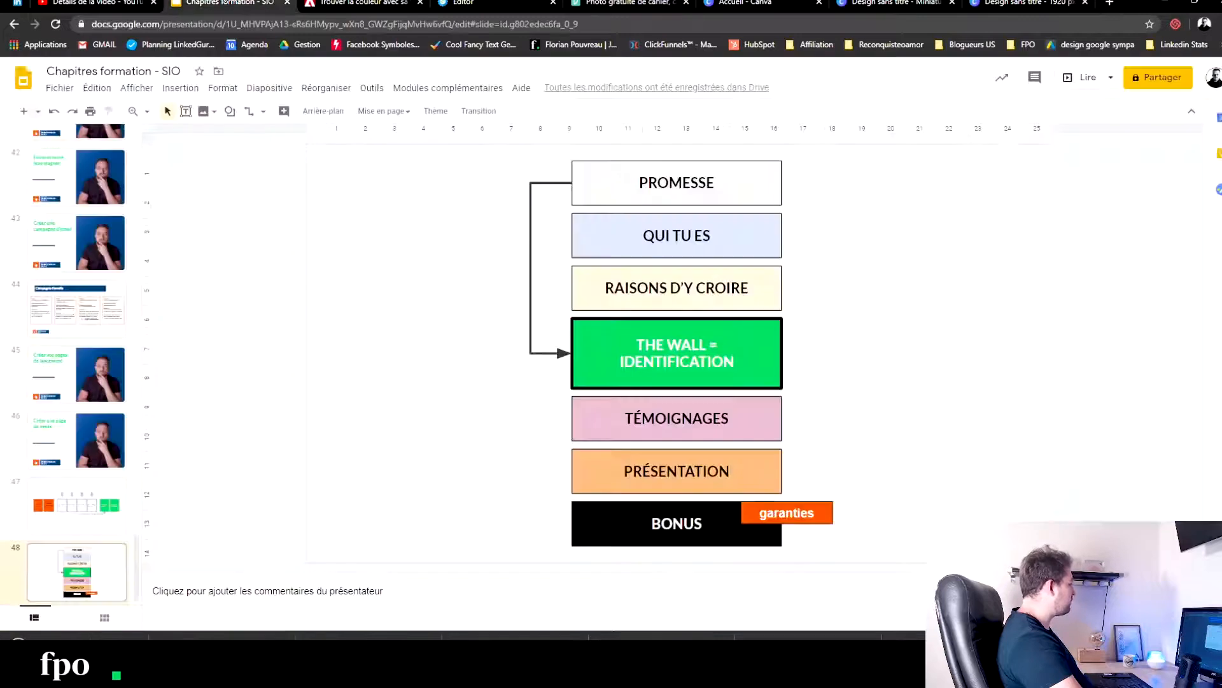
left_click(352, 4)
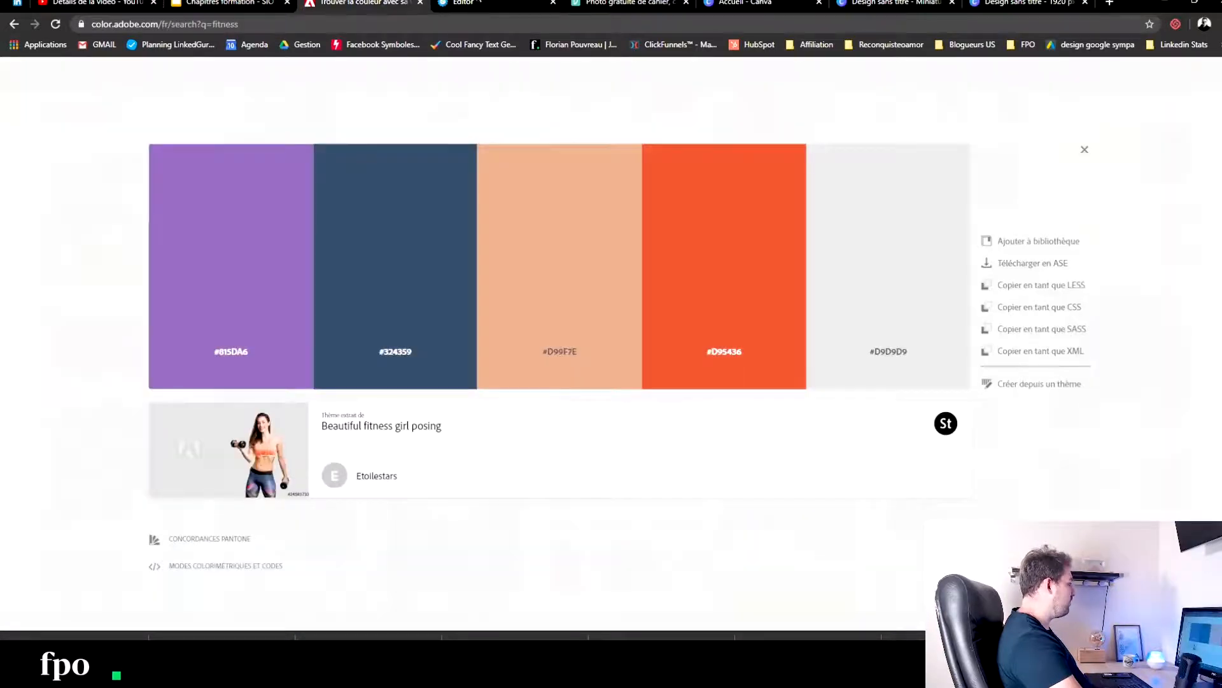
left_click(478, 3)
left_click(566, 356)
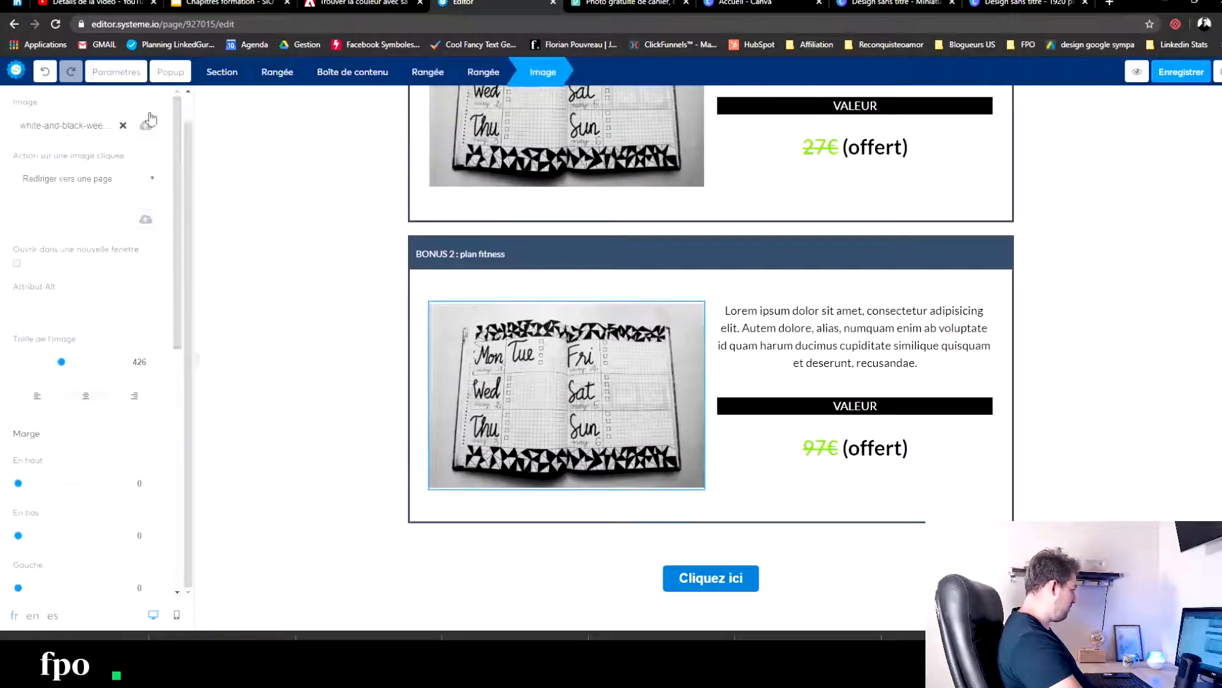
left_click(123, 126)
- Upload the most recent image from the Téléchargements folder as the BONUS 2 picture
left_click(146, 125)
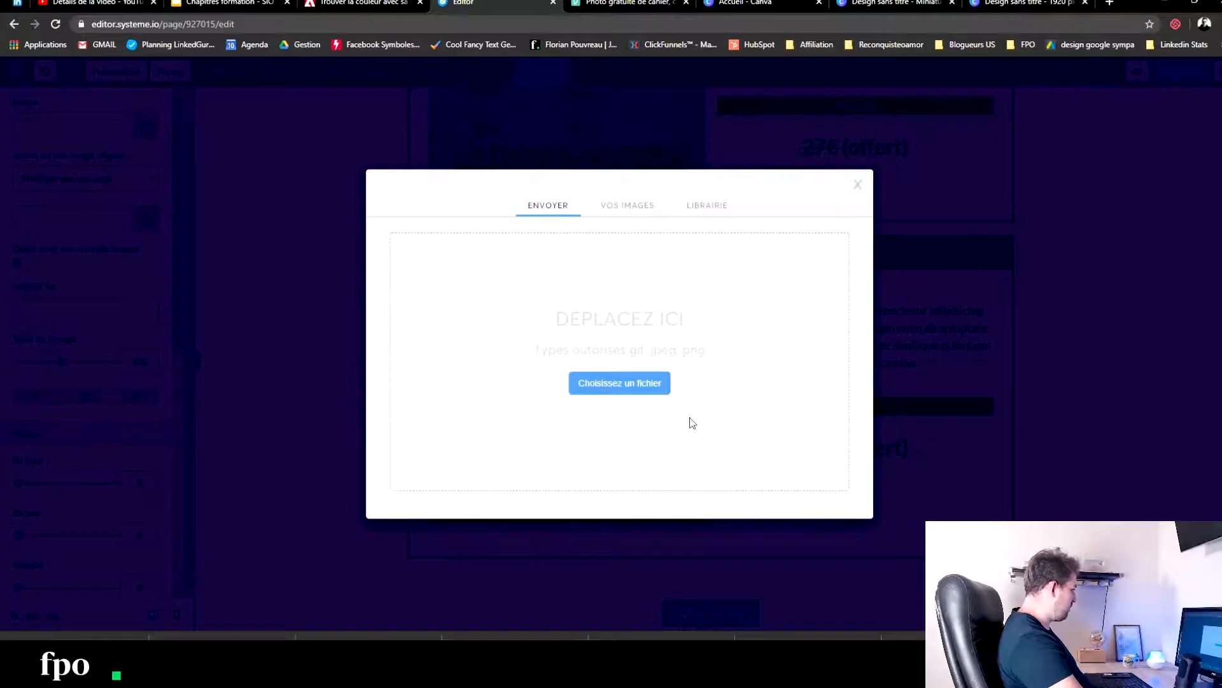
left_click(624, 385)
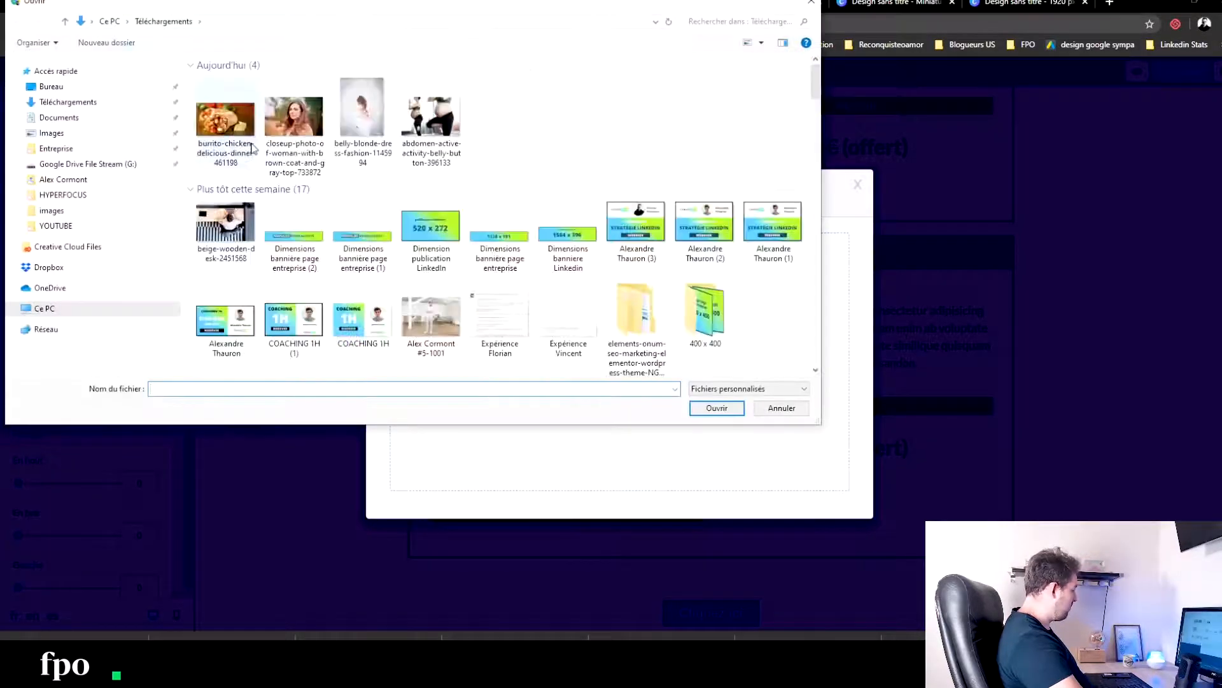
left_click(242, 124)
left_click(718, 406)
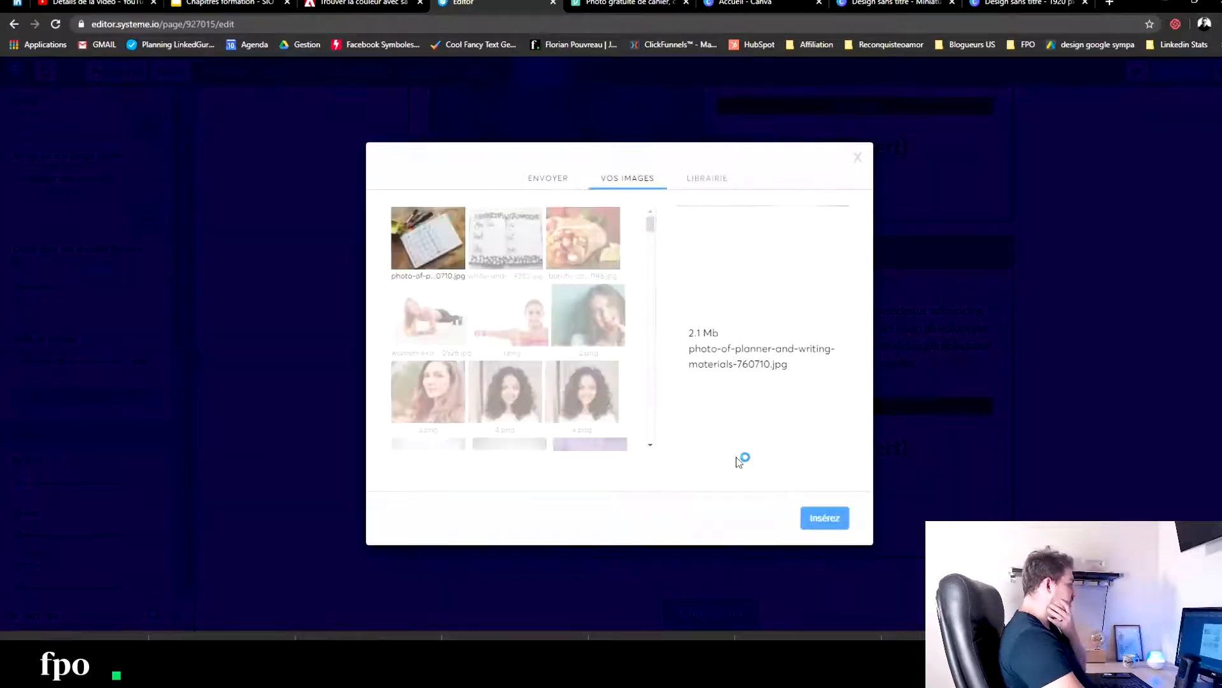
- Insert the uploaded planner photo into the BONUS 2 image and duplicate the BONUS 2 content box
left_click(824, 518)
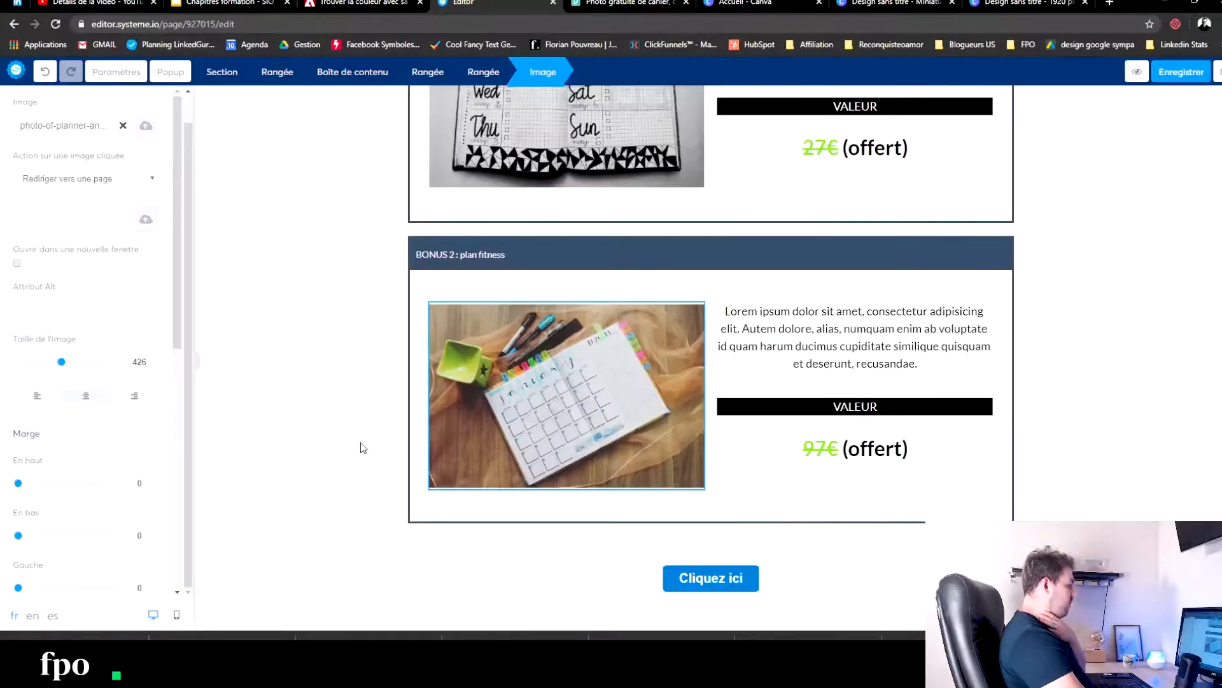
left_click(290, 376)
left_click(968, 237)
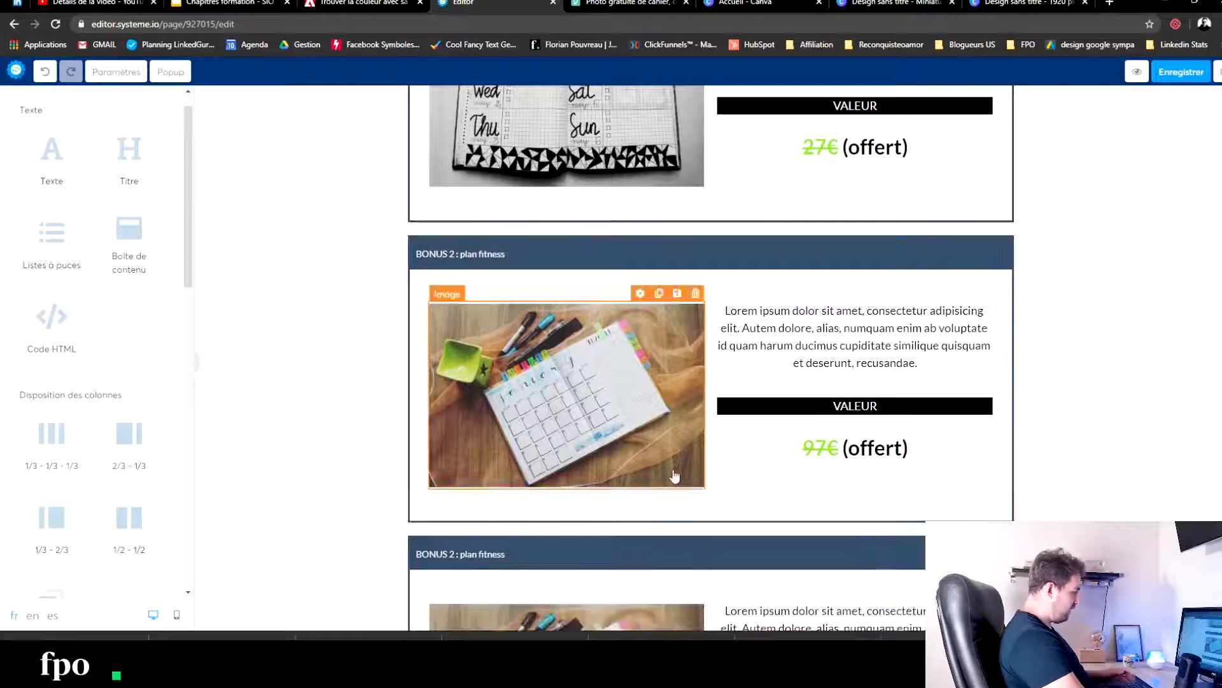
- Change the header title of the duplicated content box to "BONUS 3 : Une communauté unique"
scroll(573, 465, "down", 3)
left_click(663, 354)
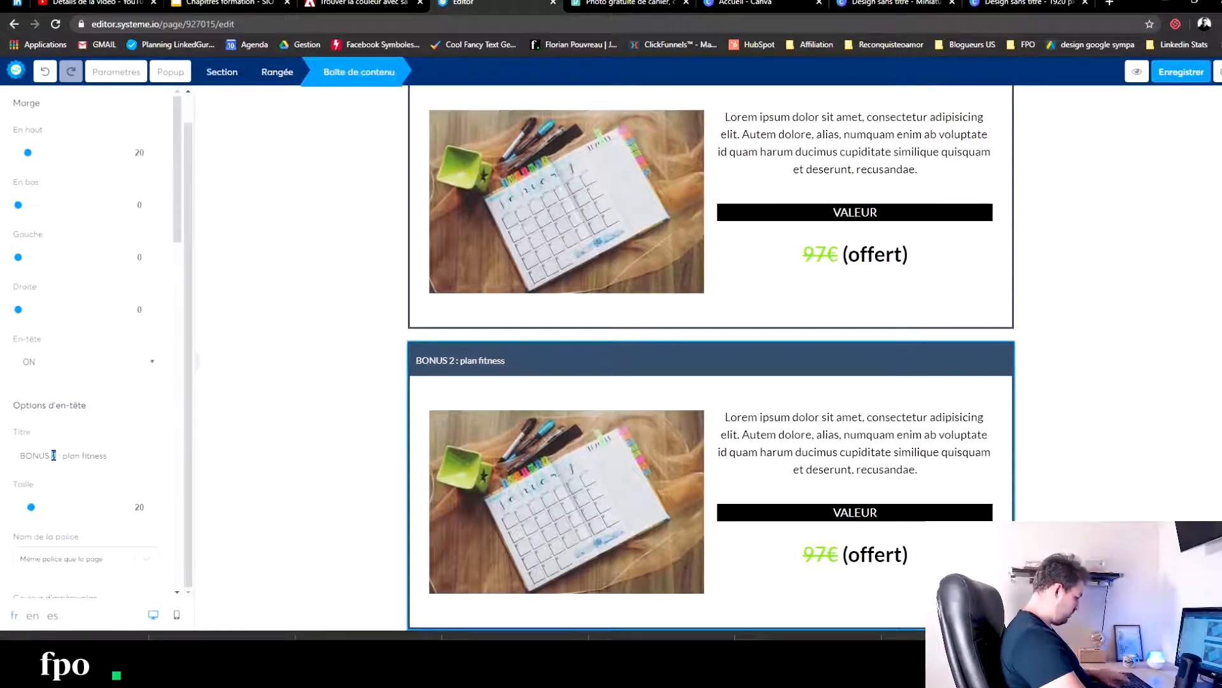
left_click_drag(63, 456, 170, 467)
type("Une communauté unique")
left_click(599, 498)
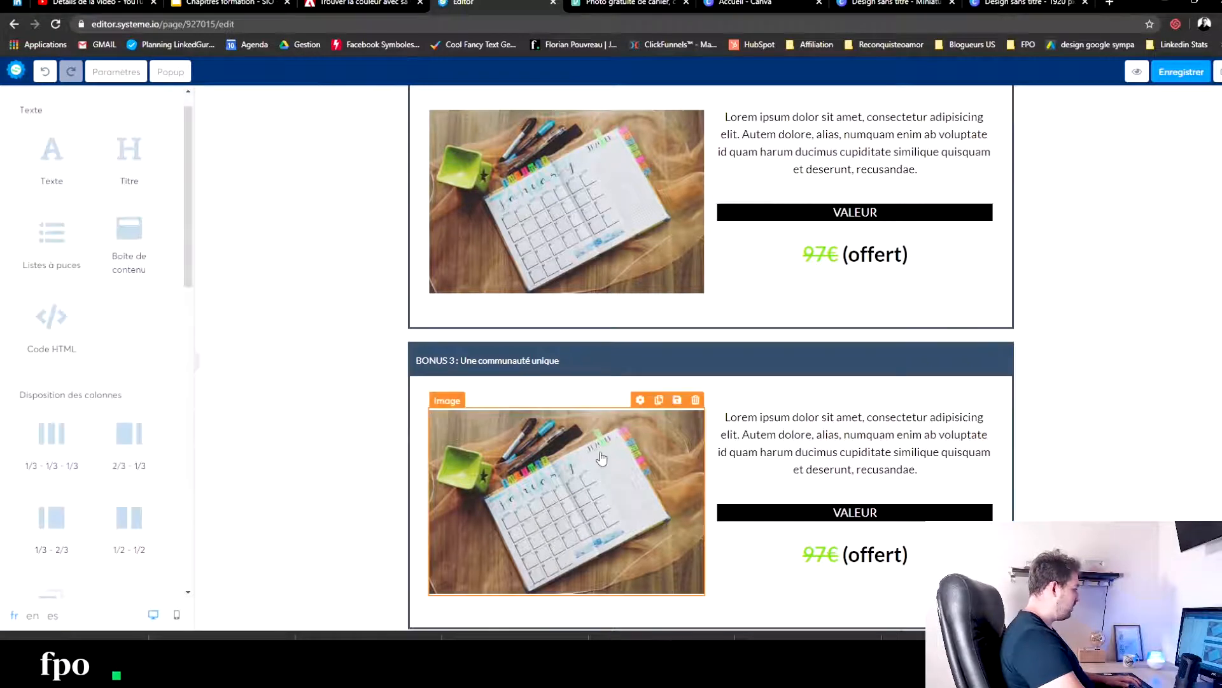
- Switch to Pexels, close the open planner photo and search the photos for "women group"
left_click(663, 6)
left_click(1076, 214)
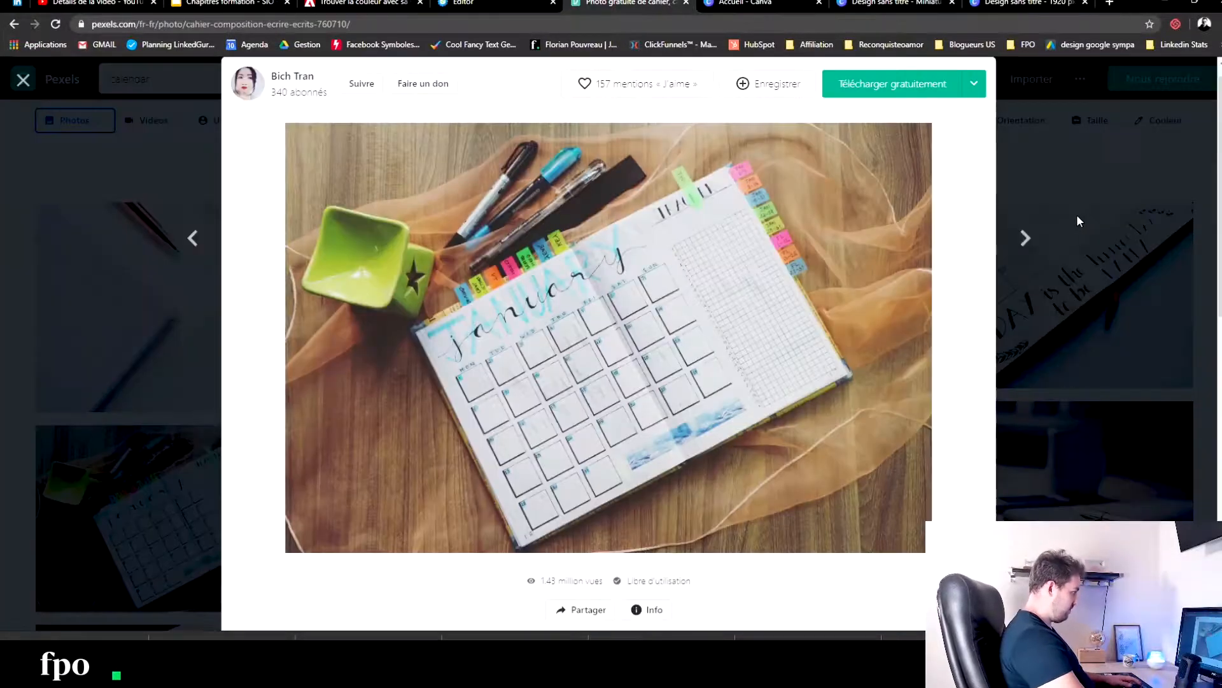
left_click(1076, 214)
left_click_drag(189, 78, 1, 57)
type("women group")
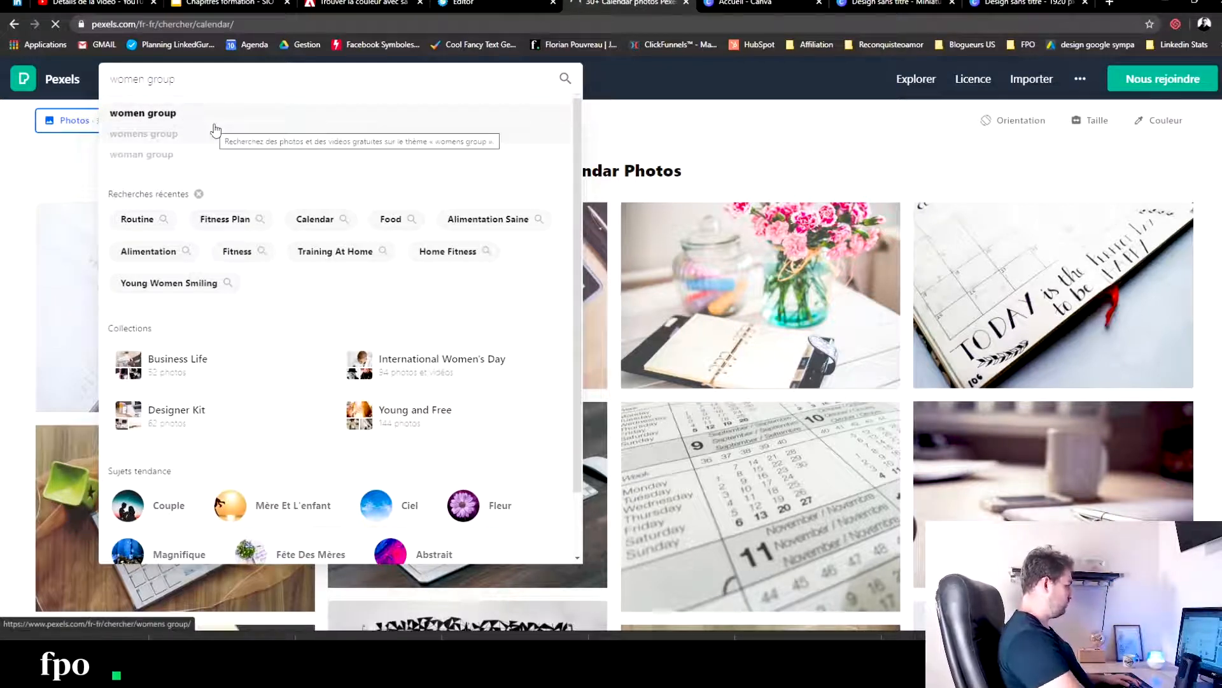
left_click(746, 132)
- Go back to the systeme.io page editor and set the struck-through value in the BONUS 3 box to 400€
key("ctrl+shift+Tab")
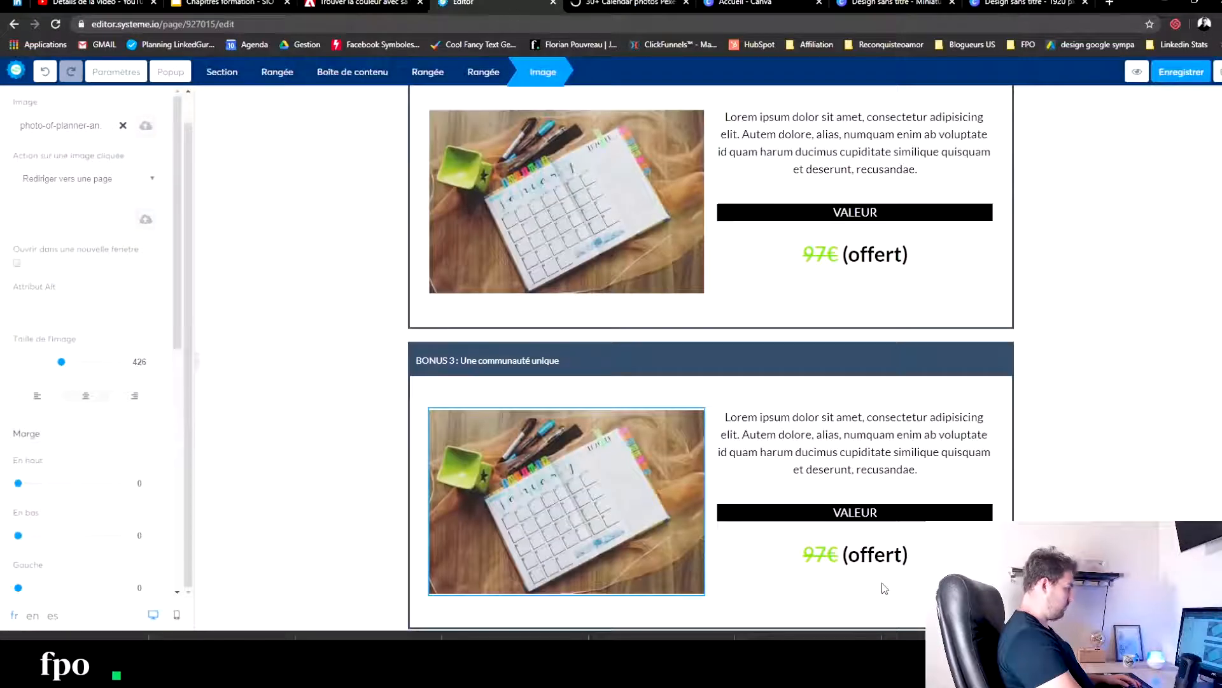
double_click(817, 554)
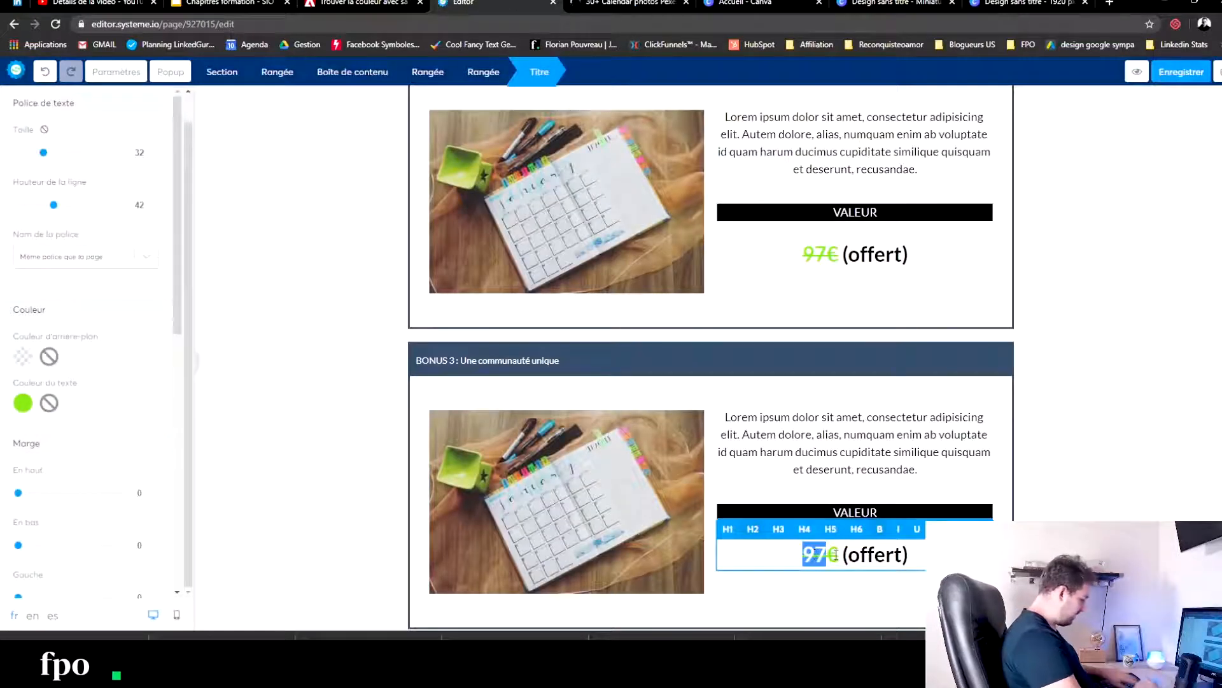
type("400")
left_click(299, 417)
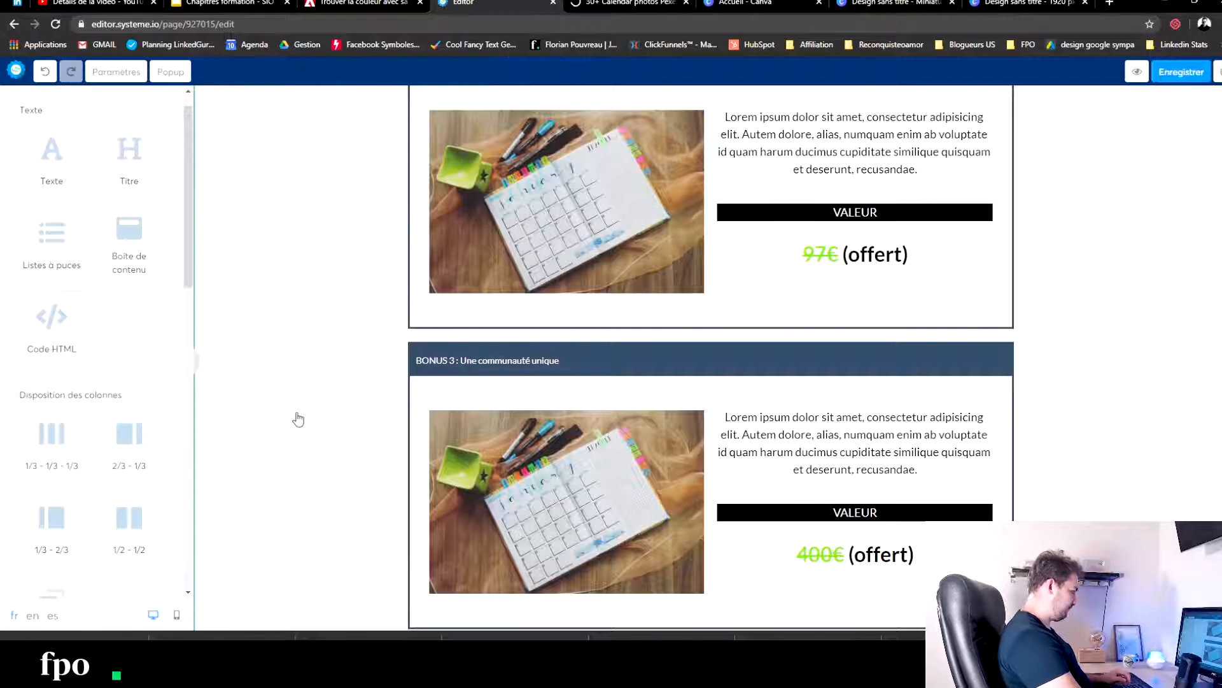
- Find the photo of three smiling women in yellow and blue tops among the Pexels results and download it for free
key("ctrl+Tab")
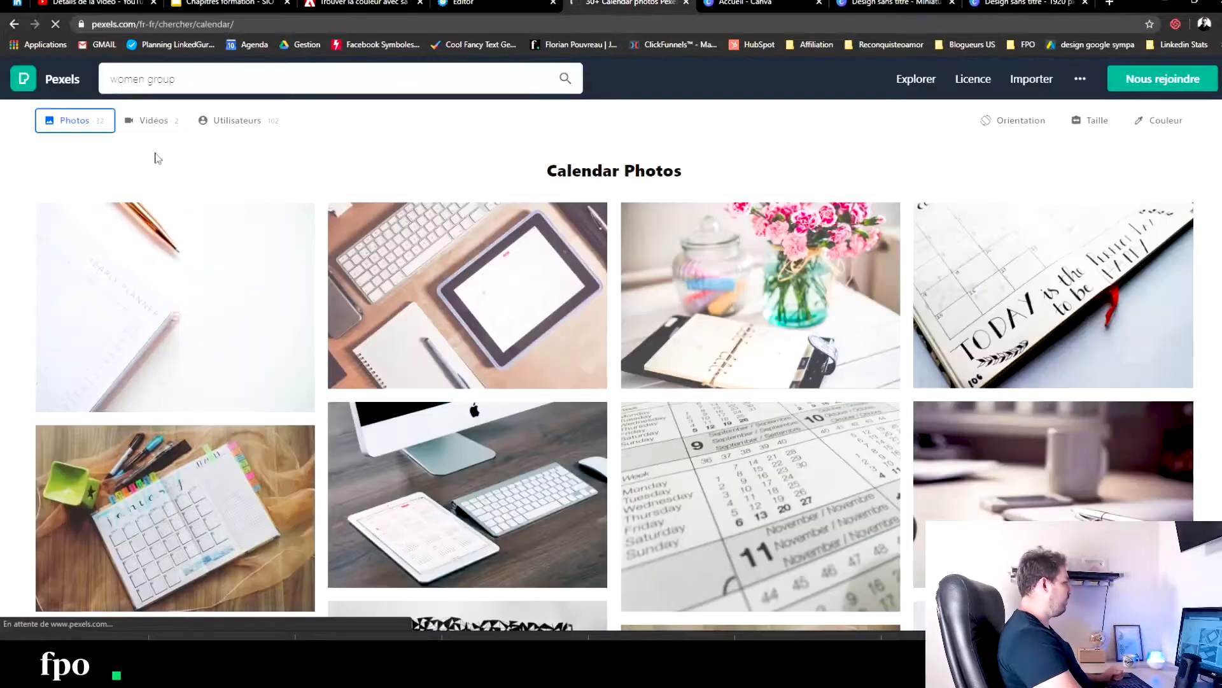
scroll(366, 240, "down", 10)
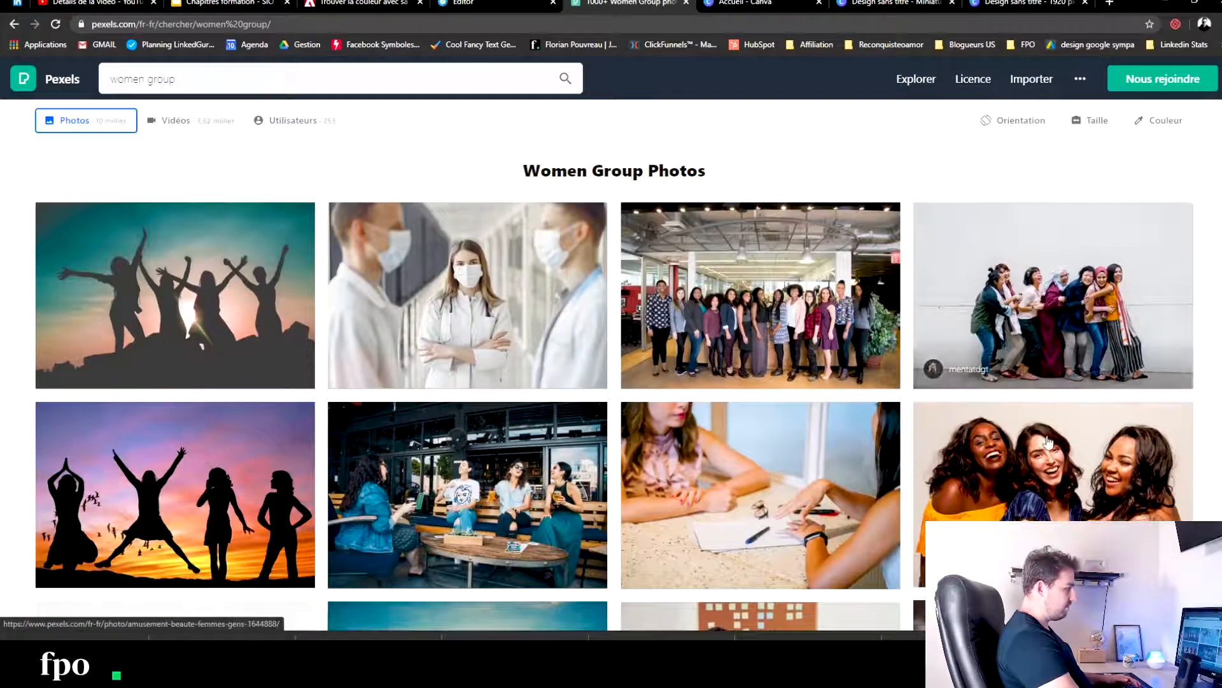
scroll(1136, 446, "down", 2)
left_click(1136, 445)
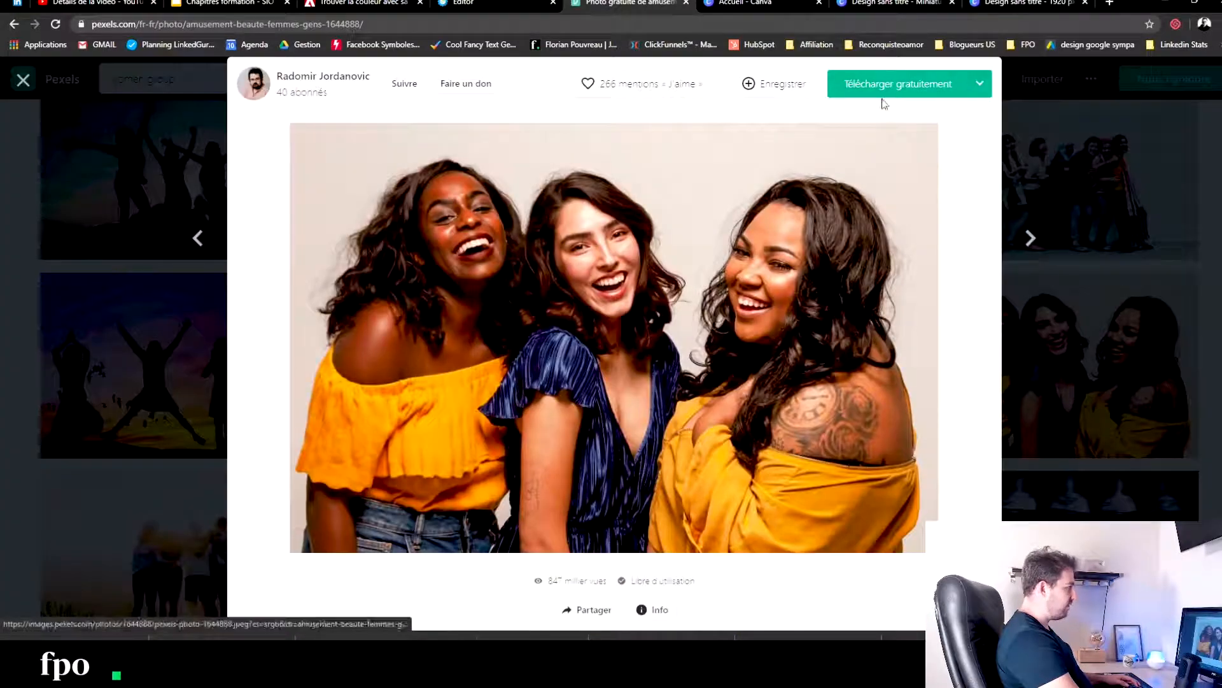
left_click(885, 89)
- Return to the systeme.io page editor and remove the planner picture from the BONUS 3 image element
left_click(96, 3)
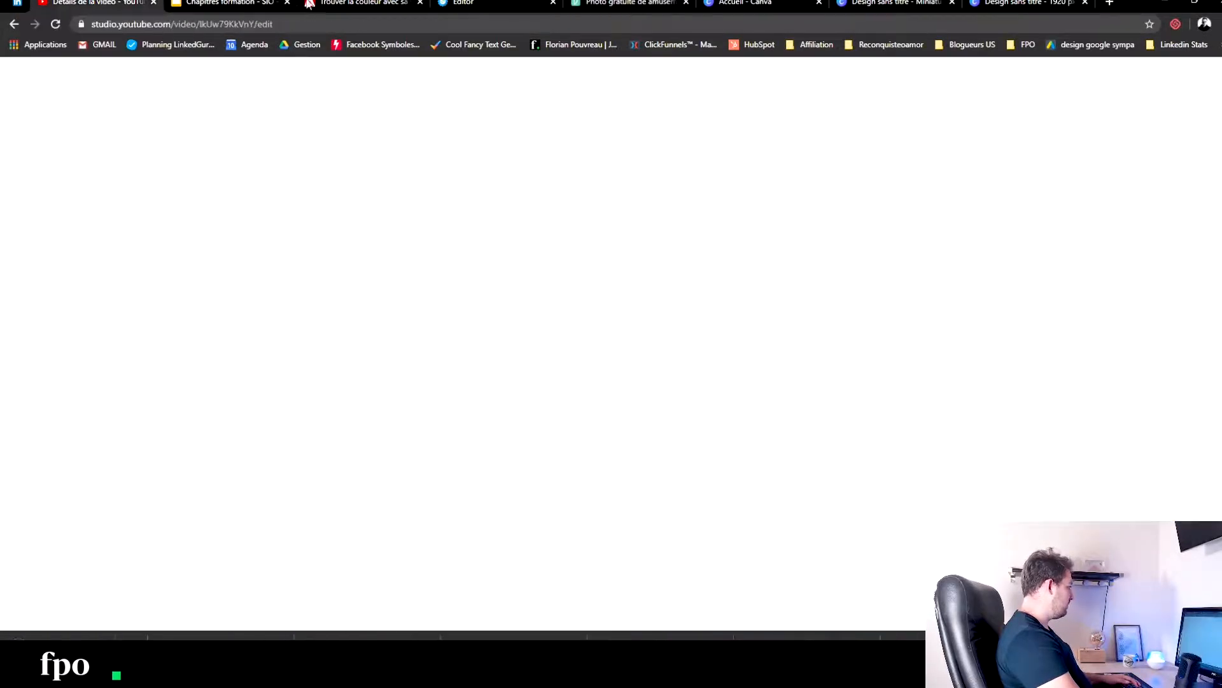
left_click(475, 4)
left_click(553, 450)
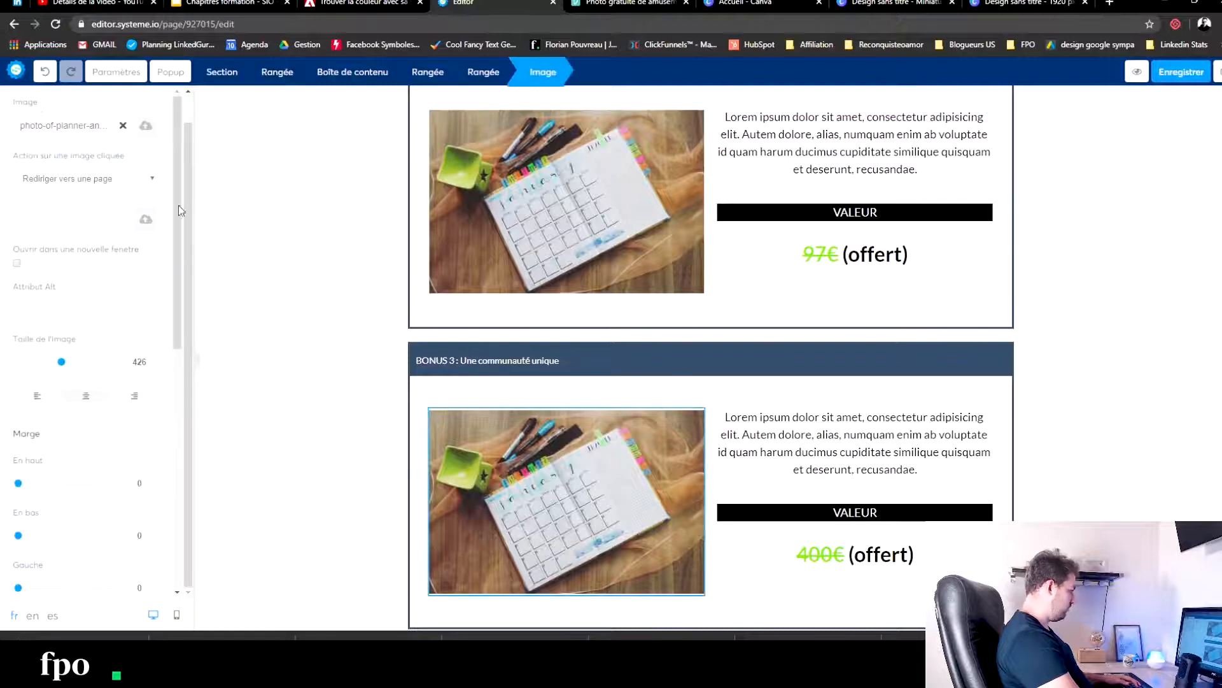
left_click(123, 127)
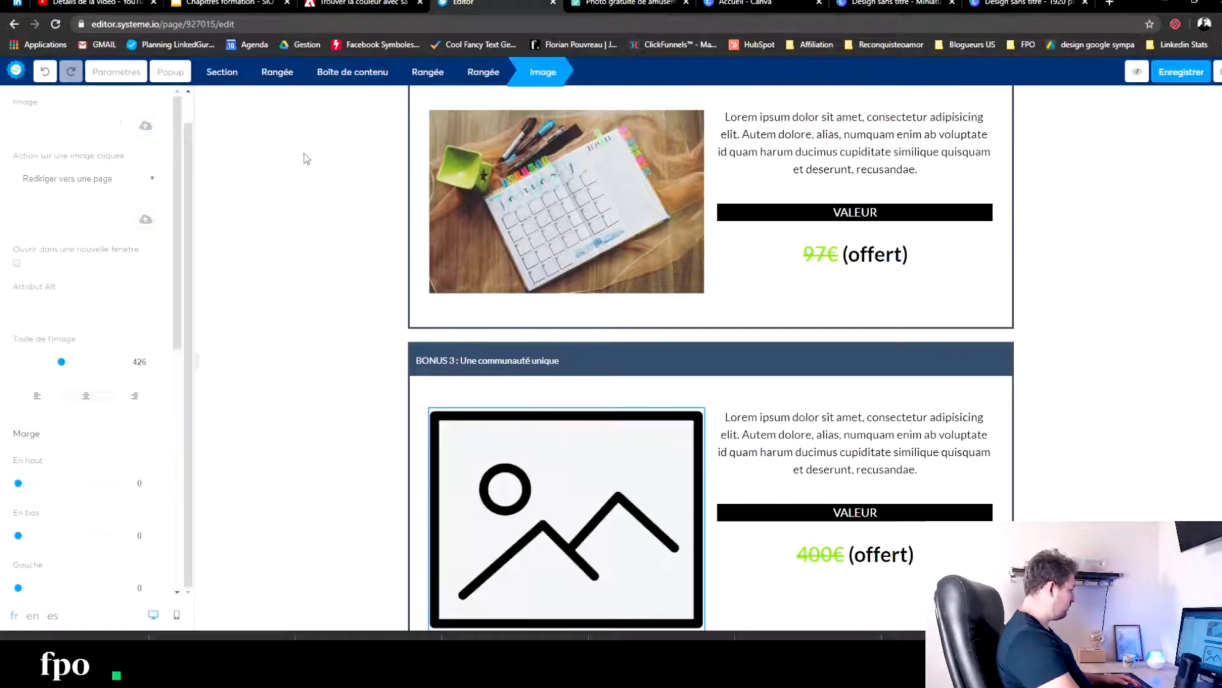
- Upload three-women-smiling-1644888.jpg and insert it as the BONUS 3 picture
left_click(141, 127)
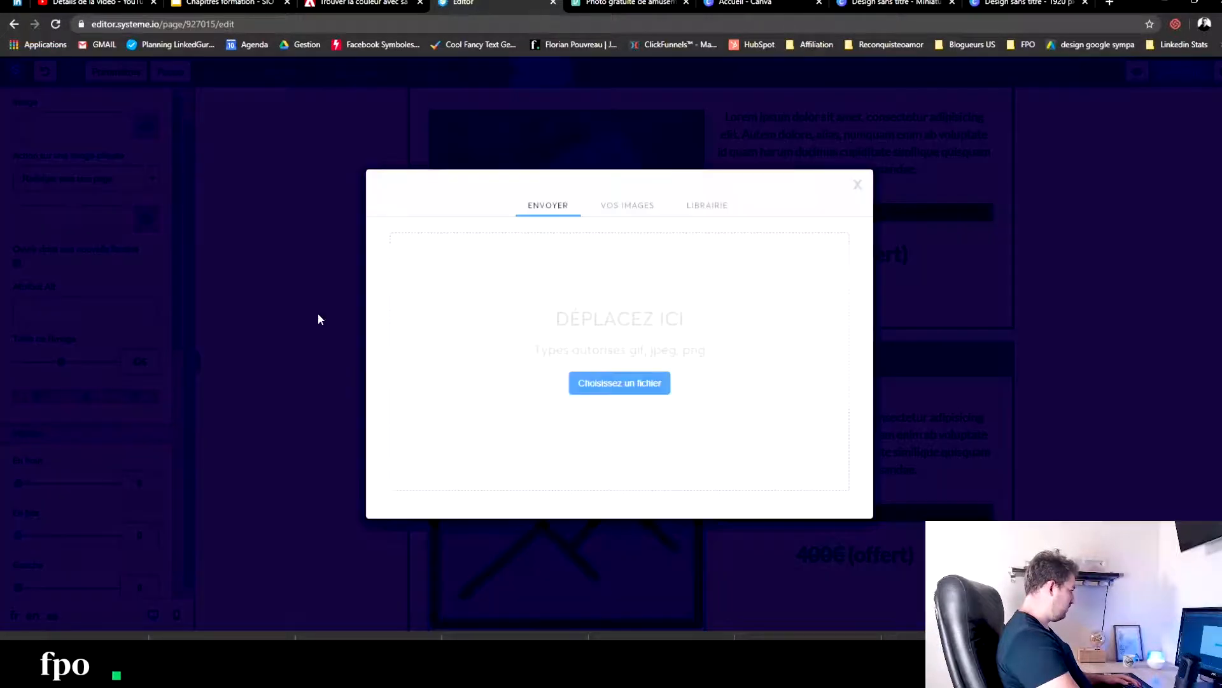
left_click(438, 360)
left_click(249, 132)
left_click(717, 407)
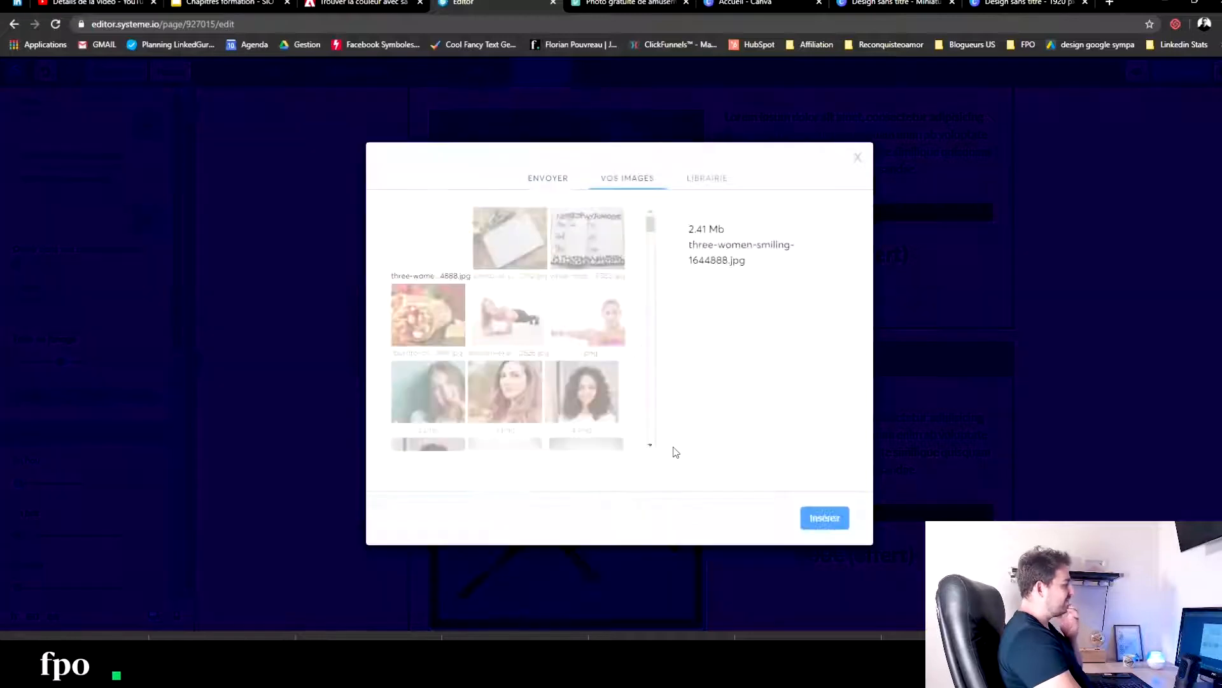
left_click(838, 517)
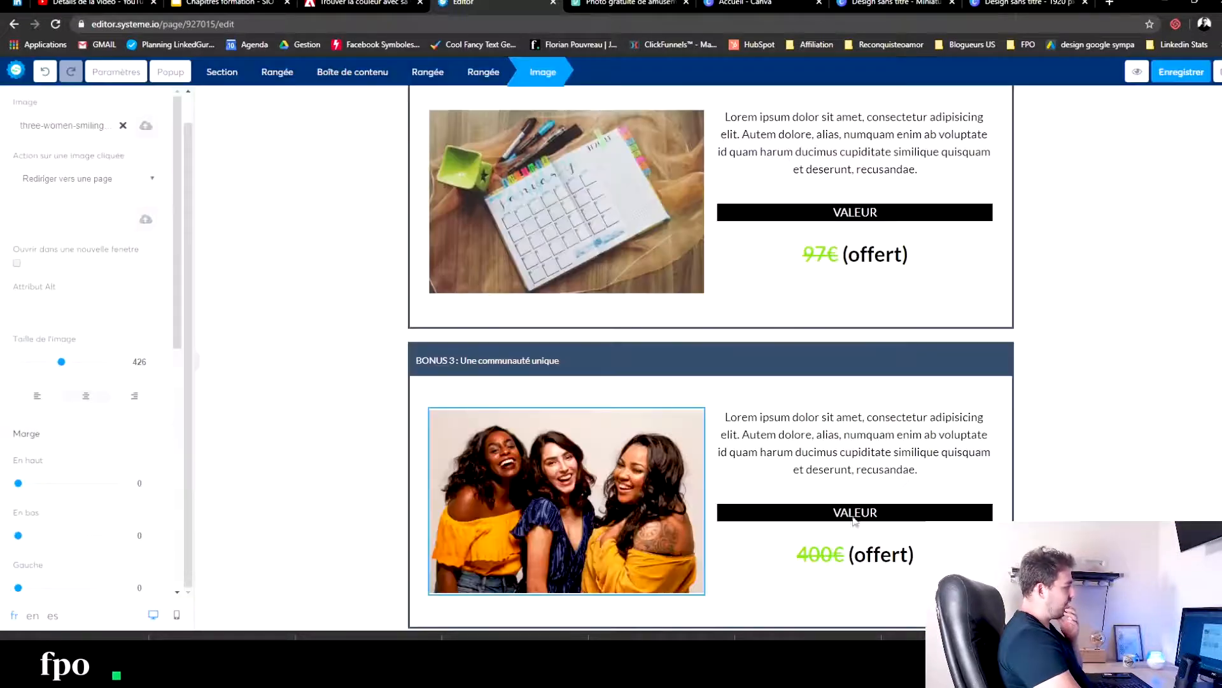
left_click(1057, 382)
- Duplicate the "Rejoindre le programme" button and move the copy between the BONUS 3 box and the "Cliquez ici" button
scroll(1044, 382, "up", 15)
scroll(694, 425, "down", 15)
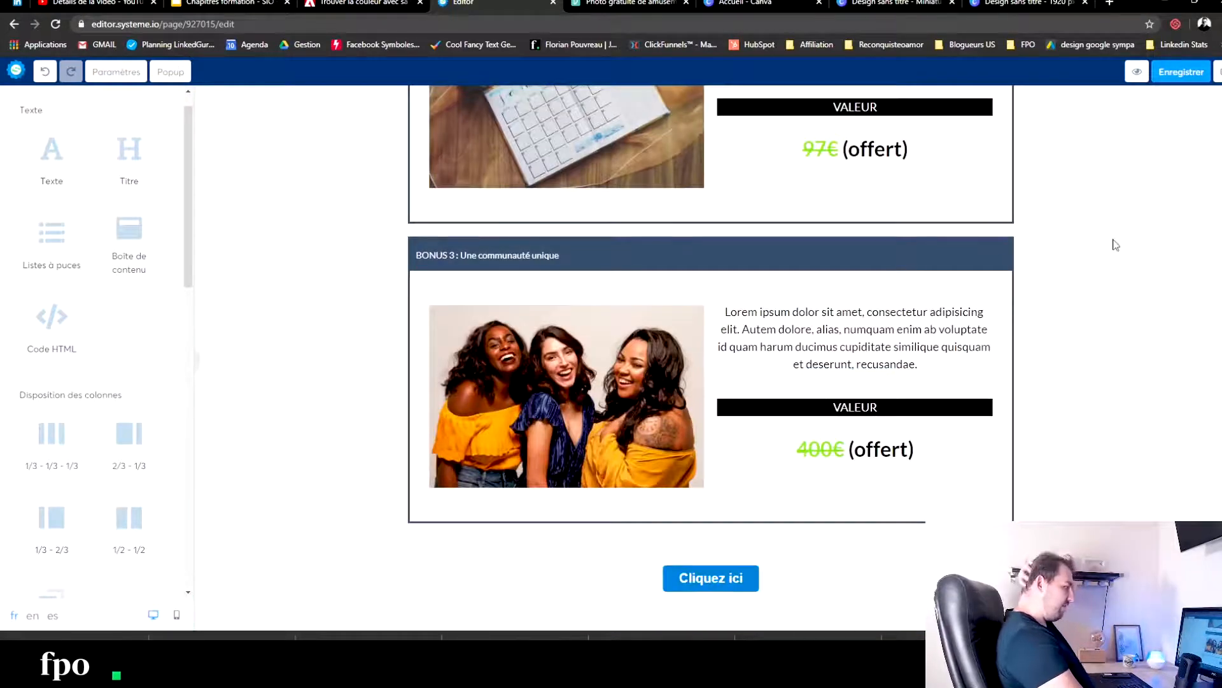
scroll(606, 292, "up", 5)
scroll(785, 322, "down", 5)
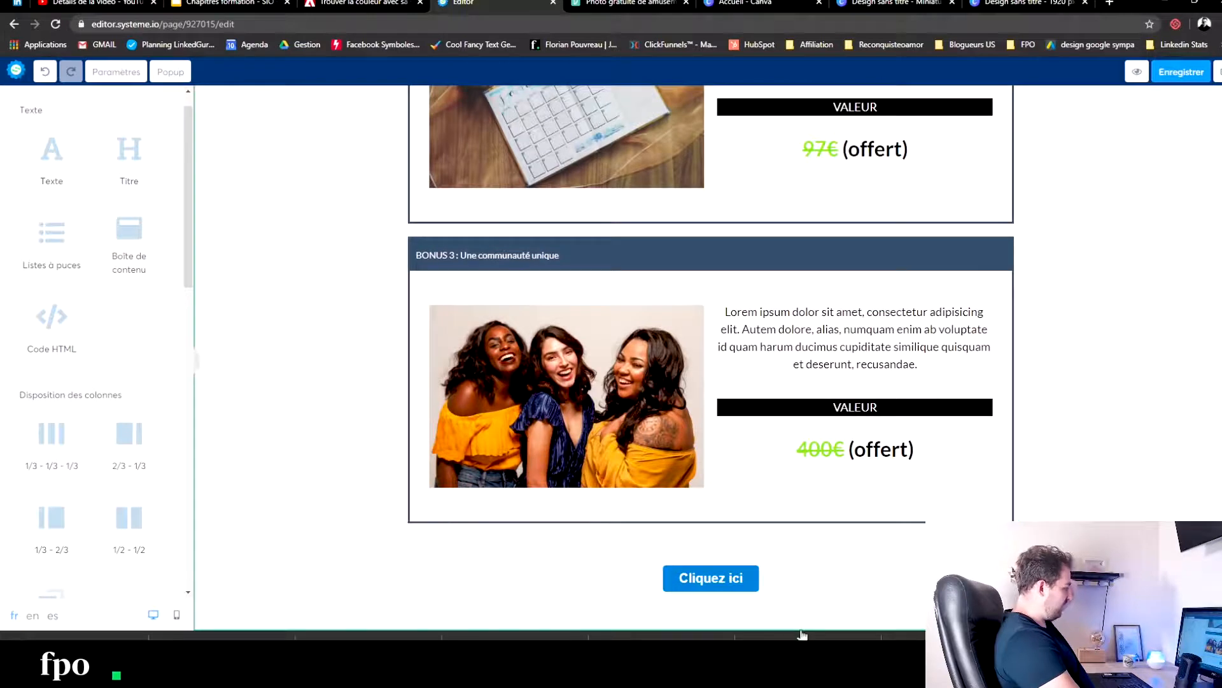
scroll(805, 545, "up", 15)
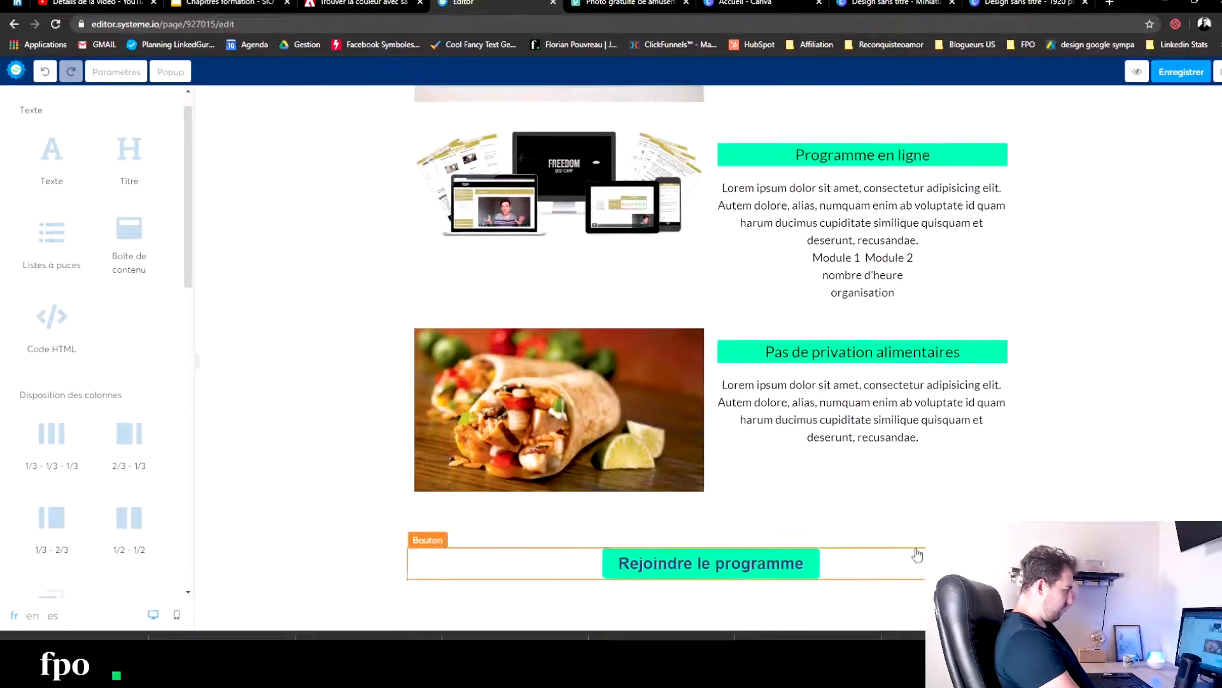
left_click(969, 540)
scroll(886, 477, "down", 6)
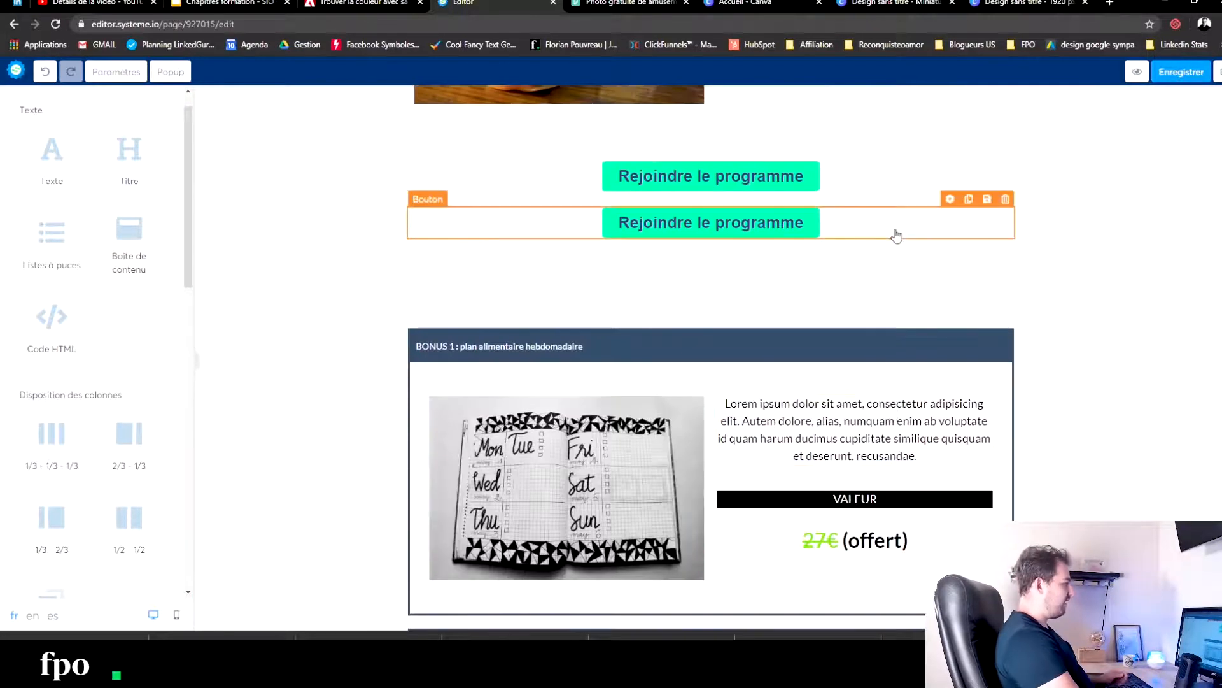
left_click_drag(903, 223, 824, 559)
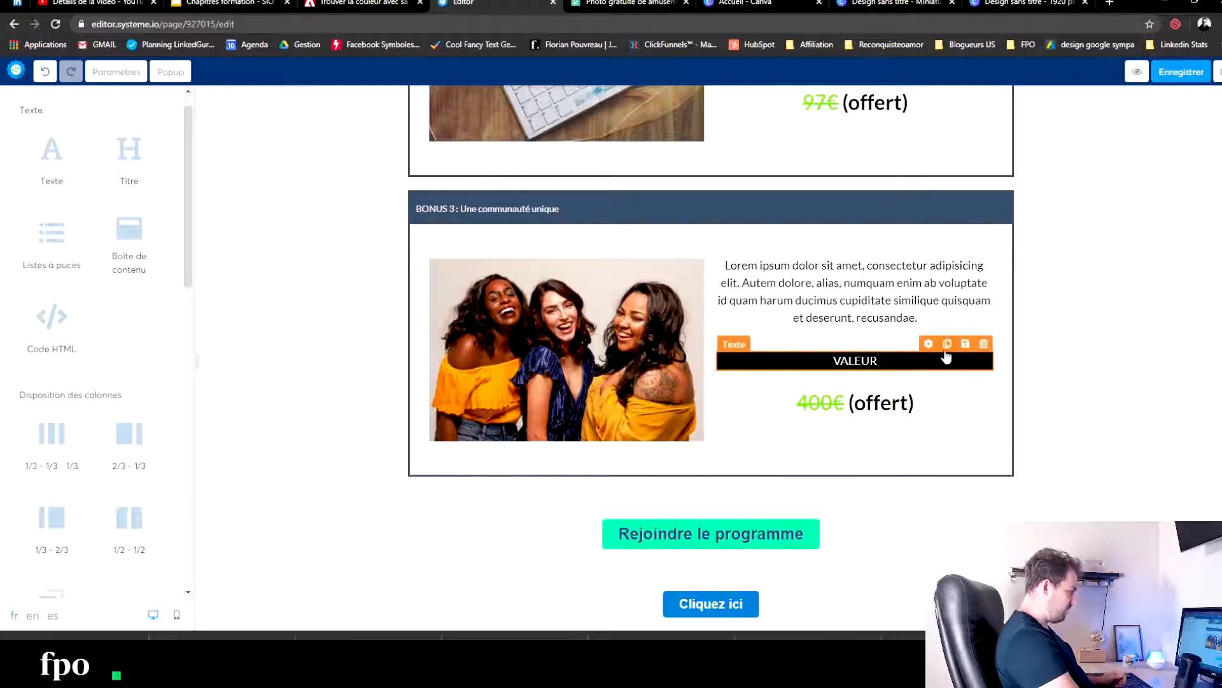
- Copy the VALEUR bar and the "400€ (offert)" heading from BONUS 3 to below its box, with the bar above the heading
left_click(947, 350)
left_click_drag(824, 414, 725, 532)
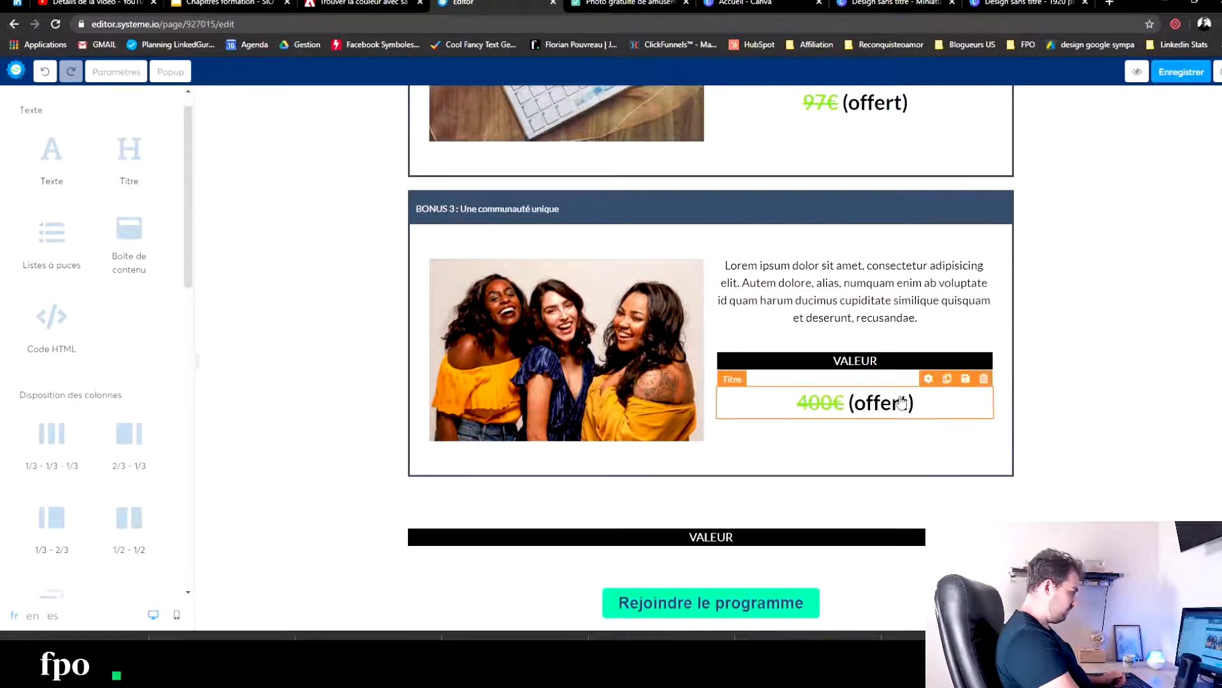
left_click(948, 380)
left_click_drag(878, 458, 767, 579)
scroll(767, 579, "down", 3)
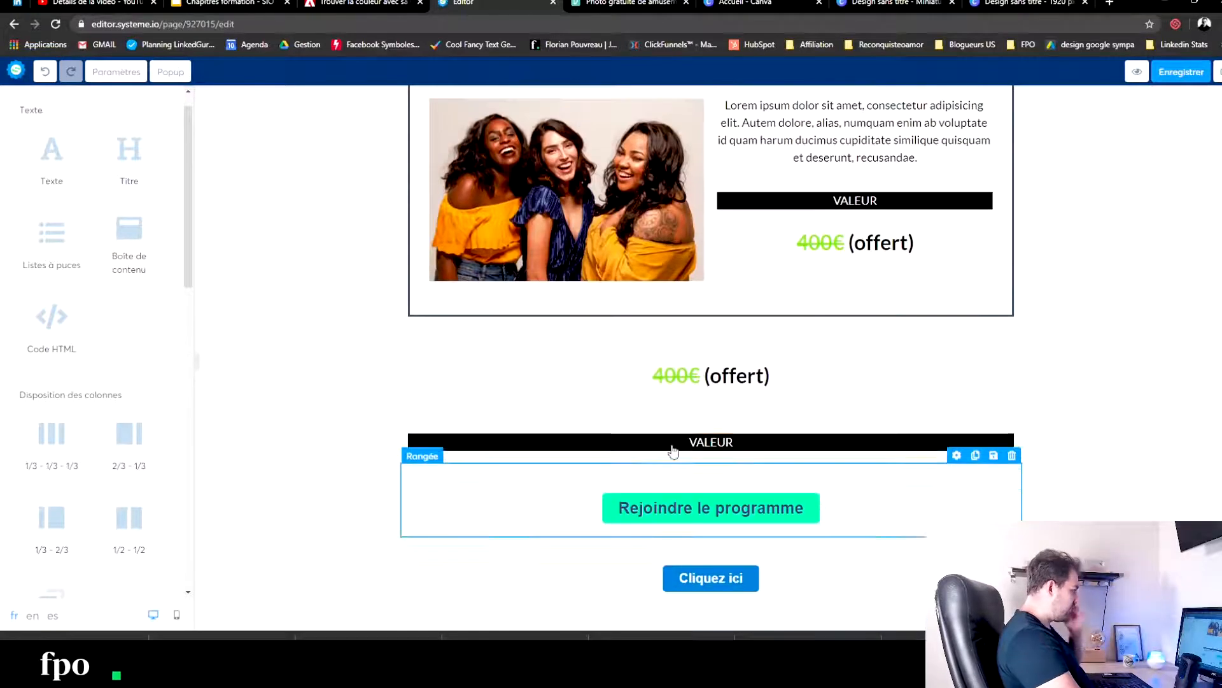
mouse_move(682, 441)
left_mouse_down()
mouse_move(696, 350)
mouse_move(690, 423)
left_mouse_up()
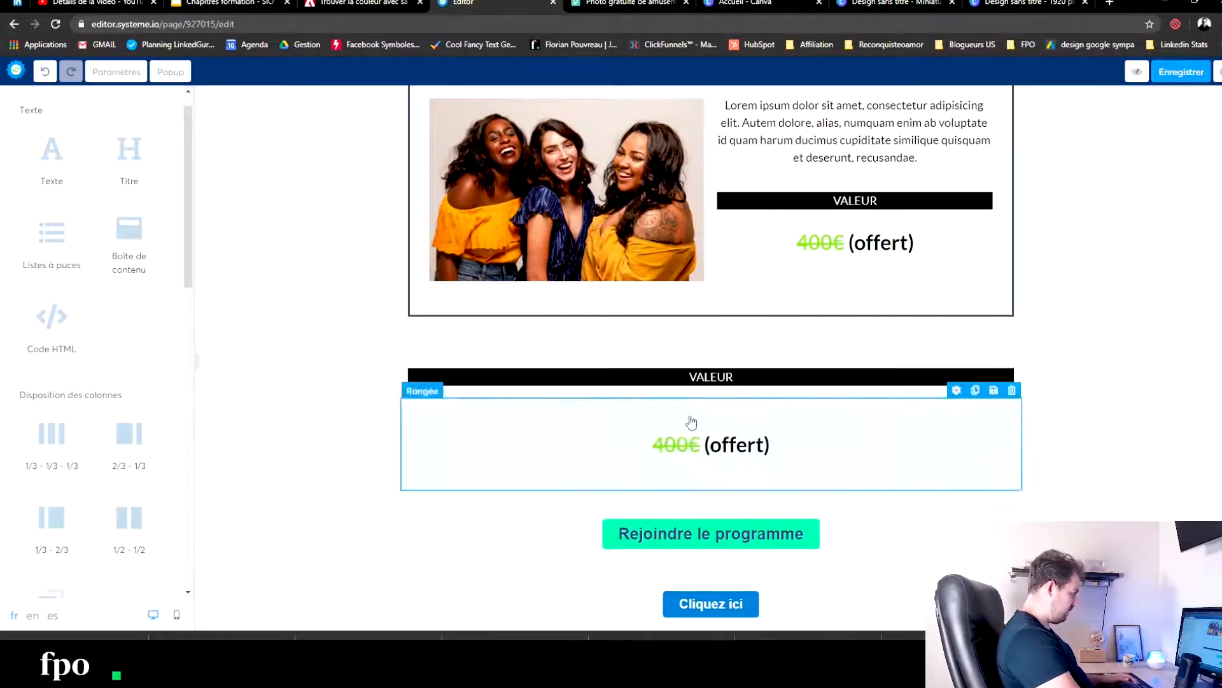
- Change the text of the copied VALEUR bar below the BONUS 3 box to "VALEUR DES BONUS"
left_click(732, 382)
type("DES")
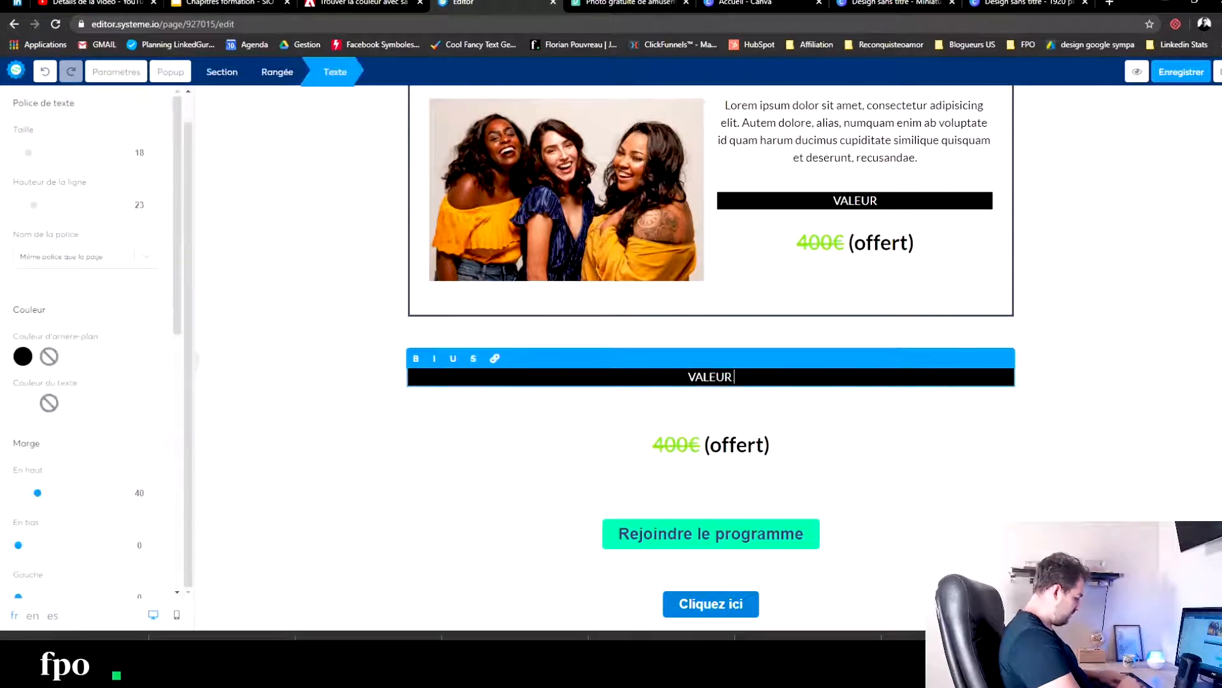
type(" BONUS")
left_click(813, 429)
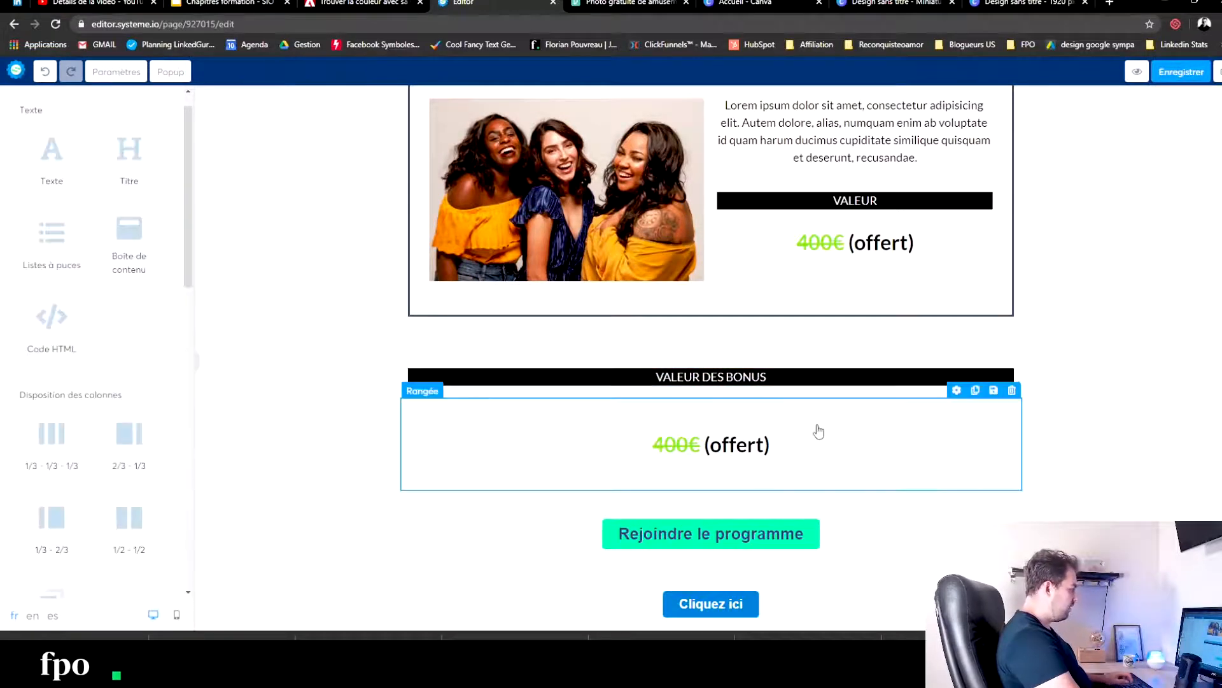
- Delete the amount 400 before the euro sign in the price heading under "VALEUR DES BONUS"
scroll(828, 356, "up", 5)
scroll(815, 445, "up", 5)
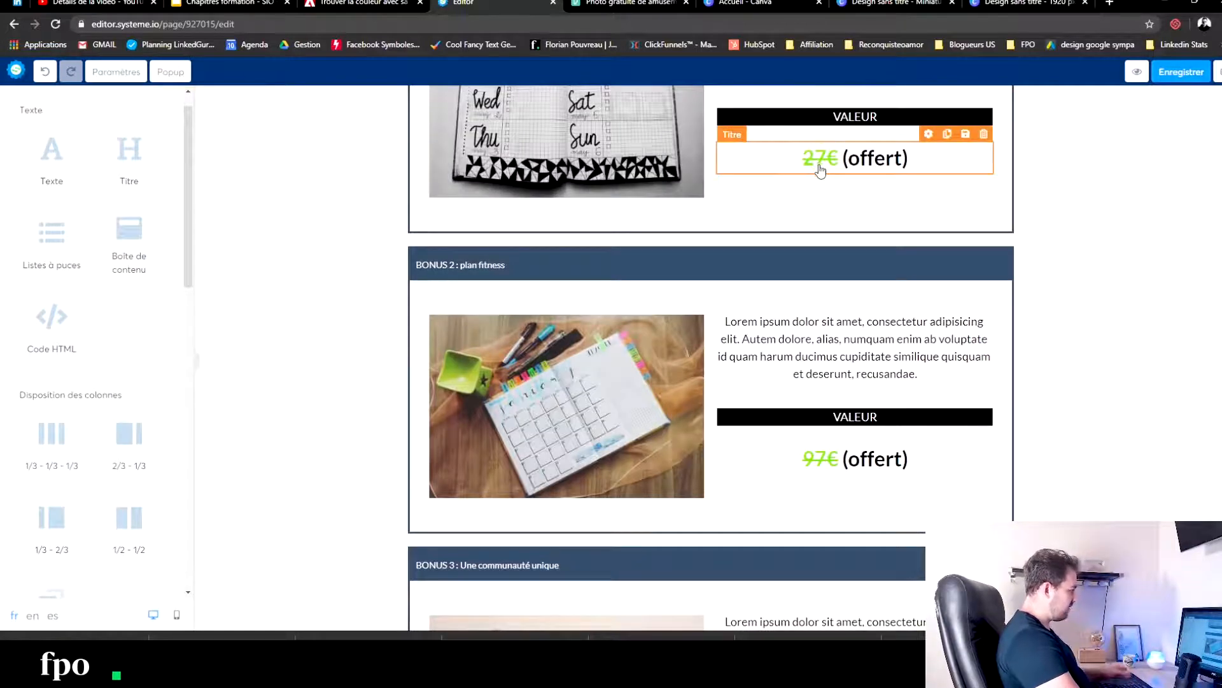
scroll(802, 299, "down", 7)
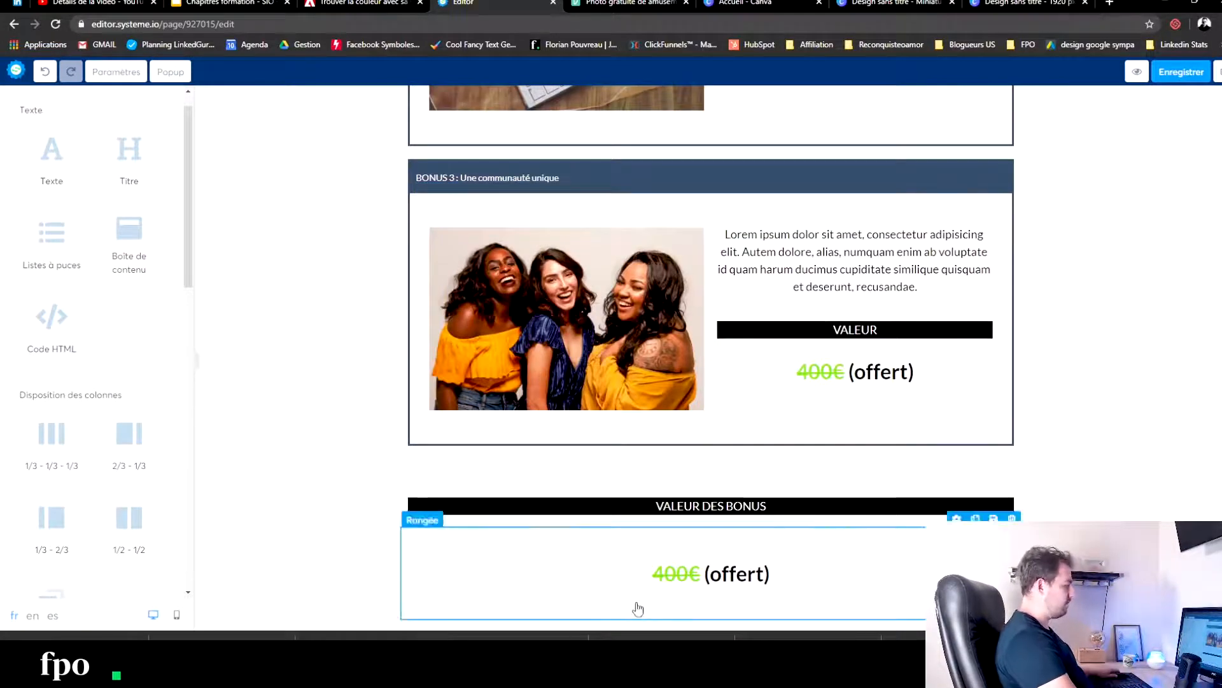
left_click(697, 574)
key("BackSpace")
key("BackSpace")
key("BackSpace")
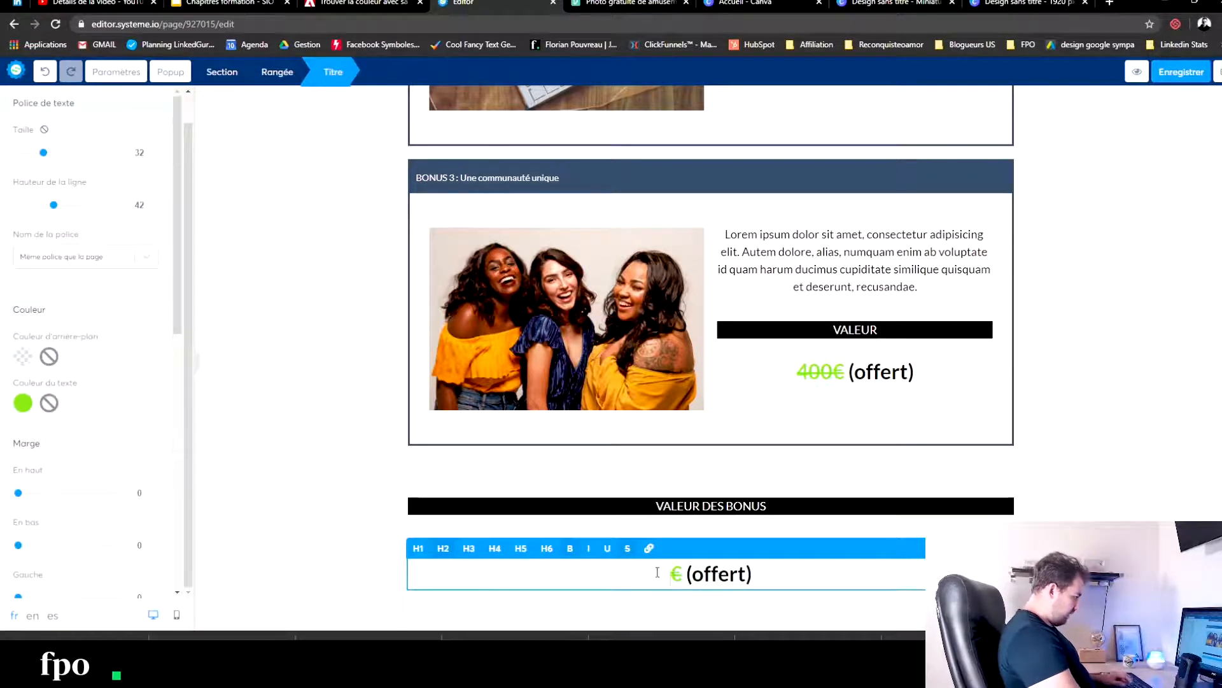
left_click_drag(684, 575, 646, 573)
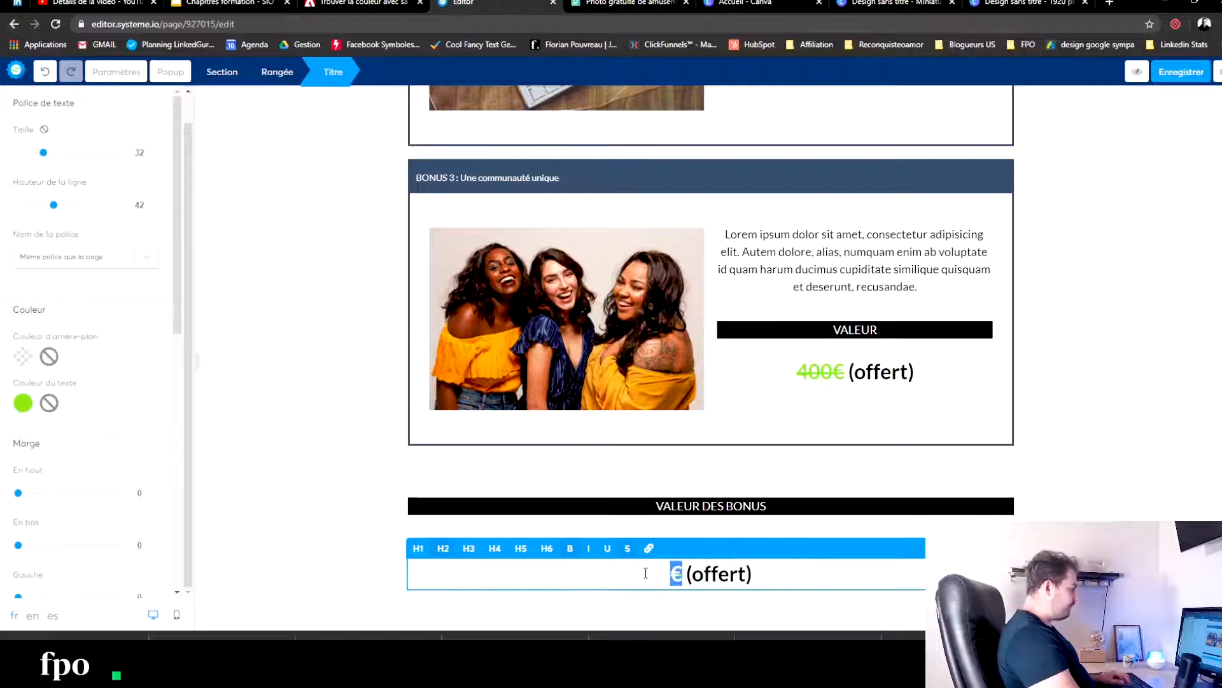
left_click(1067, 315)
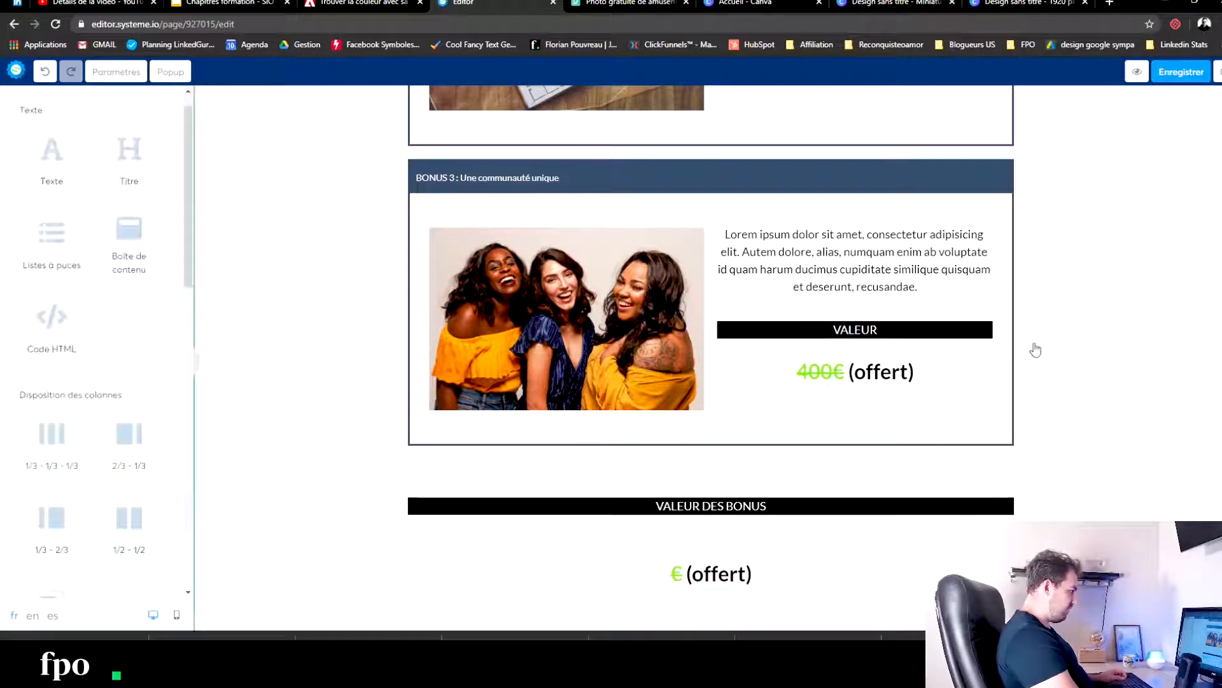
- Enter 524 before the euro sign in the price heading under "VALEUR DES BONUS"
scroll(799, 355, "up", 9)
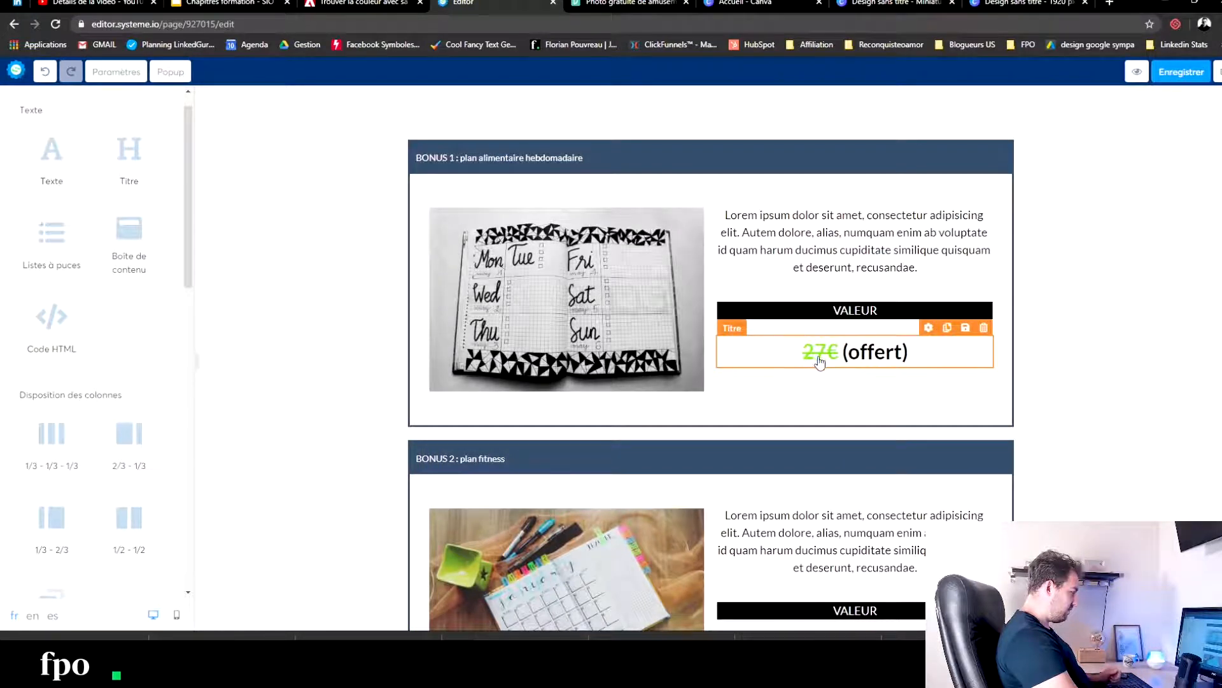
scroll(815, 382, "down", 10)
double_click(675, 418)
left_click(670, 417)
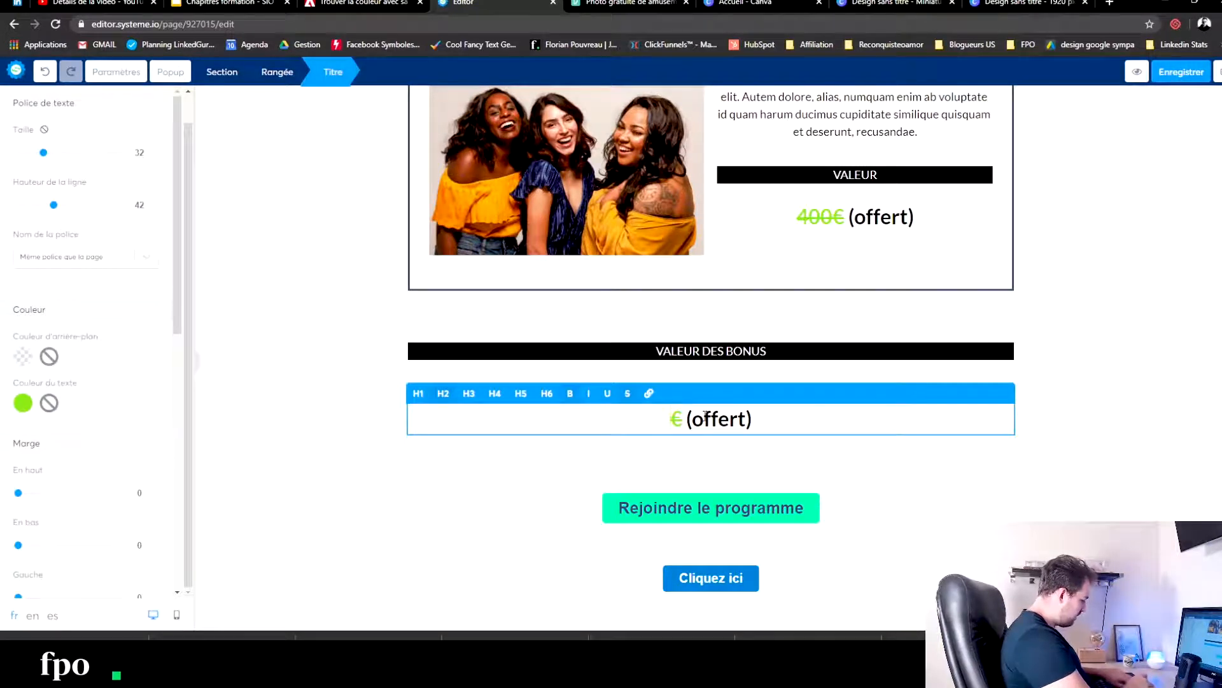
type("52")
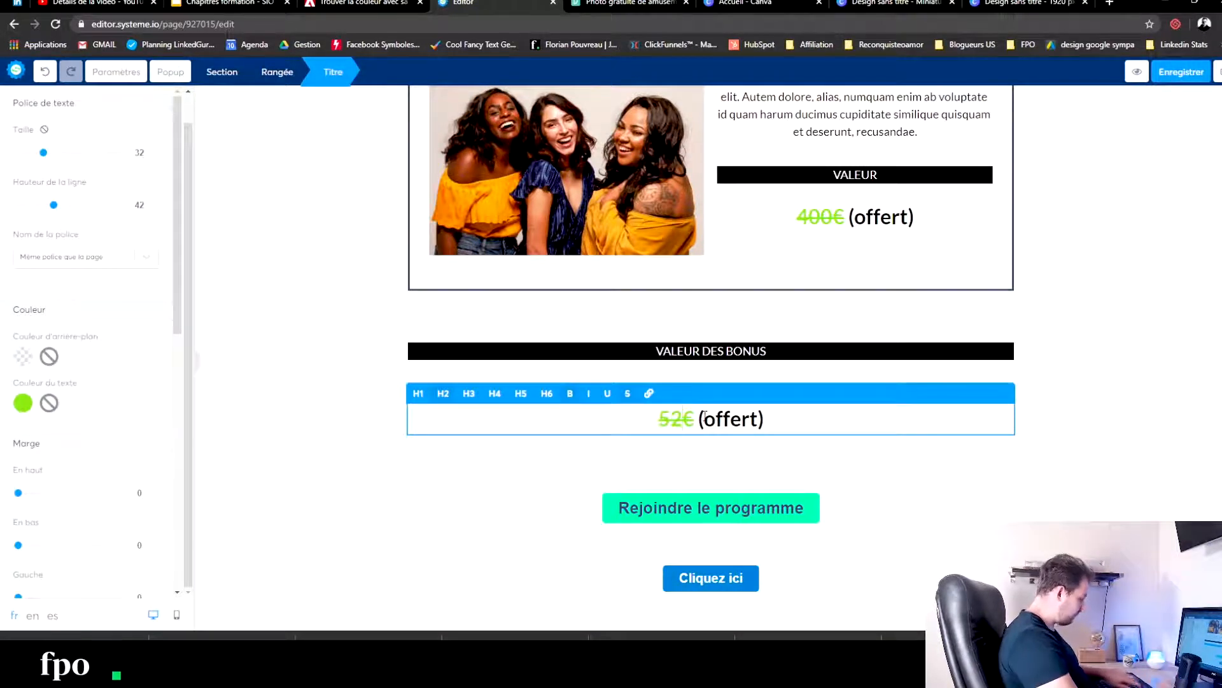
type("4")
left_click_drag(703, 422, 634, 423)
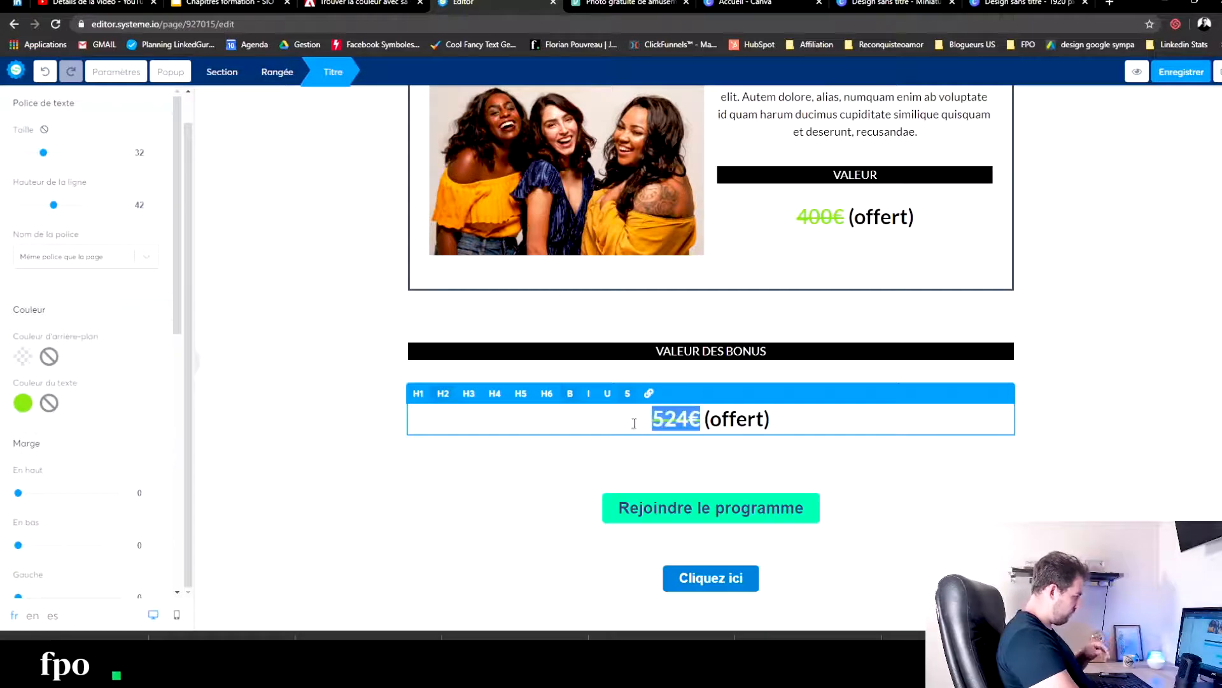
- Append "pour une valeur de 47€" after "(offert)" in the total bonus price heading
left_click(772, 418)
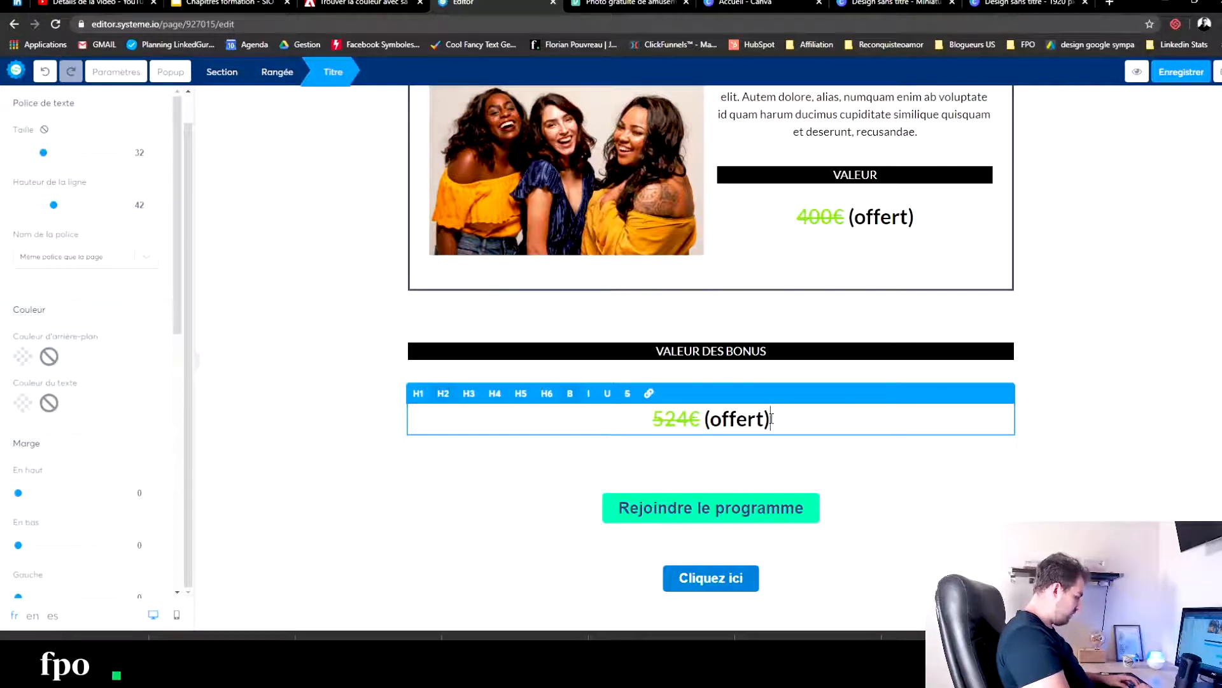
type("pour ")
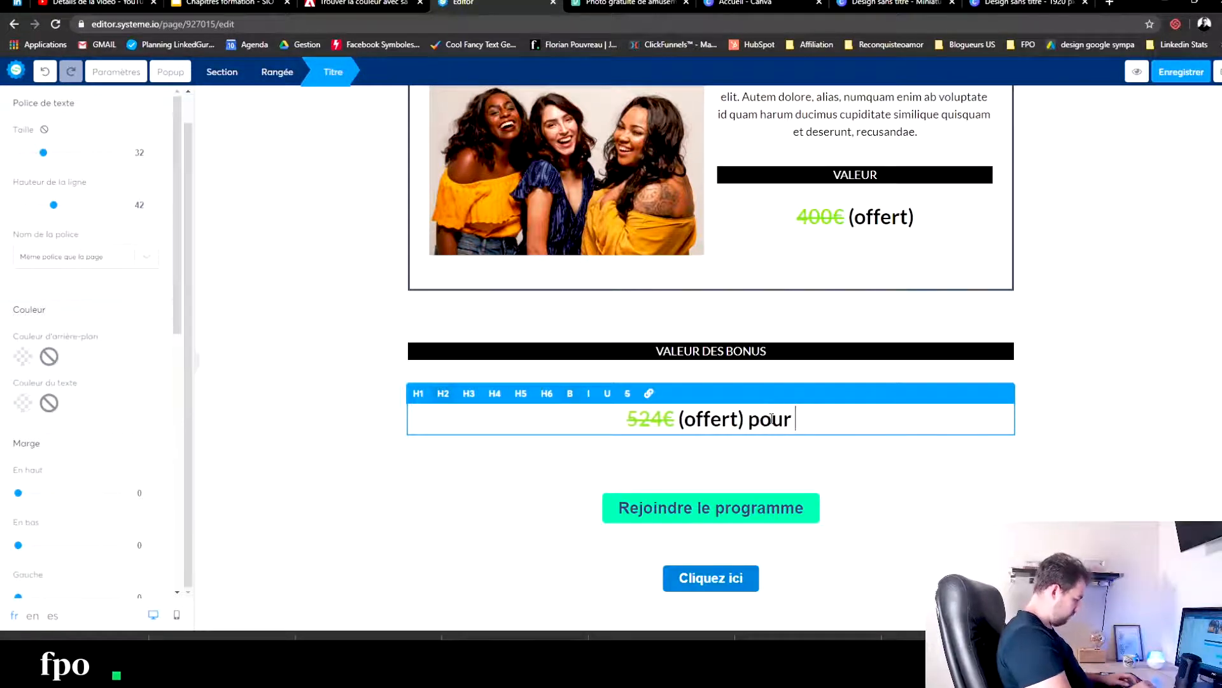
type("une valeur de ")
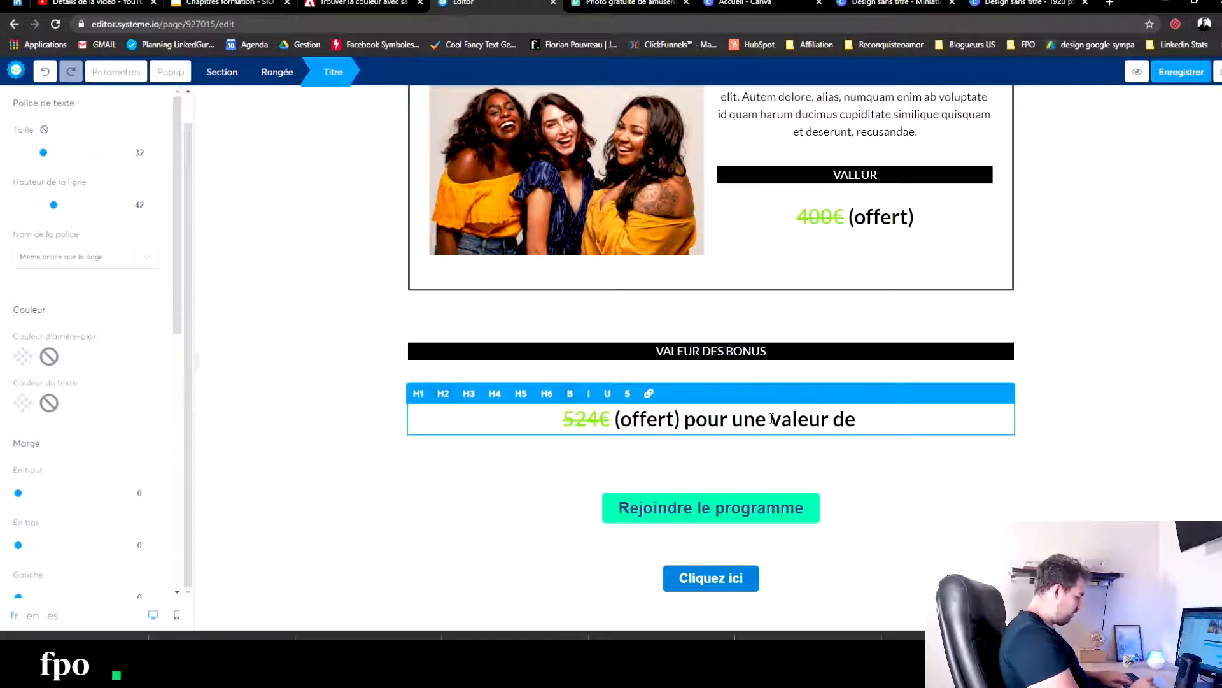
type("47")
key("ctrl+e")
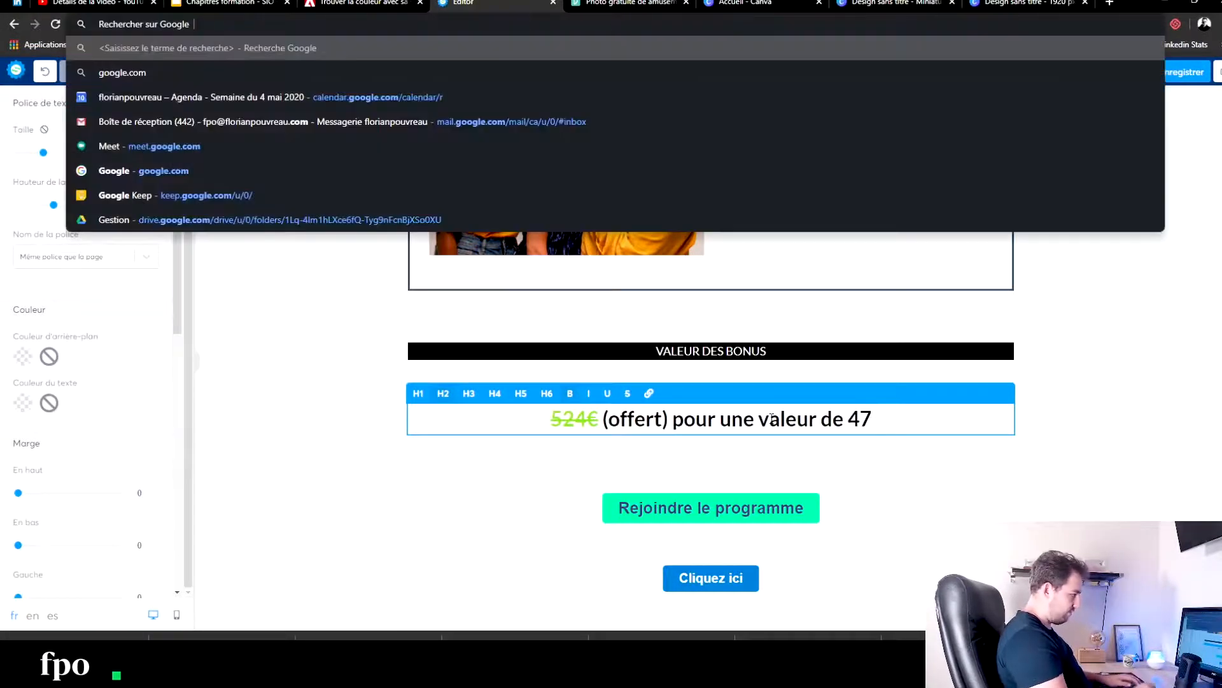
left_click(963, 418)
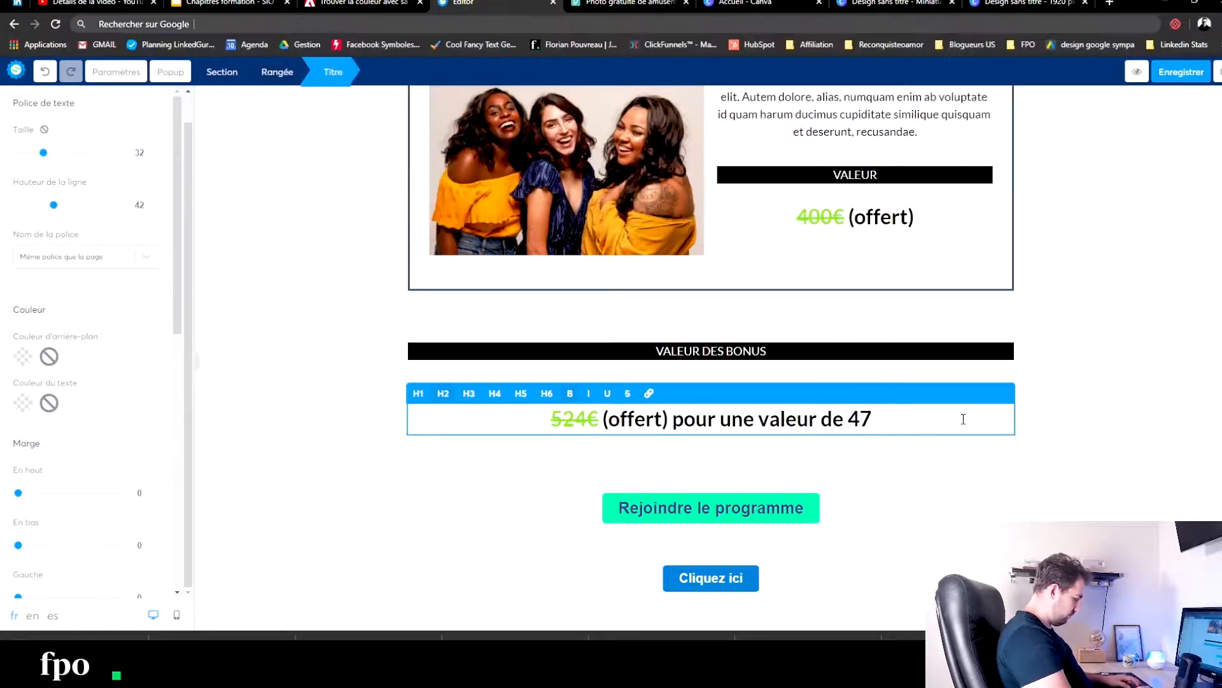
type("€")
- Add a second line reading "soit 480€ d'économisé" to the total bonus price heading
key("Return")
type("soit")
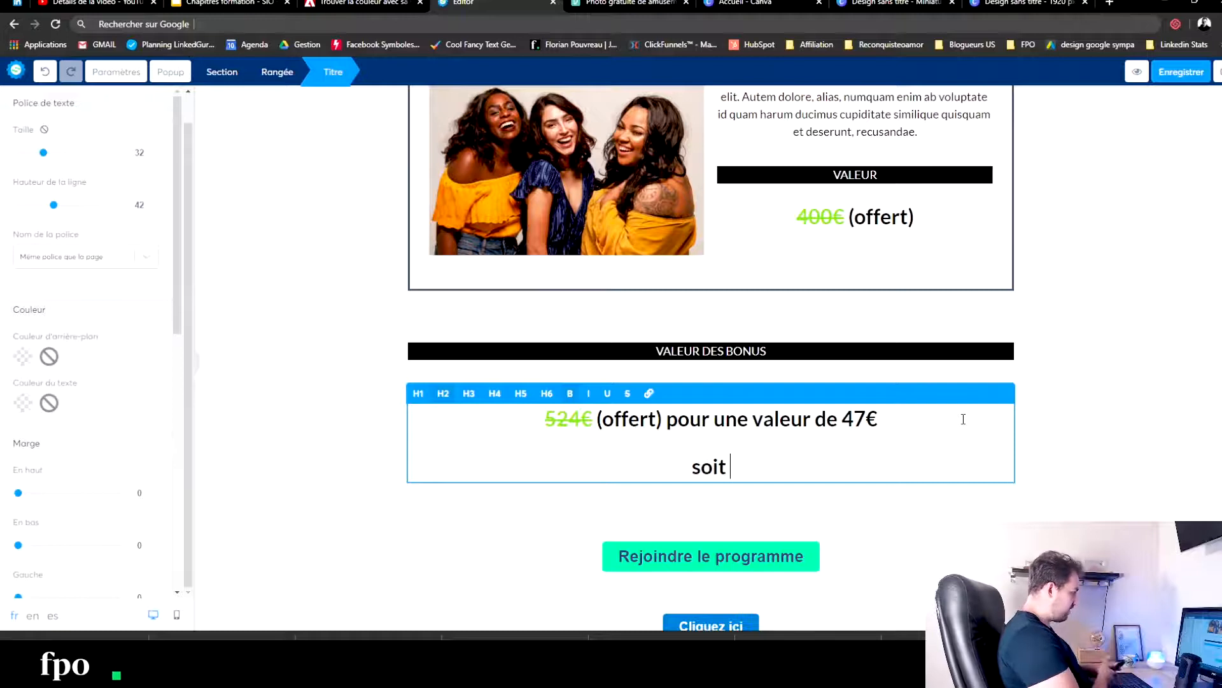
type("48")
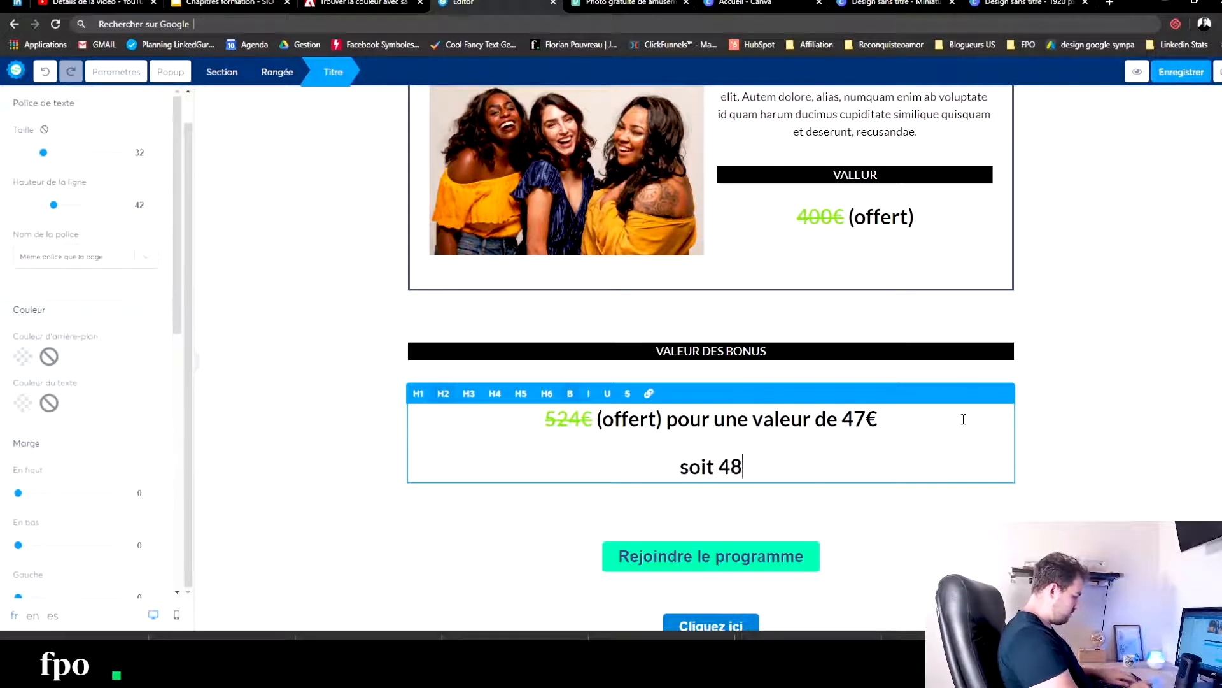
type("0€ d'éc")
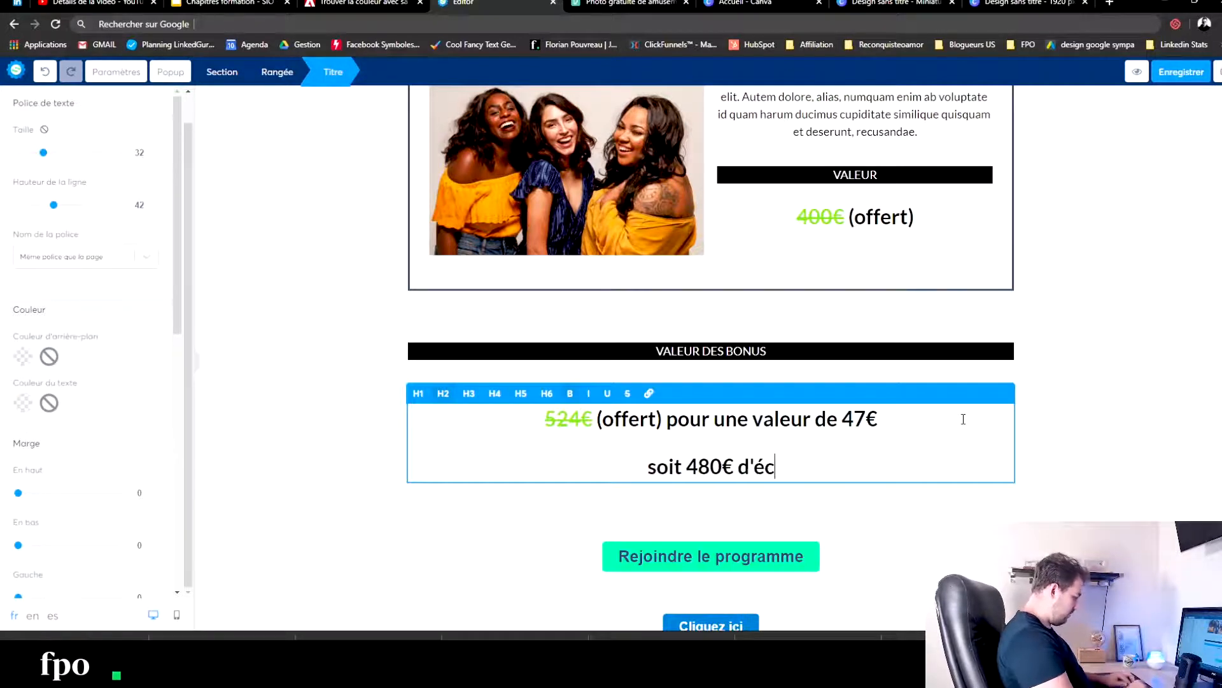
type("onomiser")
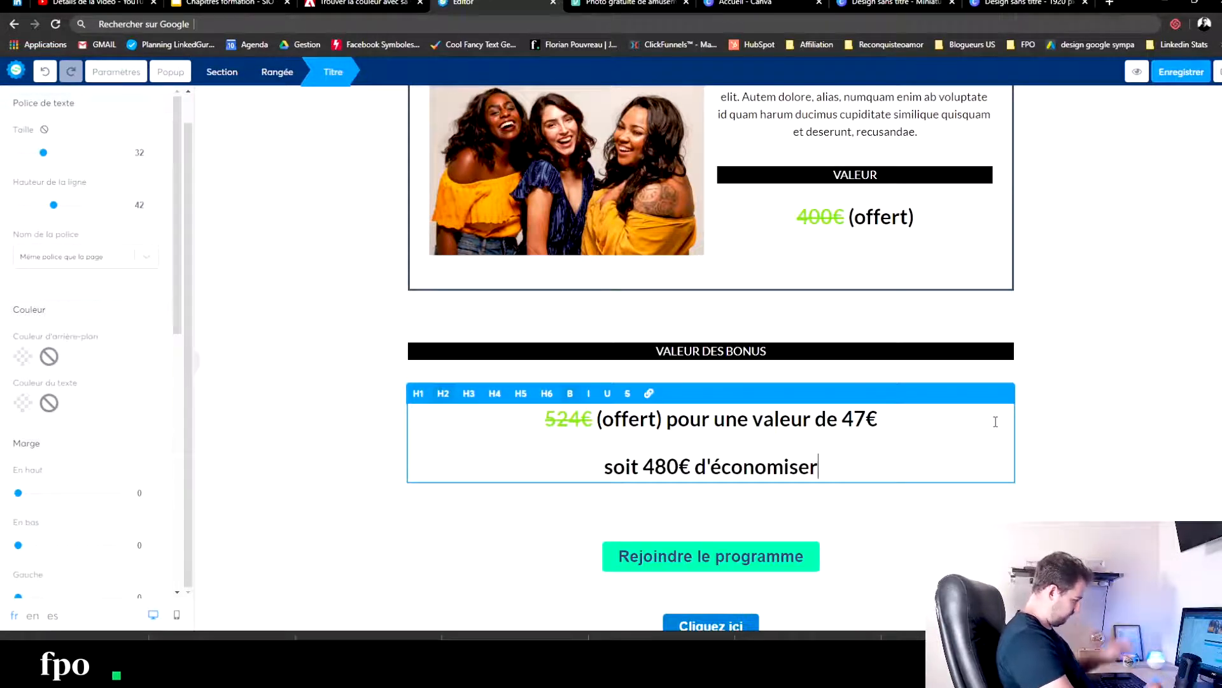
key("BackSpace")
key("BackSpace")
type("é")
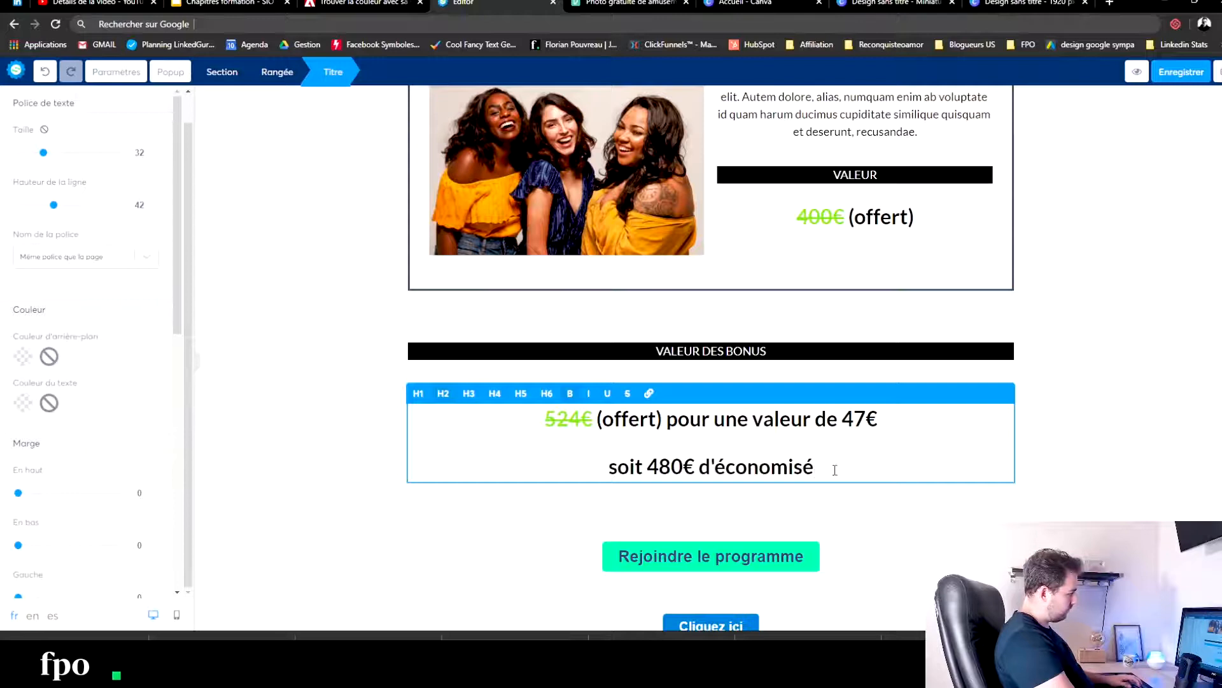
left_click_drag(834, 470, 587, 461)
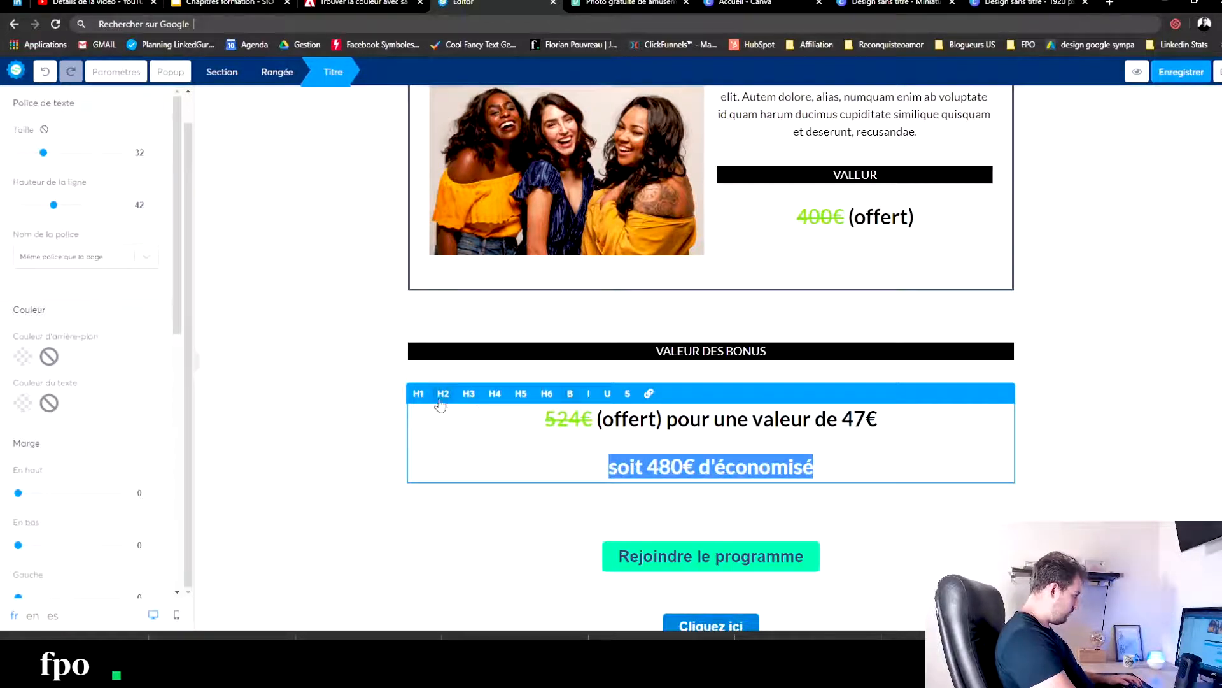
left_click(402, 508)
- Delete the row containing the "Cliquez ici" button at the end of the page and save the page
scroll(653, 459, "down", 1)
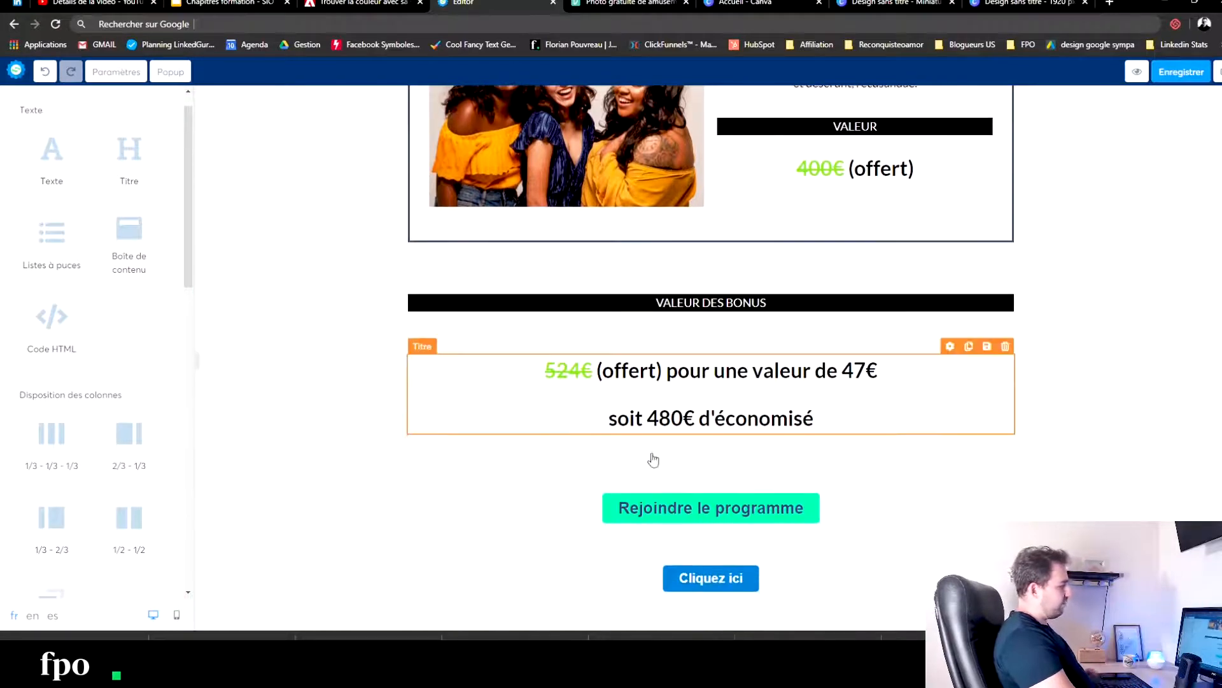
left_click(1011, 528)
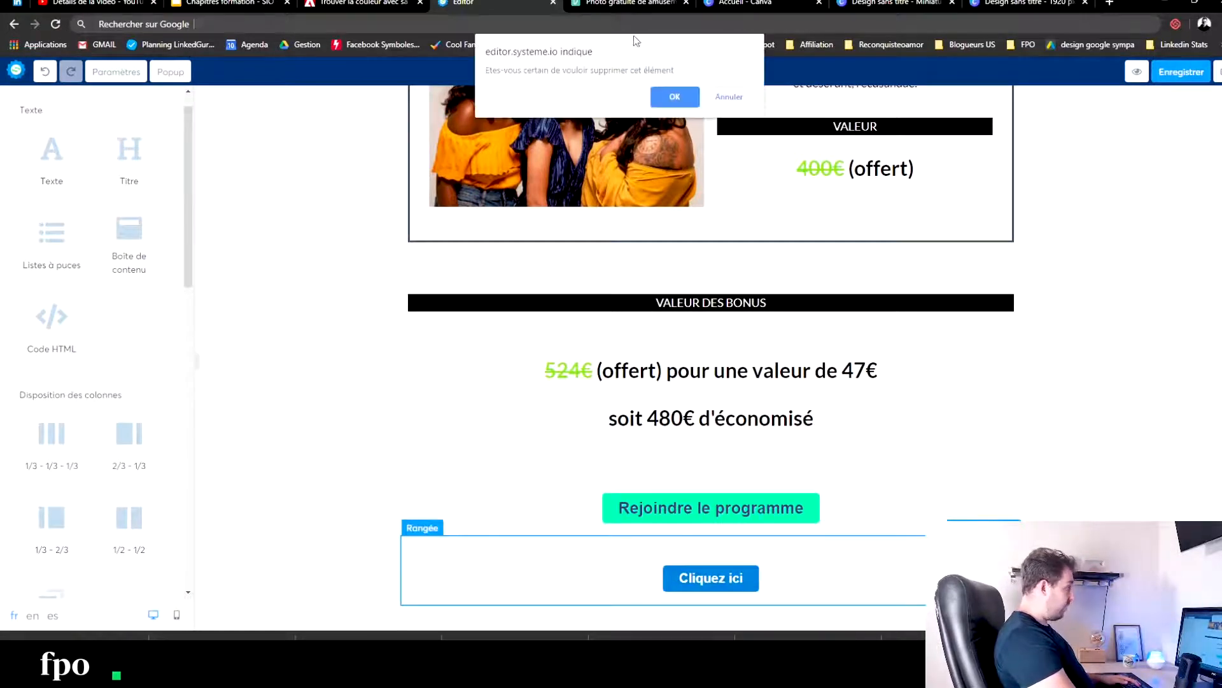
left_click(672, 99)
left_click(1169, 75)
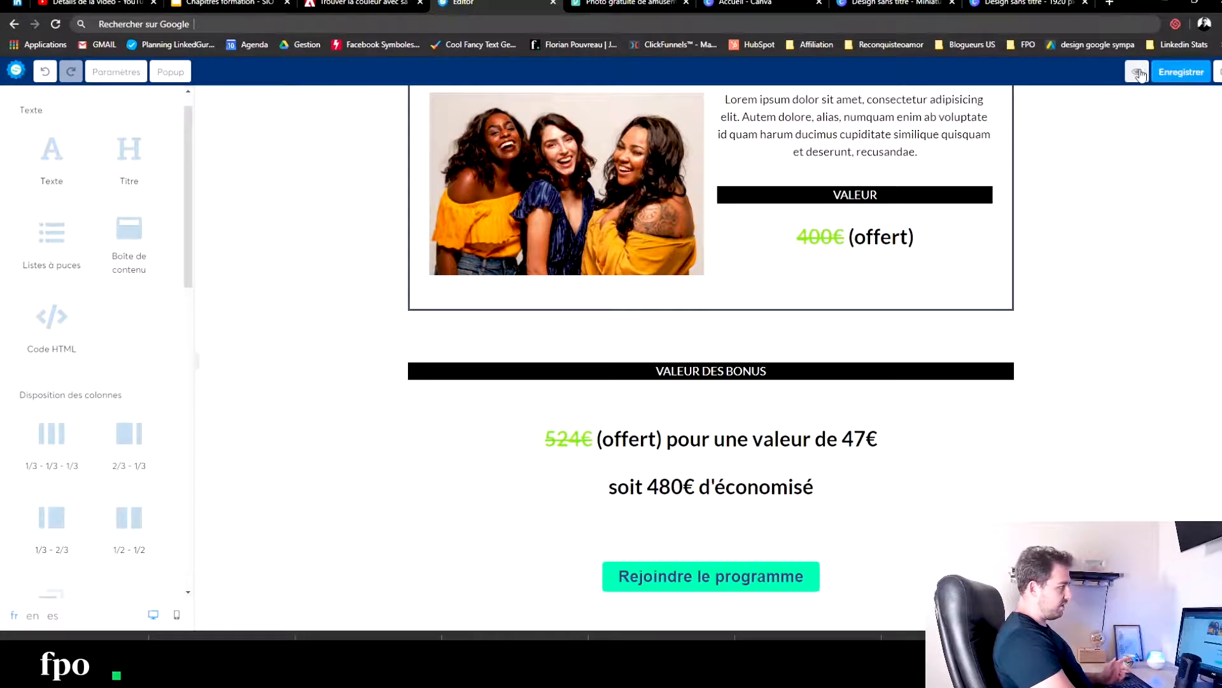
- Open the sales page preview and review its sections from the main headline through the bonus boxes
left_click(1138, 72)
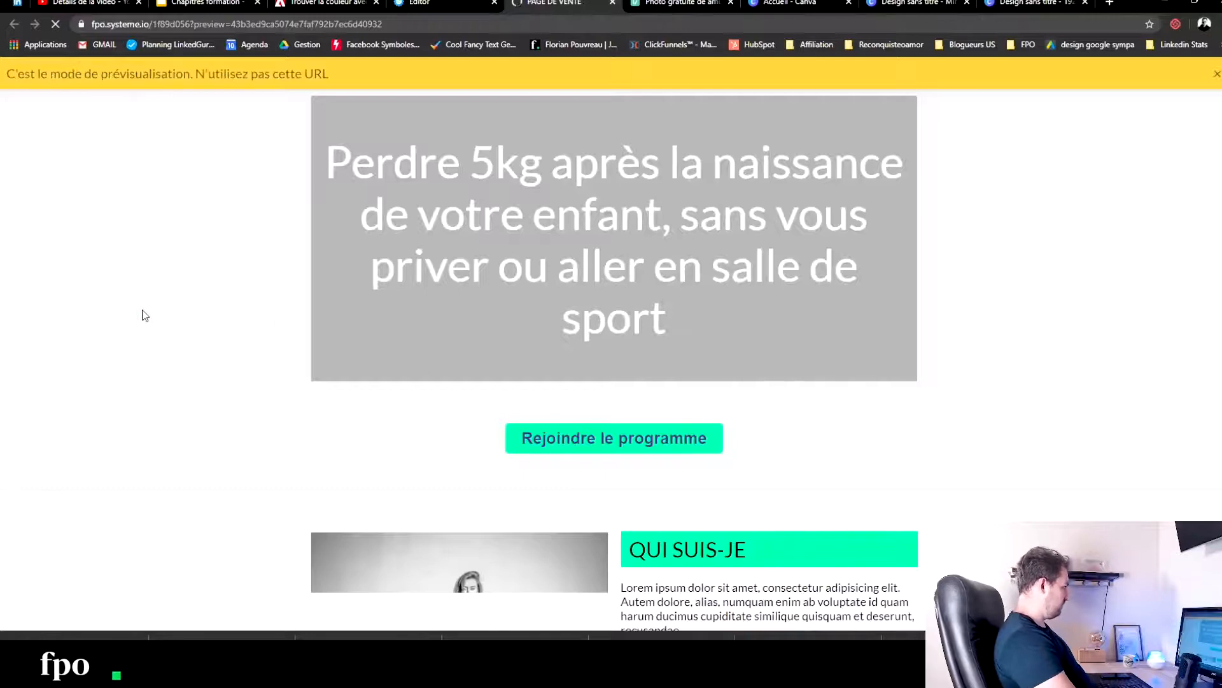
scroll(143, 310, "down", 15)
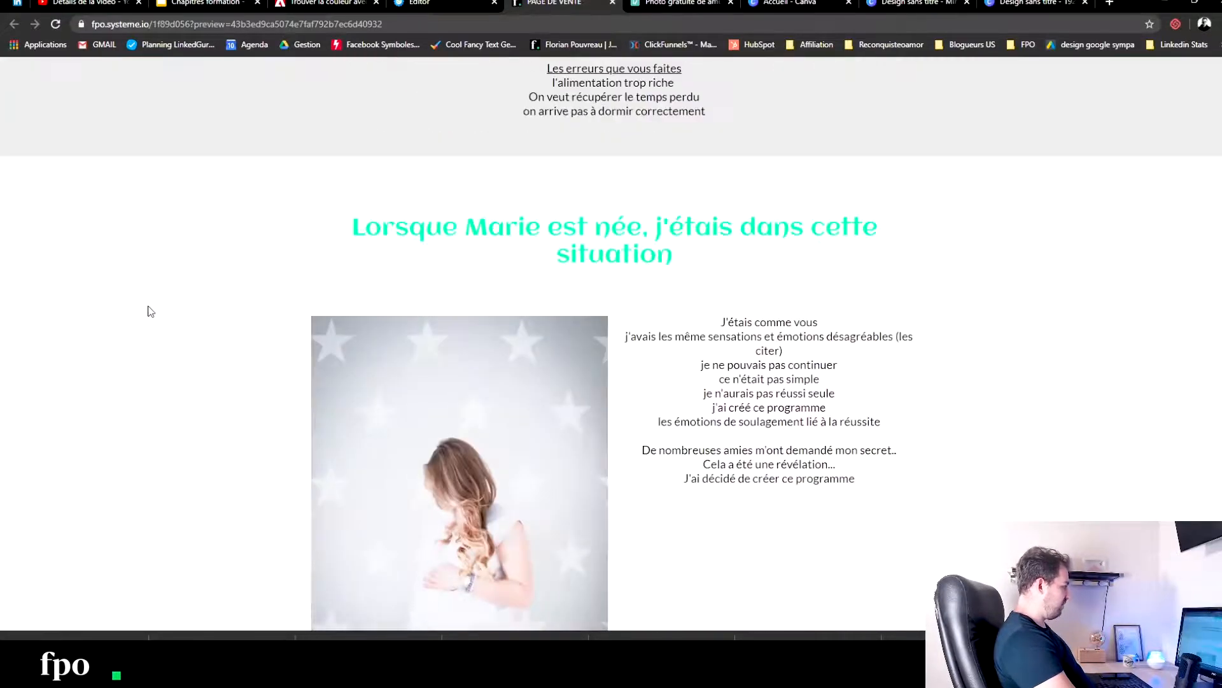
scroll(150, 313, "down", 20)
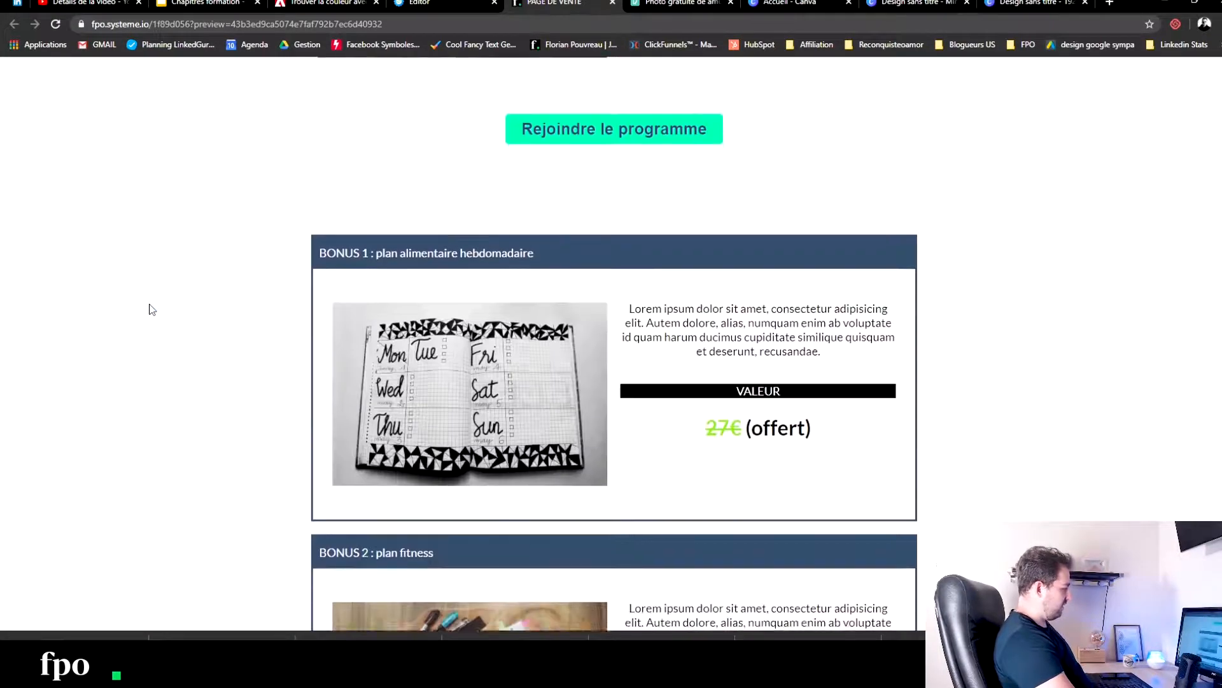
scroll(200, 306, "down", 3)
scroll(240, 305, "up", 20)
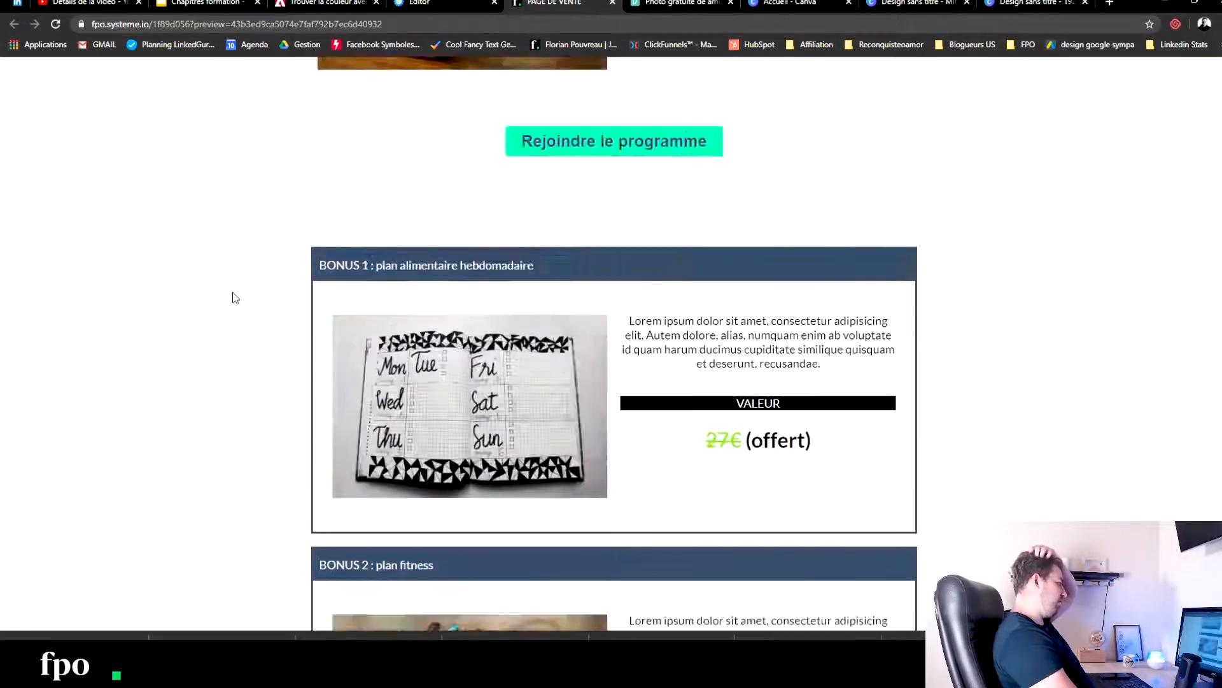
scroll(446, 382, "down", 4)
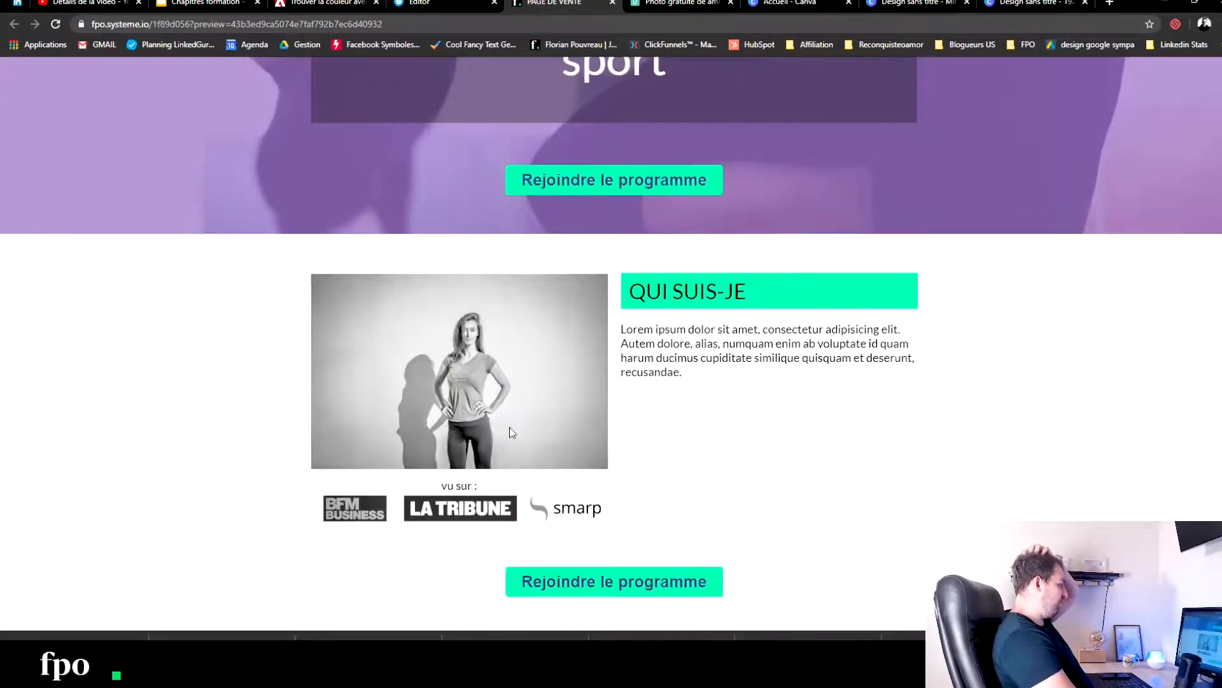
- Back in the page editor, set the "Perdre 5kg après la naissance" headline's font size to 48 and line height to 50
left_click(457, 3)
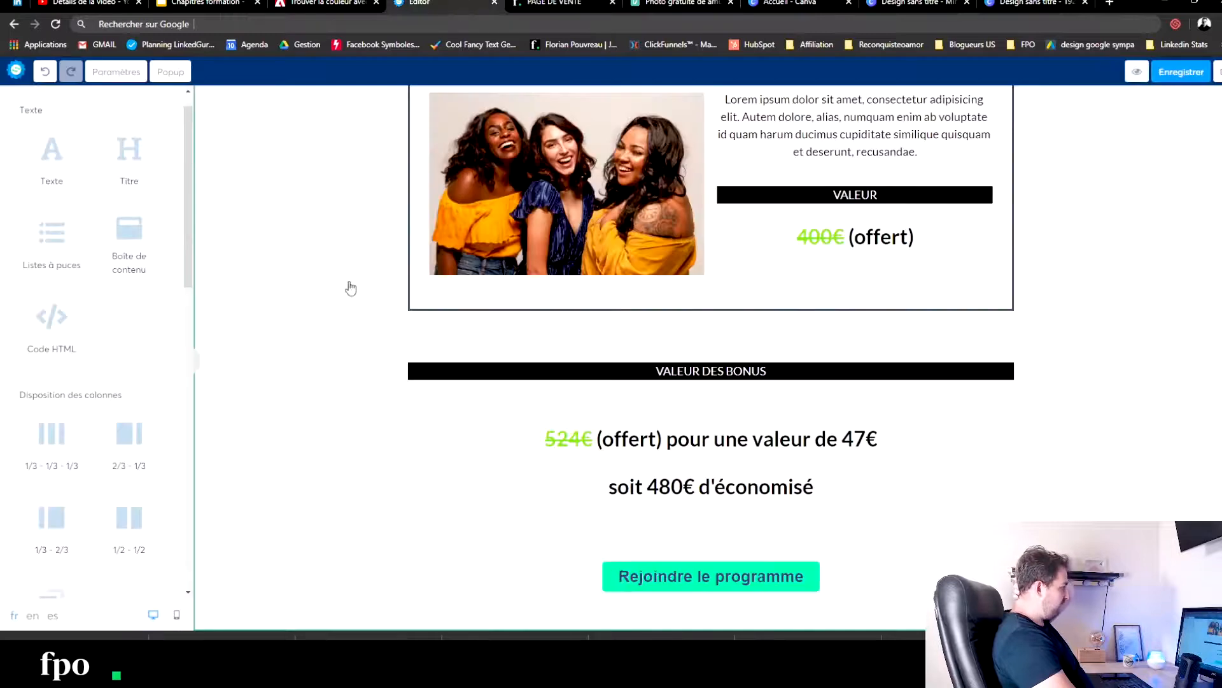
scroll(351, 289, "up", 7)
scroll(354, 294, "up", 20)
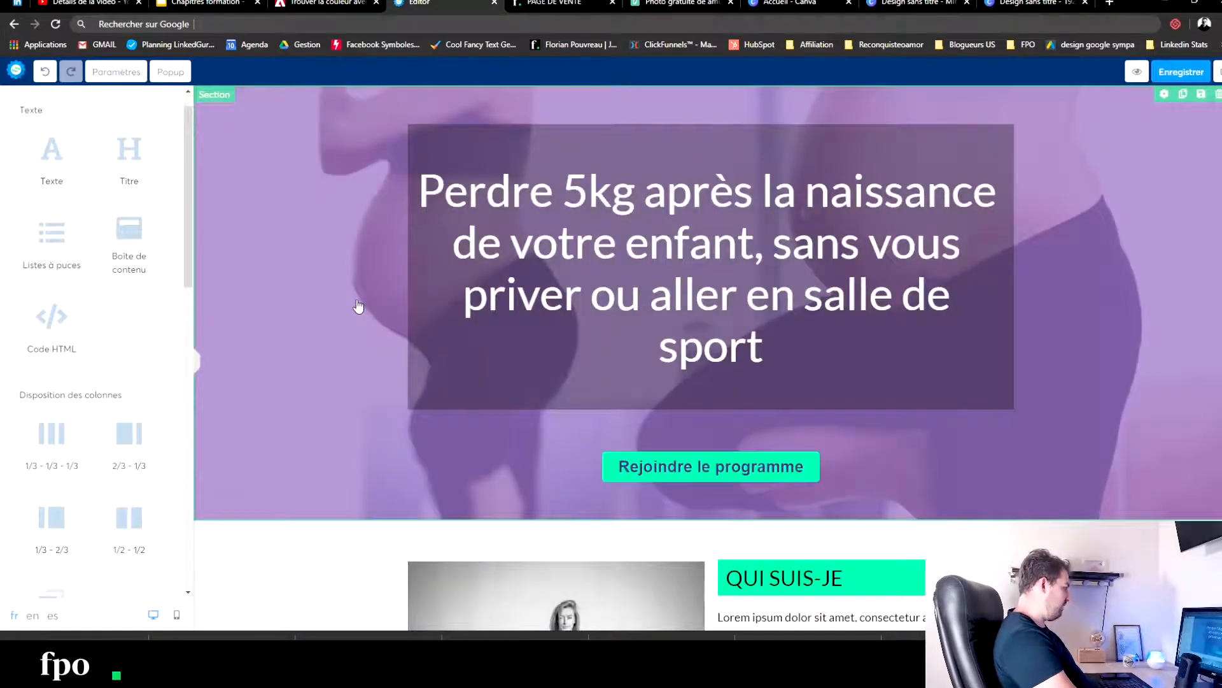
scroll(357, 319, "down", 4)
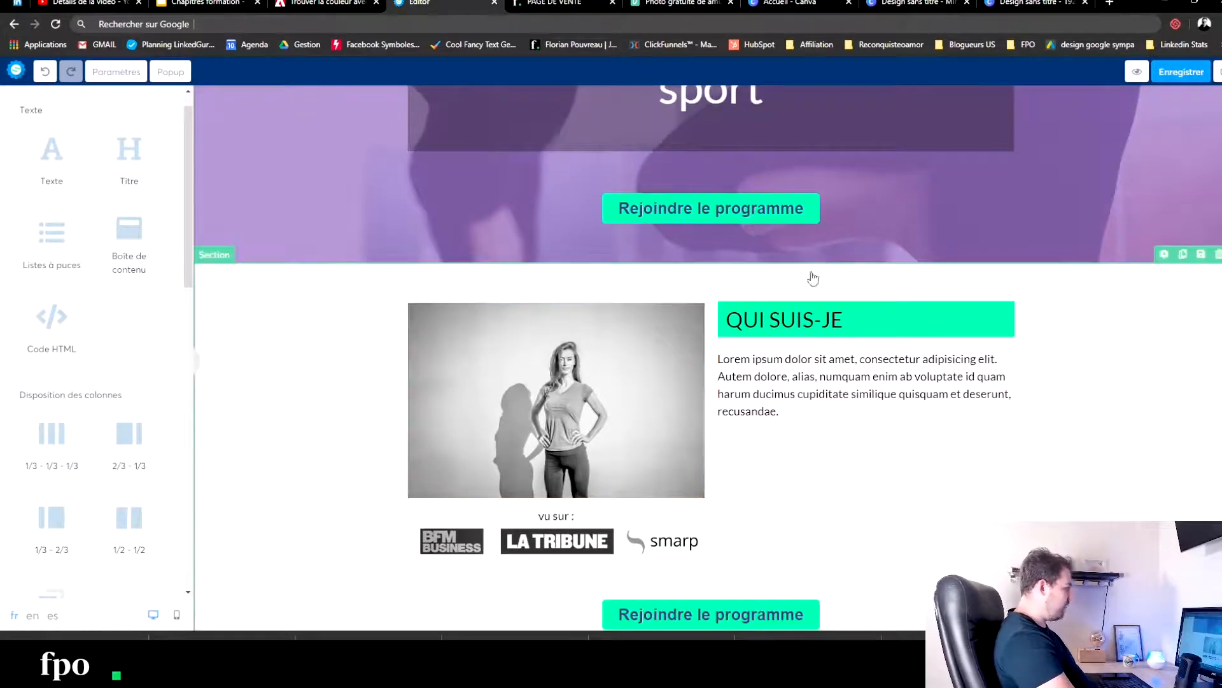
scroll(426, 245, "up", 3)
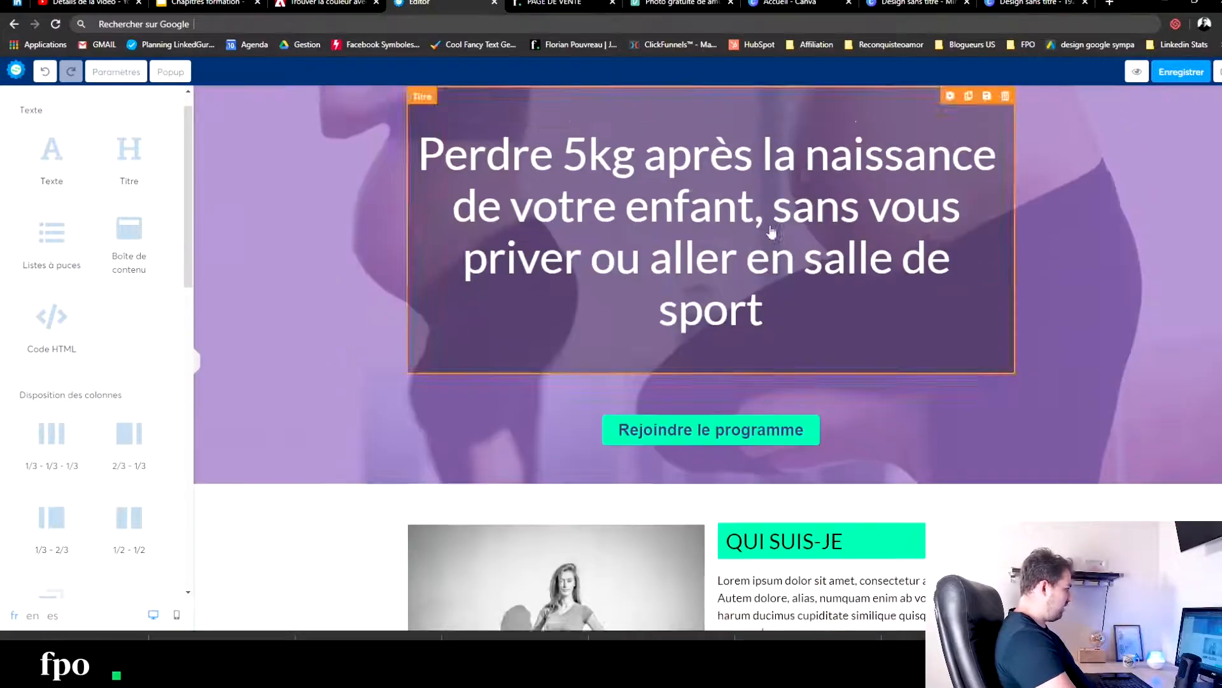
scroll(538, 291, "up", 1)
triple_click(752, 347)
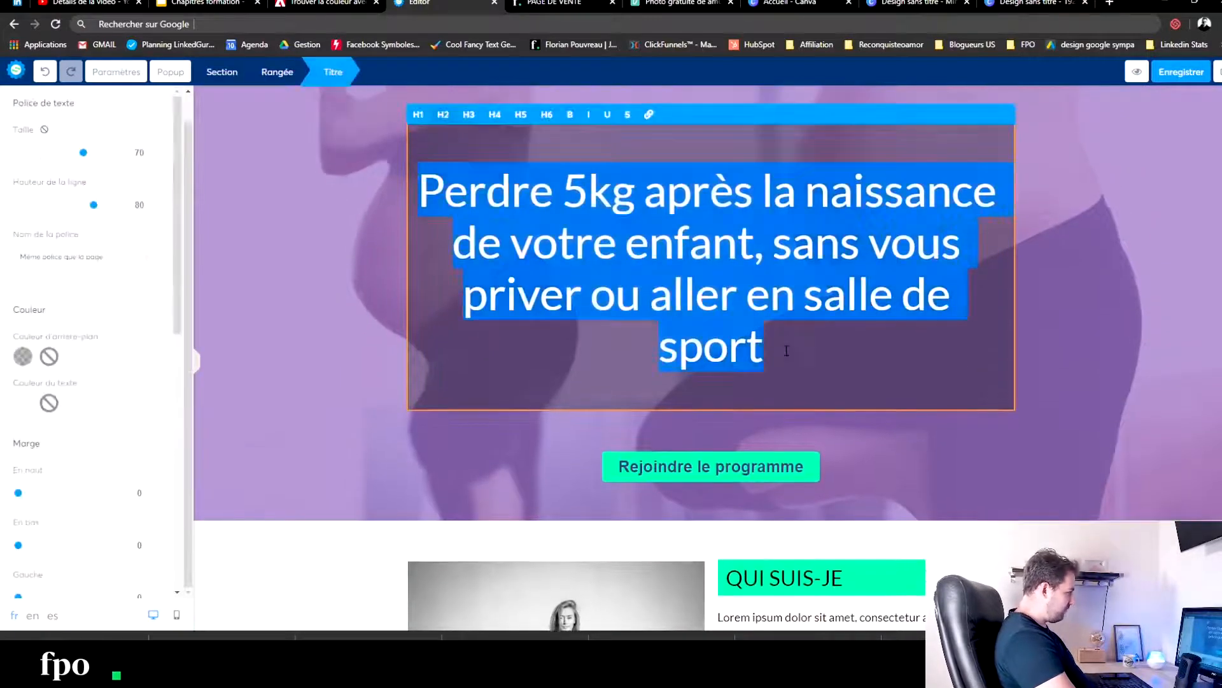
left_click_drag(83, 155, 61, 153)
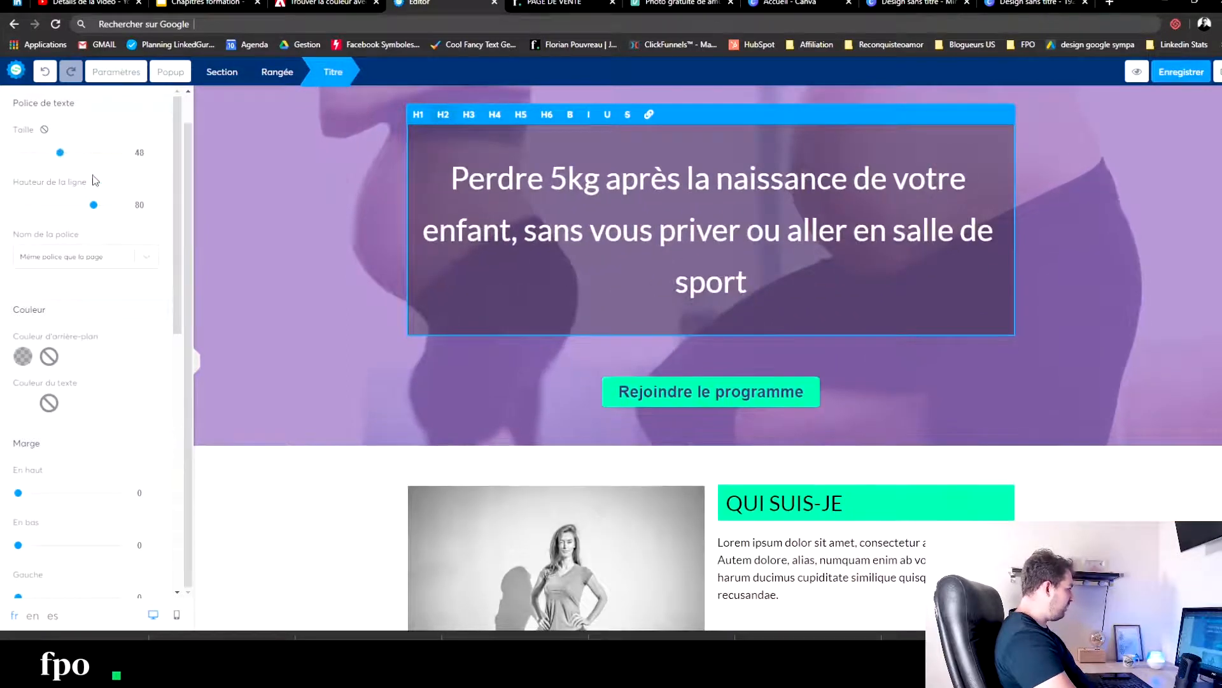
left_click_drag(93, 207, 62, 205)
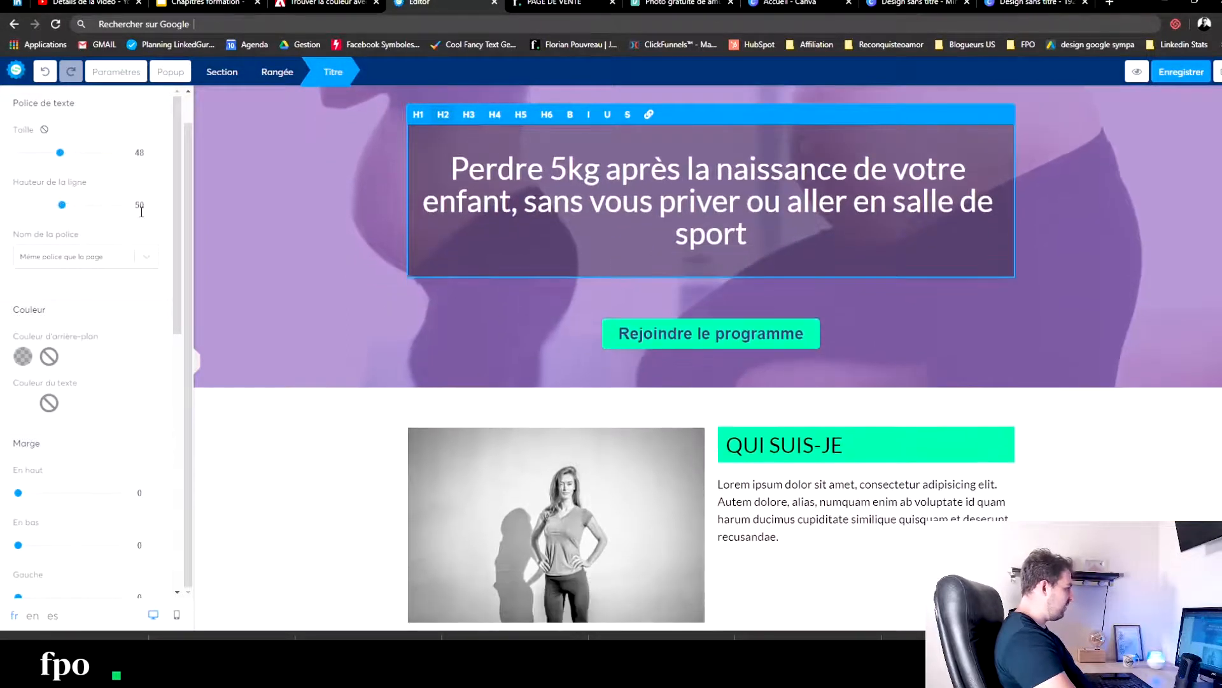
left_click(262, 281)
- Insert a video element directly below the main headline in the purple section and open its settings
scroll(71, 411, "down", 3)
scroll(72, 404, "up", 4)
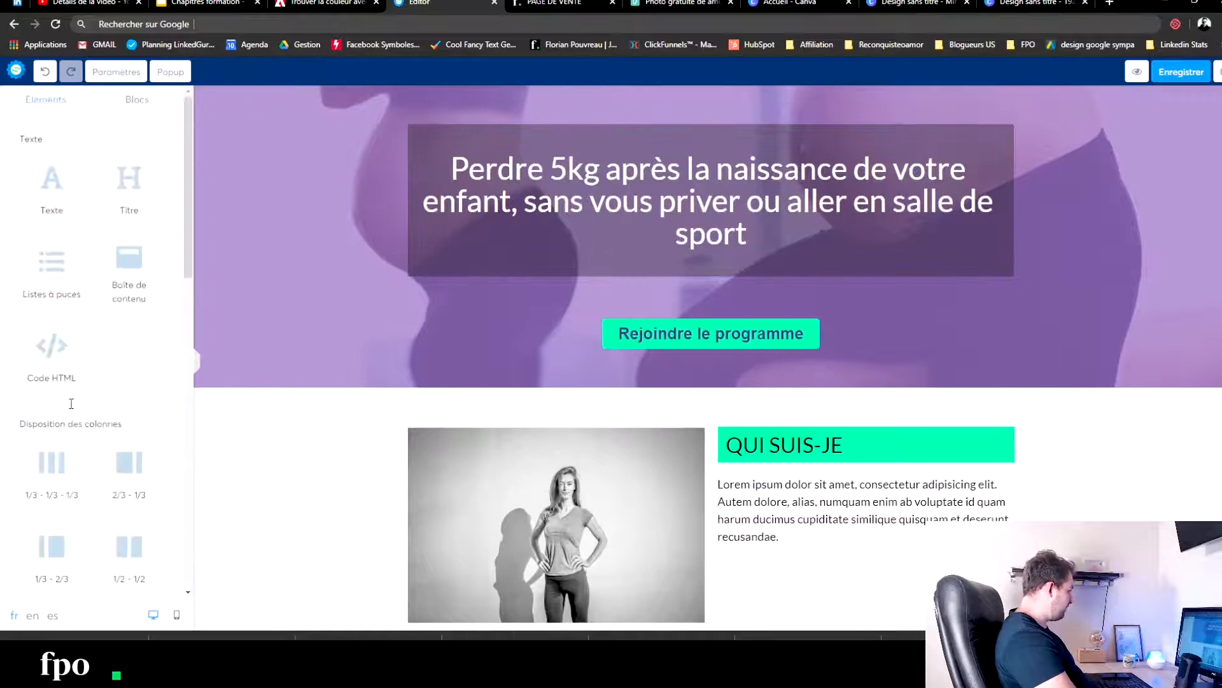
scroll(39, 203, "down", 10)
left_click_drag(129, 290, 715, 276)
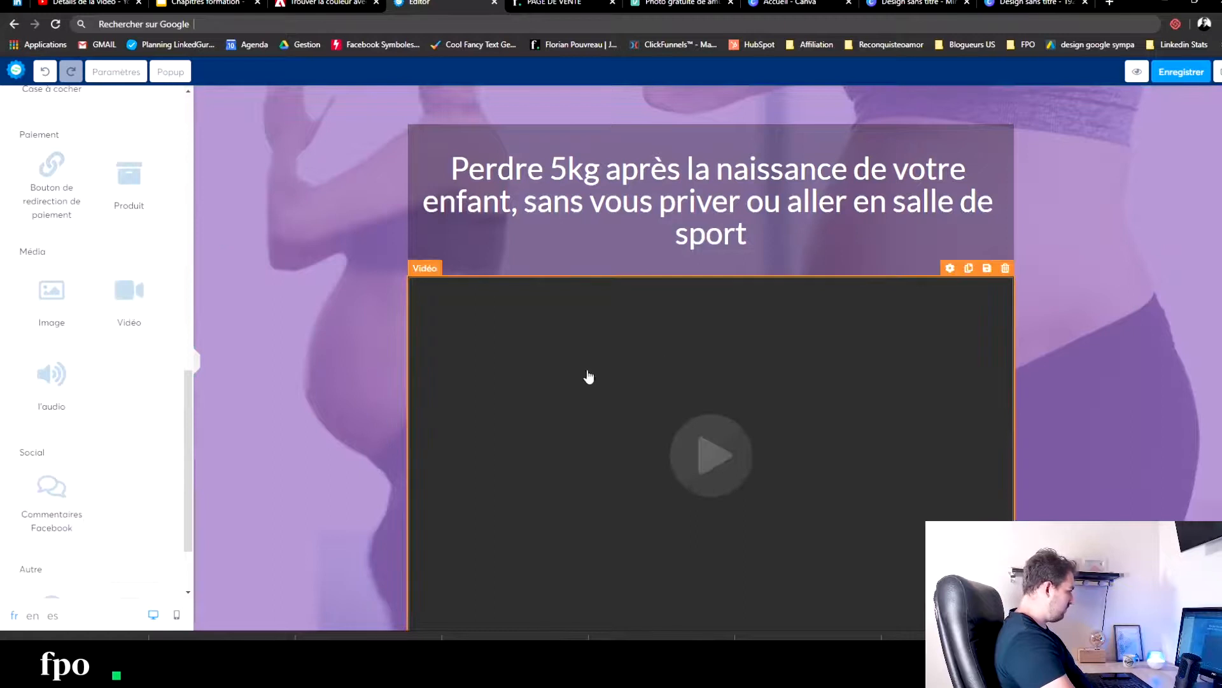
left_click(666, 352)
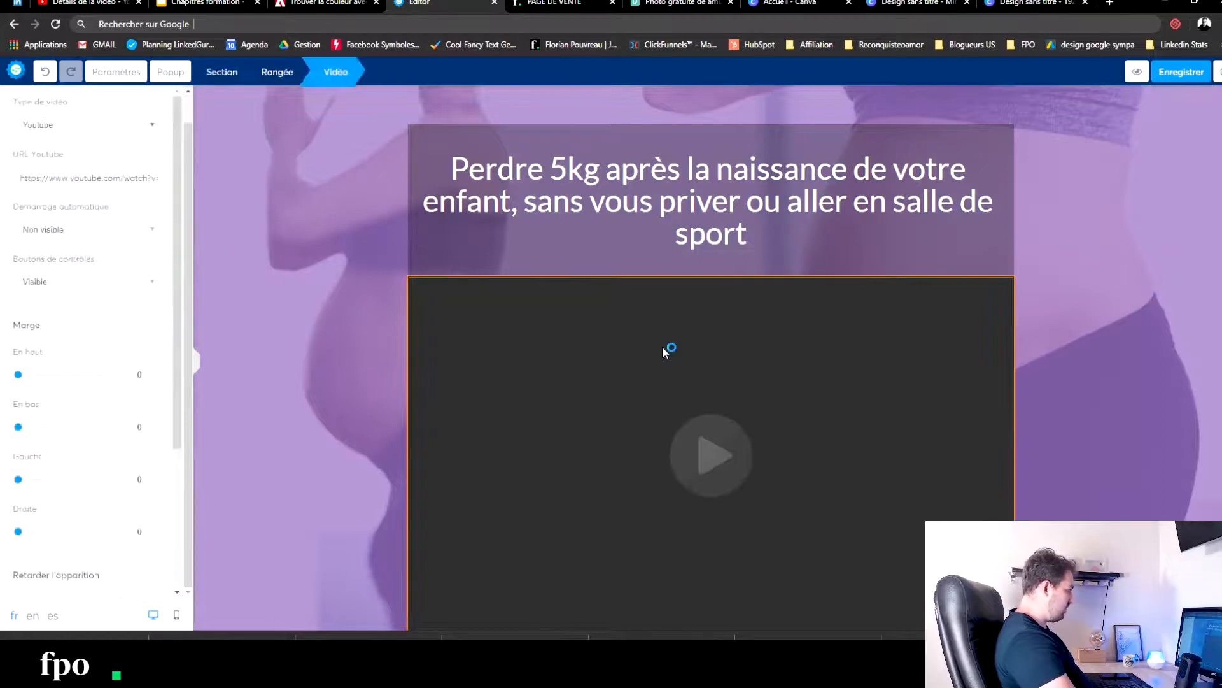
- Open youtube.com in a new browser tab and search for "fitness"
left_click(1111, 3)
type("youtube.com")
key("Return")
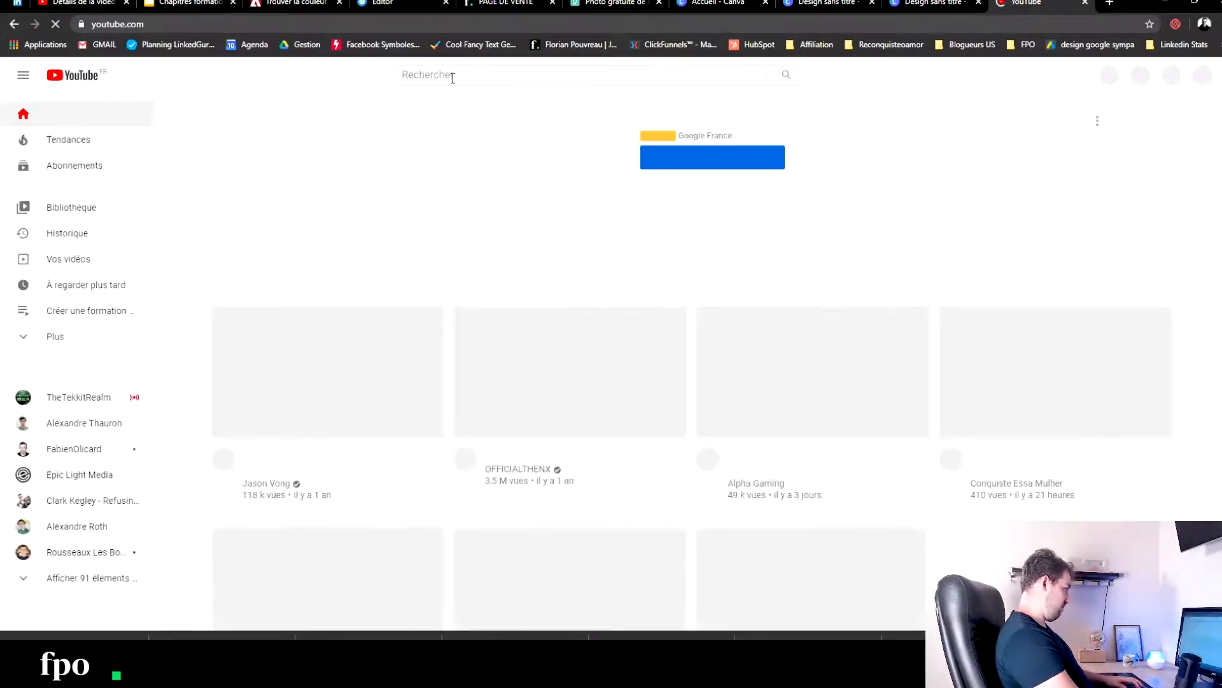
left_click(453, 77)
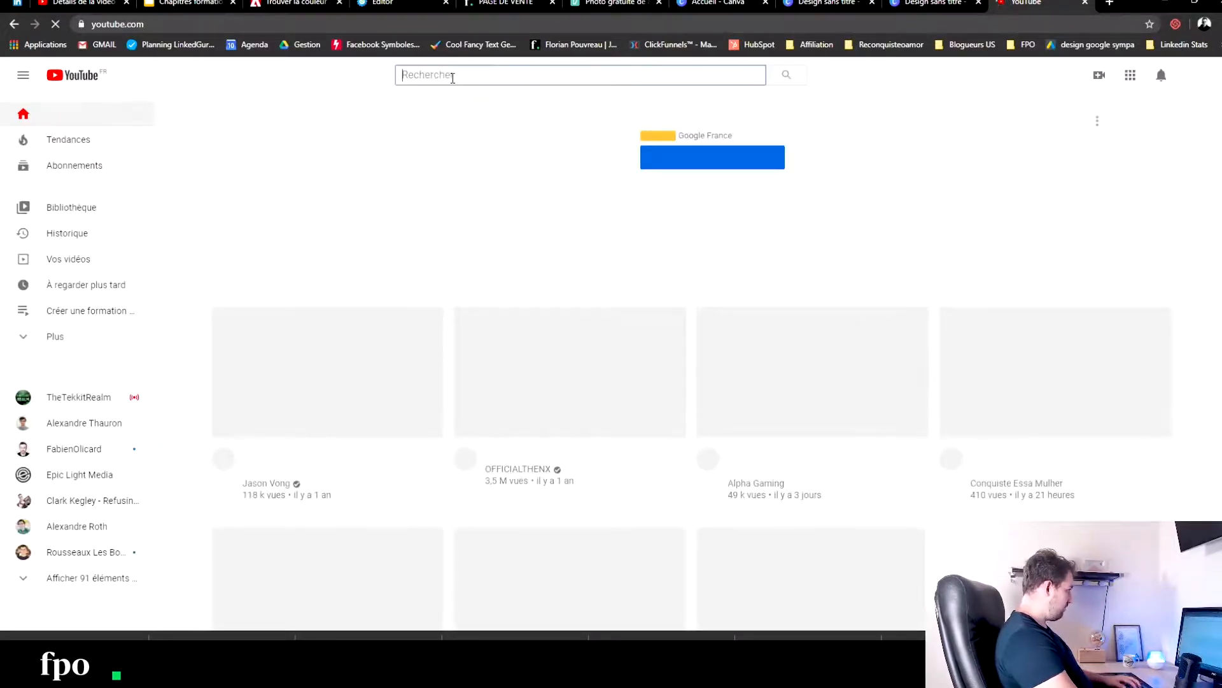
type("fitness")
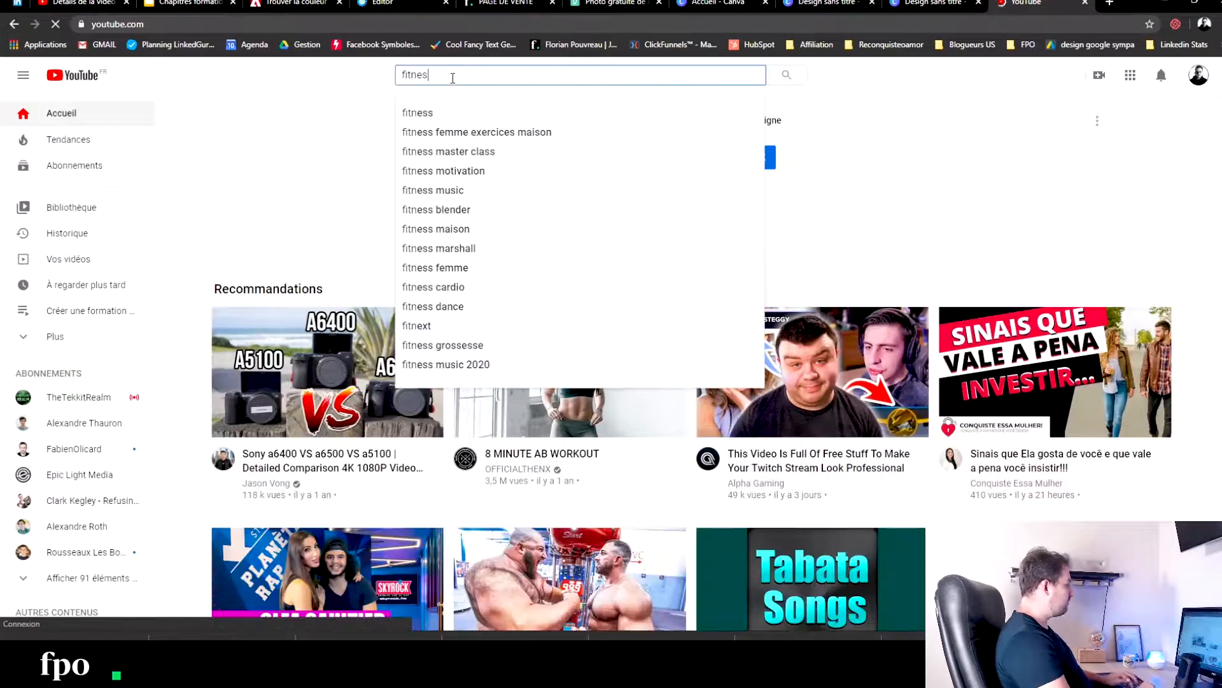
key("Return")
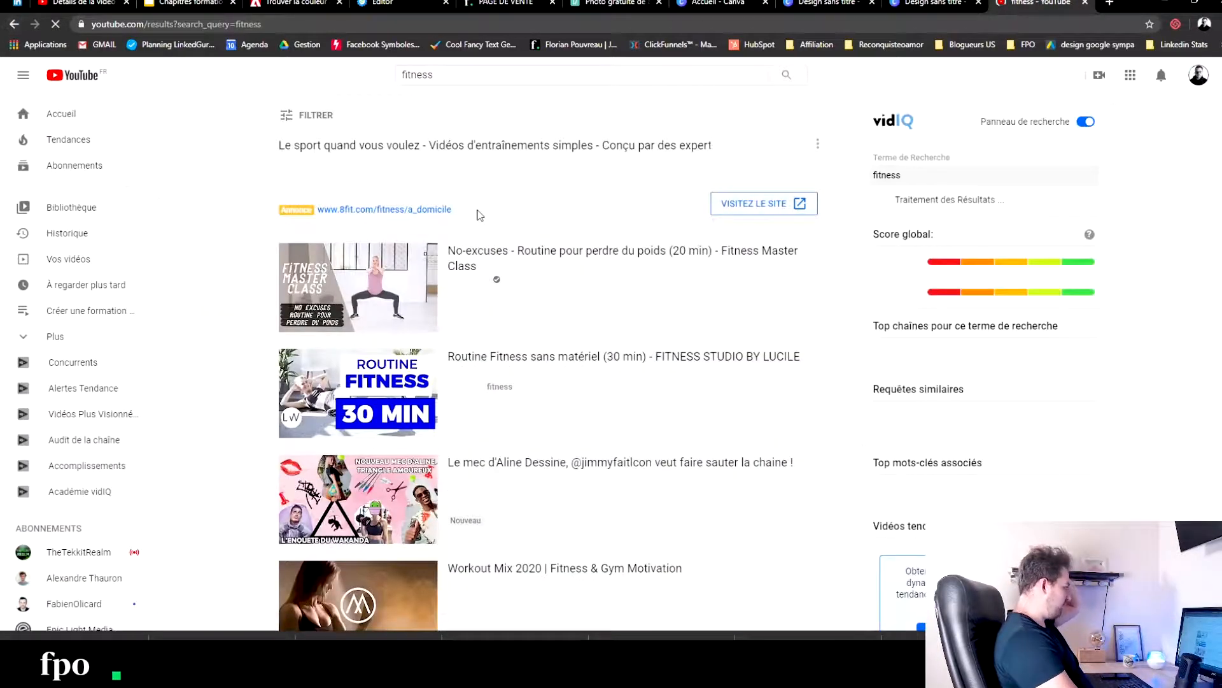
- Open the video "No-excuses - Routine pour perdre du poids (20 min) - Fitness Master Class" and copy its URL
left_click(485, 255)
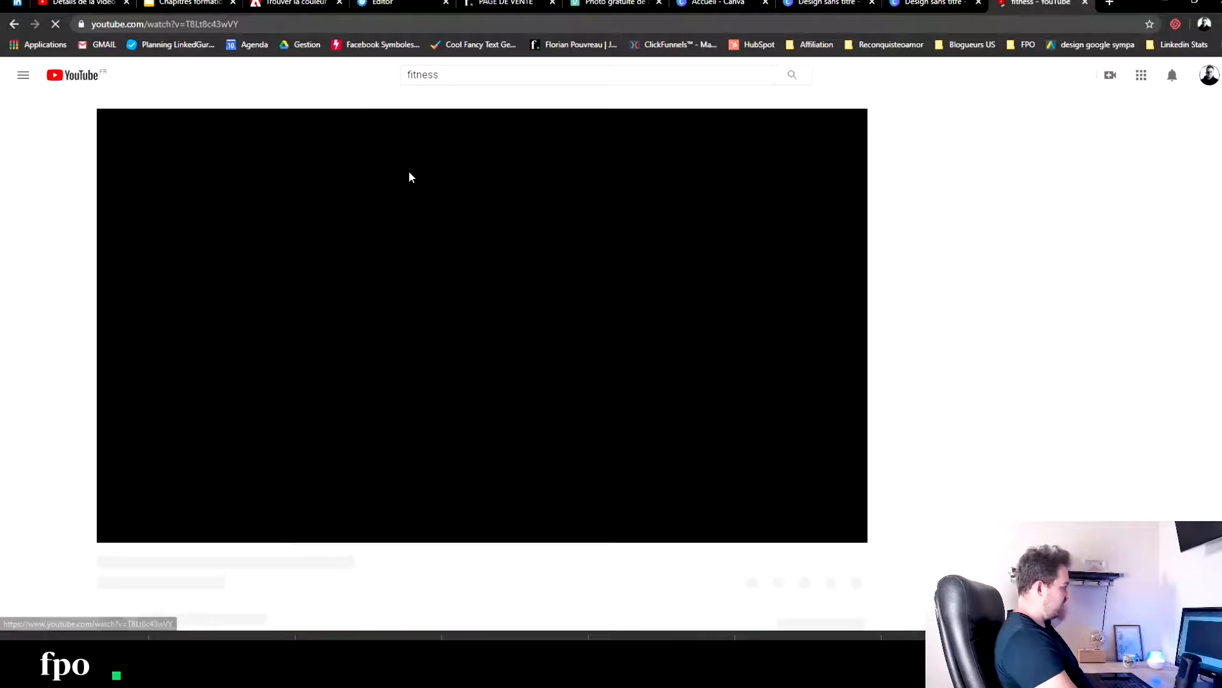
right_click(181, 24)
key("ctrl+c")
left_click(197, 90)
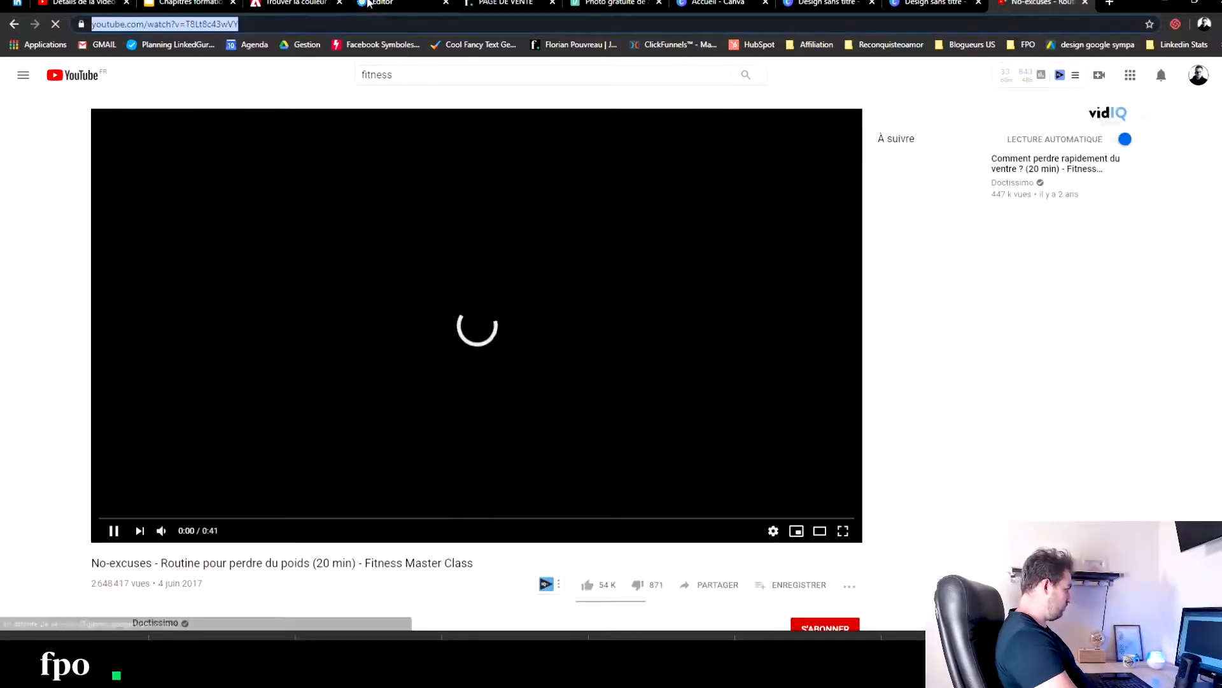
- Back in the page editor, replace the video element's YouTube URL with the copied fitness video link
left_click(398, 4)
left_click_drag(38, 177, 263, 173)
key("ctrl+v")
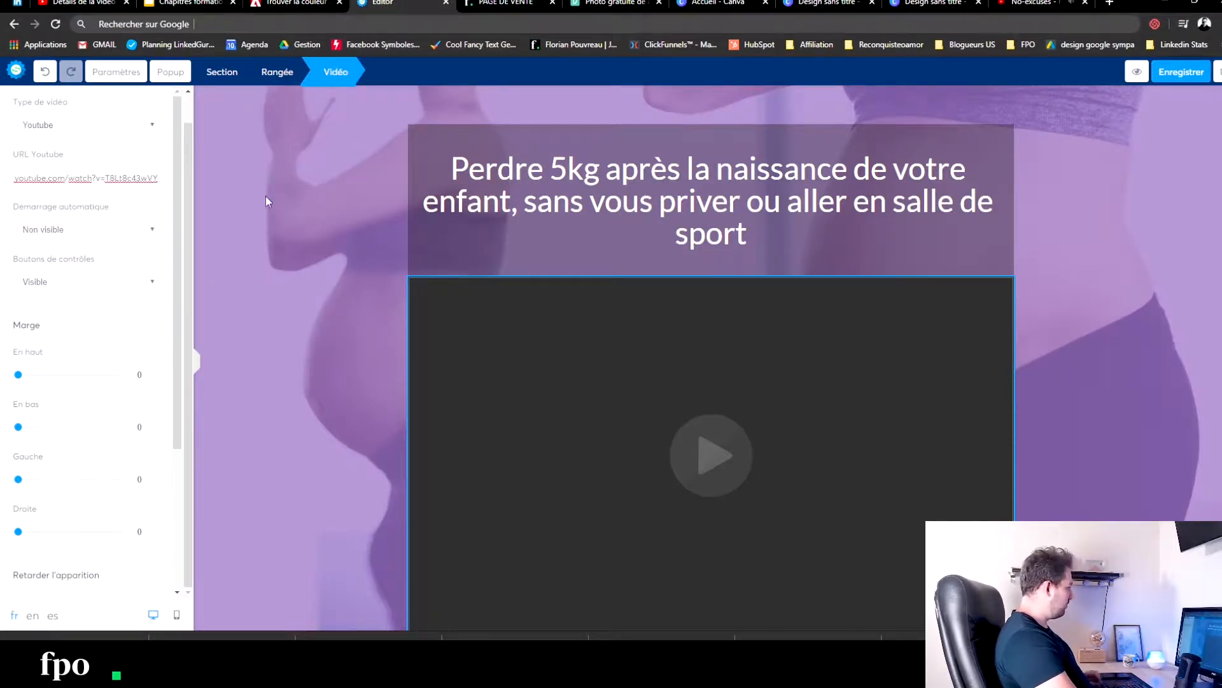
left_click(265, 197)
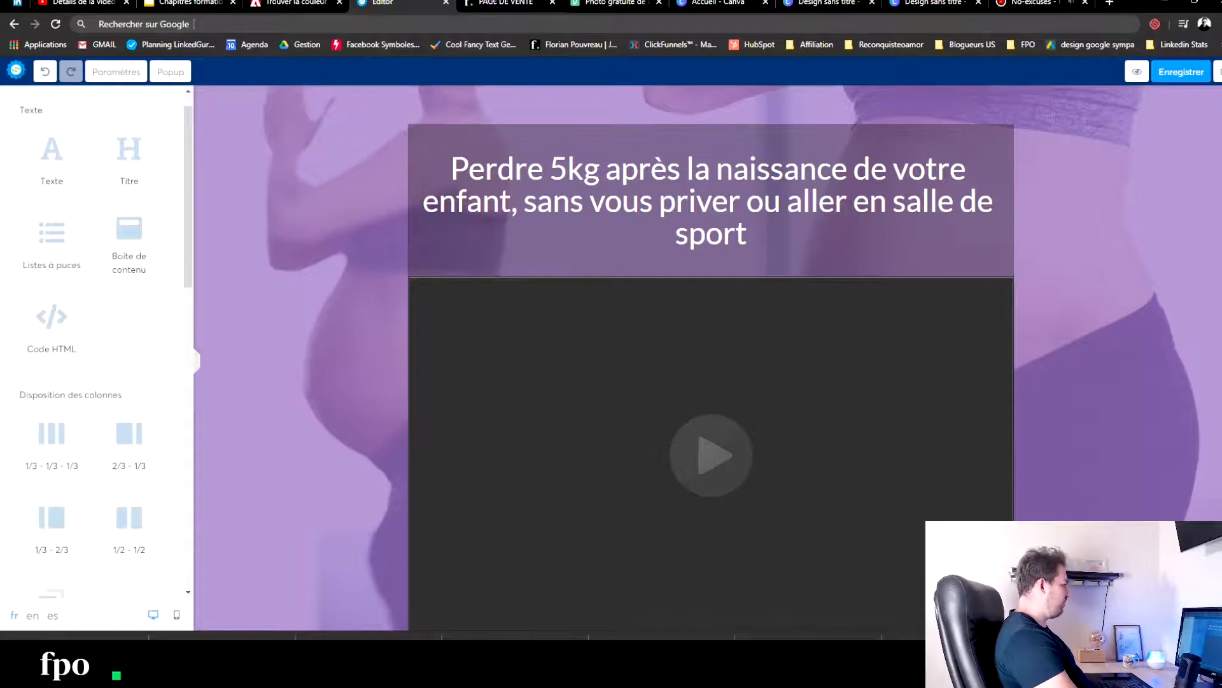
- Close the old sales page preview and the YouTube video, and save the page in the editor
left_click(547, 4)
key("ctrl+w")
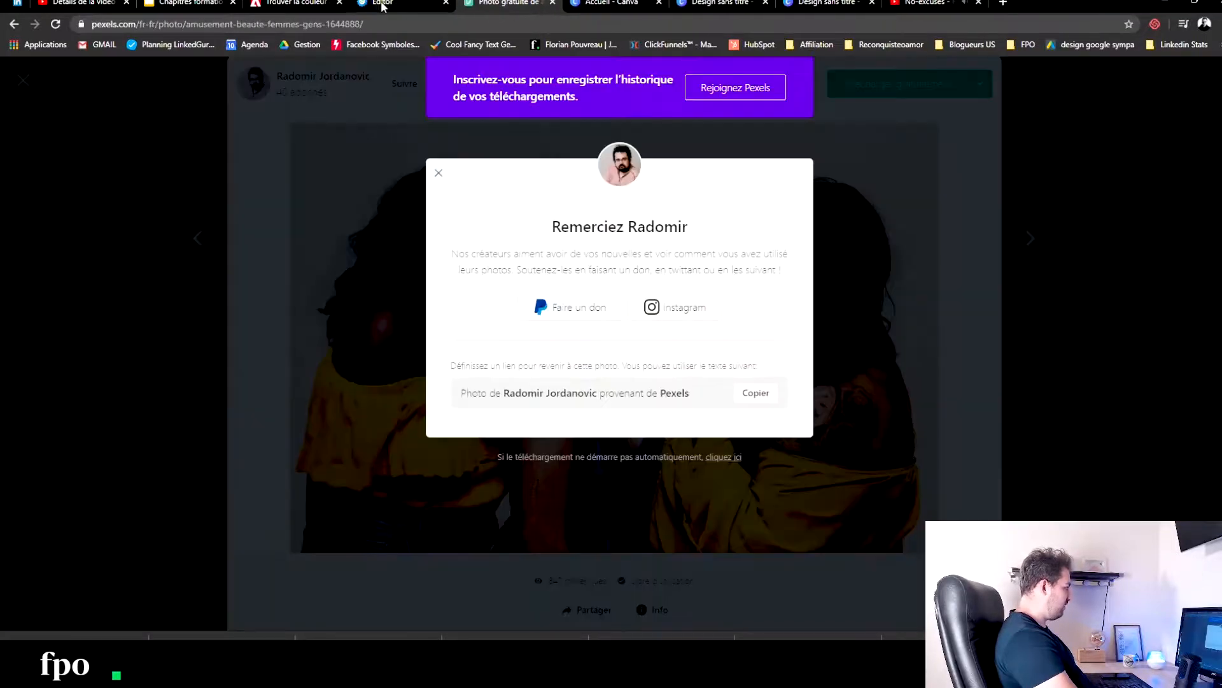
left_click(979, 3)
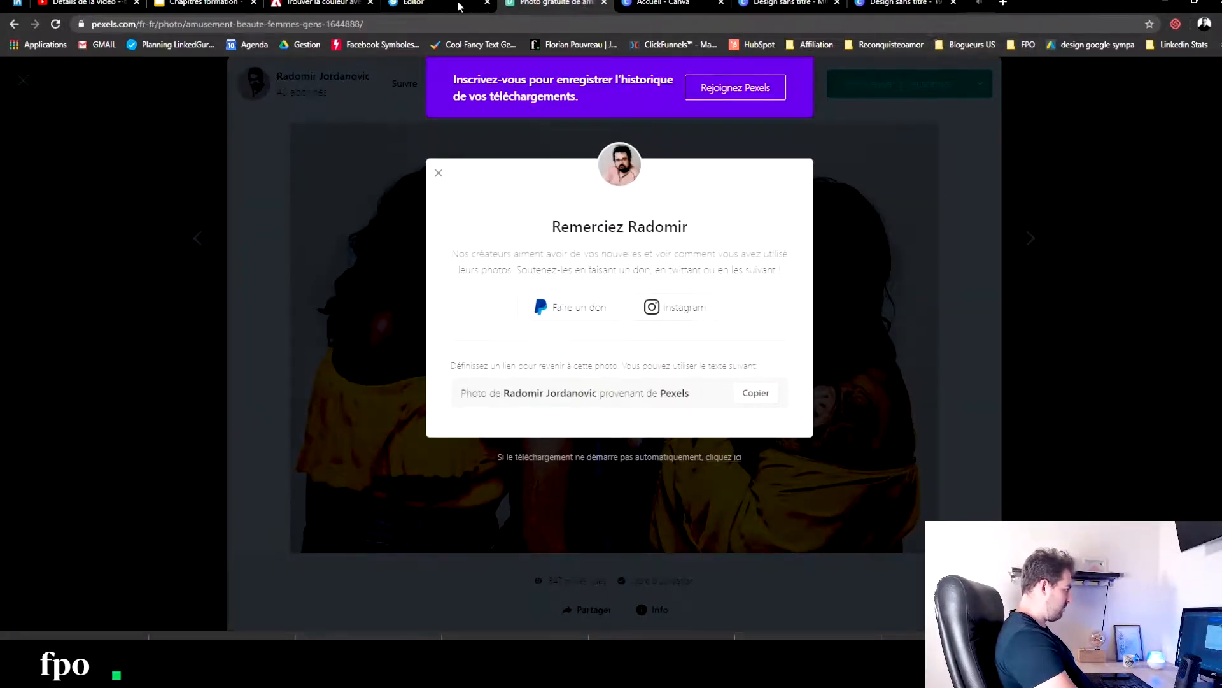
left_click(461, 4)
left_click(1189, 77)
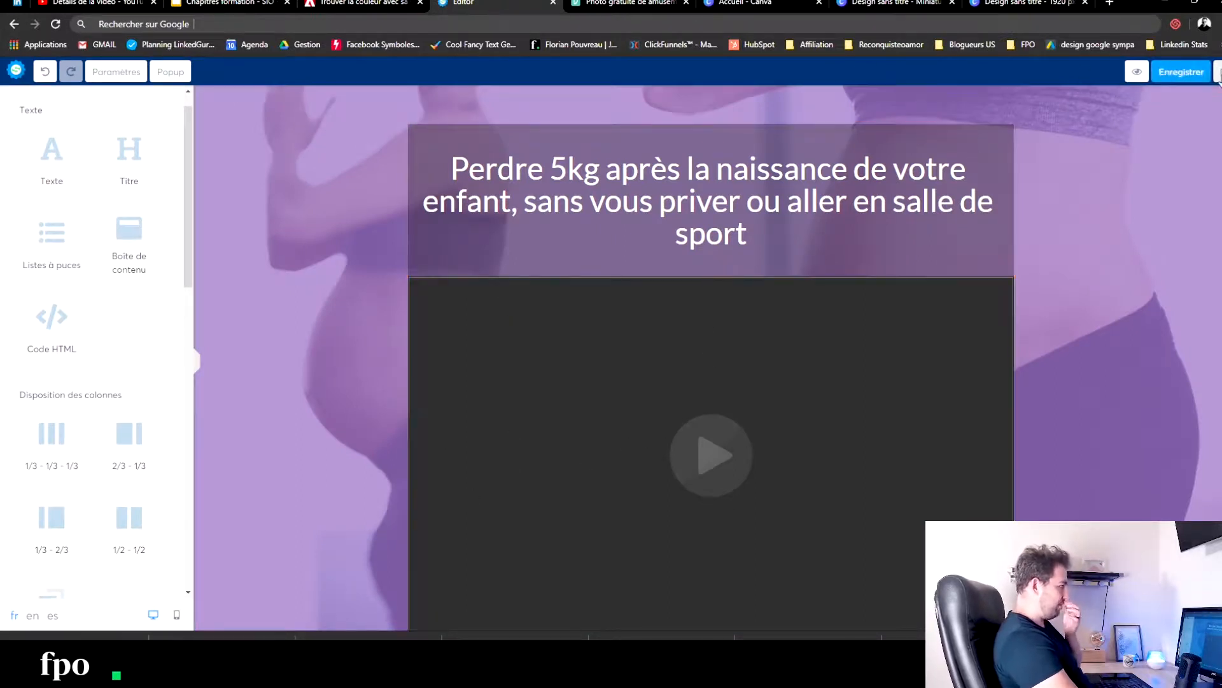
- Exit the editor, preview the PAGE DE VENTE step and review the page from the headline video through the bonus value section
left_click(1137, 72)
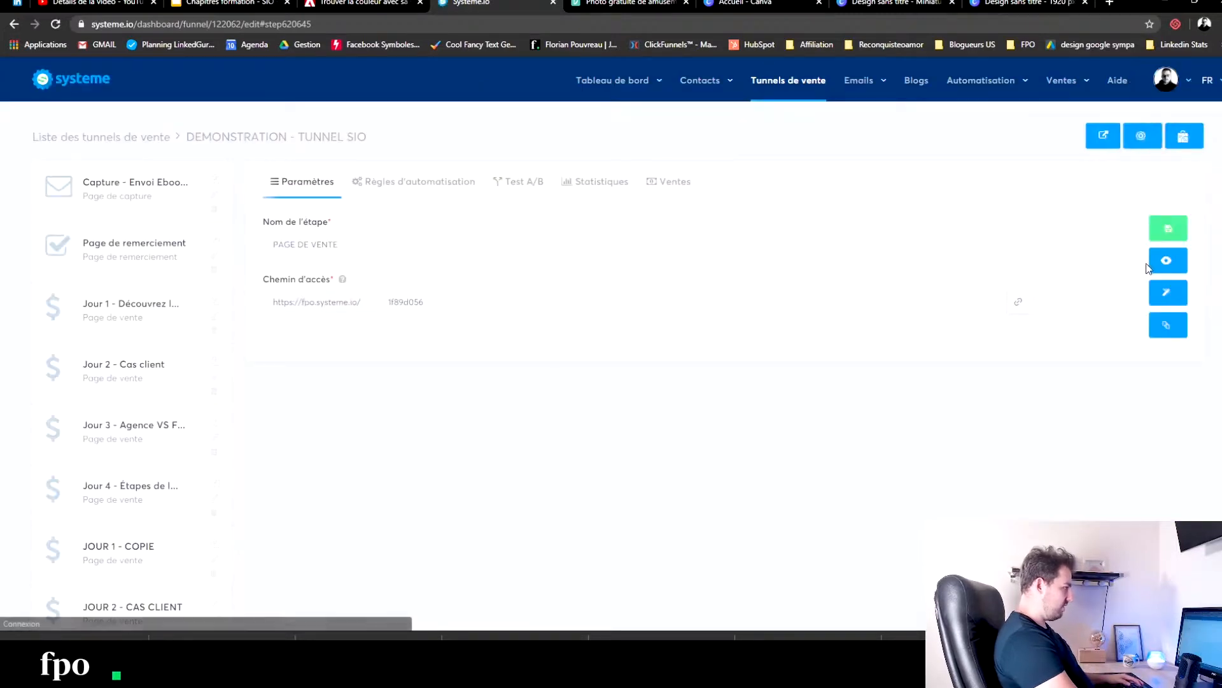
left_click(1166, 260)
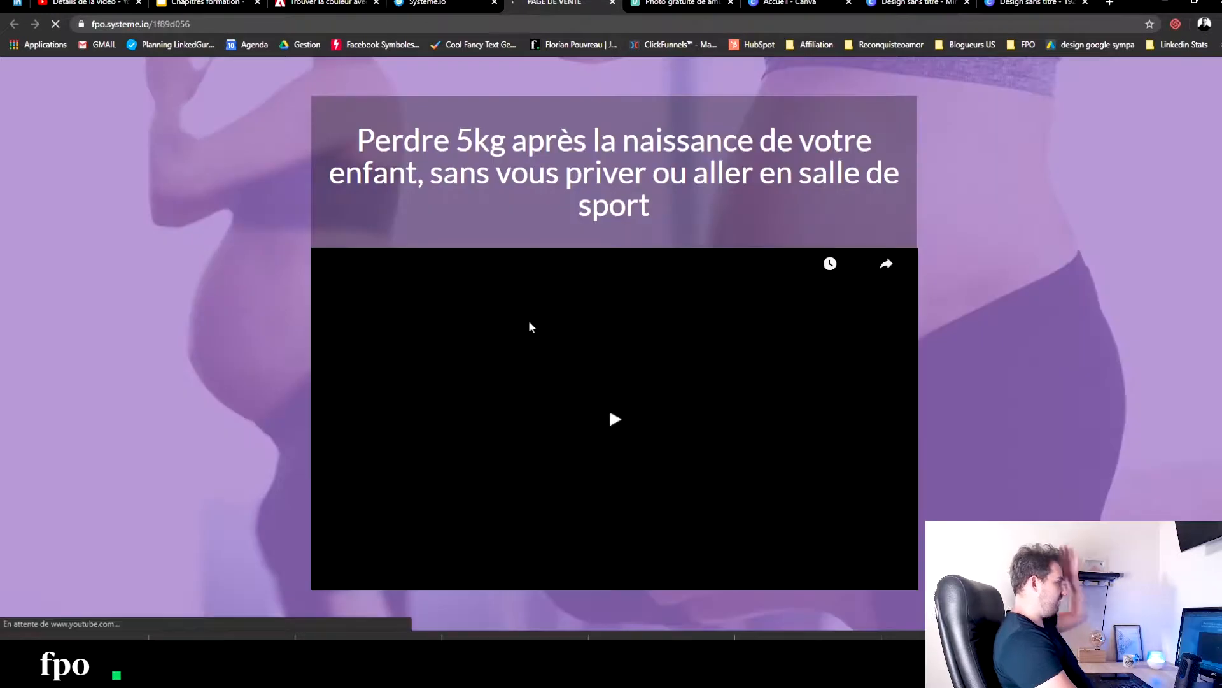
scroll(584, 334, "down", 4)
scroll(585, 334, "down", 20)
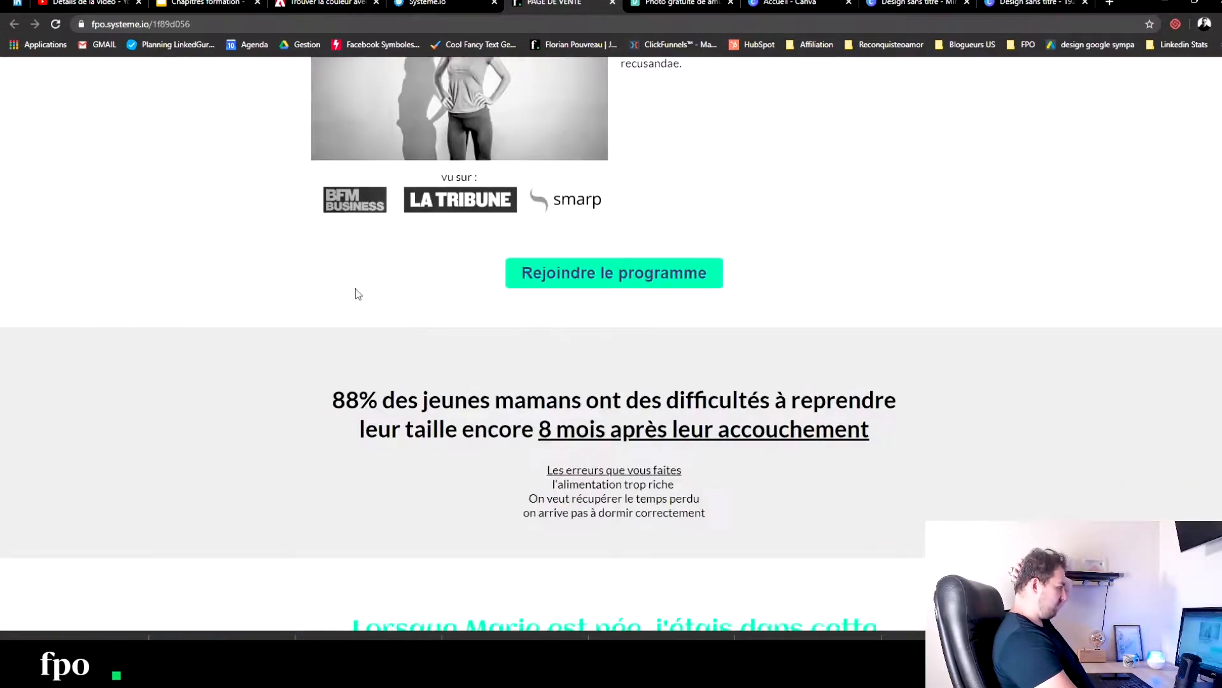
scroll(326, 295, "down", 20)
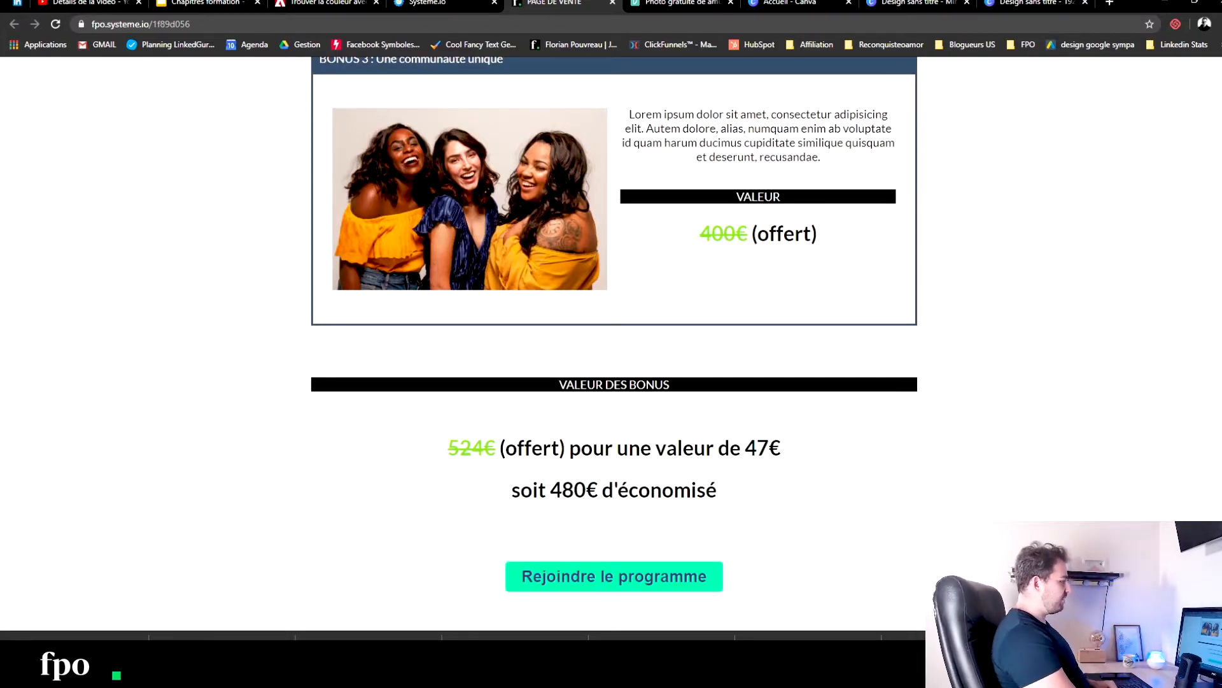
scroll(614, 348, "up", 1)
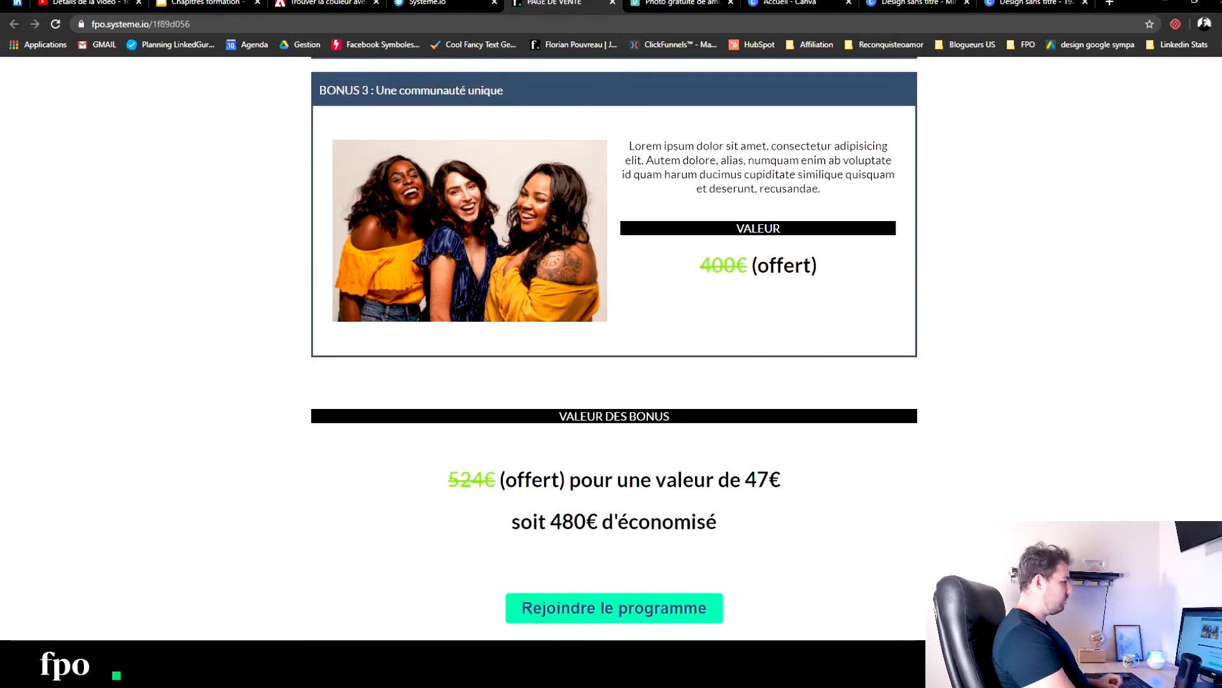